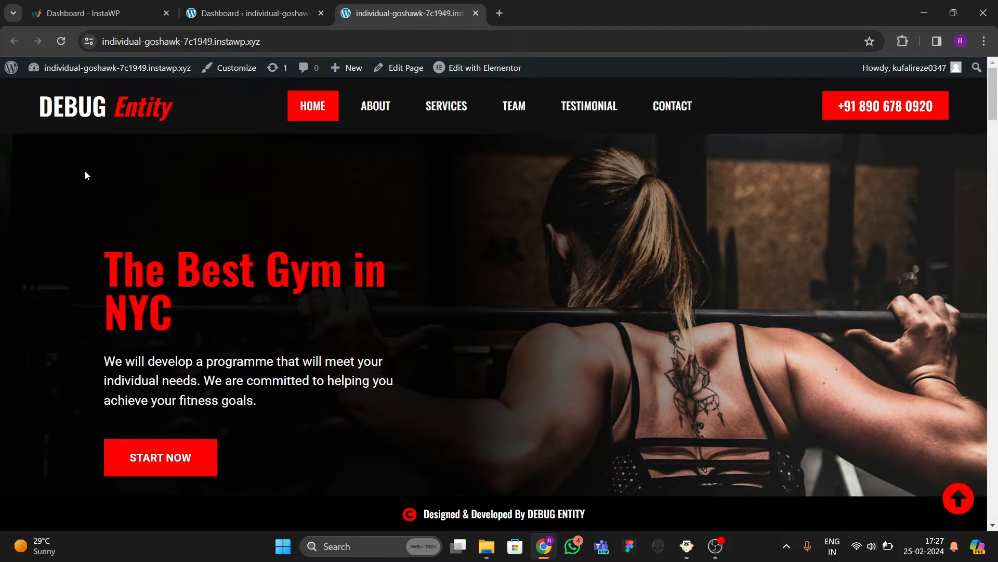
Reload the live gym site and scroll down to its red services section with four cards.
{"action": "left_click", "coordinate": [61, 41]}
{"action": "scroll", "coordinate": [316, 335], "scroll_direction": "down", "scroll_amount": 3}
{"action": "scroll", "coordinate": [319, 333], "scroll_direction": "up", "scroll_amount": 3}
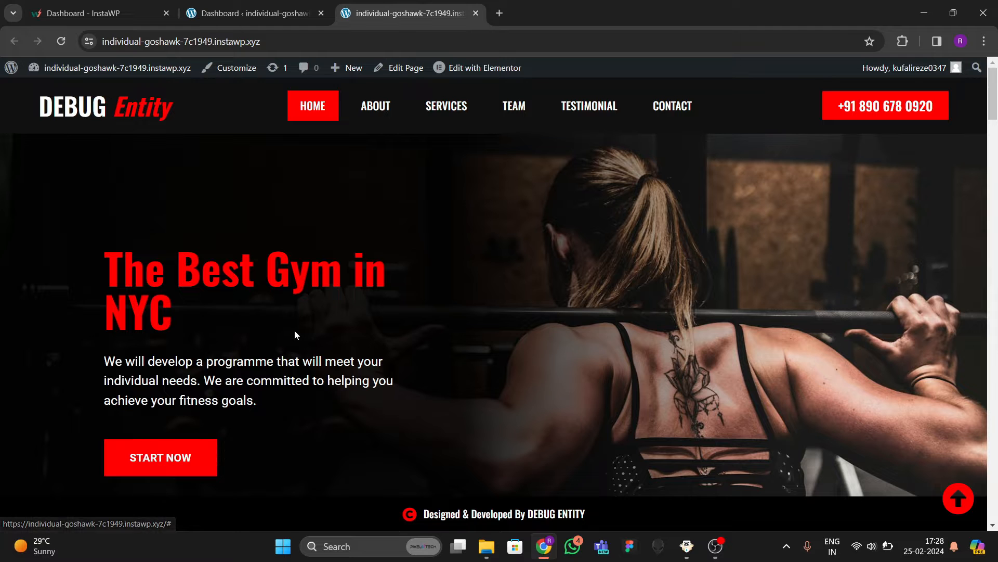
{"action": "scroll", "coordinate": [293, 338], "scroll_direction": "down", "scroll_amount": 7}
{"action": "scroll", "coordinate": [315, 303], "scroll_direction": "down", "scroll_amount": 4}
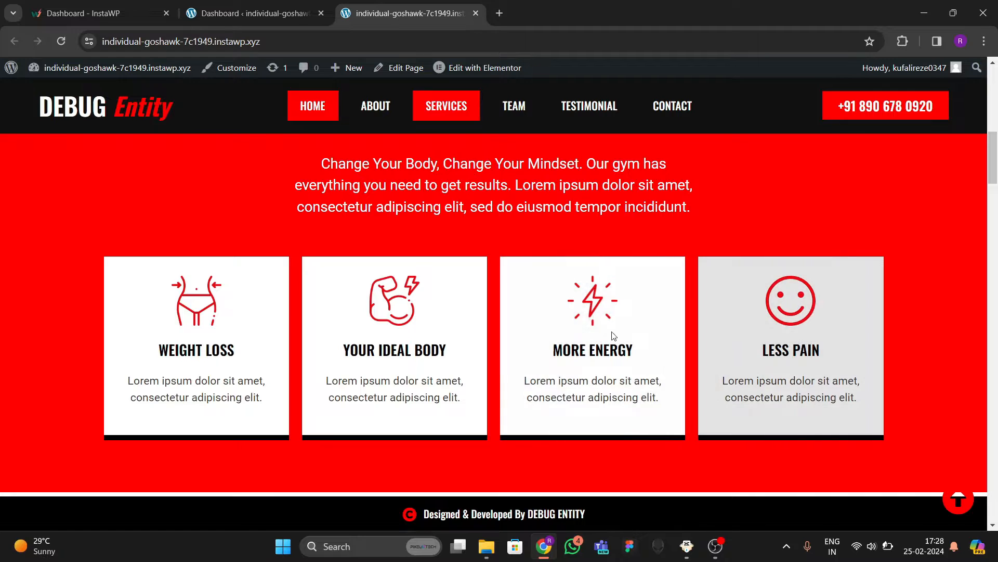
Browse the live homepage's About Us and Meet The Team sections, jumping back to the top once.
{"action": "scroll", "coordinate": [522, 330], "scroll_direction": "down", "scroll_amount": 6}
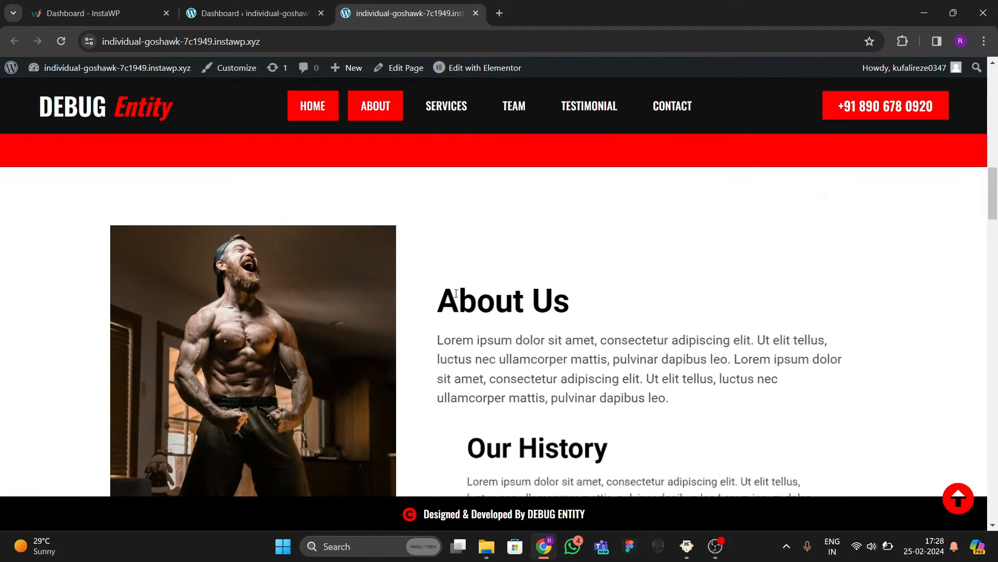
{"action": "scroll", "coordinate": [270, 310], "scroll_direction": "down", "scroll_amount": 4}
{"action": "scroll", "coordinate": [282, 266], "scroll_direction": "up", "scroll_amount": 3}
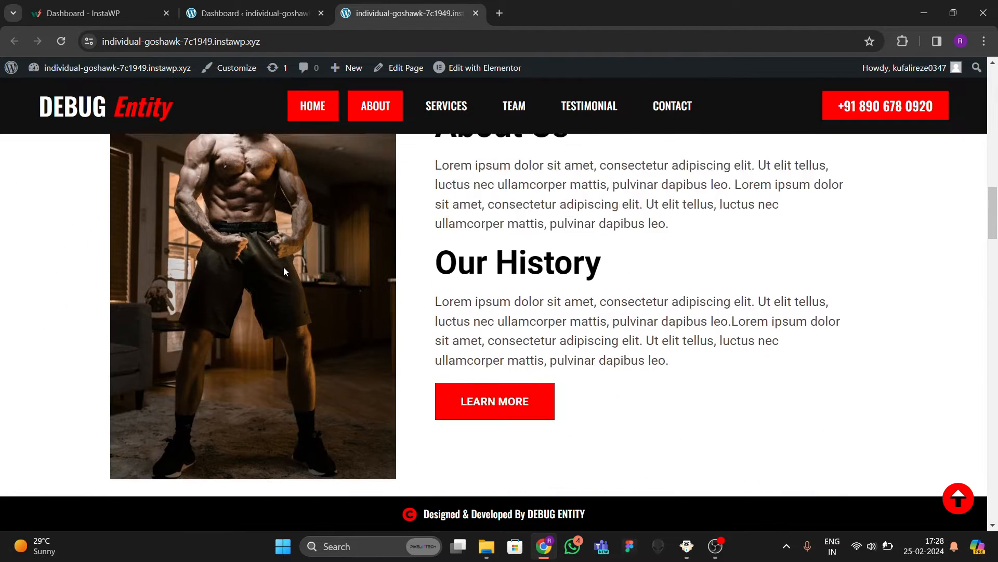
{"action": "scroll", "coordinate": [376, 274], "scroll_direction": "down", "scroll_amount": 4}
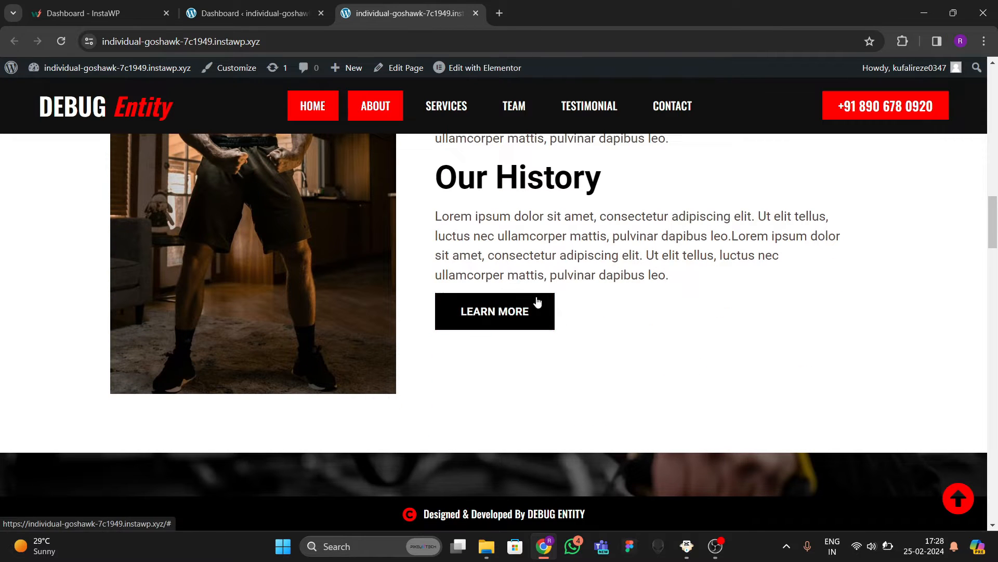
{"action": "left_click", "coordinate": [472, 319]}
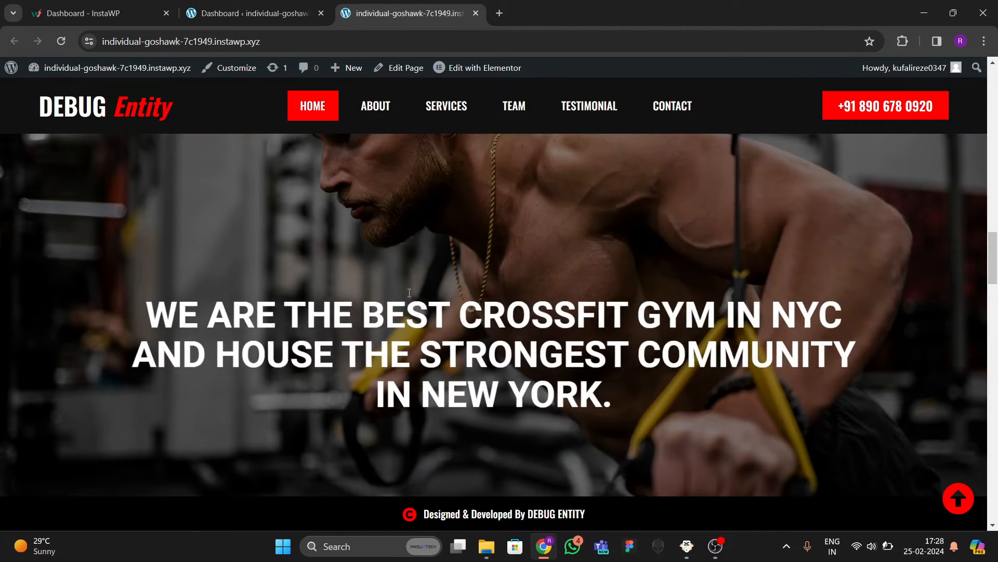
{"action": "scroll", "coordinate": [408, 294], "scroll_direction": "up", "scroll_amount": 3}
{"action": "scroll", "coordinate": [407, 292], "scroll_direction": "down", "scroll_amount": 6}
{"action": "scroll", "coordinate": [409, 297], "scroll_direction": "up", "scroll_amount": 5}
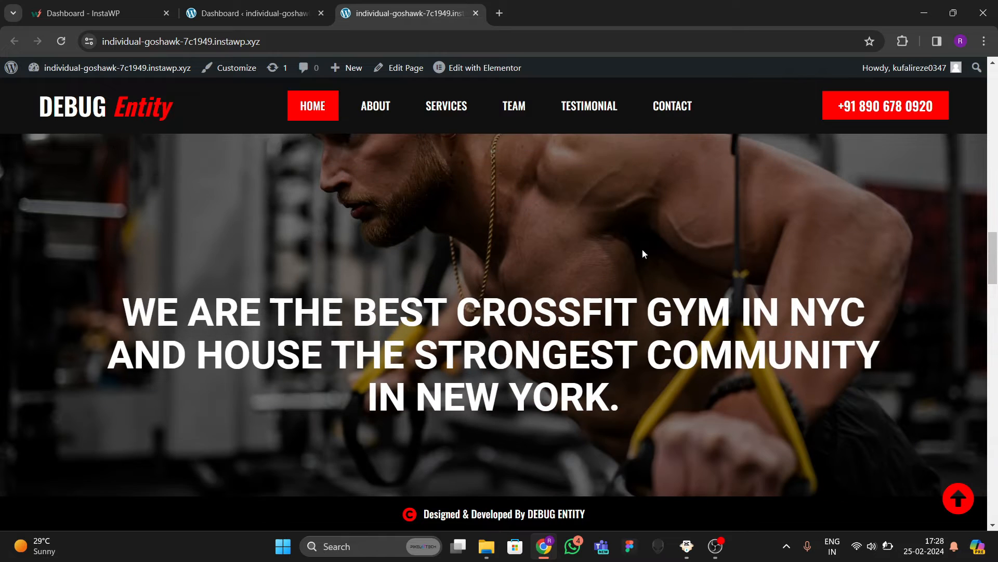
{"action": "scroll", "coordinate": [406, 313], "scroll_direction": "down", "scroll_amount": 3}
{"action": "scroll", "coordinate": [416, 327], "scroll_direction": "up", "scroll_amount": 3}
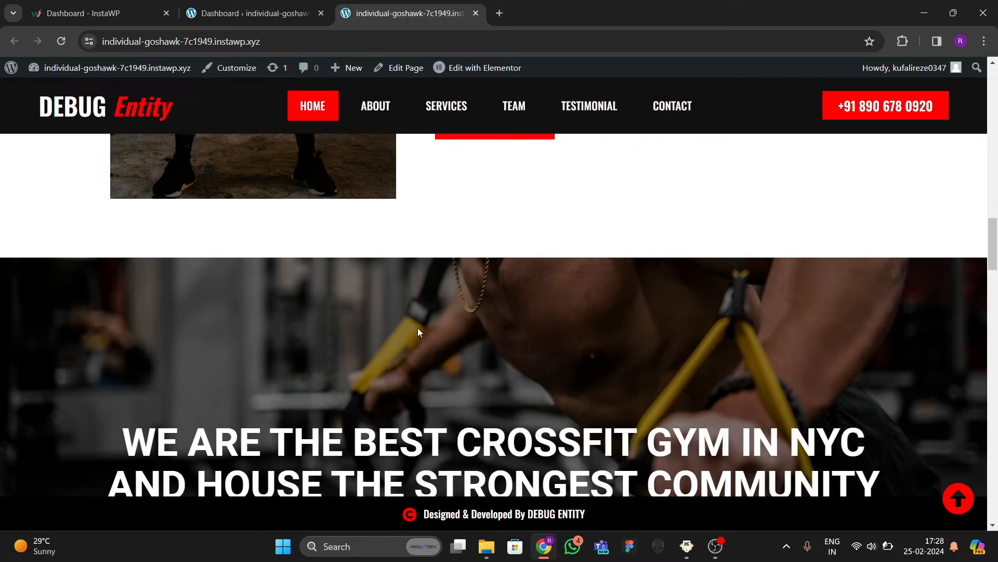
{"action": "scroll", "coordinate": [494, 329], "scroll_direction": "down", "scroll_amount": 5}
{"action": "scroll", "coordinate": [659, 272], "scroll_direction": "up", "scroll_amount": 5}
{"action": "scroll", "coordinate": [529, 353], "scroll_direction": "down", "scroll_amount": 5}
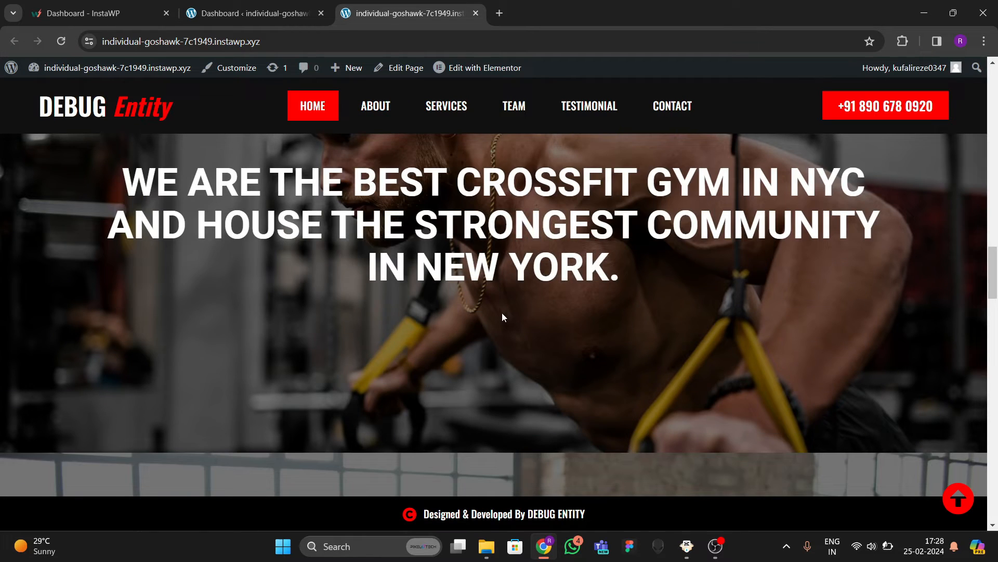
{"action": "scroll", "coordinate": [349, 310], "scroll_direction": "down", "scroll_amount": 5}
{"action": "scroll", "coordinate": [373, 302], "scroll_direction": "down", "scroll_amount": 3}
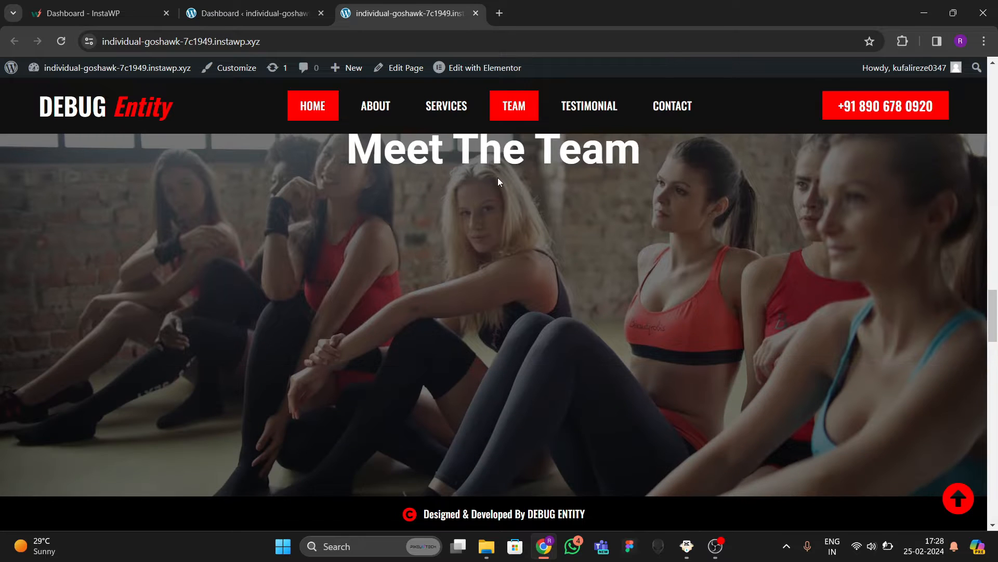
{"action": "scroll", "coordinate": [550, 258], "scroll_direction": "up", "scroll_amount": 3}
{"action": "scroll", "coordinate": [422, 307], "scroll_direction": "down", "scroll_amount": 8}
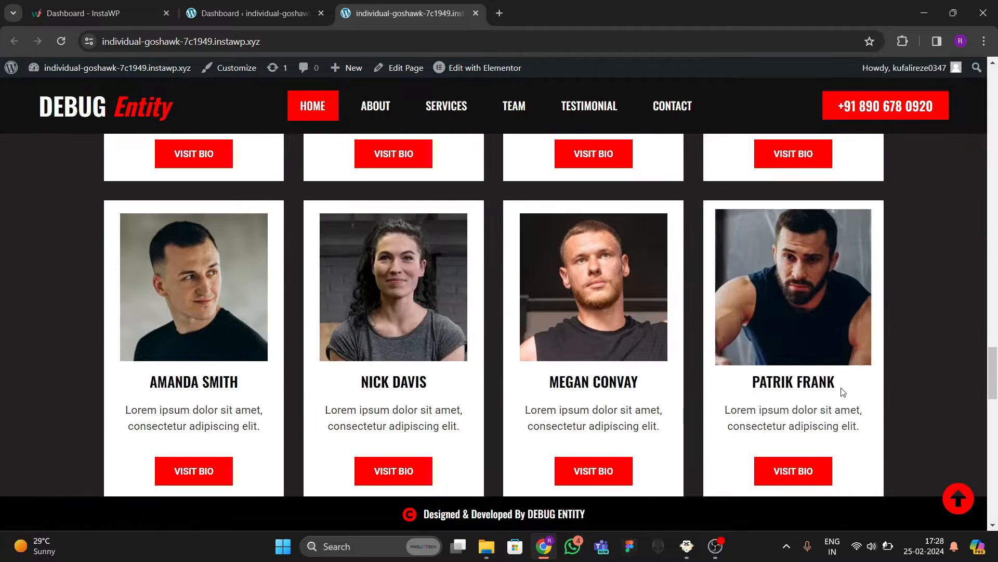
Scroll past the testimonial to the four-photo gallery above the newsletter section.
{"action": "scroll", "coordinate": [840, 388], "scroll_direction": "down", "scroll_amount": 5}
{"action": "scroll", "coordinate": [419, 306], "scroll_direction": "down", "scroll_amount": 5}
{"action": "scroll", "coordinate": [399, 334], "scroll_direction": "up", "scroll_amount": 4}
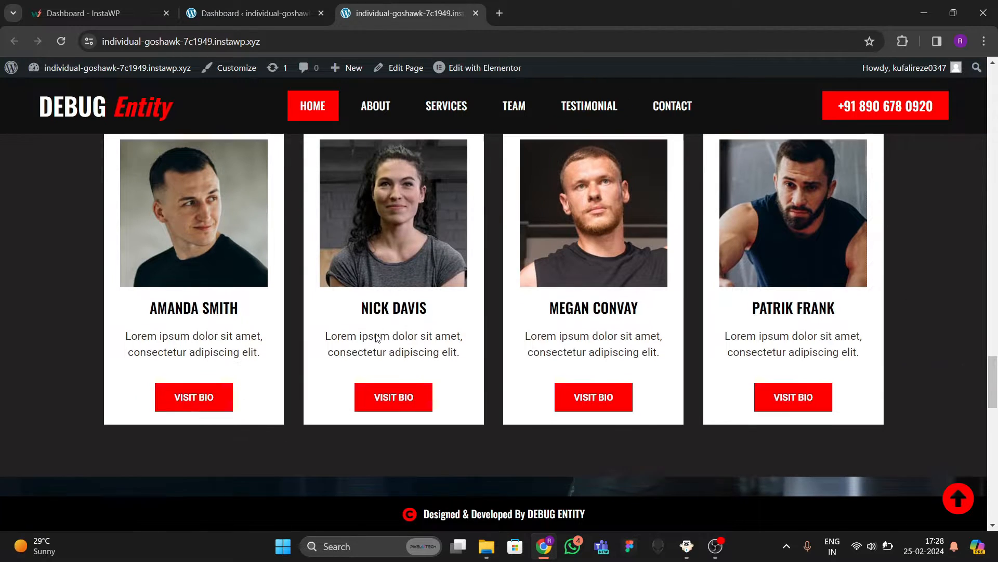
{"action": "scroll", "coordinate": [392, 335], "scroll_direction": "up", "scroll_amount": 1}
{"action": "scroll", "coordinate": [391, 336], "scroll_direction": "up", "scroll_amount": 1}
{"action": "scroll", "coordinate": [389, 336], "scroll_direction": "down", "scroll_amount": 5}
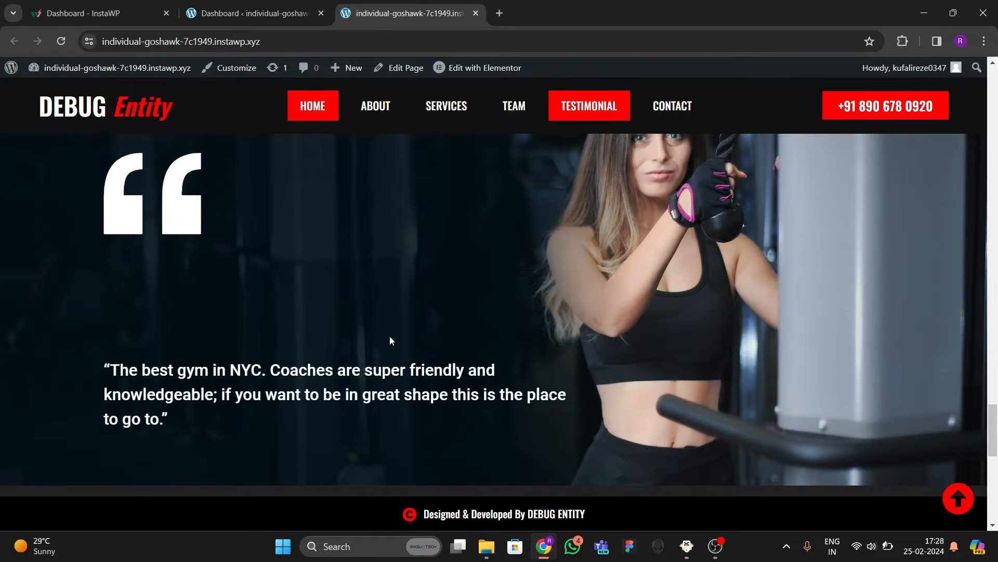
{"action": "scroll", "coordinate": [395, 333], "scroll_direction": "up", "scroll_amount": 6}
{"action": "scroll", "coordinate": [450, 338], "scroll_direction": "down", "scroll_amount": 5}
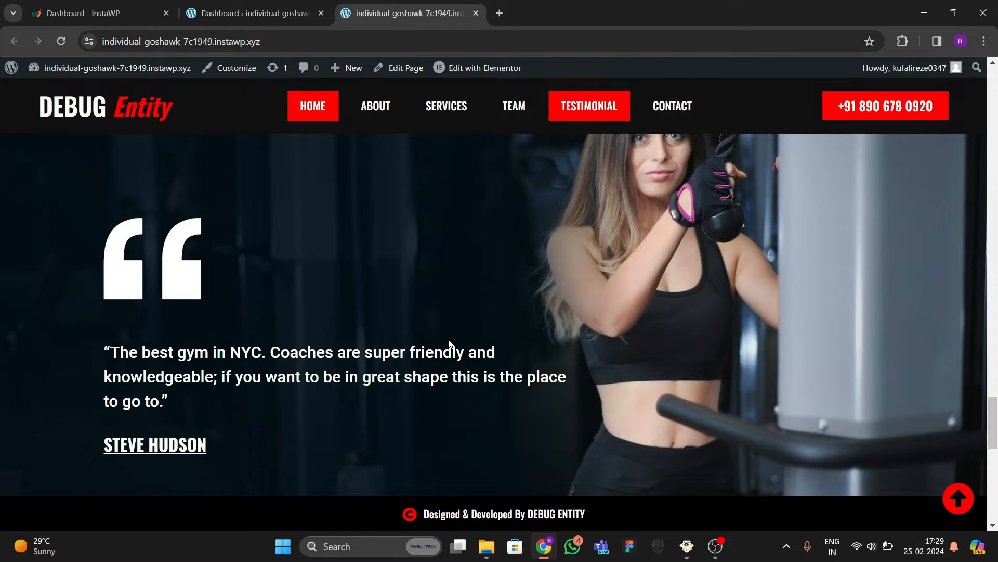
{"action": "scroll", "coordinate": [520, 312], "scroll_direction": "up", "scroll_amount": 4}
{"action": "scroll", "coordinate": [553, 338], "scroll_direction": "down", "scroll_amount": 6}
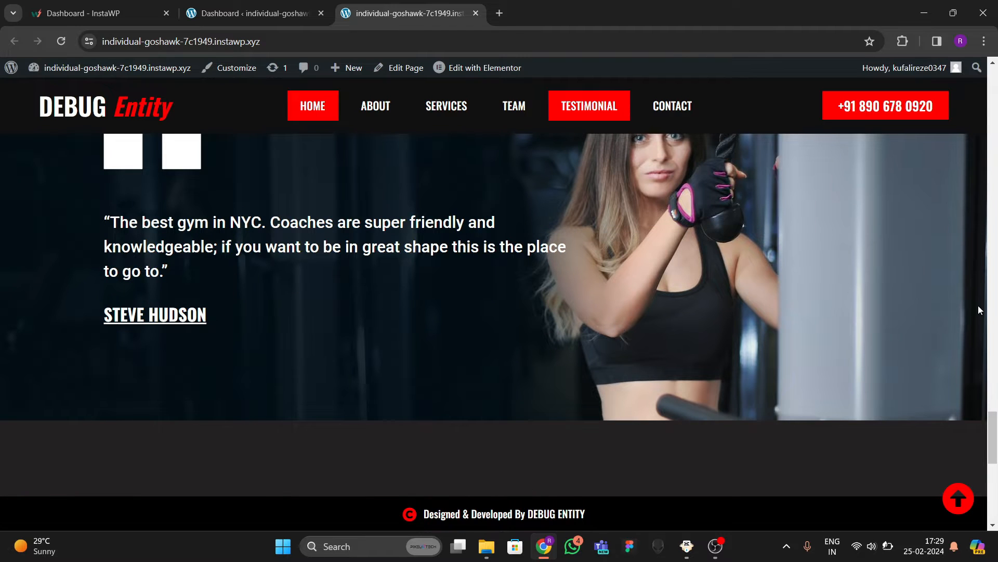
{"action": "scroll", "coordinate": [979, 305], "scroll_direction": "up", "scroll_amount": 3}
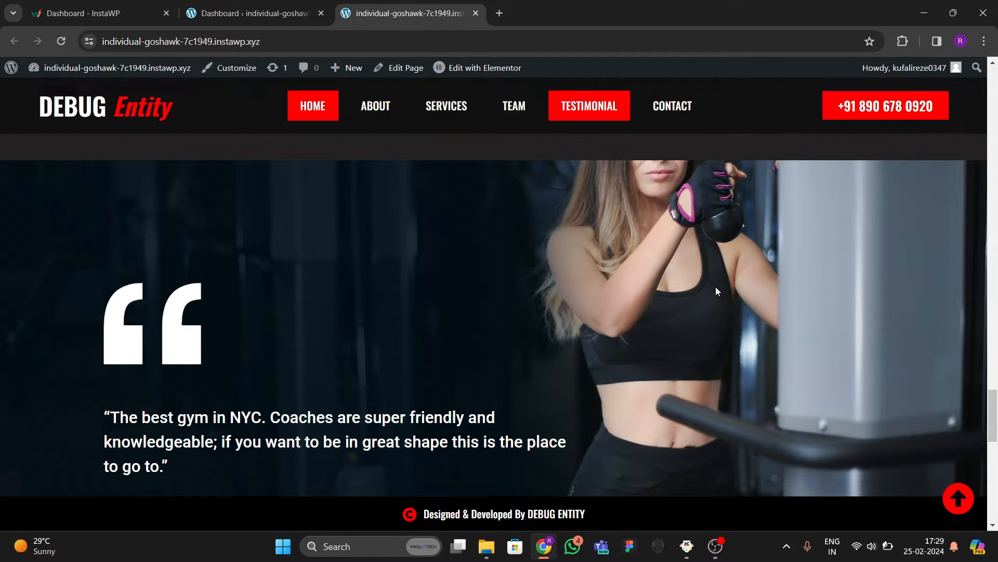
{"action": "scroll", "coordinate": [420, 391], "scroll_direction": "down", "scroll_amount": 4}
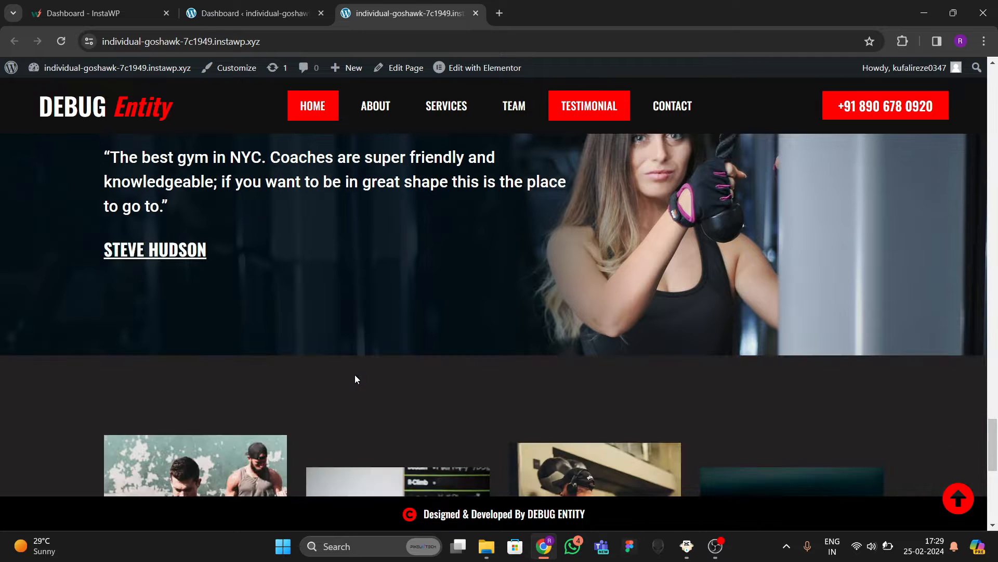
{"action": "scroll", "coordinate": [279, 348], "scroll_direction": "up", "scroll_amount": 5}
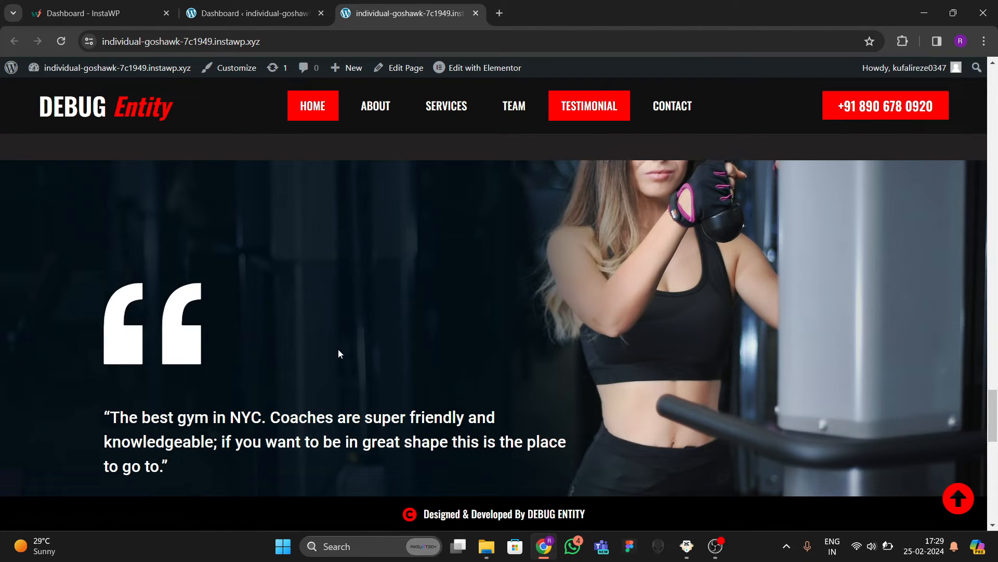
{"action": "scroll", "coordinate": [599, 289], "scroll_direction": "down", "scroll_amount": 4}
{"action": "scroll", "coordinate": [590, 301], "scroll_direction": "down", "scroll_amount": 8}
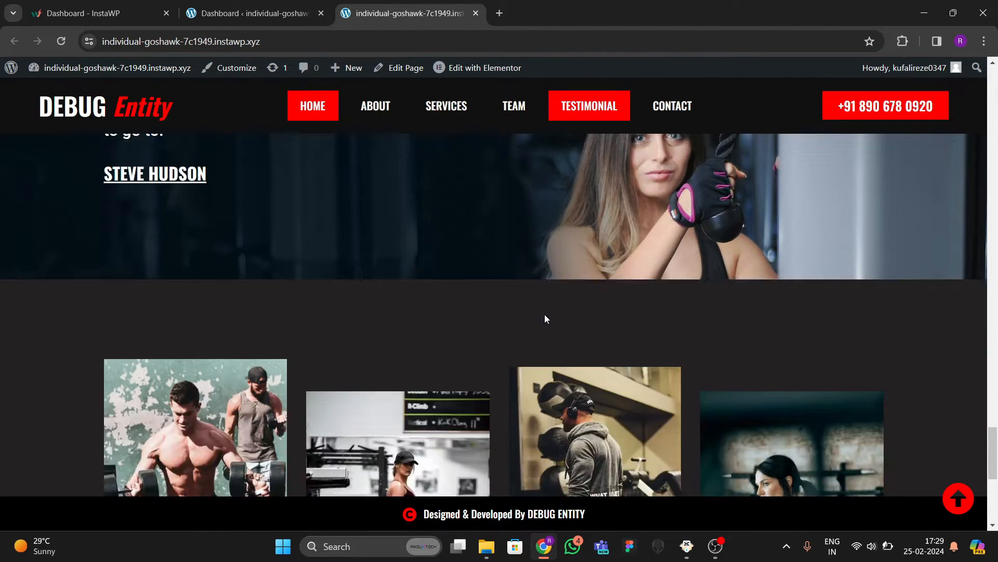
{"action": "scroll", "coordinate": [328, 338], "scroll_direction": "up", "scroll_amount": 3}
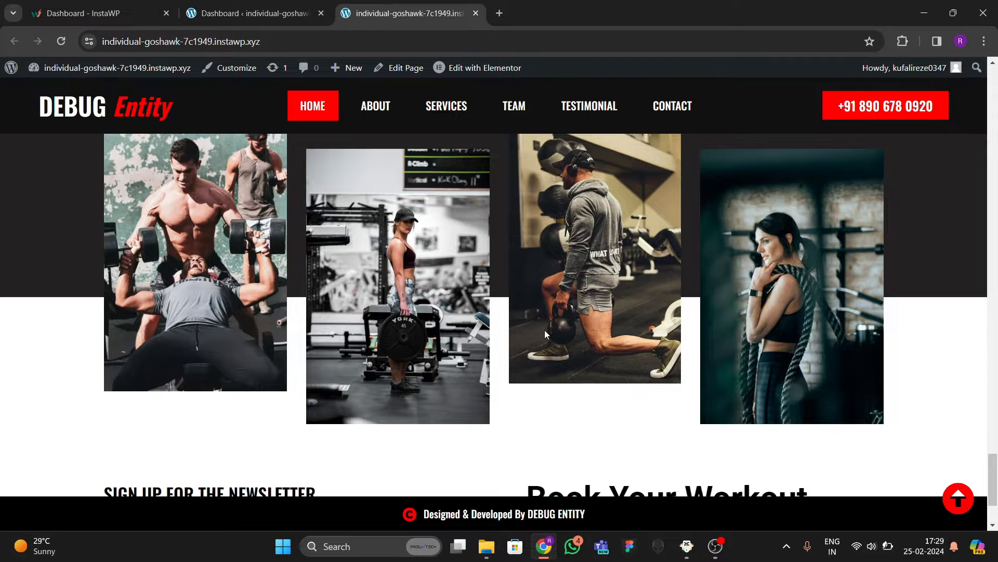
Scroll to the newsletter, then jump back up to the 'The Best Gym in NYC' hero.
{"action": "scroll", "coordinate": [544, 332], "scroll_direction": "down", "scroll_amount": 3}
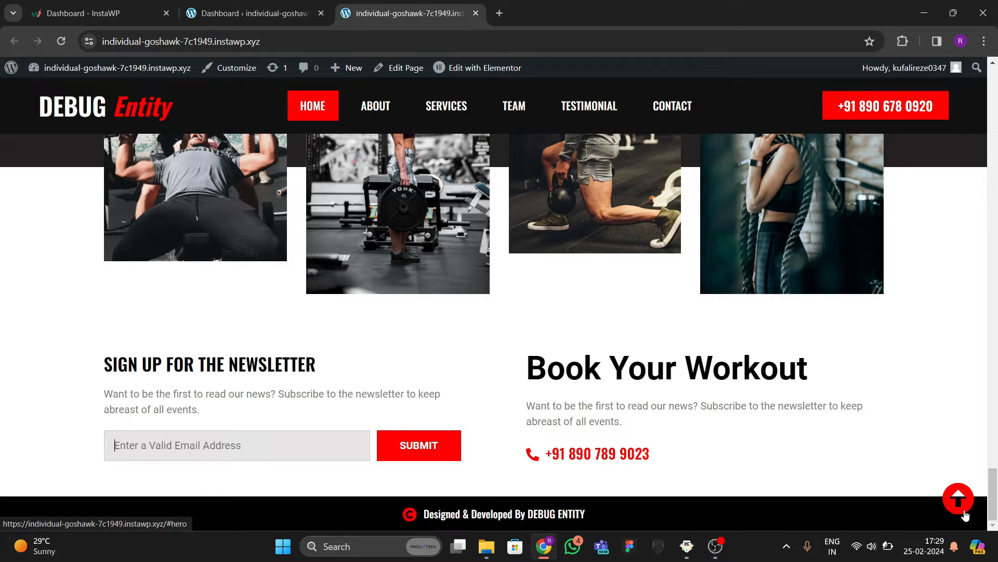
{"action": "left_click", "coordinate": [963, 514]}
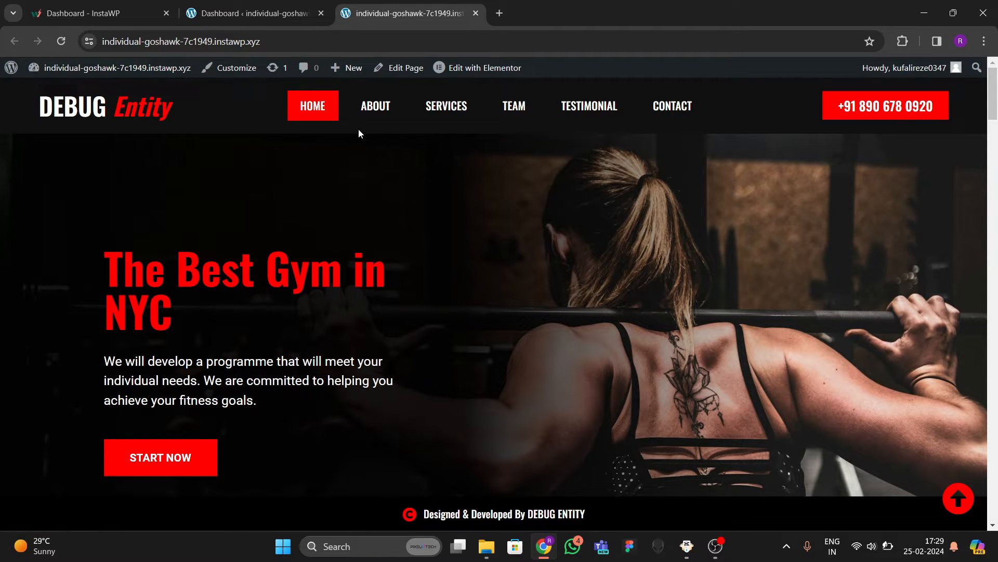
{"action": "left_click", "coordinate": [376, 111]}
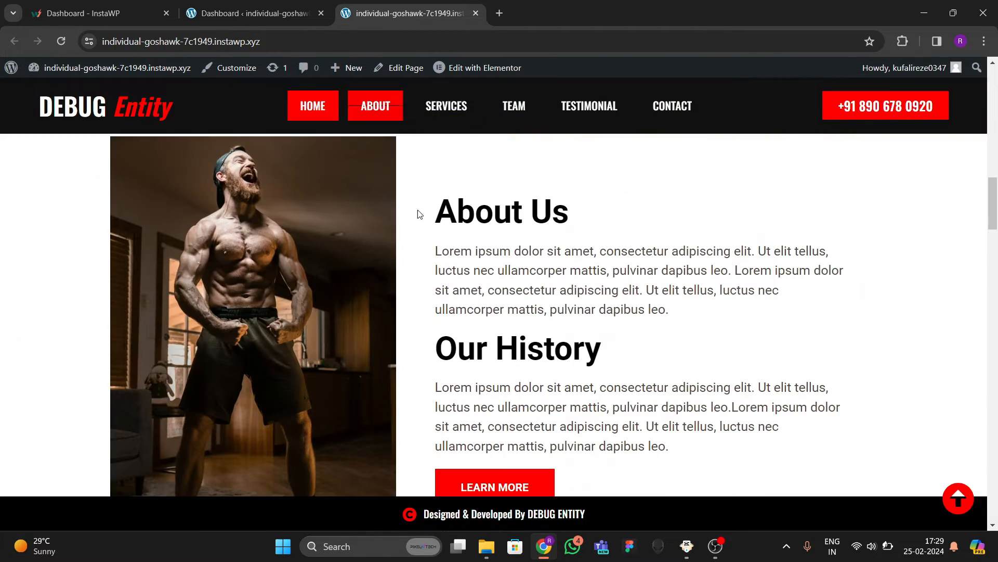
{"action": "left_click", "coordinate": [452, 121]}
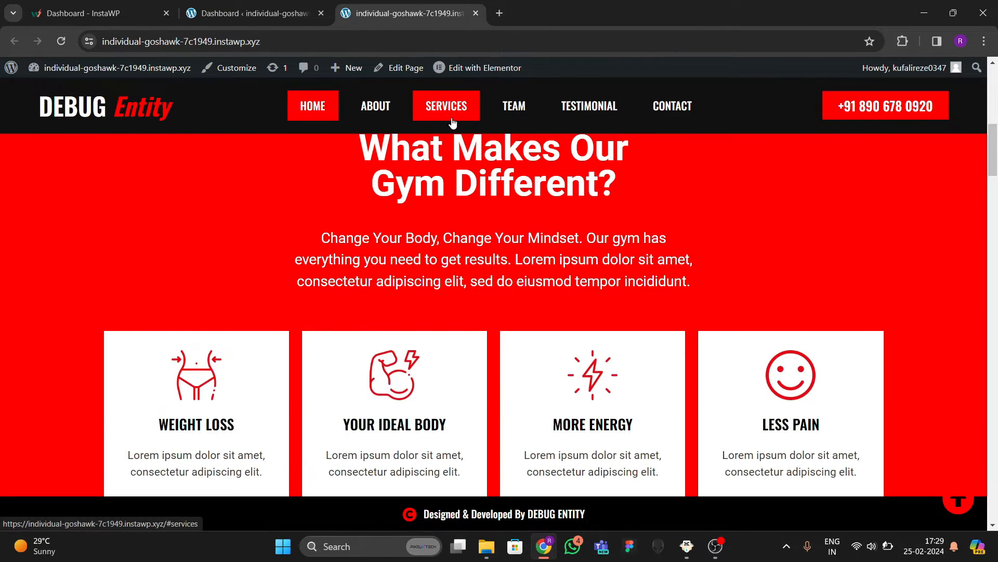
{"action": "left_click", "coordinate": [504, 112]}
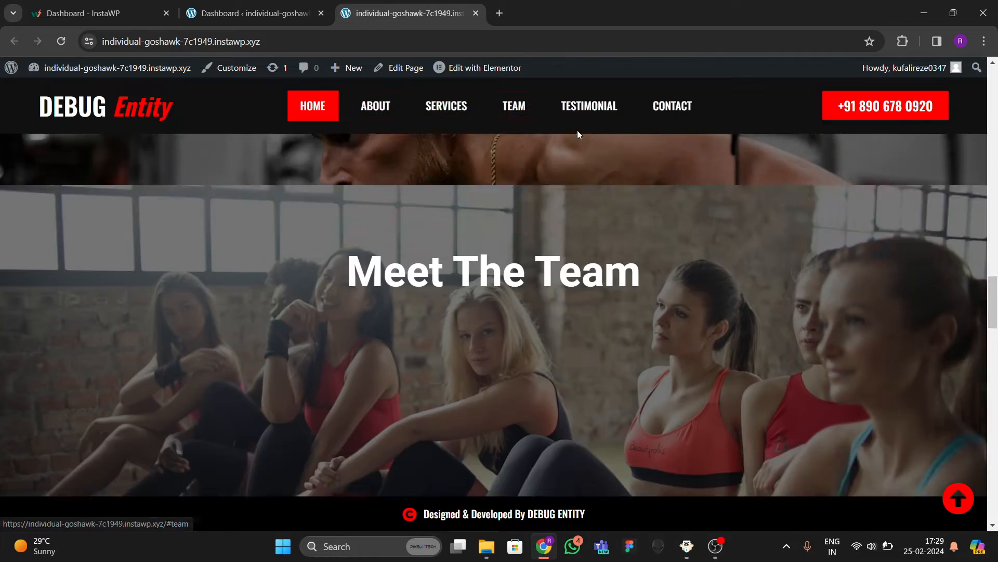
{"action": "left_click", "coordinate": [592, 118]}
{"action": "left_click", "coordinate": [695, 121]}
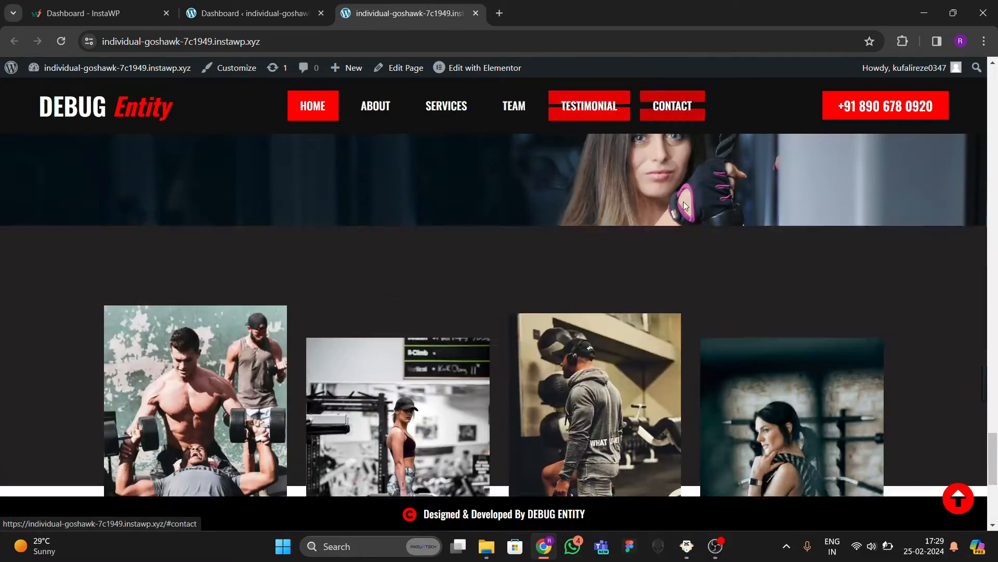
{"action": "scroll", "coordinate": [542, 332], "scroll_direction": "up", "scroll_amount": 10}
{"action": "scroll", "coordinate": [522, 299], "scroll_direction": "up", "scroll_amount": 10}
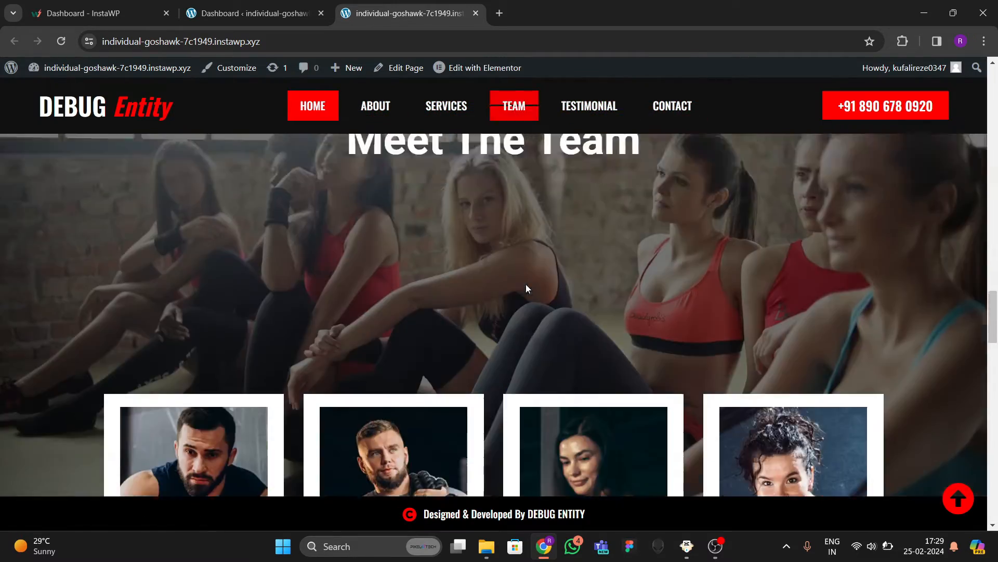
{"action": "scroll", "coordinate": [461, 268], "scroll_direction": "up", "scroll_amount": 15}
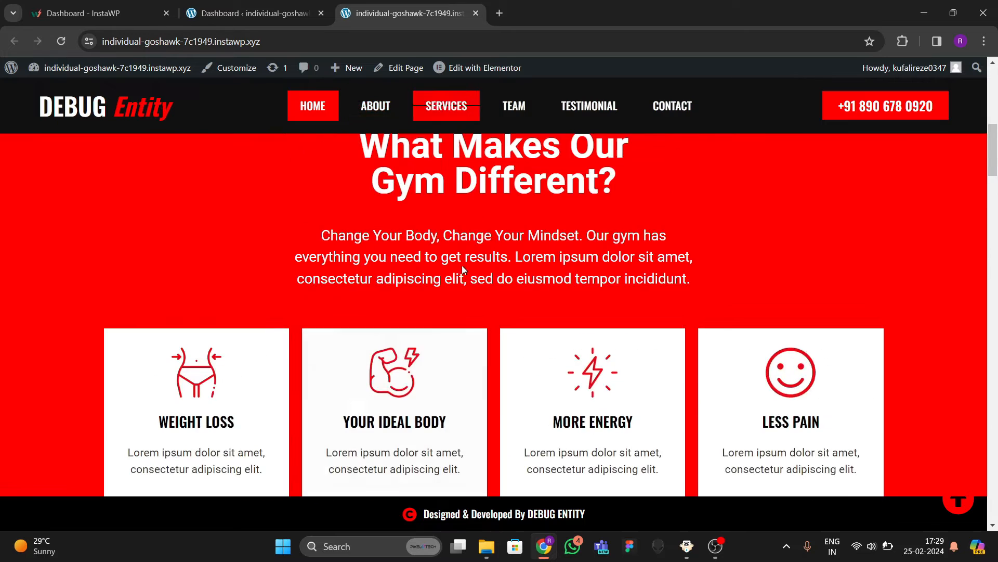
{"action": "right_click", "coordinate": [450, 281]}
{"action": "left_click", "coordinate": [481, 274]}
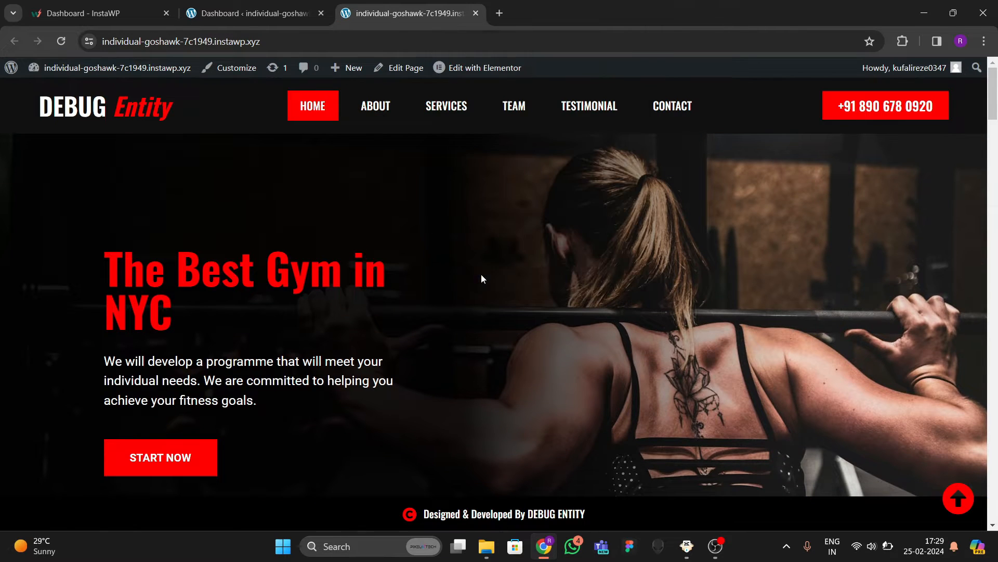
{"action": "scroll", "coordinate": [369, 328], "scroll_direction": "down", "scroll_amount": 6}
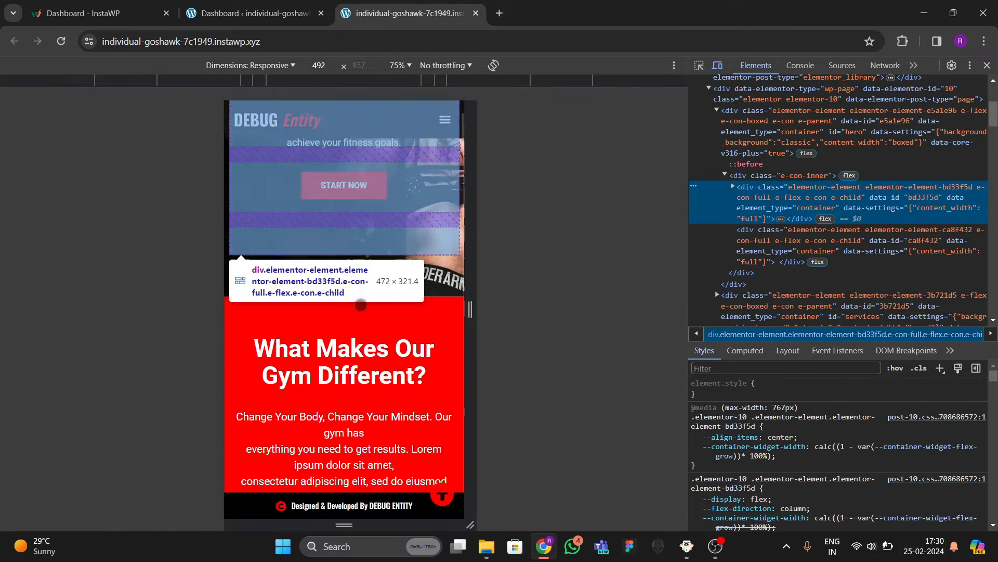
{"action": "scroll", "coordinate": [369, 325], "scroll_direction": "up", "scroll_amount": 6}
{"action": "scroll", "coordinate": [371, 321], "scroll_direction": "down", "scroll_amount": 1}
{"action": "scroll", "coordinate": [372, 321], "scroll_direction": "down", "scroll_amount": 10}
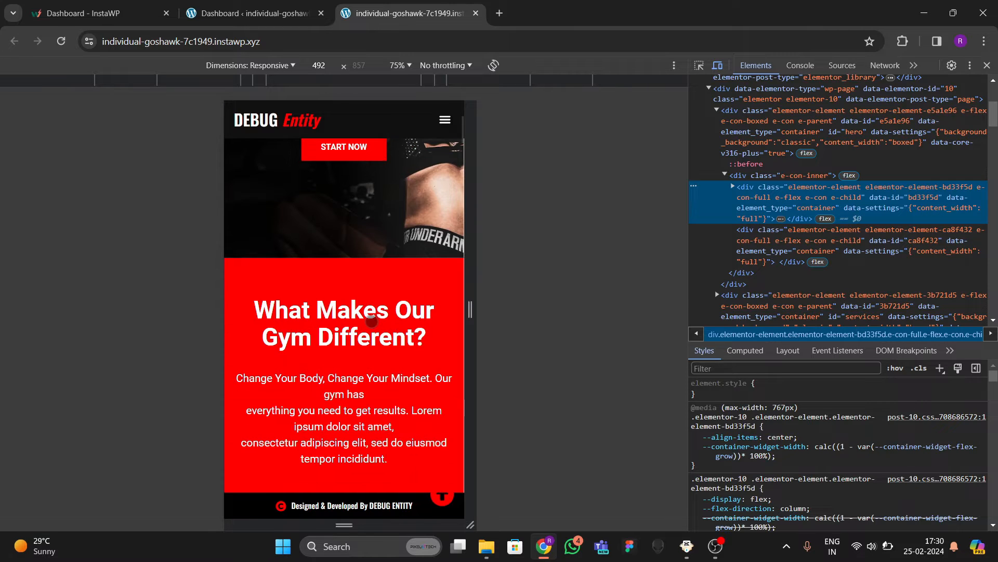
{"action": "scroll", "coordinate": [371, 324], "scroll_direction": "down", "scroll_amount": 10}
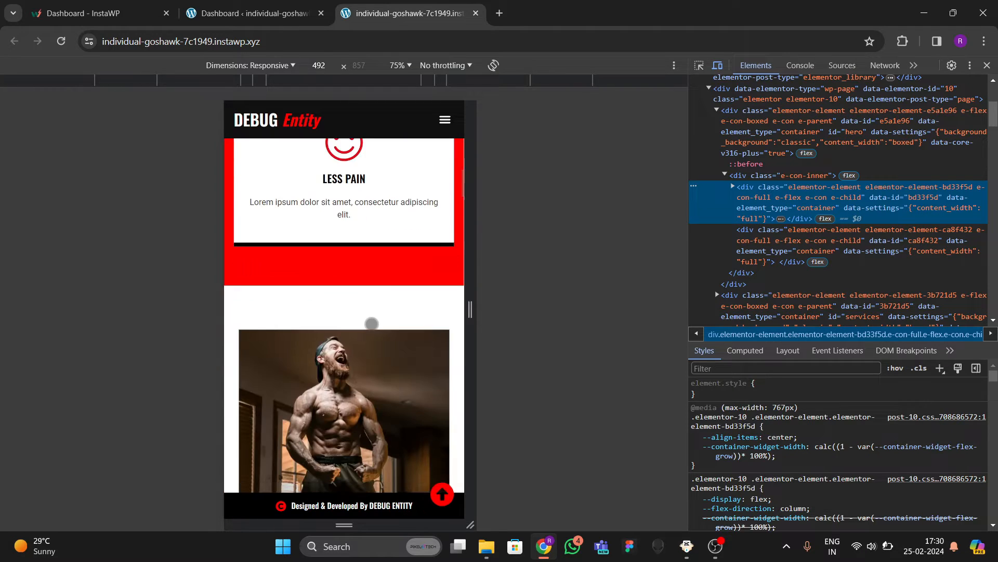
{"action": "scroll", "coordinate": [339, 348], "scroll_direction": "down", "scroll_amount": 5}
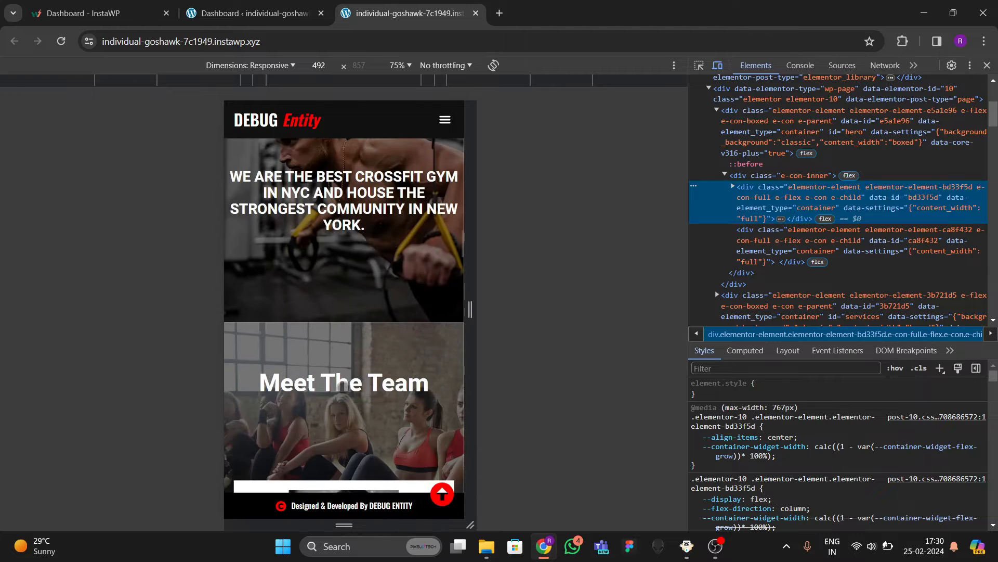
{"action": "scroll", "coordinate": [363, 367], "scroll_direction": "down", "scroll_amount": 10}
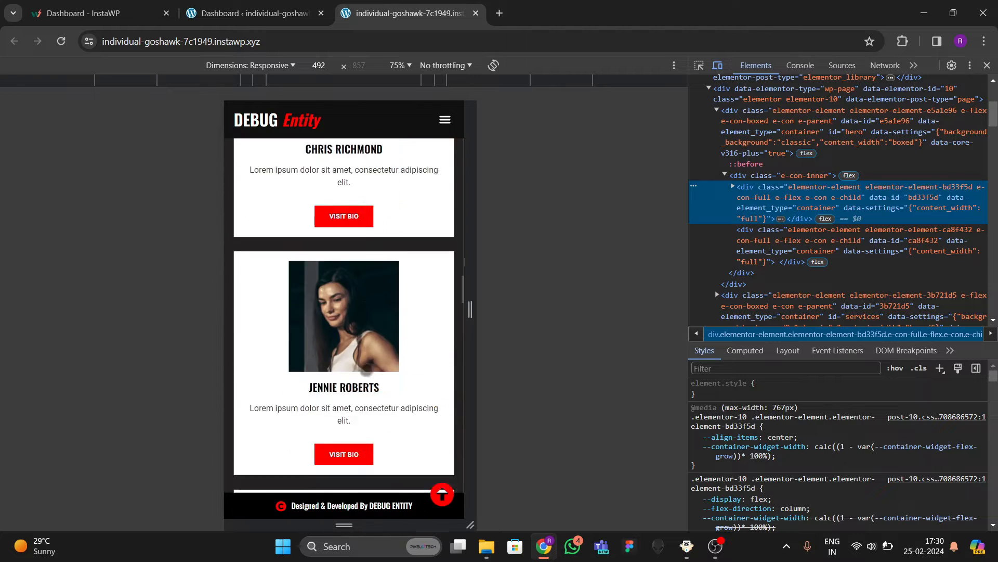
{"action": "scroll", "coordinate": [366, 371], "scroll_direction": "down", "scroll_amount": 15}
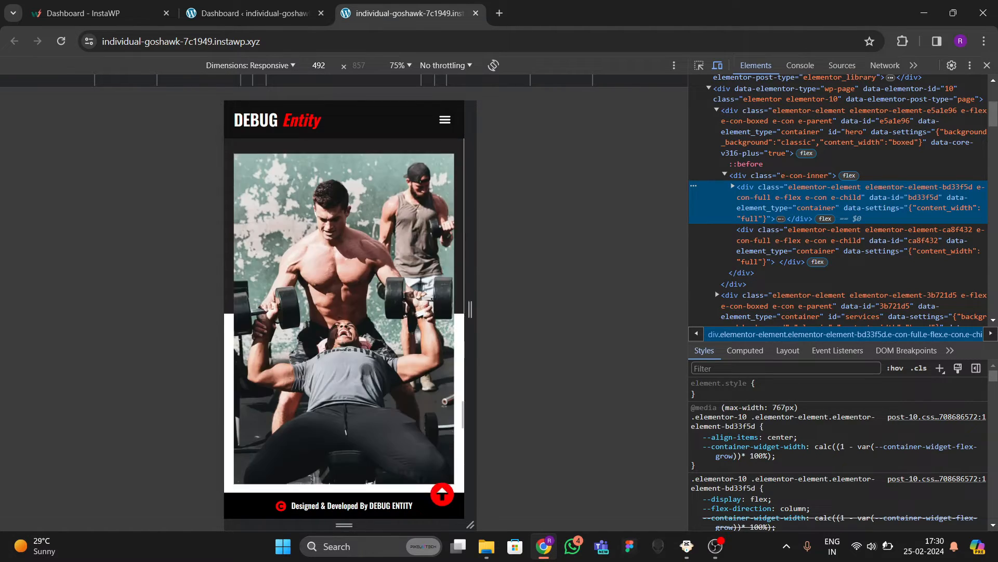
{"action": "scroll", "coordinate": [368, 381], "scroll_direction": "down", "scroll_amount": 8}
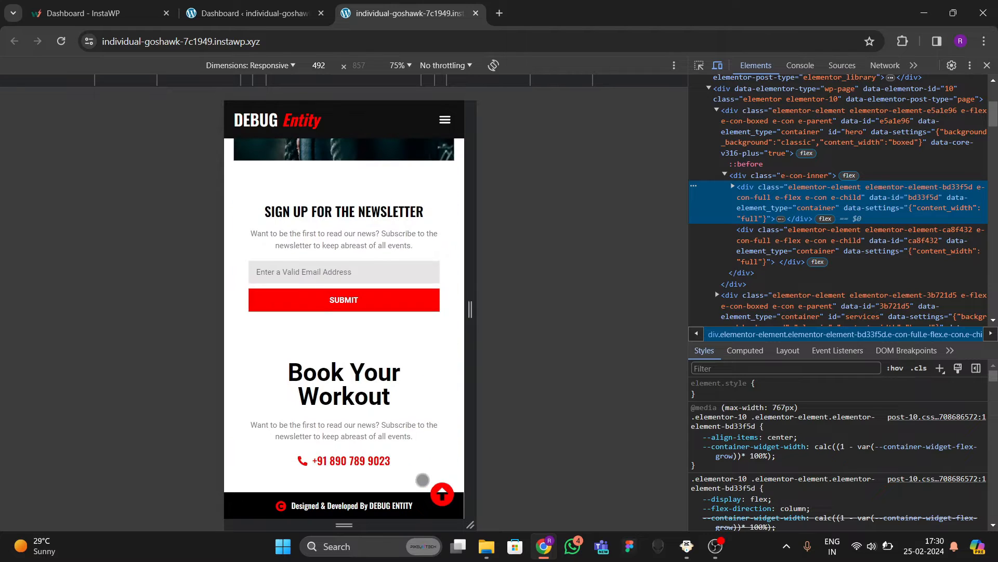
{"action": "left_click", "coordinate": [442, 494]}
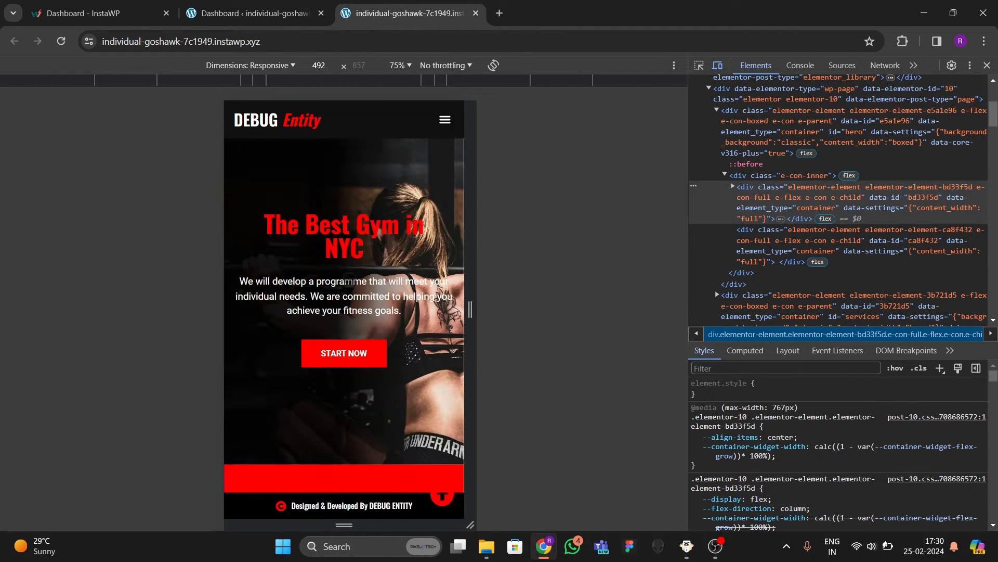
{"action": "left_click", "coordinate": [445, 119]}
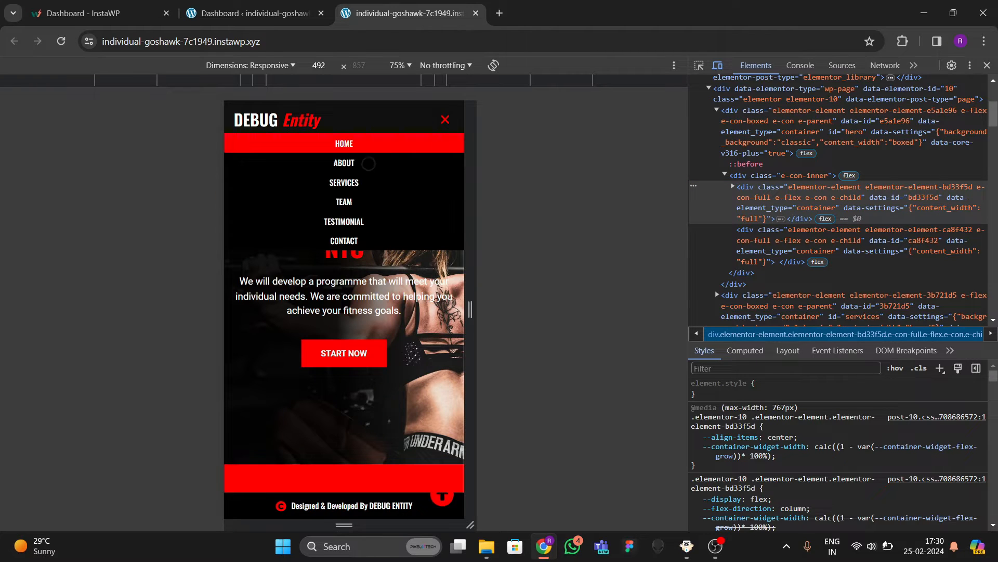
{"action": "left_click", "coordinate": [368, 163]}
{"action": "left_click", "coordinate": [443, 127]}
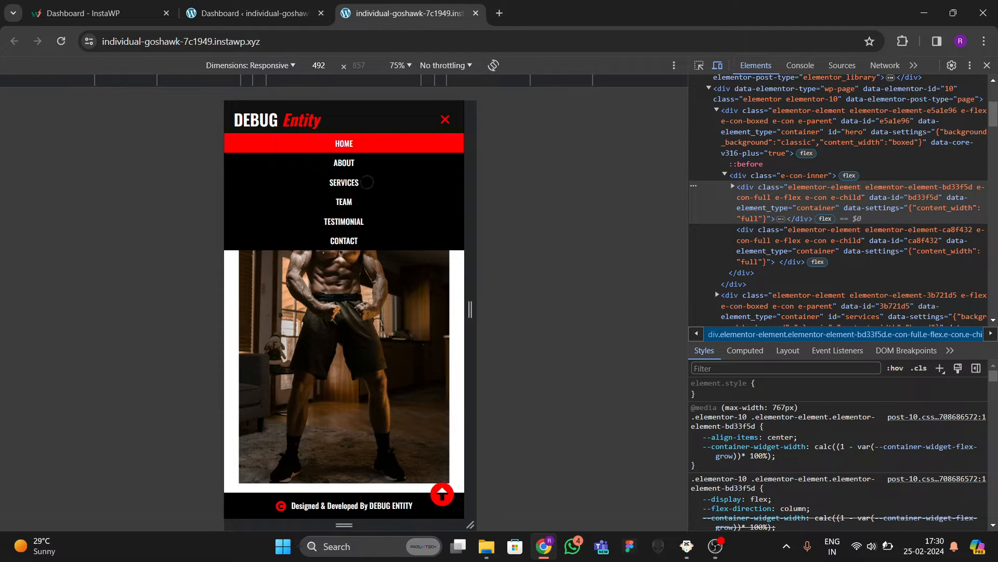
{"action": "left_click", "coordinate": [360, 181]}
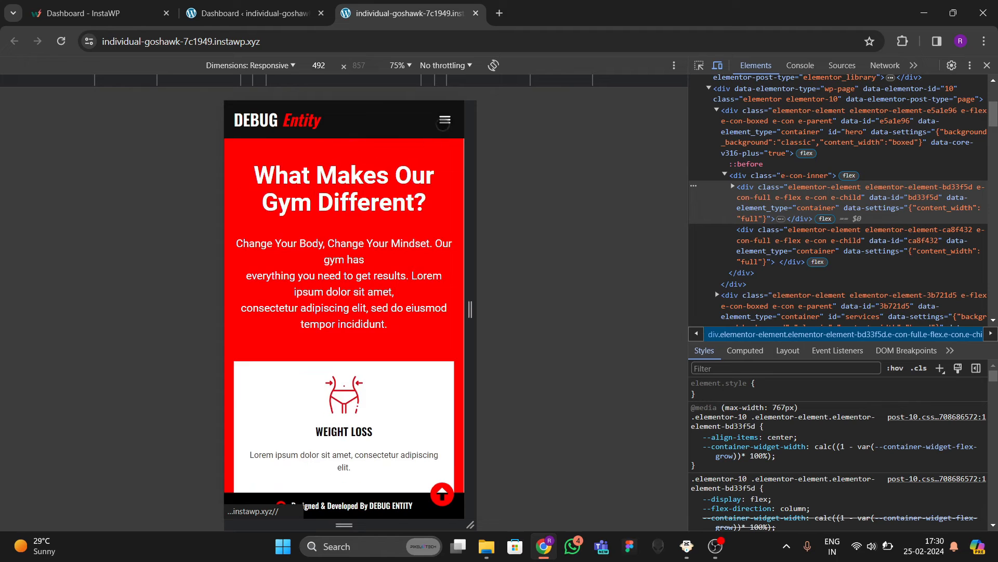
{"action": "left_click", "coordinate": [445, 121]}
{"action": "left_click", "coordinate": [334, 244]}
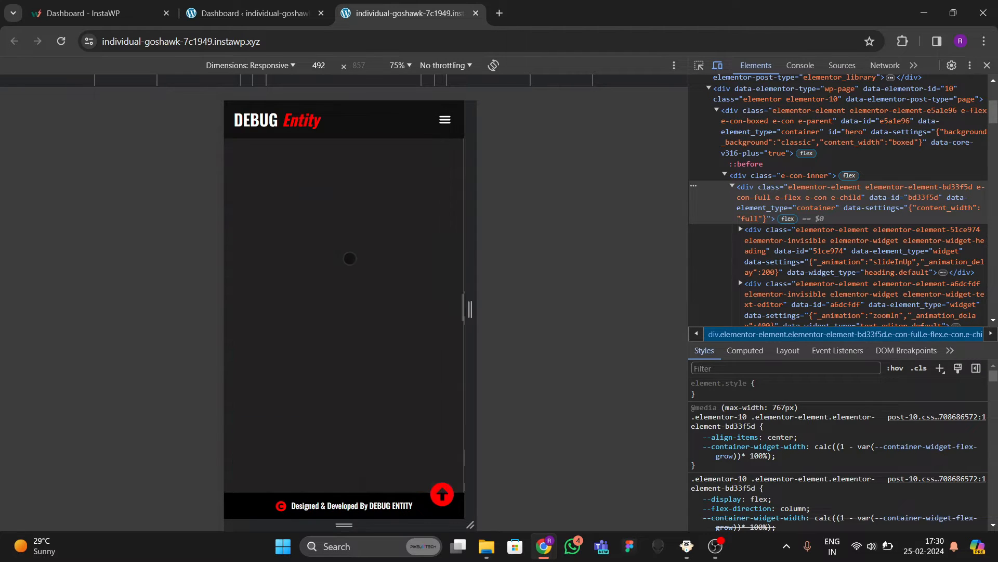
{"action": "scroll", "coordinate": [323, 308], "scroll_direction": "down", "scroll_amount": 15}
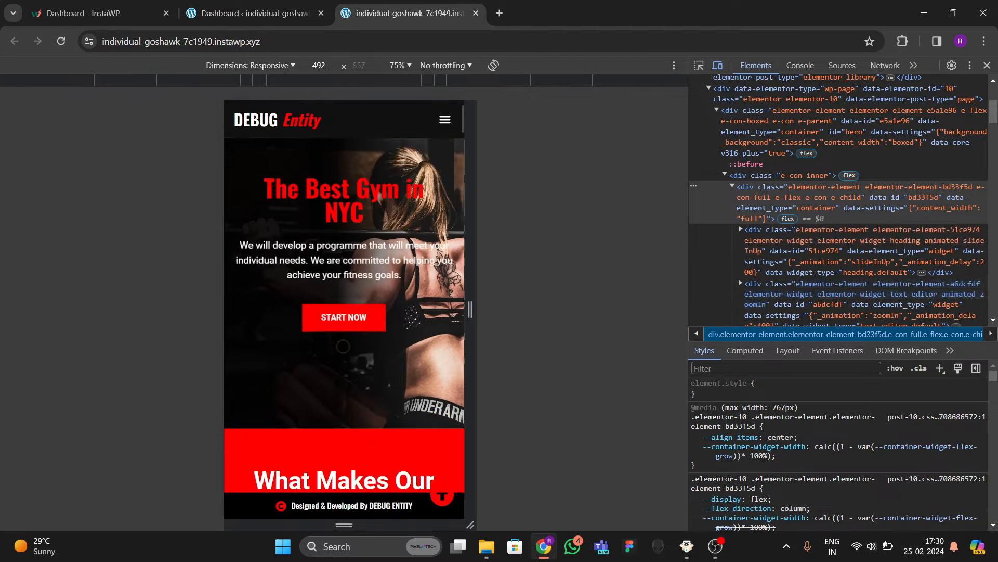
{"action": "scroll", "coordinate": [334, 331], "scroll_direction": "up", "scroll_amount": 8}
{"action": "scroll", "coordinate": [334, 331], "scroll_direction": "up", "scroll_amount": 6}
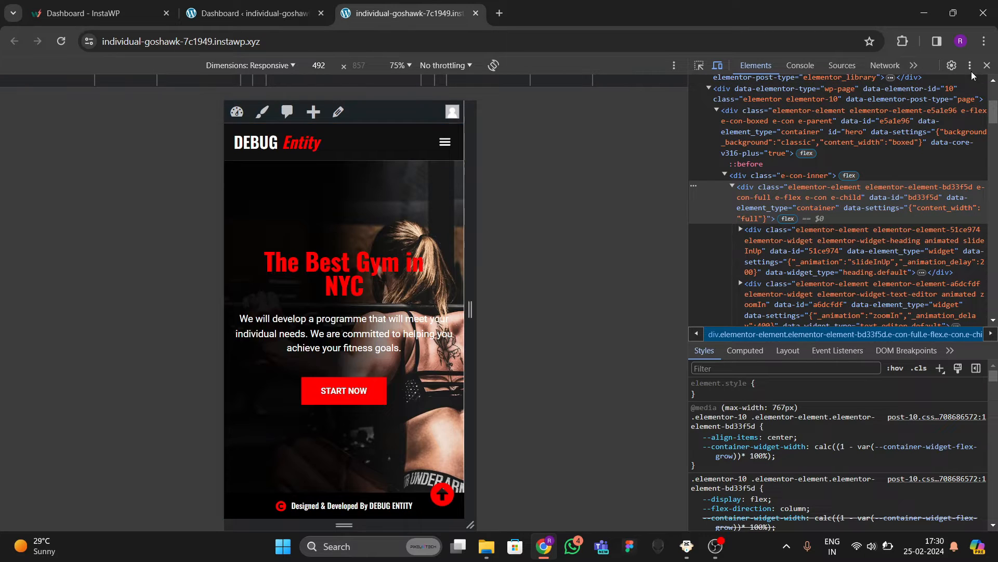
{"action": "left_click", "coordinate": [987, 65]}
{"action": "scroll", "coordinate": [368, 283], "scroll_direction": "down", "scroll_amount": 7}
{"action": "scroll", "coordinate": [355, 299], "scroll_direction": "up", "scroll_amount": 7}
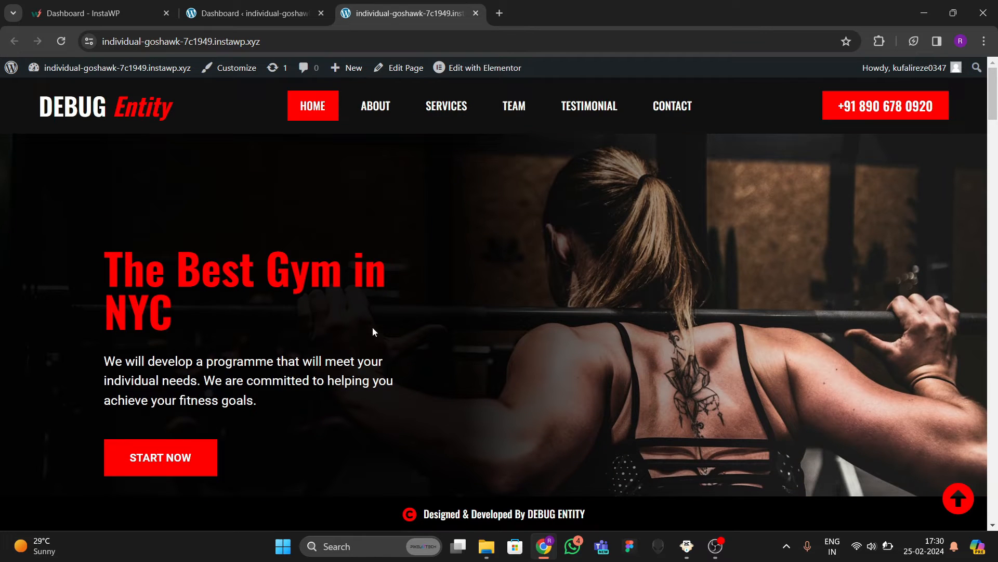
{"action": "scroll", "coordinate": [343, 354], "scroll_direction": "down", "scroll_amount": 5}
{"action": "scroll", "coordinate": [385, 363], "scroll_direction": "up", "scroll_amount": 5}
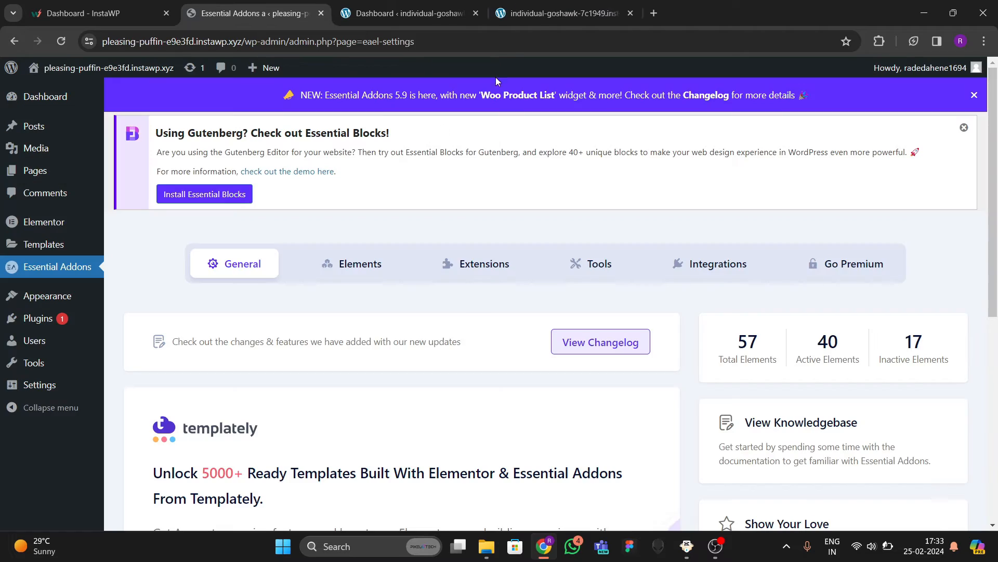
{"action": "left_click", "coordinate": [553, 14]}
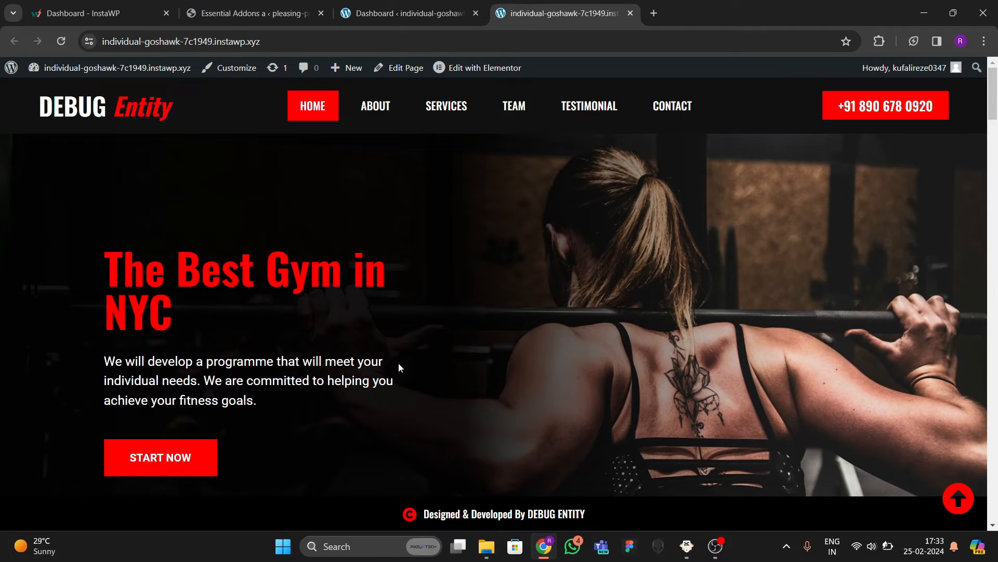
{"action": "scroll", "coordinate": [398, 363], "scroll_direction": "down", "scroll_amount": 6}
{"action": "scroll", "coordinate": [394, 345], "scroll_direction": "up", "scroll_amount": 3}
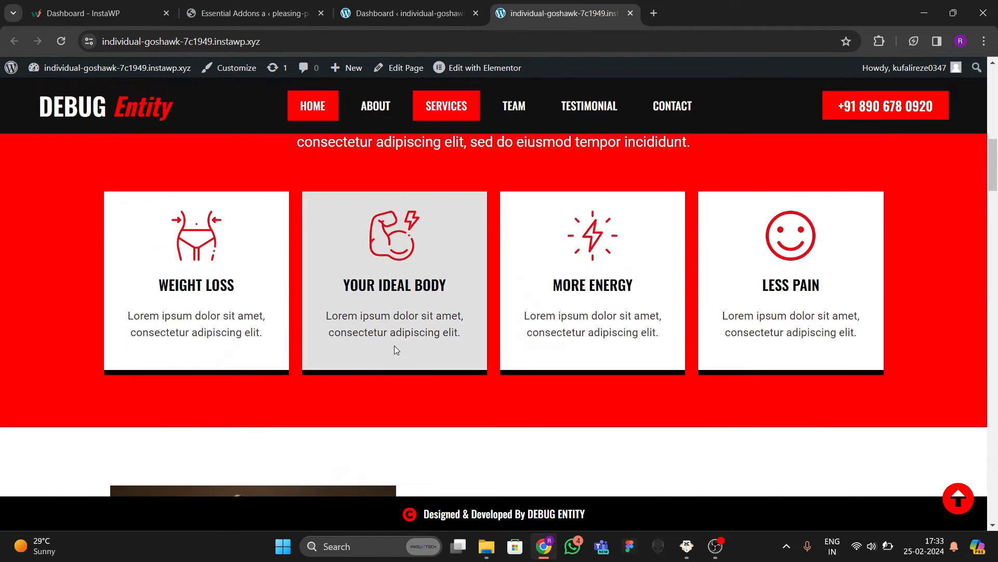
{"action": "scroll", "coordinate": [393, 345], "scroll_direction": "up", "scroll_amount": 4}
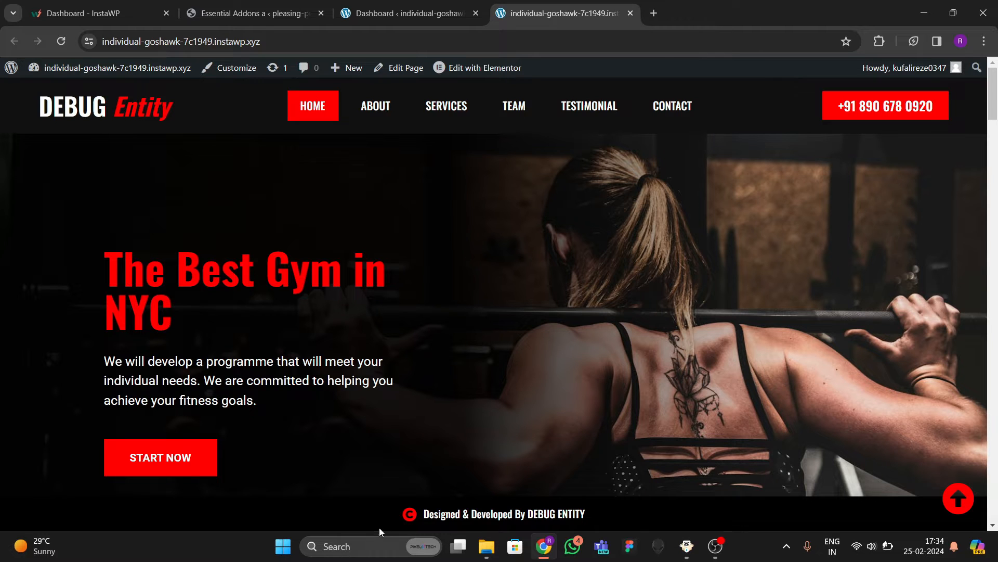
{"action": "scroll", "coordinate": [422, 476], "scroll_direction": "down", "scroll_amount": 12}
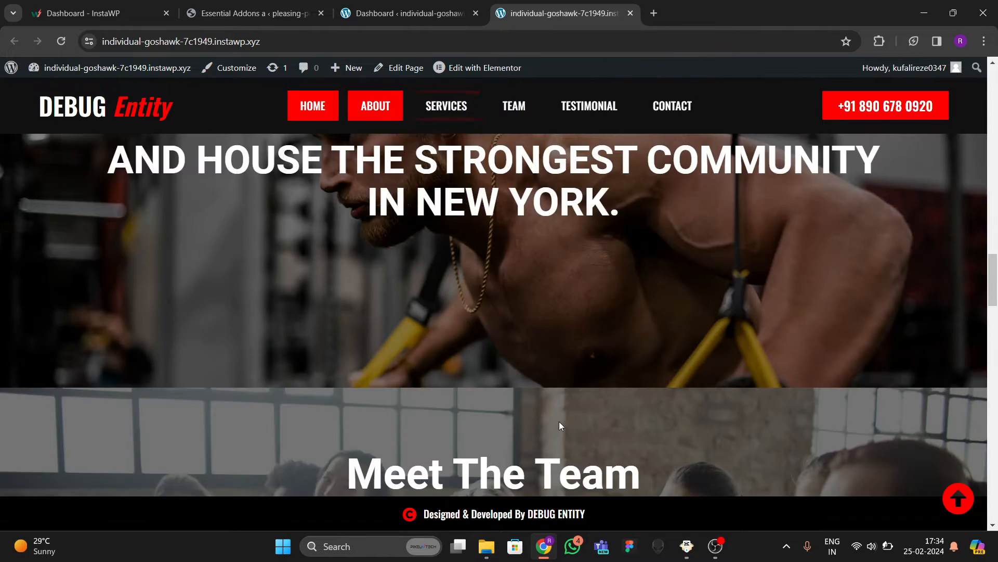
{"action": "scroll", "coordinate": [559, 422], "scroll_direction": "down", "scroll_amount": 6}
{"action": "scroll", "coordinate": [557, 423], "scroll_direction": "up", "scroll_amount": 14}
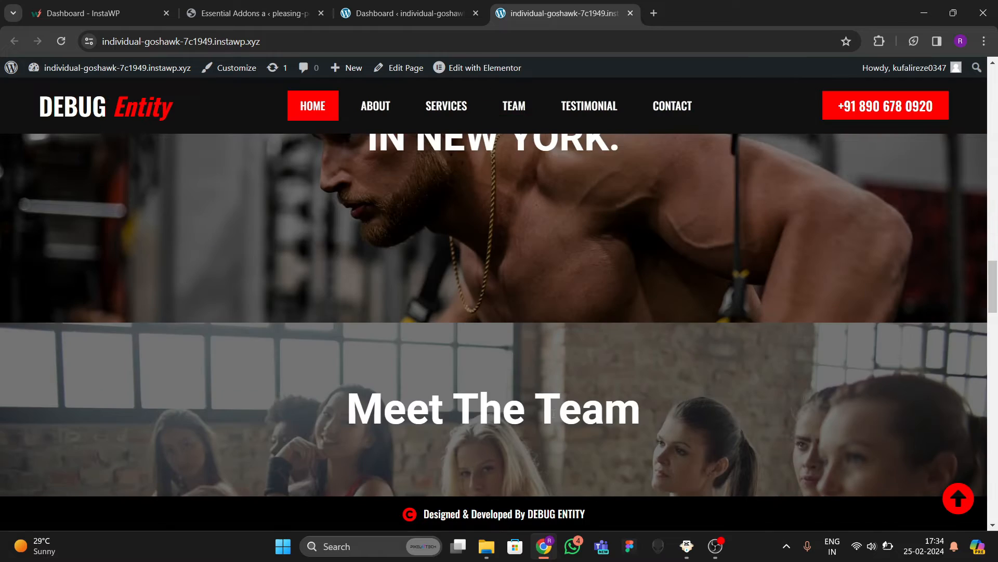
{"action": "scroll", "coordinate": [542, 262], "scroll_direction": "down", "scroll_amount": 15}
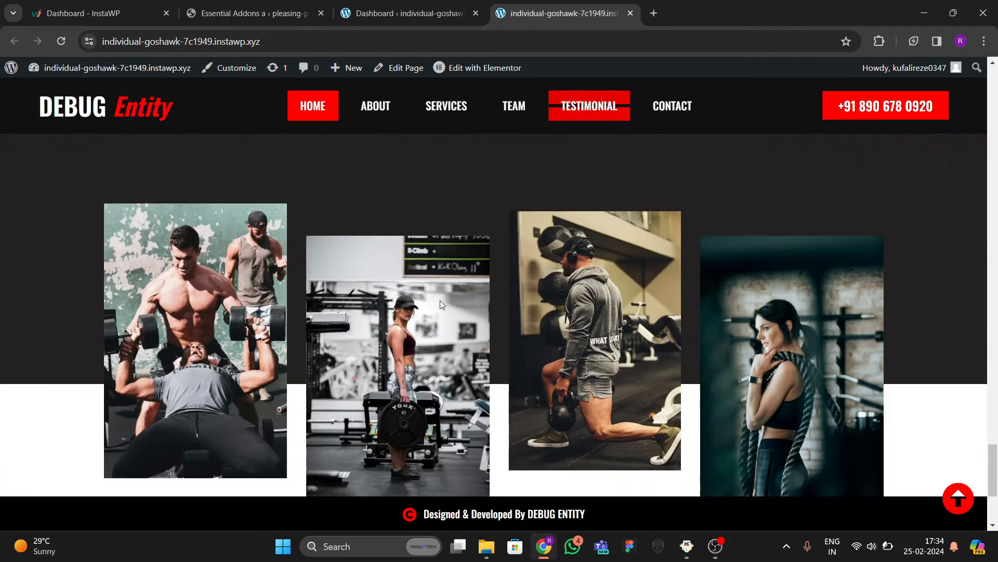
{"action": "scroll", "coordinate": [432, 299], "scroll_direction": "up", "scroll_amount": 6}
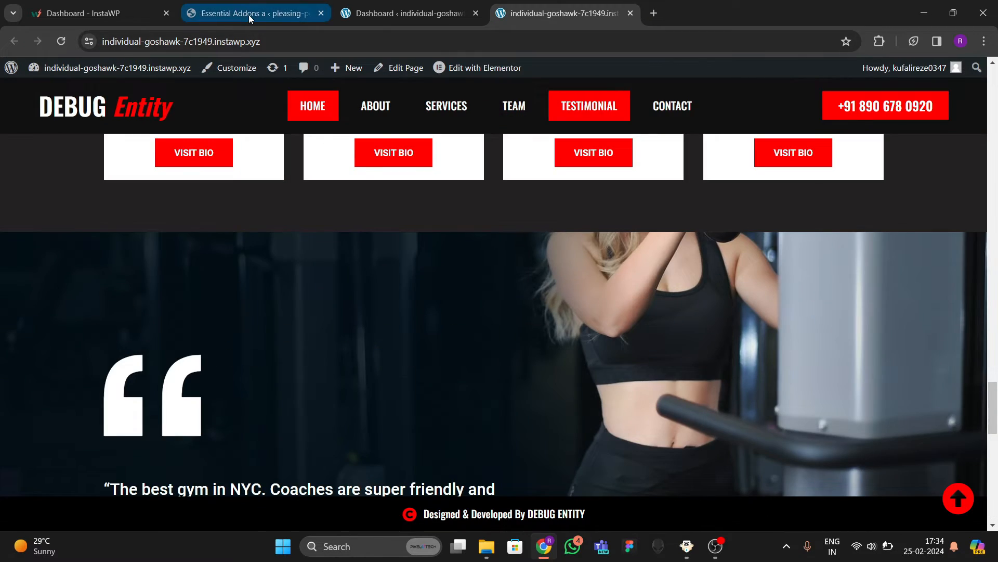
Look over the other site's Essential Addons settings, Themes and installed plugins.
{"action": "left_click", "coordinate": [249, 14]}
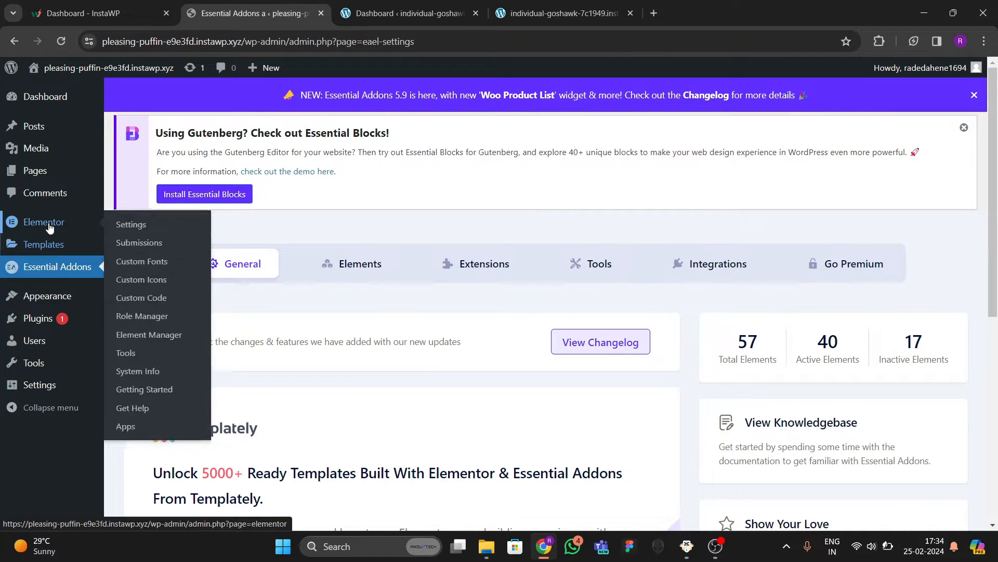
{"action": "mouse_move", "coordinate": [45, 297]}
{"action": "left_click", "coordinate": [129, 300]}
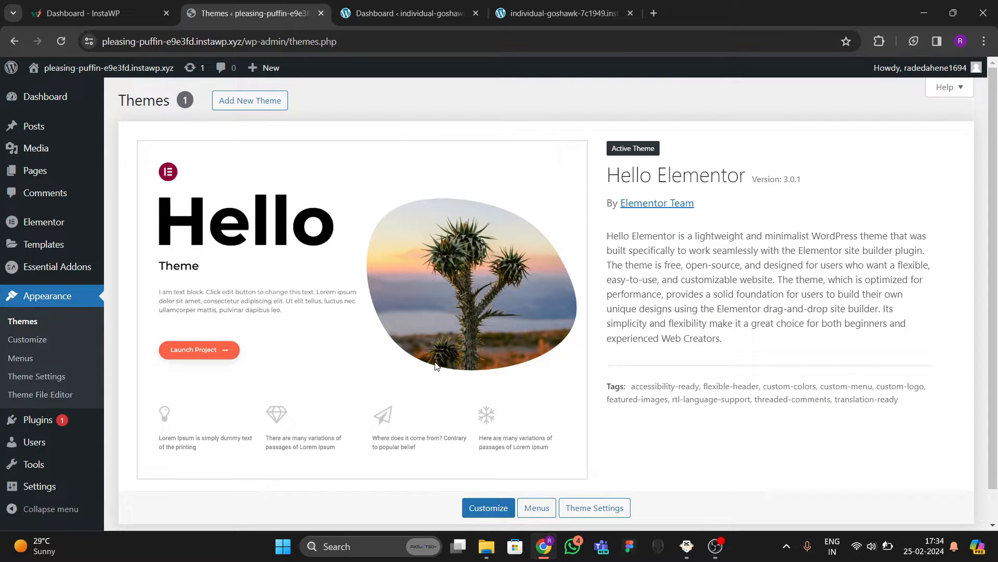
{"action": "mouse_move", "coordinate": [9, 424]}
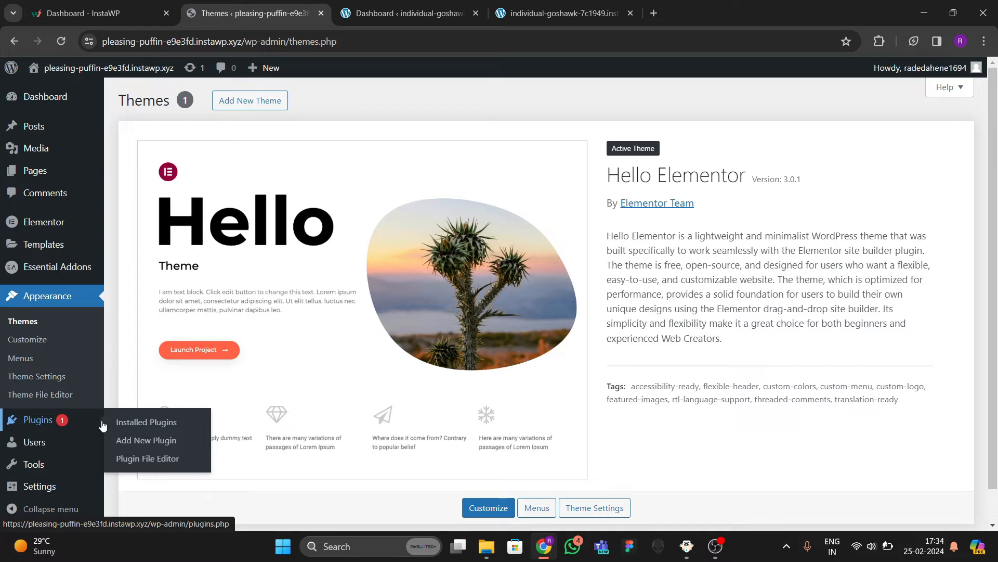
{"action": "left_click", "coordinate": [129, 427]}
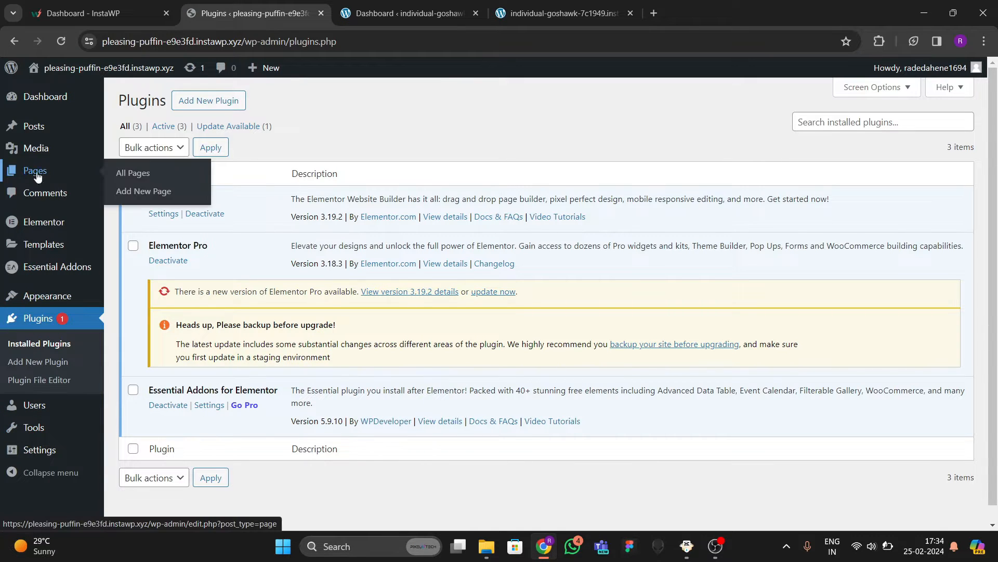
Move both default pages, Privacy Policy and Sample Page, to the Trash.
{"action": "left_click", "coordinate": [133, 179]}
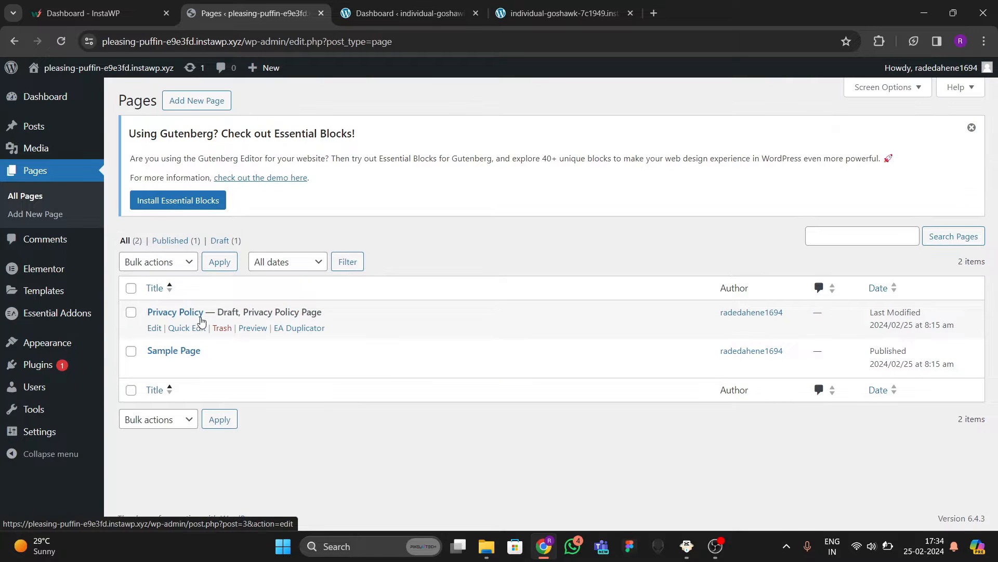
{"action": "left_click", "coordinate": [131, 311]}
{"action": "left_click", "coordinate": [131, 350]}
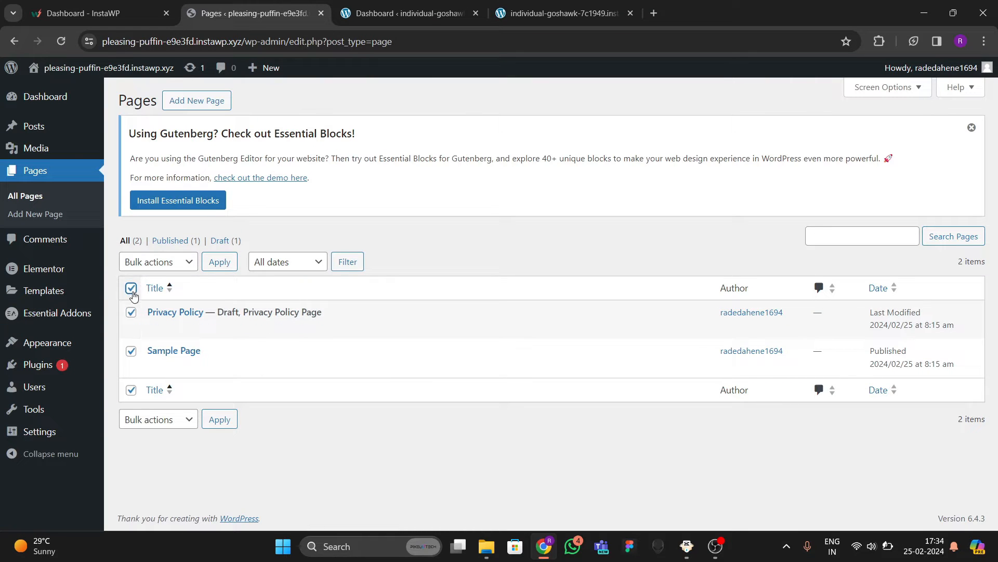
{"action": "left_click", "coordinate": [179, 260]}
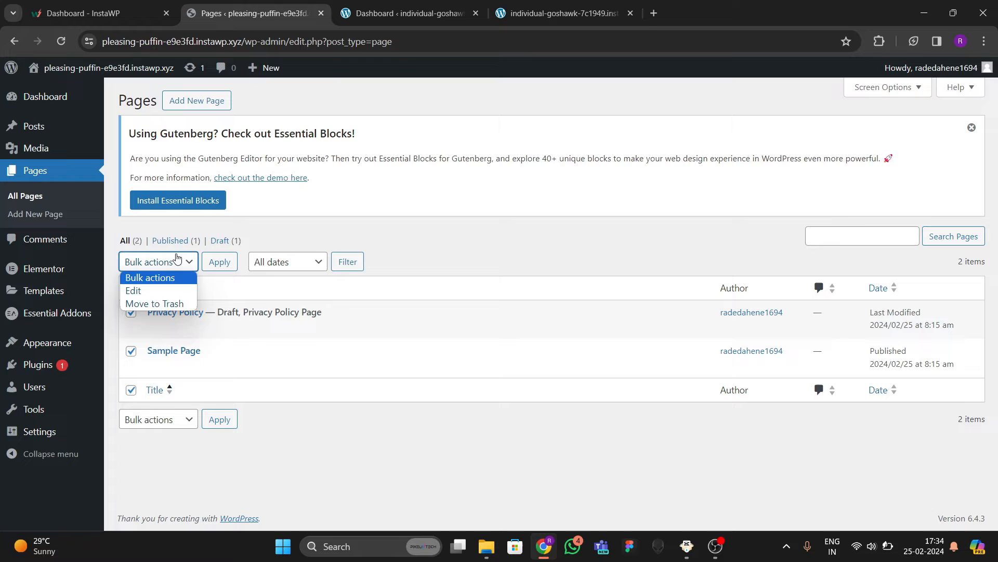
{"action": "left_click", "coordinate": [148, 303]}
{"action": "left_click", "coordinate": [218, 262]}
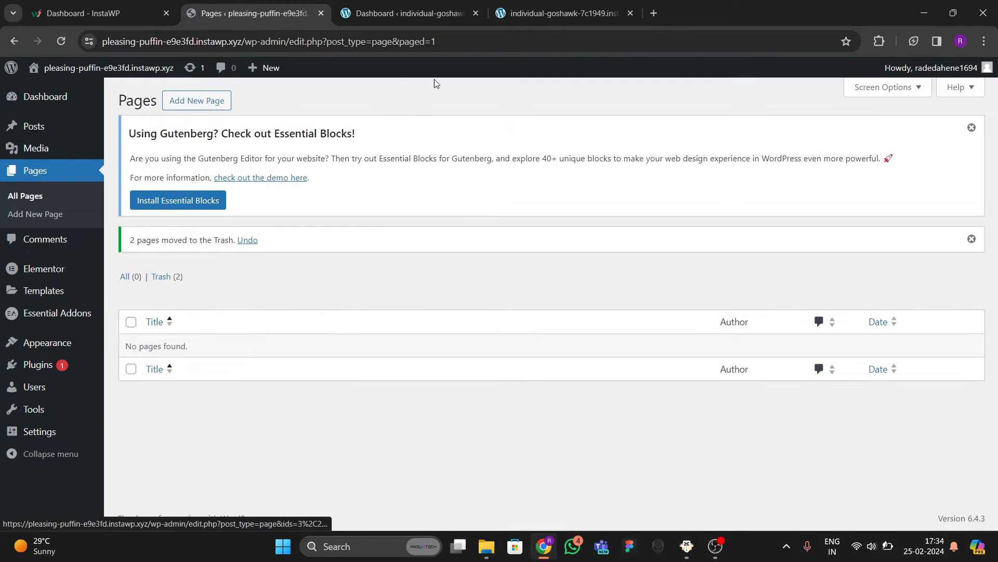
Close the other site's dashboard tab, returning to the empty Pages list.
{"action": "left_click", "coordinate": [428, 16]}
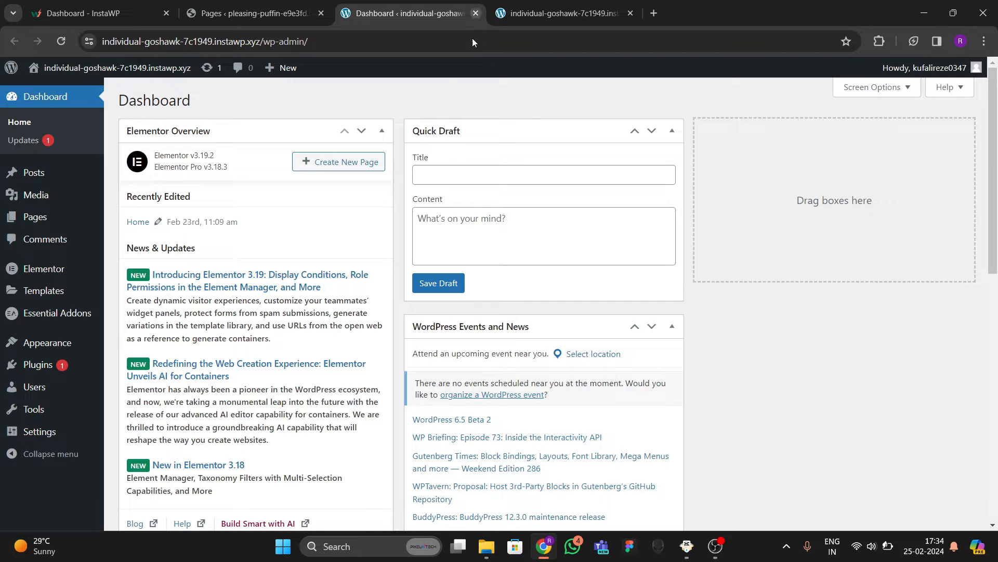
{"action": "left_click", "coordinate": [247, 13]}
{"action": "left_click", "coordinate": [427, 13]}
{"action": "left_click", "coordinate": [476, 13]}
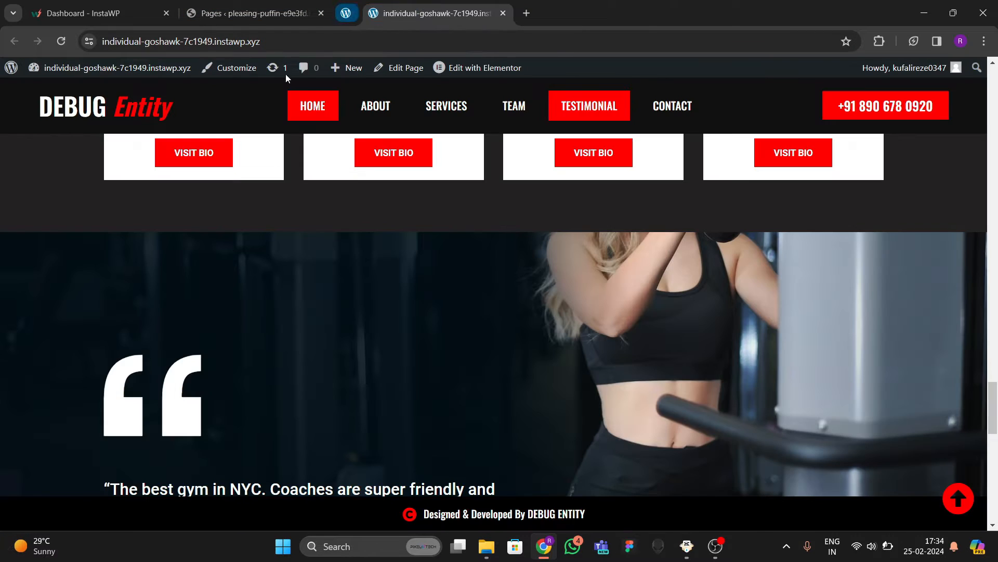
{"action": "left_click", "coordinate": [261, 16]}
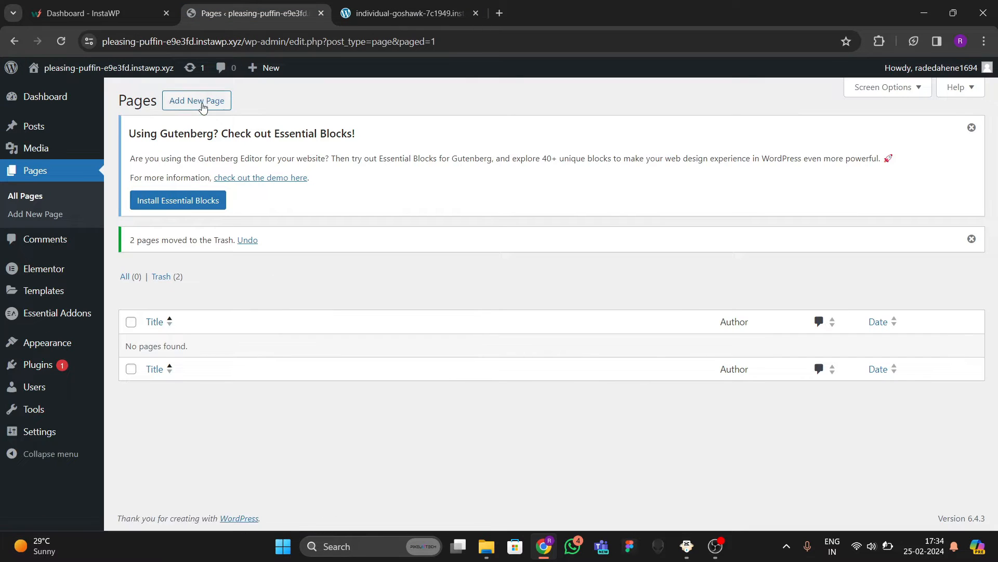
Create and publish a page titled 'Home' using the Elementor Full Width template.
{"action": "left_click", "coordinate": [207, 101]}
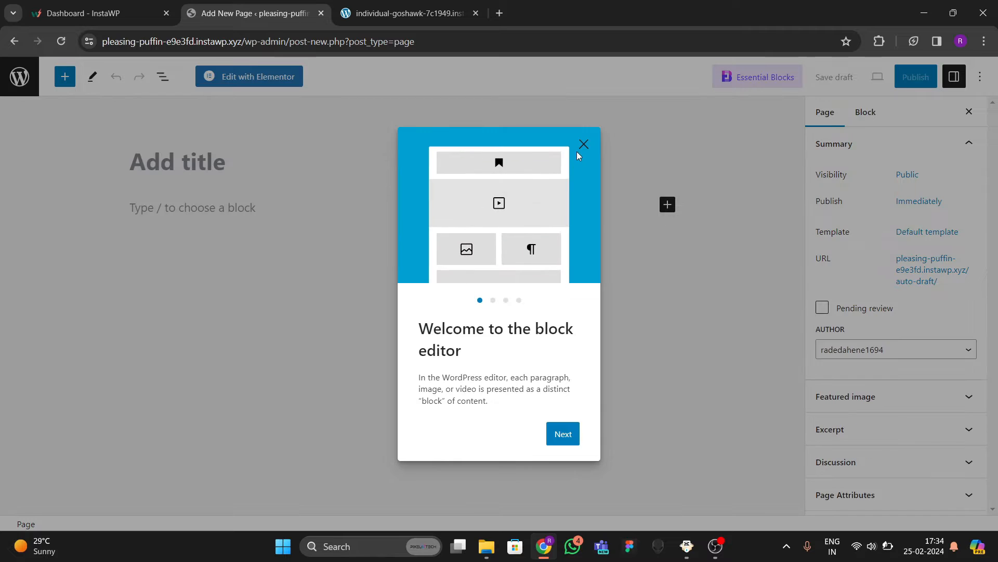
{"action": "left_click", "coordinate": [583, 143]}
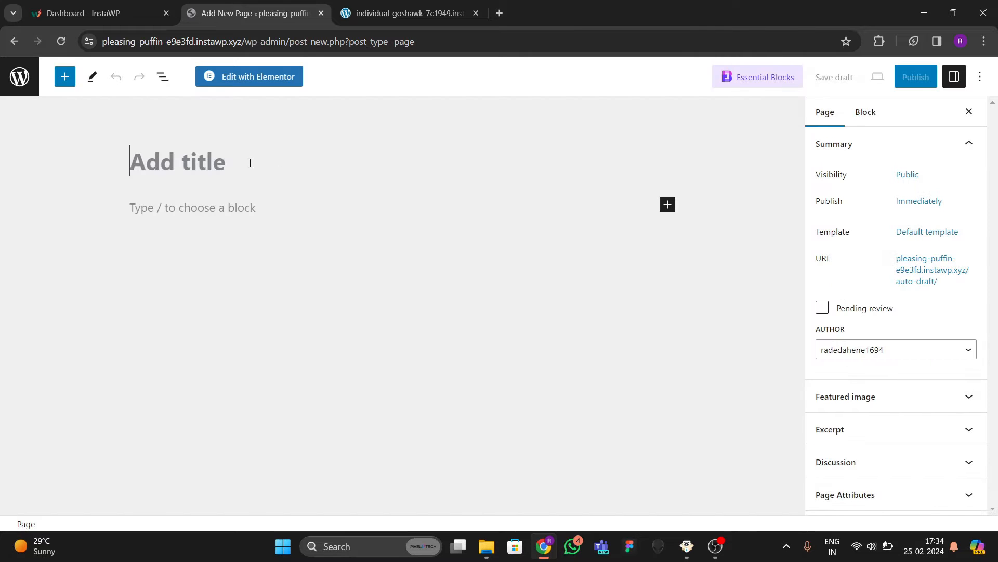
{"action": "type", "text": "Home"}
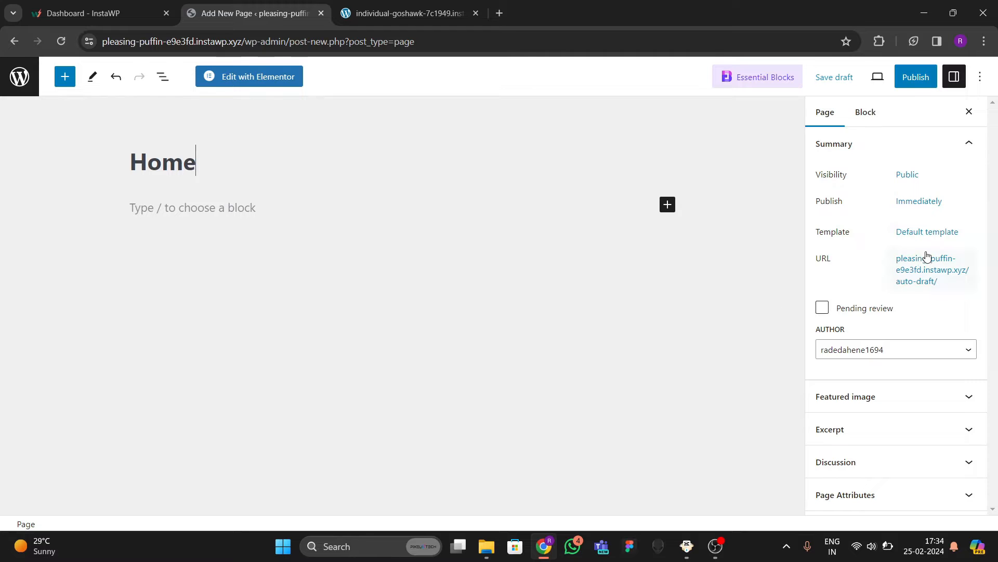
{"action": "left_click", "coordinate": [925, 232]}
{"action": "left_click", "coordinate": [865, 327]}
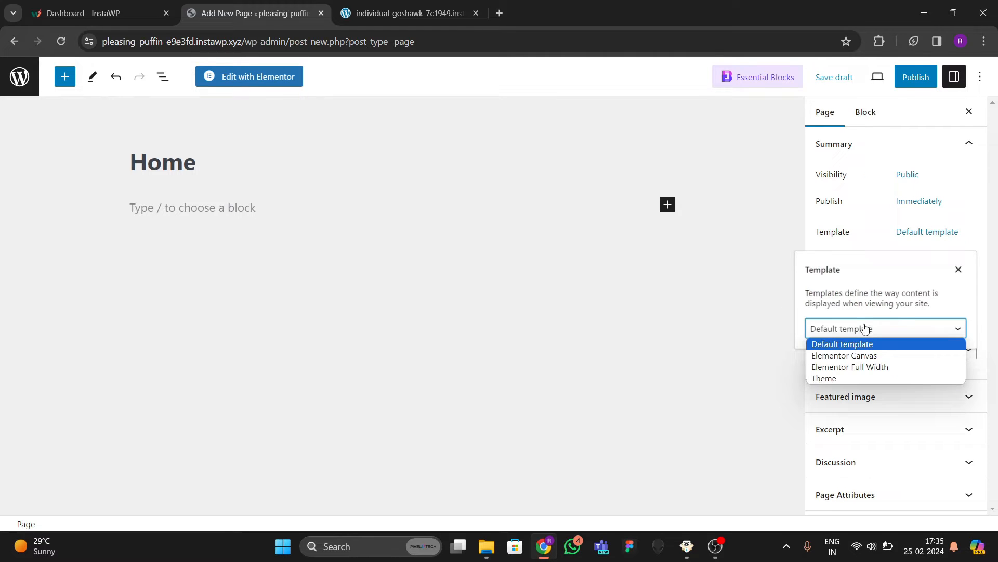
{"action": "left_click", "coordinate": [863, 365]}
{"action": "left_click", "coordinate": [783, 358]}
{"action": "left_click", "coordinate": [915, 77]}
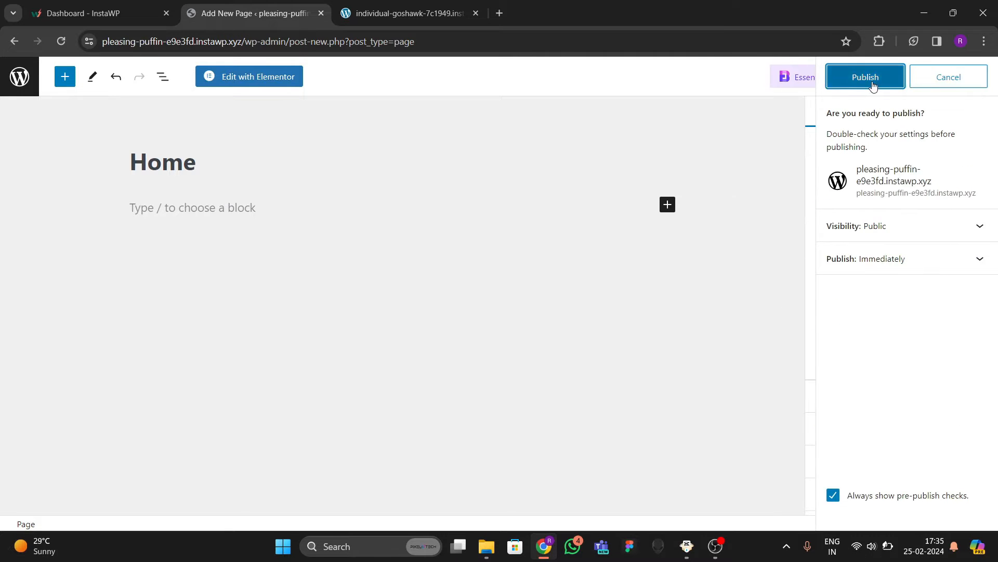
{"action": "left_click", "coordinate": [865, 76]}
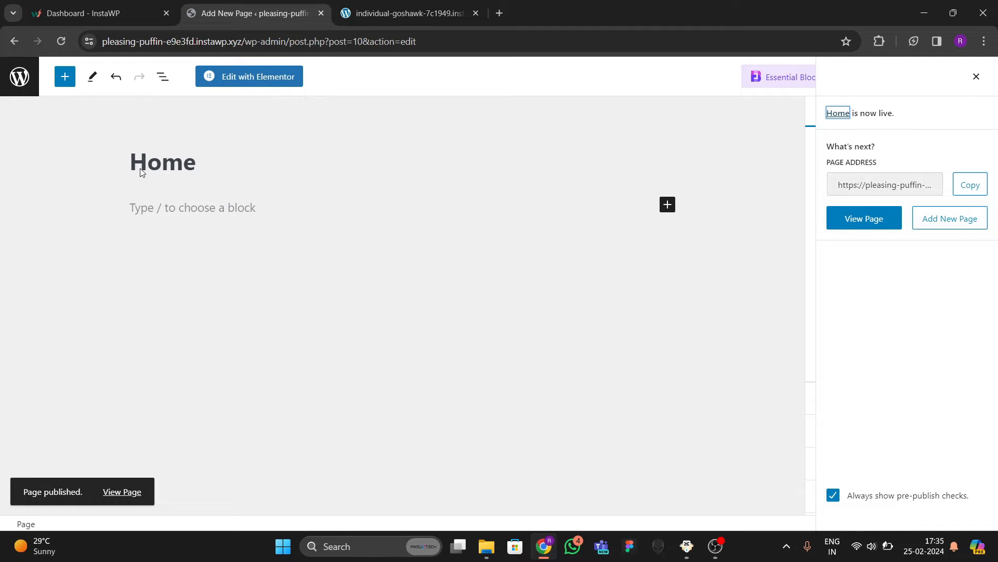
In Reading settings, set the static homepage to Home and save.
{"action": "left_click", "coordinate": [19, 76]}
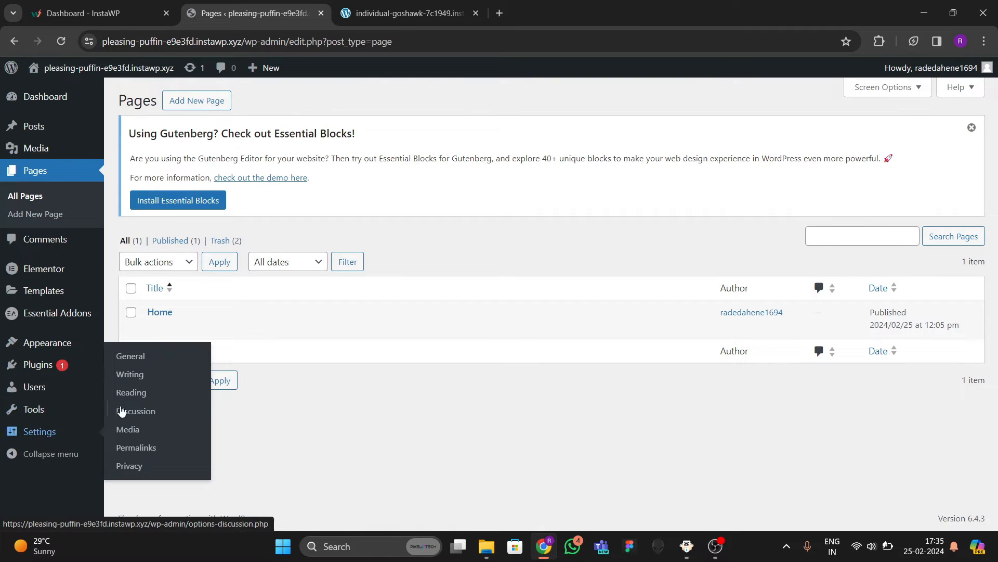
{"action": "left_click", "coordinate": [126, 394]}
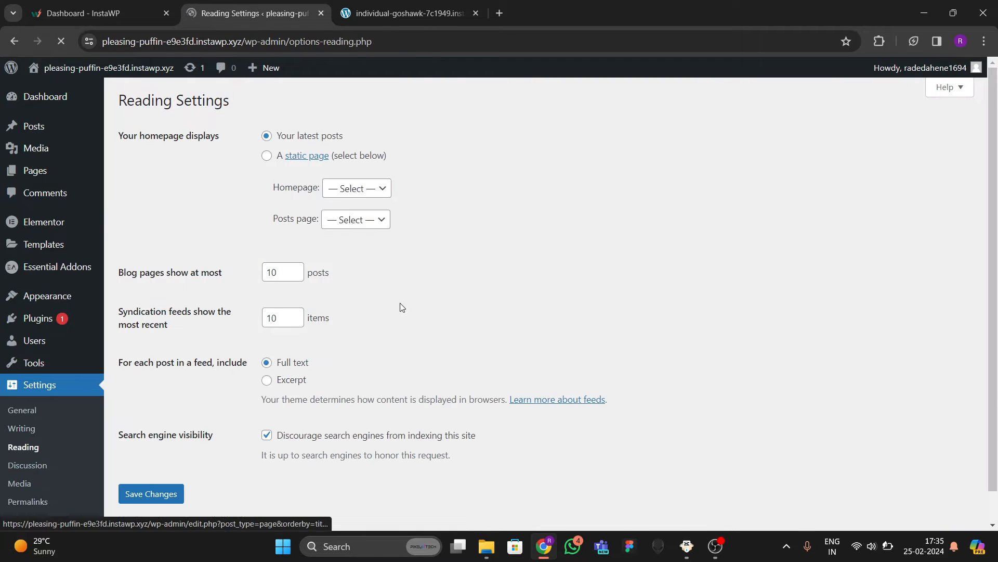
{"action": "left_click", "coordinate": [268, 158]}
{"action": "left_click", "coordinate": [365, 192]}
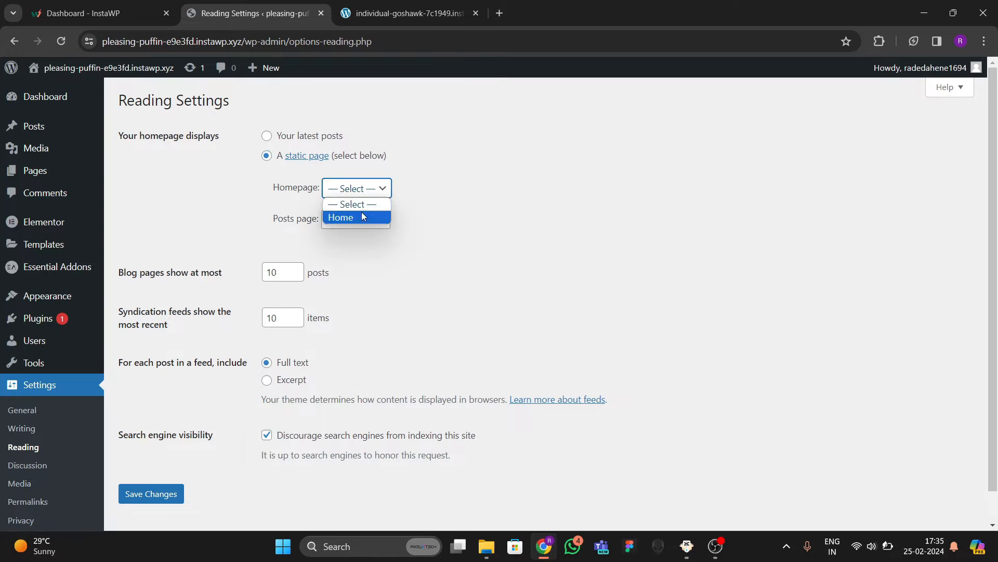
{"action": "left_click", "coordinate": [362, 217]}
{"action": "left_click", "coordinate": [168, 496]}
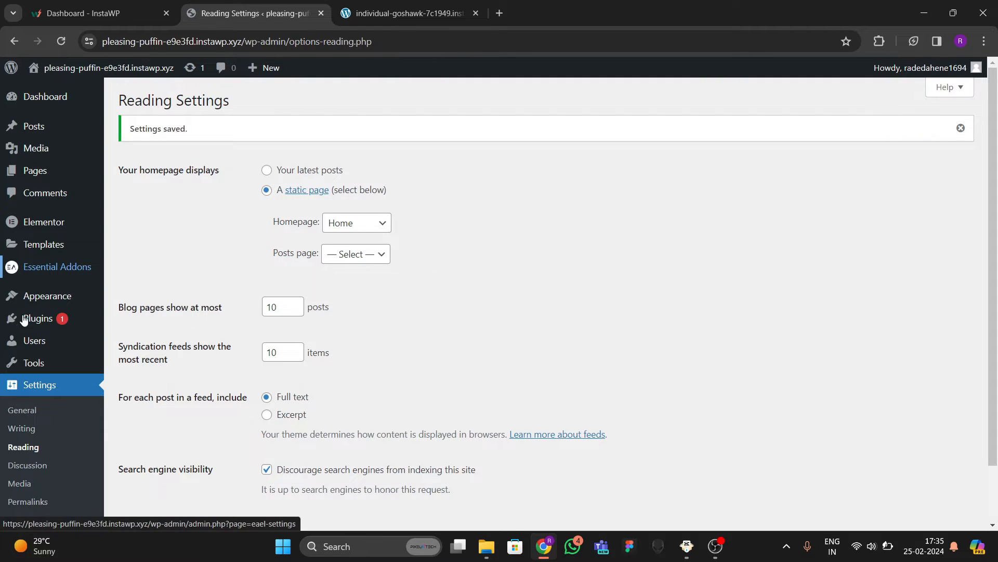
Activate the Nested Elements and Flexbox Container experiments in Elementor's settings.
{"action": "mouse_move", "coordinate": [47, 320]}
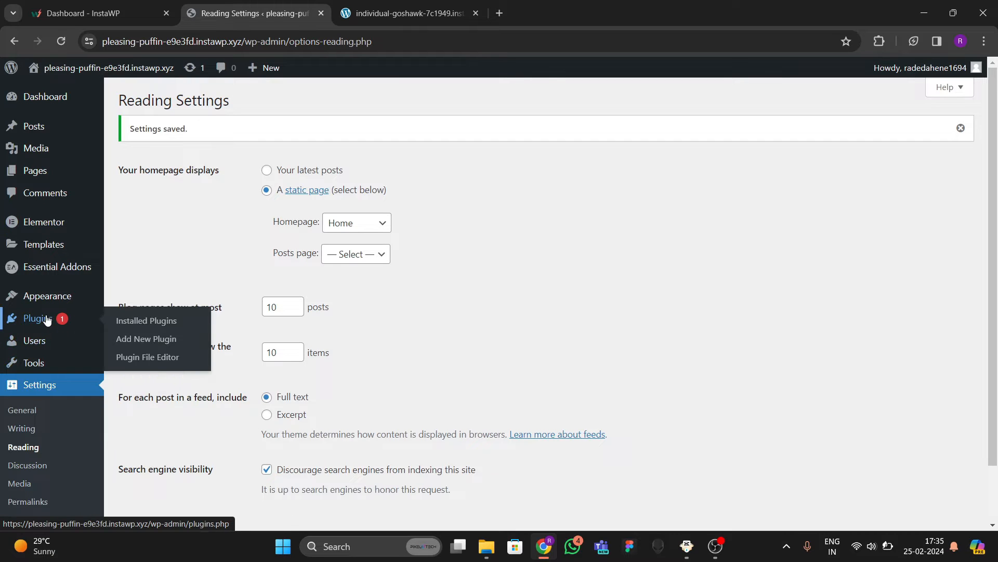
{"action": "left_click", "coordinate": [52, 226]}
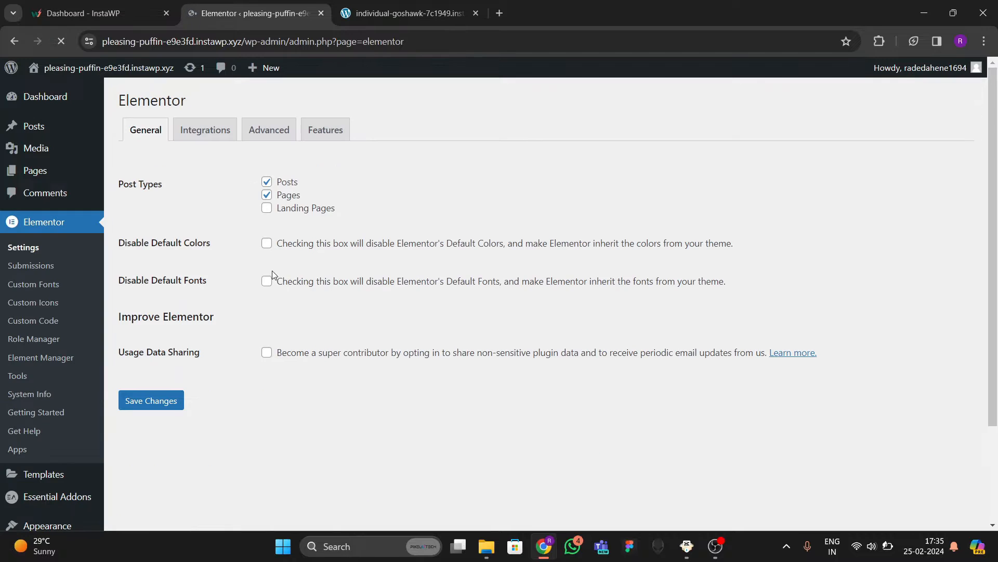
{"action": "left_click", "coordinate": [322, 129]}
{"action": "scroll", "coordinate": [219, 314], "scroll_direction": "down", "scroll_amount": 3}
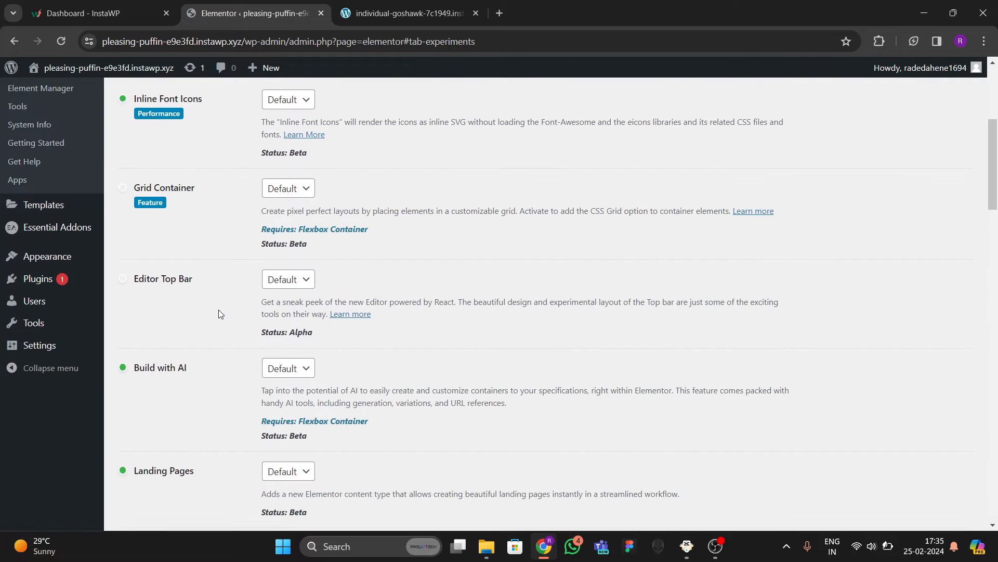
{"action": "scroll", "coordinate": [167, 331], "scroll_direction": "up", "scroll_amount": 3}
{"action": "scroll", "coordinate": [154, 353], "scroll_direction": "down", "scroll_amount": 8}
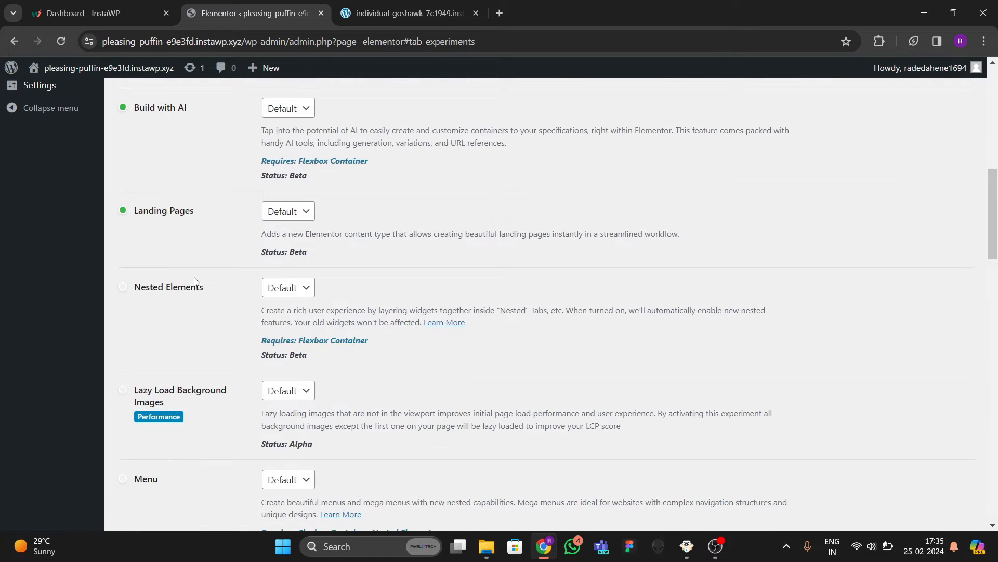
{"action": "left_click", "coordinate": [288, 288]}
{"action": "left_click", "coordinate": [279, 316]}
{"action": "scroll", "coordinate": [208, 291], "scroll_direction": "down", "scroll_amount": 3}
{"action": "scroll", "coordinate": [196, 312], "scroll_direction": "down", "scroll_amount": 1}
{"action": "scroll", "coordinate": [187, 341], "scroll_direction": "down", "scroll_amount": 5}
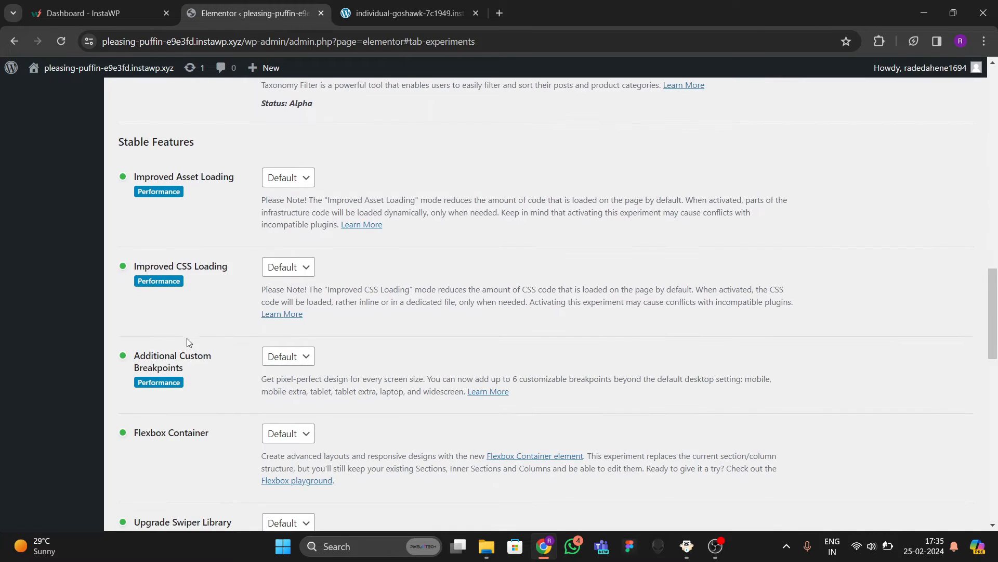
{"action": "scroll", "coordinate": [130, 374], "scroll_direction": "down", "scroll_amount": 1}
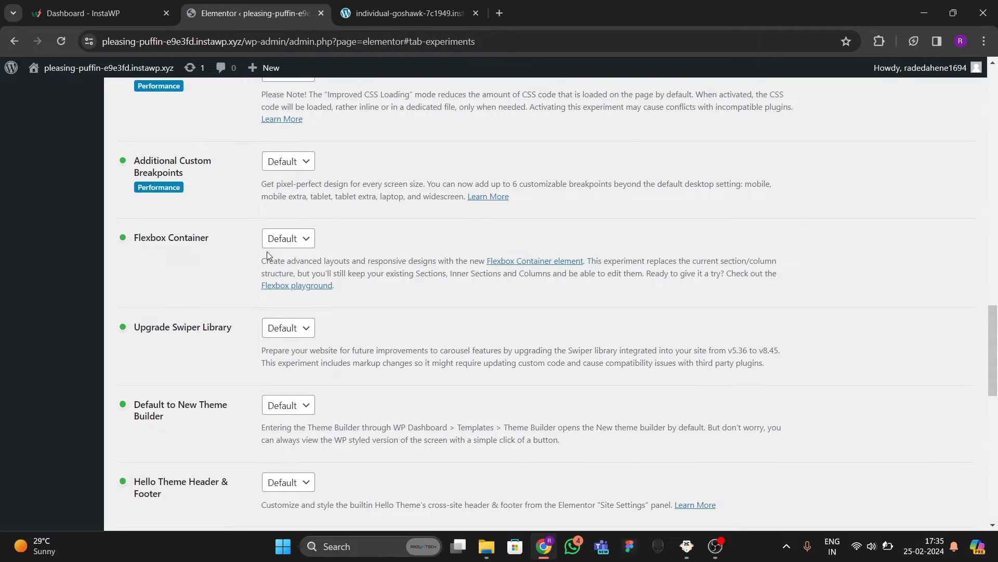
{"action": "left_click", "coordinate": [284, 243]}
{"action": "left_click", "coordinate": [281, 268]}
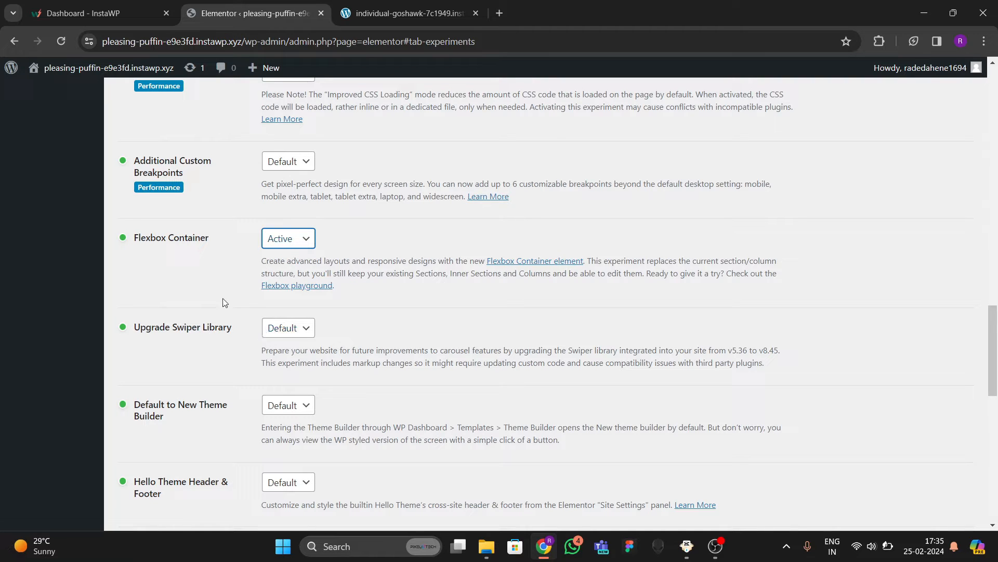
Activate the Upgrade Swiper Library experiment and save the experiment changes.
{"action": "scroll", "coordinate": [229, 359], "scroll_direction": "down", "scroll_amount": 2}
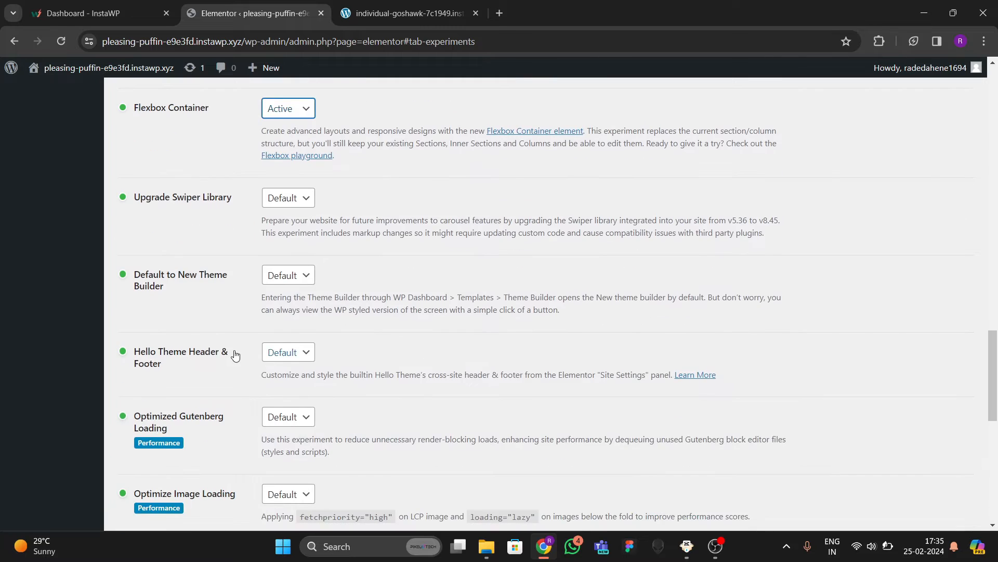
{"action": "scroll", "coordinate": [232, 358], "scroll_direction": "up", "scroll_amount": 2}
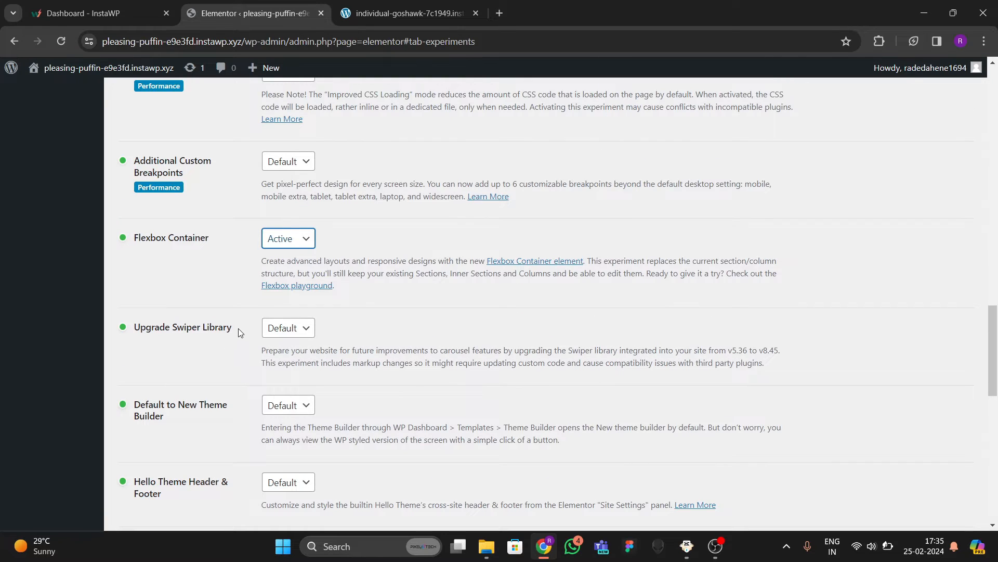
{"action": "scroll", "coordinate": [204, 345], "scroll_direction": "down", "scroll_amount": 2}
{"action": "left_click", "coordinate": [276, 199]}
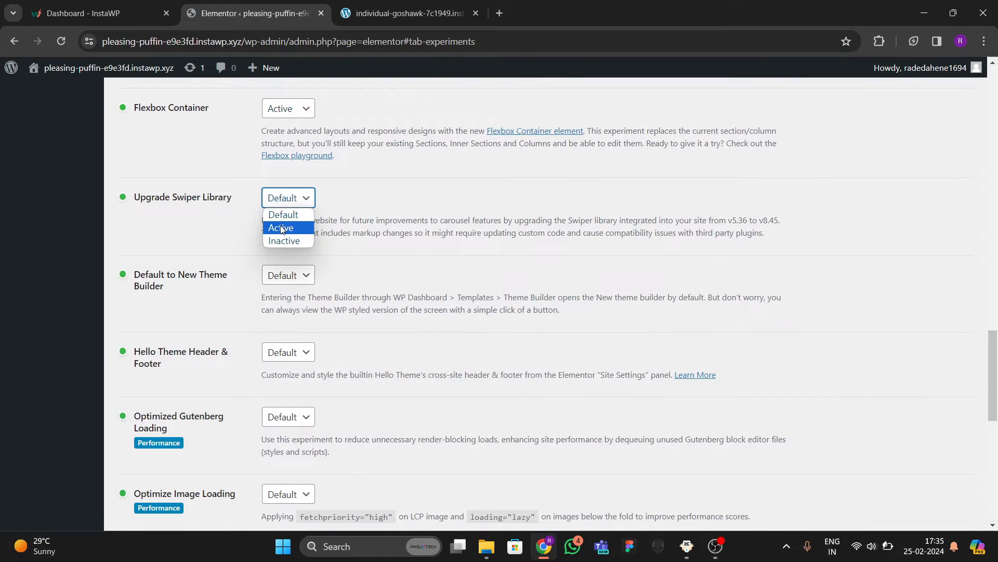
{"action": "left_click", "coordinate": [276, 225]}
{"action": "scroll", "coordinate": [238, 321], "scroll_direction": "down", "scroll_amount": 7}
{"action": "scroll", "coordinate": [236, 353], "scroll_direction": "down", "scroll_amount": 2}
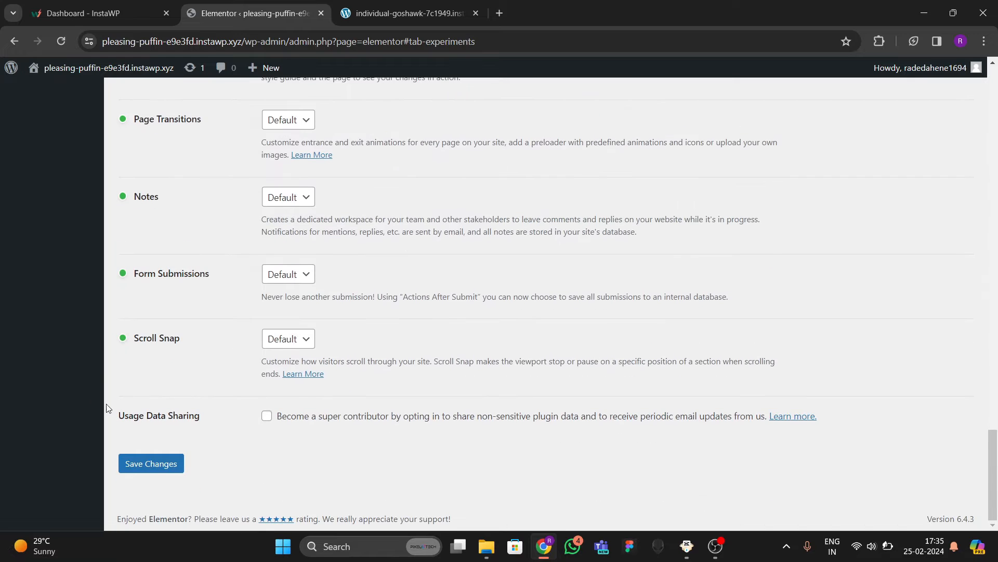
{"action": "left_click", "coordinate": [149, 465]}
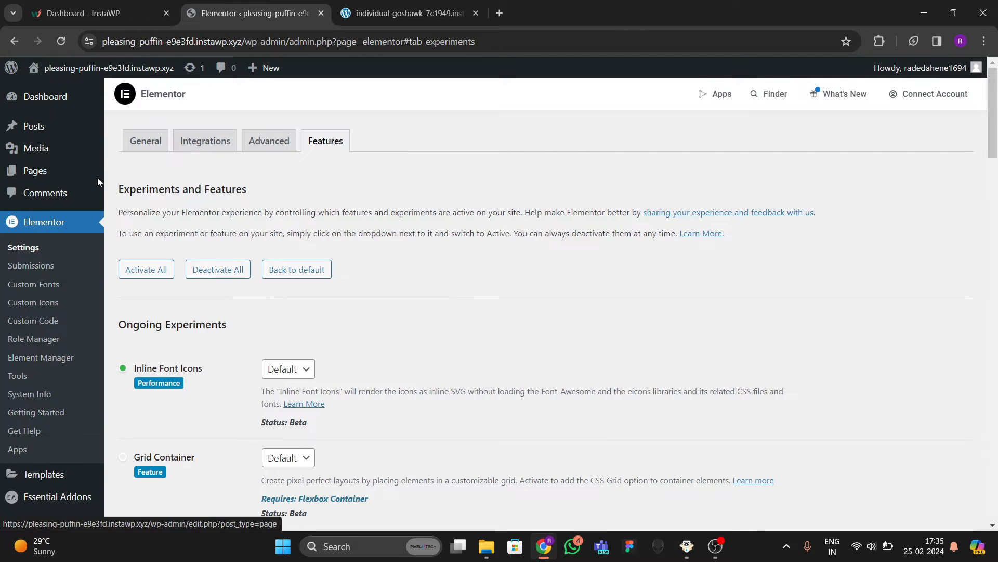
Open the Home page's editor in a new browser tab from the Pages list.
{"action": "mouse_move", "coordinate": [49, 173]}
{"action": "left_click", "coordinate": [127, 173]}
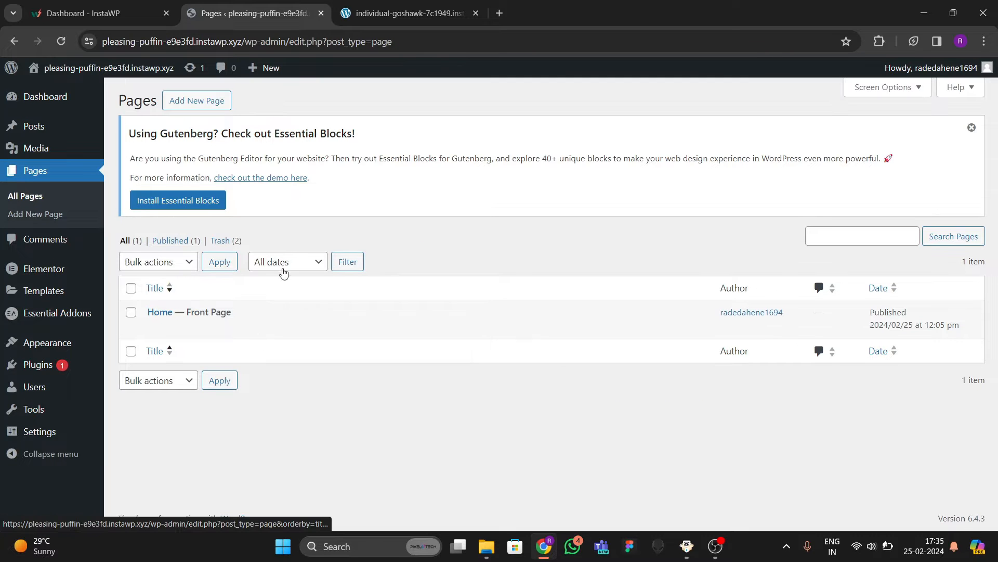
{"action": "right_click", "coordinate": [154, 329]}
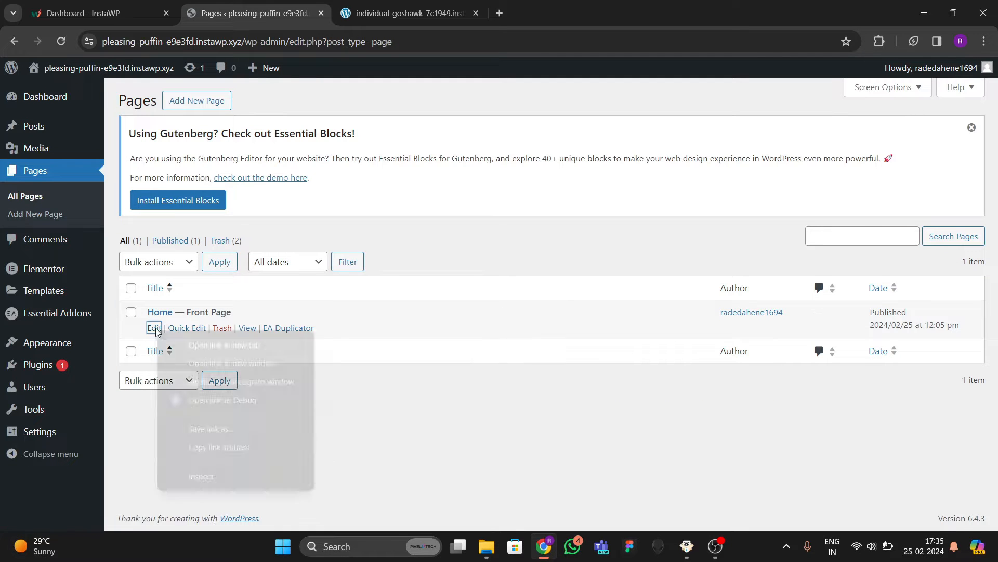
{"action": "left_click", "coordinate": [189, 342]}
{"action": "left_click", "coordinate": [363, 4]}
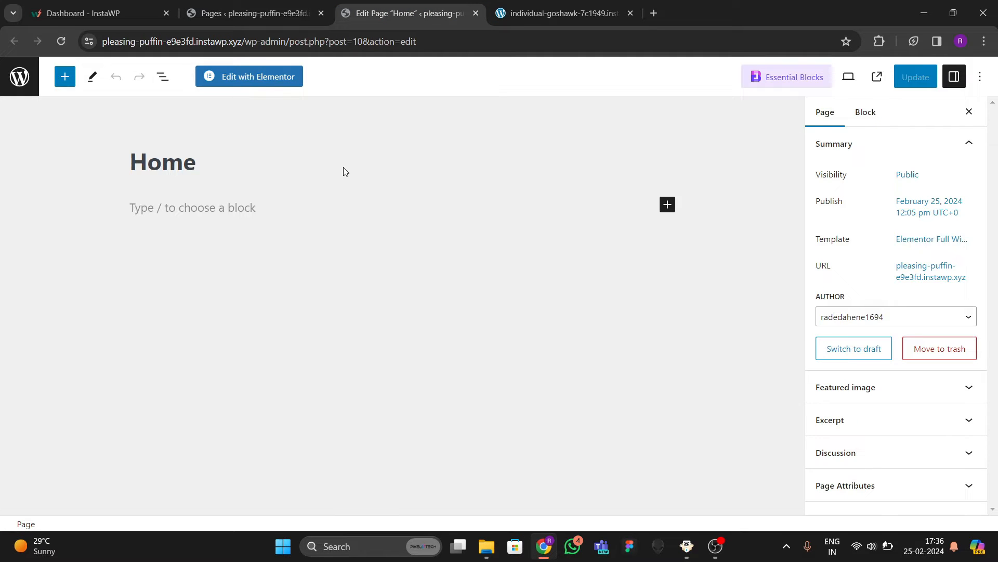
Open the Home page in Elementor and move the gym site tab before the editor tab.
{"action": "left_click", "coordinate": [236, 73]}
{"action": "left_click", "coordinate": [541, 19]}
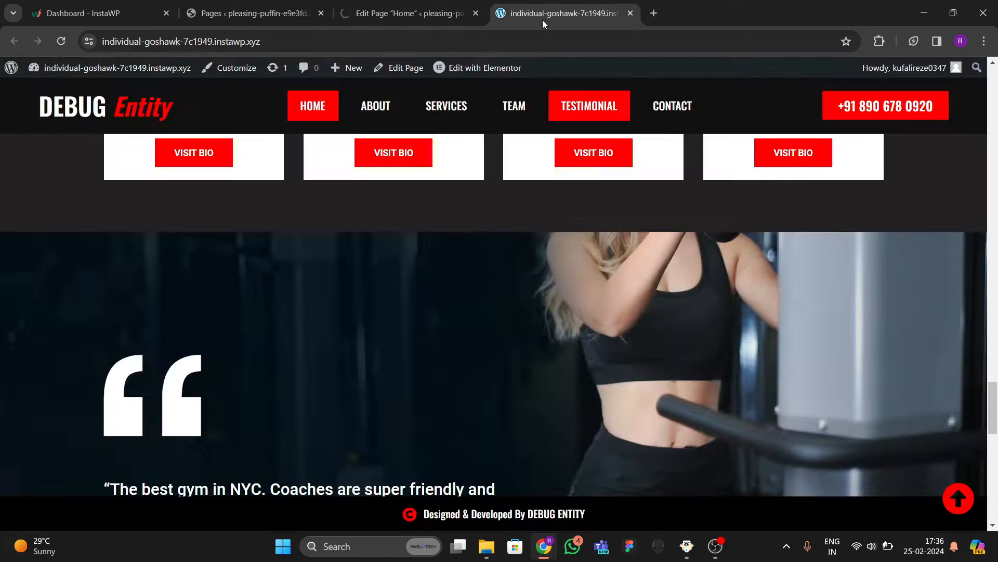
{"action": "left_click_drag", "start_coordinate": [542, 13], "coordinate": [400, 14]}
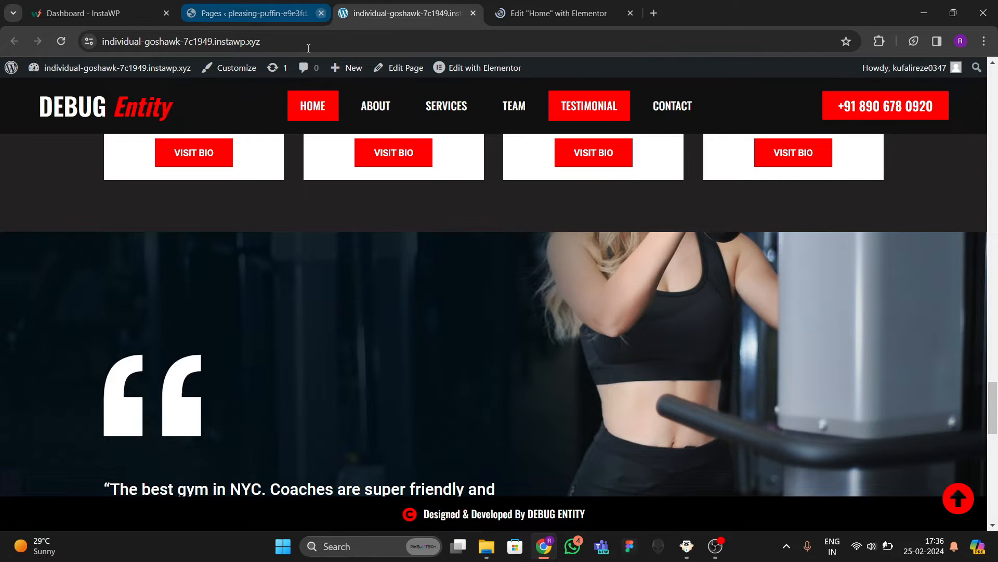
Close the InstaWP dashboard tab and compare the reference gym site with the editor.
{"action": "left_click", "coordinate": [254, 15]}
{"action": "left_click", "coordinate": [89, 13]}
{"action": "left_click", "coordinate": [166, 13]}
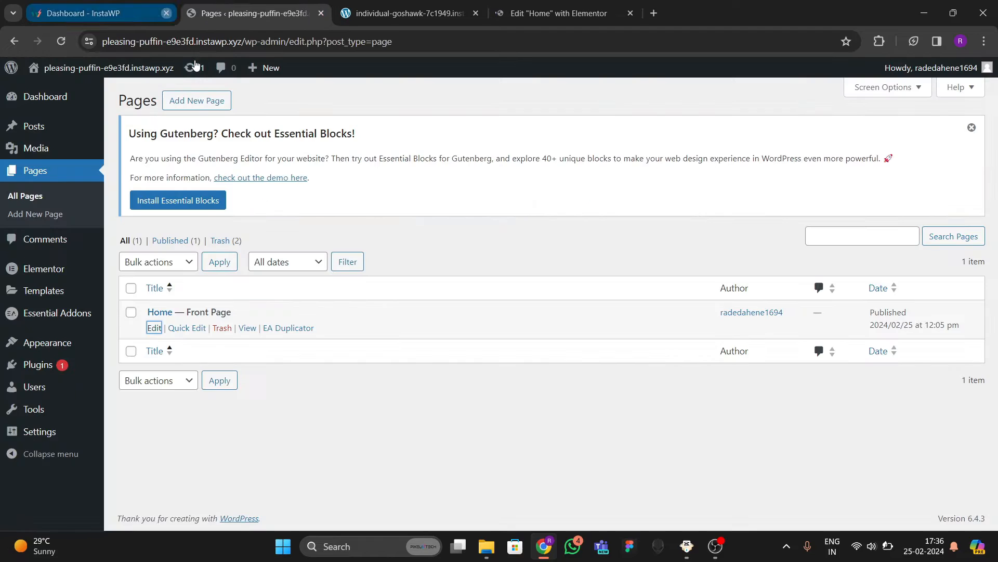
{"action": "left_click", "coordinate": [387, 14]}
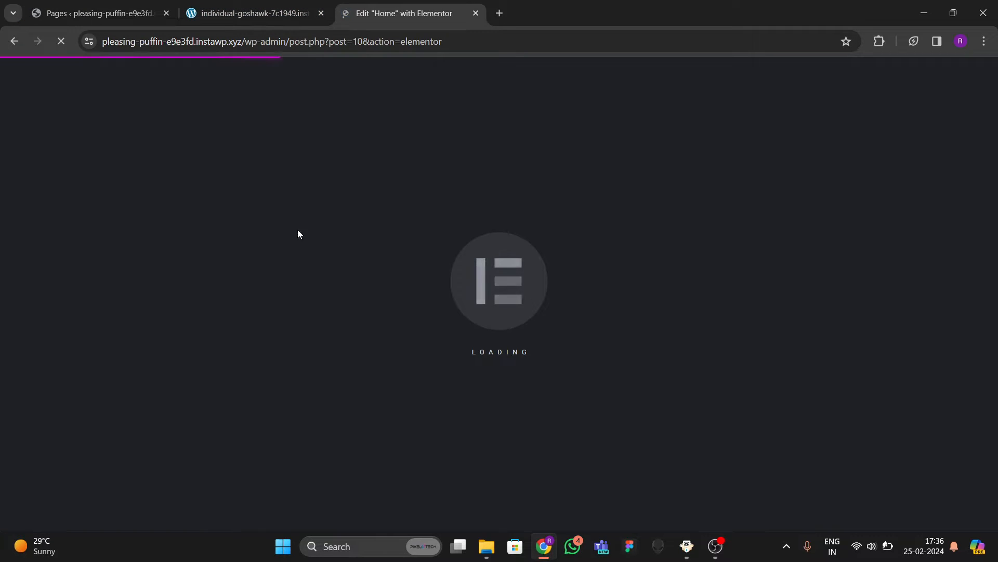
{"action": "left_click", "coordinate": [278, 16]}
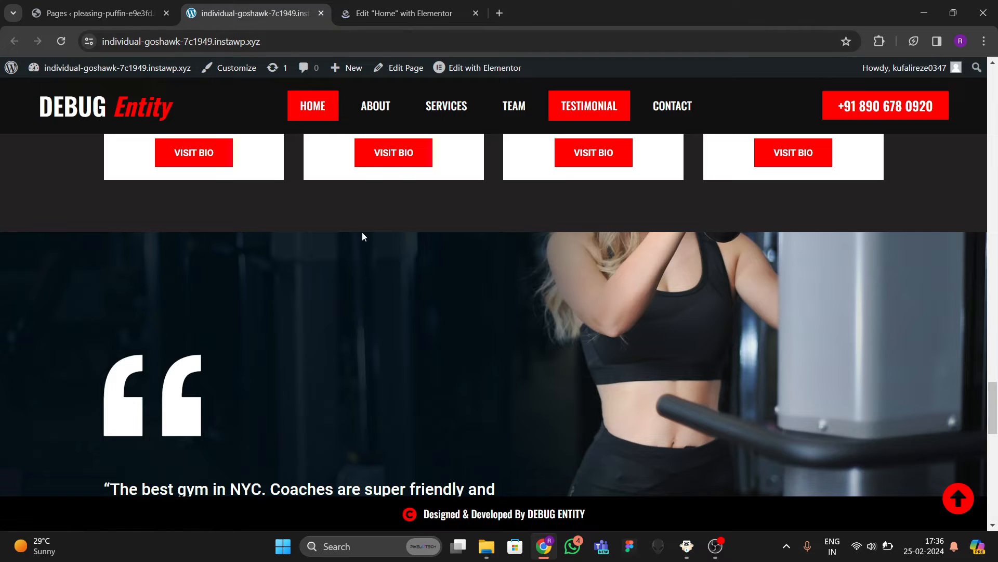
{"action": "key", "text": "ctrl+Tab"}
Dismiss the AI popup and switch the editor's UI theme to Dark in User Preferences.
{"action": "left_click", "coordinate": [641, 527]}
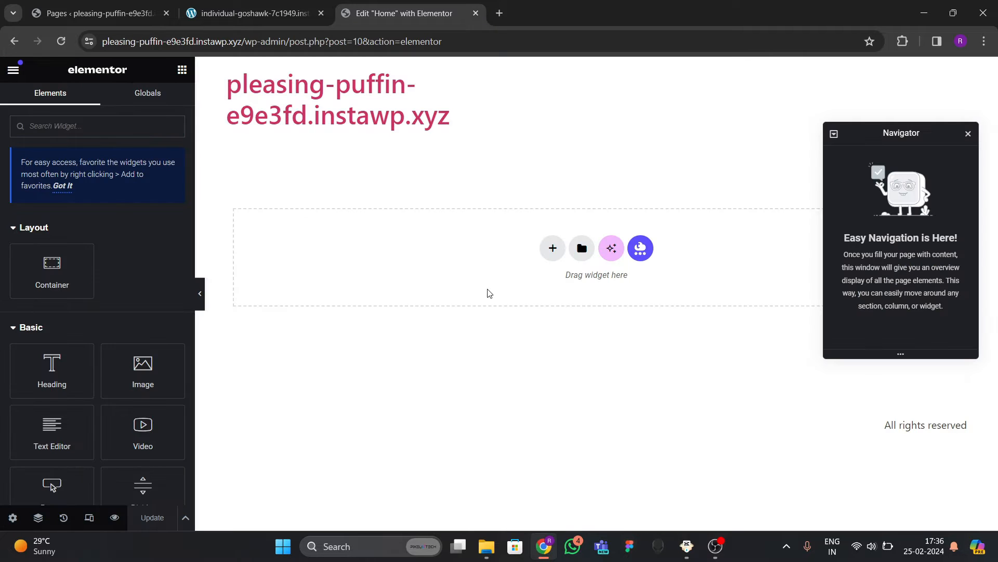
{"action": "left_click_drag", "start_coordinate": [910, 124], "coordinate": [757, 166]}
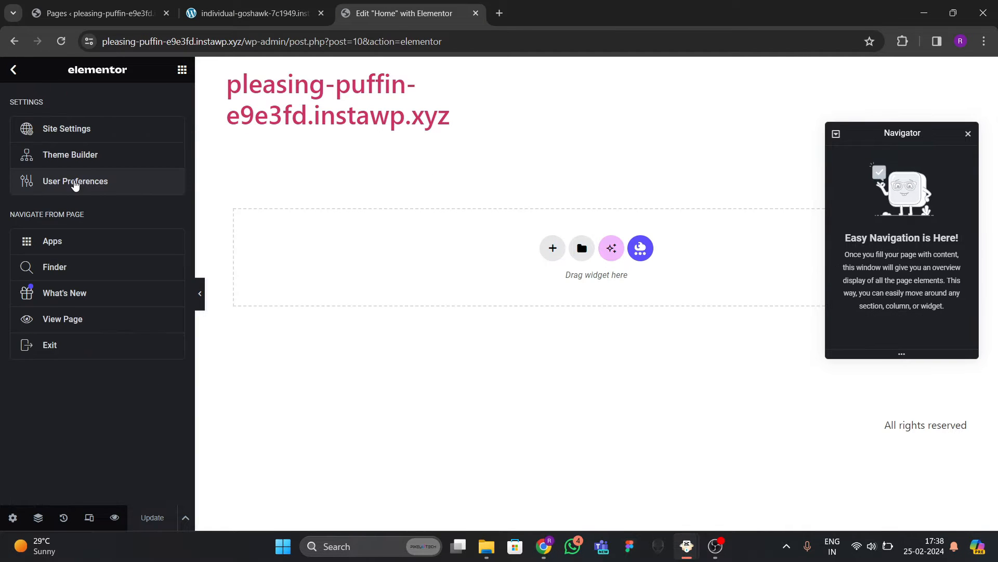
{"action": "left_click", "coordinate": [77, 180]}
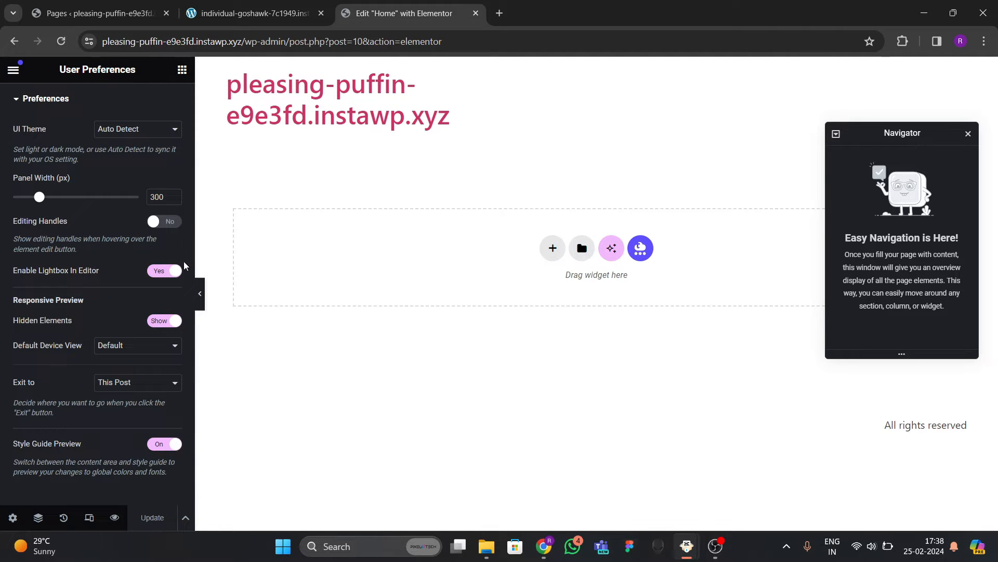
{"action": "left_click", "coordinate": [12, 70]}
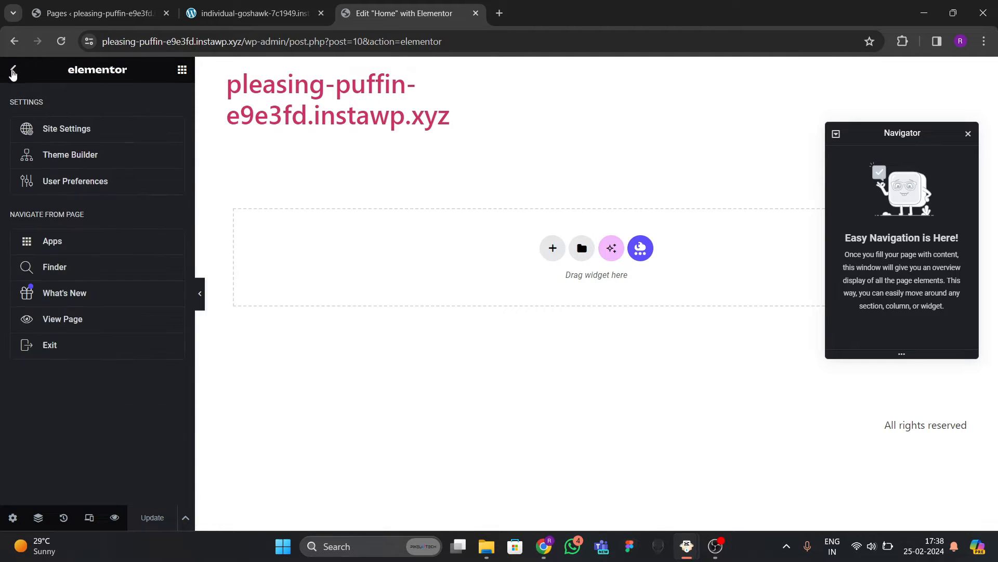
{"action": "left_click", "coordinate": [77, 182]}
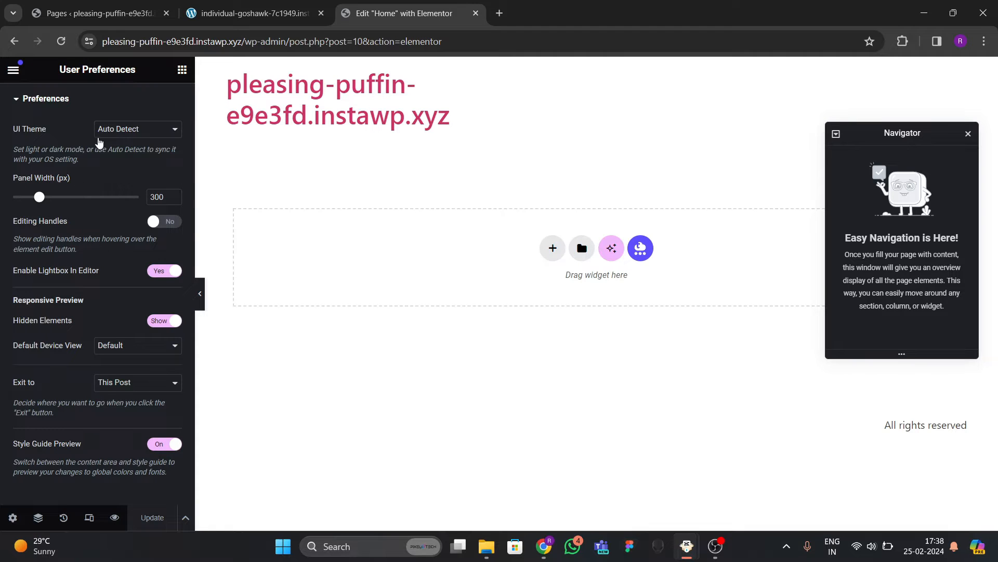
{"action": "left_click", "coordinate": [115, 131]}
{"action": "left_click", "coordinate": [121, 159]}
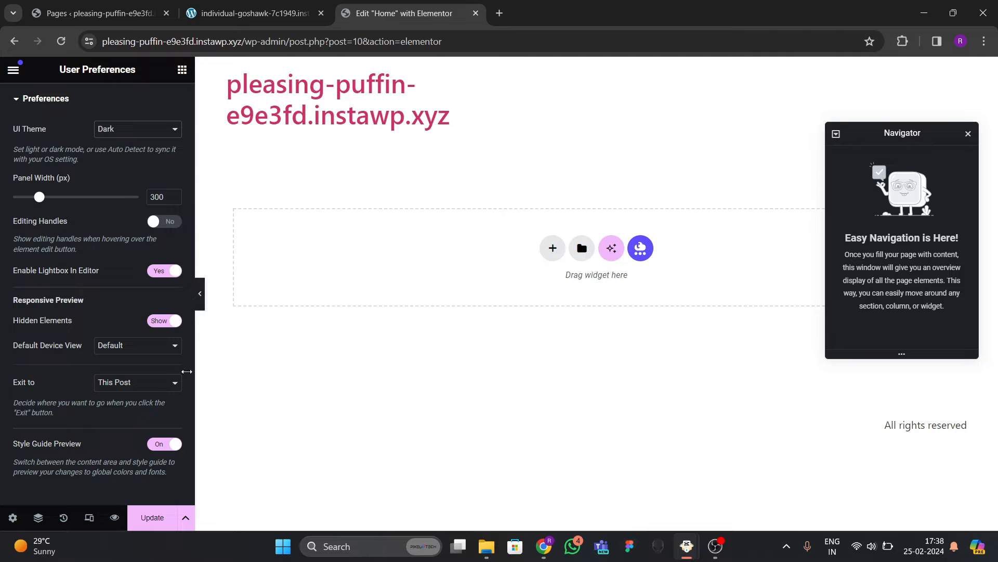
{"action": "left_click", "coordinate": [144, 517]}
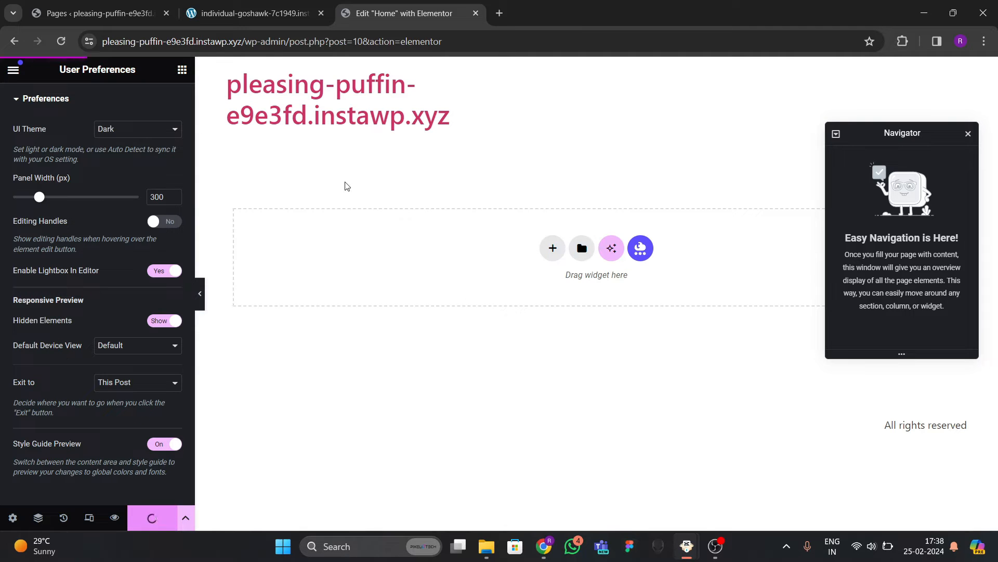
Set the Home page layout to Elementor Canvas in Page Settings.
{"action": "left_click", "coordinate": [13, 70]}
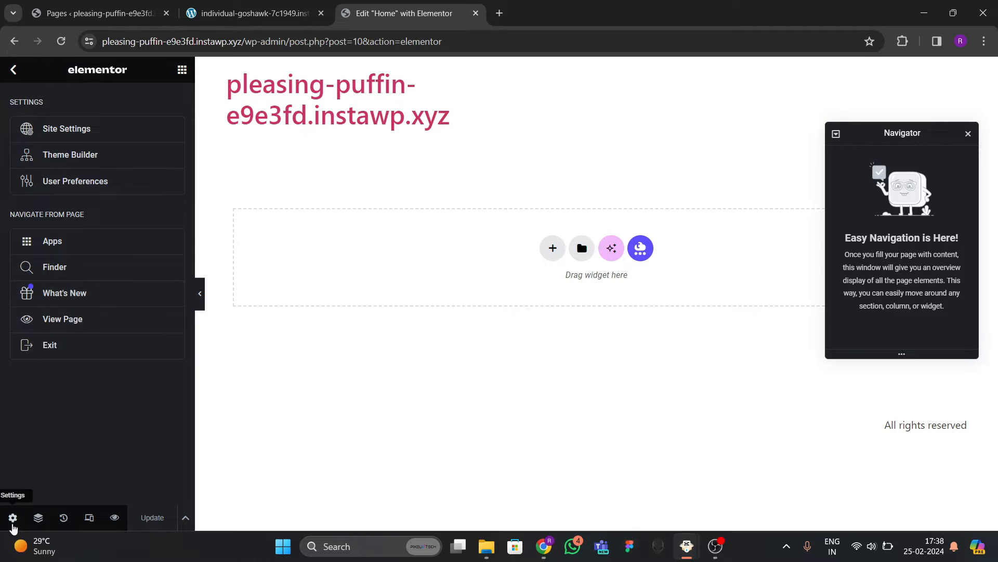
{"action": "left_click", "coordinate": [12, 516]}
{"action": "scroll", "coordinate": [112, 320], "scroll_direction": "down", "scroll_amount": 4}
{"action": "left_click", "coordinate": [108, 344]}
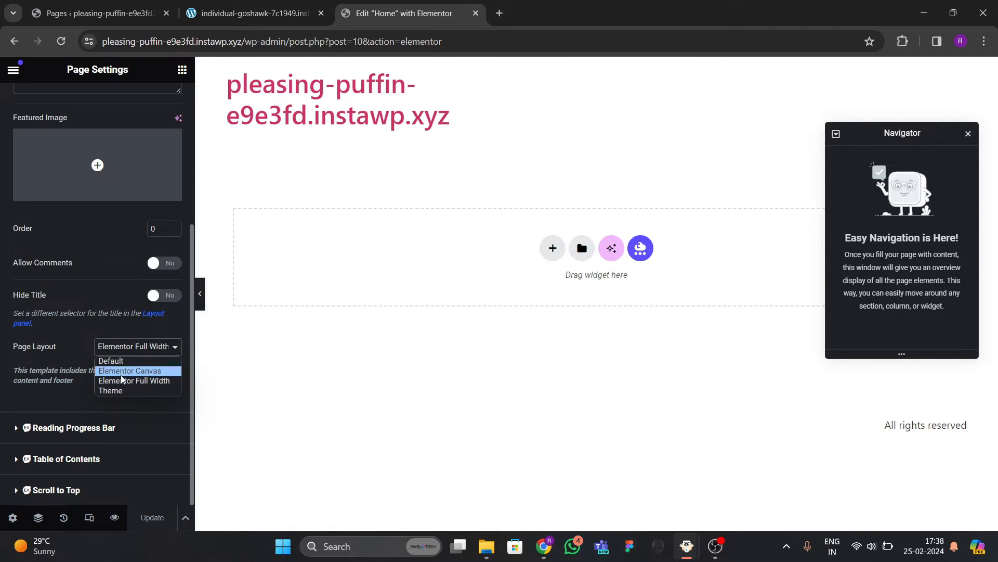
{"action": "left_click", "coordinate": [125, 370]}
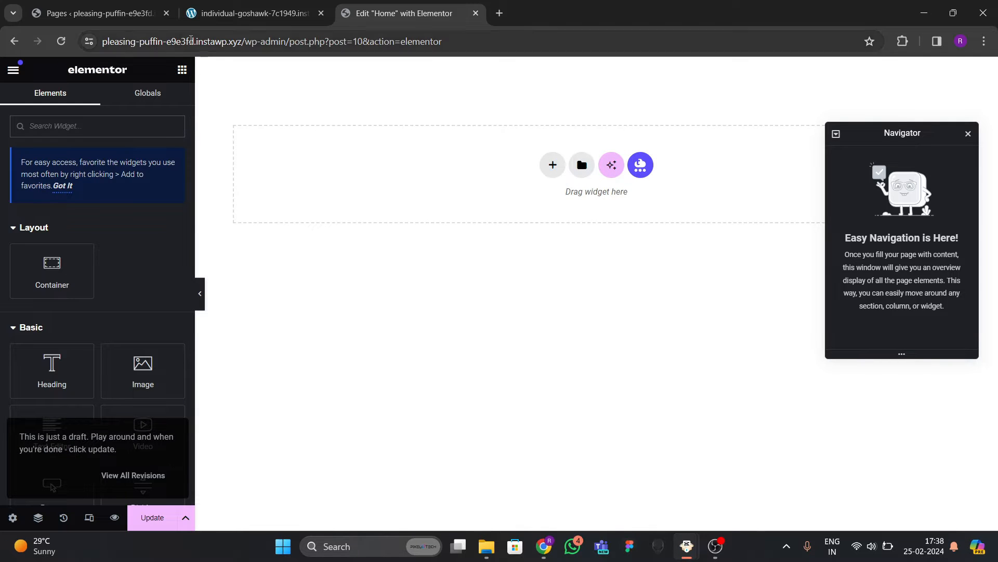
Check the reference gym site, then start a new section on the blank canvas.
{"action": "left_click", "coordinate": [210, 16]}
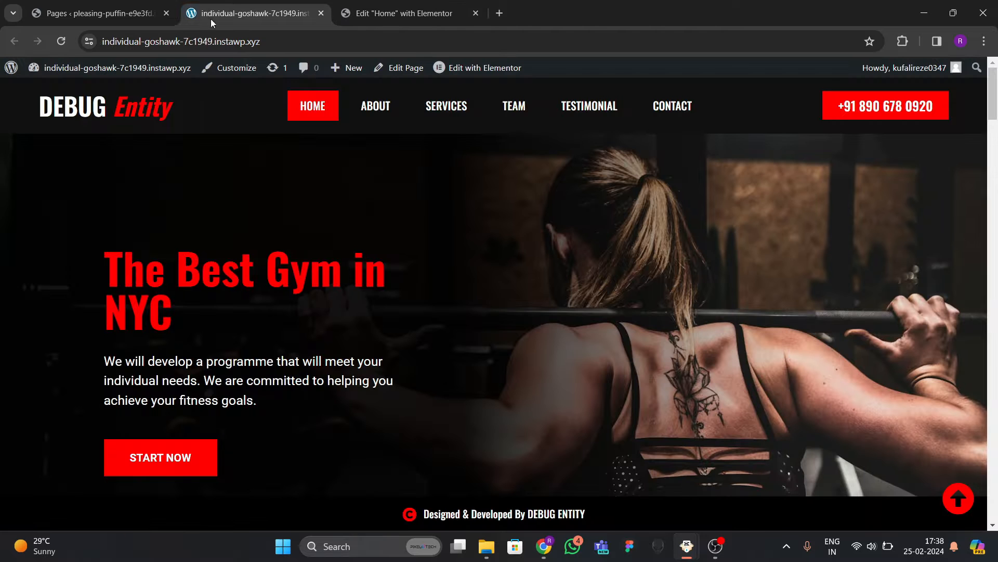
{"action": "scroll", "coordinate": [377, 271], "scroll_direction": "down", "scroll_amount": 2}
{"action": "scroll", "coordinate": [385, 292], "scroll_direction": "up", "scroll_amount": 2}
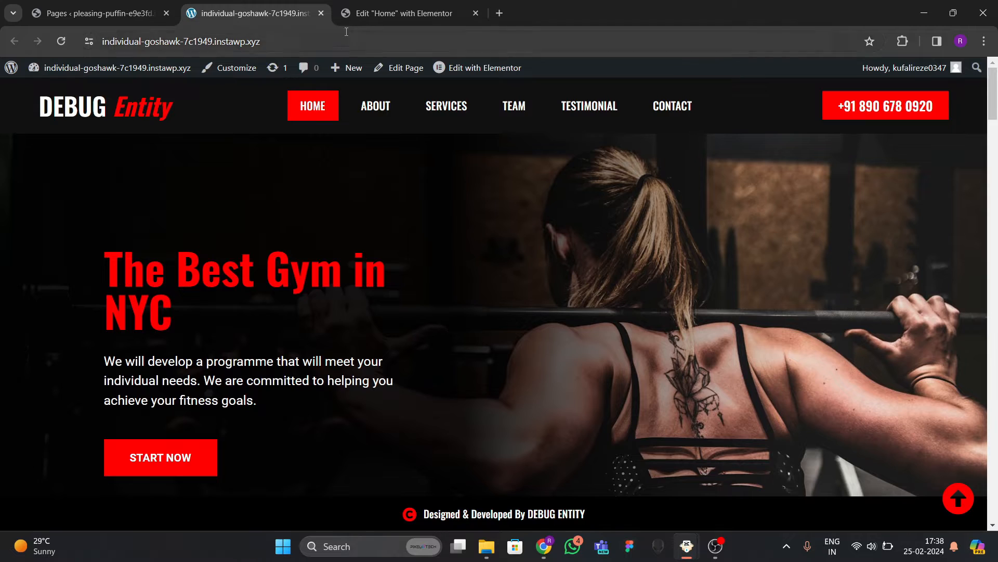
{"action": "left_click", "coordinate": [404, 13]}
{"action": "left_click", "coordinate": [241, 16]}
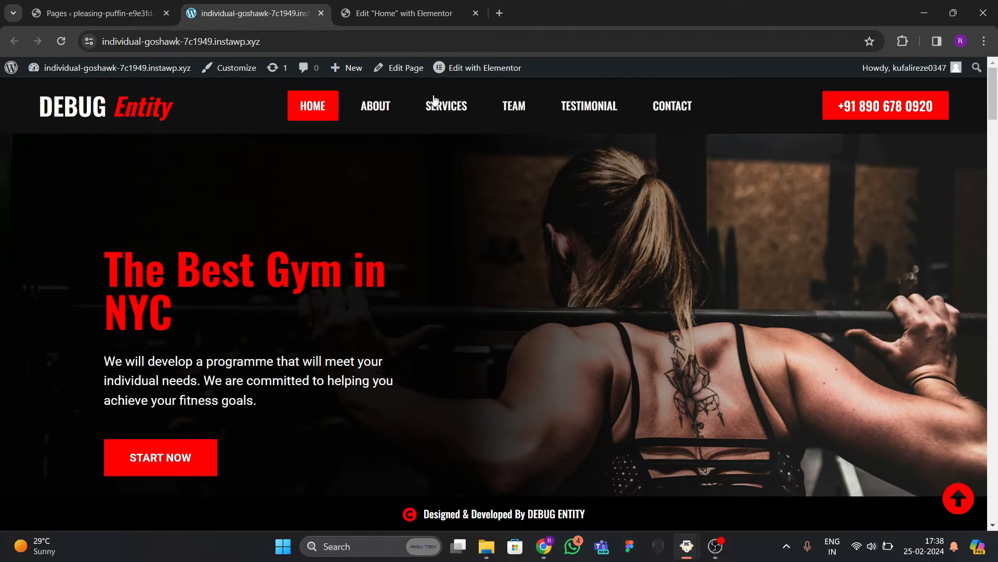
{"action": "left_click", "coordinate": [404, 13]}
{"action": "left_click", "coordinate": [552, 165]}
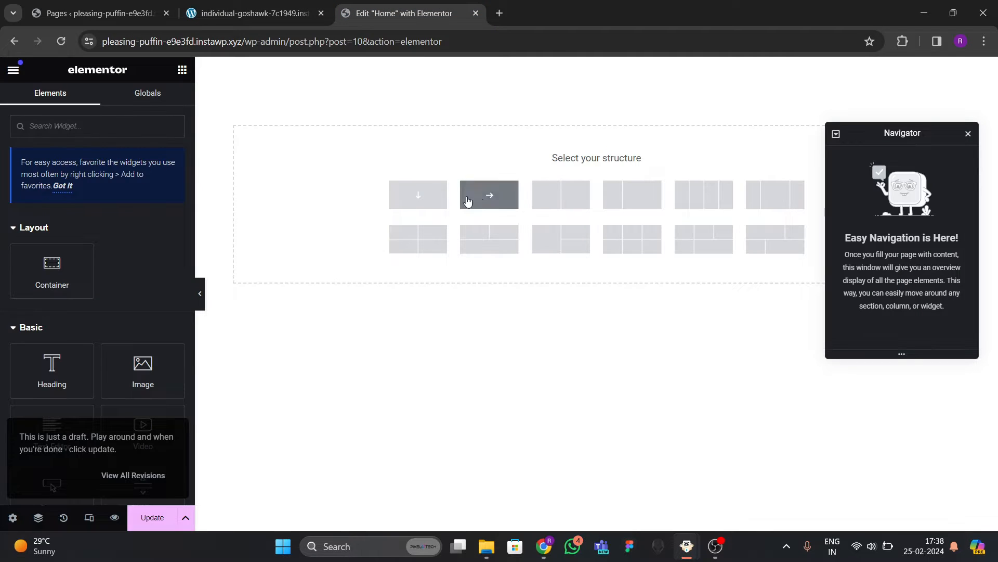
Add a single-column container and set its minimum height to 700 px.
{"action": "left_click", "coordinate": [418, 195]}
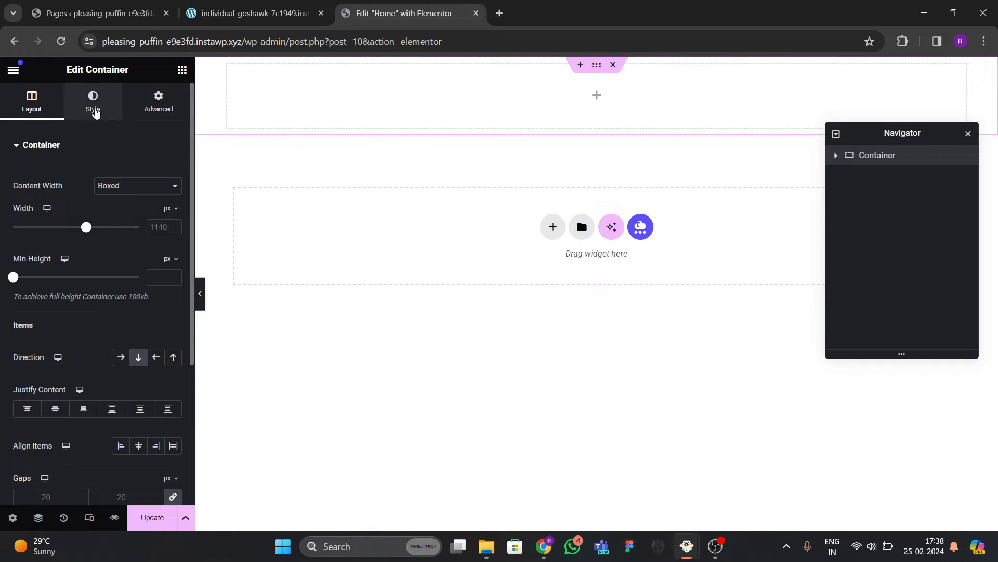
{"action": "left_click", "coordinate": [93, 110]}
{"action": "left_click", "coordinate": [141, 110]}
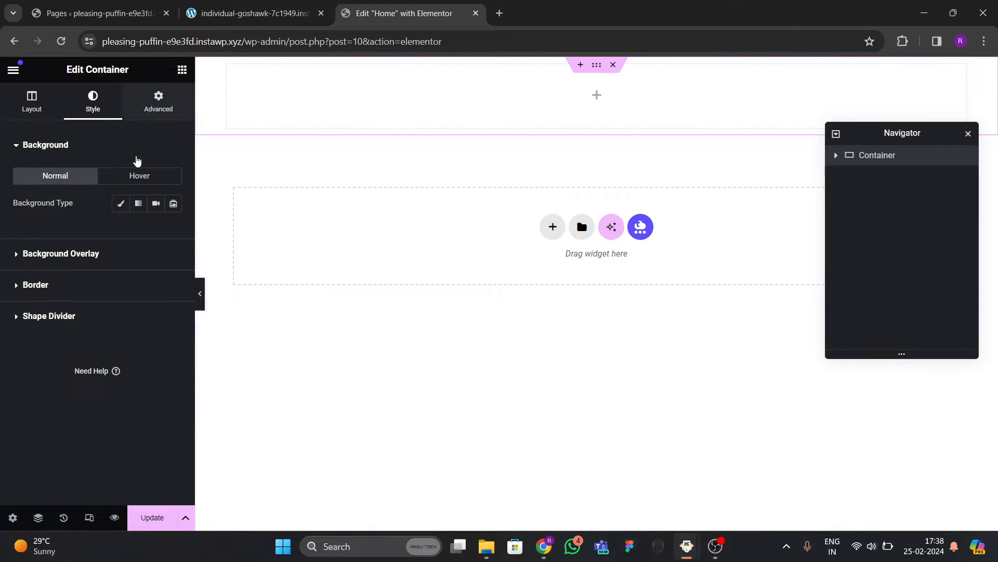
{"action": "left_click", "coordinate": [33, 104]}
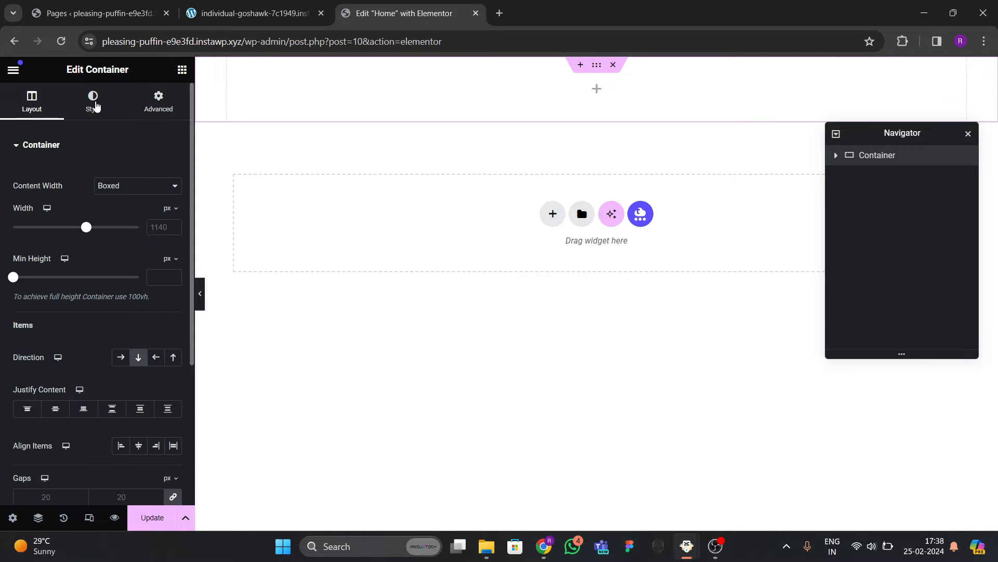
{"action": "left_click", "coordinate": [93, 104]}
{"action": "left_click", "coordinate": [32, 104]}
{"action": "type", "text": "700"}
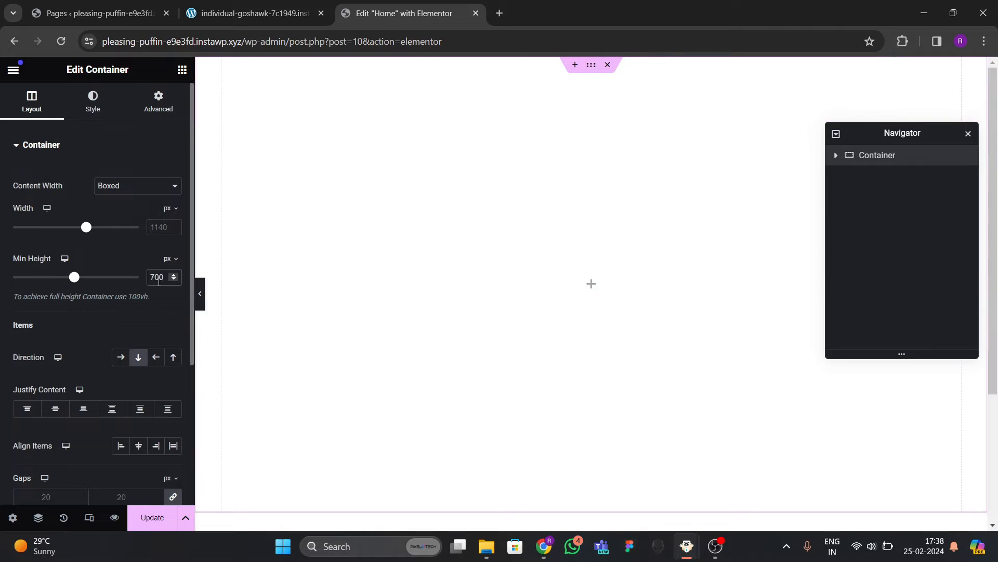
{"action": "scroll", "coordinate": [367, 323], "scroll_direction": "down", "scroll_amount": 3}
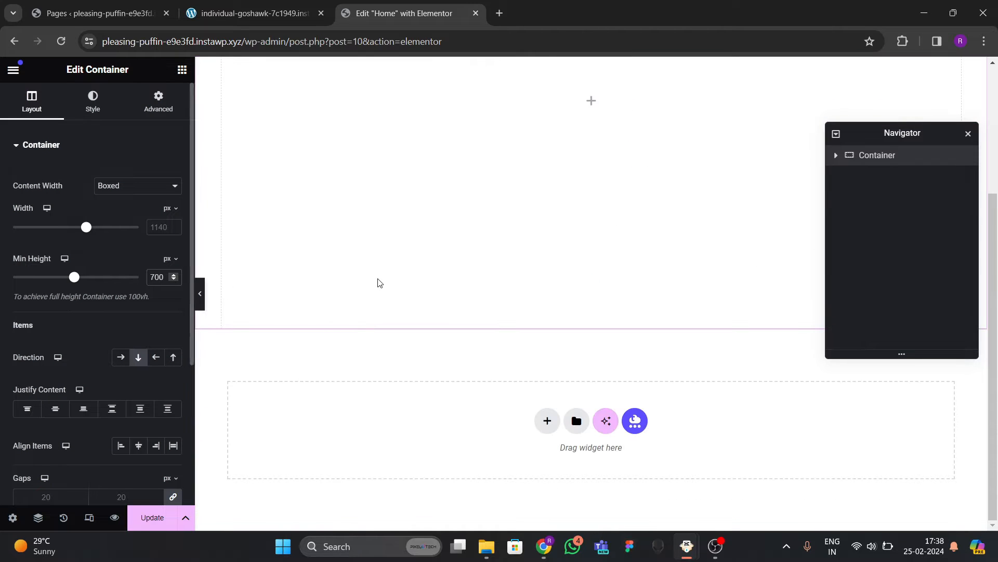
{"action": "scroll", "coordinate": [379, 281], "scroll_direction": "up", "scroll_amount": 3}
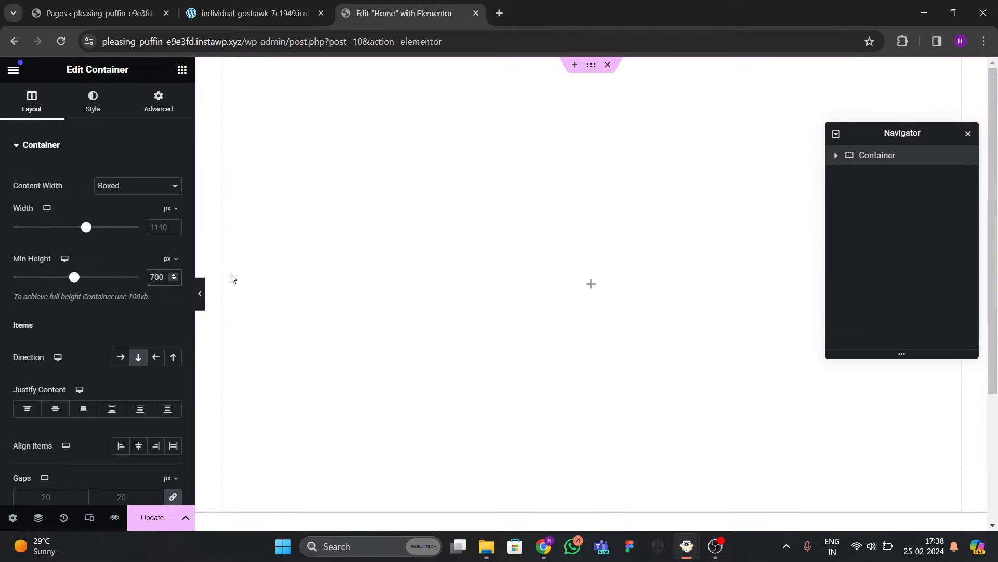
Set the container width to 1300 px and give it a Classic background type.
{"action": "left_click", "coordinate": [97, 102]}
{"action": "left_click", "coordinate": [32, 107]}
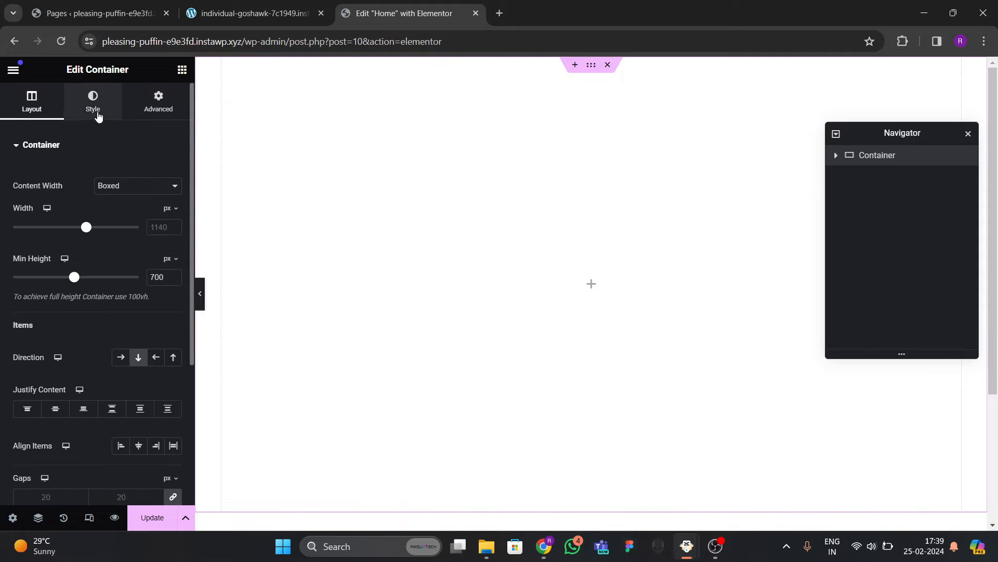
{"action": "left_click", "coordinate": [154, 226]}
{"action": "type", "text": "13"}
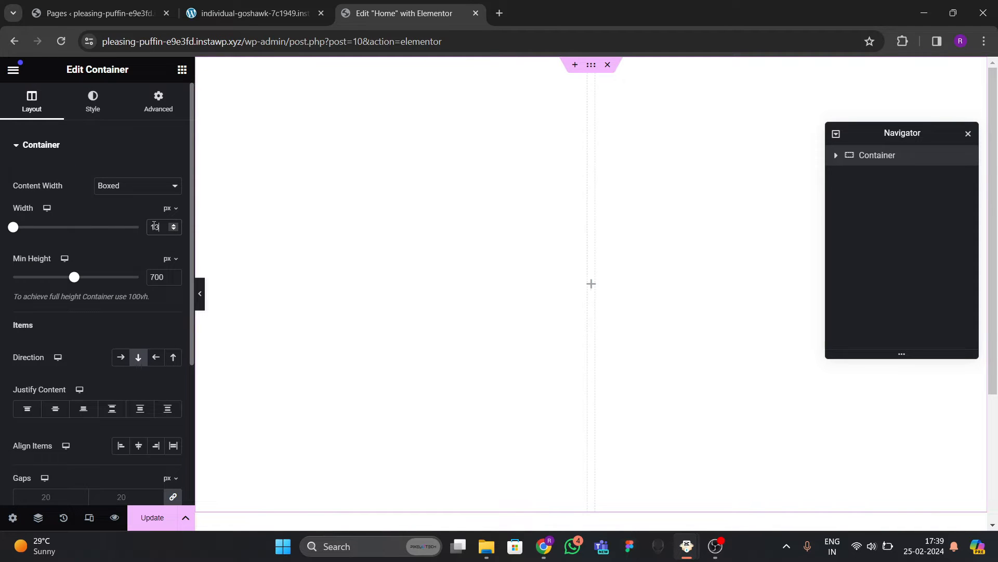
{"action": "type", "text": "00"}
{"action": "left_click", "coordinate": [96, 116]}
{"action": "left_click", "coordinate": [122, 208]}
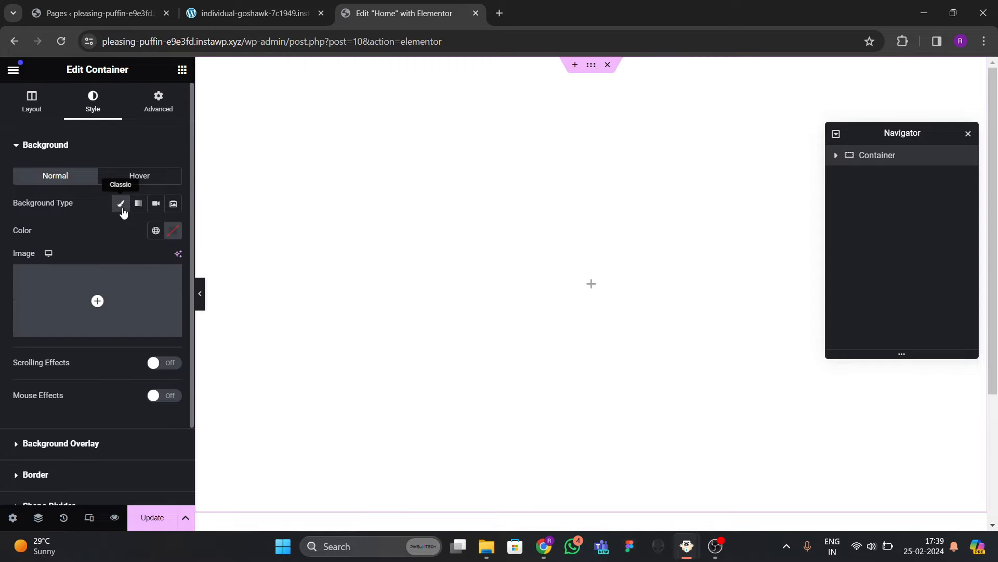
{"action": "left_click", "coordinate": [99, 300]}
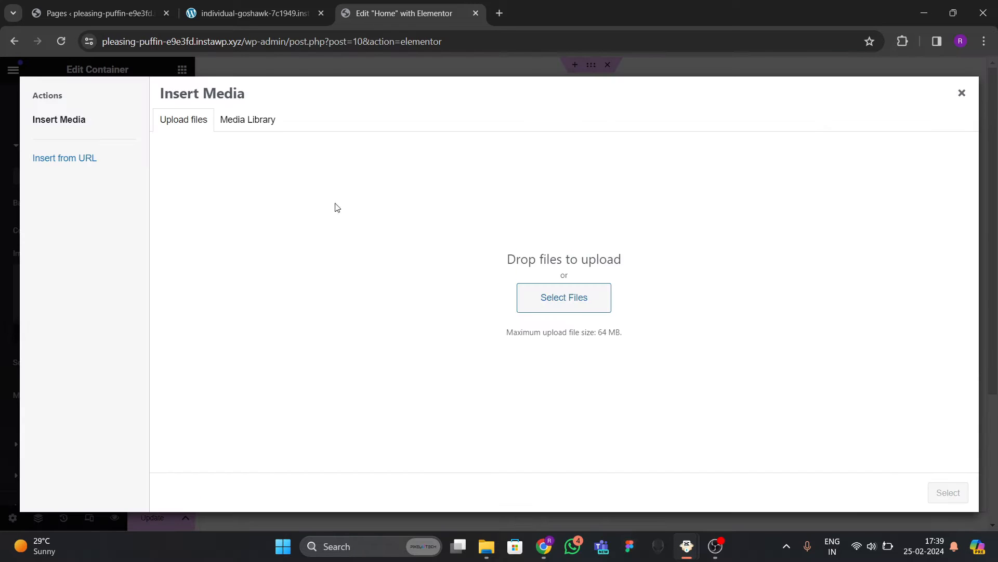
Pick sven-mieke-optBC2FxCfc-unsplash.jpg from Downloads as the container's background image.
{"action": "left_click", "coordinate": [555, 304]}
{"action": "left_click", "coordinate": [65, 196]}
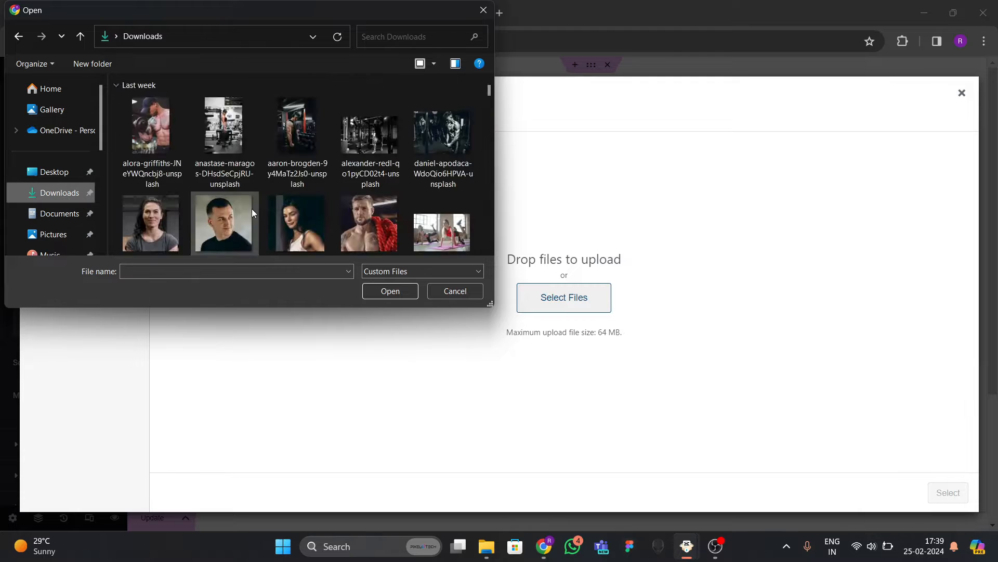
{"action": "scroll", "coordinate": [260, 203], "scroll_direction": "down", "scroll_amount": 8}
{"action": "scroll", "coordinate": [266, 201], "scroll_direction": "up", "scroll_amount": 10}
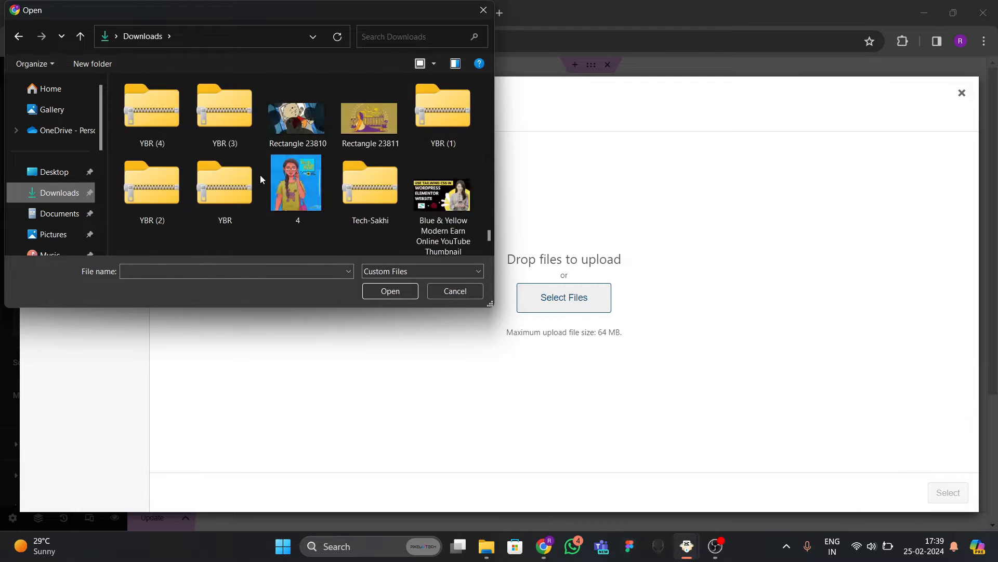
{"action": "scroll", "coordinate": [239, 142], "scroll_direction": "up", "scroll_amount": 10}
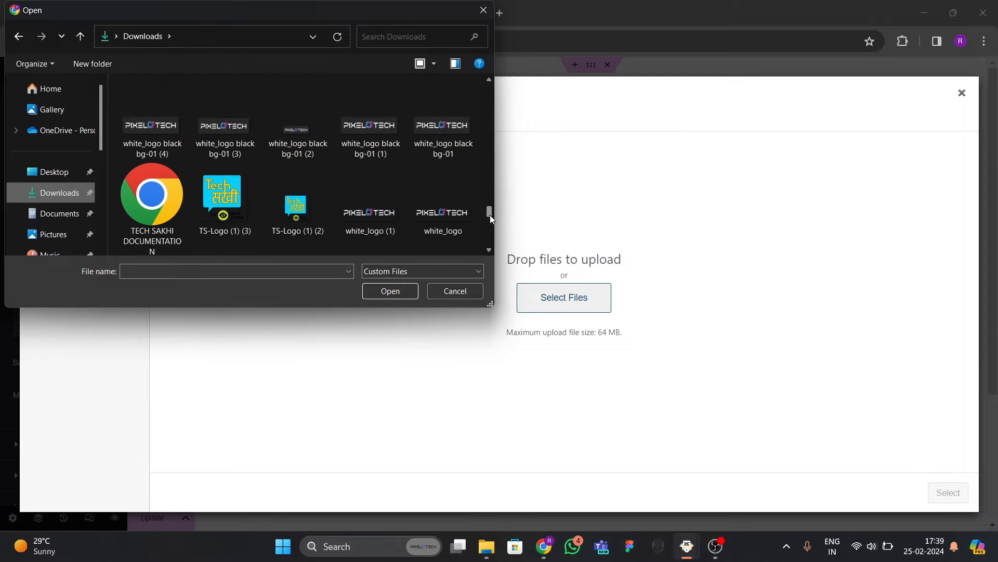
{"action": "left_click_drag", "start_coordinate": [490, 214], "coordinate": [476, 87]}
{"action": "scroll", "coordinate": [281, 208], "scroll_direction": "down", "scroll_amount": 4}
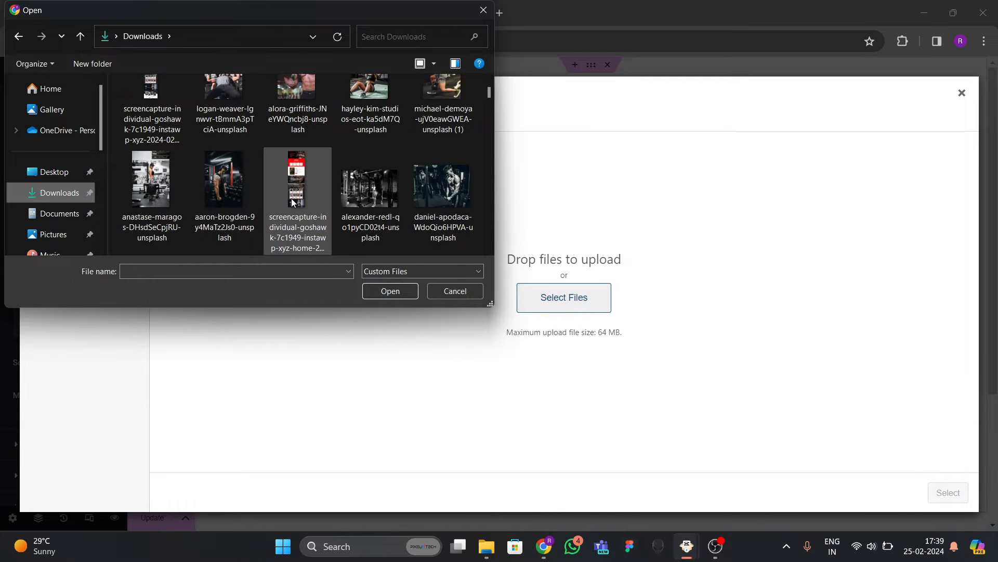
{"action": "scroll", "coordinate": [291, 198], "scroll_direction": "down", "scroll_amount": 1}
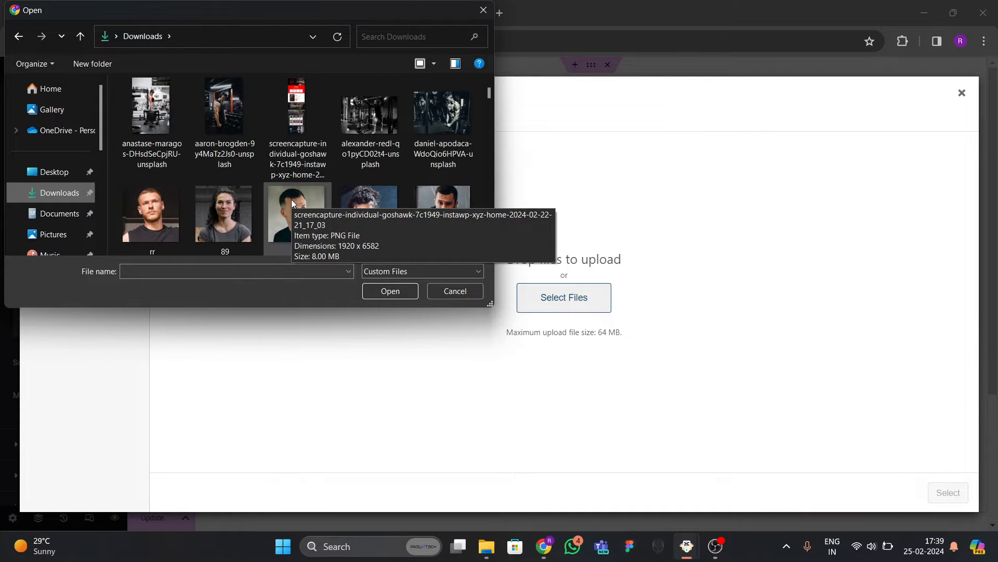
{"action": "scroll", "coordinate": [255, 219], "scroll_direction": "up", "scroll_amount": 2}
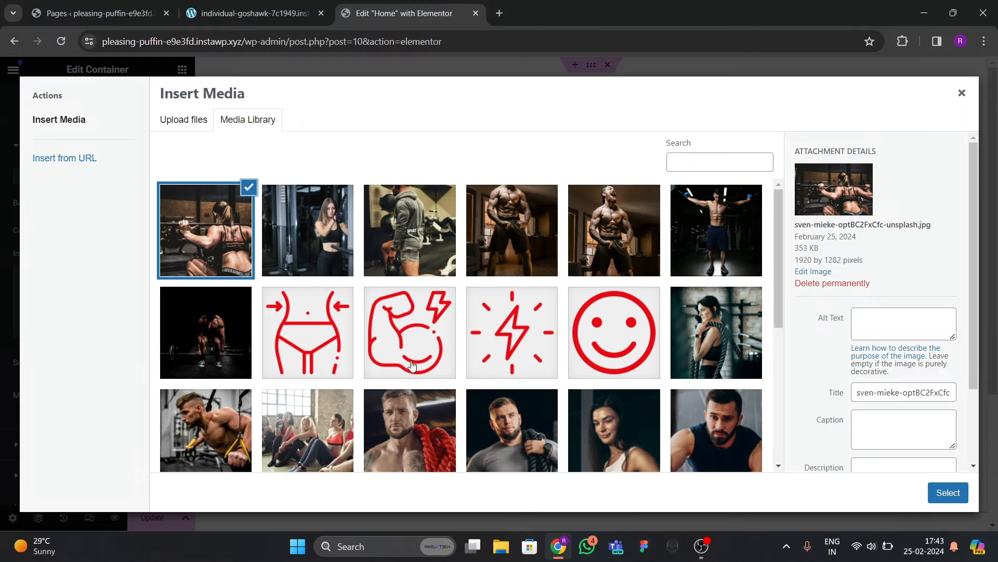
{"action": "scroll", "coordinate": [471, 307], "scroll_direction": "down", "scroll_amount": 4}
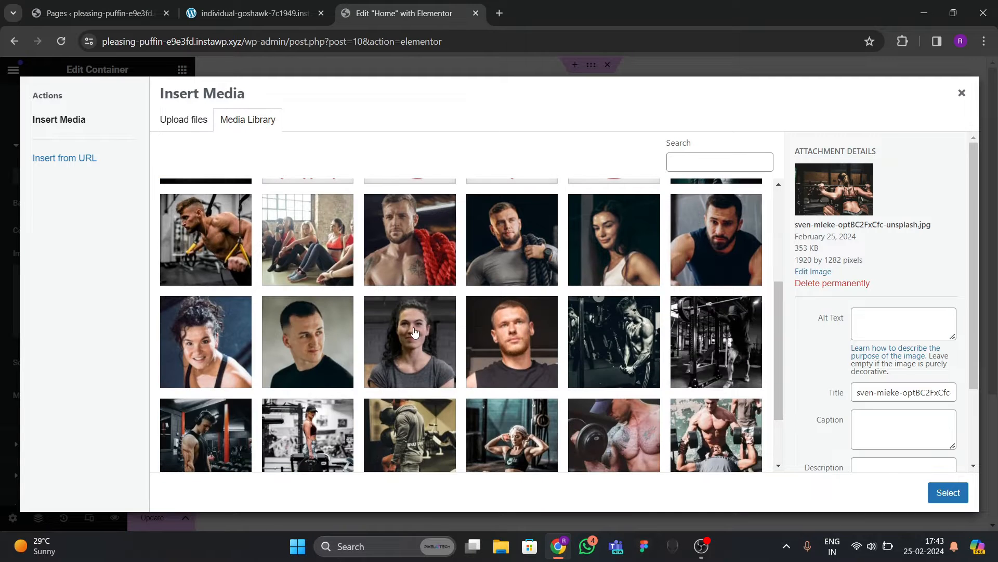
{"action": "scroll", "coordinate": [416, 327], "scroll_direction": "up", "scroll_amount": 4}
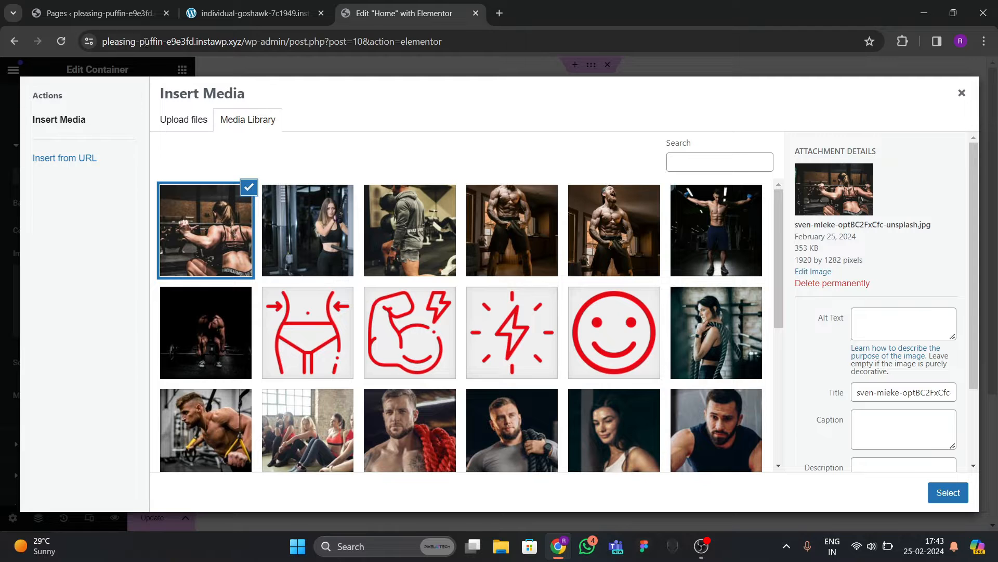
{"action": "left_click", "coordinate": [252, 13]}
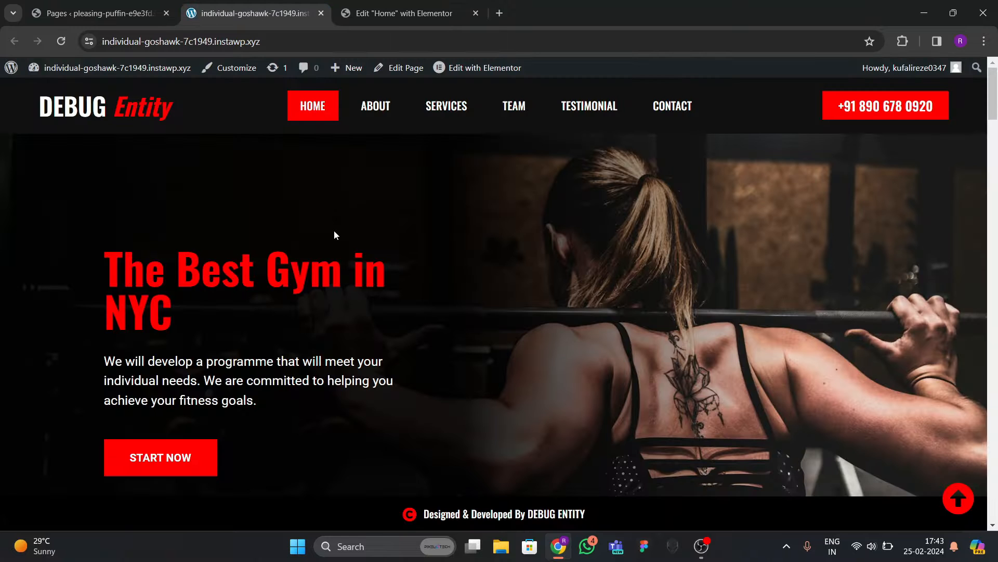
{"action": "left_click", "coordinate": [373, 16]}
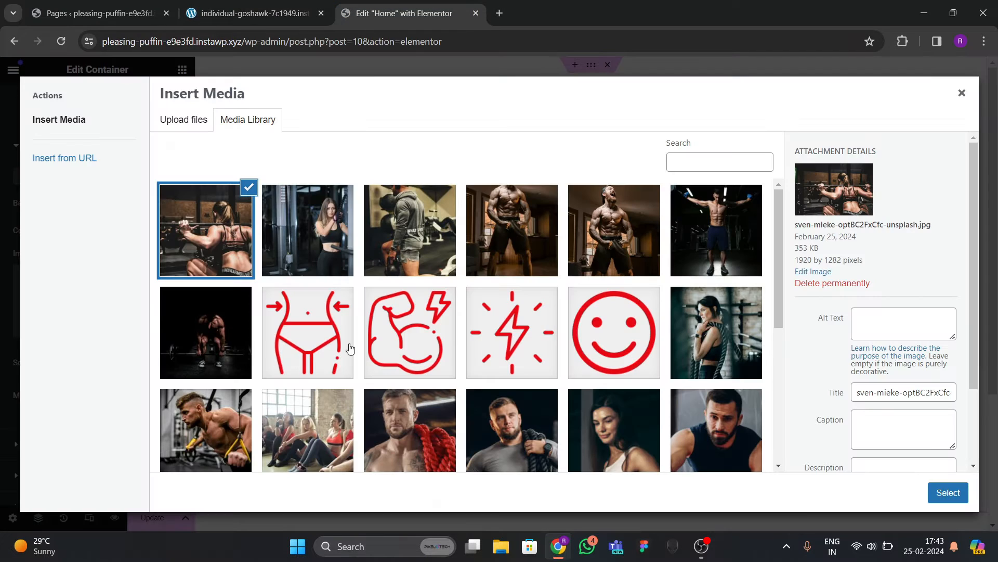
{"action": "left_click", "coordinate": [951, 494]}
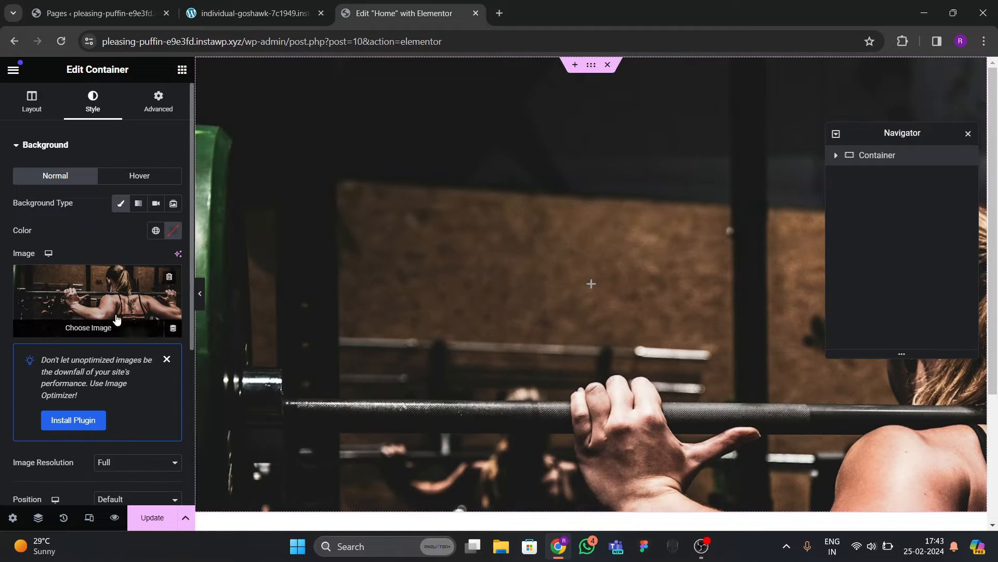
Set the background photo's position to Center Center and its size to Cover.
{"action": "left_click", "coordinate": [167, 358]}
{"action": "scroll", "coordinate": [130, 317], "scroll_direction": "down", "scroll_amount": 1}
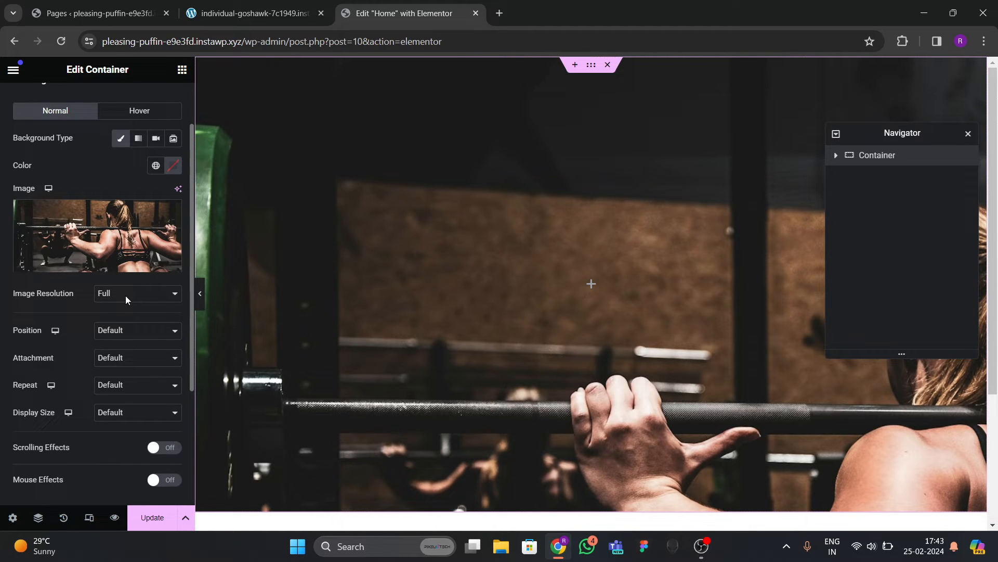
{"action": "left_click", "coordinate": [123, 333]}
{"action": "left_click", "coordinate": [117, 353]}
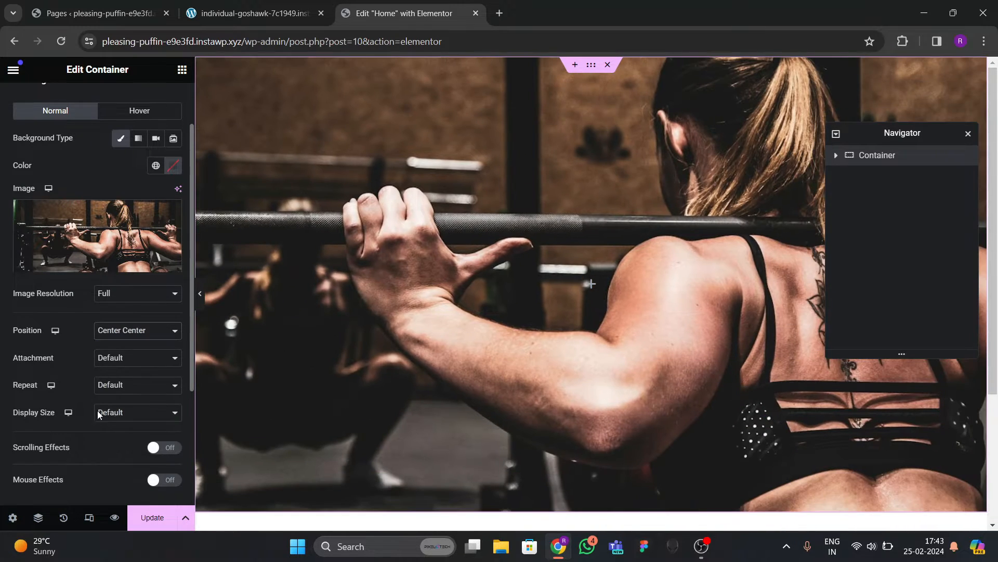
{"action": "left_click", "coordinate": [98, 412]}
{"action": "left_click", "coordinate": [107, 444]}
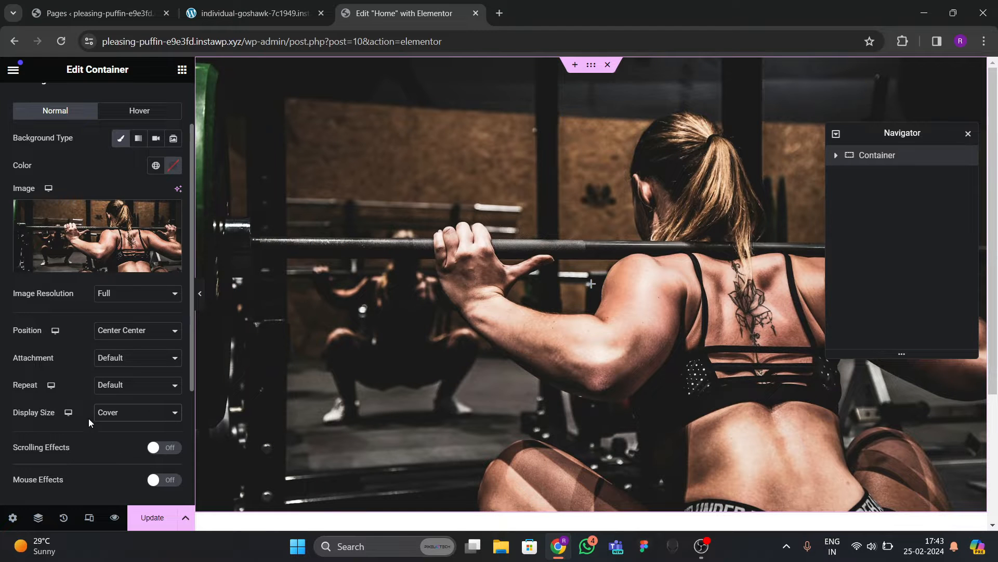
{"action": "left_click", "coordinate": [200, 299]}
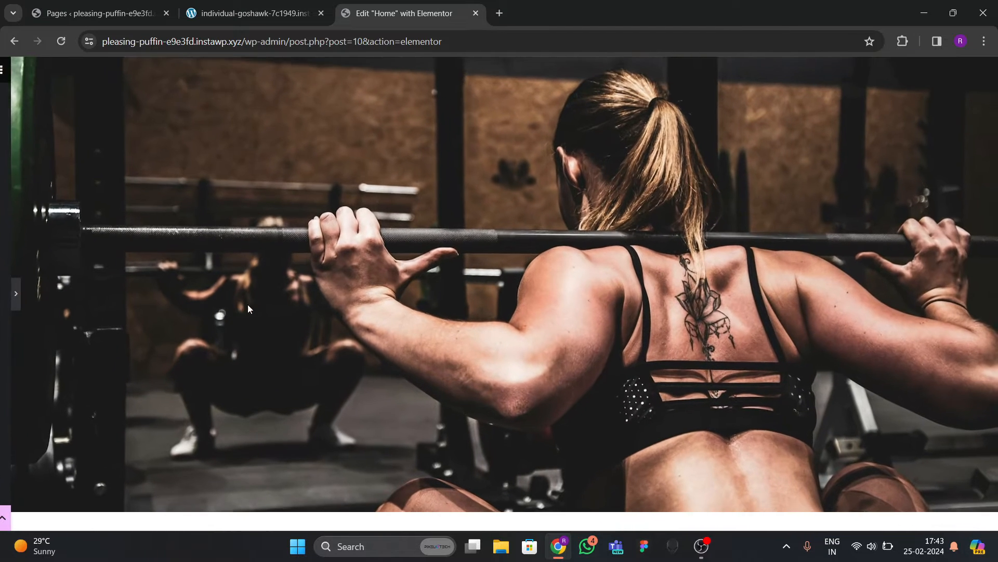
{"action": "left_click", "coordinate": [6, 290]}
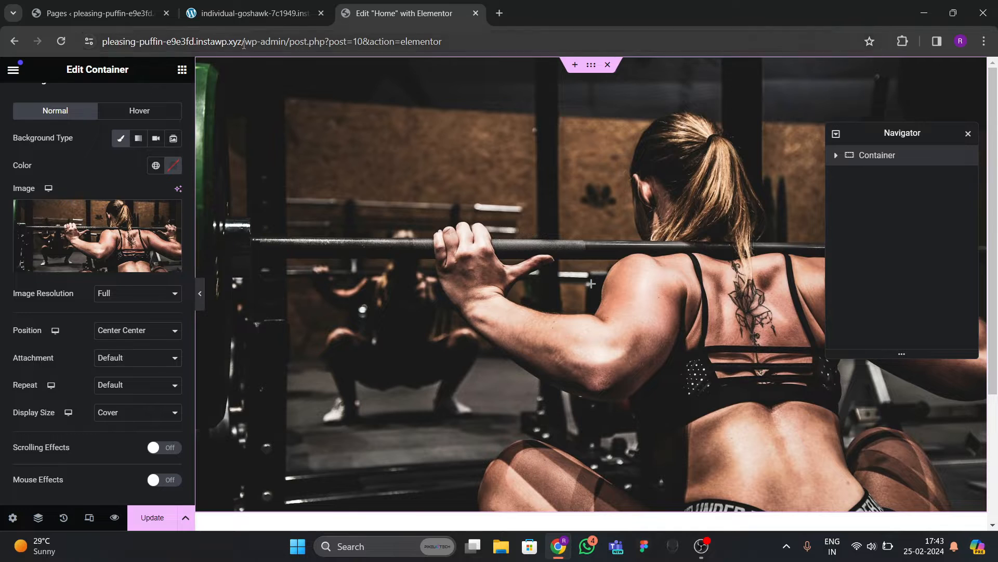
{"action": "left_click", "coordinate": [255, 13]}
{"action": "left_click", "coordinate": [401, 15]}
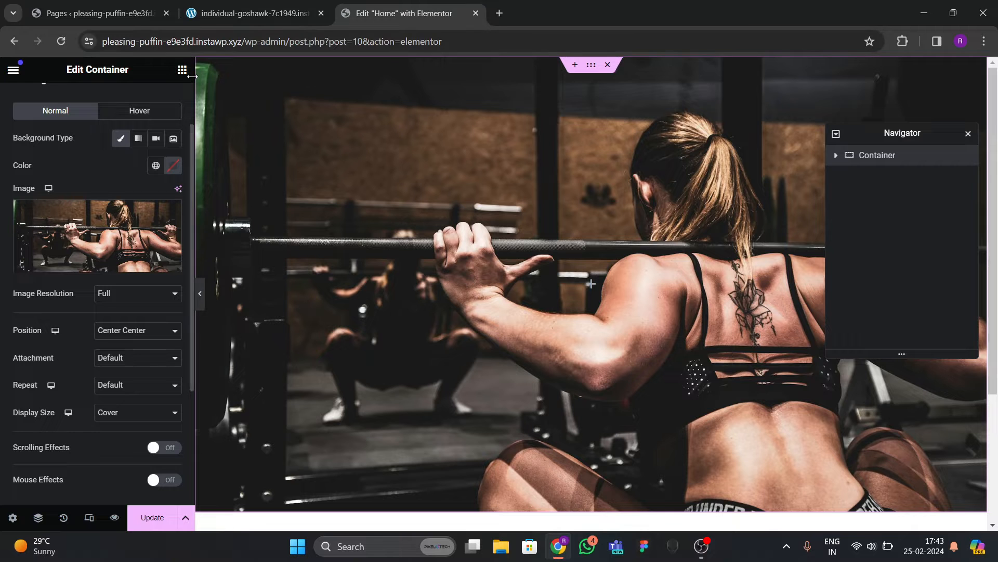
Rename the container to 'hero' in the Navigator.
{"action": "left_click", "coordinate": [182, 69]}
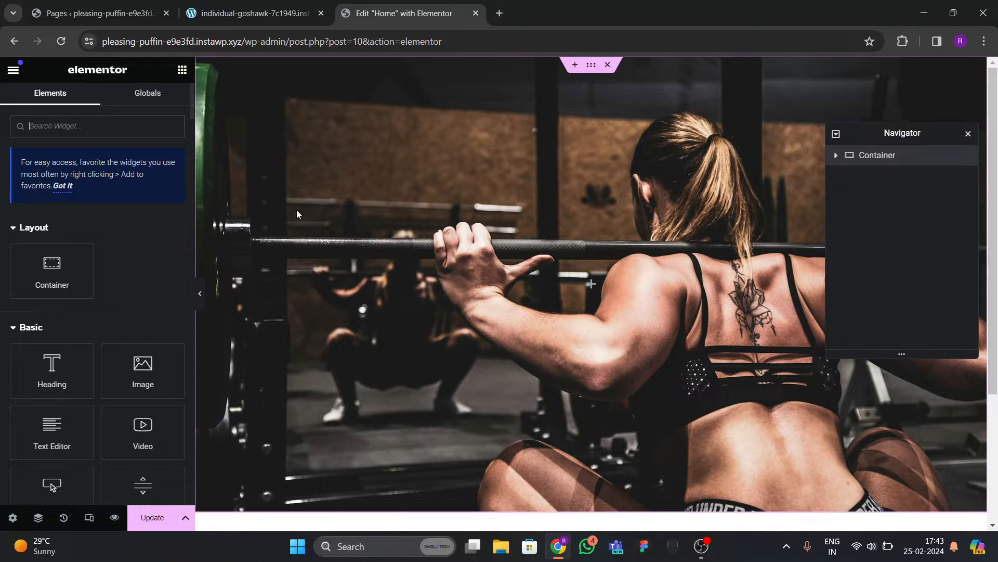
{"action": "left_click", "coordinate": [876, 159]}
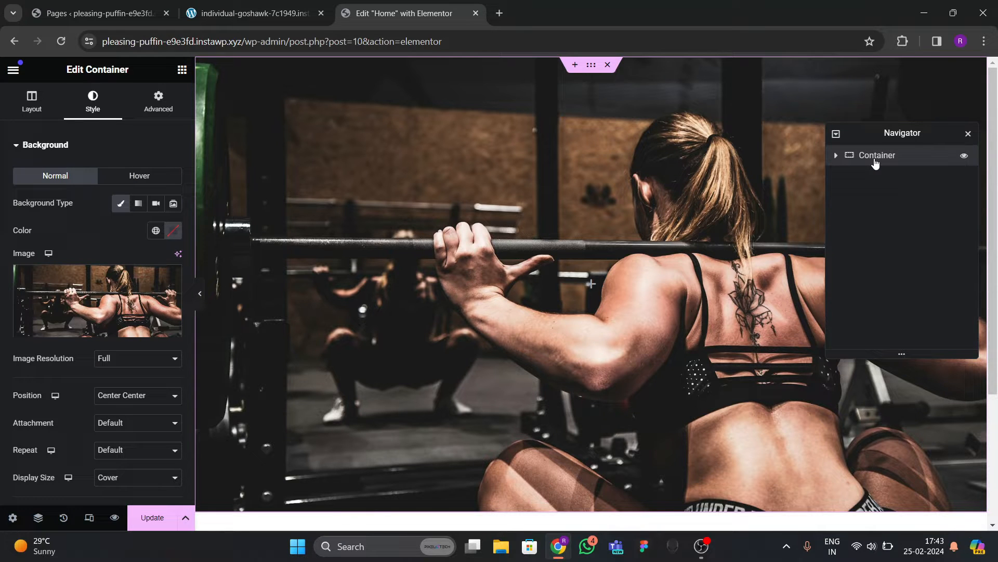
{"action": "double_click", "coordinate": [875, 159]}
{"action": "type", "text": "hero"}
{"action": "scroll", "coordinate": [104, 300], "scroll_direction": "down", "scroll_amount": 5}
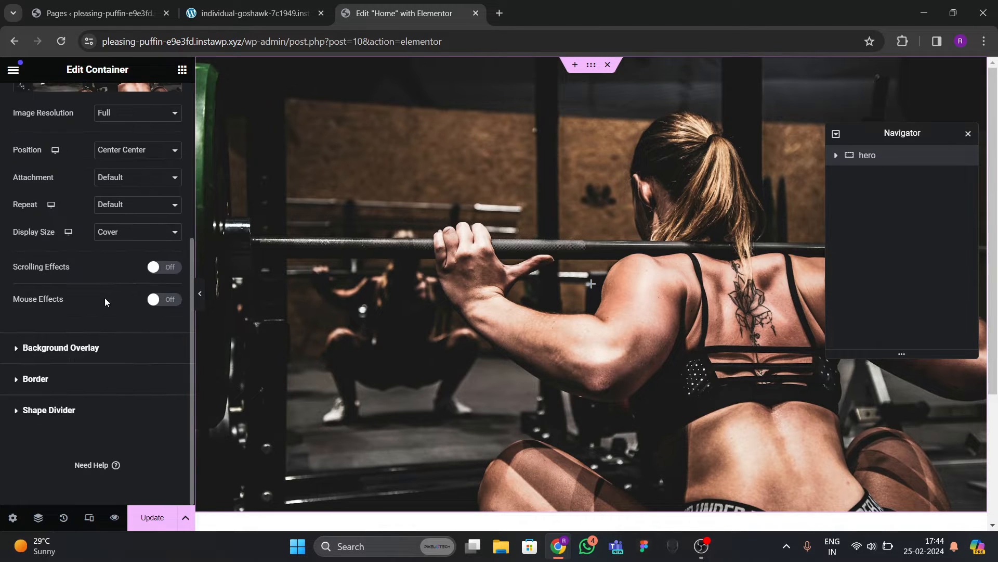
{"action": "left_click", "coordinate": [59, 348]}
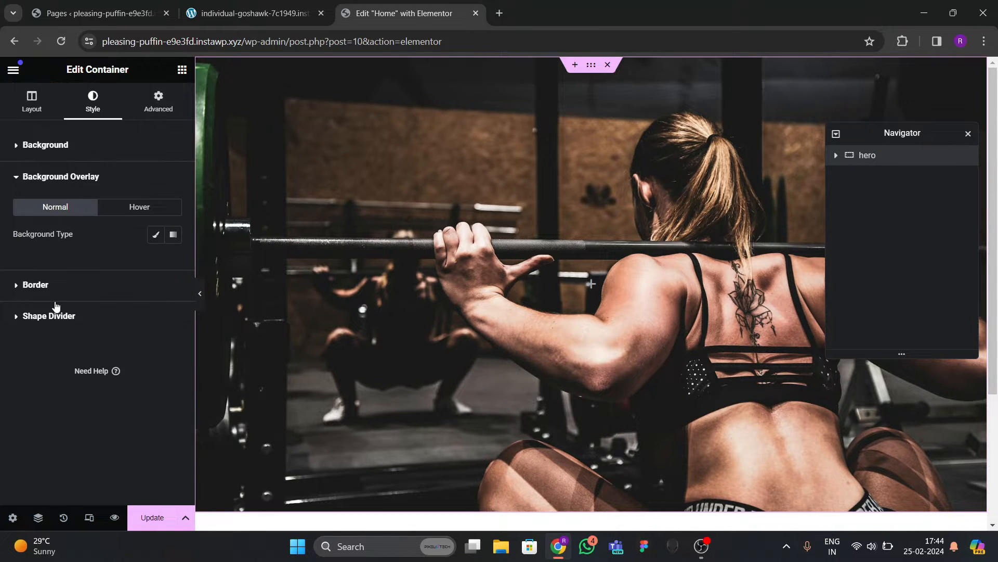
Make the overlay a black gradient whose second colour is fully transparent.
{"action": "left_click", "coordinate": [173, 235]}
{"action": "left_click", "coordinate": [174, 326]}
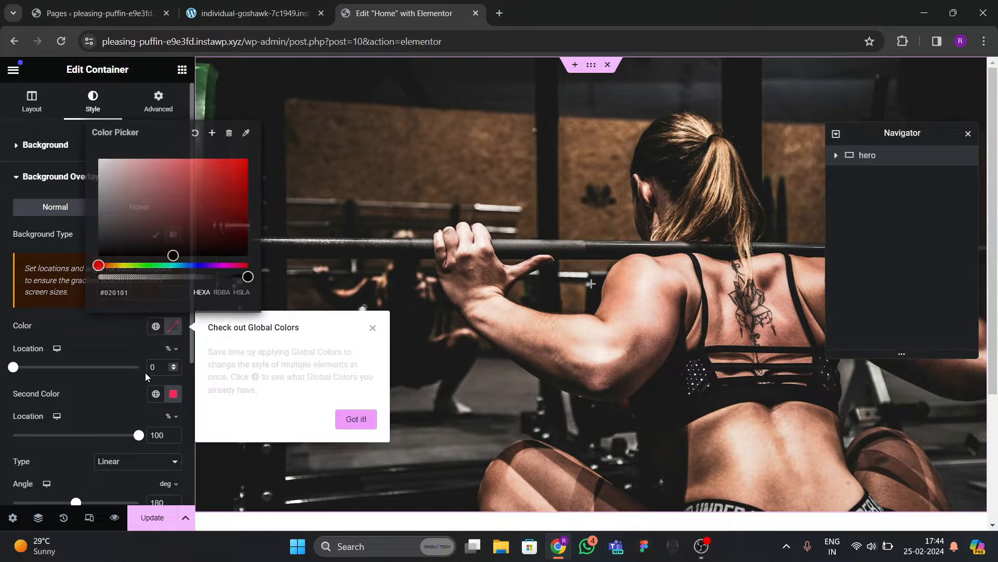
{"action": "scroll", "coordinate": [82, 338], "scroll_direction": "down", "scroll_amount": 1}
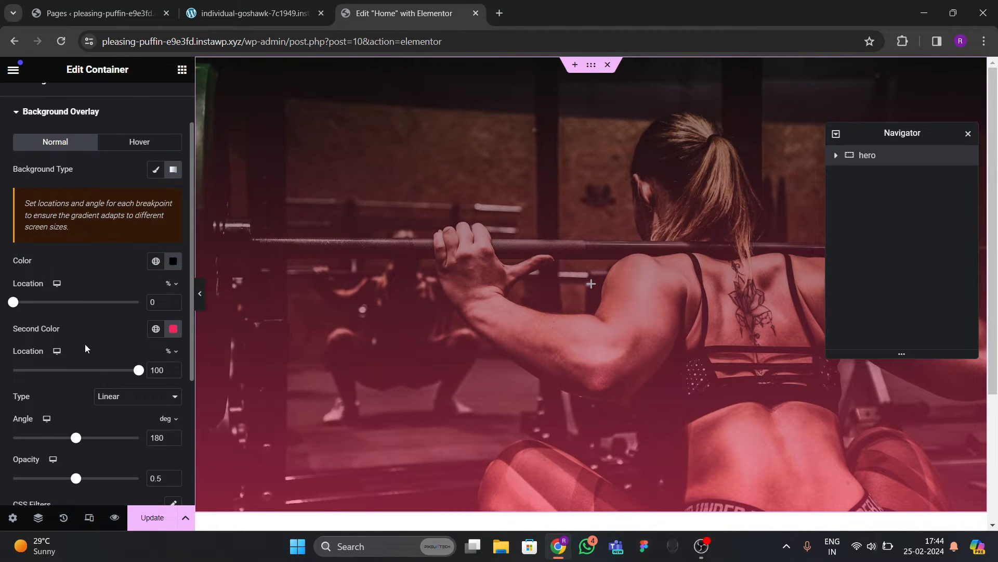
{"action": "scroll", "coordinate": [102, 419], "scroll_direction": "down", "scroll_amount": 1}
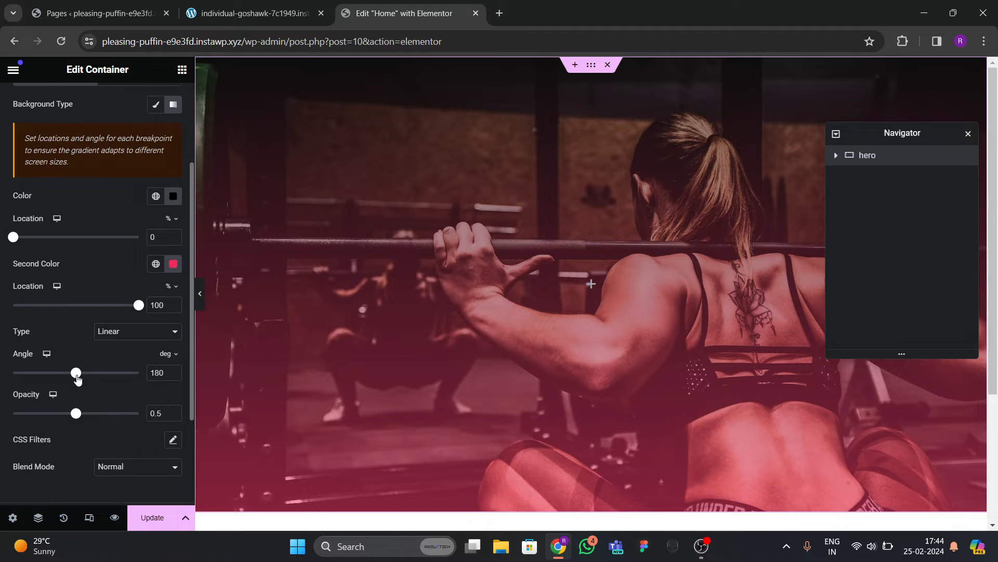
{"action": "left_click_drag", "start_coordinate": [76, 373], "coordinate": [74, 399]}
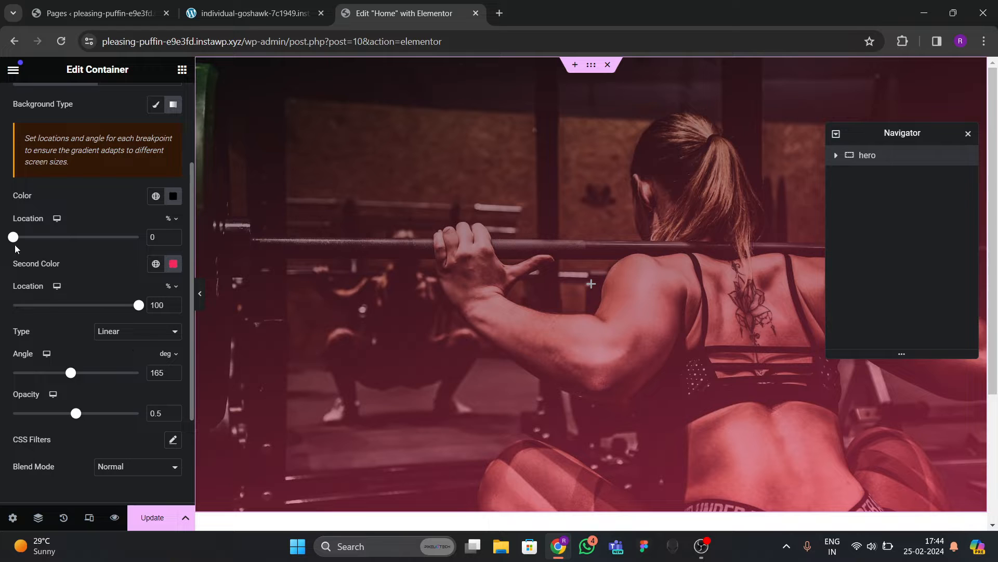
{"action": "left_click_drag", "start_coordinate": [15, 248], "coordinate": [93, 266]}
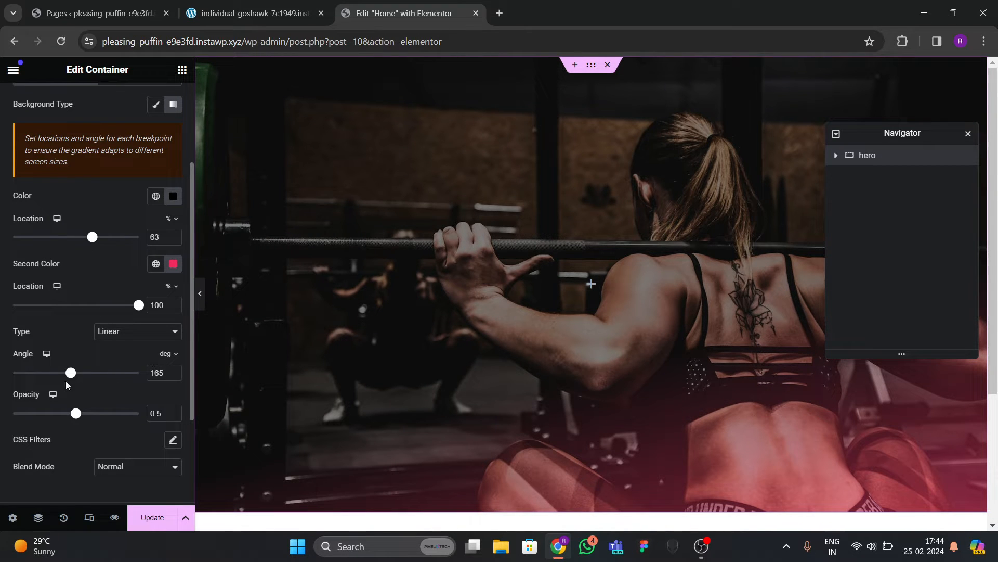
{"action": "left_click_drag", "start_coordinate": [69, 378], "coordinate": [52, 398]}
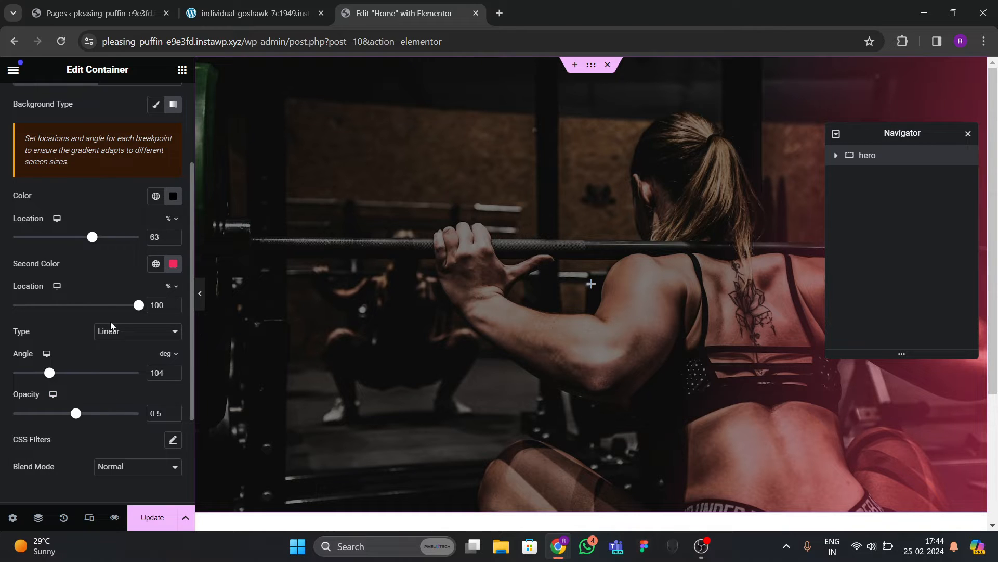
{"action": "mouse_move", "coordinate": [138, 307]}
{"action": "left_mouse_down"}
{"action": "mouse_move", "coordinate": [73, 308]}
{"action": "mouse_move", "coordinate": [156, 312]}
{"action": "left_mouse_up"}
{"action": "left_click", "coordinate": [174, 265]}
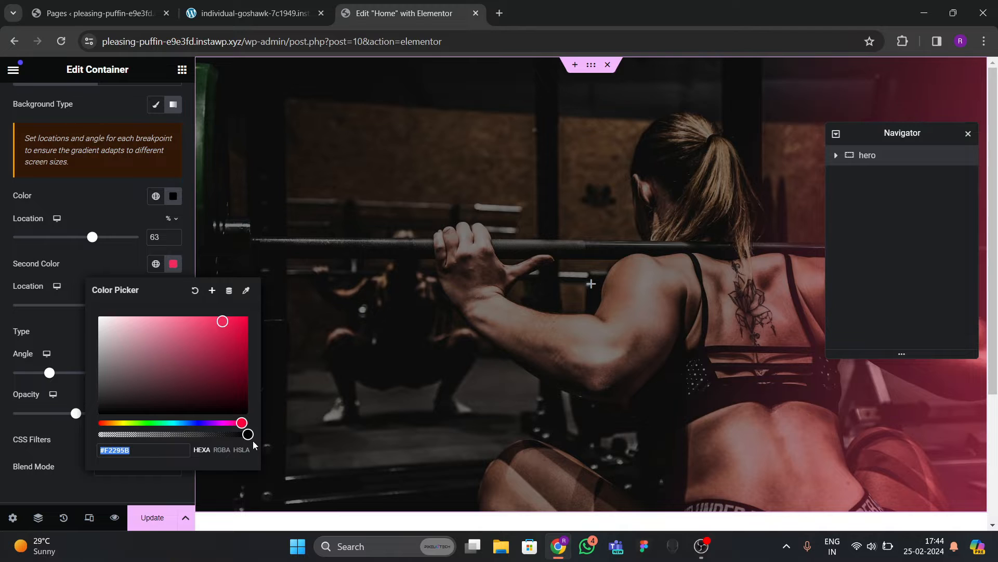
{"action": "left_click_drag", "start_coordinate": [230, 435], "coordinate": [67, 451]}
{"action": "left_click", "coordinate": [86, 318]}
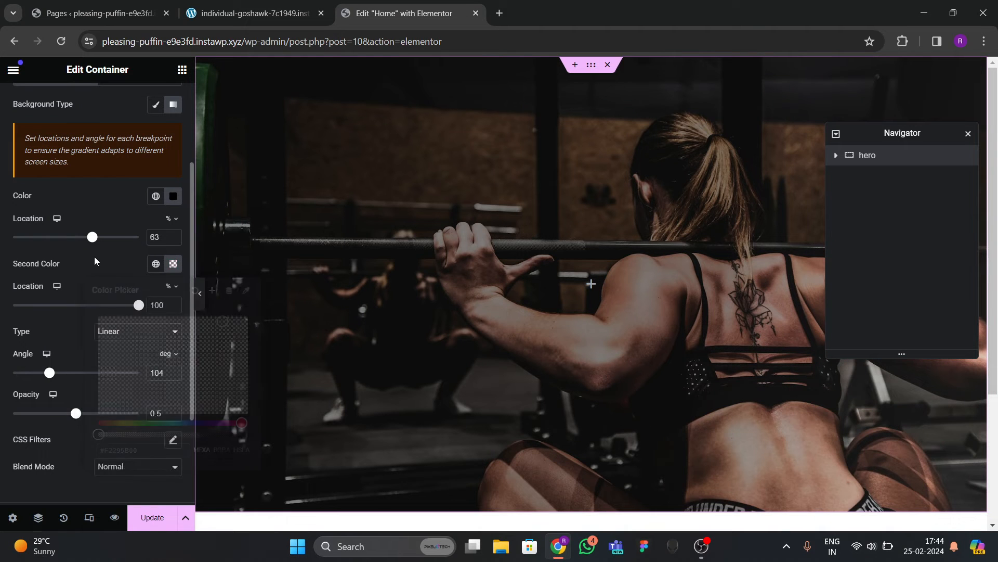
Tune the gradient to stops at 47 and 79, angle 61°, opacity 0.88.
{"action": "left_click_drag", "start_coordinate": [92, 237], "coordinate": [105, 257]}
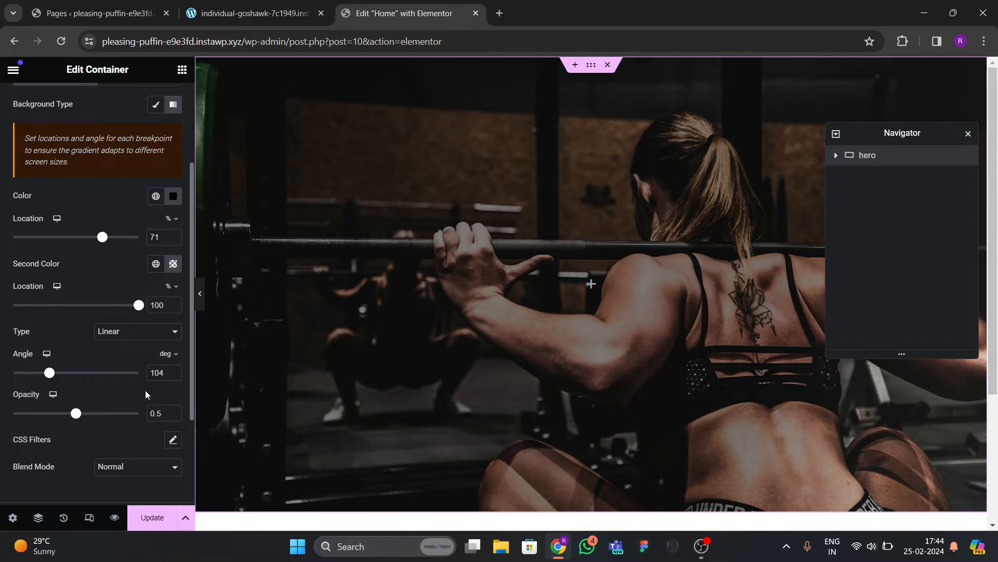
{"action": "left_click", "coordinate": [43, 375]}
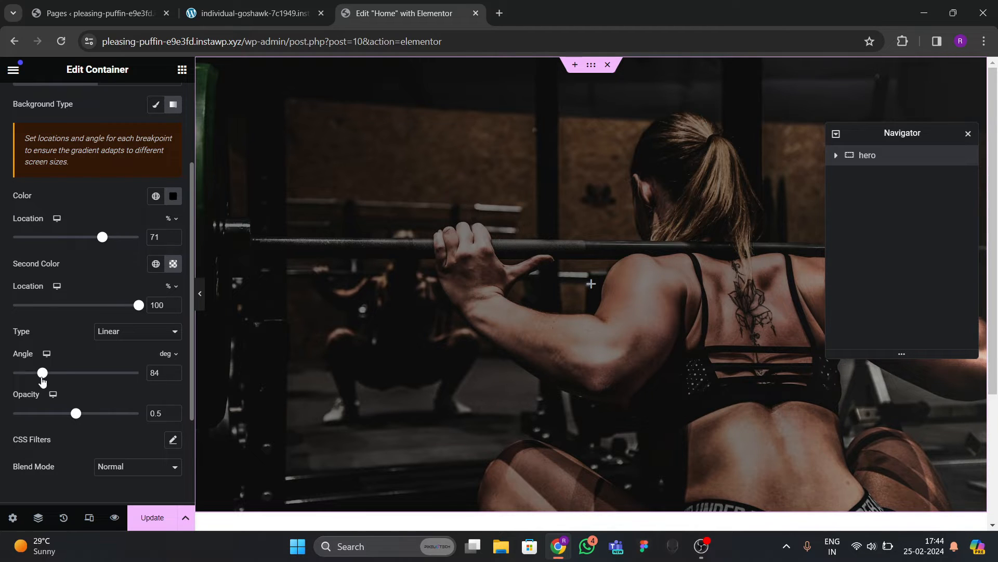
{"action": "scroll", "coordinate": [54, 392], "scroll_direction": "down", "scroll_amount": 2}
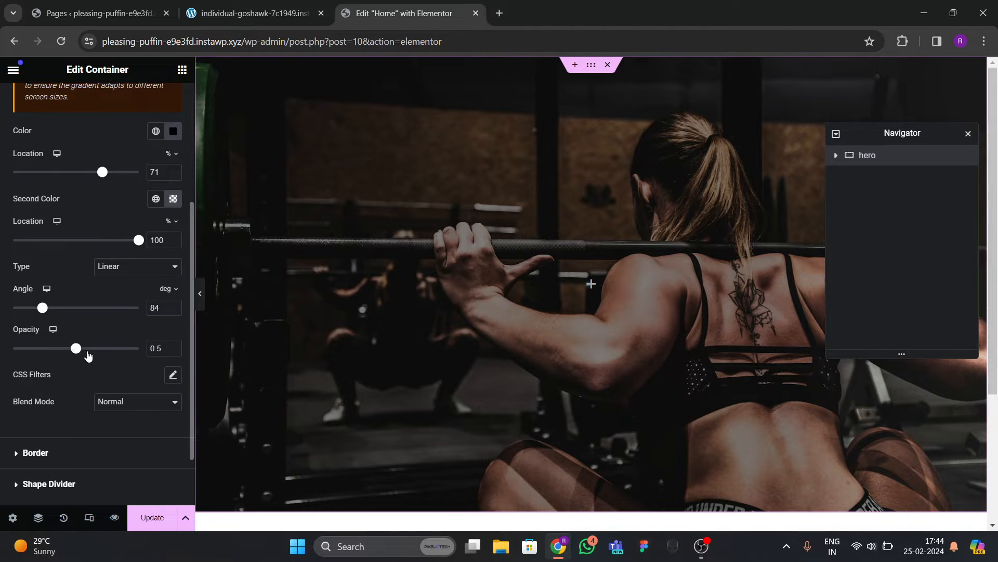
{"action": "left_click_drag", "start_coordinate": [88, 355], "coordinate": [119, 358]}
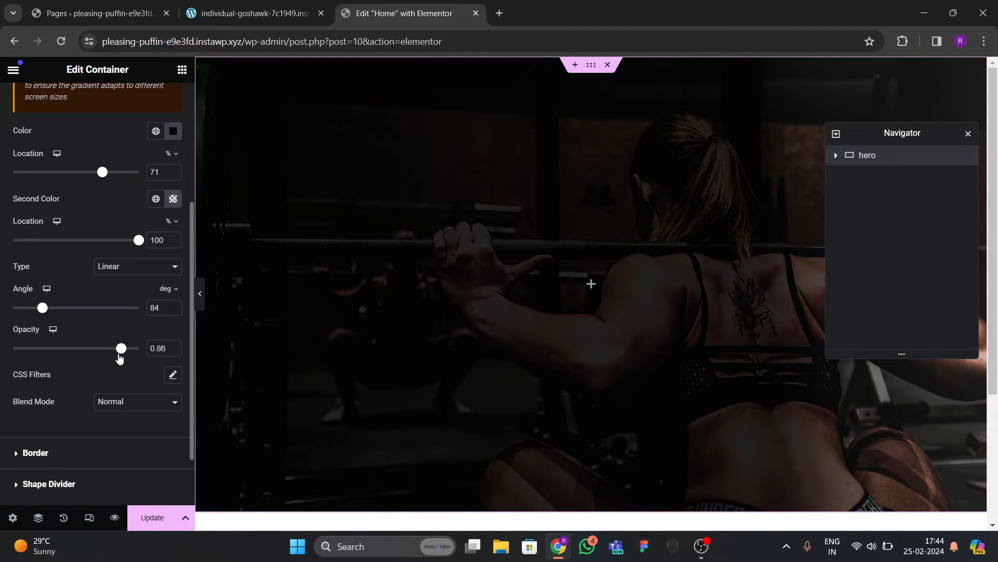
{"action": "left_click_drag", "start_coordinate": [139, 238], "coordinate": [114, 255]}
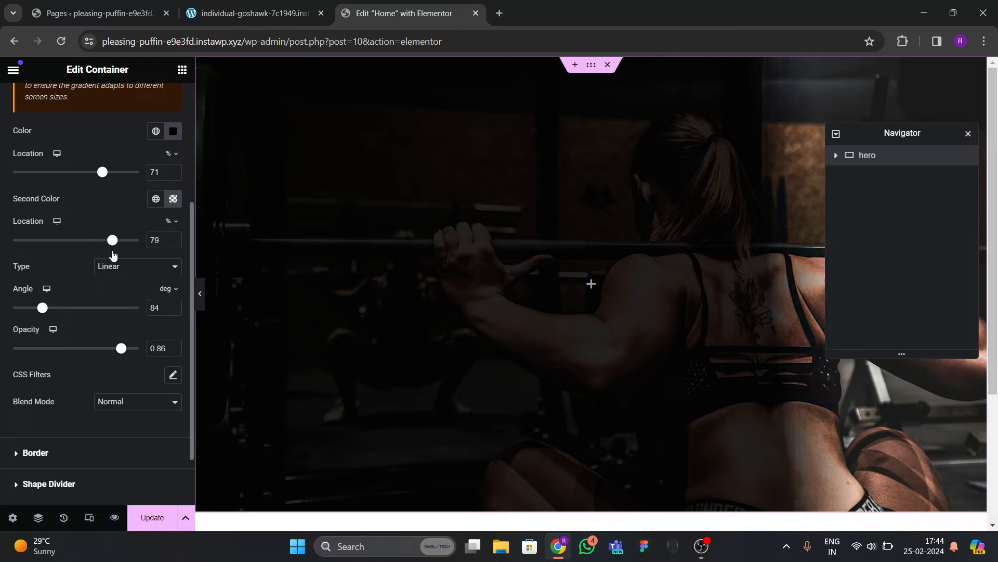
{"action": "left_click_drag", "start_coordinate": [103, 186], "coordinate": [71, 194]}
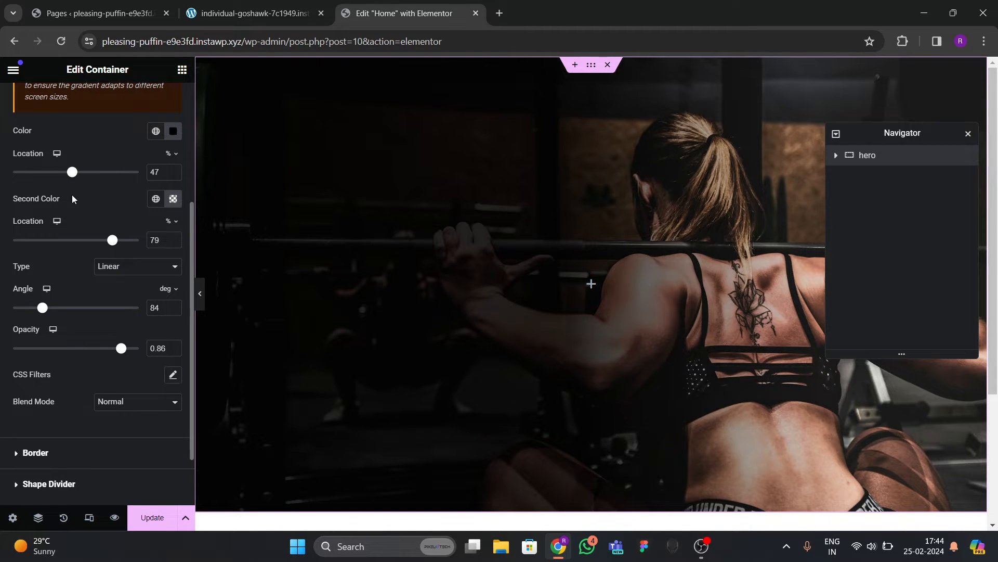
{"action": "scroll", "coordinate": [472, 319], "scroll_direction": "down", "scroll_amount": 3}
{"action": "scroll", "coordinate": [472, 319], "scroll_direction": "up", "scroll_amount": 3}
{"action": "left_click_drag", "start_coordinate": [121, 353], "coordinate": [120, 356]}
{"action": "left_click", "coordinate": [174, 310]}
{"action": "left_click", "coordinate": [174, 311]}
{"action": "left_click", "coordinate": [174, 310]}
{"action": "left_click", "coordinate": [174, 311]}
{"action": "left_click", "coordinate": [174, 311]}
{"action": "left_click", "coordinate": [173, 311]}
{"action": "left_click", "coordinate": [174, 311]}
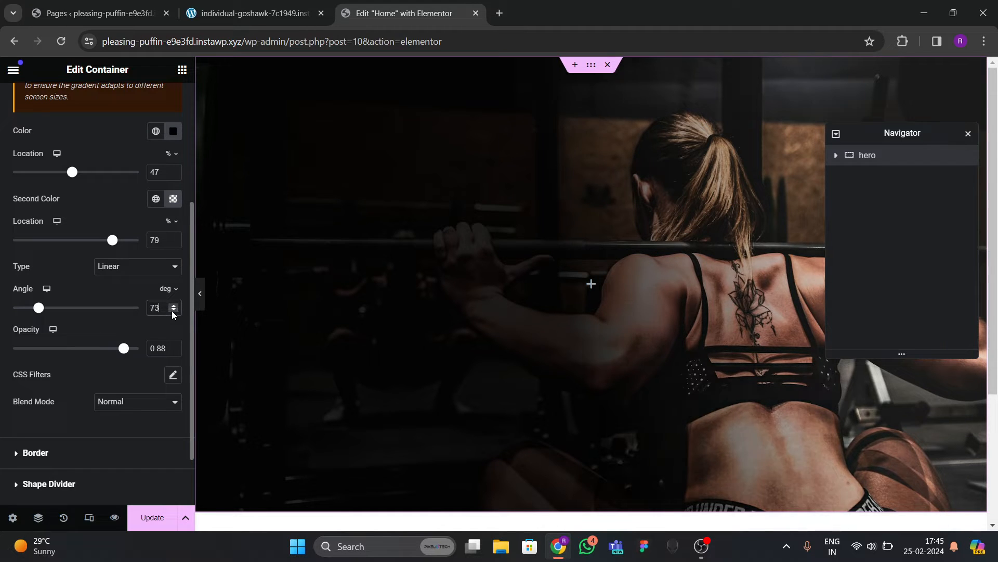
{"action": "left_click", "coordinate": [174, 310]}
{"action": "left_click", "coordinate": [173, 311]}
{"action": "left_click", "coordinate": [173, 310]}
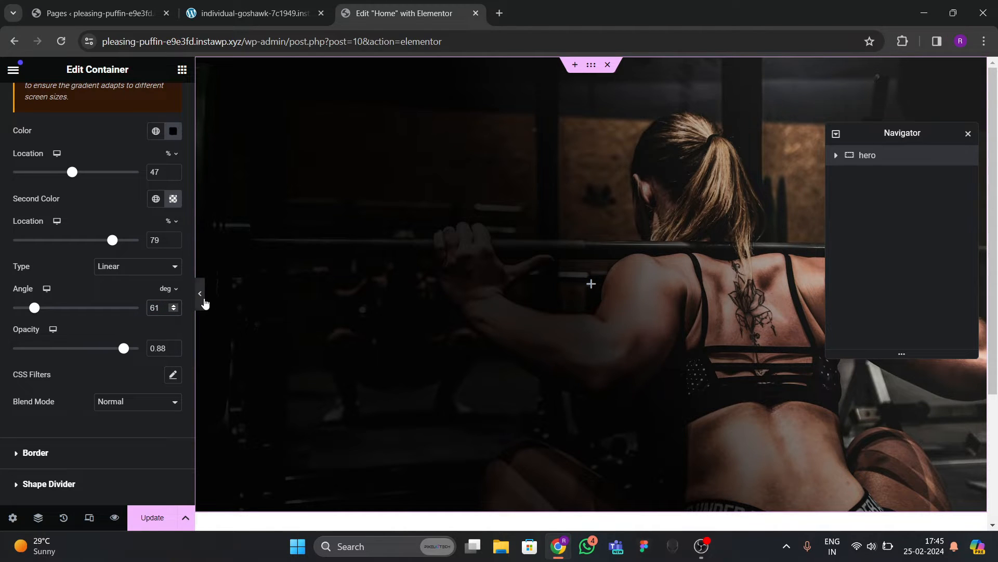
Preview the darkened hero and compare it against the live gym site.
{"action": "left_click", "coordinate": [203, 301]}
{"action": "left_click", "coordinate": [3, 299]}
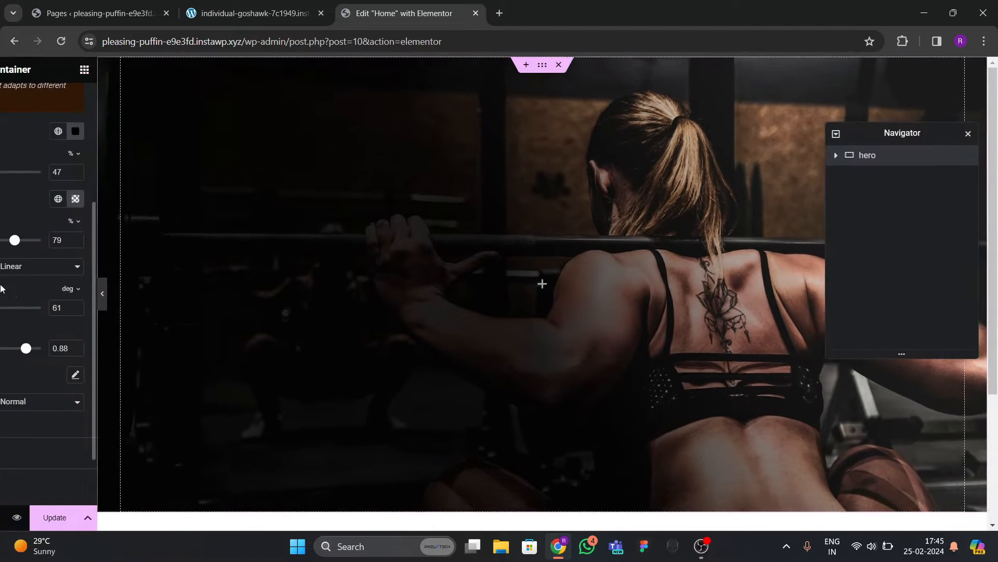
{"action": "left_click", "coordinate": [239, 13]}
{"action": "left_click", "coordinate": [365, 15]}
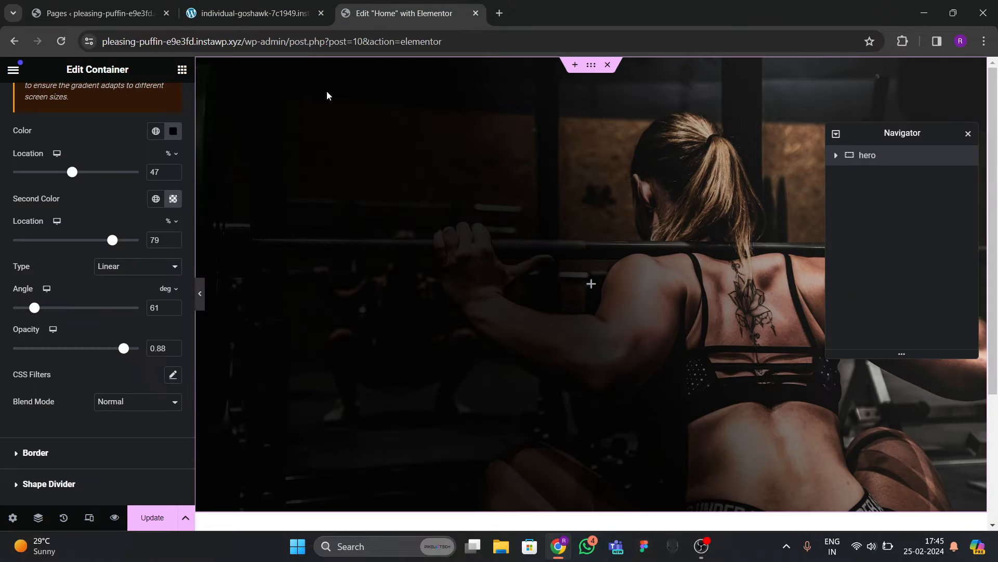
{"action": "left_click", "coordinate": [182, 69]}
{"action": "scroll", "coordinate": [110, 328], "scroll_direction": "down", "scroll_amount": 4}
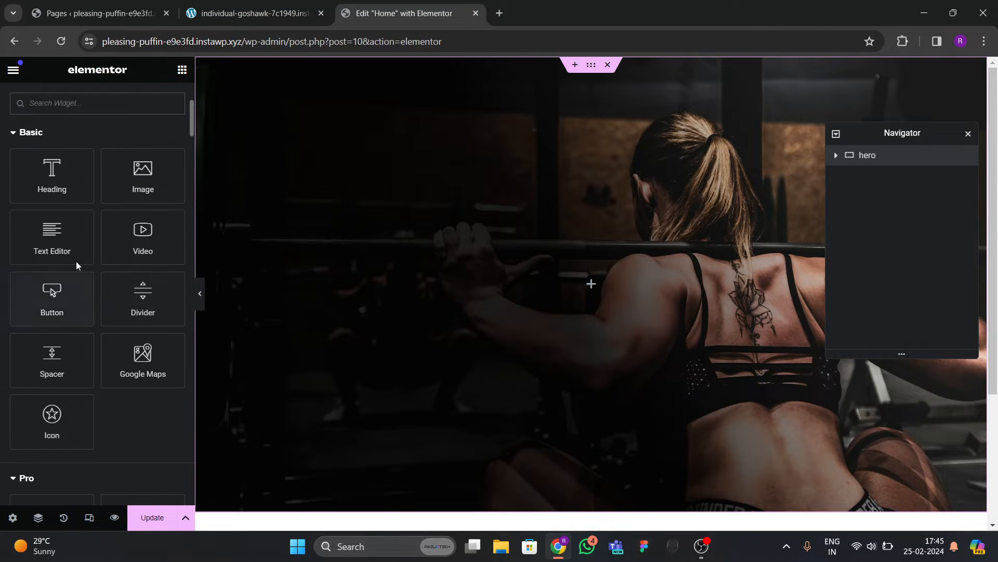
Add Heading, Text Editor and Button widgets into the hero container.
{"action": "left_click_drag", "start_coordinate": [51, 174], "coordinate": [374, 311]}
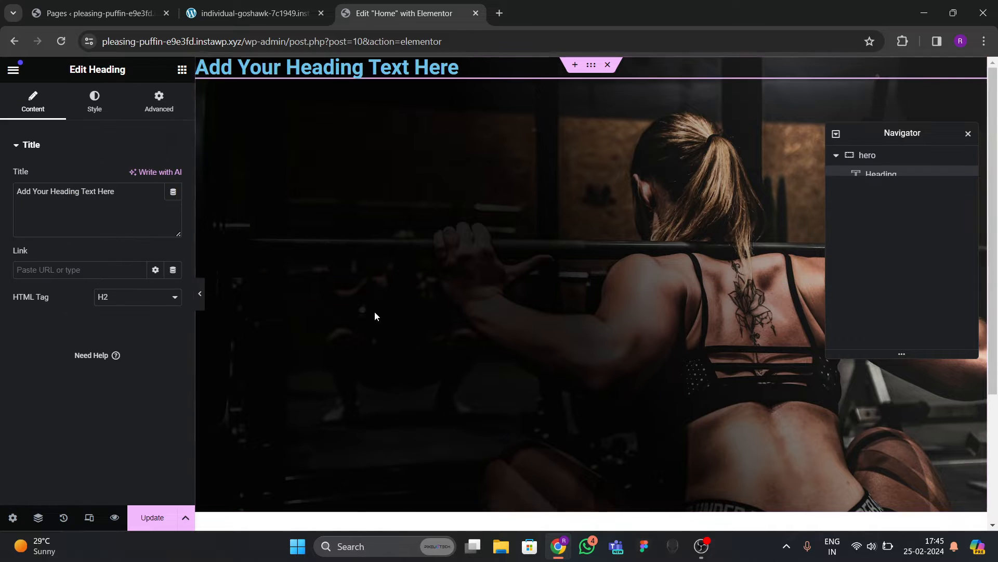
{"action": "left_click", "coordinate": [275, 14]}
{"action": "left_click", "coordinate": [366, 12]}
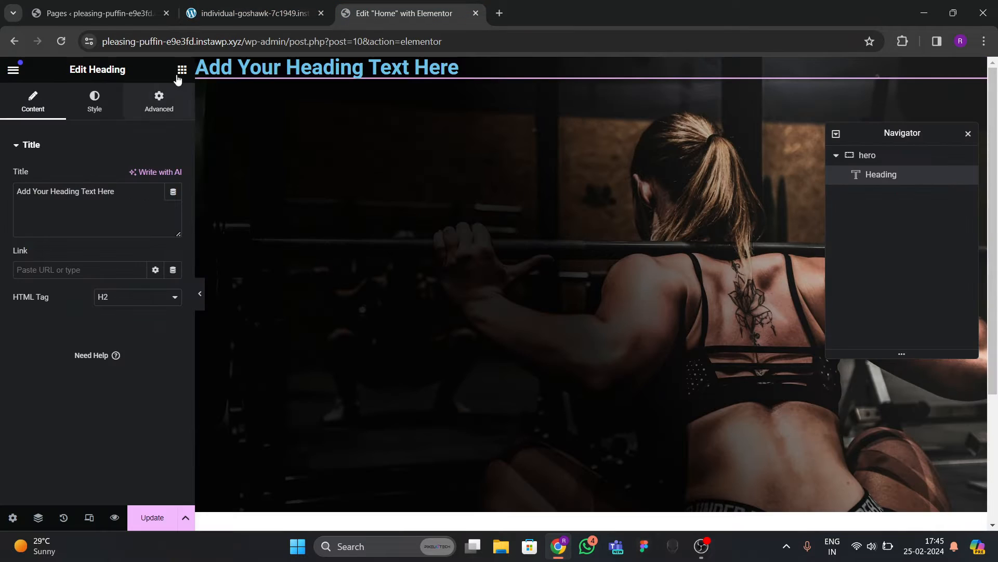
{"action": "left_click", "coordinate": [182, 69]}
{"action": "scroll", "coordinate": [161, 234], "scroll_direction": "down", "scroll_amount": 3}
{"action": "left_click_drag", "start_coordinate": [57, 314], "coordinate": [390, 86]}
{"action": "left_click", "coordinate": [263, 14]}
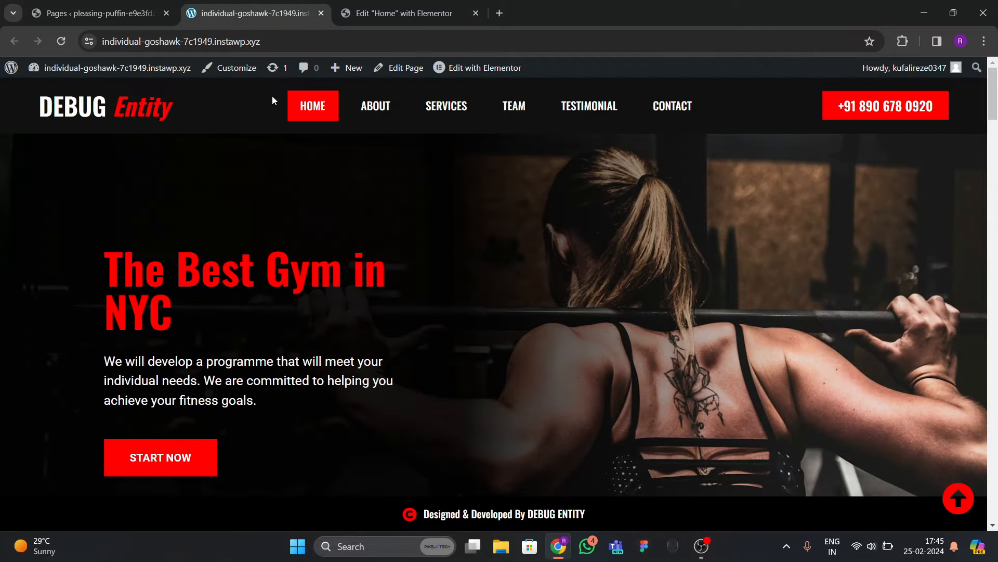
{"action": "left_click", "coordinate": [365, 15]}
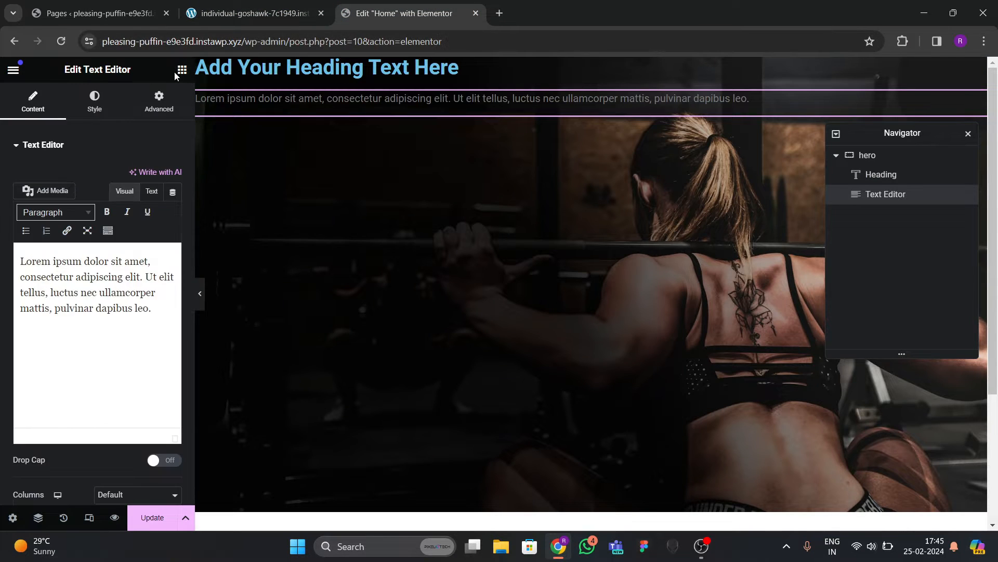
{"action": "left_click", "coordinate": [182, 70]}
{"action": "scroll", "coordinate": [83, 290], "scroll_direction": "down", "scroll_amount": 3}
{"action": "left_click_drag", "start_coordinate": [52, 301], "coordinate": [385, 240]}
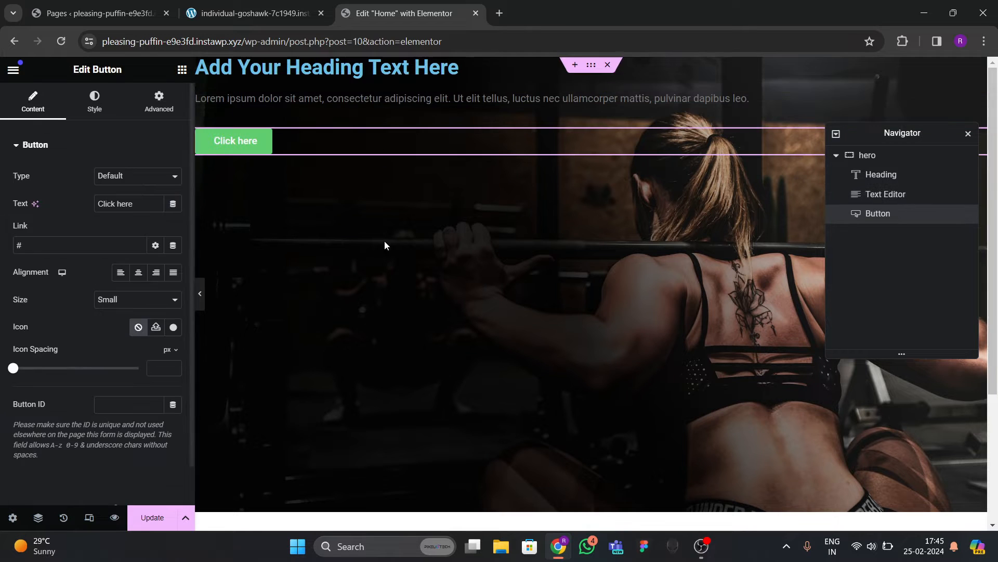
Set the hero's Justify Content to Center and Align Items to Start.
{"action": "left_click", "coordinate": [904, 159]}
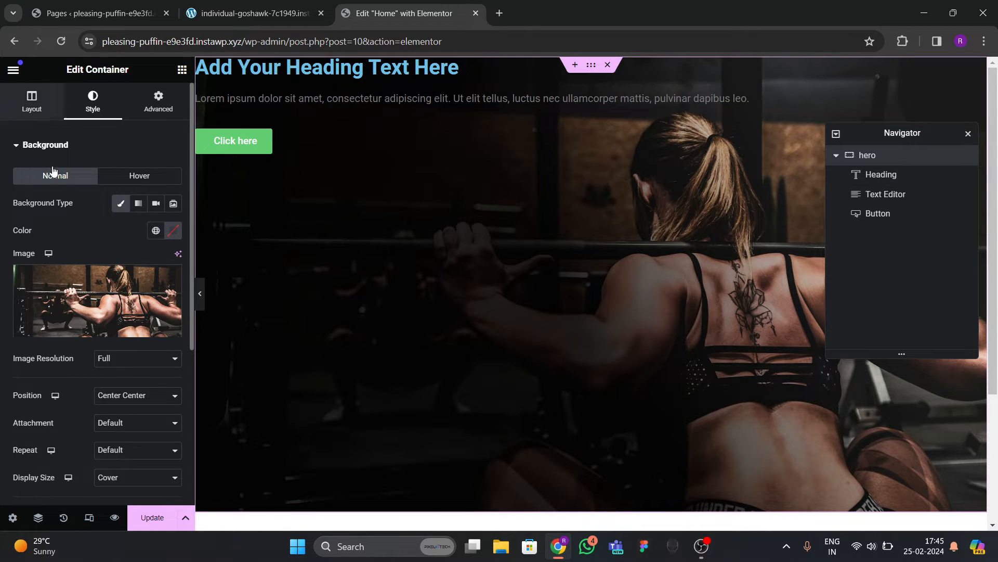
{"action": "left_click", "coordinate": [37, 103]}
{"action": "scroll", "coordinate": [54, 244], "scroll_direction": "down", "scroll_amount": 1}
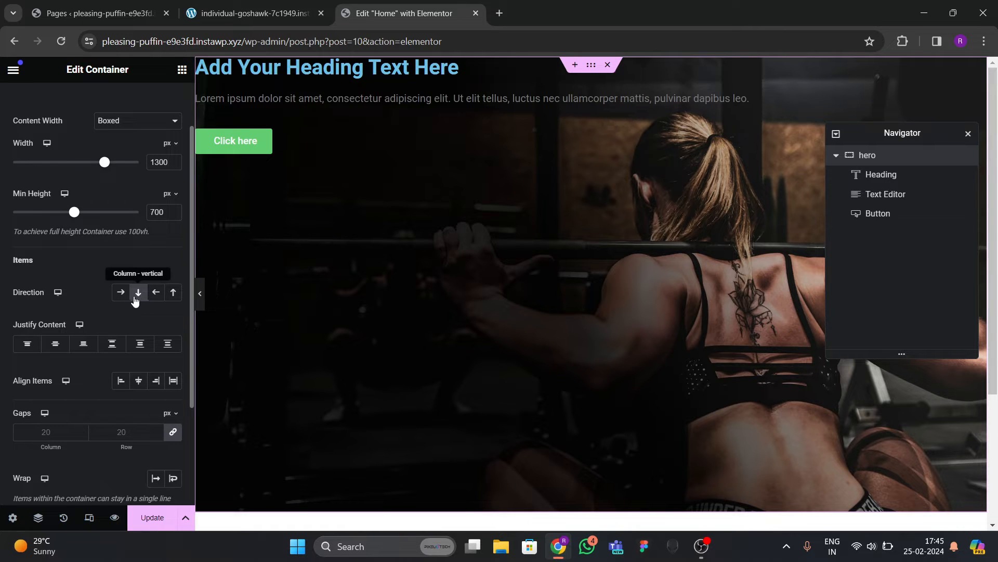
{"action": "left_click", "coordinate": [55, 343]}
{"action": "left_click", "coordinate": [138, 380]}
{"action": "left_click", "coordinate": [122, 386]}
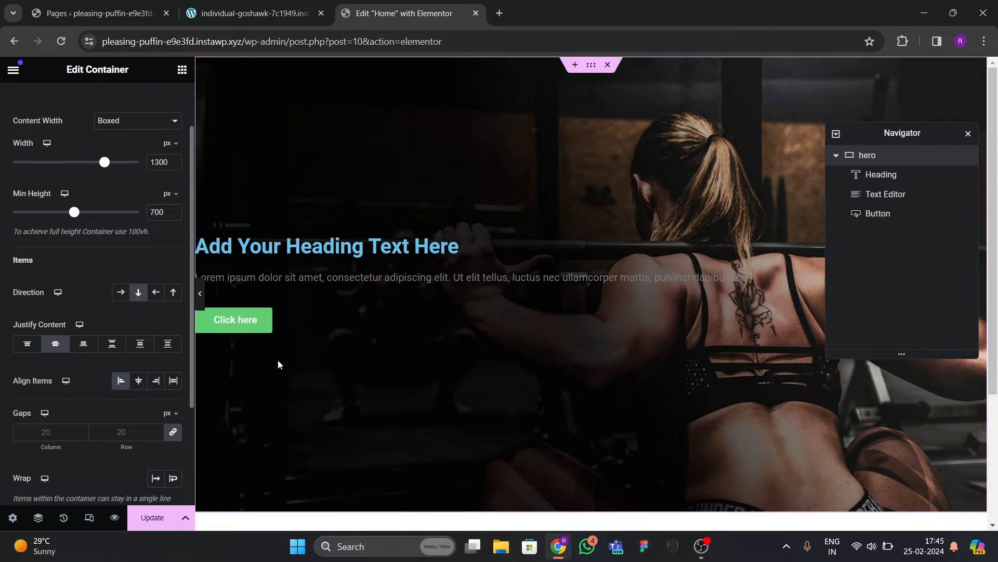
{"action": "left_click", "coordinate": [200, 293]}
{"action": "left_click", "coordinate": [12, 293]}
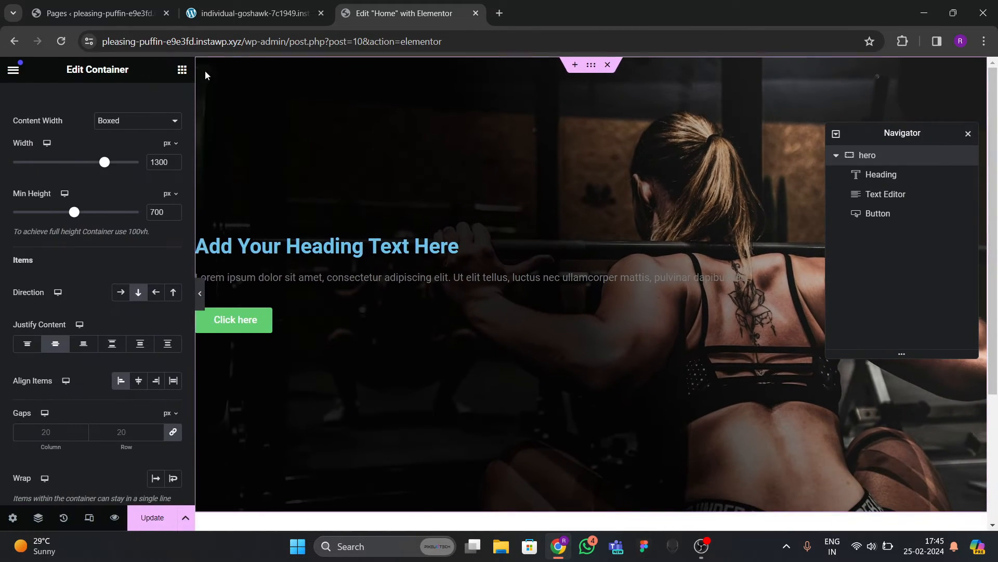
{"action": "left_click", "coordinate": [254, 13]}
{"action": "left_click", "coordinate": [405, 13]}
Change the heading text to 'The Best Gym in NYC' and make it white.
{"action": "left_click", "coordinate": [338, 248]}
{"action": "triple_click", "coordinate": [39, 193]}
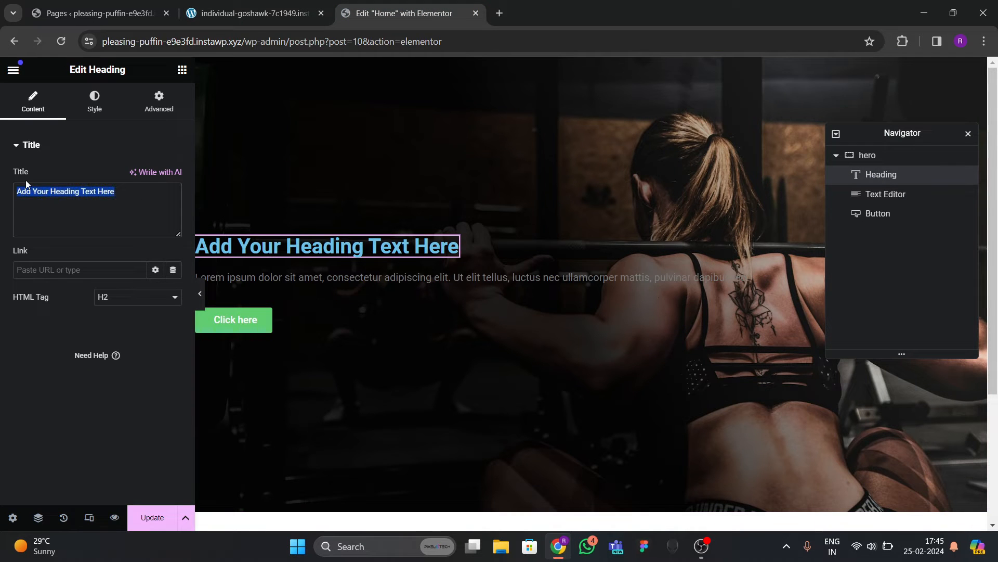
{"action": "type", "text": "The Best G"}
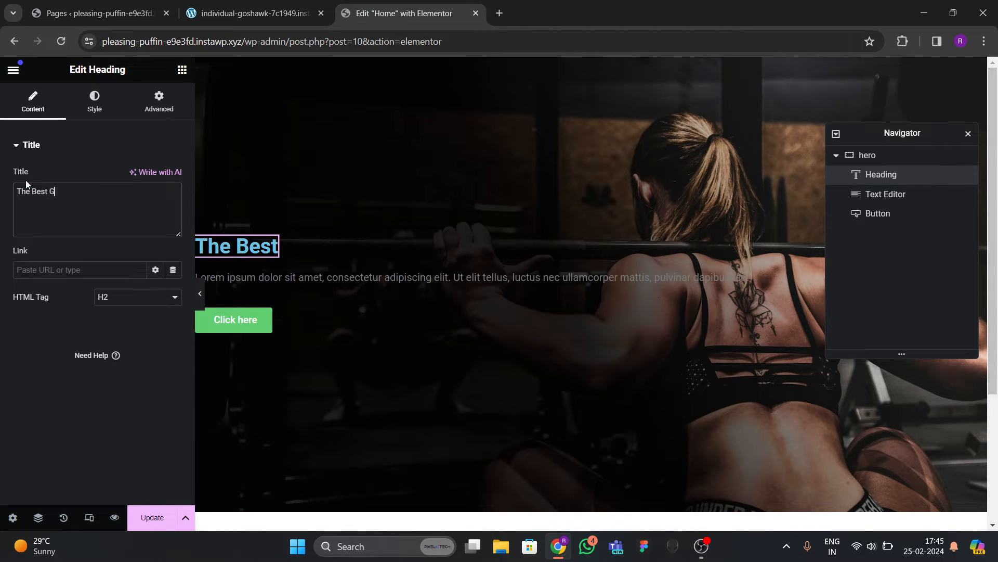
{"action": "type", "text": "ym in NYC"}
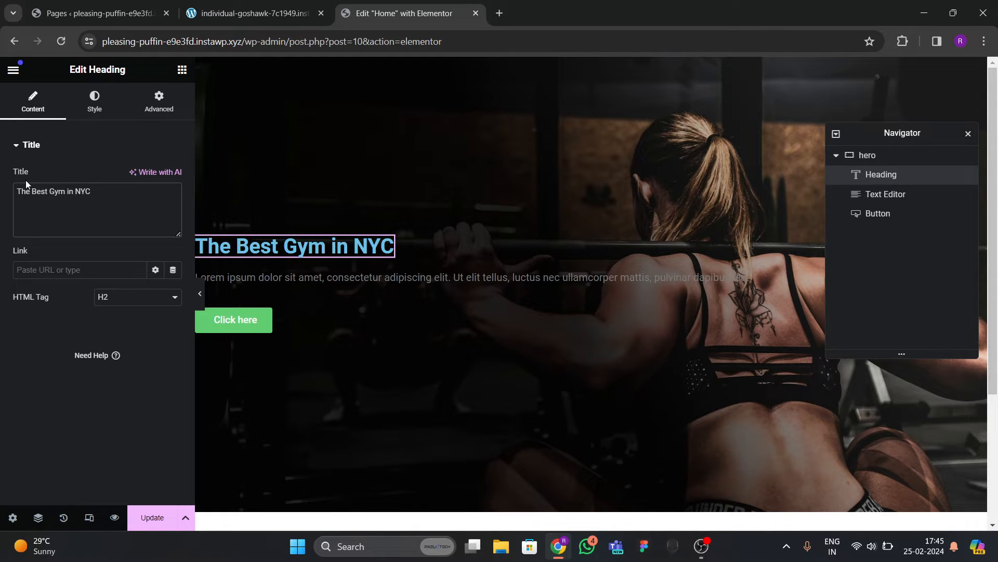
{"action": "type", "text": "<br>"}
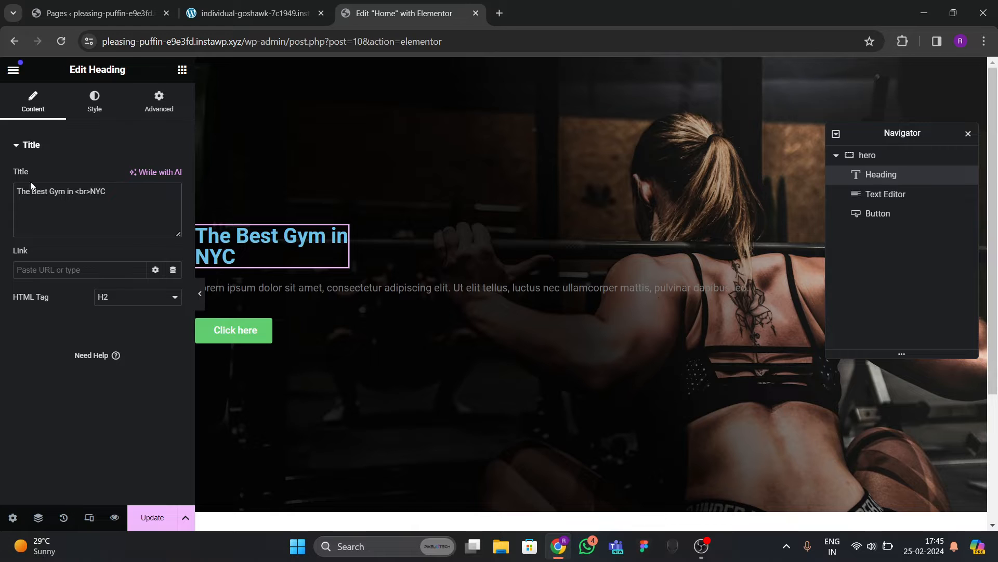
{"action": "left_click", "coordinate": [94, 102]}
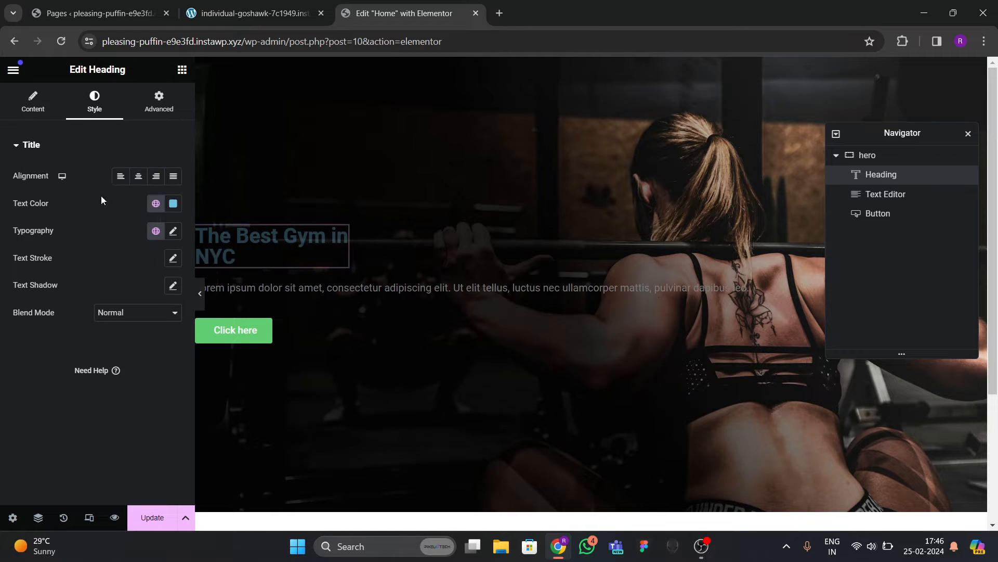
{"action": "left_click", "coordinate": [174, 203]}
{"action": "mouse_move", "coordinate": [148, 268]}
{"action": "left_mouse_down"}
{"action": "mouse_move", "coordinate": [149, 326]}
{"action": "mouse_move", "coordinate": [77, 245]}
{"action": "left_mouse_up"}
{"action": "left_click", "coordinate": [57, 342]}
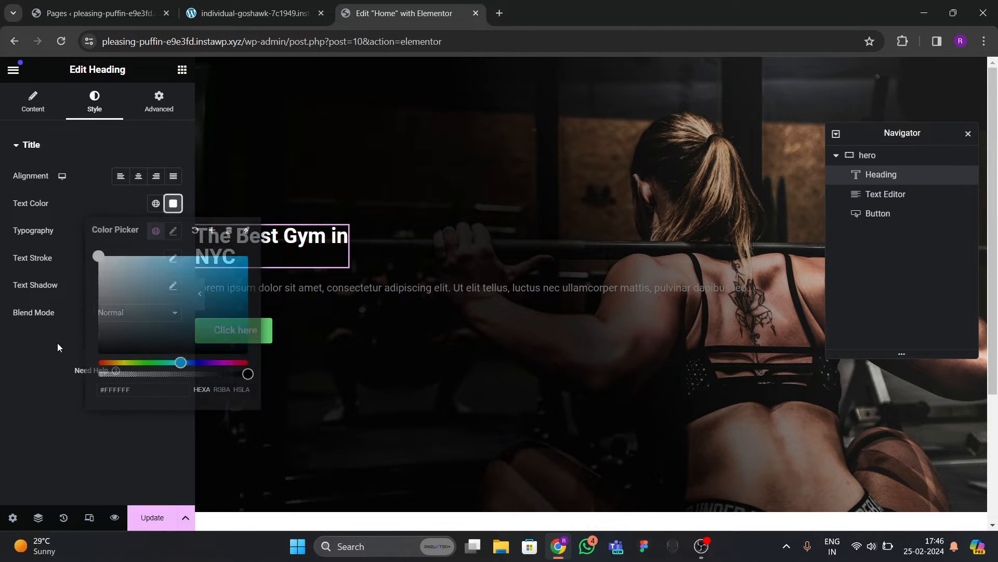
Set the heading typography to 75 px size with weight 700 (Bold).
{"action": "left_click", "coordinate": [173, 231]}
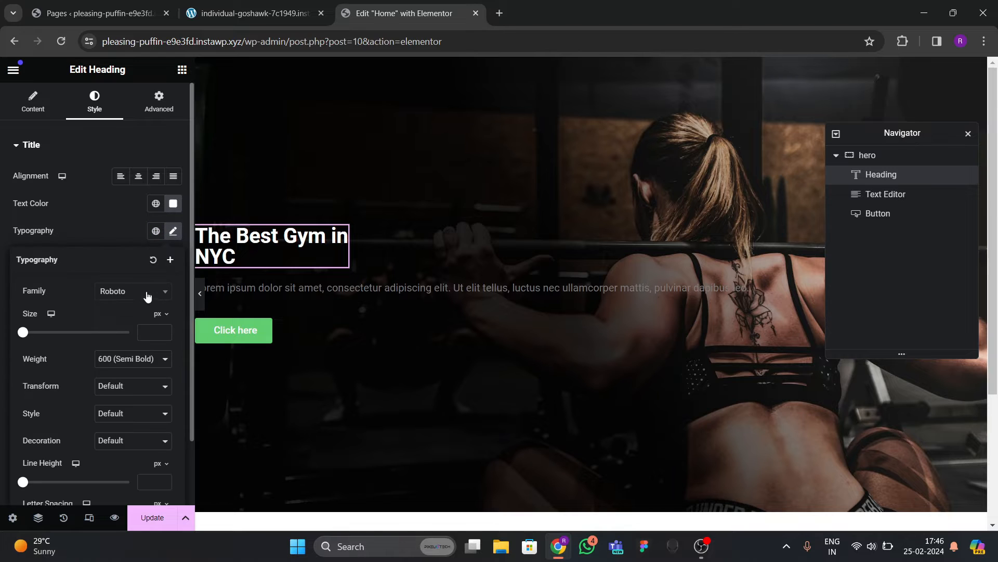
{"action": "left_click", "coordinate": [141, 291]}
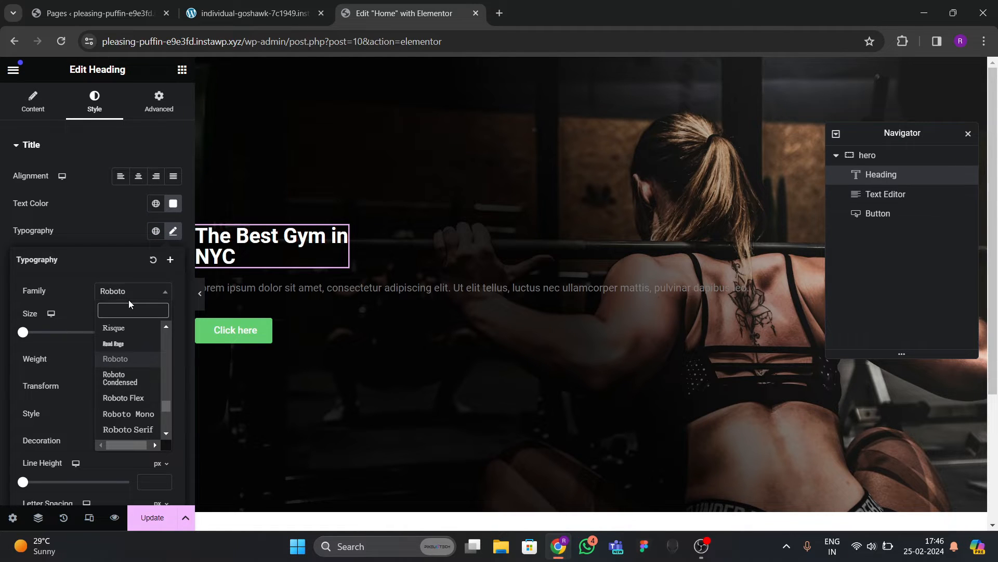
{"action": "left_click", "coordinate": [117, 247]}
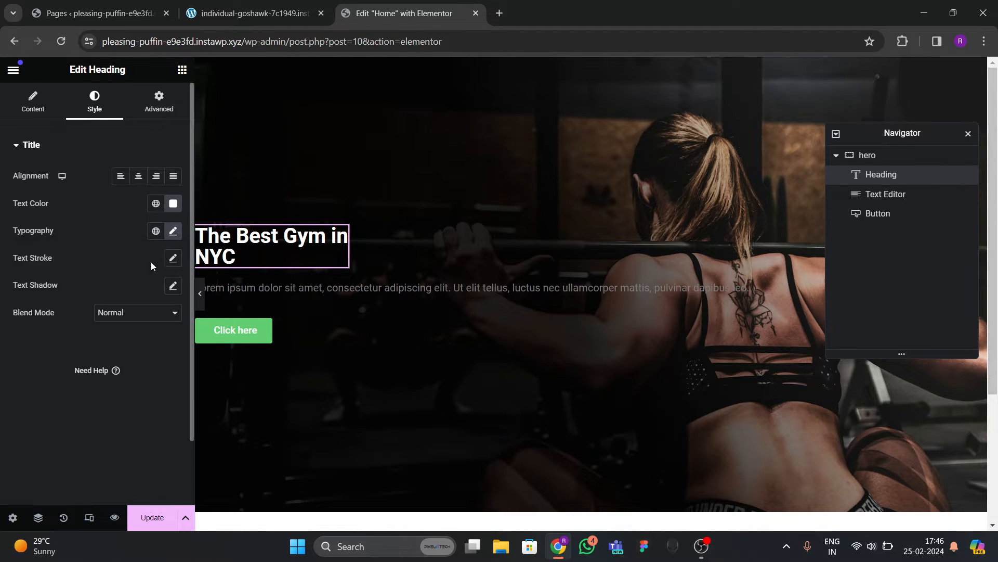
{"action": "left_click", "coordinate": [173, 233]}
{"action": "left_click", "coordinate": [165, 332]}
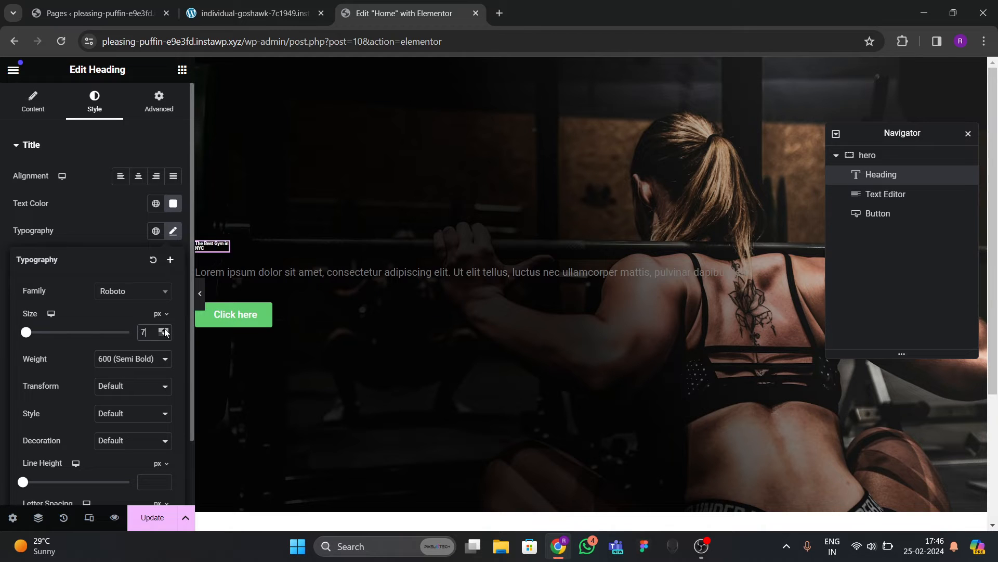
{"action": "left_click_drag", "start_coordinate": [164, 332], "coordinate": [166, 331]}
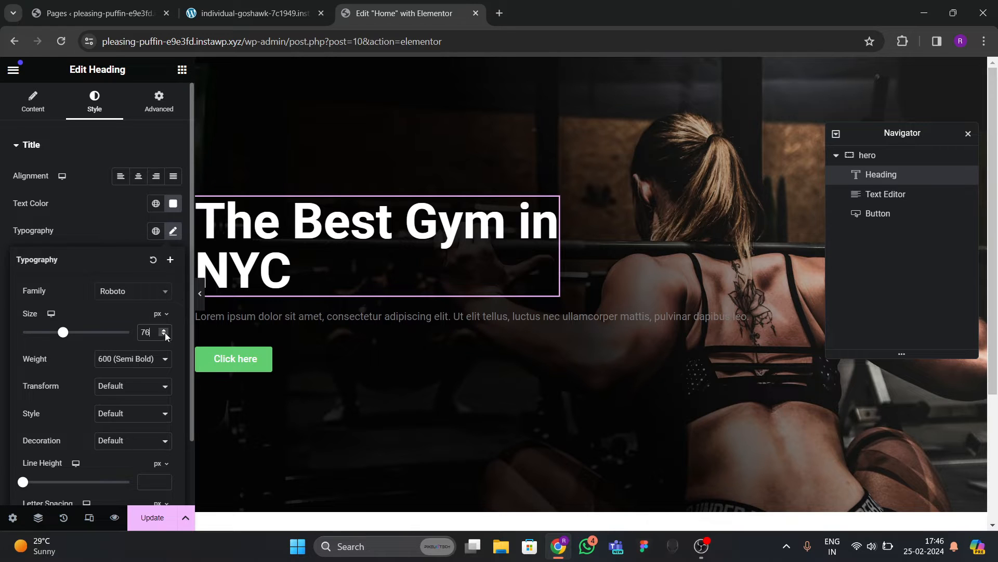
{"action": "left_click", "coordinate": [166, 335]}
{"action": "left_click", "coordinate": [136, 359]}
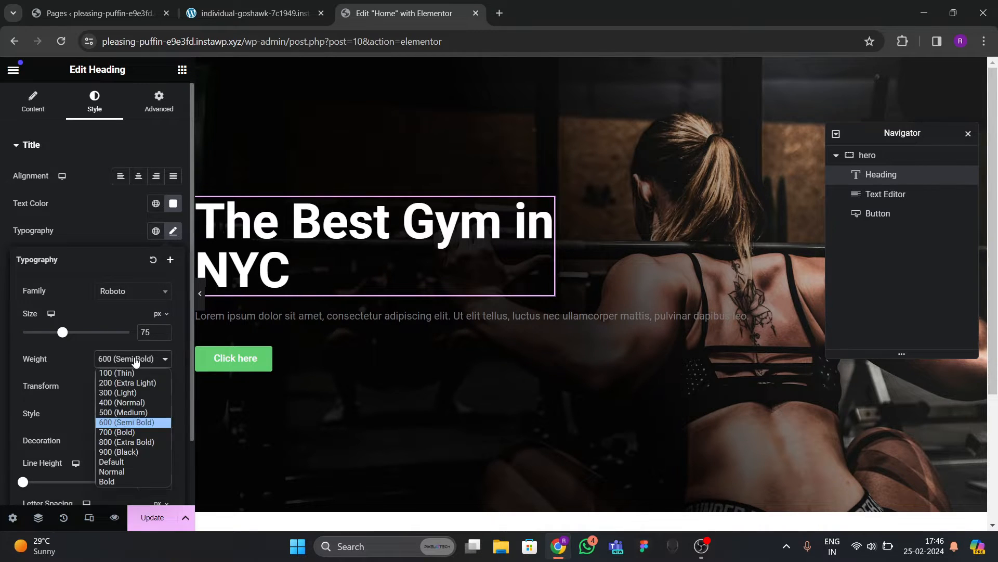
{"action": "left_click", "coordinate": [115, 432]}
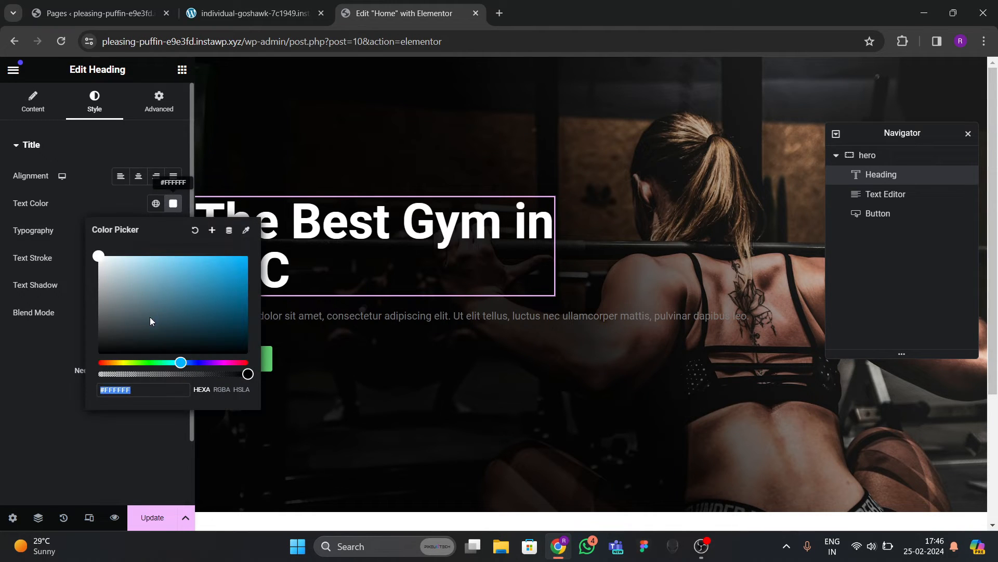
Colour the heading red (#FF0000) and save it as a global colour named 'red'.
{"action": "left_click_drag", "start_coordinate": [134, 365], "coordinate": [75, 361]}
{"action": "left_click", "coordinate": [229, 271]}
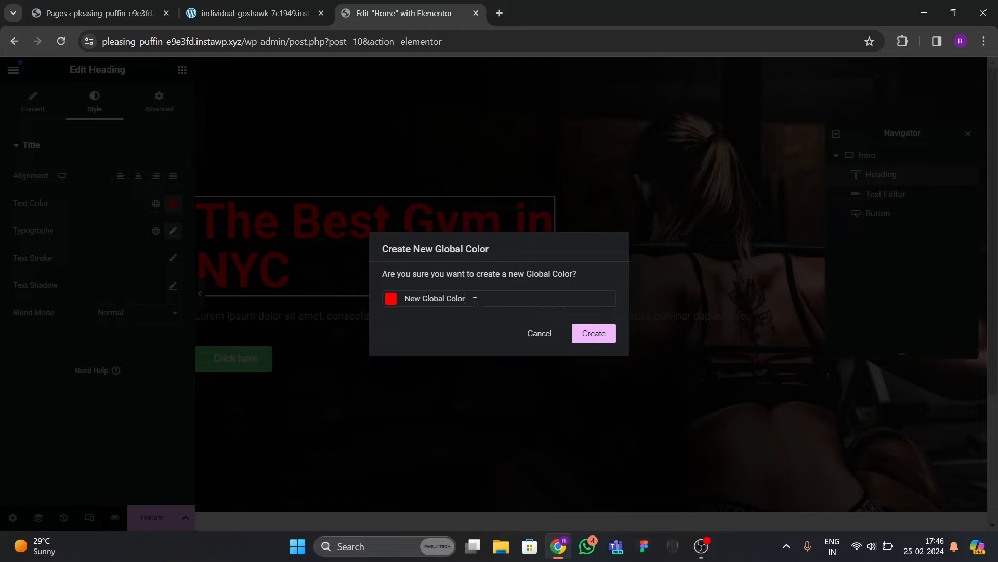
{"action": "left_click_drag", "start_coordinate": [469, 298], "coordinate": [390, 295]}
{"action": "type", "text": "red"}
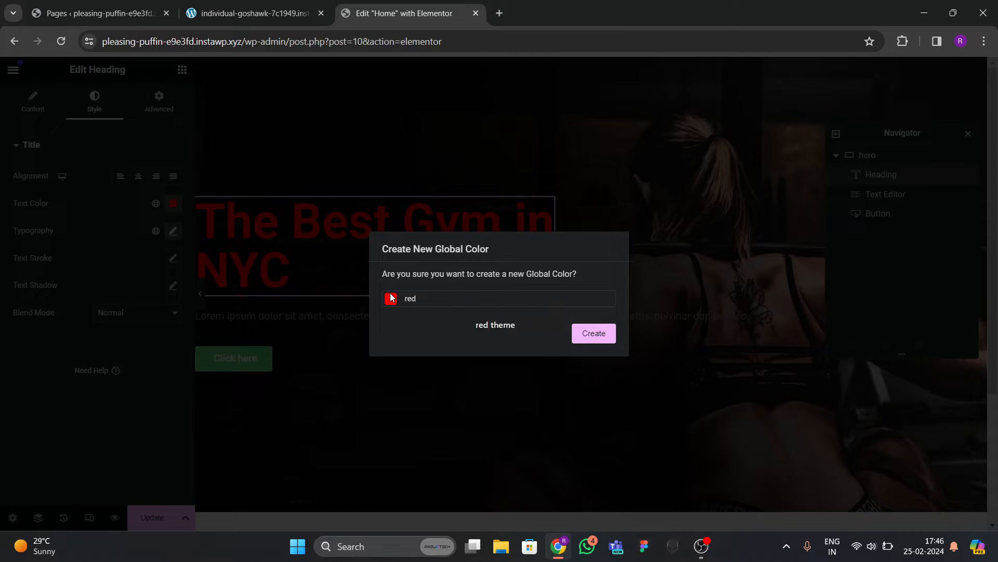
{"action": "left_click", "coordinate": [593, 332]}
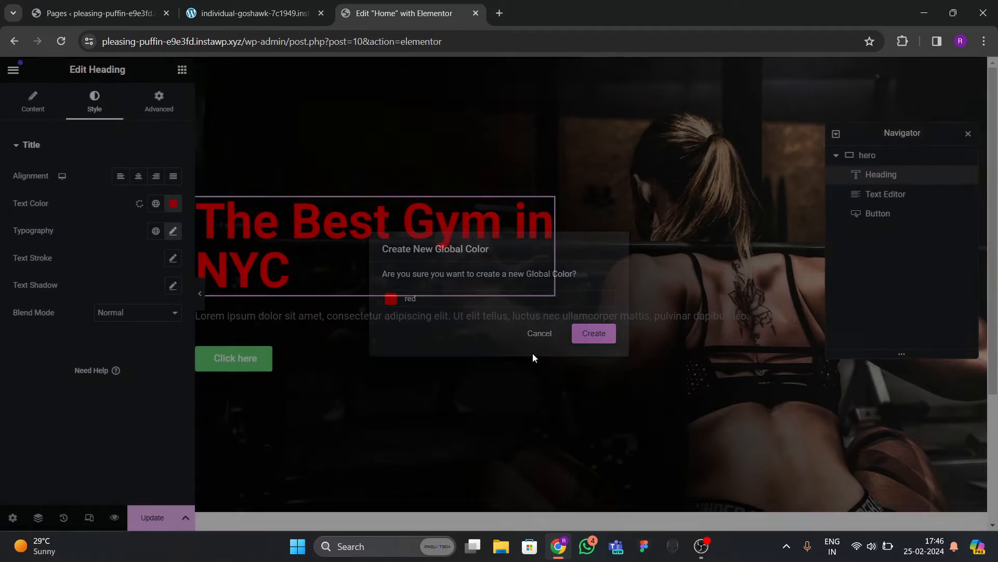
{"action": "left_click", "coordinate": [200, 293]}
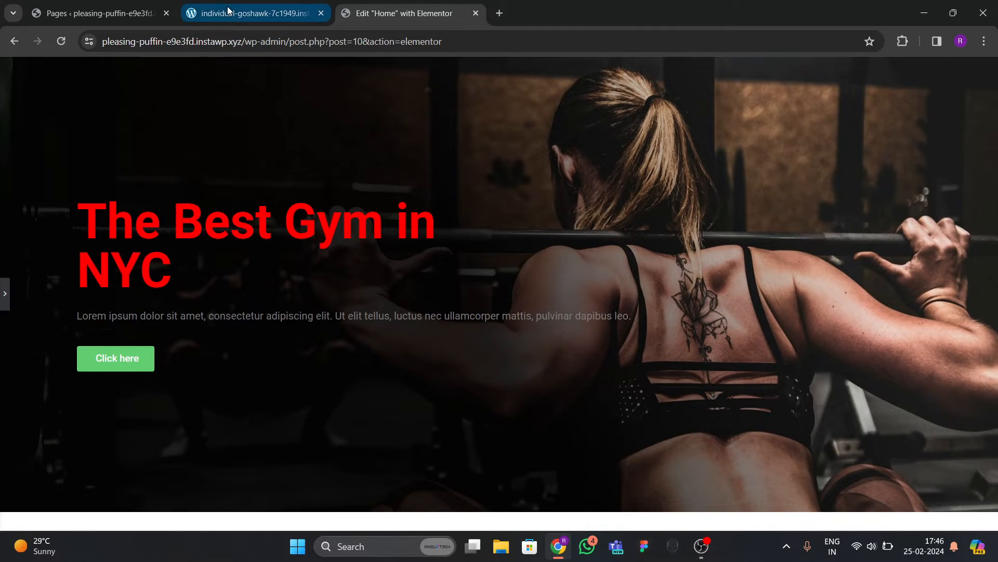
Set the heading font to Oswald at 70 px with a 75 px line height.
{"action": "left_click", "coordinate": [230, 12]}
{"action": "left_click", "coordinate": [395, 13]}
{"action": "left_click", "coordinate": [336, 269]}
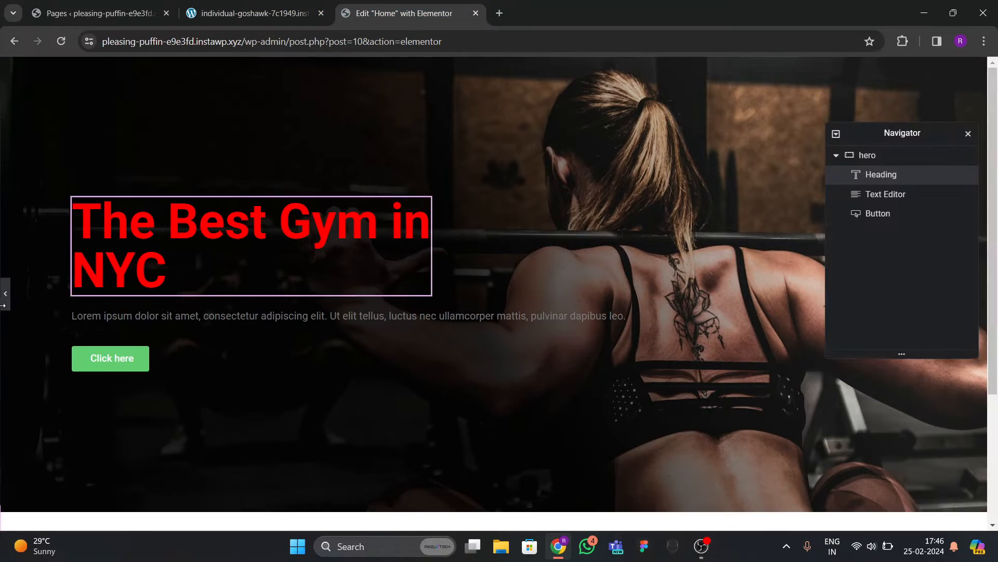
{"action": "left_click", "coordinate": [170, 234]}
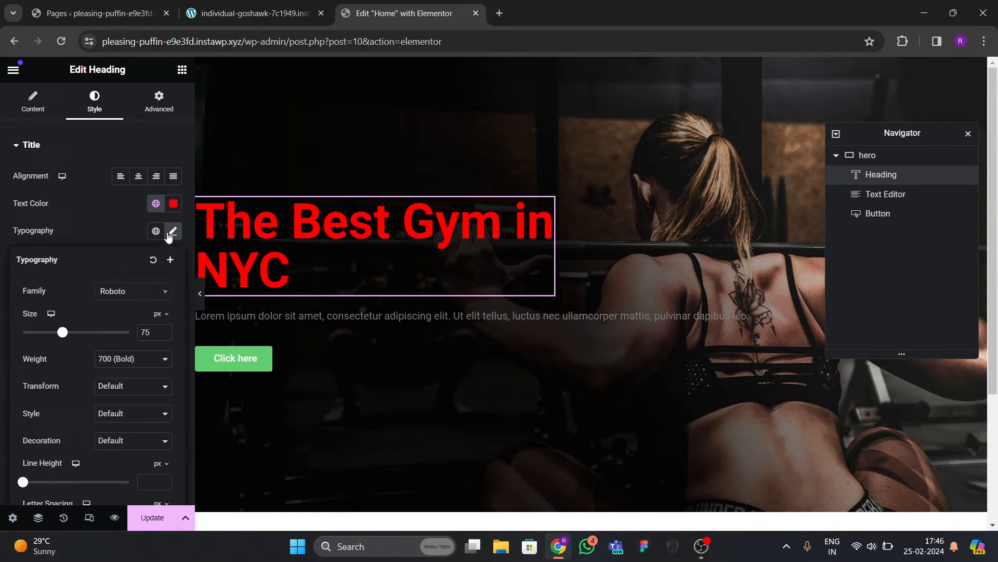
{"action": "left_click", "coordinate": [125, 294]}
{"action": "type", "text": "oswal"}
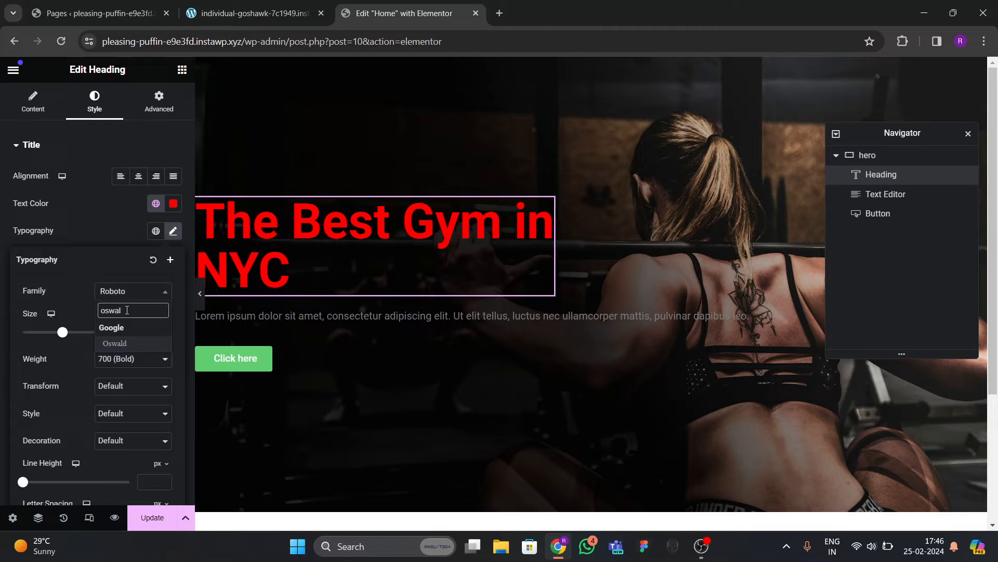
{"action": "key", "text": "Return"}
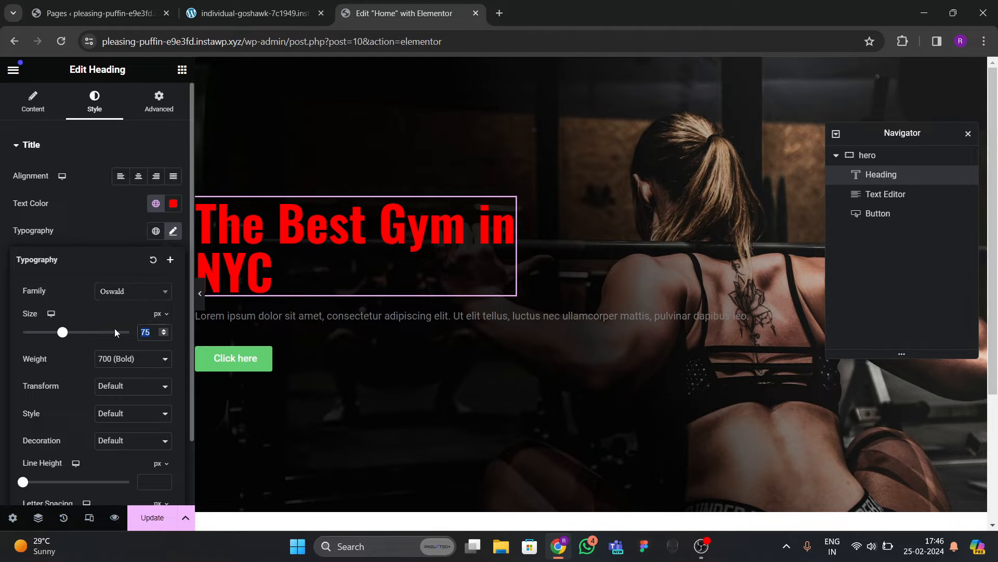
{"action": "type", "text": "70"}
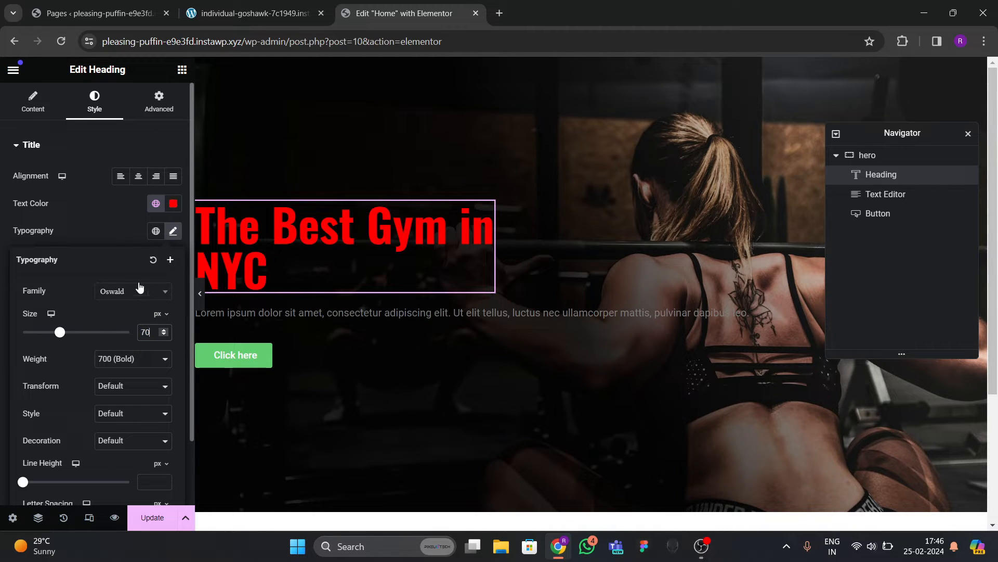
{"action": "scroll", "coordinate": [102, 462], "scroll_direction": "down", "scroll_amount": 1}
{"action": "left_click", "coordinate": [162, 405]}
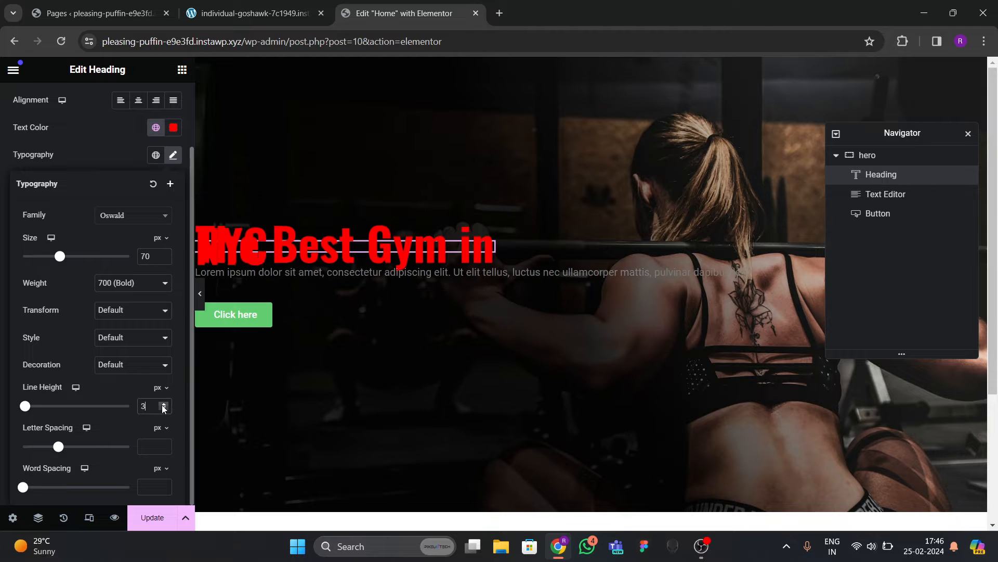
{"action": "left_click_drag", "start_coordinate": [162, 406], "coordinate": [163, 409]}
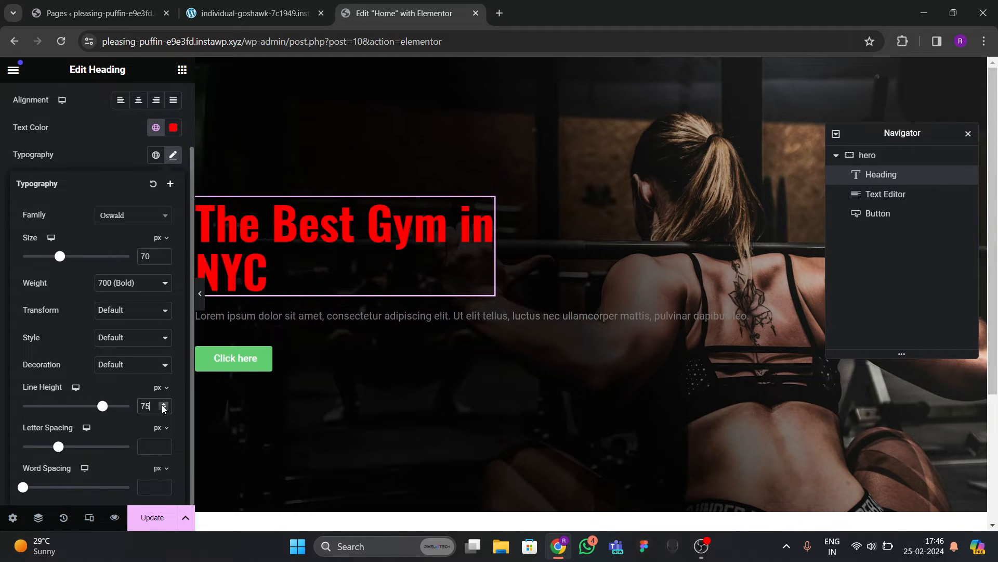
{"action": "left_click", "coordinate": [200, 293]}
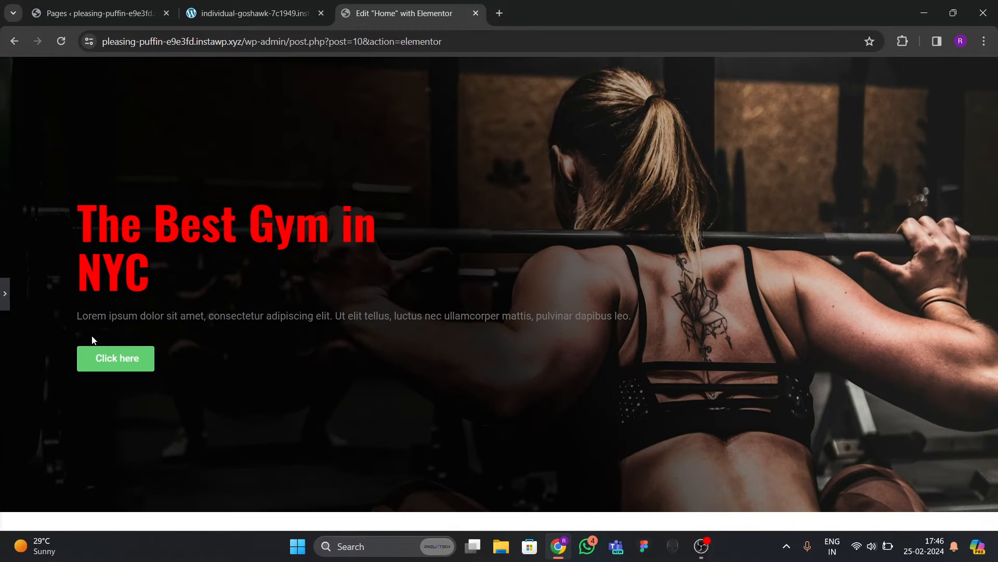
{"action": "left_click", "coordinate": [5, 293]}
Copy the paragraph text from the live site's hero and select the editor's paragraph.
{"action": "left_click", "coordinate": [281, 16]}
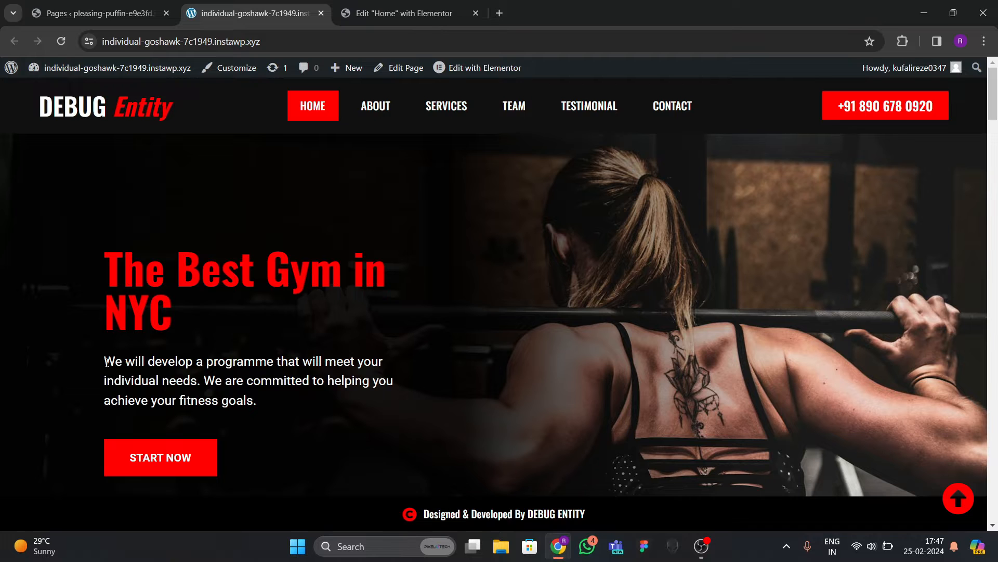
{"action": "left_click_drag", "start_coordinate": [106, 361], "coordinate": [253, 393]}
{"action": "left_click", "coordinate": [351, 21]}
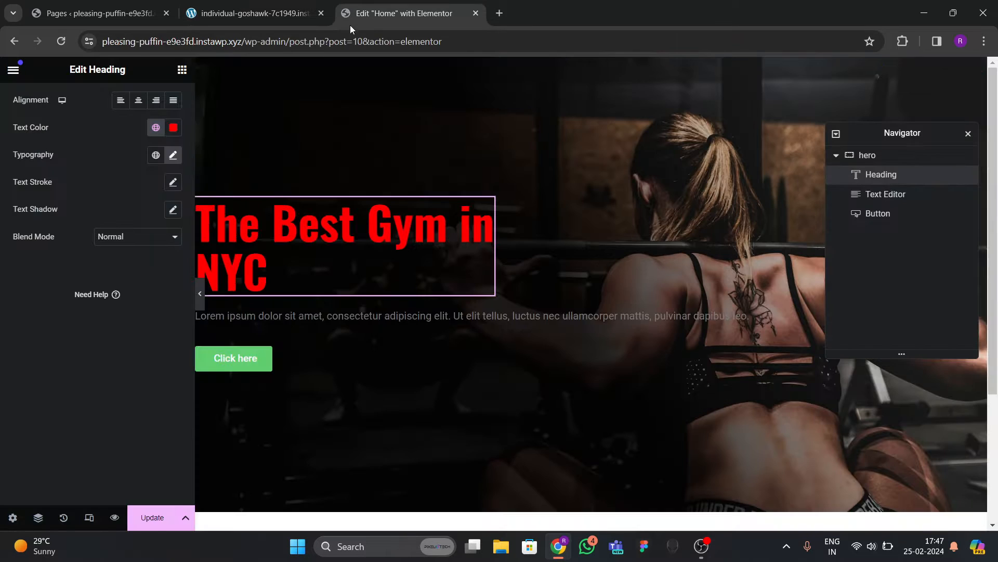
{"action": "left_click", "coordinate": [338, 318]}
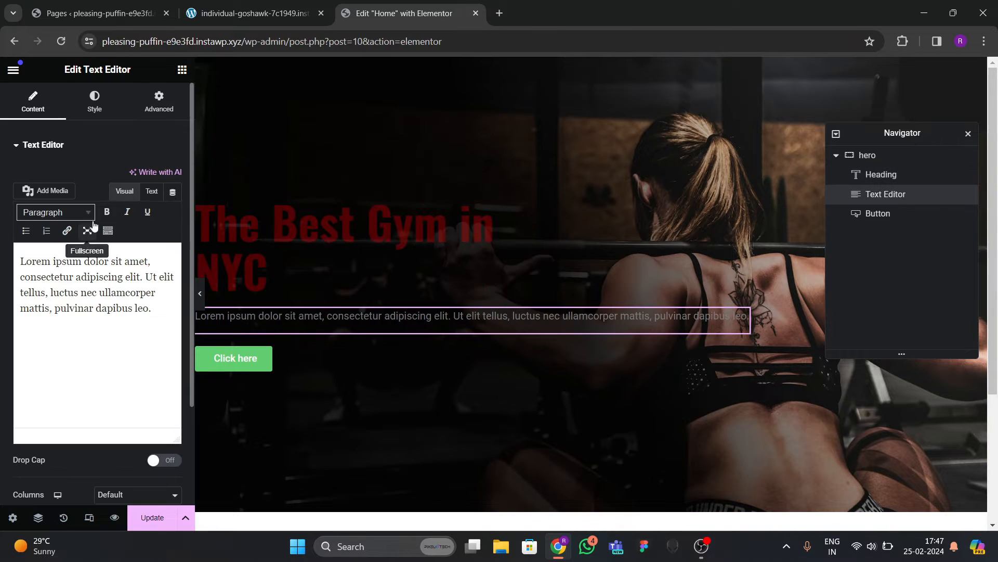
Replace the placeholder paragraph with the pasted 'We will develop a programme…' copy.
{"action": "left_click", "coordinate": [152, 191]}
{"action": "key", "text": "ctrl+a"}
{"action": "type", "text": "We will develop a programme that will meet your individual needs. We are committed to helping you achieve your fitness goals."}
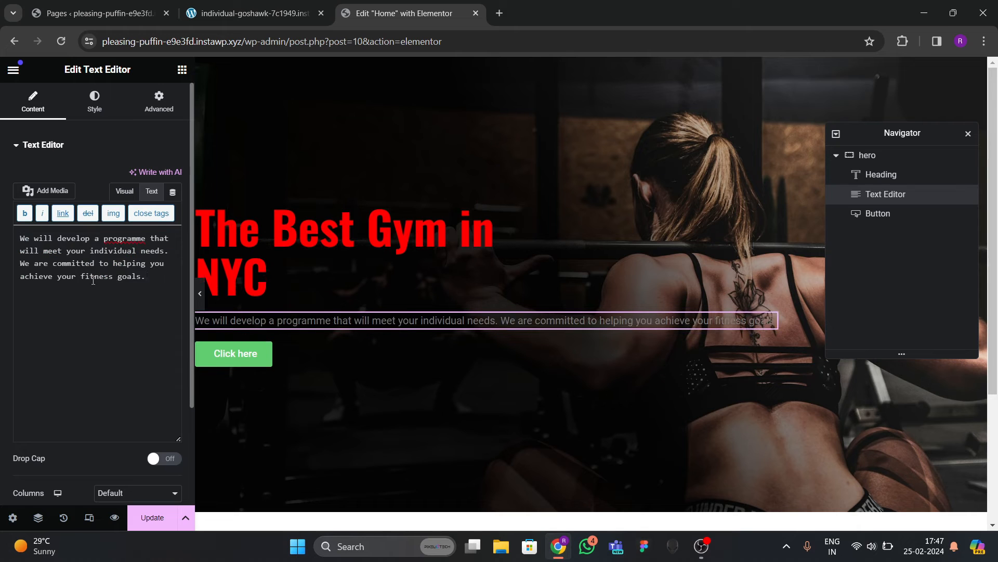
Style the paragraph text white in Roboto at 23 px.
{"action": "left_click", "coordinate": [94, 101]}
{"action": "left_click", "coordinate": [173, 203]}
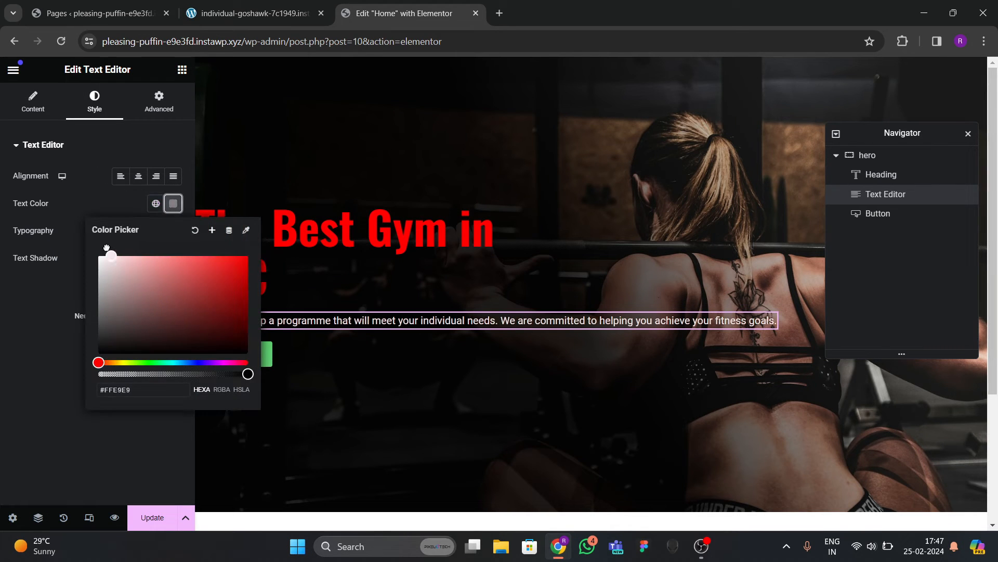
{"action": "left_click_drag", "start_coordinate": [107, 248], "coordinate": [100, 256]}
{"action": "left_click", "coordinate": [129, 297]}
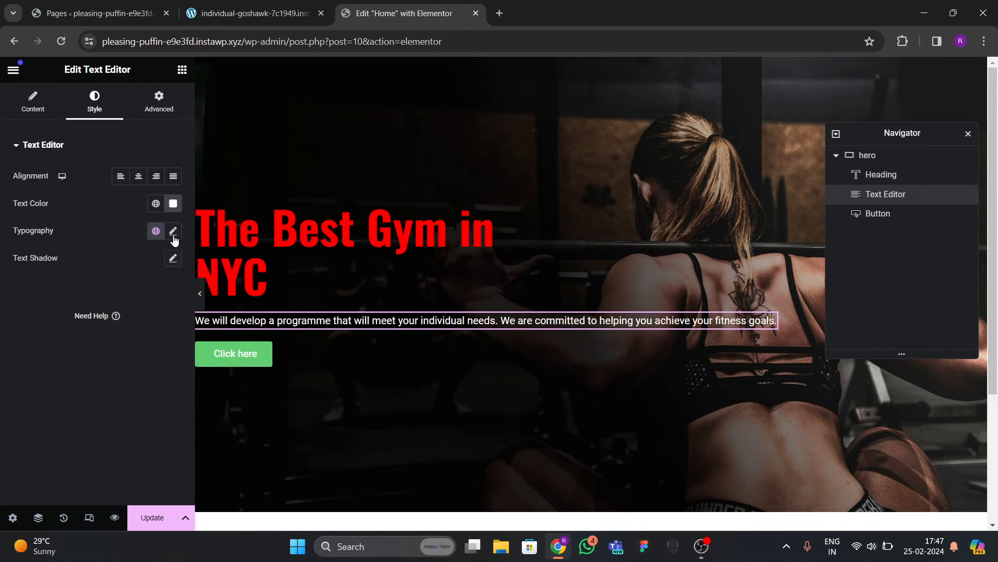
{"action": "left_click", "coordinate": [173, 231]}
{"action": "left_click", "coordinate": [132, 295]}
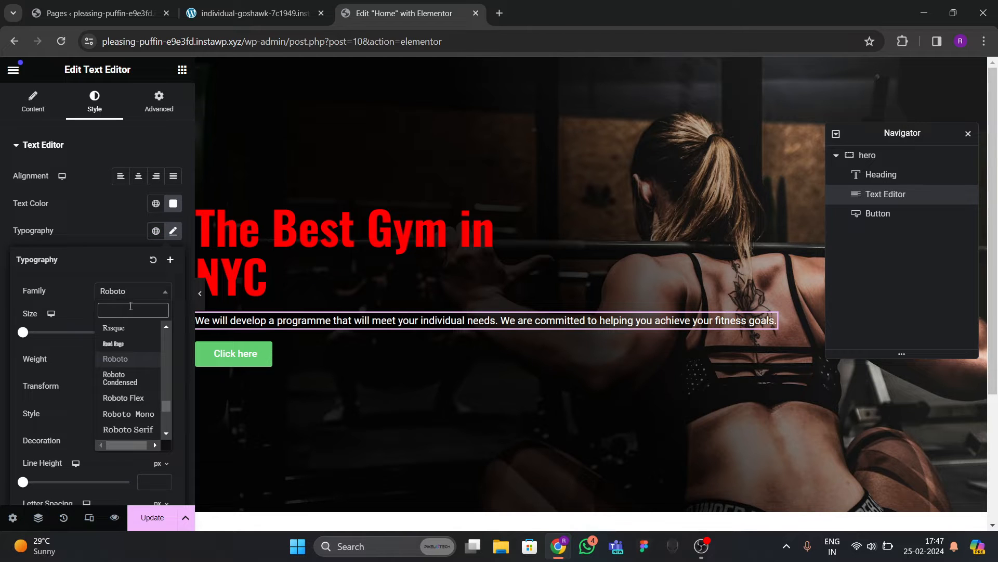
{"action": "left_click", "coordinate": [111, 281]}
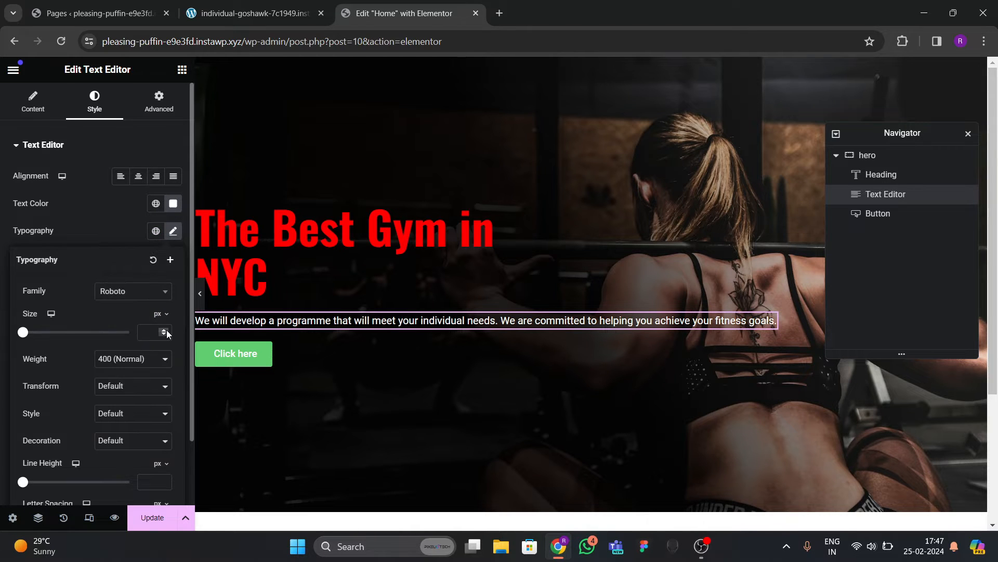
{"action": "left_click", "coordinate": [166, 330]}
{"action": "left_click", "coordinate": [167, 330]}
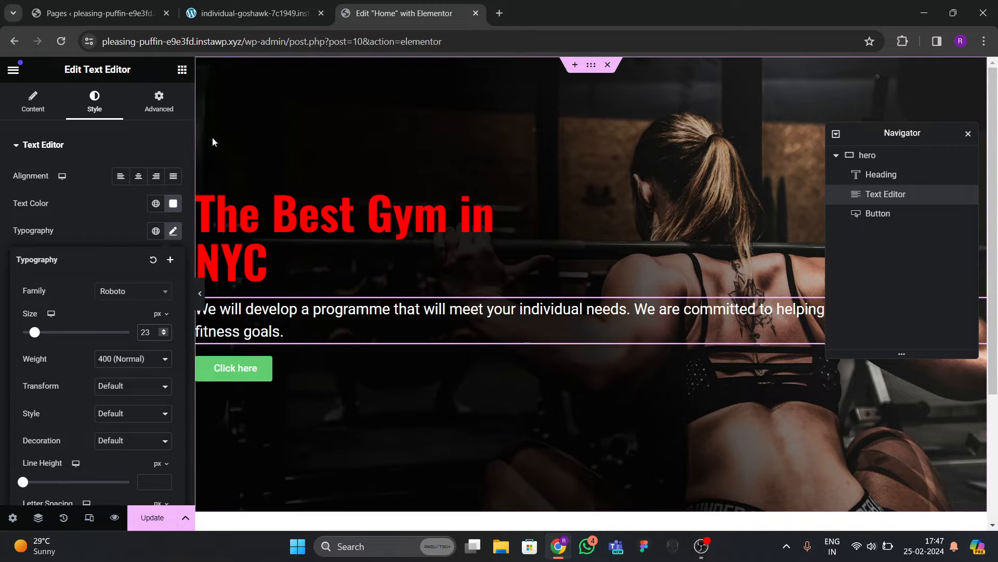
Compare the paragraph with the live gym site, then reopen its content settings.
{"action": "left_click", "coordinate": [281, 15]}
{"action": "left_click", "coordinate": [464, 386]}
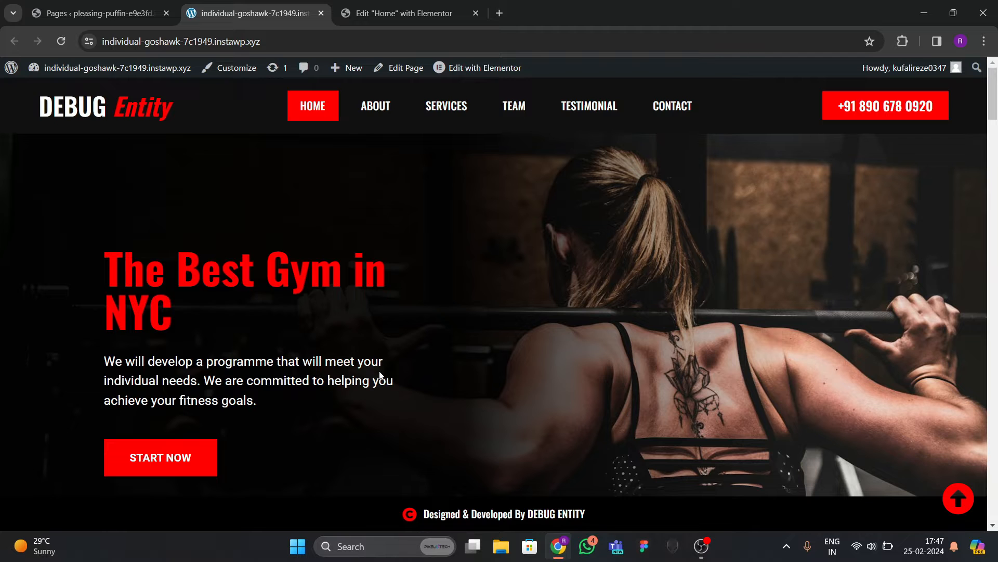
{"action": "left_click", "coordinate": [385, 15]}
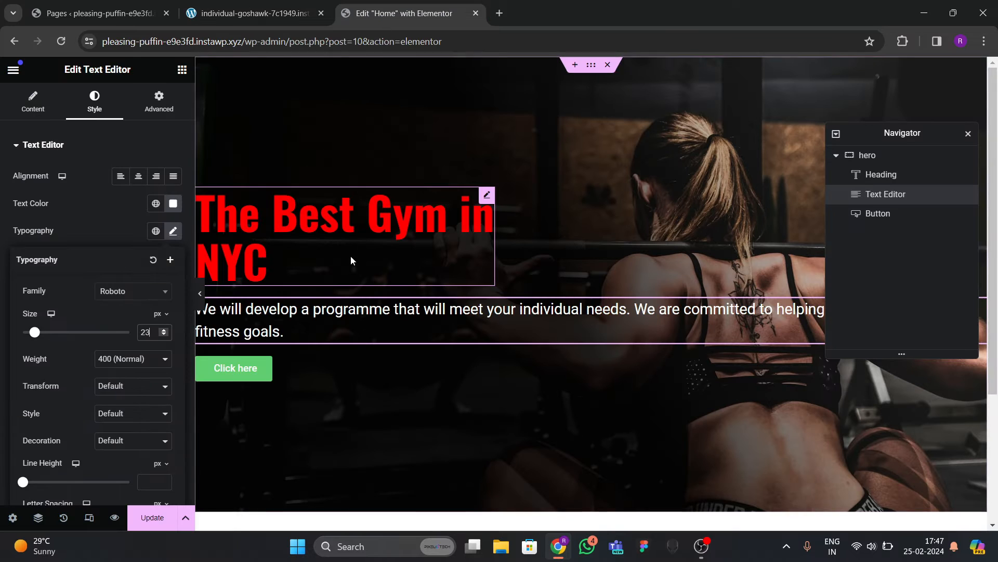
{"action": "left_click", "coordinate": [64, 112]}
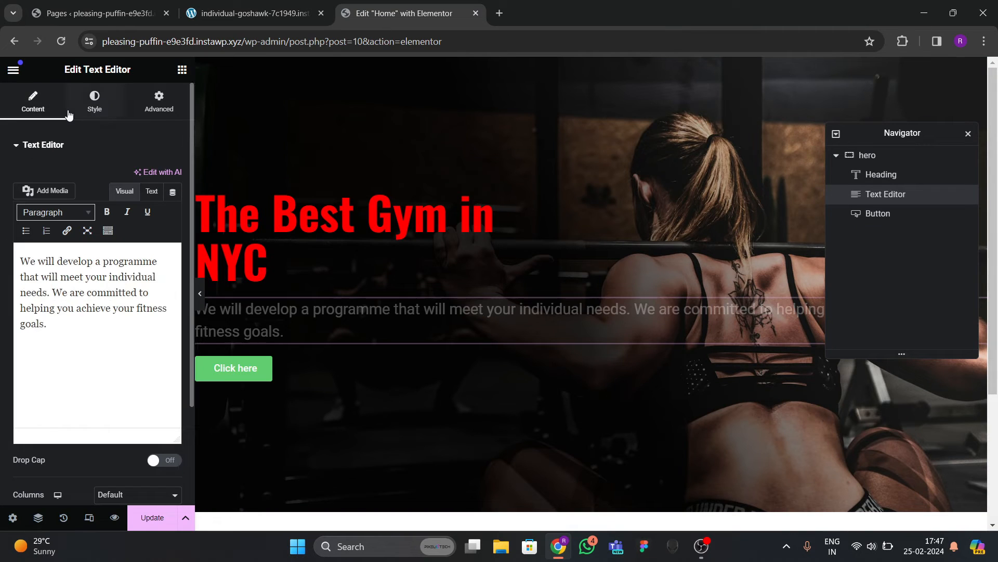
Insert <br> line breaks after 'meet your' and 'helping you', comparing with the live hero.
{"action": "left_click", "coordinate": [152, 192]}
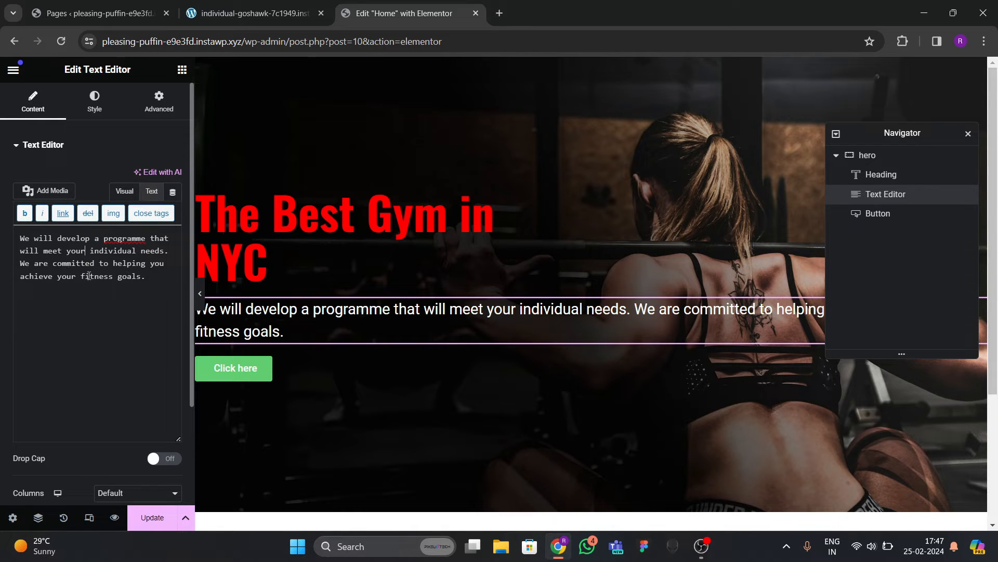
{"action": "type", "text": "<br>"}
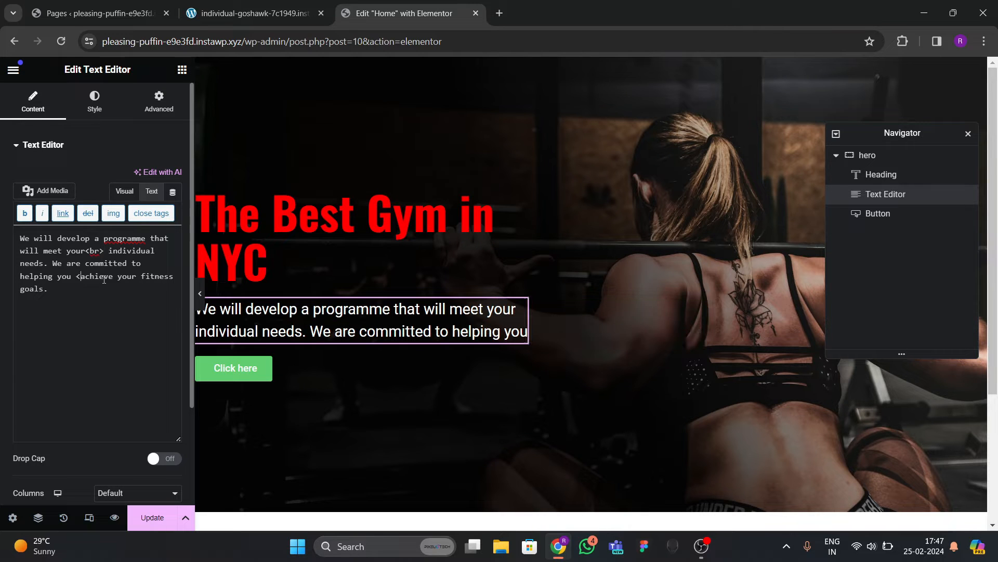
{"action": "type", "text": "<br>"}
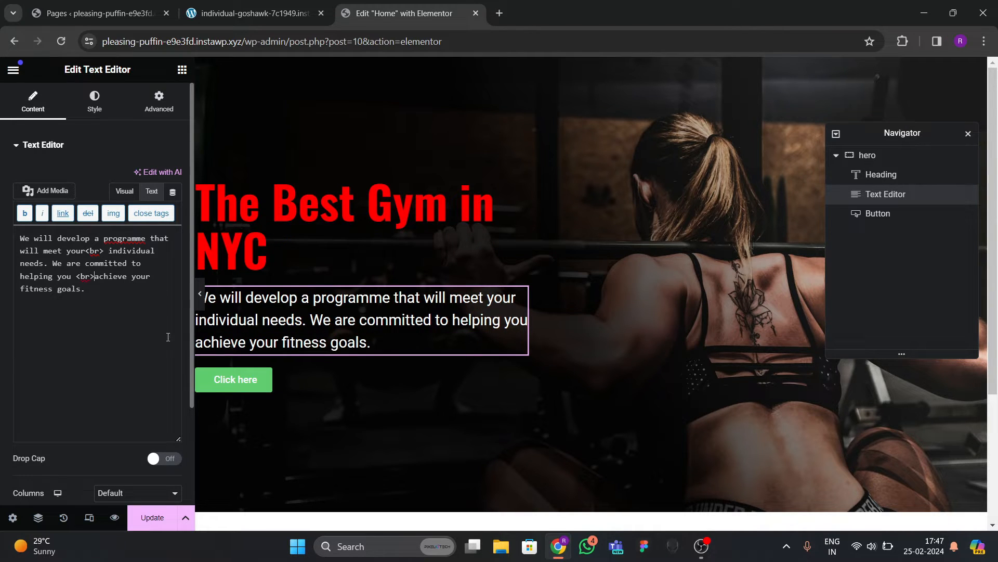
{"action": "left_click", "coordinate": [200, 294]}
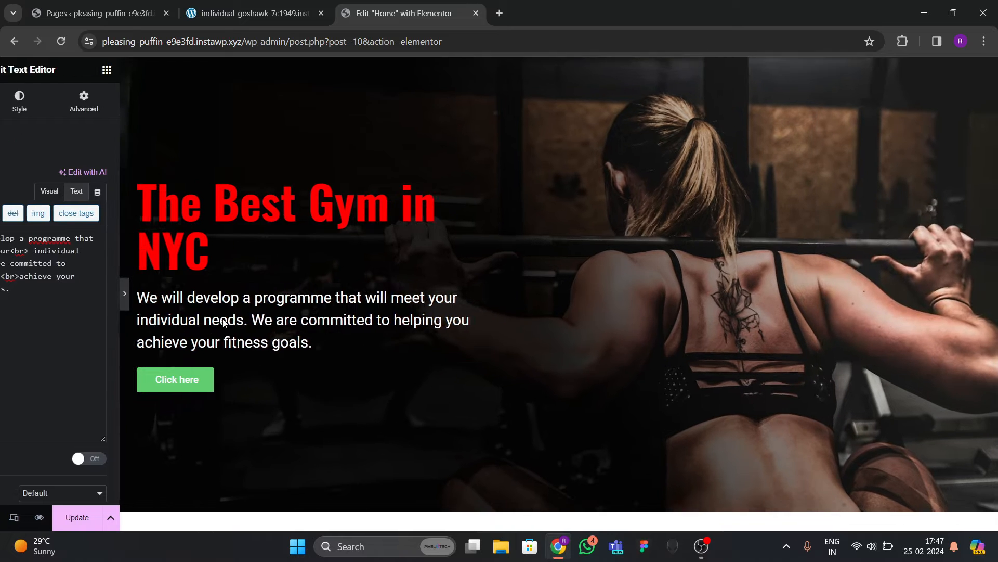
{"action": "left_click", "coordinate": [3, 295]}
{"action": "left_click", "coordinate": [255, 13]}
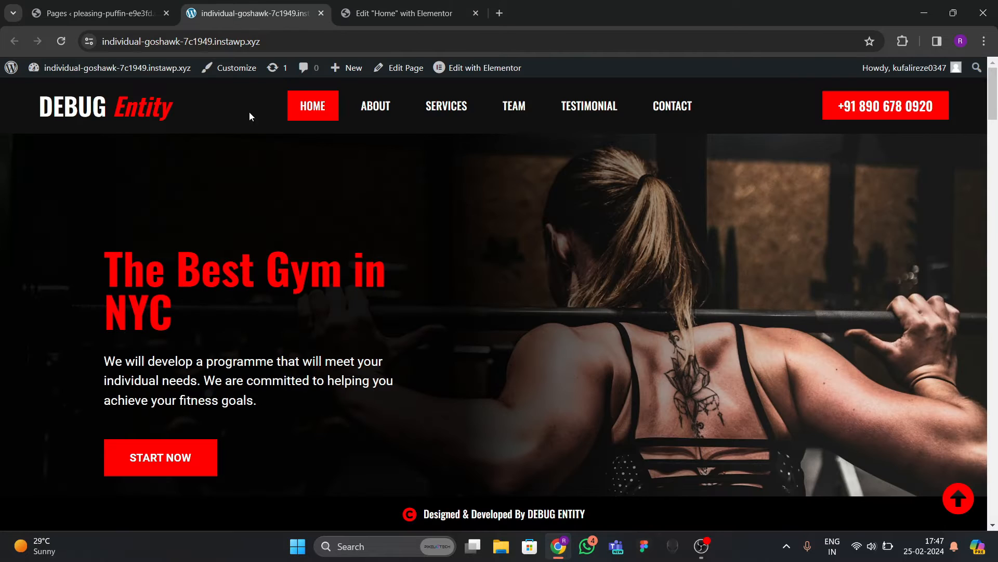
{"action": "key", "text": "ctrl+Tab"}
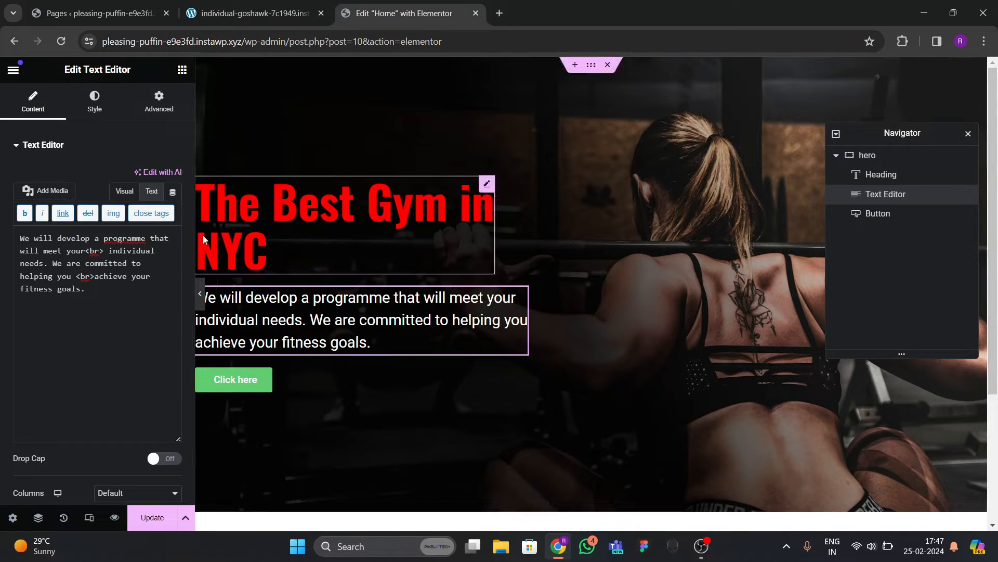
Reduce the paragraph text size to 20 px and check it against the live site.
{"action": "left_click", "coordinate": [111, 115]}
{"action": "left_click", "coordinate": [173, 230]}
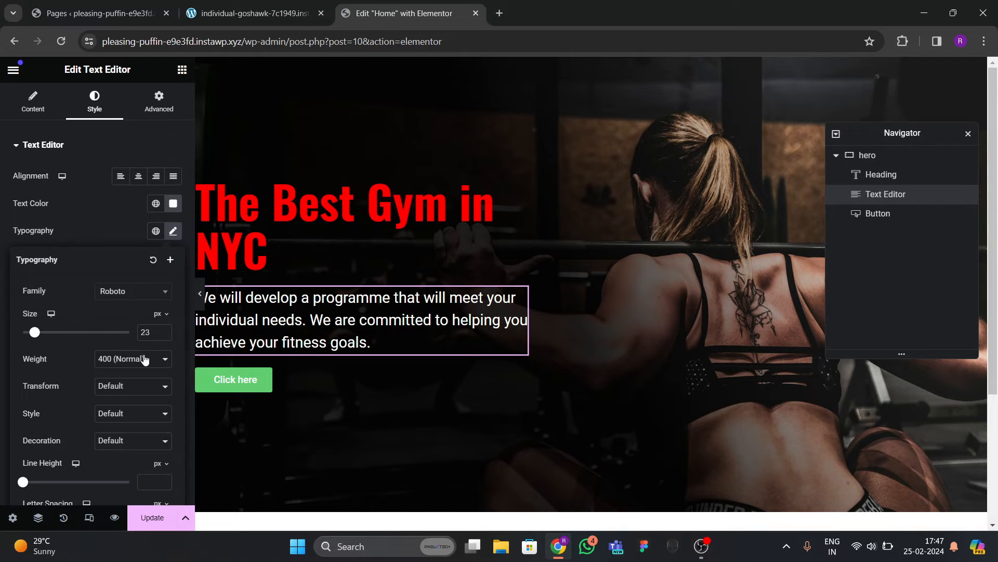
{"action": "left_click", "coordinate": [164, 334]}
{"action": "left_click", "coordinate": [163, 334]}
{"action": "left_click", "coordinate": [164, 334]}
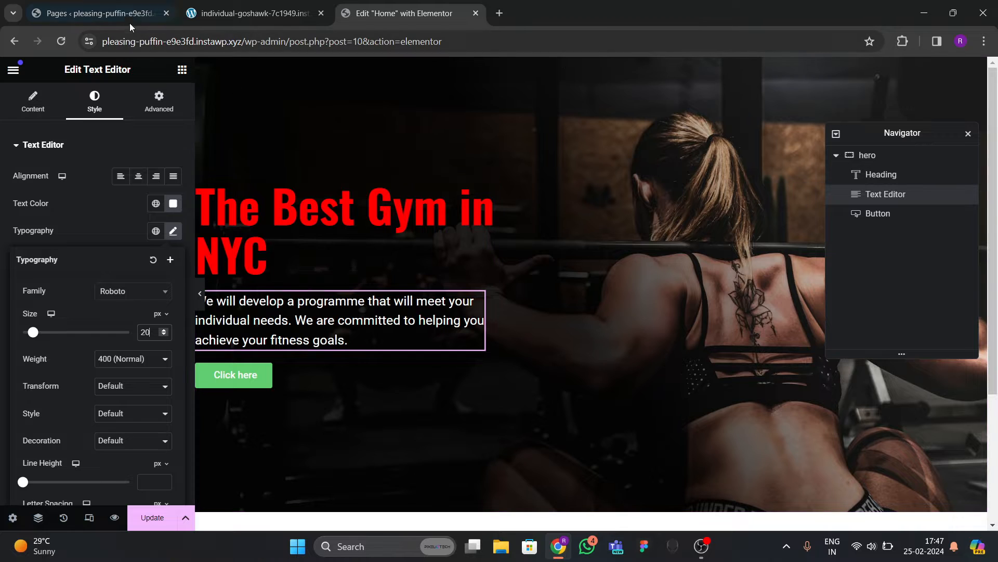
{"action": "left_click", "coordinate": [215, 14]}
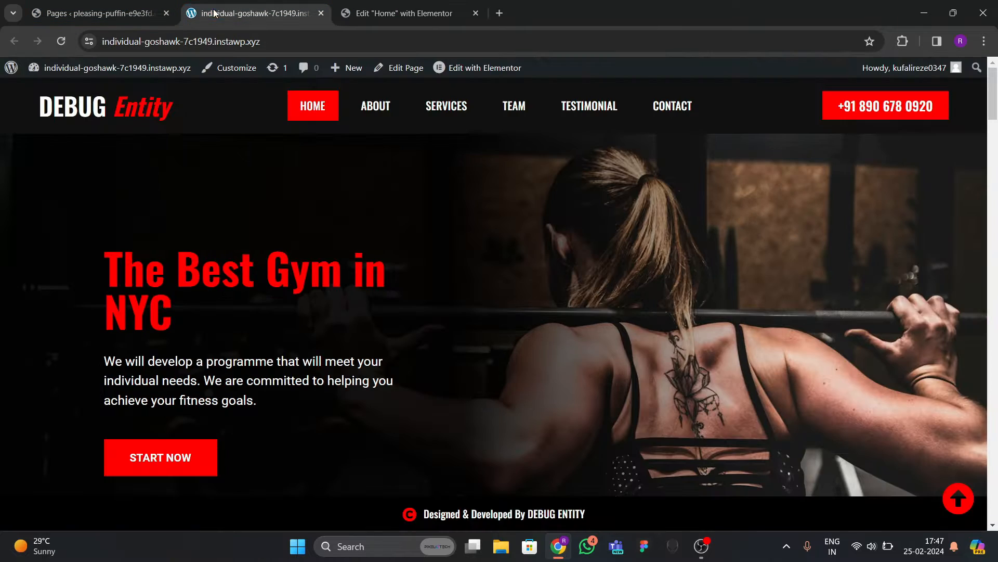
{"action": "left_click", "coordinate": [378, 16]}
{"action": "left_click", "coordinate": [262, 373]}
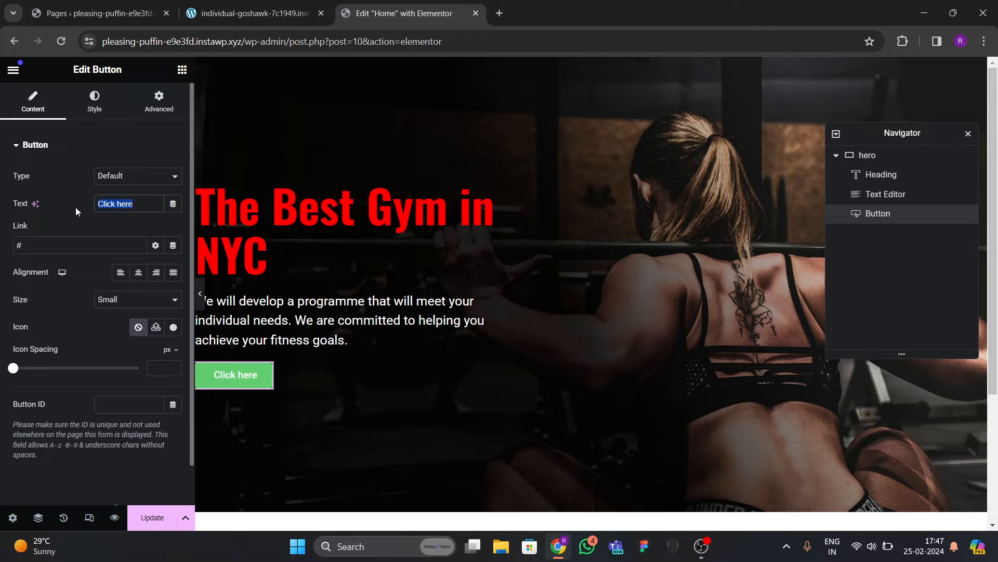
Label the button START NOW and set its size to Medium.
{"action": "type", "text": "START NOW"}
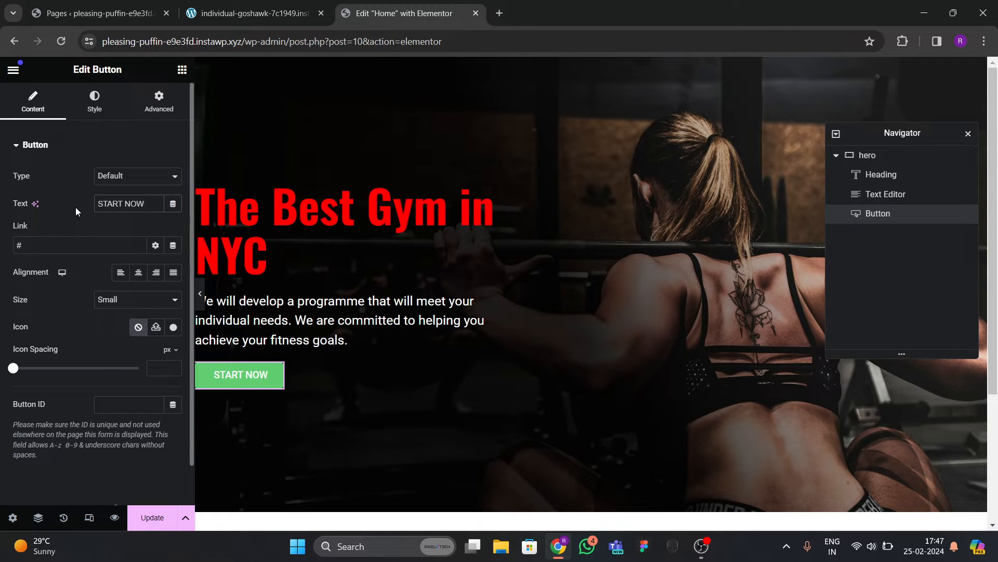
{"action": "left_click", "coordinate": [112, 301]}
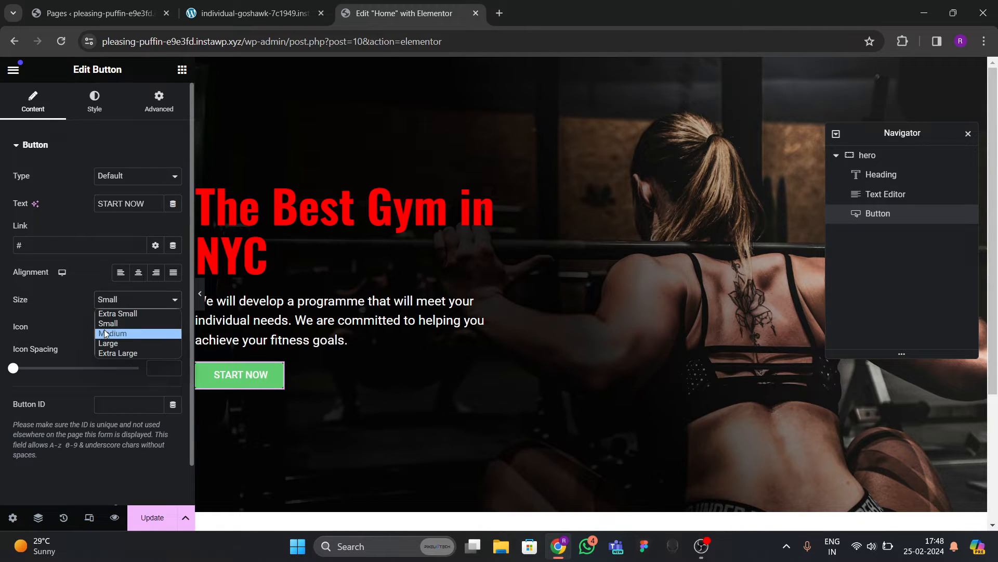
{"action": "left_click", "coordinate": [107, 334]}
{"action": "left_click", "coordinate": [101, 307]}
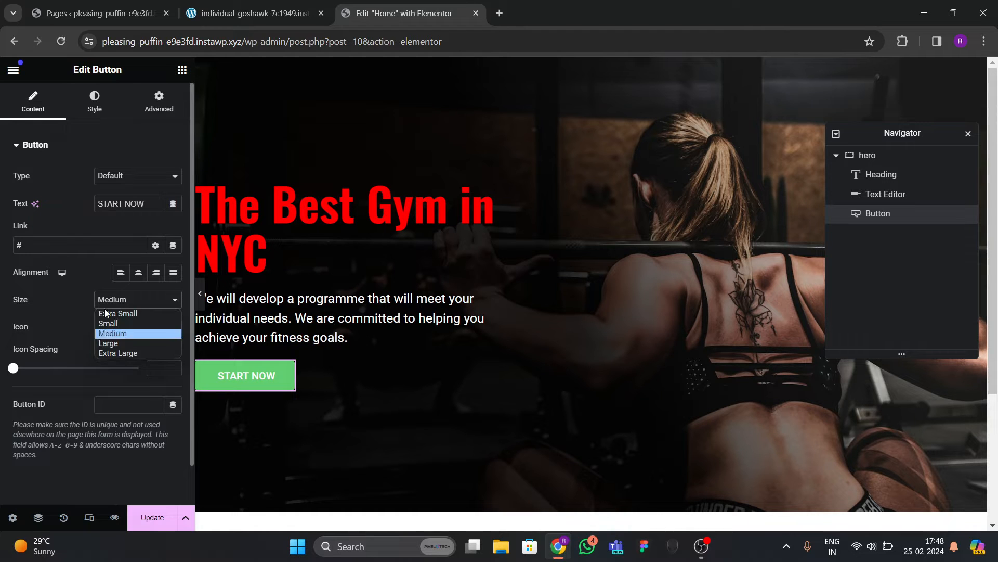
{"action": "left_click", "coordinate": [106, 336]}
{"action": "left_click", "coordinate": [116, 304]}
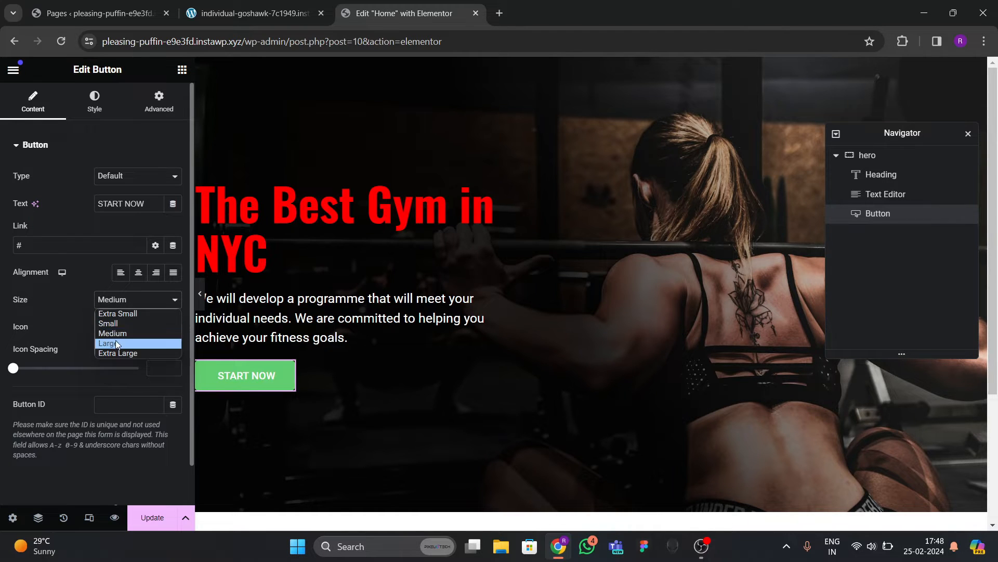
{"action": "left_click", "coordinate": [115, 341]}
{"action": "left_click", "coordinate": [138, 299]}
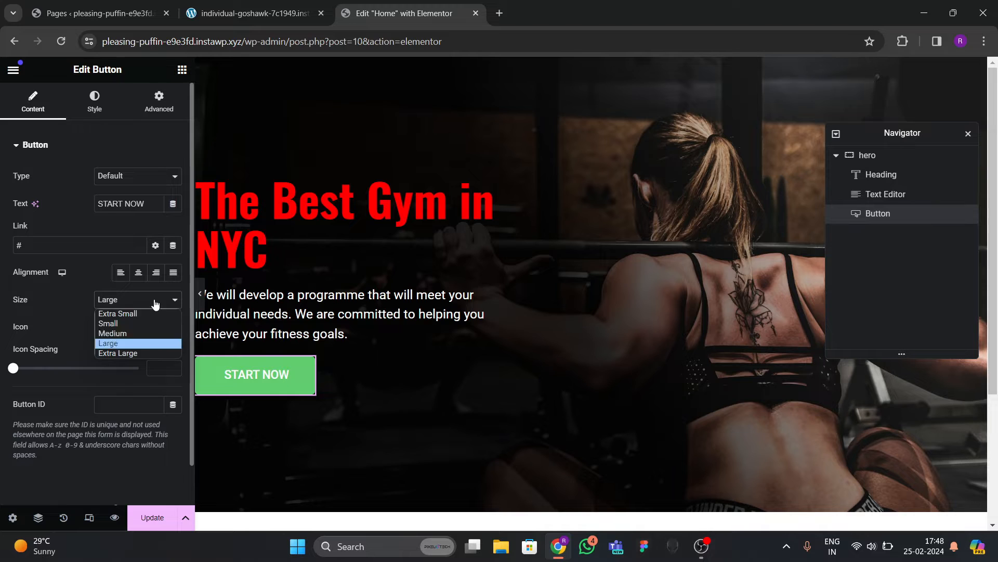
{"action": "left_click", "coordinate": [124, 331]}
Give the button a red background colour.
{"action": "left_click", "coordinate": [94, 102]}
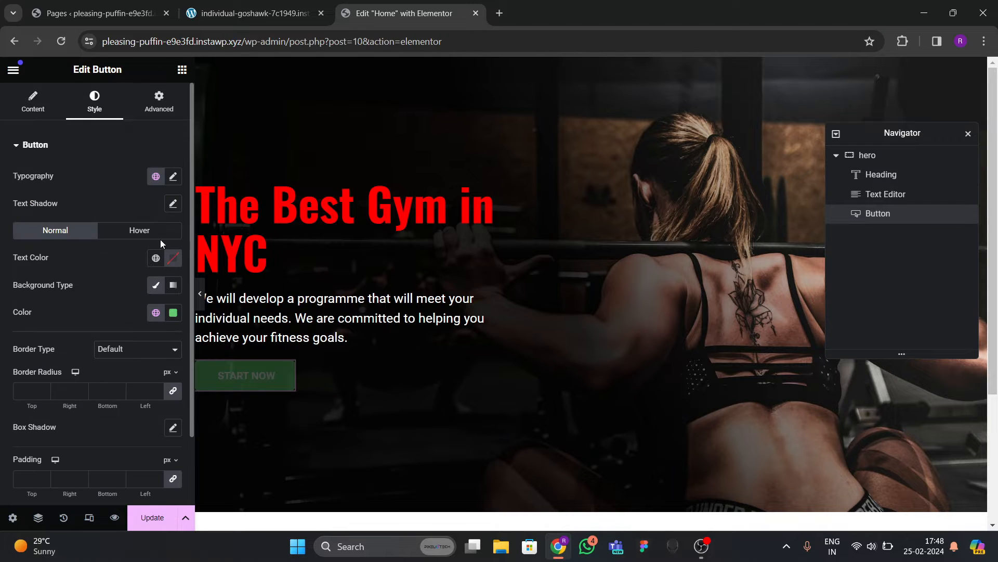
{"action": "left_click", "coordinate": [156, 314]}
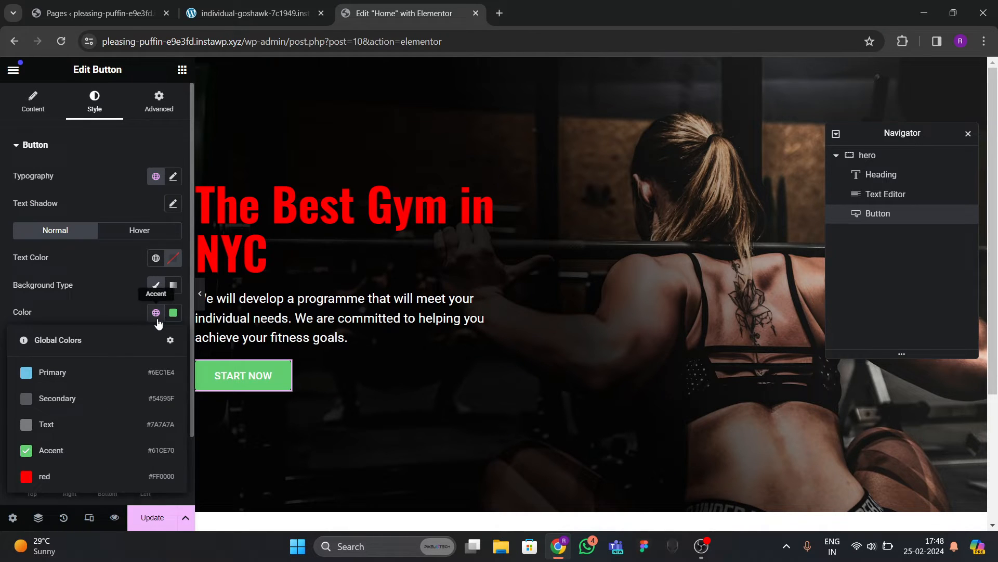
{"action": "left_click", "coordinate": [62, 474]}
{"action": "left_click", "coordinate": [164, 262]}
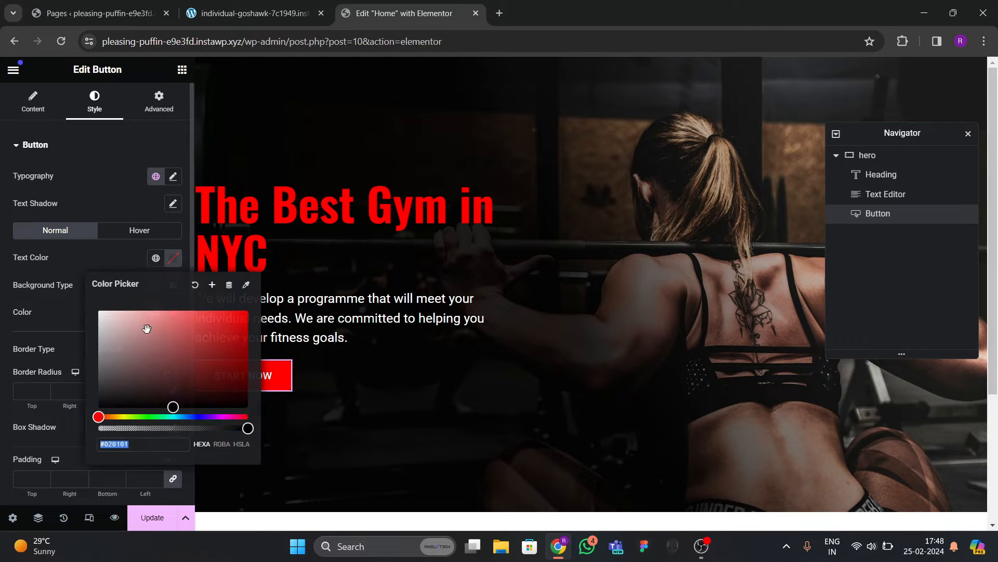
Make the button's hover state a white #FFFFFF background with black text.
{"action": "left_click", "coordinate": [125, 232]}
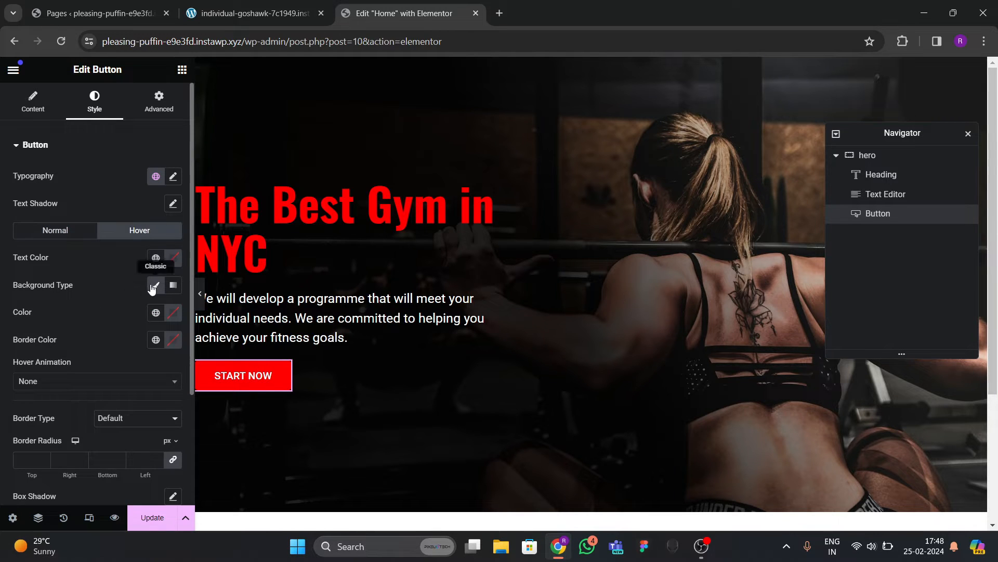
{"action": "left_click", "coordinate": [156, 312]}
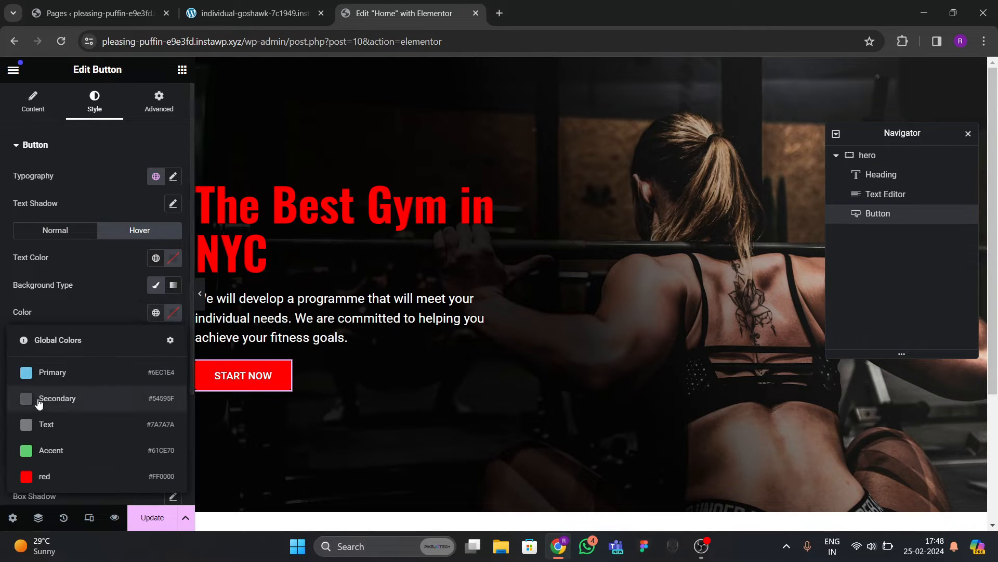
{"action": "left_click", "coordinate": [88, 321]}
{"action": "left_click", "coordinate": [173, 312]}
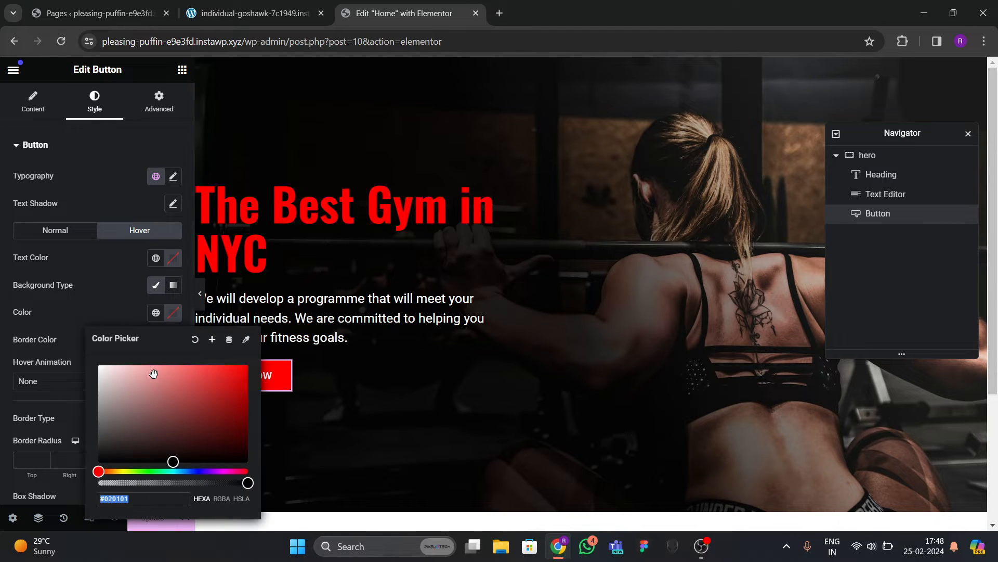
{"action": "type", "text": "#FFFFFF"}
{"action": "left_click", "coordinate": [60, 295]}
{"action": "left_click", "coordinate": [174, 258]}
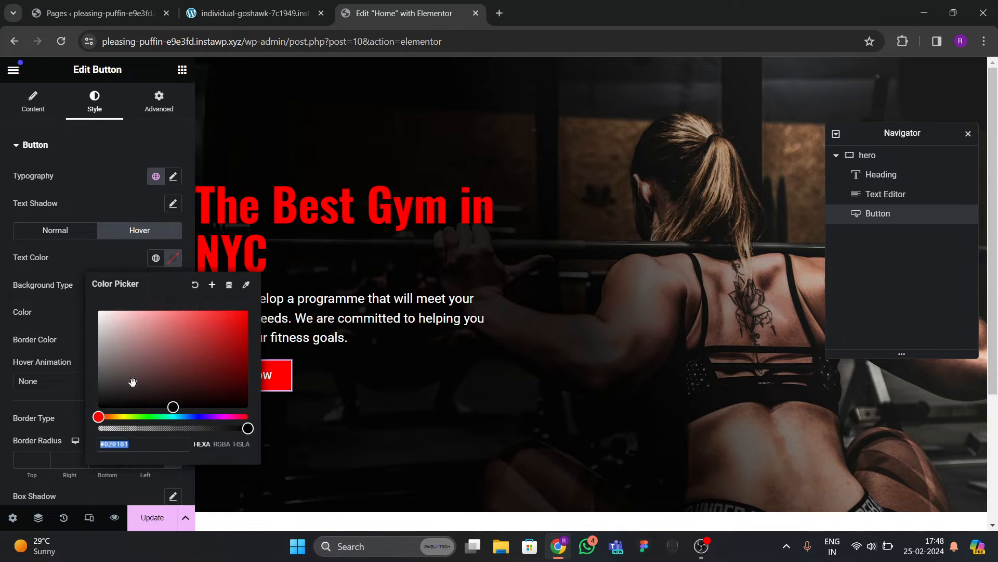
{"action": "left_click", "coordinate": [75, 269]}
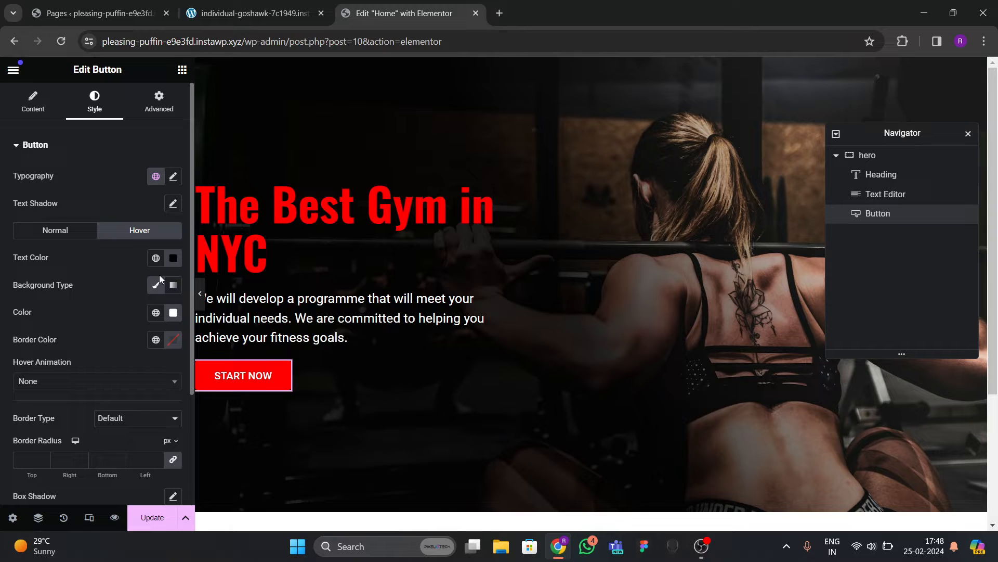
{"action": "left_click", "coordinate": [174, 313]}
{"action": "left_click", "coordinate": [124, 292]}
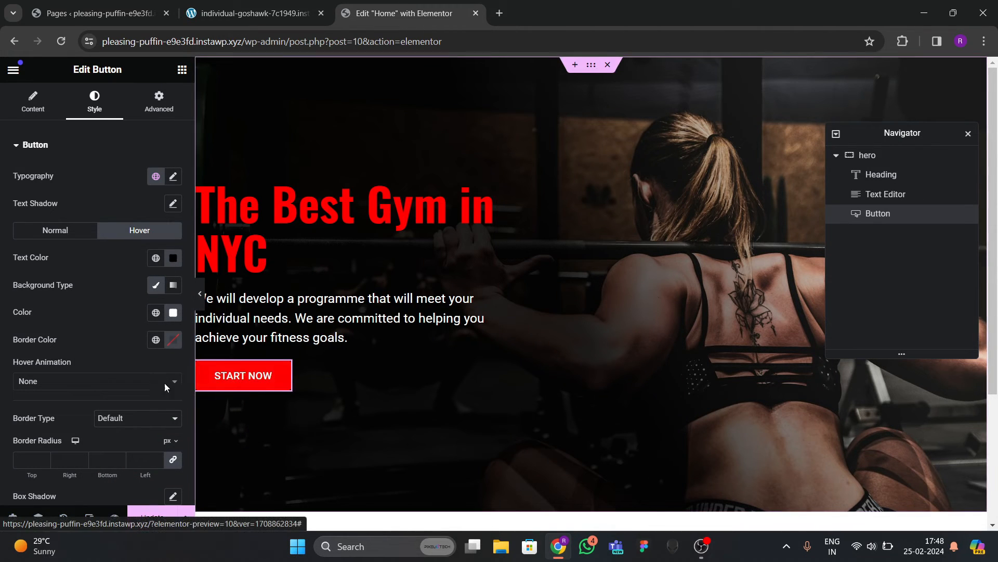
Apply the Bob hover animation to the button.
{"action": "left_click", "coordinate": [58, 385]}
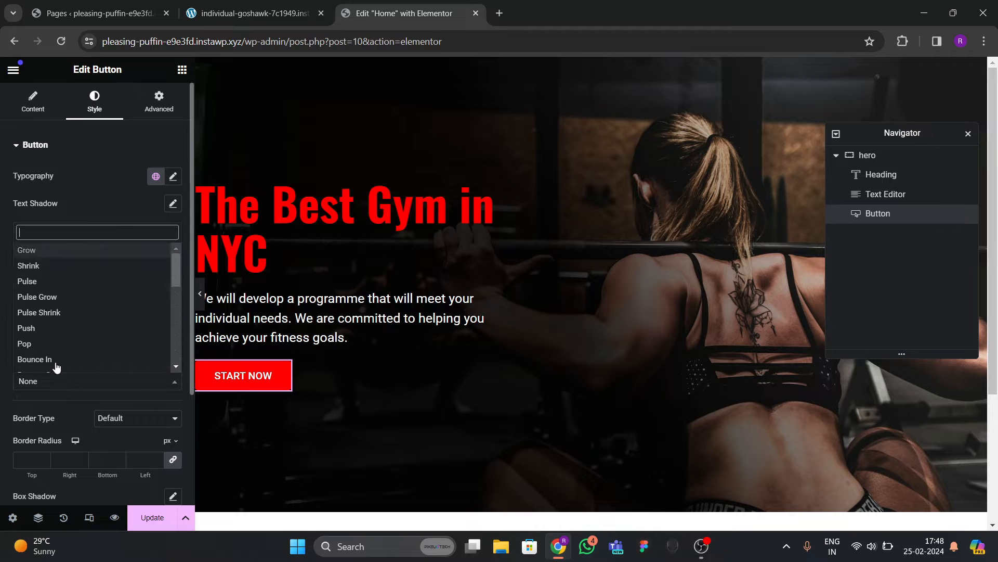
{"action": "type", "text": "bob"}
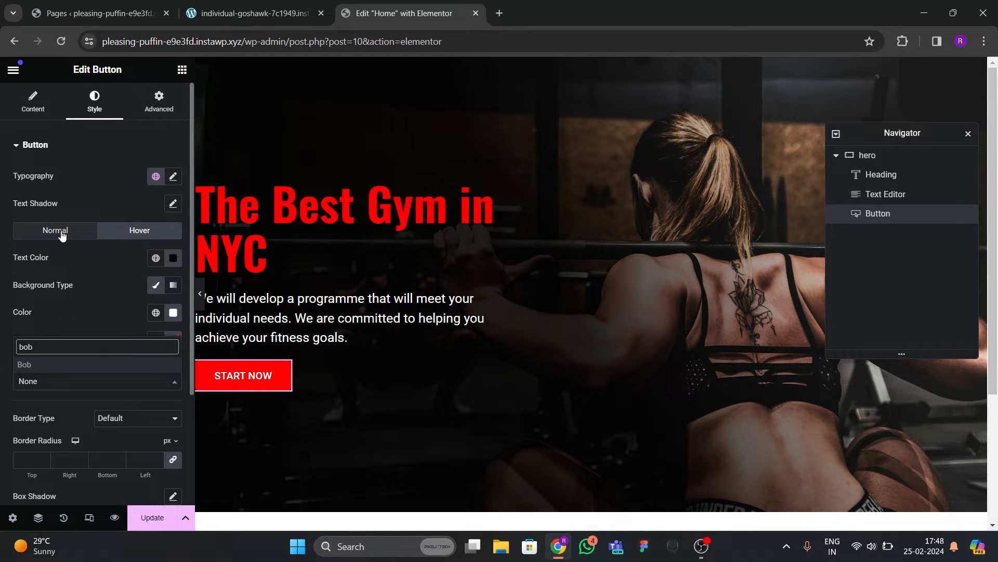
{"action": "key", "text": "Return"}
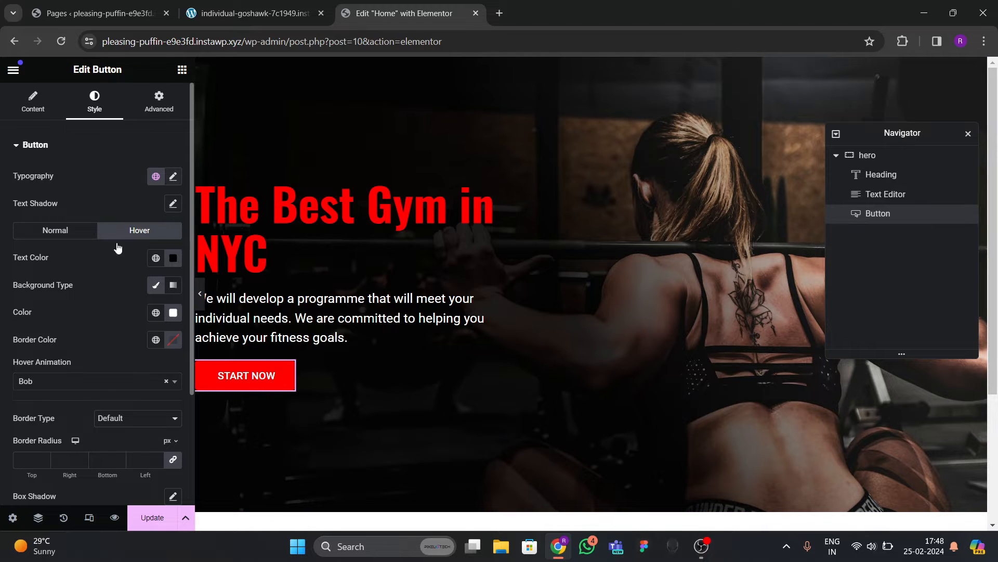
{"action": "left_click", "coordinate": [173, 177]}
Try button text sizes of 16 and 18 px, comparing with the reference site.
{"action": "left_click", "coordinate": [164, 276]}
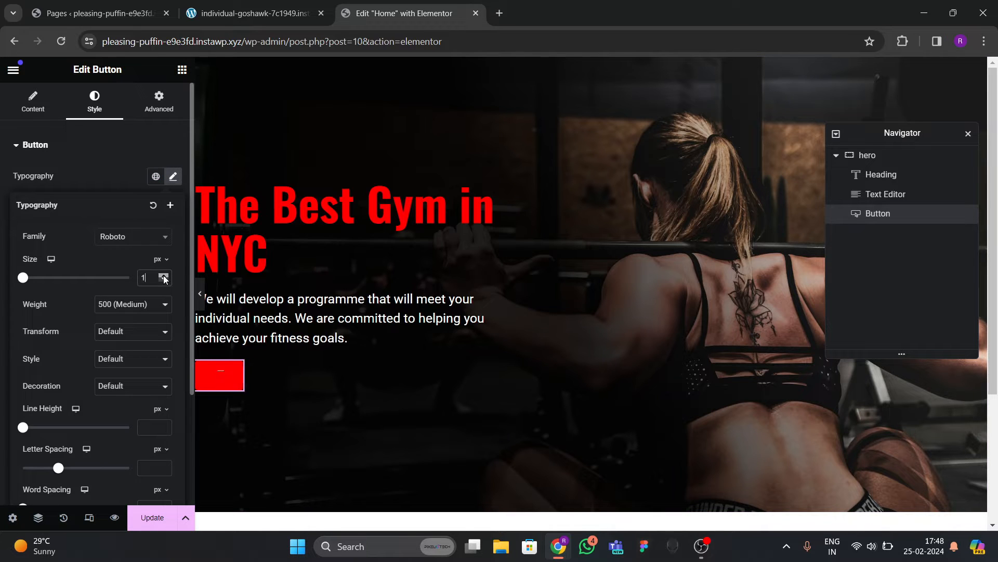
{"action": "left_click", "coordinate": [164, 276]}
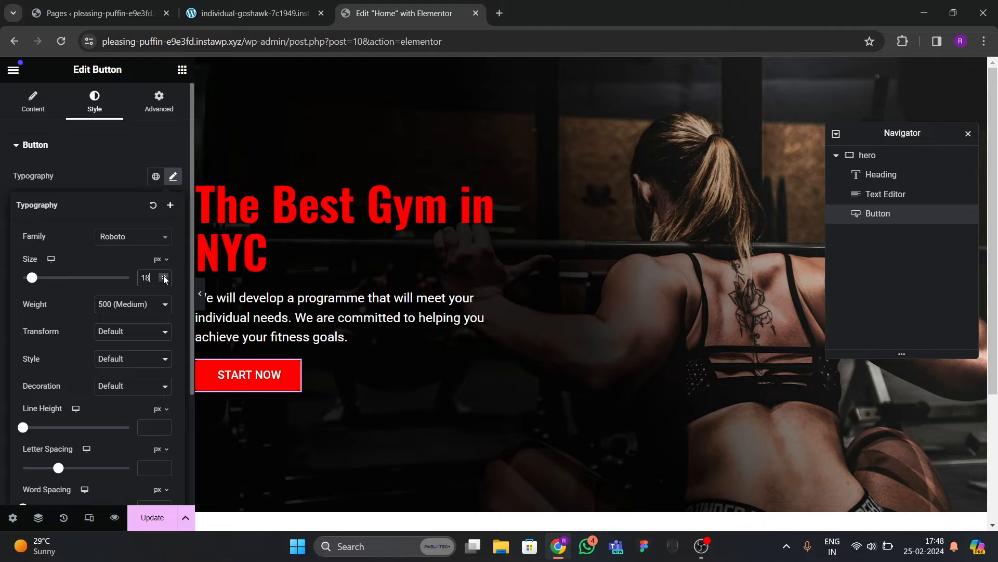
{"action": "left_click", "coordinate": [164, 276]}
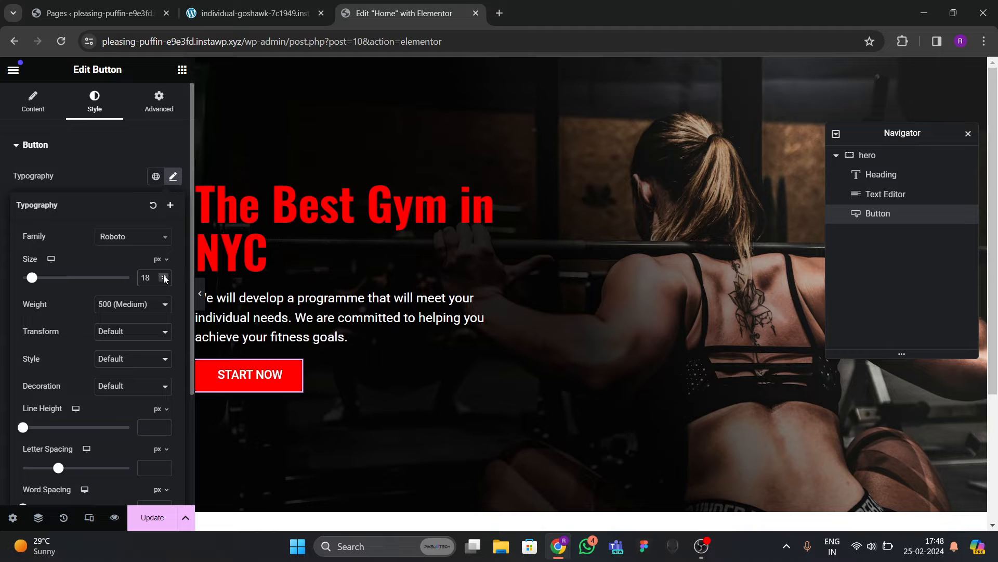
{"action": "left_click", "coordinate": [200, 300]}
{"action": "left_click", "coordinate": [234, 23]}
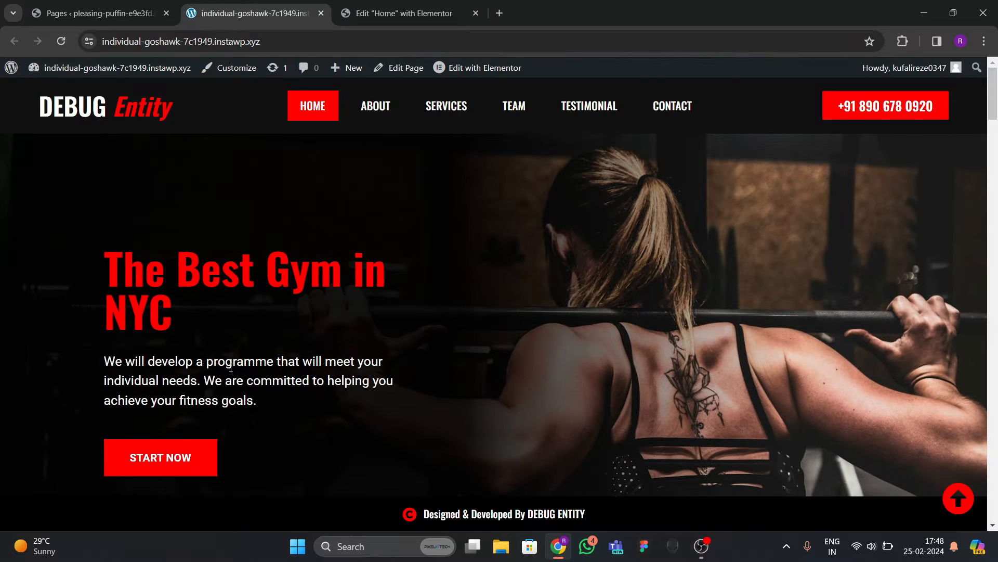
{"action": "left_click", "coordinate": [405, 13]}
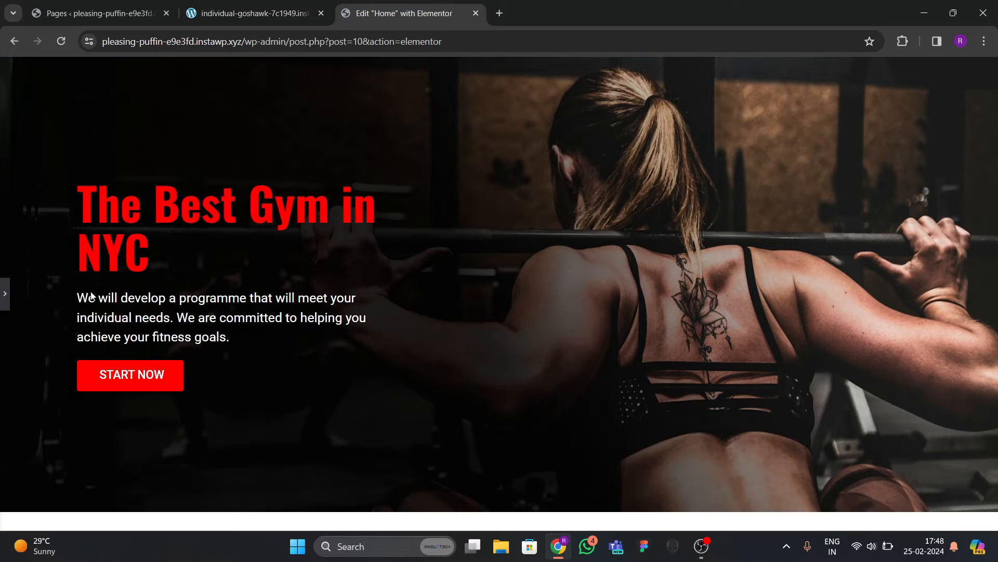
{"action": "left_click", "coordinate": [3, 301]}
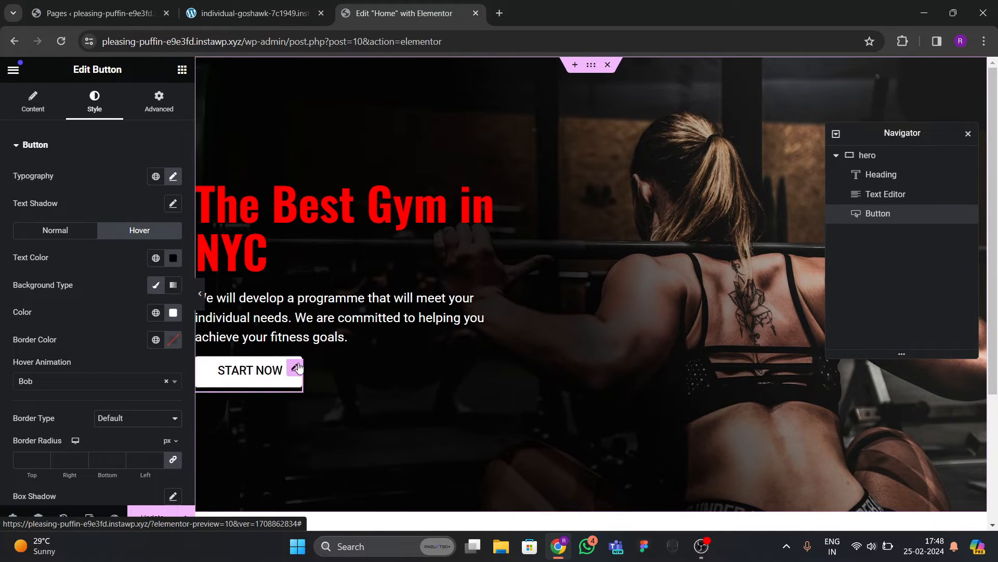
Lower the button text size to 17 px and preview the hero.
{"action": "left_click", "coordinate": [174, 177]}
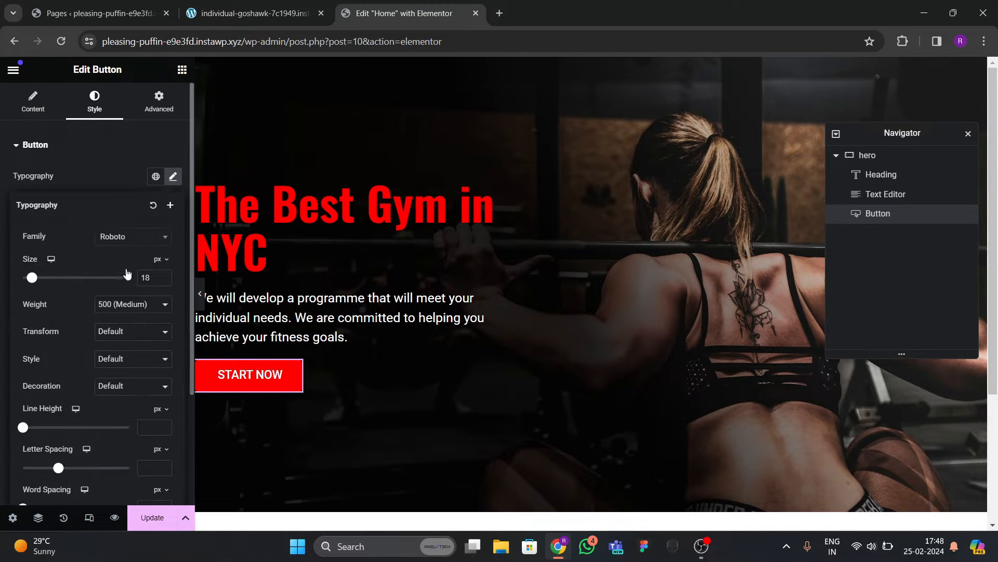
{"action": "left_click", "coordinate": [164, 280]}
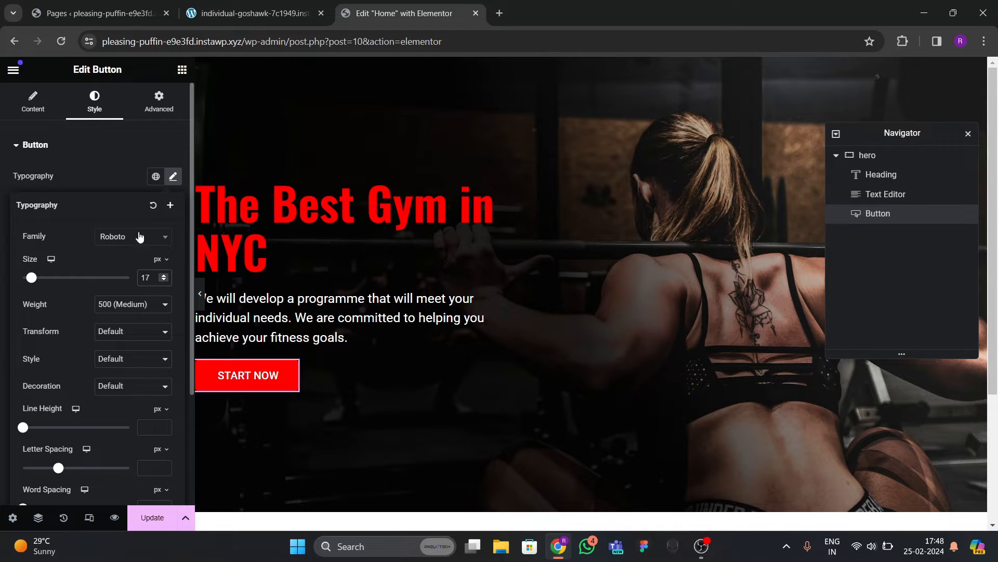
{"action": "left_click", "coordinate": [121, 177]}
{"action": "scroll", "coordinate": [131, 254], "scroll_direction": "down", "scroll_amount": 3}
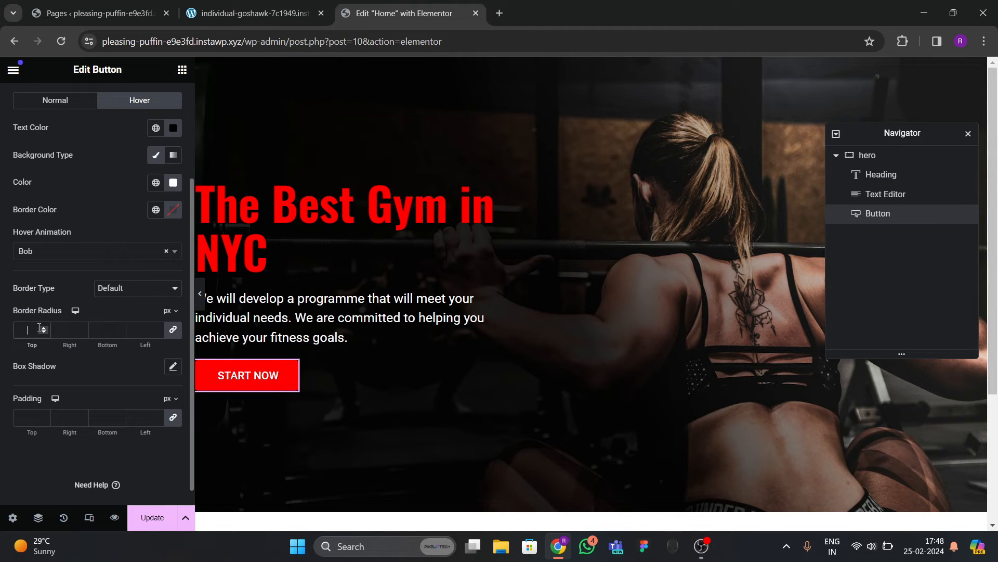
{"action": "left_click", "coordinate": [199, 307]}
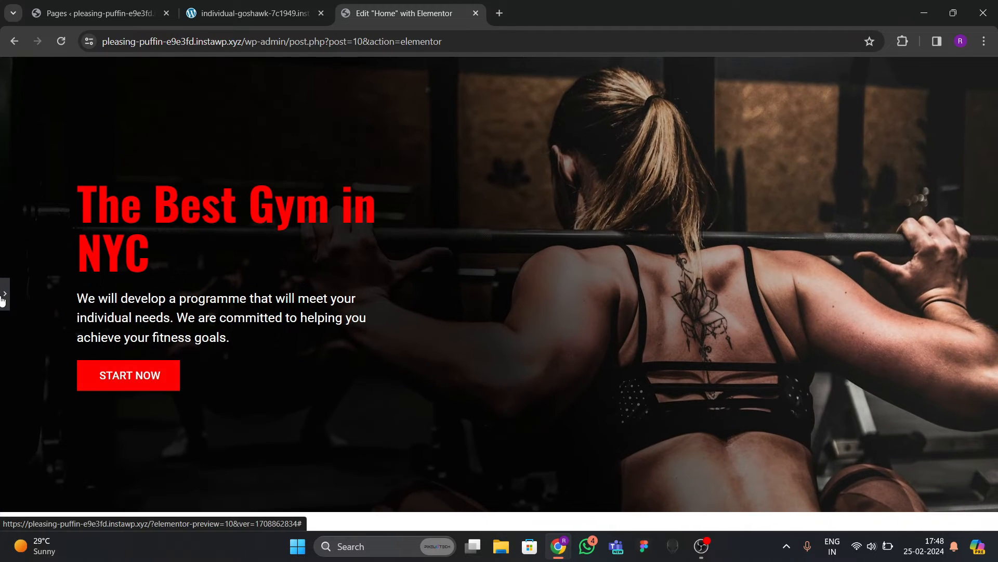
{"action": "left_click", "coordinate": [2, 298]}
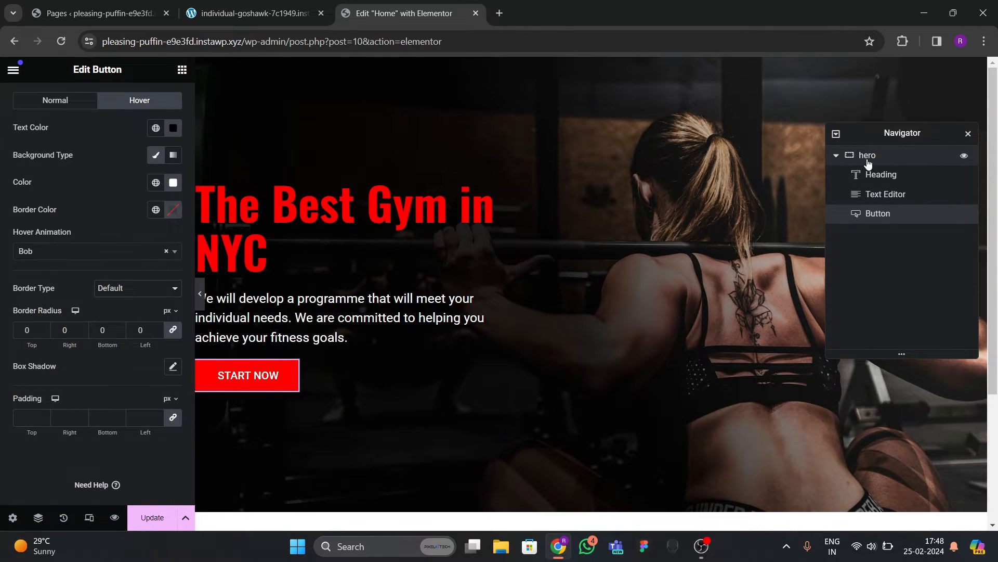
Set the hero container's gap between items to 40.
{"action": "left_click", "coordinate": [866, 155]}
{"action": "scroll", "coordinate": [143, 248], "scroll_direction": "down", "scroll_amount": 3}
{"action": "left_click", "coordinate": [152, 365]}
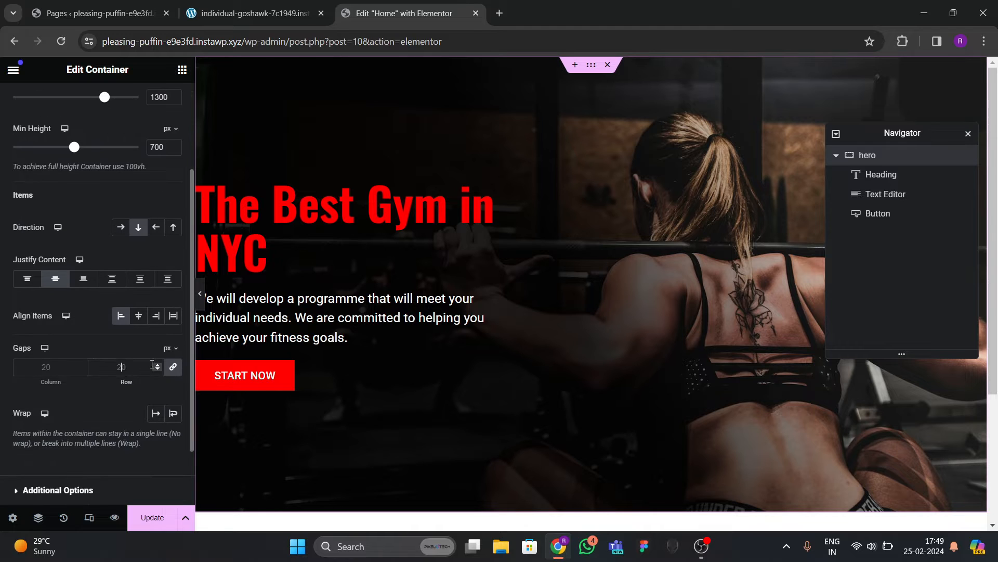
{"action": "type", "text": "40"}
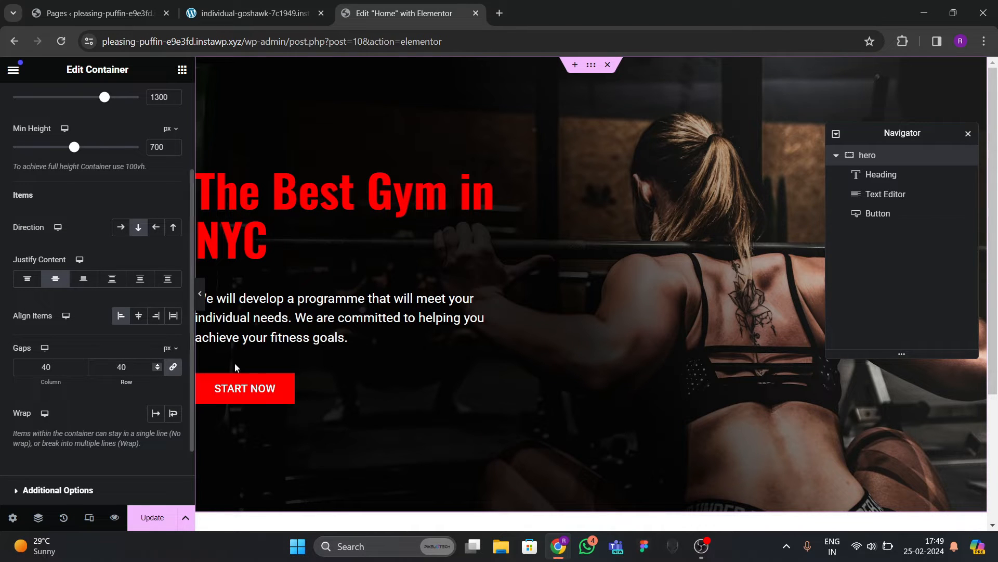
Preview the hero at full width and save the page changes.
{"action": "left_click", "coordinate": [201, 299]}
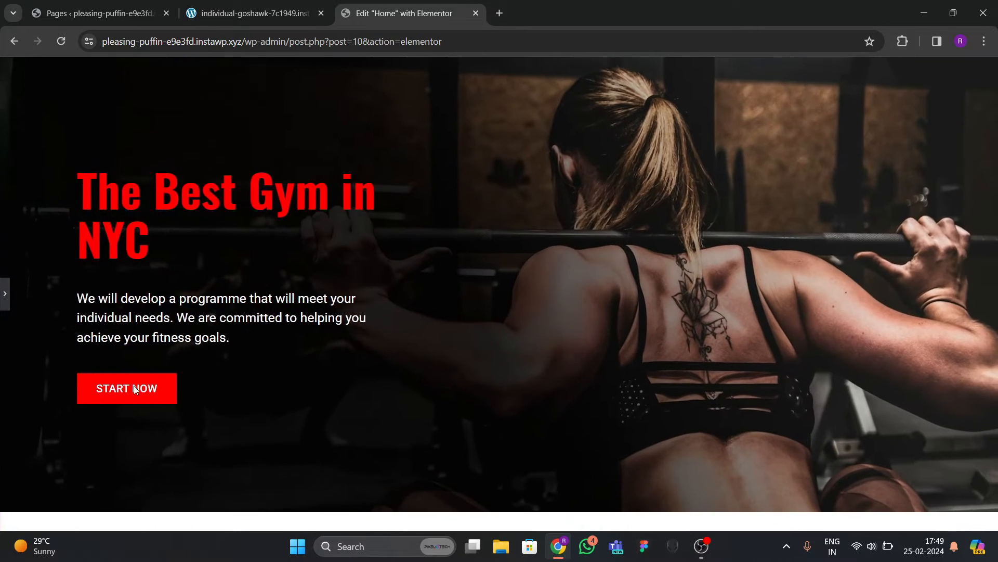
{"action": "left_click", "coordinate": [4, 295]}
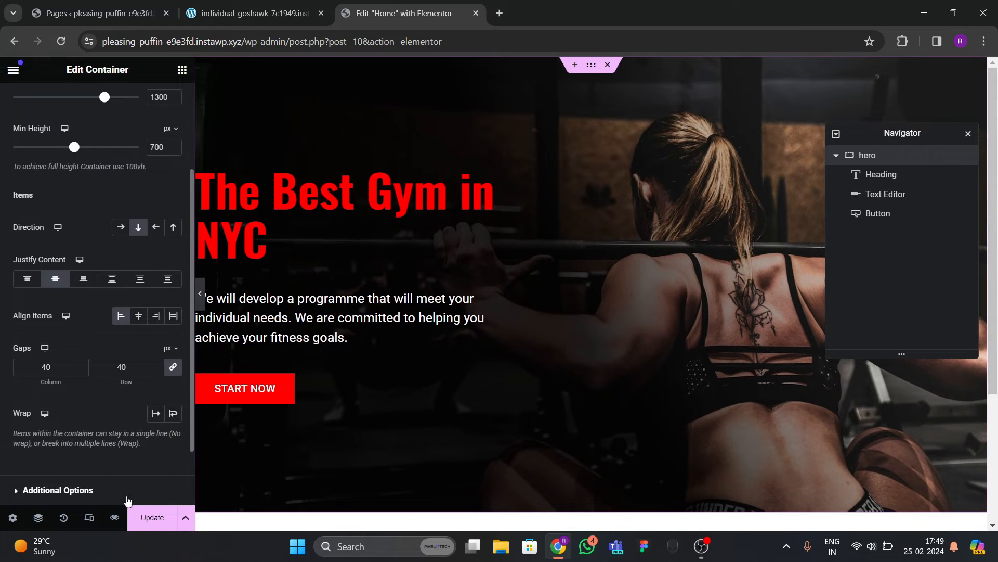
{"action": "left_click", "coordinate": [148, 518]}
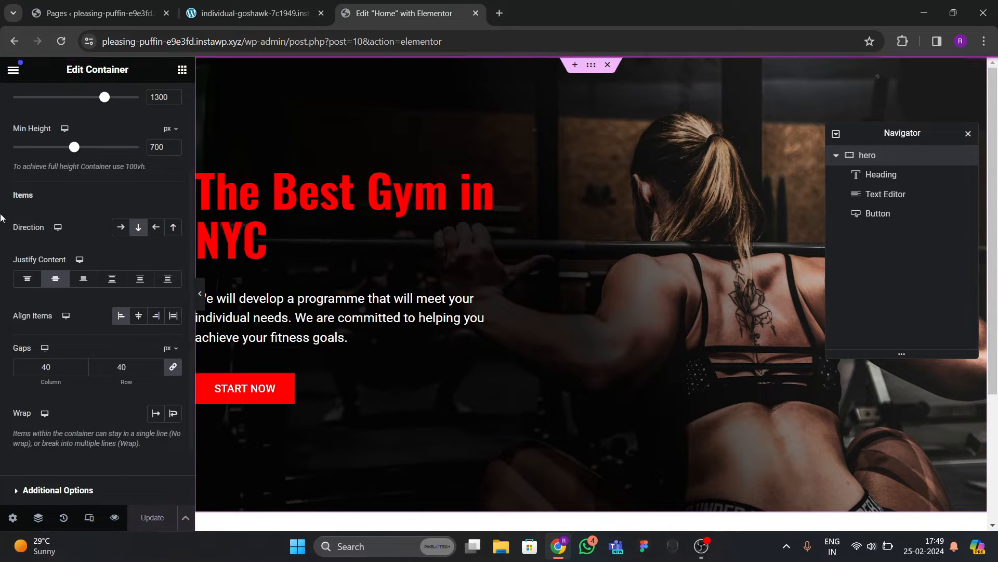
Open the published page in a new tab and compare it with the reference gym site.
{"action": "left_click", "coordinate": [13, 69]}
{"action": "right_click", "coordinate": [78, 335]}
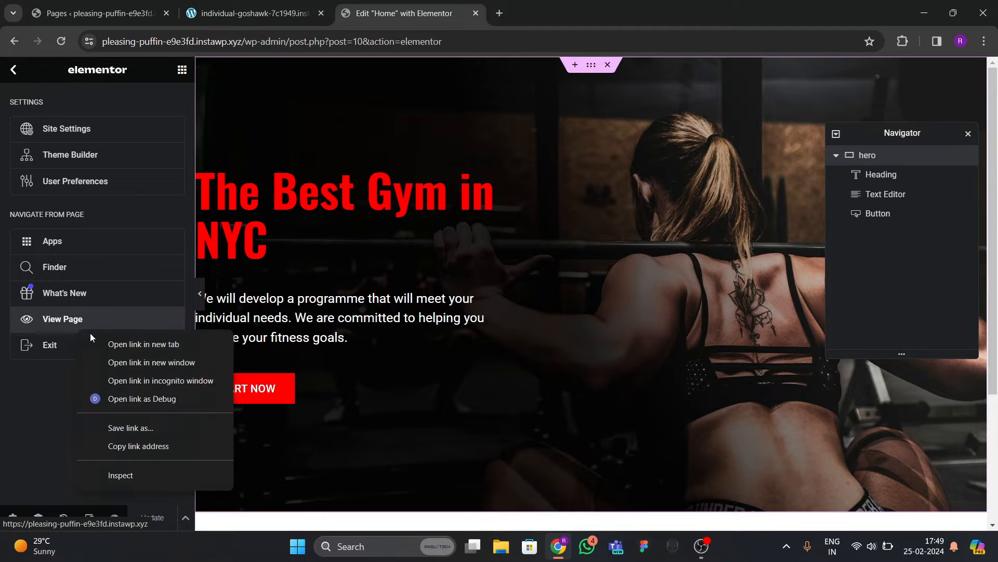
{"action": "left_click", "coordinate": [138, 343]}
{"action": "left_click", "coordinate": [561, 13]}
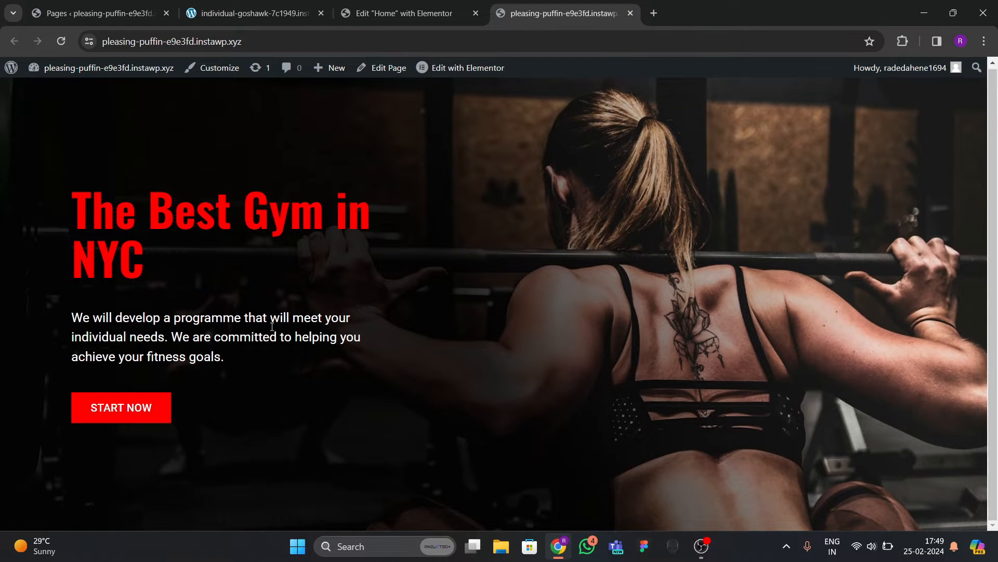
{"action": "left_click", "coordinate": [269, 19]}
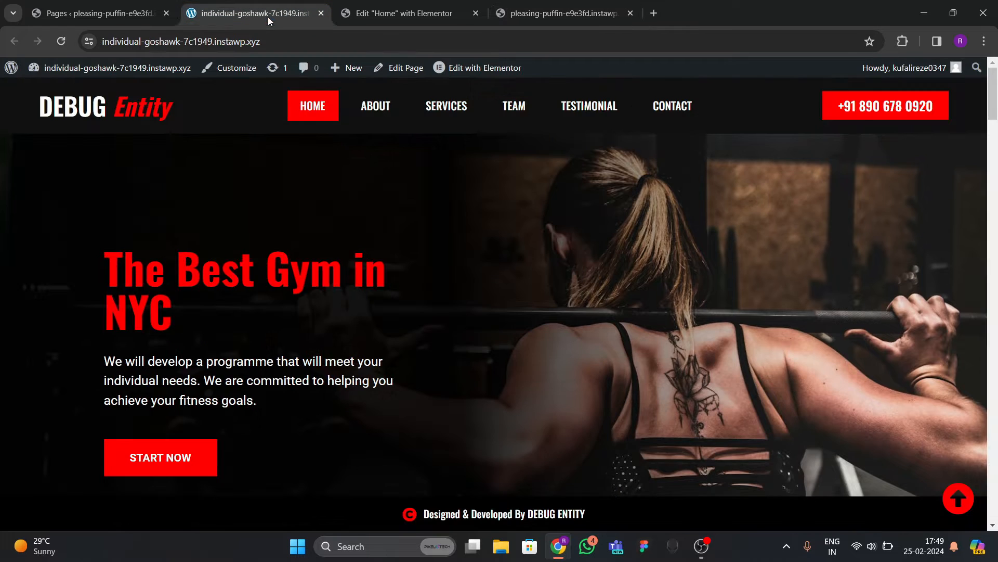
{"action": "scroll", "coordinate": [451, 323], "scroll_direction": "down", "scroll_amount": 9}
{"action": "scroll", "coordinate": [451, 323], "scroll_direction": "up", "scroll_amount": 3}
{"action": "scroll", "coordinate": [451, 322], "scroll_direction": "down", "scroll_amount": 2}
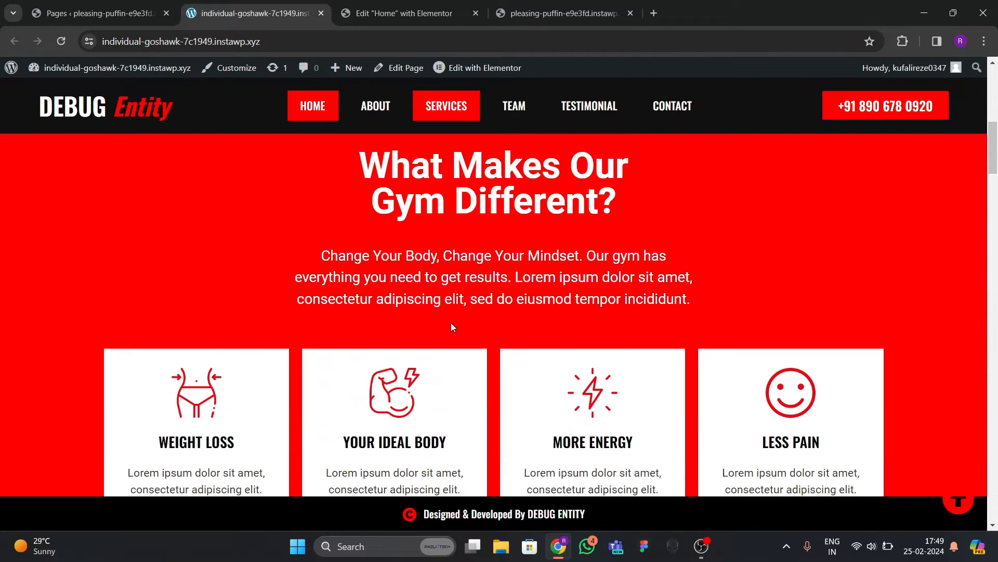
{"action": "key", "text": "ctrl+Tab"}
Start adding a new section below the hero.
{"action": "scroll", "coordinate": [483, 334], "scroll_direction": "down", "scroll_amount": 3}
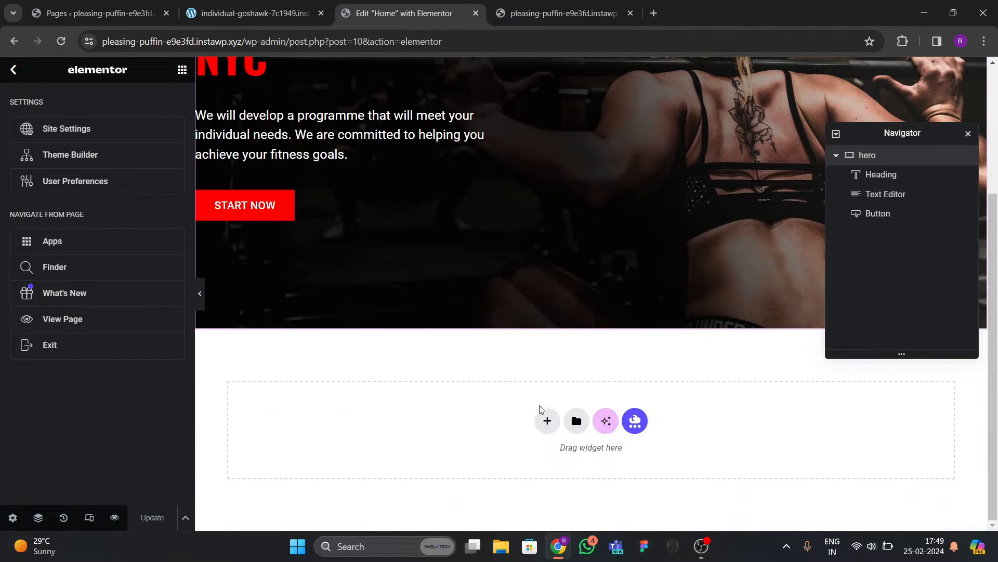
{"action": "left_click", "coordinate": [546, 419]}
{"action": "scroll", "coordinate": [519, 415], "scroll_direction": "down", "scroll_amount": 1}
Add a single-column container below the hero and set its width to 1300.
{"action": "left_click", "coordinate": [432, 399]}
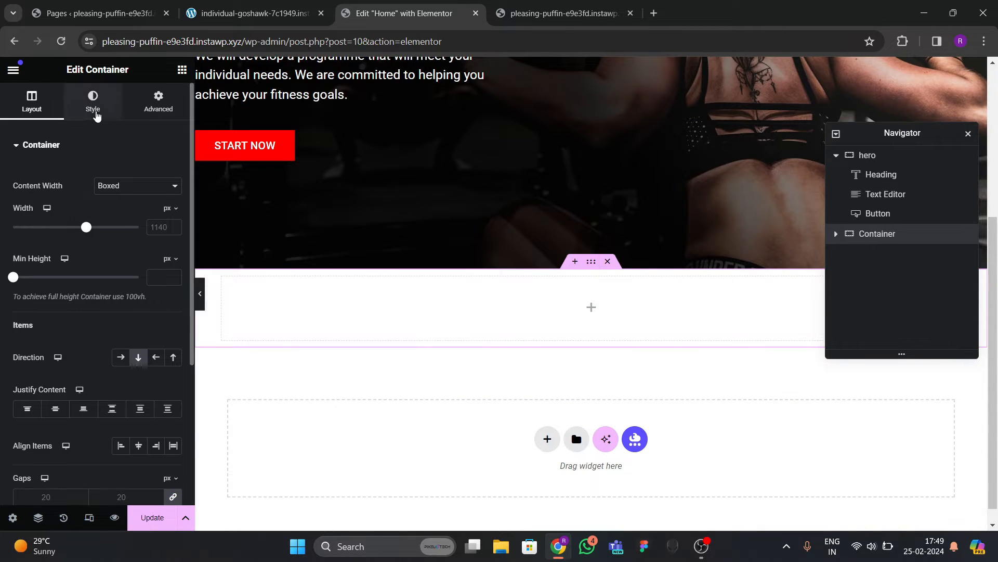
{"action": "left_click", "coordinate": [164, 227]}
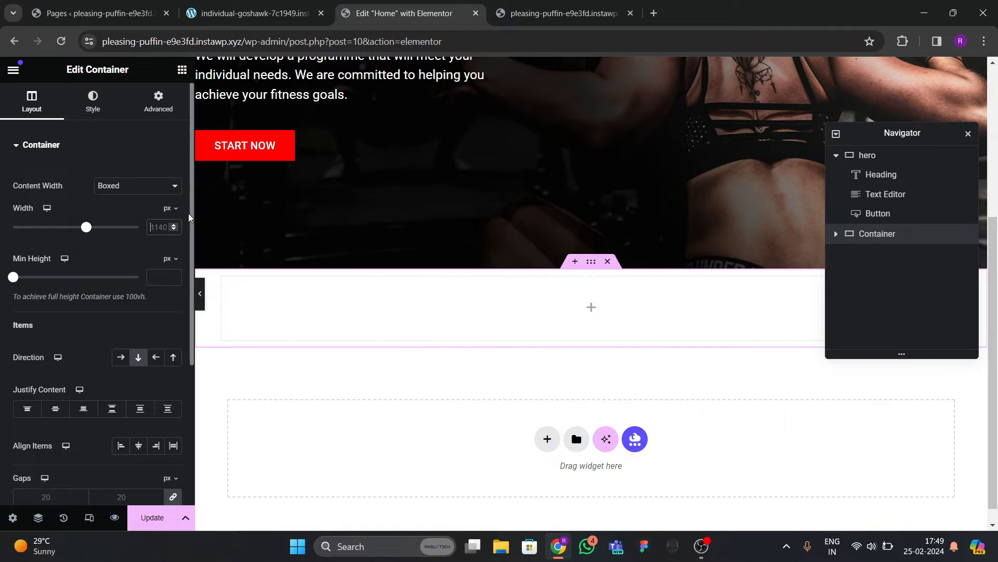
{"action": "type", "text": "1300"}
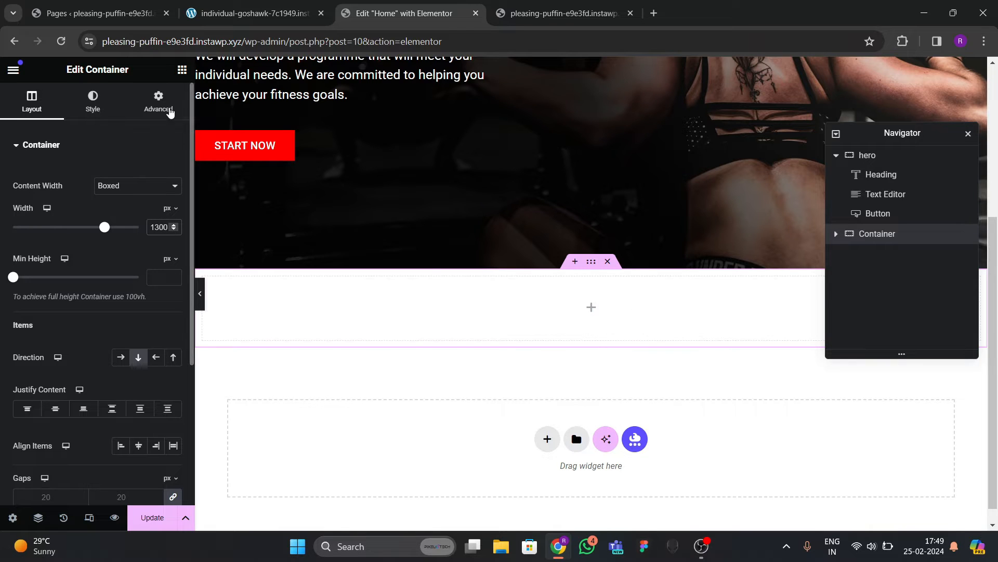
Give the container 80 px top and bottom padding, checking the reference red section.
{"action": "left_click", "coordinate": [159, 103]}
{"action": "scroll", "coordinate": [417, 333], "scroll_direction": "down", "scroll_amount": 1}
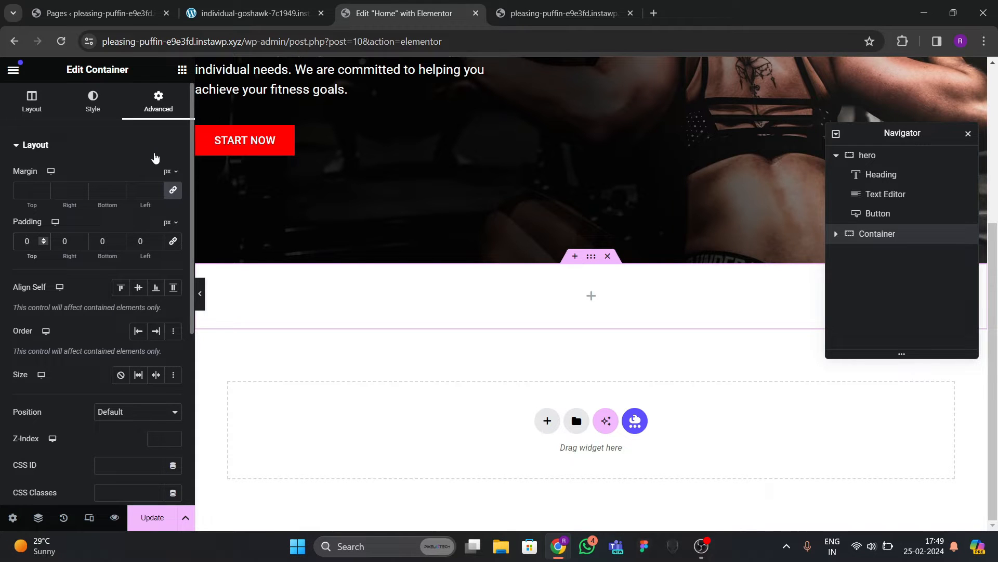
{"action": "type", "text": "8"}
{"action": "left_click", "coordinate": [97, 240]}
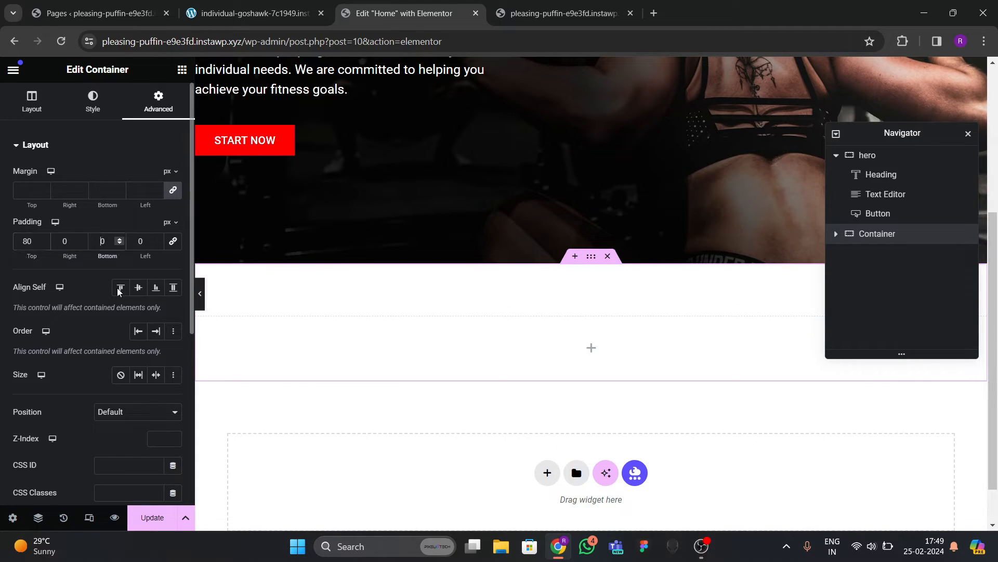
{"action": "type", "text": "8"}
{"action": "scroll", "coordinate": [513, 285], "scroll_direction": "up", "scroll_amount": 1}
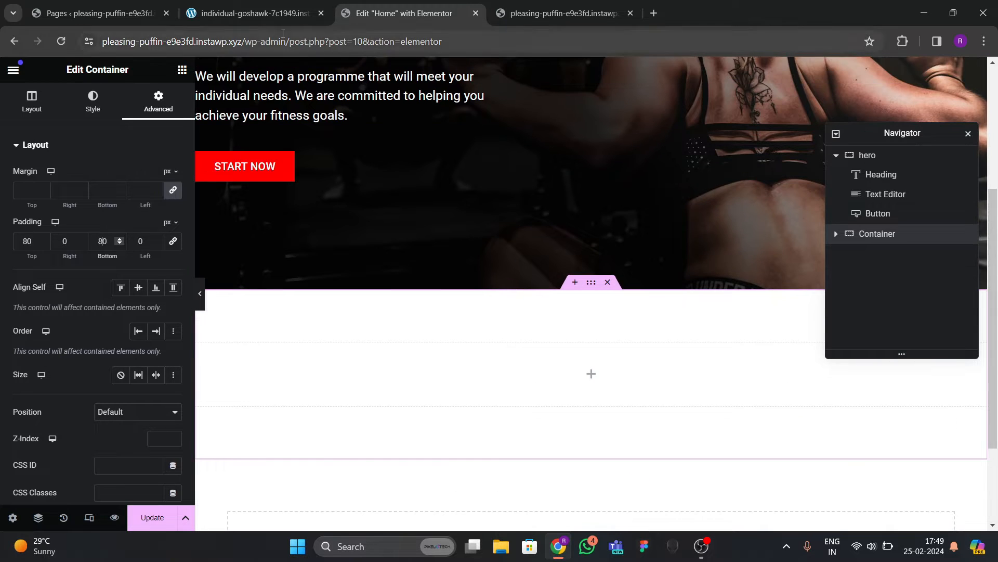
{"action": "left_click", "coordinate": [275, 14]}
{"action": "left_click", "coordinate": [406, 13]}
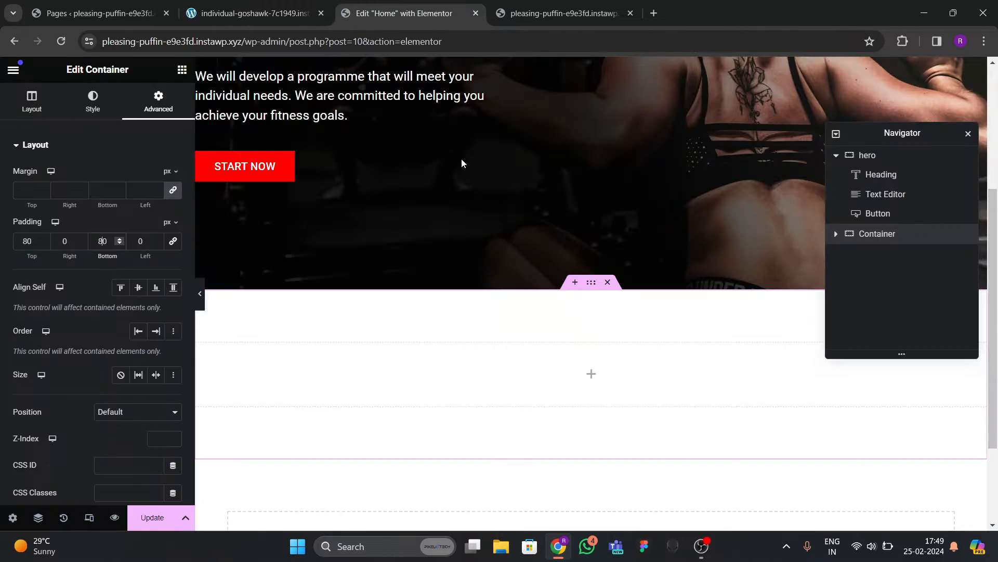
{"action": "scroll", "coordinate": [535, 301], "scroll_direction": "down", "scroll_amount": 3}
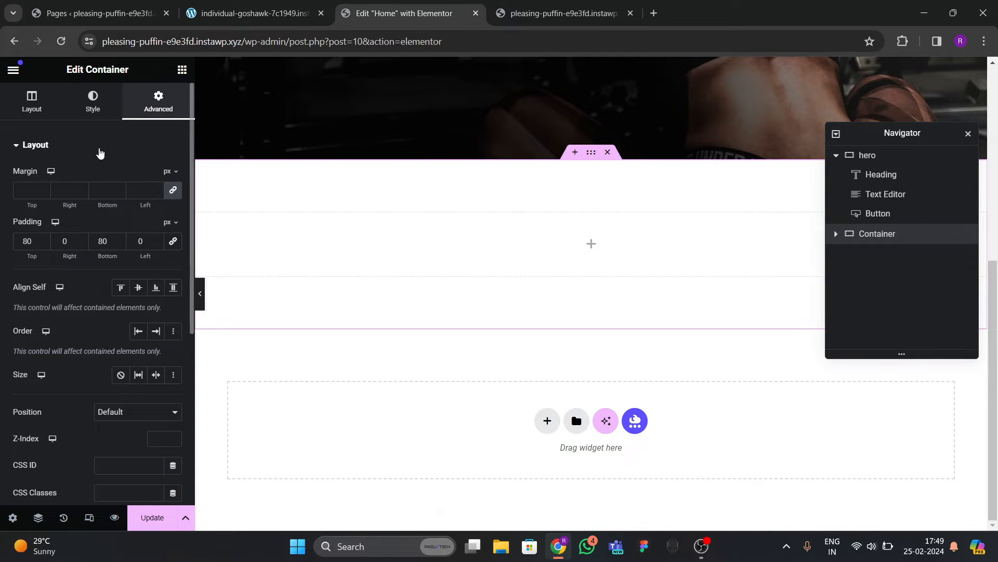
Set the container's classic background to the red global colour.
{"action": "left_click", "coordinate": [103, 118]}
{"action": "left_click", "coordinate": [120, 203]}
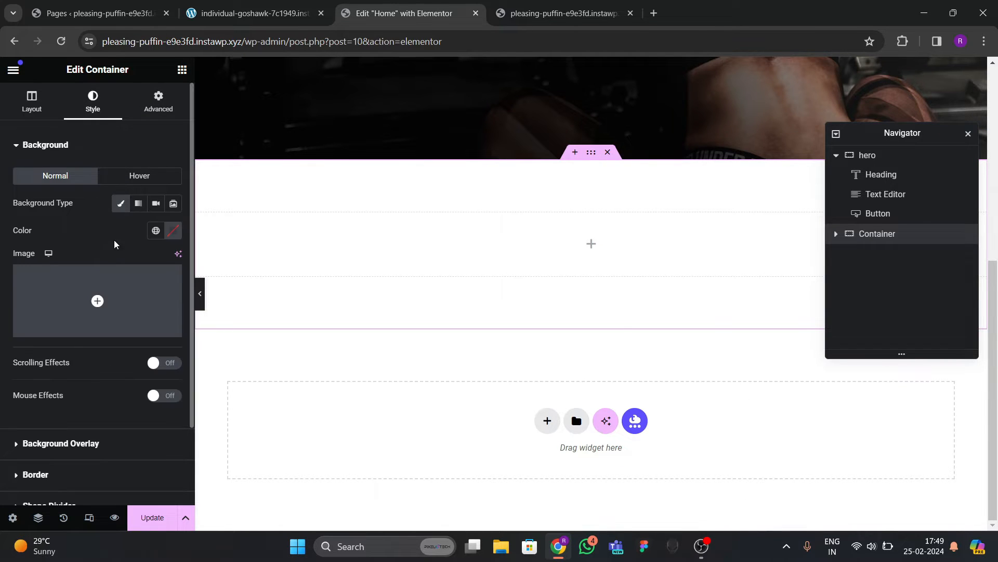
{"action": "left_click", "coordinate": [156, 230]}
{"action": "left_click", "coordinate": [60, 388]}
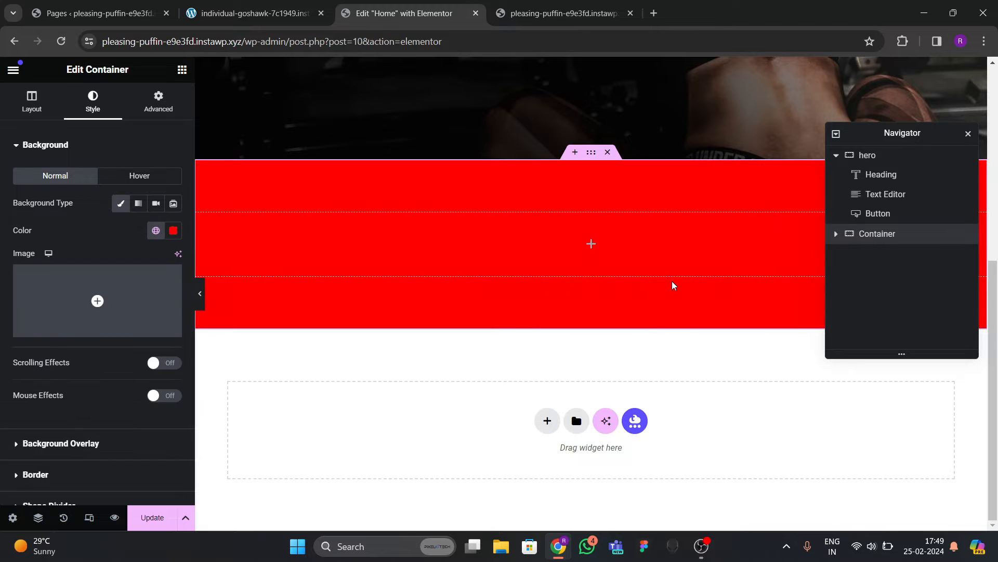
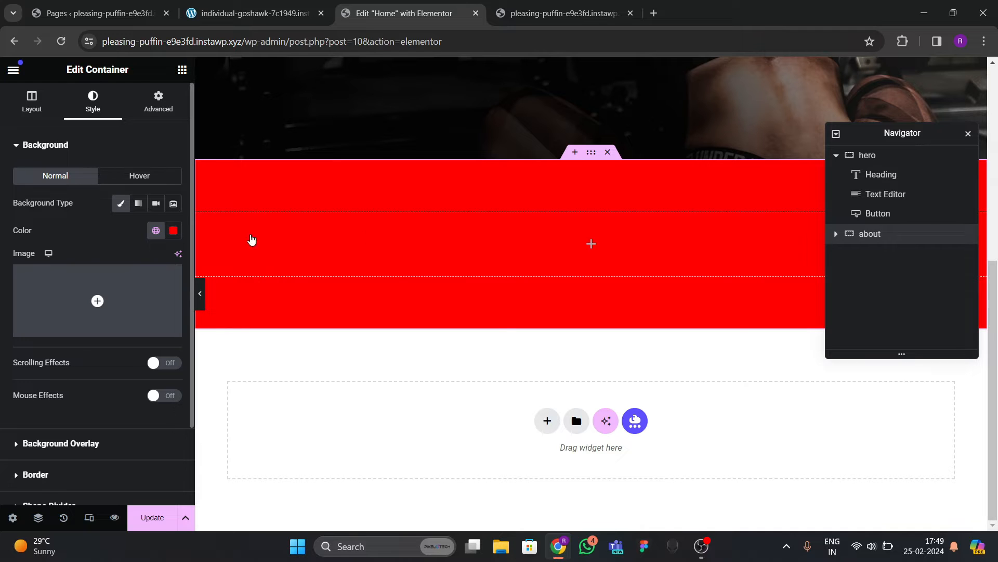
After checking the live site, drag a Heading widget into the red about container.
{"action": "left_click", "coordinate": [262, 15]}
{"action": "scroll", "coordinate": [398, 259], "scroll_direction": "up", "scroll_amount": 4}
{"action": "scroll", "coordinate": [398, 259], "scroll_direction": "down", "scroll_amount": 5}
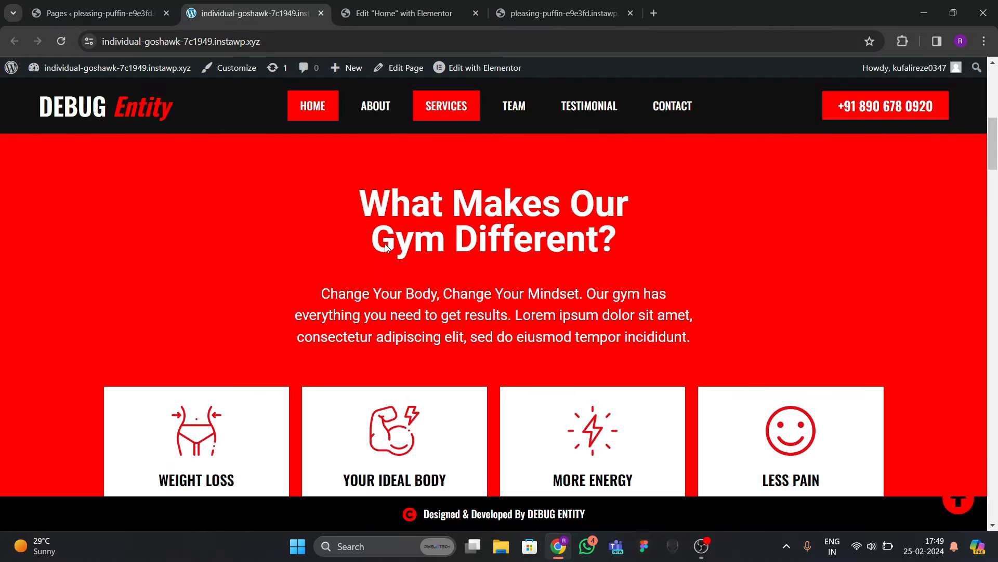
{"action": "left_click", "coordinate": [416, 14]}
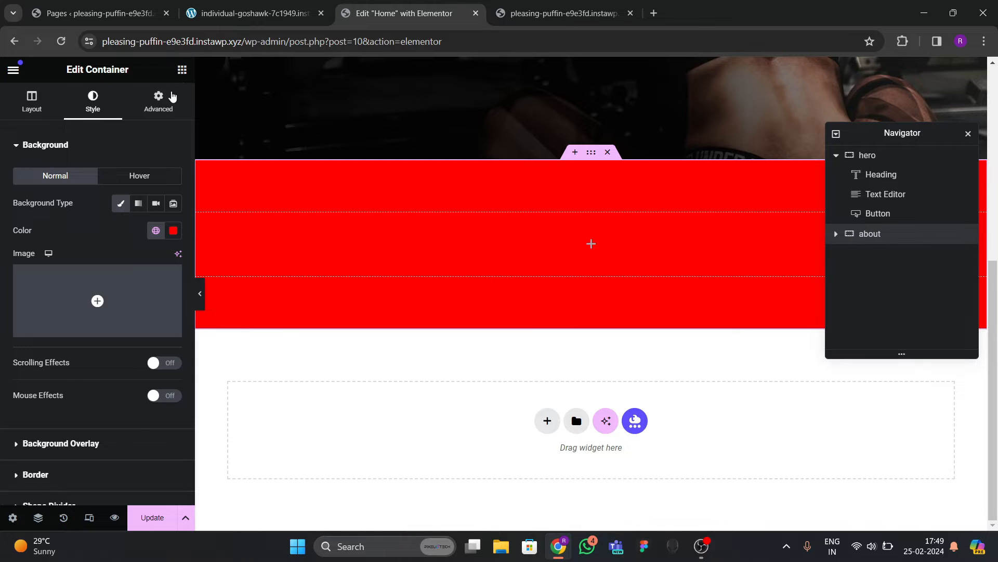
{"action": "left_click", "coordinate": [182, 69]}
{"action": "scroll", "coordinate": [123, 279], "scroll_direction": "down", "scroll_amount": 2}
{"action": "left_click_drag", "start_coordinate": [49, 241], "coordinate": [274, 307]}
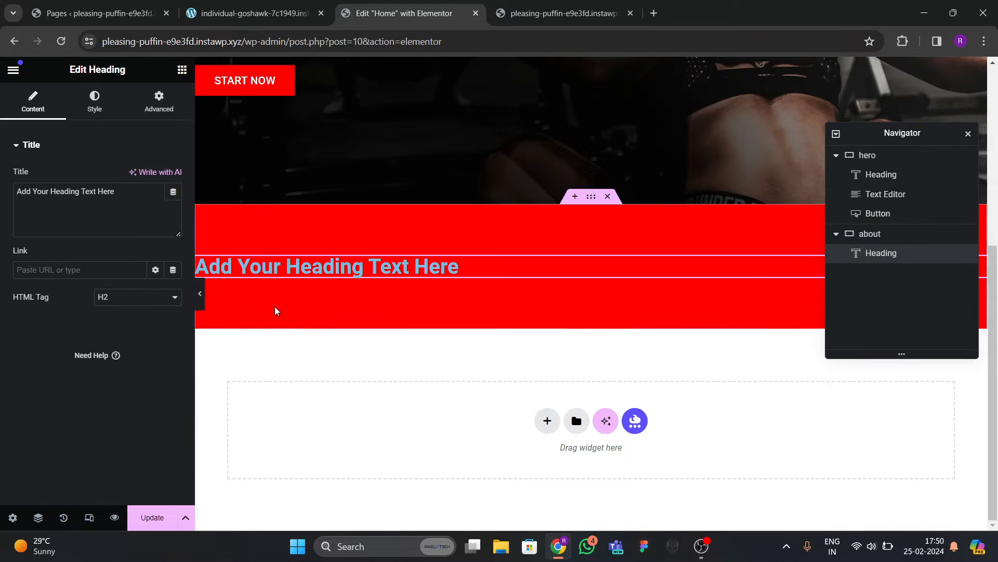
Add a Text Editor paragraph below the heading in the about container.
{"action": "left_click", "coordinate": [182, 69]}
{"action": "left_click_drag", "start_coordinate": [66, 429], "coordinate": [338, 281]}
{"action": "left_click", "coordinate": [250, 6]}
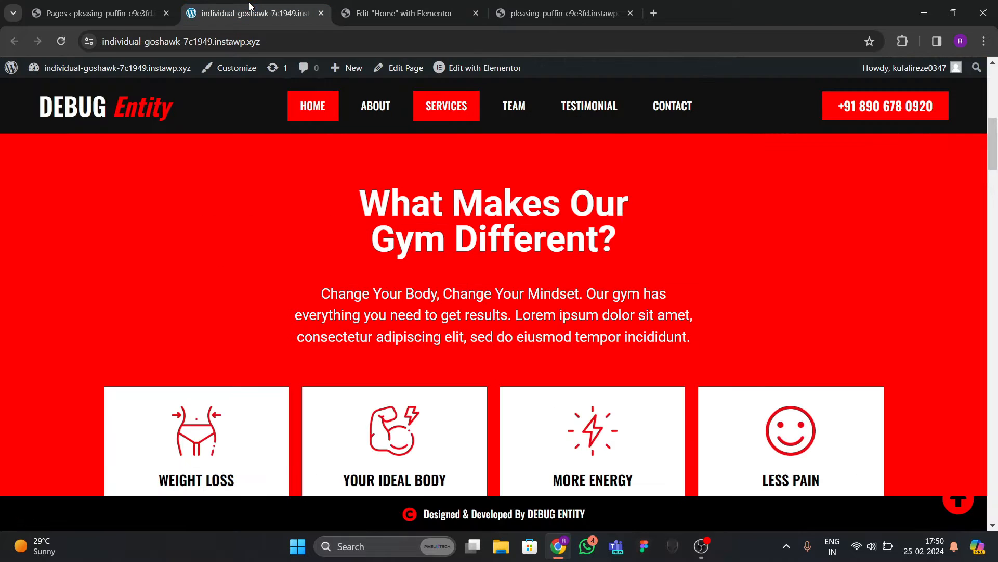
{"action": "left_click", "coordinate": [404, 13]}
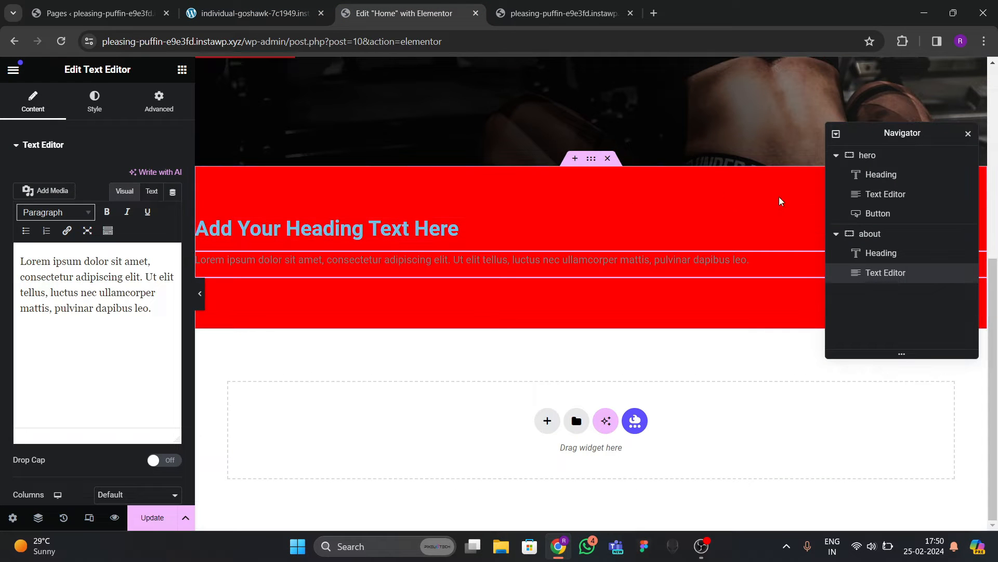
Centre the about container's content both ways and set its gaps to 30.
{"action": "left_click", "coordinate": [868, 235]}
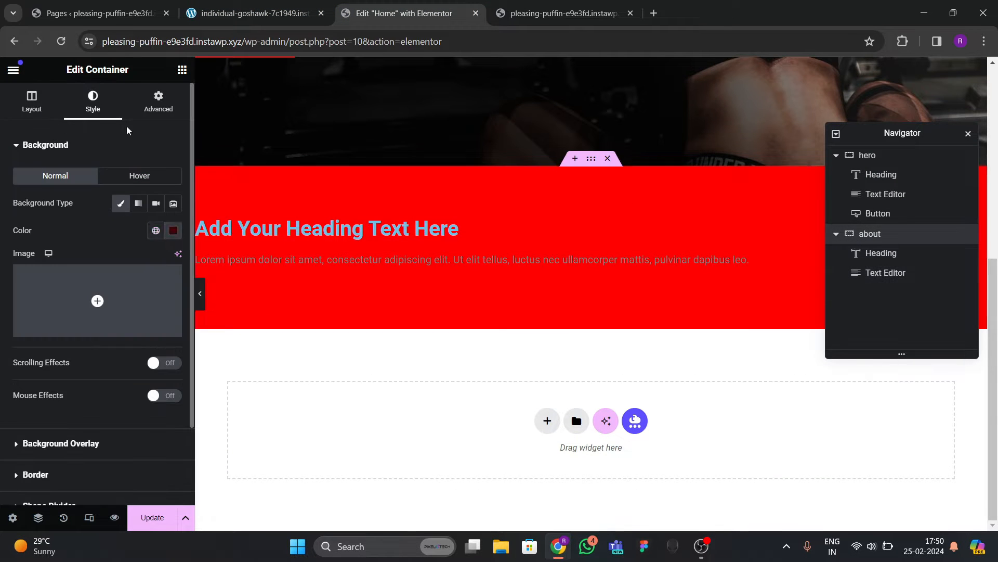
{"action": "left_click", "coordinate": [21, 94]}
{"action": "scroll", "coordinate": [62, 249], "scroll_direction": "down", "scroll_amount": 4}
{"action": "left_click", "coordinate": [55, 278]}
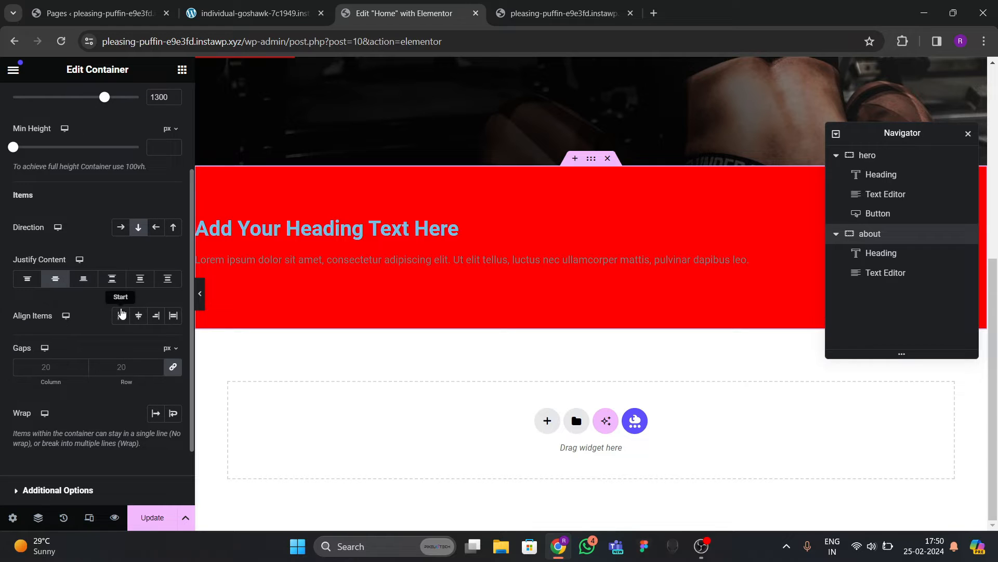
{"action": "left_click", "coordinate": [139, 315]}
{"action": "left_click", "coordinate": [126, 367]}
{"action": "type", "text": "30"}
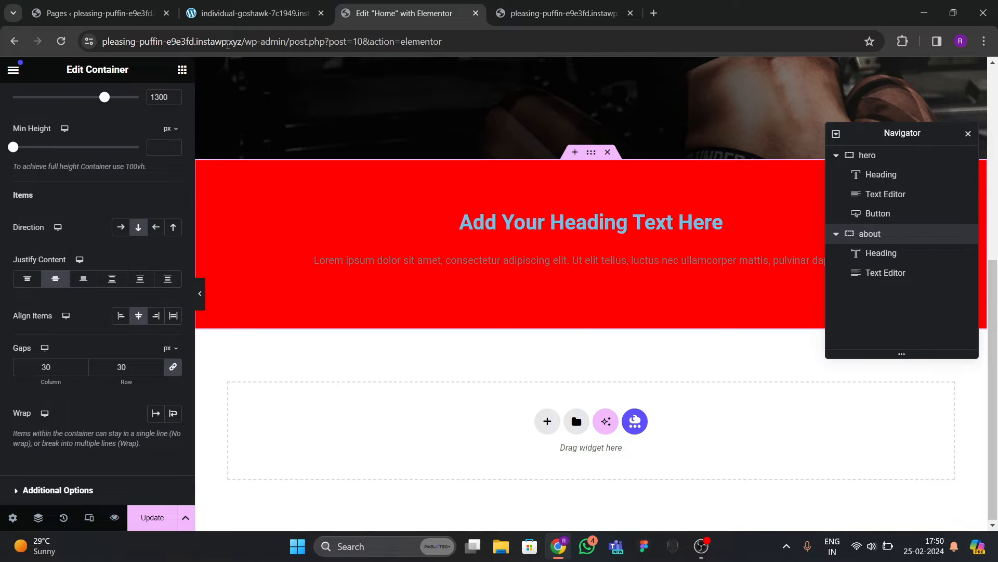
Copy the section heading text from the live site, then select the new heading.
{"action": "left_click", "coordinate": [260, 14]}
{"action": "left_click_drag", "start_coordinate": [359, 201], "coordinate": [628, 231]}
{"action": "key", "text": "ctrl+c"}
{"action": "left_click", "coordinate": [404, 13]}
{"action": "left_click", "coordinate": [533, 229]}
Replace the placeholder with the copied heading text and make it white.
{"action": "left_click_drag", "start_coordinate": [115, 192], "coordinate": [32, 191]}
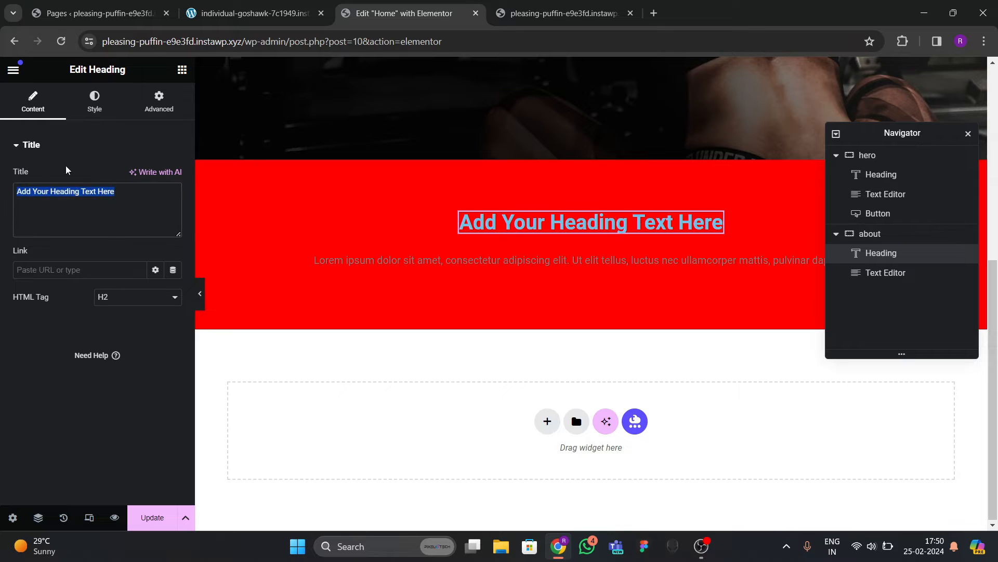
{"action": "key", "text": "ctrl+v"}
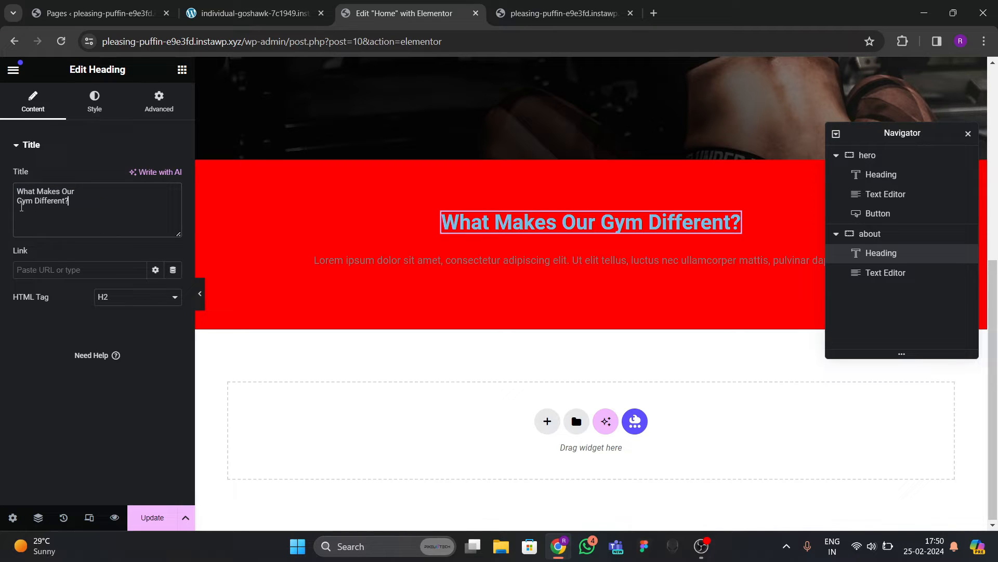
{"action": "left_click", "coordinate": [94, 101]}
{"action": "left_click", "coordinate": [173, 204]}
{"action": "left_click_drag", "start_coordinate": [136, 274], "coordinate": [99, 256]}
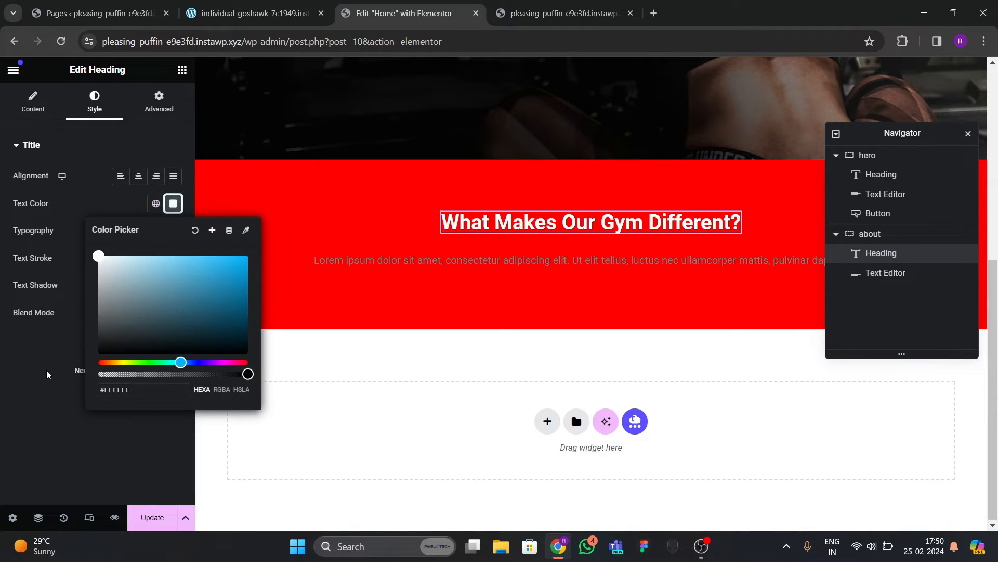
{"action": "left_click", "coordinate": [45, 370]}
Set the heading font to Oswald, centre-align it, and enlarge its size.
{"action": "left_click", "coordinate": [173, 232]}
{"action": "left_click", "coordinate": [133, 290]}
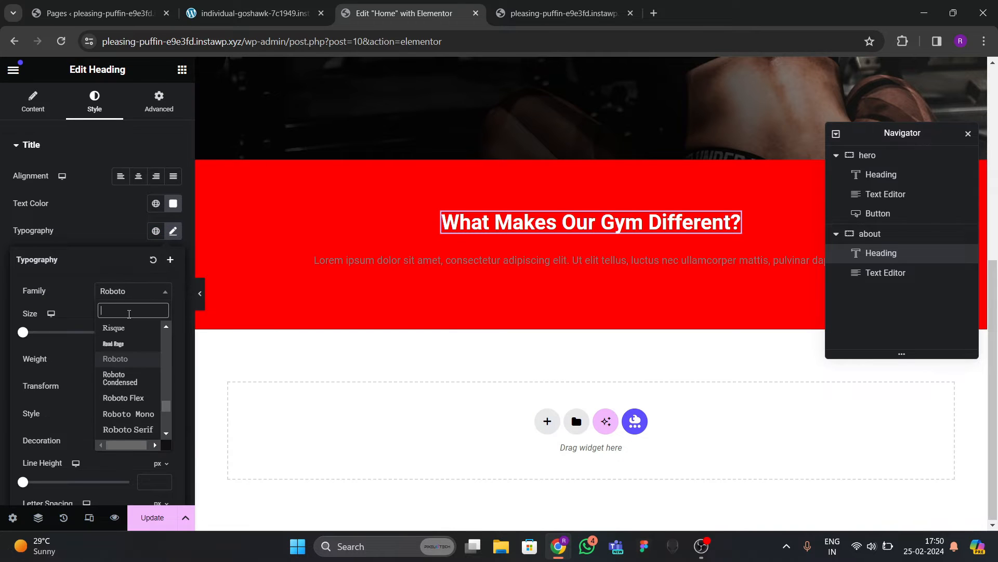
{"action": "type", "text": "oswald"}
{"action": "key", "text": "Return"}
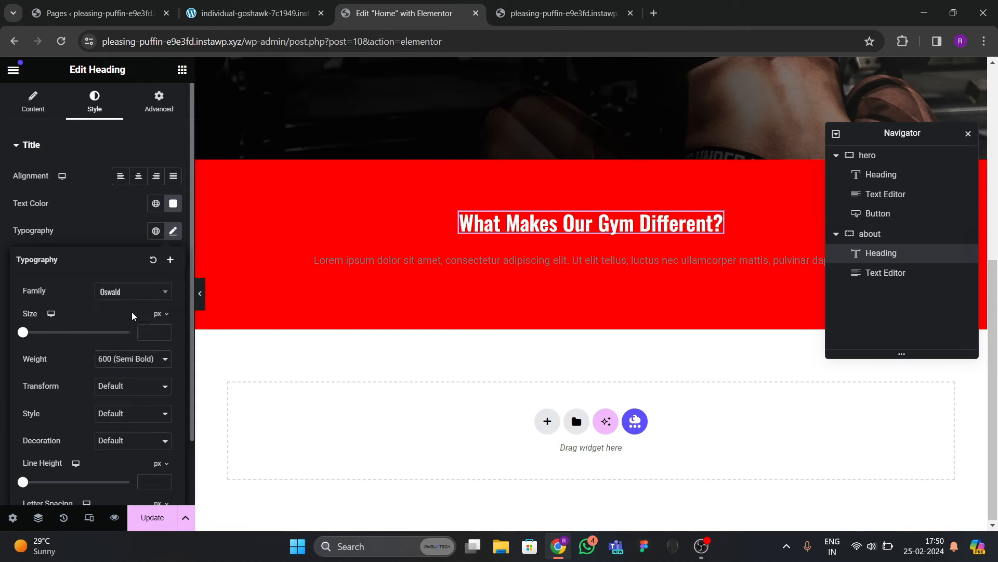
{"action": "left_click", "coordinate": [138, 176]}
{"action": "left_click", "coordinate": [173, 232]}
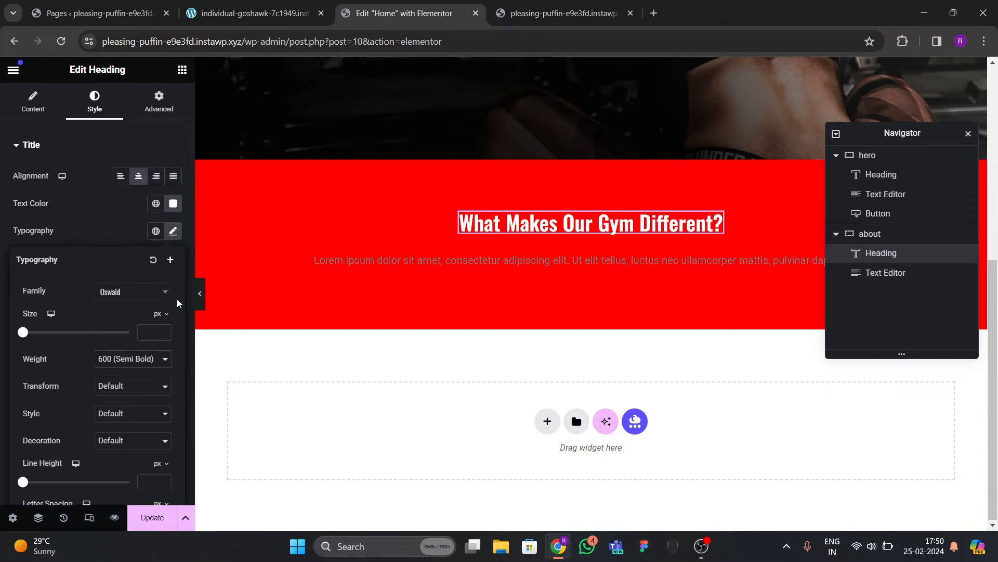
{"action": "left_click", "coordinate": [164, 331]}
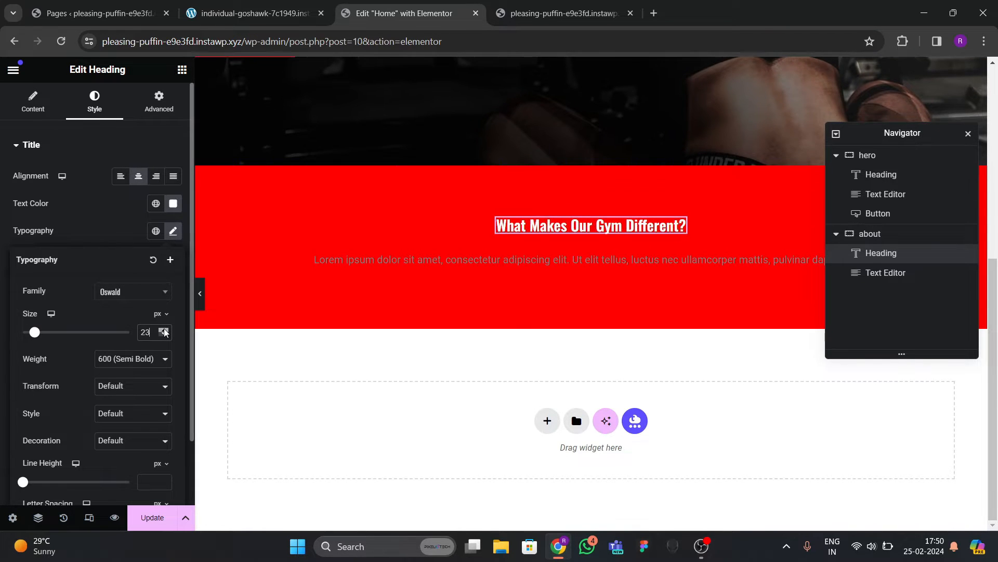
{"action": "left_click_drag", "start_coordinate": [164, 332], "coordinate": [165, 332]}
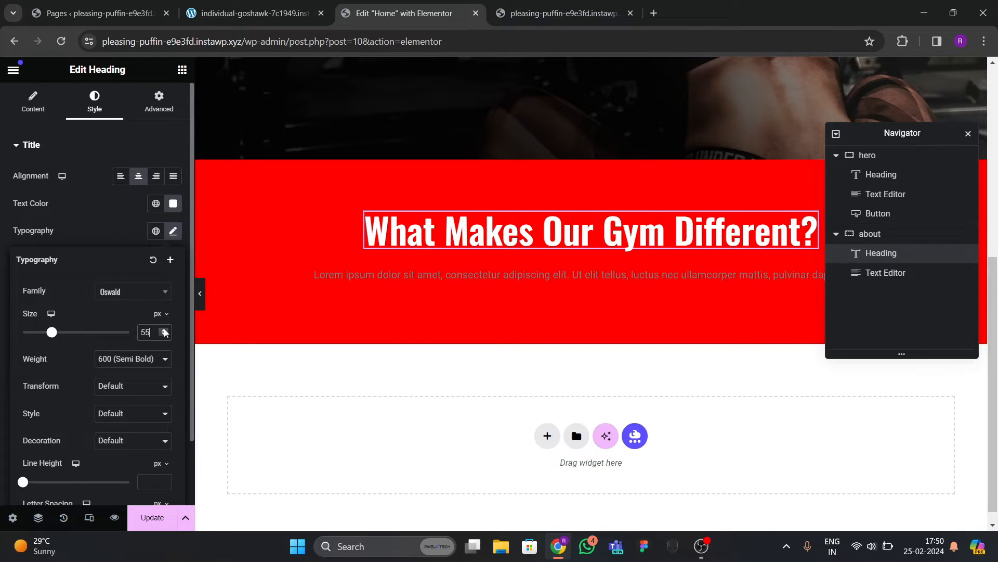
{"action": "left_click", "coordinate": [107, 237]}
Insert a <br> line break before 'Gym' in the heading text.
{"action": "left_click", "coordinate": [33, 103]}
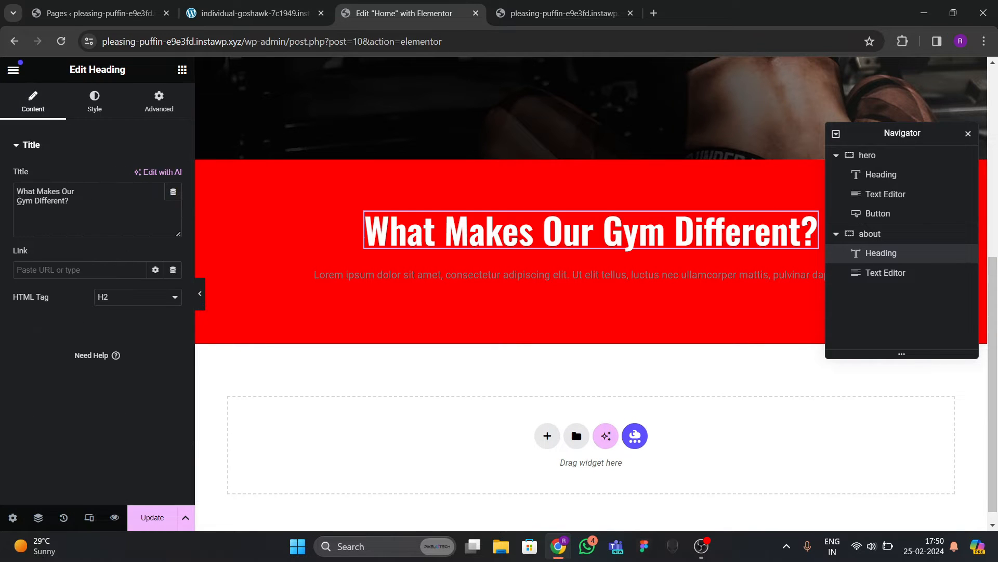
{"action": "left_click", "coordinate": [17, 203]}
{"action": "key", "text": "BackSpace"}
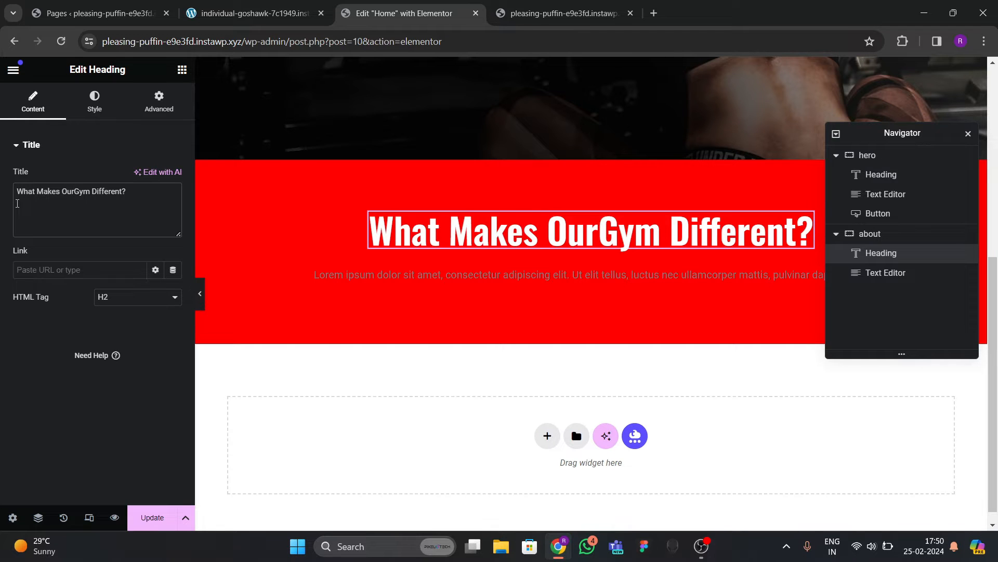
{"action": "type", "text": "<br>"}
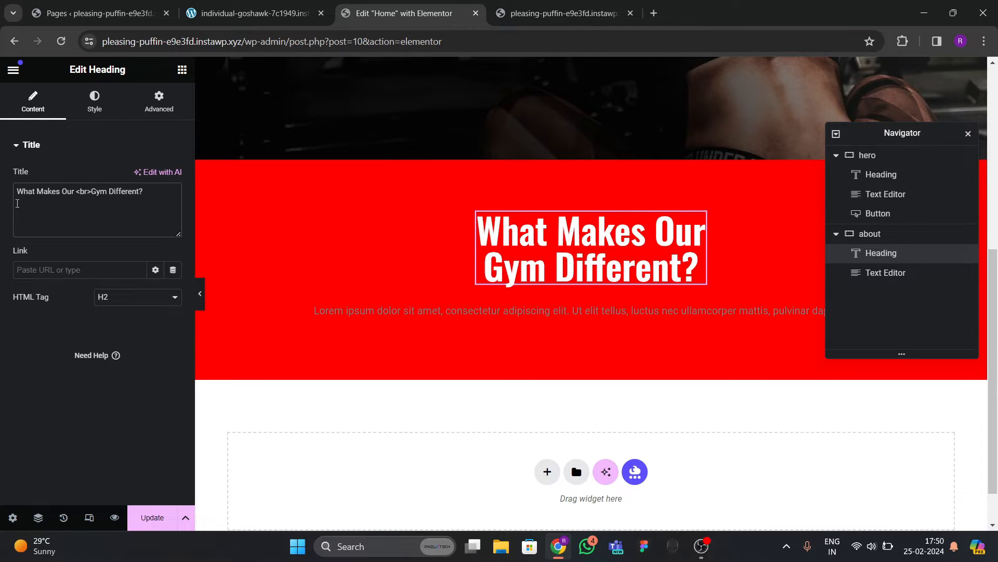
Set the heading font size to 60 and line height to 70.
{"action": "left_click", "coordinate": [94, 102]}
{"action": "left_click", "coordinate": [172, 232]}
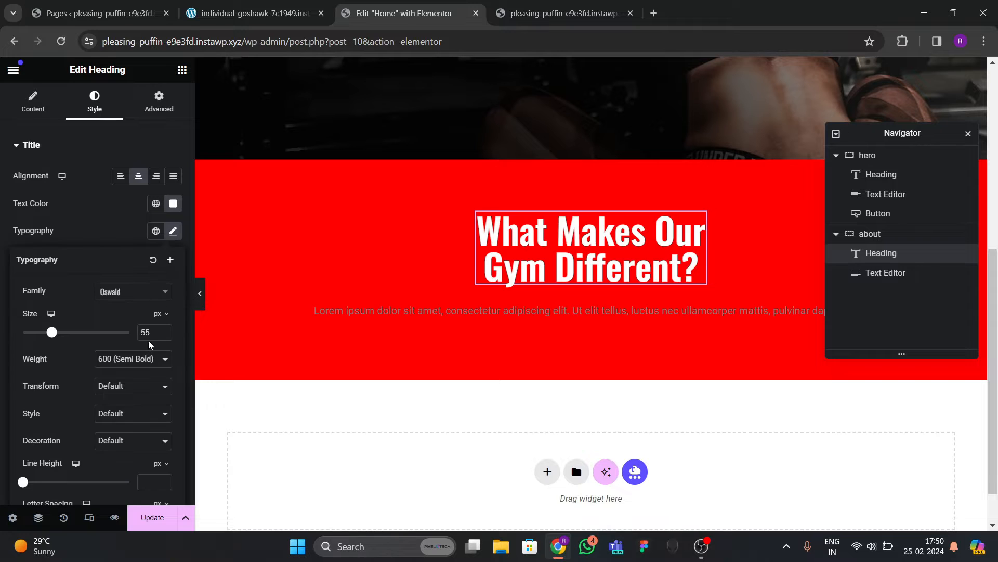
{"action": "type", "text": "60"}
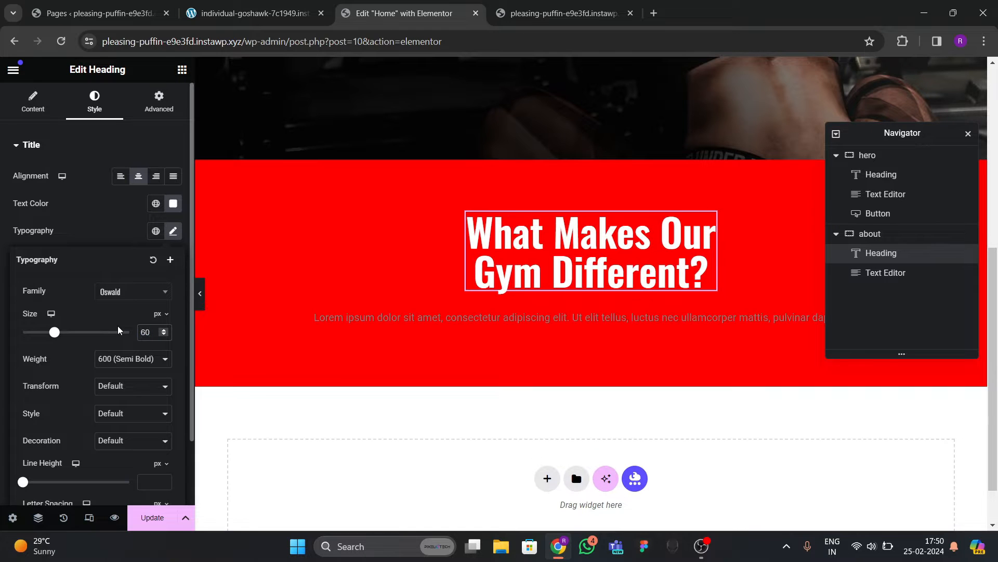
{"action": "scroll", "coordinate": [125, 394], "scroll_direction": "down", "scroll_amount": 2}
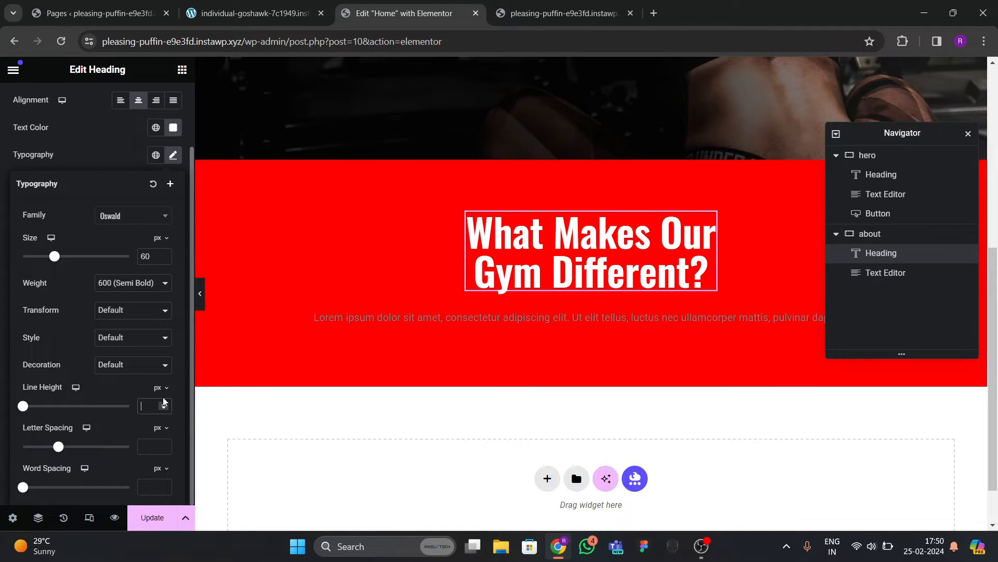
{"action": "type", "text": "50"}
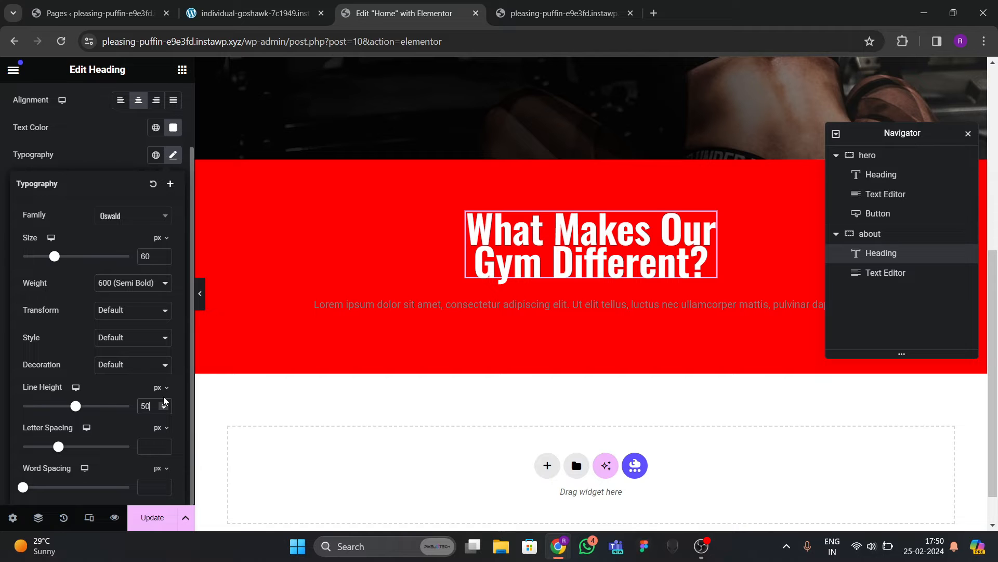
{"action": "key", "text": "BackSpace"}
{"action": "key", "text": "BackSpace"}
{"action": "key", "text": "BackSpace"}
{"action": "key", "text": "BackSpace"}
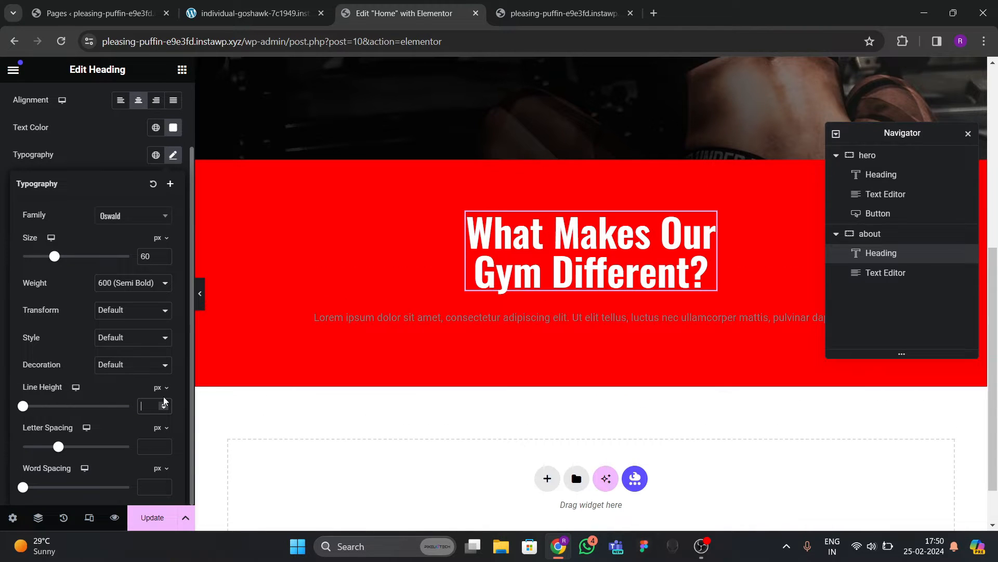
{"action": "type", "text": "70"}
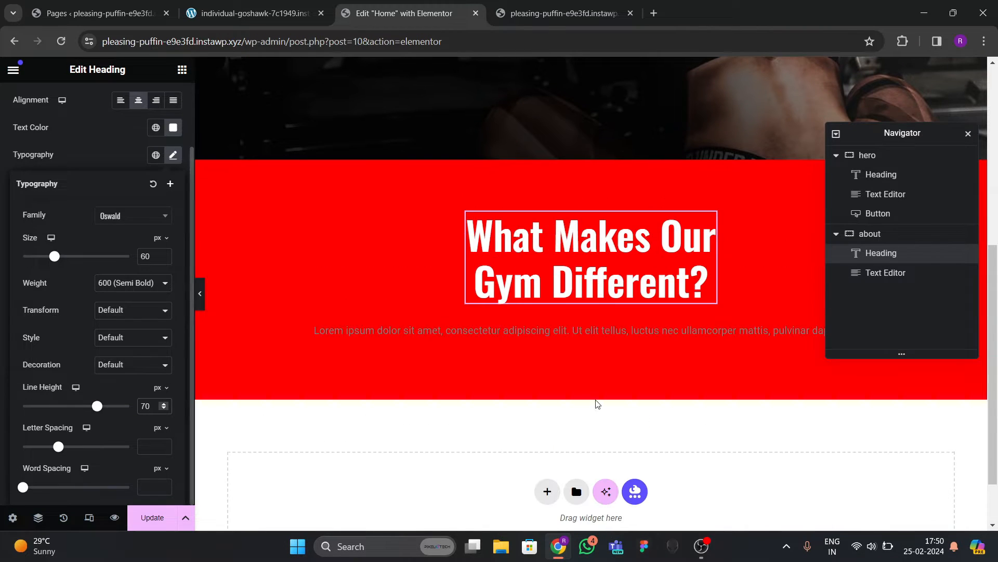
{"action": "left_click", "coordinate": [388, 323]}
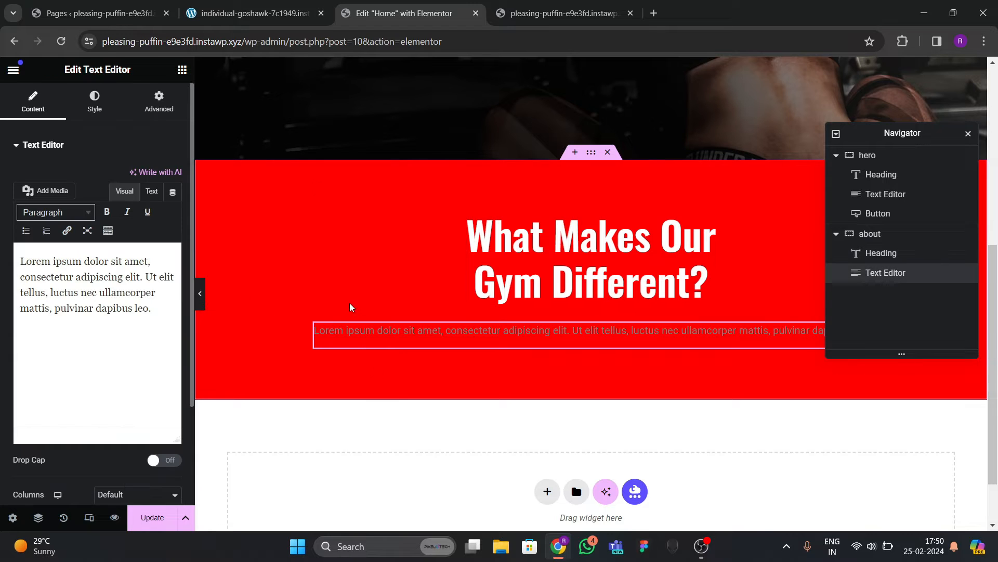
Replace the Lorem placeholder with the live site's 'Change Your Body' paragraph text.
{"action": "key", "text": "ctrl+shift+Tab"}
{"action": "left_click_drag", "start_coordinate": [323, 295], "coordinate": [693, 341]}
{"action": "key", "text": "ctrl+c"}
{"action": "key", "text": "ctrl+Tab"}
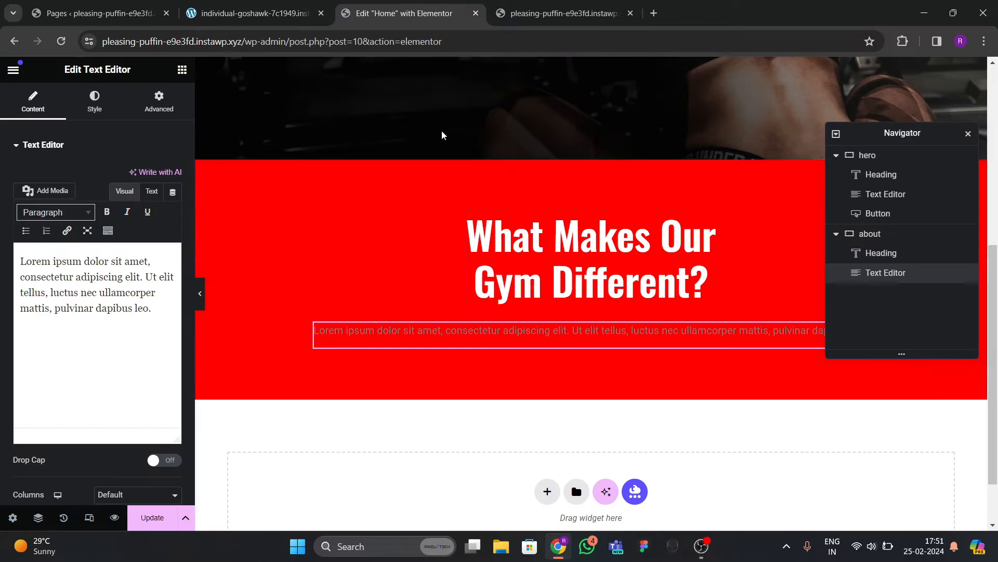
{"action": "left_click", "coordinate": [151, 191]}
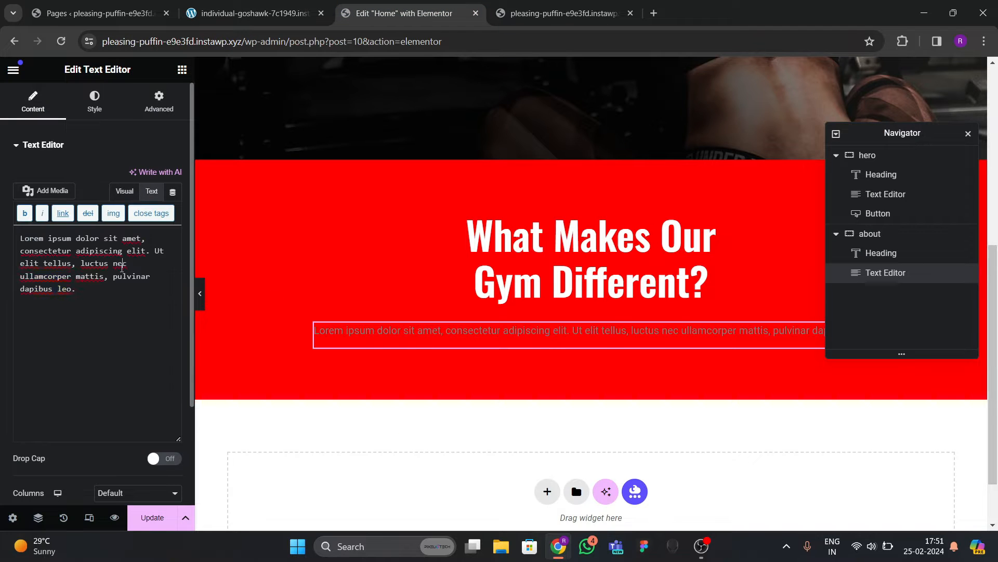
{"action": "key", "text": "ctrl+a"}
{"action": "key", "text": "ctrl+v"}
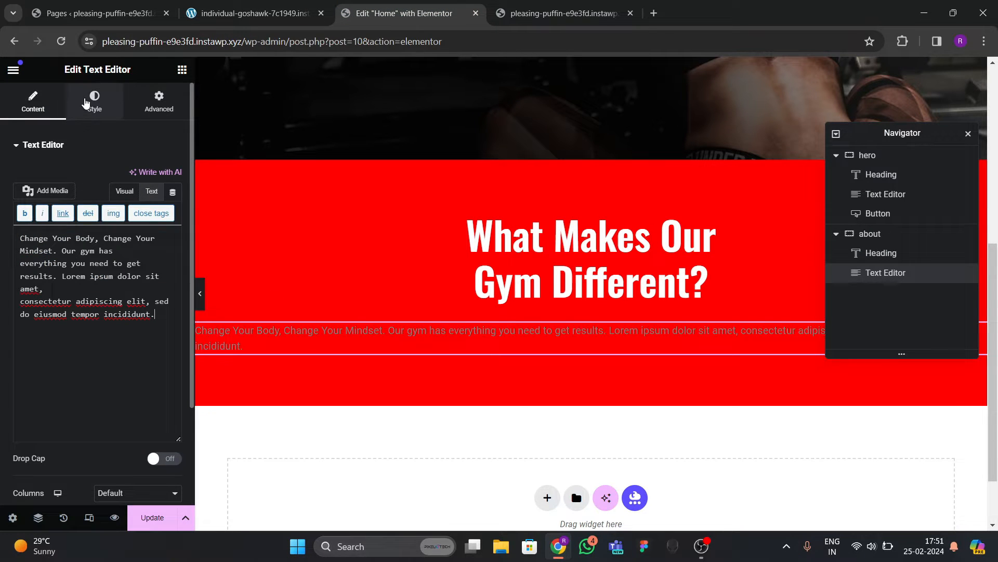
Make the paragraph text near-white #F2F2F2 at font size 22.
{"action": "left_click", "coordinate": [86, 103]}
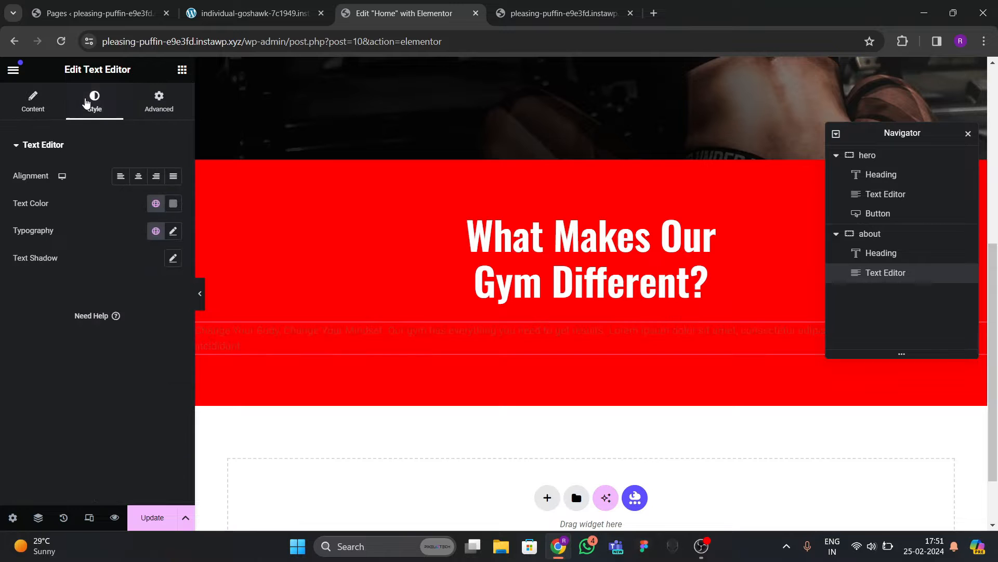
{"action": "left_click", "coordinate": [173, 203]}
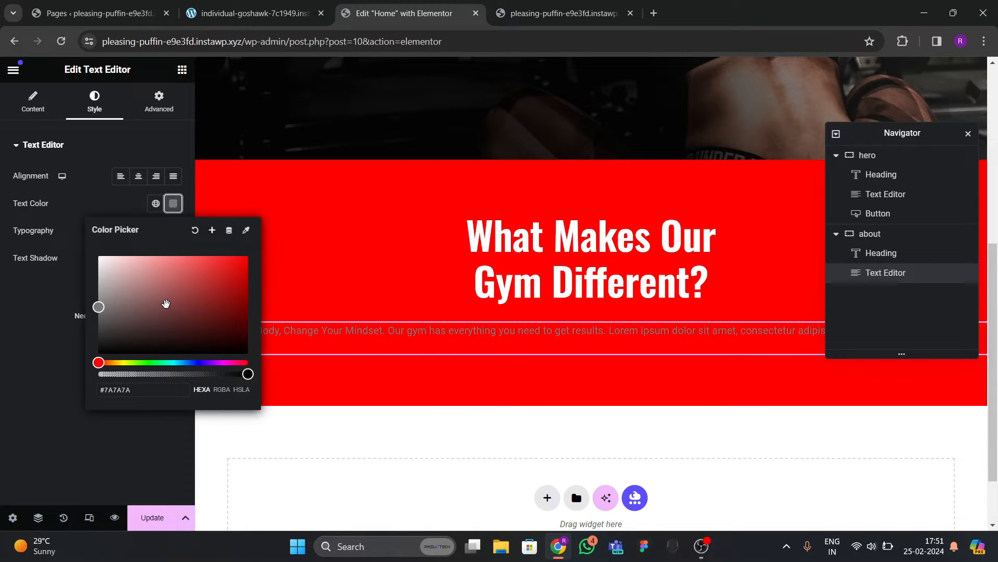
{"action": "left_click_drag", "start_coordinate": [99, 281], "coordinate": [93, 262]}
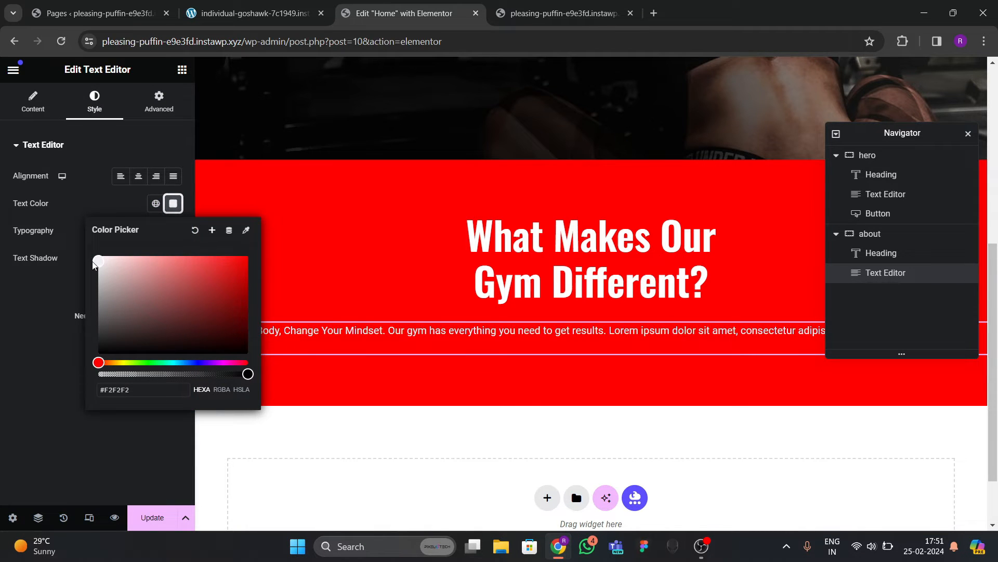
{"action": "left_click", "coordinate": [125, 203]}
{"action": "left_click", "coordinate": [173, 230]}
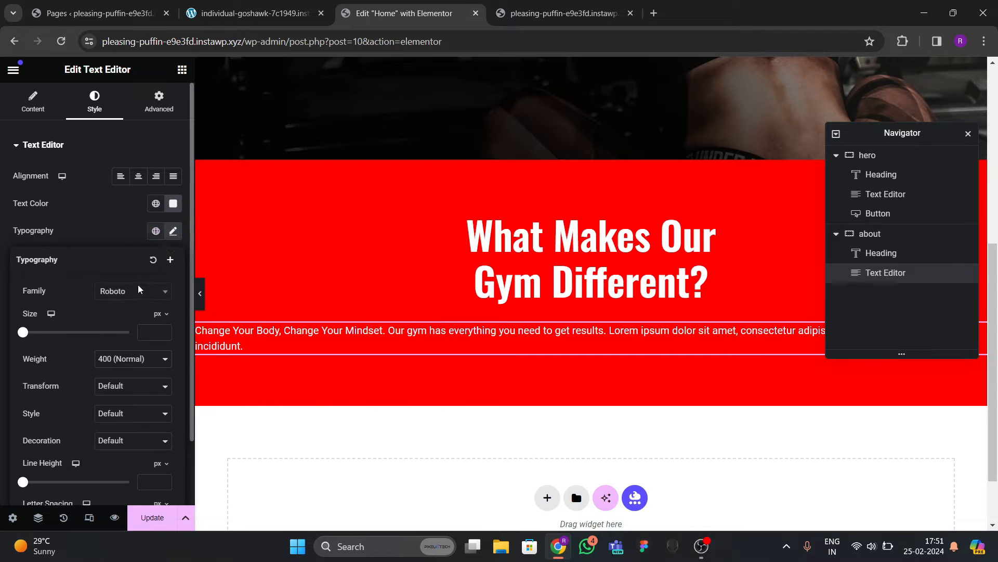
{"action": "left_click", "coordinate": [164, 331]}
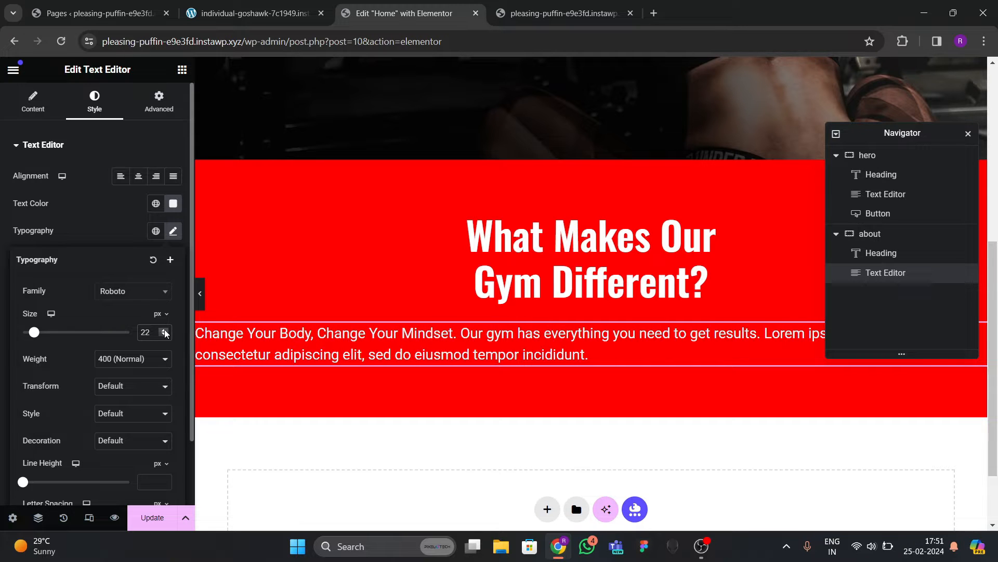
{"action": "left_click", "coordinate": [351, 360]}
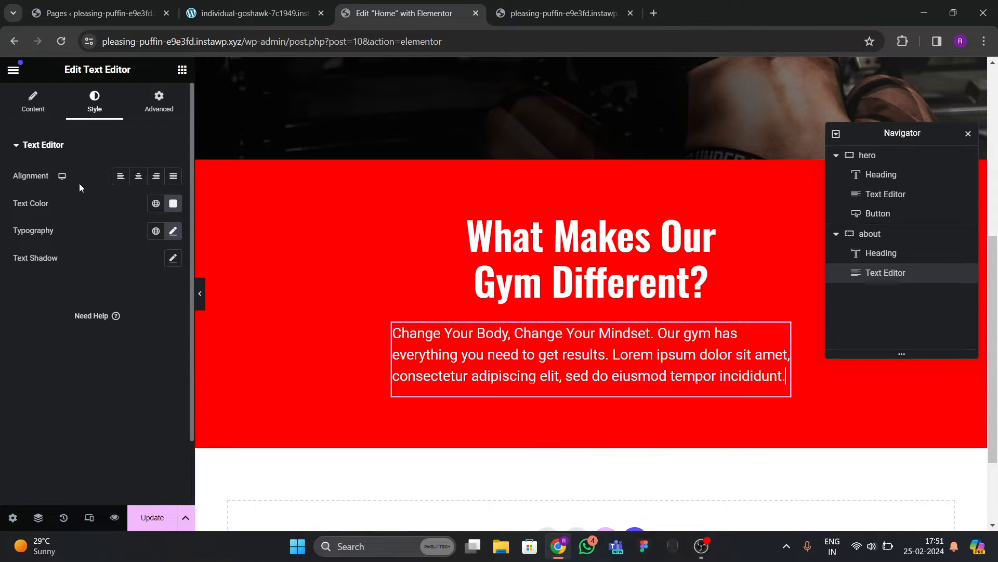
{"action": "left_click", "coordinate": [269, 335]}
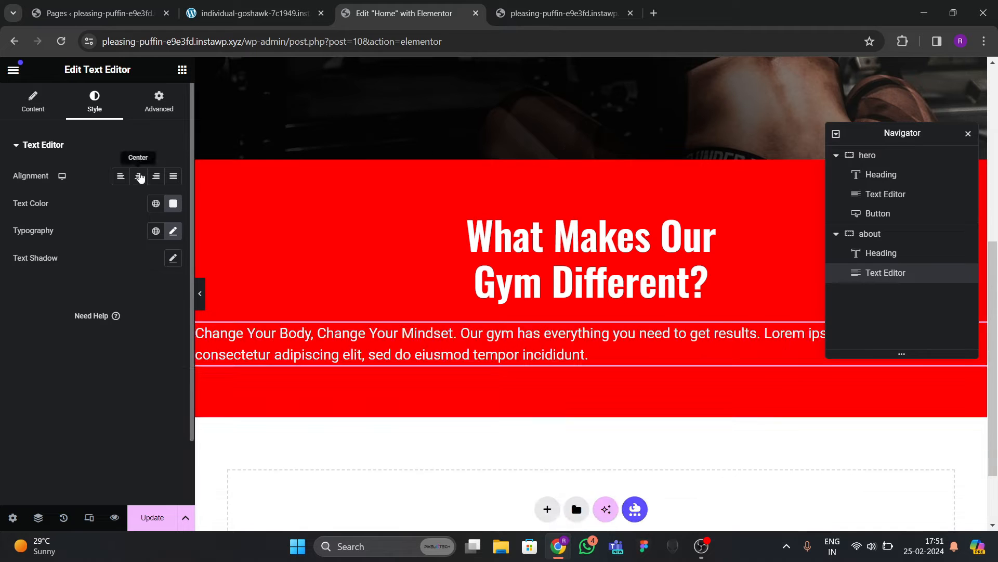
Add <br> line breaks to split the paragraph into three lines, matching the live site.
{"action": "left_click", "coordinate": [32, 102]}
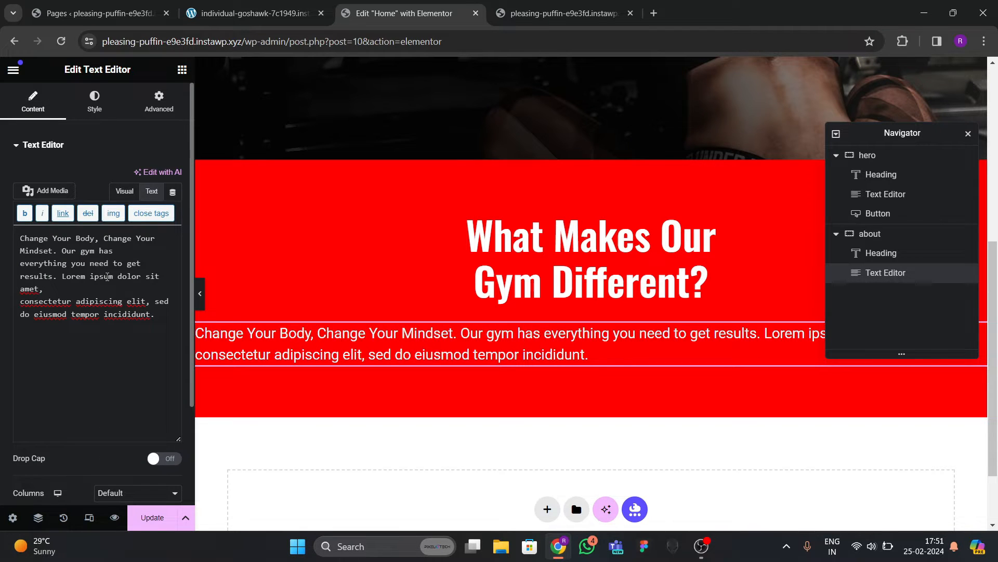
{"action": "left_click", "coordinate": [255, 13]}
{"action": "left_click", "coordinate": [624, 373]}
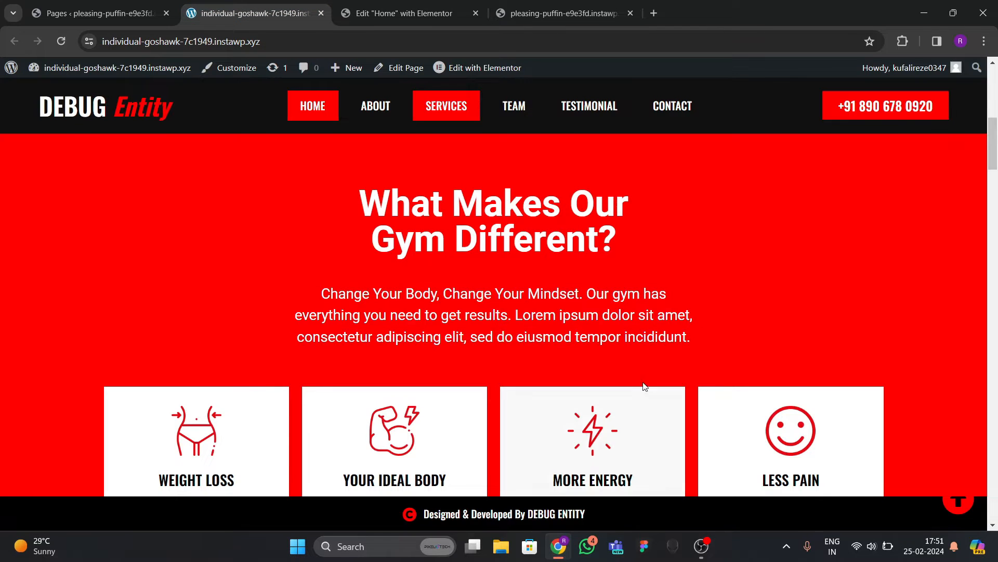
{"action": "left_click", "coordinate": [401, 13]}
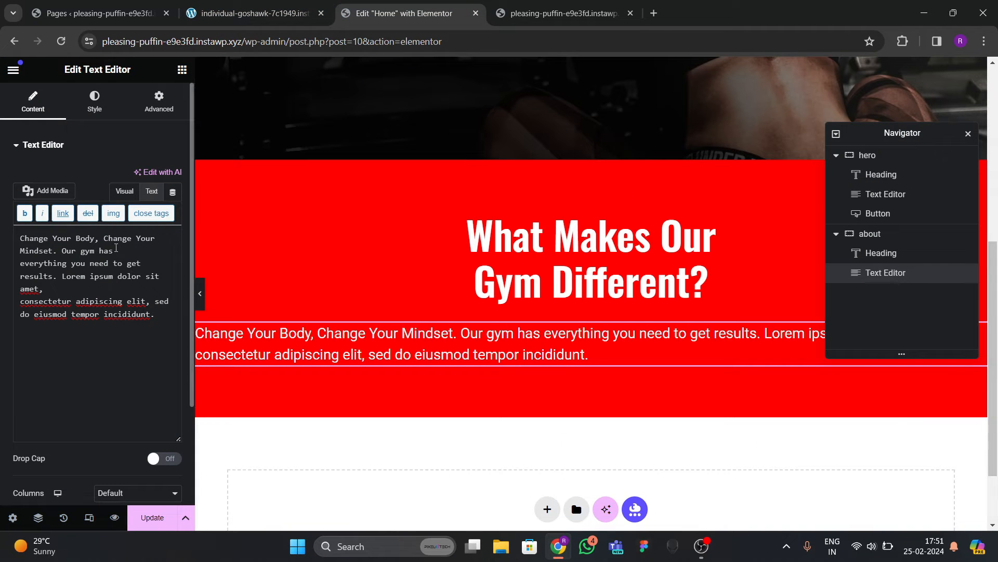
{"action": "type", "text": "br>"}
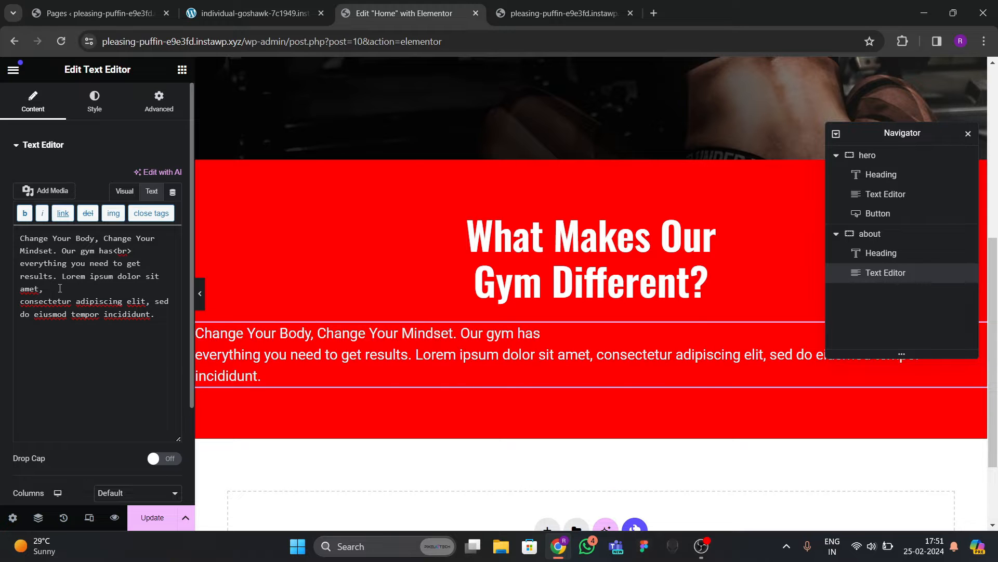
{"action": "type", "text": "<br>"}
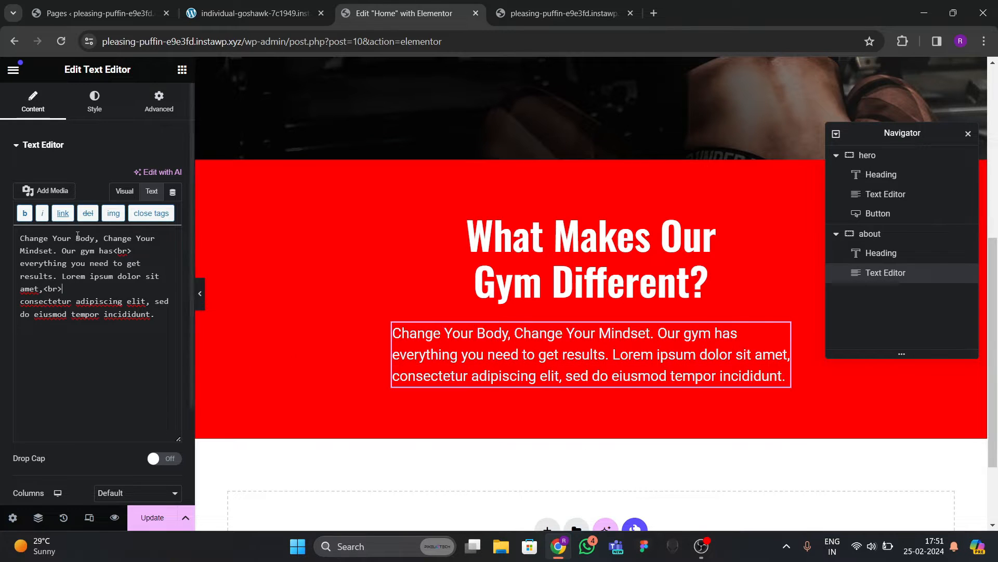
Centre the paragraph text, save the page with Ctrl+S, and preview it live.
{"action": "left_click", "coordinate": [94, 101]}
{"action": "left_click", "coordinate": [139, 176]}
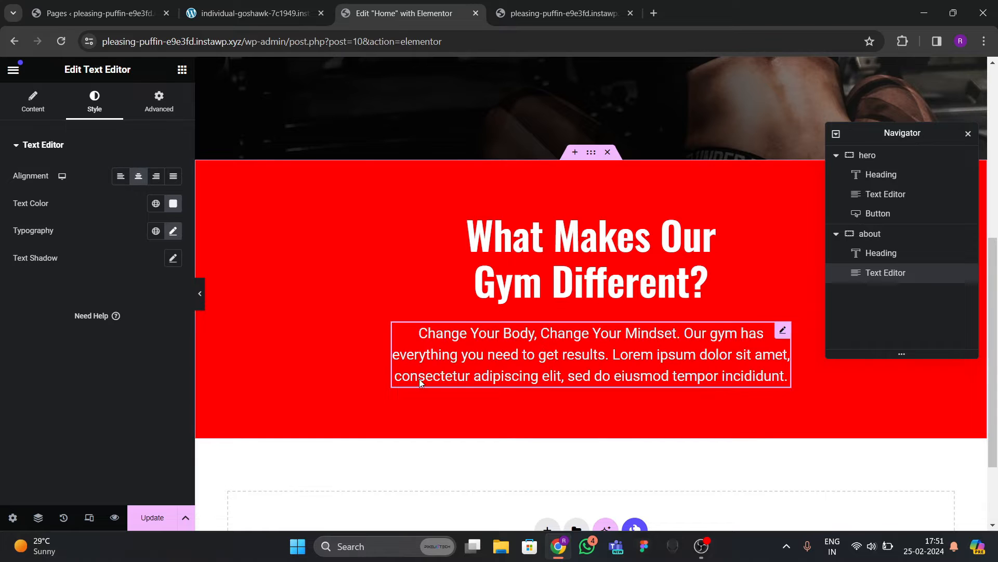
{"action": "key", "text": "ctrl+s"}
{"action": "scroll", "coordinate": [422, 353], "scroll_direction": "up", "scroll_amount": 3}
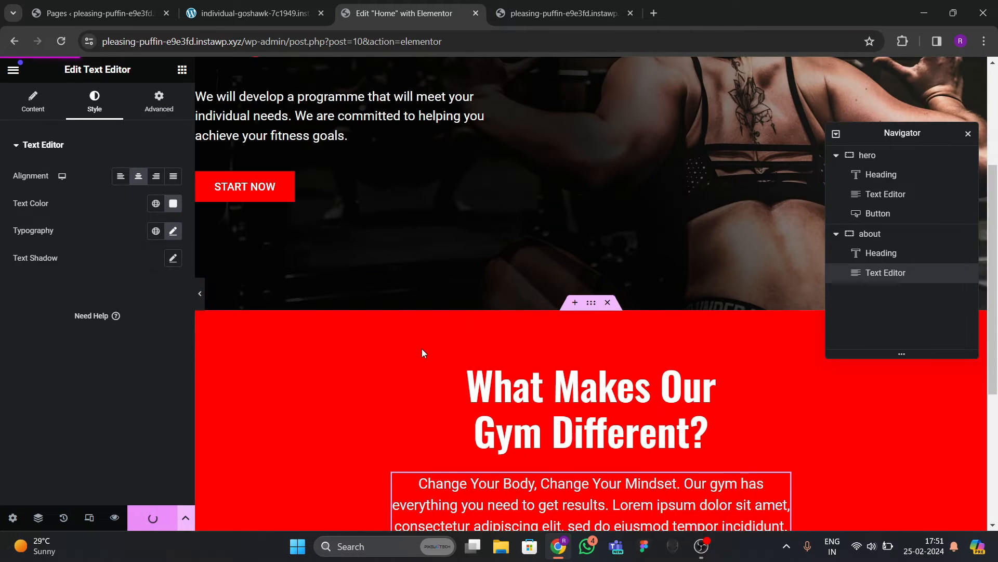
{"action": "left_click", "coordinate": [256, 16]}
{"action": "scroll", "coordinate": [327, 306], "scroll_direction": "down", "scroll_amount": 5}
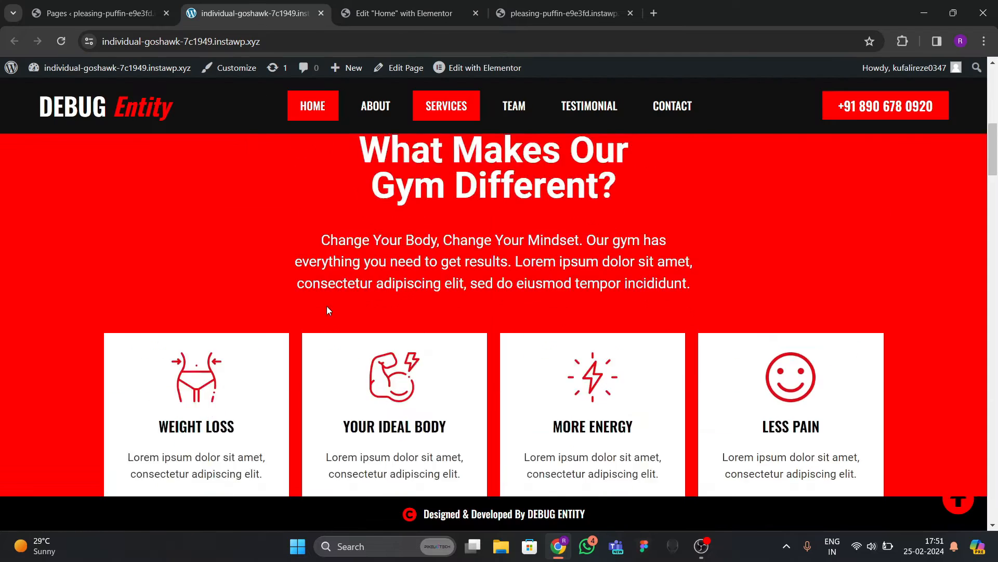
{"action": "scroll", "coordinate": [285, 227], "scroll_direction": "up", "scroll_amount": 2}
{"action": "left_click", "coordinate": [395, 12]}
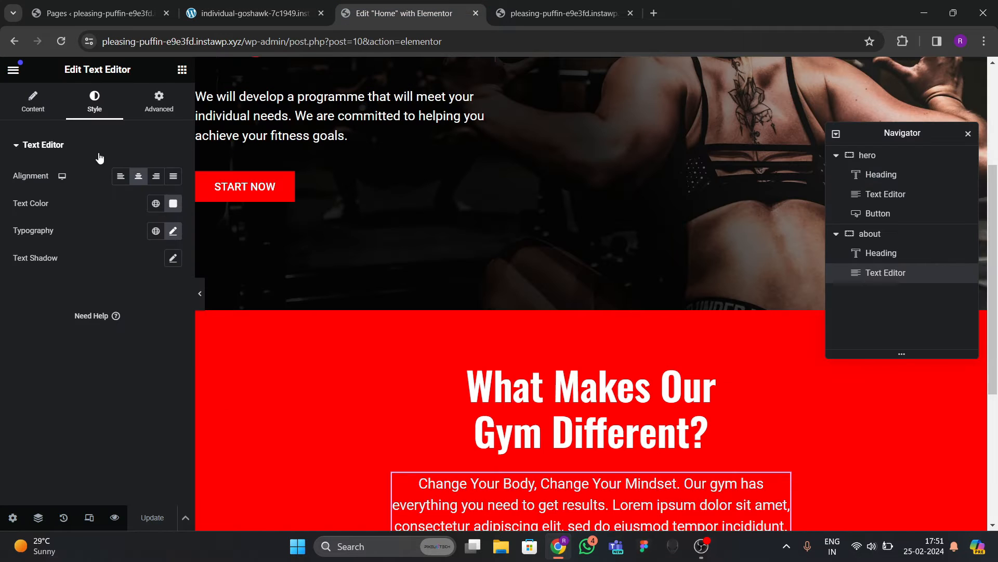
{"action": "left_click", "coordinate": [182, 70]}
Add a full-width container with 0 padding below the about paragraph.
{"action": "scroll", "coordinate": [373, 310], "scroll_direction": "down", "scroll_amount": 5}
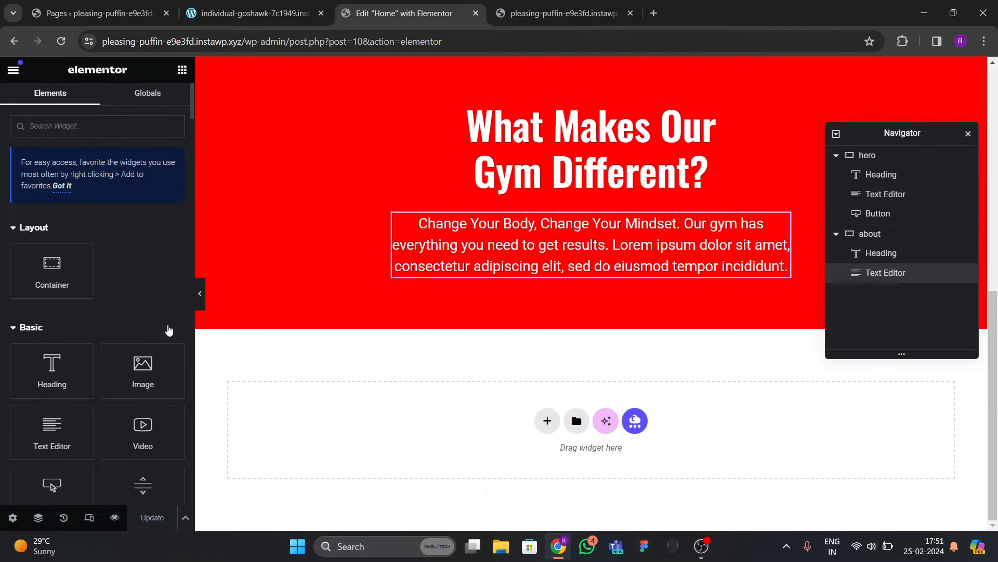
{"action": "left_click_drag", "start_coordinate": [52, 270], "coordinate": [478, 347]}
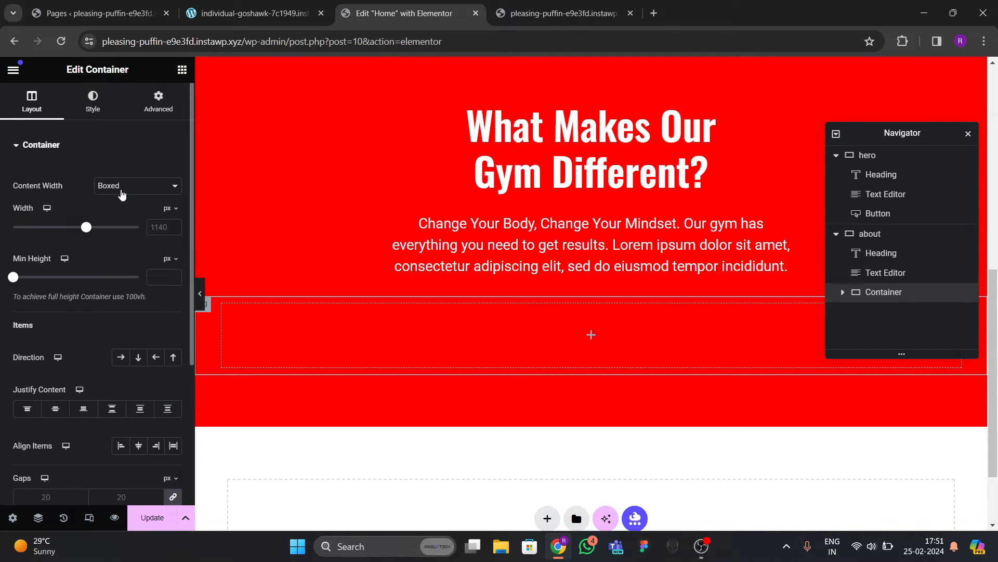
{"action": "left_click", "coordinate": [123, 193]}
{"action": "left_click", "coordinate": [117, 212]}
{"action": "left_click", "coordinate": [158, 101]}
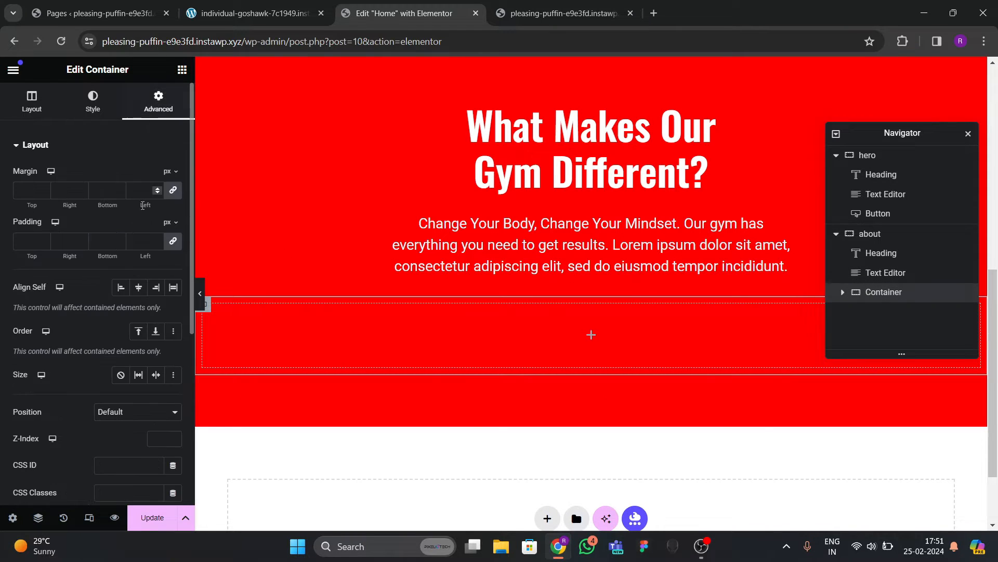
{"action": "left_click", "coordinate": [172, 242]}
Nest a second container inside the new full-width container.
{"action": "left_click", "coordinate": [182, 69]}
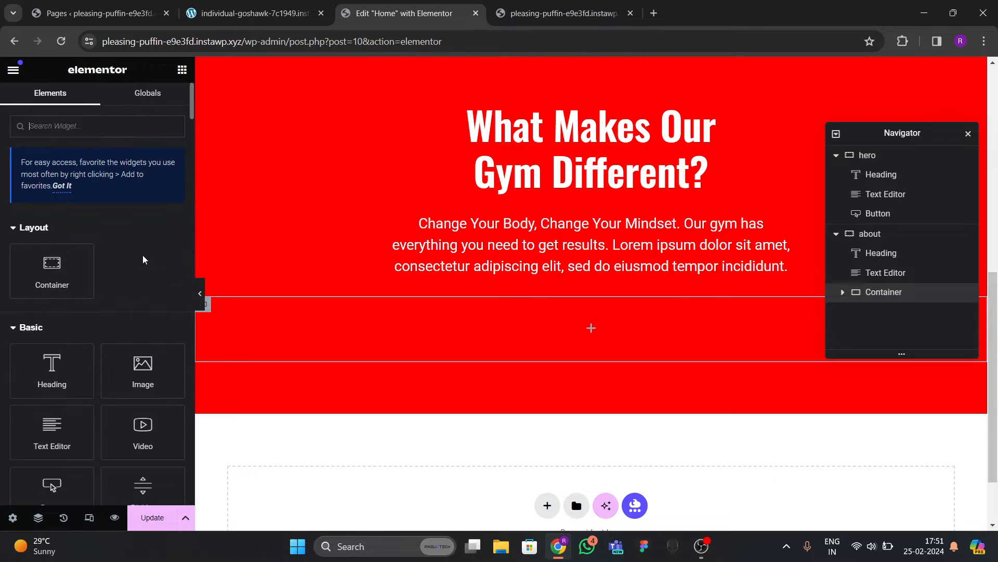
{"action": "left_click_drag", "start_coordinate": [95, 285], "coordinate": [330, 349]}
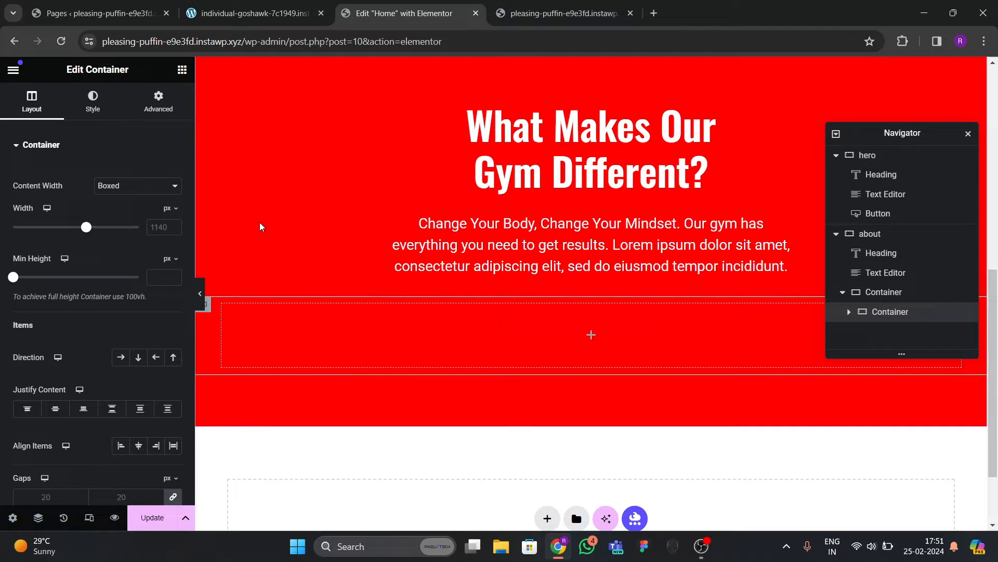
{"action": "left_click", "coordinate": [255, 13]}
{"action": "left_click", "coordinate": [380, 14]}
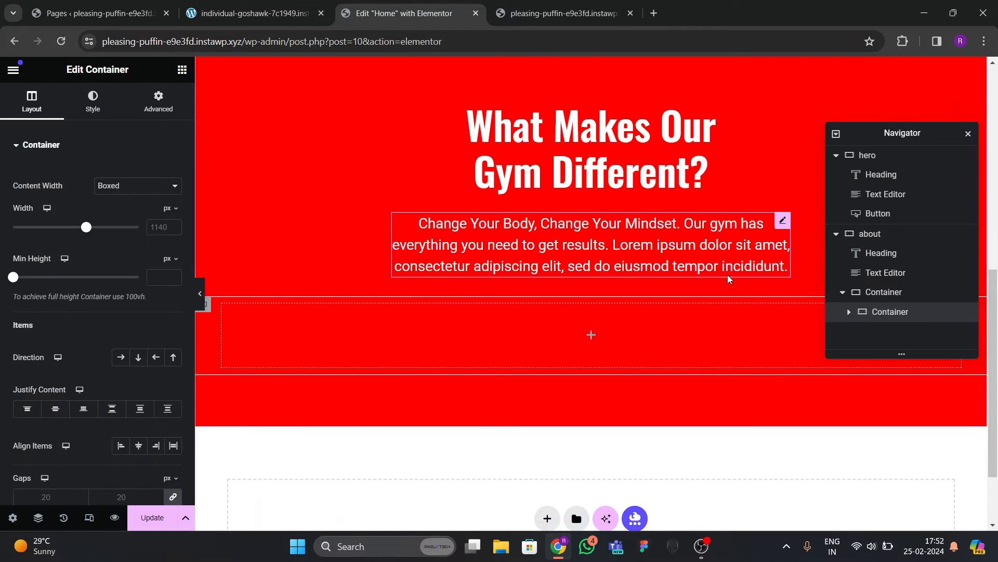
{"action": "scroll", "coordinate": [738, 277], "scroll_direction": "down", "scroll_amount": 2}
Rename the containers 'main grid box' and 'inners', making the inner one full width.
{"action": "double_click", "coordinate": [888, 291]}
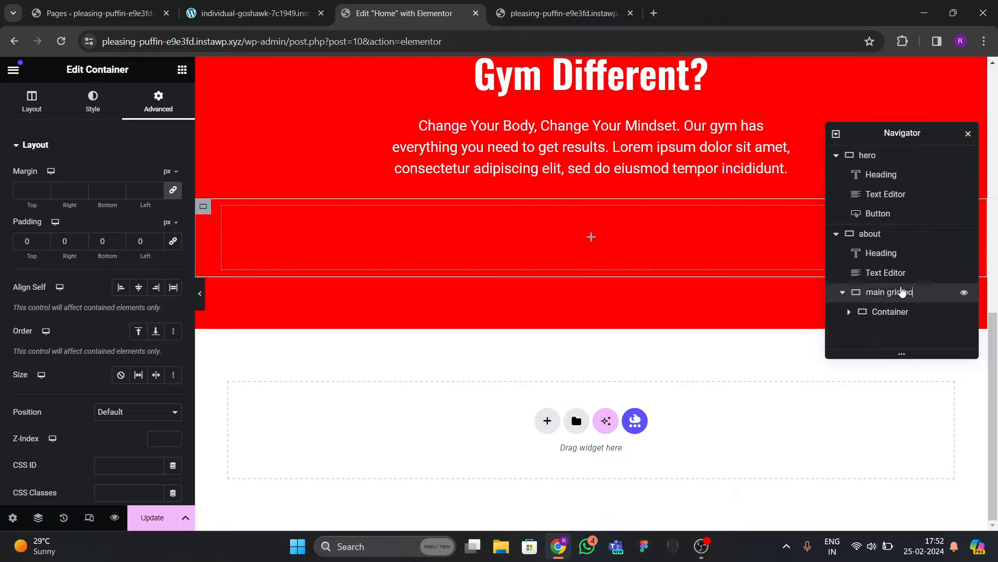
{"action": "type", "text": "main grid box"}
{"action": "double_click", "coordinate": [889, 312]}
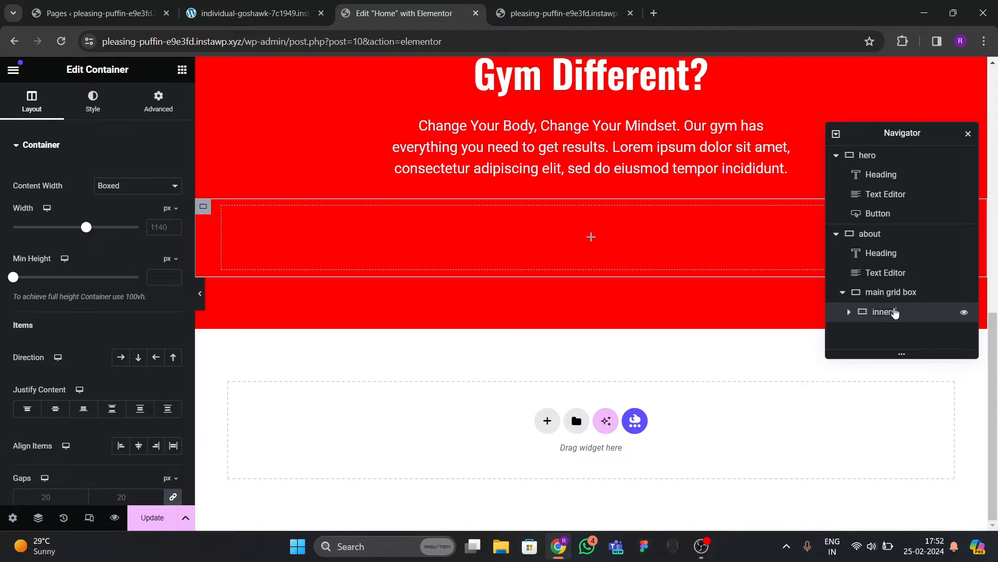
{"action": "key", "text": "Return"}
{"action": "left_click", "coordinate": [131, 187]}
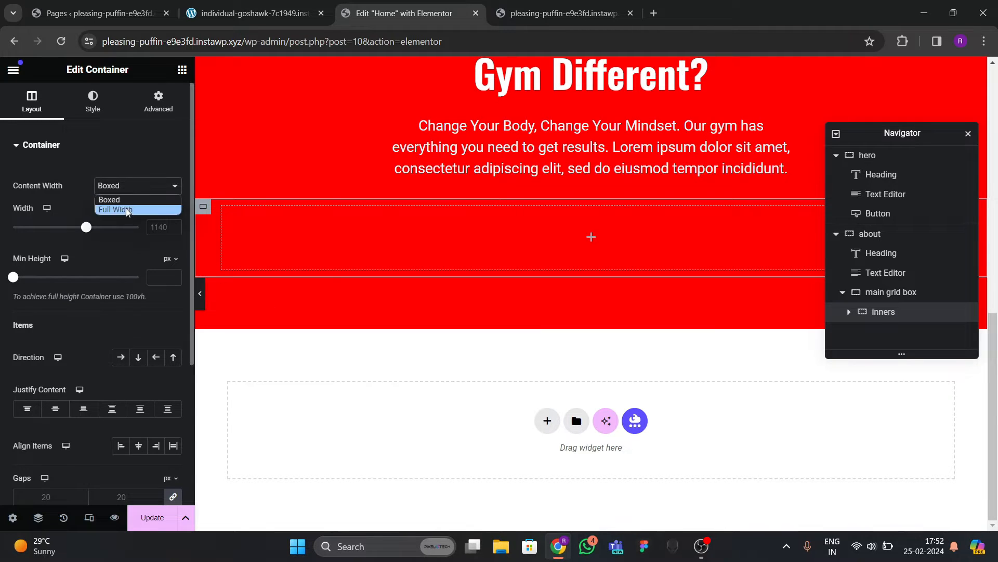
{"action": "left_click", "coordinate": [125, 207]}
{"action": "left_click", "coordinate": [158, 107]}
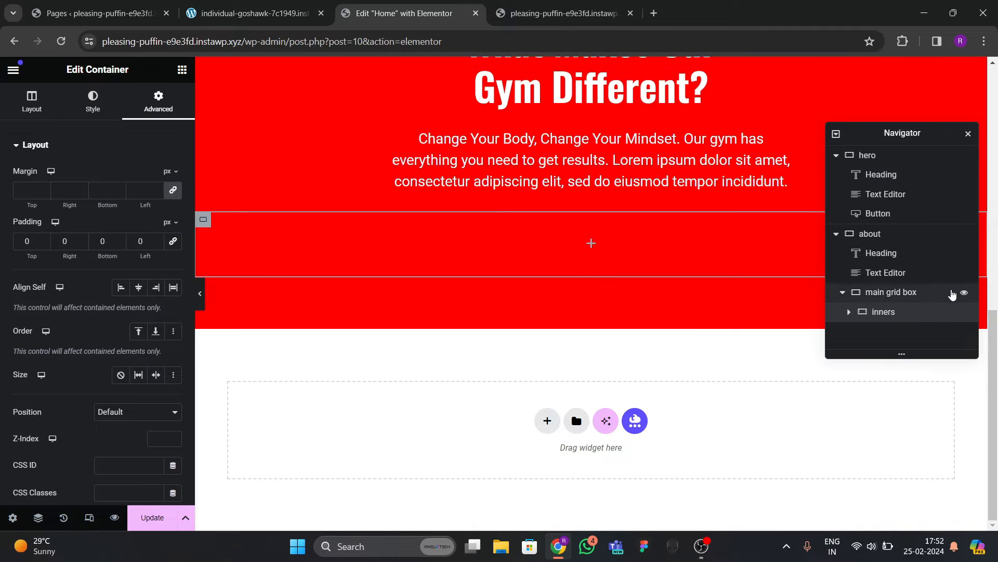
Duplicate the inners container until there are four inside main grid box.
{"action": "right_click", "coordinate": [893, 320]}
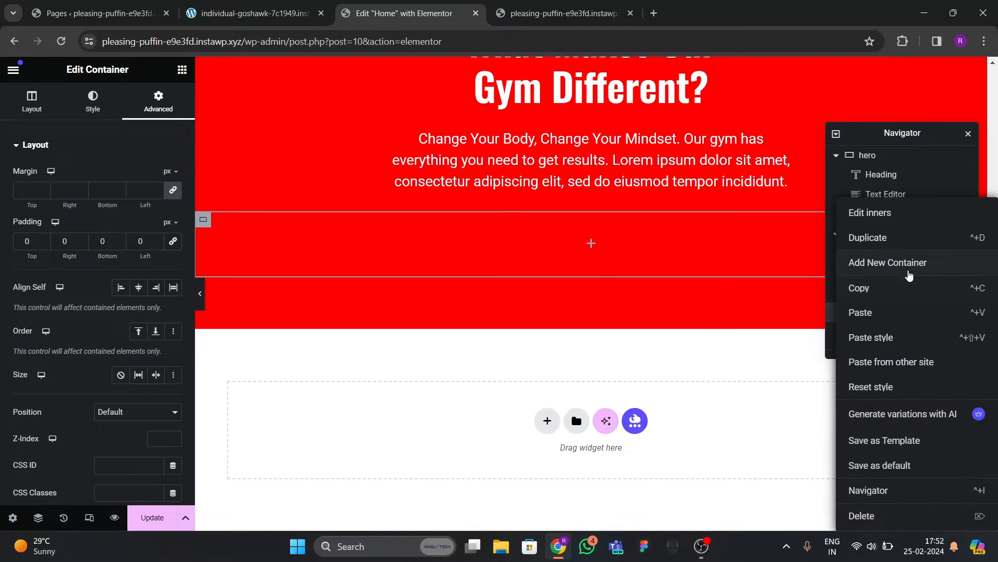
{"action": "left_click", "coordinate": [890, 242]}
{"action": "right_click", "coordinate": [884, 333]}
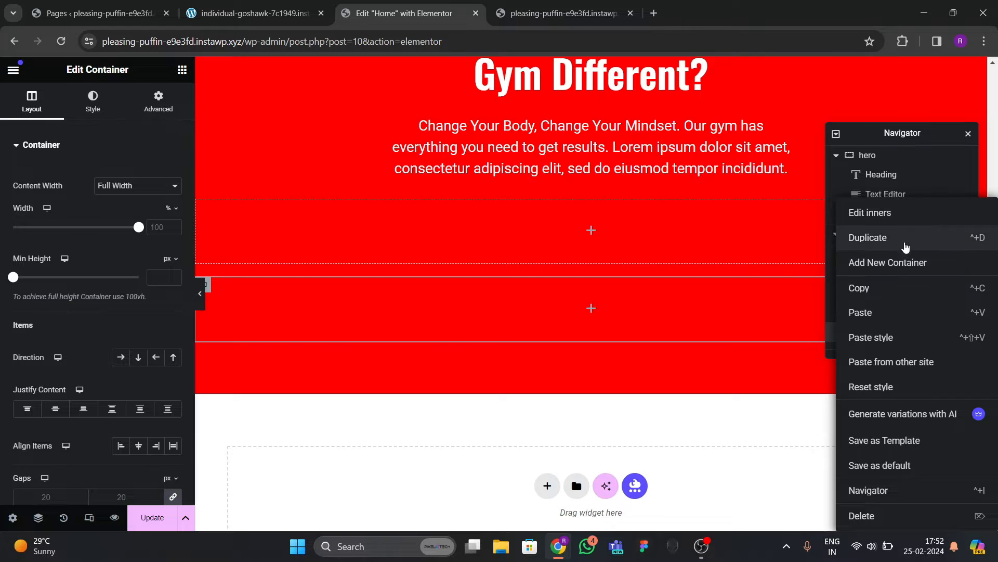
{"action": "left_click", "coordinate": [906, 247]}
{"action": "right_click", "coordinate": [899, 340]}
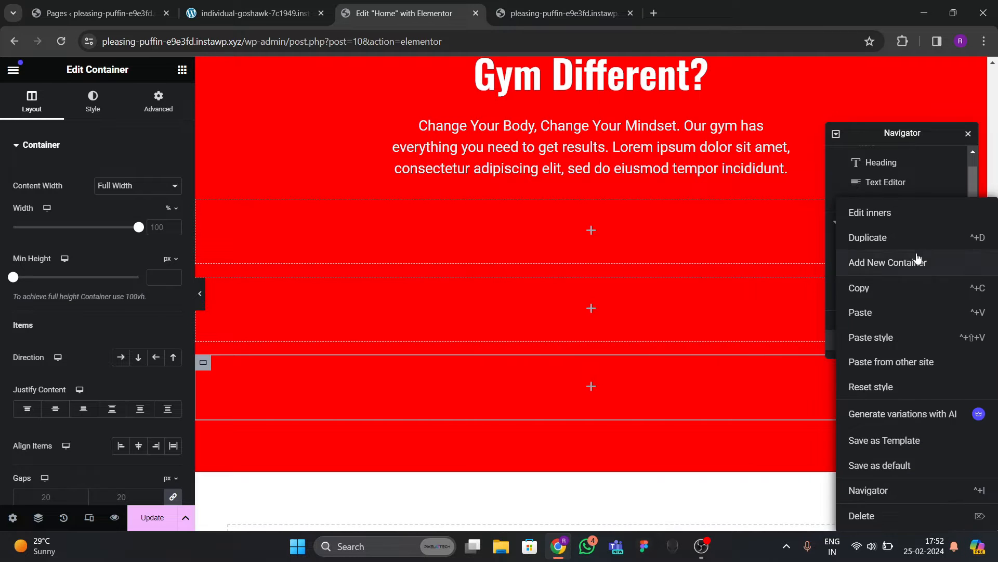
{"action": "left_click", "coordinate": [862, 311]}
Lay the four inner boxes in a row, centred horizontally and middle-aligned.
{"action": "left_click", "coordinate": [853, 261]}
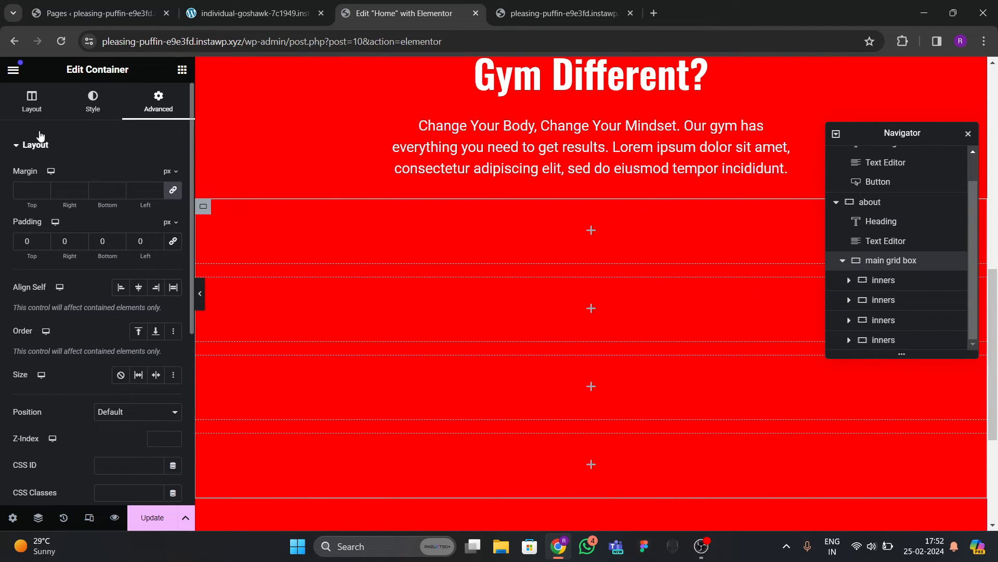
{"action": "left_click", "coordinate": [32, 101]}
{"action": "scroll", "coordinate": [78, 260], "scroll_direction": "down", "scroll_amount": 1}
{"action": "left_click", "coordinate": [120, 292]}
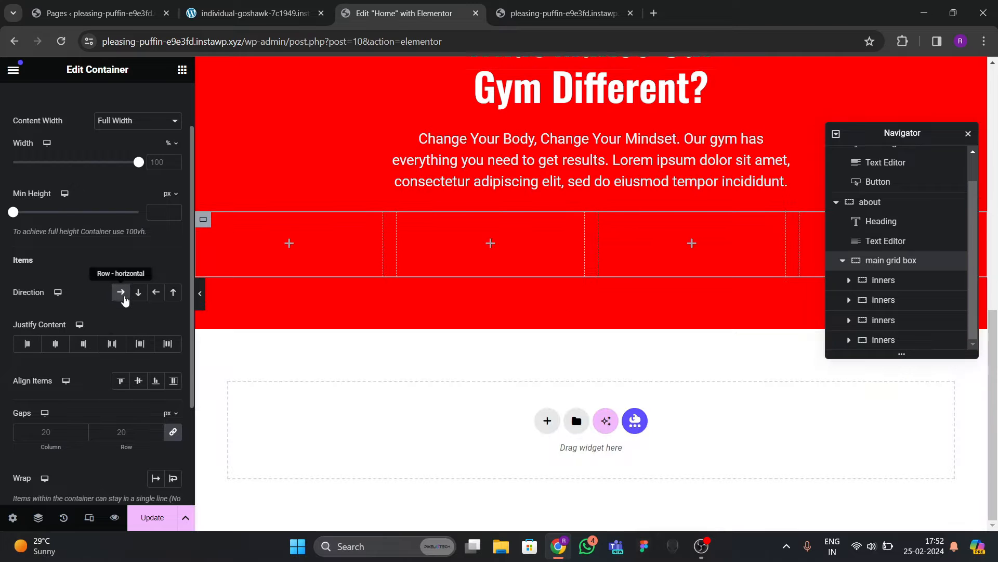
{"action": "left_click", "coordinate": [56, 343]}
{"action": "left_click", "coordinate": [139, 380]}
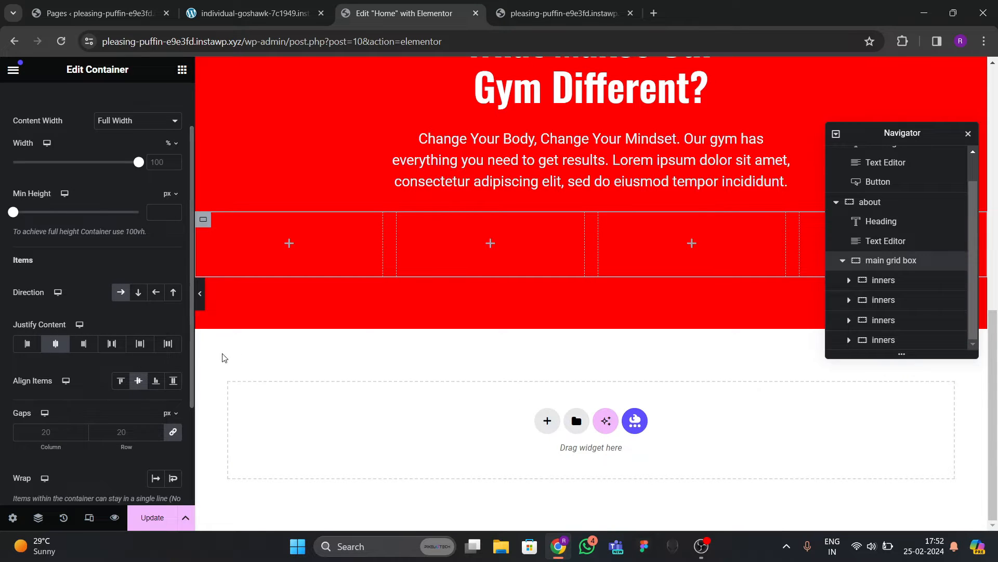
{"action": "left_click", "coordinate": [233, 13]}
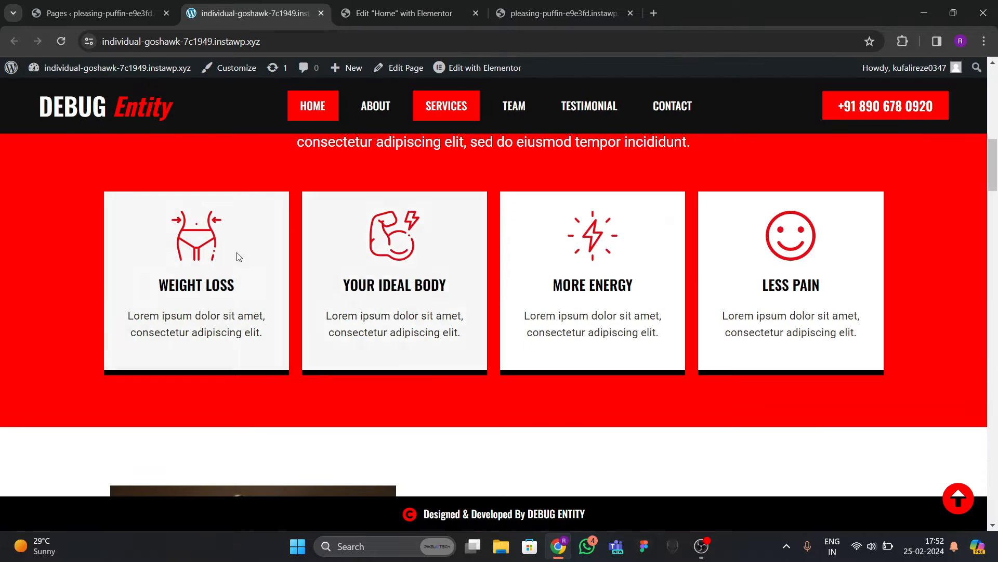
{"action": "left_click", "coordinate": [390, 16]}
Give the first inner box a classic white background.
{"action": "left_click", "coordinate": [182, 70]}
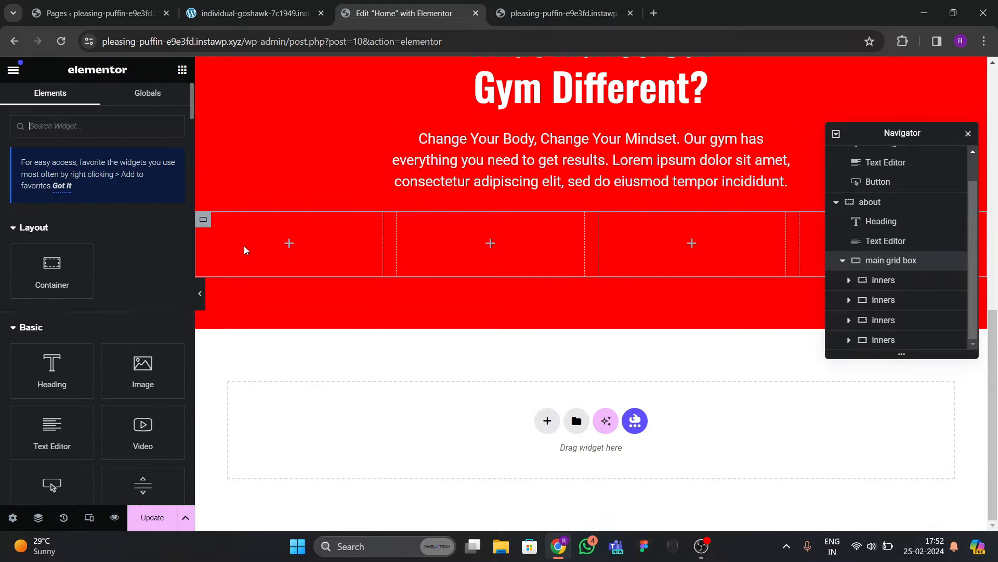
{"action": "left_click", "coordinate": [883, 280]}
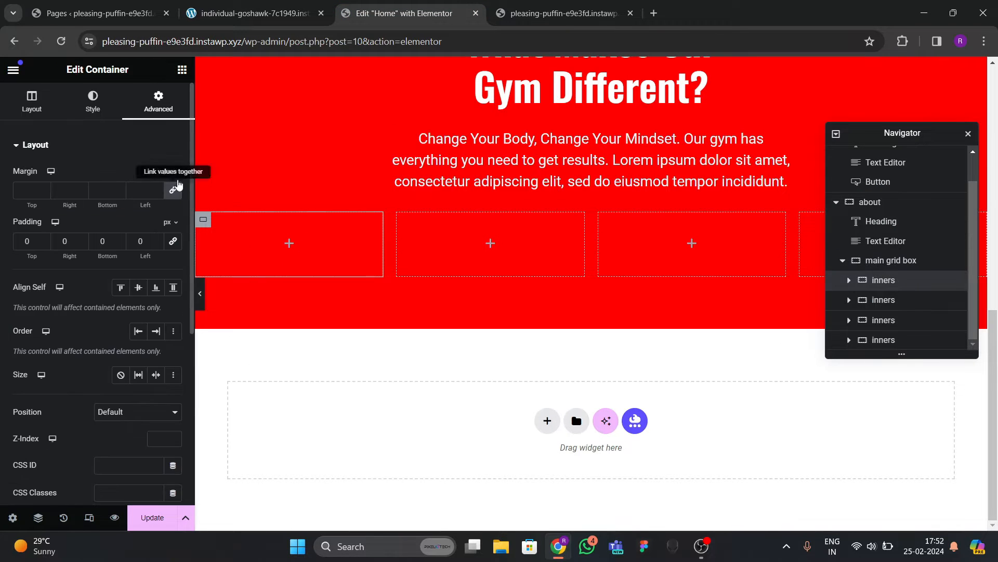
{"action": "left_click", "coordinate": [93, 101]}
{"action": "left_click", "coordinate": [120, 203]}
{"action": "left_click", "coordinate": [173, 230]}
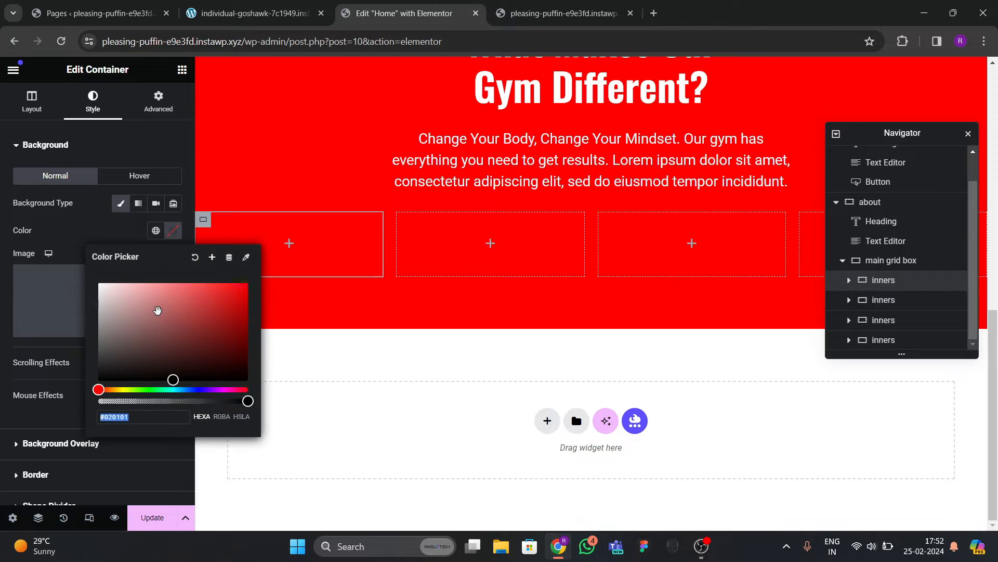
{"action": "left_click_drag", "start_coordinate": [156, 308], "coordinate": [74, 230]}
{"action": "left_click", "coordinate": [74, 229]}
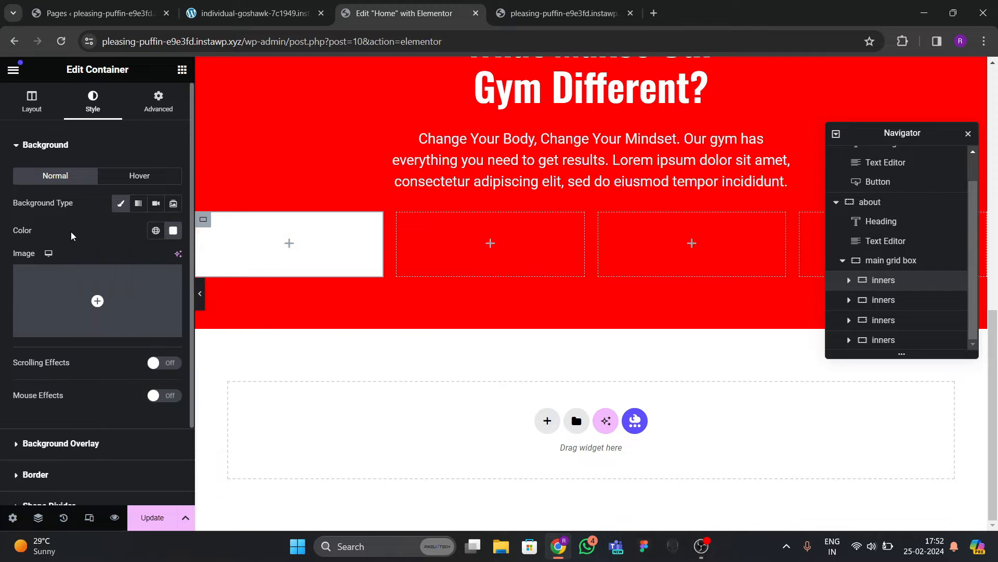
Set the first inner box's padding to 30 on all sides.
{"action": "left_click", "coordinate": [133, 115]}
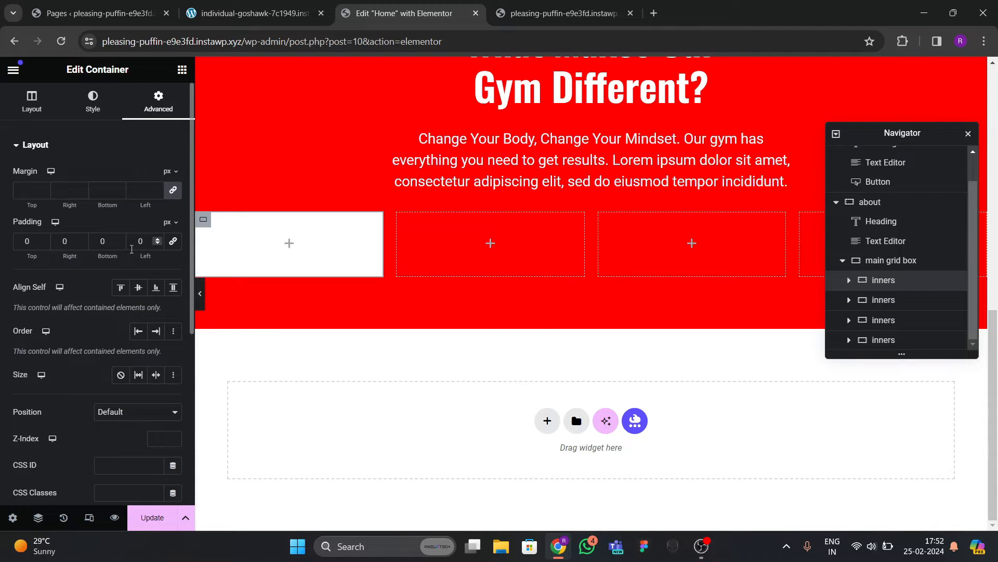
{"action": "left_click", "coordinate": [31, 240]}
{"action": "type", "text": "3"}
{"action": "left_click", "coordinate": [183, 71]}
{"action": "scroll", "coordinate": [83, 349], "scroll_direction": "down", "scroll_amount": 1}
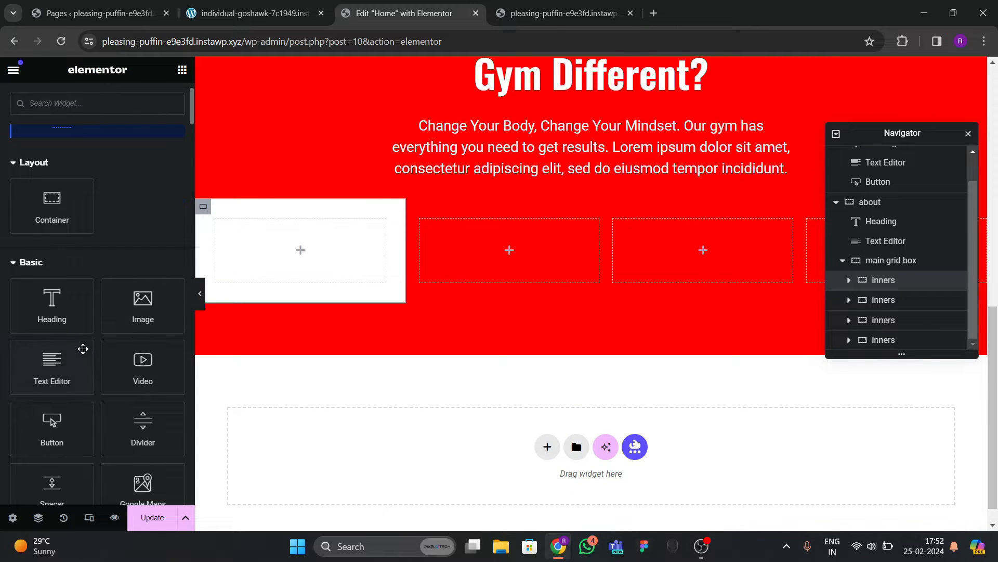
Place an Image widget in the first white box showing the red waist icon from the Media Library.
{"action": "left_click_drag", "start_coordinate": [141, 309], "coordinate": [237, 281]}
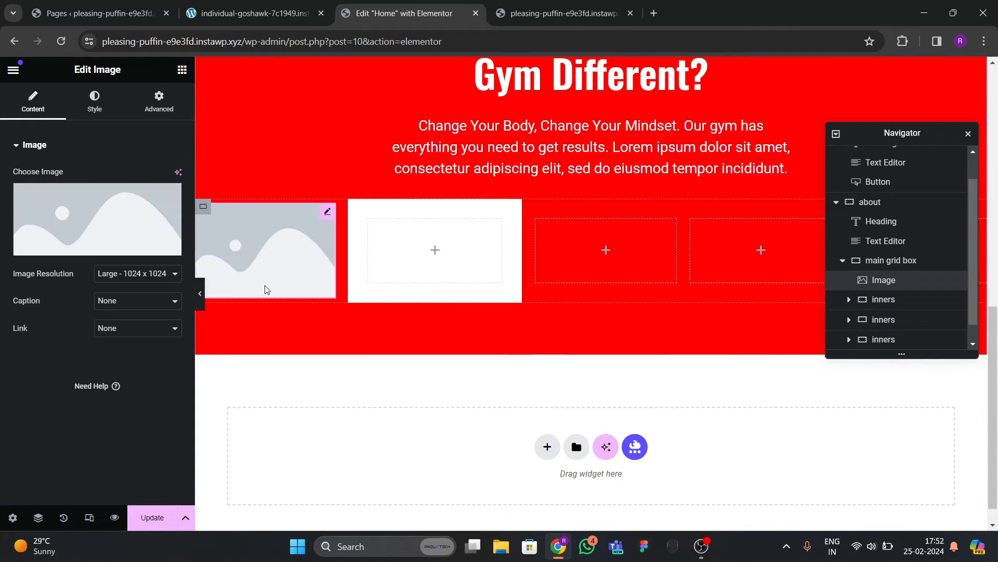
{"action": "key", "text": "ctrl+z"}
{"action": "left_click_drag", "start_coordinate": [141, 307], "coordinate": [296, 292]}
{"action": "left_click", "coordinate": [133, 226]}
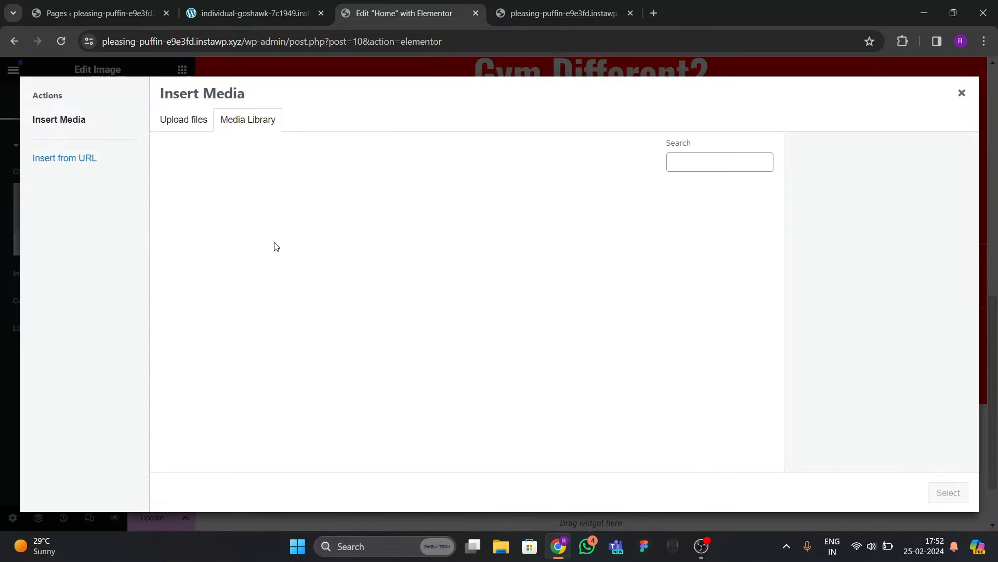
{"action": "left_click", "coordinate": [245, 15]}
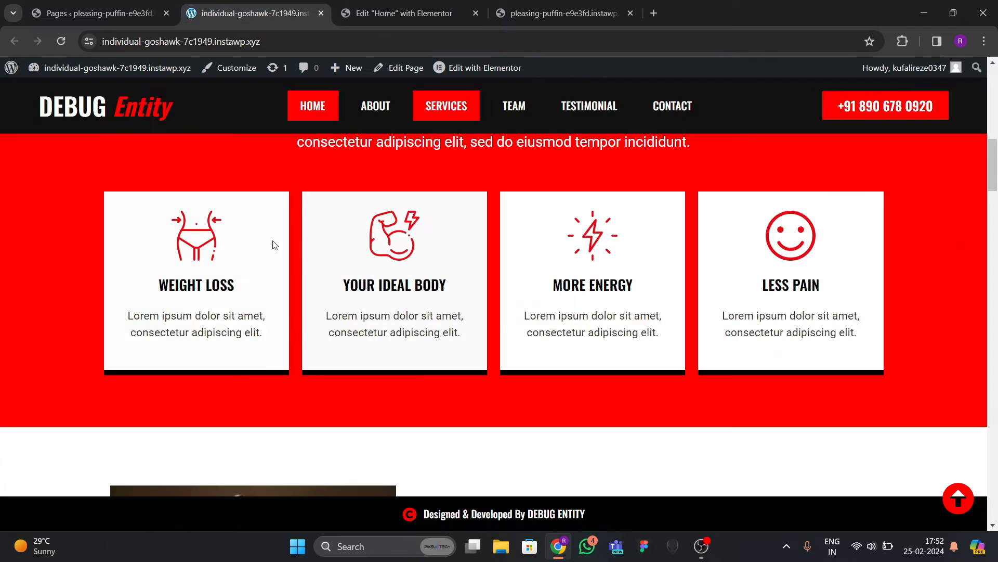
{"action": "left_click", "coordinate": [438, 13]}
{"action": "scroll", "coordinate": [356, 312], "scroll_direction": "down", "scroll_amount": 1}
{"action": "left_click", "coordinate": [312, 271]}
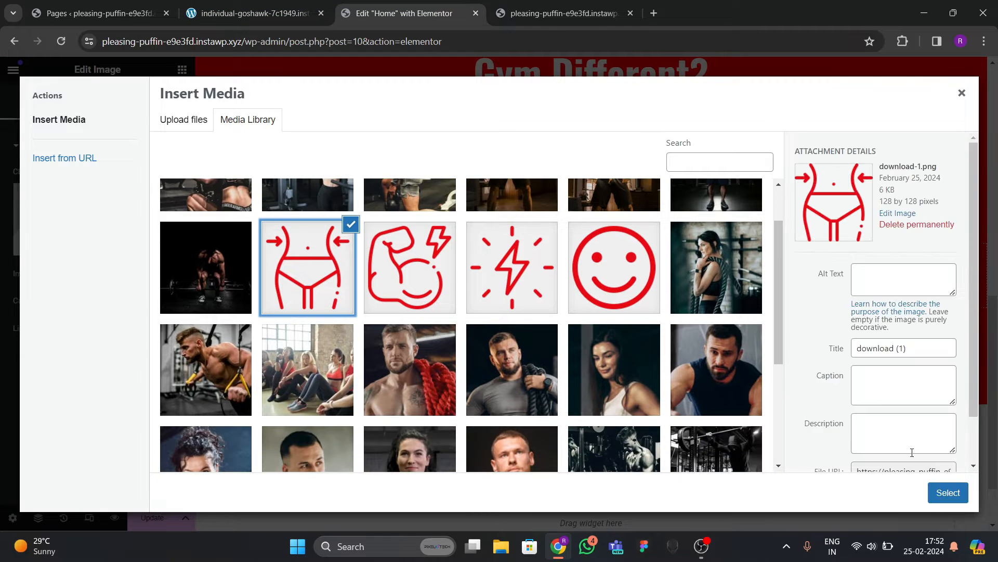
{"action": "left_click", "coordinate": [948, 492]}
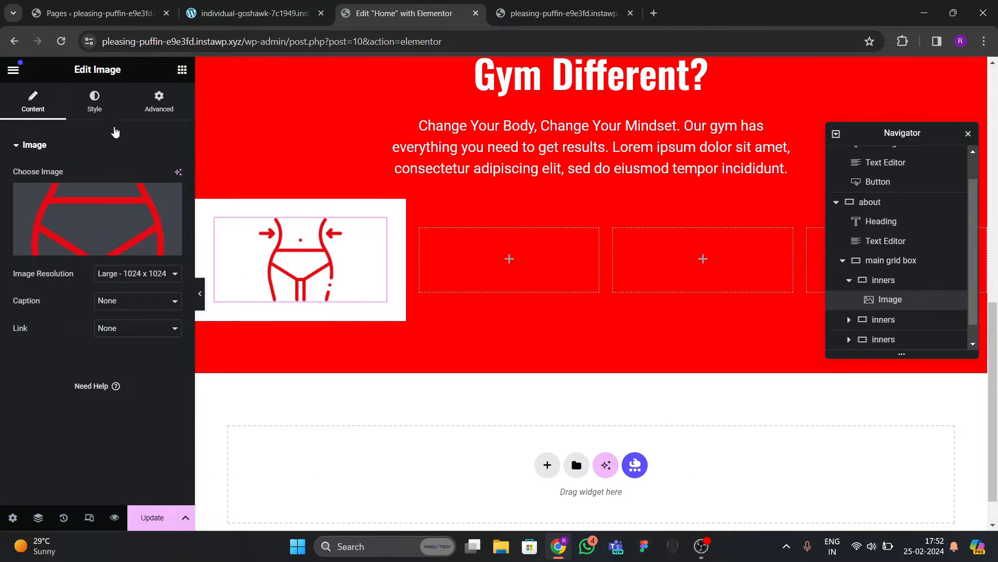
Set the waist icon image's width to 30%.
{"action": "left_click", "coordinate": [94, 101]}
{"action": "left_click", "coordinate": [176, 216]}
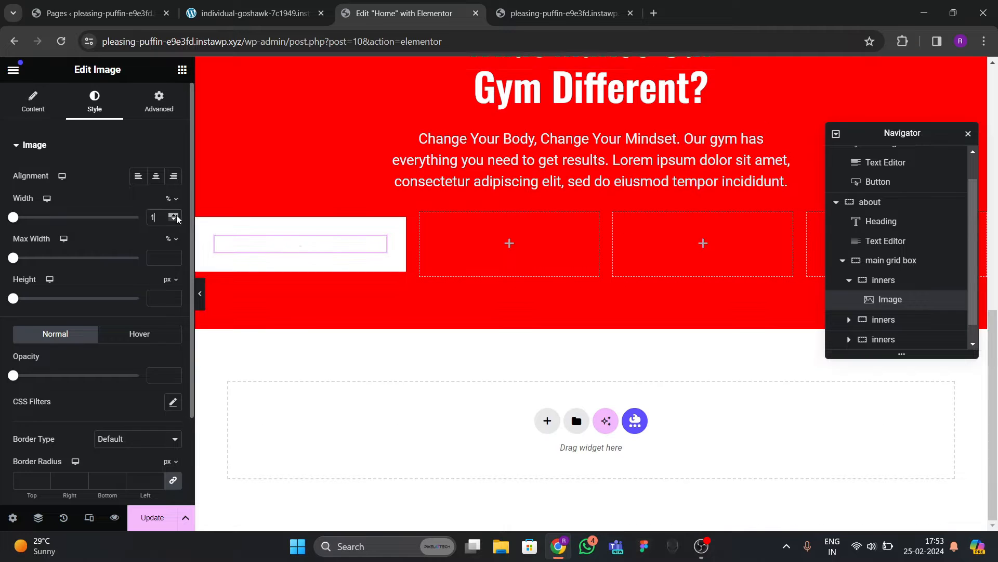
{"action": "left_click", "coordinate": [176, 216]}
{"action": "left_click", "coordinate": [176, 217]}
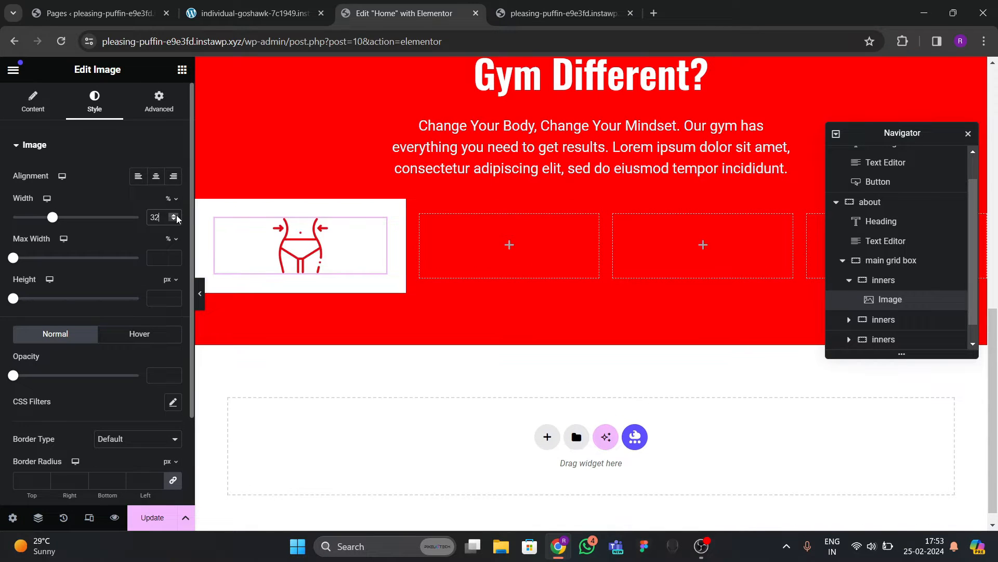
{"action": "left_click", "coordinate": [175, 221]}
{"action": "left_click", "coordinate": [175, 220]}
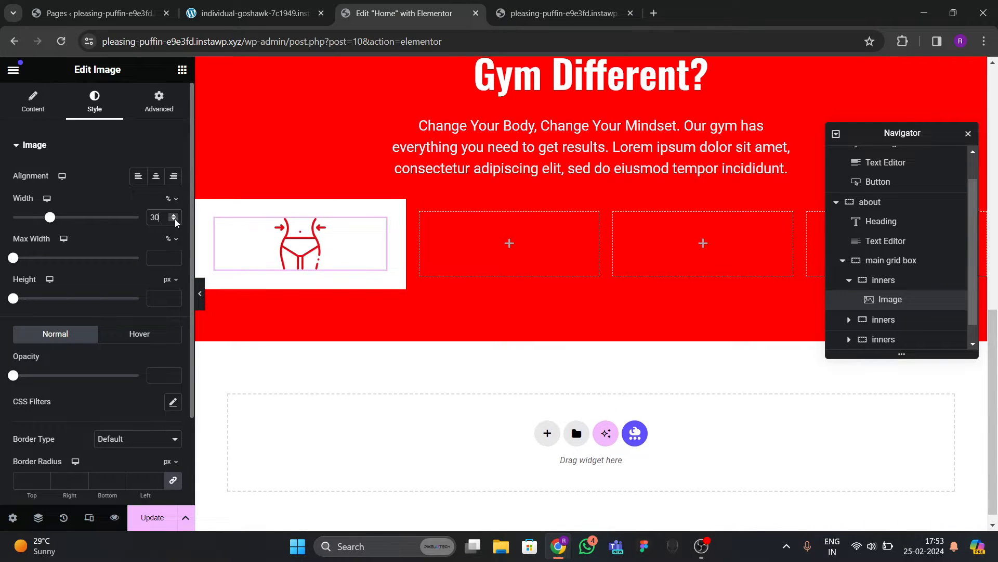
{"action": "left_click", "coordinate": [176, 215]}
{"action": "left_click", "coordinate": [175, 215]}
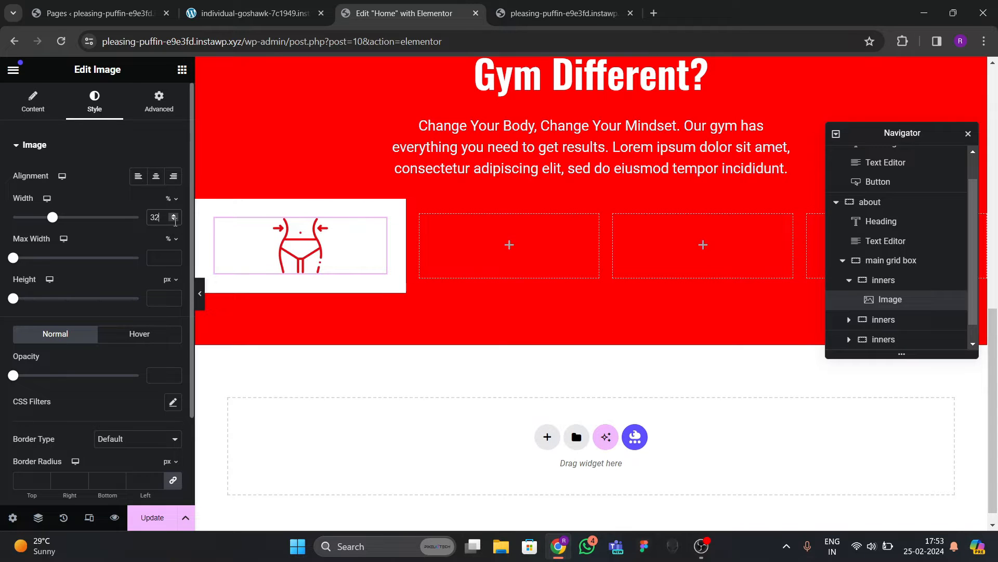
{"action": "left_click", "coordinate": [176, 220]}
{"action": "left_click", "coordinate": [176, 220]}
{"action": "scroll", "coordinate": [130, 280], "scroll_direction": "down", "scroll_amount": 2}
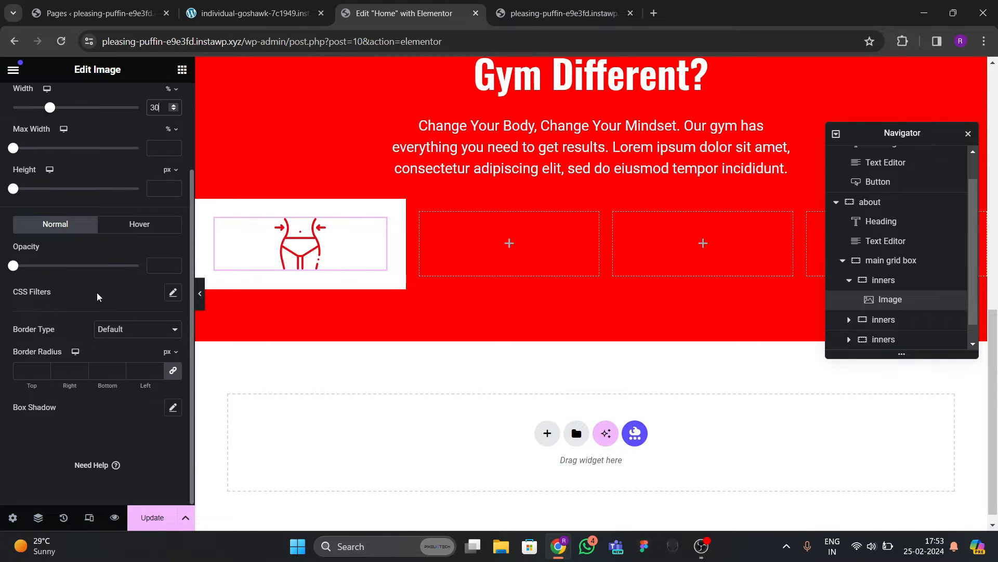
{"action": "scroll", "coordinate": [99, 297], "scroll_direction": "up", "scroll_amount": 1}
Give the waist icon a Grow hover animation.
{"action": "left_click", "coordinate": [119, 289]}
{"action": "scroll", "coordinate": [98, 299], "scroll_direction": "down", "scroll_amount": 1}
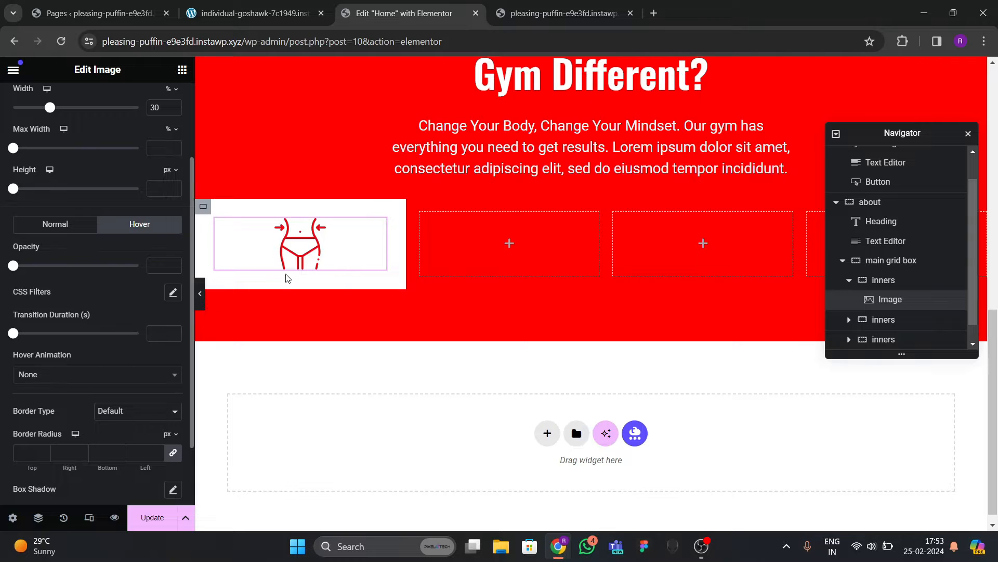
{"action": "scroll", "coordinate": [66, 254], "scroll_direction": "down", "scroll_amount": 2}
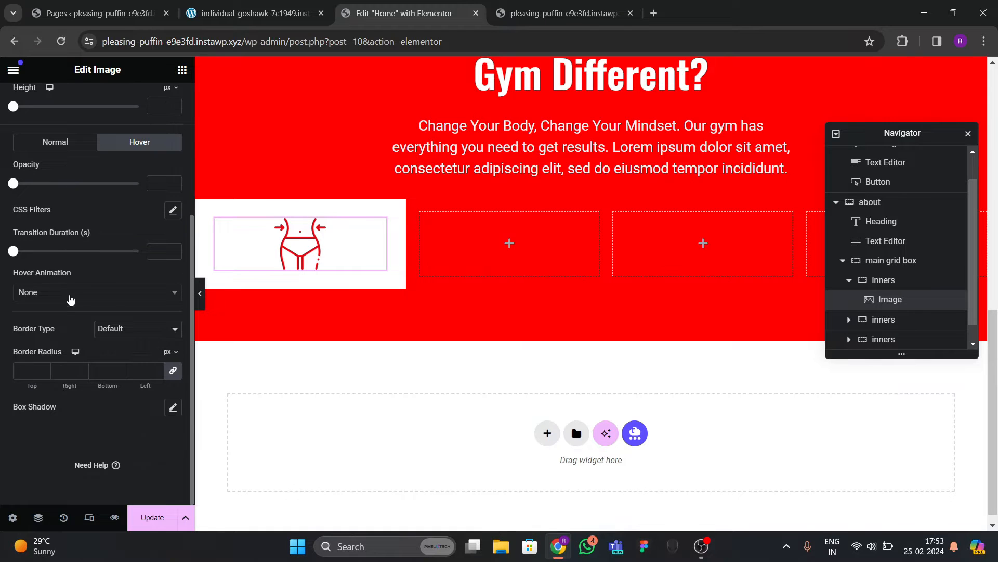
{"action": "left_click", "coordinate": [70, 294]}
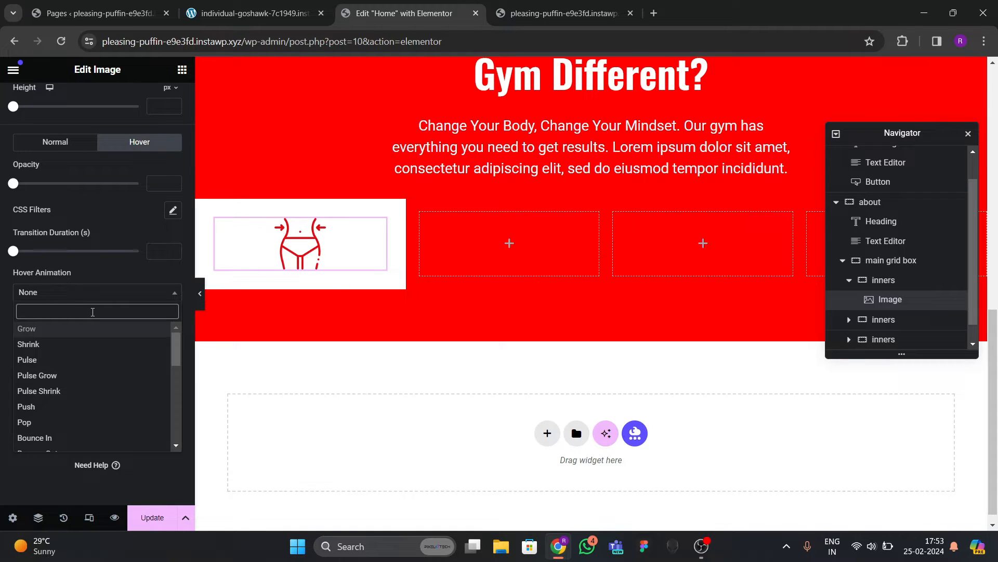
{"action": "scroll", "coordinate": [93, 312], "scroll_direction": "down", "scroll_amount": 1}
{"action": "type", "text": "grow"}
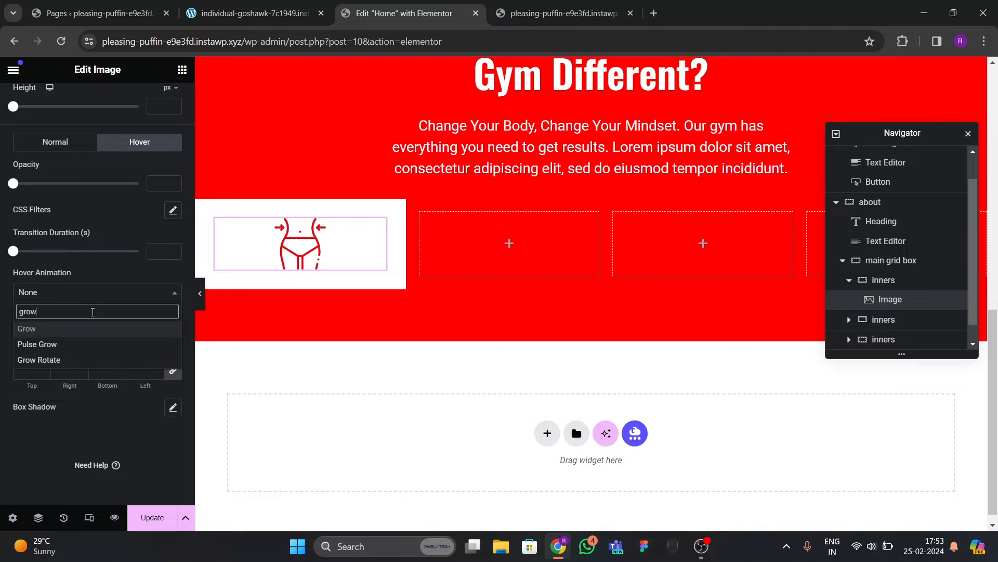
{"action": "key", "text": "Return"}
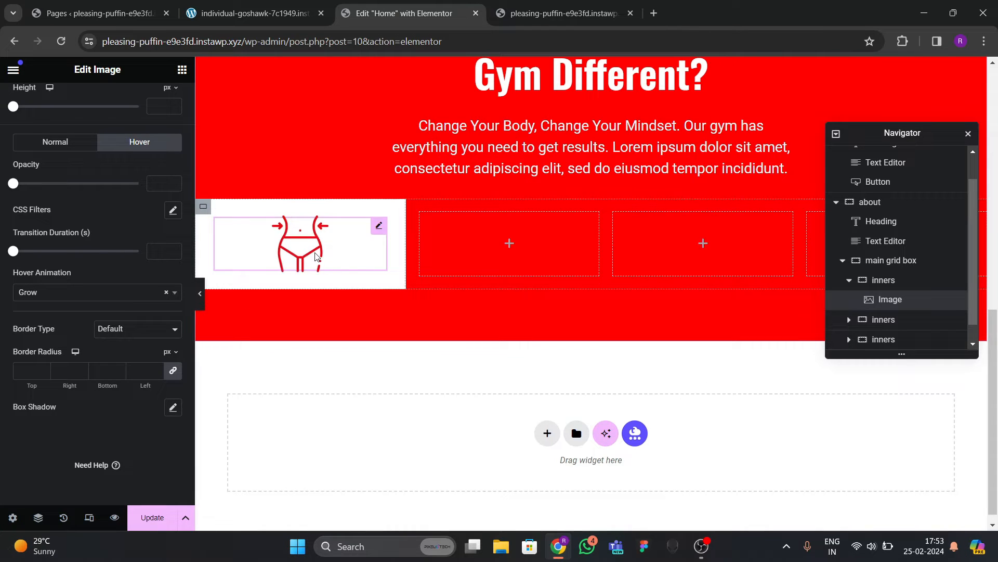
{"action": "scroll", "coordinate": [110, 261], "scroll_direction": "up", "scroll_amount": 3}
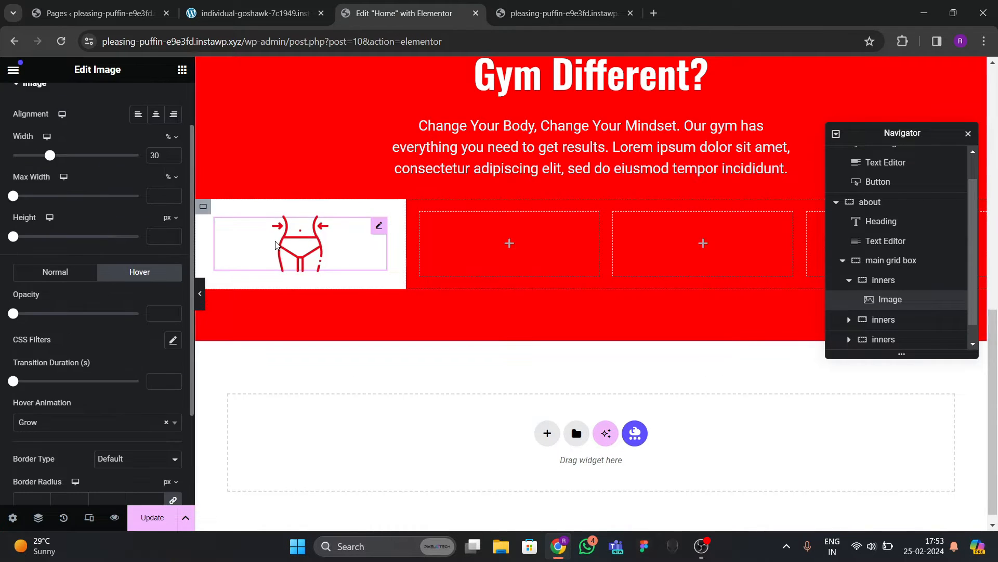
{"action": "left_click", "coordinate": [222, 20]}
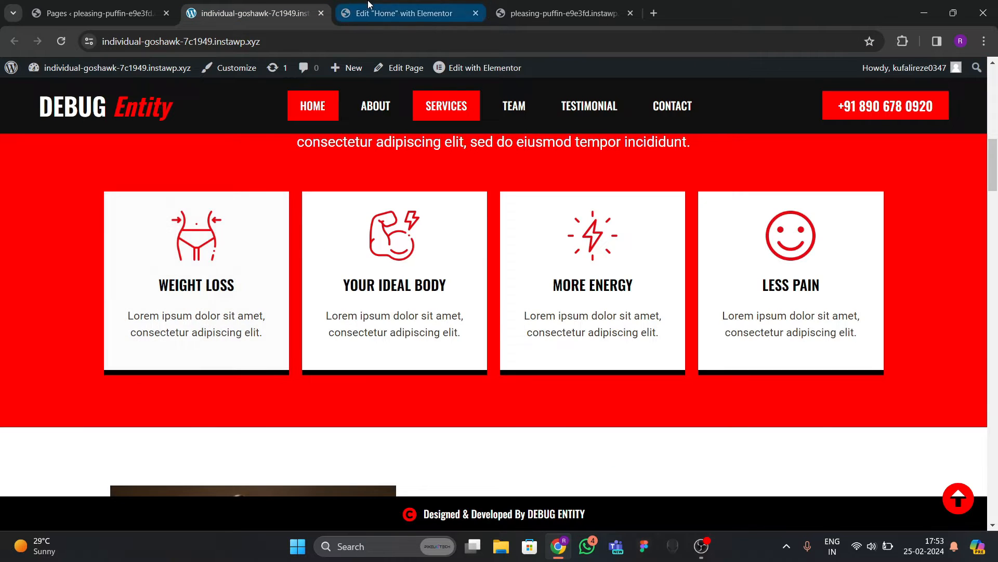
Add a WEIGHT LOSS heading below the waist icon.
{"action": "left_click", "coordinate": [404, 13]}
{"action": "left_click", "coordinate": [182, 69]}
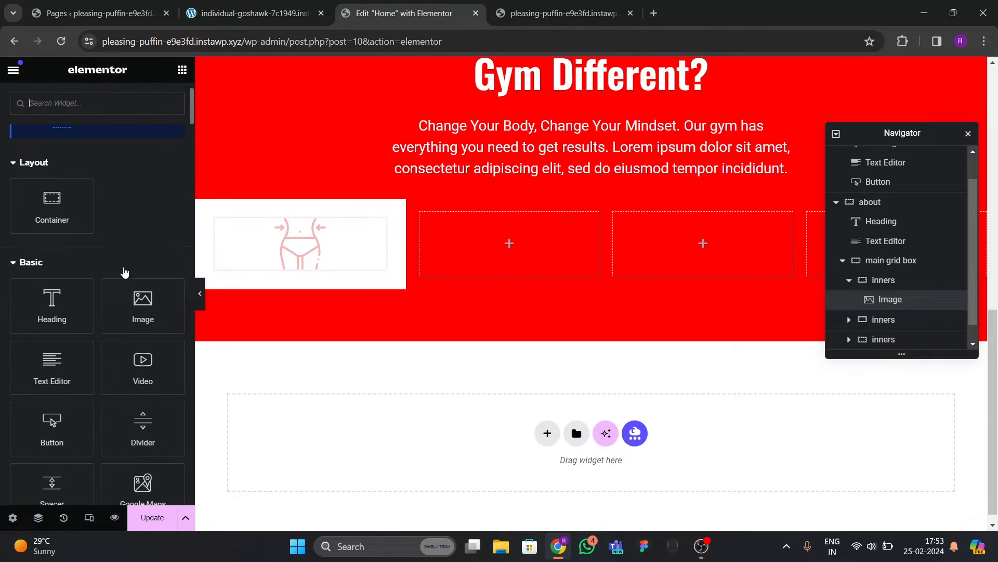
{"action": "left_click_drag", "start_coordinate": [52, 305], "coordinate": [320, 271]}
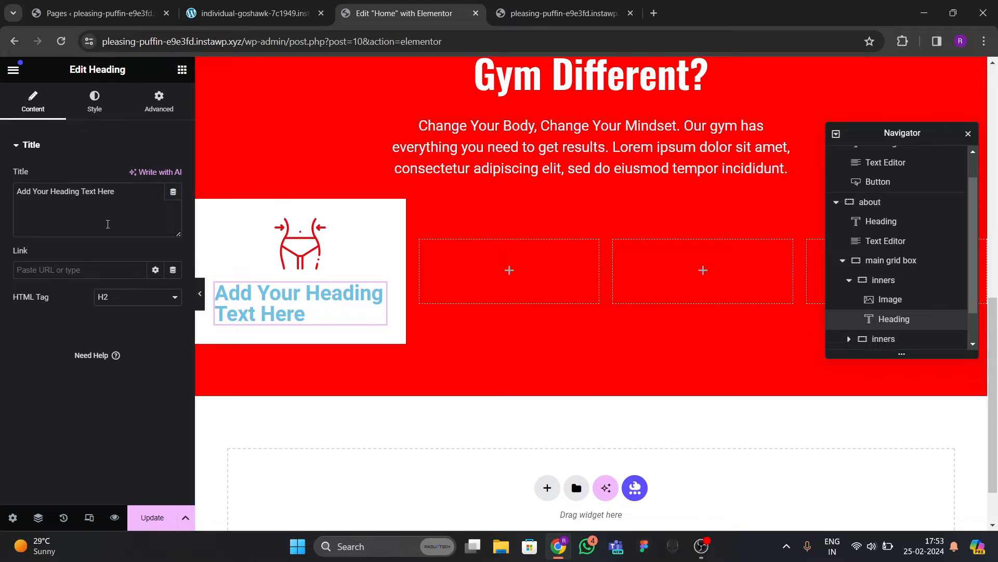
{"action": "type", "text": "WEIGHT LOSS"}
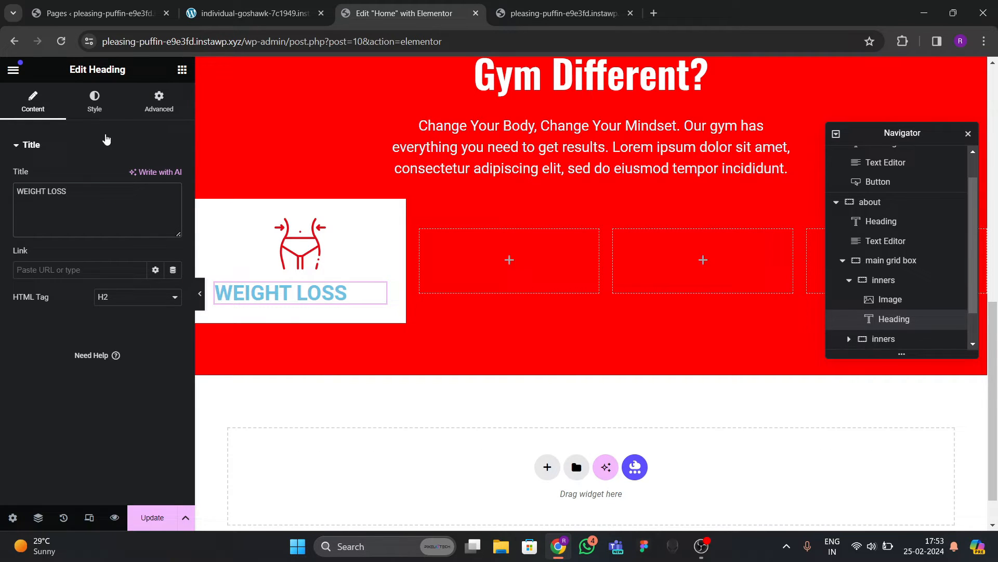
Centre the WEIGHT LOSS heading and make its text black.
{"action": "left_click", "coordinate": [94, 101]}
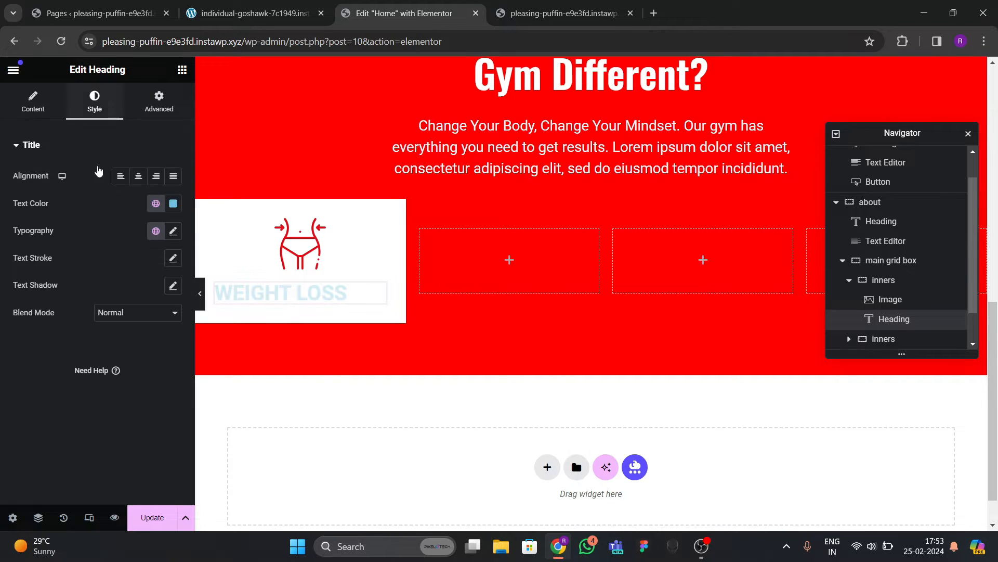
{"action": "left_click", "coordinate": [138, 175]}
{"action": "left_click", "coordinate": [173, 203]}
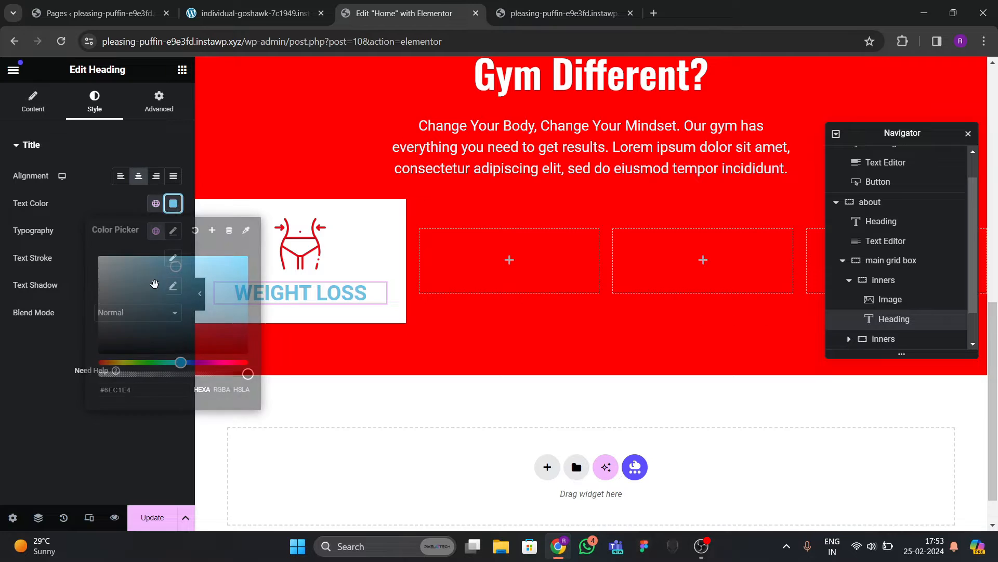
{"action": "left_click_drag", "start_coordinate": [153, 284], "coordinate": [31, 382]}
{"action": "left_click", "coordinate": [31, 382]}
Set the heading's typography to Oswald at 20 px.
{"action": "left_click", "coordinate": [173, 231]}
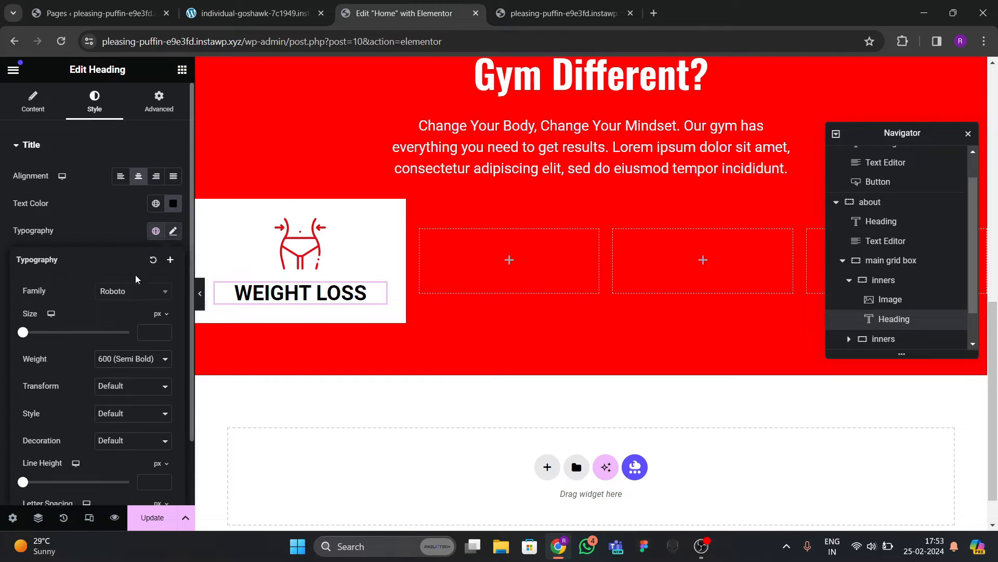
{"action": "left_click", "coordinate": [132, 293]}
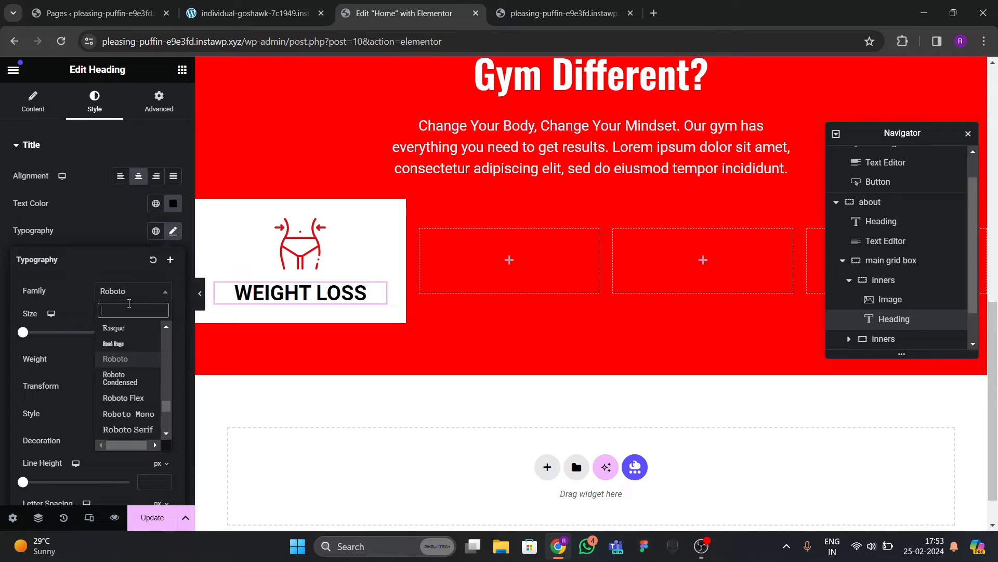
{"action": "type", "text": "oswald"}
{"action": "key", "text": "Return"}
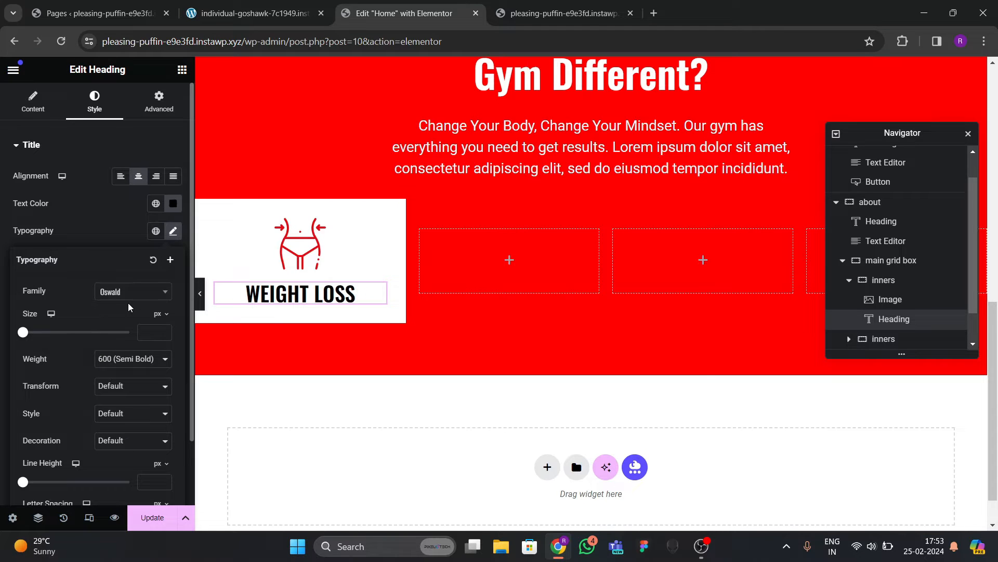
{"action": "left_click", "coordinate": [163, 331]}
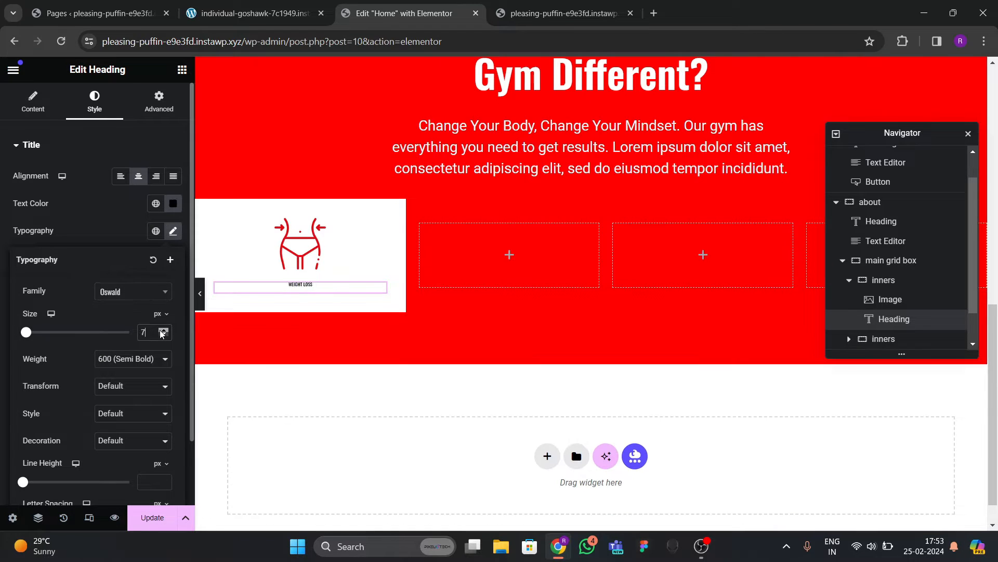
{"action": "left_click", "coordinate": [162, 331]}
{"action": "left_click", "coordinate": [163, 330]}
{"action": "left_click", "coordinate": [163, 330]}
{"action": "left_click", "coordinate": [163, 330]}
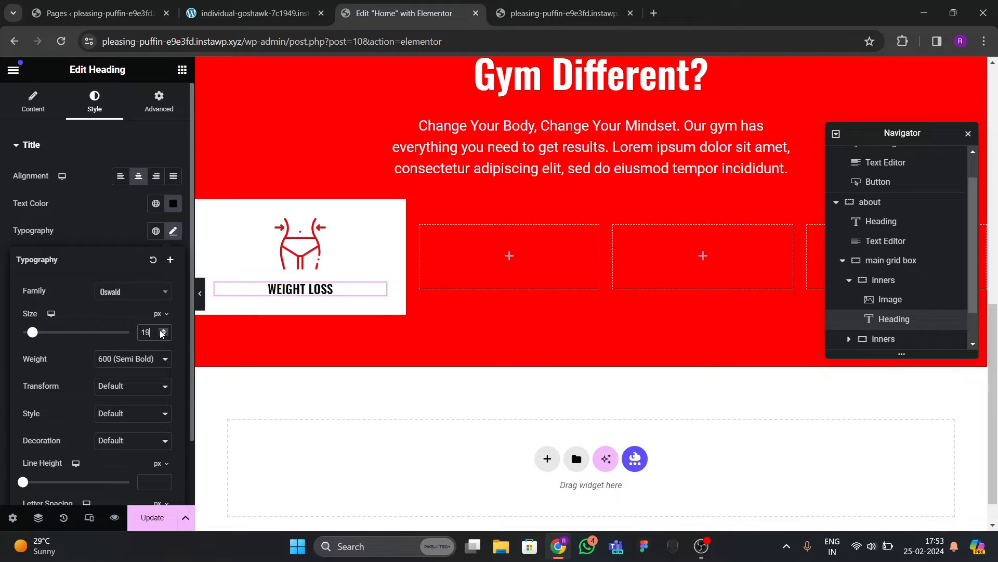
{"action": "key", "text": "Up"}
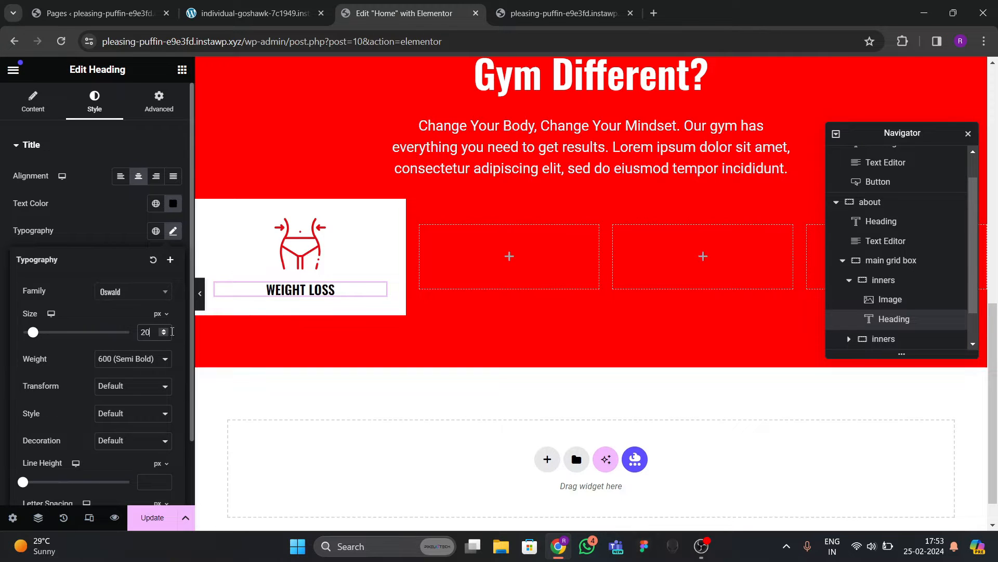
{"action": "left_click", "coordinate": [182, 69]}
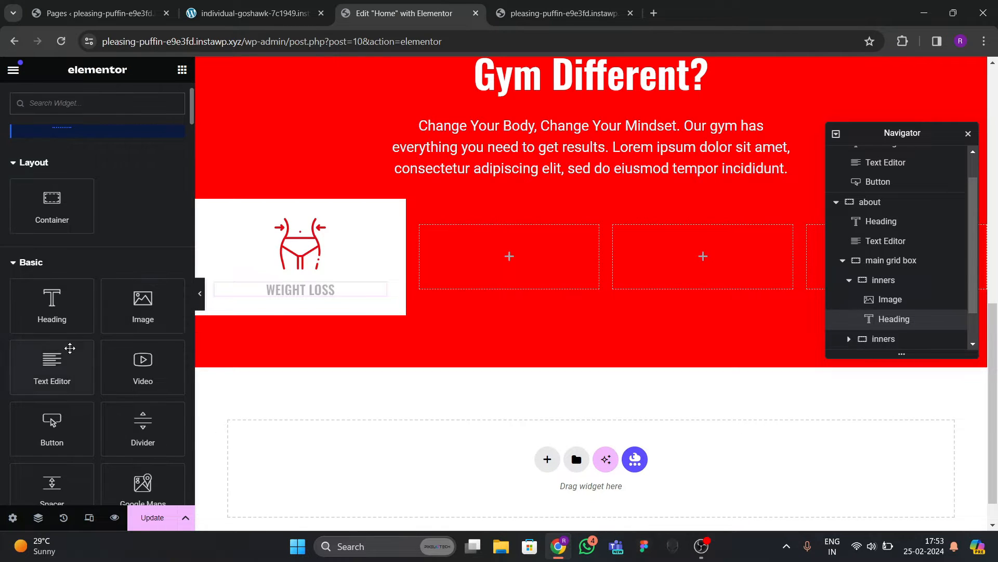
Add a Text Editor paragraph under WEIGHT LOSS, centred with dark grey text.
{"action": "left_click_drag", "start_coordinate": [69, 352], "coordinate": [333, 302]}
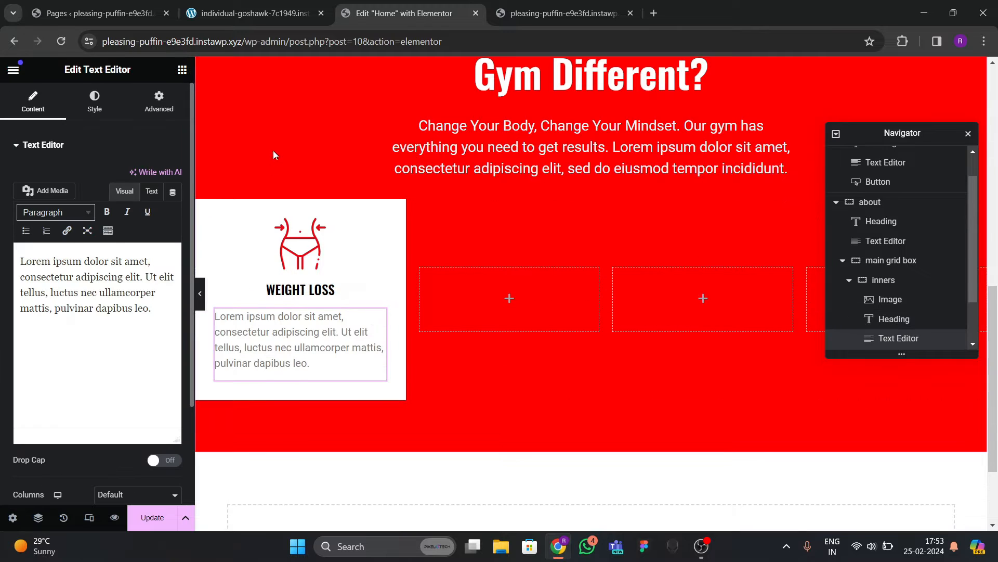
{"action": "left_click", "coordinate": [94, 102]}
{"action": "left_click", "coordinate": [139, 176]}
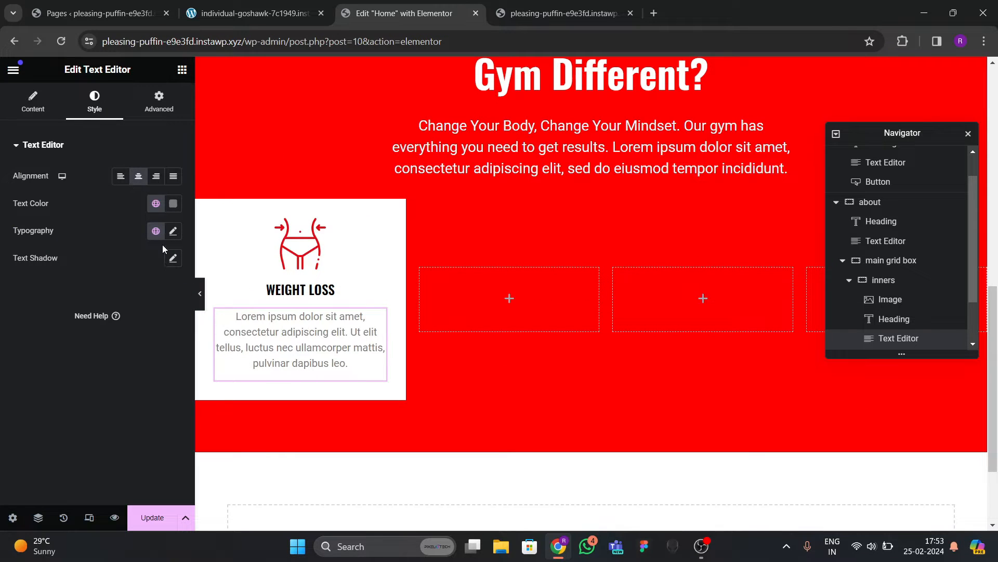
{"action": "left_click", "coordinate": [173, 203]}
{"action": "left_click", "coordinate": [110, 336]}
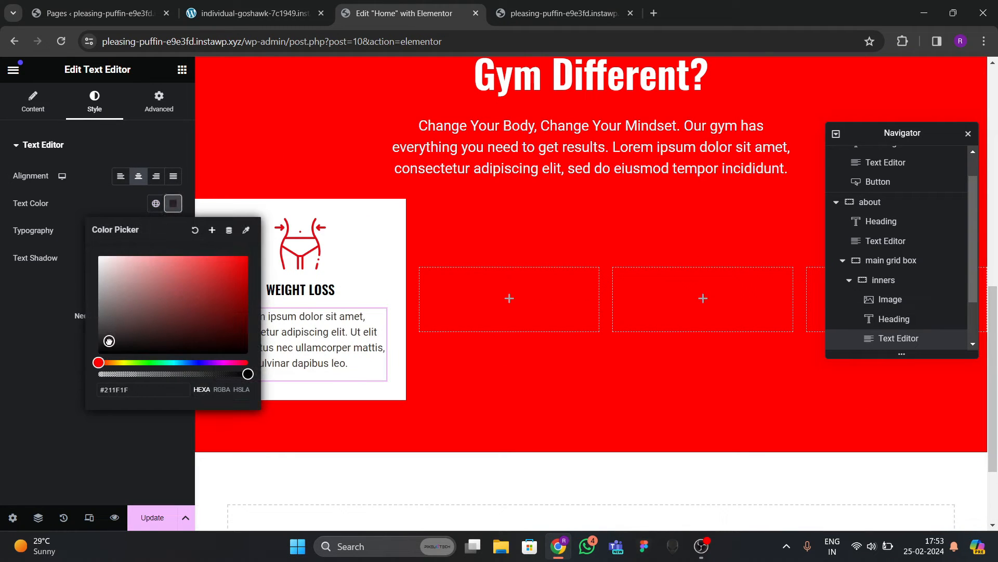
{"action": "left_click", "coordinate": [82, 350]}
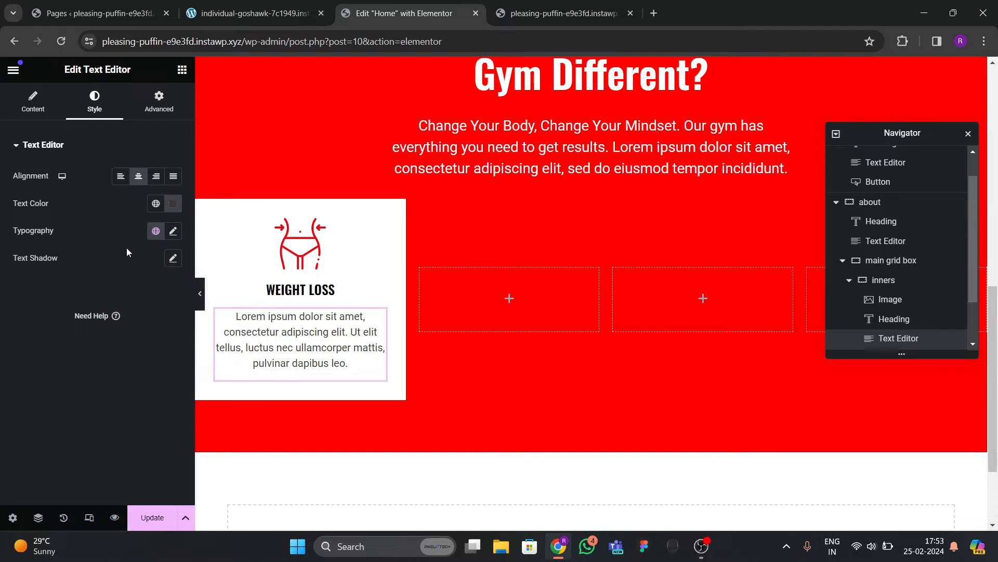
Trim the placeholder paragraph in Text mode so it ends at "Ut elit tellus,".
{"action": "left_click", "coordinate": [173, 232]}
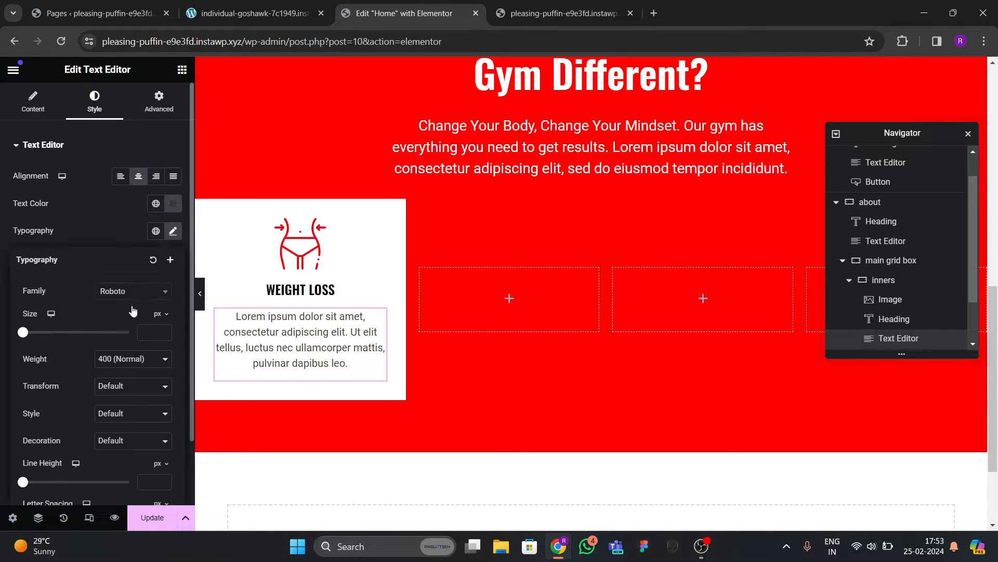
{"action": "left_click", "coordinate": [56, 115]}
{"action": "left_click", "coordinate": [151, 191]}
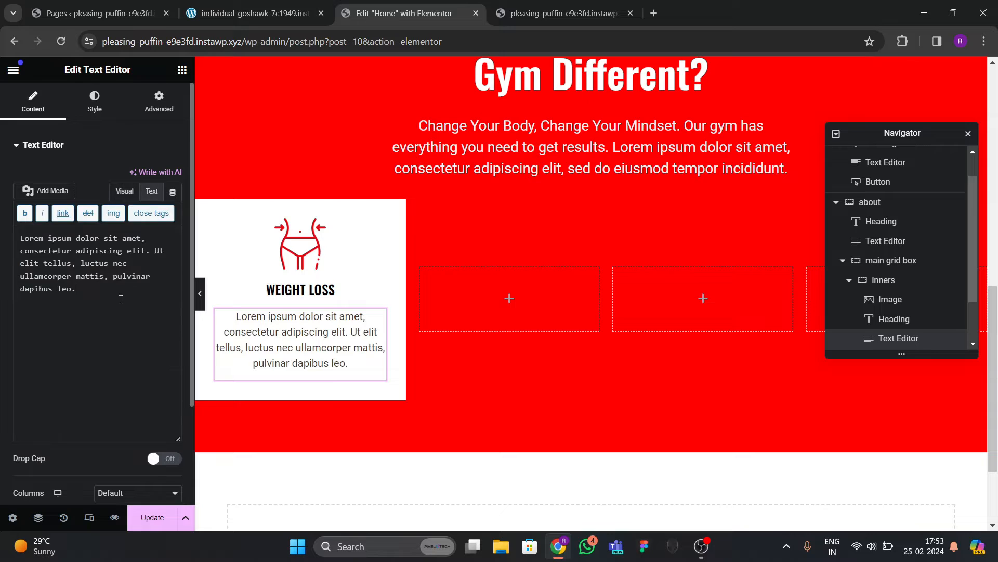
{"action": "left_click_drag", "start_coordinate": [82, 269], "coordinate": [113, 313]}
{"action": "key", "text": "BackSpace"}
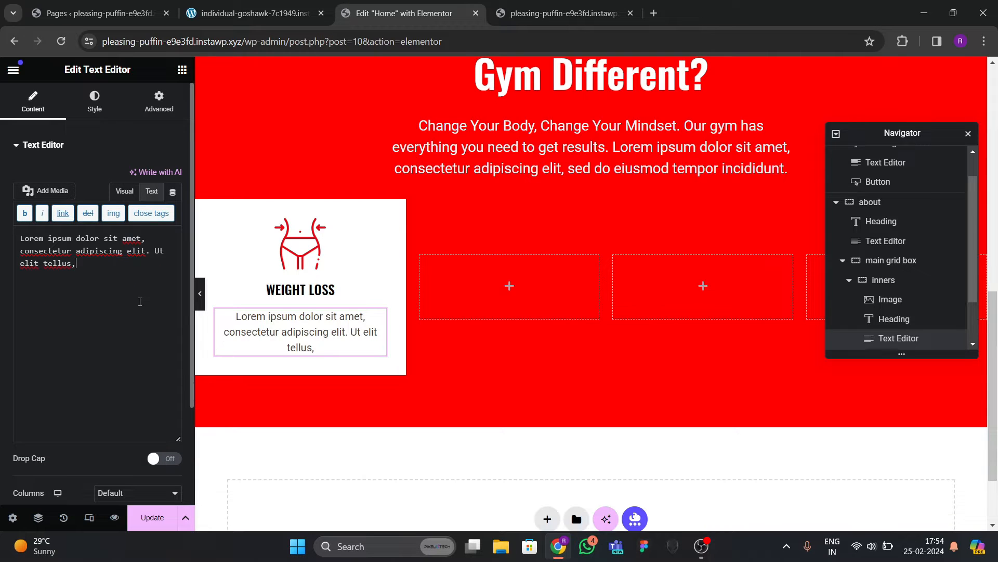
Copy the Weight Loss card's paragraph from the live gym site.
{"action": "left_click", "coordinate": [214, 17]}
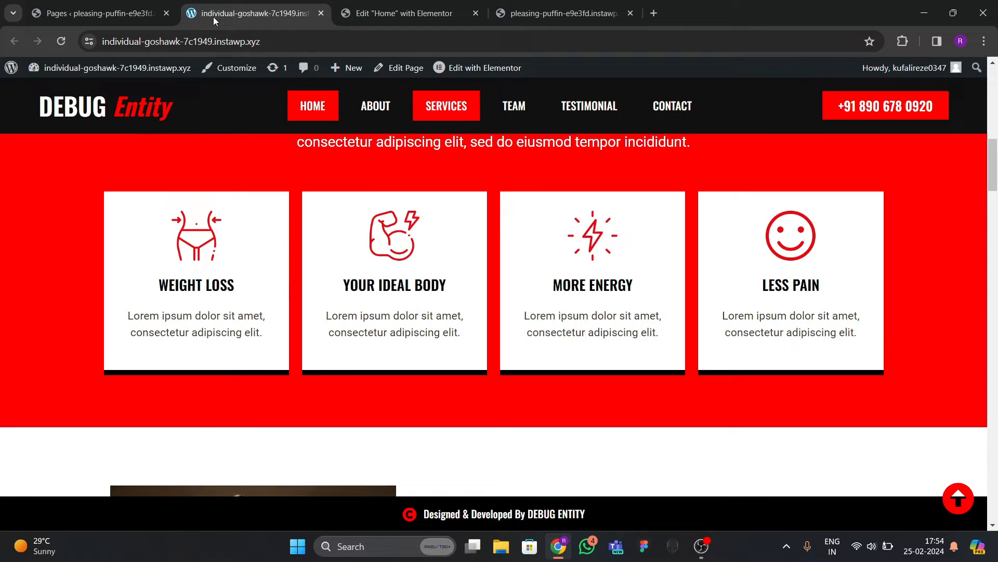
{"action": "left_click", "coordinate": [405, 37]}
{"action": "left_click", "coordinate": [147, 312]}
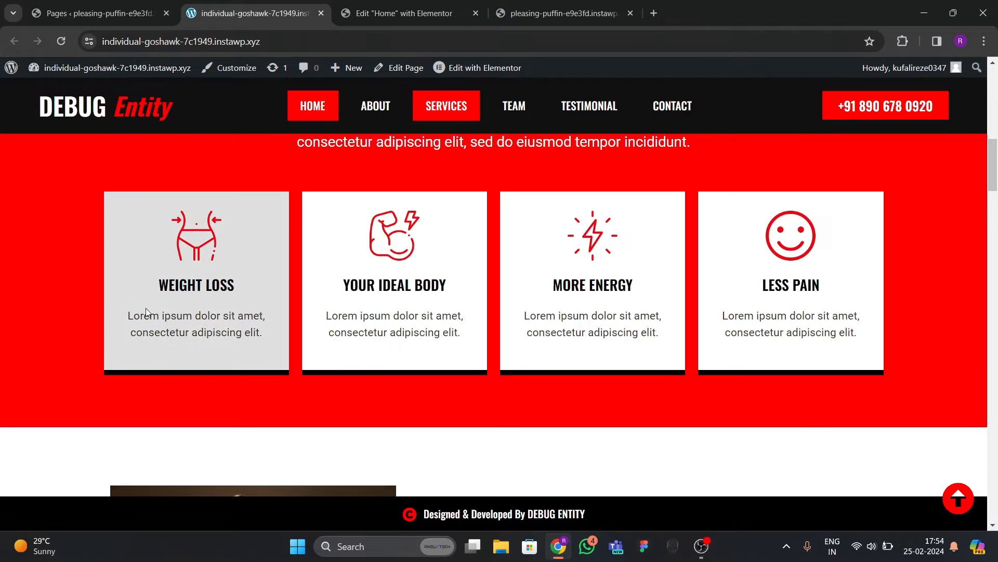
{"action": "left_click_drag", "start_coordinate": [129, 317], "coordinate": [257, 330]}
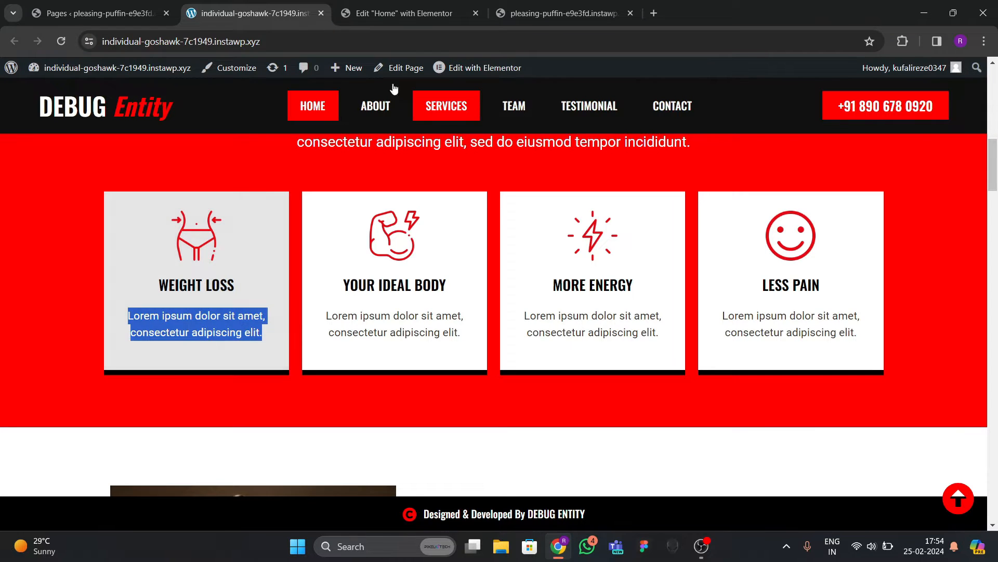
{"action": "left_click", "coordinate": [404, 13]}
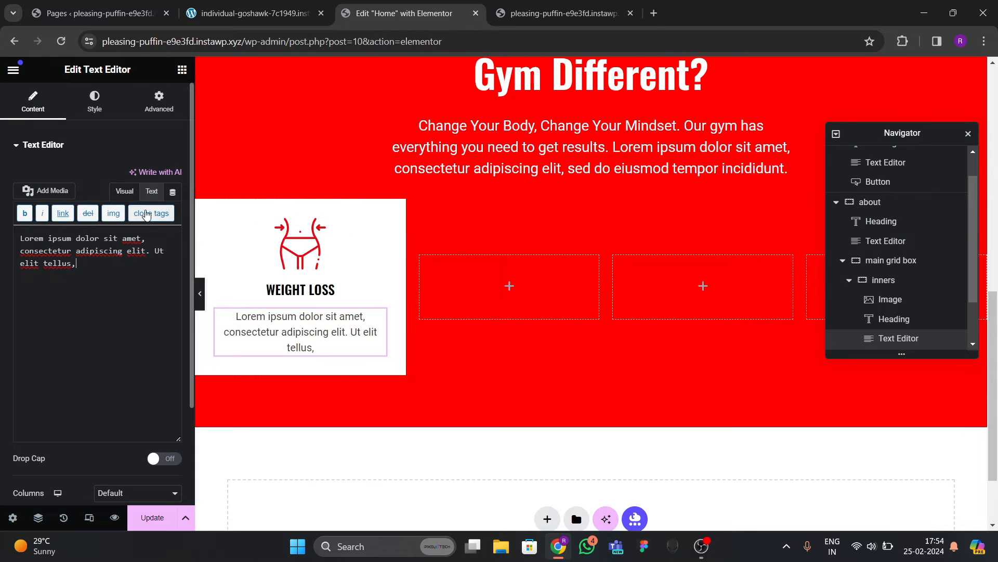
Replace the paragraph with the copied live-site text and set its size to 17.
{"action": "left_click_drag", "start_coordinate": [113, 260], "coordinate": [0, 207]}
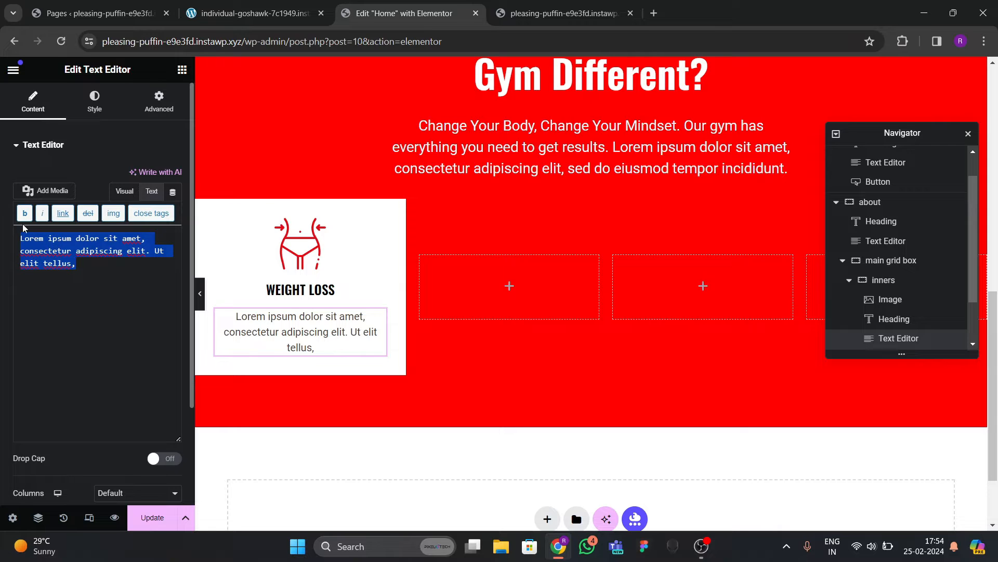
{"action": "type", "text": "Lorem ipsum dolor sit amet, consectetur adipiscing elit."}
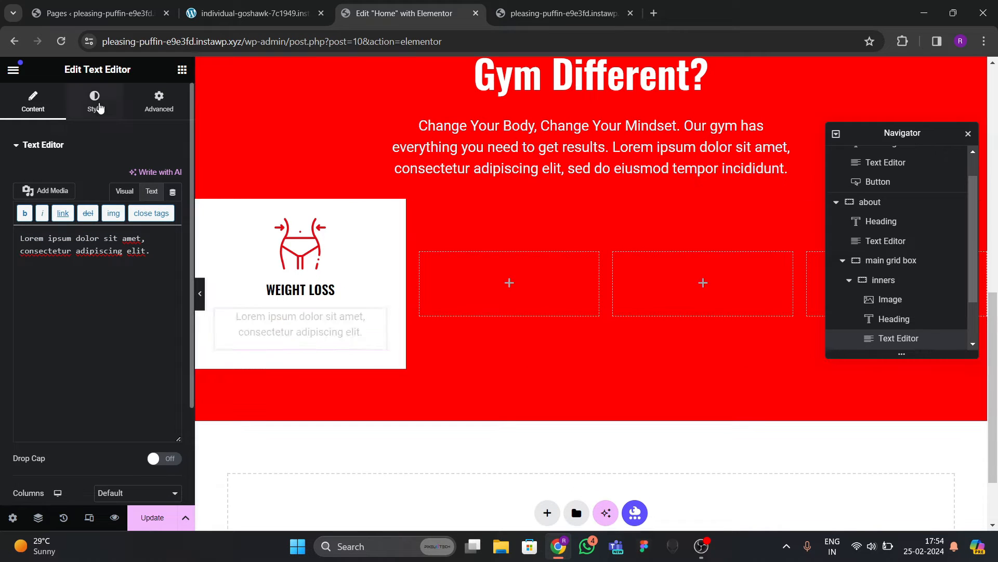
{"action": "left_click", "coordinate": [94, 101]}
{"action": "left_click", "coordinate": [173, 231]}
{"action": "left_click", "coordinate": [163, 331]}
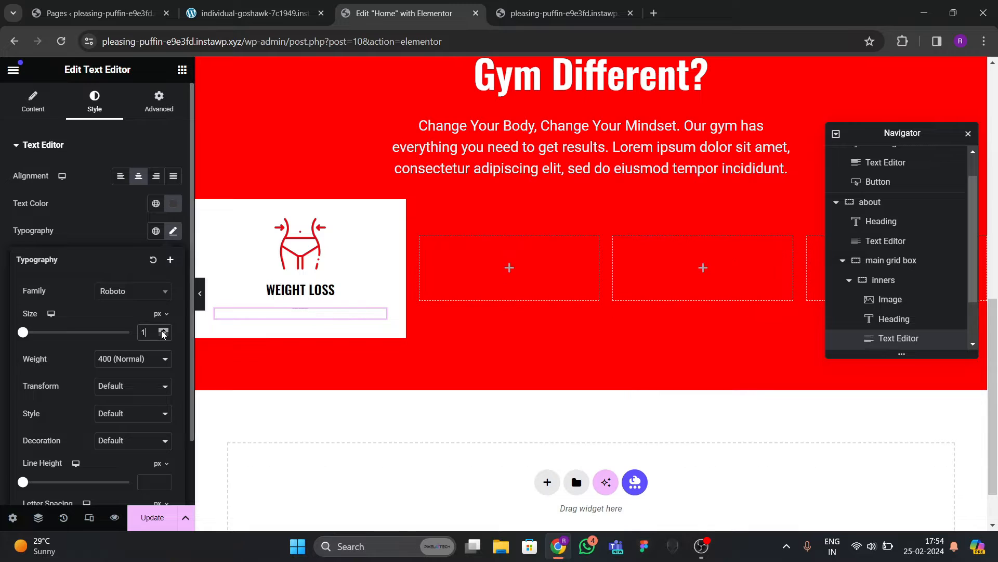
{"action": "left_click_drag", "start_coordinate": [163, 330], "coordinate": [164, 331]}
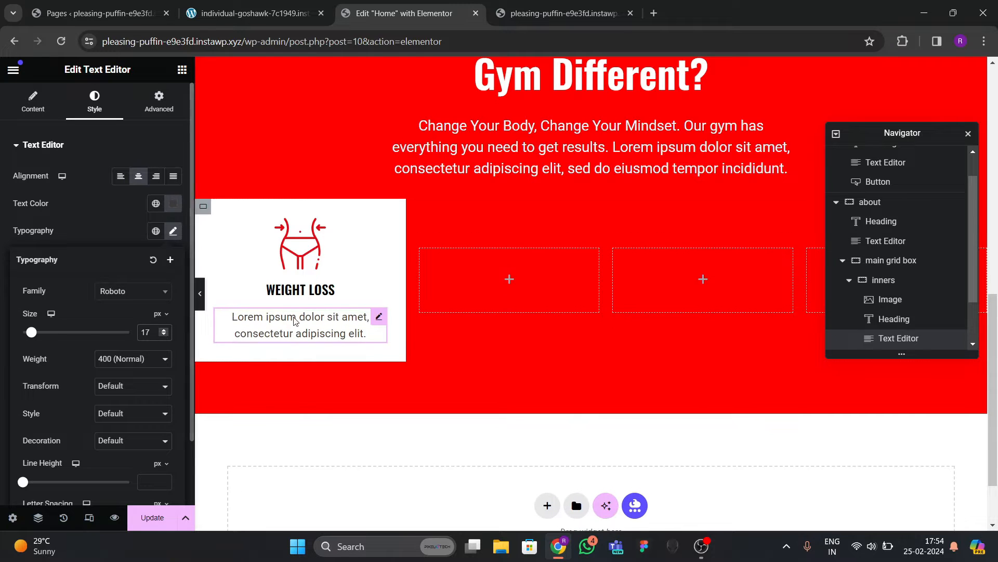
Set the WEIGHT LOSS heading size to 21.
{"action": "left_click", "coordinate": [301, 291]}
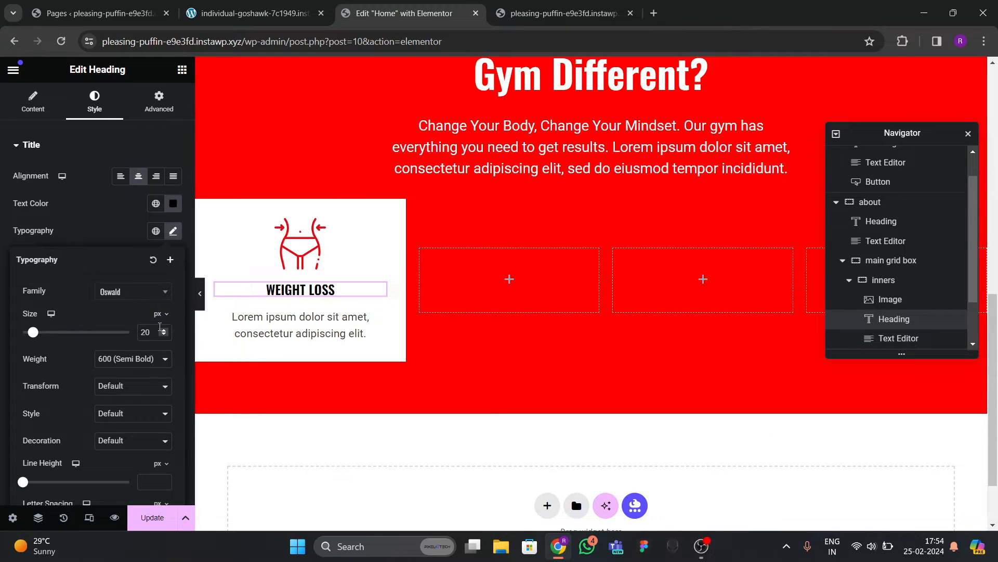
{"action": "left_click_drag", "start_coordinate": [163, 330], "coordinate": [163, 330]}
{"action": "left_click", "coordinate": [163, 336]}
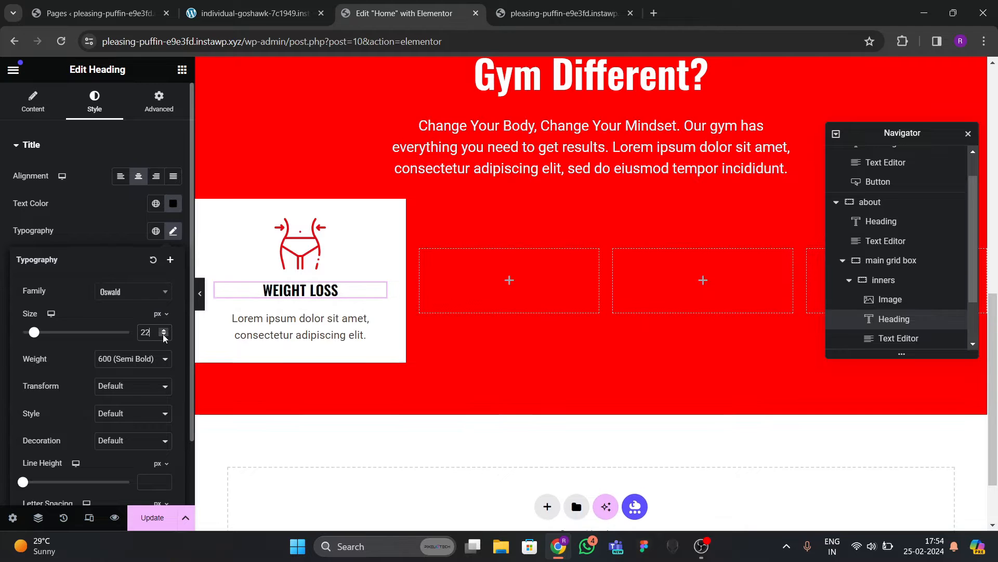
{"action": "left_click", "coordinate": [164, 337]}
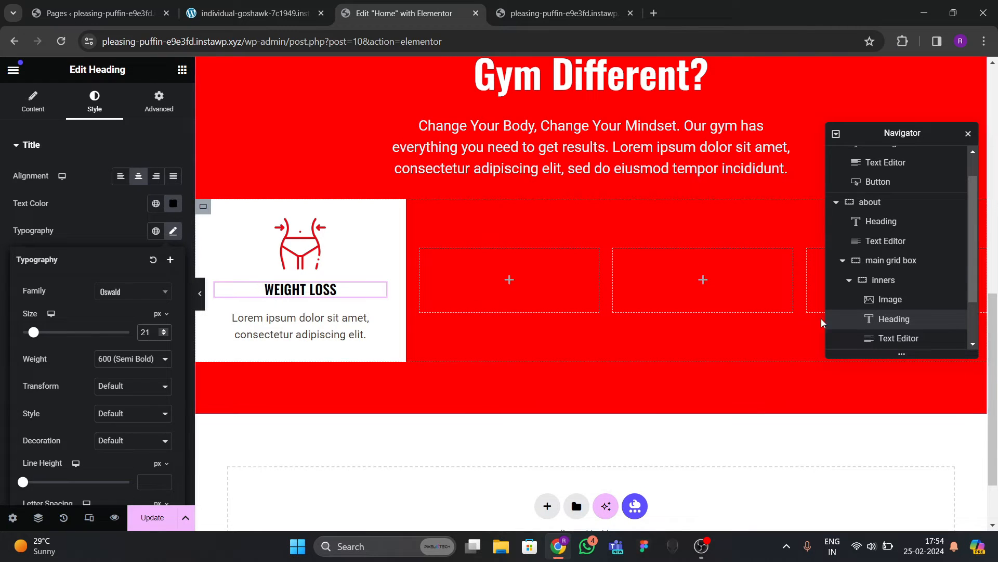
{"action": "left_click", "coordinate": [884, 279]}
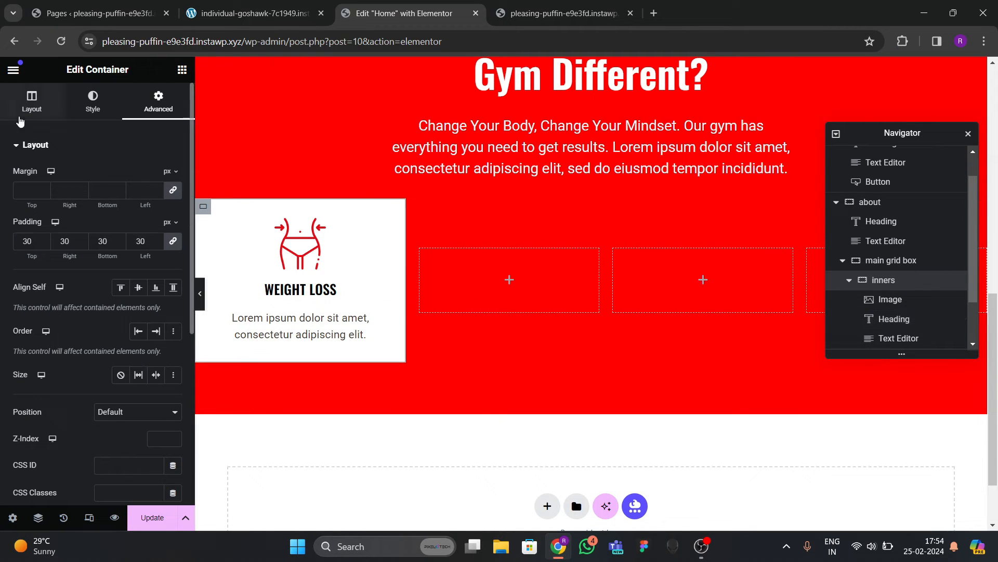
Stack the card's items in a column and centre them horizontally.
{"action": "left_click", "coordinate": [32, 102]}
{"action": "scroll", "coordinate": [165, 242], "scroll_direction": "down", "scroll_amount": 3}
{"action": "left_click", "coordinate": [144, 233]}
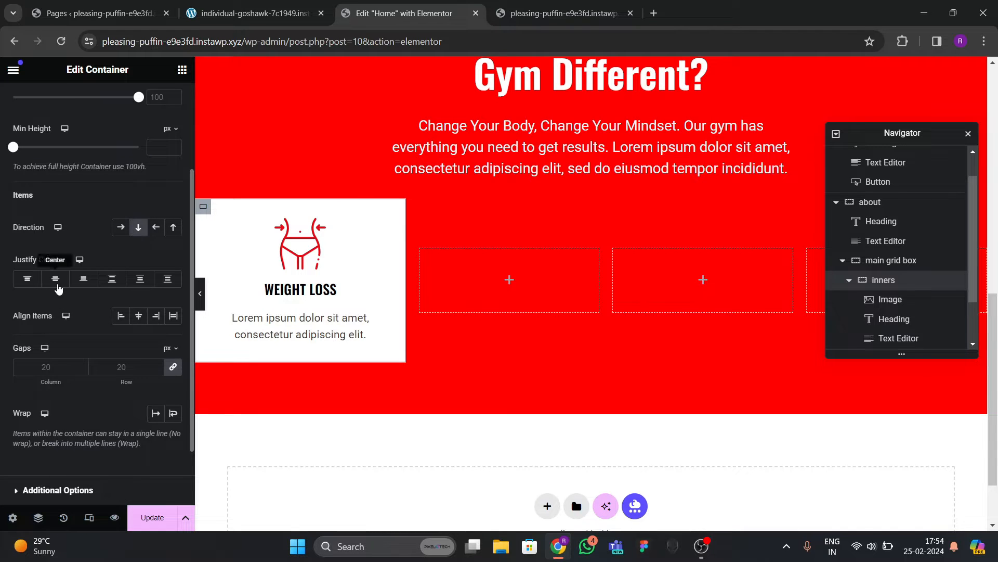
{"action": "left_click", "coordinate": [139, 321]}
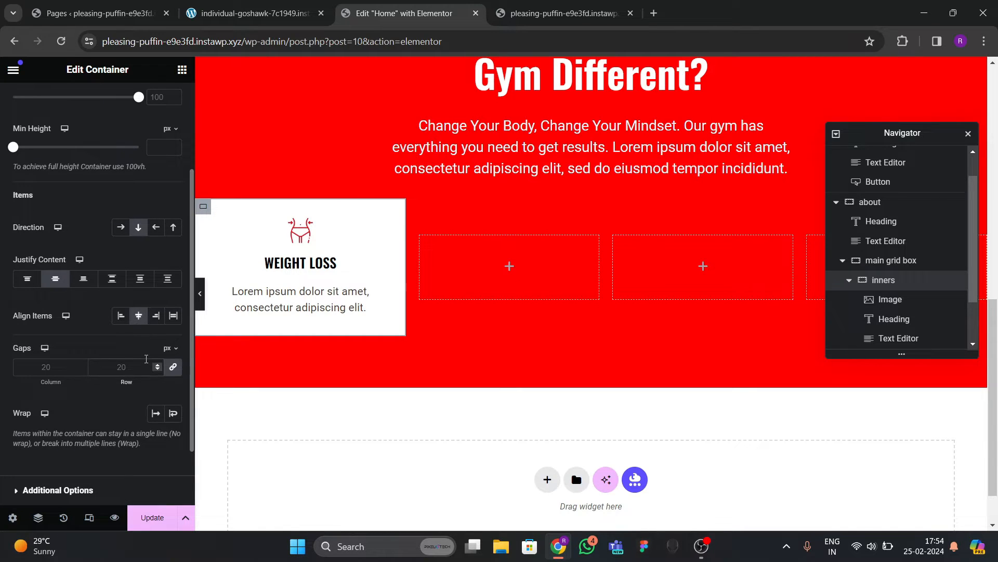
{"action": "type", "text": "30"}
{"action": "key", "text": "BackSpace"}
{"action": "key", "text": "BackSpace"}
{"action": "key", "text": "BackSpace"}
{"action": "key", "text": "BackSpace"}
Widen the weight-loss icon to 65% and preview the page full-width.
{"action": "left_click", "coordinate": [301, 231]}
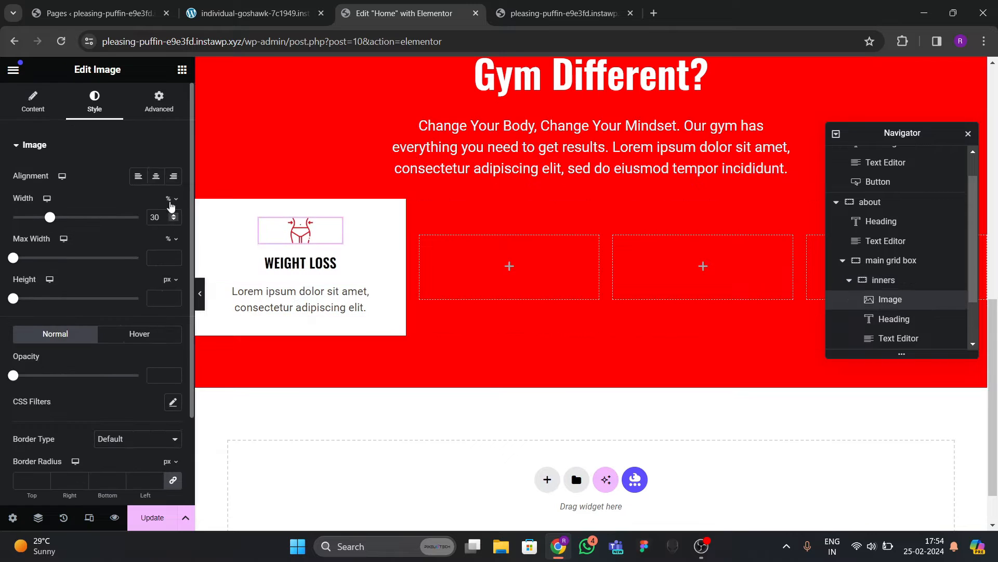
{"action": "left_click_drag", "start_coordinate": [56, 222], "coordinate": [102, 240]}
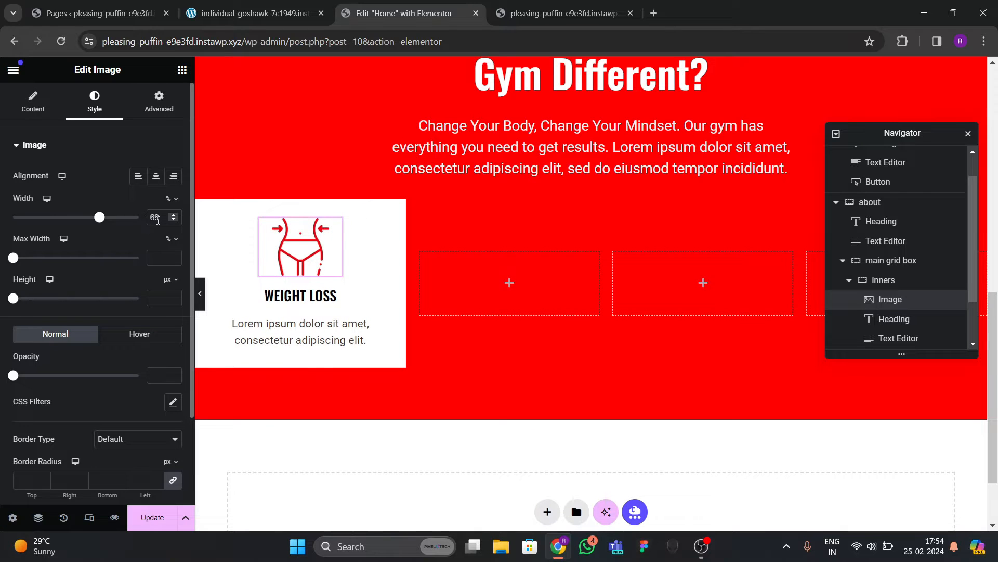
{"action": "type", "text": "70"}
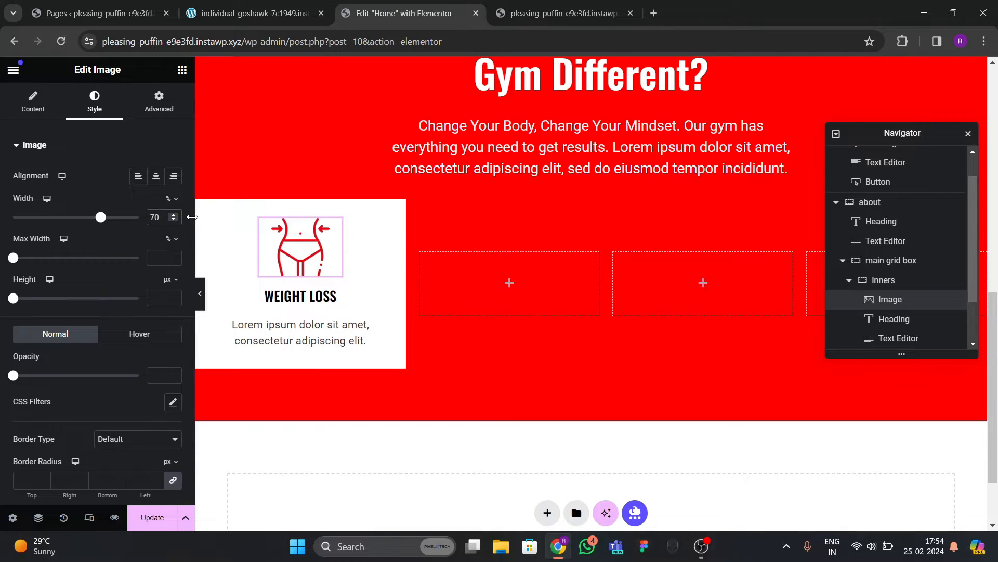
{"action": "key", "text": "BackSpace"}
{"action": "key", "text": "BackSpace"}
{"action": "type", "text": "65"}
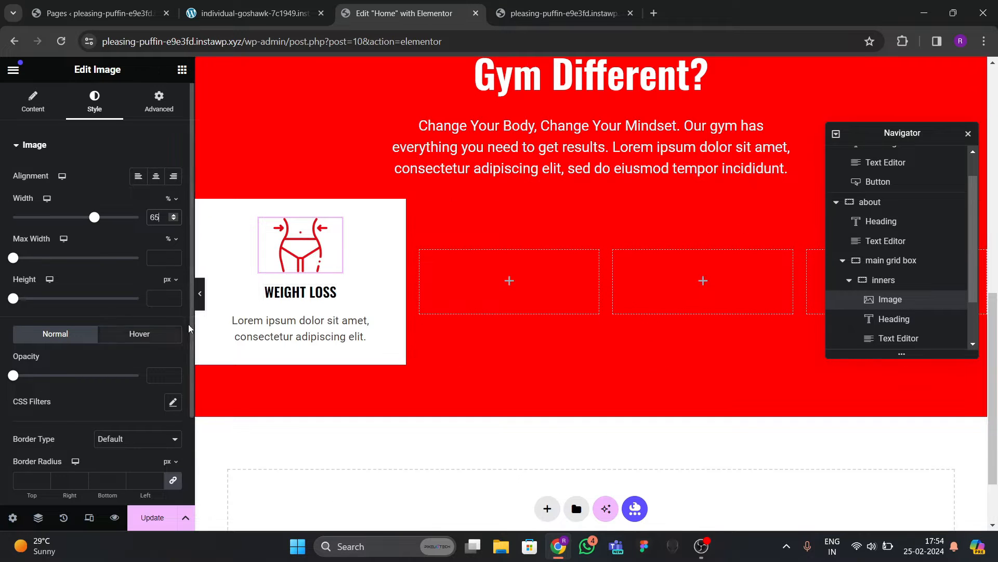
{"action": "left_click", "coordinate": [200, 293]}
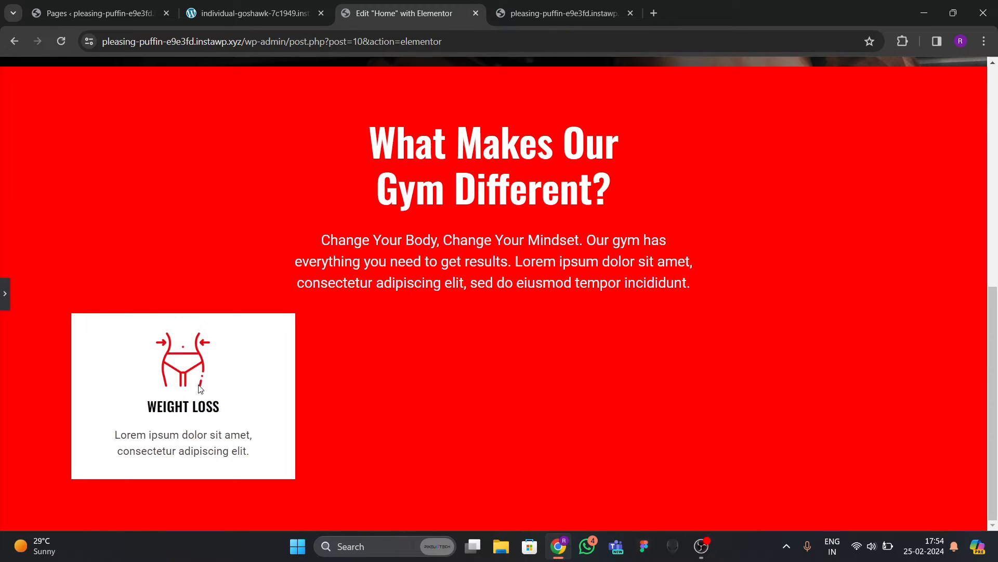
Select the first card's container and keep its padding at 30.
{"action": "left_click", "coordinate": [5, 293]}
{"action": "left_click", "coordinate": [255, 13]}
{"action": "left_click", "coordinate": [266, 270]}
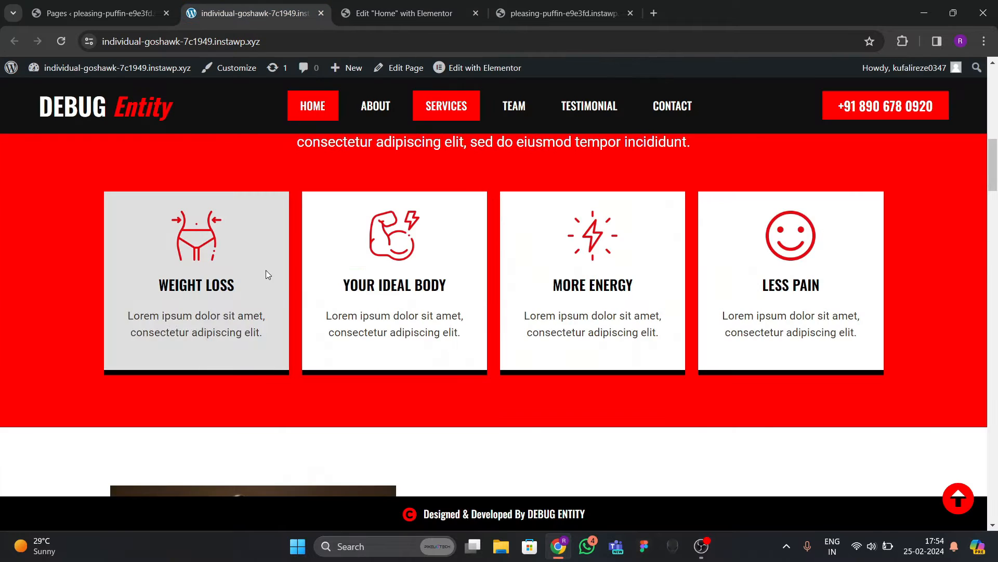
{"action": "left_click", "coordinate": [400, 13]}
{"action": "scroll", "coordinate": [361, 402], "scroll_direction": "down", "scroll_amount": 2}
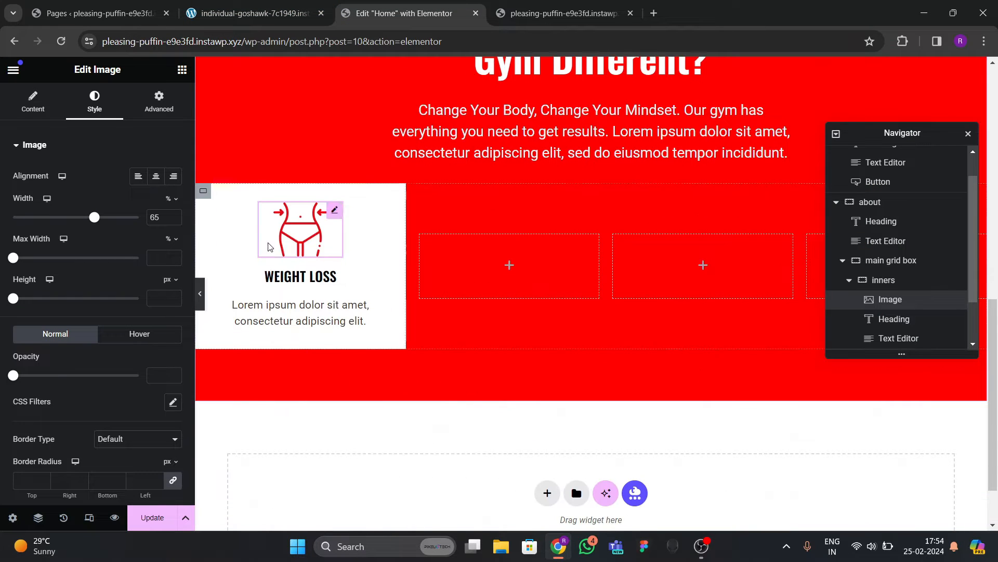
{"action": "scroll", "coordinate": [901, 302], "scroll_direction": "down", "scroll_amount": 1}
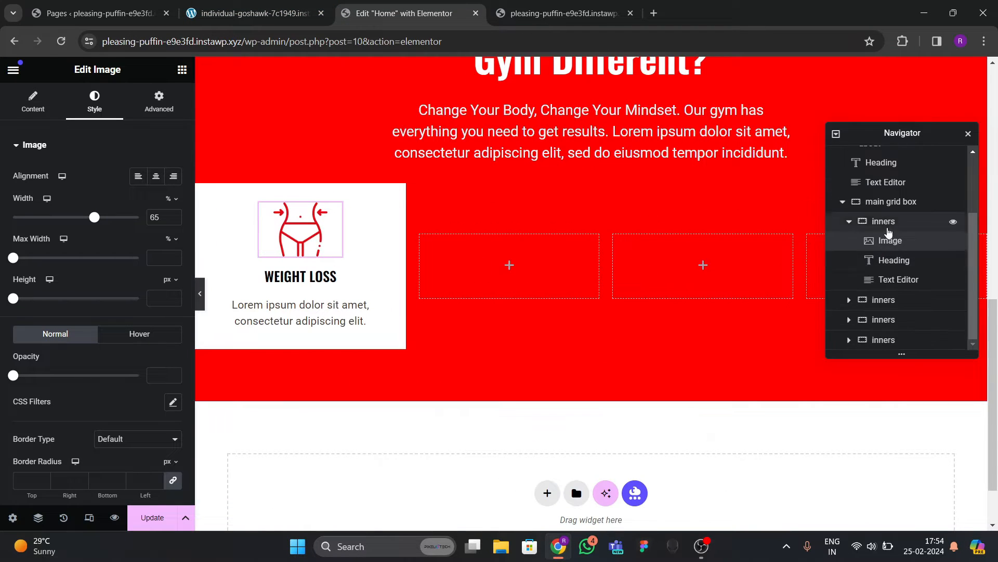
{"action": "left_click", "coordinate": [888, 223]}
{"action": "left_click", "coordinate": [154, 104]}
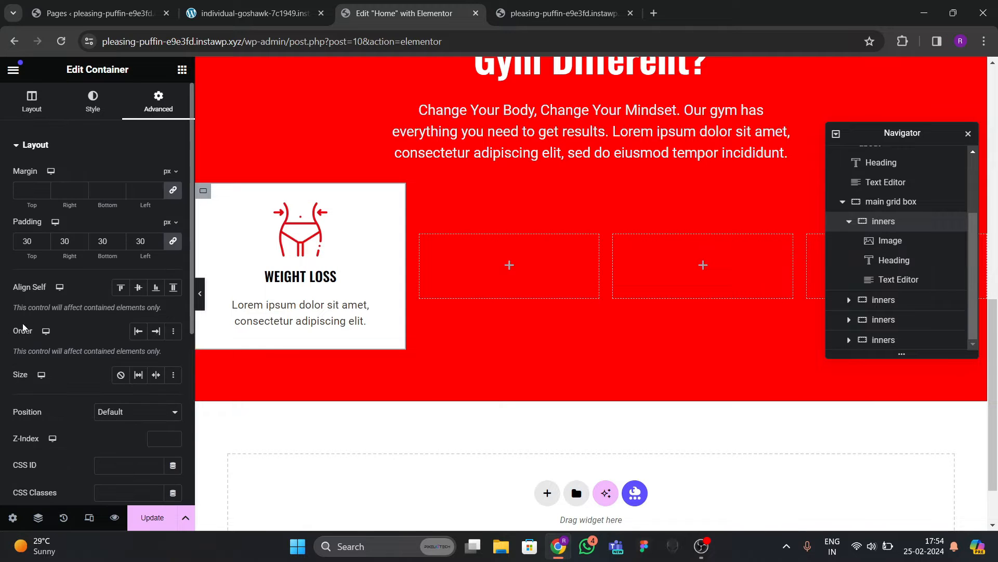
{"action": "type", "text": "40"}
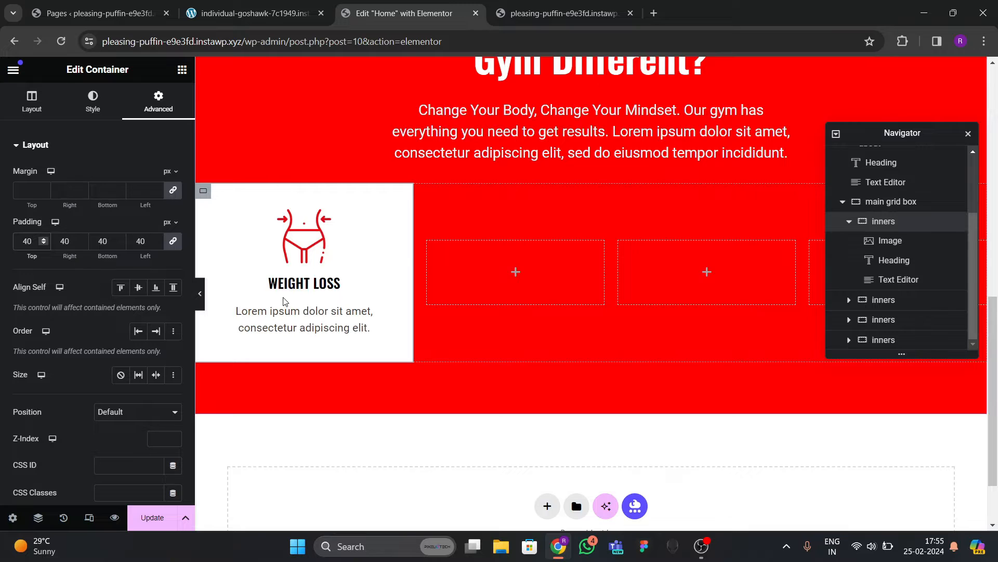
{"action": "key", "text": "ctrl+z"}
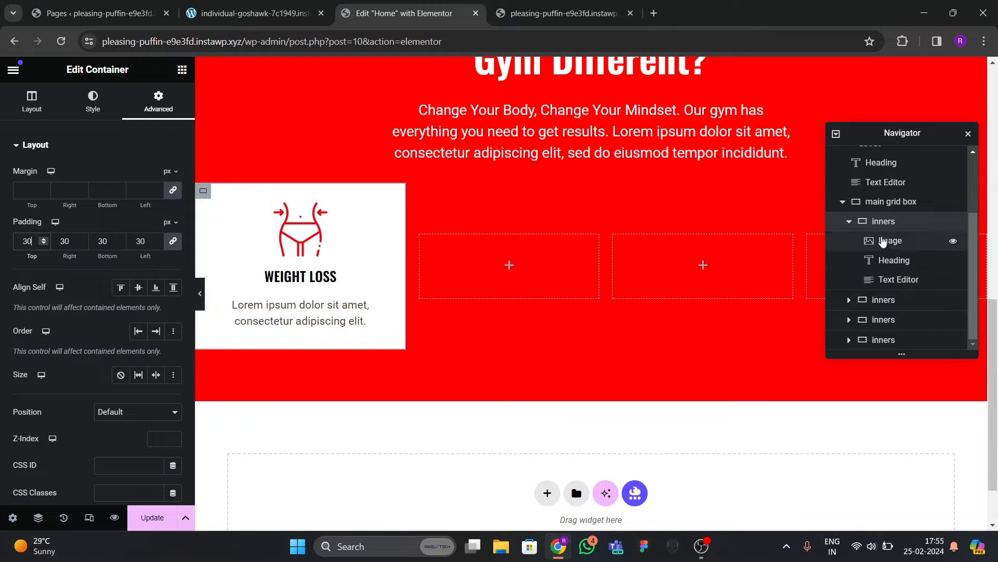
Set the card container's item gap to 30.
{"action": "left_click", "coordinate": [32, 99]}
{"action": "scroll", "coordinate": [130, 295], "scroll_direction": "down", "scroll_amount": 4}
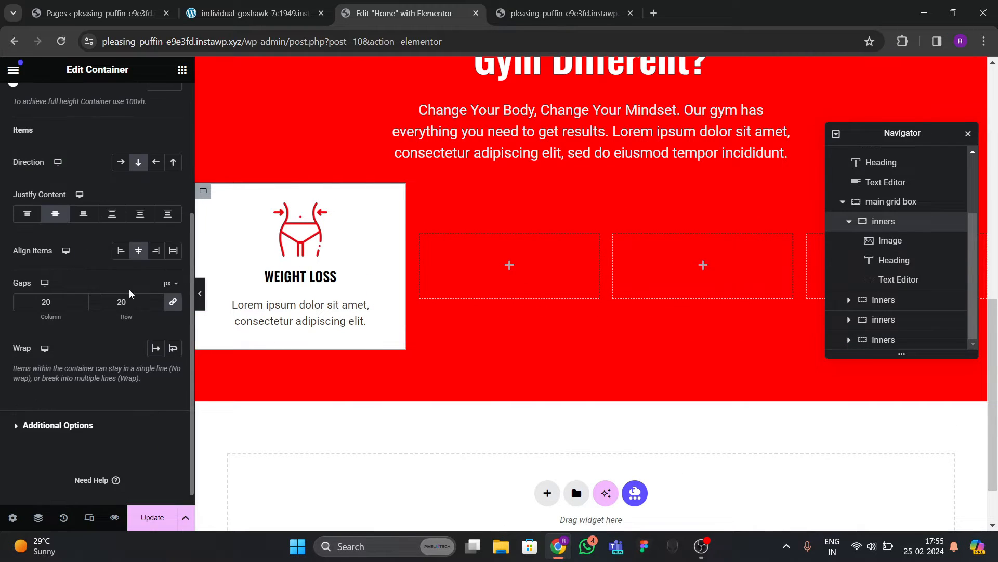
{"action": "type", "text": "30"}
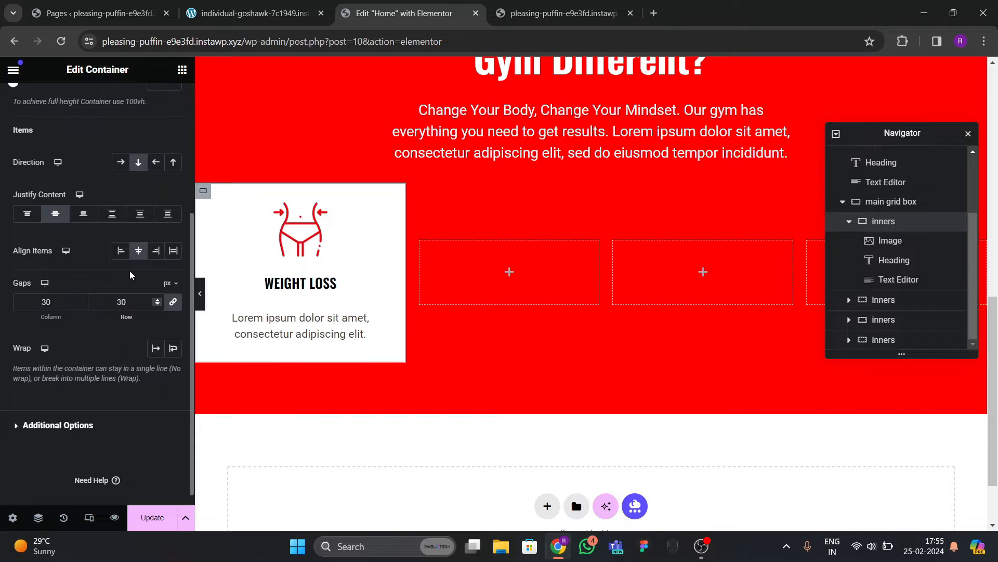
{"action": "left_click", "coordinate": [255, 13]}
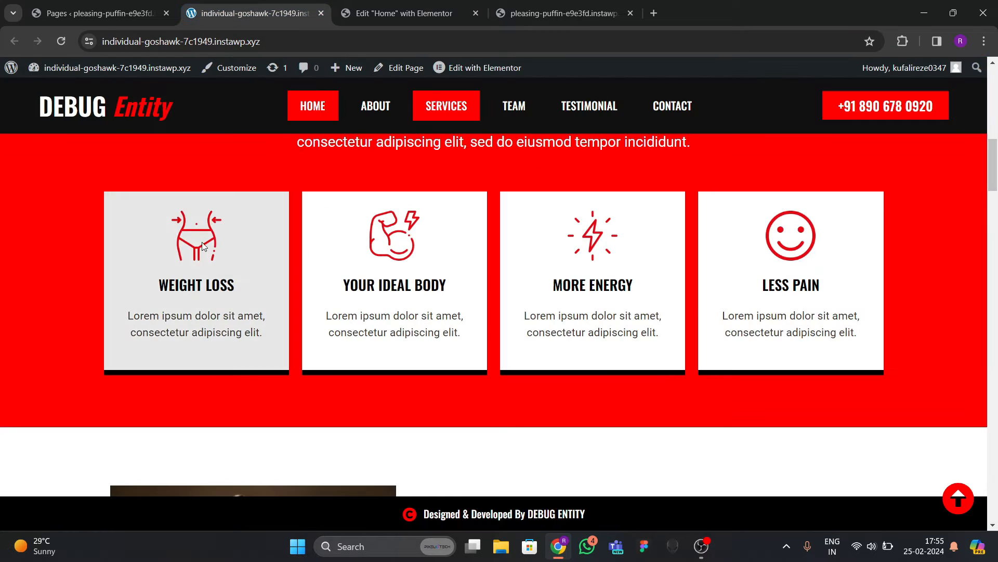
{"action": "left_click", "coordinate": [384, 13]}
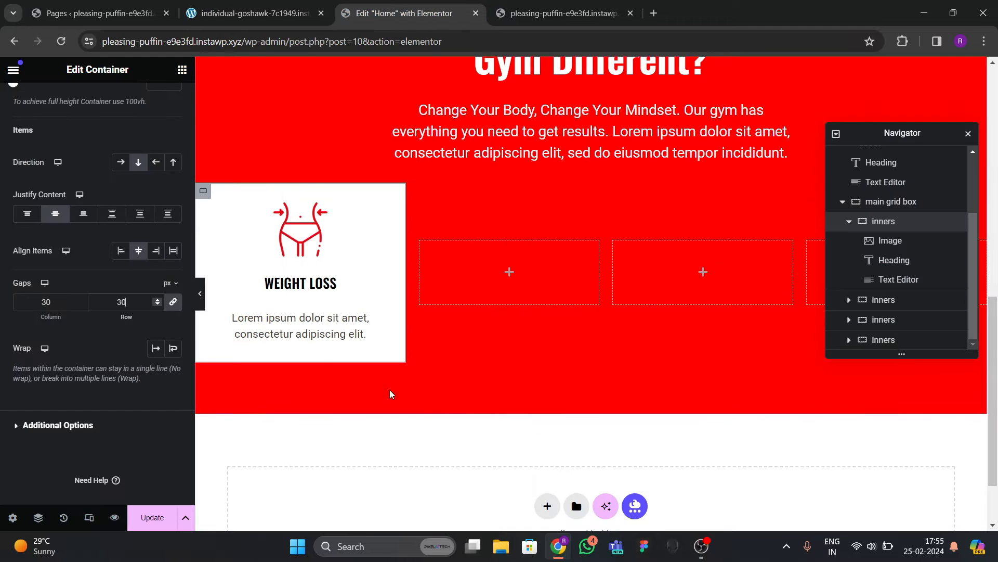
{"action": "left_click", "coordinate": [271, 15]}
{"action": "left_click", "coordinate": [385, 13]}
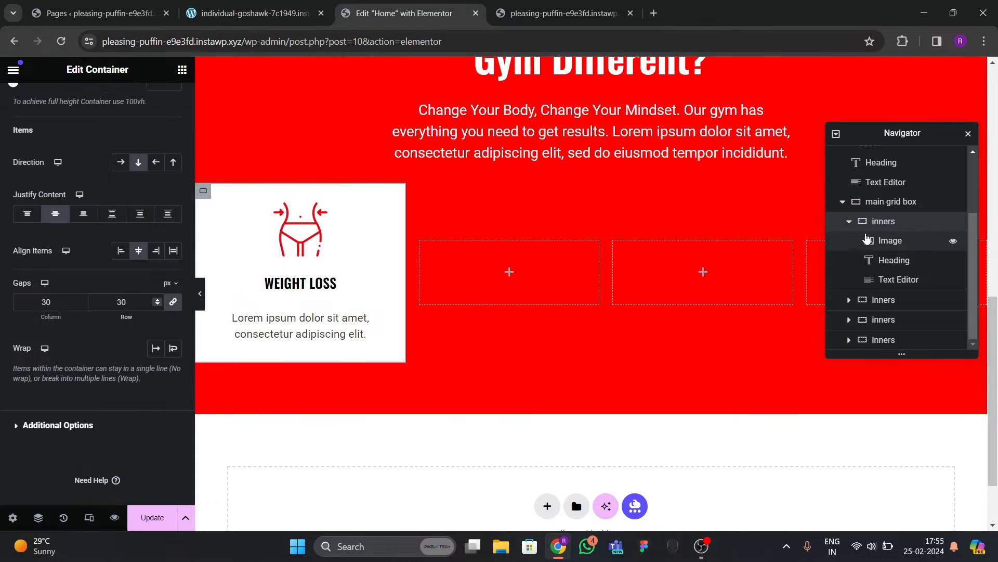
{"action": "scroll", "coordinate": [80, 159], "scroll_direction": "up", "scroll_amount": 5}
Give the card a solid black bottom border 7 px thick.
{"action": "left_click", "coordinate": [92, 100]}
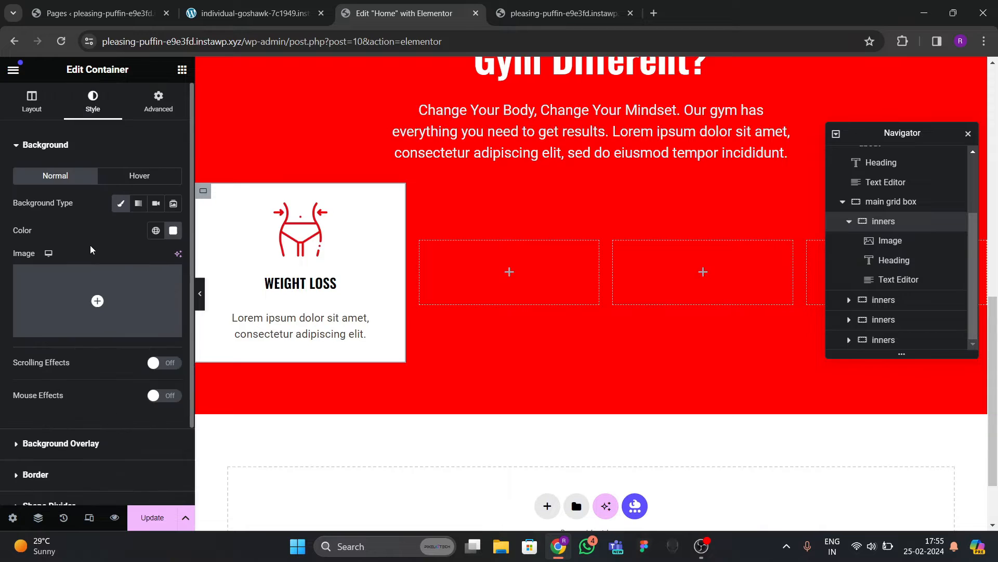
{"action": "scroll", "coordinate": [92, 260], "scroll_direction": "down", "scroll_amount": 2}
{"action": "left_click", "coordinate": [44, 380]}
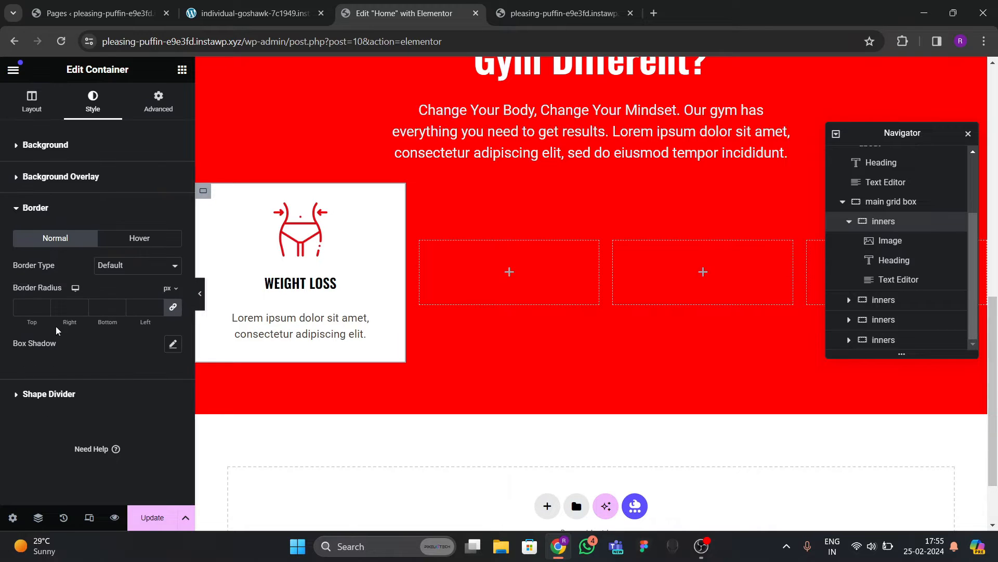
{"action": "left_click", "coordinate": [111, 265]}
{"action": "left_click", "coordinate": [106, 297]}
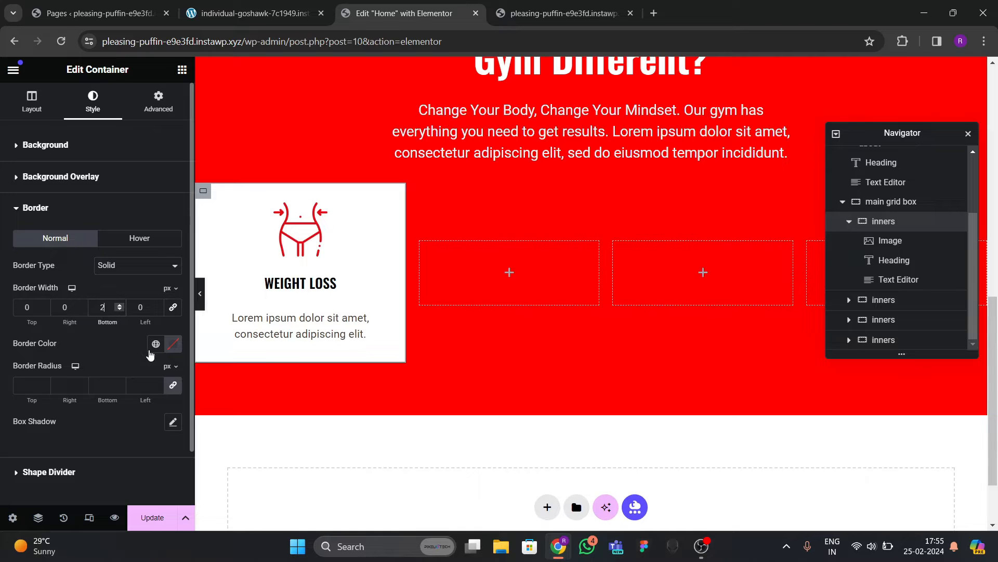
{"action": "left_click", "coordinate": [172, 344]}
{"action": "left_click", "coordinate": [99, 350]}
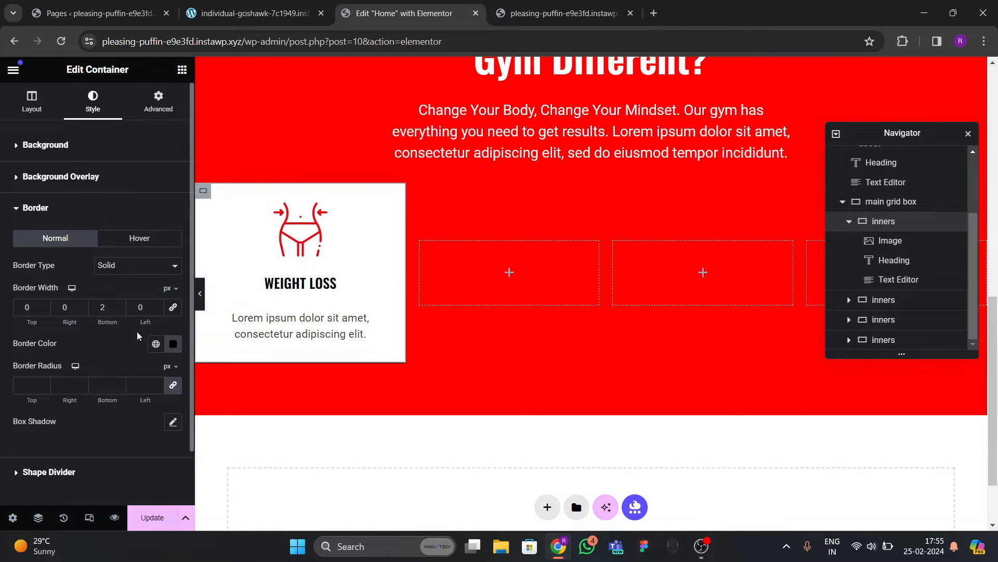
{"action": "left_click", "coordinate": [120, 306]}
{"action": "left_click", "coordinate": [120, 306]}
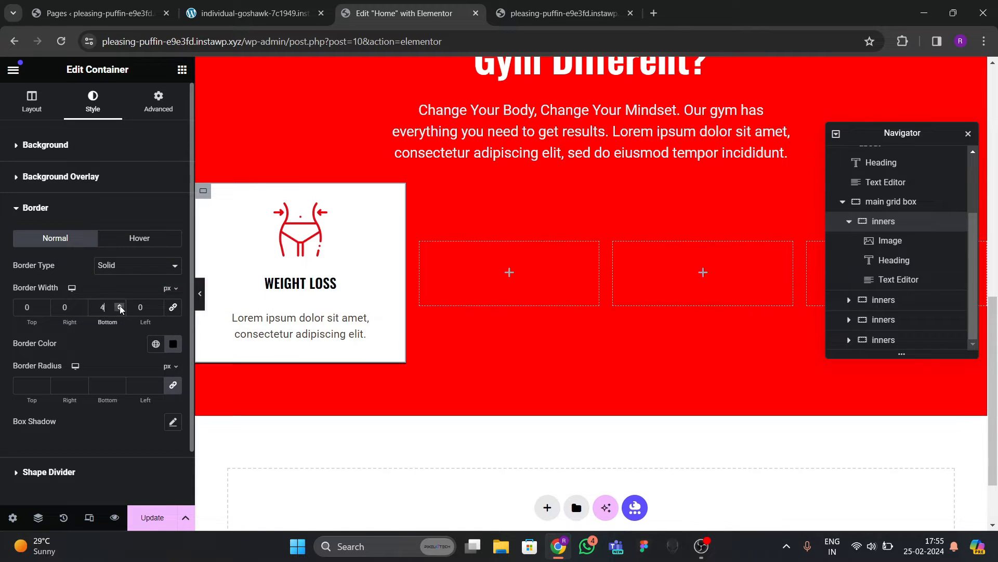
{"action": "left_click", "coordinate": [120, 305]}
{"action": "left_click", "coordinate": [119, 306]}
{"action": "left_click", "coordinate": [120, 306]}
{"action": "left_click", "coordinate": [120, 305]}
{"action": "left_click", "coordinate": [120, 306]}
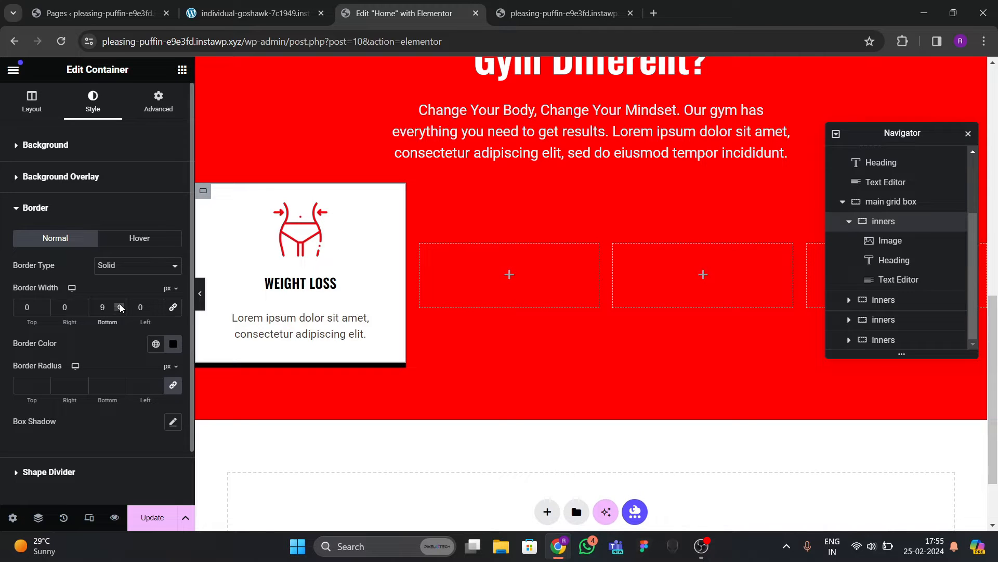
{"action": "left_click", "coordinate": [119, 306]}
{"action": "left_click", "coordinate": [119, 310]}
{"action": "left_click", "coordinate": [120, 310]}
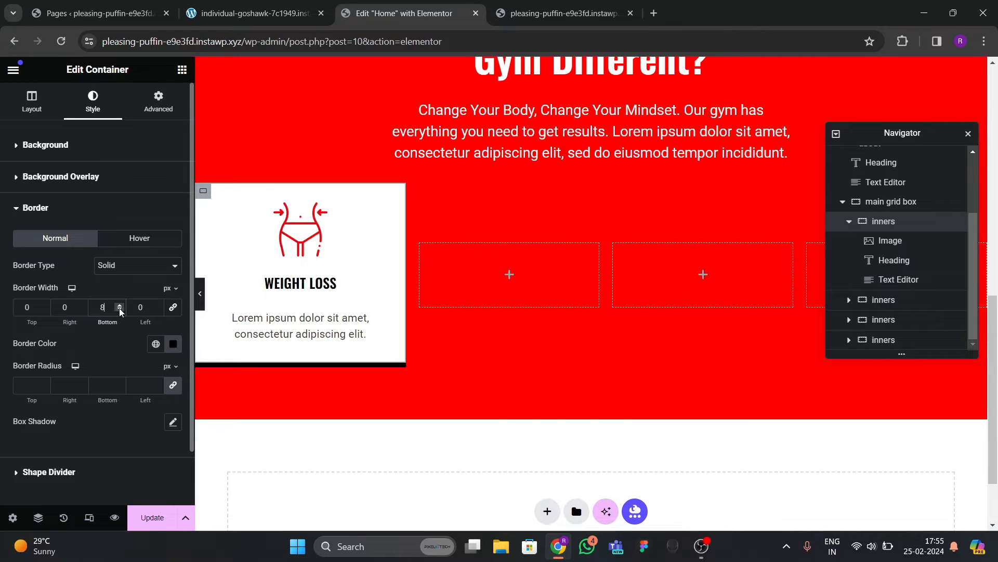
Preview the bordered card and save the page with Update.
{"action": "left_click", "coordinate": [196, 297]}
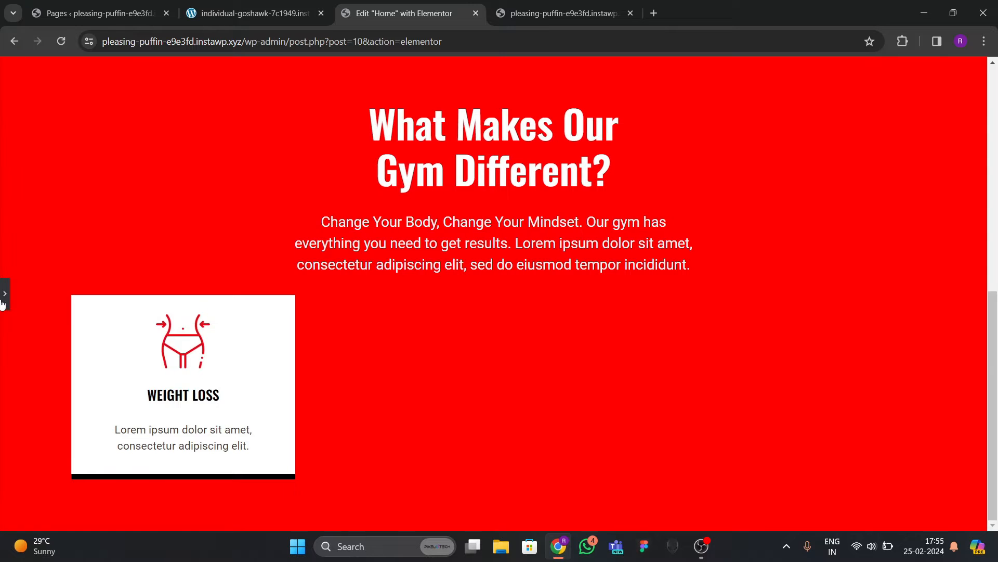
{"action": "left_click", "coordinate": [10, 305]}
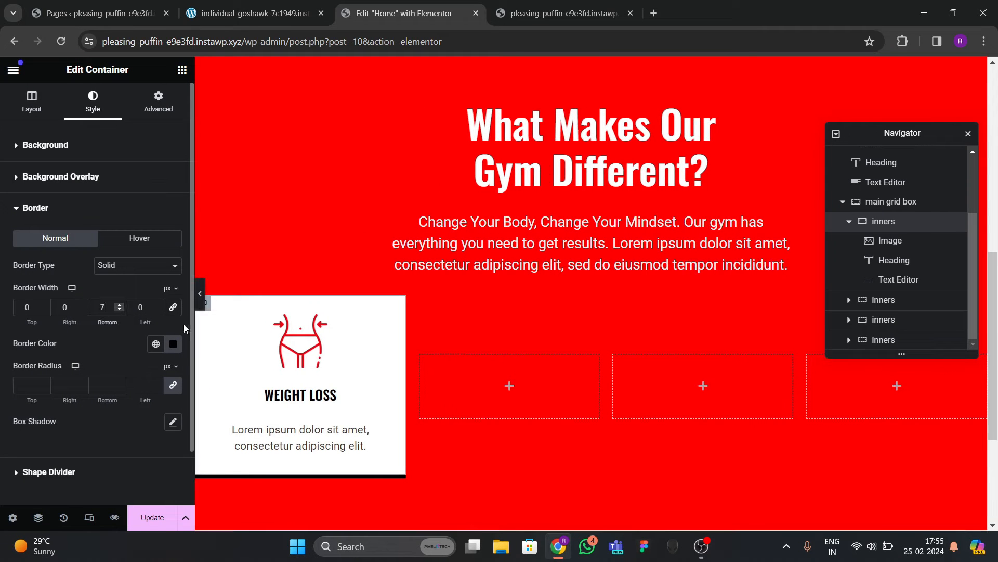
{"action": "left_click", "coordinate": [199, 294]}
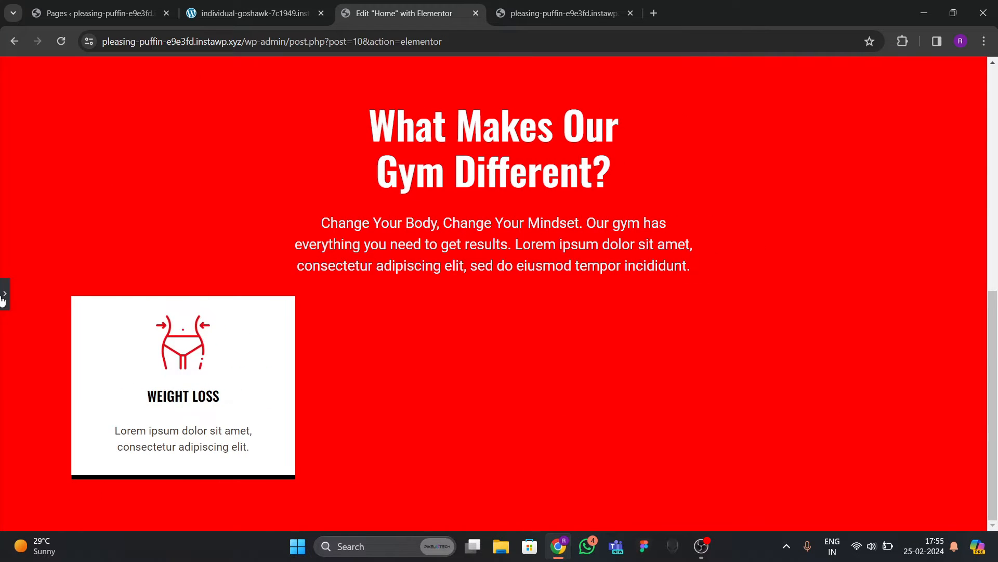
{"action": "left_click", "coordinate": [2, 299]}
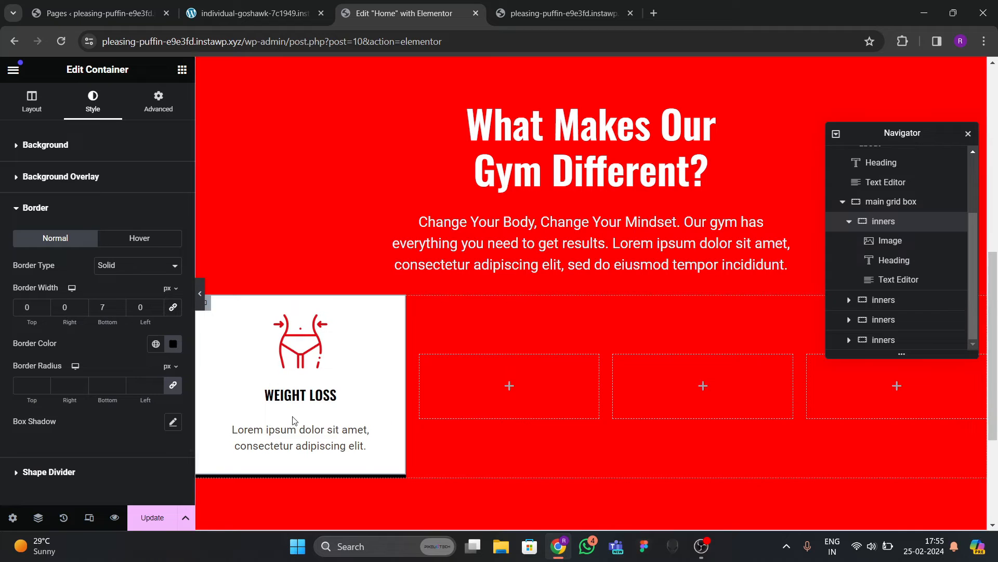
{"action": "left_click", "coordinate": [136, 518]}
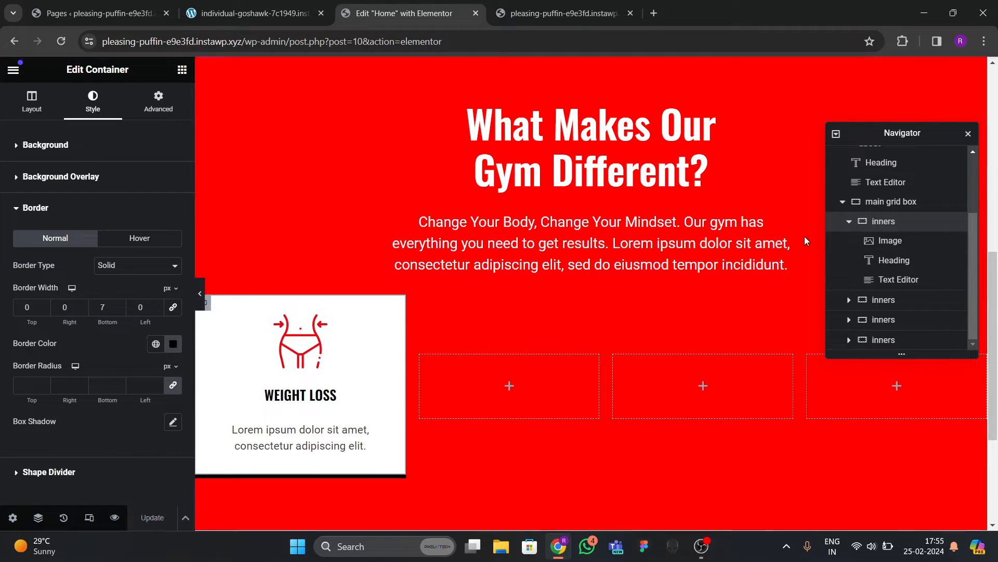
{"action": "left_click", "coordinate": [849, 222]}
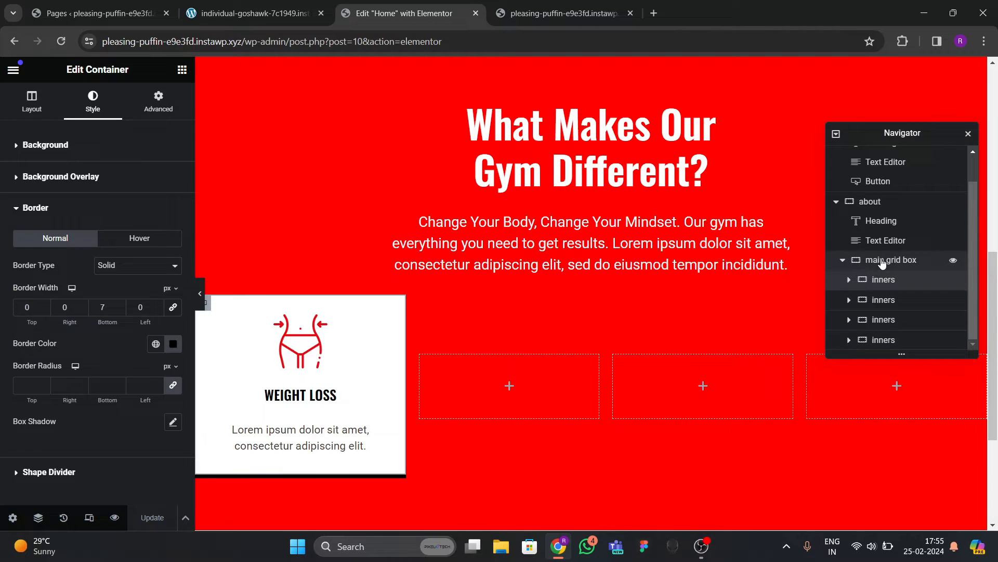
Delete the three empty placeholder containers in the Navigator.
{"action": "right_click", "coordinate": [885, 299]}
{"action": "left_click", "coordinate": [862, 515]}
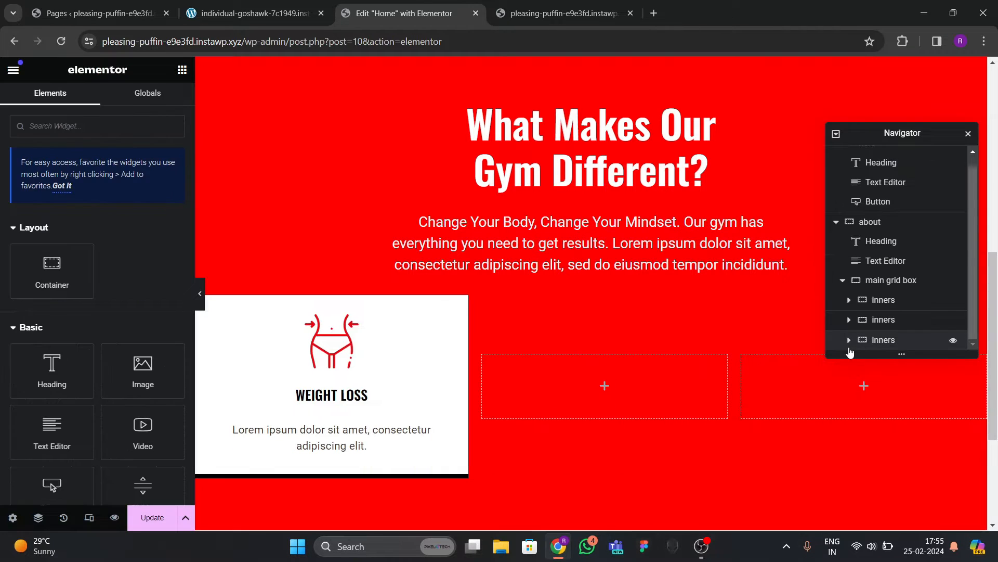
{"action": "left_click", "coordinate": [853, 319]}
{"action": "right_click", "coordinate": [854, 319]}
{"action": "left_click", "coordinate": [862, 516]}
{"action": "left_click", "coordinate": [880, 335]}
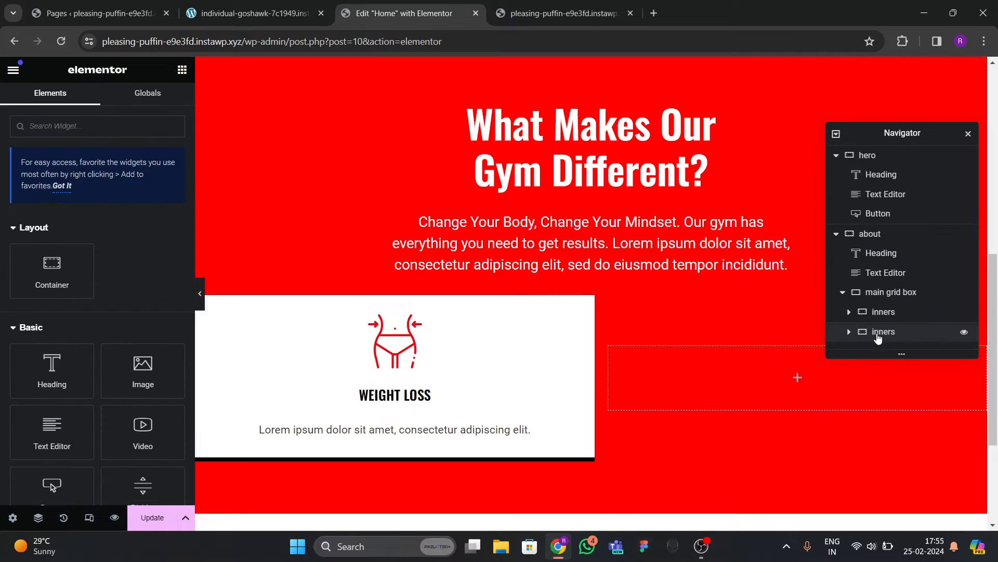
{"action": "right_click", "coordinate": [907, 347]}
{"action": "left_click", "coordinate": [892, 511]}
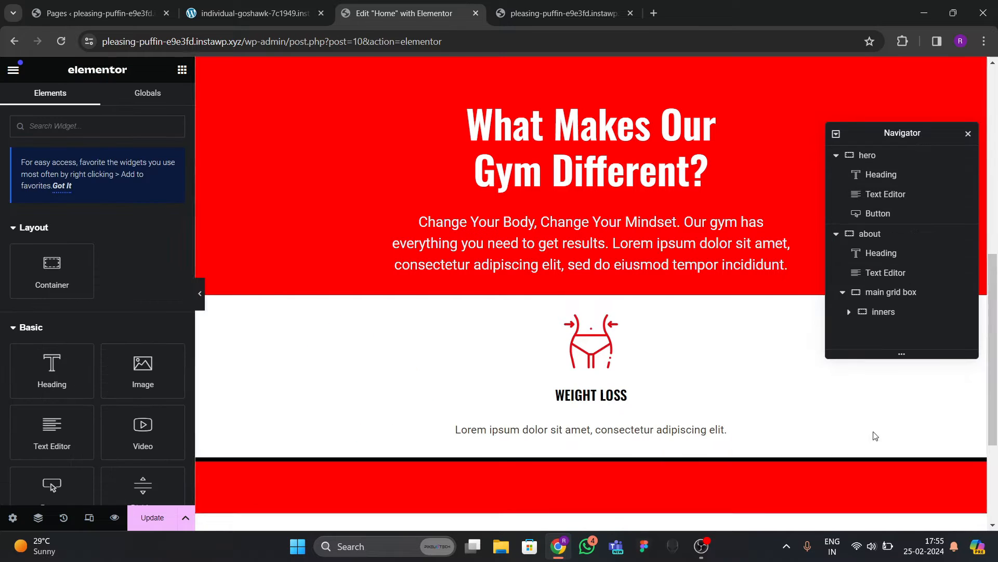
Duplicate the Weight Loss card three times to make four cards.
{"action": "left_click", "coordinate": [882, 312]}
{"action": "right_click", "coordinate": [884, 312]}
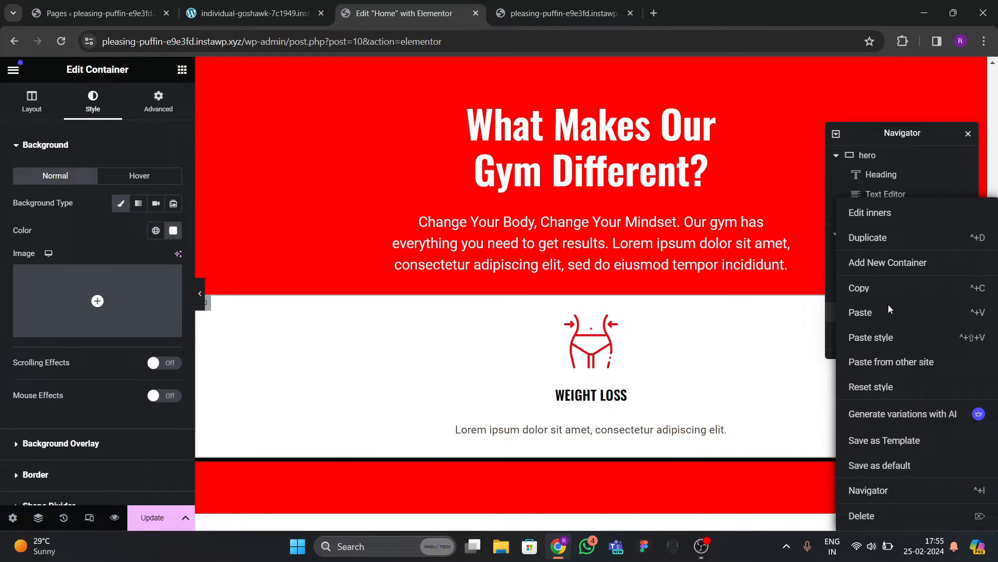
{"action": "left_click", "coordinate": [881, 239]}
{"action": "right_click", "coordinate": [884, 336]}
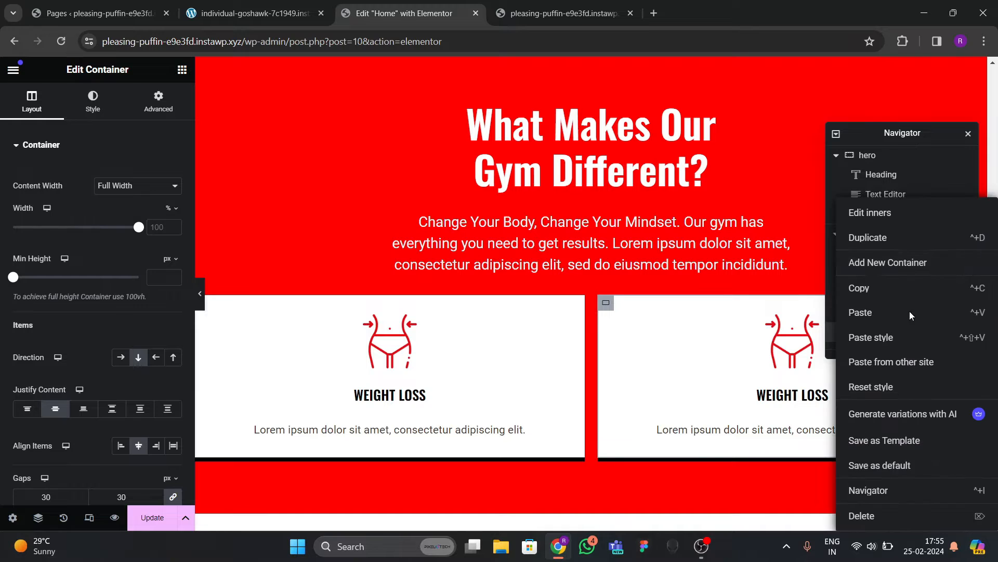
{"action": "left_click", "coordinate": [883, 237]}
{"action": "right_click", "coordinate": [880, 340]}
{"action": "left_click", "coordinate": [883, 237]}
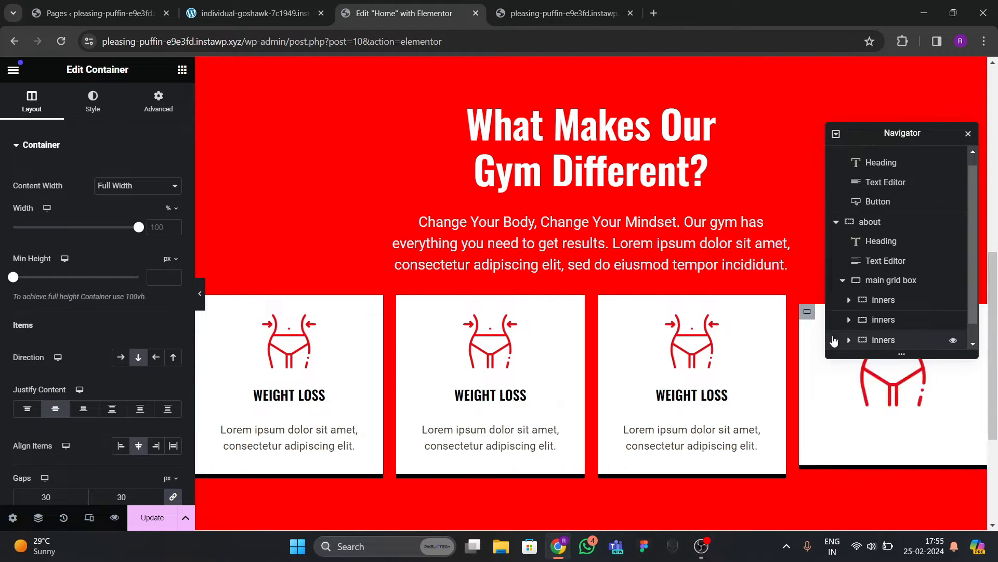
Replace the second and third cards' images with the flexed-arm and lightning icons.
{"action": "left_click", "coordinate": [488, 359]}
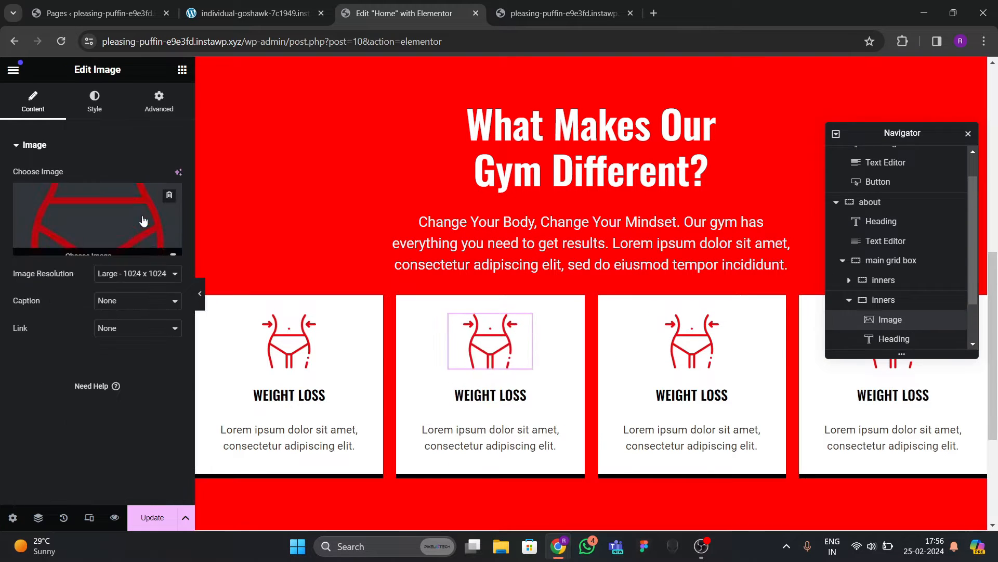
{"action": "left_click", "coordinate": [143, 221]}
{"action": "left_click", "coordinate": [414, 329]}
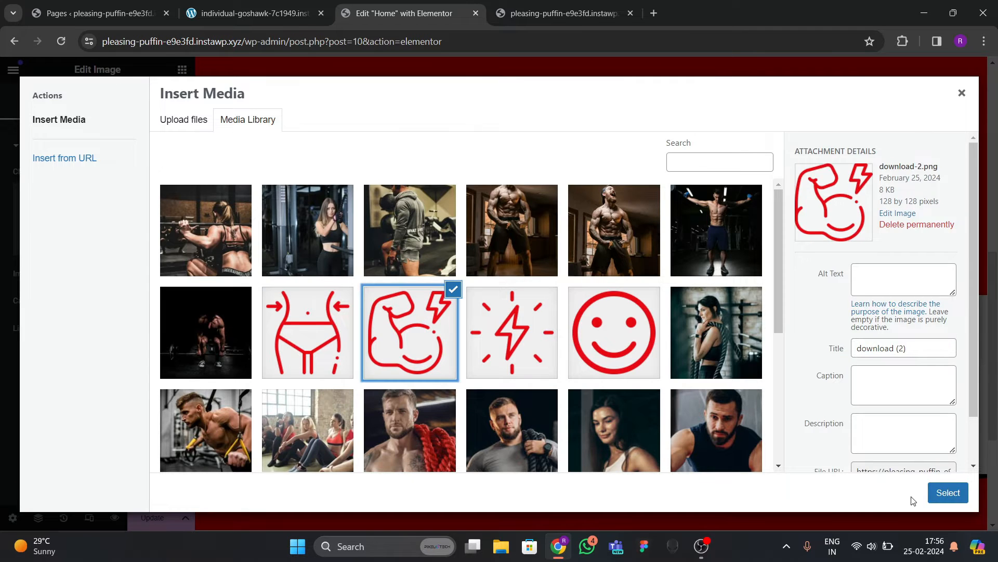
{"action": "left_click", "coordinate": [948, 492]}
{"action": "left_click", "coordinate": [659, 339]}
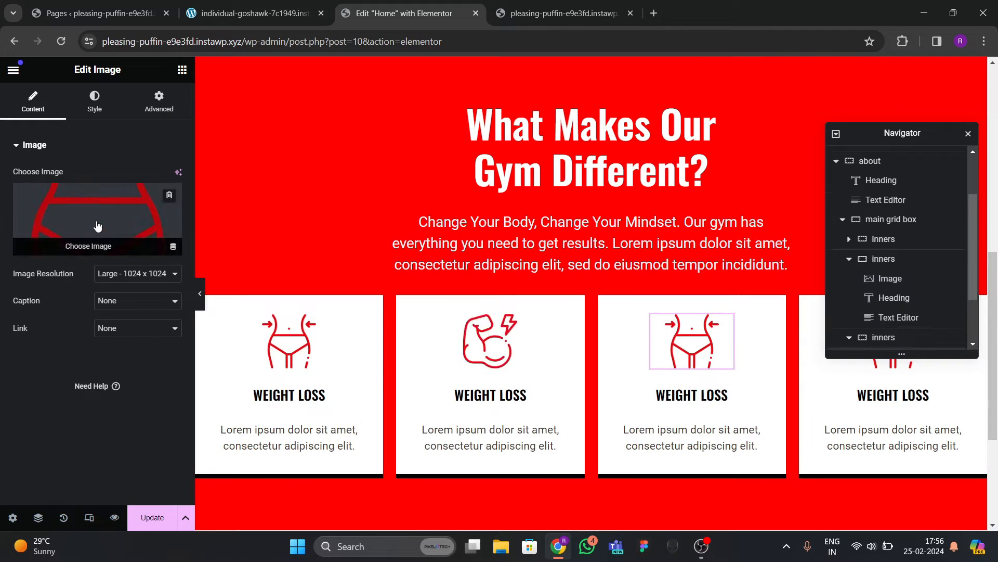
{"action": "left_click", "coordinate": [97, 219]}
{"action": "left_click", "coordinate": [613, 332]}
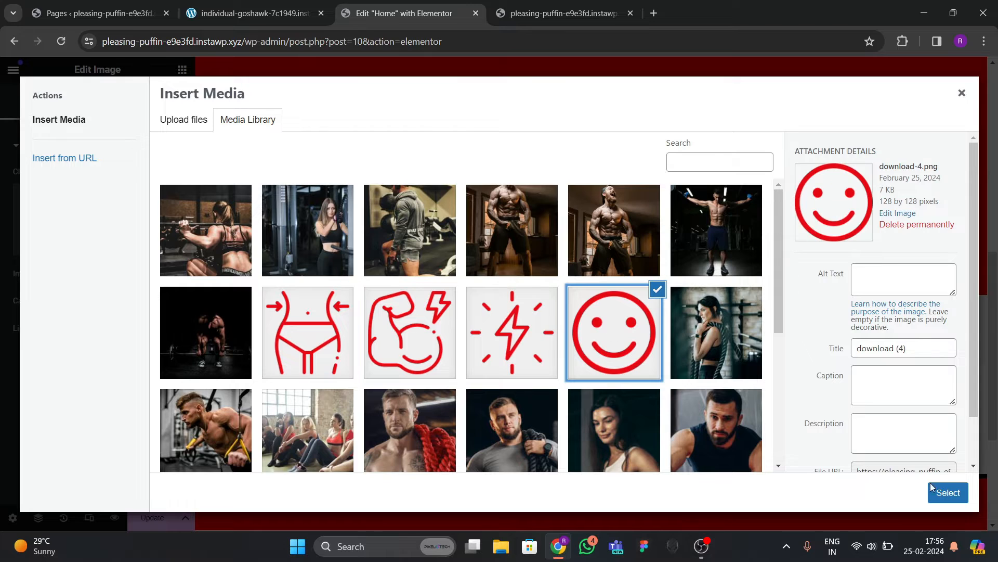
{"action": "left_click", "coordinate": [545, 337]}
{"action": "left_click", "coordinate": [948, 492]}
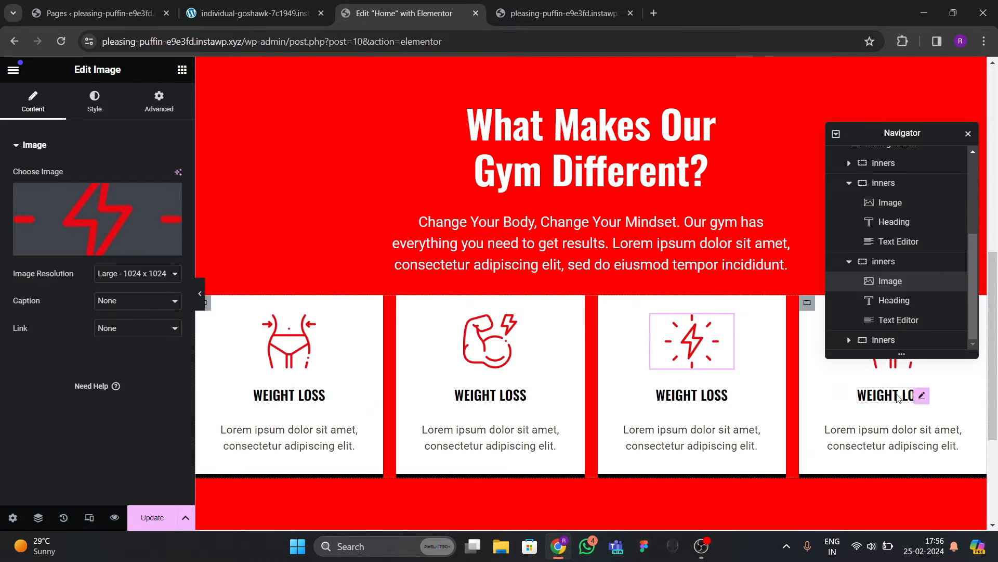
Replace the fourth card's image with the smiley icon.
{"action": "left_click_drag", "start_coordinate": [895, 151], "coordinate": [614, 236]}
{"action": "left_click", "coordinate": [893, 340]}
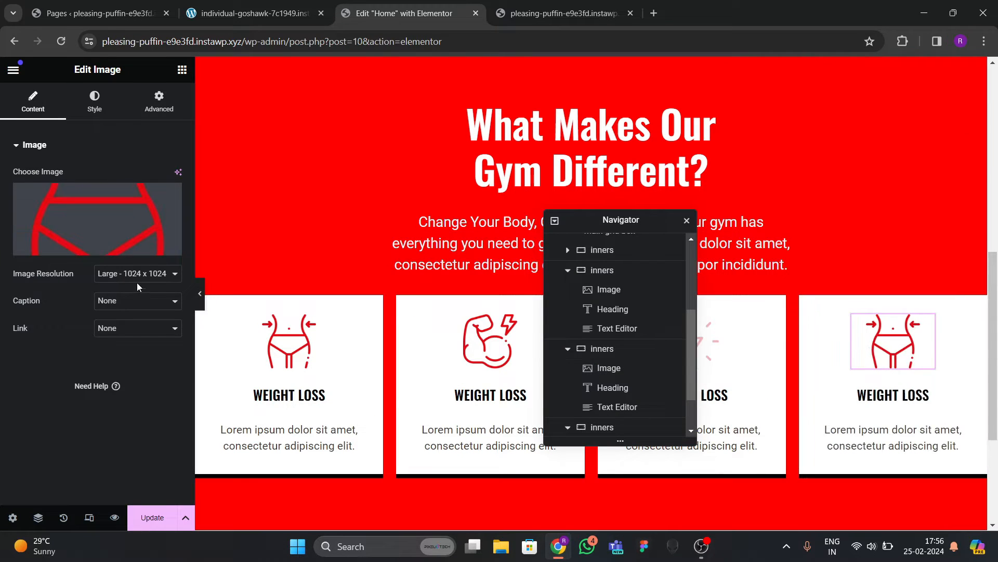
{"action": "left_click", "coordinate": [120, 244]}
{"action": "left_click", "coordinate": [616, 321]}
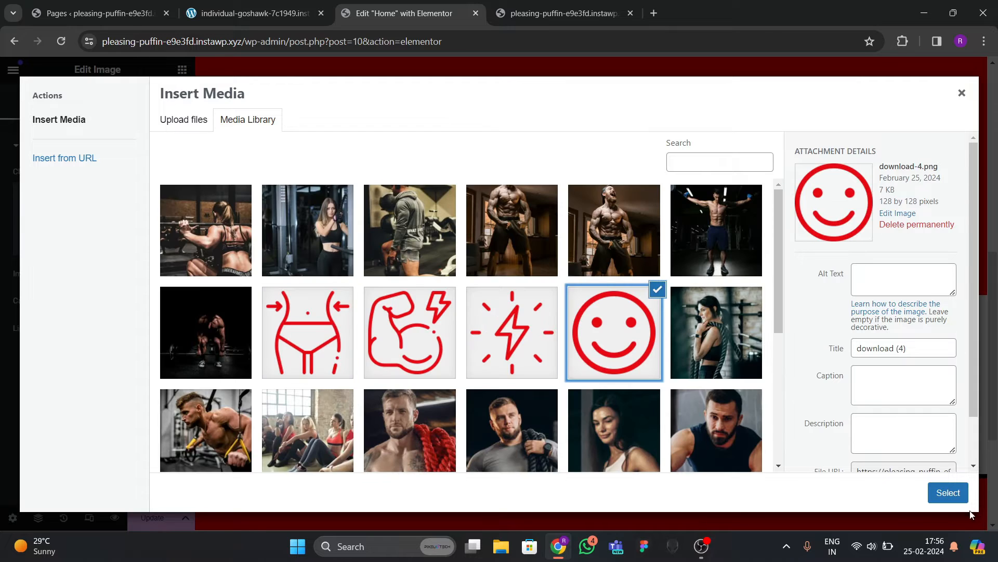
{"action": "left_click", "coordinate": [948, 492]}
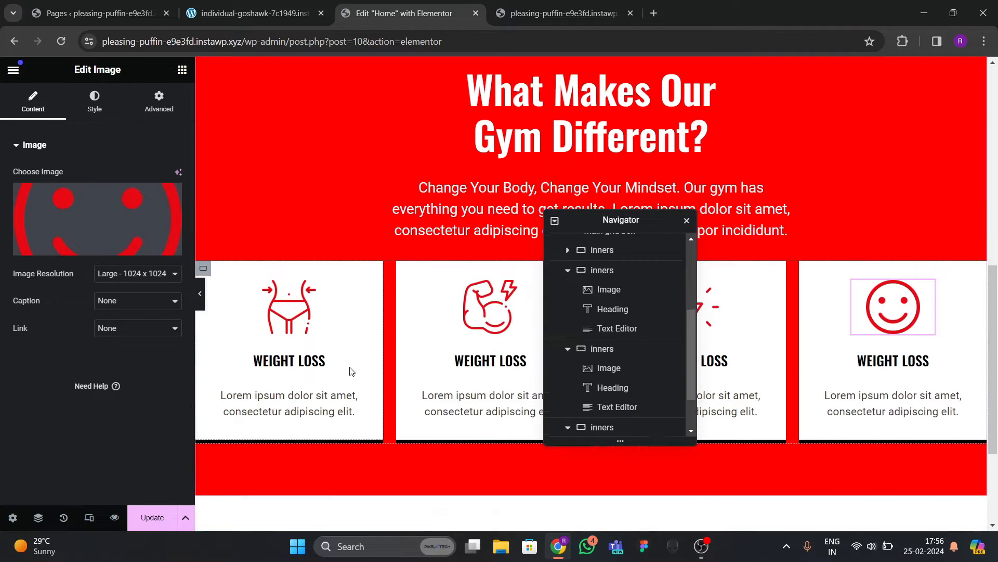
Preview the page without the editor panels, then restore them.
{"action": "scroll", "coordinate": [332, 312], "scroll_direction": "down", "scroll_amount": 2}
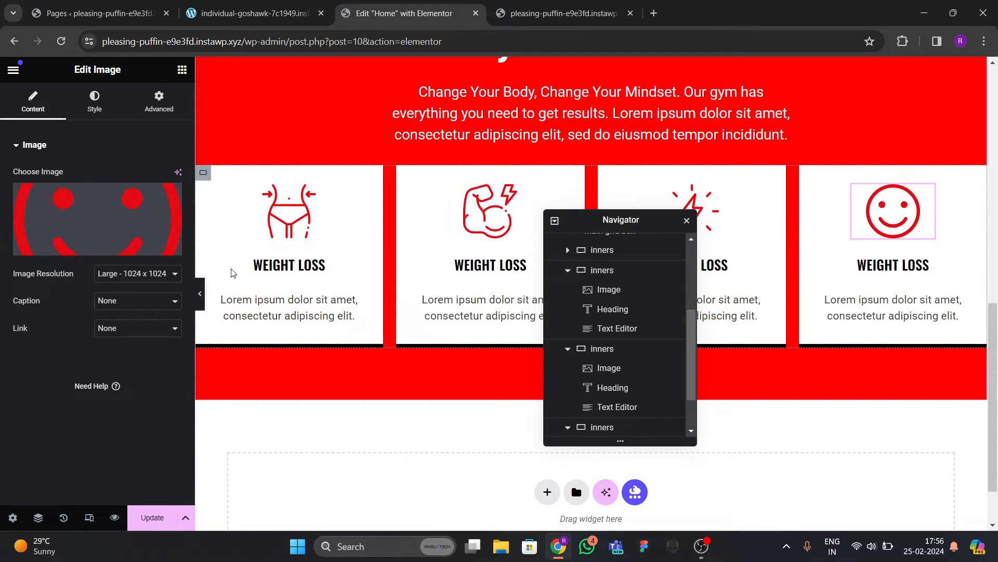
{"action": "left_click", "coordinate": [200, 293]}
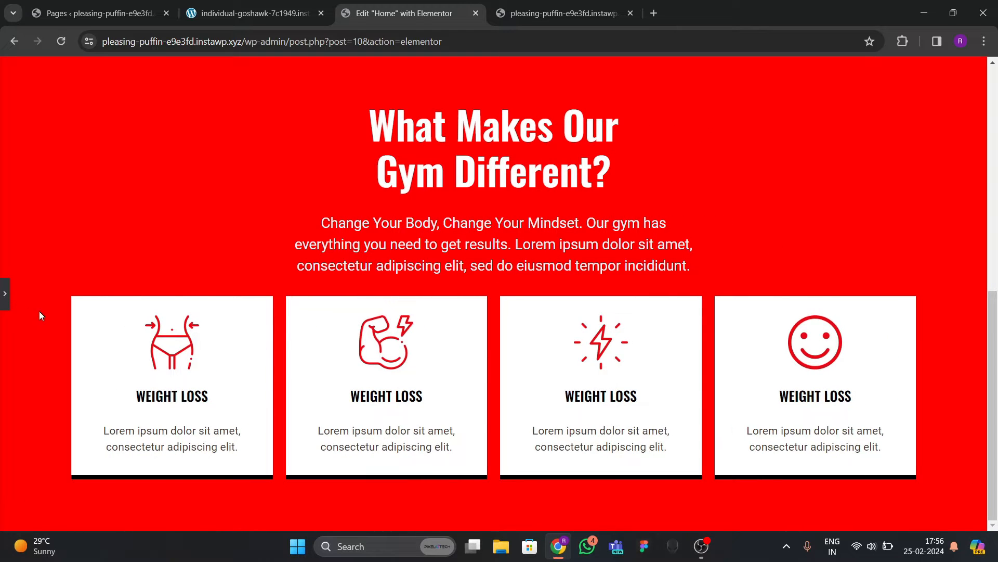
{"action": "left_click", "coordinate": [4, 293]}
Give the first feature card a Classic light-grey #E6E6E6 hover background.
{"action": "left_click", "coordinate": [255, 13]}
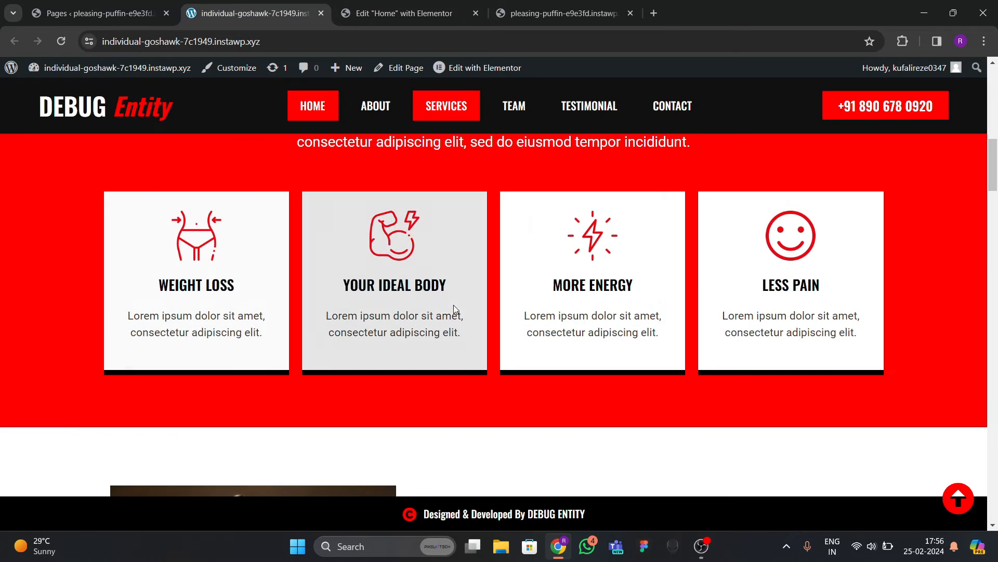
{"action": "left_click", "coordinate": [398, 23]}
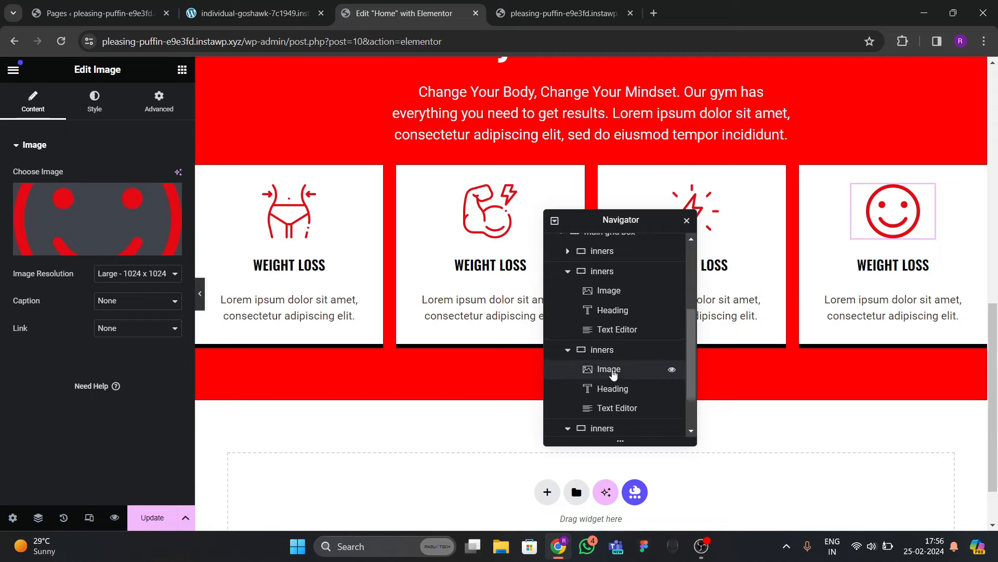
{"action": "scroll", "coordinate": [624, 366], "scroll_direction": "up", "scroll_amount": 3}
{"action": "left_click", "coordinate": [601, 379]}
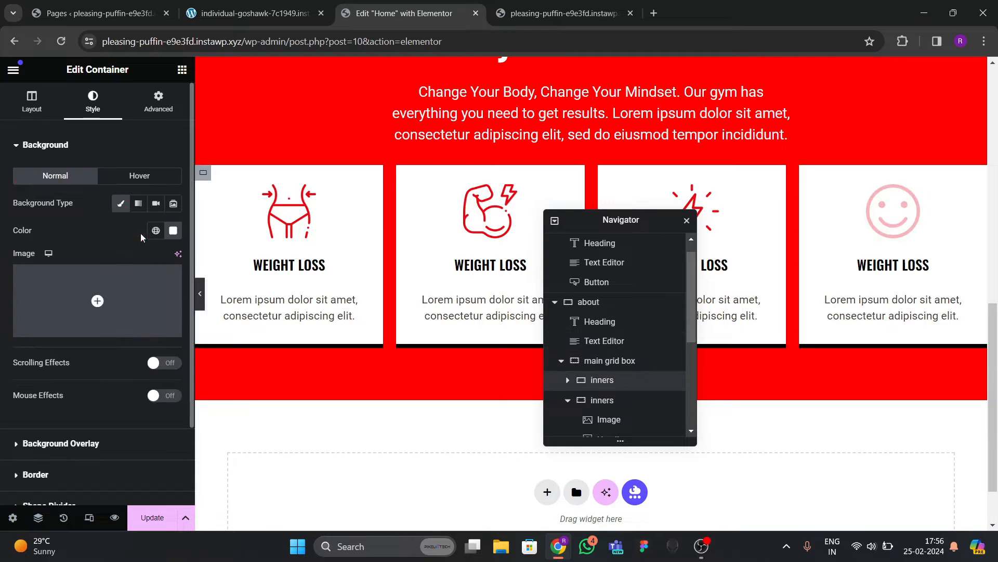
{"action": "left_click", "coordinate": [154, 179]}
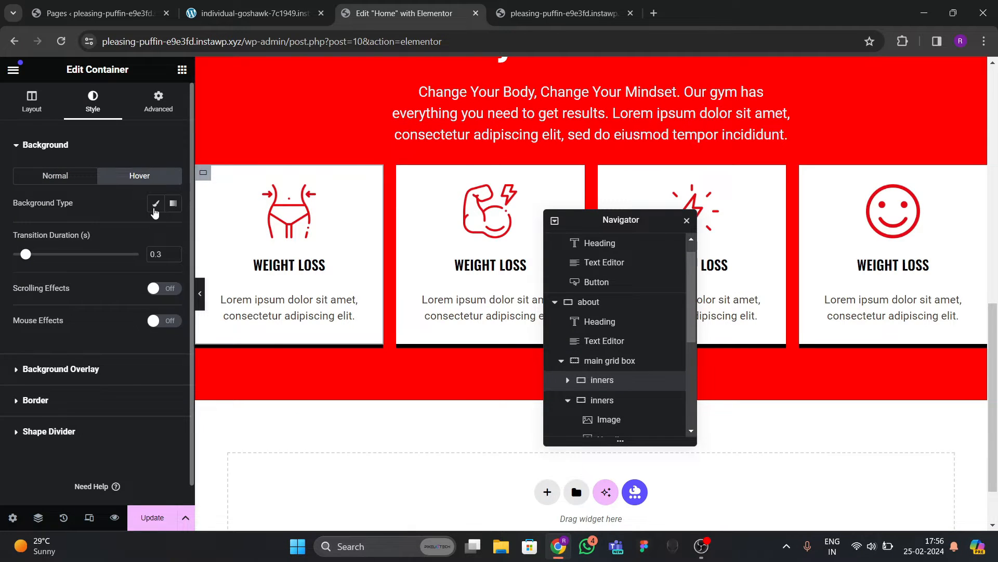
{"action": "left_click", "coordinate": [155, 203]}
{"action": "left_click", "coordinate": [173, 230]}
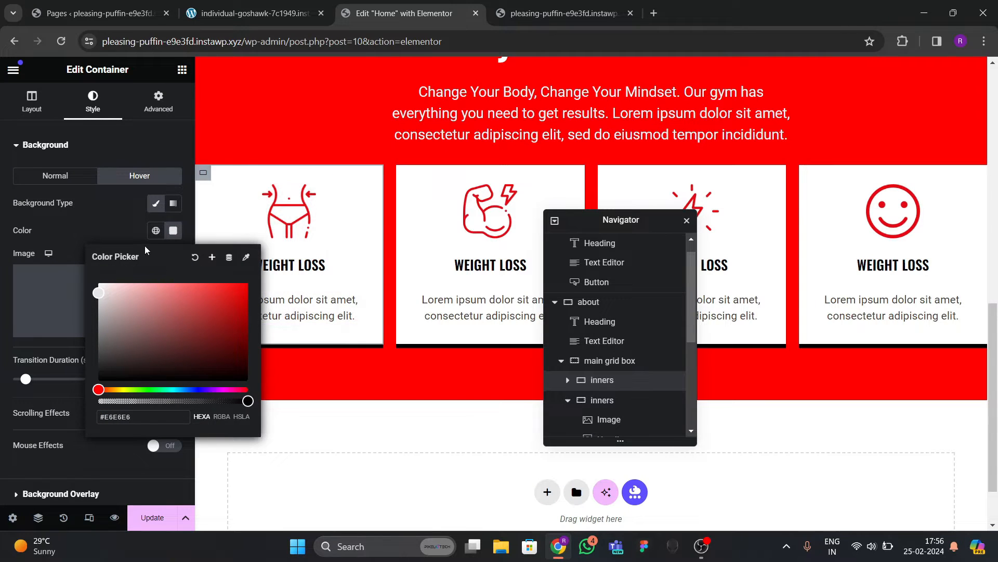
{"action": "left_click", "coordinate": [114, 223]}
Copy the first card's style and paste it onto the second card.
{"action": "scroll", "coordinate": [598, 364], "scroll_direction": "down", "scroll_amount": 2}
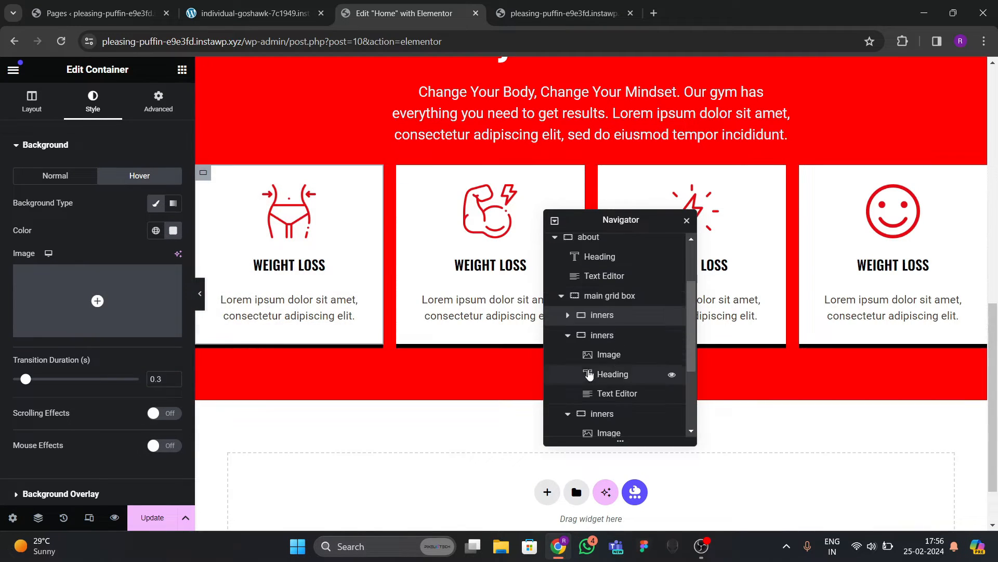
{"action": "left_click", "coordinate": [568, 335]}
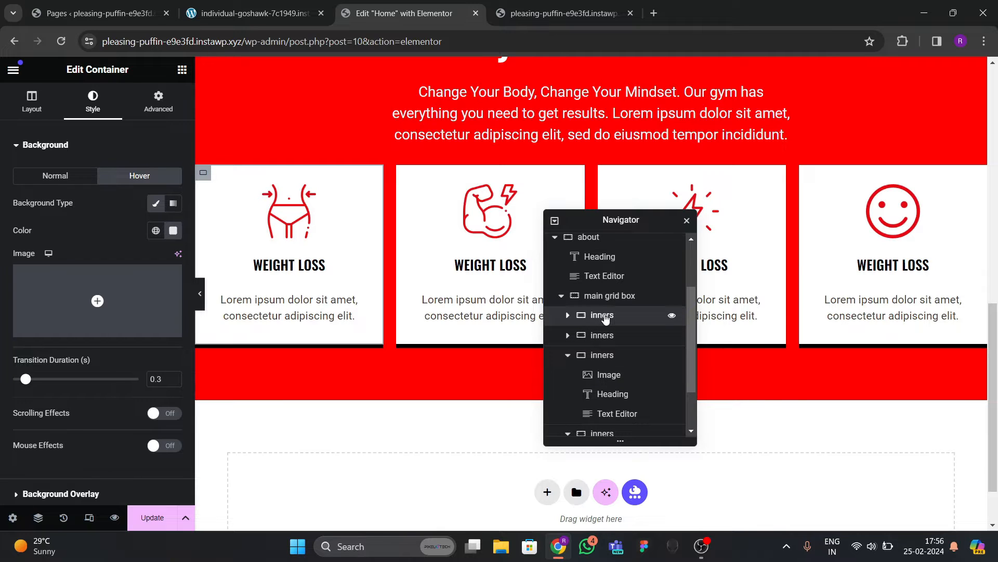
{"action": "right_click", "coordinate": [605, 318]}
{"action": "key", "text": "Escape"}
{"action": "scroll", "coordinate": [604, 312], "scroll_direction": "down", "scroll_amount": 2}
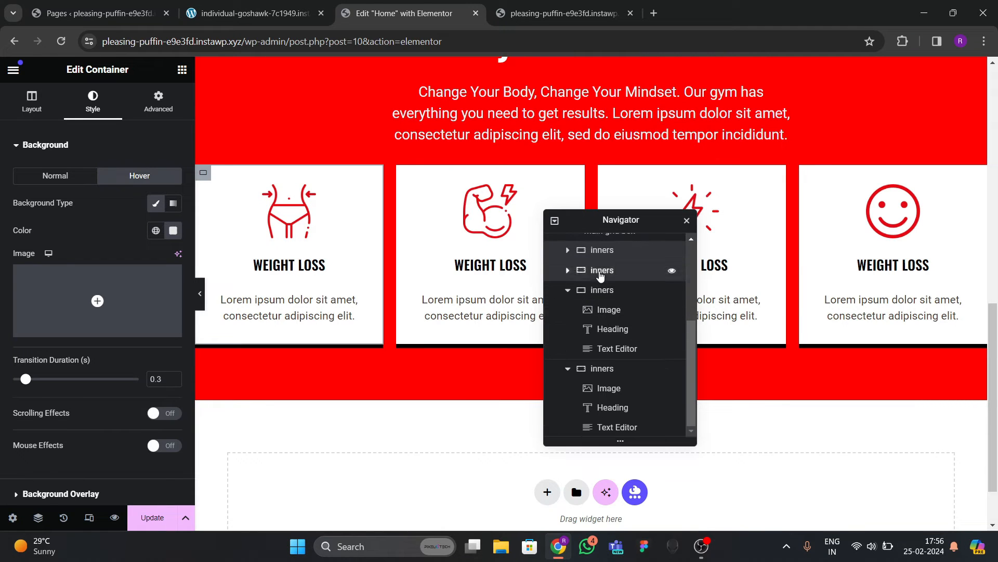
{"action": "right_click", "coordinate": [600, 273]}
{"action": "left_click", "coordinate": [644, 338]}
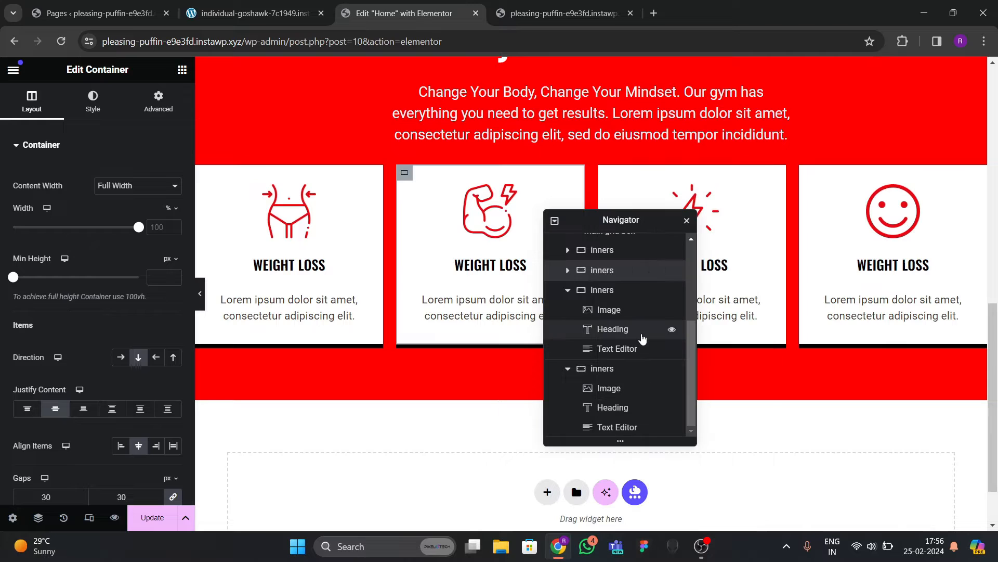
Paste the copied style onto the third and fourth cards and save with Update.
{"action": "left_click", "coordinate": [584, 295]}
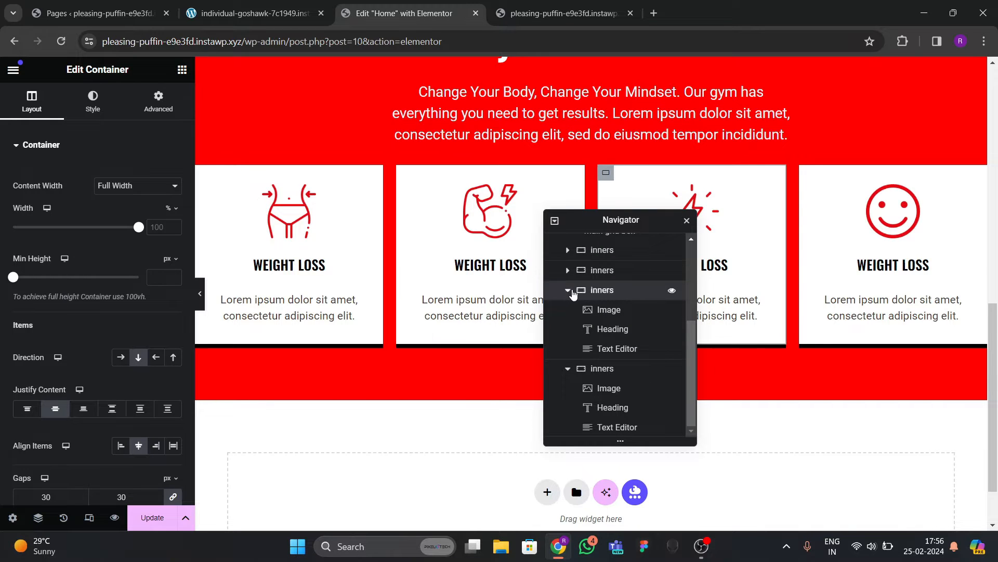
{"action": "left_click", "coordinate": [570, 292]}
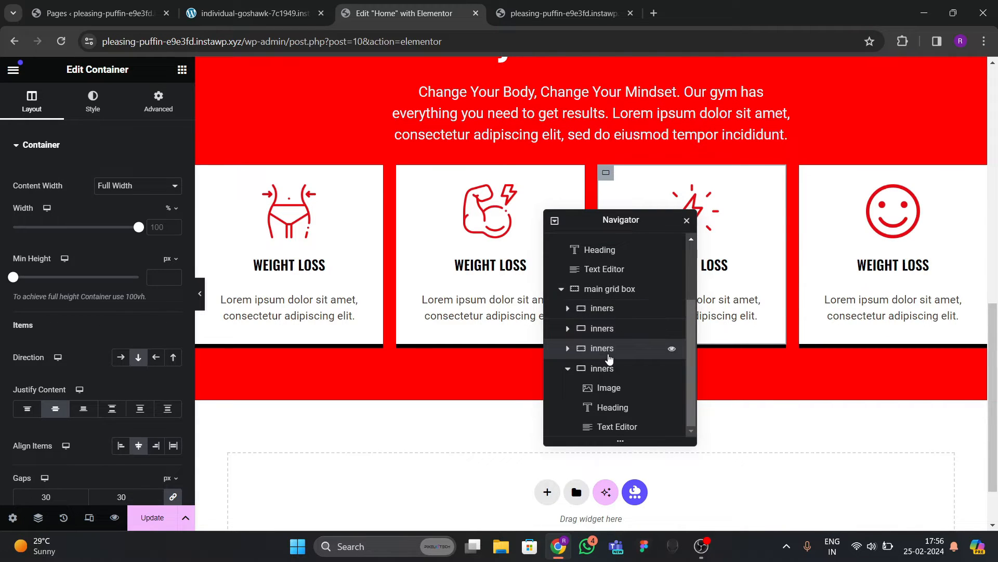
{"action": "right_click", "coordinate": [610, 356]}
{"action": "left_click", "coordinate": [639, 348]}
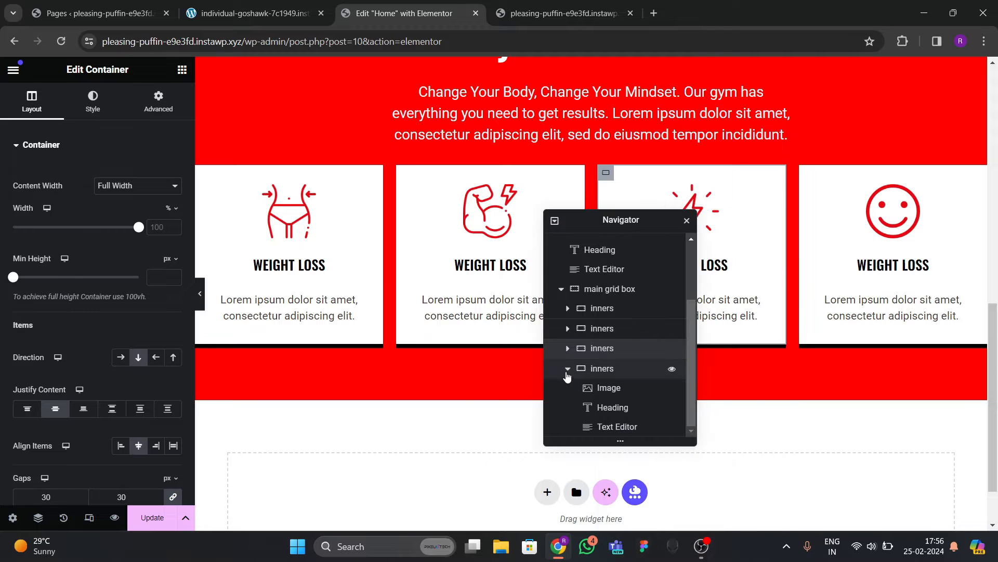
{"action": "left_click", "coordinate": [568, 368]}
{"action": "right_click", "coordinate": [602, 428]}
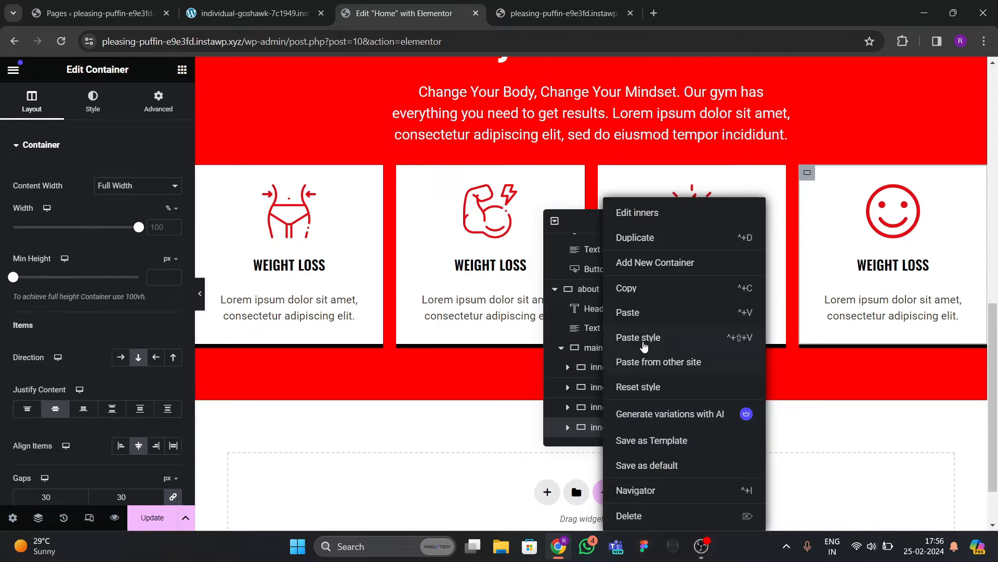
{"action": "left_click", "coordinate": [639, 338]}
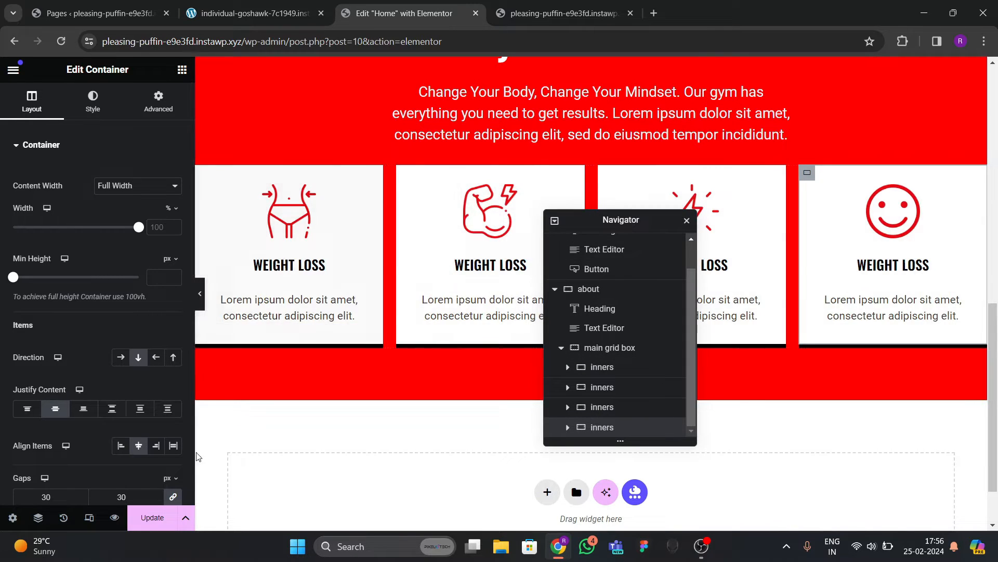
{"action": "left_click", "coordinate": [152, 517]}
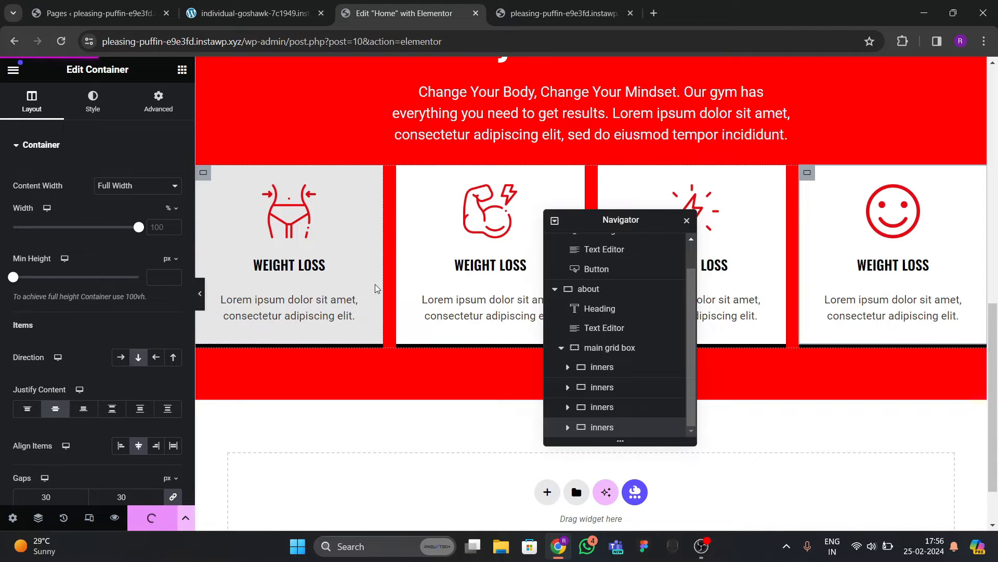
{"action": "left_click", "coordinate": [564, 13]}
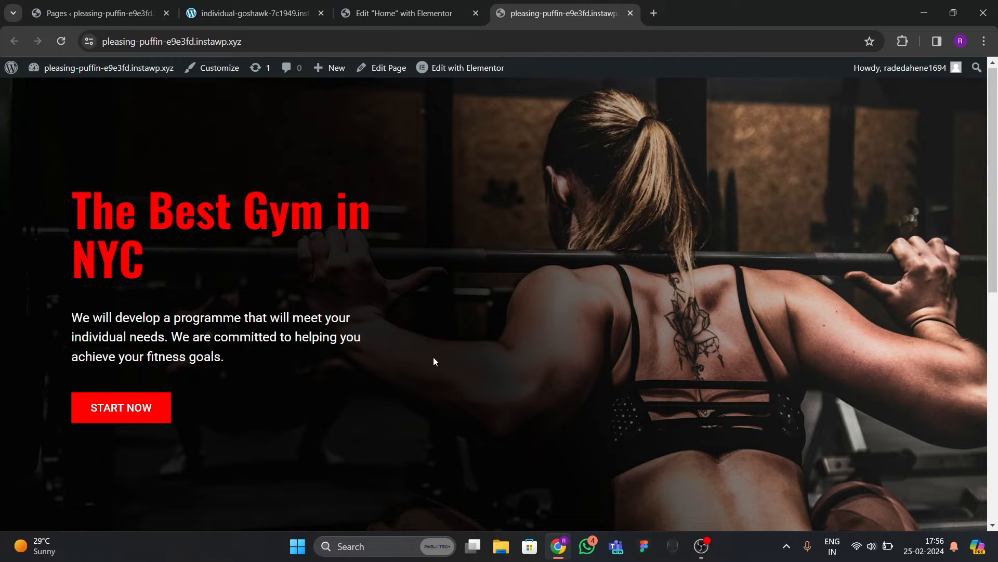
{"action": "scroll", "coordinate": [435, 361], "scroll_direction": "down", "scroll_amount": 8}
{"action": "scroll", "coordinate": [435, 359], "scroll_direction": "up", "scroll_amount": 1}
{"action": "scroll", "coordinate": [435, 359], "scroll_direction": "down", "scroll_amount": 1}
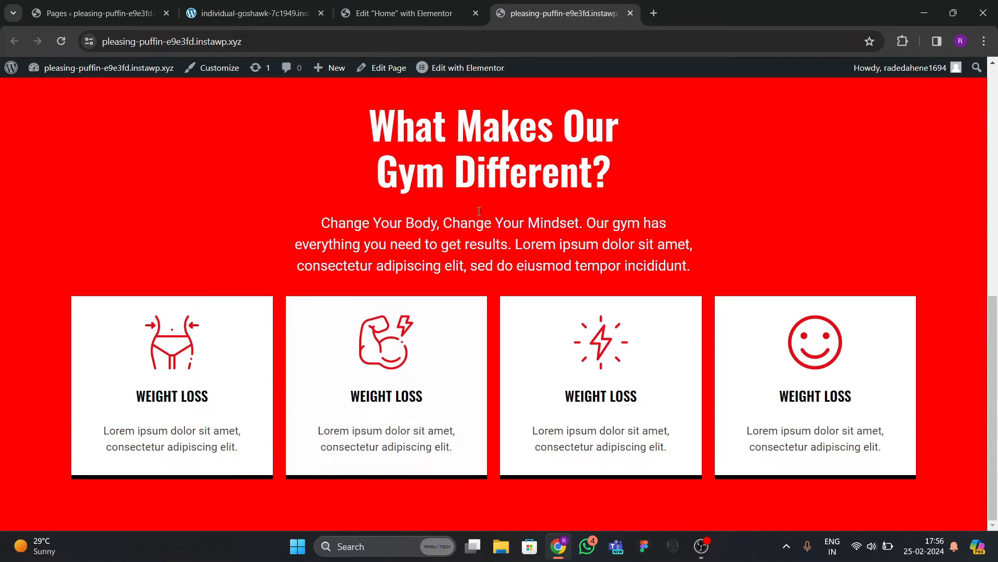
{"action": "left_click", "coordinate": [411, 14]}
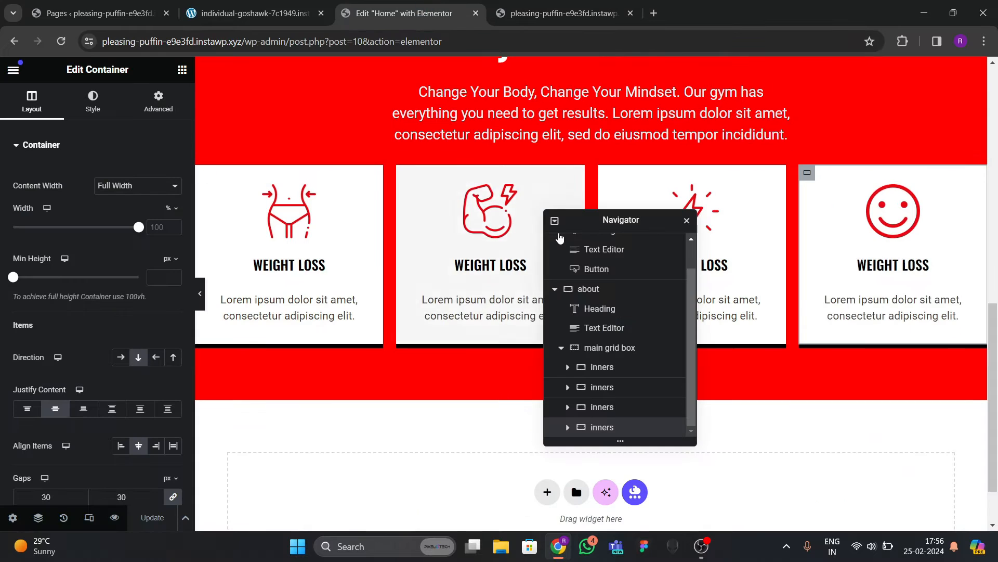
{"action": "scroll", "coordinate": [559, 237], "scroll_direction": "up", "scroll_amount": 1}
{"action": "scroll", "coordinate": [588, 164], "scroll_direction": "up", "scroll_amount": 3}
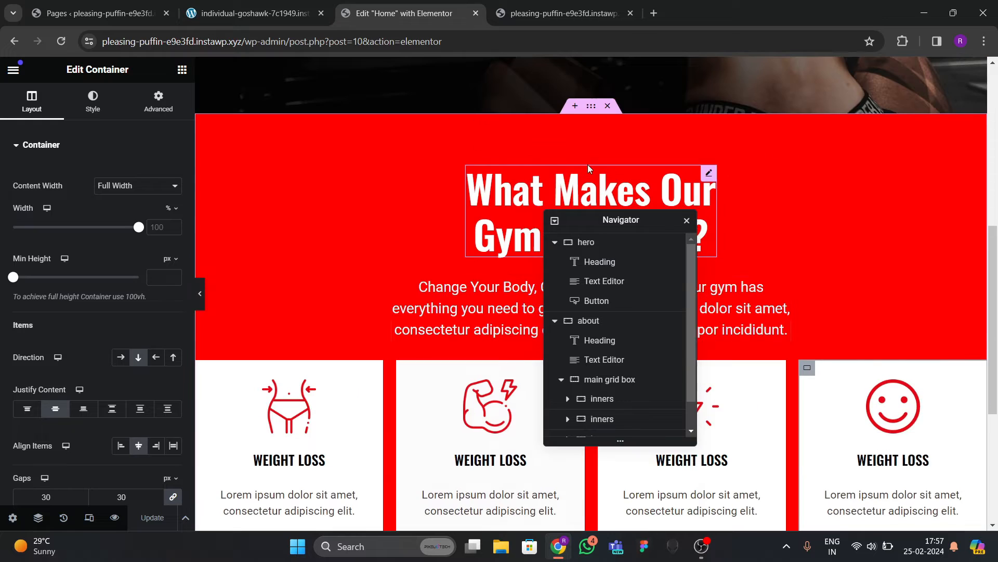
{"action": "left_click", "coordinate": [586, 118]}
{"action": "scroll", "coordinate": [94, 333], "scroll_direction": "down", "scroll_amount": 1}
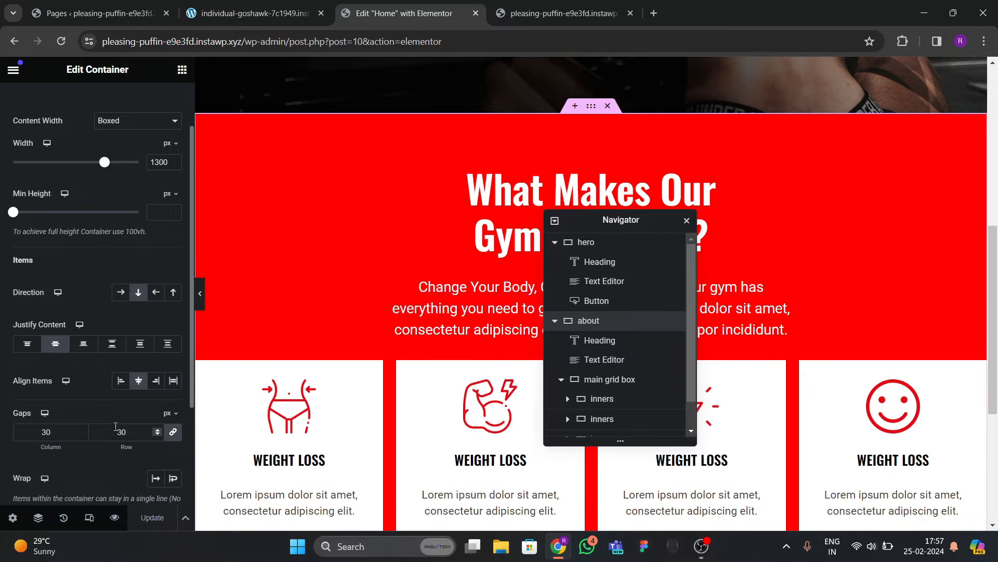
{"action": "type", "text": "40"}
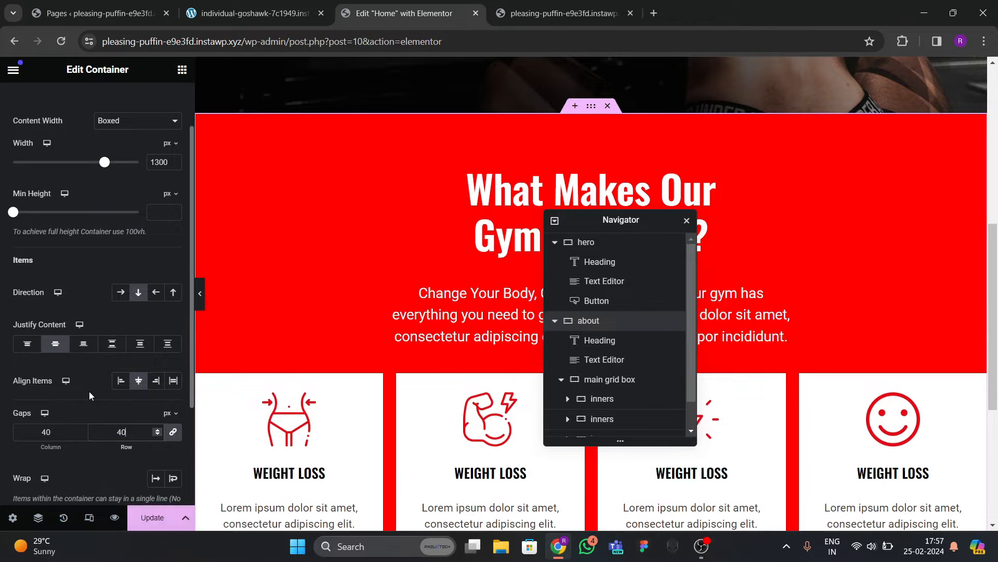
{"action": "left_click", "coordinate": [152, 517]}
{"action": "scroll", "coordinate": [358, 313], "scroll_direction": "down", "scroll_amount": 5}
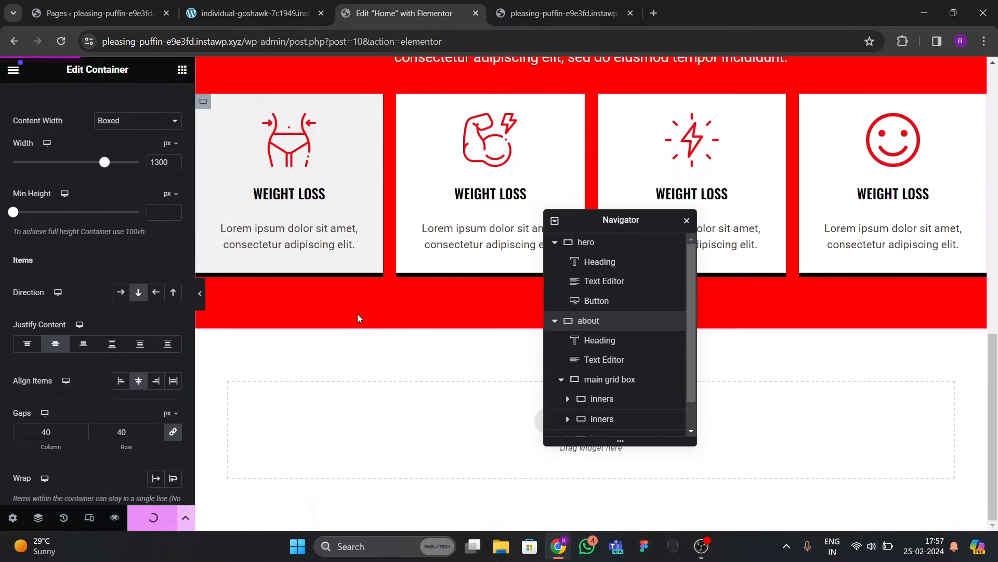
{"action": "scroll", "coordinate": [385, 310], "scroll_direction": "up", "scroll_amount": 4}
{"action": "left_click", "coordinate": [566, 14]}
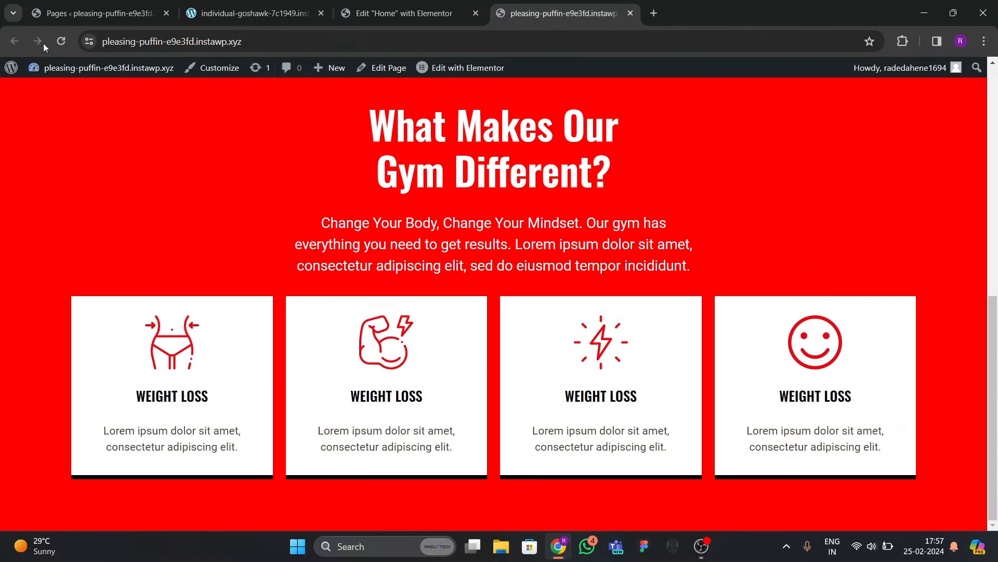
{"action": "left_click", "coordinate": [239, 16]}
{"action": "scroll", "coordinate": [382, 317], "scroll_direction": "down", "scroll_amount": 10}
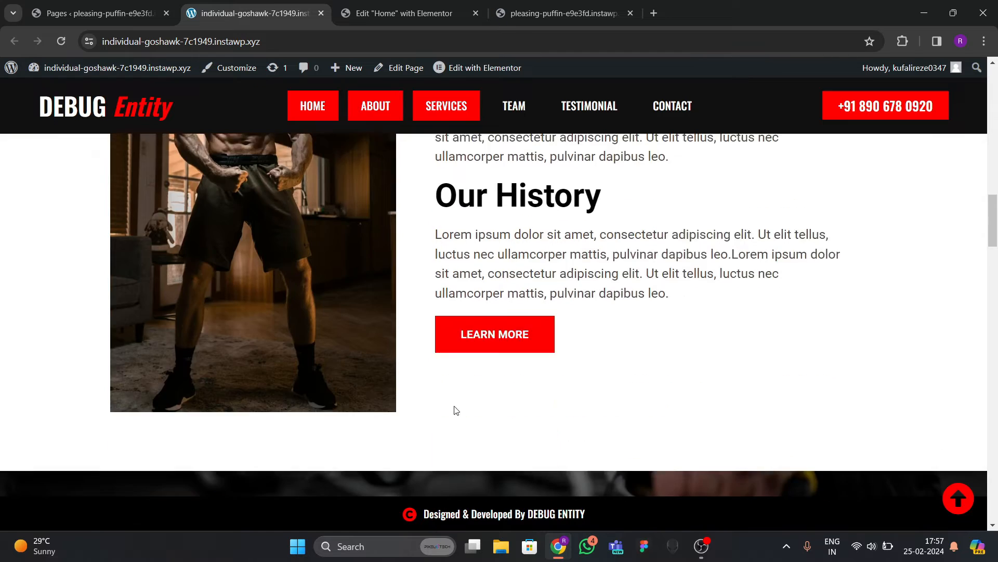
{"action": "scroll", "coordinate": [457, 298], "scroll_direction": "up", "scroll_amount": 5}
{"action": "left_click", "coordinate": [564, 13]}
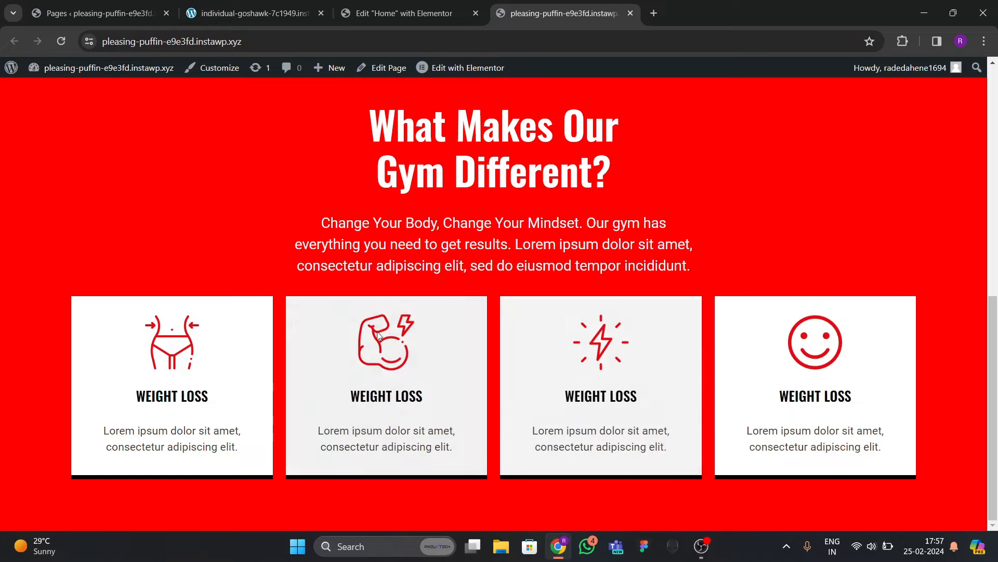
{"action": "scroll", "coordinate": [284, 207], "scroll_direction": "up", "scroll_amount": 10}
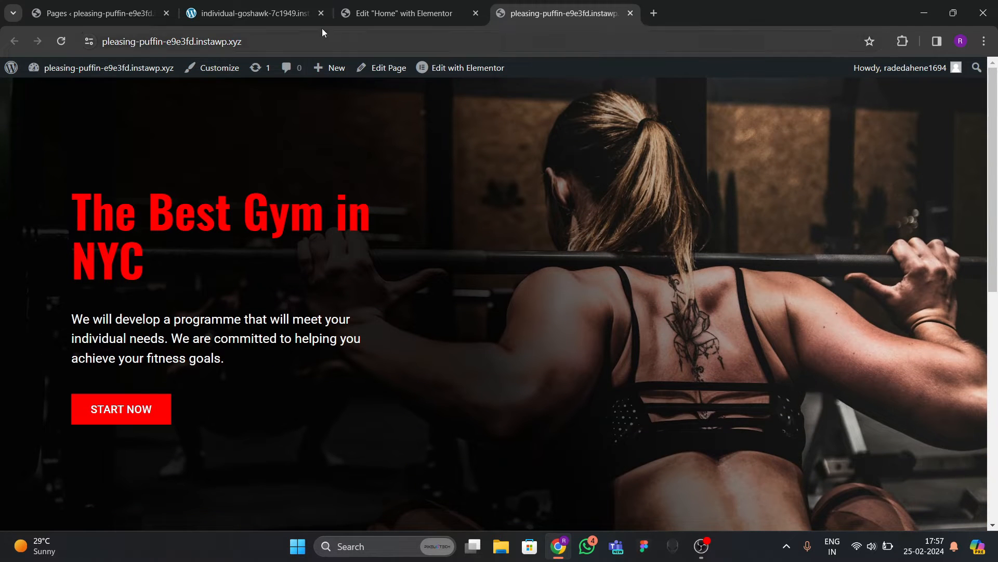
{"action": "left_click", "coordinate": [398, 13]}
{"action": "left_click", "coordinate": [251, 19]}
{"action": "scroll", "coordinate": [463, 358], "scroll_direction": "down", "scroll_amount": 2}
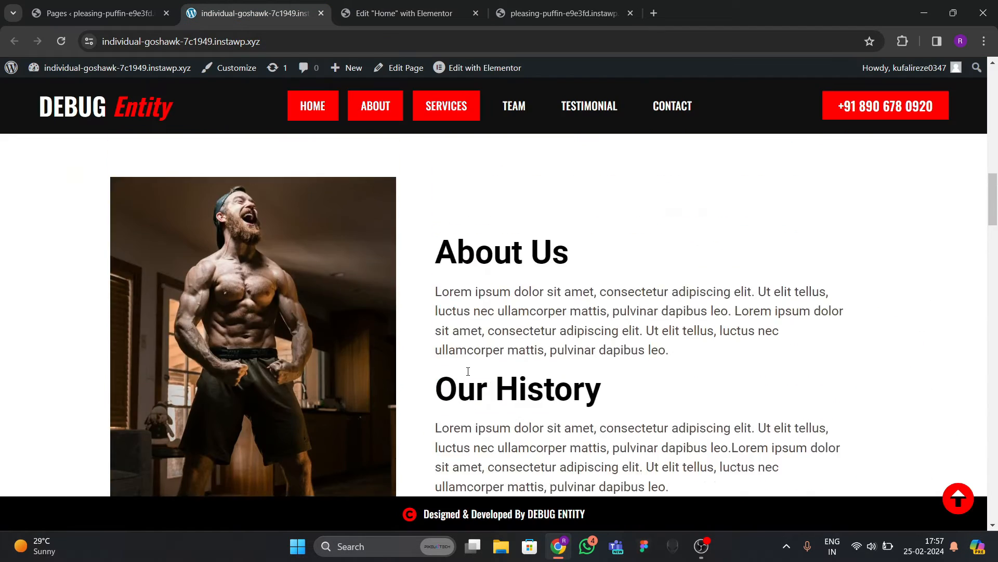
{"action": "scroll", "coordinate": [468, 369], "scroll_direction": "up", "scroll_amount": 1}
{"action": "left_click", "coordinate": [450, 15]}
{"action": "scroll", "coordinate": [619, 312], "scroll_direction": "down", "scroll_amount": 1}
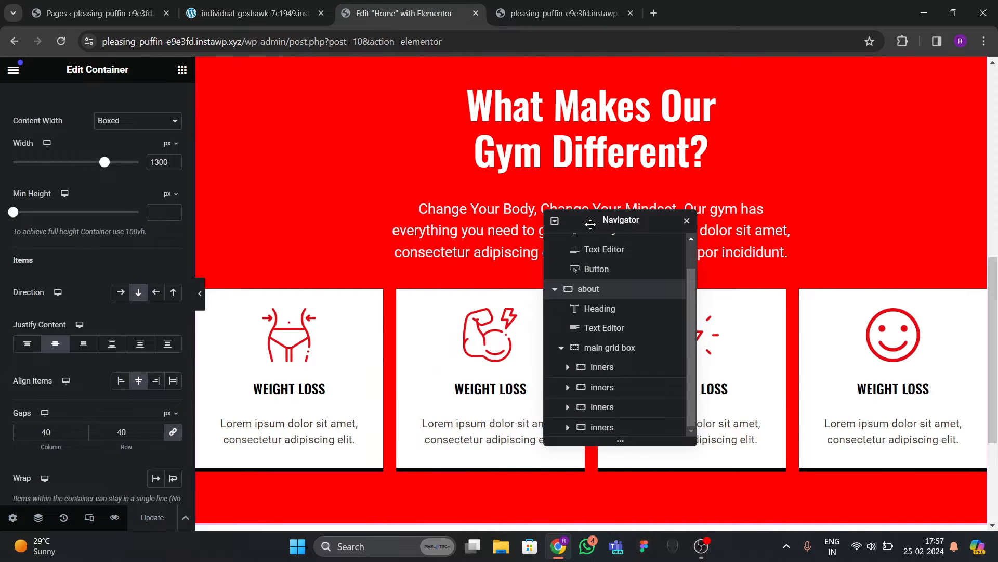
Add a two-column section below the services cards with zero padding.
{"action": "left_click_drag", "start_coordinate": [621, 219], "coordinate": [758, 174]}
{"action": "scroll", "coordinate": [518, 379], "scroll_direction": "down", "scroll_amount": 3}
{"action": "left_click", "coordinate": [546, 422]}
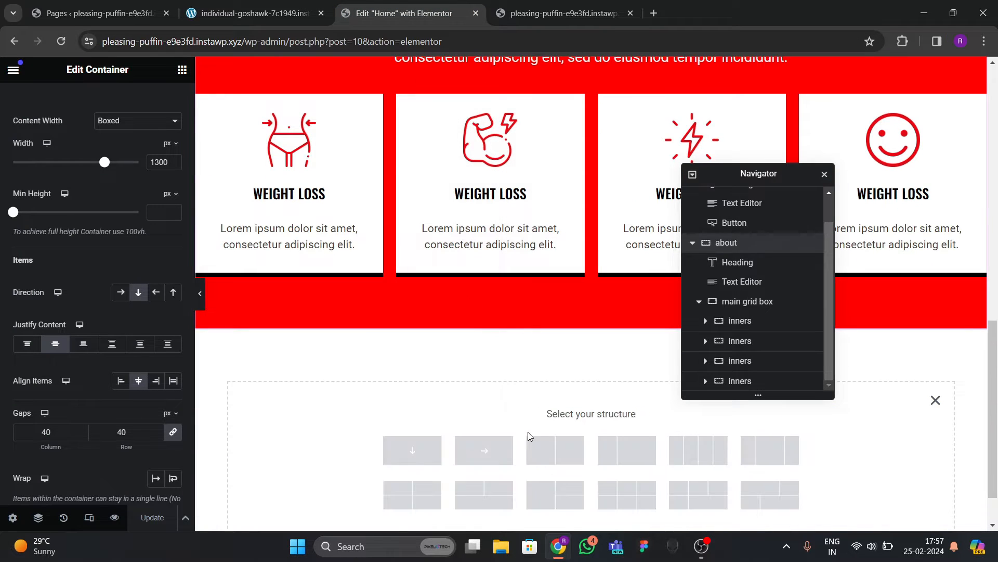
{"action": "left_click", "coordinate": [555, 450]}
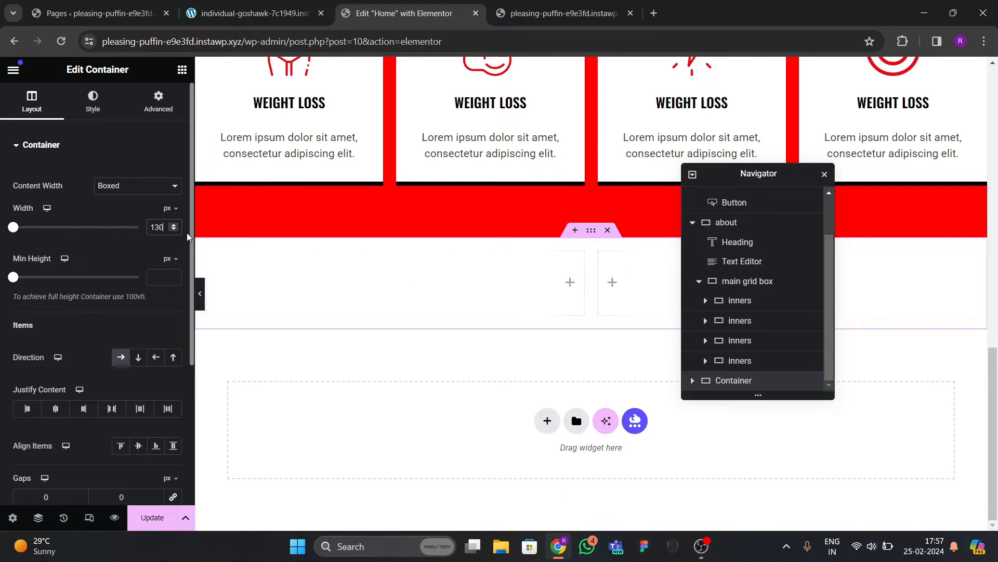
{"action": "left_click", "coordinate": [161, 104]}
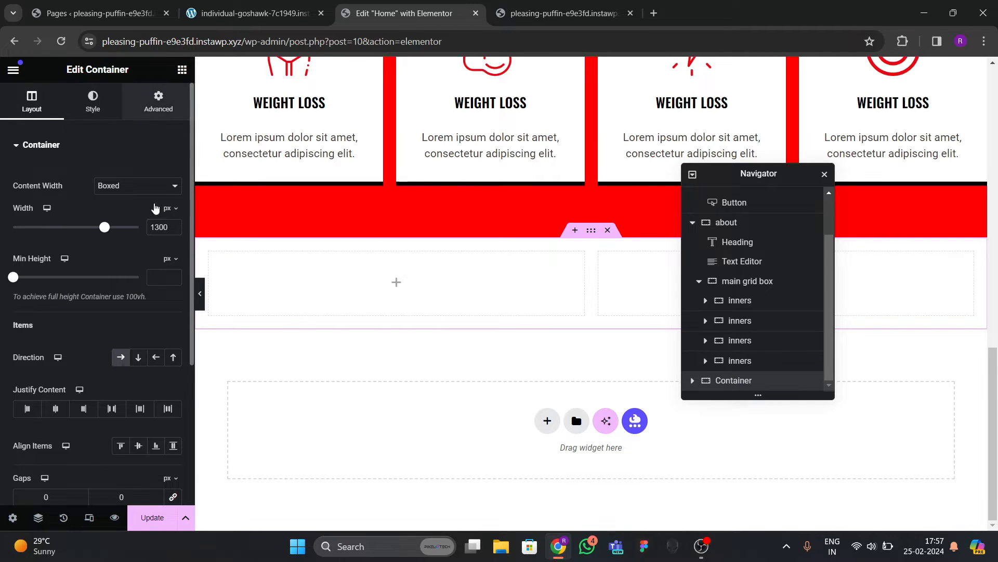
{"action": "left_click", "coordinate": [172, 248]}
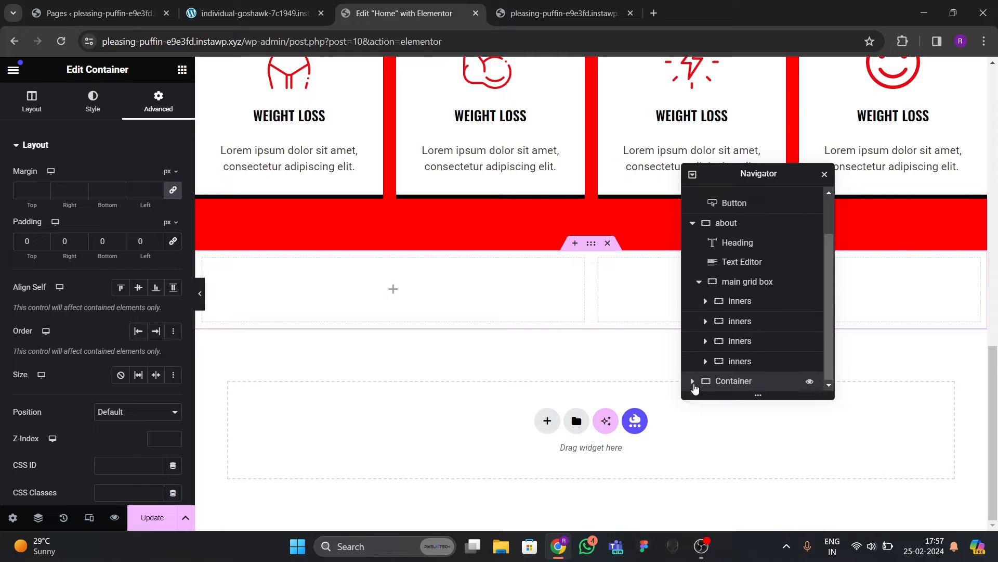
Set the two columns to 40% and 60% width, with zero padding on the second.
{"action": "left_click", "coordinate": [693, 381]}
{"action": "left_click", "coordinate": [733, 373]}
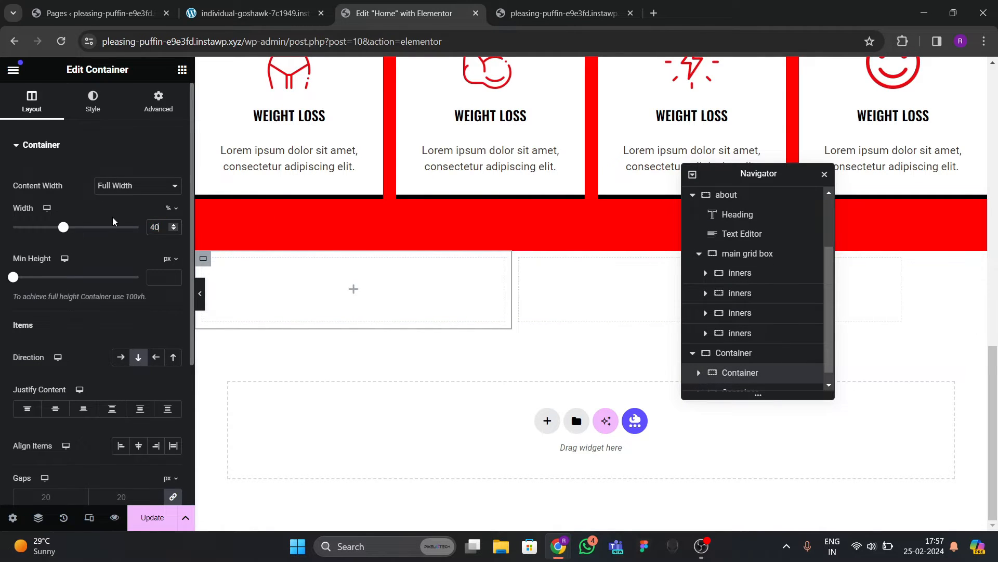
{"action": "scroll", "coordinate": [747, 338], "scroll_direction": "down", "scroll_amount": 1}
{"action": "left_click", "coordinate": [735, 380]}
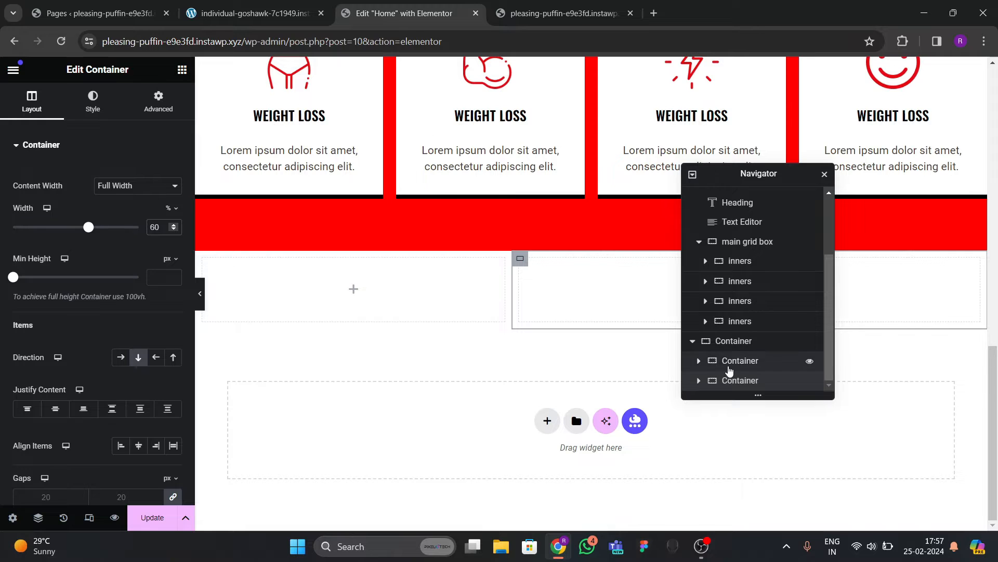
{"action": "left_click", "coordinate": [749, 360]}
{"action": "left_click", "coordinate": [159, 102]}
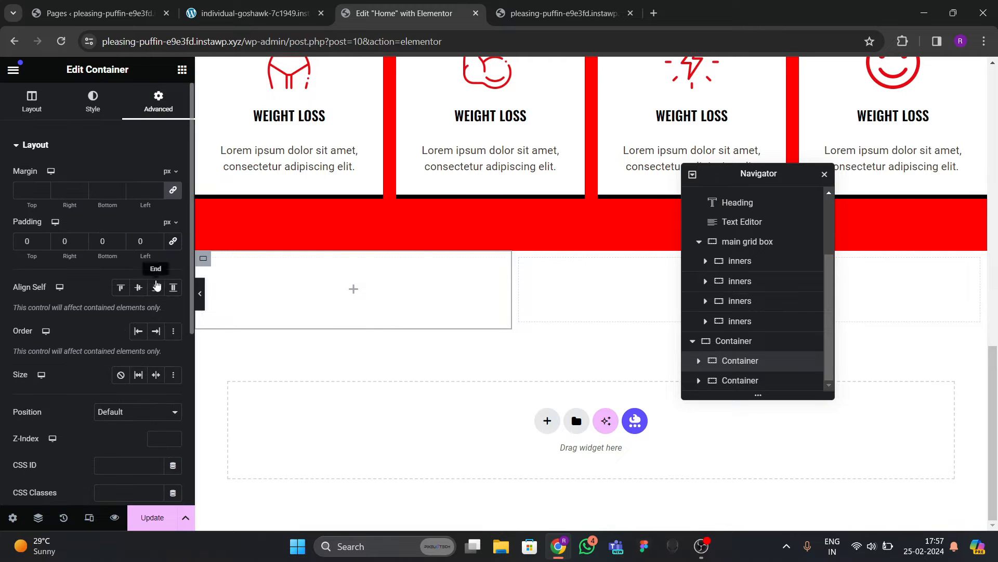
{"action": "left_click", "coordinate": [748, 380]}
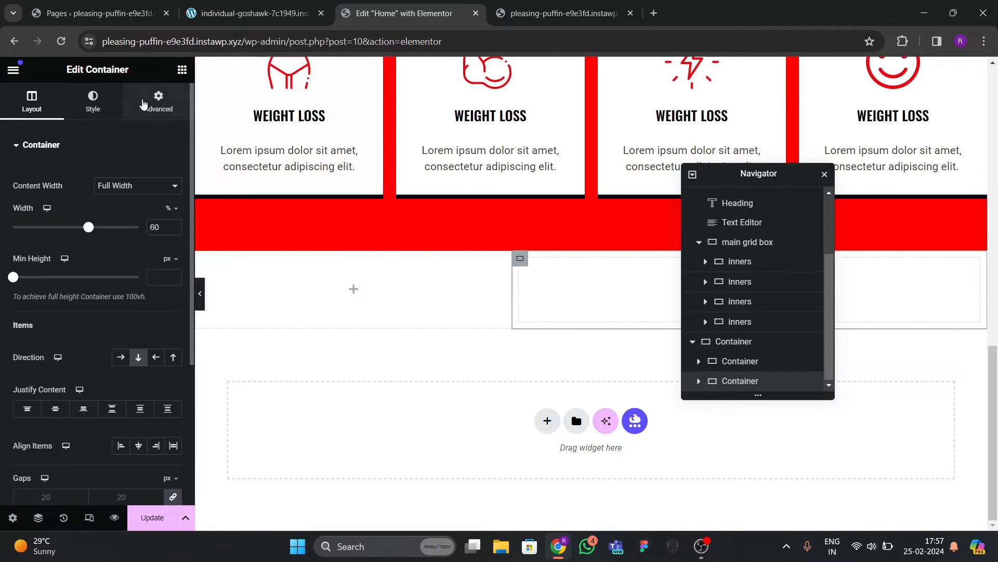
{"action": "left_click", "coordinate": [158, 102]}
{"action": "left_click", "coordinate": [173, 241]}
{"action": "scroll", "coordinate": [323, 314], "scroll_direction": "up", "scroll_amount": 3}
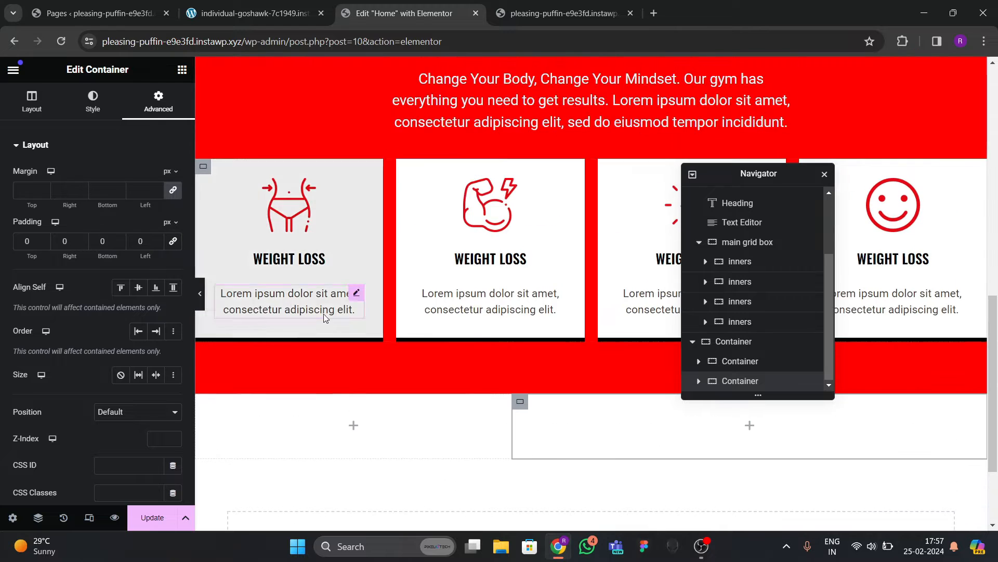
{"action": "scroll", "coordinate": [368, 339], "scroll_direction": "down", "scroll_amount": 2}
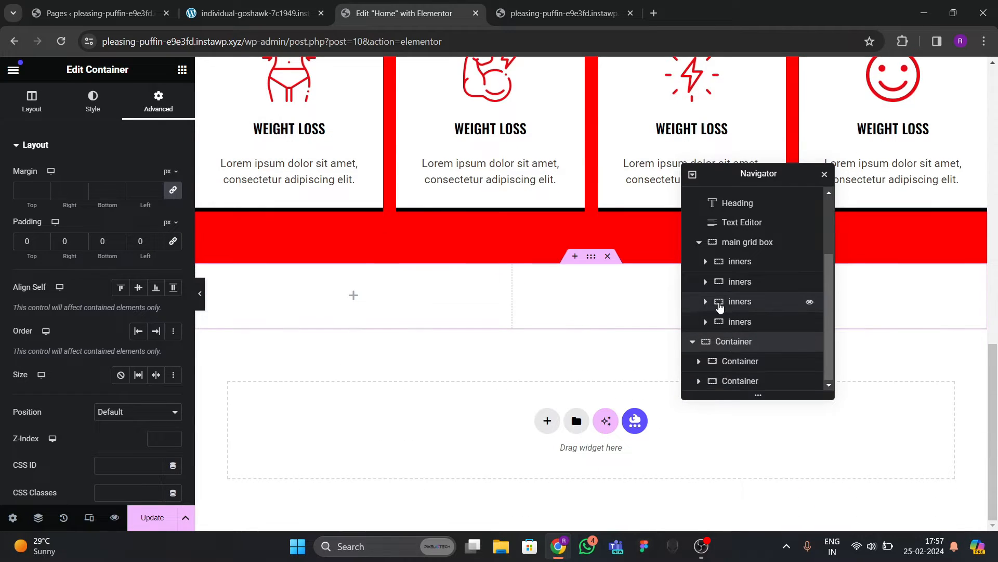
{"action": "scroll", "coordinate": [791, 294], "scroll_direction": "up", "scroll_amount": 3}
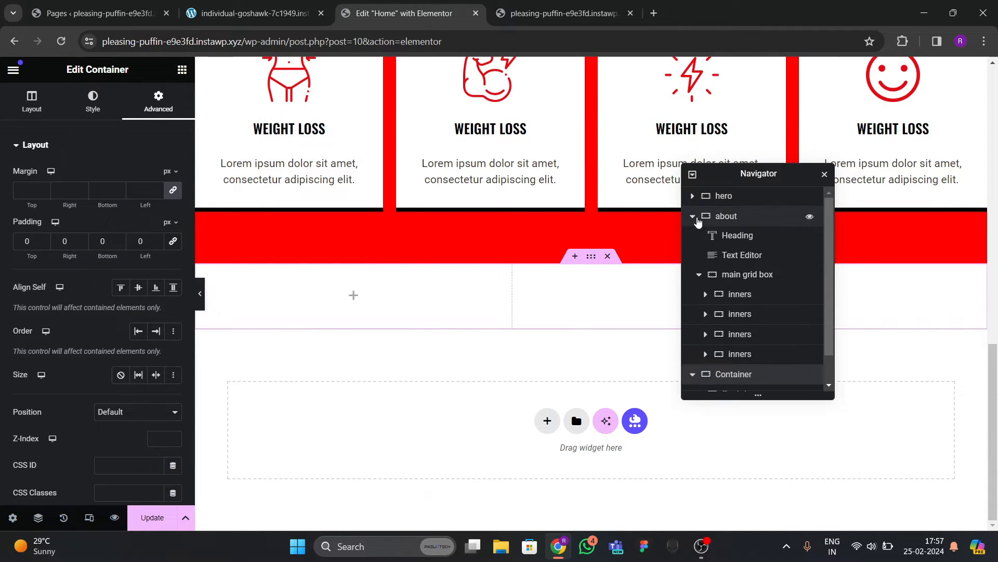
Rename the new container to 'about' and the feature-card section to 'services'.
{"action": "left_click", "coordinate": [697, 215]}
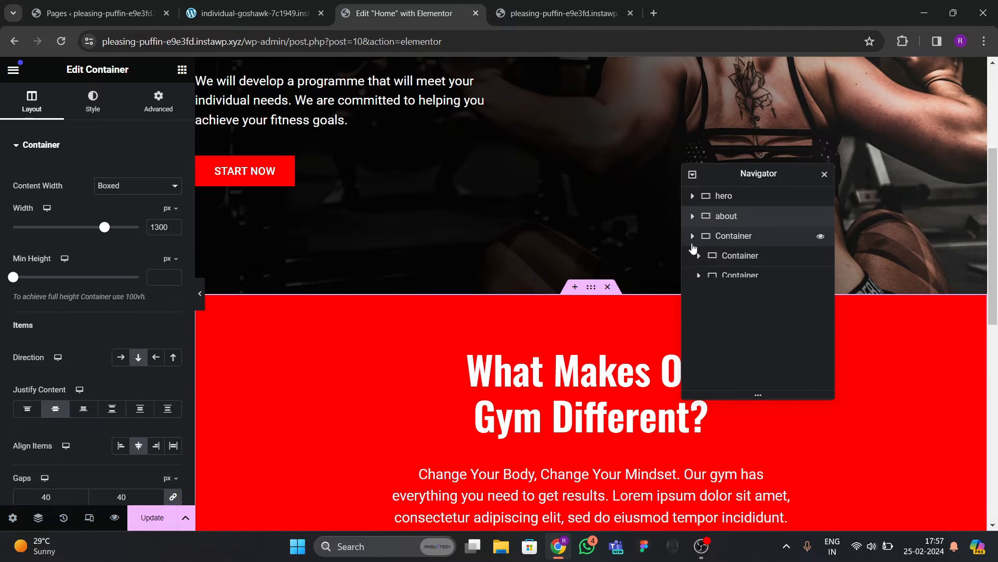
{"action": "double_click", "coordinate": [734, 237]}
{"action": "type", "text": "about"}
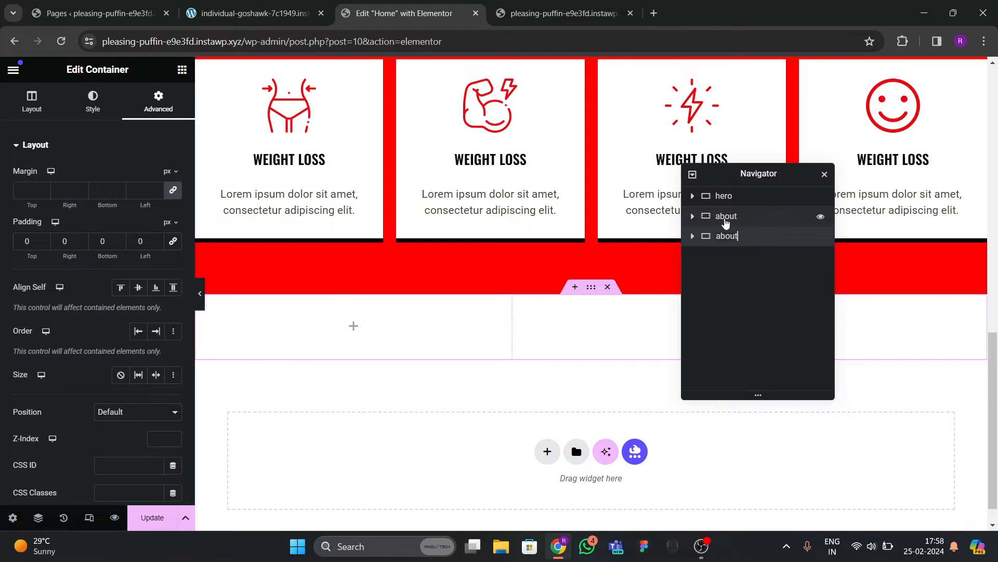
{"action": "double_click", "coordinate": [726, 216]}
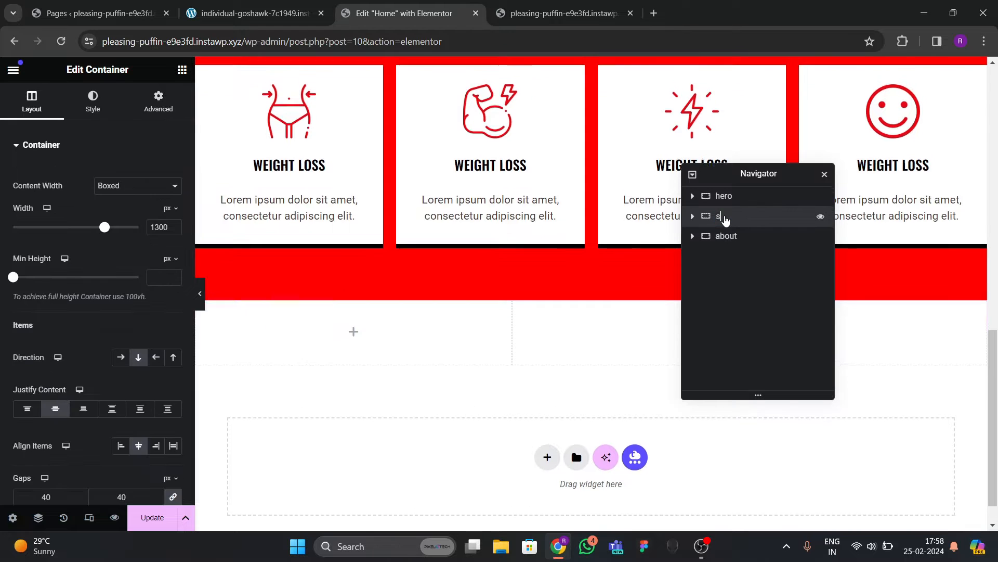
{"action": "type", "text": "services"}
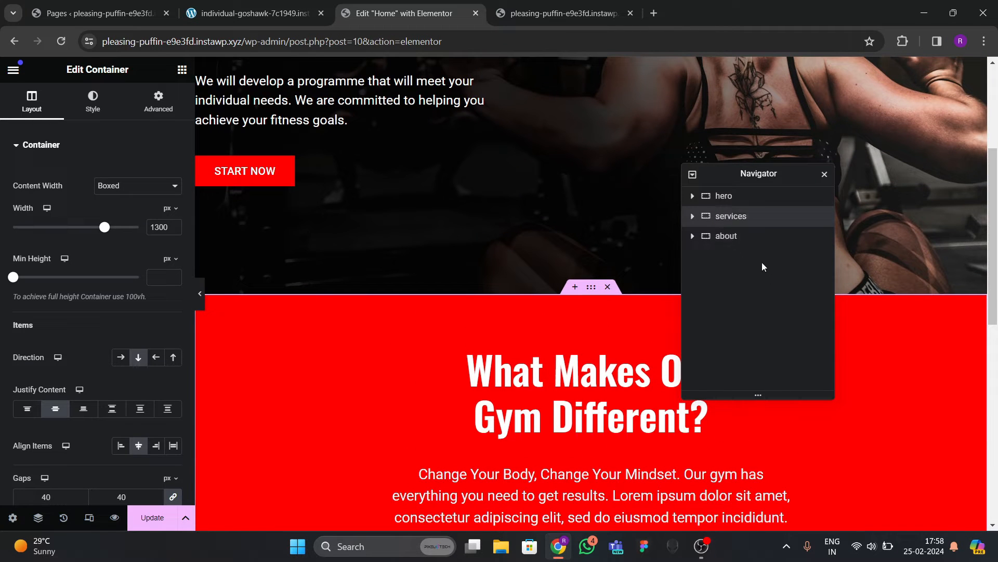
Give the about section 80 px top and bottom padding.
{"action": "left_click", "coordinate": [816, 235]}
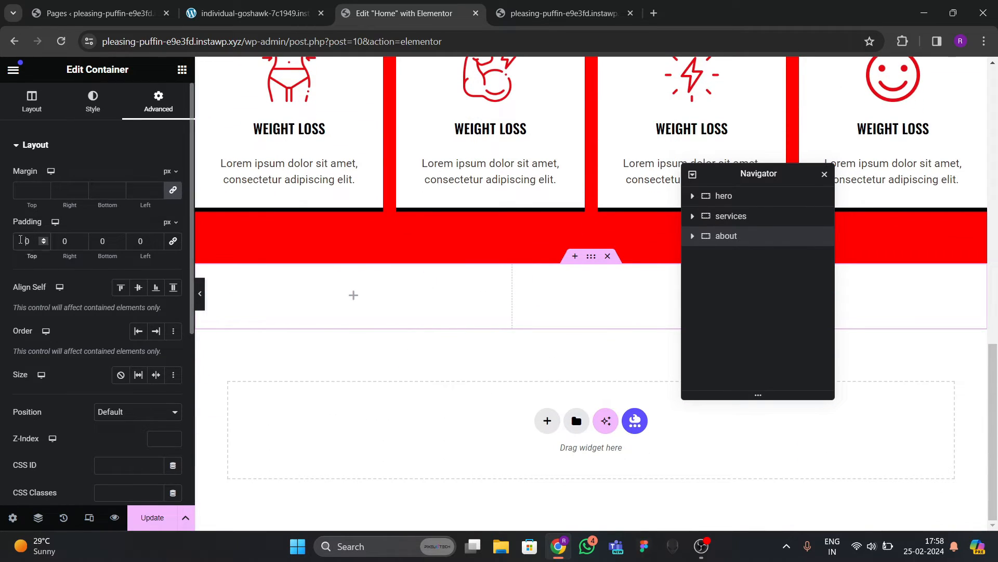
{"action": "type", "text": "8"}
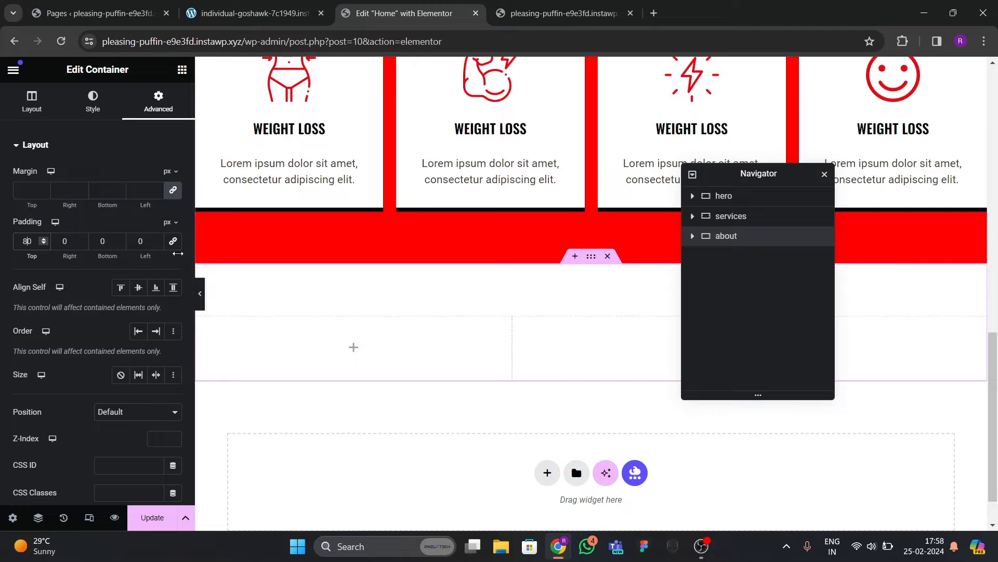
{"action": "type", "text": "80"}
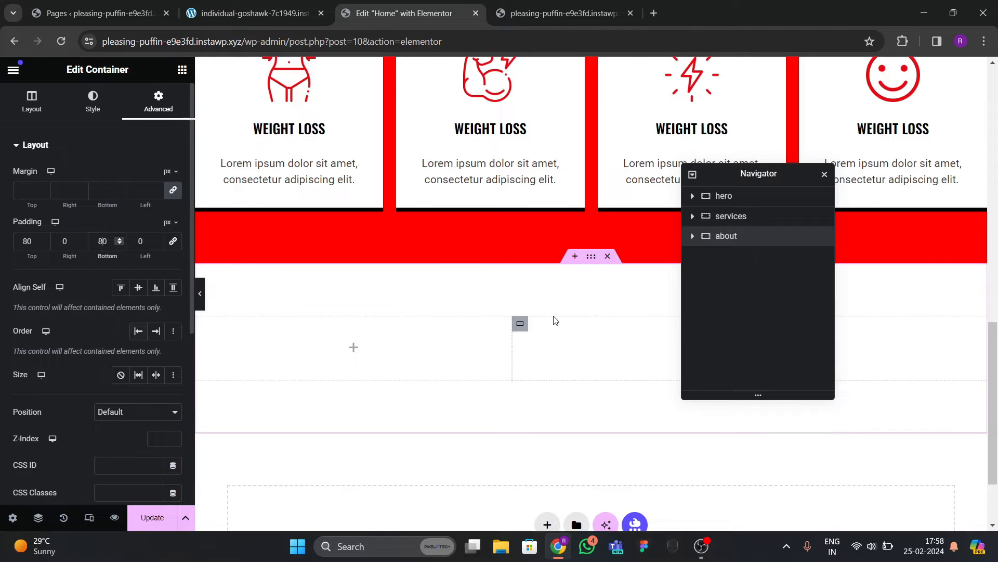
{"action": "left_click", "coordinate": [182, 71]}
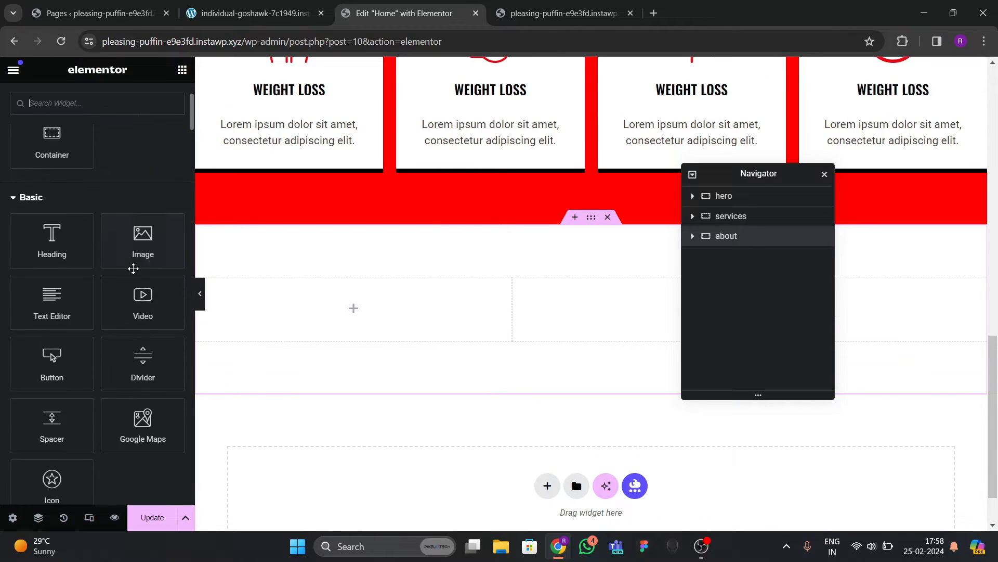
Add an Image widget to the left column showing the shirtless muscular man photo.
{"action": "left_click_drag", "start_coordinate": [151, 260], "coordinate": [353, 308]}
{"action": "left_click", "coordinate": [140, 244]}
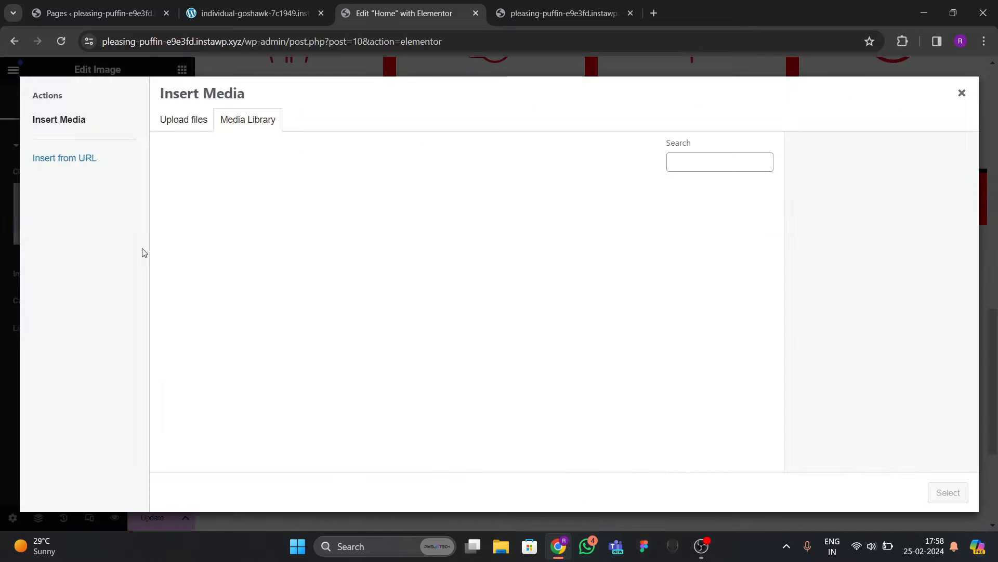
{"action": "left_click", "coordinate": [522, 234]}
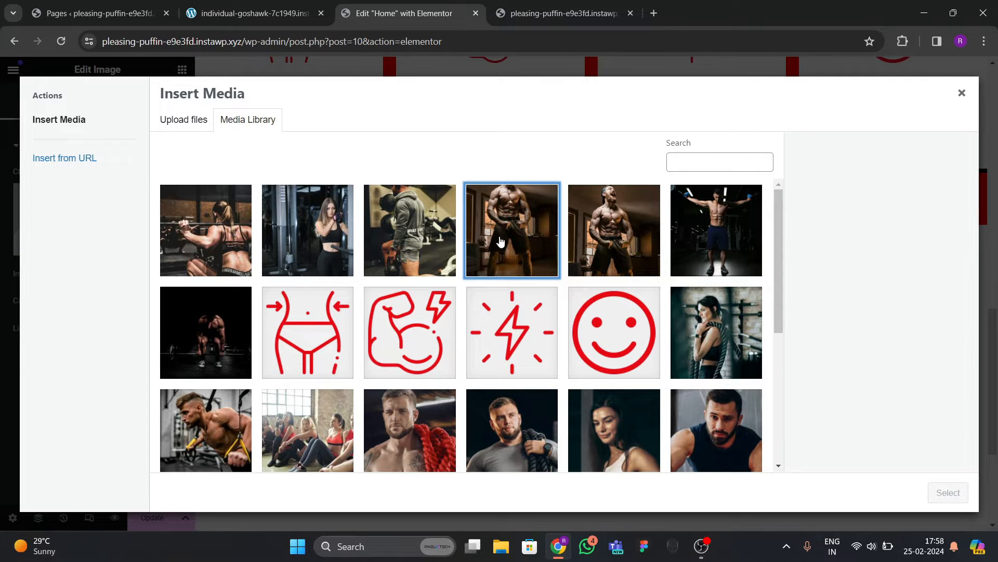
{"action": "left_click", "coordinate": [948, 493]}
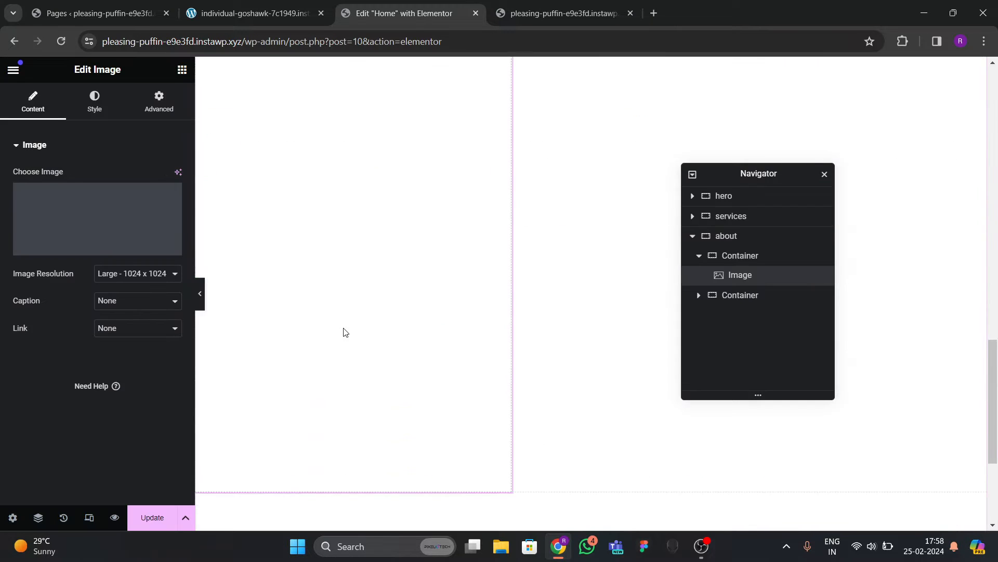
{"action": "scroll", "coordinate": [354, 325], "scroll_direction": "up", "scroll_amount": 3}
{"action": "scroll", "coordinate": [354, 326], "scroll_direction": "down", "scroll_amount": 5}
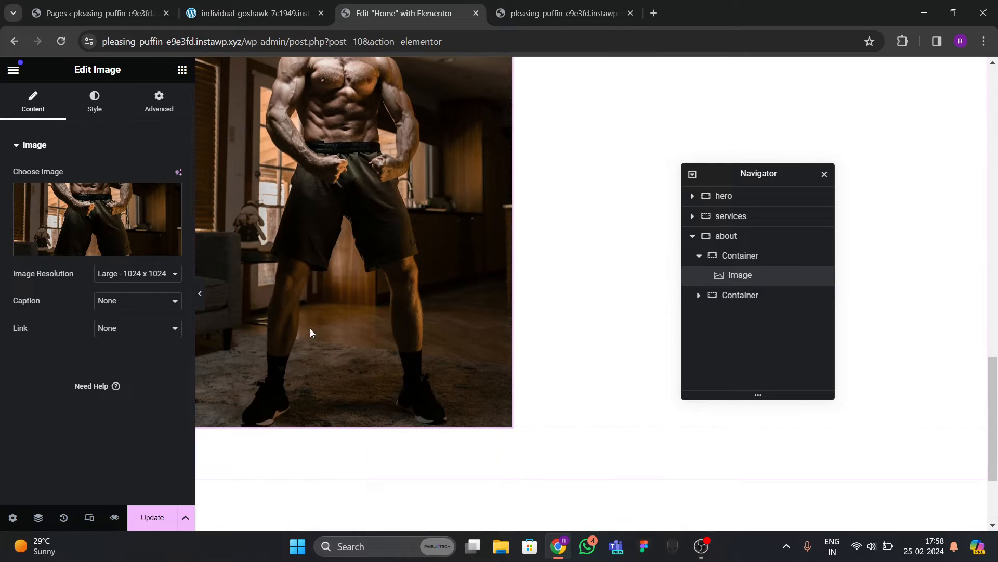
{"action": "scroll", "coordinate": [350, 302], "scroll_direction": "up", "scroll_amount": 2}
{"action": "left_click", "coordinate": [255, 17]}
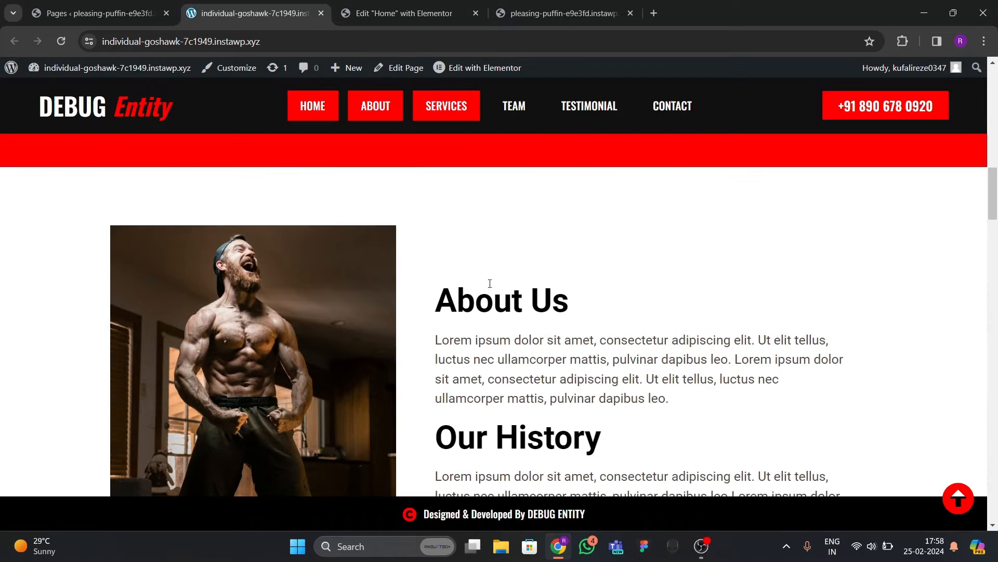
{"action": "scroll", "coordinate": [545, 335], "scroll_direction": "down", "scroll_amount": 3}
{"action": "left_click", "coordinate": [404, 13]}
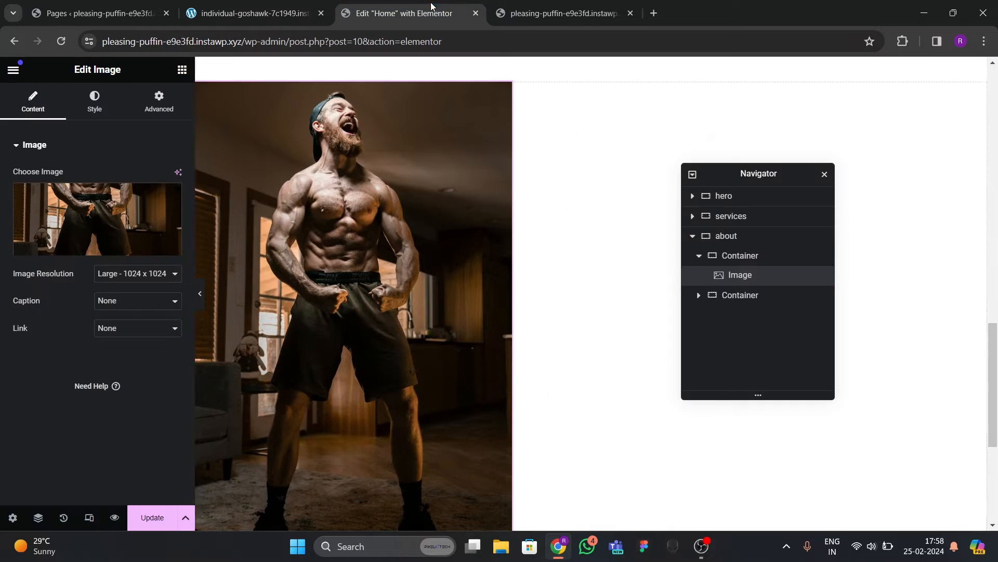
{"action": "left_click", "coordinate": [181, 70]}
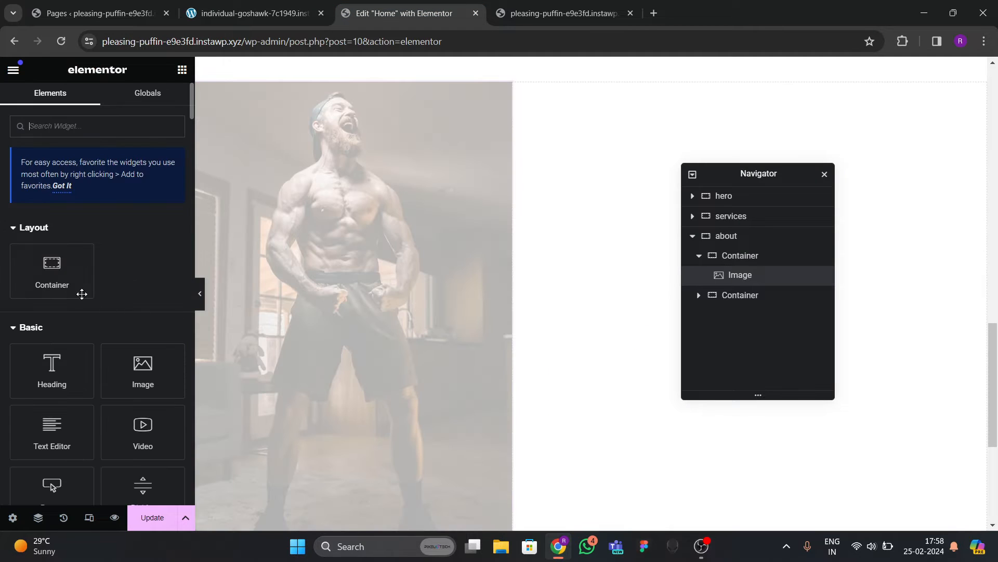
Add a full-width container beside the image holding a Heading and a Text Editor.
{"action": "left_click_drag", "start_coordinate": [82, 294], "coordinate": [600, 264]}
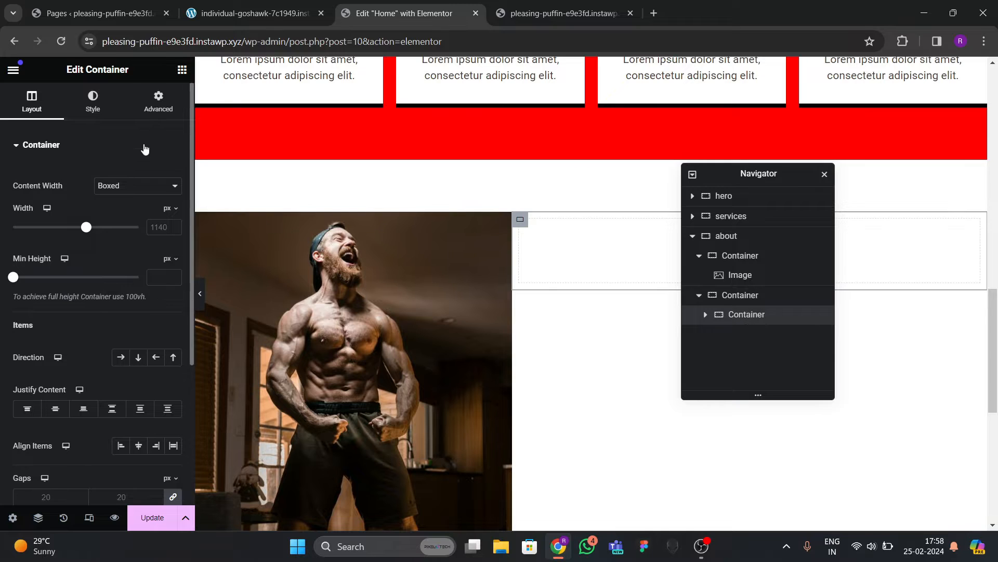
{"action": "left_click", "coordinate": [134, 208]}
{"action": "left_click", "coordinate": [158, 101]}
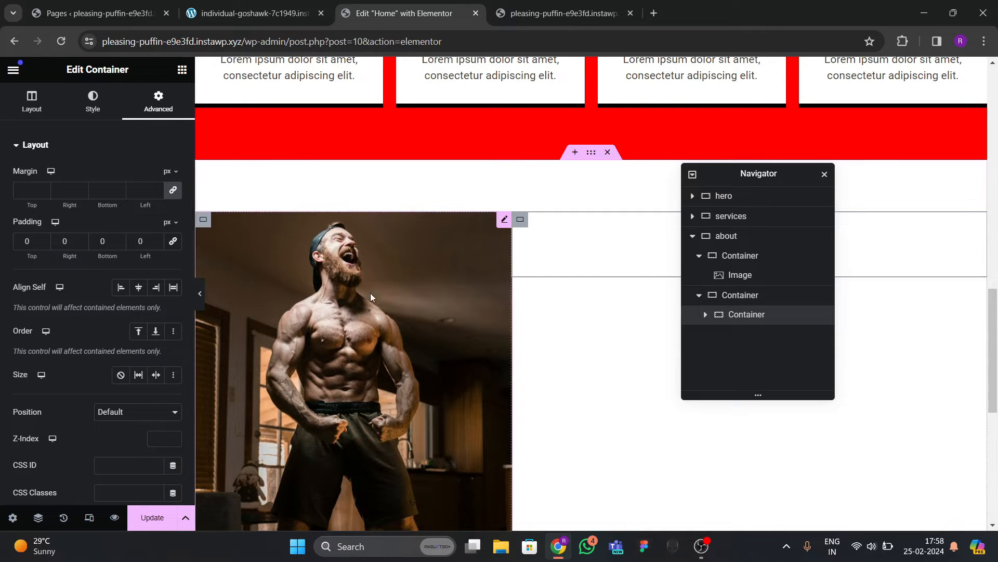
{"action": "left_click", "coordinate": [181, 71]}
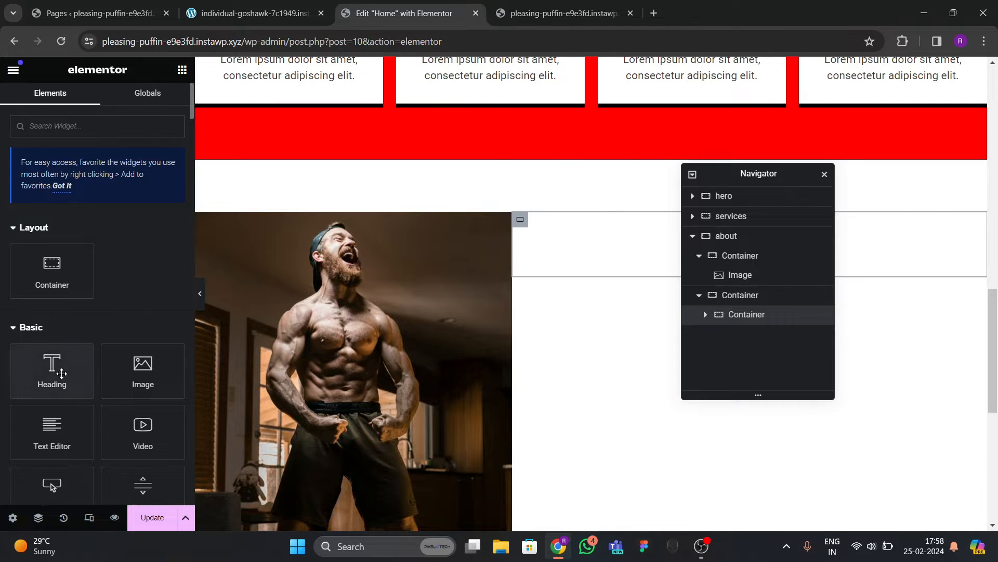
{"action": "left_click_drag", "start_coordinate": [54, 366], "coordinate": [630, 259]}
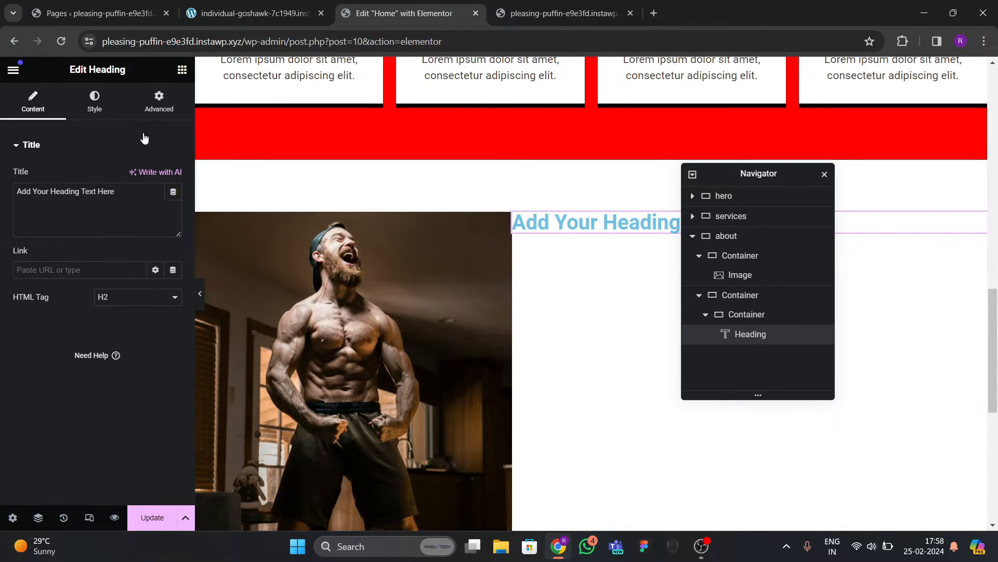
{"action": "left_click", "coordinate": [182, 70]}
{"action": "left_click_drag", "start_coordinate": [80, 449], "coordinate": [601, 229]}
Change the heading text to 'About Us'.
{"action": "left_click", "coordinate": [253, 13]}
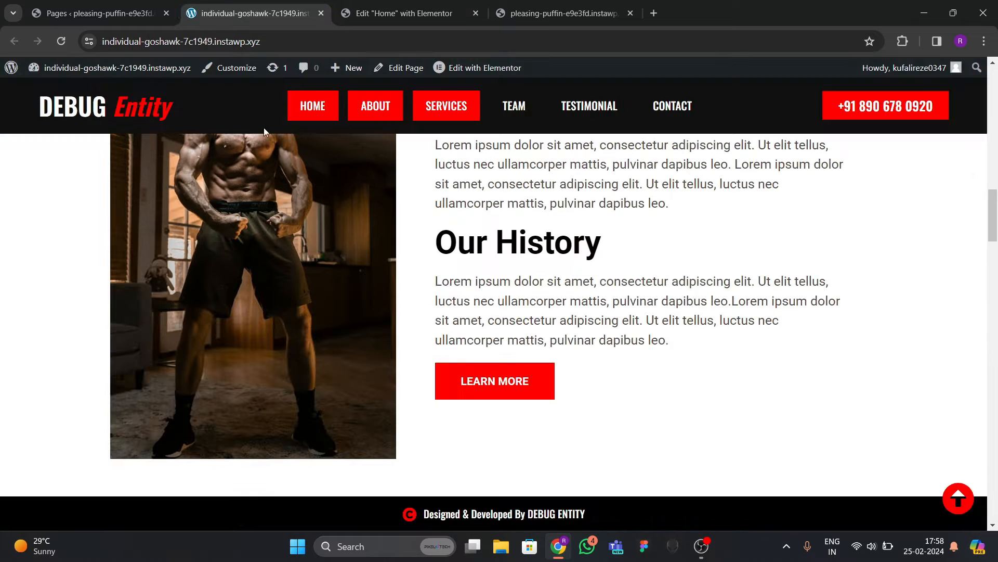
{"action": "scroll", "coordinate": [624, 261], "scroll_direction": "up", "scroll_amount": 5}
{"action": "scroll", "coordinate": [619, 272], "scroll_direction": "down", "scroll_amount": 3}
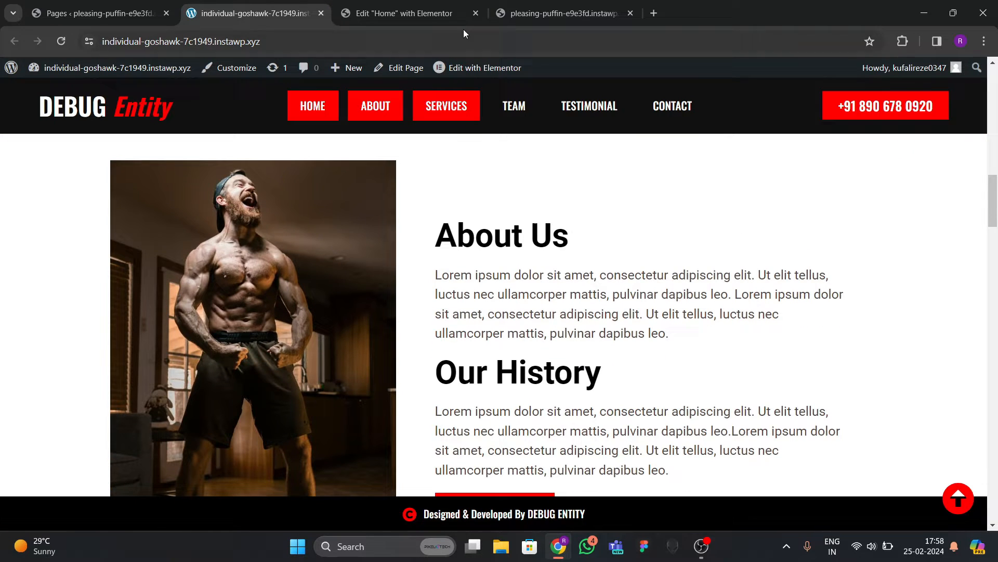
{"action": "left_click", "coordinate": [402, 9]}
{"action": "left_click", "coordinate": [751, 333]}
{"action": "left_click_drag", "start_coordinate": [117, 191], "coordinate": [1, 189]}
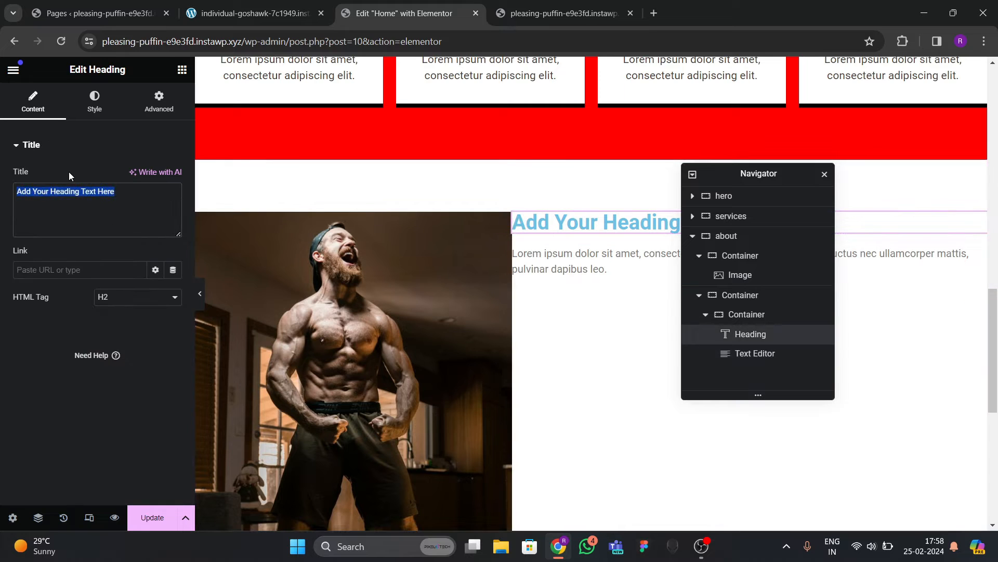
{"action": "type", "text": "About "}
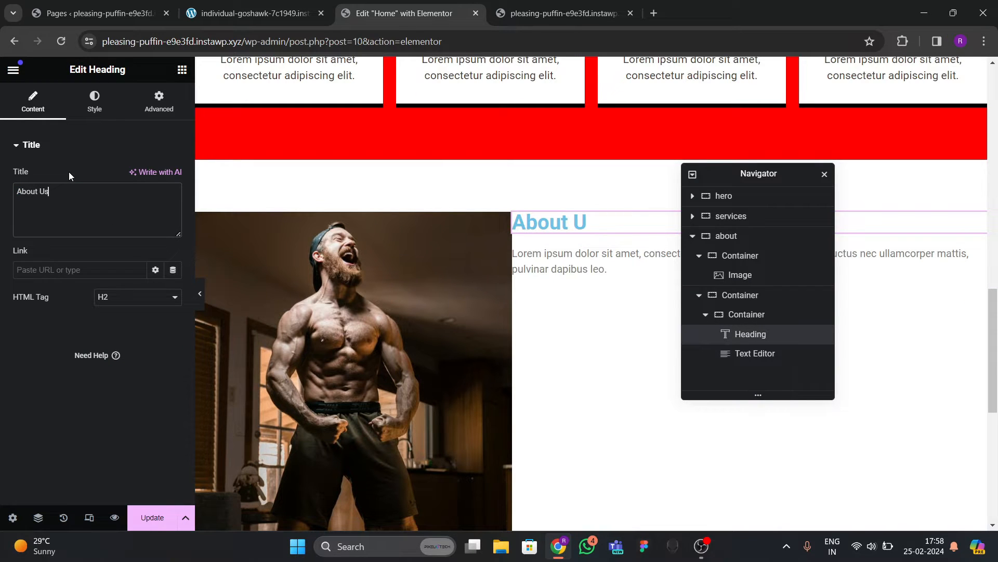
{"action": "type", "text": "Us"}
Style the About Us heading black in Oswald at about 55 px.
{"action": "left_click", "coordinate": [95, 102]}
{"action": "left_click", "coordinate": [174, 203]}
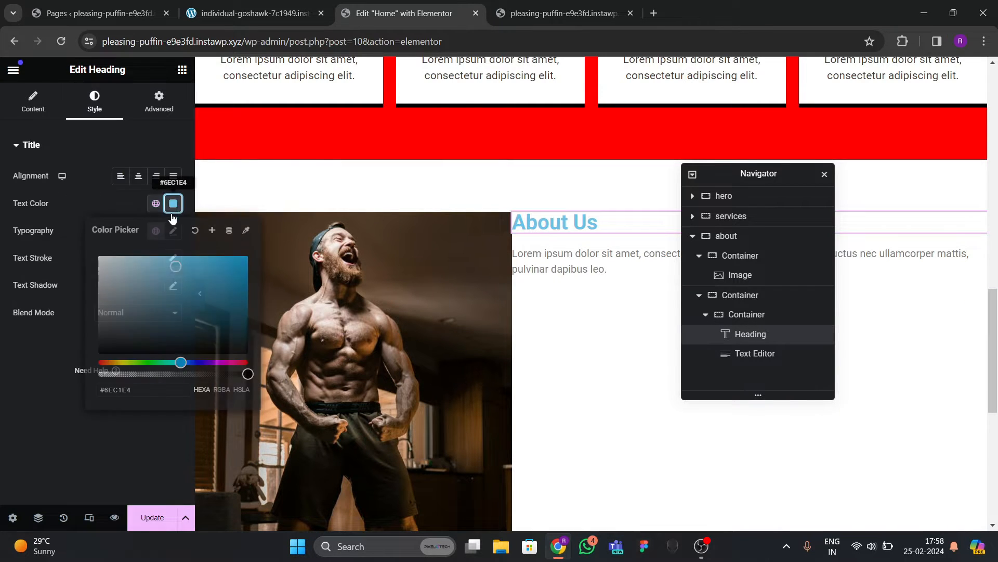
{"action": "left_click_drag", "start_coordinate": [173, 265], "coordinate": [29, 392]}
{"action": "left_click", "coordinate": [173, 231]}
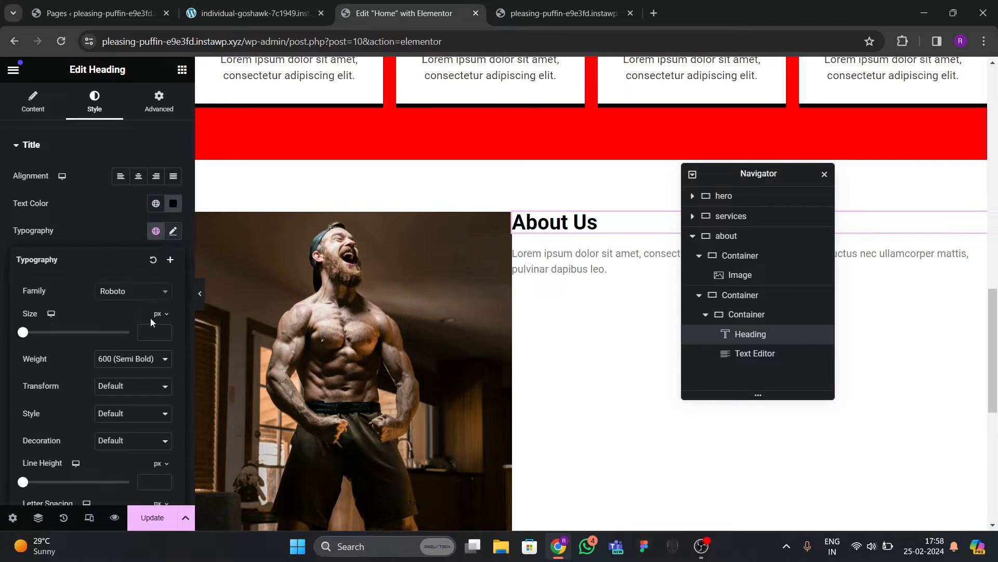
{"action": "left_click", "coordinate": [137, 301]}
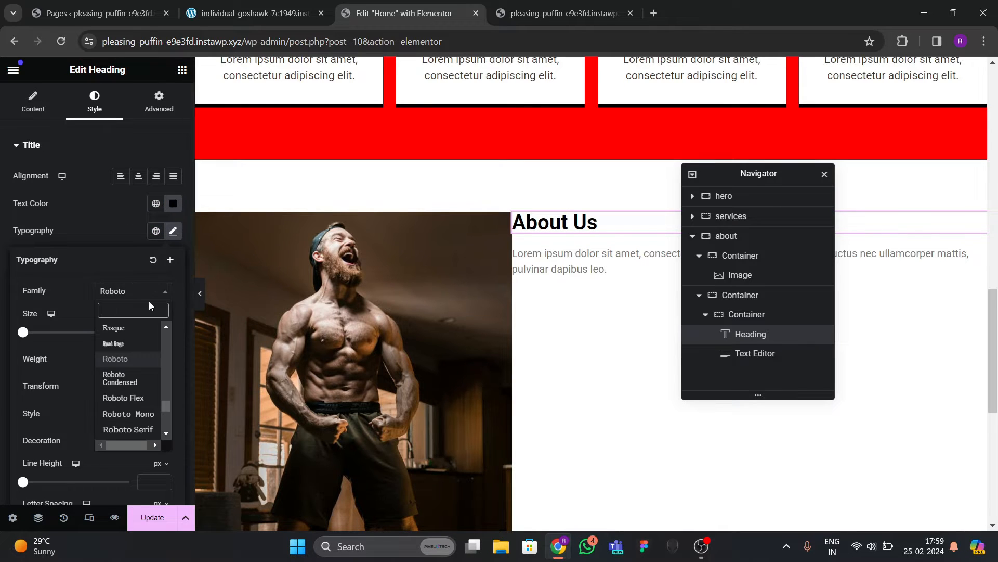
{"action": "type", "text": "oswald"}
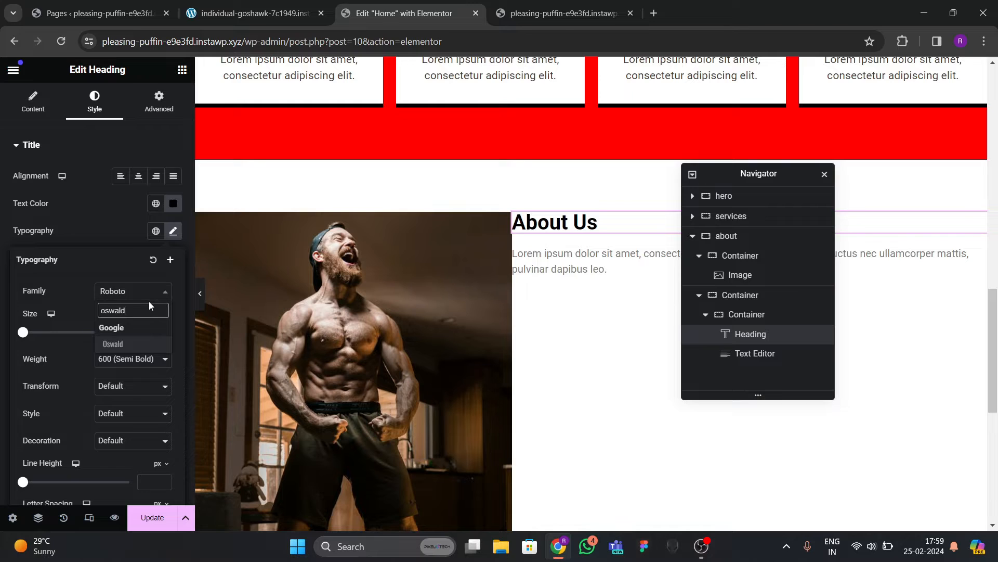
{"action": "key", "text": "Return"}
{"action": "left_click", "coordinate": [163, 331]}
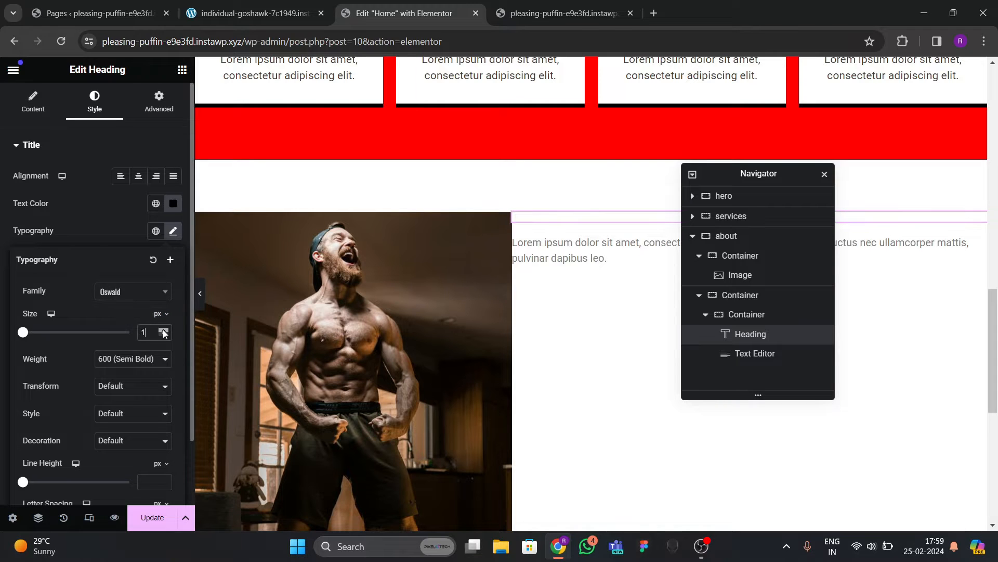
{"action": "left_click_drag", "start_coordinate": [164, 333], "coordinate": [165, 333]}
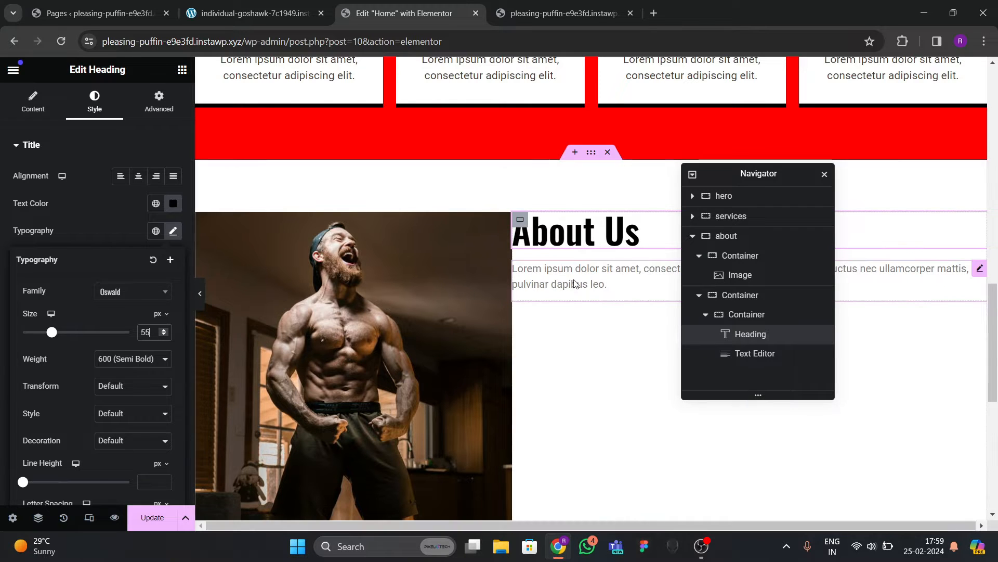
Set the paragraph text colour to #DFDADA and font size to 21 px.
{"action": "left_click", "coordinate": [254, 13]}
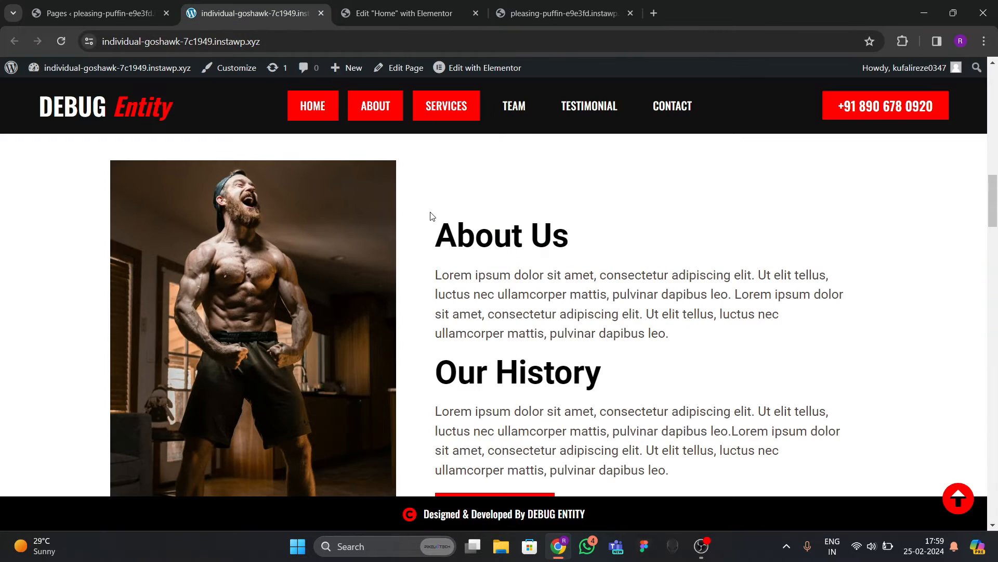
{"action": "left_click", "coordinate": [404, 15]}
{"action": "left_click", "coordinate": [540, 289]}
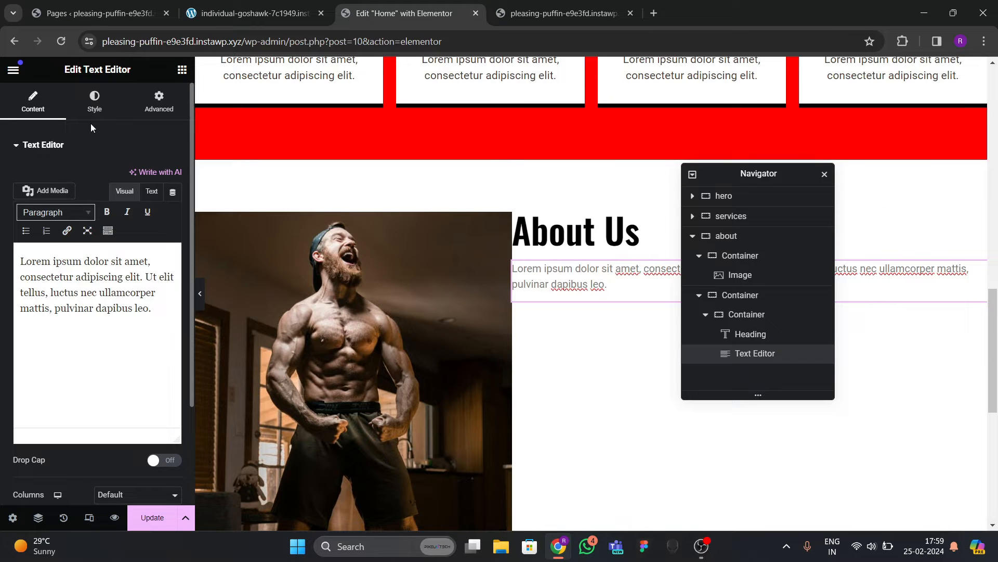
{"action": "left_click", "coordinate": [94, 101]}
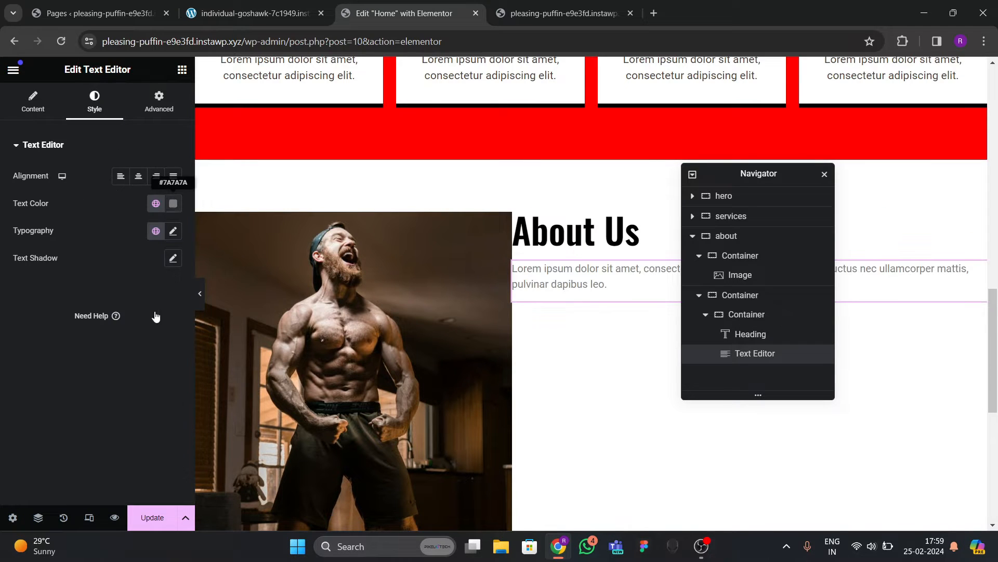
{"action": "left_click", "coordinate": [174, 203]}
{"action": "left_click_drag", "start_coordinate": [110, 283], "coordinate": [102, 268]}
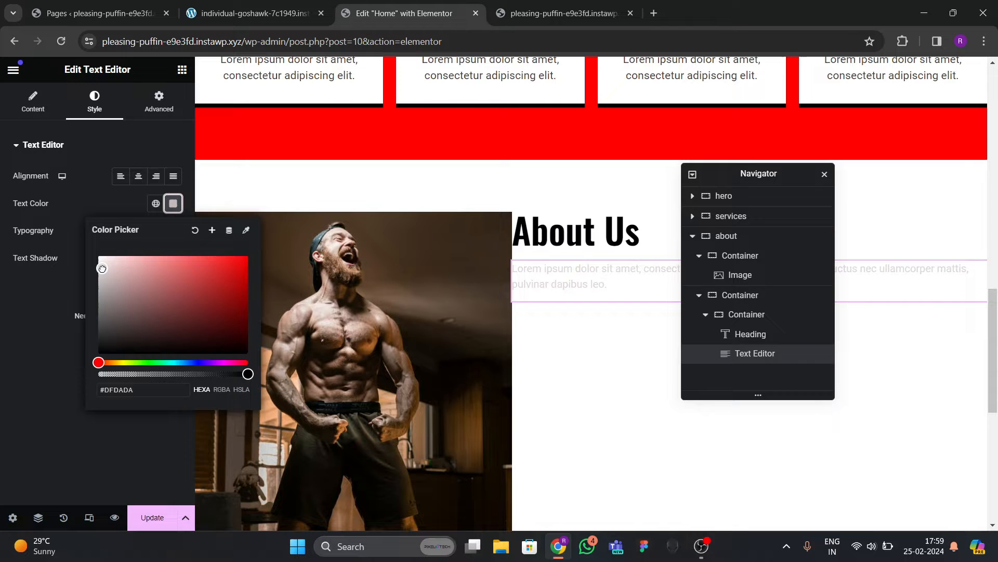
{"action": "left_click", "coordinate": [54, 296]}
{"action": "left_click", "coordinate": [173, 230]}
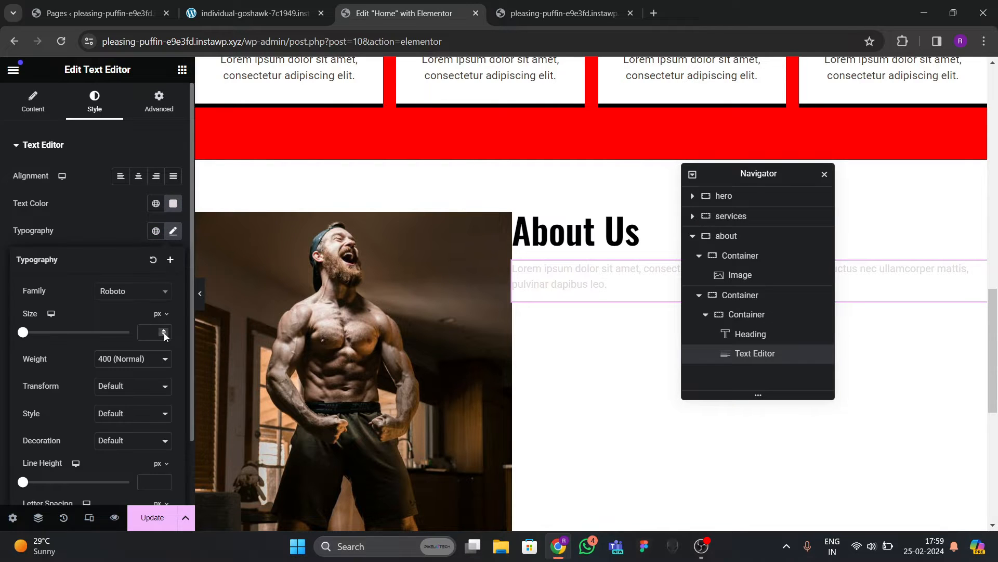
{"action": "left_click", "coordinate": [164, 331]}
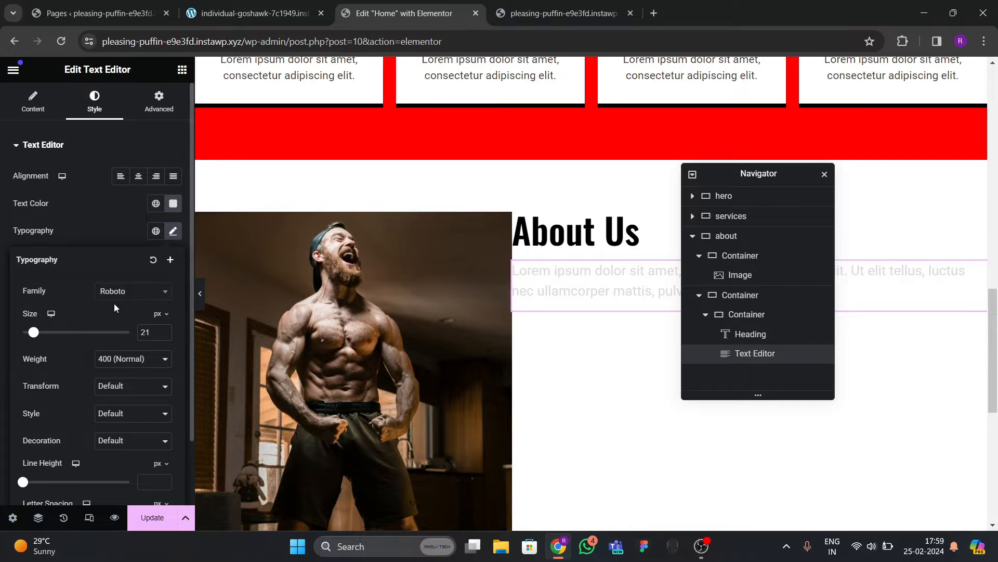
{"action": "left_click", "coordinate": [250, 13]}
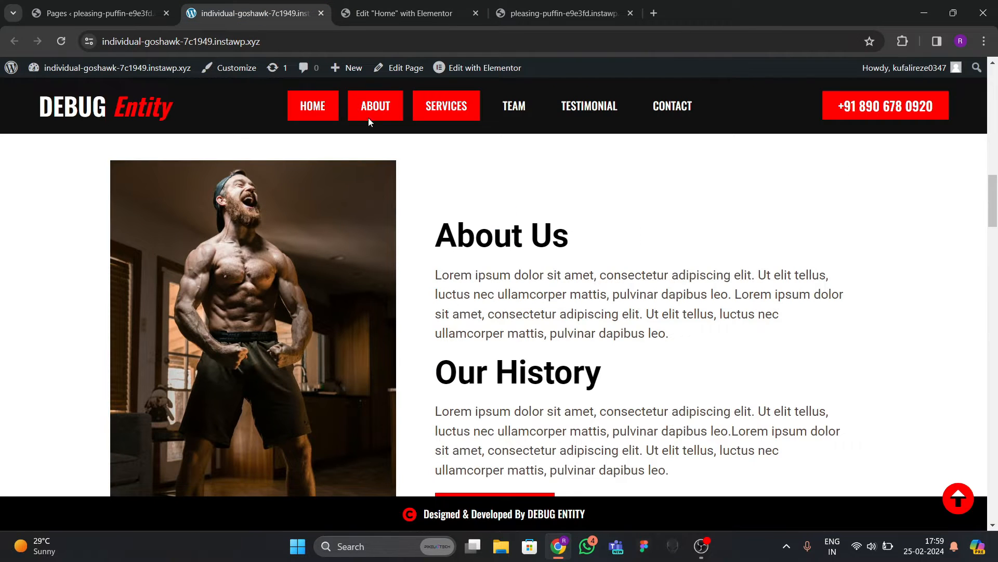
{"action": "left_click", "coordinate": [404, 14]}
{"action": "scroll", "coordinate": [502, 279], "scroll_direction": "down", "scroll_amount": 1}
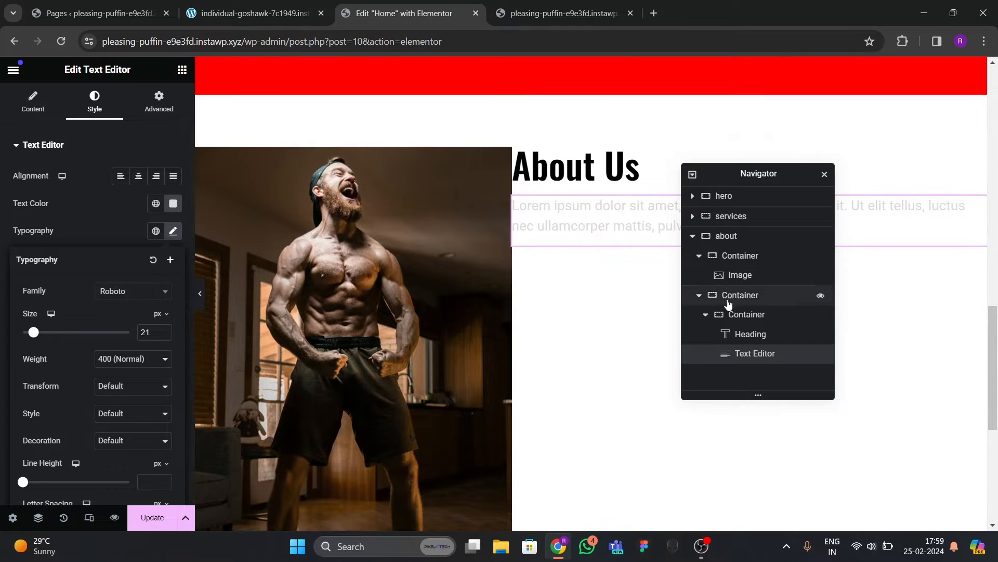
Vertically centre the about text column beside the image.
{"action": "left_click", "coordinate": [591, 87]}
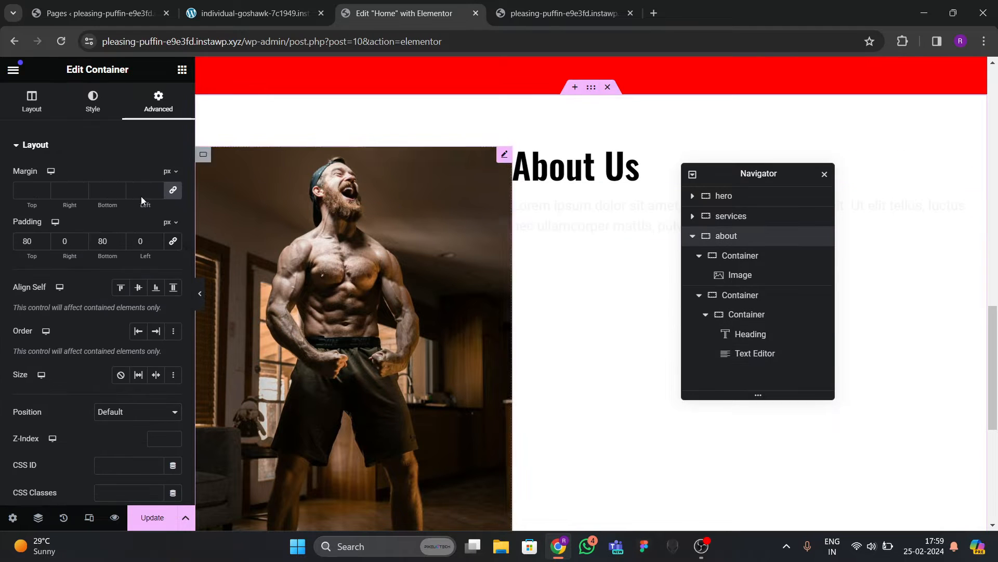
{"action": "left_click", "coordinate": [32, 101]}
{"action": "scroll", "coordinate": [99, 325], "scroll_direction": "down", "scroll_amount": 1}
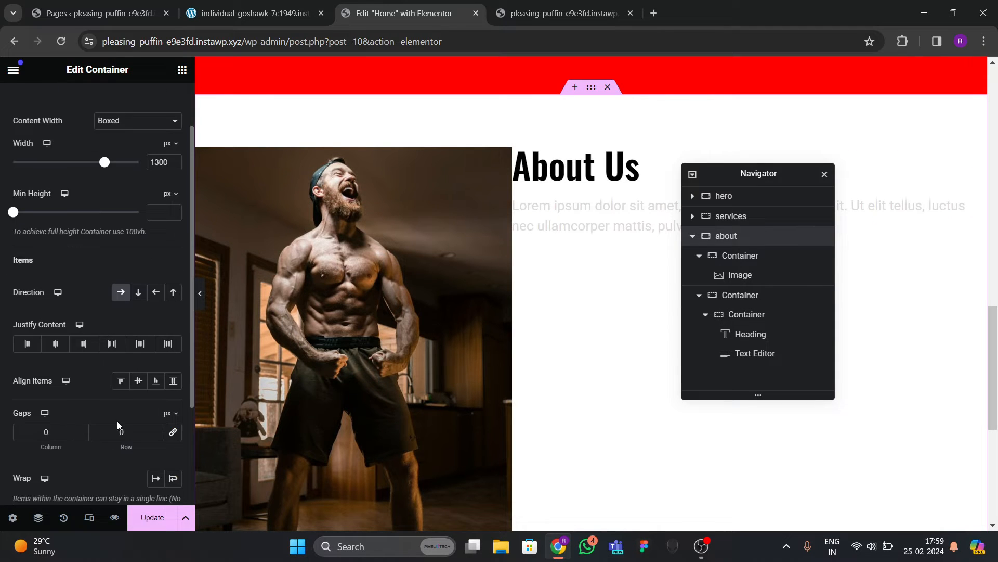
{"action": "left_click", "coordinate": [142, 389]}
{"action": "left_click", "coordinate": [121, 381]}
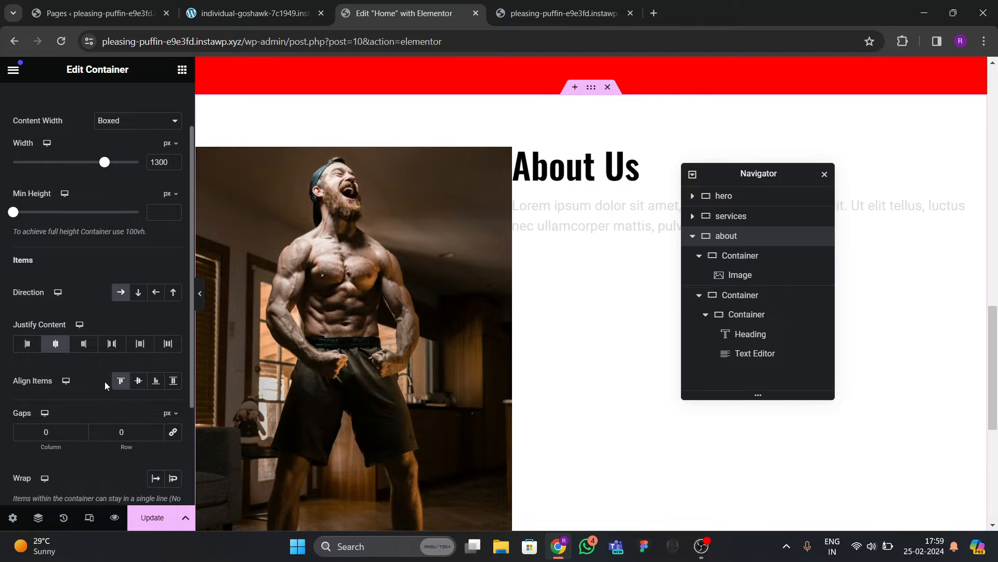
{"action": "left_click", "coordinate": [214, 15]}
{"action": "left_click", "coordinate": [397, 10]}
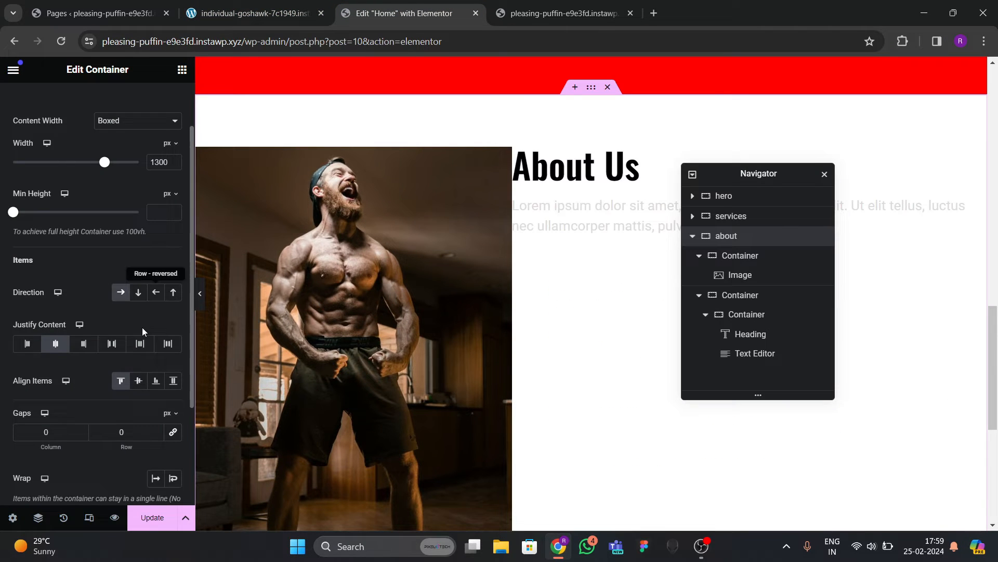
{"action": "left_click", "coordinate": [137, 380]}
Set a linked 50 gap between the image and text columns.
{"action": "scroll", "coordinate": [118, 419], "scroll_direction": "down", "scroll_amount": 1}
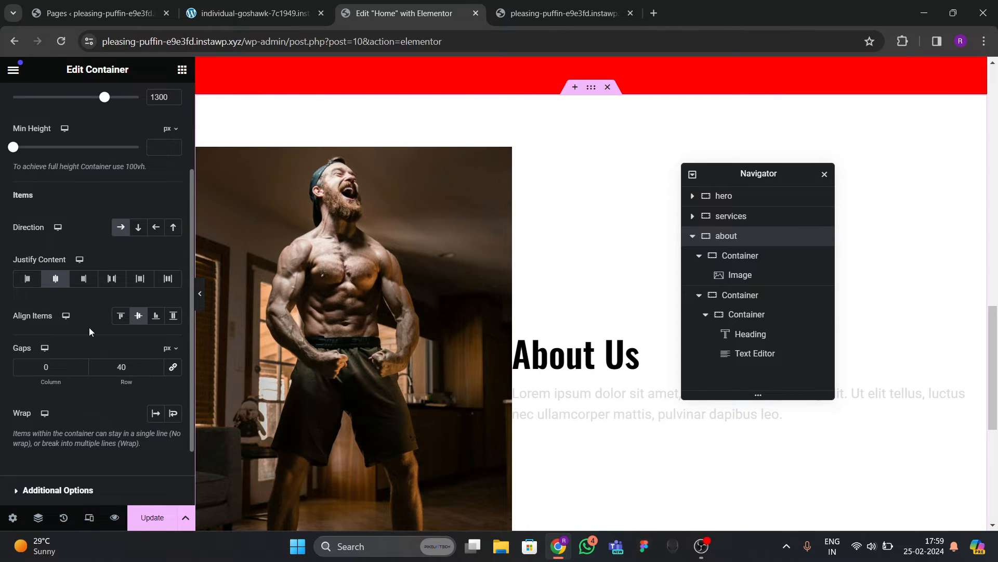
{"action": "left_click", "coordinate": [173, 367]}
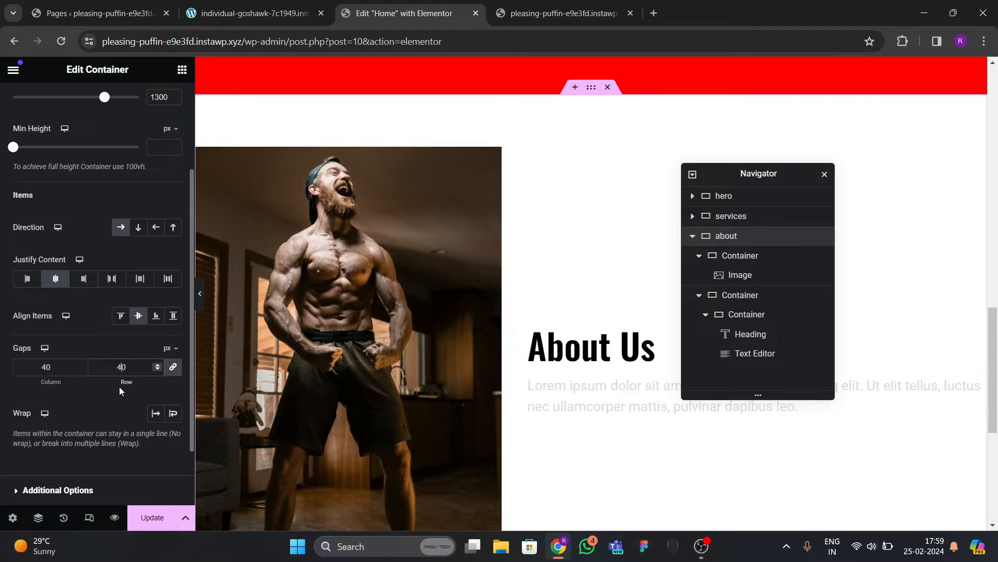
{"action": "double_click", "coordinate": [61, 367]}
{"action": "type", "text": "50"}
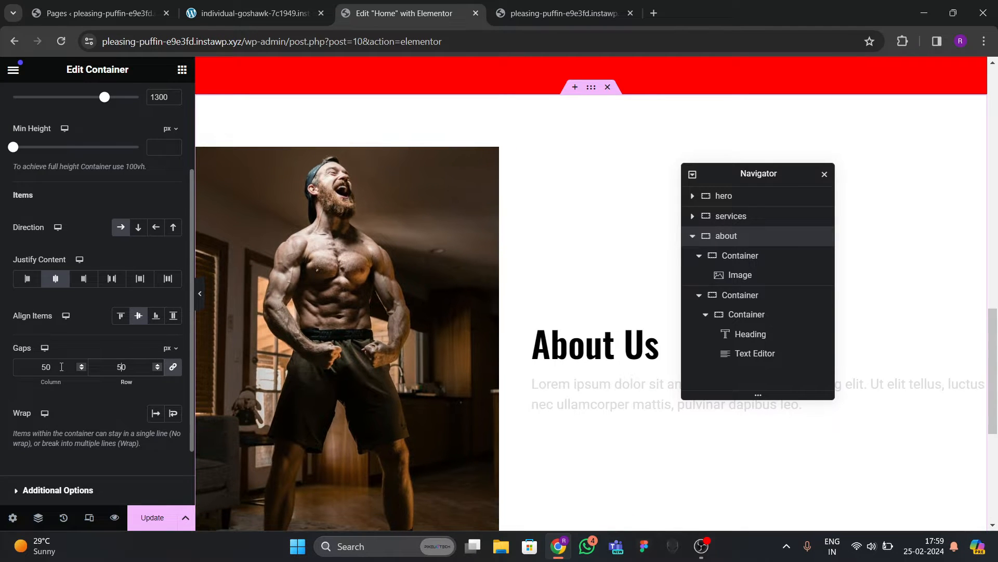
{"action": "scroll", "coordinate": [631, 328], "scroll_direction": "down", "scroll_amount": 3}
Restyle the paragraph to dark grey #463F3F at 20 px.
{"action": "left_click", "coordinate": [591, 277]}
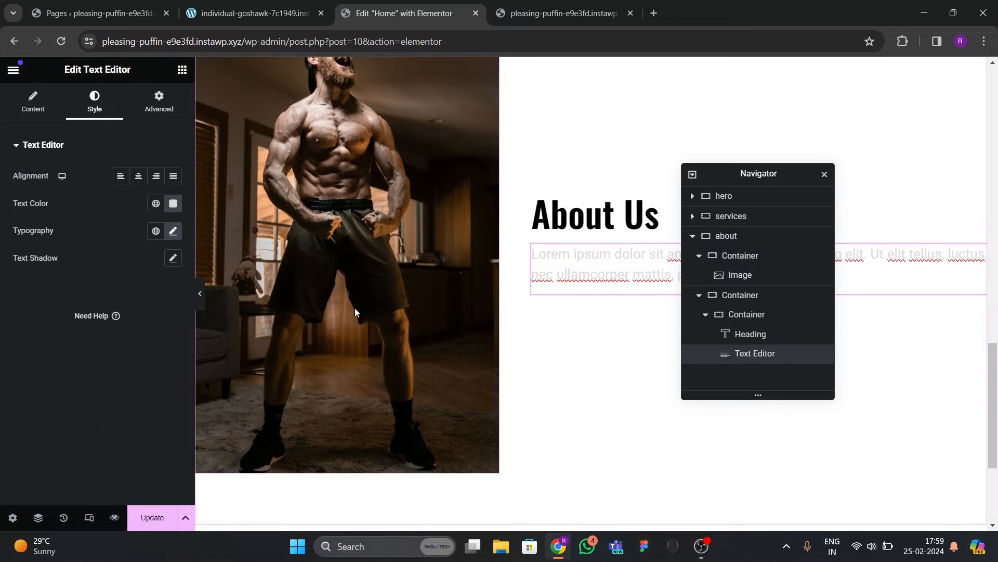
{"action": "left_click", "coordinate": [173, 203]}
{"action": "left_click_drag", "start_coordinate": [182, 297], "coordinate": [115, 327]}
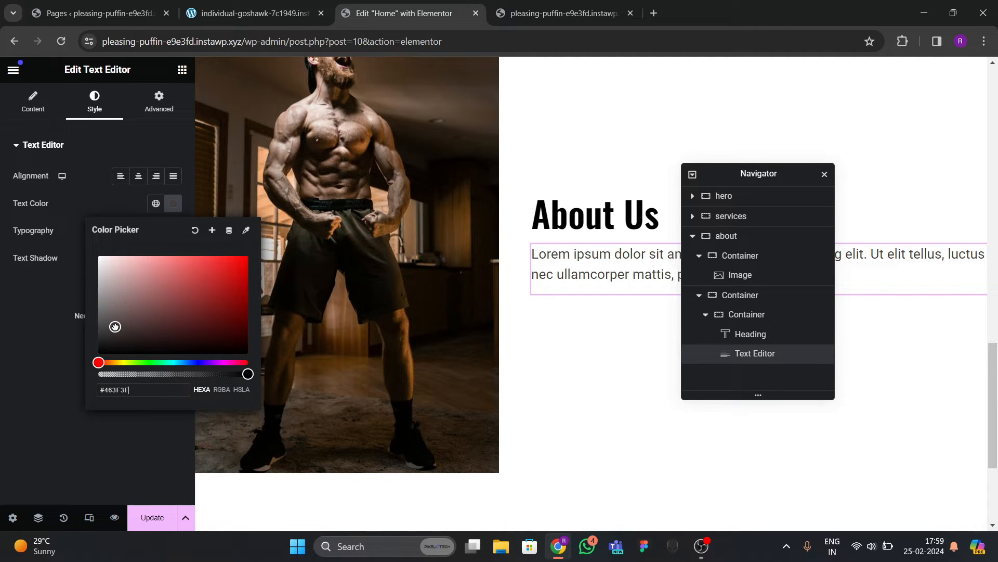
{"action": "left_click", "coordinate": [26, 343]}
{"action": "left_click", "coordinate": [173, 231]}
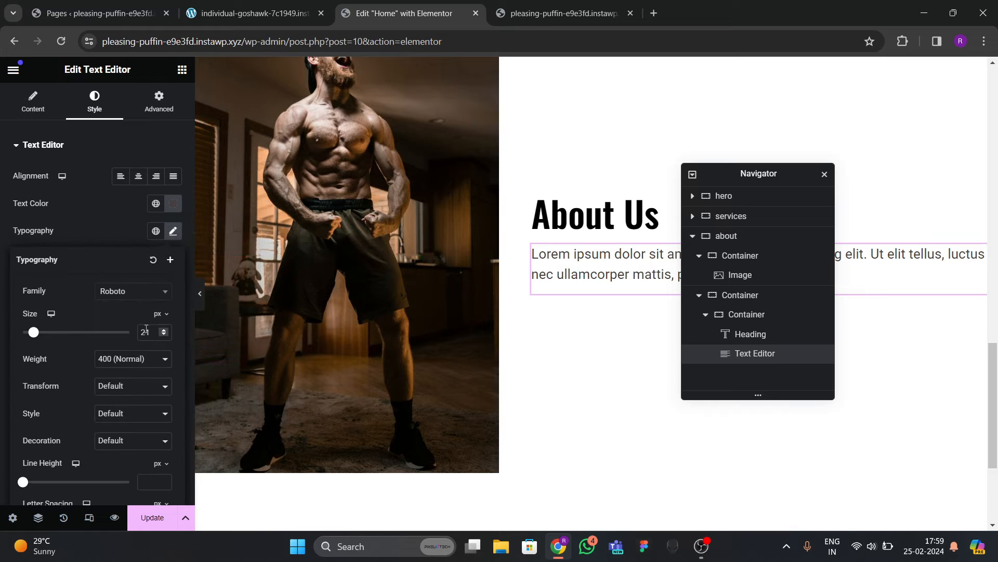
{"action": "left_click", "coordinate": [163, 336]}
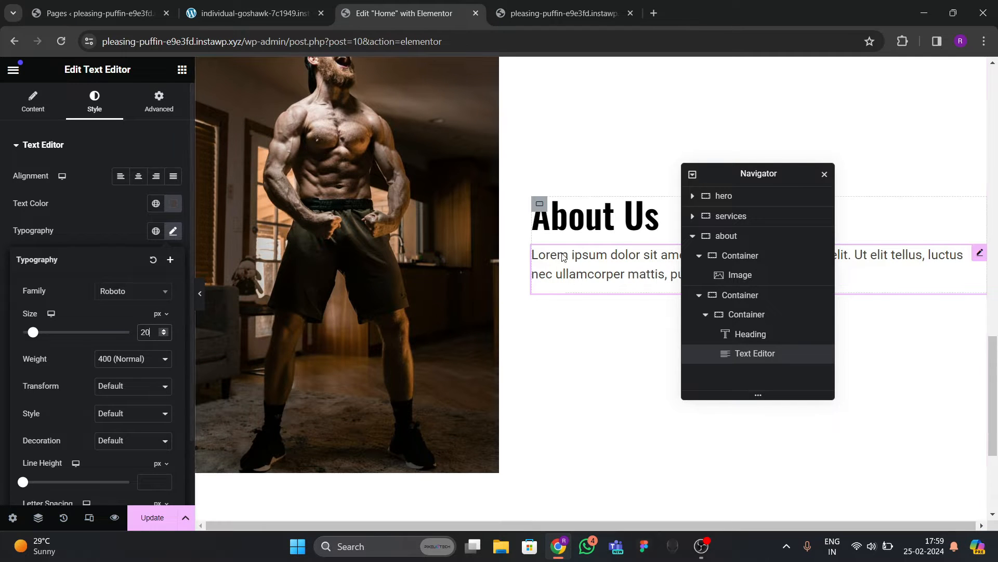
{"action": "left_click", "coordinate": [257, 23]}
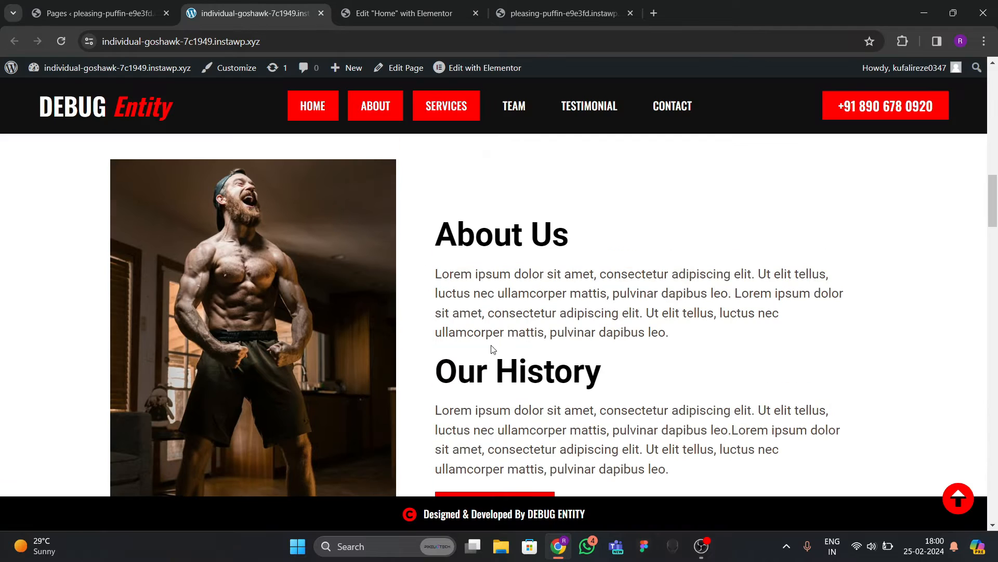
{"action": "scroll", "coordinate": [499, 312], "scroll_direction": "down", "scroll_amount": 4}
{"action": "left_click", "coordinate": [406, 13]}
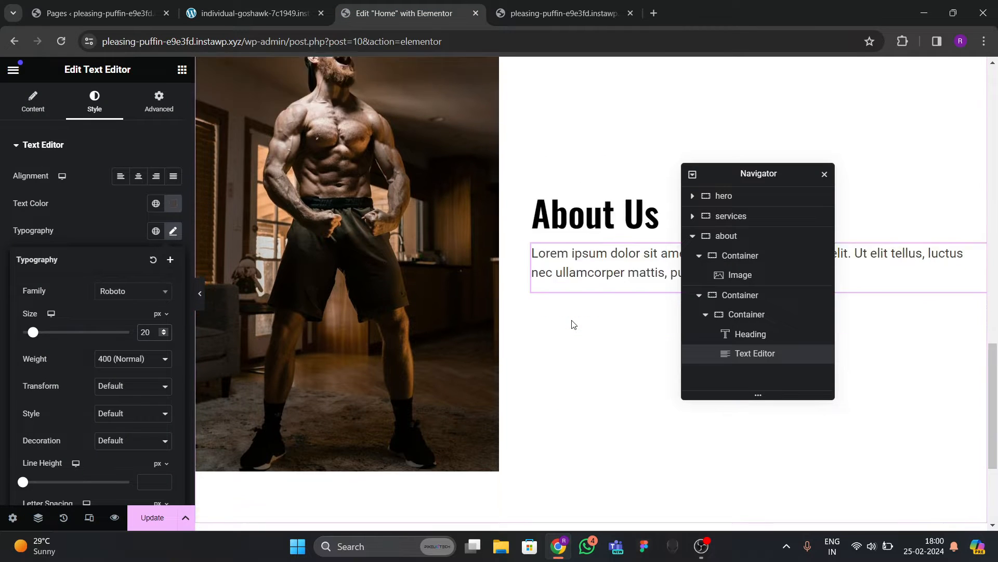
{"action": "left_click", "coordinate": [706, 315]}
Duplicate the About Us heading-and-text container and rename the copy's heading to Our History.
{"action": "right_click", "coordinate": [741, 315]}
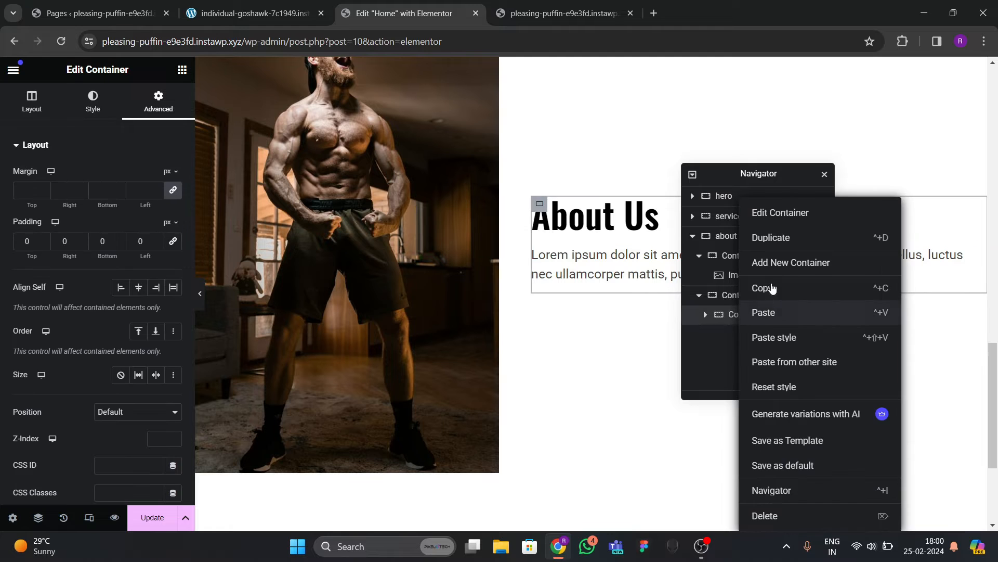
{"action": "left_click", "coordinate": [769, 238]}
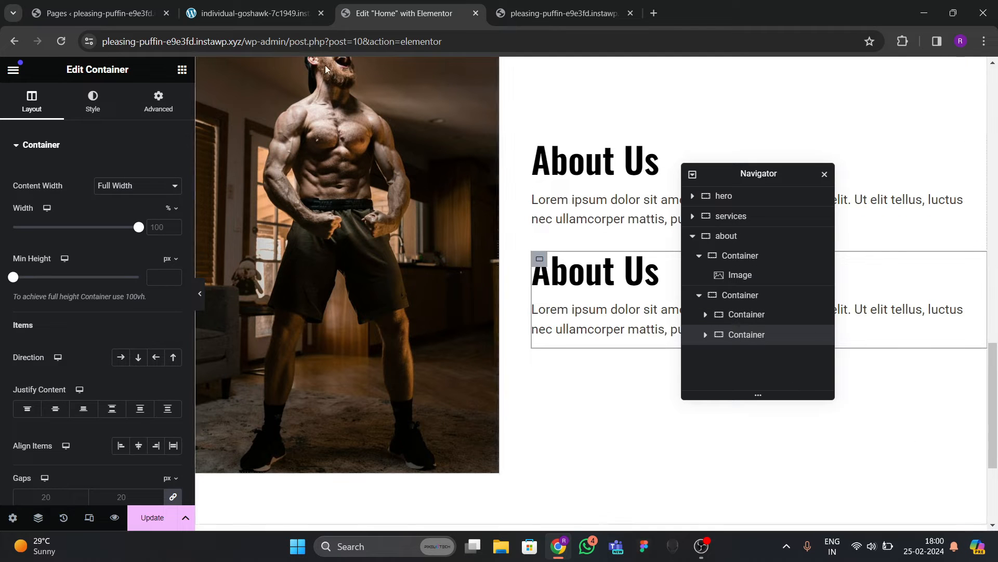
{"action": "left_click", "coordinate": [289, 15]}
{"action": "scroll", "coordinate": [484, 252], "scroll_direction": "up", "scroll_amount": 2}
{"action": "left_click", "coordinate": [397, 7]}
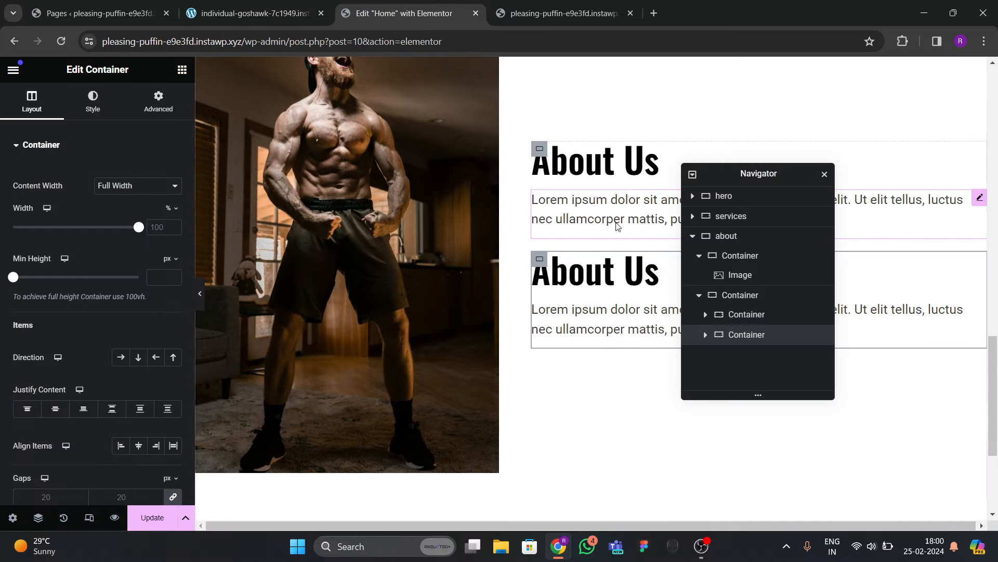
{"action": "left_click", "coordinate": [604, 265]}
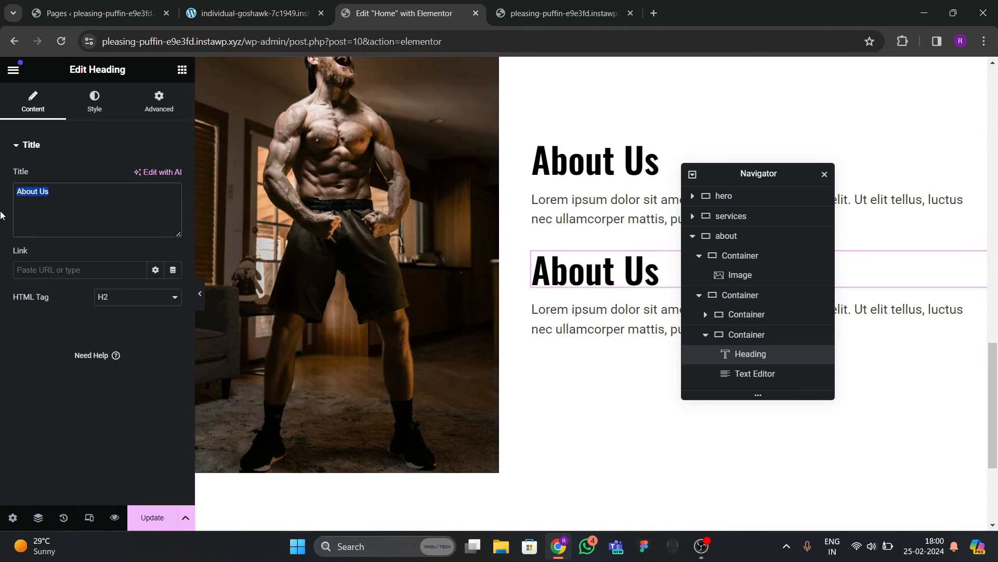
{"action": "type", "text": "Our History"}
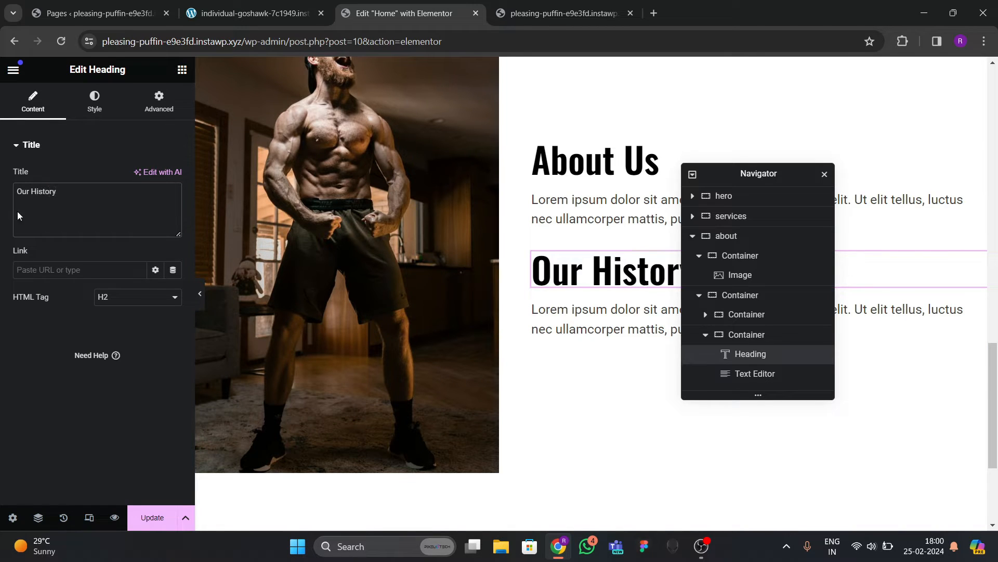
{"action": "left_click", "coordinate": [603, 166]}
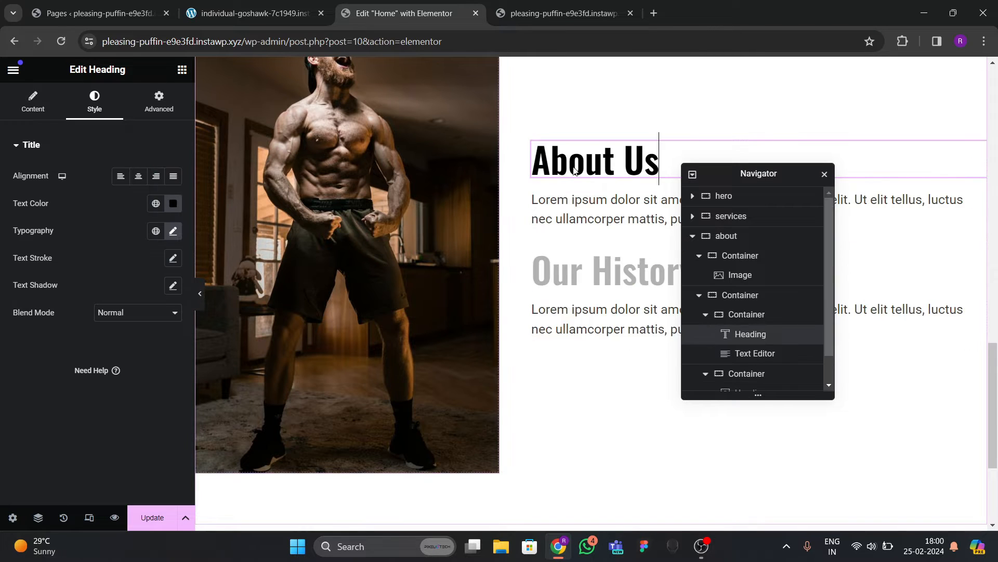
Centre the parent container's content vertically with 40 px gaps, then preview it on the live site.
{"action": "left_click", "coordinate": [706, 314]}
{"action": "left_click", "coordinate": [705, 334]}
{"action": "left_click", "coordinate": [740, 295]}
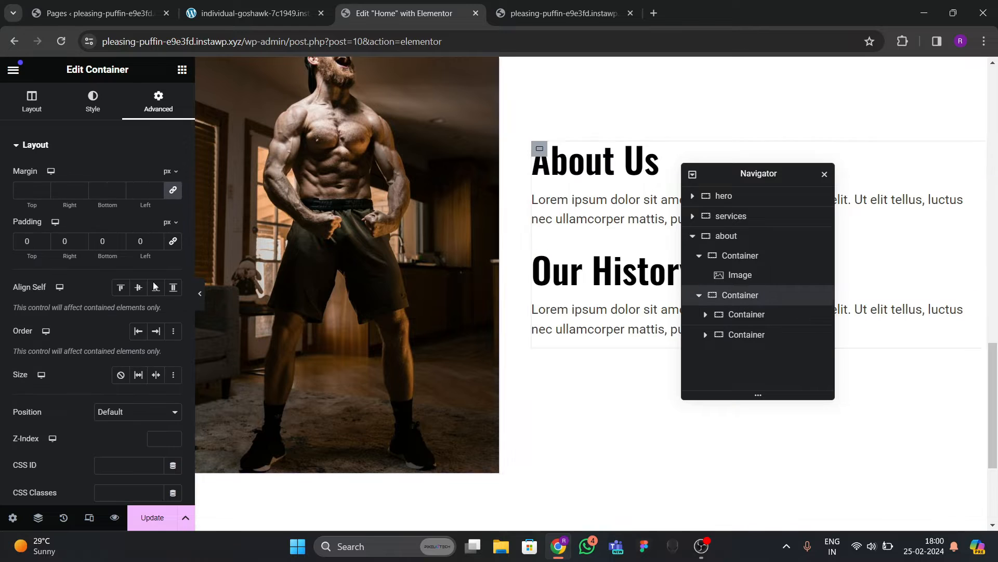
{"action": "left_click", "coordinate": [31, 102]}
{"action": "scroll", "coordinate": [127, 267], "scroll_direction": "down", "scroll_amount": 3}
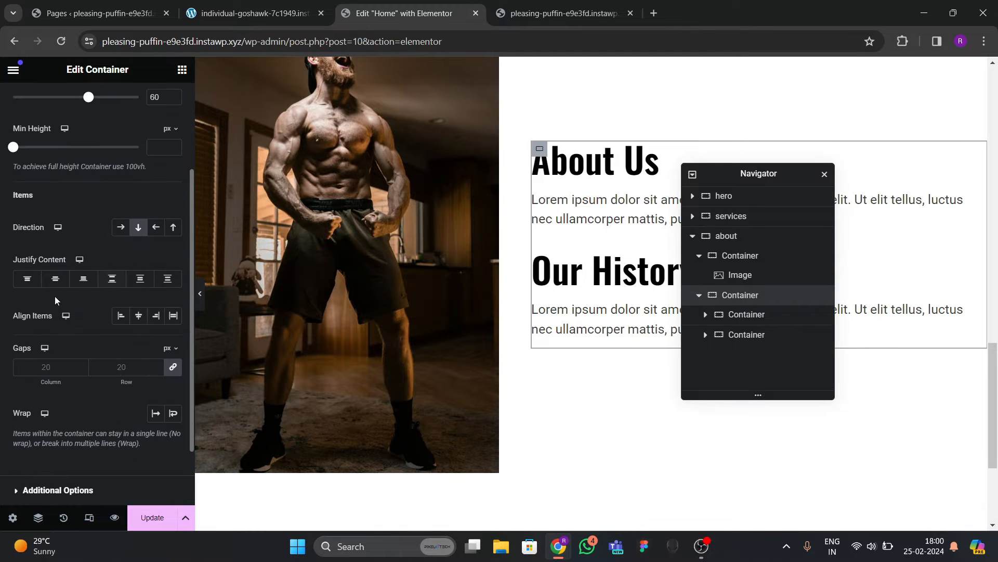
{"action": "left_click", "coordinate": [56, 280]}
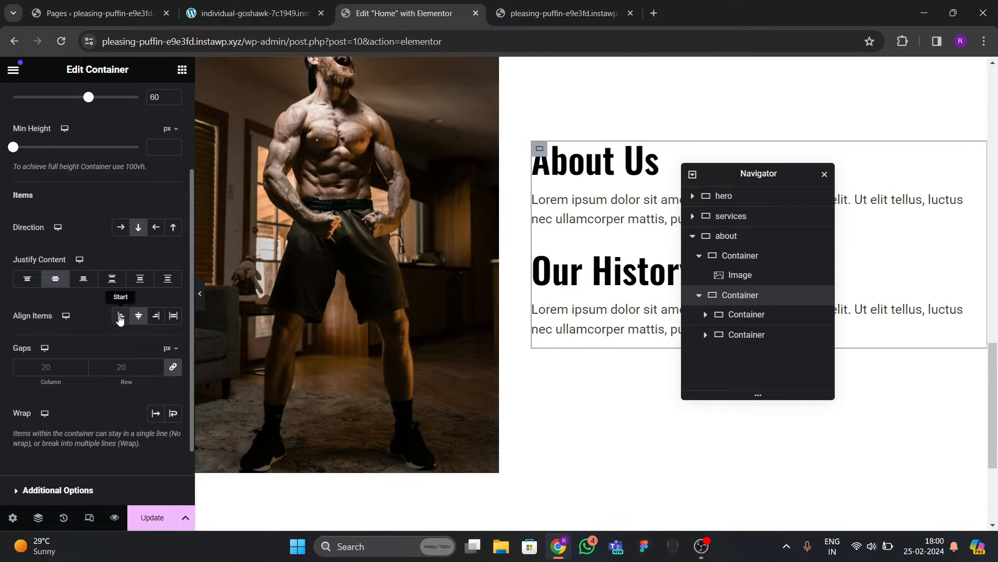
{"action": "left_click", "coordinate": [135, 358]}
{"action": "type", "text": "40"}
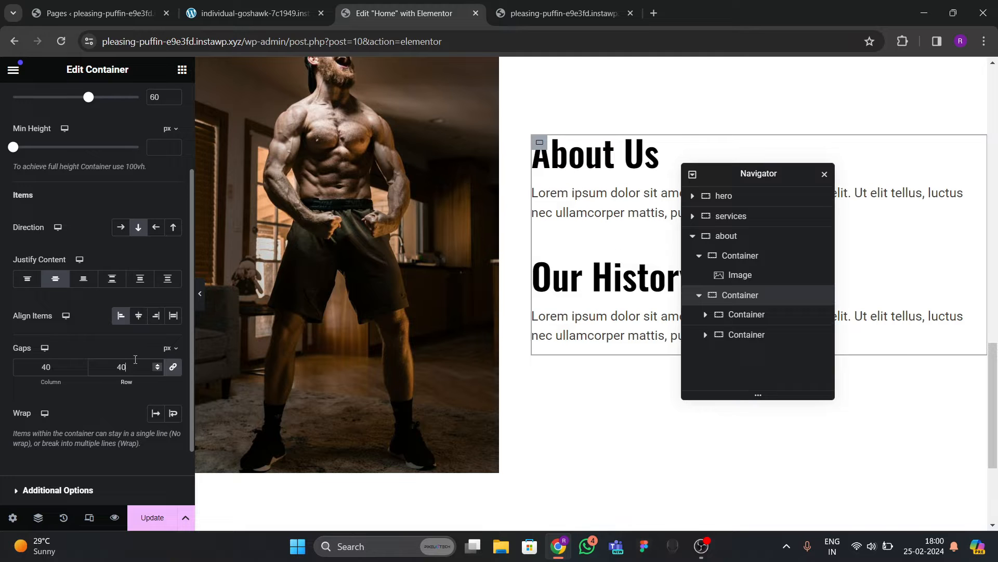
{"action": "left_click", "coordinate": [200, 294]}
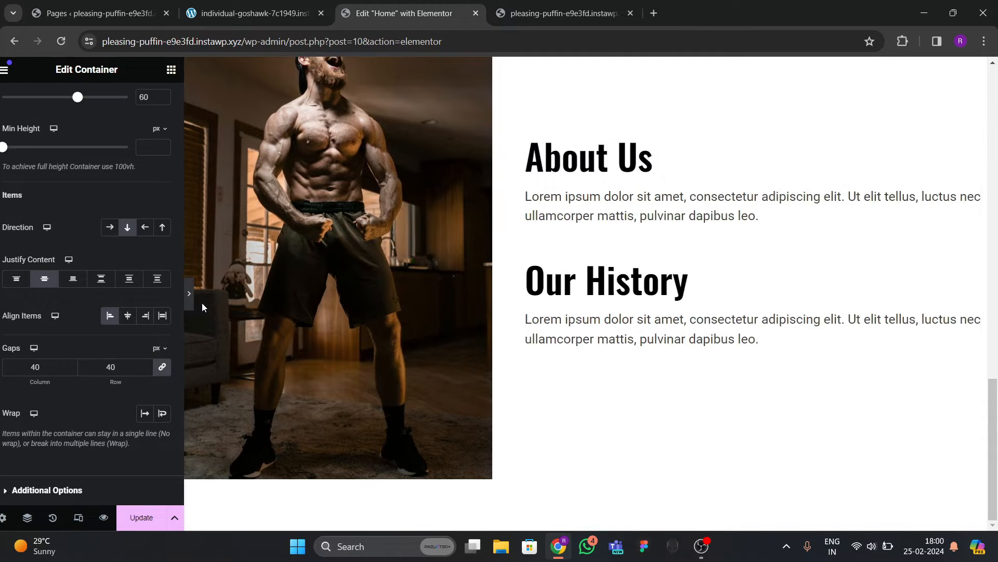
{"action": "scroll", "coordinate": [312, 315], "scroll_direction": "down", "scroll_amount": 1}
{"action": "left_click", "coordinate": [228, 13]}
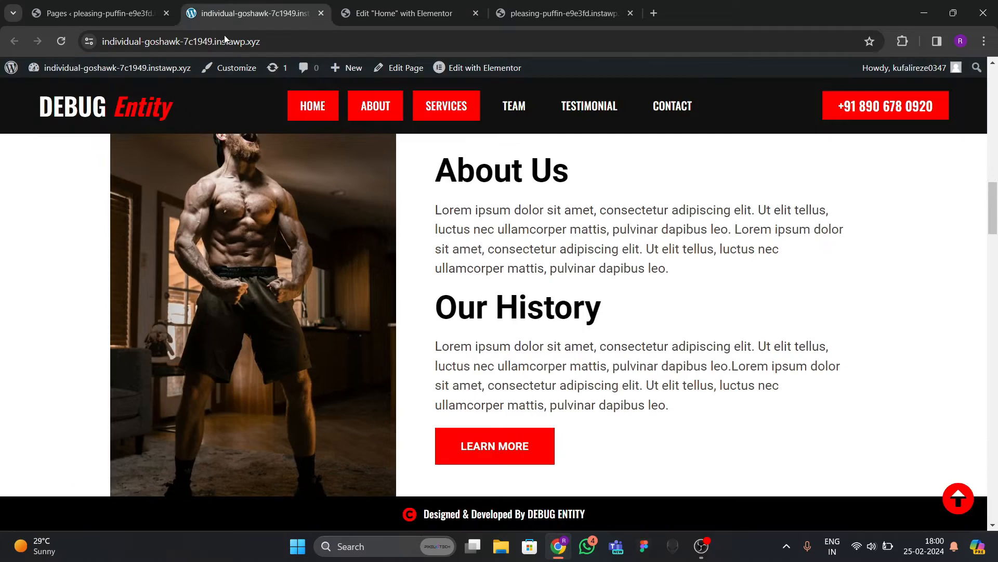
Double the About Us paragraph by pasting its lorem text after itself.
{"action": "left_click", "coordinate": [404, 19]}
{"action": "left_click", "coordinate": [268, 16]}
{"action": "left_click_drag", "start_coordinate": [437, 211], "coordinate": [612, 271]}
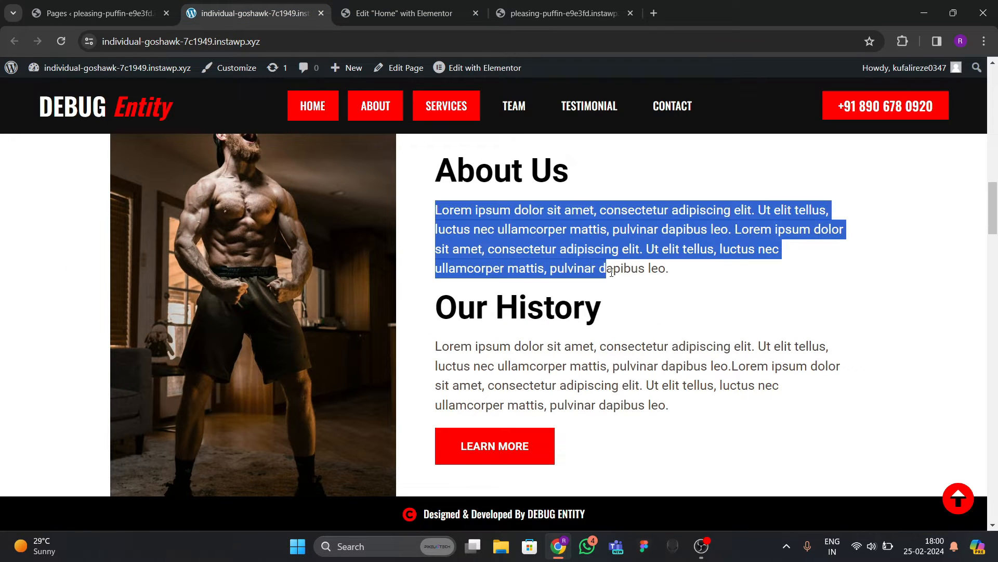
{"action": "key", "text": "ctrl+Tab"}
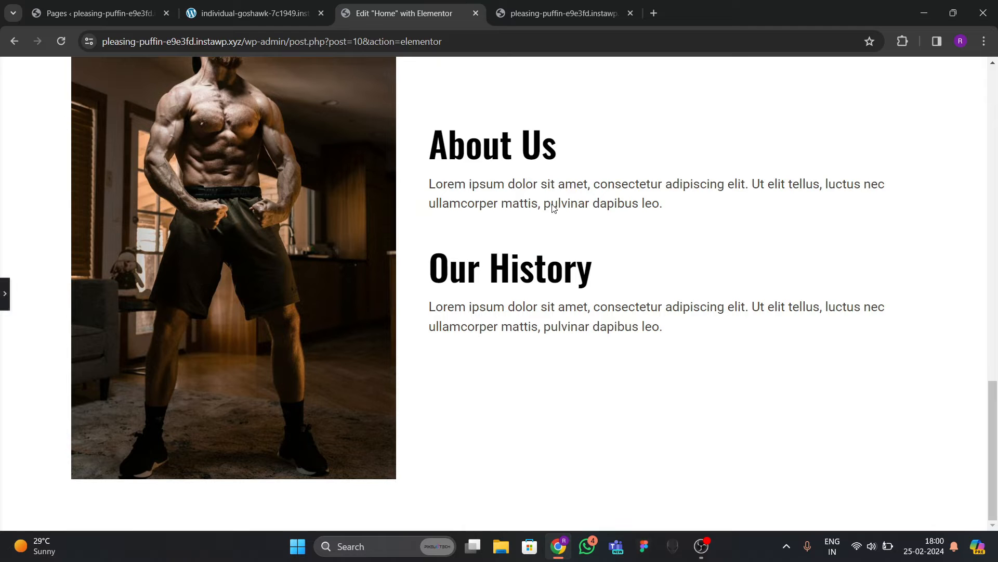
{"action": "left_click", "coordinate": [2, 303]}
{"action": "left_click", "coordinate": [573, 201]}
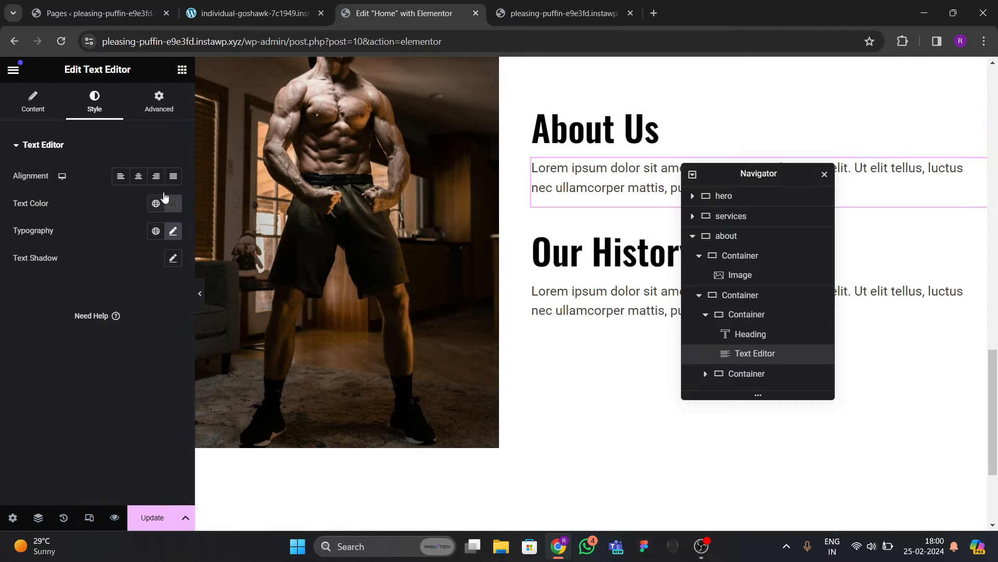
{"action": "left_click", "coordinate": [39, 106]}
{"action": "left_click", "coordinate": [149, 192]}
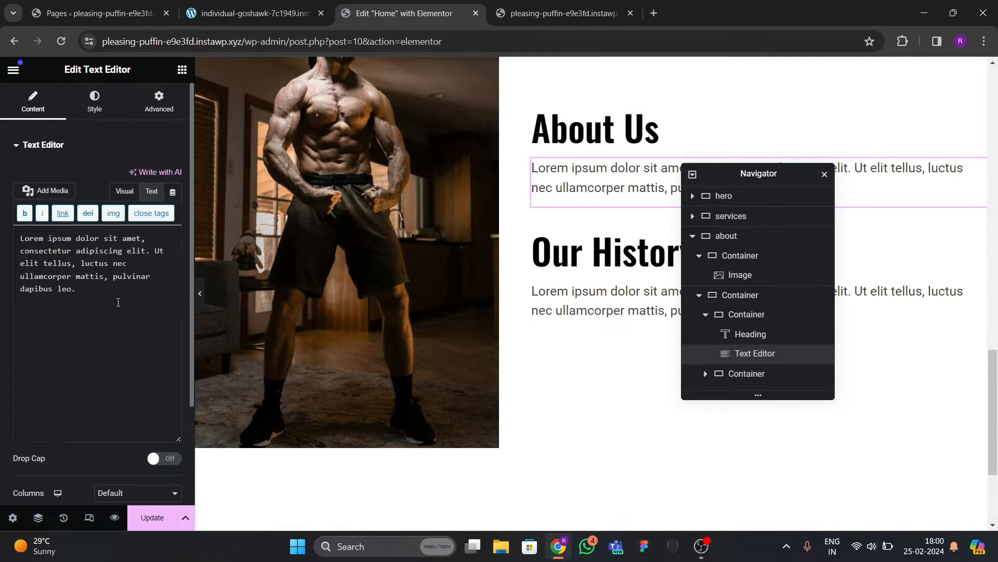
{"action": "key", "text": "ctrl+a"}
{"action": "key", "text": "ctrl+c"}
{"action": "key", "text": "Right"}
{"action": "key", "text": "ctrl+v"}
Double the Our History paragraph by pasting its lorem text after itself.
{"action": "left_click", "coordinate": [634, 305]}
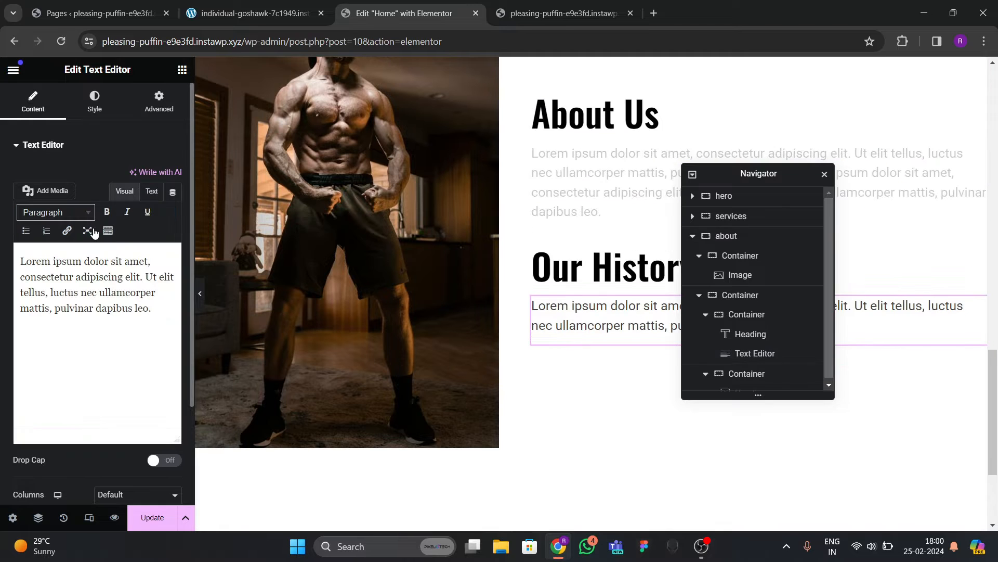
{"action": "left_click", "coordinate": [151, 191]}
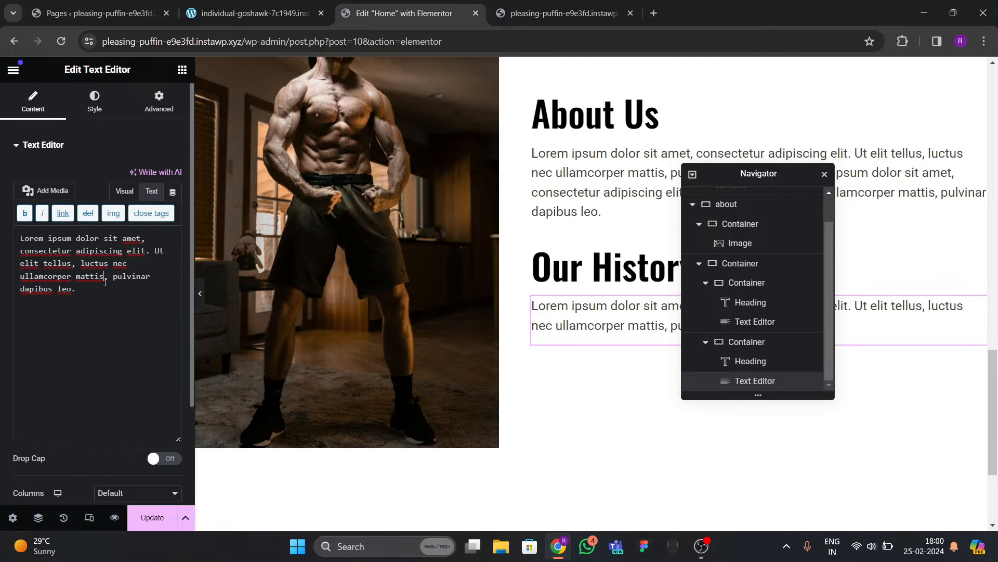
{"action": "key", "text": "ctrl+a"}
{"action": "key", "text": "ctrl+c"}
{"action": "key", "text": "Right"}
{"action": "key", "text": "ctrl+v"}
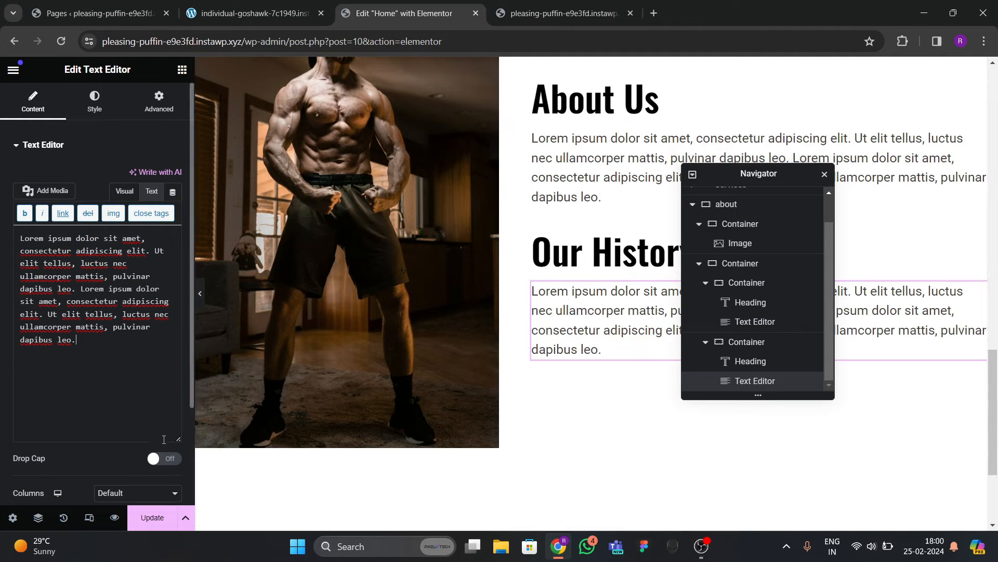
Update the page, check the live site, and drag a Button widget below Our History.
{"action": "left_click", "coordinate": [156, 513]}
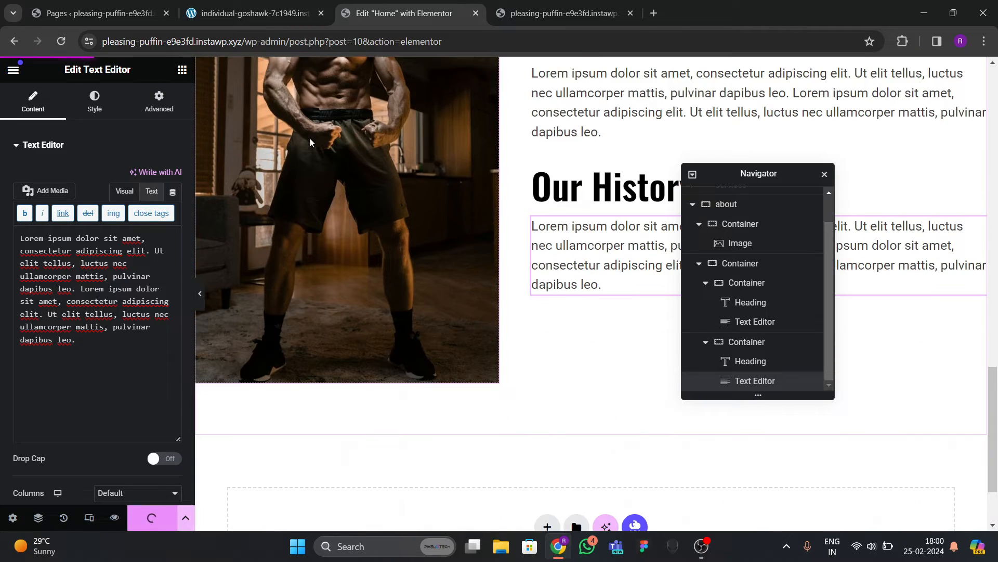
{"action": "left_click", "coordinate": [298, 12]}
{"action": "scroll", "coordinate": [499, 337], "scroll_direction": "down", "scroll_amount": 3}
{"action": "left_click", "coordinate": [404, 13]}
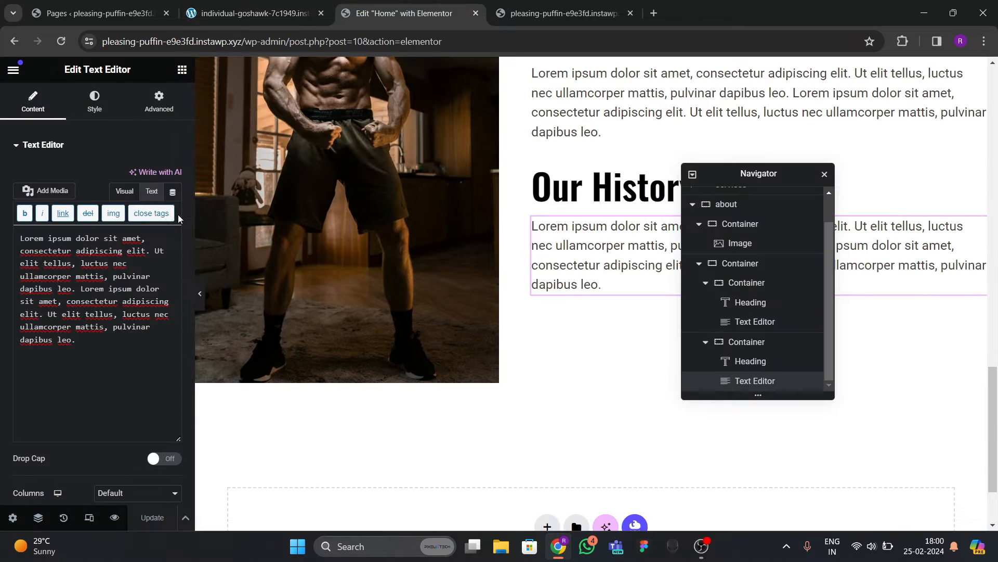
{"action": "scroll", "coordinate": [135, 271], "scroll_direction": "down", "scroll_amount": 3}
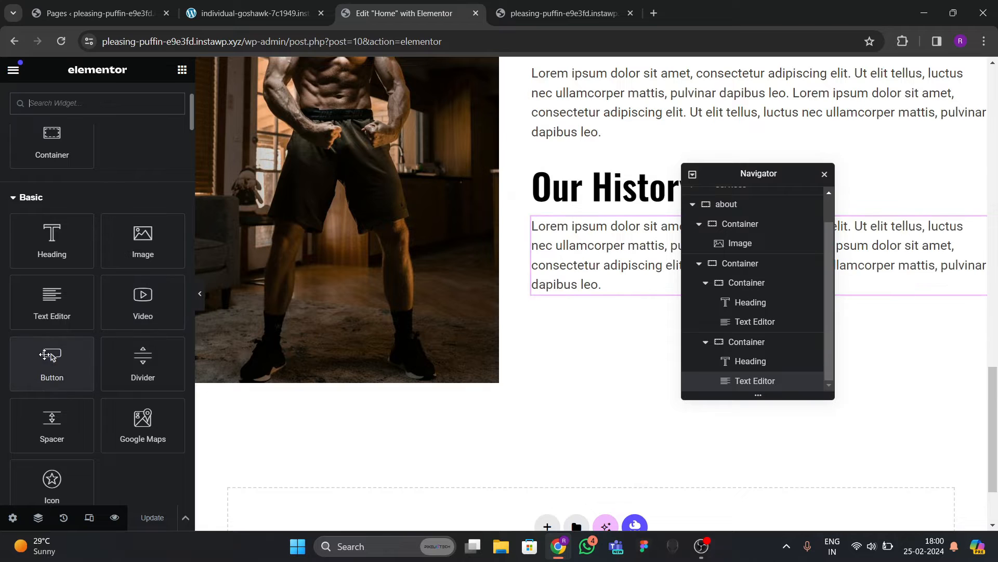
{"action": "left_click_drag", "start_coordinate": [49, 359], "coordinate": [574, 341]}
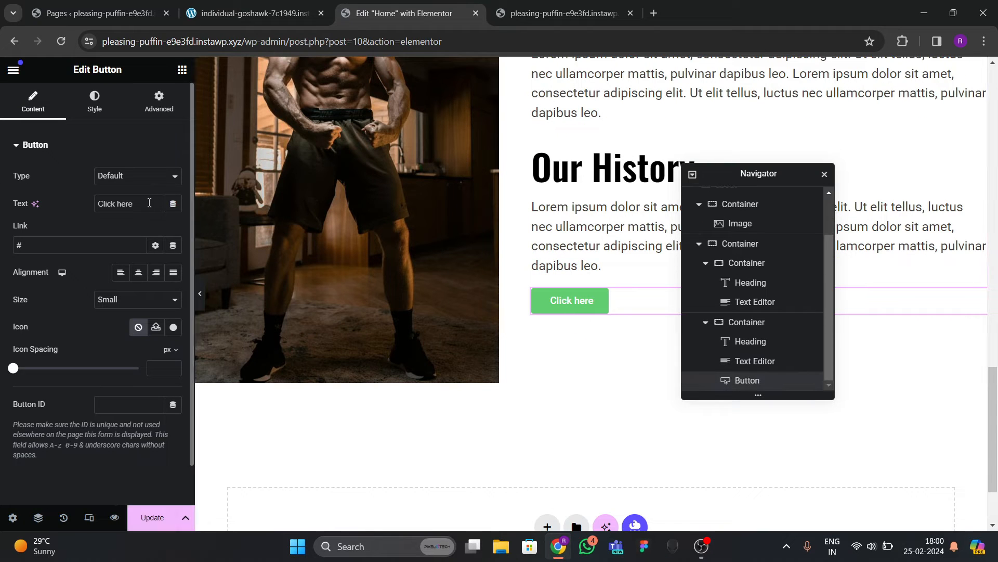
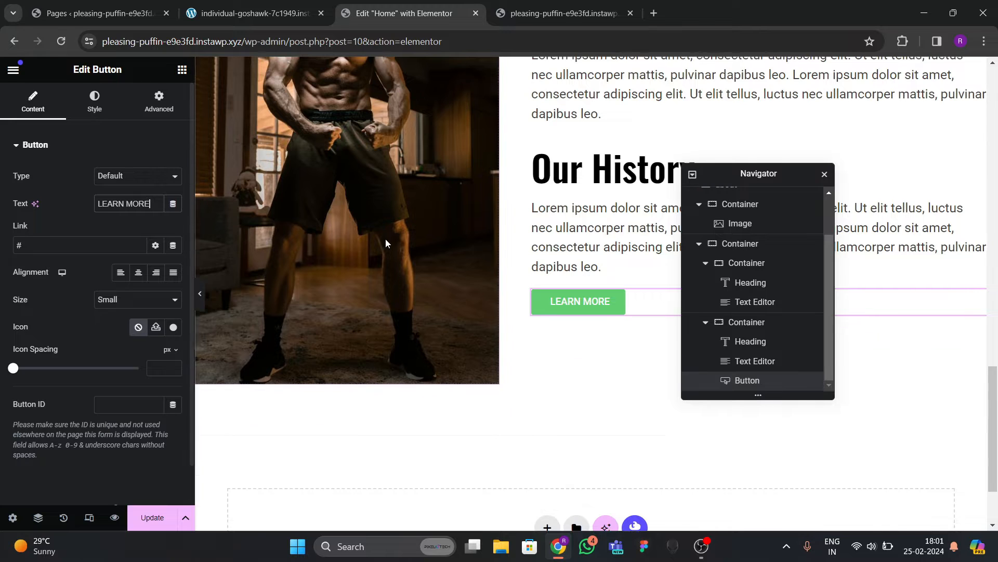
Copy the START NOW button and paste its style onto the LEARN MORE button.
{"action": "scroll", "coordinate": [385, 235], "scroll_direction": "up", "scroll_amount": 10}
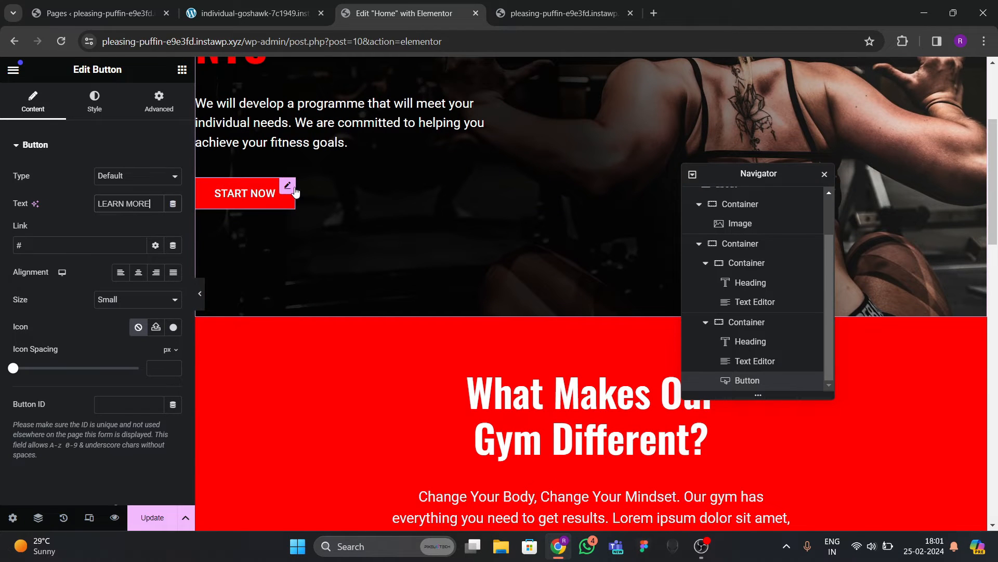
{"action": "left_click", "coordinate": [290, 187]}
{"action": "right_click", "coordinate": [287, 191]}
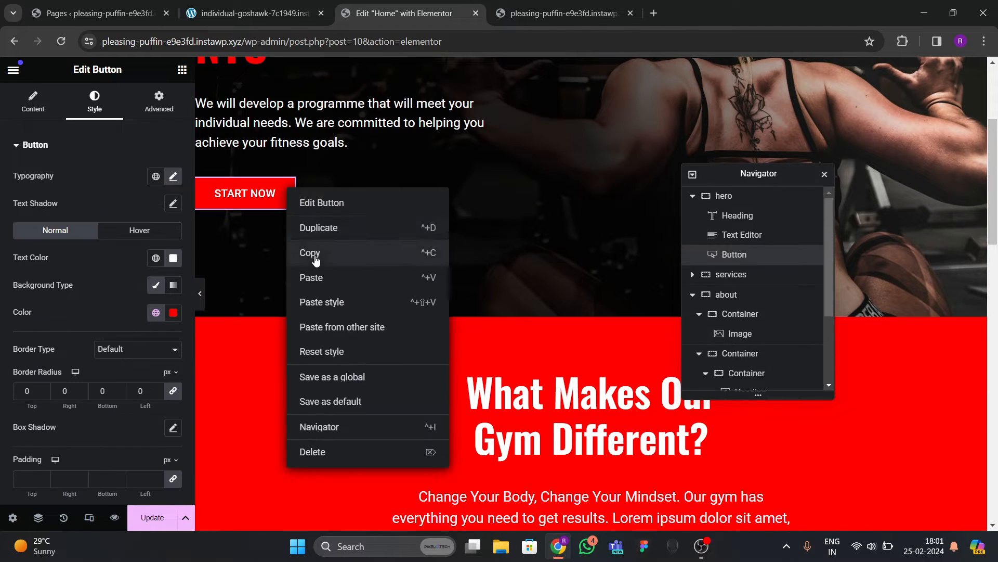
{"action": "left_click", "coordinate": [312, 315]}
{"action": "scroll", "coordinate": [454, 299], "scroll_direction": "down", "scroll_amount": 8}
{"action": "scroll", "coordinate": [454, 299], "scroll_direction": "down", "scroll_amount": 7}
{"action": "right_click", "coordinate": [552, 200]}
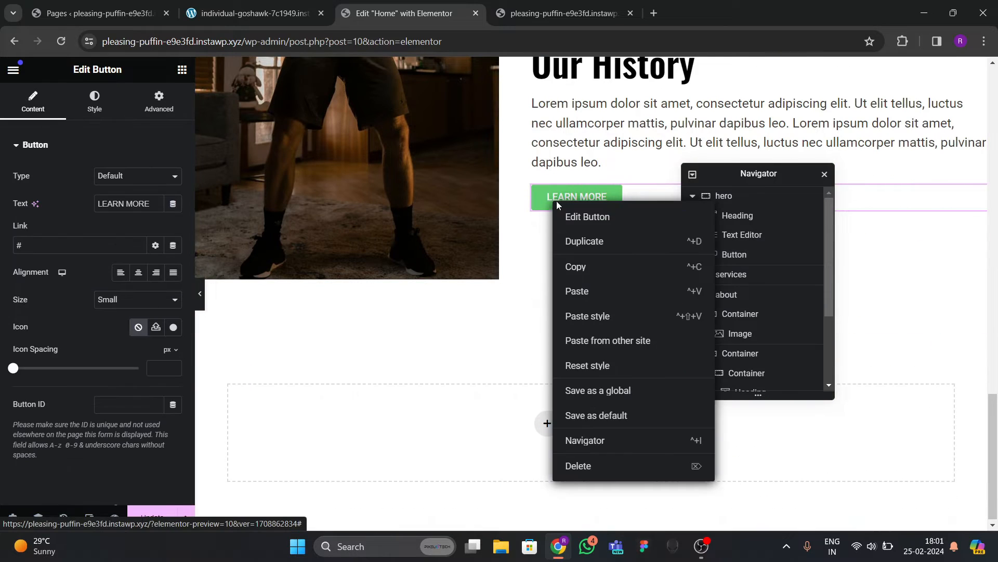
{"action": "left_click", "coordinate": [587, 316]}
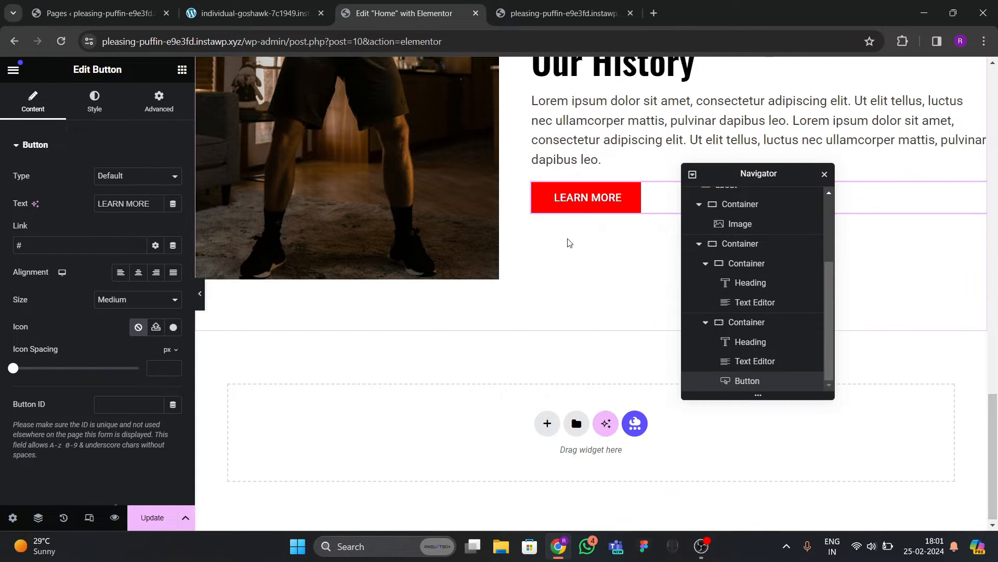
{"action": "scroll", "coordinate": [568, 241], "scroll_direction": "up", "scroll_amount": 3}
{"action": "scroll", "coordinate": [583, 330], "scroll_direction": "up", "scroll_amount": 2}
{"action": "scroll", "coordinate": [584, 330], "scroll_direction": "down", "scroll_amount": 2}
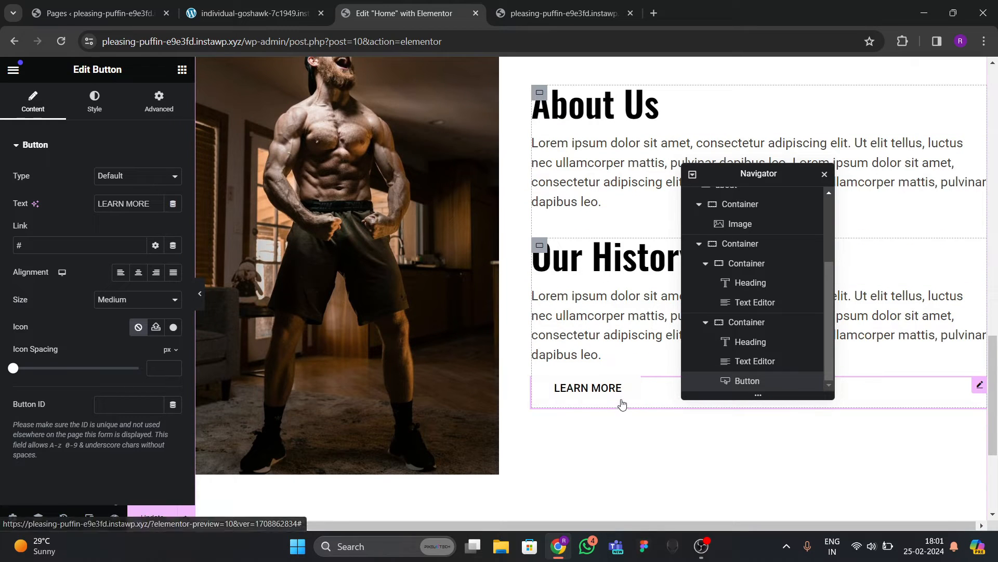
Set the LEARN MORE hover background to black and hover text colour to white.
{"action": "left_click", "coordinate": [94, 114]}
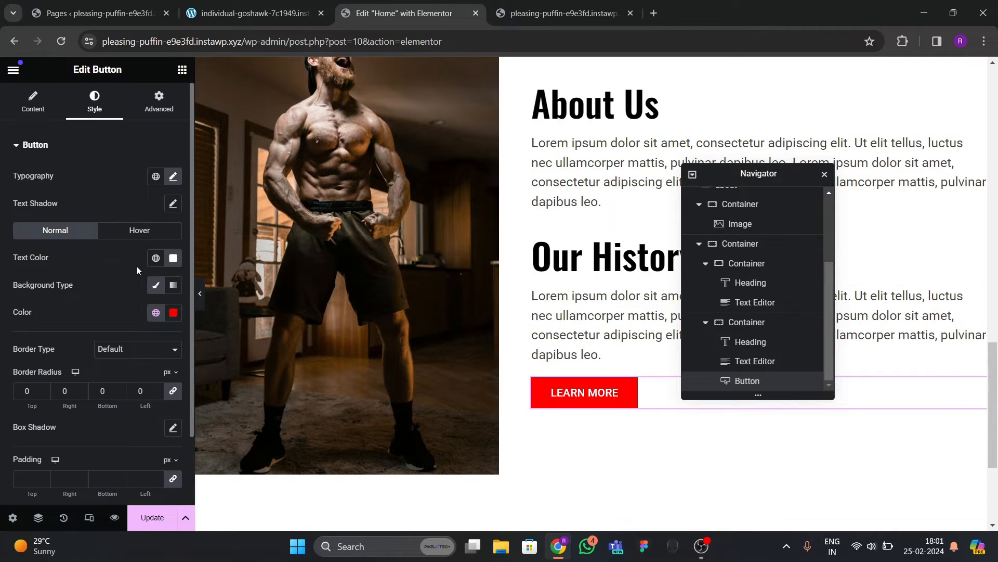
{"action": "left_click", "coordinate": [143, 233]}
{"action": "left_click", "coordinate": [167, 316]}
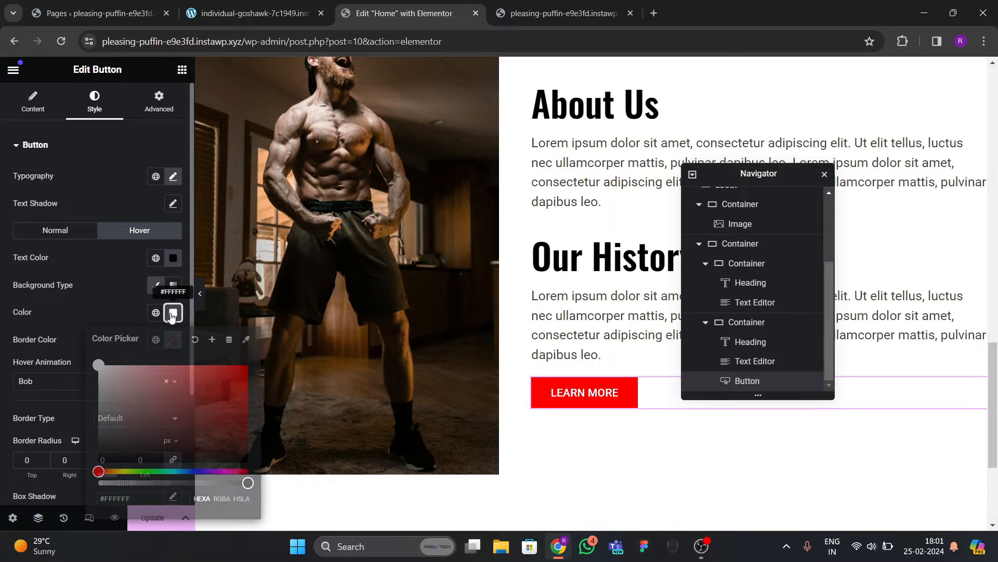
{"action": "left_click", "coordinate": [82, 298]}
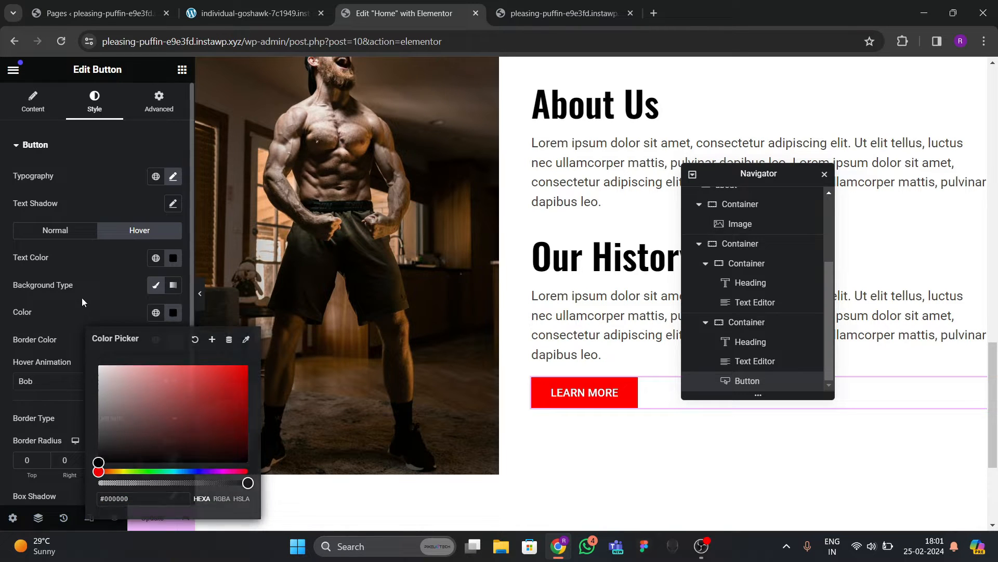
{"action": "left_click", "coordinate": [177, 261]}
{"action": "left_click_drag", "start_coordinate": [174, 353], "coordinate": [51, 294]}
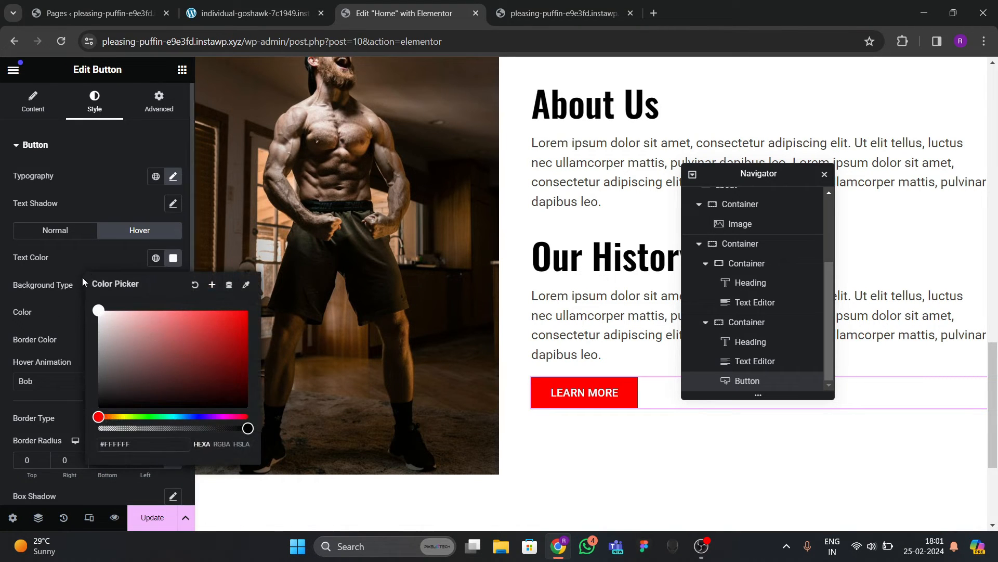
{"action": "left_click", "coordinate": [174, 262]}
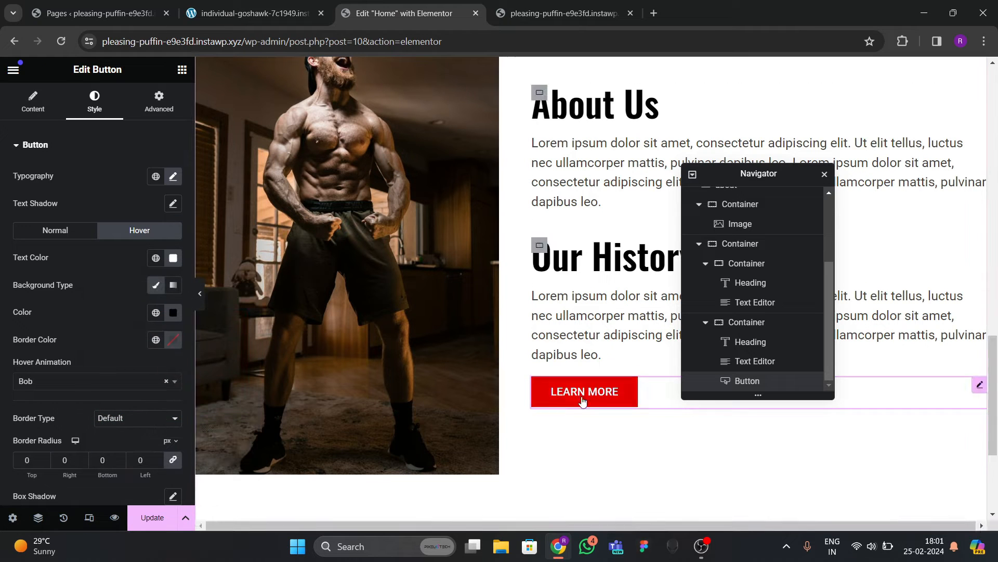
Compare with the reference site, give the button a 30 px top margin, and preview.
{"action": "left_click", "coordinate": [249, 13]}
{"action": "left_click", "coordinate": [404, 13]}
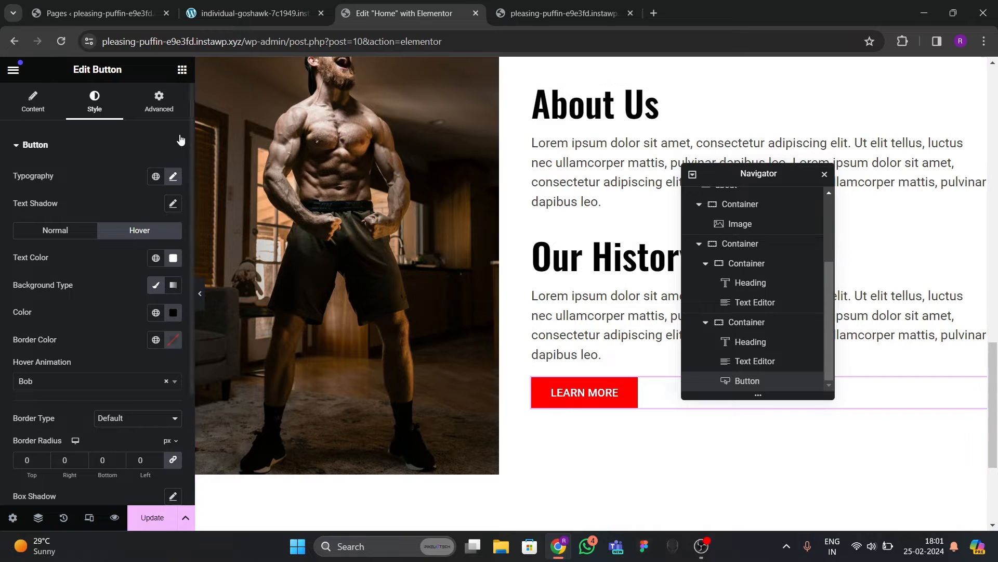
{"action": "left_click", "coordinate": [159, 102]}
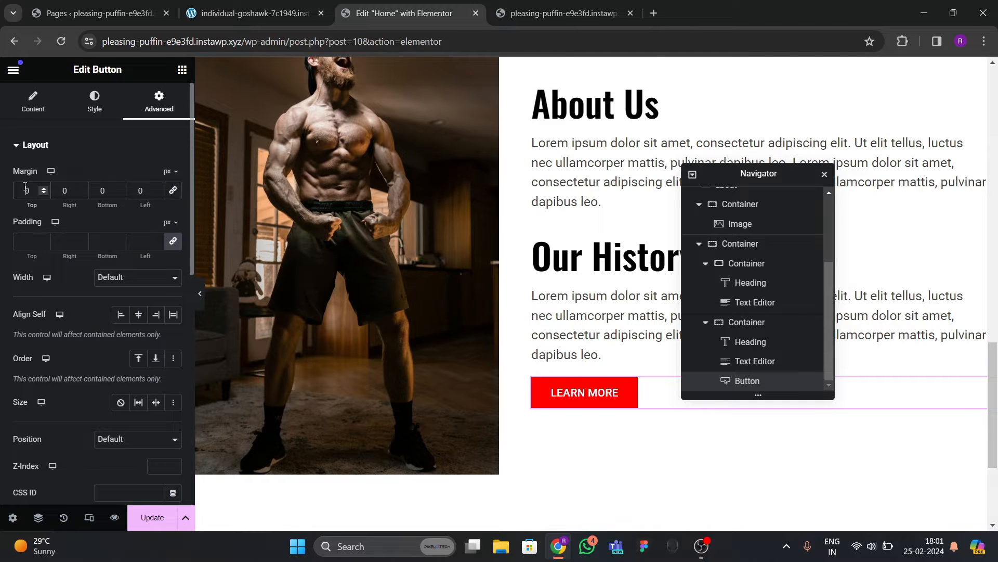
{"action": "type", "text": "3"}
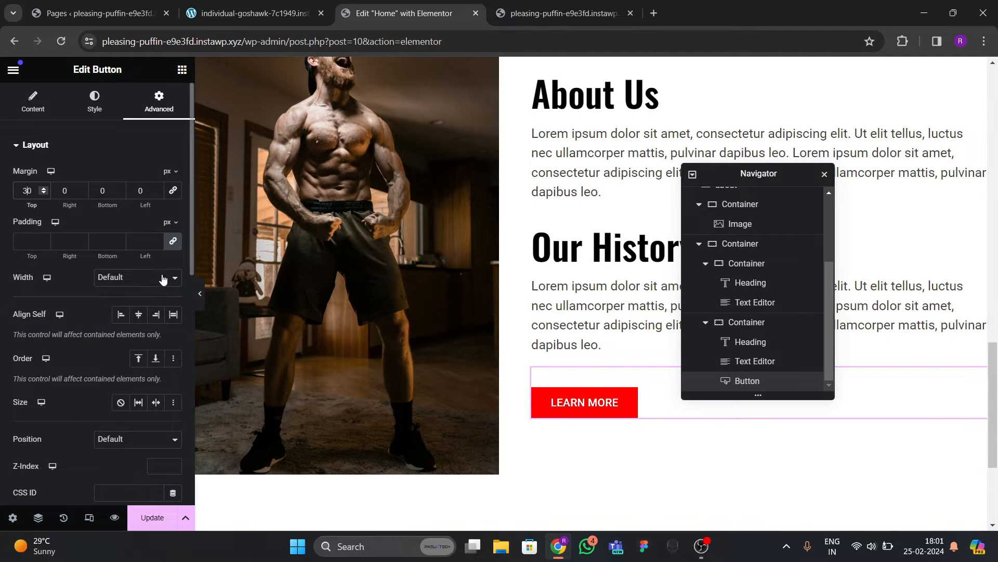
{"action": "left_click", "coordinate": [201, 294]}
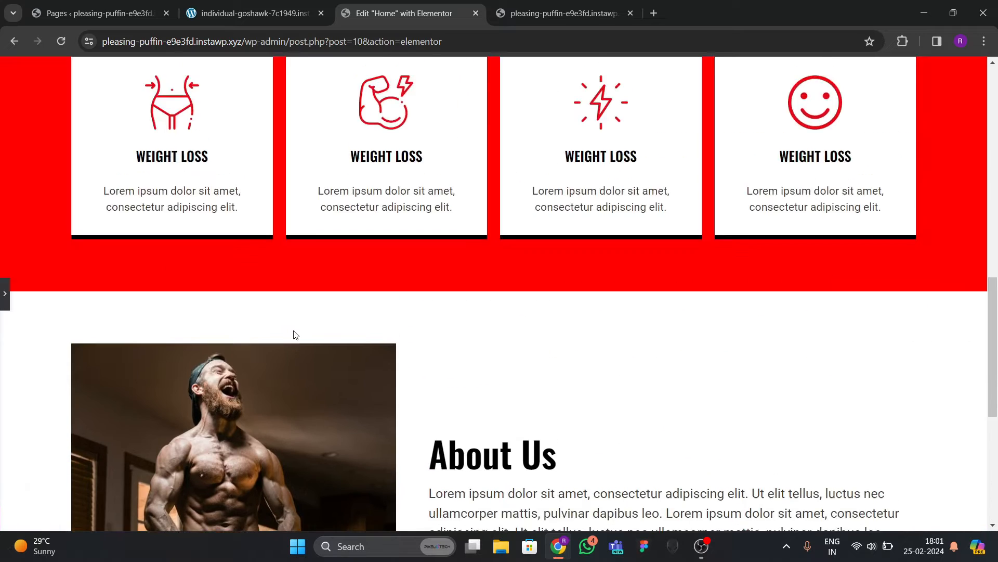
Update the page and check the About Us and Our History section on the live site.
{"action": "scroll", "coordinate": [296, 324], "scroll_direction": "up", "scroll_amount": 4}
{"action": "scroll", "coordinate": [310, 308], "scroll_direction": "down", "scroll_amount": 2}
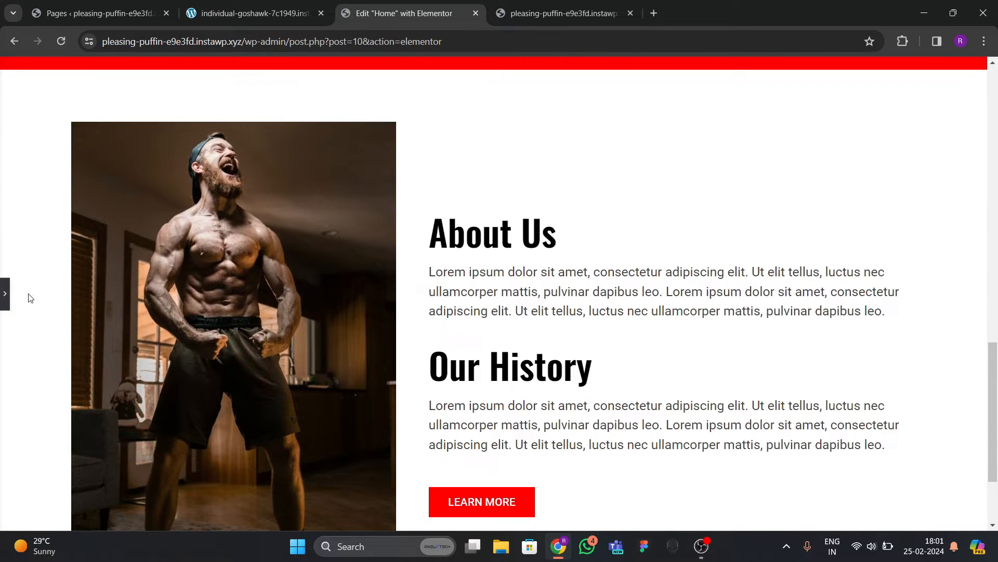
{"action": "left_click", "coordinate": [8, 289]}
{"action": "left_click", "coordinate": [153, 517]}
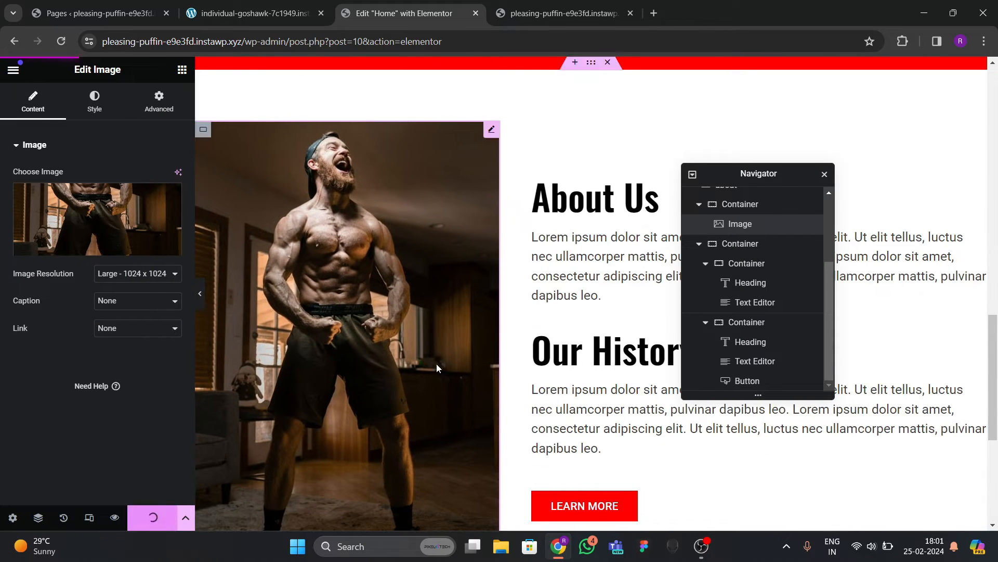
{"action": "scroll", "coordinate": [436, 363], "scroll_direction": "up", "scroll_amount": 10}
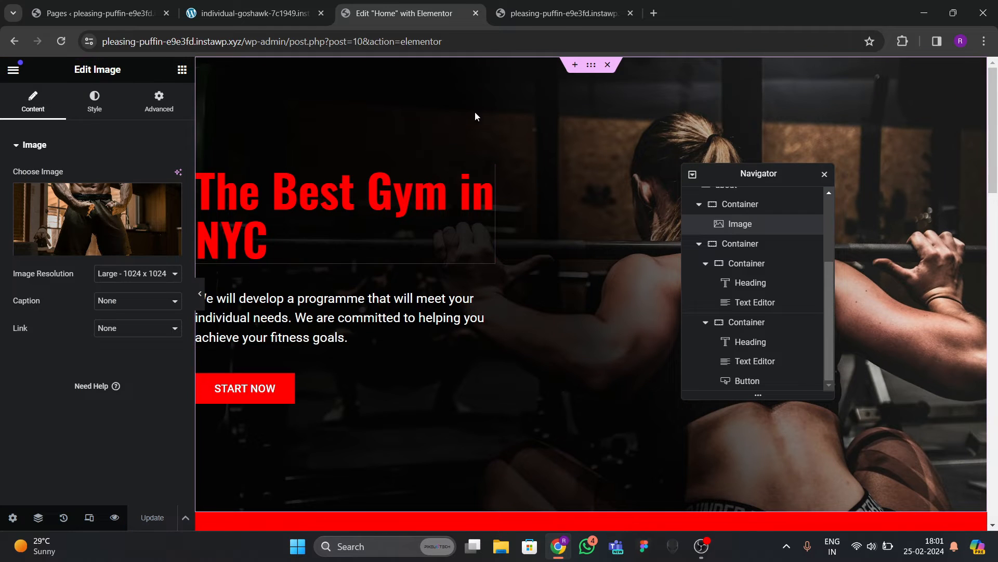
{"action": "left_click", "coordinate": [517, 14]}
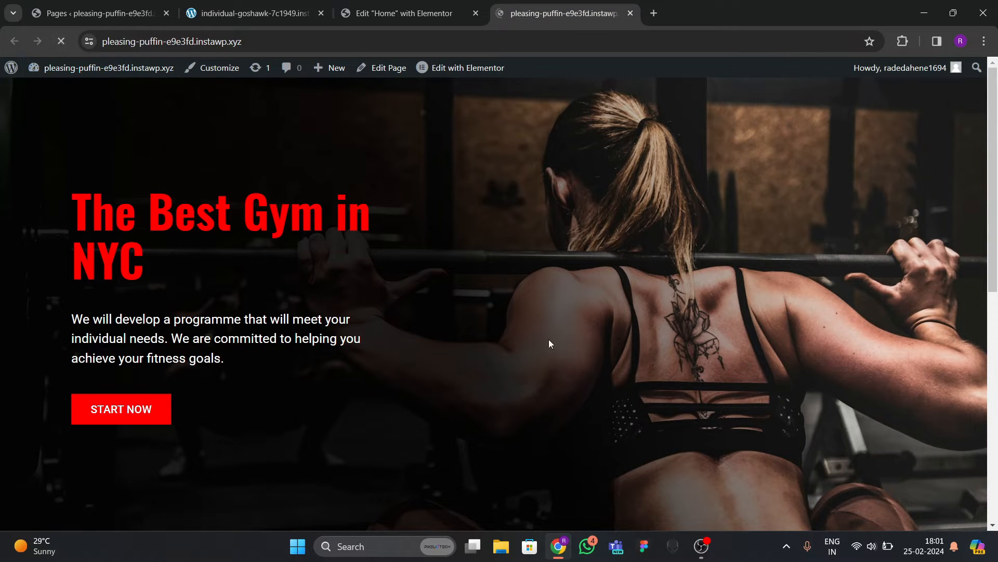
{"action": "scroll", "coordinate": [360, 298], "scroll_direction": "down", "scroll_amount": 10}
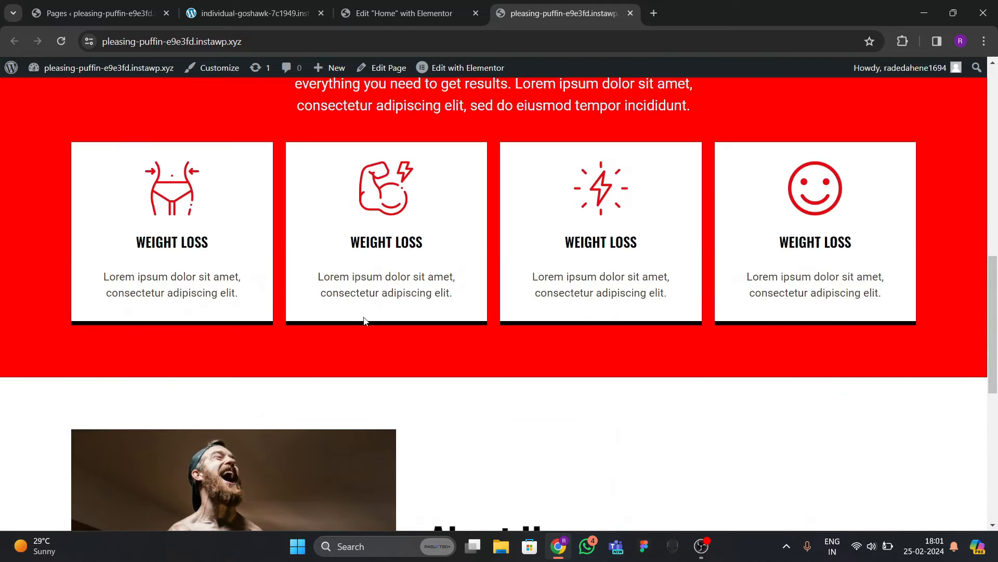
{"action": "scroll", "coordinate": [348, 287], "scroll_direction": "up", "scroll_amount": 10}
{"action": "scroll", "coordinate": [341, 268], "scroll_direction": "down", "scroll_amount": 5}
{"action": "scroll", "coordinate": [366, 293], "scroll_direction": "down", "scroll_amount": 10}
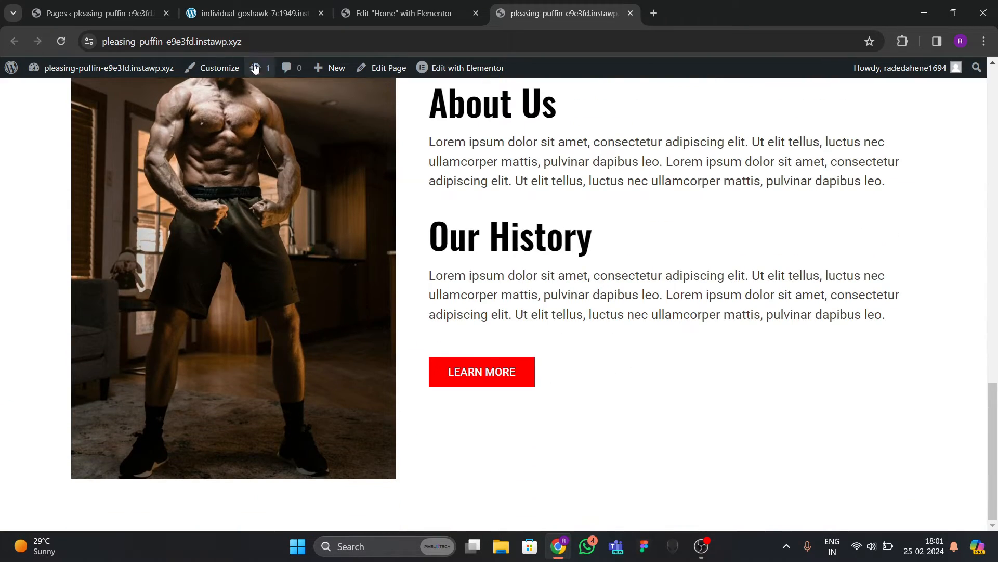
Look over the reference site's team section, then return to the editor.
{"action": "left_click", "coordinate": [254, 13]}
{"action": "scroll", "coordinate": [396, 276], "scroll_direction": "down", "scroll_amount": 5}
{"action": "scroll", "coordinate": [391, 348], "scroll_direction": "down", "scroll_amount": 3}
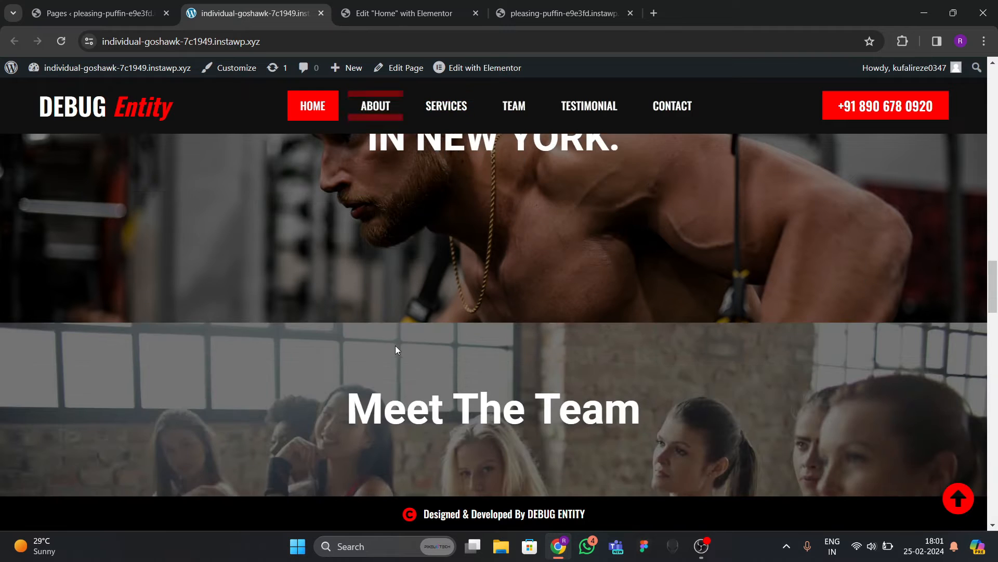
{"action": "scroll", "coordinate": [395, 345], "scroll_direction": "up", "scroll_amount": 5}
{"action": "left_click", "coordinate": [398, 14]}
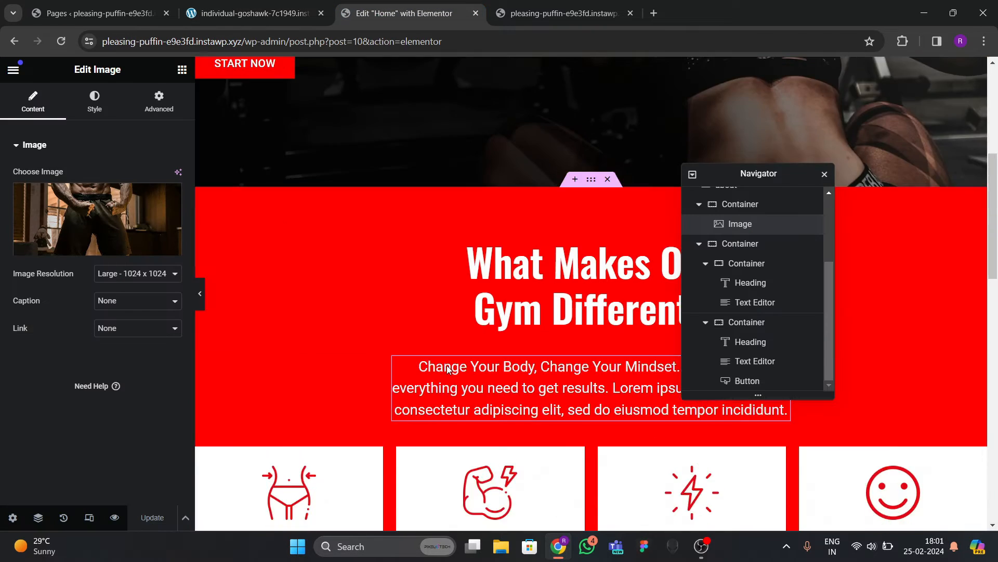
{"action": "scroll", "coordinate": [447, 365], "scroll_direction": "down", "scroll_amount": 5}
Add a single-column container below Our History, adjust its width and set padding to 0.
{"action": "left_click", "coordinate": [546, 420]}
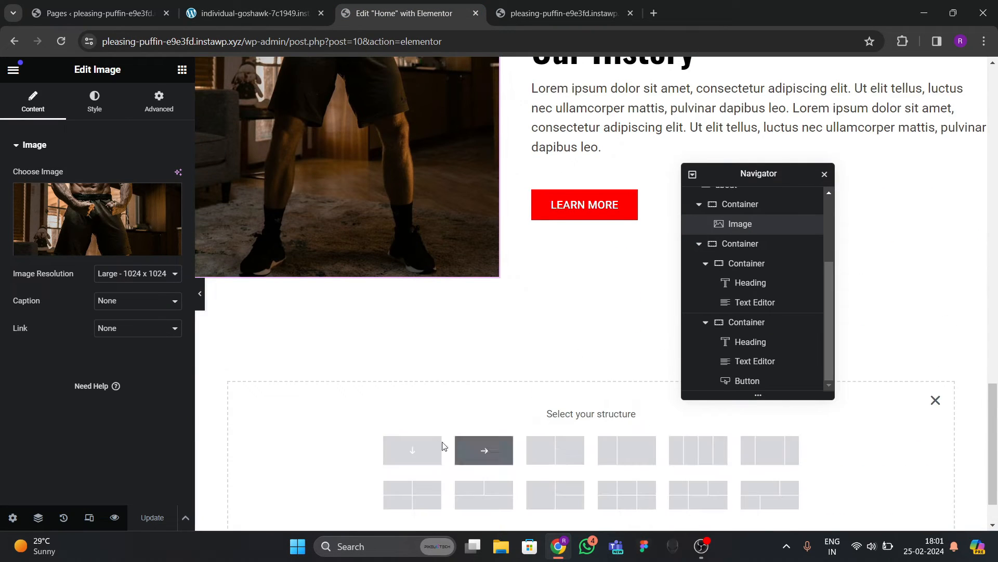
{"action": "left_click", "coordinate": [435, 449]}
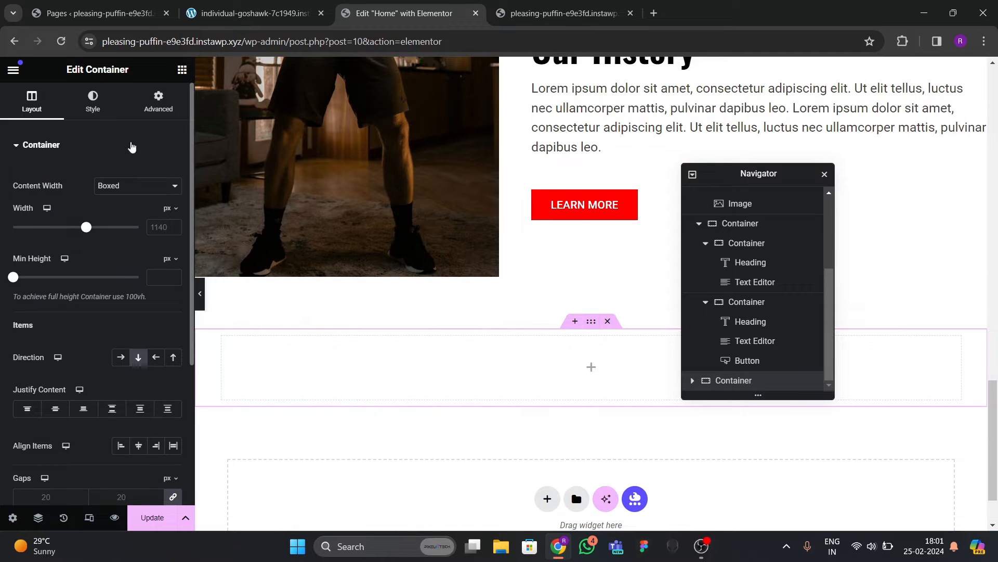
{"action": "left_click", "coordinate": [152, 229]}
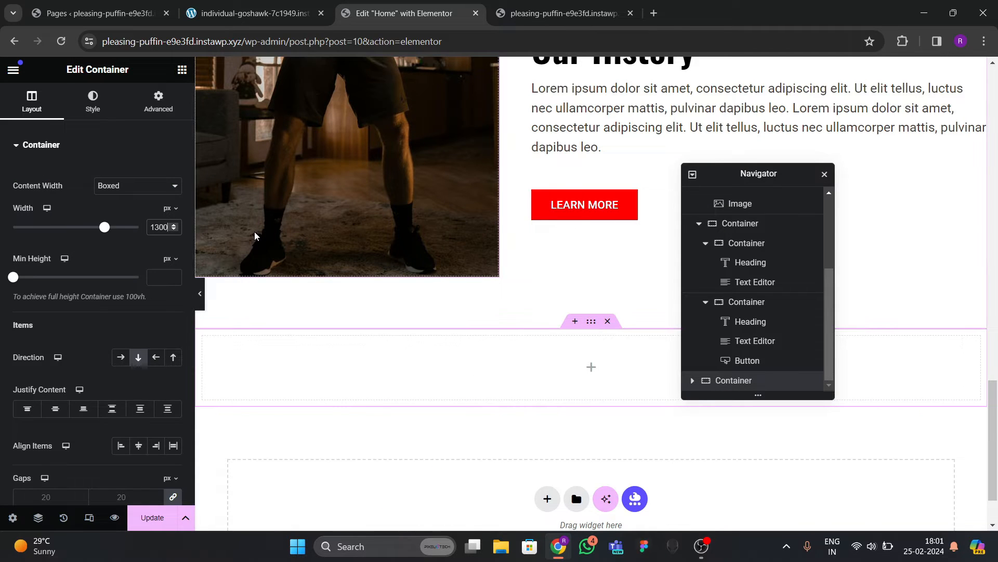
{"action": "left_click", "coordinate": [159, 100]}
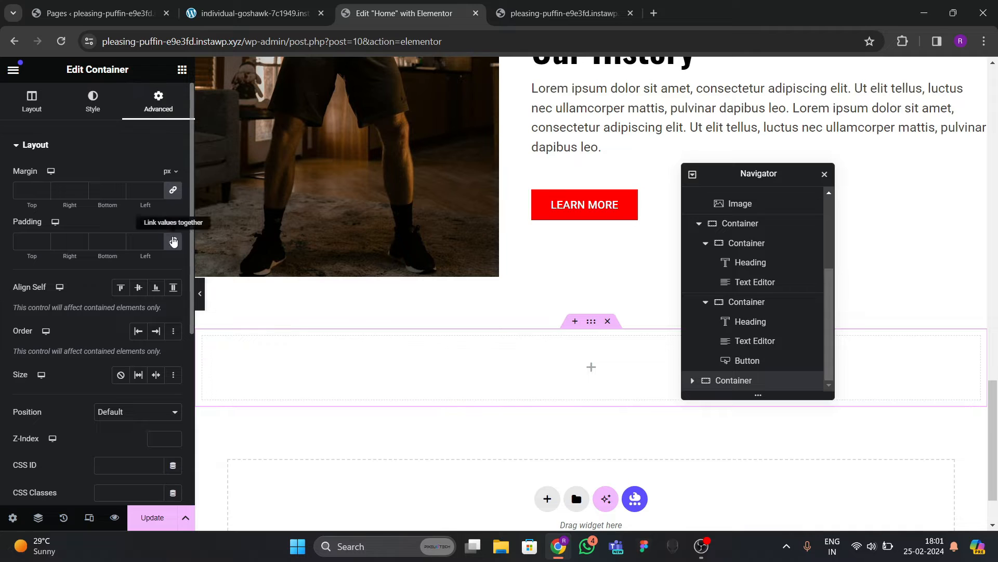
{"action": "left_click", "coordinate": [173, 242]}
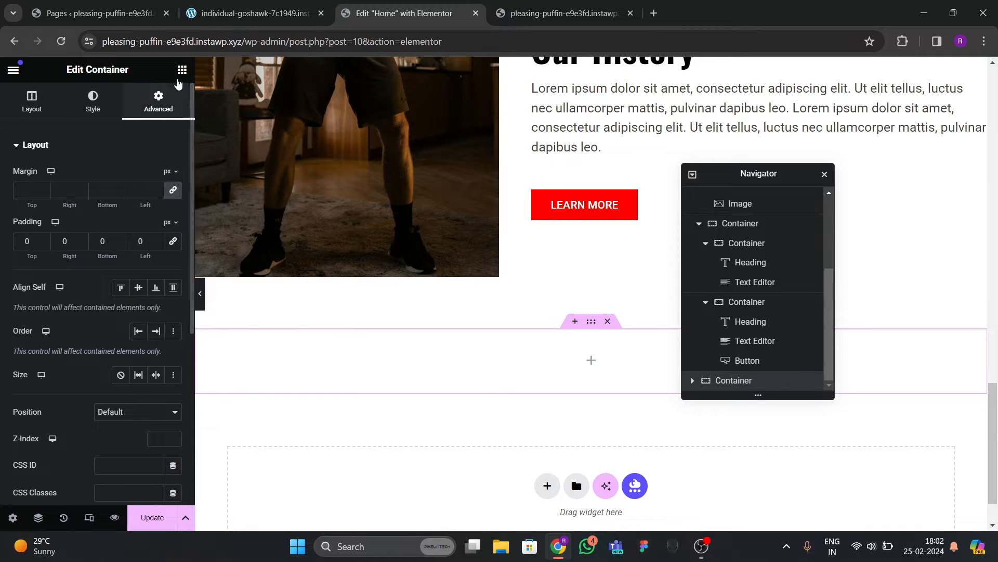
{"action": "left_click", "coordinate": [182, 69]}
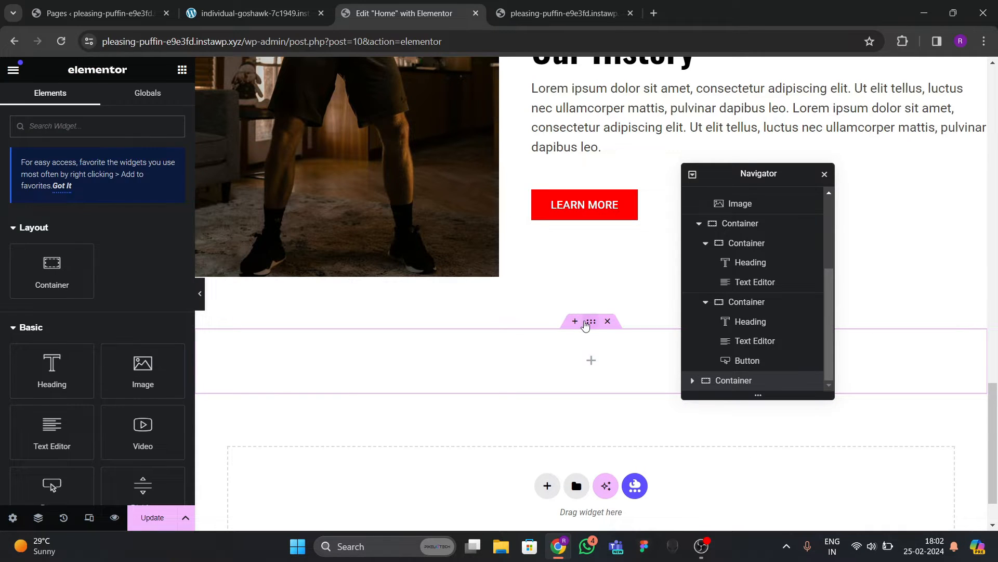
{"action": "left_click", "coordinate": [585, 326]}
Give the container a classic background using the trainer workout photo.
{"action": "left_click", "coordinate": [99, 104]}
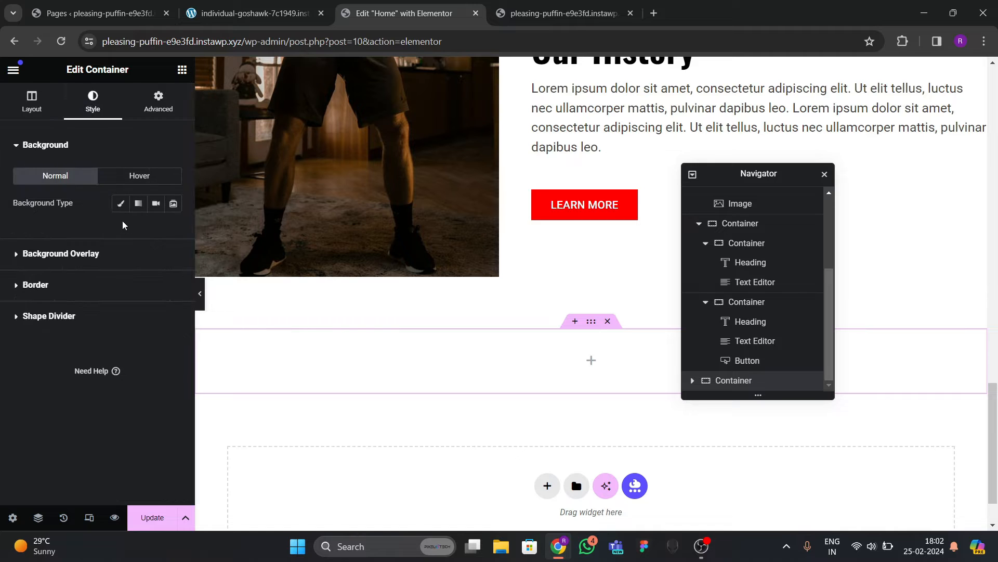
{"action": "left_click", "coordinate": [125, 205]}
{"action": "left_click", "coordinate": [179, 286]}
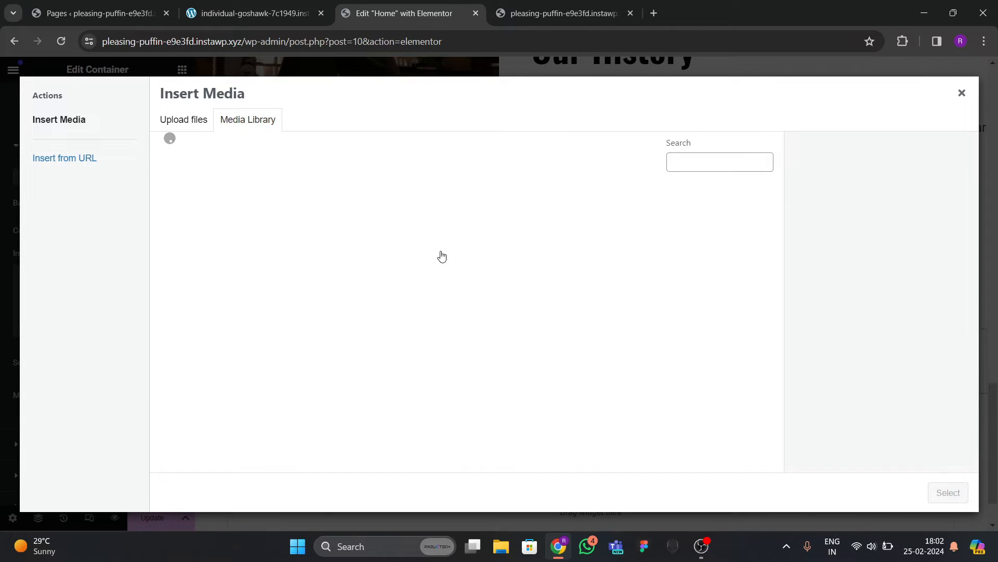
{"action": "scroll", "coordinate": [406, 320], "scroll_direction": "down", "scroll_amount": 3}
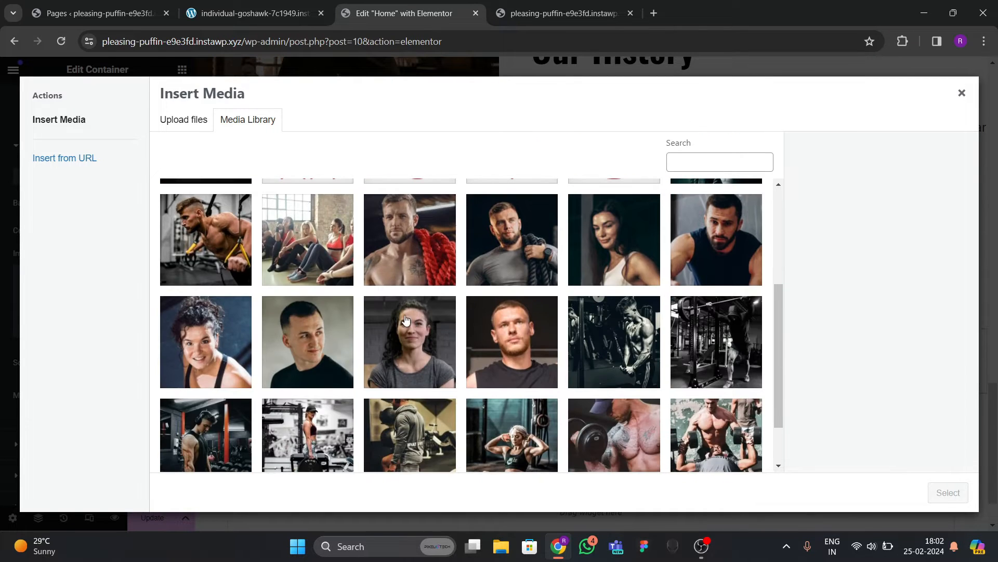
{"action": "left_click", "coordinate": [236, 255]}
{"action": "left_click", "coordinate": [947, 492]}
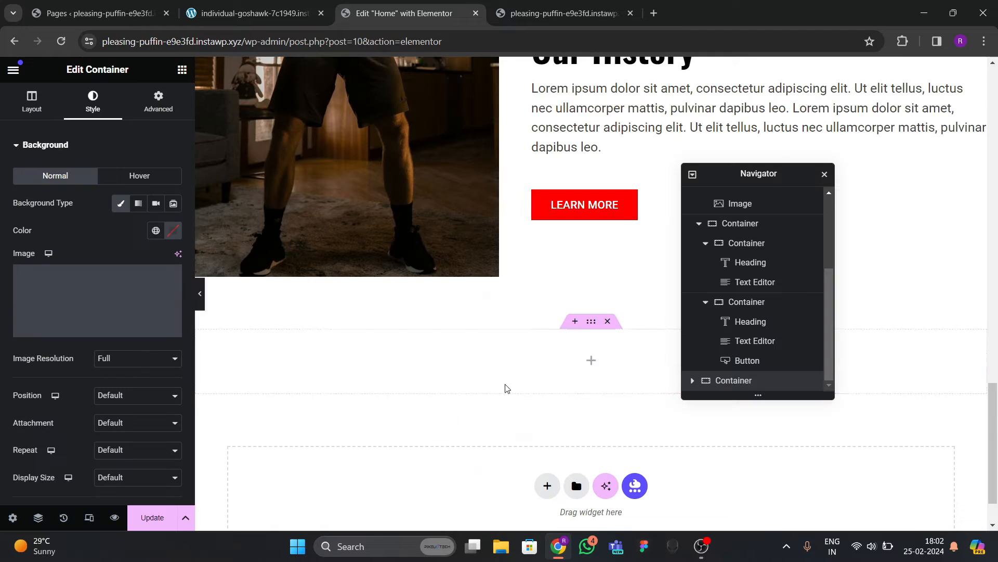
{"action": "scroll", "coordinate": [493, 344], "scroll_direction": "up", "scroll_amount": 1}
{"action": "scroll", "coordinate": [493, 344], "scroll_direction": "down", "scroll_amount": 2}
Set the background image to Cover size, positioned Top Center.
{"action": "left_click", "coordinate": [134, 395]}
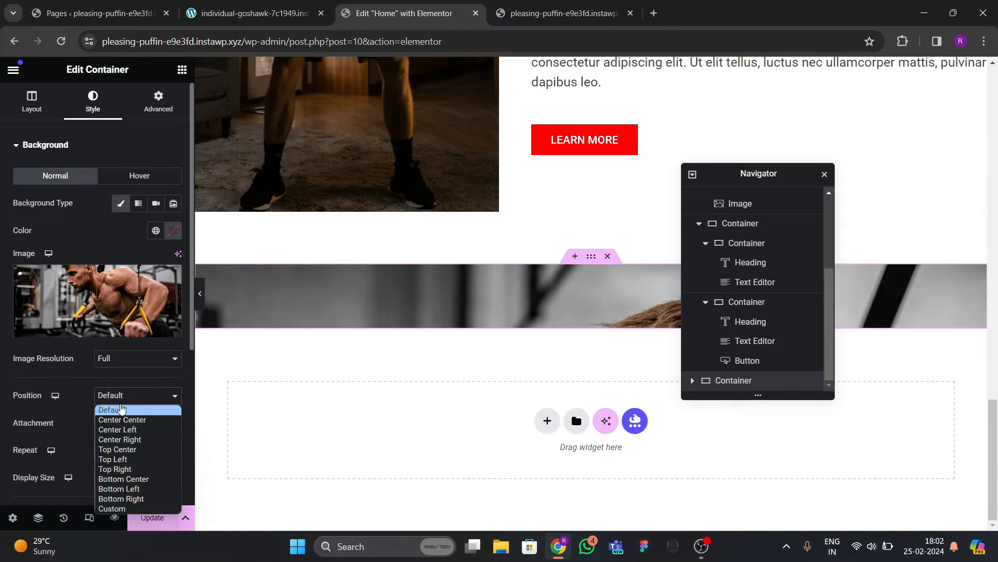
{"action": "left_click", "coordinate": [117, 417]}
{"action": "scroll", "coordinate": [116, 349], "scroll_direction": "down", "scroll_amount": 5}
{"action": "left_click", "coordinate": [119, 234]}
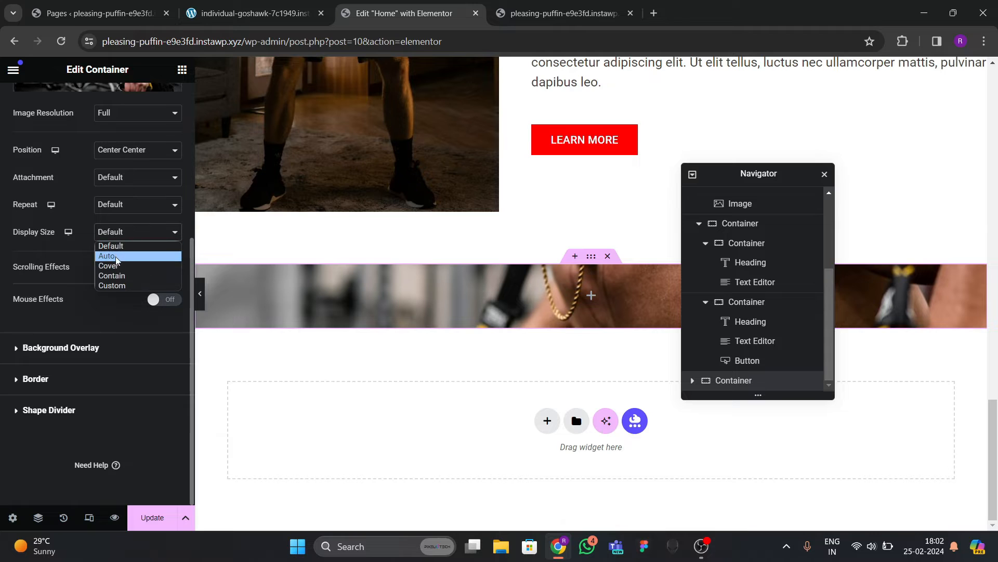
{"action": "left_click", "coordinate": [111, 268]}
{"action": "left_click", "coordinate": [132, 154]}
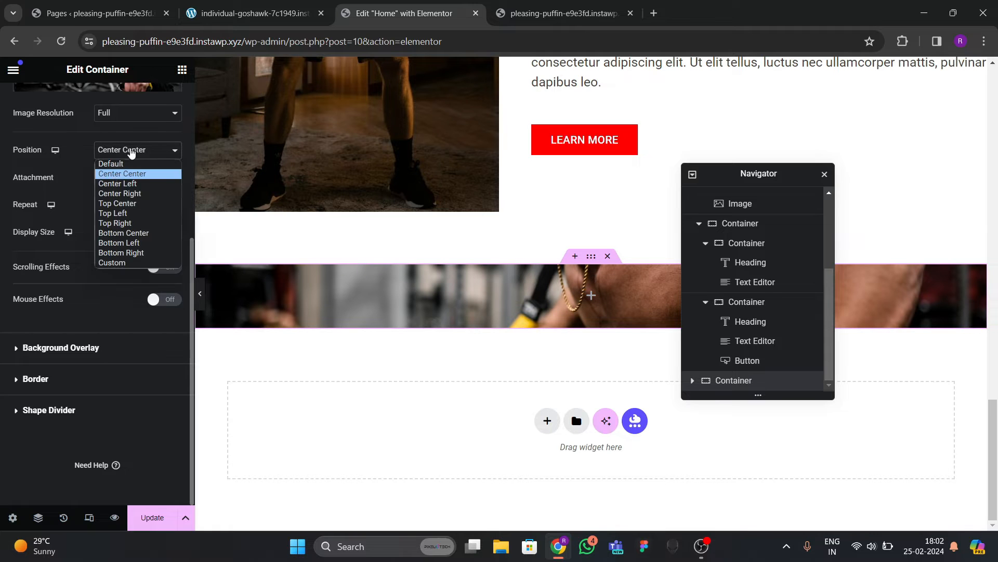
{"action": "left_click", "coordinate": [119, 203]}
{"action": "scroll", "coordinate": [382, 298], "scroll_direction": "up", "scroll_amount": 1}
{"action": "scroll", "coordinate": [381, 298], "scroll_direction": "down", "scroll_amount": 1}
{"action": "scroll", "coordinate": [113, 206], "scroll_direction": "up", "scroll_amount": 4}
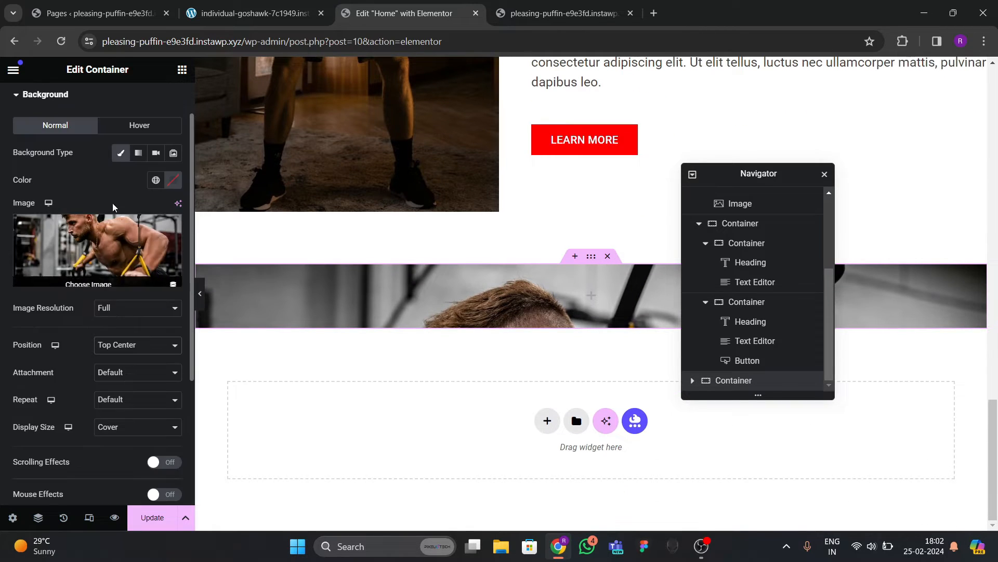
{"action": "scroll", "coordinate": [41, 127], "scroll_direction": "up", "scroll_amount": 1}
Set the container's minimum height to 600 px.
{"action": "left_click", "coordinate": [33, 102]}
{"action": "scroll", "coordinate": [89, 278], "scroll_direction": "down", "scroll_amount": 1}
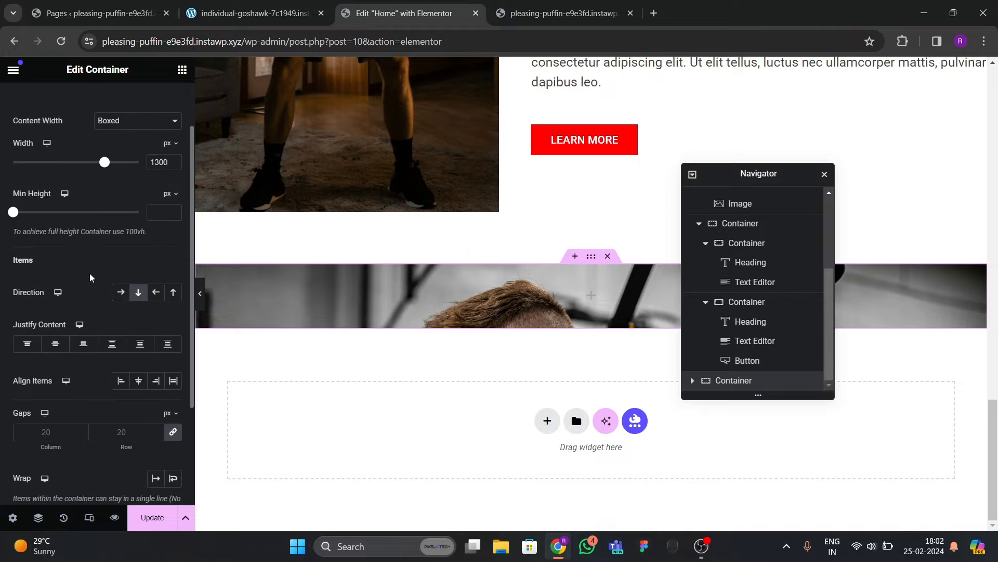
{"action": "scroll", "coordinate": [89, 265], "scroll_direction": "up", "scroll_amount": 1}
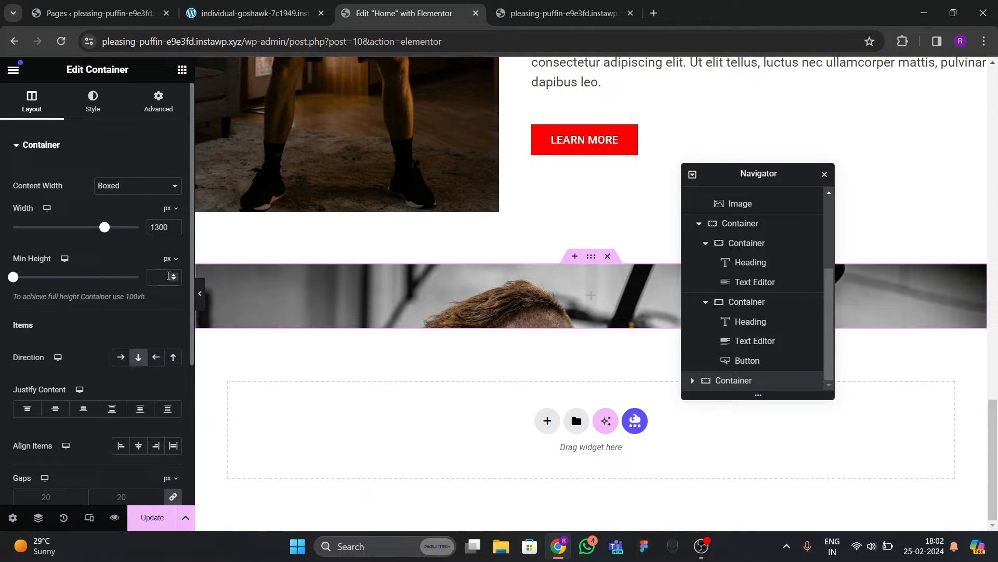
{"action": "left_click", "coordinate": [169, 276]}
{"action": "type", "text": "500"}
{"action": "scroll", "coordinate": [501, 269], "scroll_direction": "down", "scroll_amount": 3}
{"action": "scroll", "coordinate": [500, 270], "scroll_direction": "up", "scroll_amount": 1}
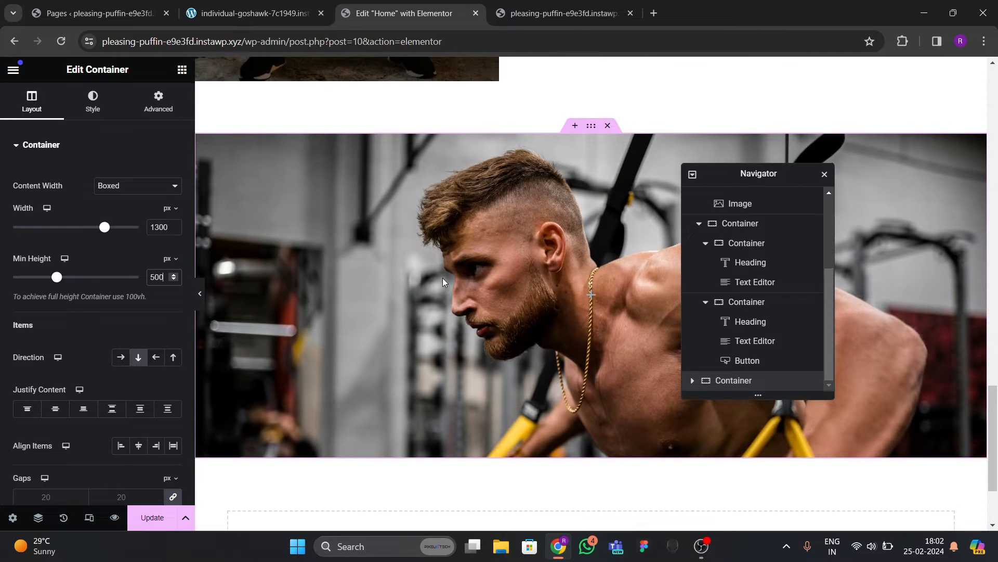
{"action": "key", "text": "BackSpace"}
{"action": "key", "text": "BackSpace"}
{"action": "key", "text": "BackSpace"}
{"action": "type", "text": "600"}
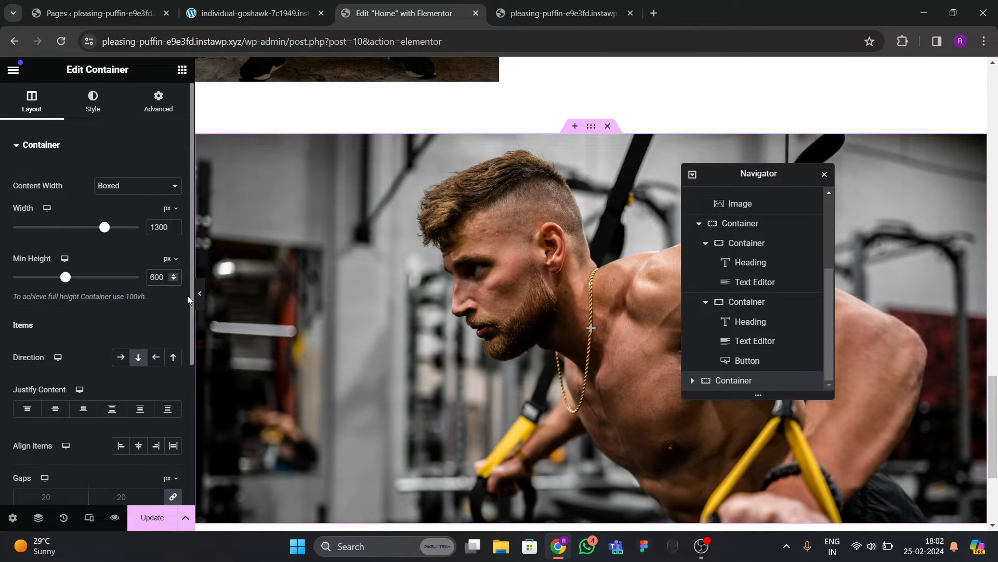
{"action": "scroll", "coordinate": [381, 313], "scroll_direction": "down", "scroll_amount": 3}
Add a black background overlay at 0.4 opacity to the photo container.
{"action": "scroll", "coordinate": [395, 310], "scroll_direction": "up", "scroll_amount": 5}
{"action": "scroll", "coordinate": [407, 308], "scroll_direction": "down", "scroll_amount": 3}
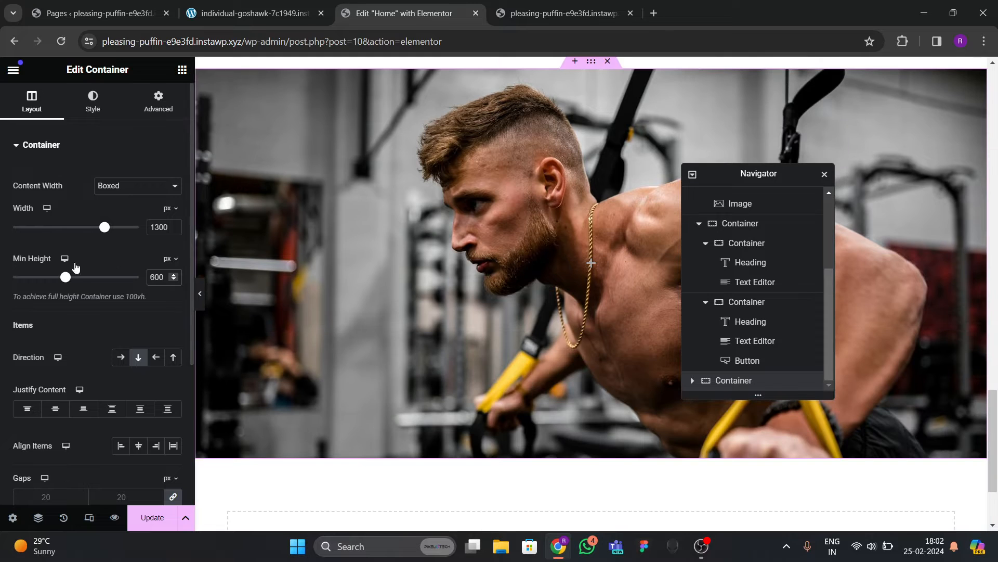
{"action": "left_click", "coordinate": [92, 101]}
{"action": "scroll", "coordinate": [98, 316], "scroll_direction": "down", "scroll_amount": 5}
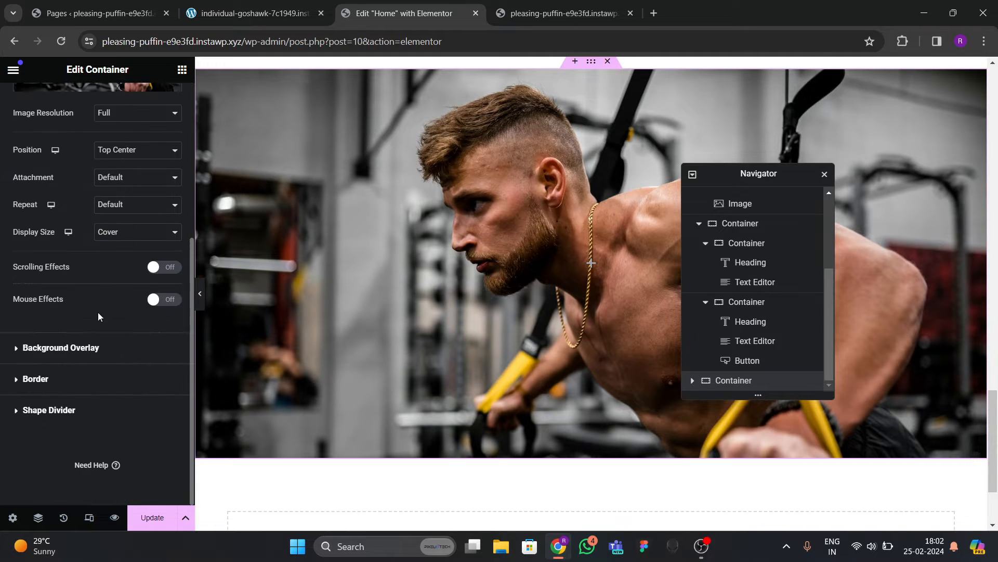
{"action": "left_click", "coordinate": [78, 353]}
{"action": "left_click", "coordinate": [156, 234]}
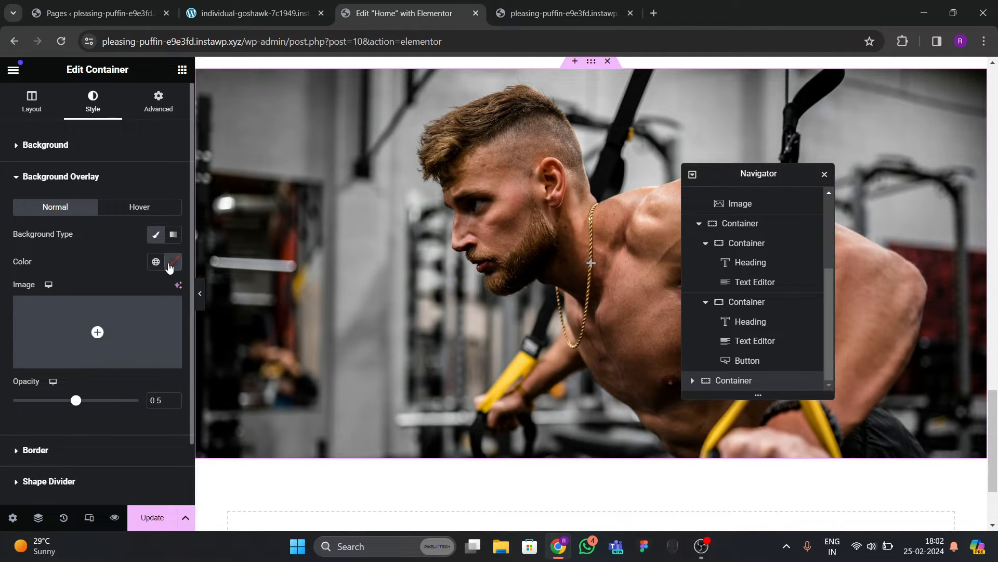
{"action": "left_click", "coordinate": [173, 262]}
{"action": "left_click", "coordinate": [104, 405]}
{"action": "left_click", "coordinate": [85, 379]}
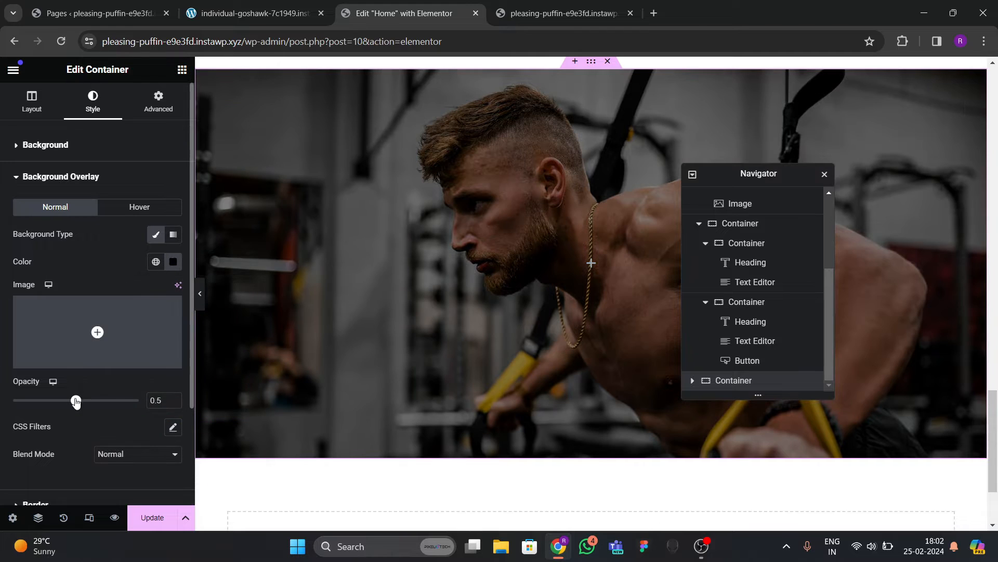
{"action": "mouse_move", "coordinate": [76, 401]}
{"action": "left_mouse_down"}
{"action": "mouse_move", "coordinate": [84, 400]}
{"action": "mouse_move", "coordinate": [58, 407]}
{"action": "left_mouse_up"}
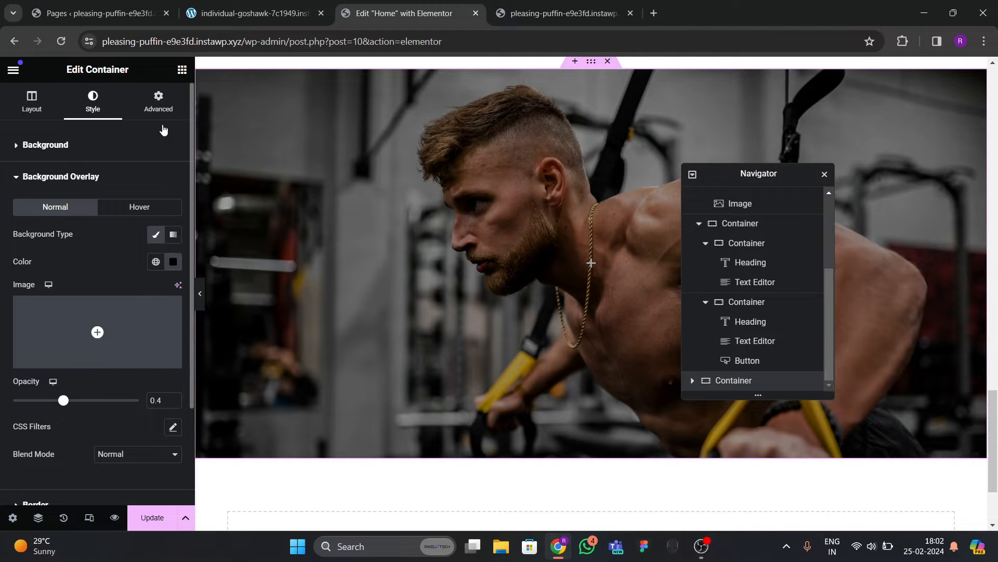
Drop a Heading widget inside and rename the container 'call to action' in Navigator.
{"action": "left_click", "coordinate": [182, 69]}
{"action": "left_click_drag", "start_coordinate": [52, 367], "coordinate": [342, 317]}
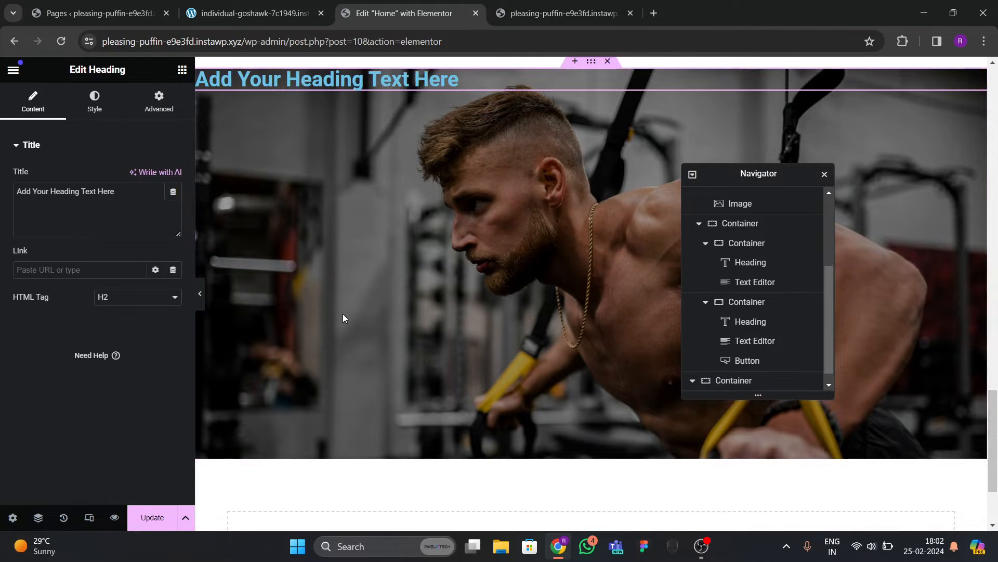
{"action": "scroll", "coordinate": [742, 374], "scroll_direction": "down", "scroll_amount": 1}
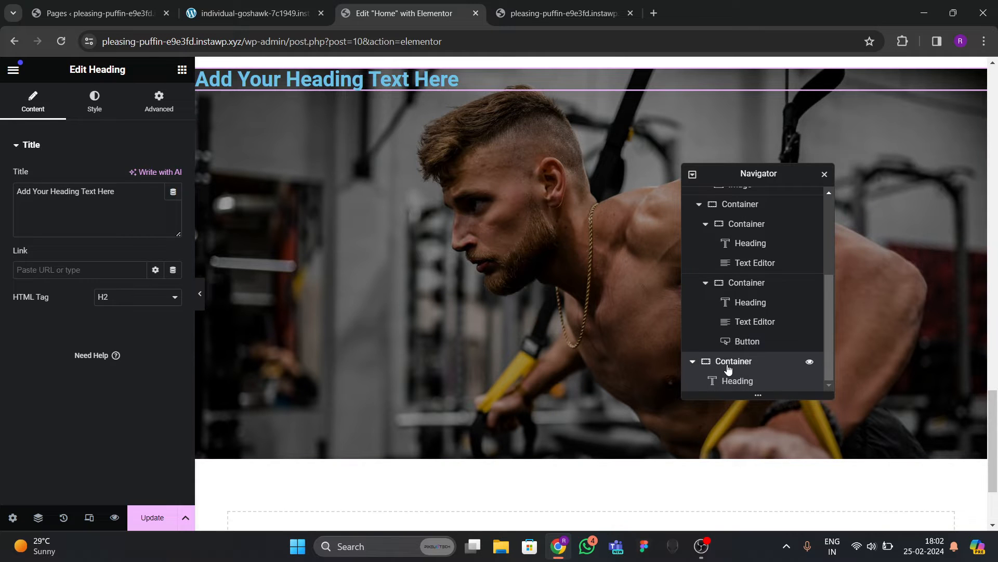
{"action": "left_click", "coordinate": [731, 362]}
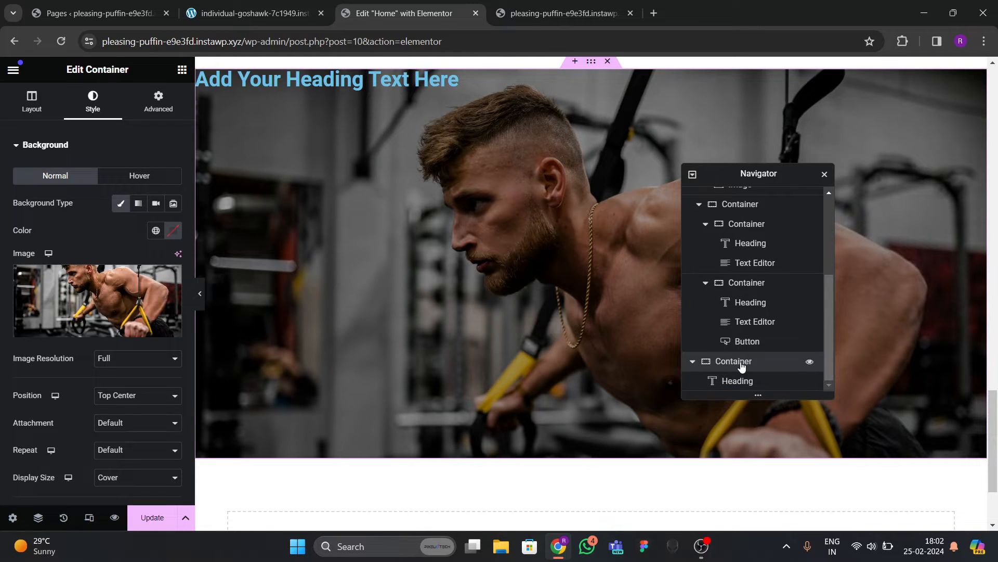
{"action": "type", "text": "call  to action"}
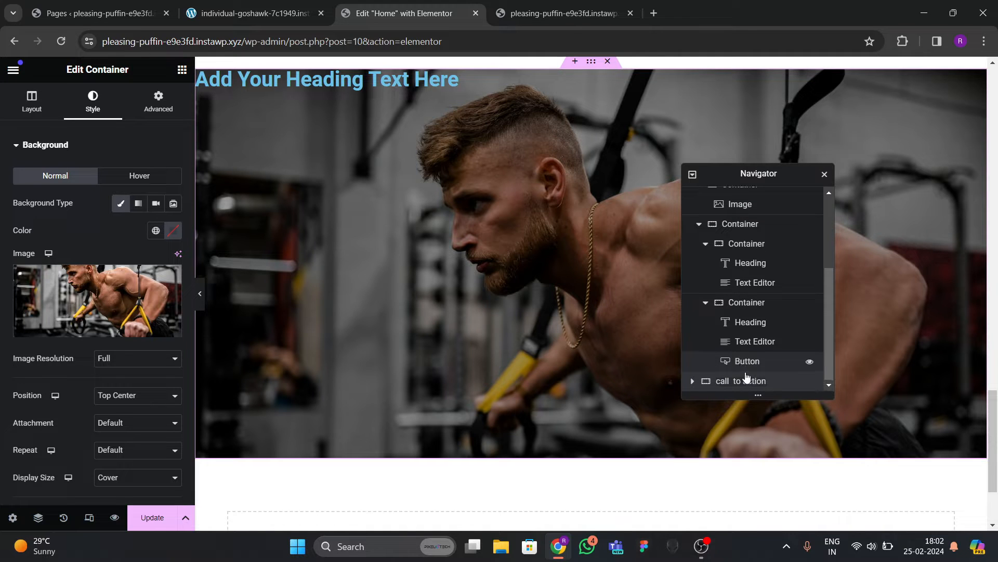
{"action": "left_click", "coordinate": [692, 384]}
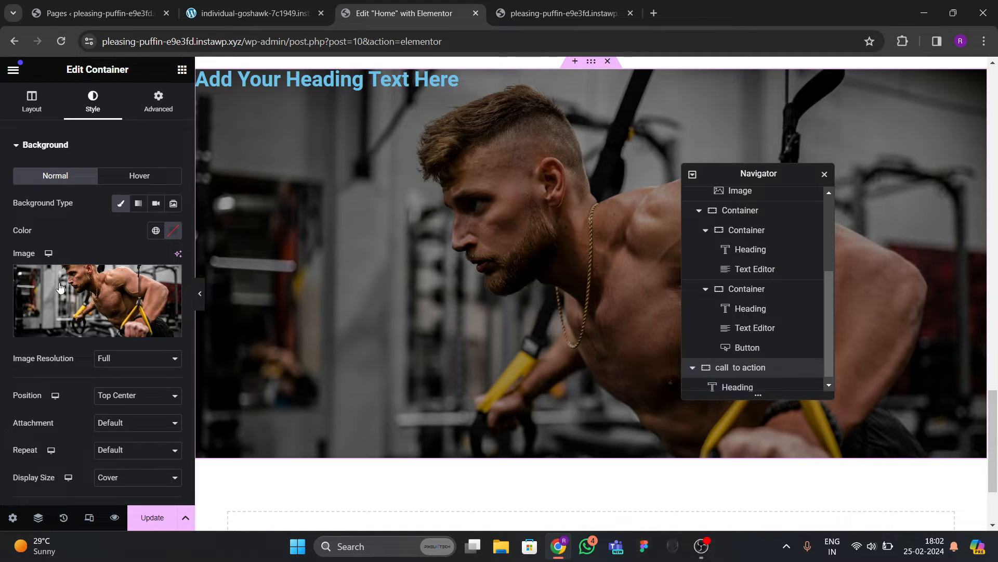
Set the container's Justify Content and Align Items to center.
{"action": "left_click", "coordinate": [42, 104]}
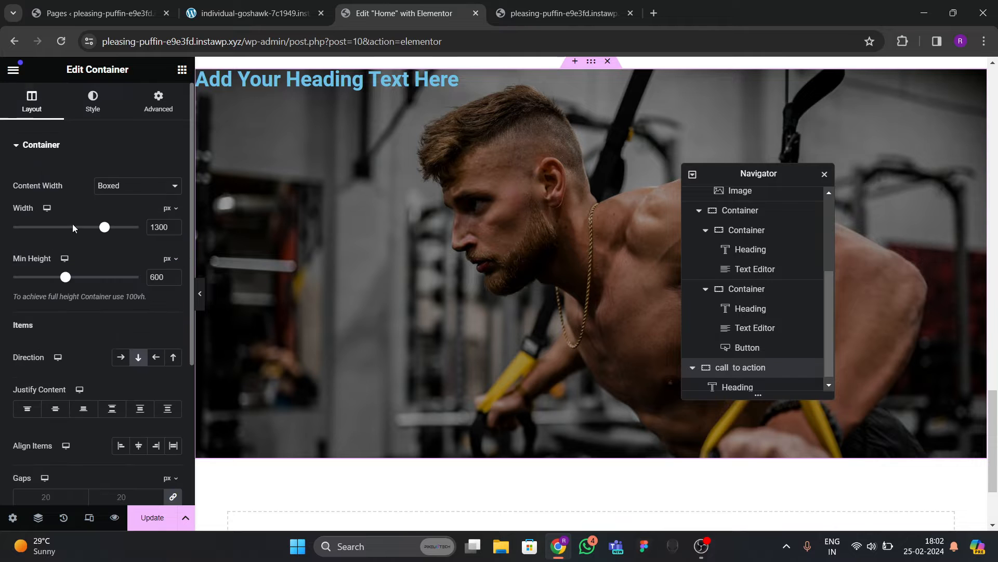
{"action": "left_click", "coordinate": [50, 412]}
{"action": "left_click", "coordinate": [138, 445]}
{"action": "scroll", "coordinate": [348, 341], "scroll_direction": "down", "scroll_amount": 2}
Copy the hero slogan text from the live site.
{"action": "left_click", "coordinate": [265, 20]}
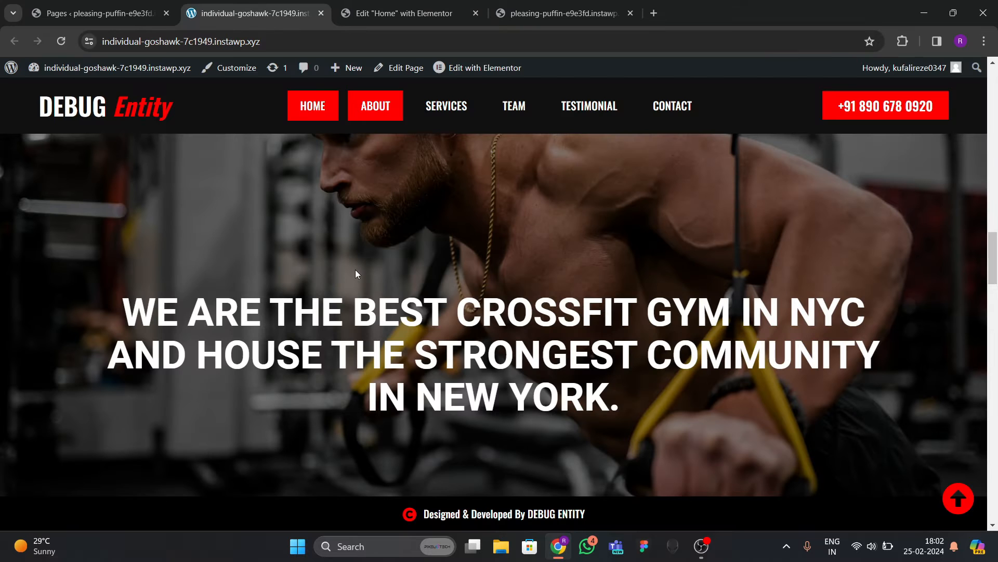
{"action": "left_click_drag", "start_coordinate": [154, 306], "coordinate": [684, 394]}
{"action": "key", "text": "ctrl+c"}
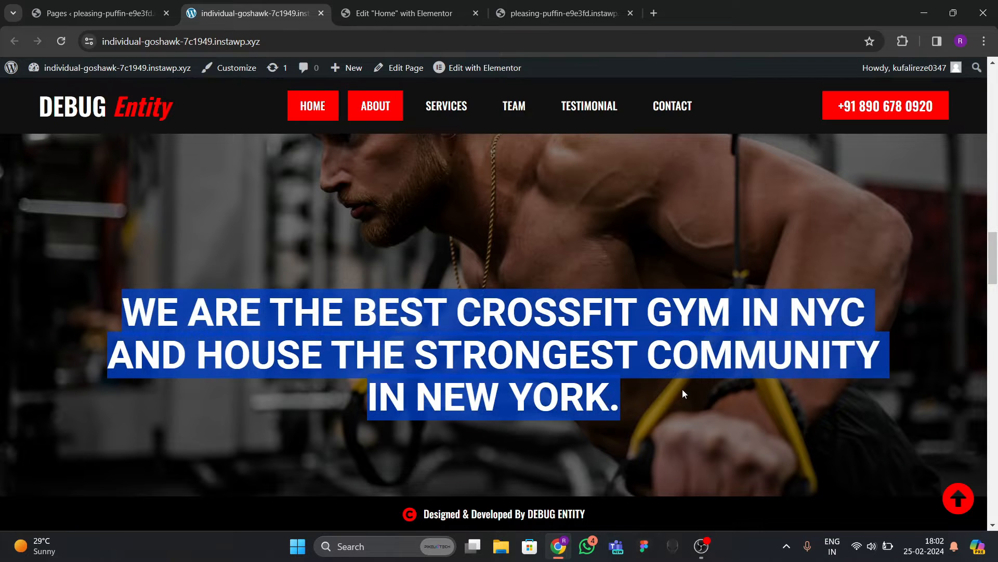
{"action": "left_click", "coordinate": [406, 13]}
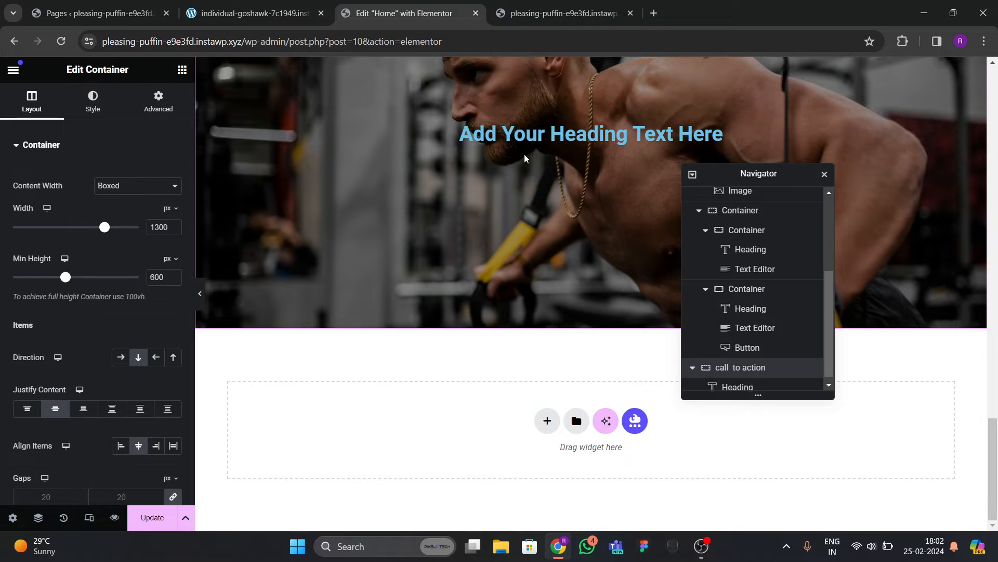
Paste the gym slogan into the heading, centre-align it and make it white.
{"action": "left_click", "coordinate": [461, 140]}
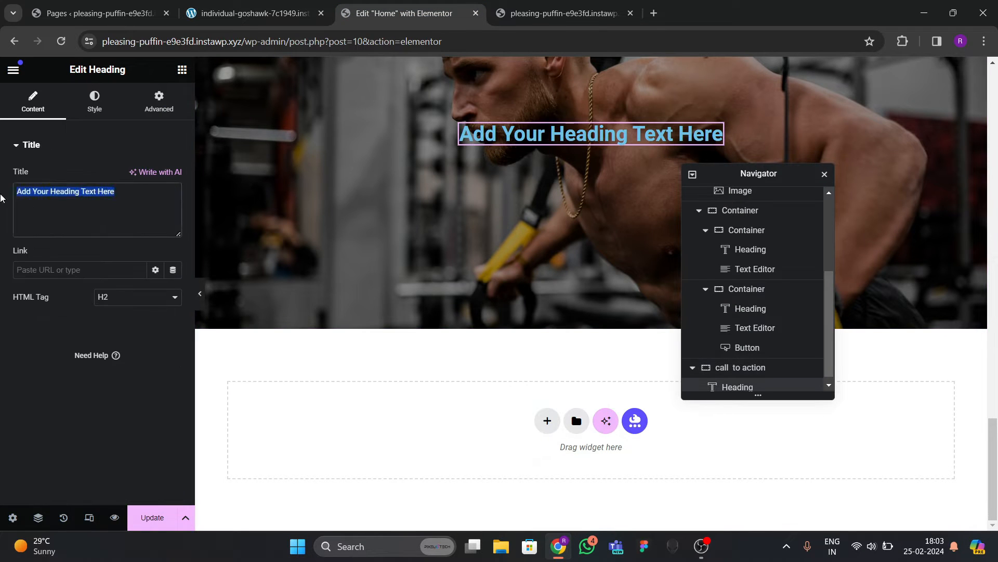
{"action": "key", "text": "ctrl+v"}
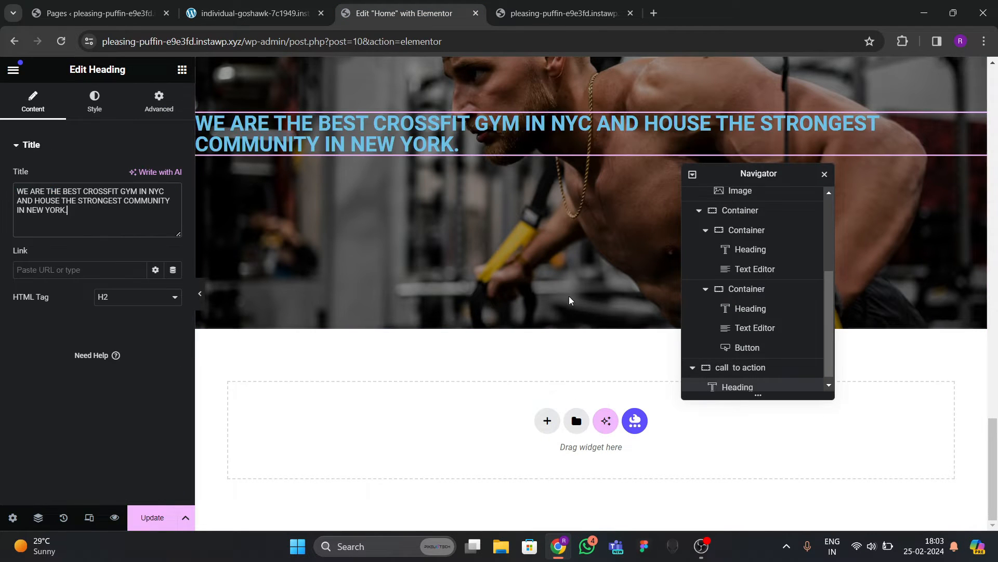
{"action": "left_click", "coordinate": [94, 102]}
{"action": "left_click", "coordinate": [138, 176]}
{"action": "left_click", "coordinate": [175, 209]}
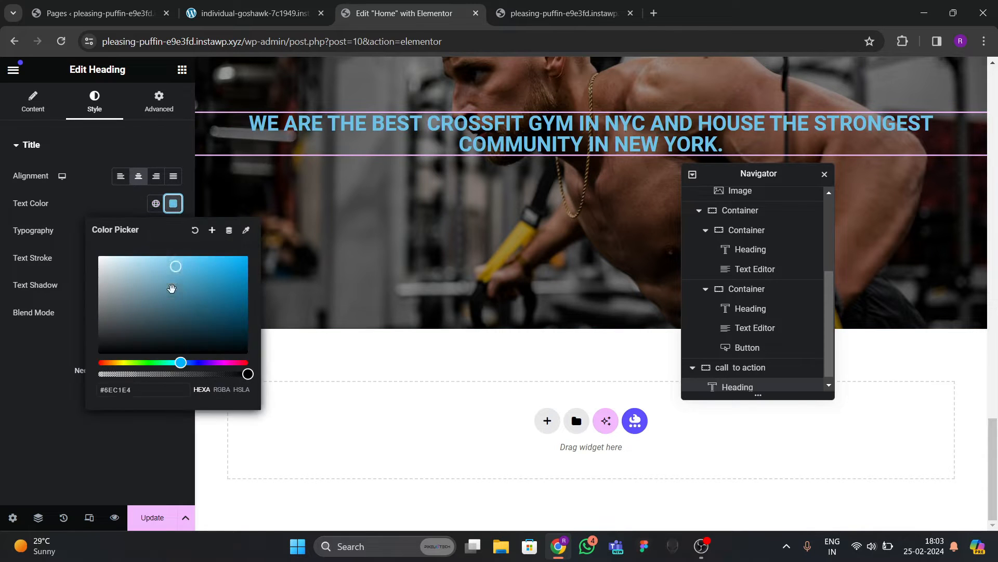
{"action": "left_click_drag", "start_coordinate": [171, 287], "coordinate": [86, 218]}
{"action": "left_click", "coordinate": [86, 216]}
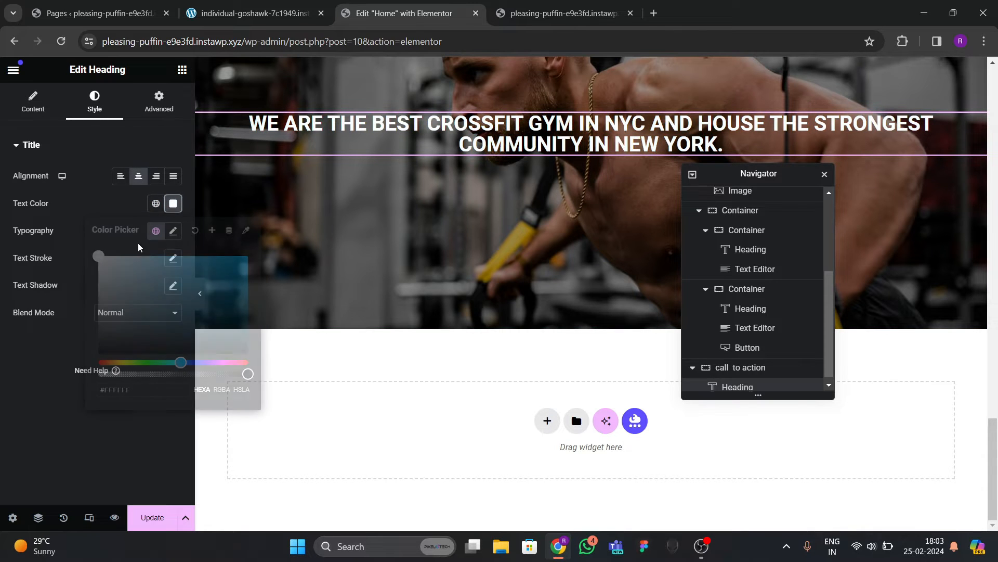
Set the heading font to Oswald at 60 px.
{"action": "left_click", "coordinate": [173, 235]}
{"action": "left_click", "coordinate": [129, 299]}
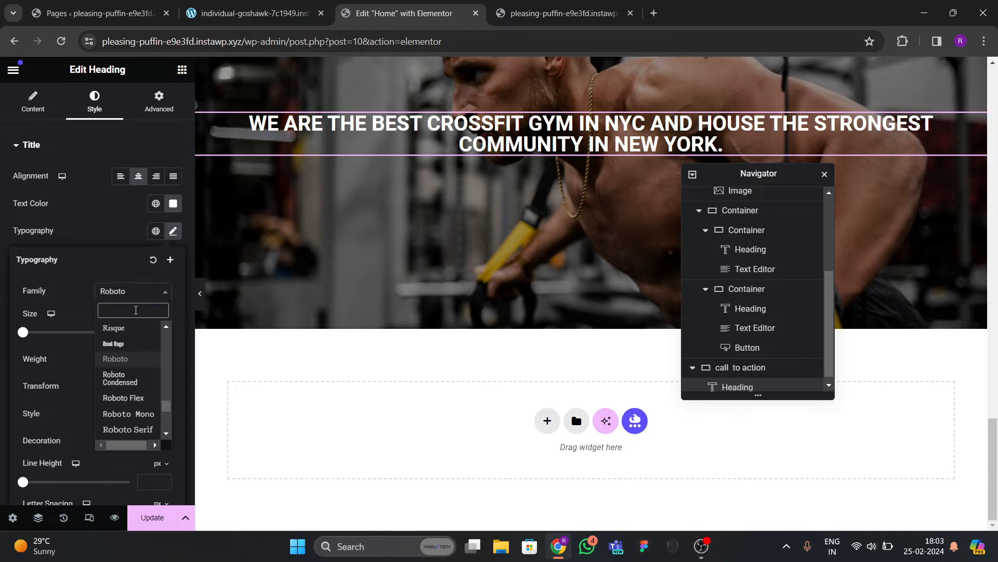
{"action": "type", "text": "po"}
{"action": "key", "text": "BackSpace"}
{"action": "key", "text": "BackSpace"}
{"action": "type", "text": "osw"}
{"action": "key", "text": "Return"}
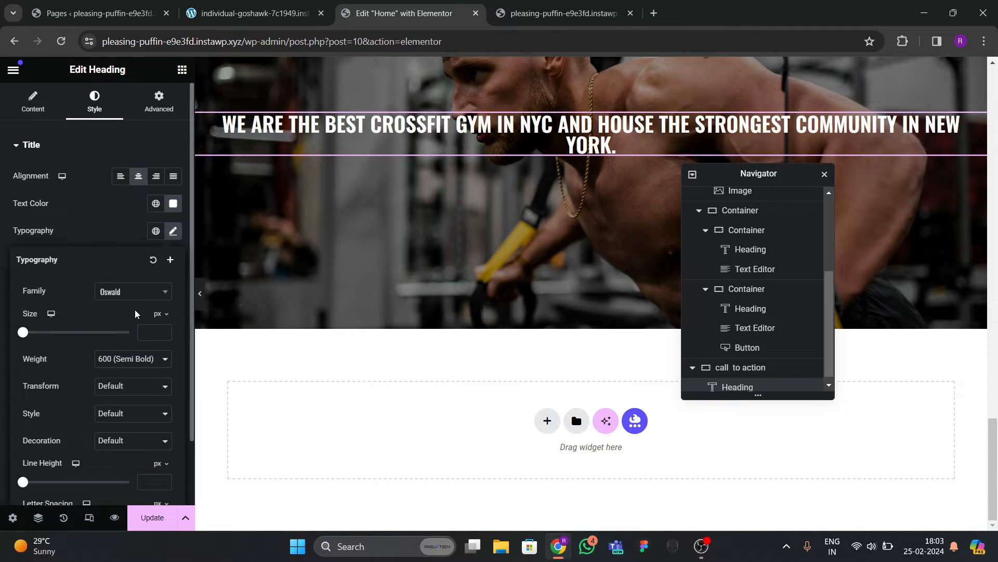
{"action": "left_click", "coordinate": [164, 330]}
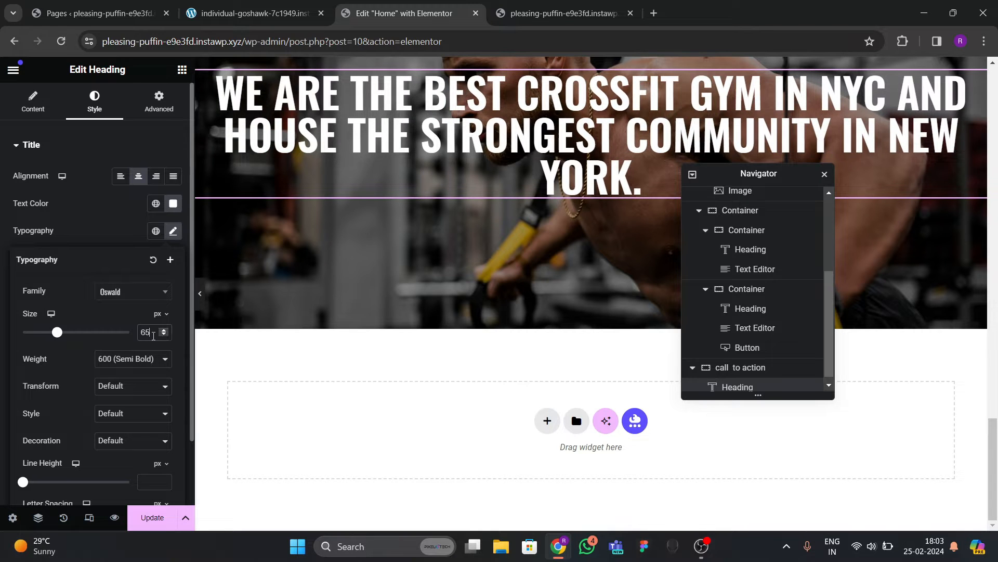
{"action": "key", "text": "BackSpace"}
{"action": "key", "text": "BackSpace"}
{"action": "type", "text": "60"}
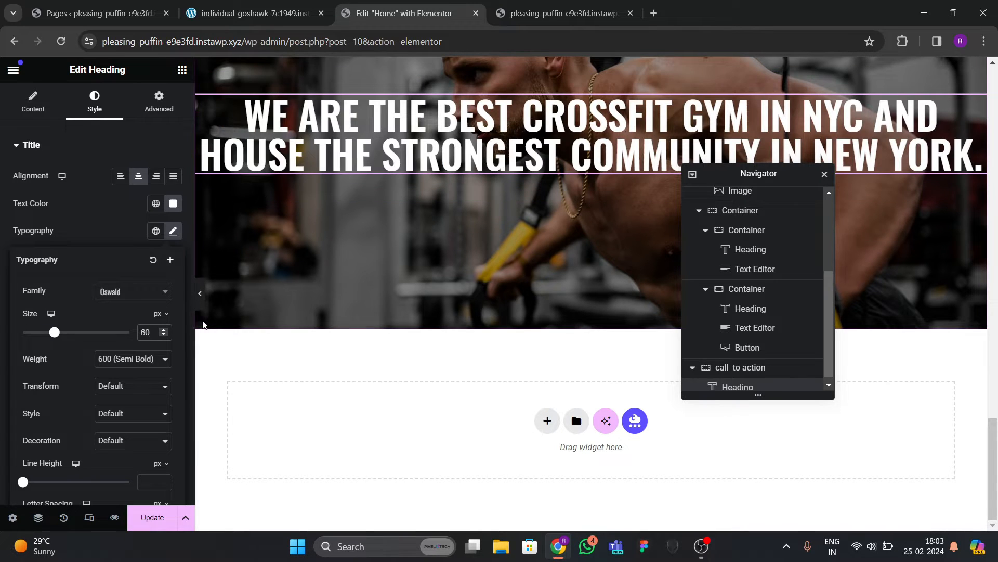
{"action": "left_click", "coordinate": [107, 225]}
Set the heading line height to 70 px and preview the page.
{"action": "left_click", "coordinate": [173, 232]}
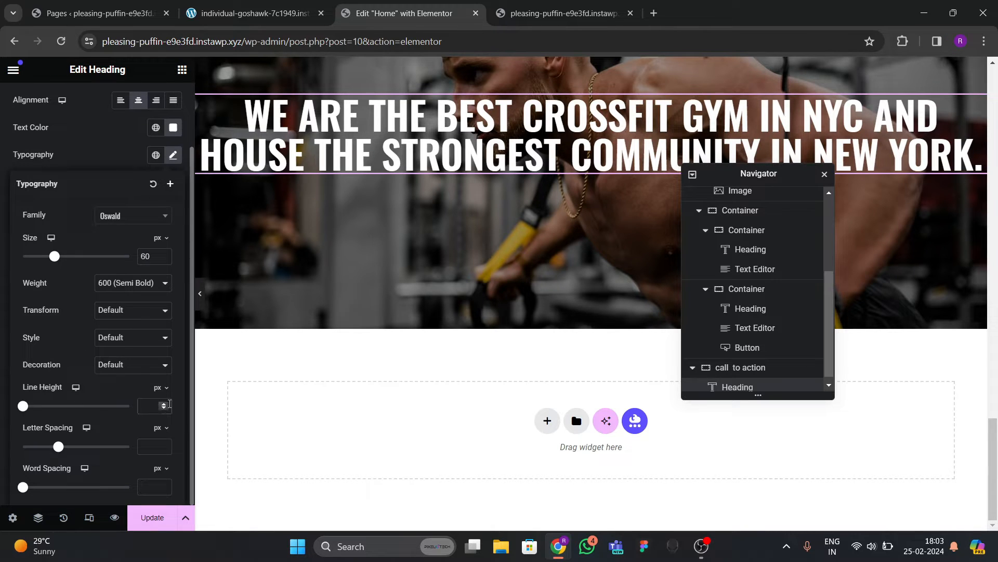
{"action": "type", "text": "70"}
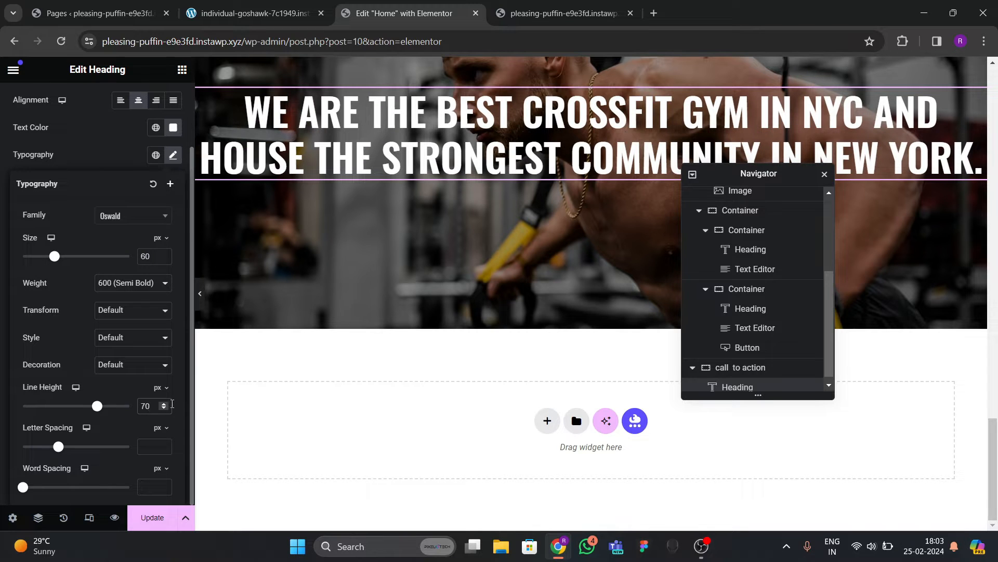
{"action": "scroll", "coordinate": [140, 353], "scroll_direction": "up", "scroll_amount": 2}
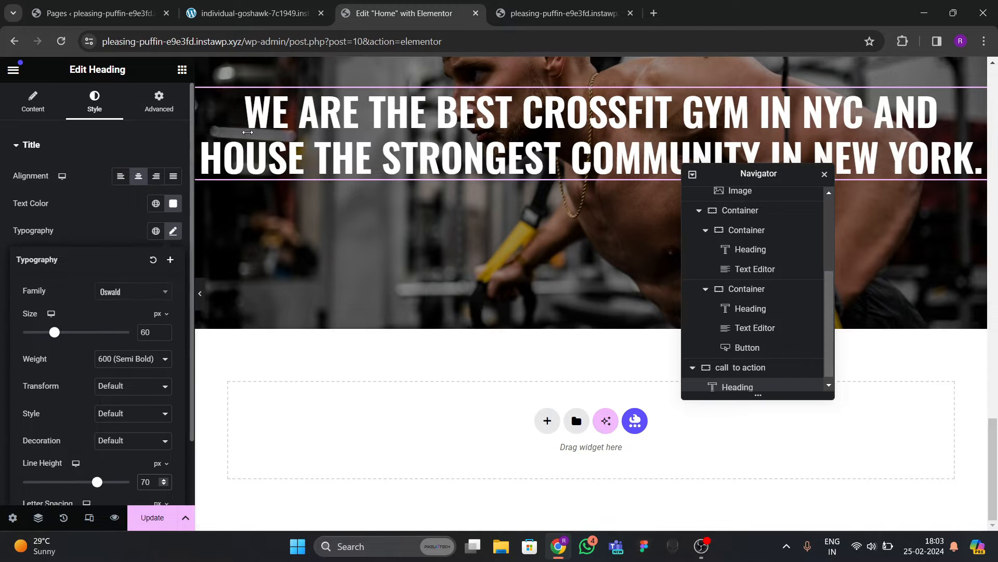
{"action": "left_click", "coordinate": [202, 301]}
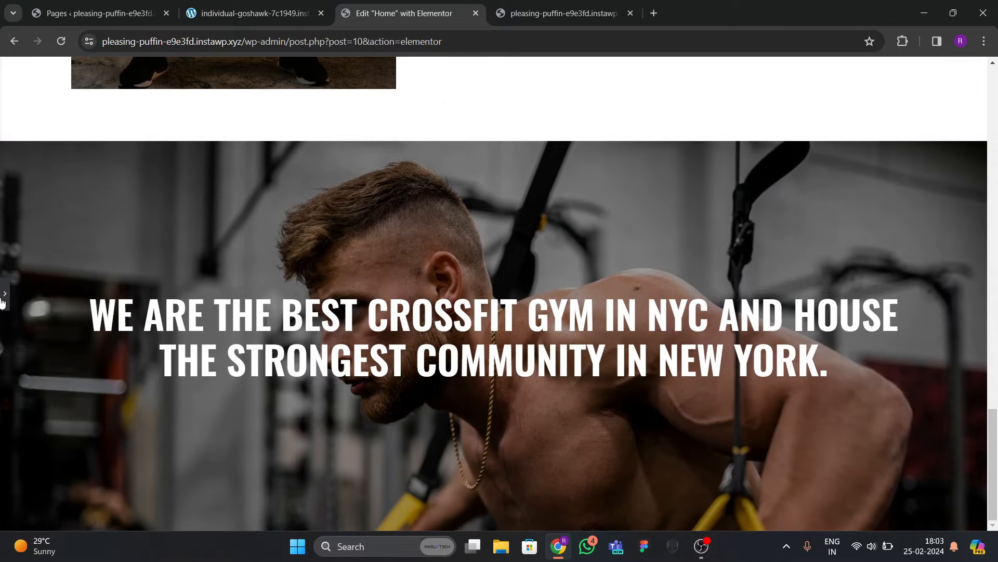
Insert a <br> after COMMUNITY so IN NEW YORK. sits on its own line, and save.
{"action": "left_click", "coordinate": [4, 294]}
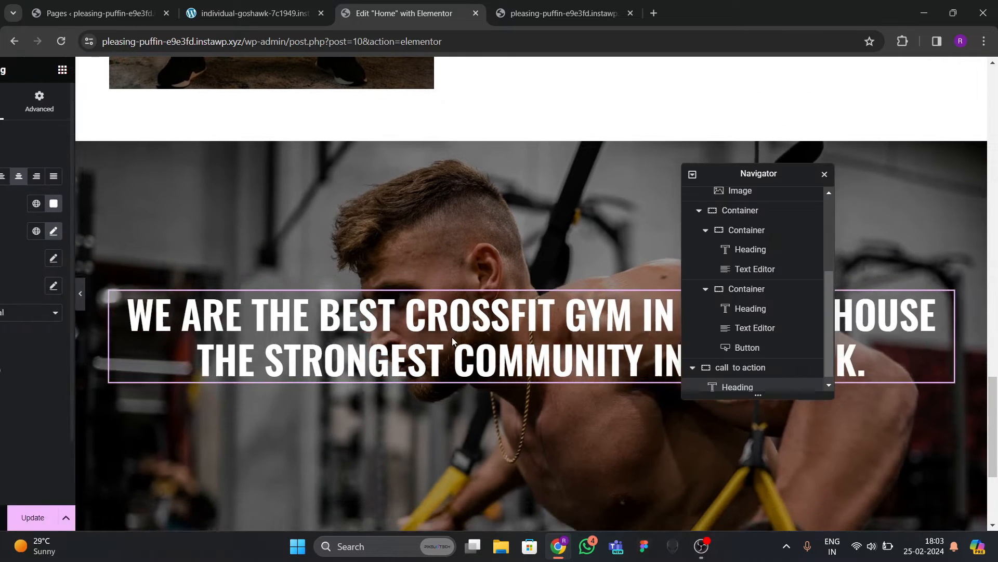
{"action": "left_click", "coordinate": [33, 102]}
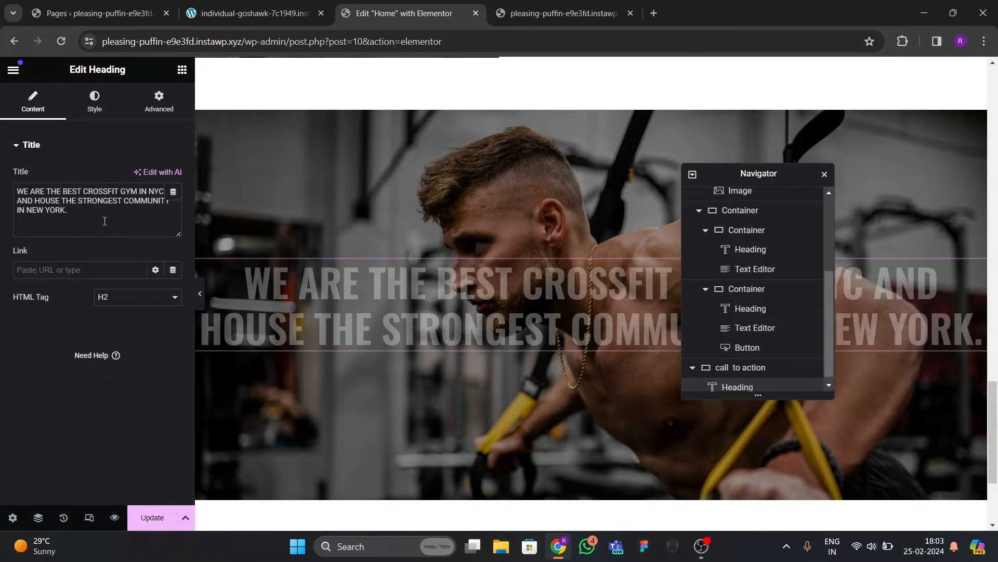
{"action": "left_click", "coordinate": [116, 210]}
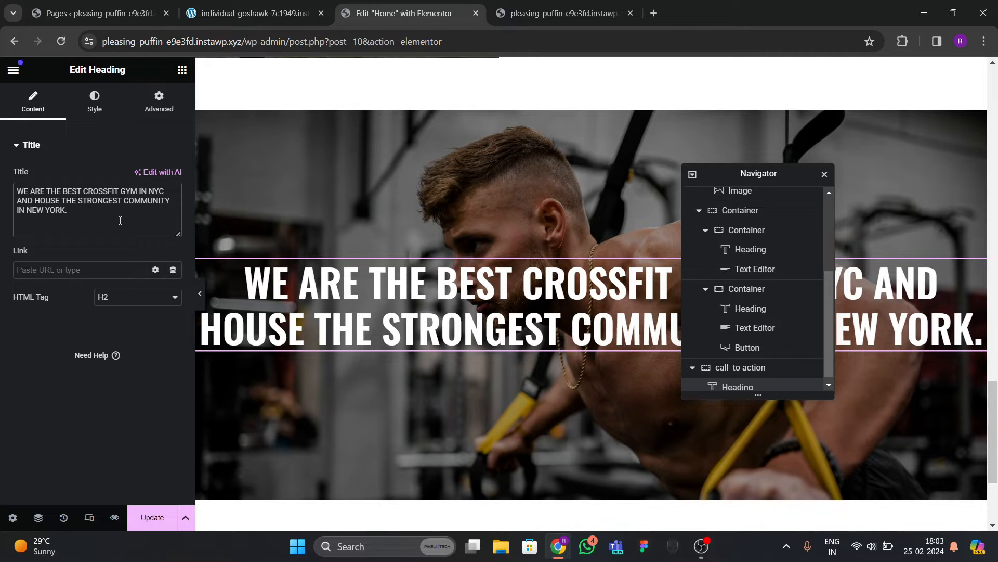
{"action": "type", "text": "<br>"}
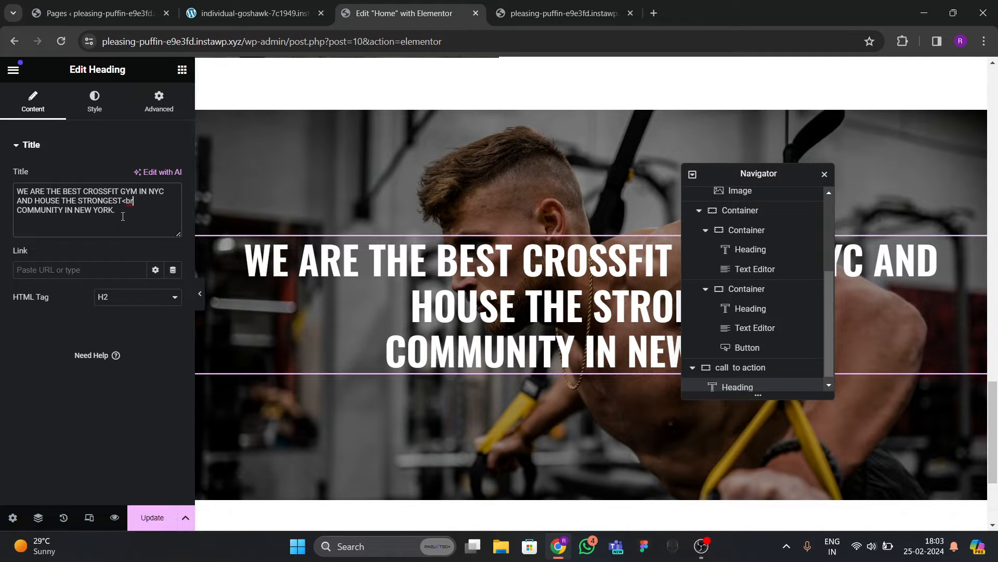
{"action": "key", "text": "BackSpace"}
{"action": "key", "text": "BackSpace"}
{"action": "key", "text": "BackSpace"}
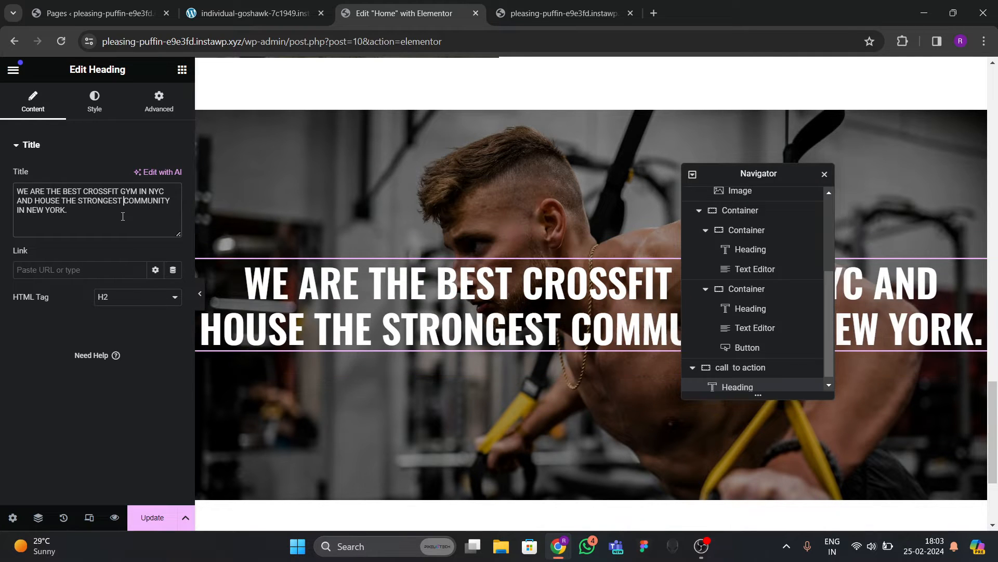
{"action": "type", "text": "<br>"}
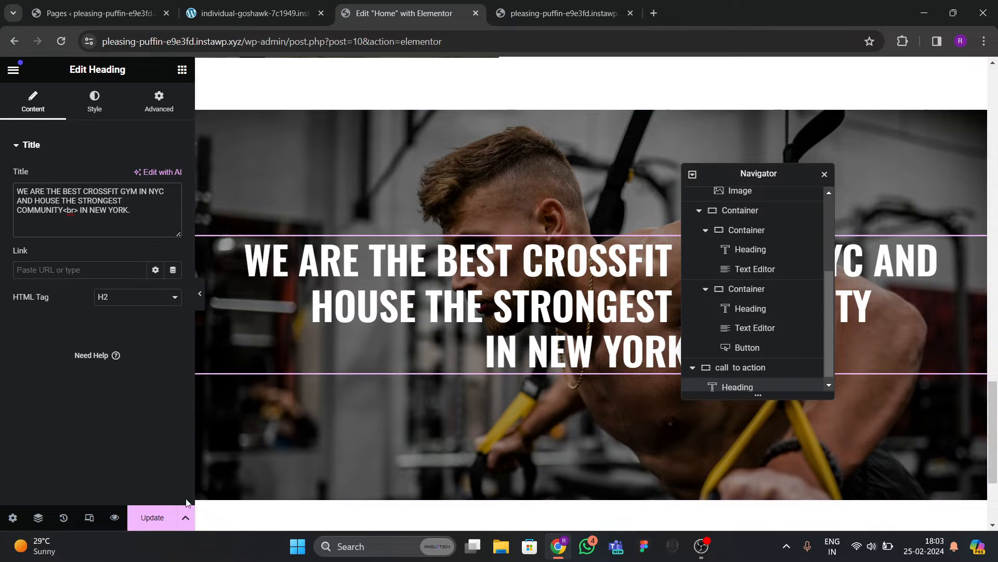
{"action": "left_click", "coordinate": [156, 516]}
{"action": "scroll", "coordinate": [437, 307], "scroll_direction": "down", "scroll_amount": 4}
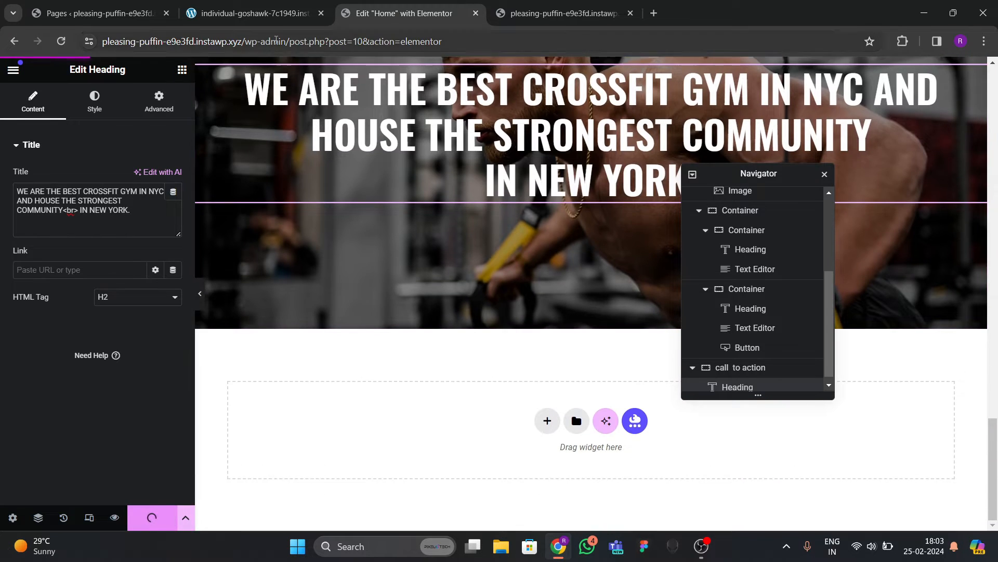
Compare the updated banner heading against the reference site.
{"action": "left_click", "coordinate": [256, 13]}
{"action": "scroll", "coordinate": [426, 338], "scroll_direction": "down", "scroll_amount": 1}
{"action": "scroll", "coordinate": [425, 338], "scroll_direction": "up", "scroll_amount": 4}
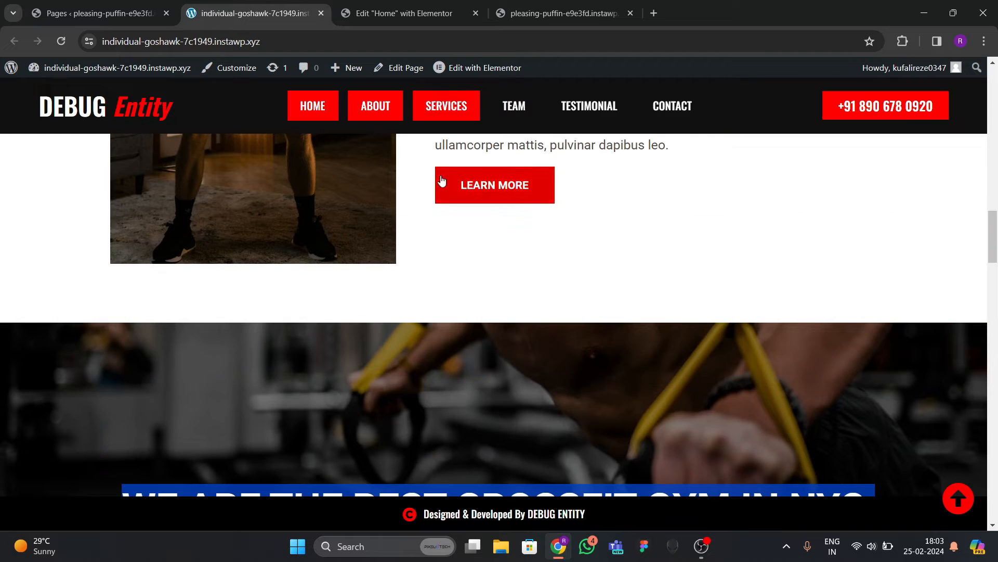
{"action": "left_click", "coordinate": [427, 24]}
{"action": "scroll", "coordinate": [526, 226], "scroll_direction": "up", "scroll_amount": 5}
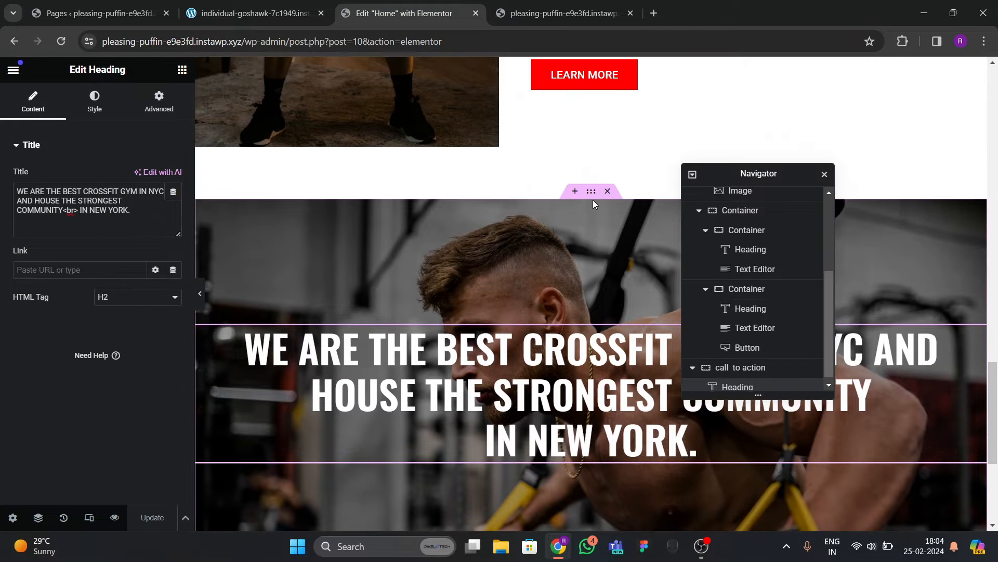
Set the banner container's Background Attachment to Fixed and save the page.
{"action": "left_click", "coordinate": [242, 209]}
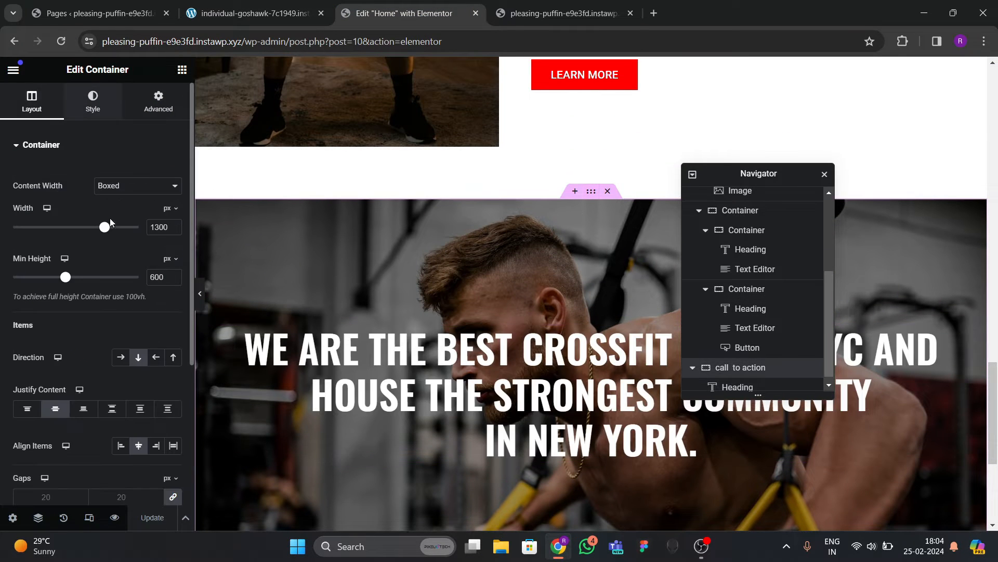
{"action": "left_click", "coordinate": [92, 102]}
{"action": "scroll", "coordinate": [124, 282], "scroll_direction": "down", "scroll_amount": 3}
{"action": "scroll", "coordinate": [123, 283], "scroll_direction": "down", "scroll_amount": 2}
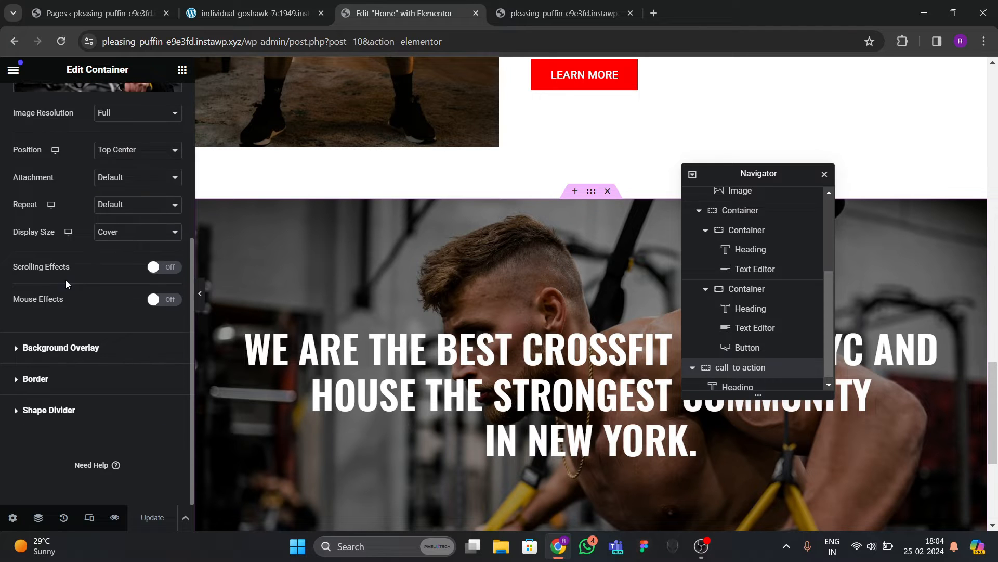
{"action": "left_click", "coordinate": [94, 175]}
{"action": "left_click", "coordinate": [117, 214]}
{"action": "scroll", "coordinate": [395, 343], "scroll_direction": "down", "scroll_amount": 5}
{"action": "scroll", "coordinate": [395, 343], "scroll_direction": "up", "scroll_amount": 5}
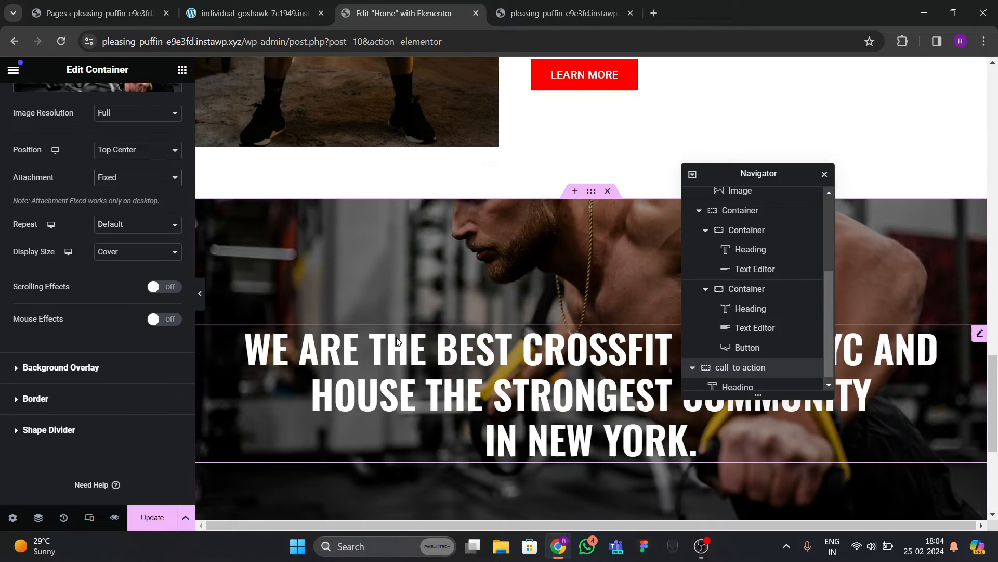
{"action": "scroll", "coordinate": [397, 337], "scroll_direction": "down", "scroll_amount": 5}
{"action": "scroll", "coordinate": [398, 337], "scroll_direction": "up", "scroll_amount": 4}
{"action": "scroll", "coordinate": [398, 337], "scroll_direction": "up", "scroll_amount": 1}
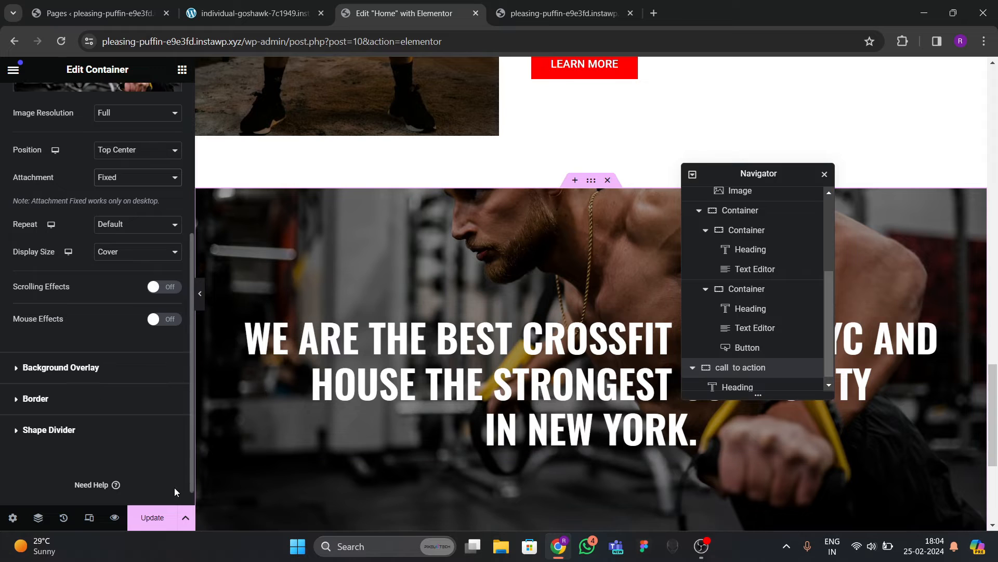
{"action": "left_click", "coordinate": [153, 517]}
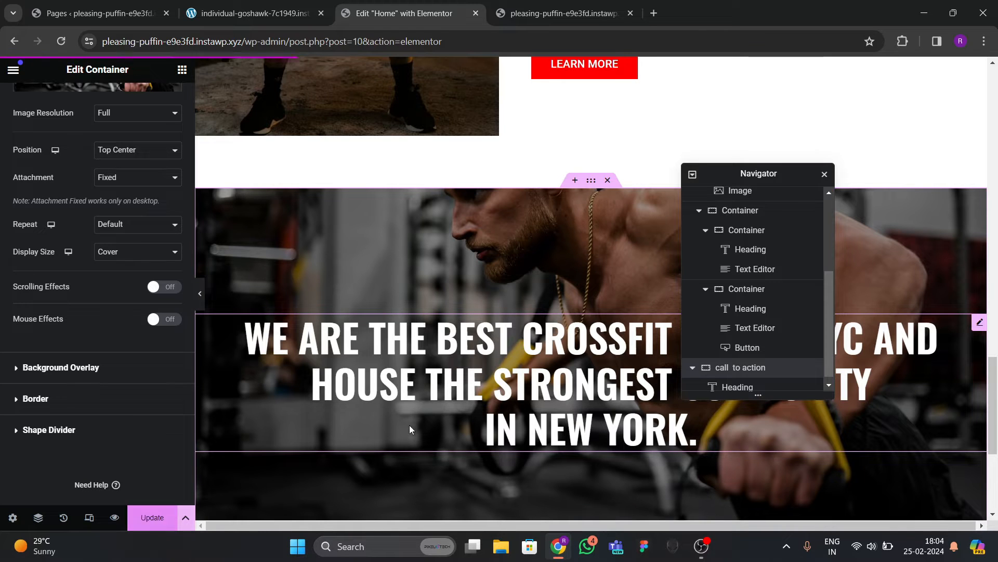
Preview the live homepage banner and compare it with the reference site.
{"action": "left_click", "coordinate": [514, 7]}
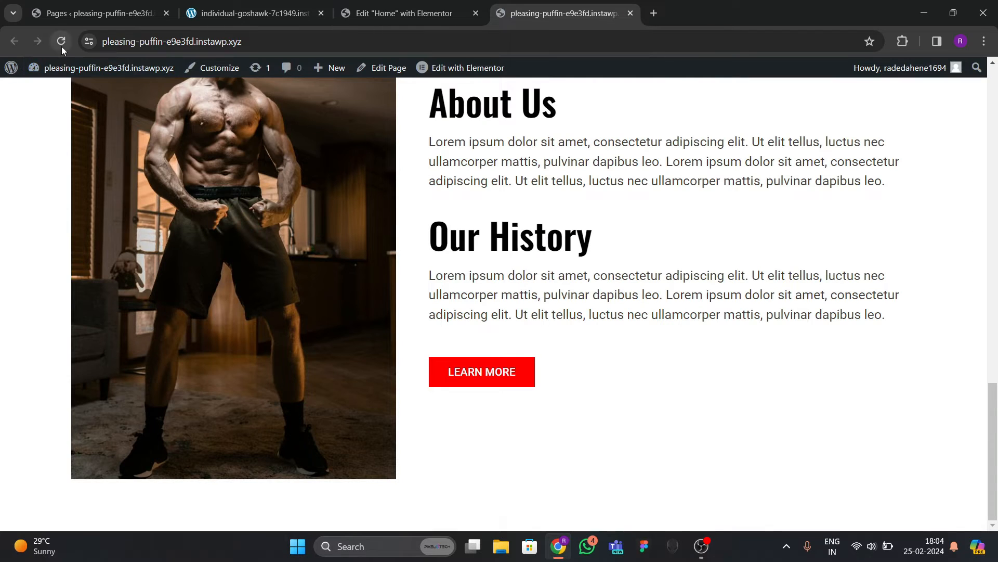
{"action": "scroll", "coordinate": [498, 448], "scroll_direction": "down", "scroll_amount": 6}
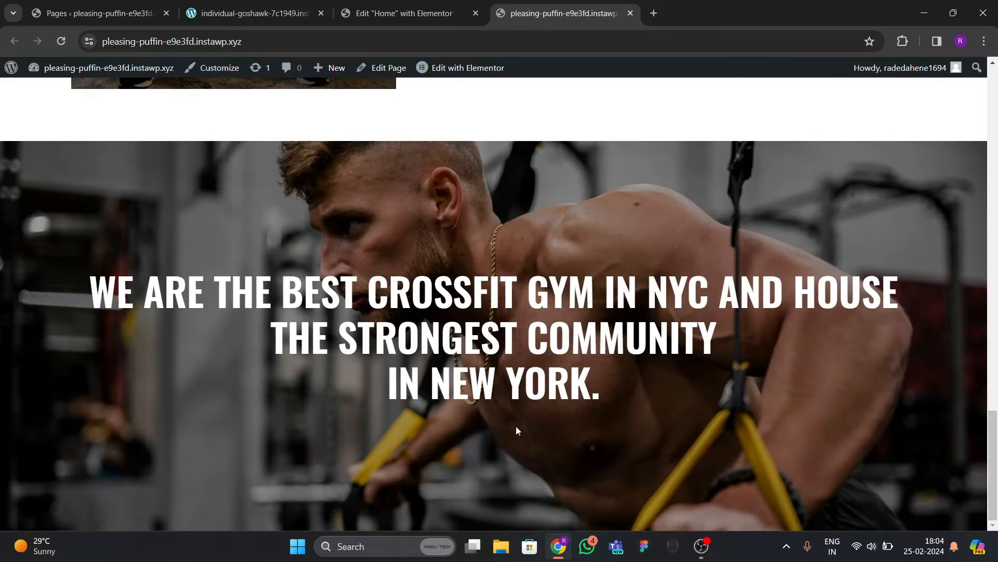
{"action": "scroll", "coordinate": [515, 435], "scroll_direction": "up", "scroll_amount": 10}
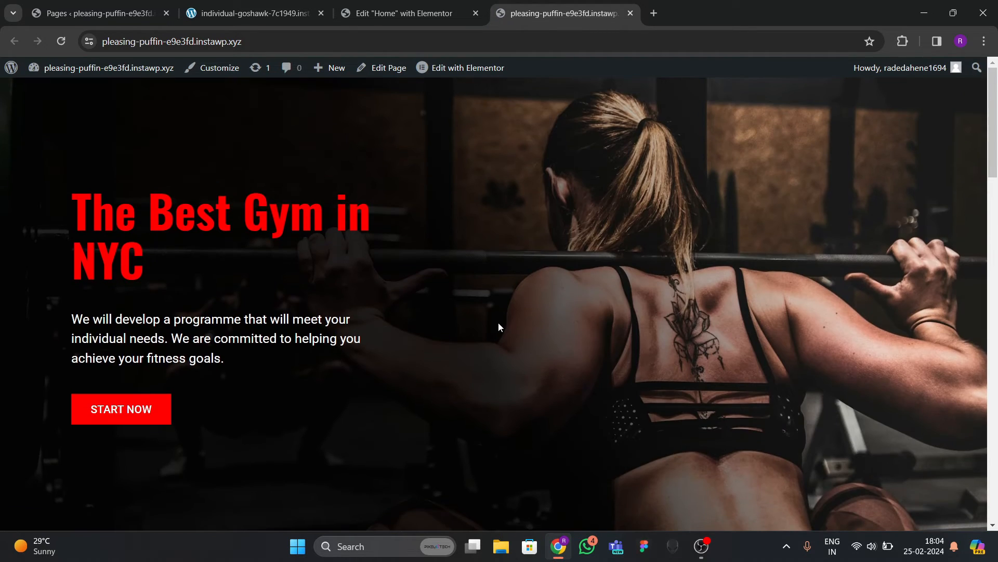
{"action": "left_click", "coordinate": [274, 11]}
{"action": "scroll", "coordinate": [432, 341], "scroll_direction": "down", "scroll_amount": 6}
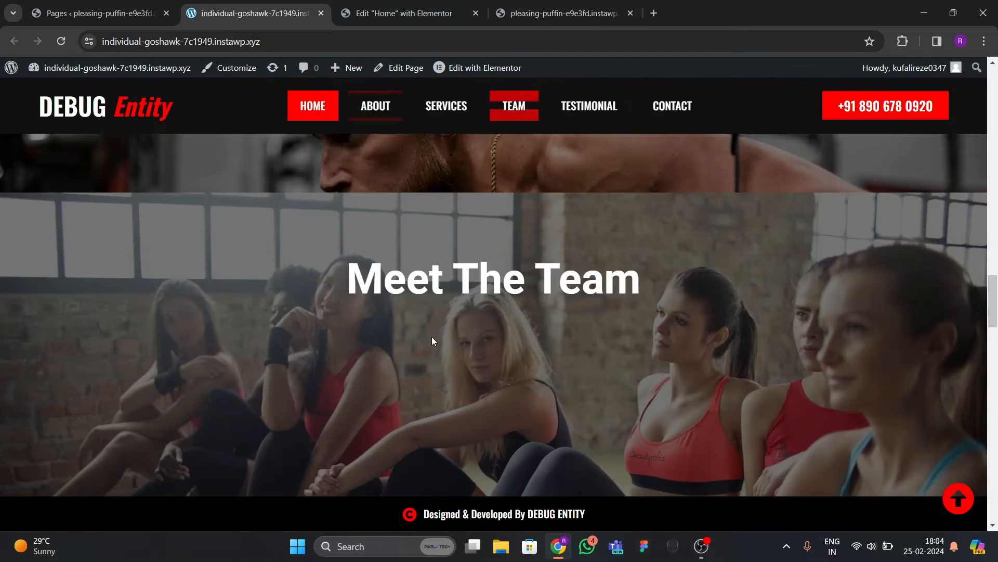
{"action": "scroll", "coordinate": [462, 326], "scroll_direction": "down", "scroll_amount": 4}
{"action": "scroll", "coordinate": [464, 323], "scroll_direction": "up", "scroll_amount": 9}
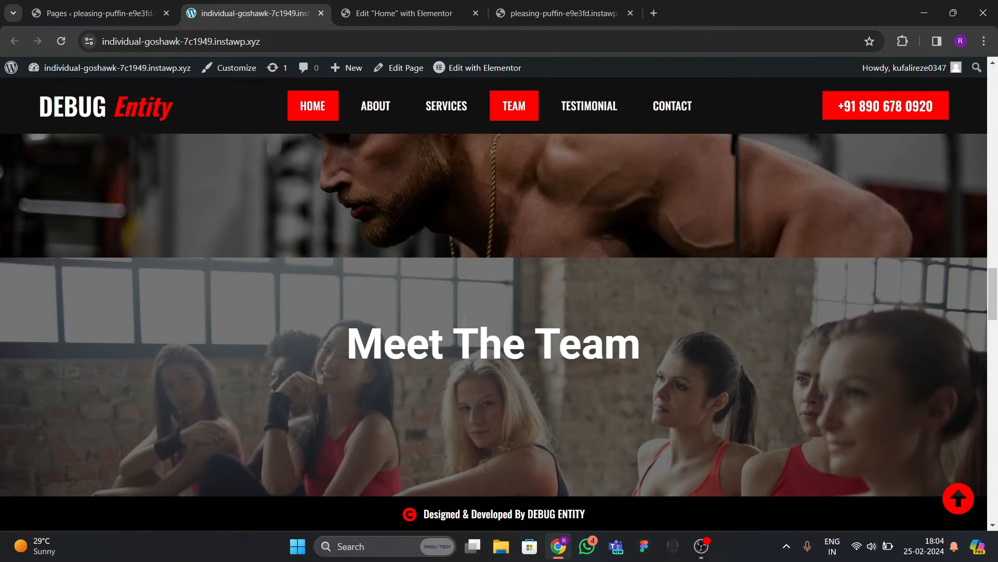
{"action": "left_click", "coordinate": [441, 15]}
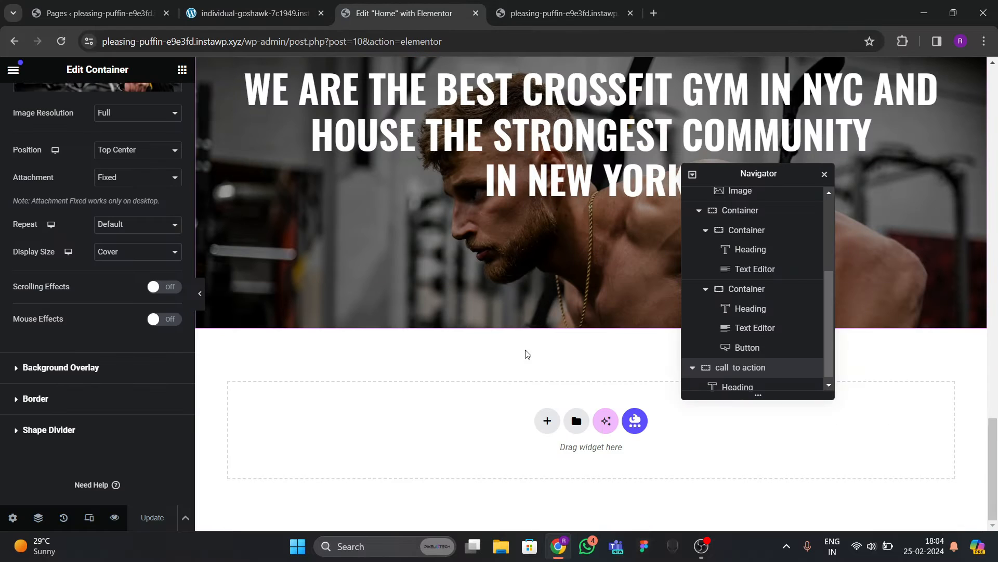
Add an empty single-column container below the banner, then delete it again.
{"action": "left_click", "coordinate": [541, 424]}
{"action": "left_click", "coordinate": [435, 397]}
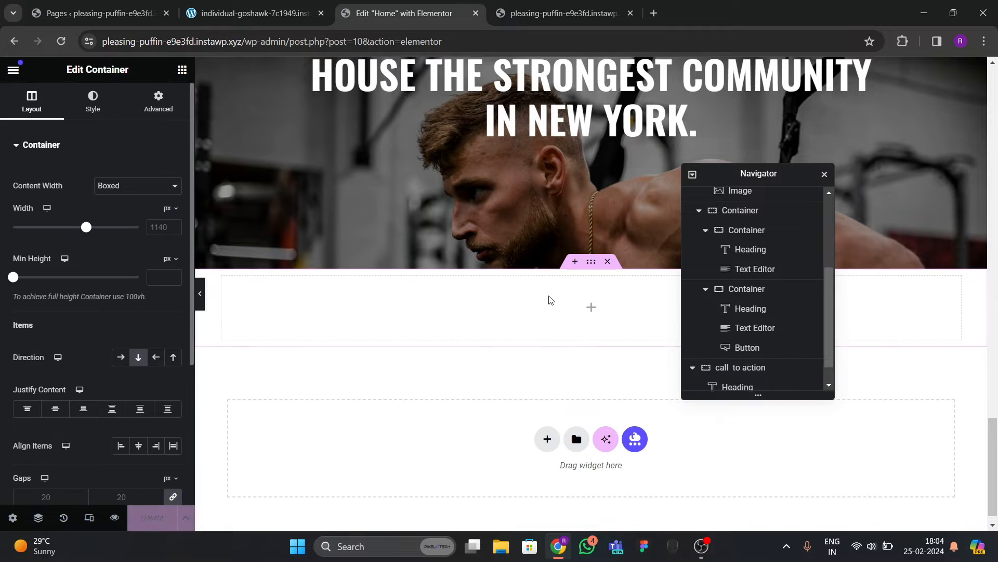
{"action": "scroll", "coordinate": [499, 292], "scroll_direction": "up", "scroll_amount": 2}
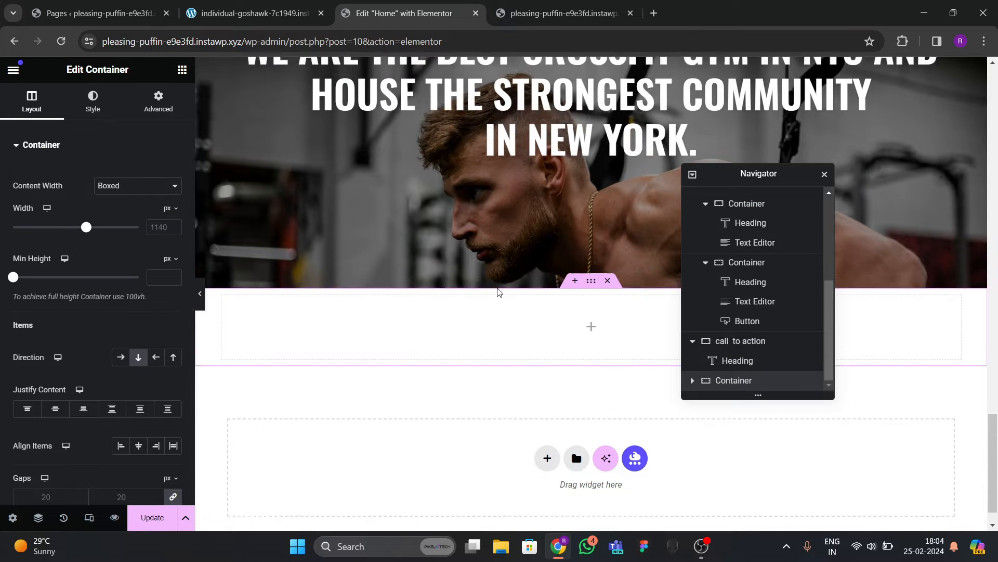
{"action": "scroll", "coordinate": [481, 338], "scroll_direction": "down", "scroll_amount": 3}
{"action": "scroll", "coordinate": [476, 345], "scroll_direction": "down", "scroll_amount": 1}
{"action": "scroll", "coordinate": [487, 327], "scroll_direction": "up", "scroll_amount": 3}
{"action": "scroll", "coordinate": [520, 317], "scroll_direction": "down", "scroll_amount": 3}
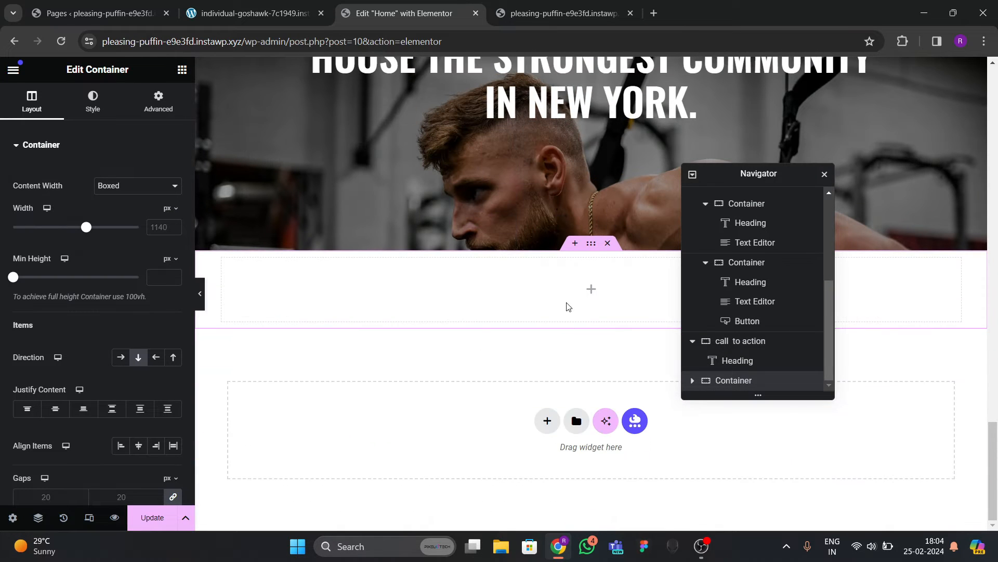
{"action": "left_click", "coordinate": [607, 243]}
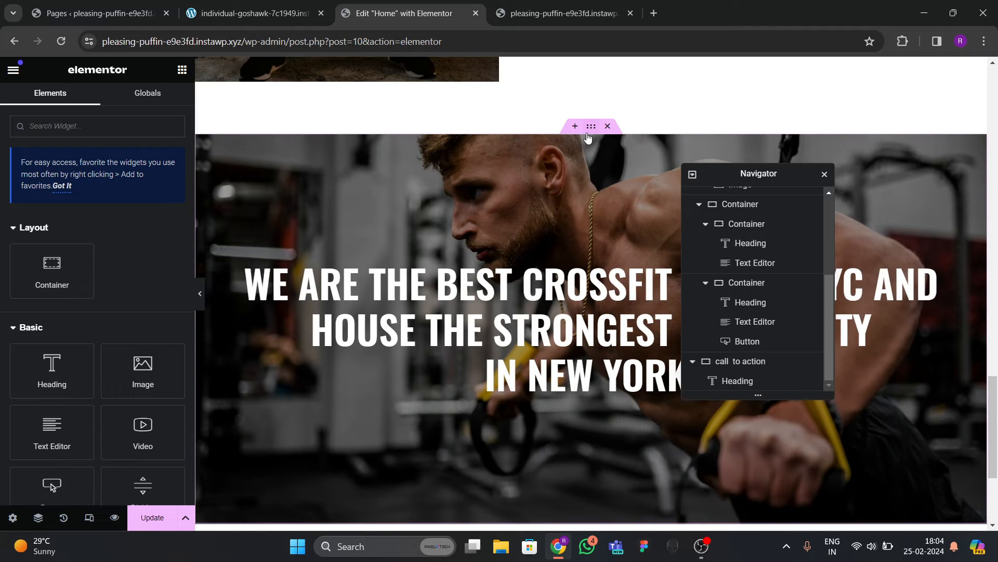
Duplicate the CrossFit banner container and change the copy's heading to 'Meet Our Team'.
{"action": "left_click", "coordinate": [591, 126]}
{"action": "right_click", "coordinate": [593, 128]}
{"action": "left_click", "coordinate": [619, 163]}
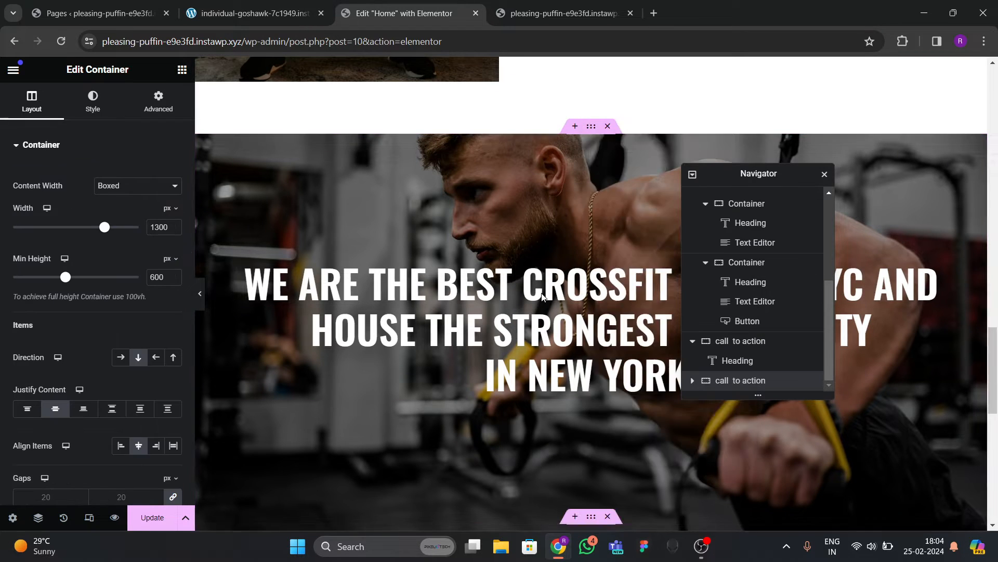
{"action": "scroll", "coordinate": [541, 341], "scroll_direction": "down", "scroll_amount": 2}
{"action": "scroll", "coordinate": [528, 297], "scroll_direction": "down", "scroll_amount": 3}
{"action": "left_click", "coordinate": [539, 364]}
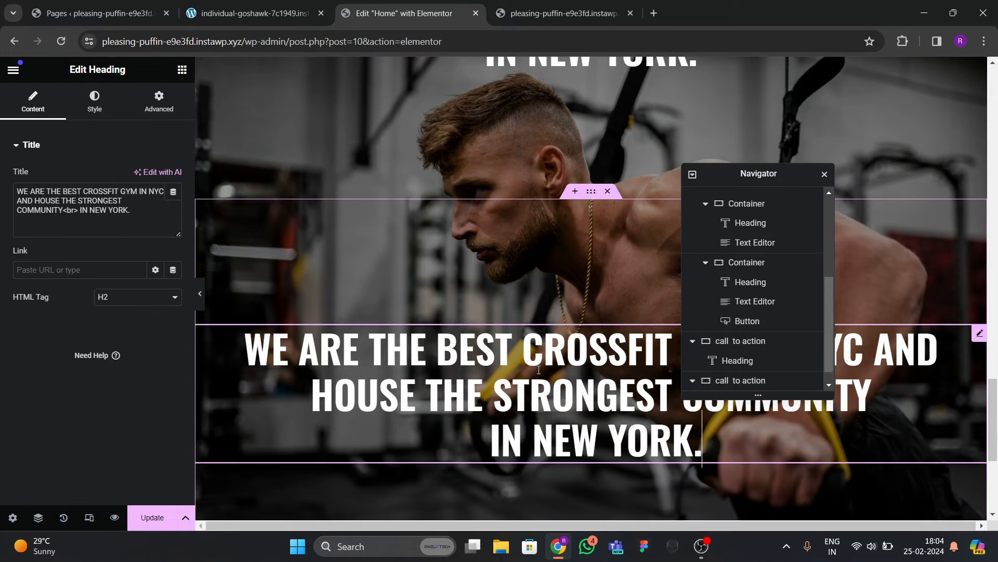
{"action": "left_click_drag", "start_coordinate": [149, 226], "coordinate": [7, 181]}
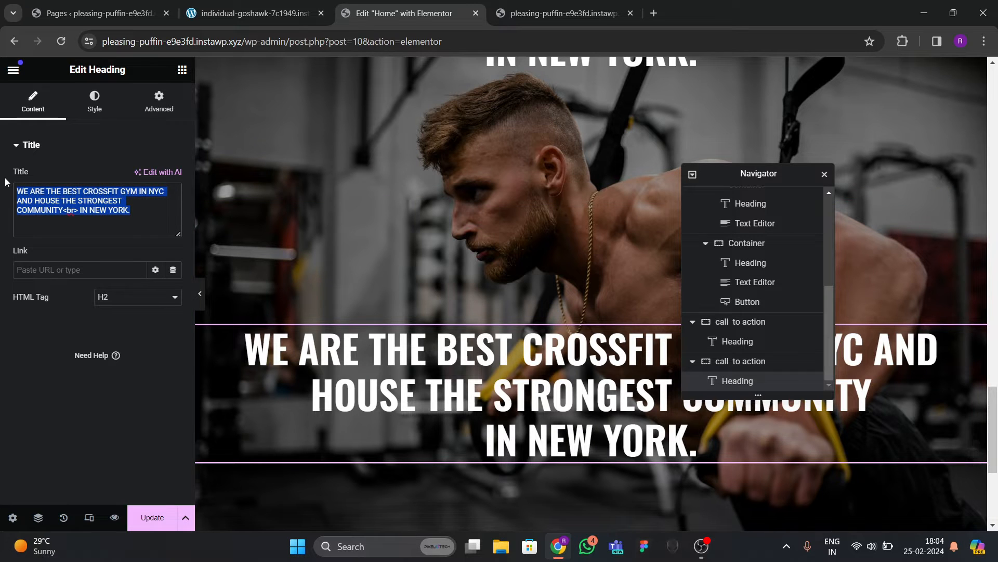
{"action": "type", "text": "Meet  Our Team"}
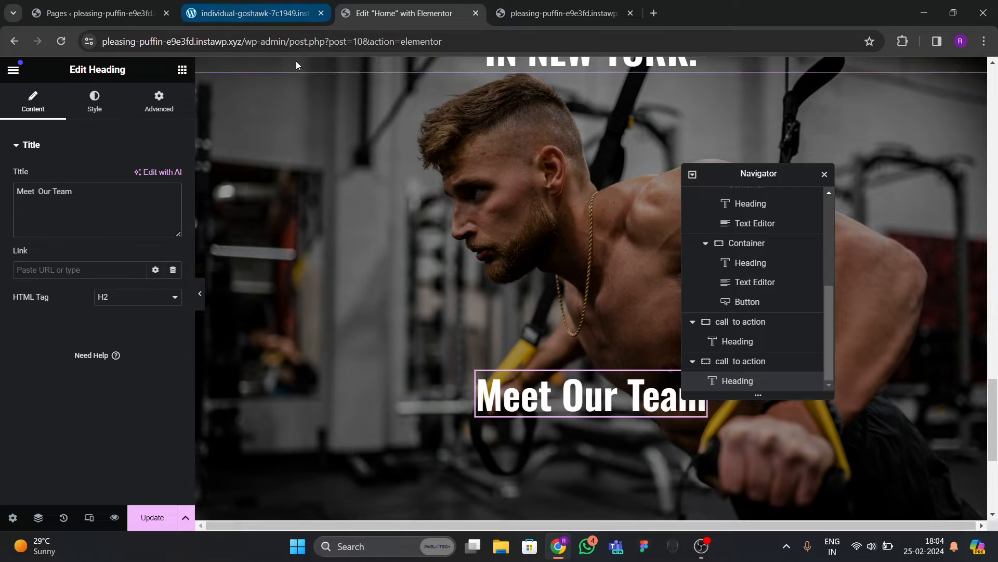
Check the reference team section, then rename the copied container 'teams' in the Navigator.
{"action": "left_click", "coordinate": [255, 13]}
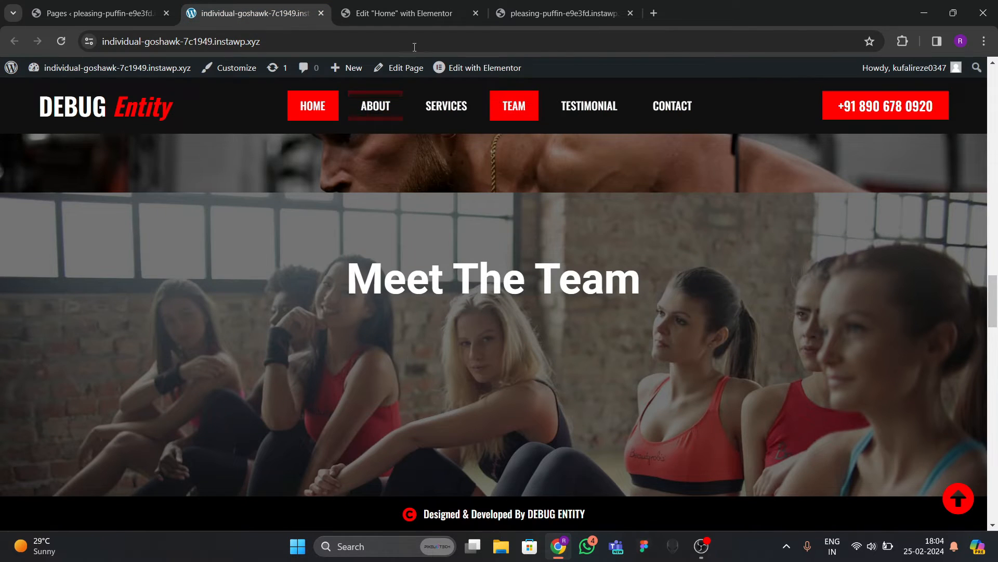
{"action": "left_click", "coordinate": [404, 13]}
{"action": "scroll", "coordinate": [600, 283], "scroll_direction": "down", "scroll_amount": 3}
{"action": "scroll", "coordinate": [598, 302], "scroll_direction": "up", "scroll_amount": 2}
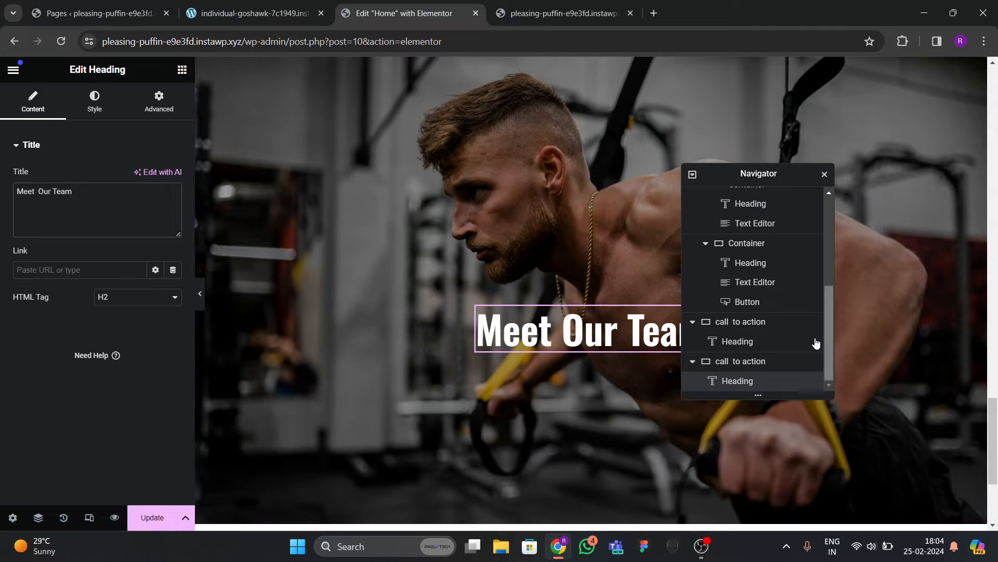
{"action": "left_click", "coordinate": [692, 366]}
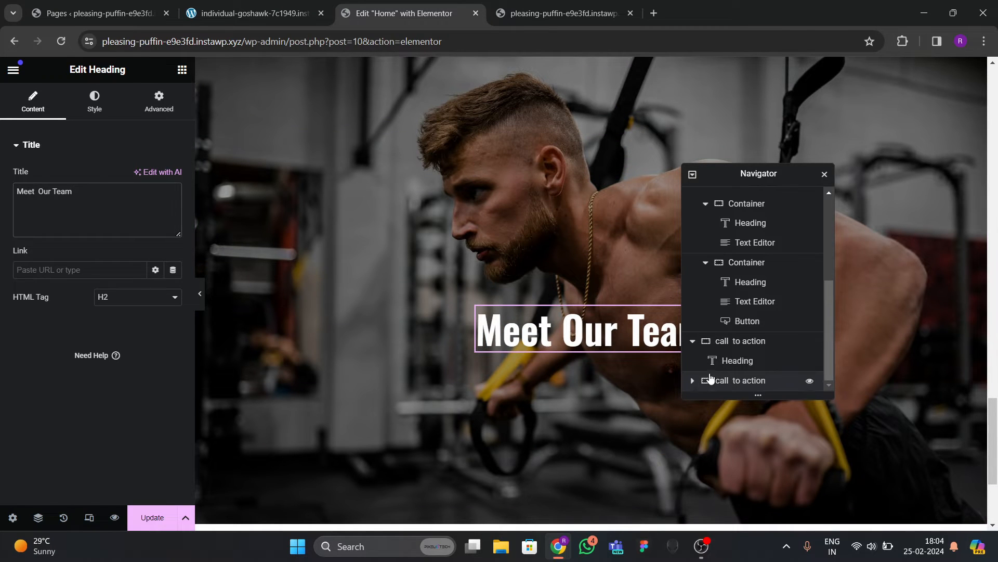
{"action": "double_click", "coordinate": [739, 382]}
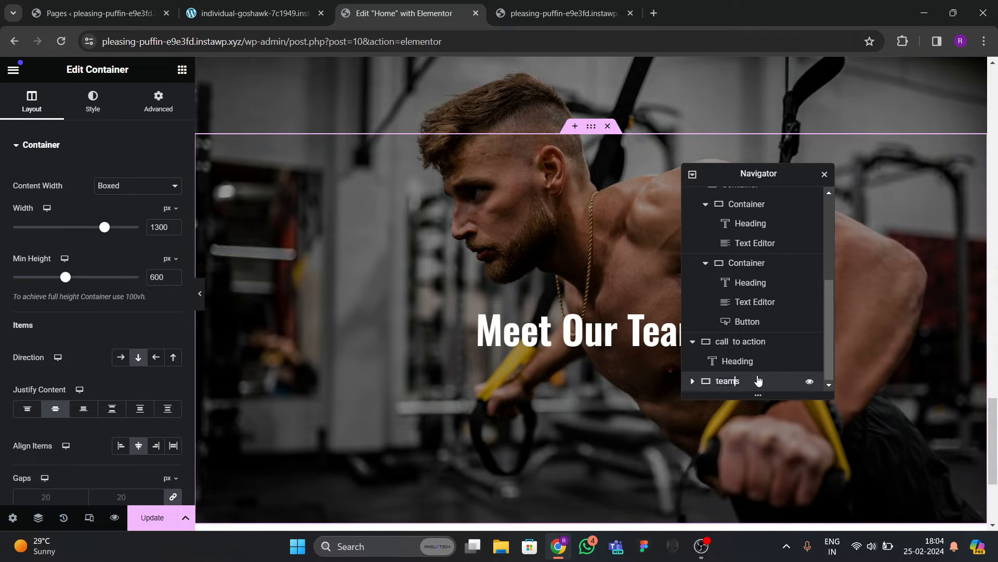
Use the women-sitting photo as the teams container background, save, and view the live site.
{"action": "left_click", "coordinate": [92, 103]}
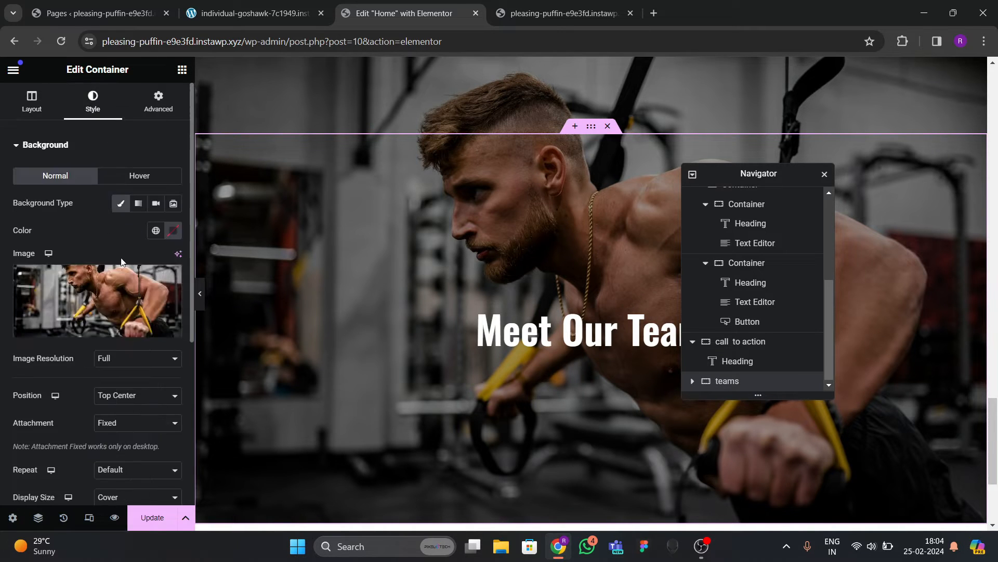
{"action": "left_click", "coordinate": [108, 294]}
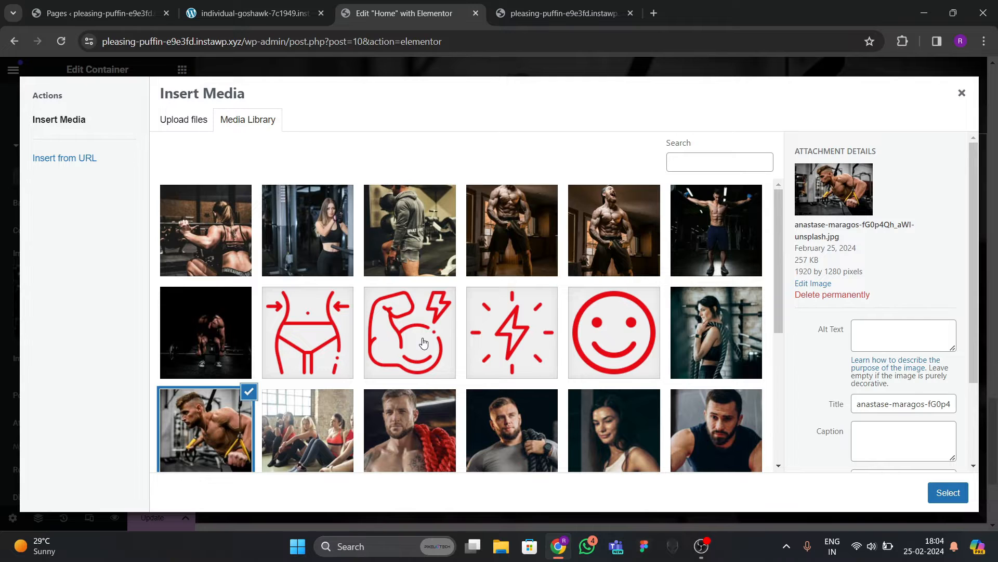
{"action": "scroll", "coordinate": [424, 343], "scroll_direction": "down", "scroll_amount": 3}
{"action": "left_click", "coordinate": [346, 329]}
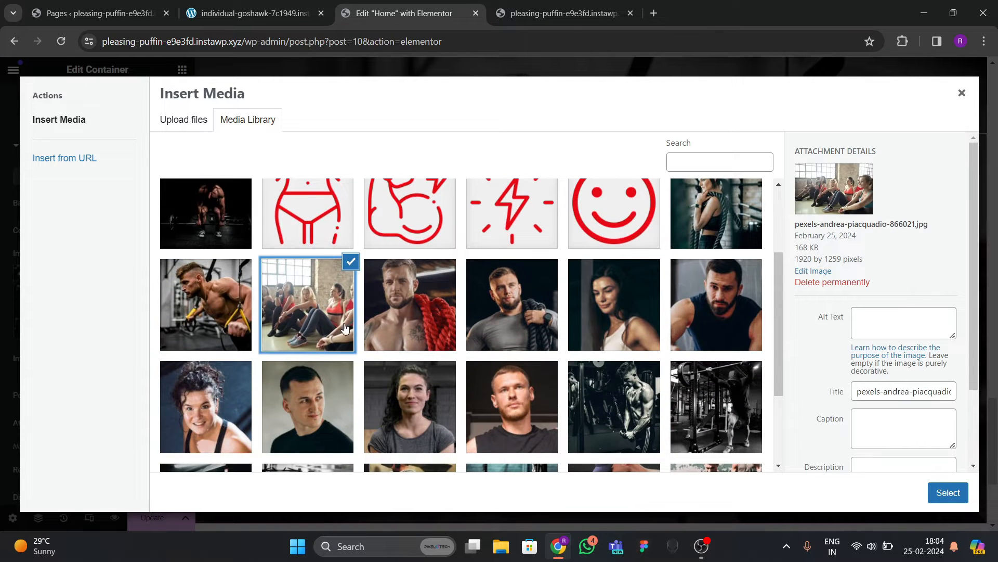
{"action": "left_click", "coordinate": [931, 489]}
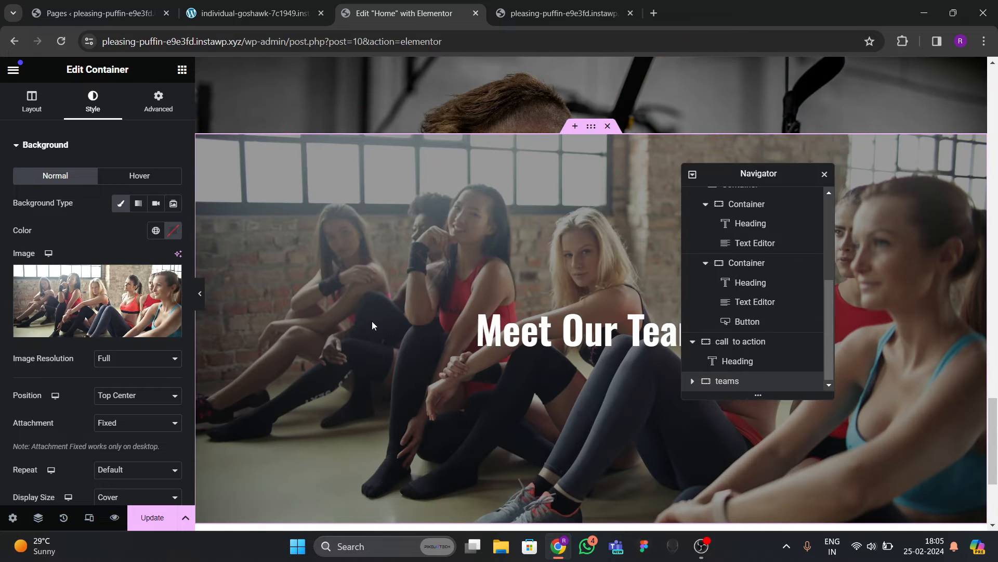
{"action": "left_click", "coordinate": [152, 517]}
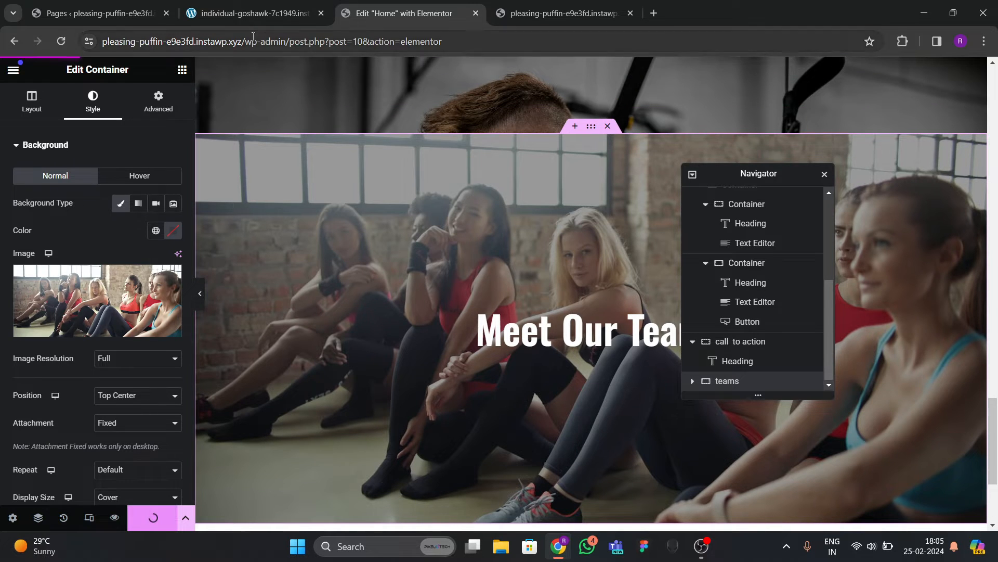
{"action": "left_click", "coordinate": [249, 13]}
{"action": "scroll", "coordinate": [433, 344], "scroll_direction": "down", "scroll_amount": 8}
{"action": "scroll", "coordinate": [430, 382], "scroll_direction": "up", "scroll_amount": 4}
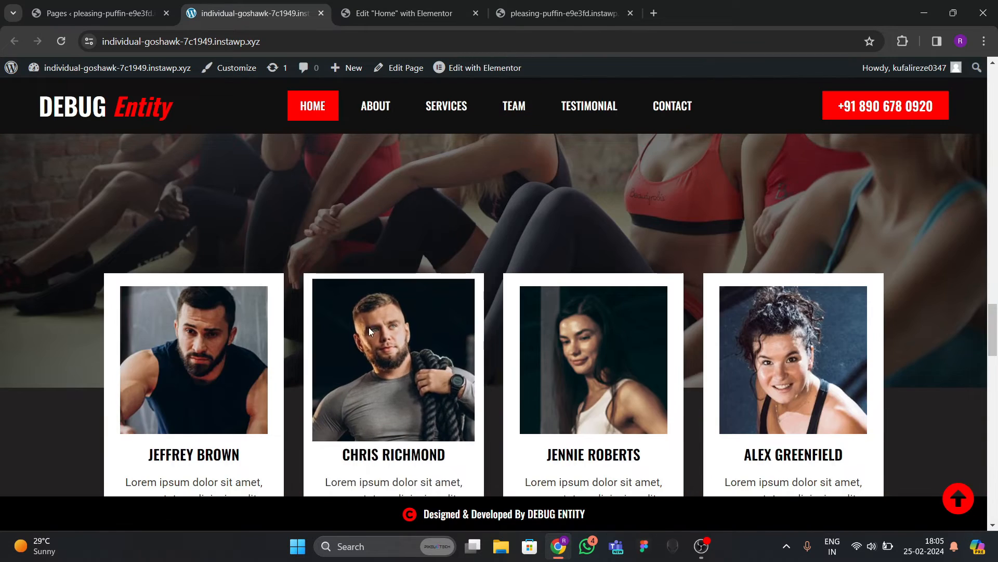
Close the extra site editor tab after checking the live team page.
{"action": "scroll", "coordinate": [363, 329], "scroll_direction": "down", "scroll_amount": 10}
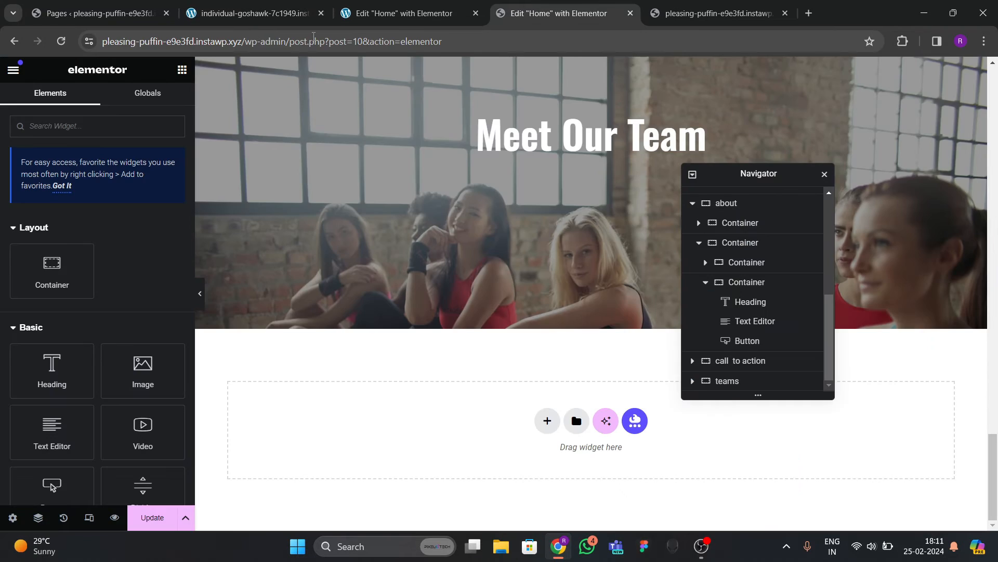
{"action": "left_click", "coordinate": [235, 17]}
{"action": "left_click", "coordinate": [421, 16]}
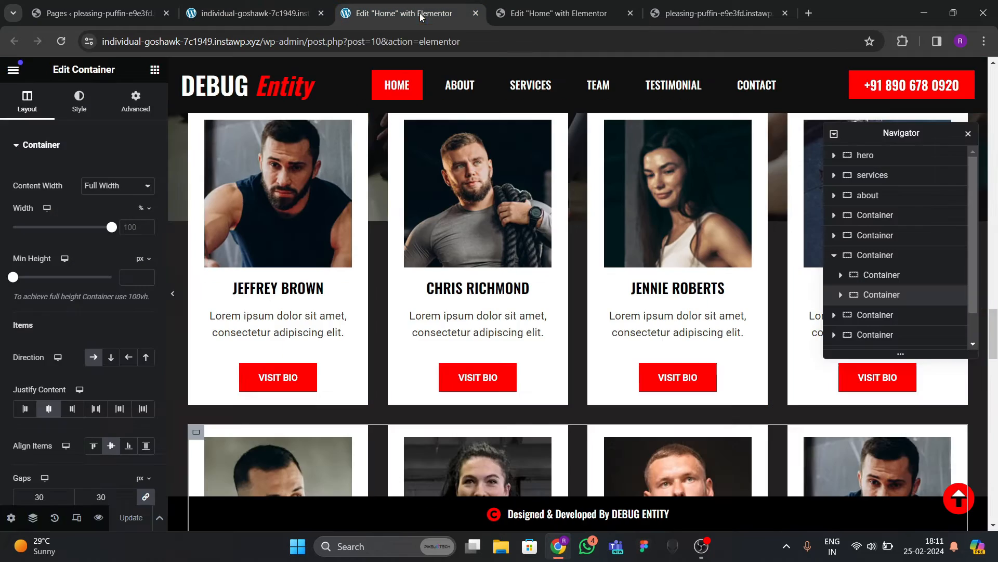
{"action": "left_click", "coordinate": [475, 13]}
{"action": "left_click", "coordinate": [255, 13]}
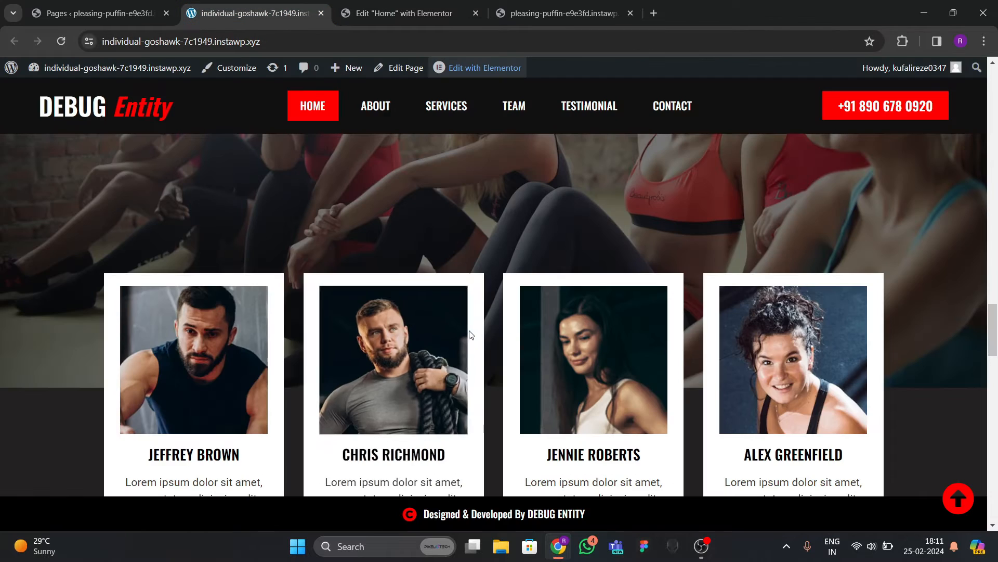
{"action": "left_click", "coordinate": [396, 13]}
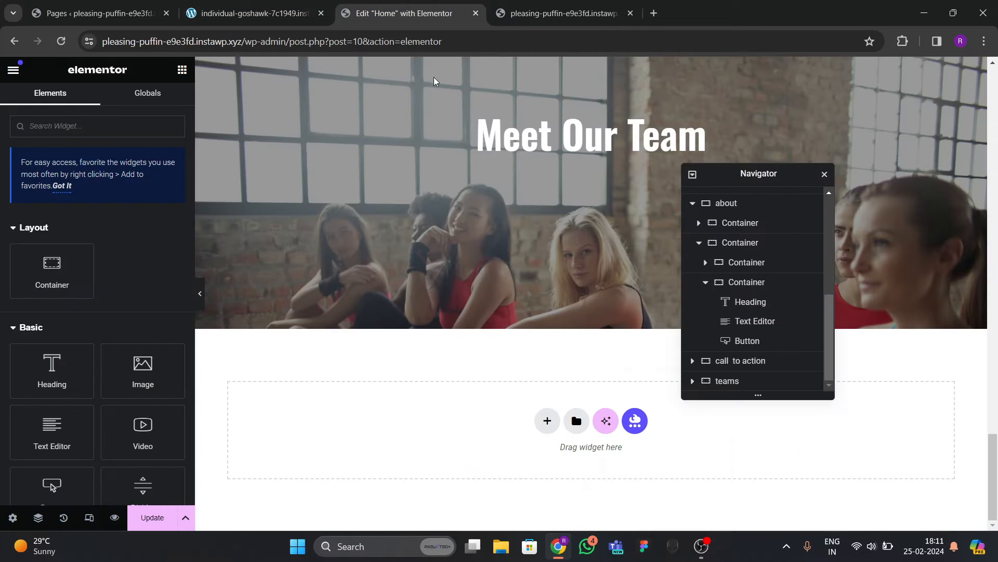
Add an empty single-column container below the Meet Our Team banner and view its spacing settings.
{"action": "left_click", "coordinate": [548, 421]}
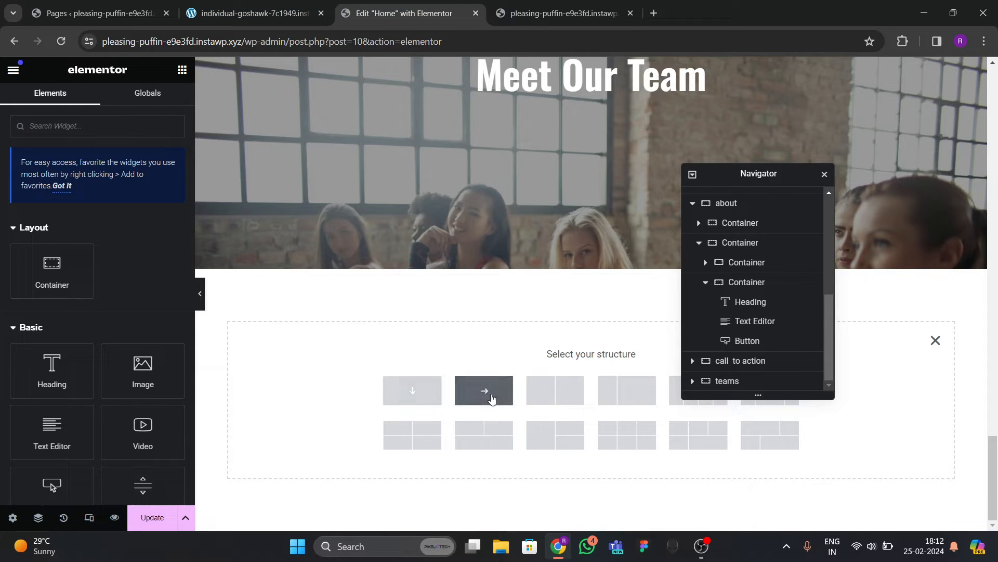
{"action": "left_click", "coordinate": [425, 398]}
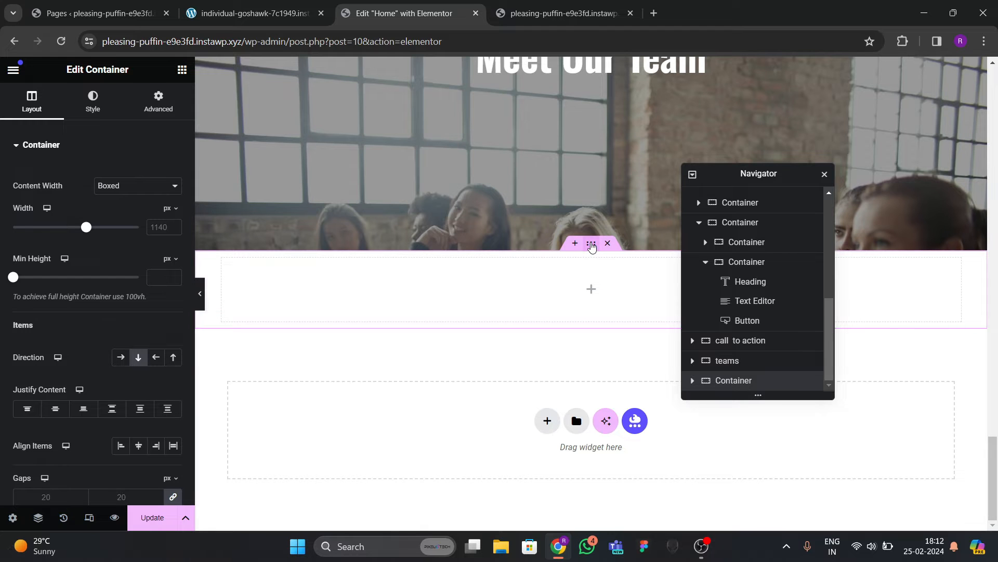
{"action": "left_click", "coordinate": [255, 13]}
{"action": "scroll", "coordinate": [393, 364], "scroll_direction": "down", "scroll_amount": 5}
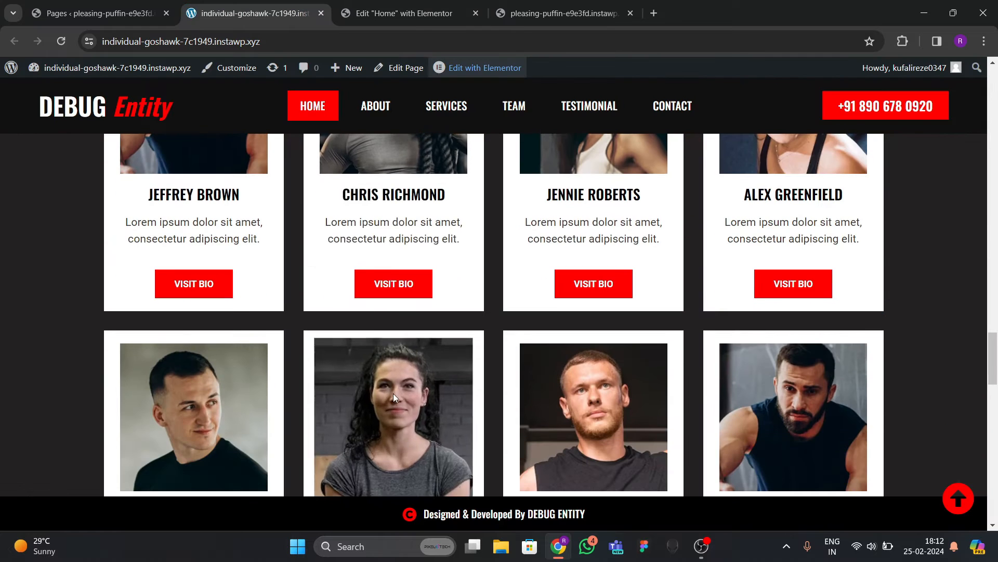
{"action": "left_click", "coordinate": [411, 13]}
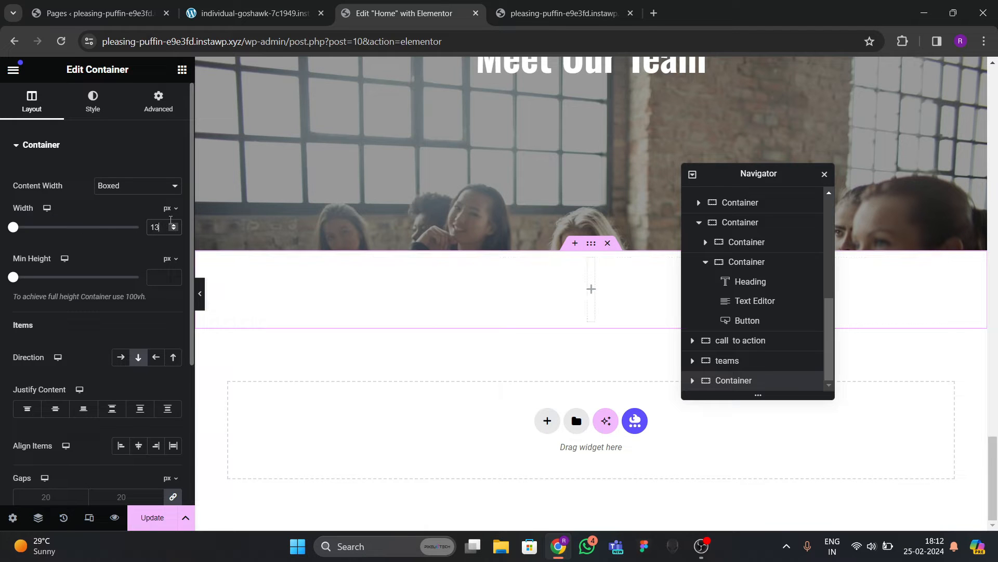
{"action": "left_click", "coordinate": [151, 112]}
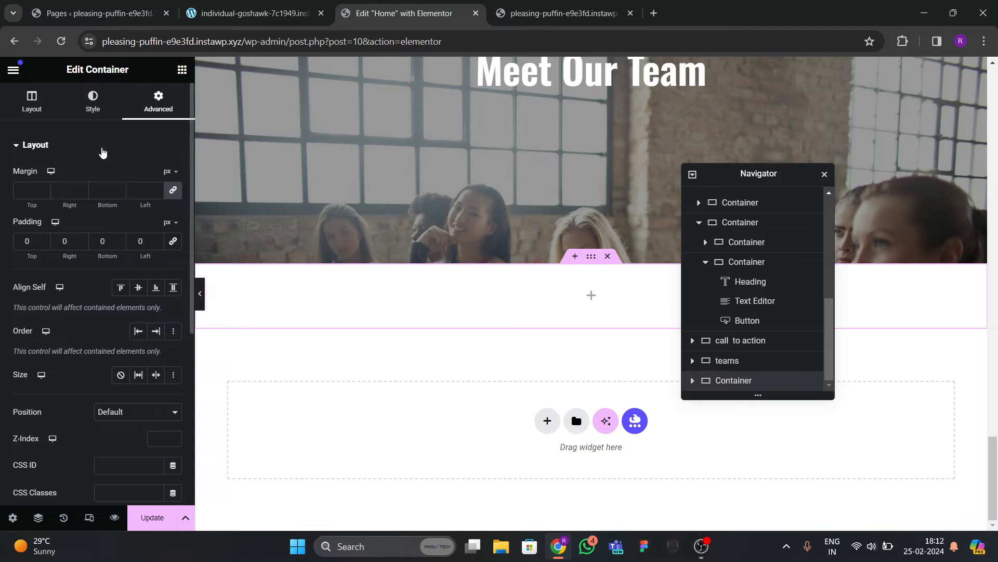
Give the new container a classic dark grey #3A3434 background.
{"action": "left_click", "coordinate": [93, 102]}
{"action": "left_click", "coordinate": [120, 203]}
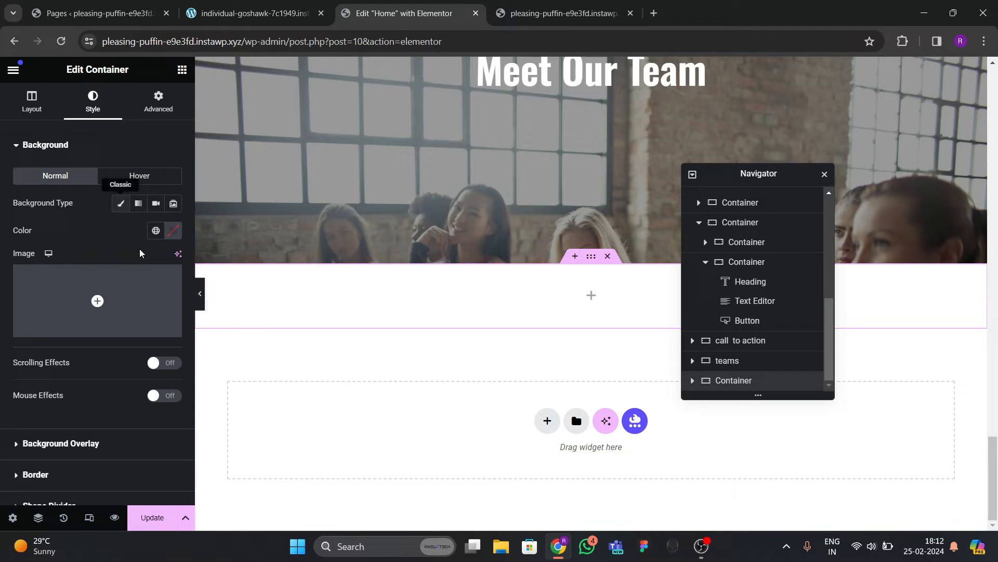
{"action": "left_click", "coordinate": [173, 230]}
{"action": "left_click", "coordinate": [118, 359]}
{"action": "mouse_move", "coordinate": [118, 359]}
{"action": "left_mouse_down"}
{"action": "mouse_move", "coordinate": [112, 352]}
{"action": "mouse_move", "coordinate": [118, 365]}
{"action": "left_mouse_up"}
{"action": "left_click", "coordinate": [94, 226]}
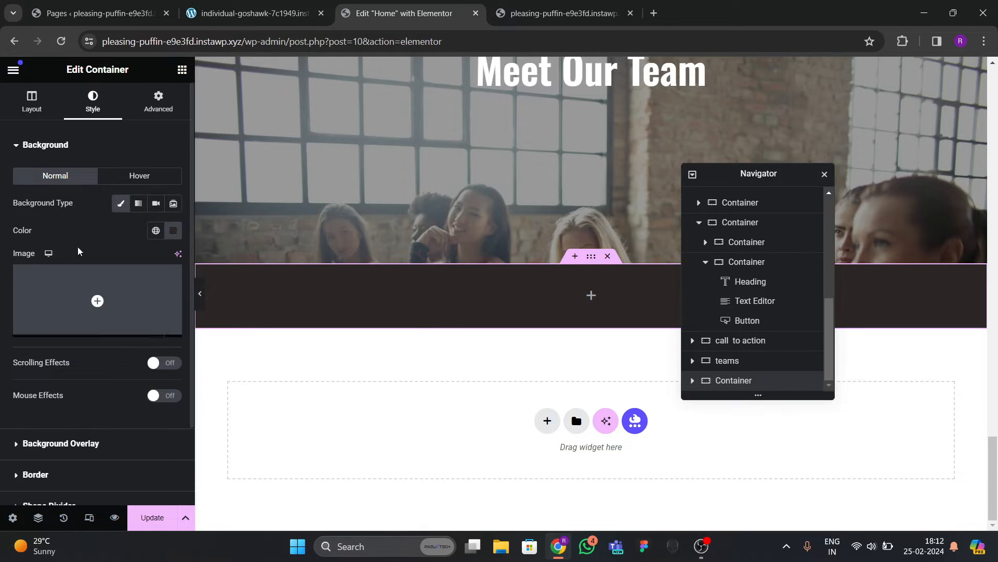
Place a full-width nested container inside the dark section.
{"action": "left_click", "coordinate": [182, 70]}
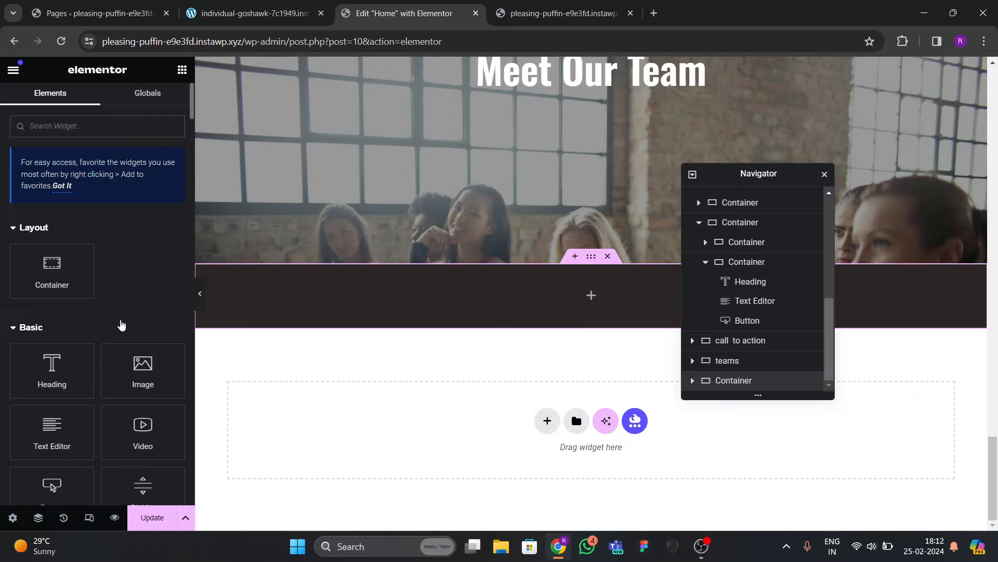
{"action": "left_click_drag", "start_coordinate": [74, 277], "coordinate": [291, 315]}
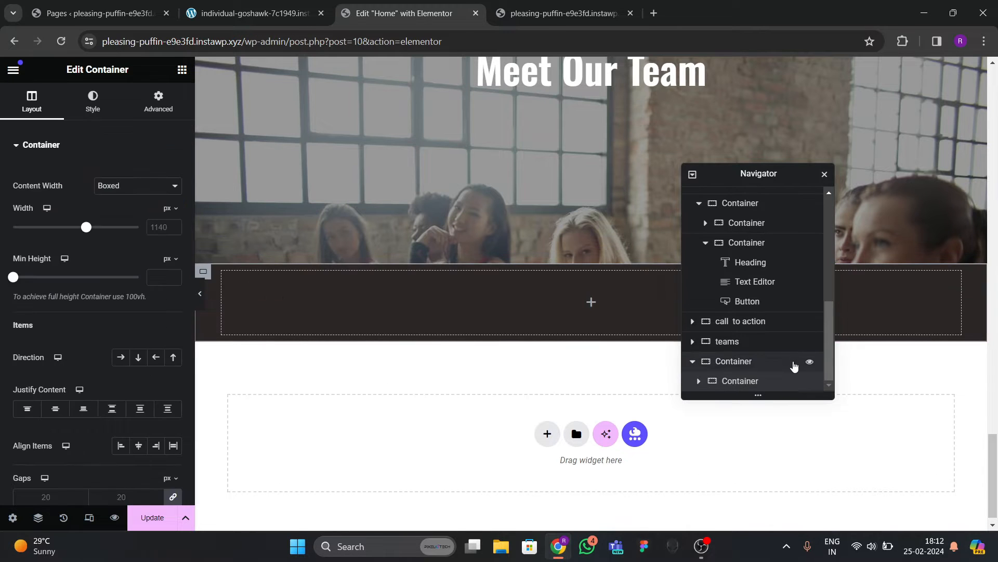
{"action": "left_click", "coordinate": [136, 186]}
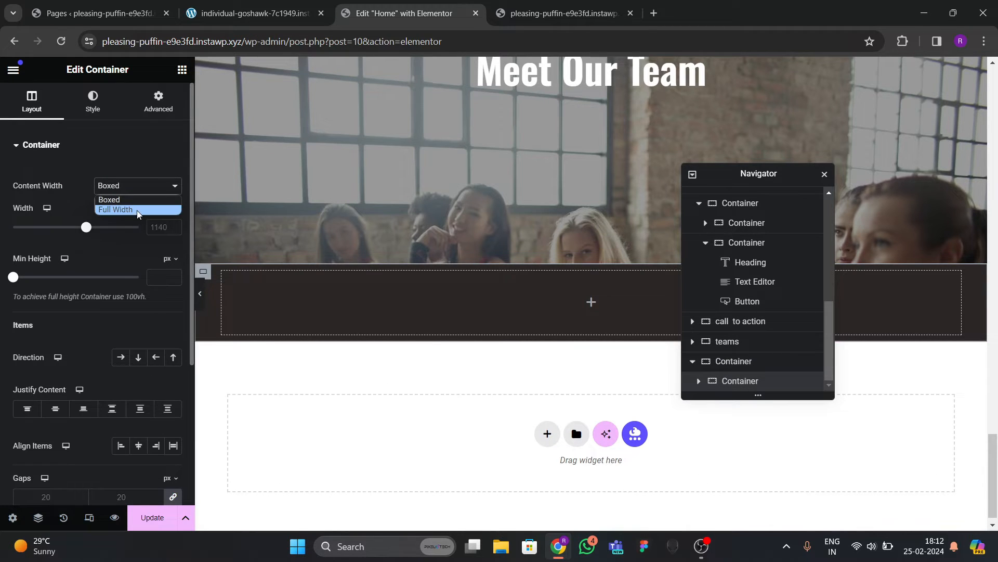
{"action": "left_click", "coordinate": [136, 210]}
{"action": "left_click", "coordinate": [159, 101]}
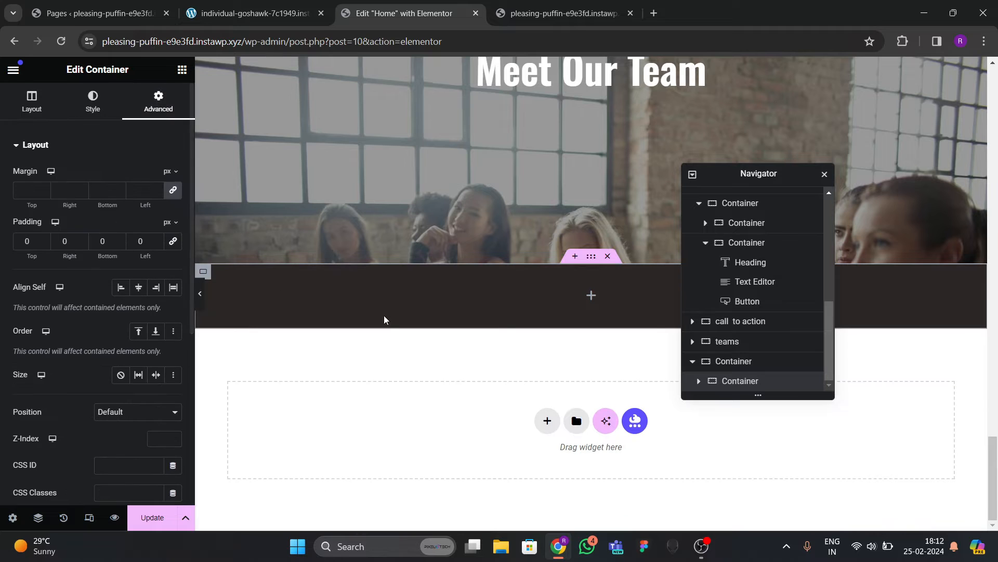
Duplicate the inner container and name the containers 'teams two boxes', 'box grid 1' and 'box grid 2'.
{"action": "right_click", "coordinate": [729, 384]}
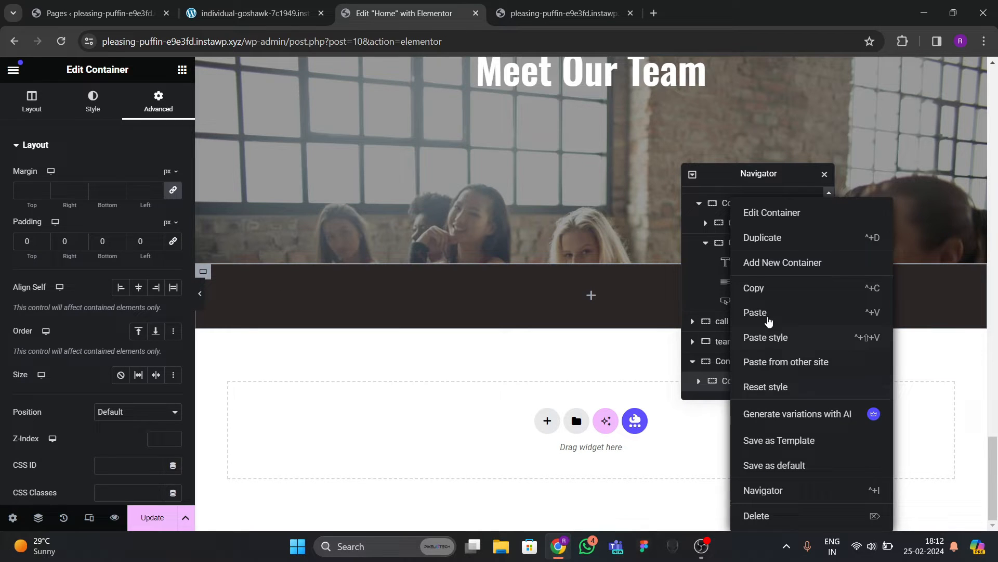
{"action": "left_click", "coordinate": [763, 237]}
{"action": "left_click", "coordinate": [735, 342]}
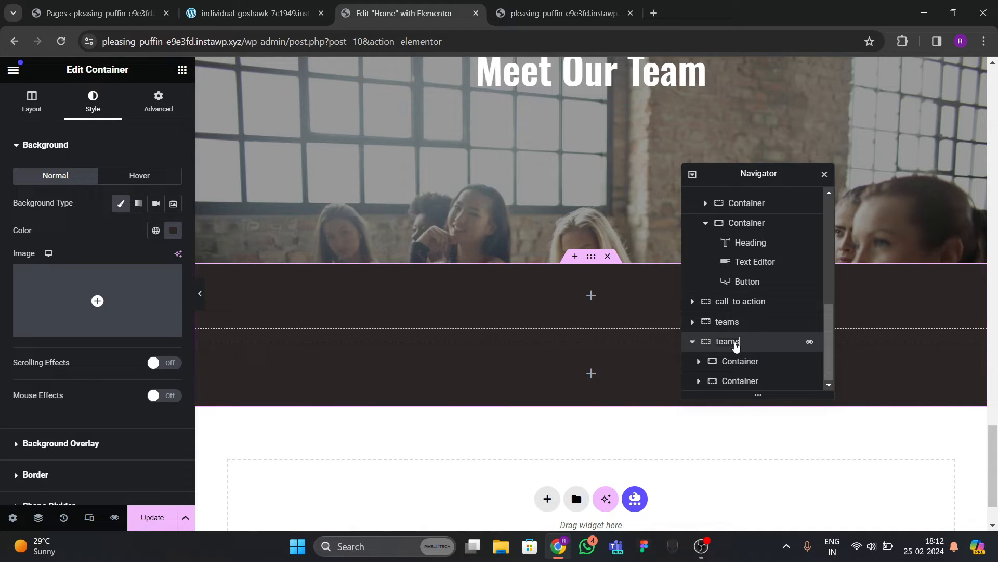
{"action": "type", "text": "two boxes"}
{"action": "double_click", "coordinate": [760, 359]}
{"action": "type", "text": "box"}
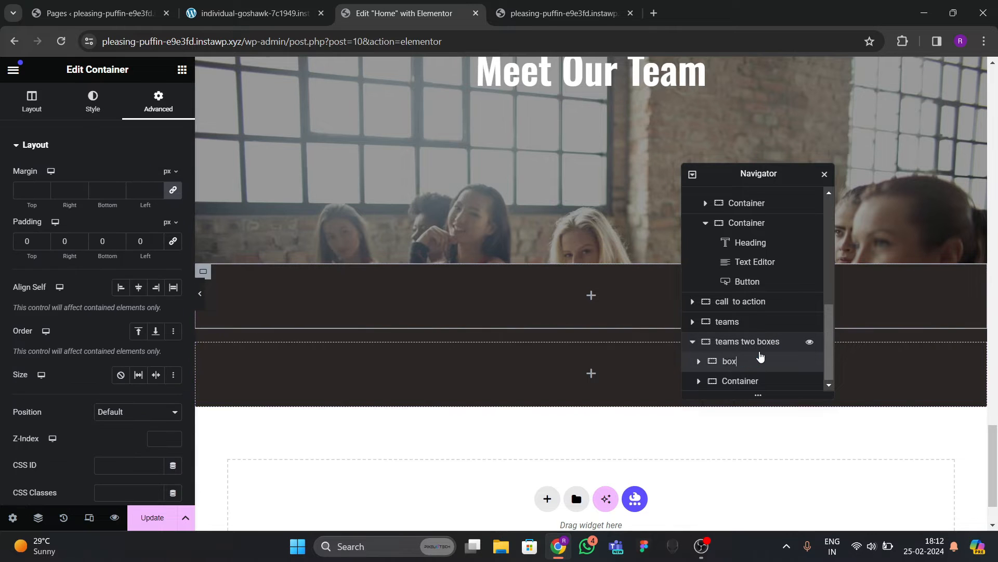
{"action": "type", "text": " grid 1"}
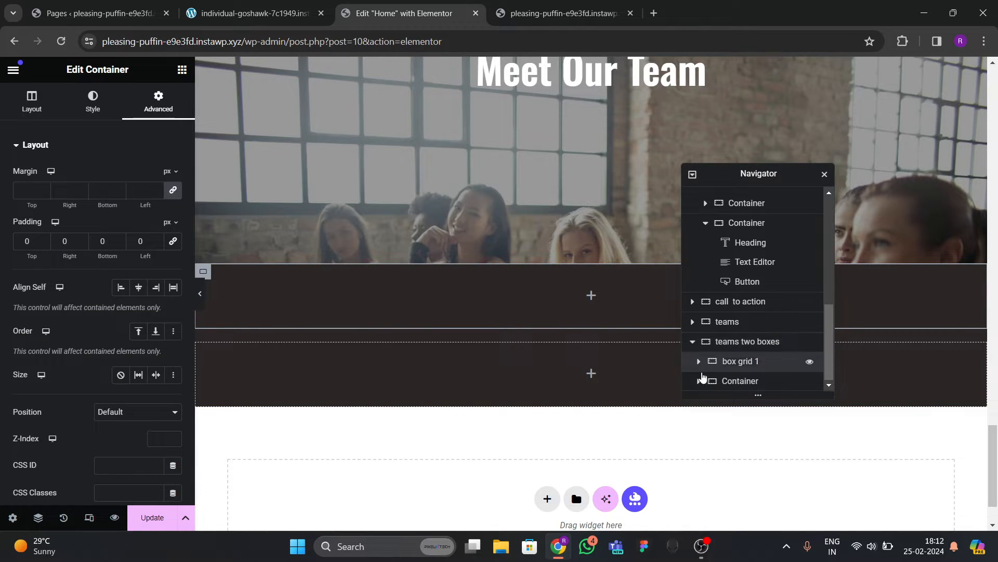
{"action": "double_click", "coordinate": [744, 381]}
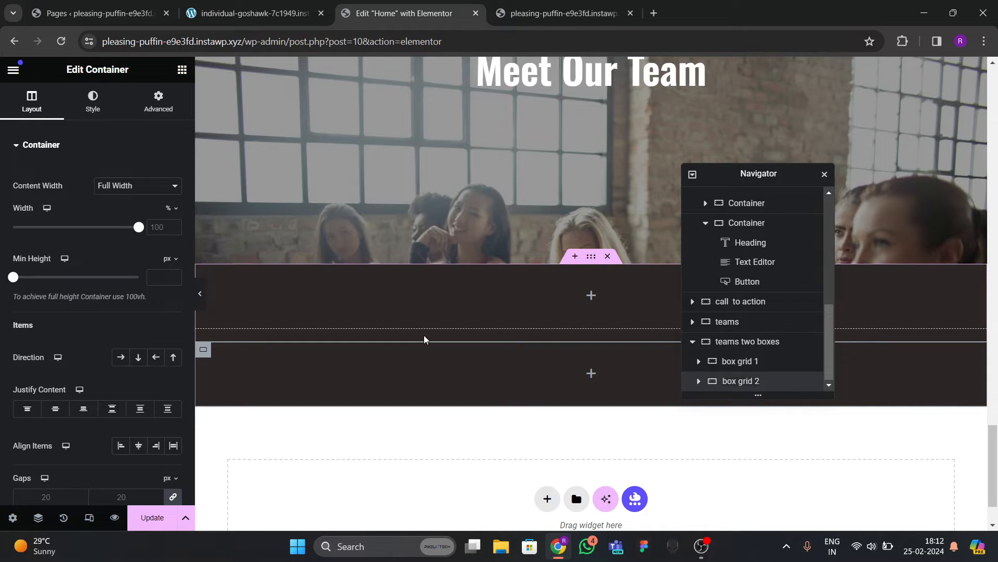
Set the teams two boxes container's Justify Content and Align Items to center with 30 px gaps.
{"action": "left_click", "coordinate": [744, 342]}
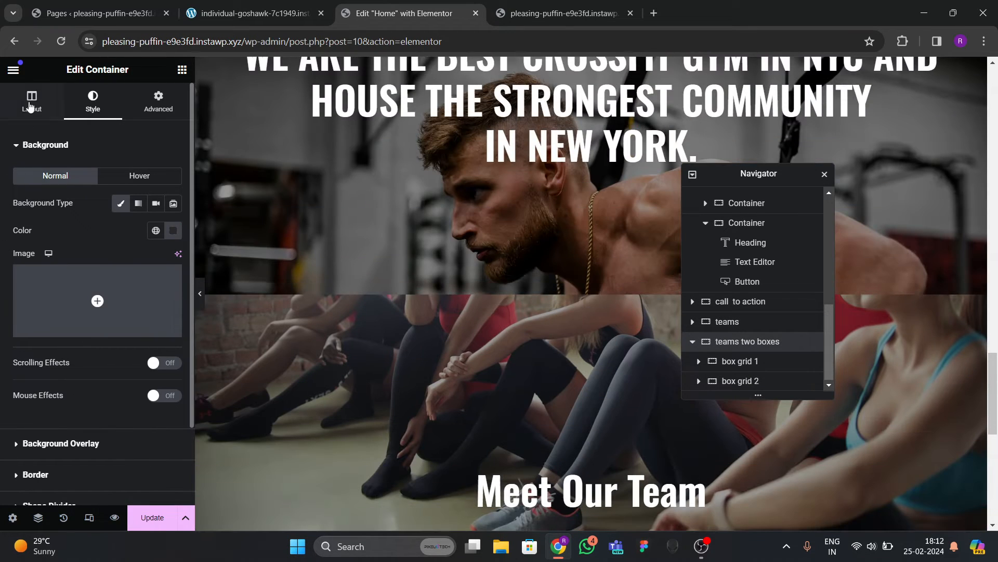
{"action": "left_click", "coordinate": [31, 105]}
{"action": "scroll", "coordinate": [102, 307], "scroll_direction": "down", "scroll_amount": 3}
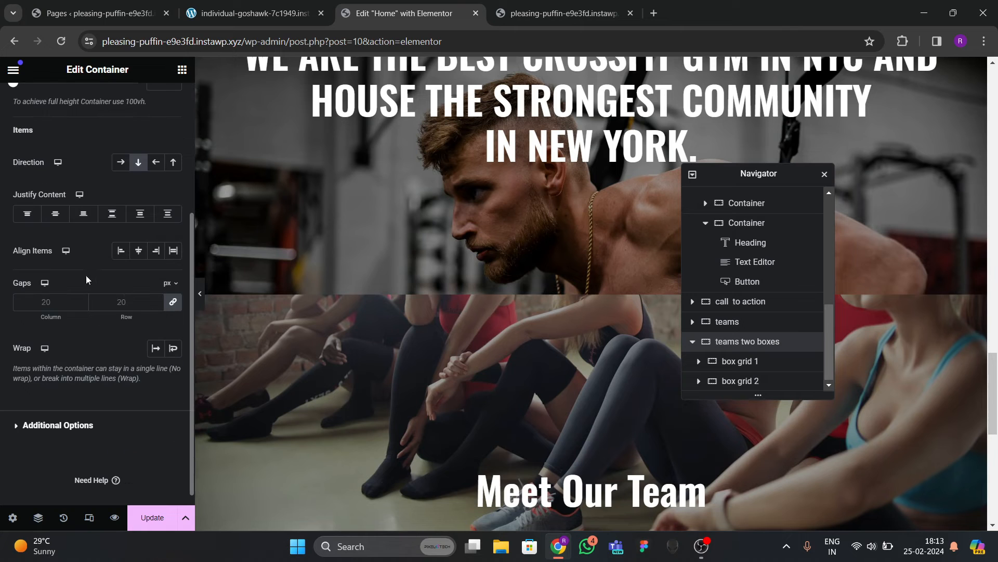
{"action": "left_click", "coordinate": [55, 214]}
{"action": "left_click", "coordinate": [138, 250]}
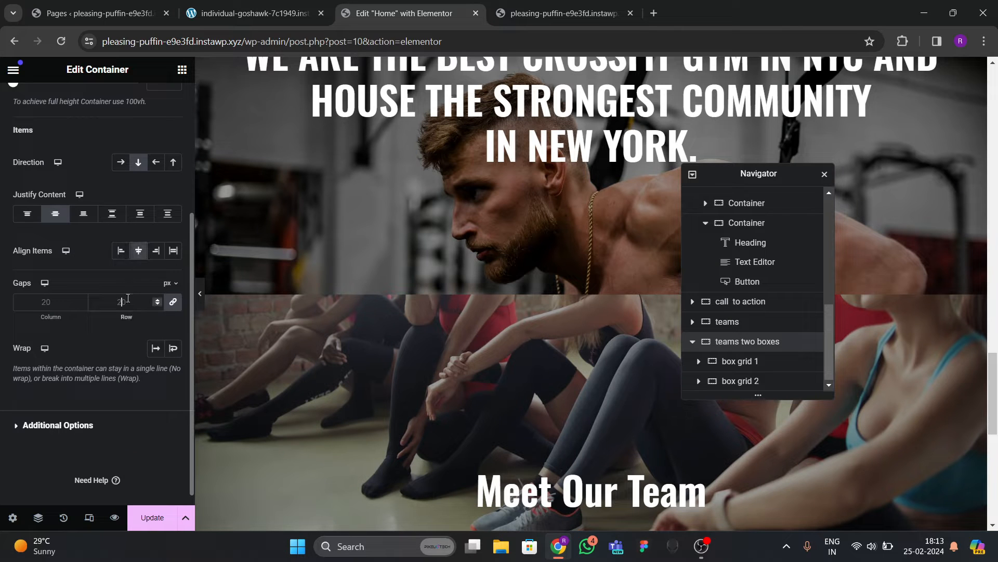
{"action": "scroll", "coordinate": [504, 253], "scroll_direction": "down", "scroll_amount": 8}
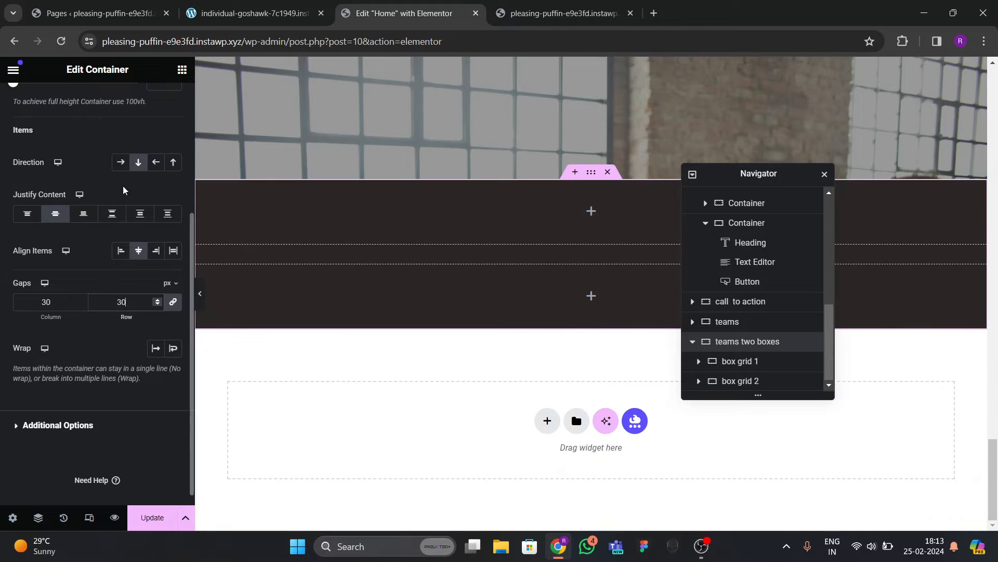
{"action": "left_click", "coordinate": [182, 70]}
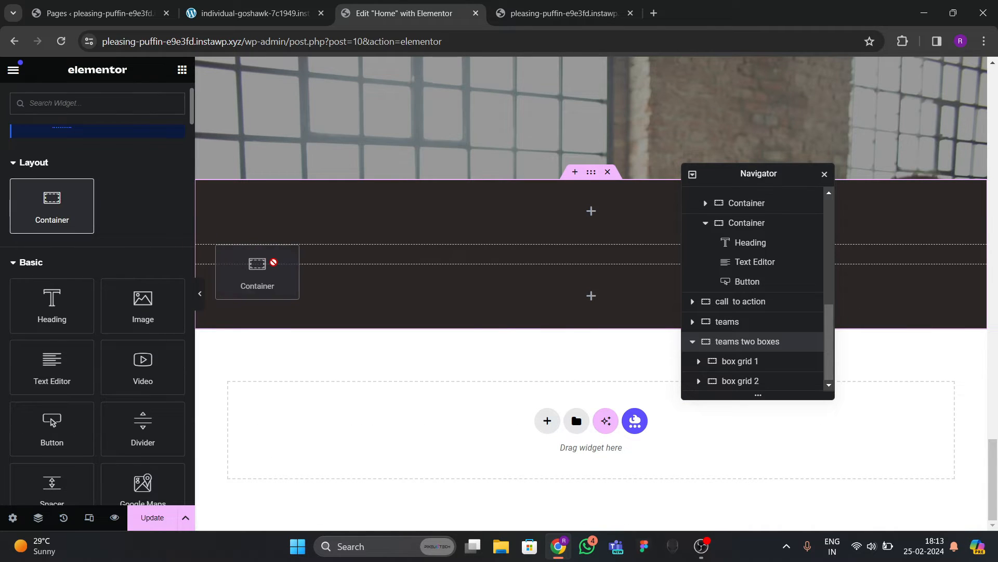
Add a full-width container with 0 padding inside box grid 1.
{"action": "left_click_drag", "start_coordinate": [257, 270], "coordinate": [285, 223]}
{"action": "scroll", "coordinate": [780, 343], "scroll_direction": "down", "scroll_amount": 1}
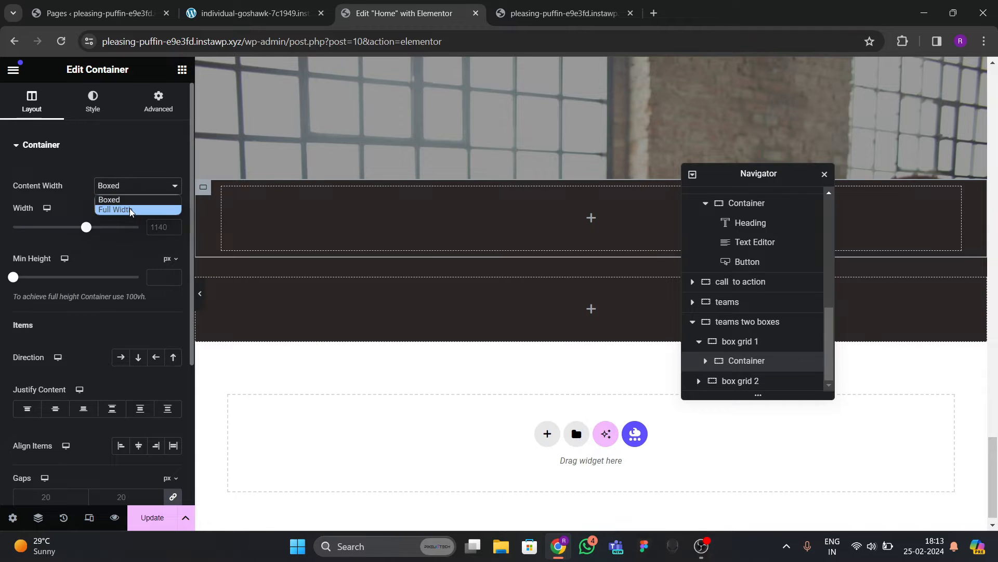
{"action": "left_click", "coordinate": [131, 210]}
{"action": "left_click", "coordinate": [158, 101]}
{"action": "left_click", "coordinate": [172, 248]}
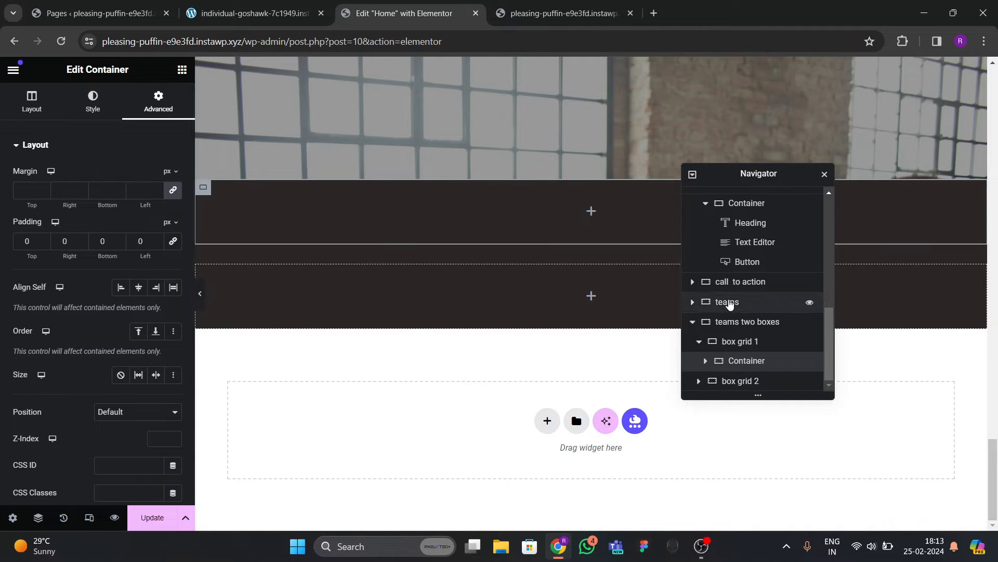
Duplicate the new container three times so box grid 1 holds four.
{"action": "right_click", "coordinate": [760, 361]}
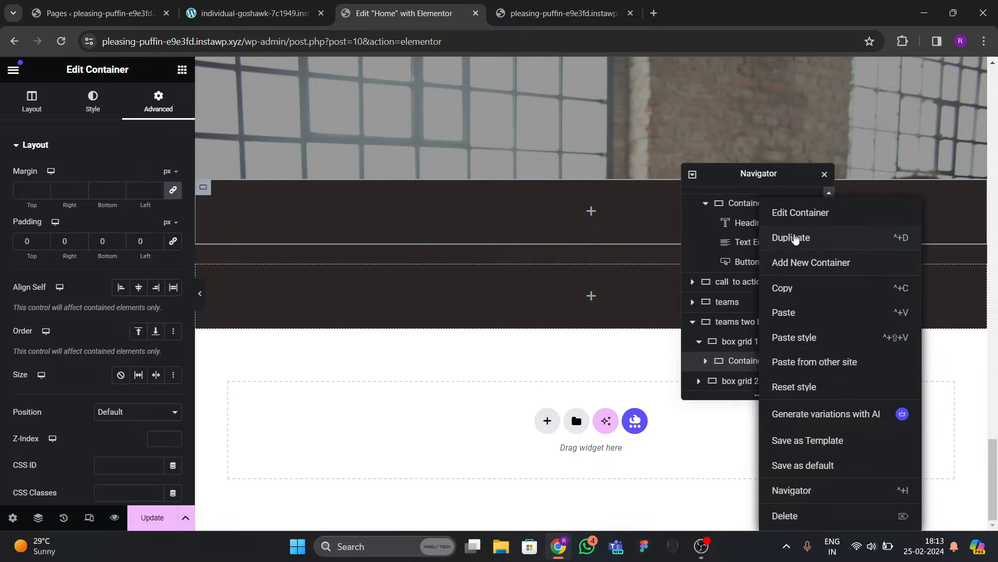
{"action": "left_click", "coordinate": [794, 239]}
{"action": "right_click", "coordinate": [740, 367]}
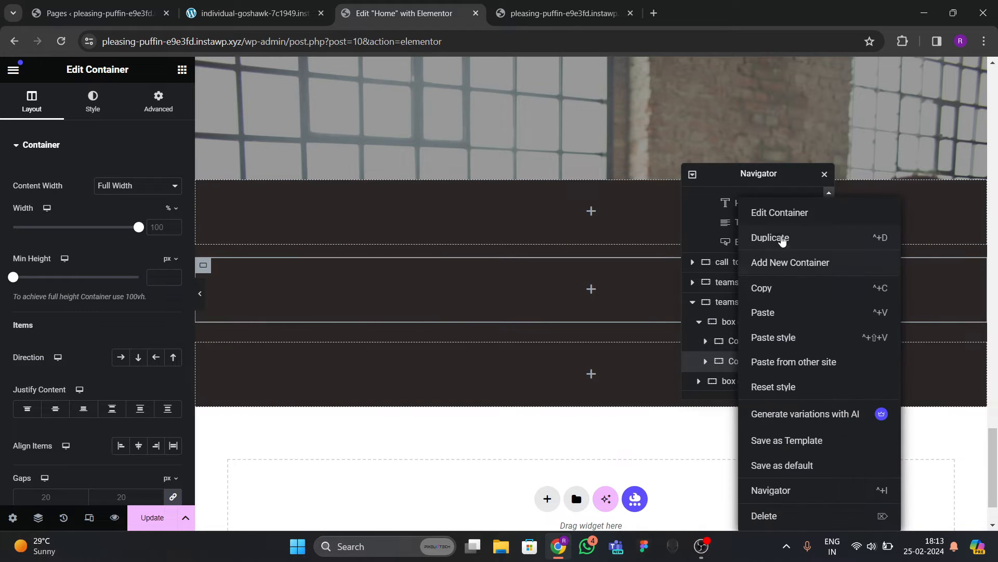
{"action": "left_click", "coordinate": [782, 238]}
{"action": "right_click", "coordinate": [740, 381]}
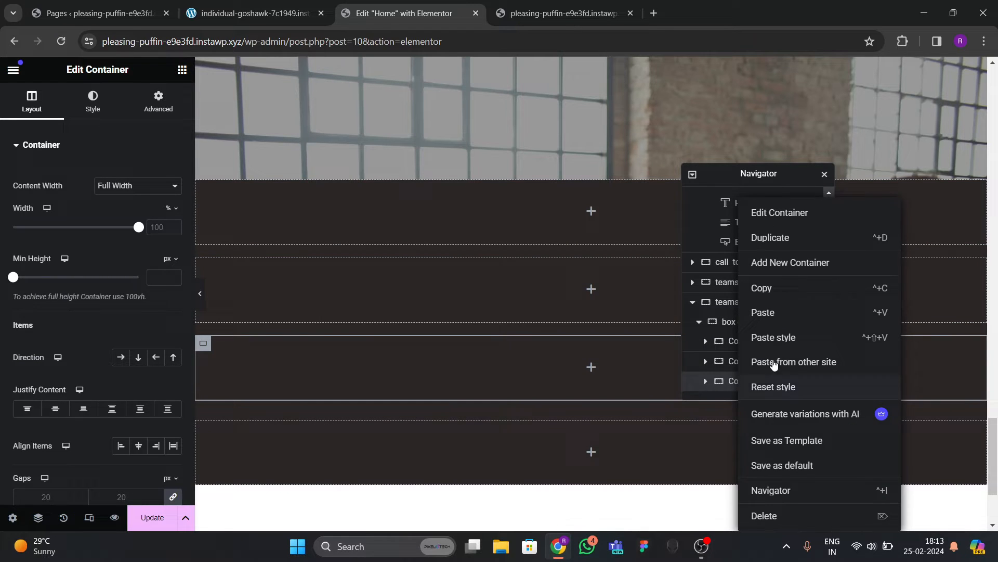
{"action": "left_click", "coordinate": [774, 238]}
Set box grid 1's direction to Row with the four containers centred.
{"action": "left_click", "coordinate": [739, 281]}
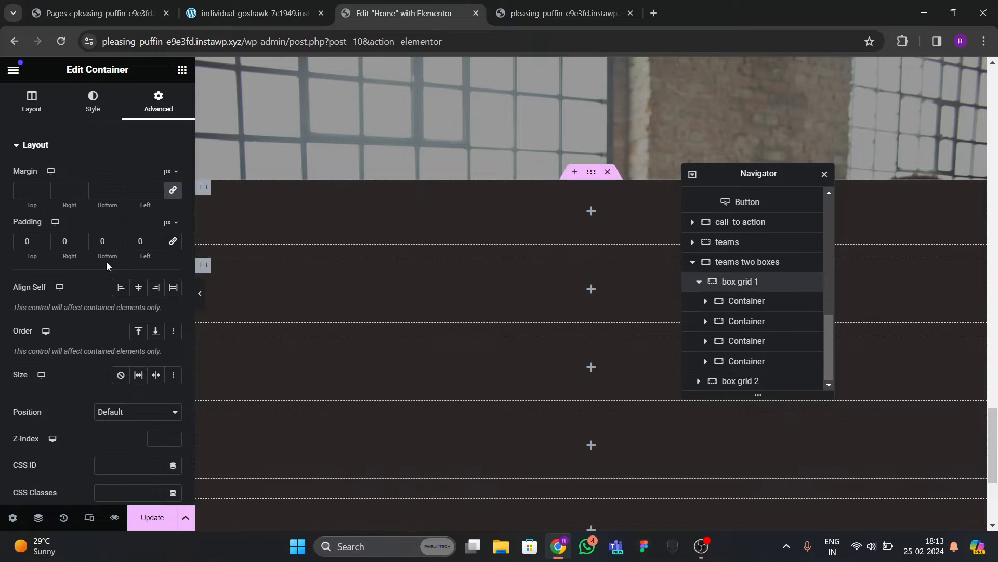
{"action": "left_click", "coordinate": [32, 100]}
{"action": "left_click", "coordinate": [120, 358]}
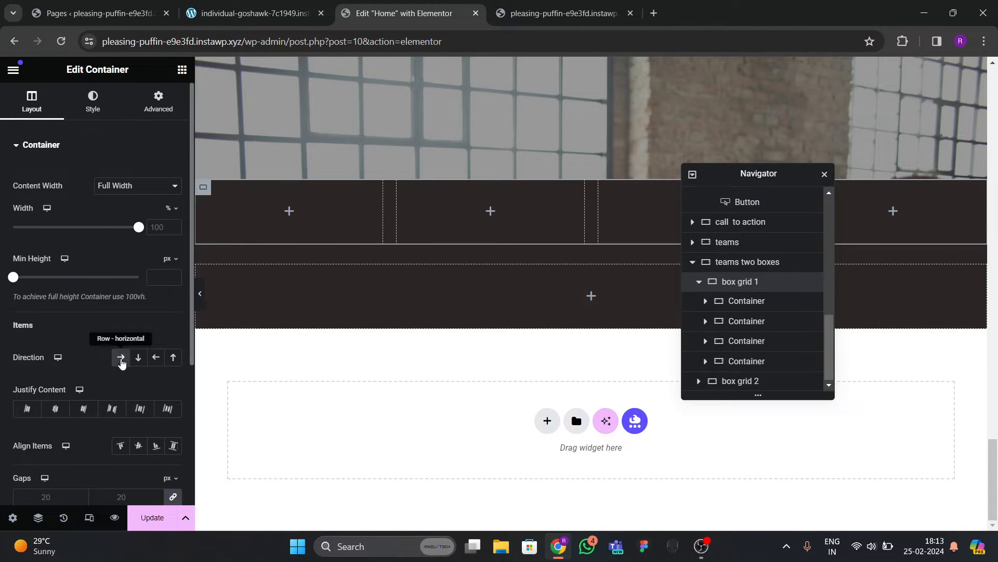
{"action": "left_click", "coordinate": [134, 450]}
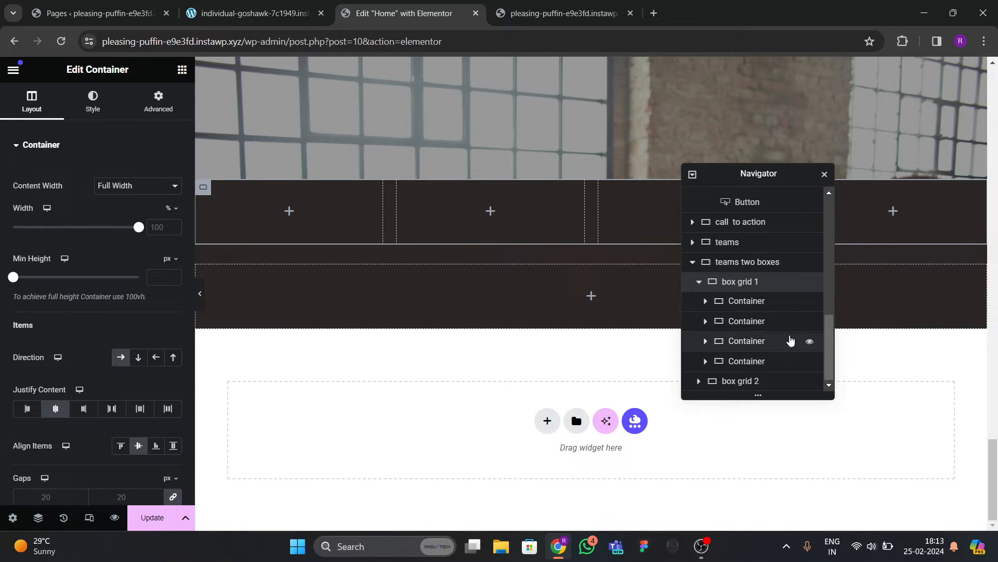
{"action": "left_click", "coordinate": [700, 283]}
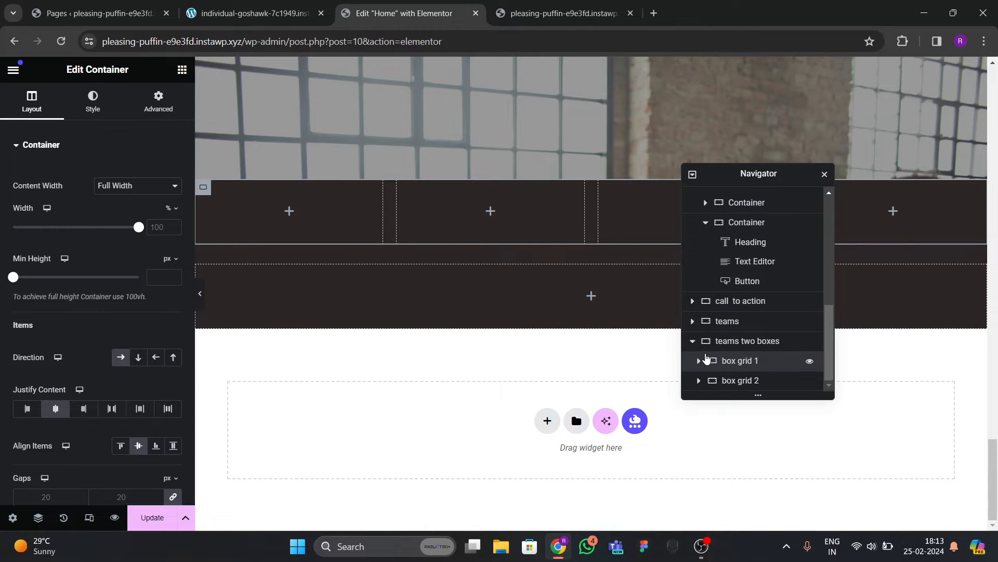
{"action": "left_click", "coordinate": [182, 69]}
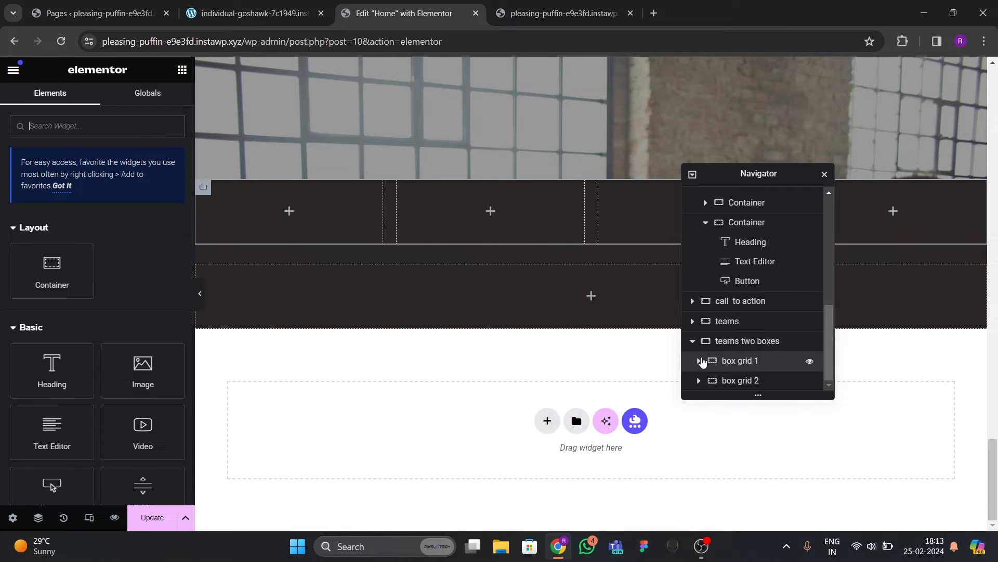
{"action": "left_click", "coordinate": [700, 361]}
{"action": "left_click", "coordinate": [747, 301]}
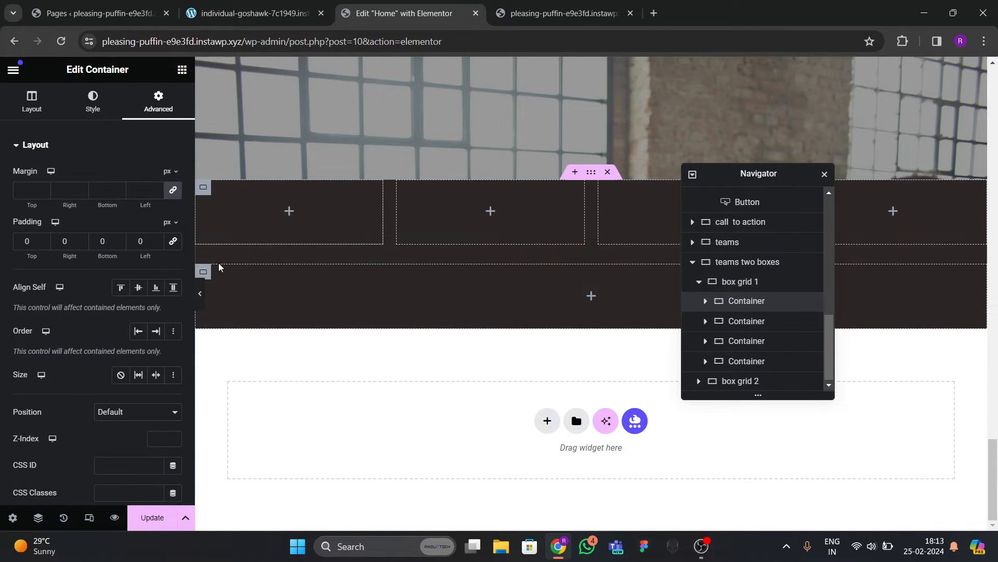
Give the first container a classic white background.
{"action": "left_click", "coordinate": [93, 101]}
{"action": "left_click", "coordinate": [118, 204]}
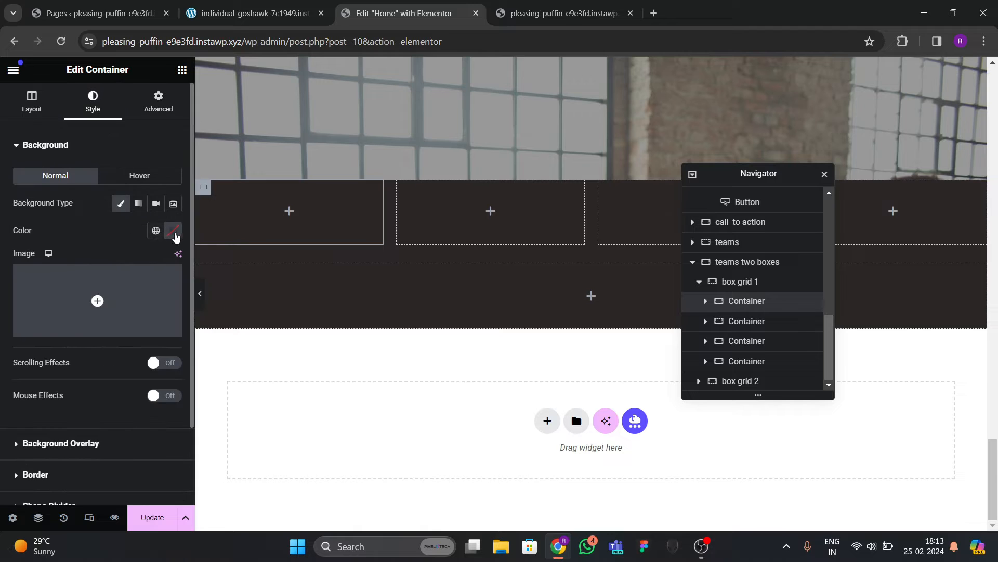
{"action": "left_click", "coordinate": [173, 231]}
{"action": "left_click", "coordinate": [99, 284]}
{"action": "left_click", "coordinate": [97, 226]}
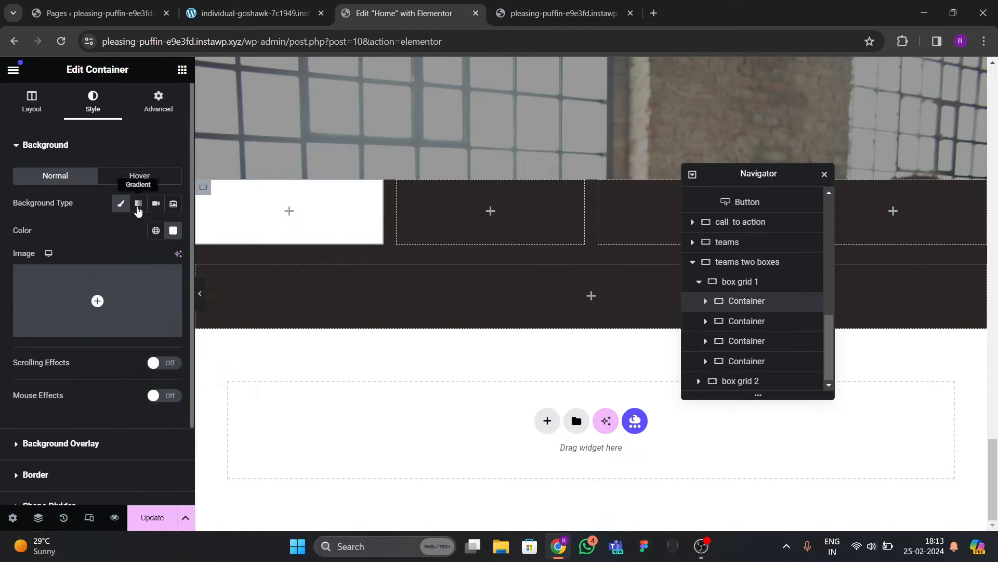
Add an Image widget showing the shirtless man with red rope photo (e4.jpg).
{"action": "left_click", "coordinate": [182, 69]}
{"action": "scroll", "coordinate": [143, 244], "scroll_direction": "down", "scroll_amount": 3}
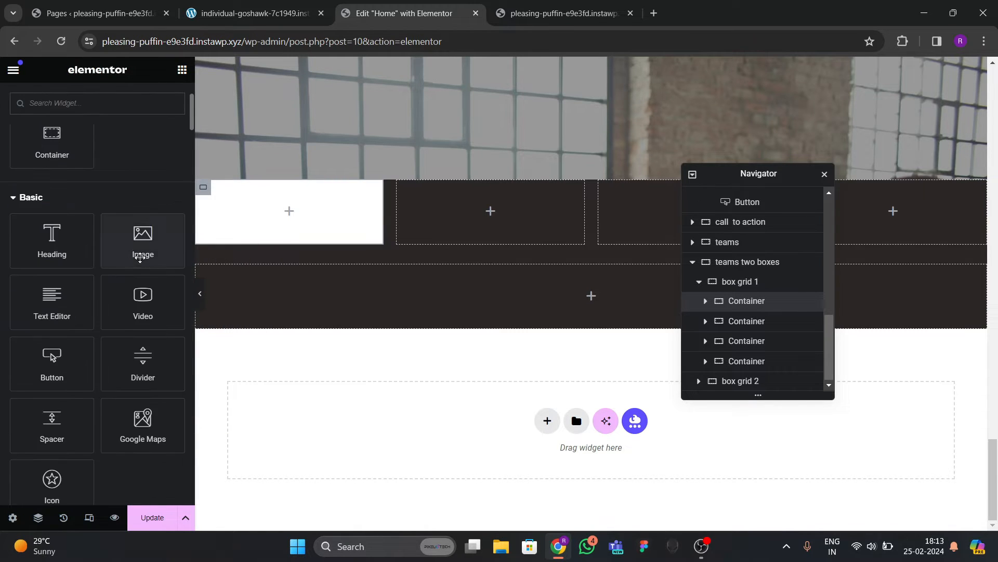
{"action": "left_click_drag", "start_coordinate": [143, 240], "coordinate": [275, 222]}
{"action": "left_click", "coordinate": [83, 215]}
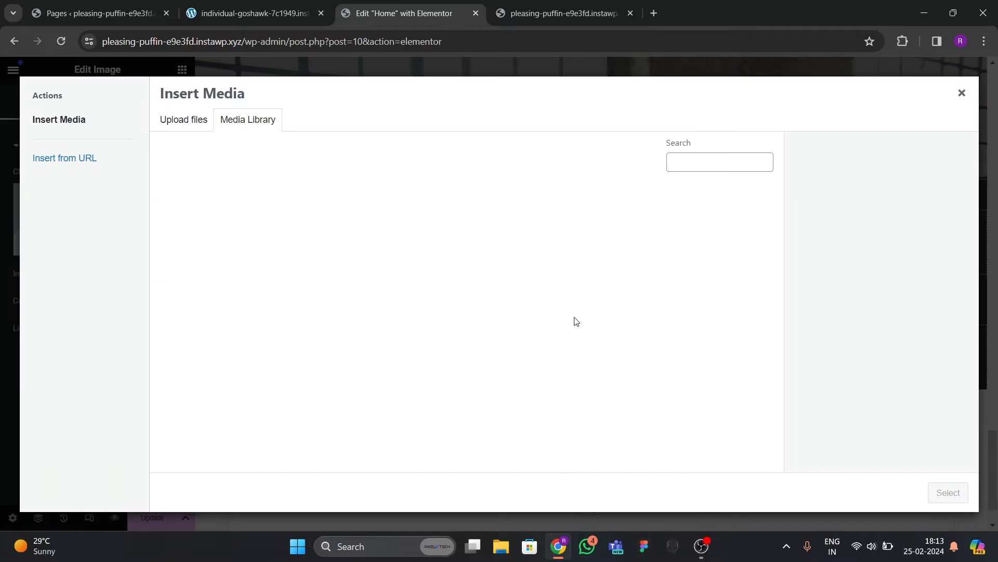
{"action": "scroll", "coordinate": [483, 342], "scroll_direction": "down", "scroll_amount": 4}
{"action": "left_click", "coordinate": [509, 276]}
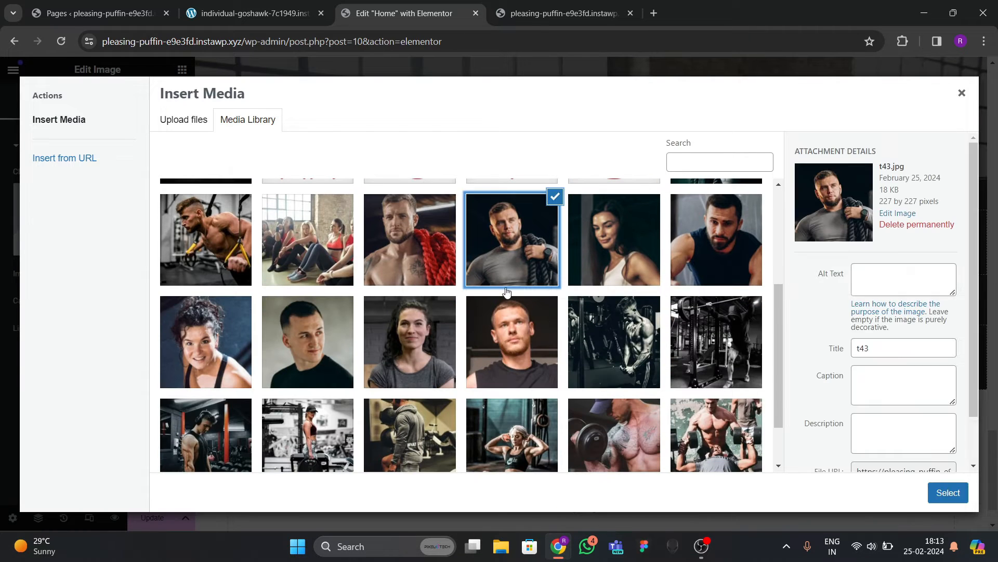
{"action": "left_click", "coordinate": [432, 274]}
{"action": "left_click", "coordinate": [931, 492]}
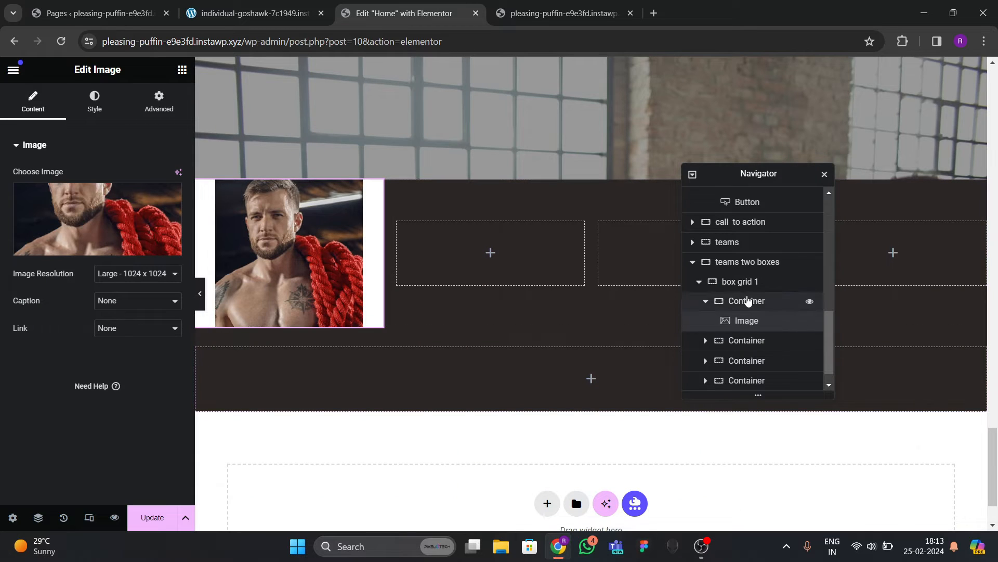
Set 30 px padding on all sides of the card container.
{"action": "left_click", "coordinate": [571, 329]}
{"action": "left_click", "coordinate": [158, 101]}
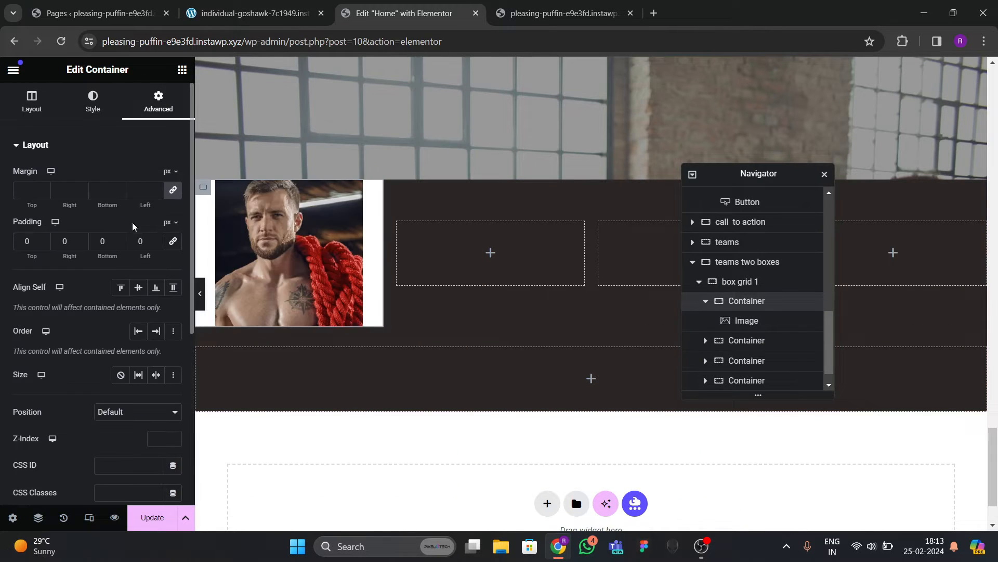
{"action": "left_click", "coordinate": [19, 243]}
{"action": "type", "text": "30"}
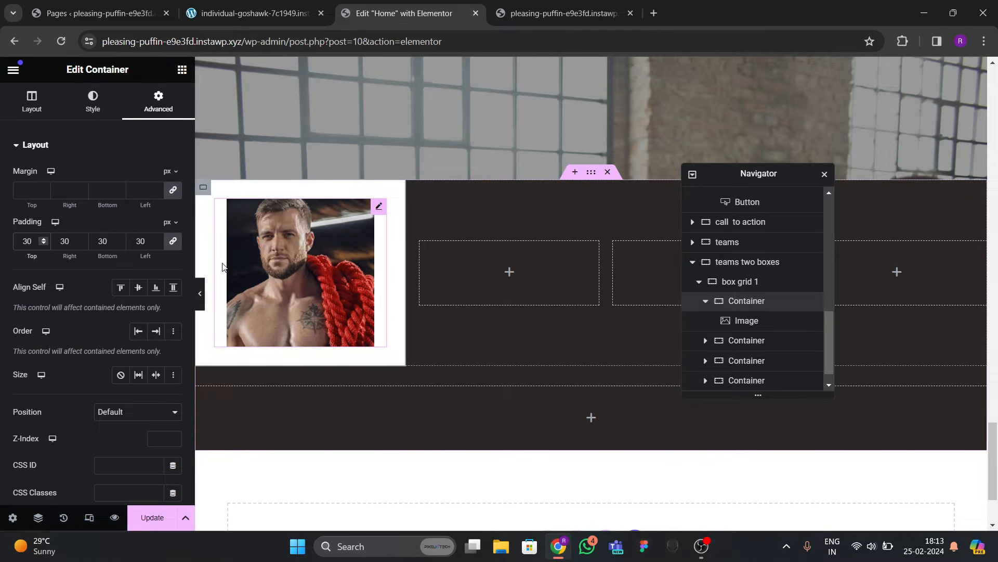
{"action": "scroll", "coordinate": [364, 219], "scroll_direction": "up", "scroll_amount": 20}
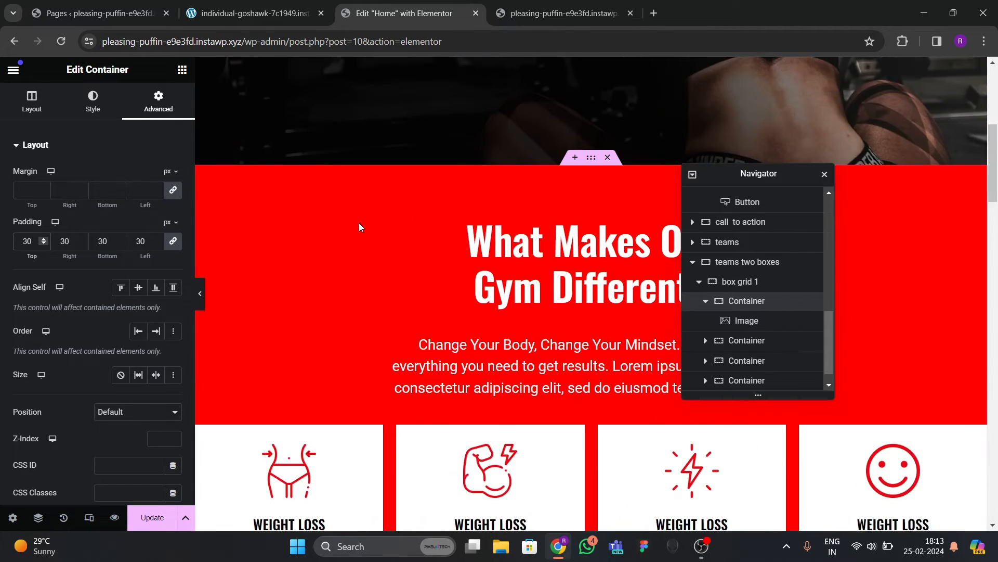
Copy the WEIGHT LOSS heading and paste it below the card's team photo.
{"action": "scroll", "coordinate": [359, 225], "scroll_direction": "down", "scroll_amount": 4}
{"action": "right_click", "coordinate": [316, 266]}
{"action": "left_click", "coordinate": [343, 315]}
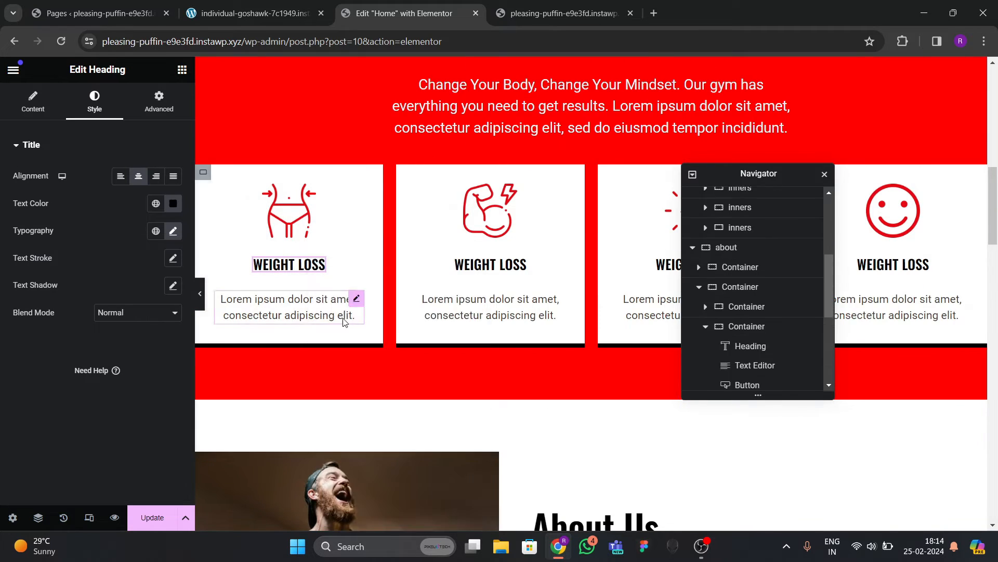
{"action": "scroll", "coordinate": [345, 307], "scroll_direction": "down", "scroll_amount": 15}
{"action": "scroll", "coordinate": [345, 306], "scroll_direction": "down", "scroll_amount": 10}
{"action": "left_click", "coordinate": [312, 183]}
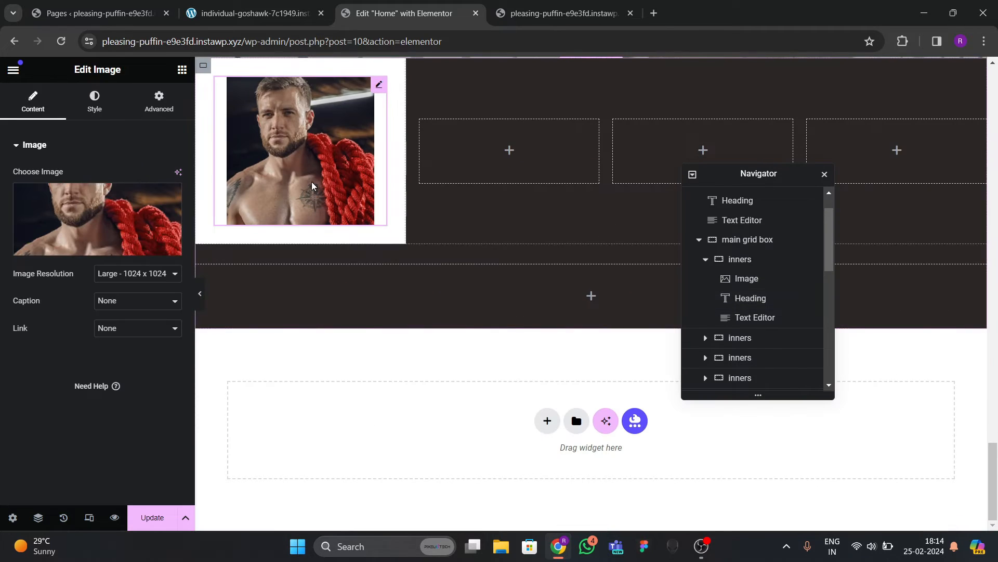
{"action": "right_click", "coordinate": [312, 183]}
{"action": "left_click", "coordinate": [336, 271]}
Copy the Lorem ipsum description text and paste it under the card's WEIGHT LOSS heading.
{"action": "scroll", "coordinate": [328, 248], "scroll_direction": "up", "scroll_amount": 15}
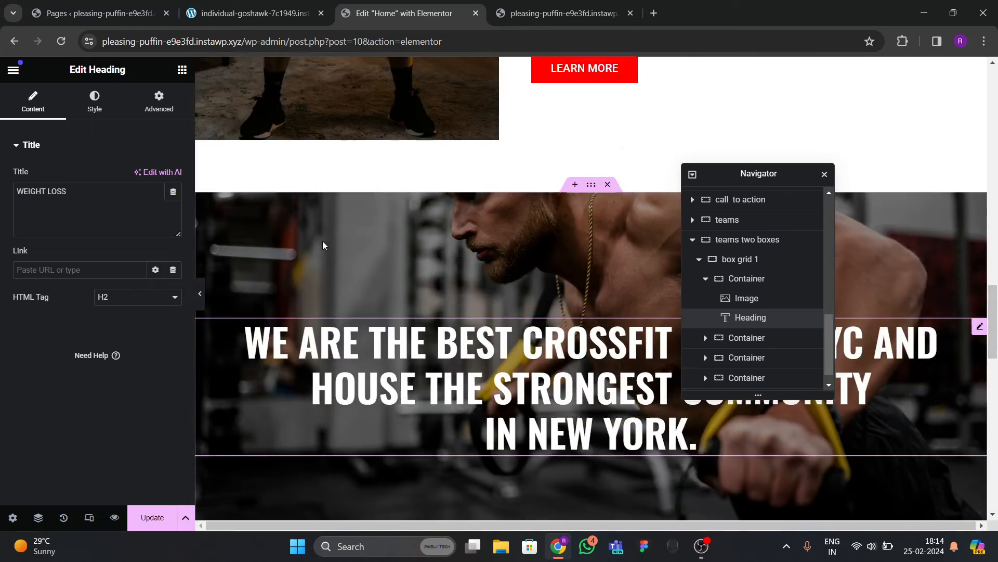
{"action": "scroll", "coordinate": [322, 239], "scroll_direction": "up", "scroll_amount": 7}
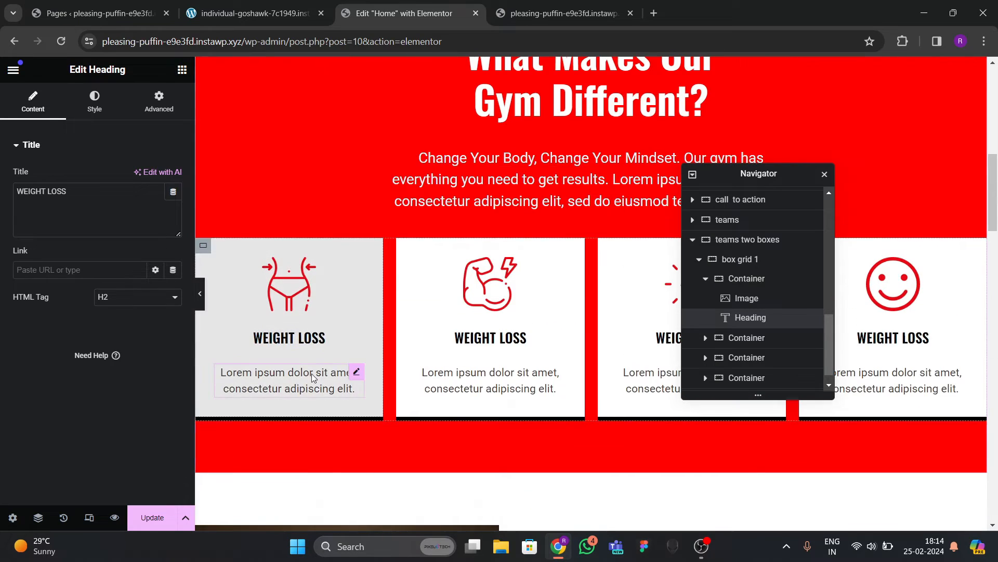
{"action": "right_click", "coordinate": [311, 373]}
{"action": "left_click", "coordinate": [332, 317]}
{"action": "scroll", "coordinate": [332, 331], "scroll_direction": "up", "scroll_amount": 12}
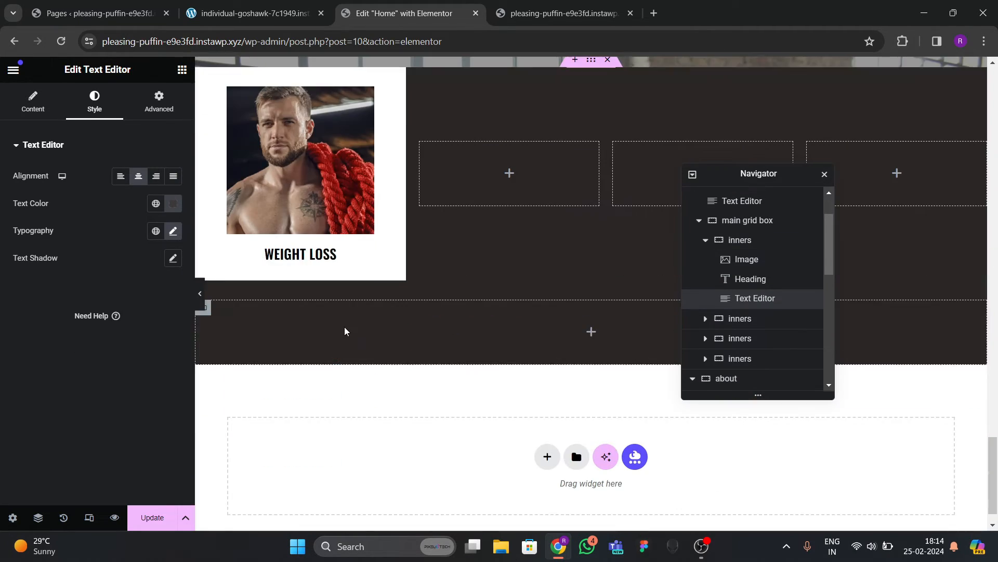
{"action": "scroll", "coordinate": [335, 312], "scroll_direction": "down", "scroll_amount": 1}
{"action": "right_click", "coordinate": [311, 222]}
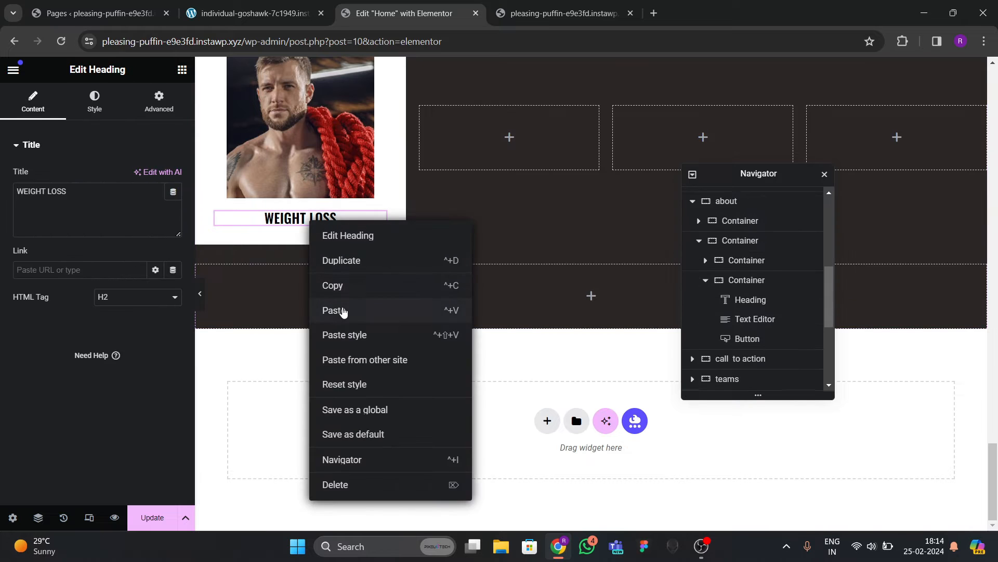
{"action": "left_click", "coordinate": [341, 313]}
Copy the Our History LEARN MORE button and paste it below the card's text.
{"action": "scroll", "coordinate": [269, 273], "scroll_direction": "up", "scroll_amount": 10}
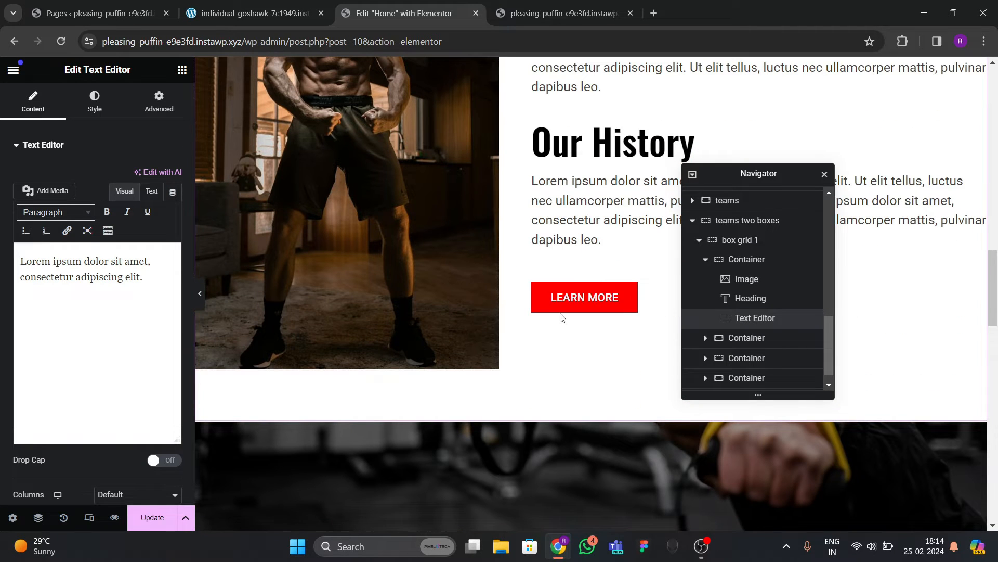
{"action": "right_click", "coordinate": [572, 298]}
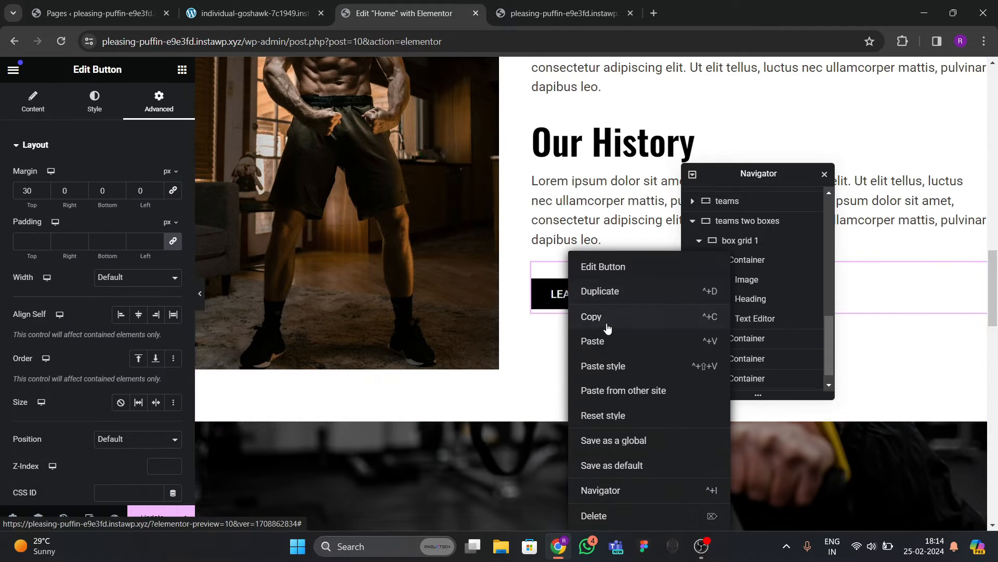
{"action": "left_click", "coordinate": [591, 318]}
{"action": "scroll", "coordinate": [403, 302], "scroll_direction": "down", "scroll_amount": 5}
{"action": "scroll", "coordinate": [403, 301], "scroll_direction": "down", "scroll_amount": 6}
{"action": "scroll", "coordinate": [383, 283], "scroll_direction": "up", "scroll_amount": 1}
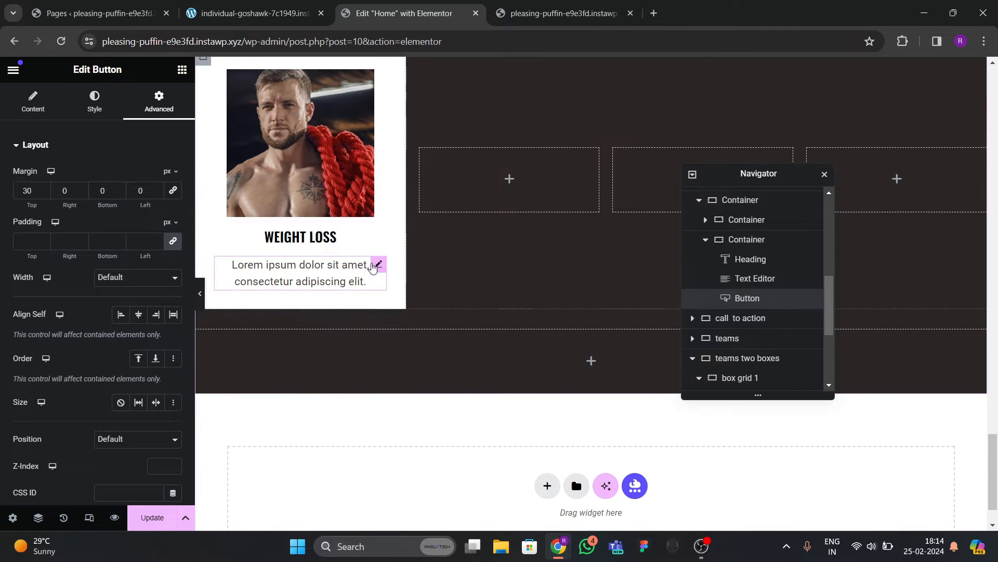
{"action": "right_click", "coordinate": [379, 265]}
{"action": "left_click", "coordinate": [383, 340]}
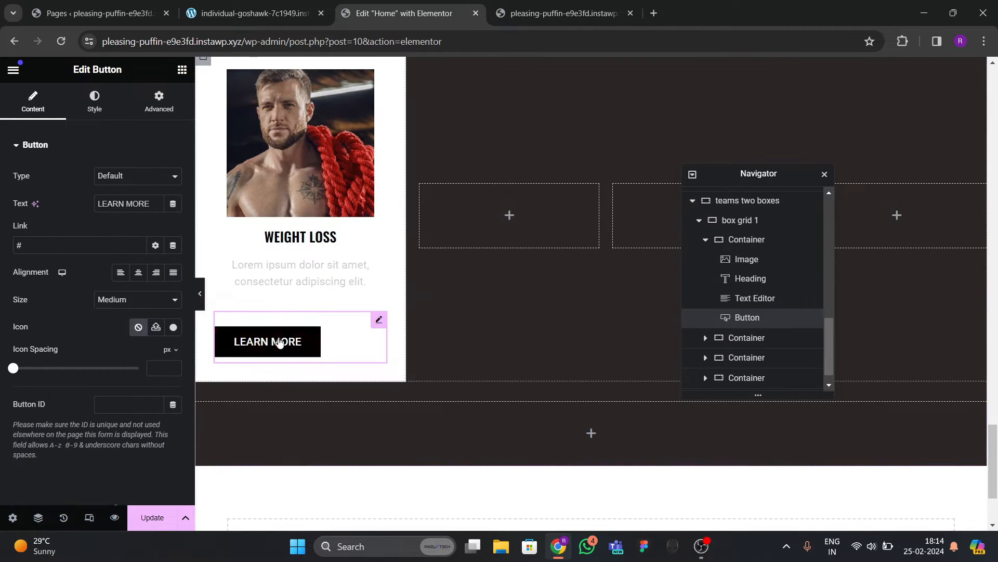
{"action": "left_click", "coordinate": [85, 106]}
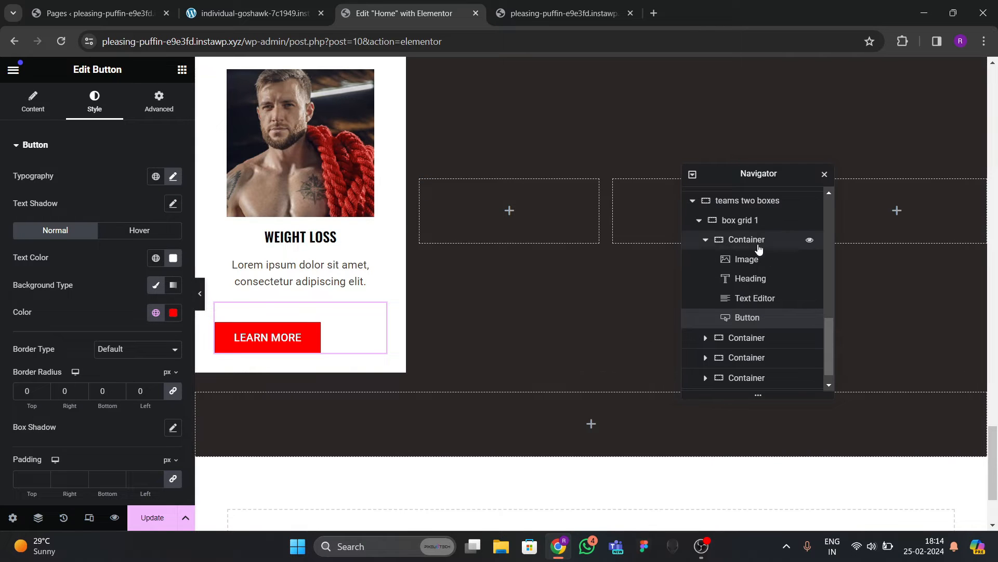
Set the WEIGHT LOSS card box's Align Items to Center.
{"action": "left_click", "coordinate": [809, 240]}
{"action": "left_click", "coordinate": [31, 101]}
{"action": "scroll", "coordinate": [118, 300], "scroll_direction": "down", "scroll_amount": 3}
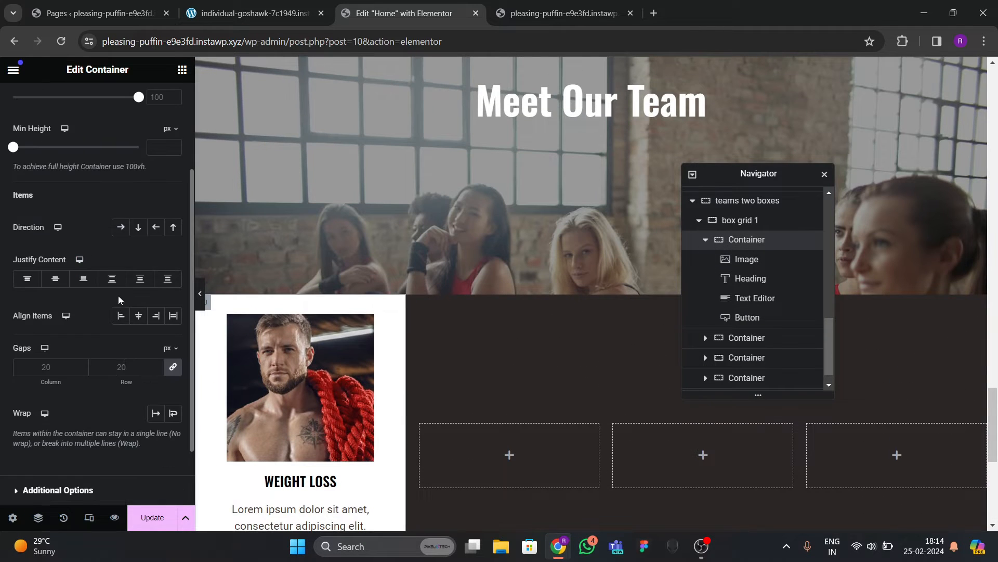
{"action": "left_click", "coordinate": [136, 318]}
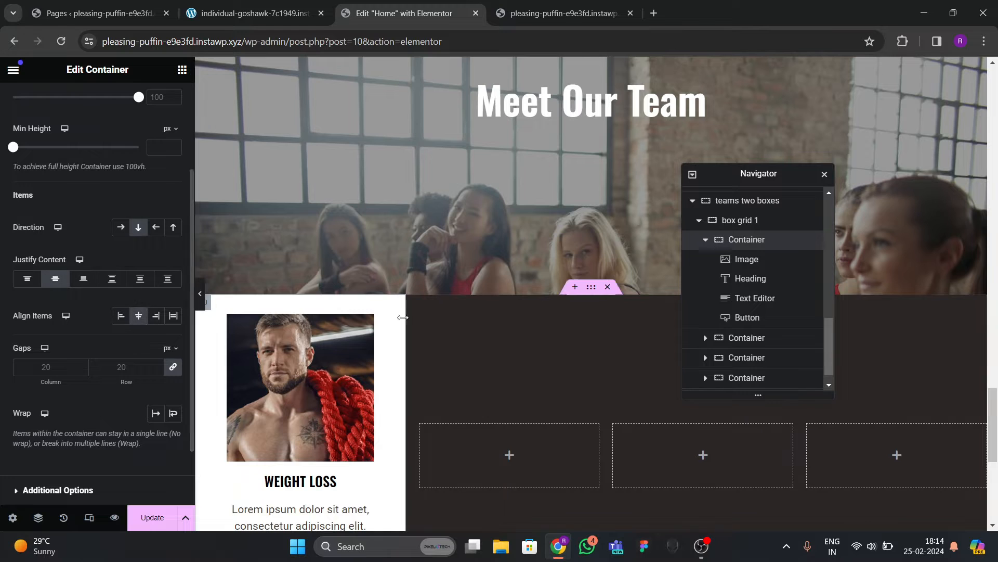
Change the LEARN MORE button's top margin from 30 px to 0.
{"action": "scroll", "coordinate": [384, 328], "scroll_direction": "down", "scroll_amount": 5}
{"action": "left_click", "coordinate": [322, 322]}
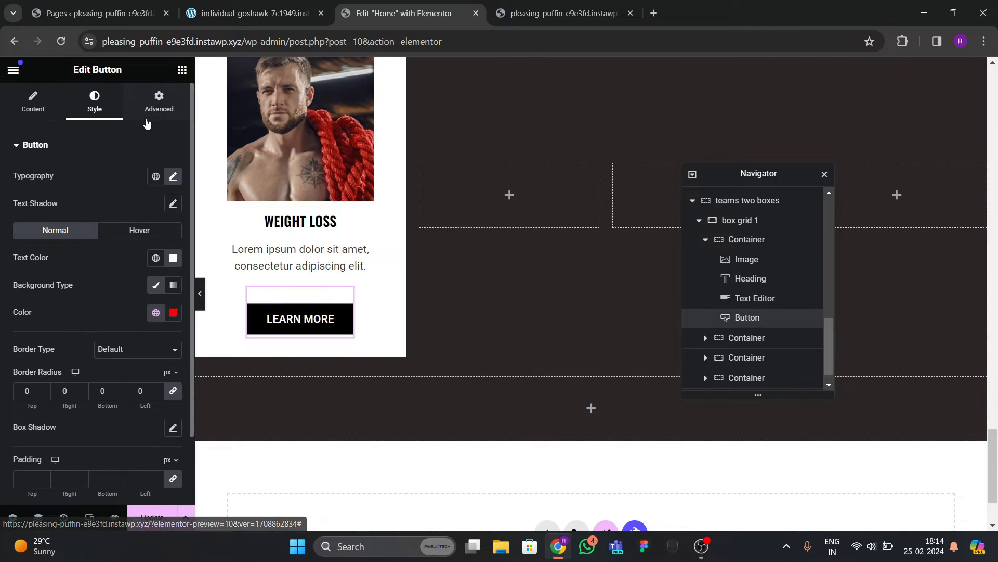
{"action": "left_click", "coordinate": [158, 101]}
{"action": "key", "text": "BackSpace"}
{"action": "key", "text": "BackSpace"}
{"action": "type", "text": "0"}
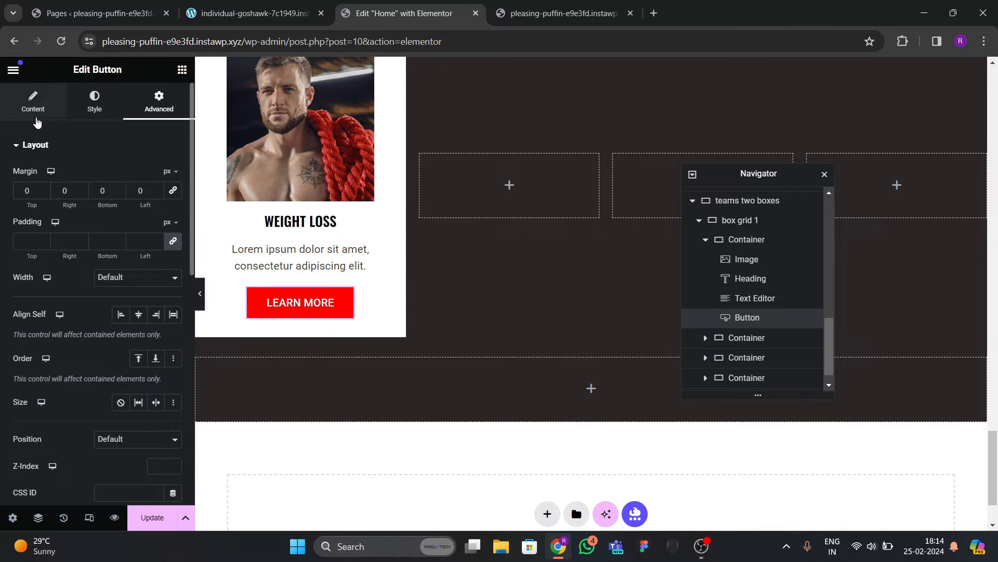
Make the card button Small and change its label to VISIT BIO.
{"action": "left_click", "coordinate": [33, 101]}
{"action": "left_click", "coordinate": [113, 262]}
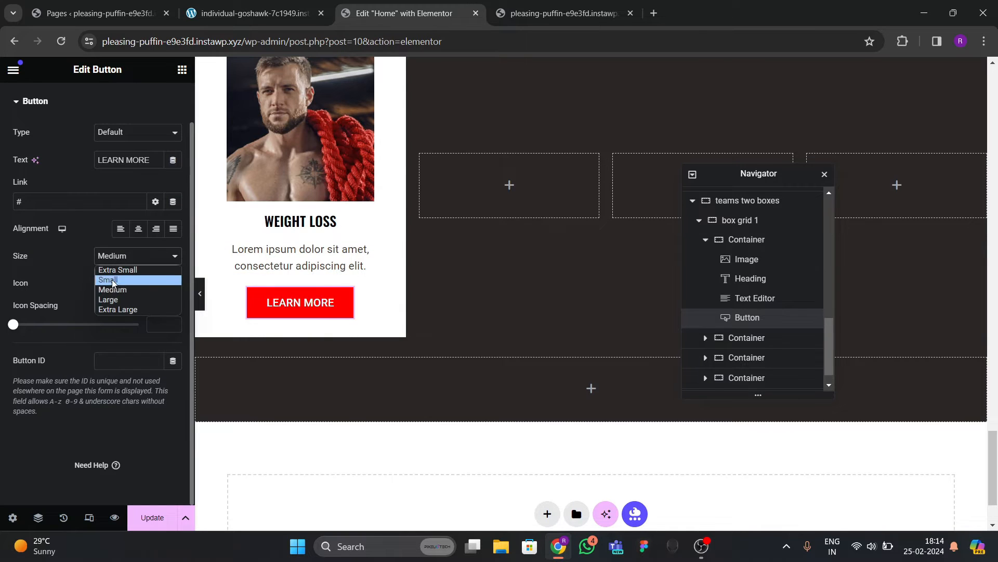
{"action": "left_click", "coordinate": [113, 281]}
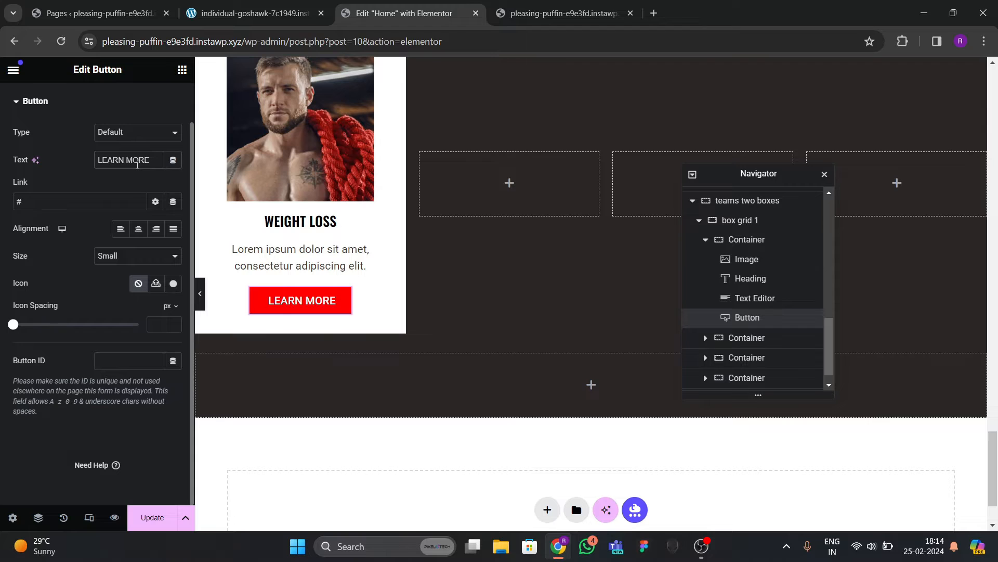
{"action": "key", "text": "BackSpace"}
{"action": "type", "text": "VISIT BIO"}
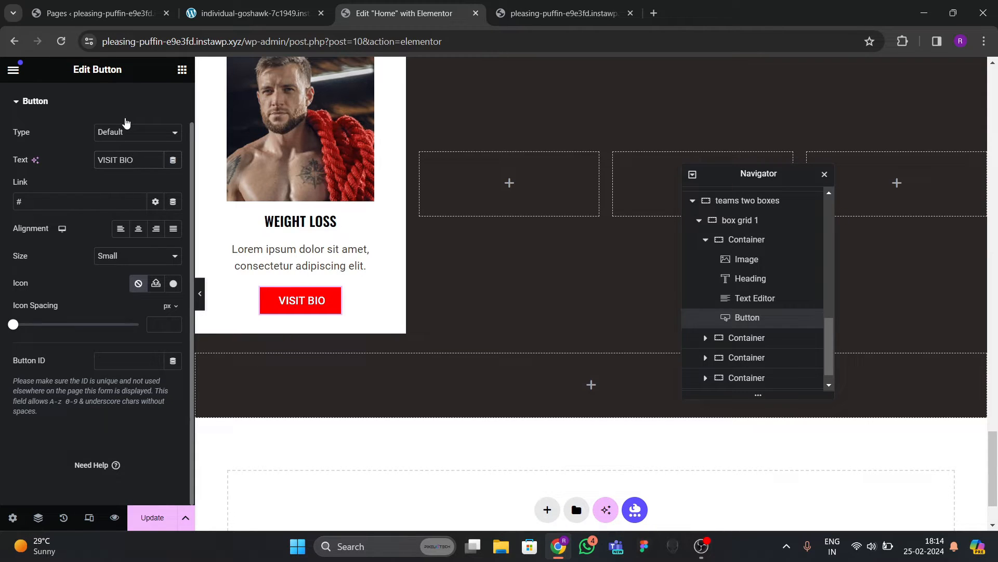
Set the button's typography size to 15 px and preview the result.
{"action": "scroll", "coordinate": [126, 121], "scroll_direction": "up", "scroll_amount": 1}
{"action": "left_click", "coordinate": [94, 100]}
{"action": "left_click", "coordinate": [173, 176]}
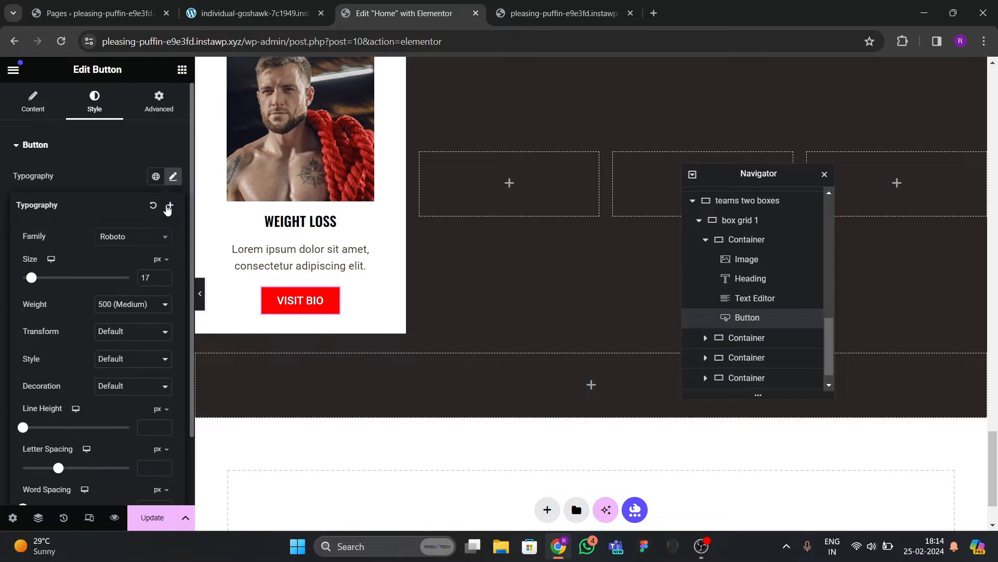
{"action": "type", "text": "15"}
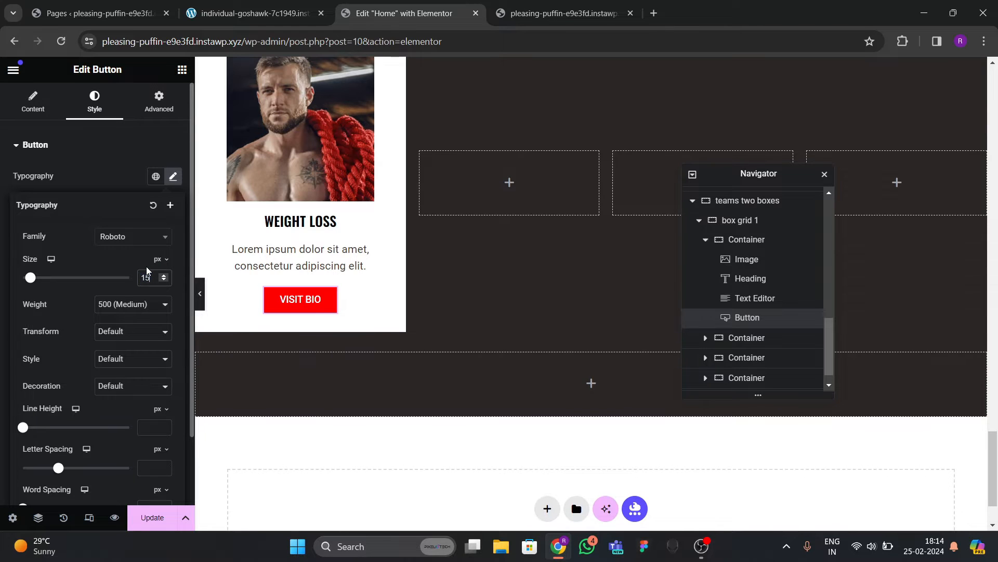
{"action": "scroll", "coordinate": [329, 256], "scroll_direction": "up", "scroll_amount": 3}
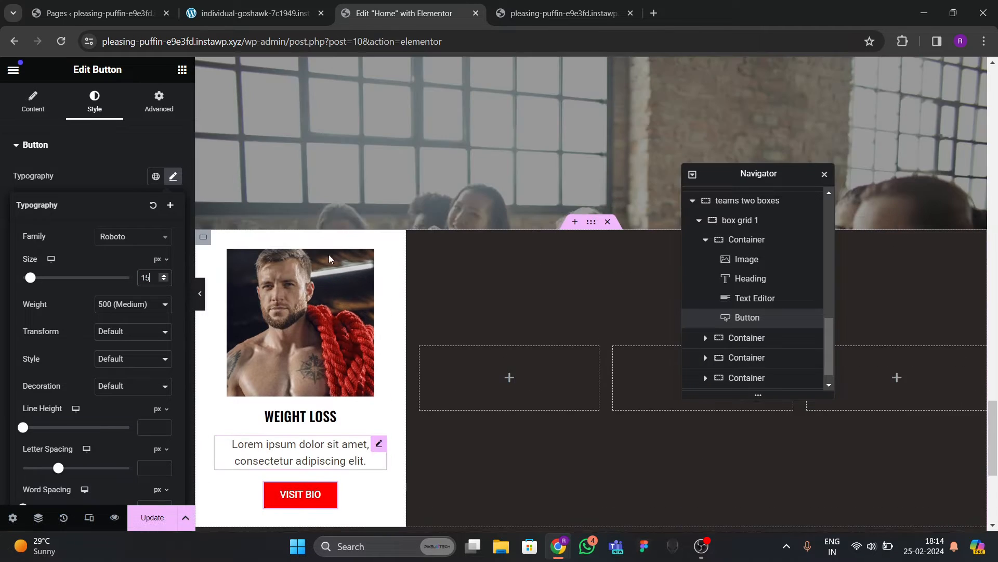
{"action": "scroll", "coordinate": [312, 286], "scroll_direction": "down", "scroll_amount": 2}
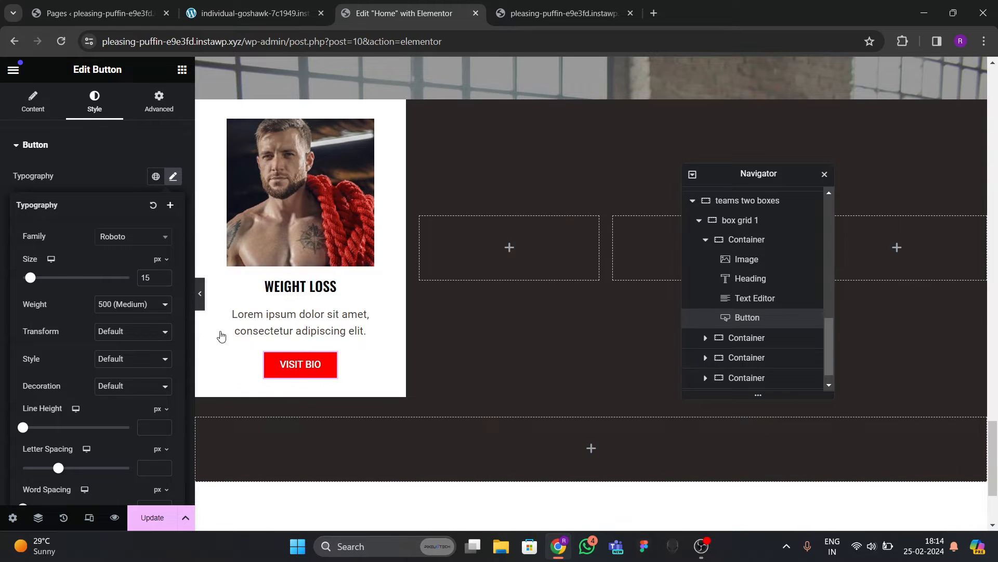
{"action": "left_click", "coordinate": [200, 294]}
{"action": "left_click", "coordinate": [4, 294]}
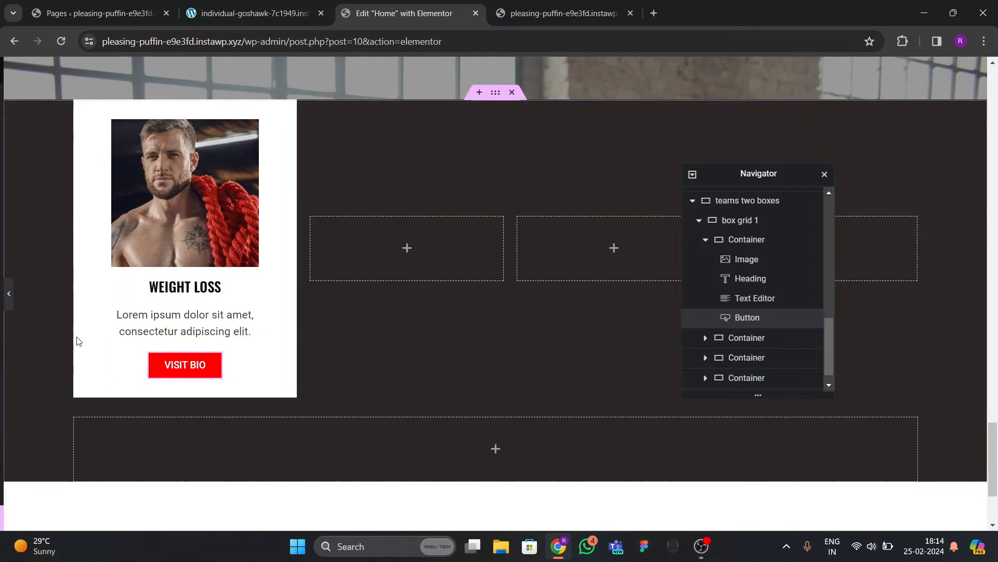
Set the card photo's width to 100%.
{"action": "left_click", "coordinate": [93, 104]}
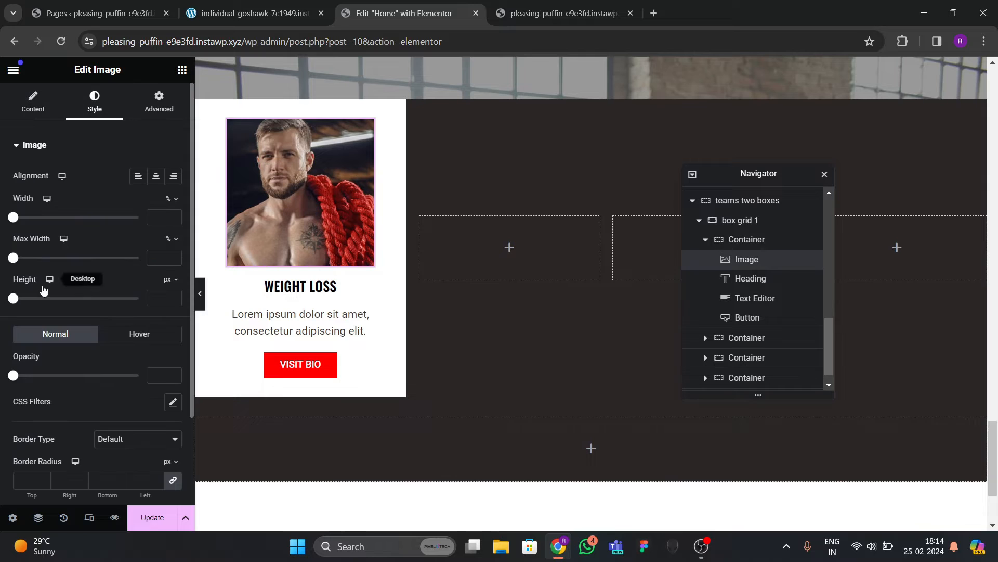
{"action": "left_click_drag", "start_coordinate": [18, 221], "coordinate": [210, 245]}
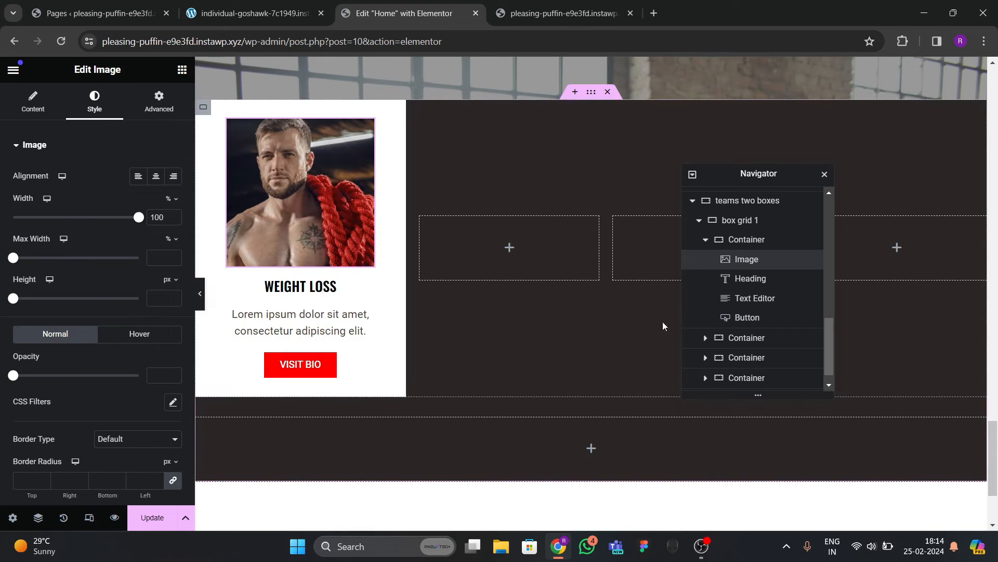
{"action": "left_click", "coordinate": [706, 239]}
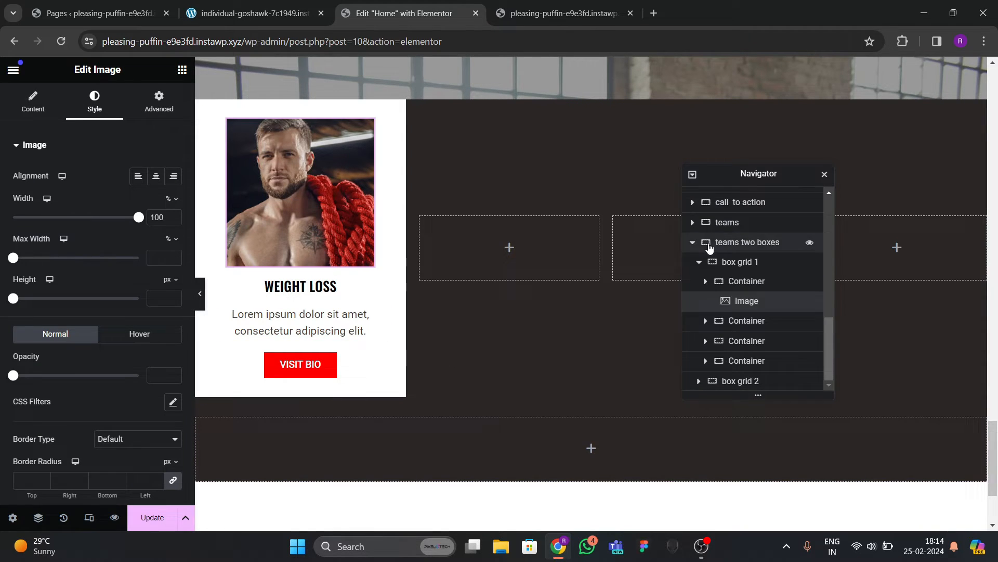
Delete the three empty boxes from the Navigator.
{"action": "left_click", "coordinate": [739, 323]}
{"action": "left_click", "coordinate": [741, 344], "text": "ctrl"}
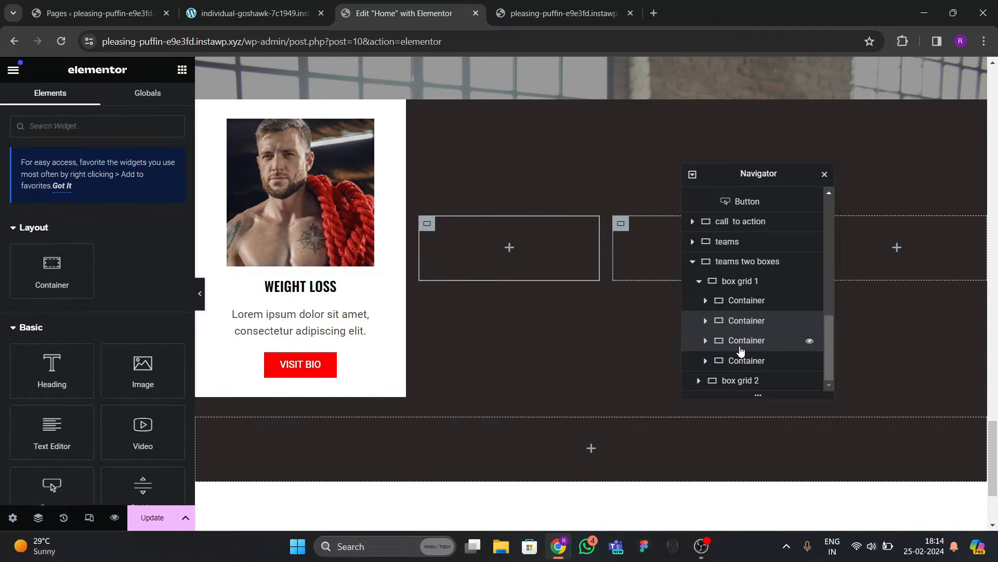
{"action": "left_click", "coordinate": [747, 361], "text": "ctrl"}
{"action": "key", "text": "Delete"}
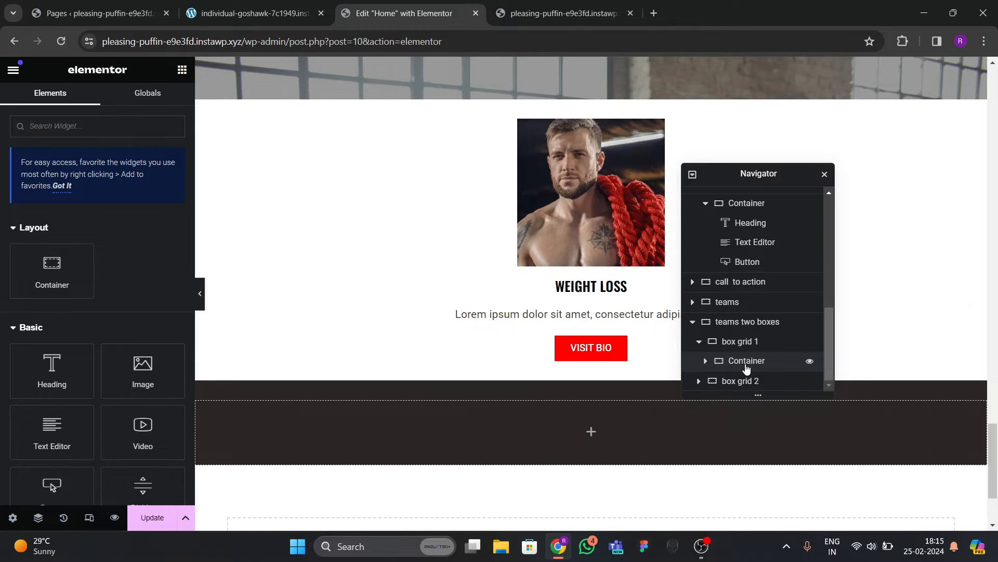
Duplicate the WEIGHT LOSS card three times to make a row of four cards.
{"action": "right_click", "coordinate": [747, 359]}
{"action": "left_click", "coordinate": [780, 237]}
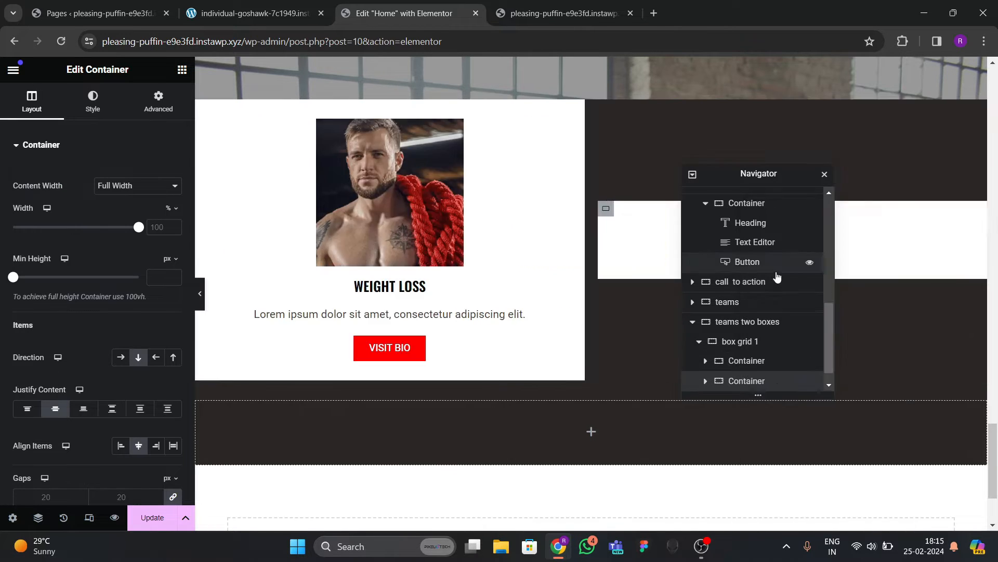
{"action": "right_click", "coordinate": [743, 361]}
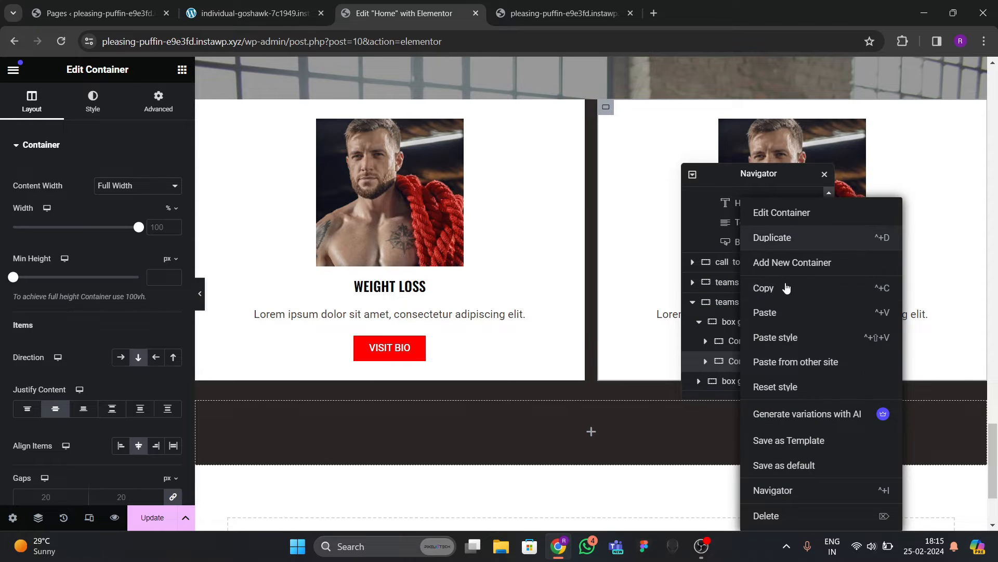
{"action": "left_click", "coordinate": [775, 237]}
{"action": "right_click", "coordinate": [735, 361]}
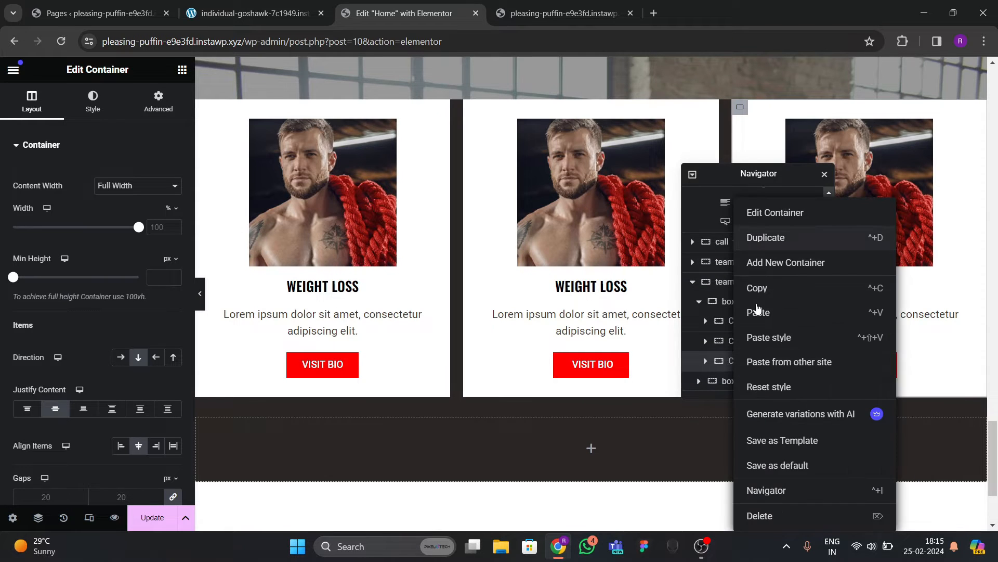
{"action": "left_click", "coordinate": [775, 237]}
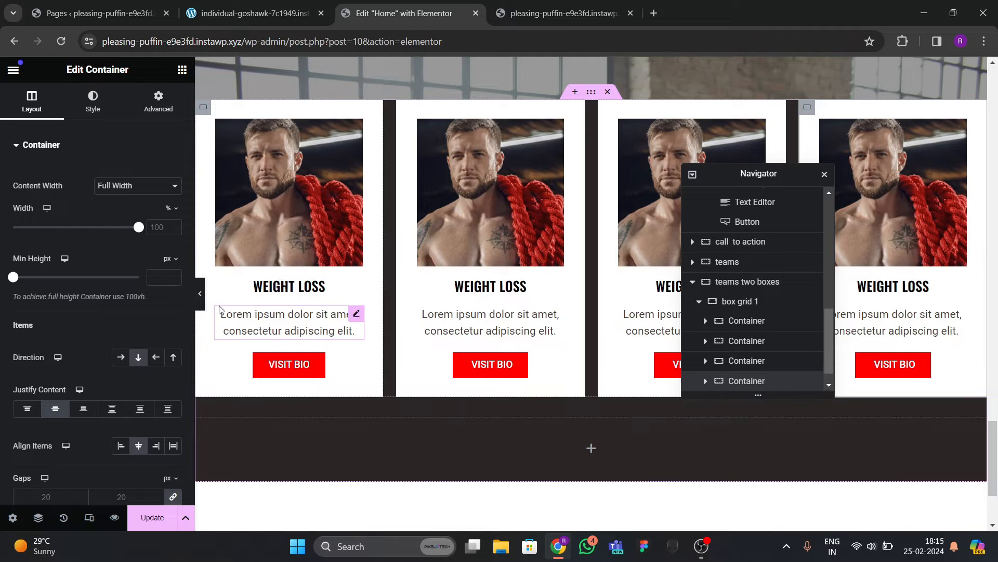
{"action": "left_click", "coordinate": [200, 293]}
{"action": "scroll", "coordinate": [270, 308], "scroll_direction": "up", "scroll_amount": 3}
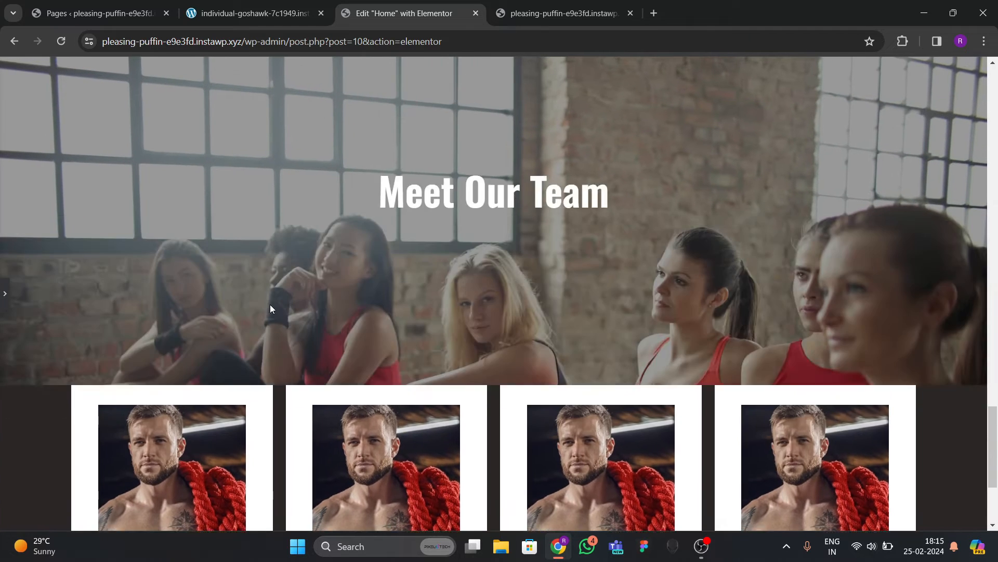
{"action": "scroll", "coordinate": [270, 308], "scroll_direction": "down", "scroll_amount": 3}
{"action": "left_click", "coordinate": [3, 296]}
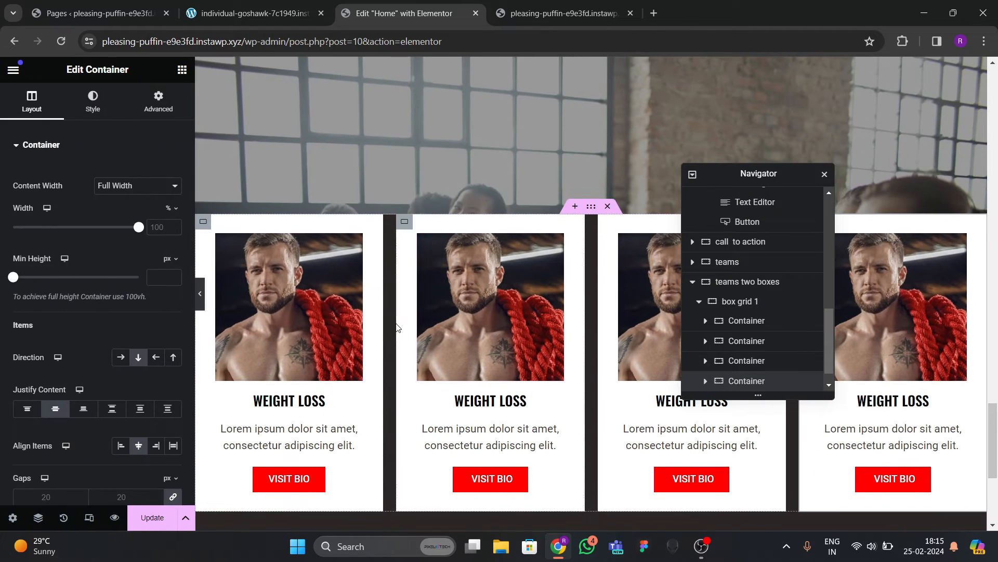
Replace the second card's photo with the man with ropes from the Media Library.
{"action": "left_click", "coordinate": [456, 319]}
{"action": "left_click", "coordinate": [136, 232]}
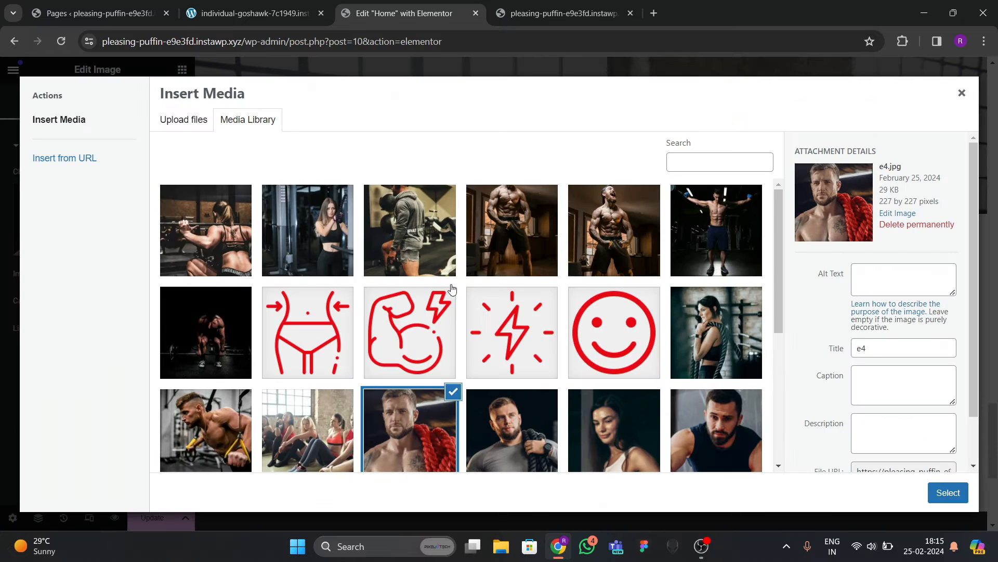
{"action": "scroll", "coordinate": [453, 294], "scroll_direction": "down", "scroll_amount": 3}
{"action": "left_click", "coordinate": [500, 254]}
{"action": "left_click", "coordinate": [935, 493]}
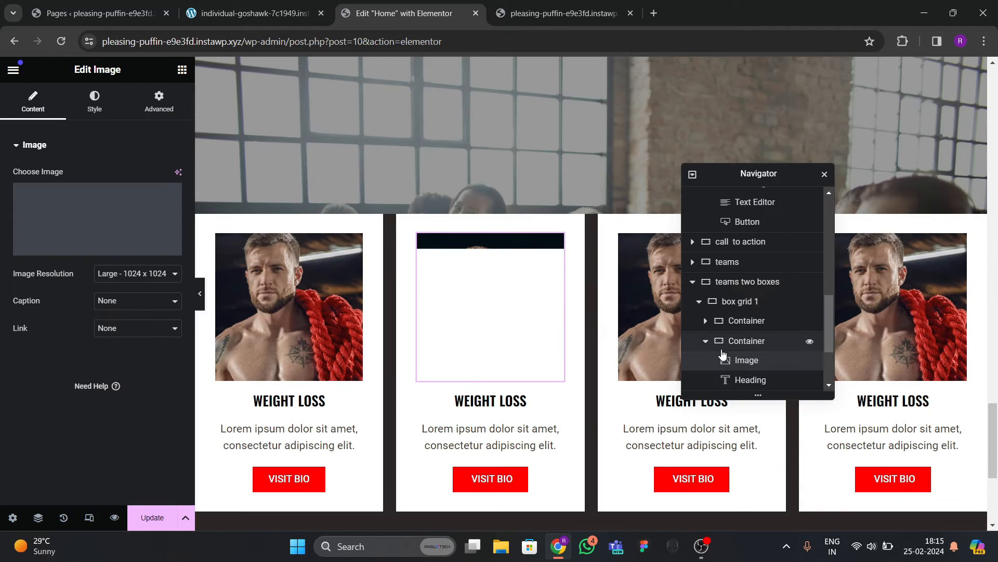
Put the dark-haired woman's photo on the third card.
{"action": "left_click", "coordinate": [670, 298]}
{"action": "left_click", "coordinate": [124, 242]}
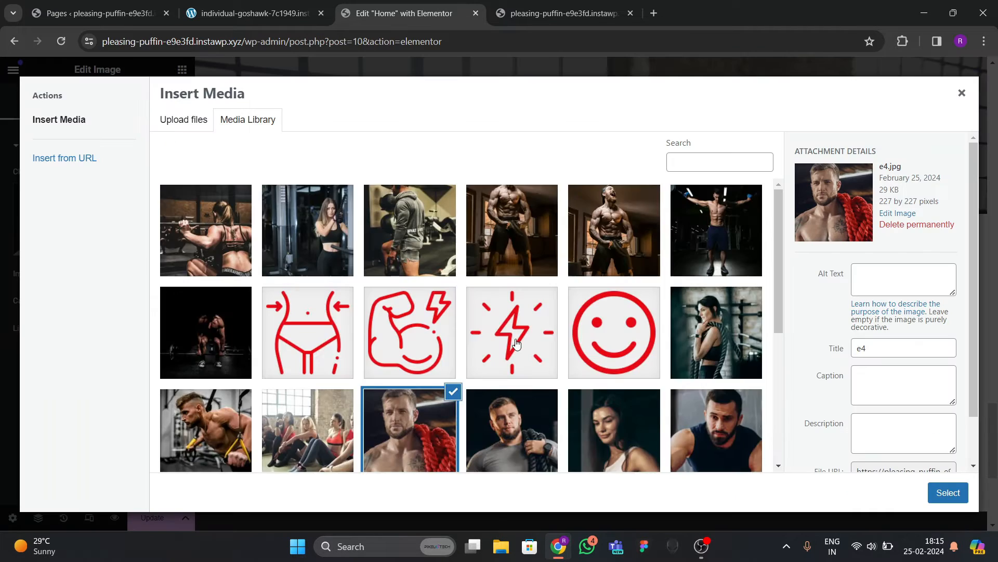
{"action": "scroll", "coordinate": [595, 352], "scroll_direction": "down", "scroll_amount": 2}
{"action": "left_click", "coordinate": [604, 338]}
{"action": "left_click", "coordinate": [948, 493]}
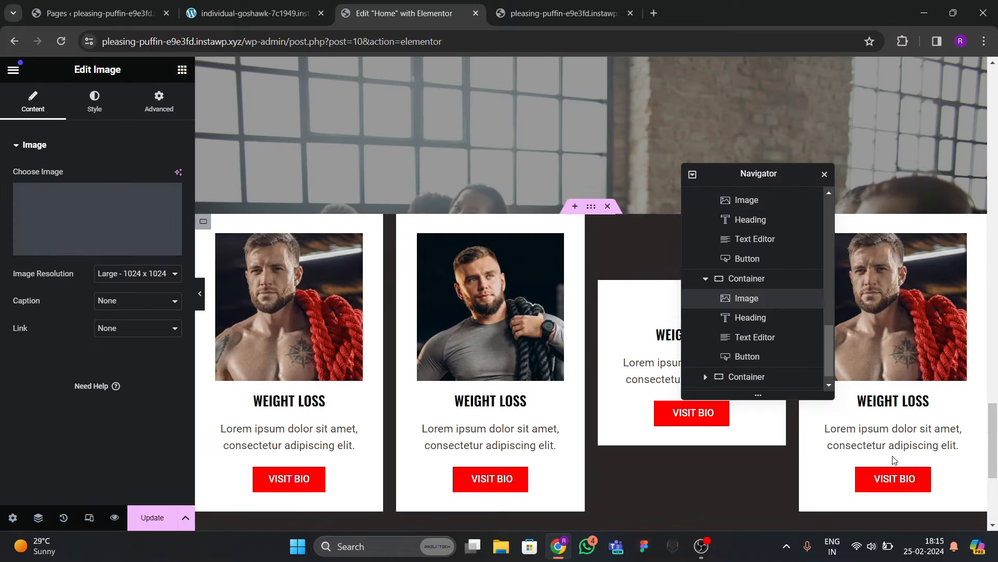
Put the short-haired young man's photo on the fourth card.
{"action": "left_click", "coordinate": [893, 312]}
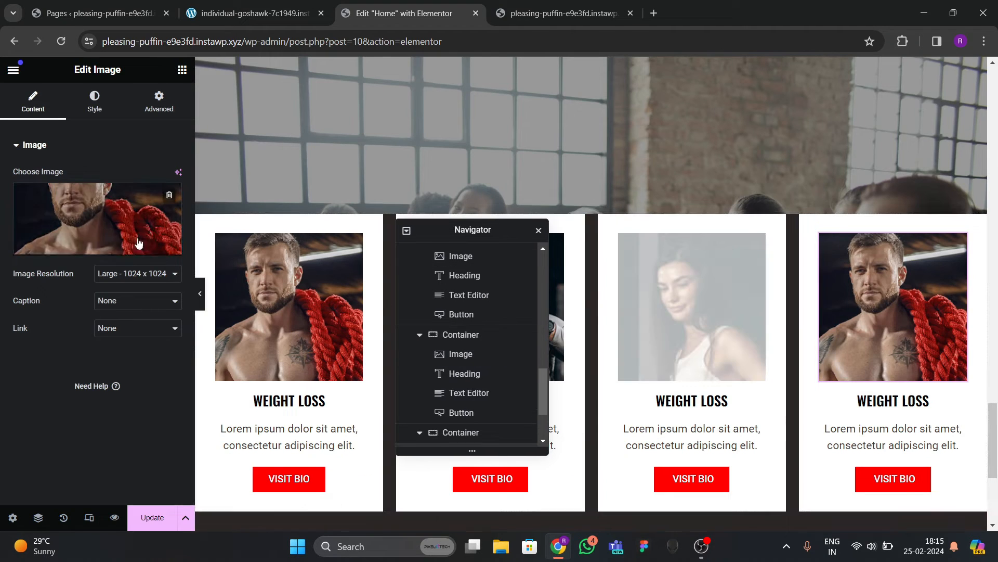
{"action": "left_click", "coordinate": [127, 223]}
{"action": "scroll", "coordinate": [411, 341], "scroll_direction": "down", "scroll_amount": 5}
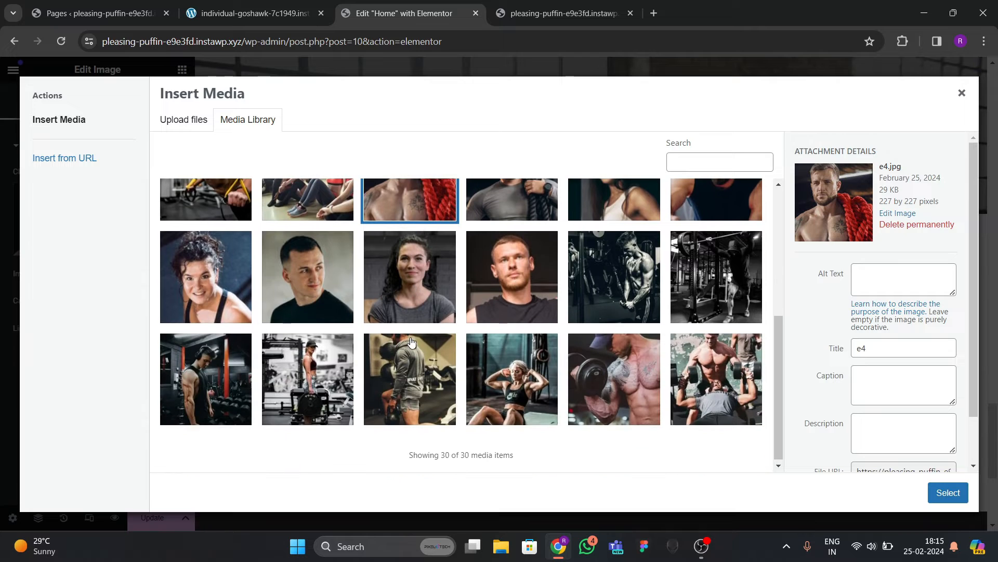
{"action": "left_click", "coordinate": [307, 280]}
{"action": "left_click", "coordinate": [948, 493]}
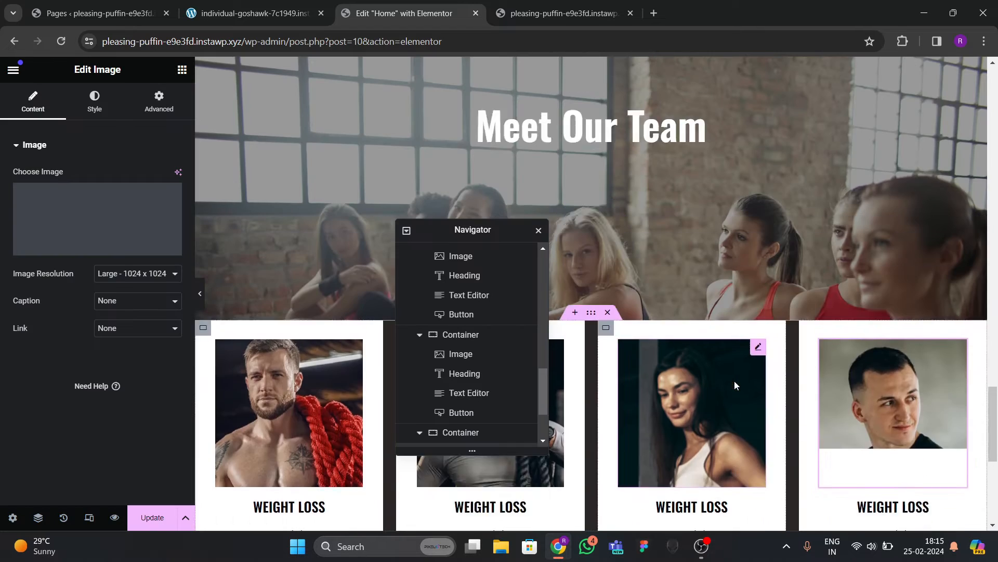
{"action": "scroll", "coordinate": [749, 384], "scroll_direction": "down", "scroll_amount": 3}
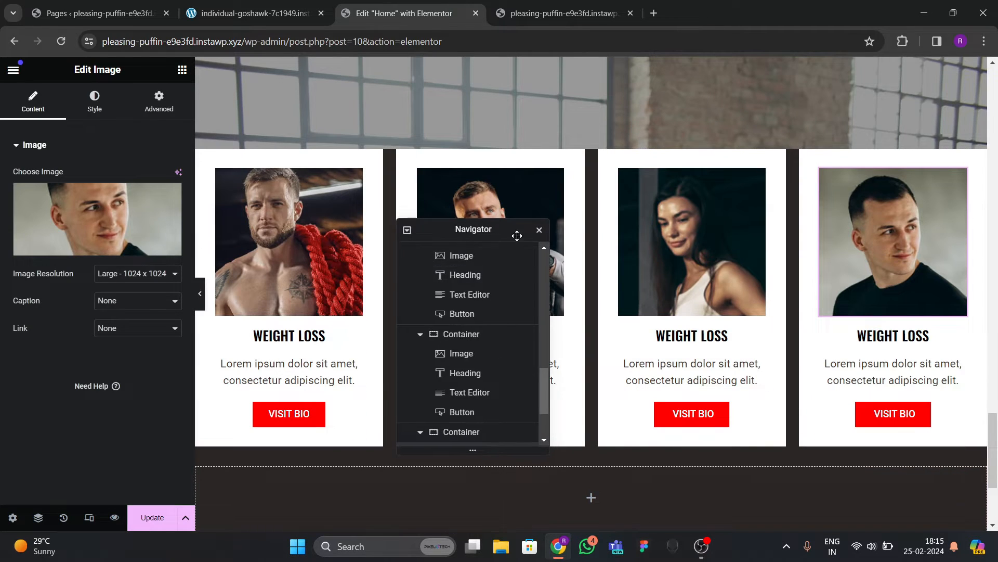
{"action": "left_click_drag", "start_coordinate": [517, 231], "coordinate": [717, 233]}
{"action": "scroll", "coordinate": [645, 380], "scroll_direction": "up", "scroll_amount": 2}
{"action": "scroll", "coordinate": [645, 380], "scroll_direction": "up", "scroll_amount": 5}
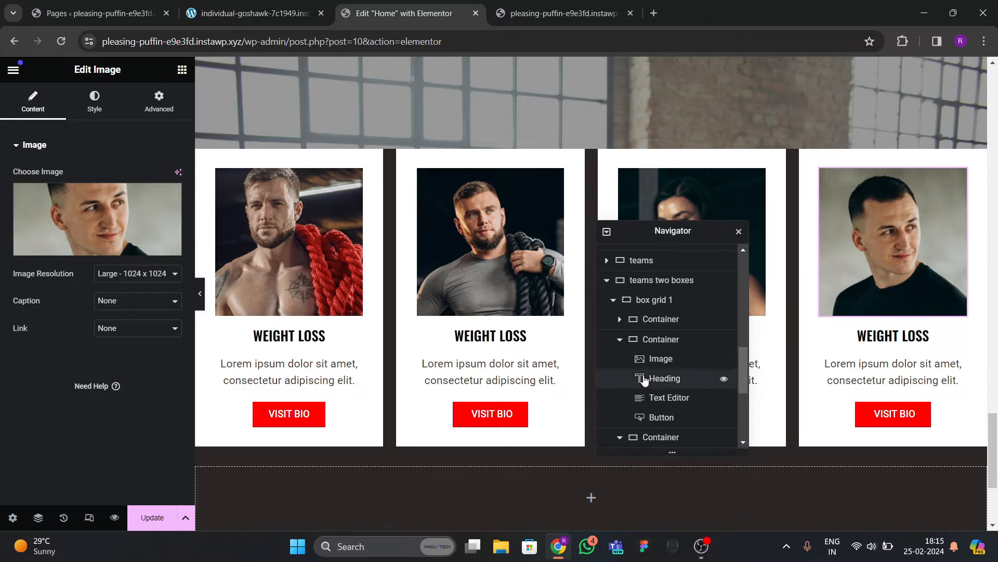
{"action": "scroll", "coordinate": [618, 302], "scroll_direction": "up", "scroll_amount": 3}
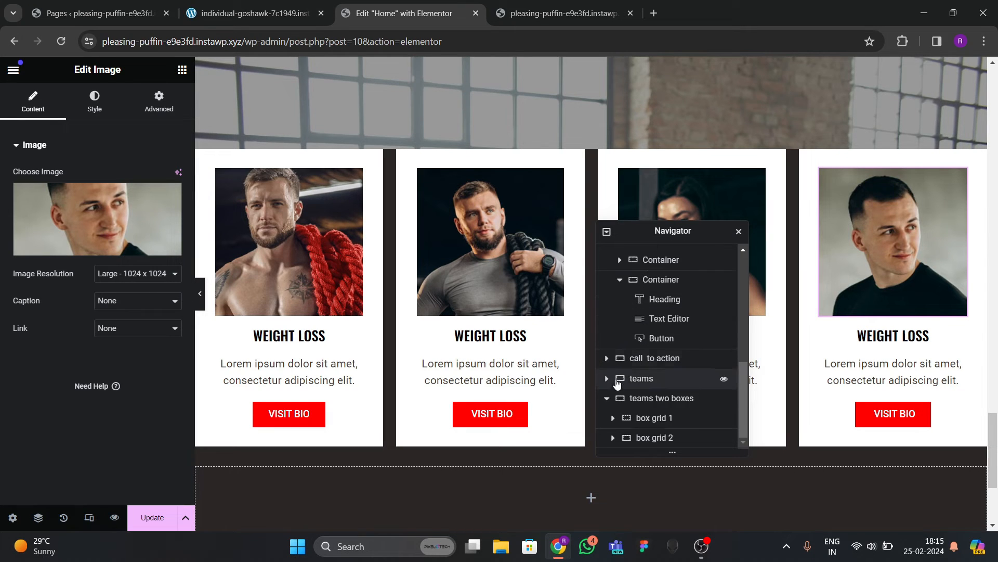
Delete the box grid 2 row of cards in the Navigator.
{"action": "left_click", "coordinate": [646, 438]}
{"action": "right_click", "coordinate": [648, 439]}
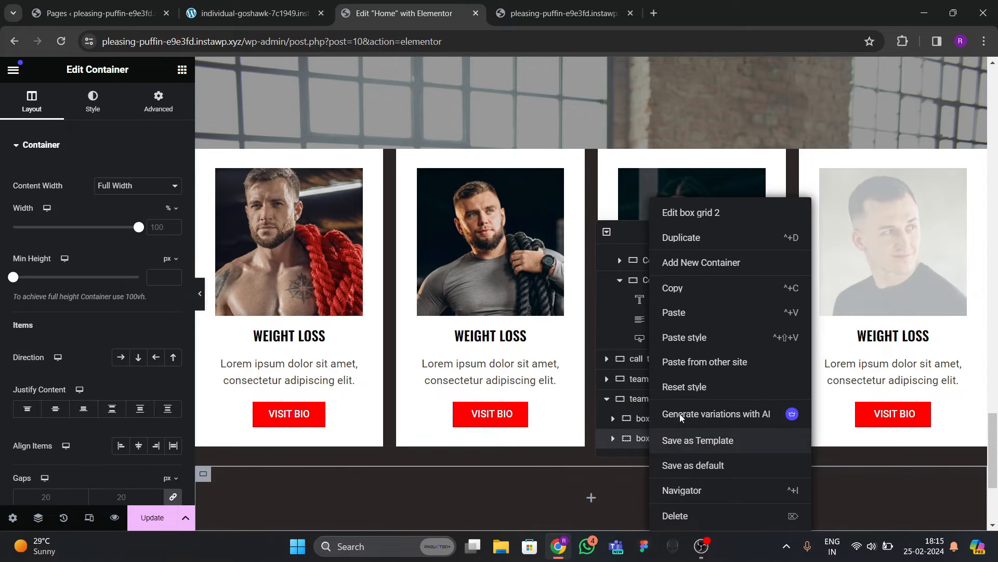
{"action": "left_click", "coordinate": [675, 515]}
Duplicate the box grid 1 row of cards and preview the page.
{"action": "right_click", "coordinate": [653, 438]}
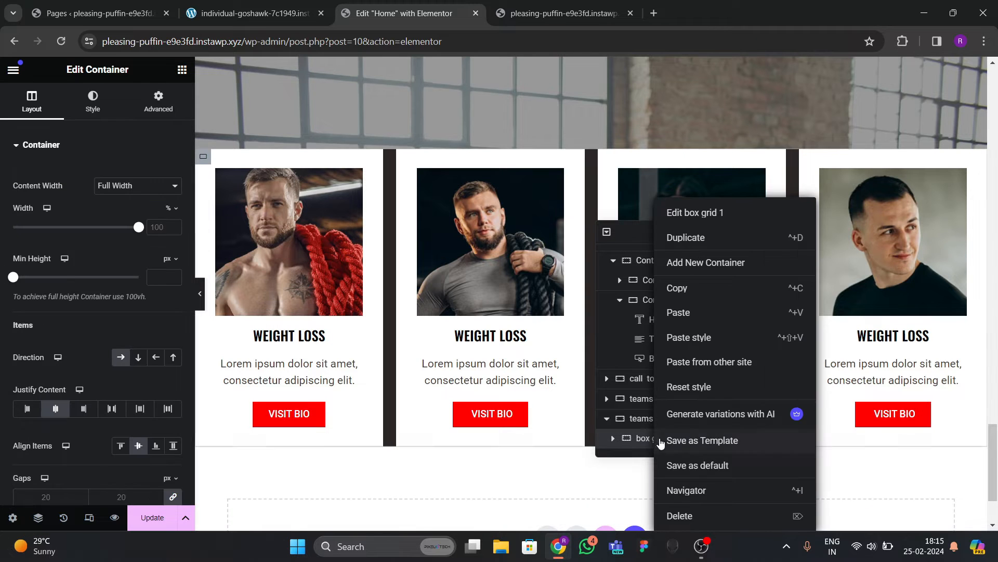
{"action": "left_click", "coordinate": [691, 239]}
{"action": "scroll", "coordinate": [387, 326], "scroll_direction": "down", "scroll_amount": 6}
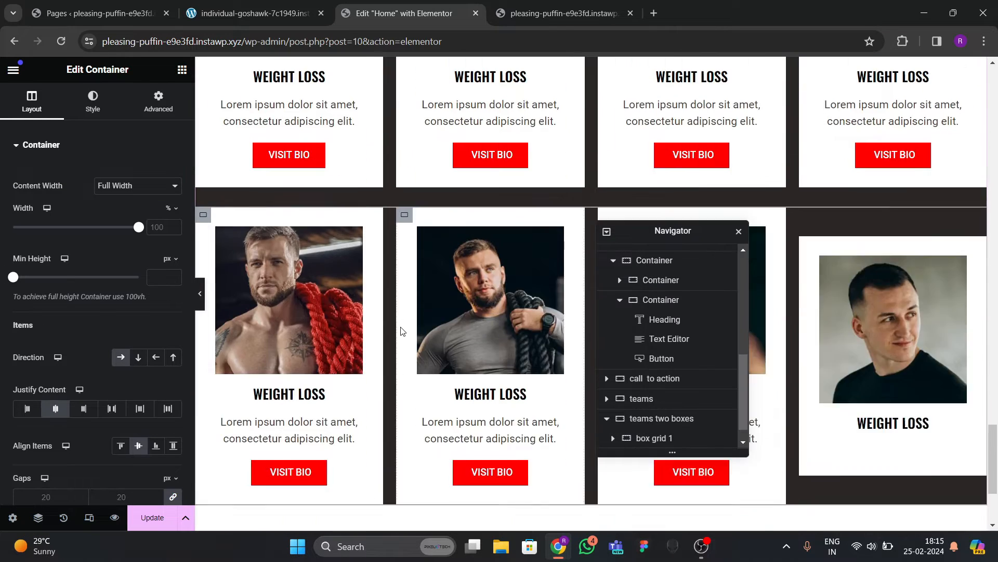
{"action": "scroll", "coordinate": [403, 325], "scroll_direction": "up", "scroll_amount": 5}
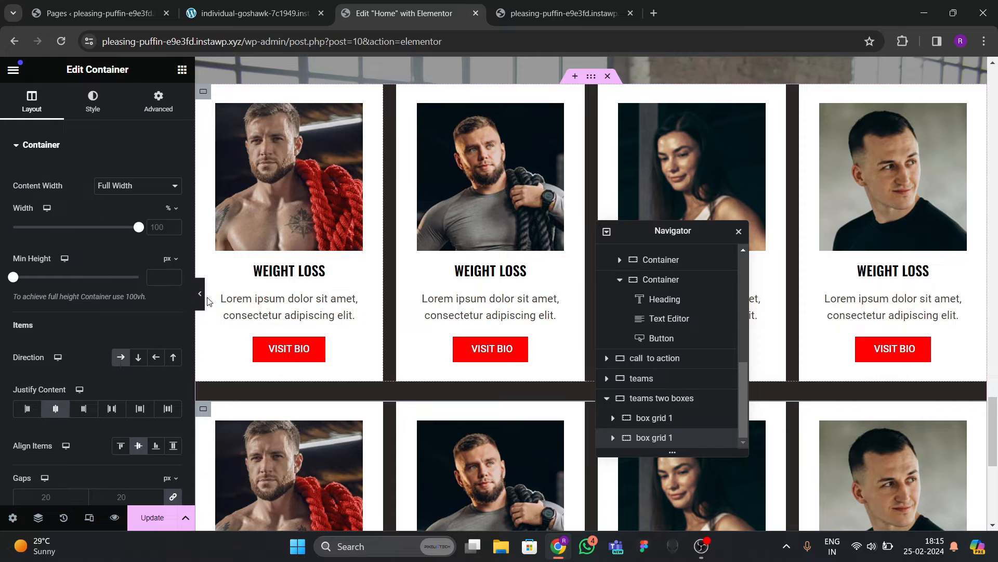
{"action": "left_click", "coordinate": [200, 293]}
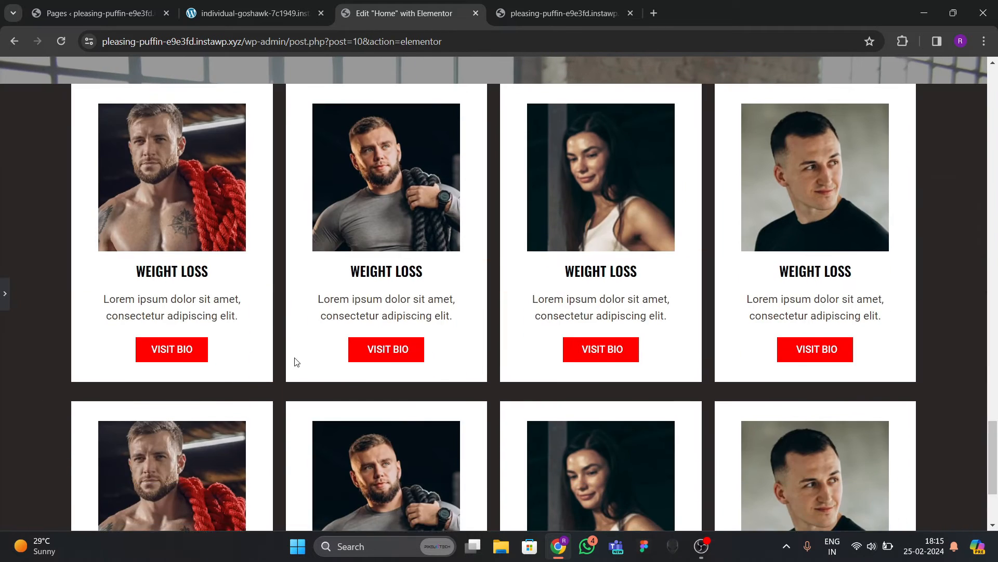
{"action": "scroll", "coordinate": [292, 346], "scroll_direction": "up", "scroll_amount": 7}
{"action": "scroll", "coordinate": [286, 320], "scroll_direction": "down", "scroll_amount": 4}
{"action": "left_click", "coordinate": [3, 300]}
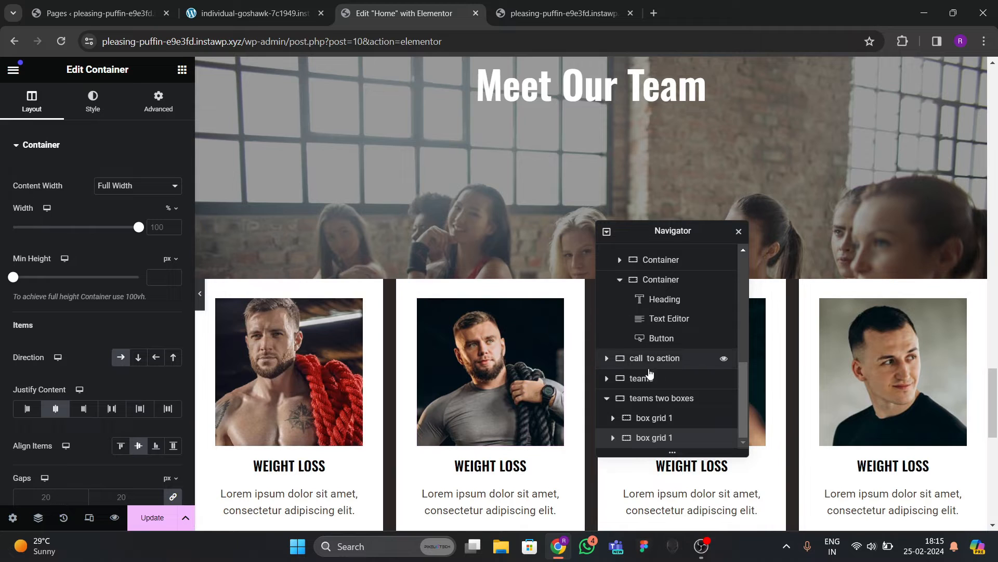
Try a negative top margin on the teams two boxes container, then reset it to 0.
{"action": "scroll", "coordinate": [676, 390], "scroll_direction": "up", "scroll_amount": 1}
{"action": "scroll", "coordinate": [680, 395], "scroll_direction": "down", "scroll_amount": 1}
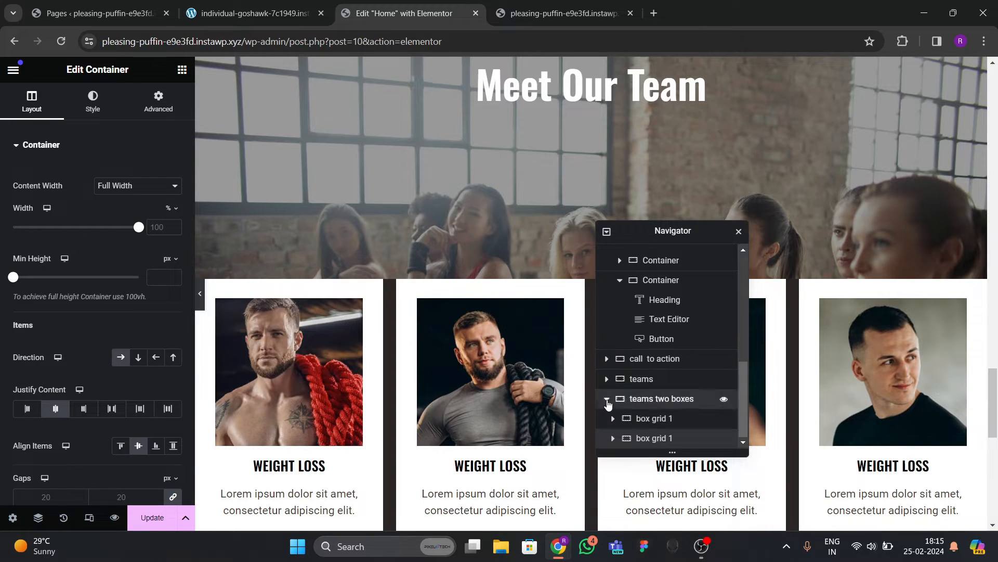
{"action": "left_click", "coordinate": [660, 400]}
{"action": "left_click", "coordinate": [658, 438]}
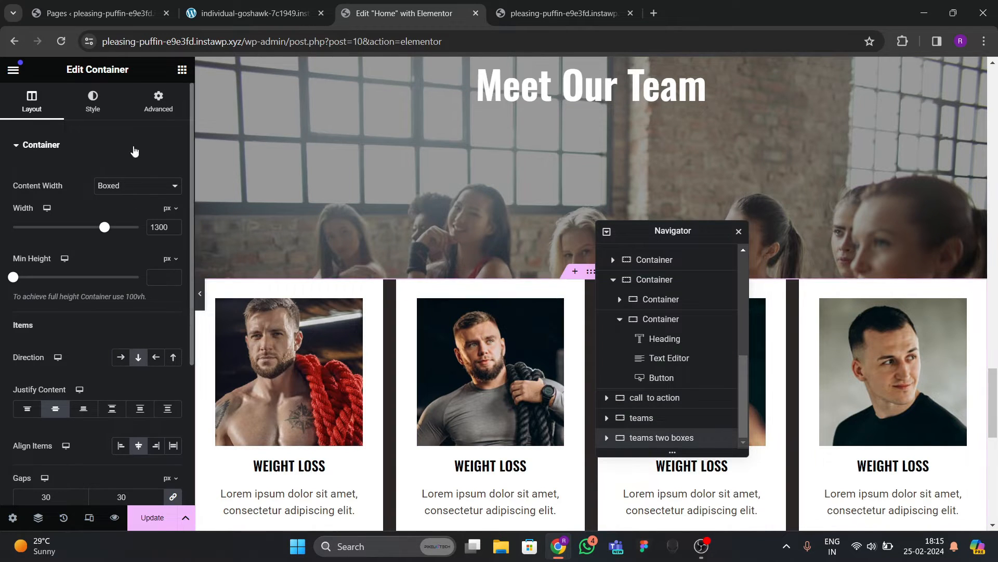
{"action": "left_click", "coordinate": [159, 101]}
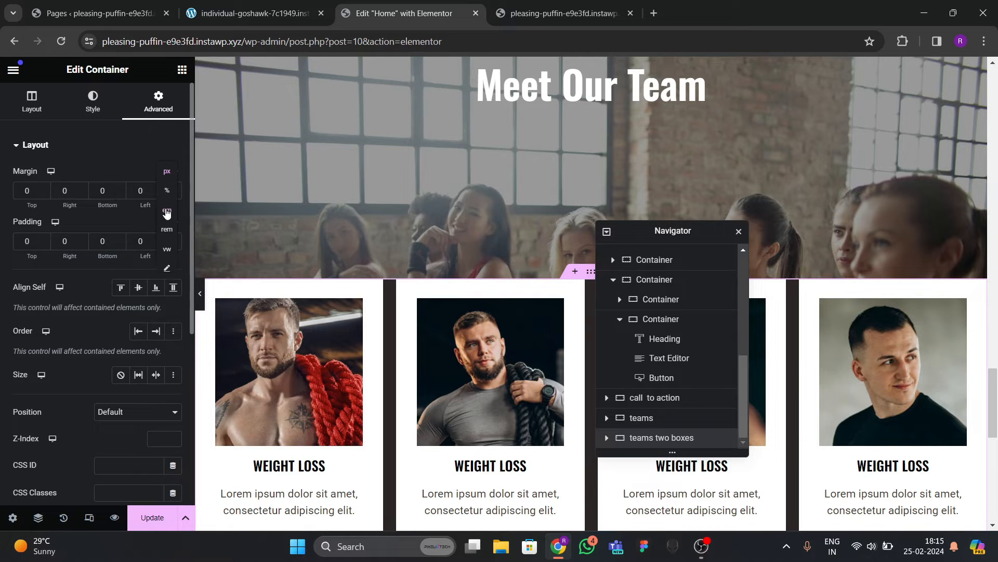
{"action": "left_click", "coordinate": [43, 194]}
{"action": "left_click", "coordinate": [43, 194]}
{"action": "left_click", "coordinate": [43, 194]}
{"action": "left_click", "coordinate": [43, 194]}
{"action": "left_click", "coordinate": [43, 194]}
{"action": "left_click", "coordinate": [44, 193]}
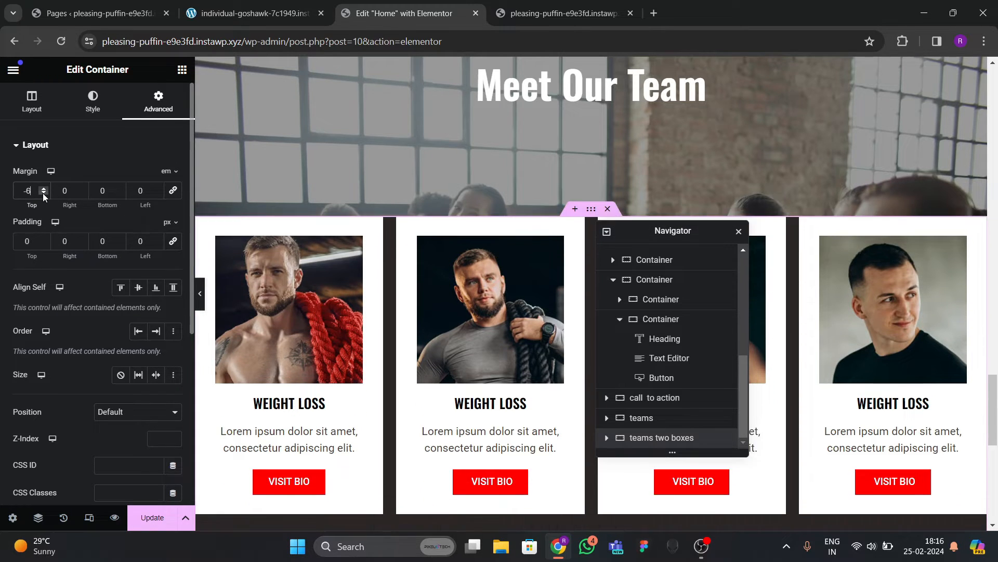
{"action": "left_click", "coordinate": [43, 194]}
{"action": "left_click", "coordinate": [43, 194]}
{"action": "key", "text": "BackSpace"}
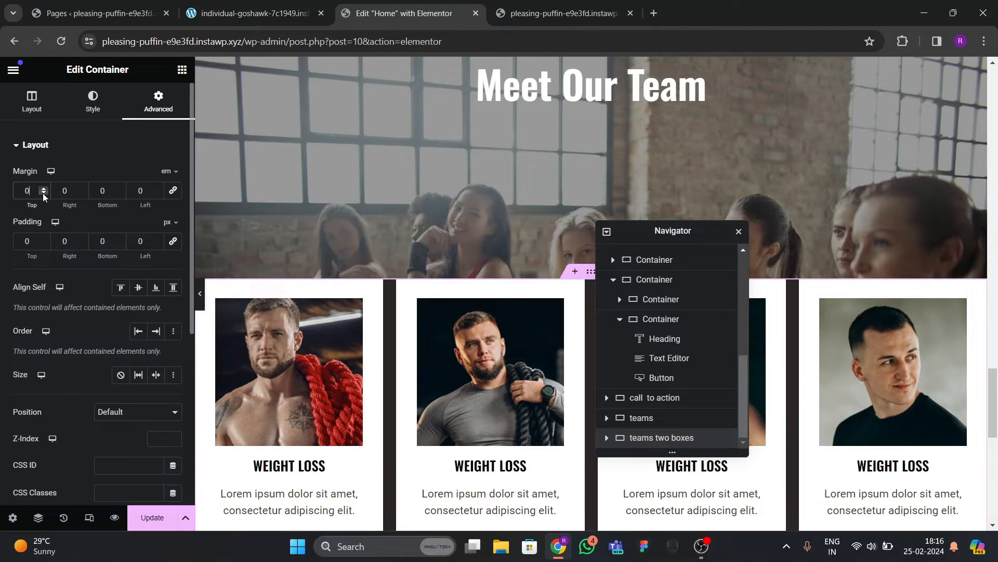
Compare the team section on the live site tab, then return to the editor.
{"action": "left_click", "coordinate": [254, 13]}
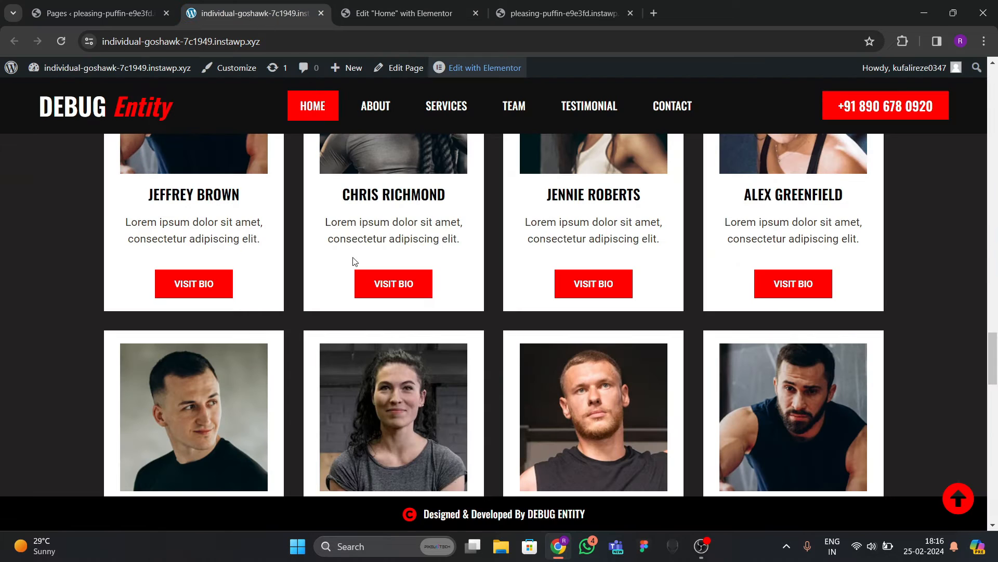
{"action": "scroll", "coordinate": [331, 266], "scroll_direction": "up", "scroll_amount": 5}
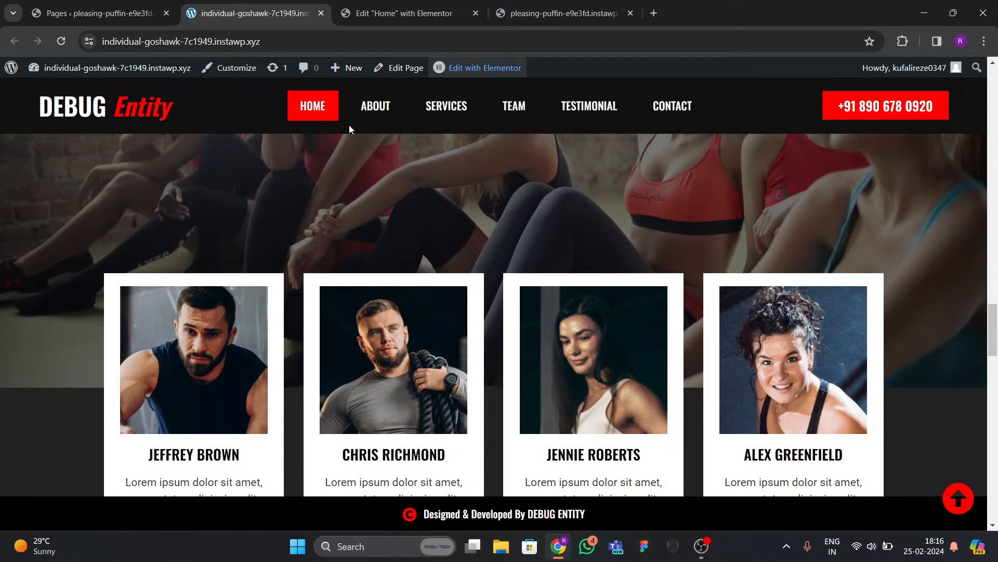
{"action": "left_click", "coordinate": [401, 13]}
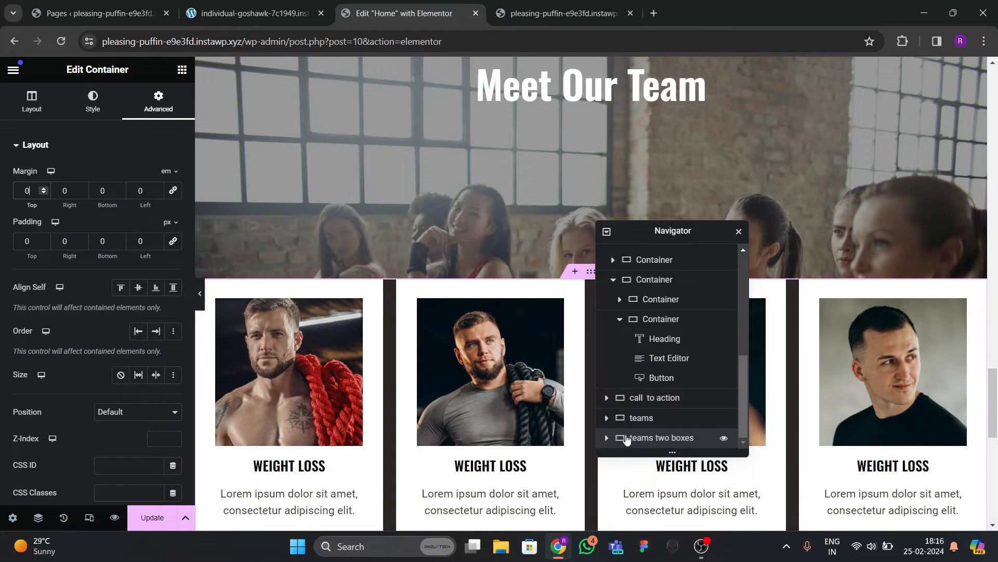
{"action": "scroll", "coordinate": [466, 312], "scroll_direction": "down", "scroll_amount": 4}
{"action": "scroll", "coordinate": [388, 305], "scroll_direction": "up", "scroll_amount": 3}
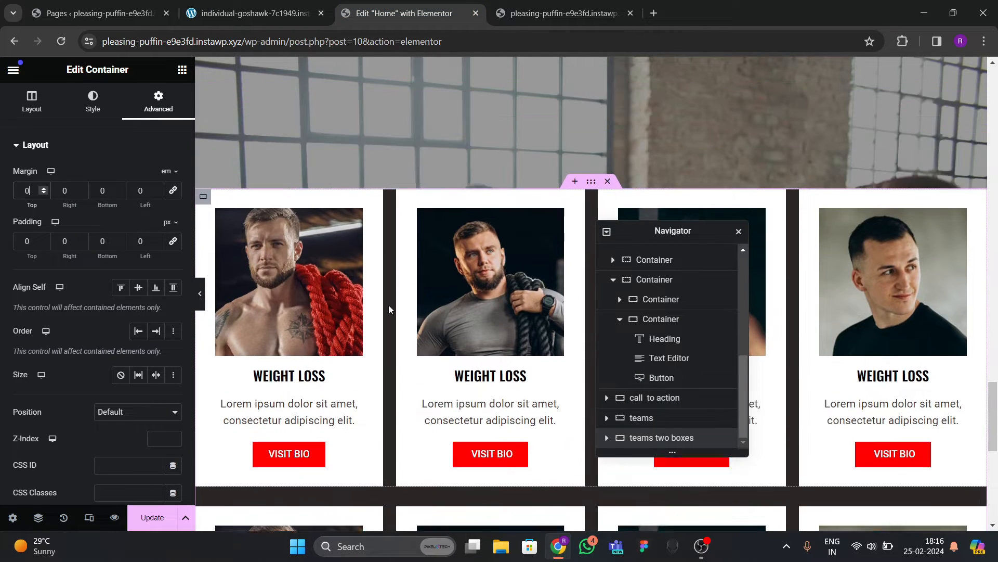
{"action": "scroll", "coordinate": [395, 328], "scroll_direction": "down", "scroll_amount": 1}
{"action": "scroll", "coordinate": [402, 347], "scroll_direction": "down", "scroll_amount": 1}
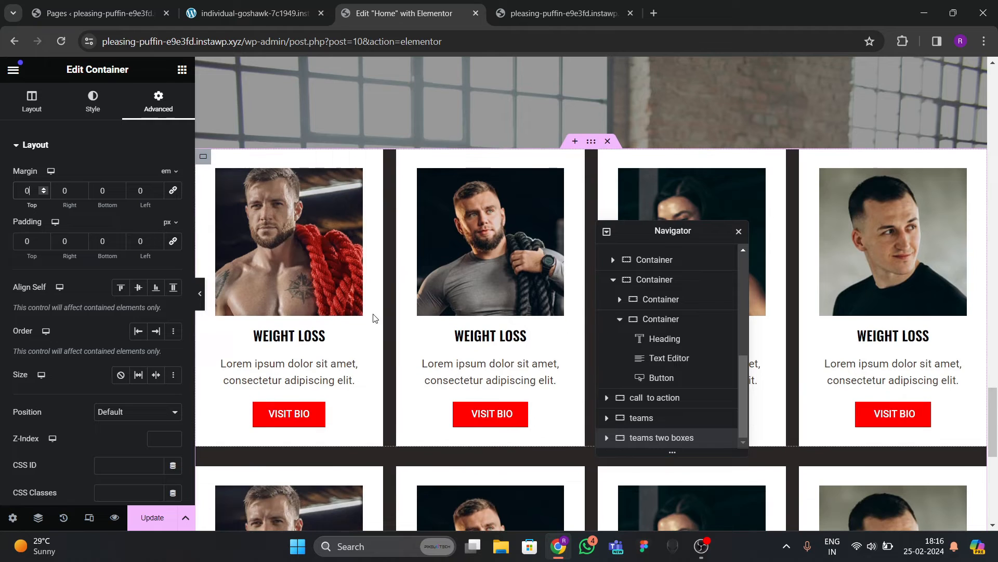
{"action": "scroll", "coordinate": [377, 358], "scroll_direction": "down", "scroll_amount": 2}
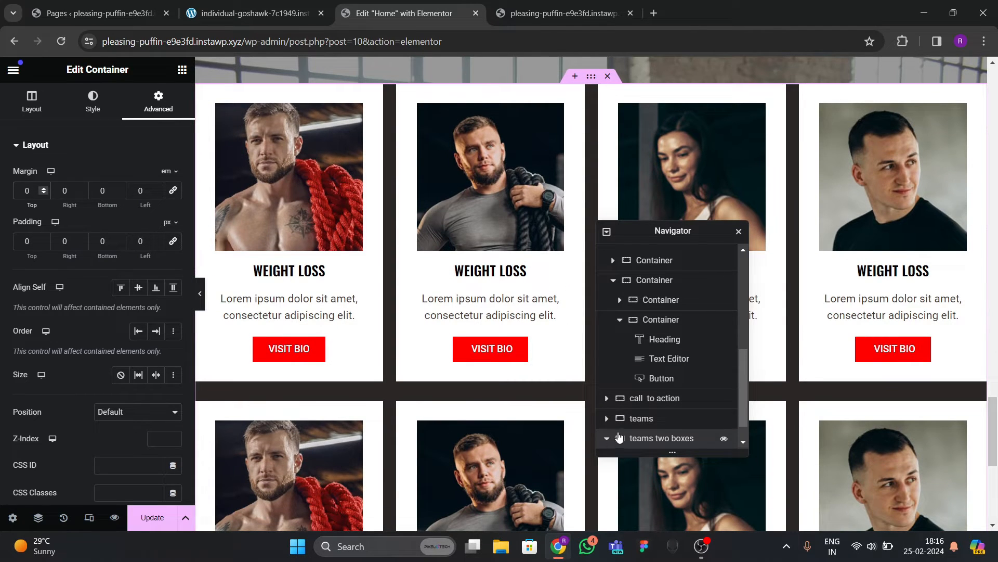
{"action": "scroll", "coordinate": [619, 437], "scroll_direction": "down", "scroll_amount": 1}
Give the first row of team cards a -12 em top margin and preview the overlap.
{"action": "left_click", "coordinate": [658, 426]}
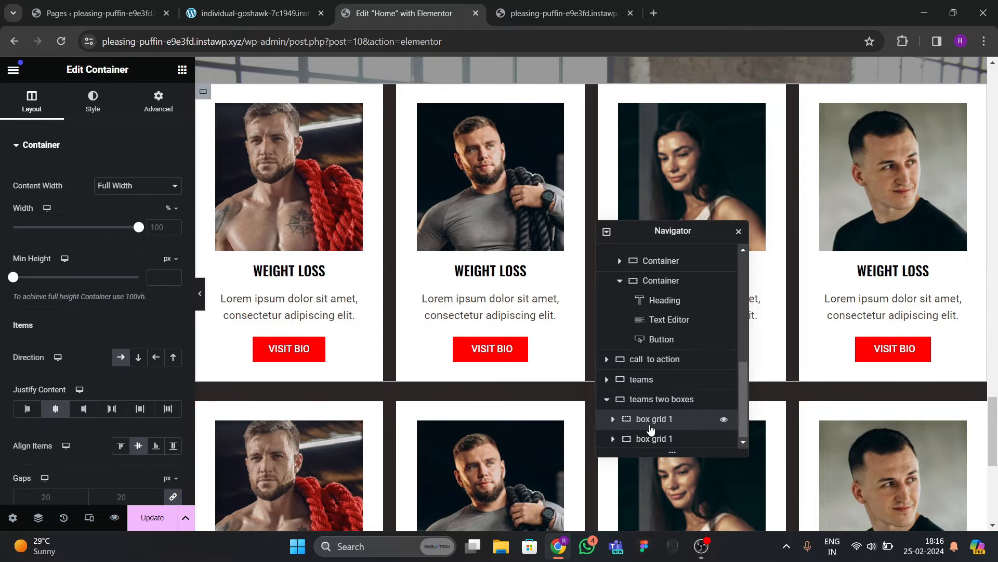
{"action": "left_click", "coordinate": [544, 391]}
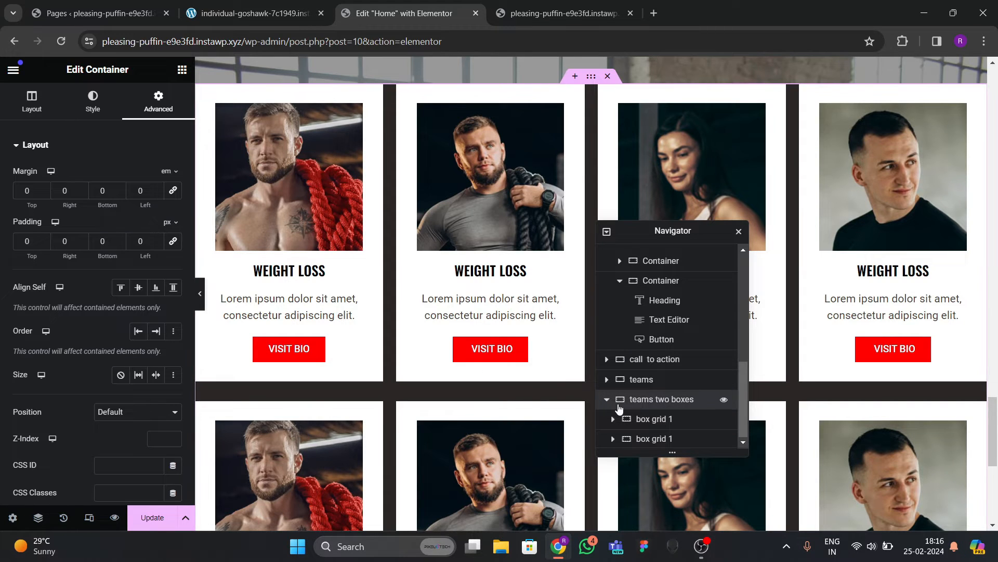
{"action": "left_click", "coordinate": [637, 418]}
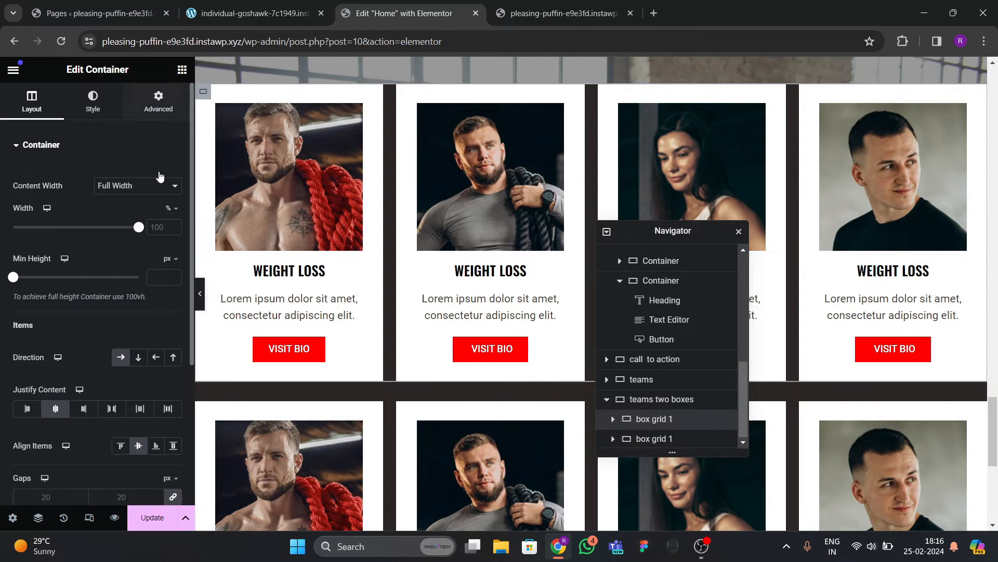
{"action": "left_click", "coordinate": [158, 102]}
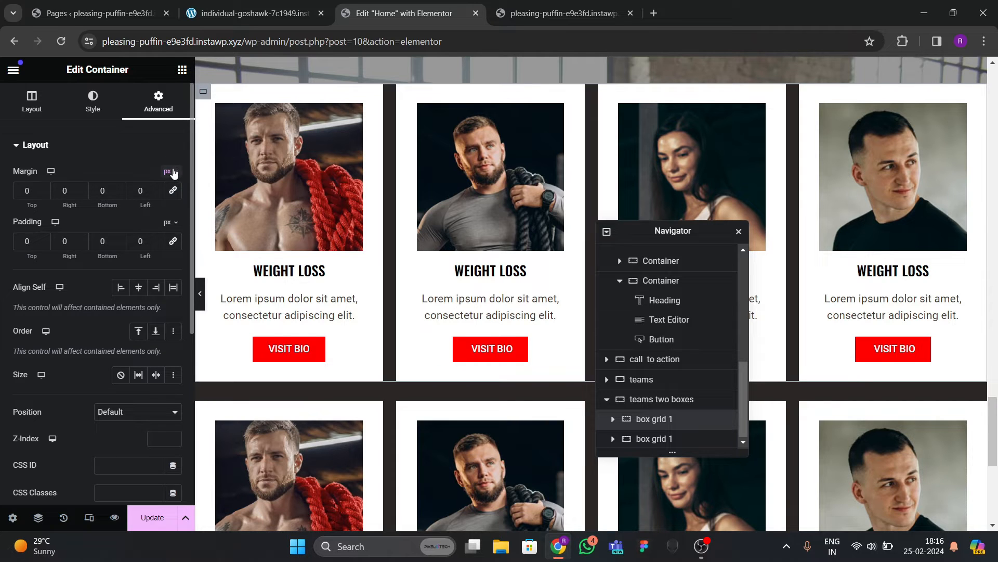
{"action": "left_click", "coordinate": [44, 193]}
{"action": "left_click", "coordinate": [45, 192]}
{"action": "left_click", "coordinate": [45, 192]}
{"action": "left_click", "coordinate": [44, 192]}
{"action": "left_click", "coordinate": [45, 192]}
{"action": "left_click", "coordinate": [44, 192]}
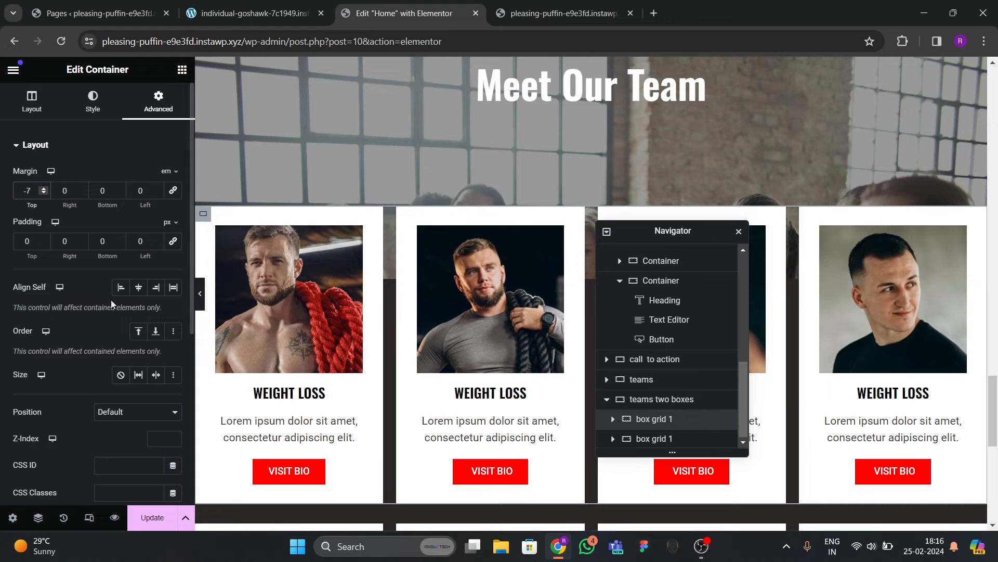
{"action": "left_click", "coordinate": [44, 194]}
{"action": "left_click", "coordinate": [44, 195]}
{"action": "left_click", "coordinate": [44, 194]}
{"action": "left_click", "coordinate": [43, 195]}
{"action": "left_click", "coordinate": [44, 195]}
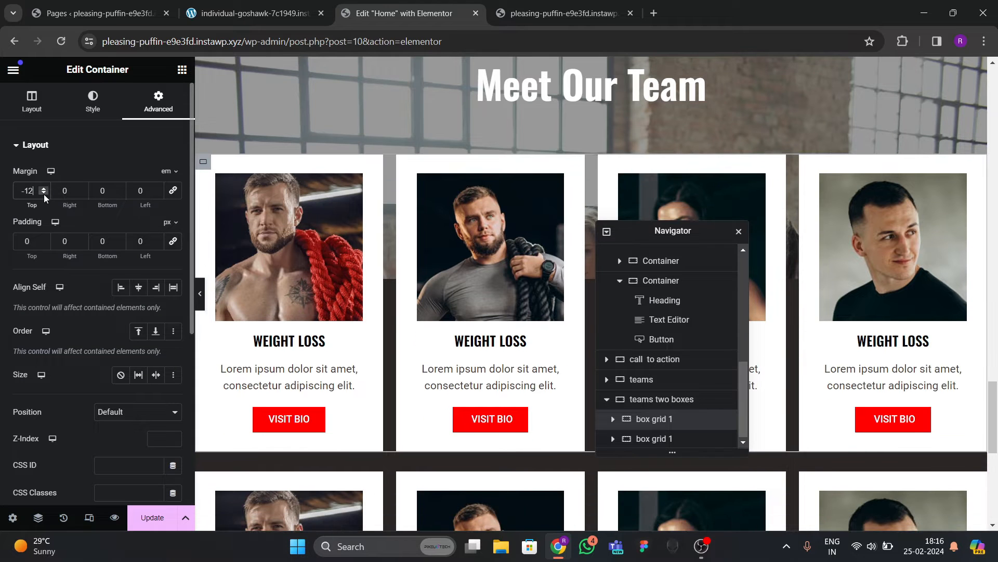
{"action": "left_click", "coordinate": [201, 293]}
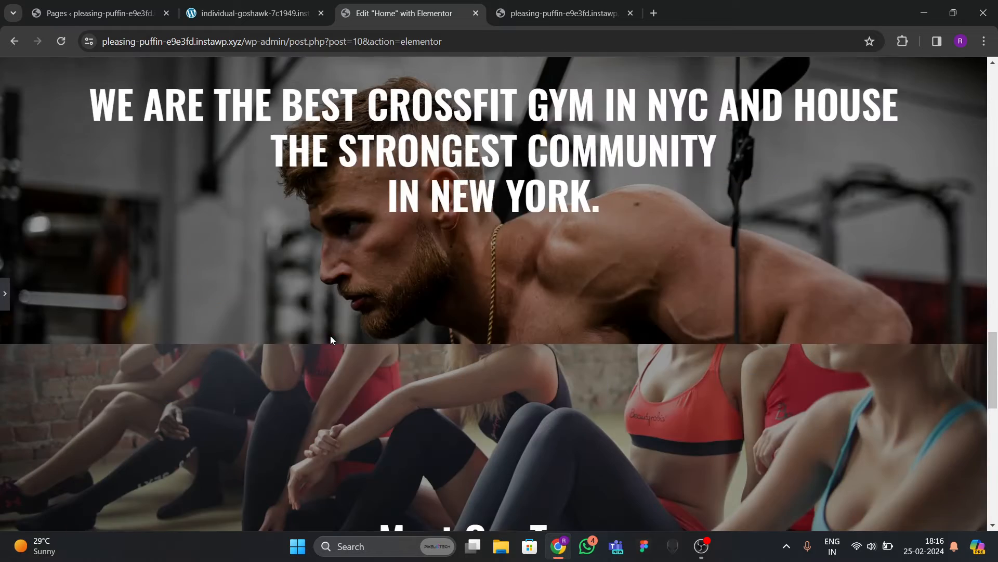
Compare against the reference team site, then return to the editor with the settings panel restored.
{"action": "scroll", "coordinate": [329, 335], "scroll_direction": "down", "scroll_amount": 5}
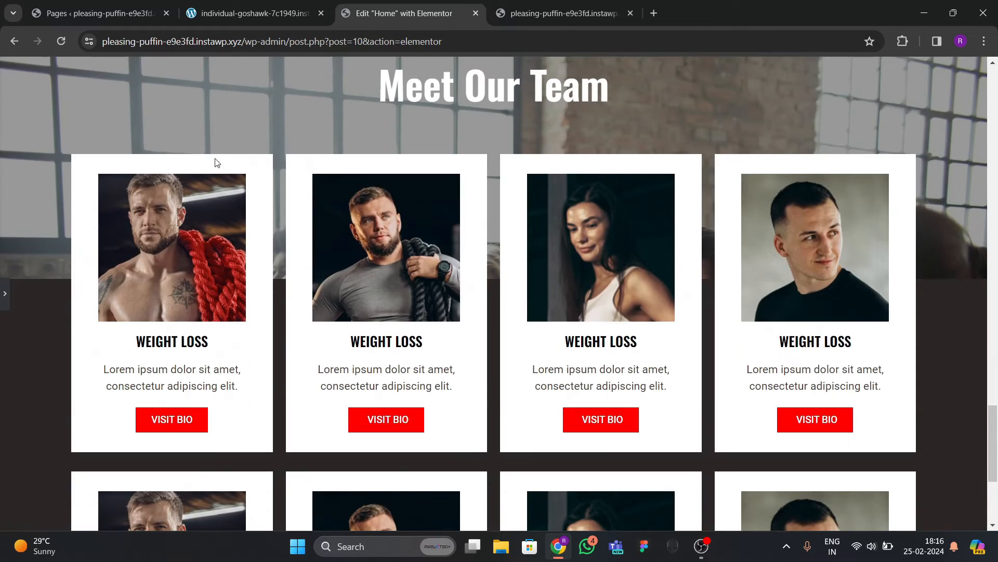
{"action": "left_click", "coordinate": [255, 13]}
{"action": "scroll", "coordinate": [463, 364], "scroll_direction": "up", "scroll_amount": 3}
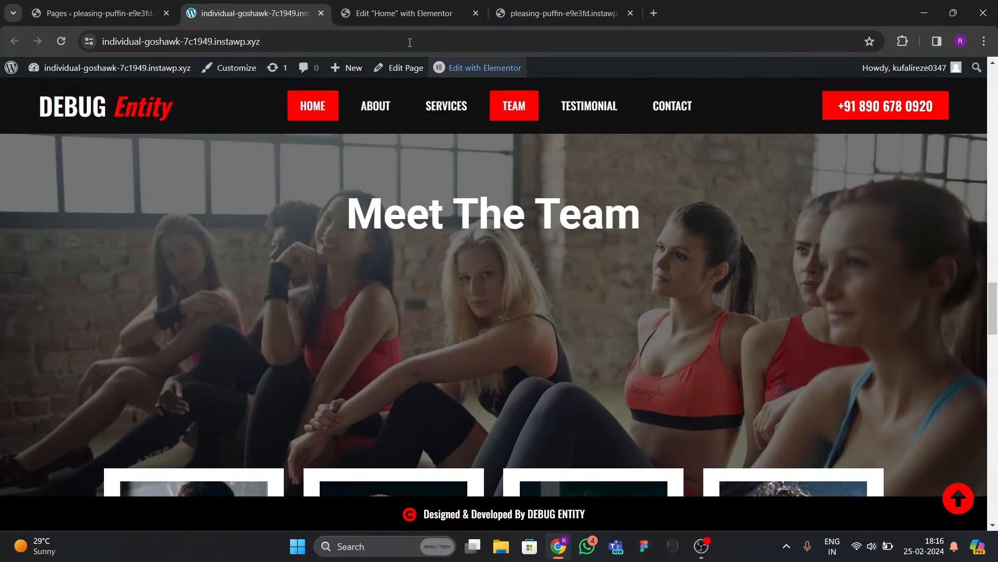
{"action": "left_click", "coordinate": [404, 13]}
{"action": "scroll", "coordinate": [168, 300], "scroll_direction": "up", "scroll_amount": 5}
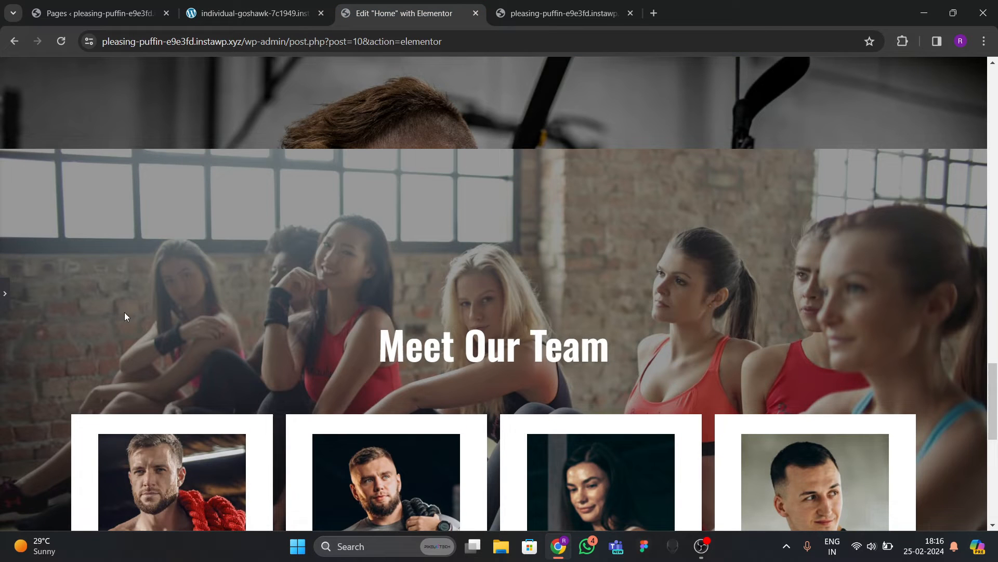
{"action": "left_click", "coordinate": [3, 305]}
Set the teams container's Align Items to Center and Justify Content to Start.
{"action": "left_click", "coordinate": [593, 142]}
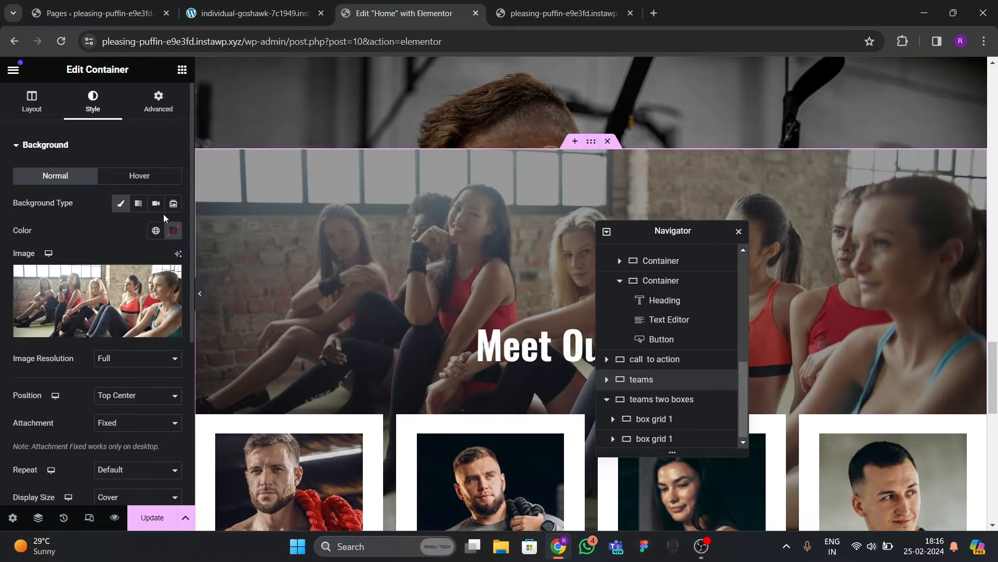
{"action": "left_click", "coordinate": [23, 106]}
{"action": "scroll", "coordinate": [150, 313], "scroll_direction": "down", "scroll_amount": 1}
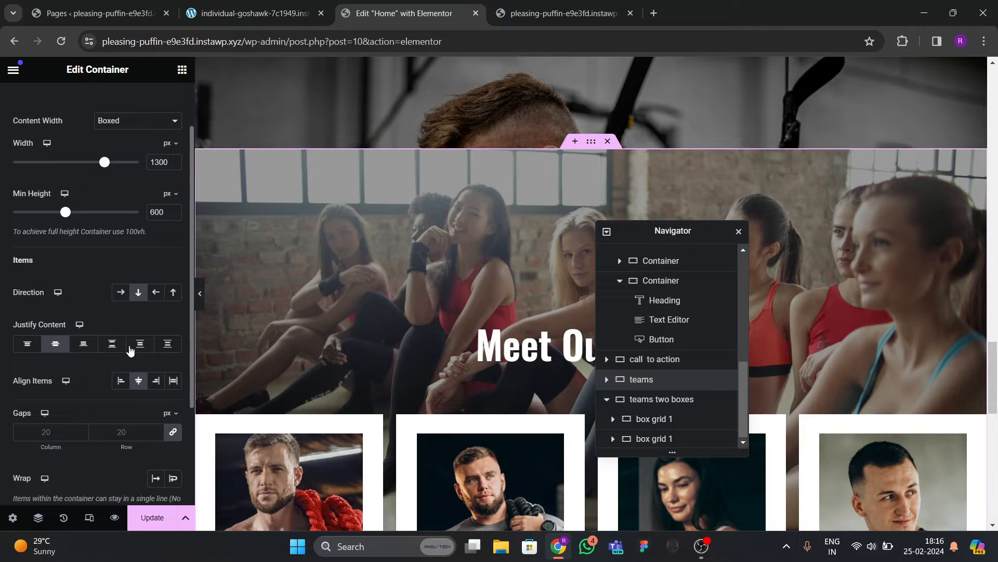
{"action": "left_click", "coordinate": [122, 385]}
{"action": "left_click", "coordinate": [138, 380]}
{"action": "left_click", "coordinate": [27, 345]}
Give the teams container an Advanced top padding of 80 px.
{"action": "scroll", "coordinate": [130, 234], "scroll_direction": "up", "scroll_amount": 1}
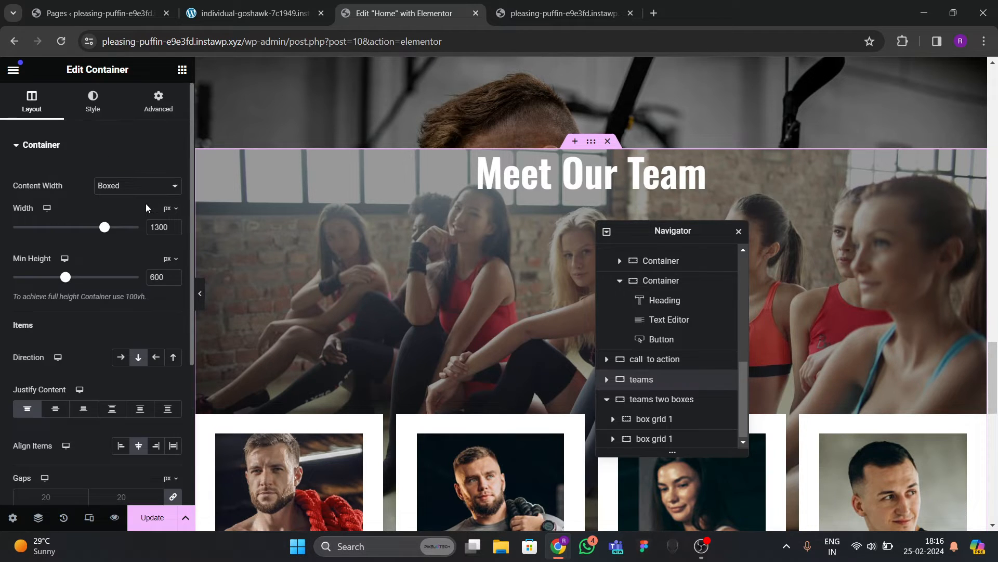
{"action": "left_click", "coordinate": [159, 106]}
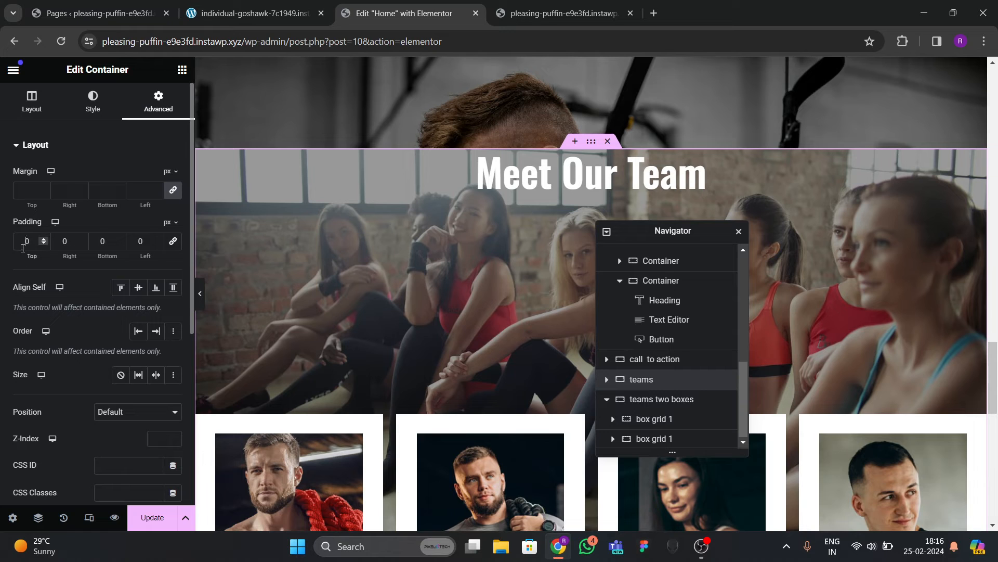
{"action": "type", "text": "4"}
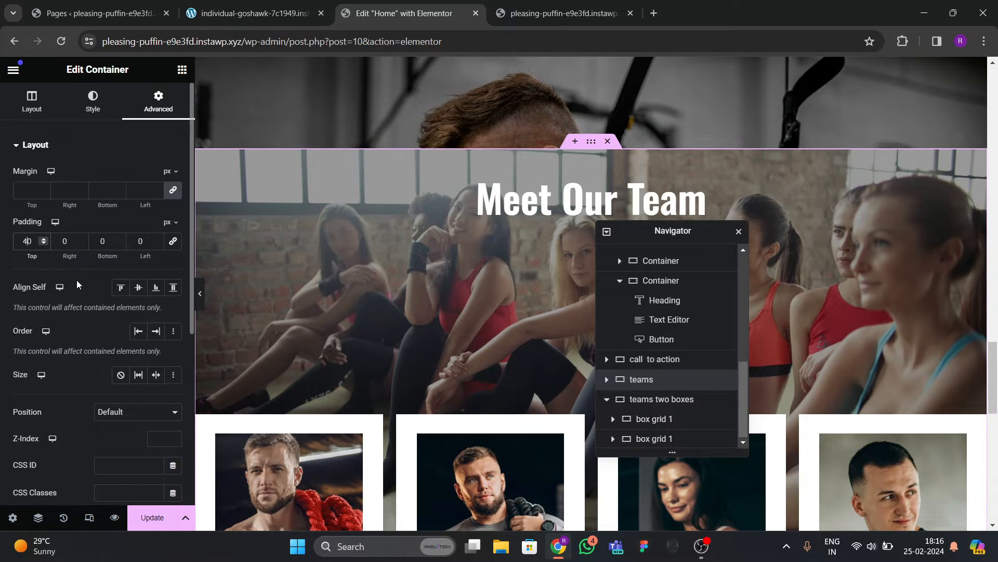
{"action": "key", "text": "BackSpace"}
{"action": "type", "text": "8"}
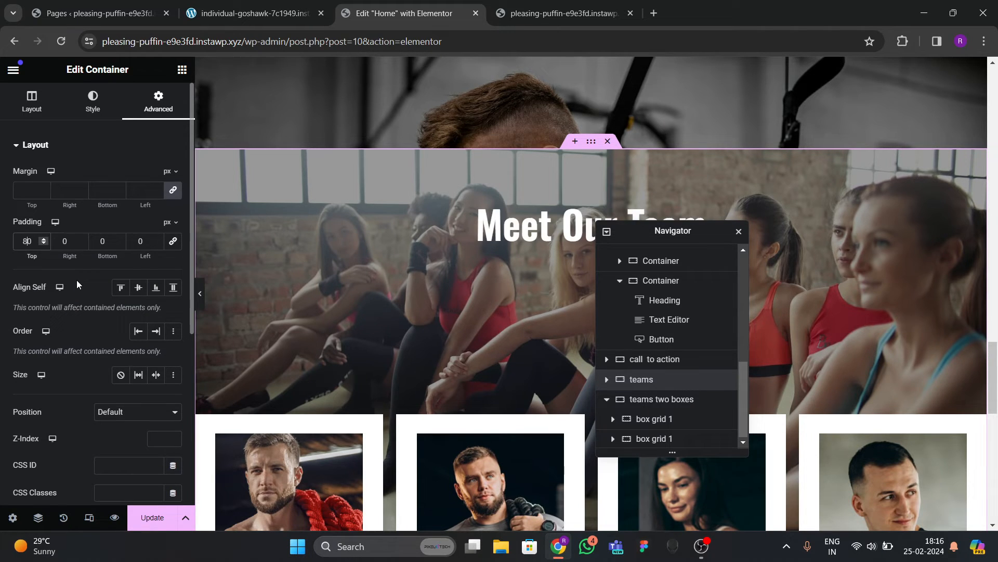
Preview the banner at full width and save the page with Update.
{"action": "left_click", "coordinate": [203, 299]}
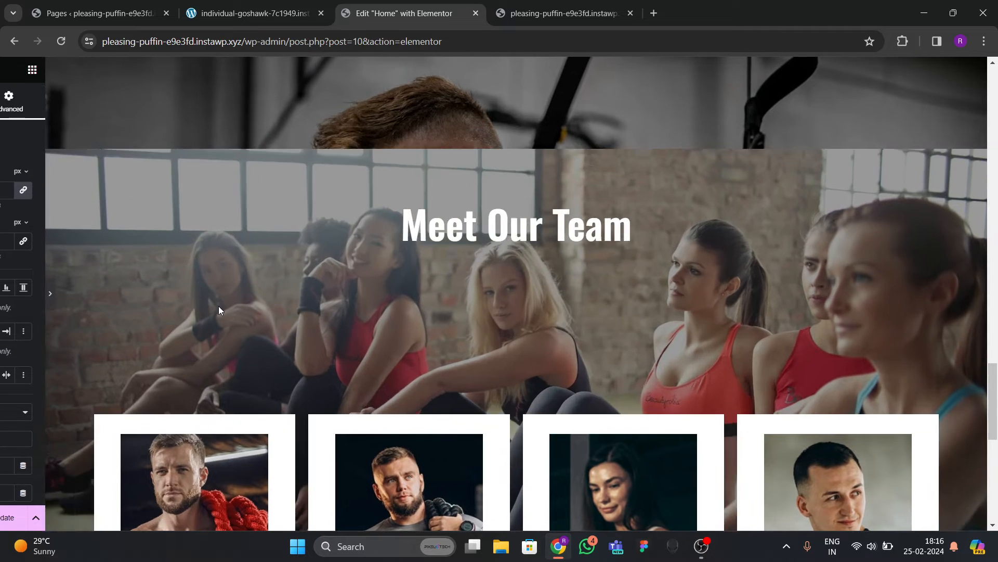
{"action": "scroll", "coordinate": [218, 307], "scroll_direction": "down", "scroll_amount": 8}
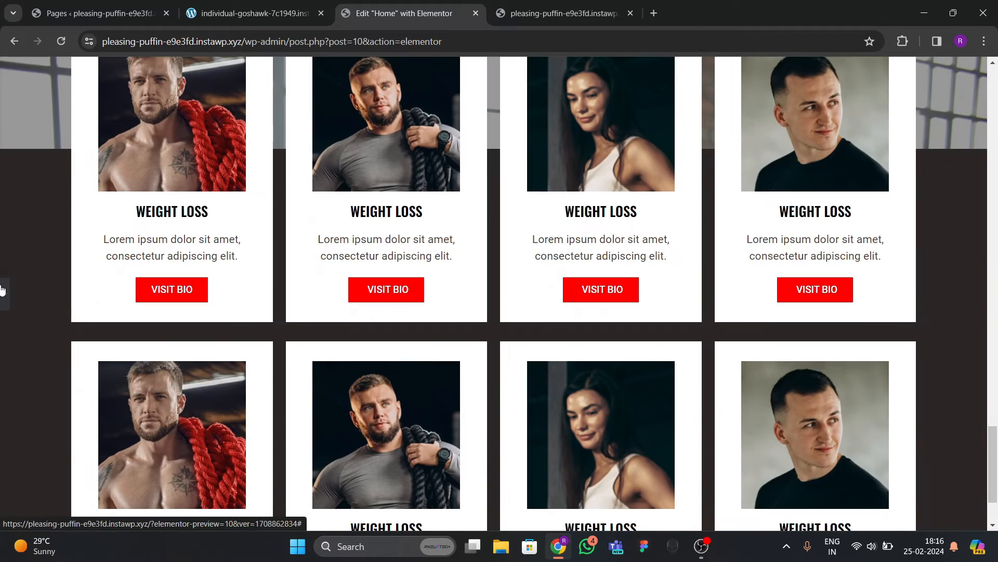
{"action": "left_click", "coordinate": [3, 291]}
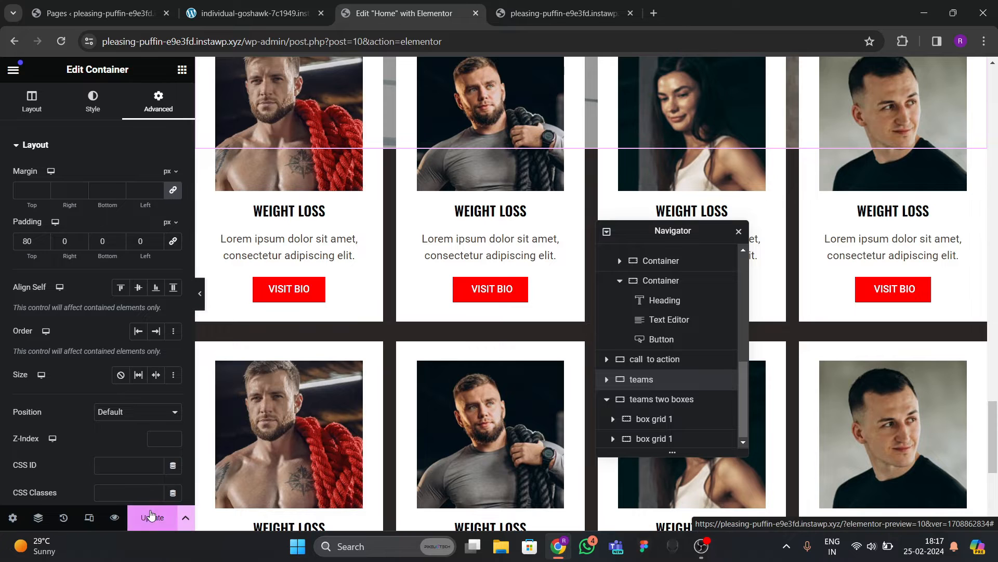
{"action": "left_click", "coordinate": [151, 517]}
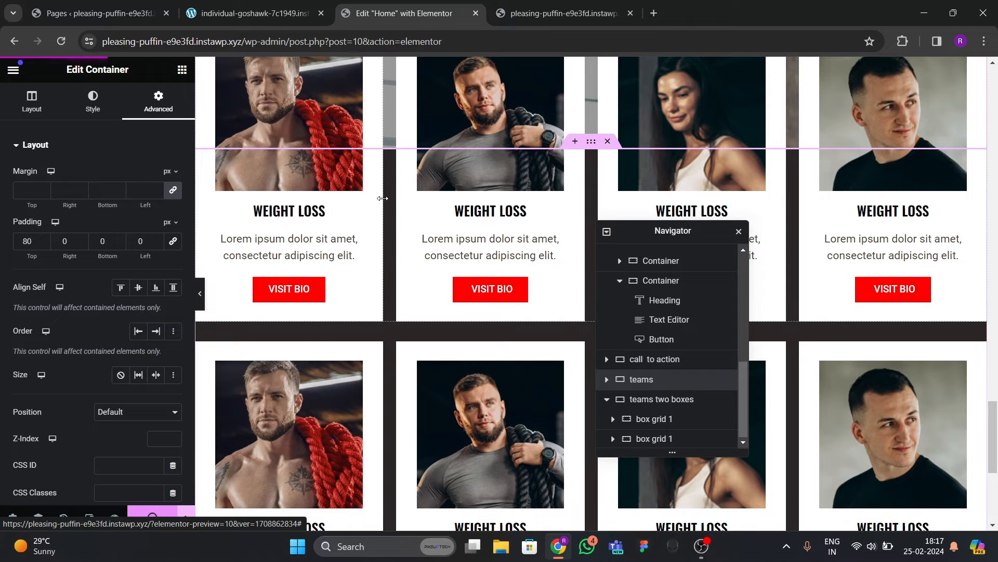
{"action": "left_click", "coordinate": [546, 13]}
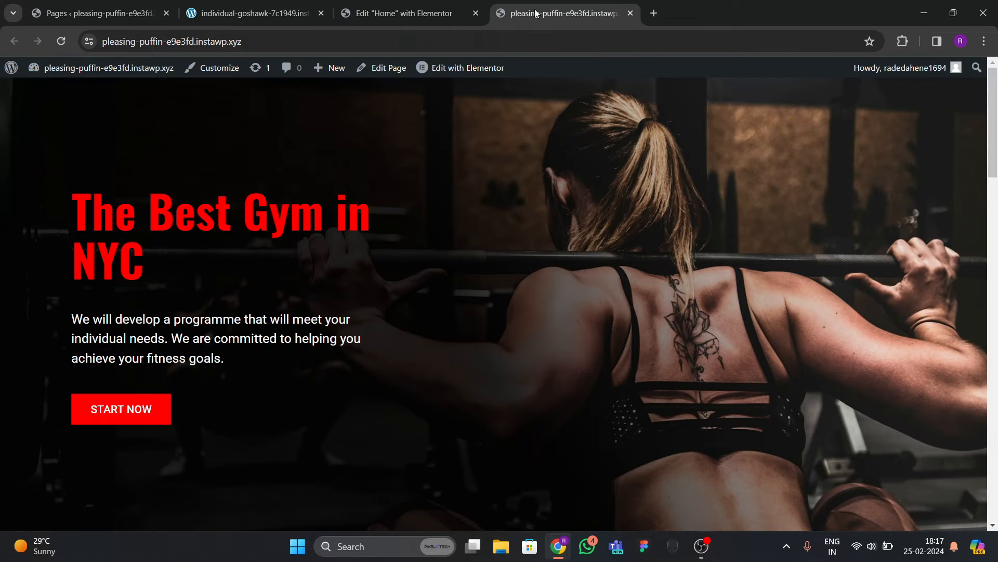
Reload the live gym page and check the updated Meet Our Team section.
{"action": "left_click", "coordinate": [70, 42]}
{"action": "scroll", "coordinate": [439, 380], "scroll_direction": "down", "scroll_amount": 20}
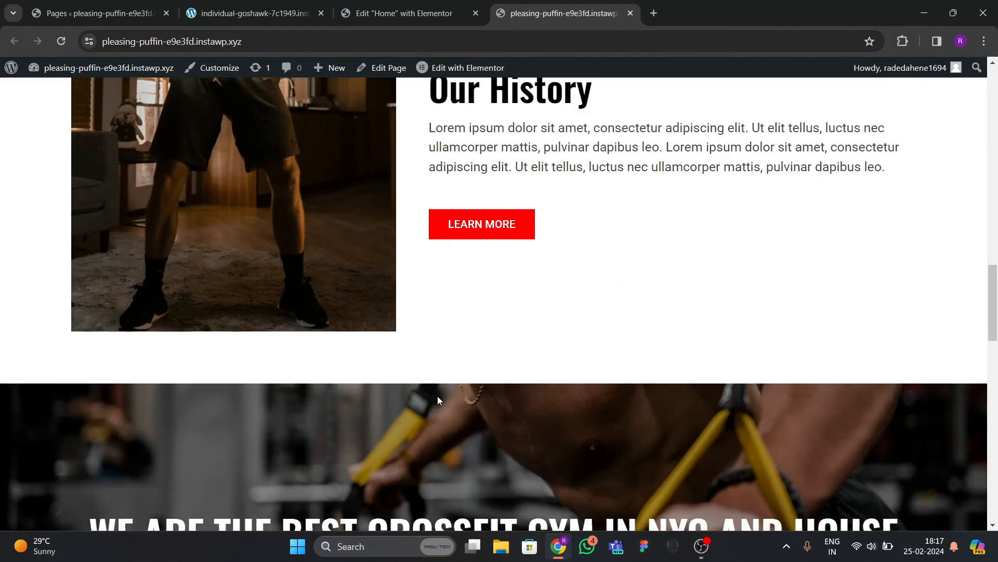
{"action": "scroll", "coordinate": [438, 398], "scroll_direction": "down", "scroll_amount": 15}
{"action": "scroll", "coordinate": [438, 395], "scroll_direction": "up", "scroll_amount": 6}
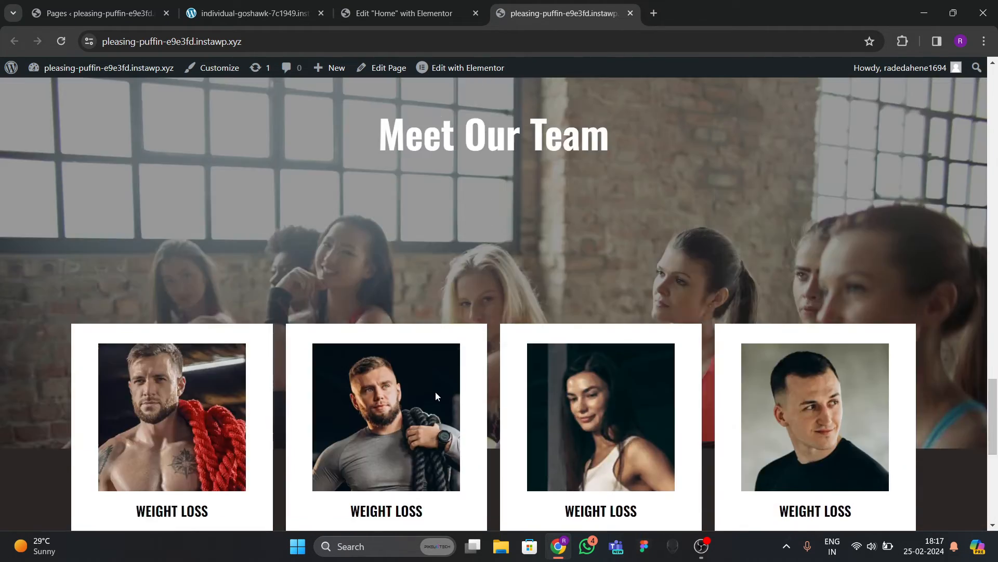
{"action": "scroll", "coordinate": [437, 378], "scroll_direction": "down", "scroll_amount": 7}
Bring up the reference site's team cards with names and VISIT BIO buttons.
{"action": "left_click", "coordinate": [278, 19]}
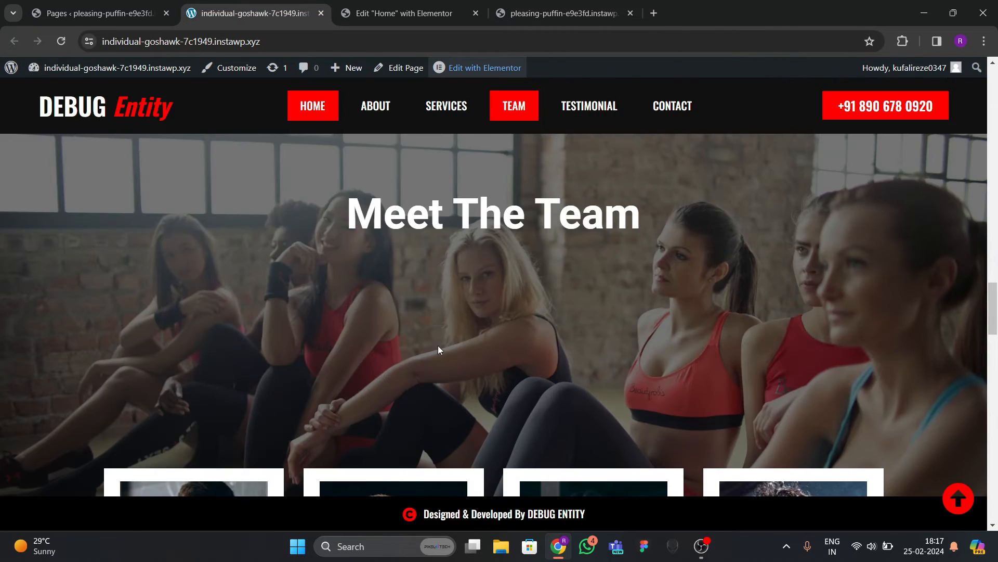
{"action": "scroll", "coordinate": [416, 340], "scroll_direction": "down", "scroll_amount": 5}
{"action": "scroll", "coordinate": [395, 338], "scroll_direction": "down", "scroll_amount": 8}
{"action": "scroll", "coordinate": [395, 338], "scroll_direction": "up", "scroll_amount": 8}
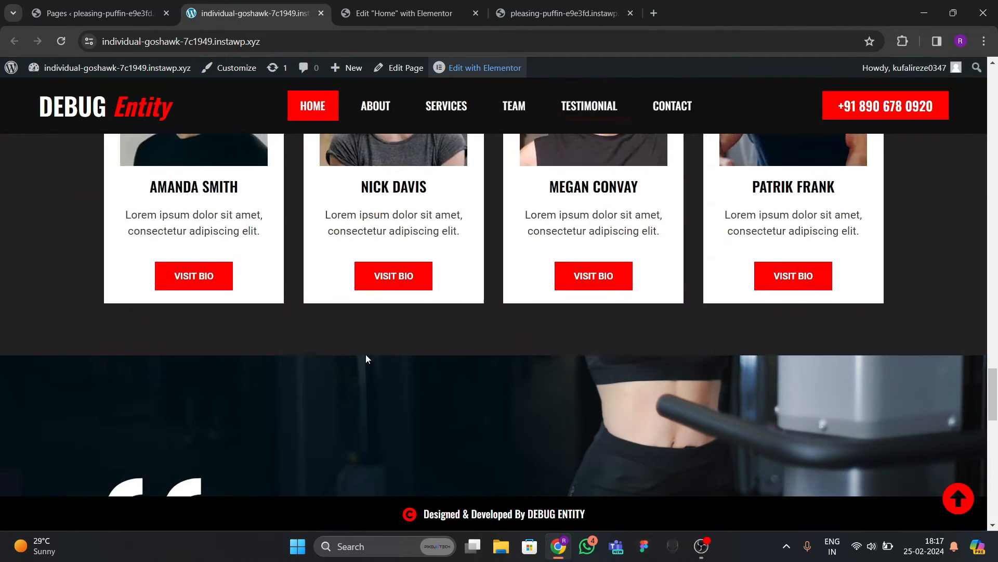
{"action": "scroll", "coordinate": [366, 354], "scroll_direction": "down", "scroll_amount": 3}
Back in the editor, add a single-column empty container below the team cards.
{"action": "left_click", "coordinate": [400, 13]}
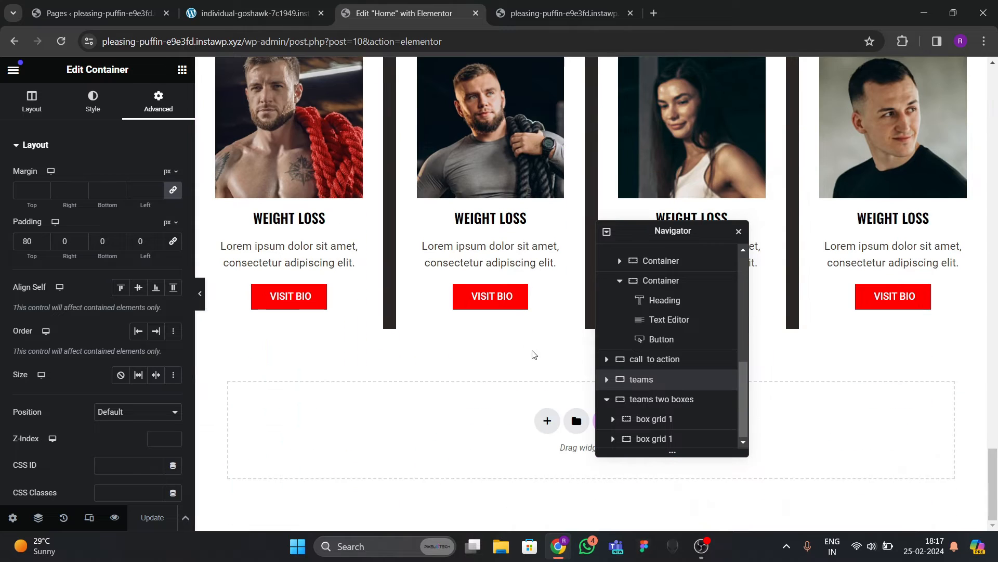
{"action": "left_click", "coordinate": [547, 420]}
{"action": "scroll", "coordinate": [489, 390], "scroll_direction": "down", "scroll_amount": 1}
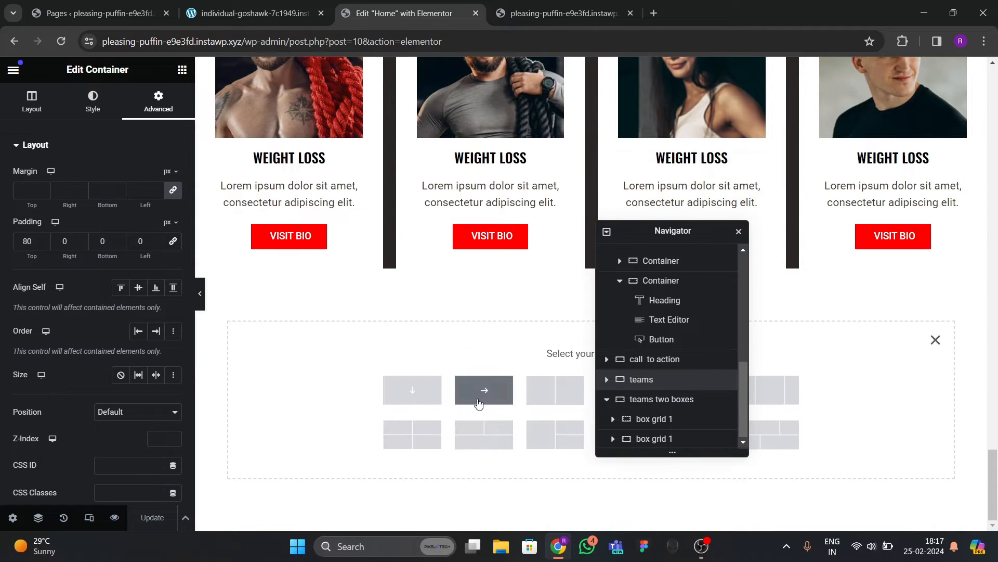
{"action": "left_click", "coordinate": [413, 391]}
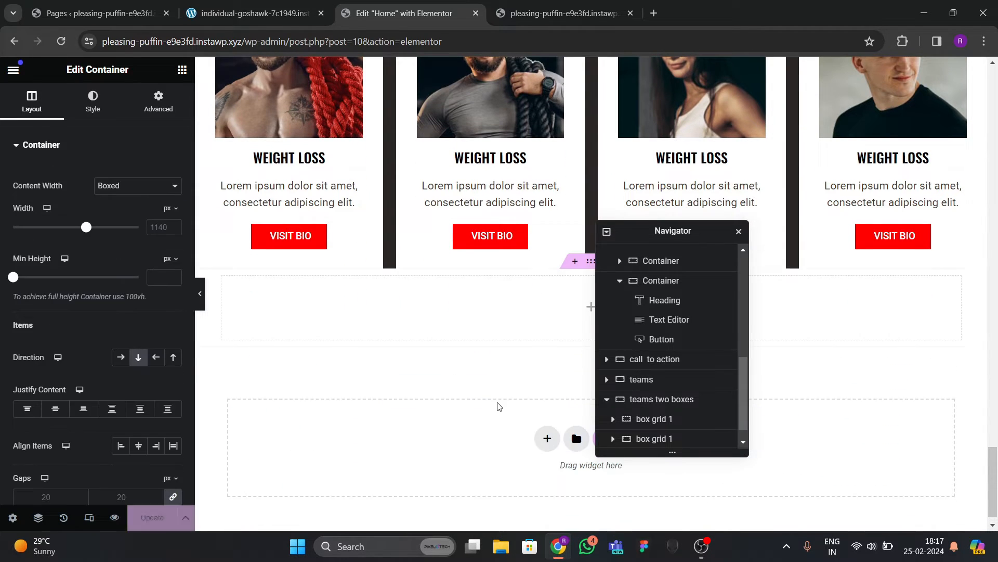
Reposition the Navigator and collapse it to the top-level sections.
{"action": "left_click_drag", "start_coordinate": [657, 235], "coordinate": [748, 248]}
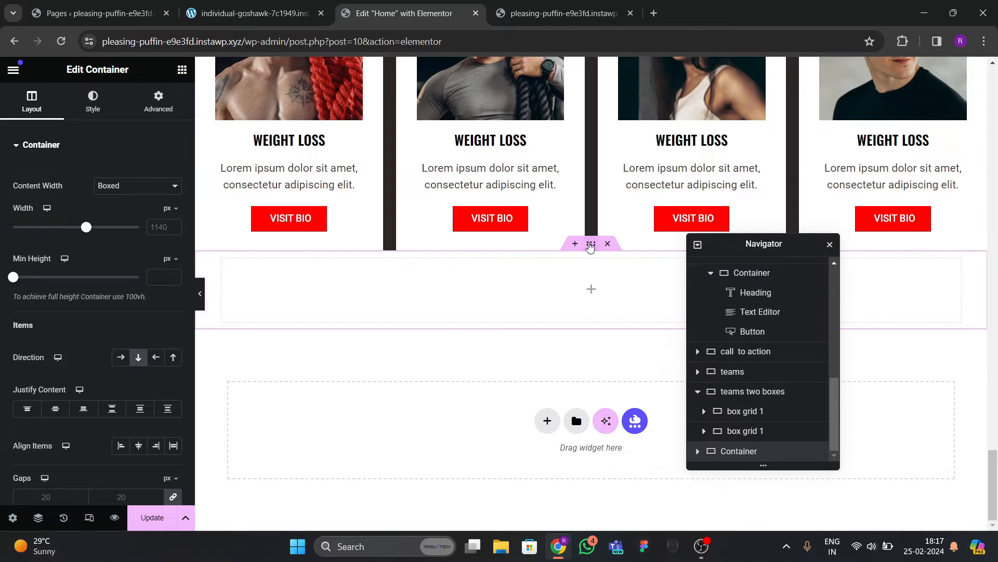
{"action": "left_click", "coordinate": [698, 245]}
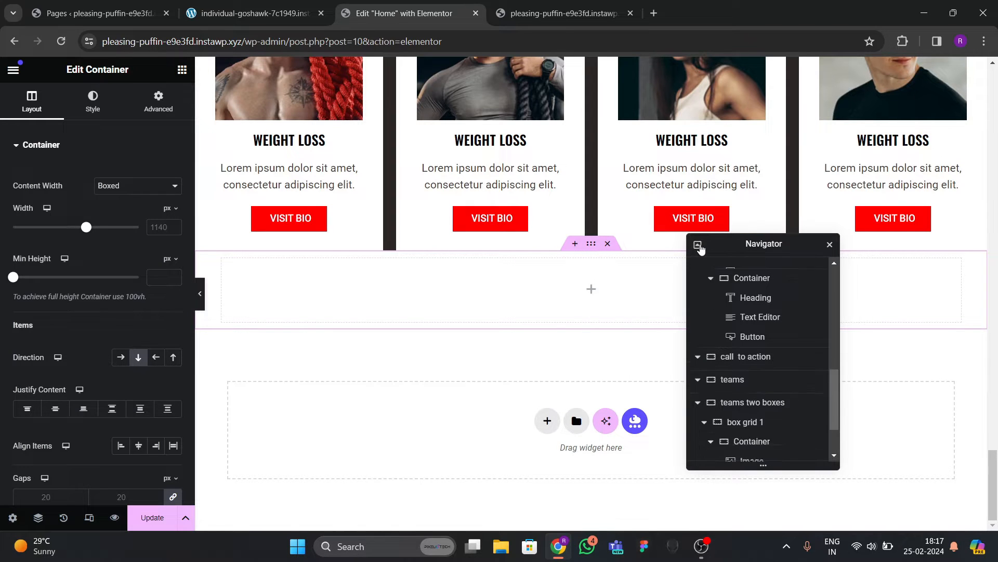
{"action": "left_click", "coordinate": [698, 245]}
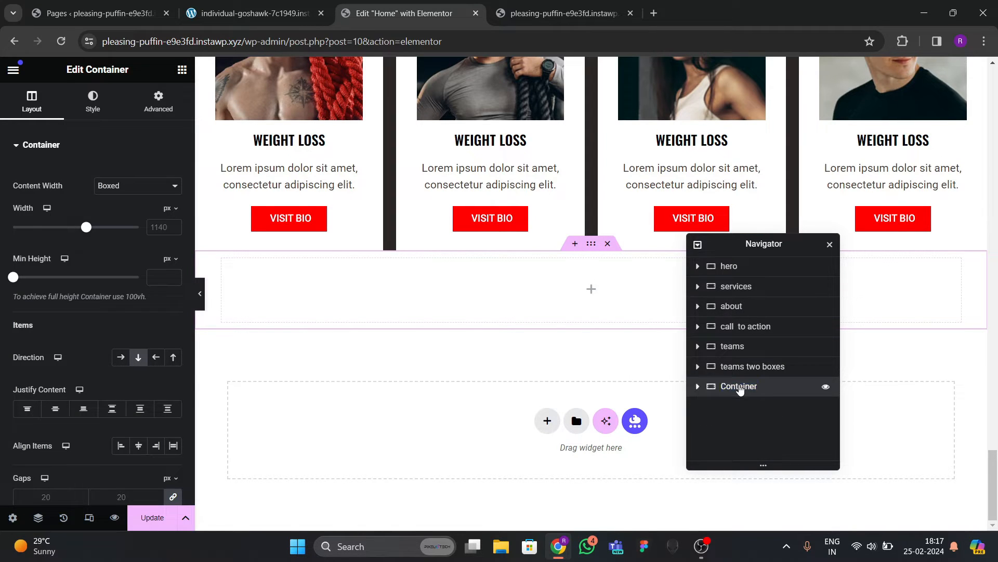
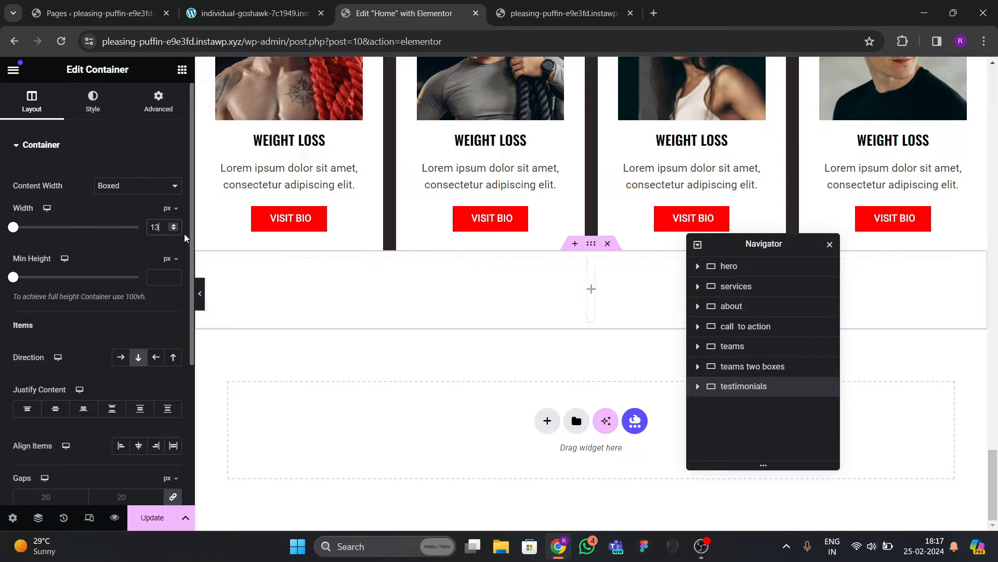
Give the new testimonials container 80 px padding at top and bottom.
{"action": "left_click", "coordinate": [151, 118]}
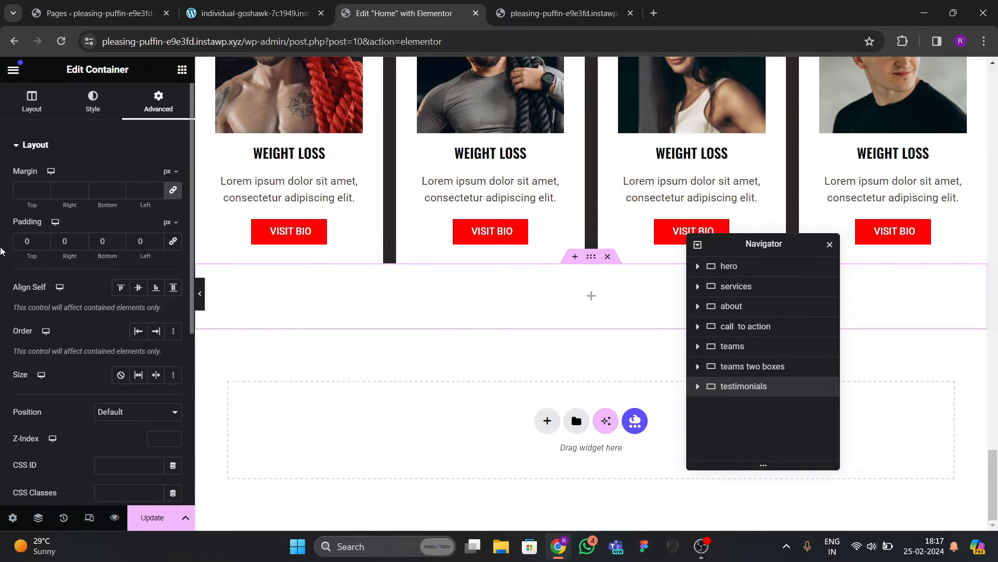
{"action": "type", "text": "8"}
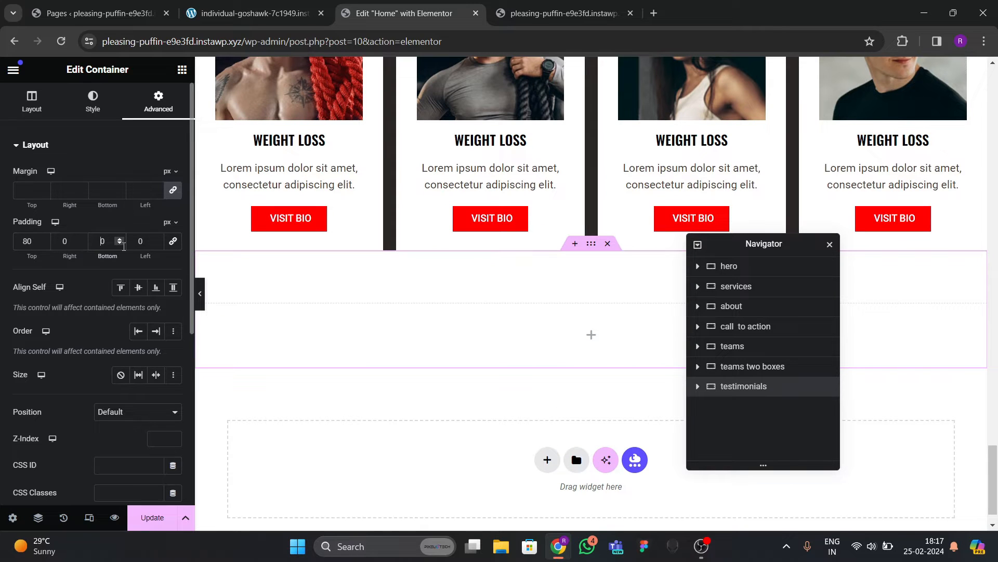
{"action": "type", "text": "8"}
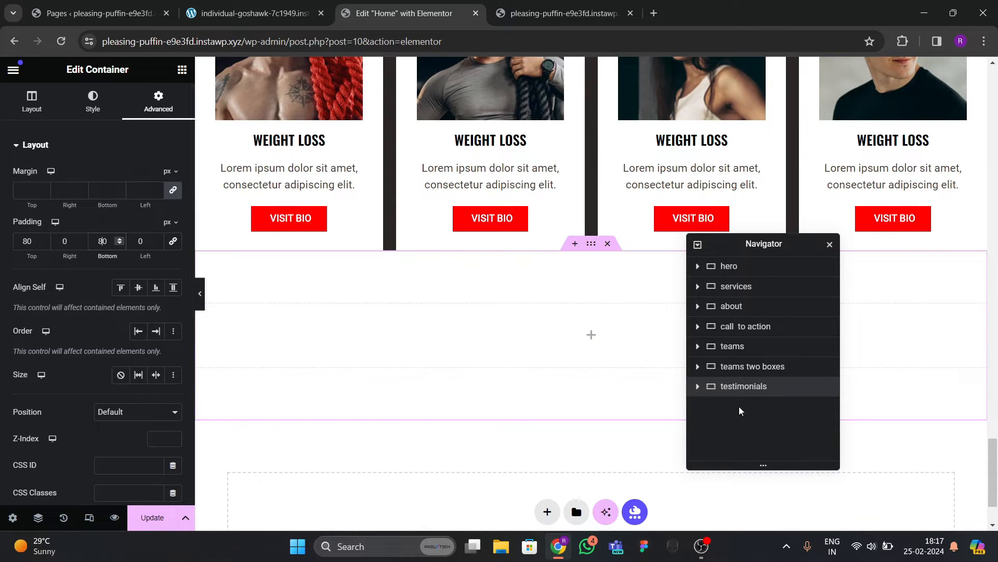
{"action": "left_click", "coordinate": [93, 101]}
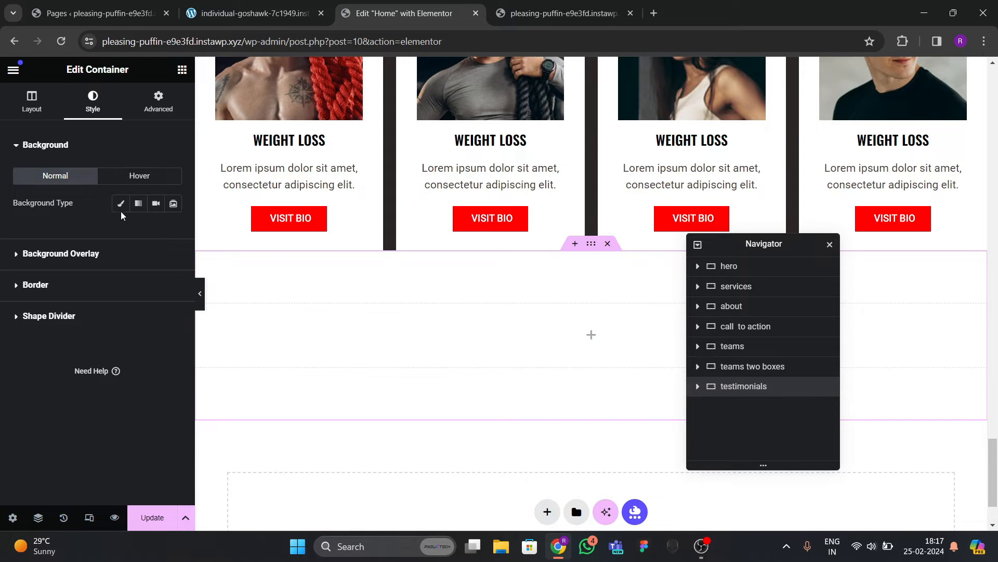
Set a classic background of the woman-in-gym photo, positioned Center Center at Cover size.
{"action": "left_click", "coordinate": [120, 203]}
{"action": "left_click", "coordinate": [120, 283]}
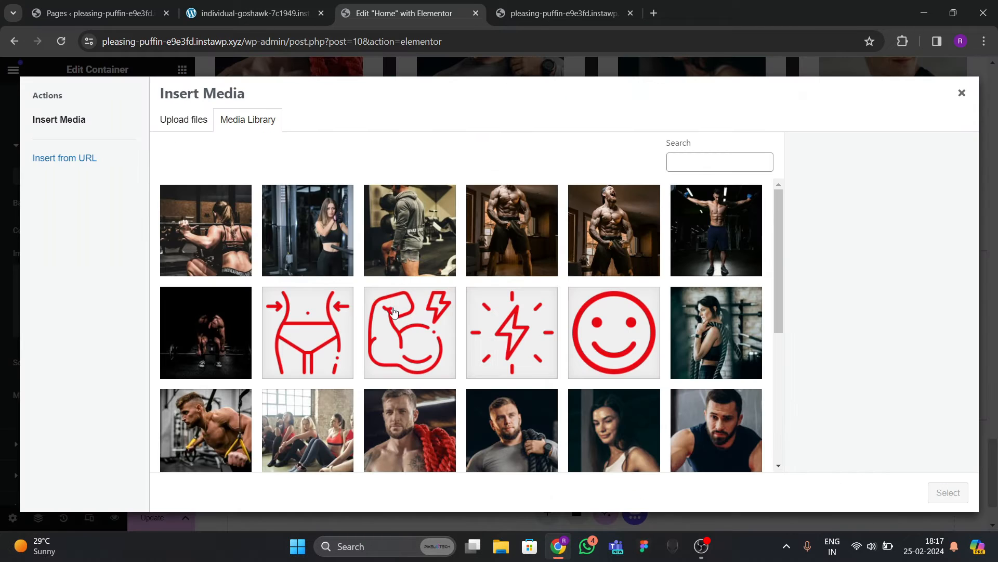
{"action": "left_click", "coordinate": [312, 254]}
{"action": "left_click", "coordinate": [962, 496]}
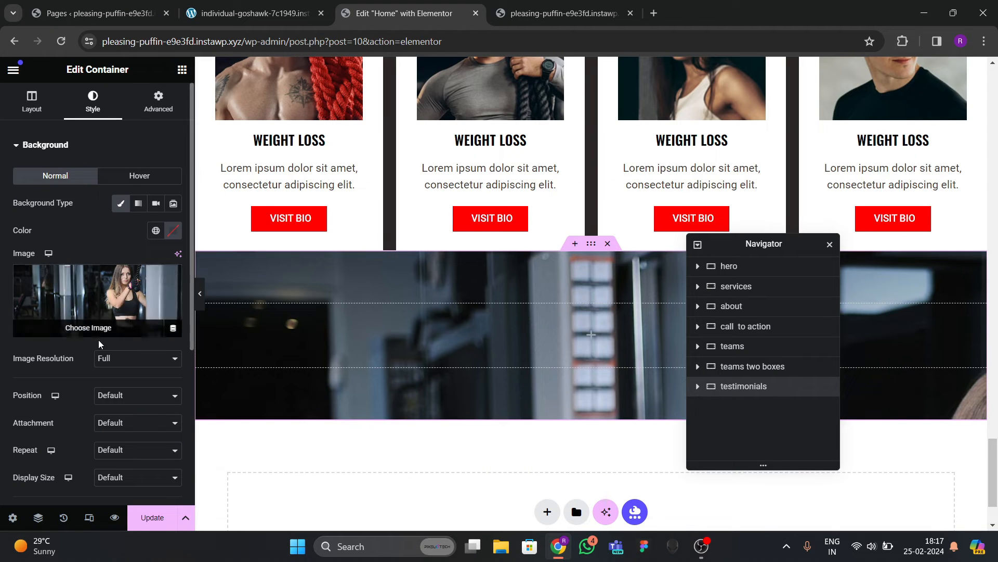
{"action": "scroll", "coordinate": [115, 285], "scroll_direction": "down", "scroll_amount": 3}
{"action": "left_click", "coordinate": [122, 269]}
{"action": "left_click", "coordinate": [115, 286]}
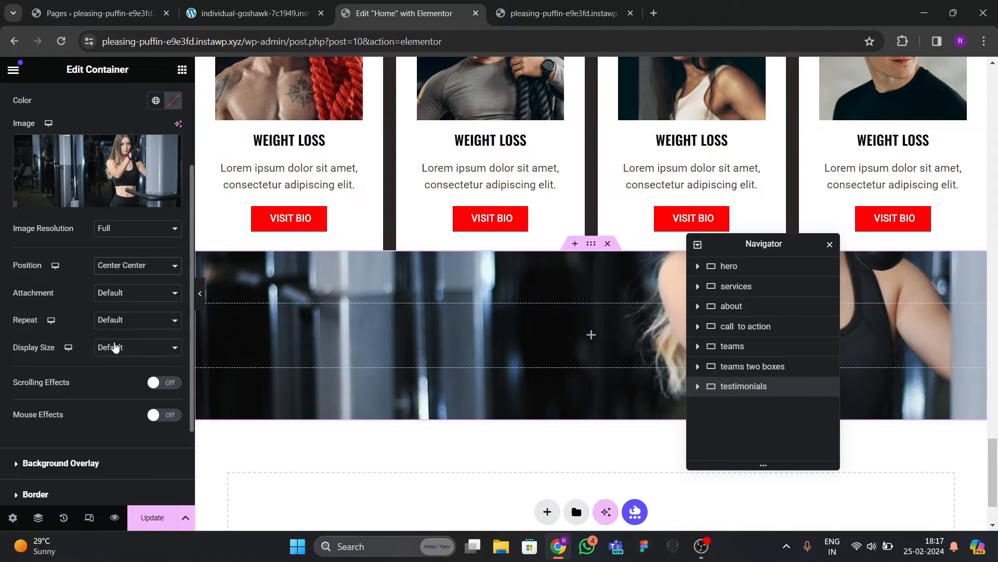
{"action": "left_click", "coordinate": [116, 347]}
{"action": "left_click", "coordinate": [109, 381]}
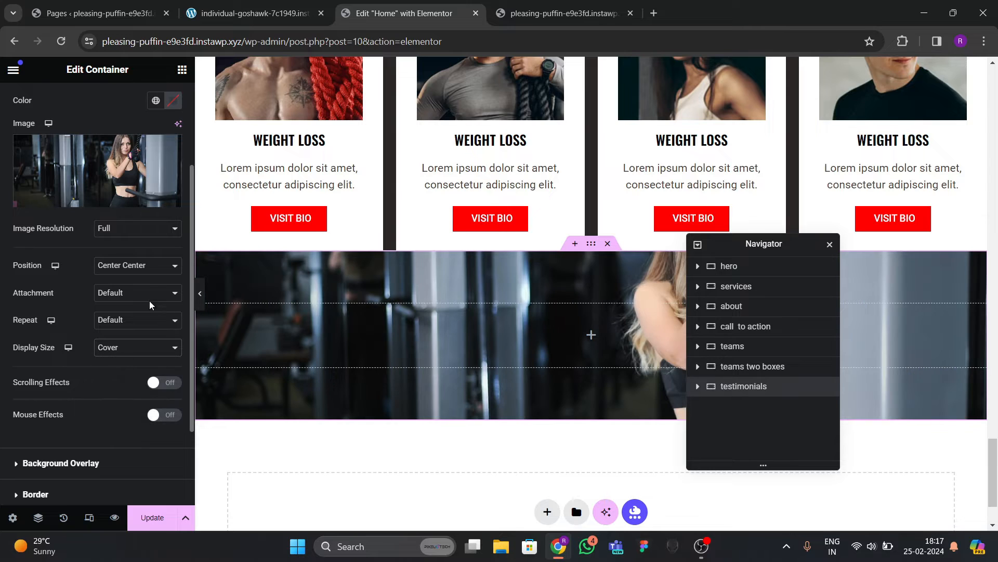
{"action": "scroll", "coordinate": [54, 107], "scroll_direction": "up", "scroll_amount": 3}
Set the container's minimum height to 600 px and check the live site.
{"action": "left_click", "coordinate": [43, 115]}
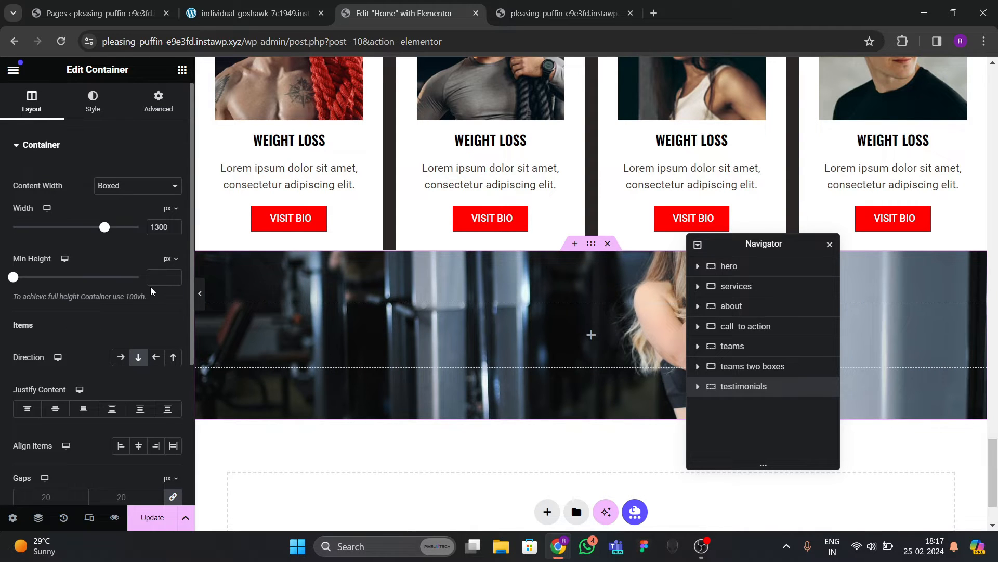
{"action": "type", "text": "600"}
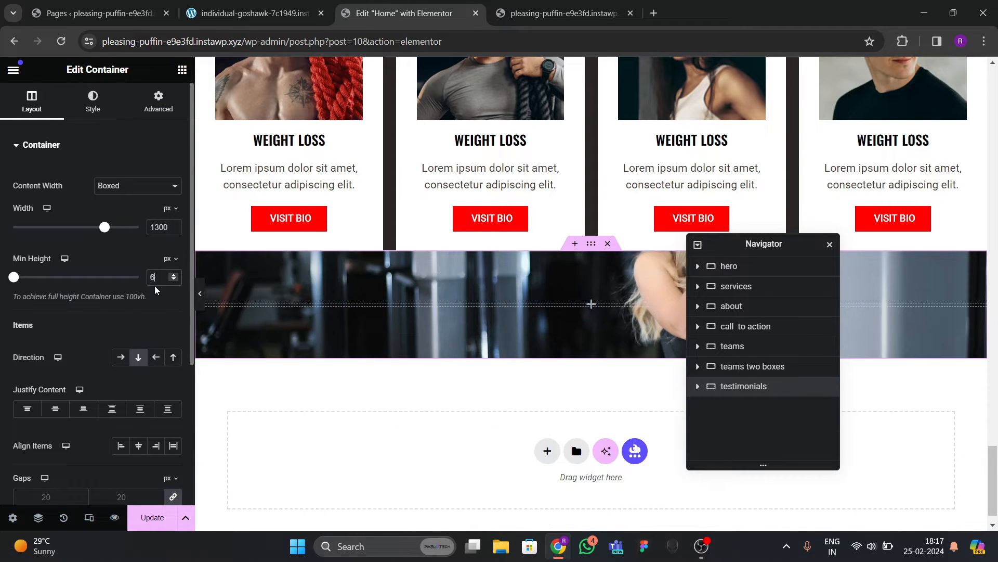
{"action": "key", "text": "BackSpace"}
{"action": "key", "text": "BackSpace"}
{"action": "key", "text": "BackSpace"}
{"action": "type", "text": "600"}
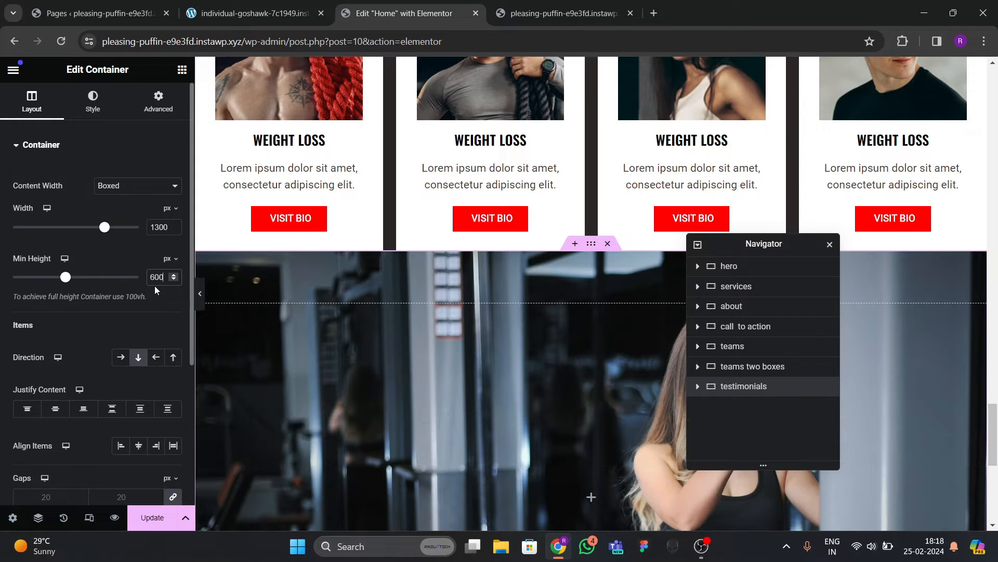
{"action": "scroll", "coordinate": [360, 287], "scroll_direction": "down", "scroll_amount": 2}
{"action": "scroll", "coordinate": [406, 322], "scroll_direction": "down", "scroll_amount": 4}
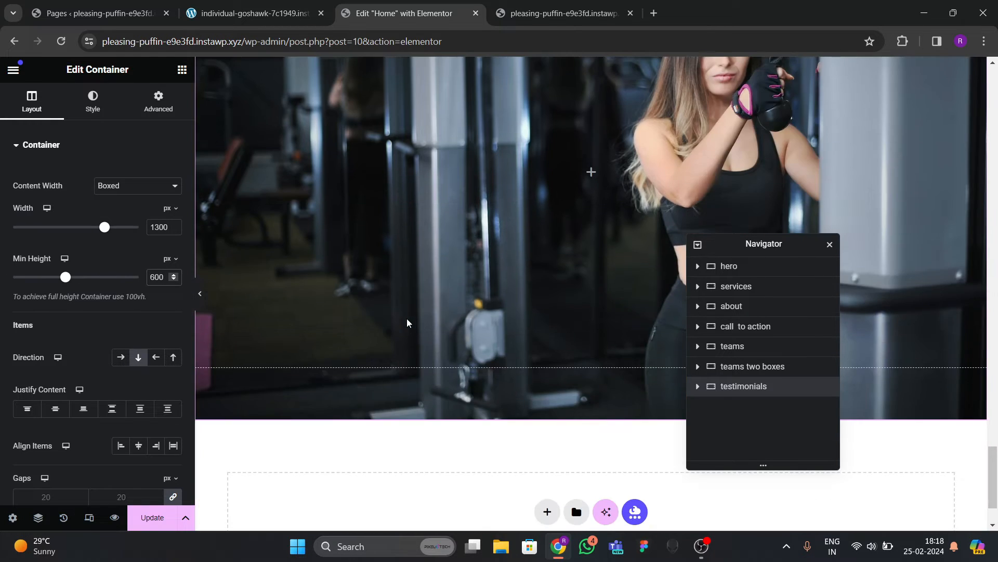
{"action": "scroll", "coordinate": [407, 318], "scroll_direction": "up", "scroll_amount": 4}
{"action": "left_click", "coordinate": [254, 13]}
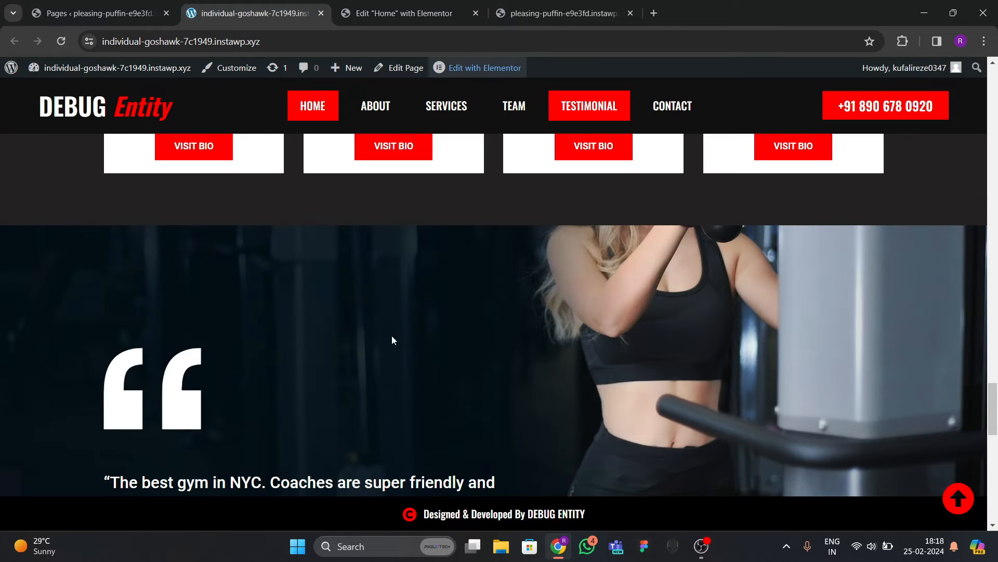
Back in the editor, inspect the hero section's background overlay settings.
{"action": "scroll", "coordinate": [410, 312], "scroll_direction": "down", "scroll_amount": 3}
{"action": "scroll", "coordinate": [364, 208], "scroll_direction": "up", "scroll_amount": 3}
{"action": "left_click", "coordinate": [394, 16]}
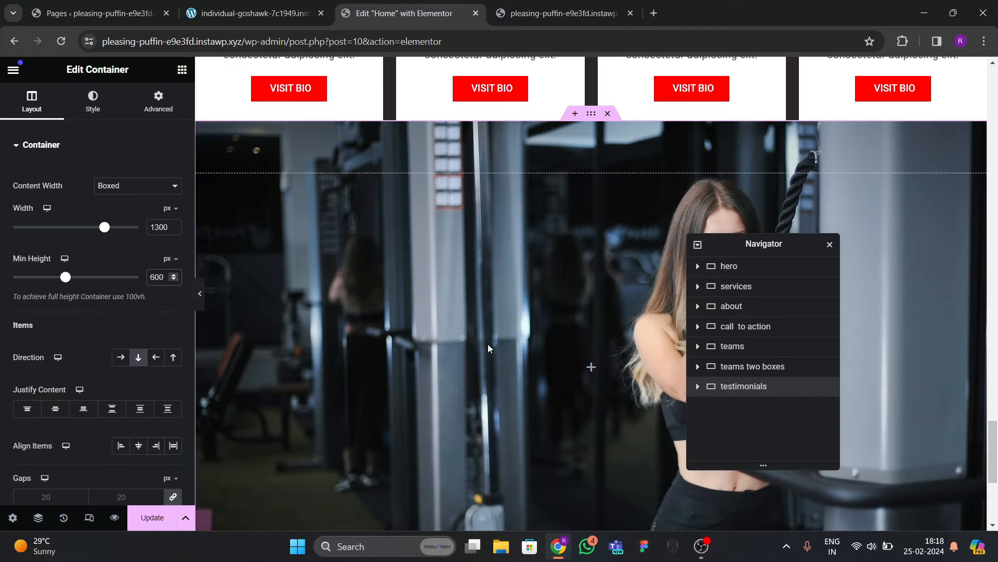
{"action": "scroll", "coordinate": [482, 328], "scroll_direction": "up", "scroll_amount": 12}
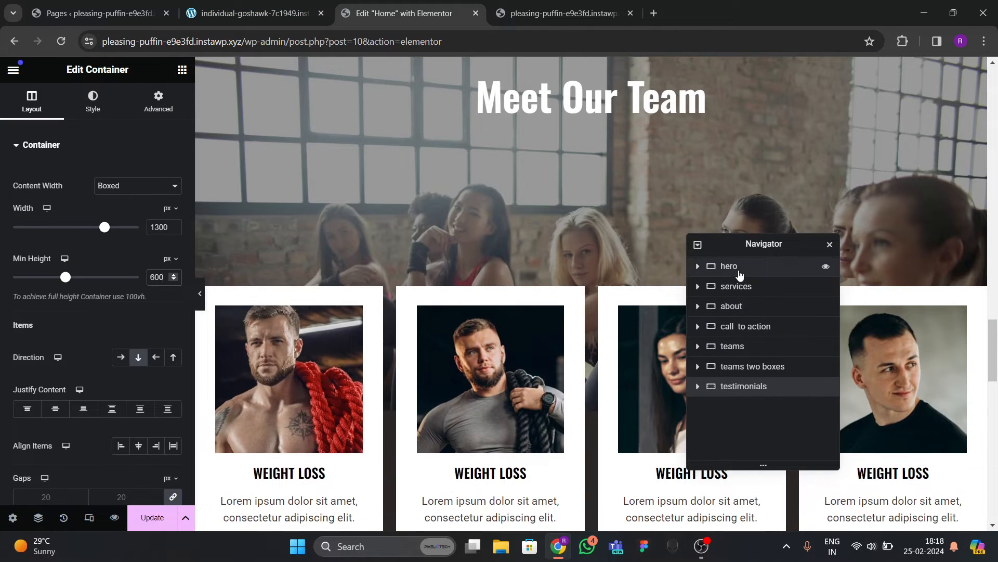
{"action": "left_click", "coordinate": [739, 270]}
{"action": "left_click", "coordinate": [93, 101]}
{"action": "scroll", "coordinate": [73, 265], "scroll_direction": "down", "scroll_amount": 5}
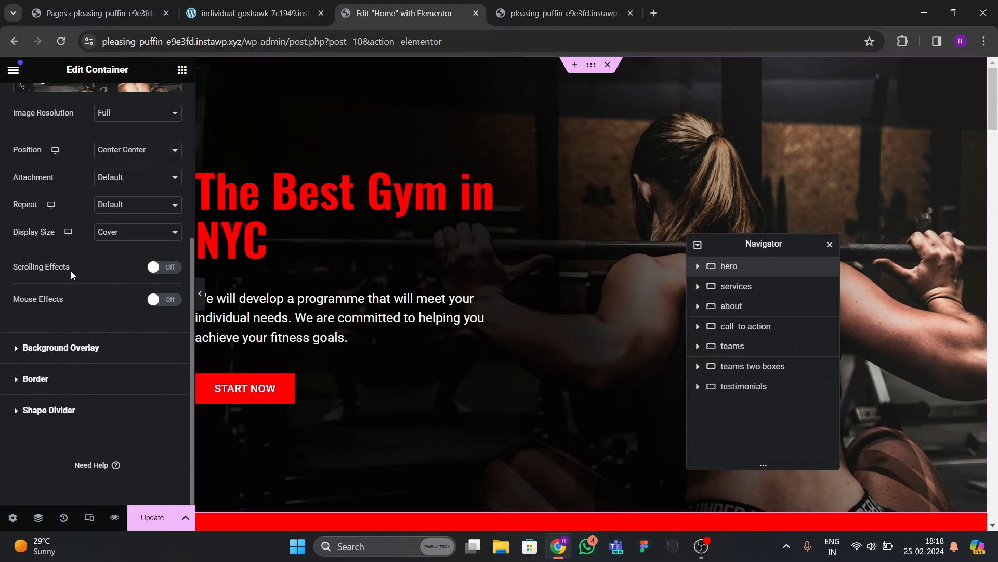
{"action": "left_click", "coordinate": [78, 347]}
{"action": "scroll", "coordinate": [119, 268], "scroll_direction": "up", "scroll_amount": 2}
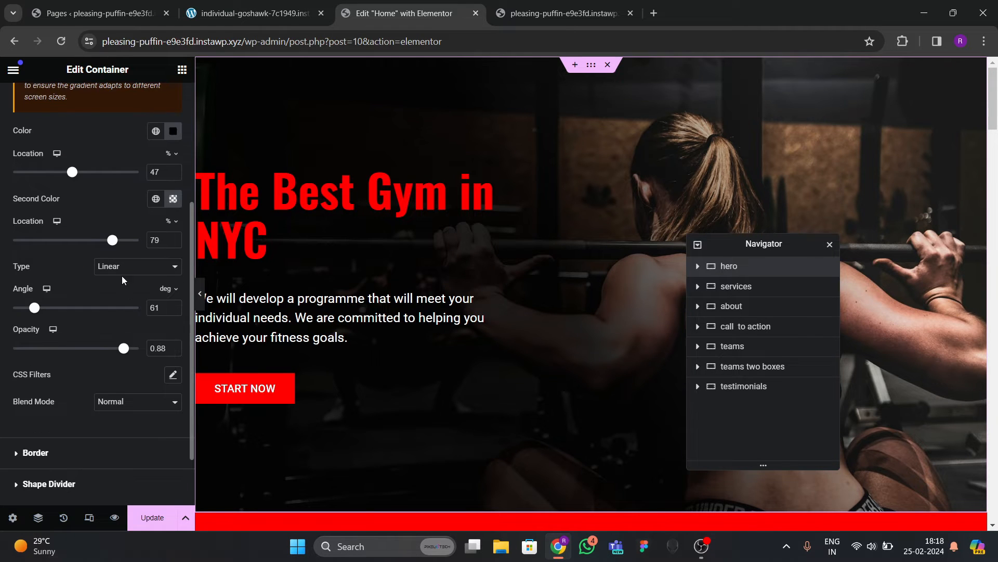
{"action": "scroll", "coordinate": [129, 279], "scroll_direction": "up", "scroll_amount": 3}
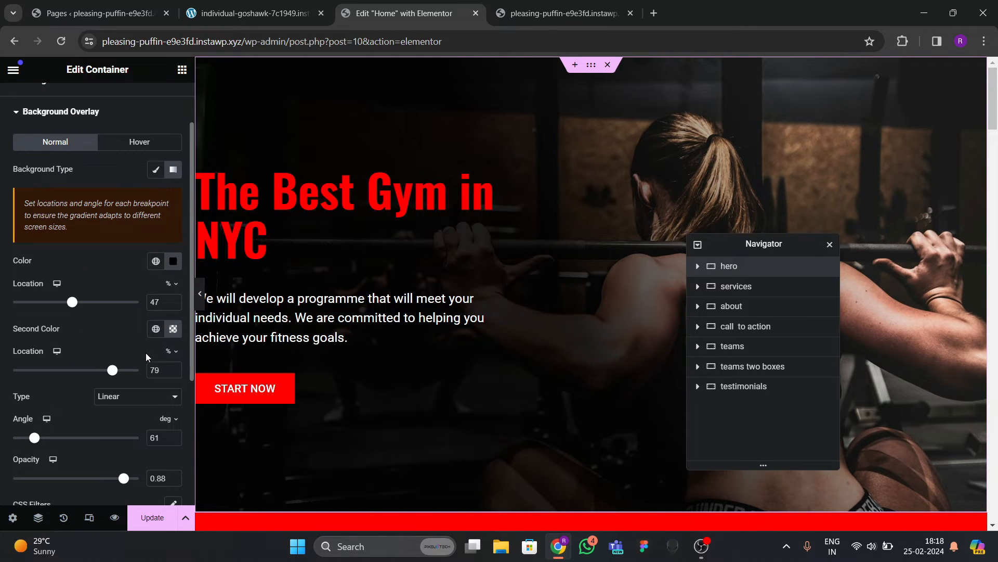
{"action": "scroll", "coordinate": [148, 379], "scroll_direction": "down", "scroll_amount": 2}
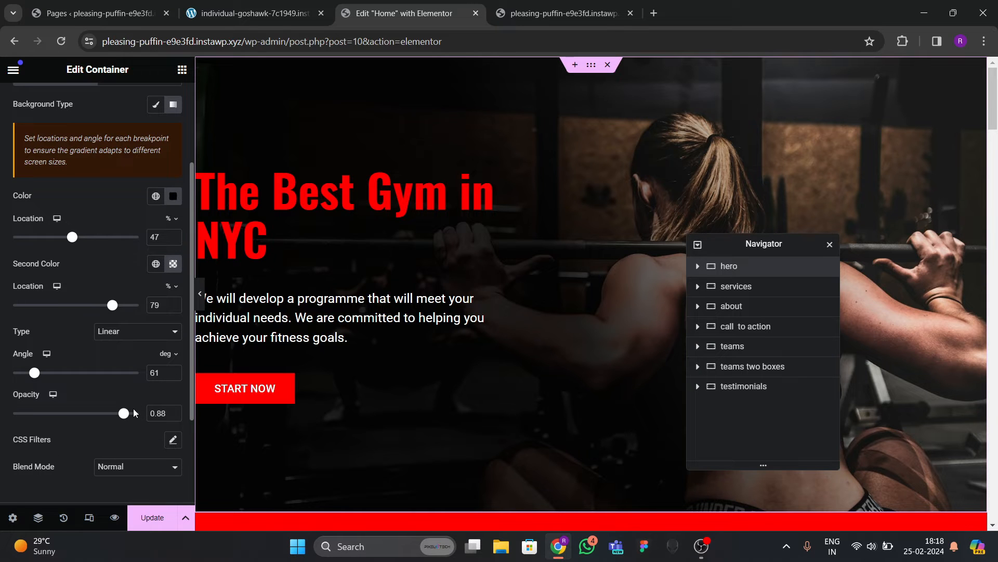
{"action": "scroll", "coordinate": [576, 322], "scroll_direction": "down", "scroll_amount": 15}
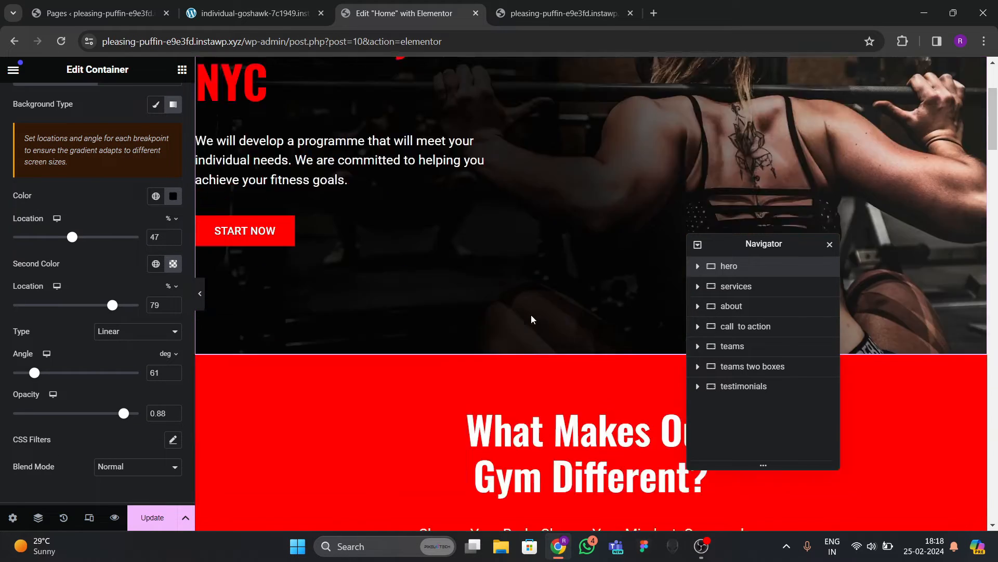
{"action": "scroll", "coordinate": [530, 321], "scroll_direction": "down", "scroll_amount": 20}
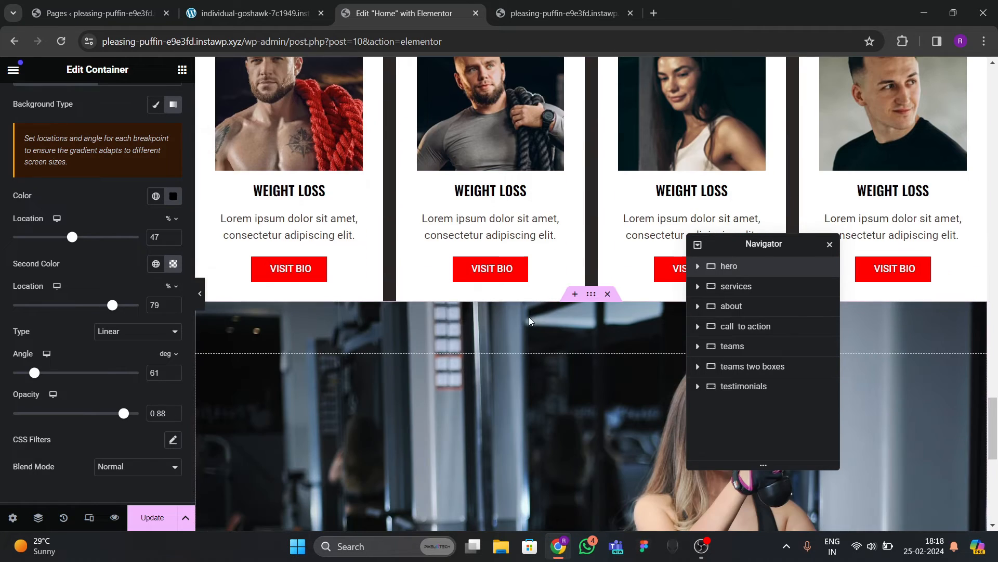
{"action": "scroll", "coordinate": [530, 321], "scroll_direction": "down", "scroll_amount": 3}
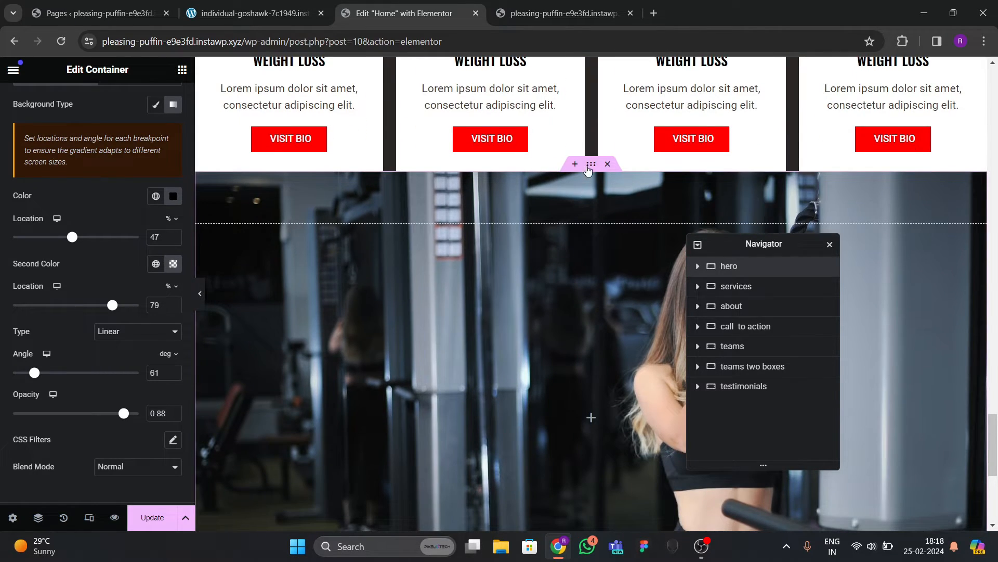
Compare the testimonials background, then copy the hero section.
{"action": "left_click", "coordinate": [588, 167]}
{"action": "left_click", "coordinate": [93, 111]}
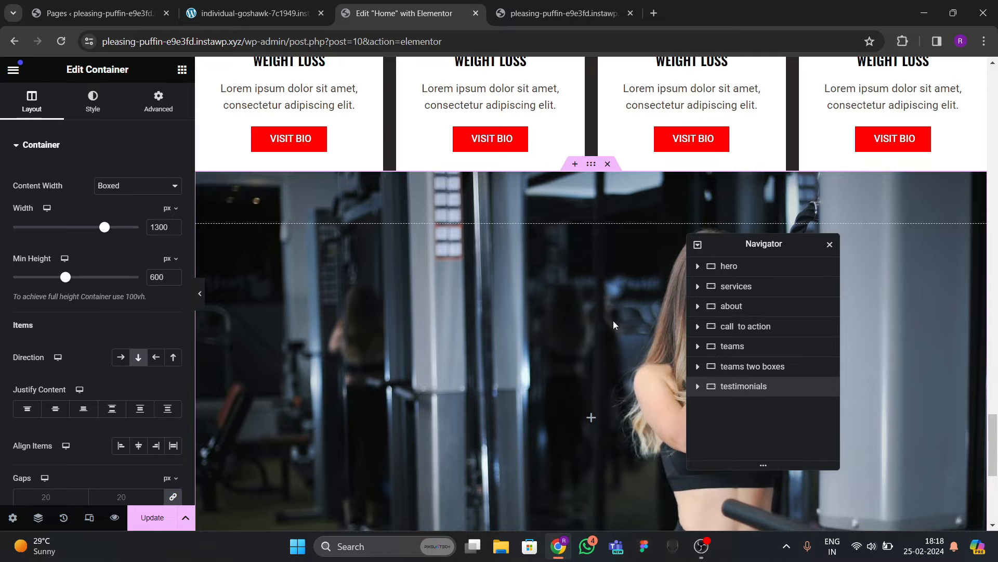
{"action": "left_click", "coordinate": [729, 267]}
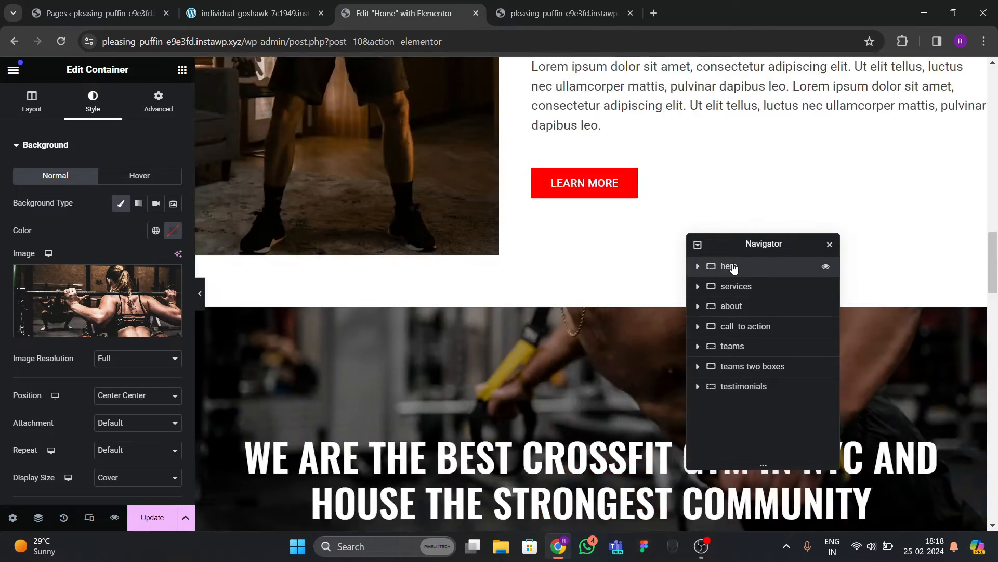
{"action": "right_click", "coordinate": [733, 267]}
{"action": "left_click", "coordinate": [754, 289]}
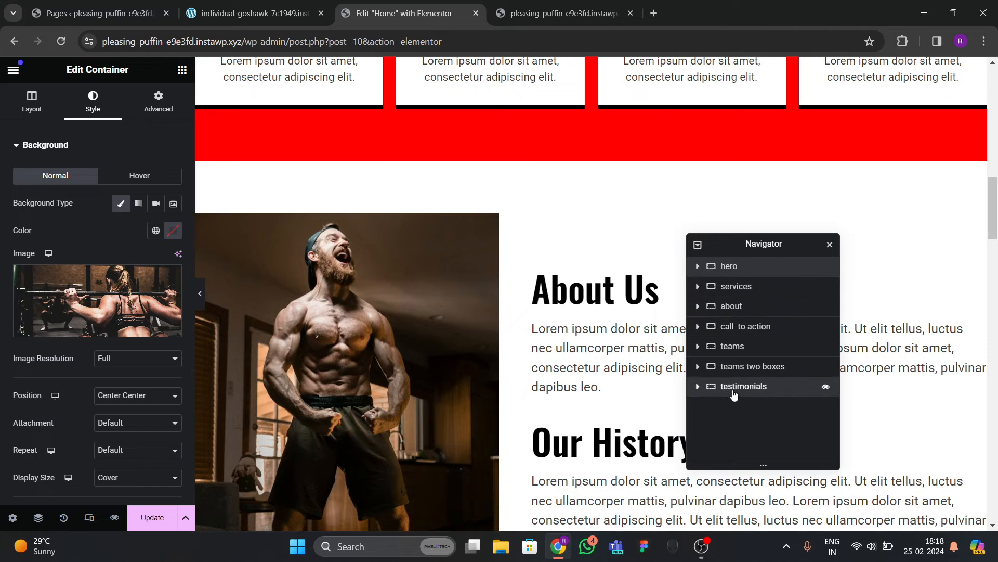
Paste the hero's style onto the testimonials container.
{"action": "left_click", "coordinate": [746, 387]}
{"action": "right_click", "coordinate": [749, 387]}
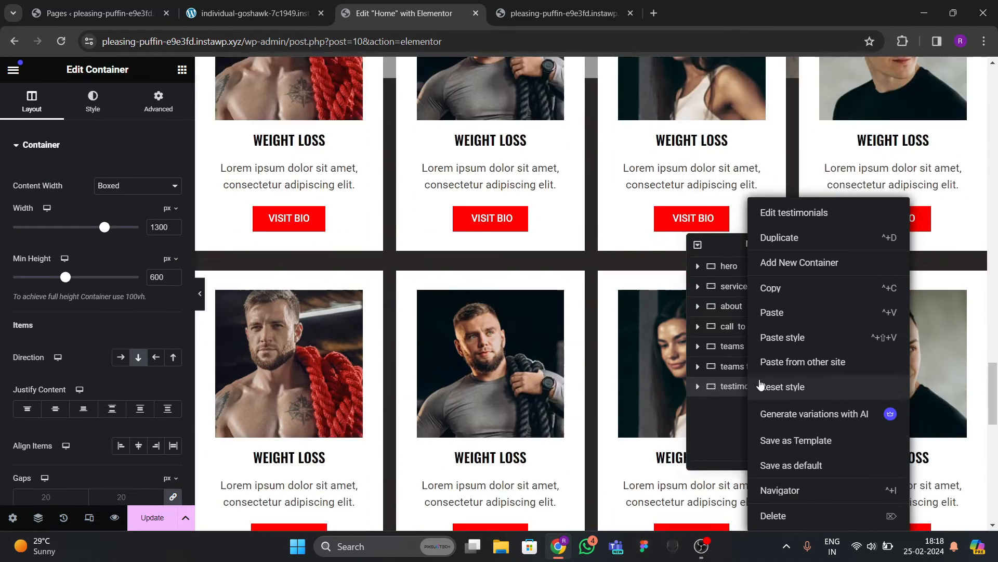
{"action": "left_click", "coordinate": [774, 335]}
Swap the background back to the woman-in-gym photo and preview the page.
{"action": "scroll", "coordinate": [524, 330], "scroll_direction": "up", "scroll_amount": 4}
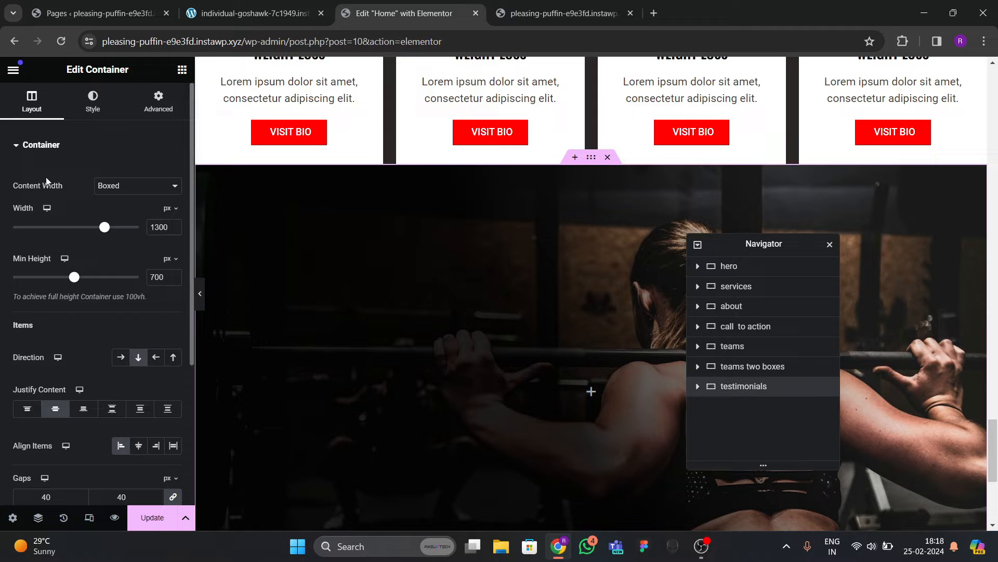
{"action": "left_click", "coordinate": [104, 285]}
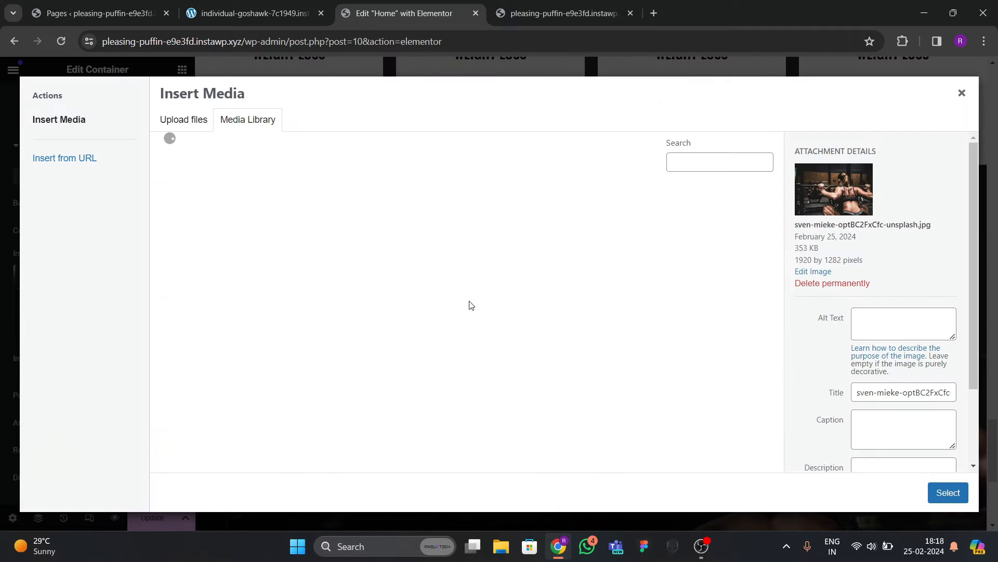
{"action": "left_click", "coordinate": [327, 225]}
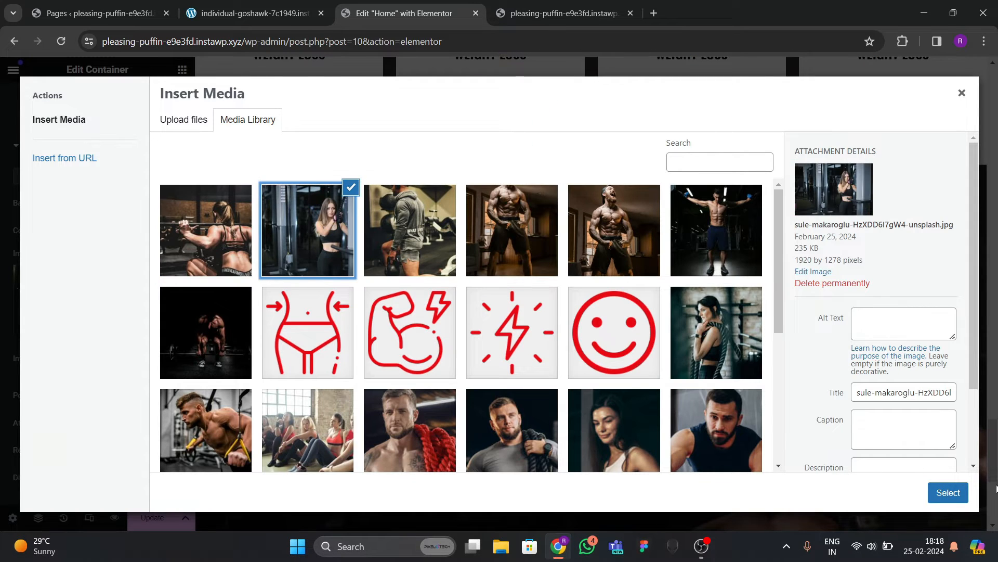
{"action": "left_click", "coordinate": [948, 492]}
{"action": "scroll", "coordinate": [351, 348], "scroll_direction": "down", "scroll_amount": 5}
{"action": "scroll", "coordinate": [407, 326], "scroll_direction": "up", "scroll_amount": 5}
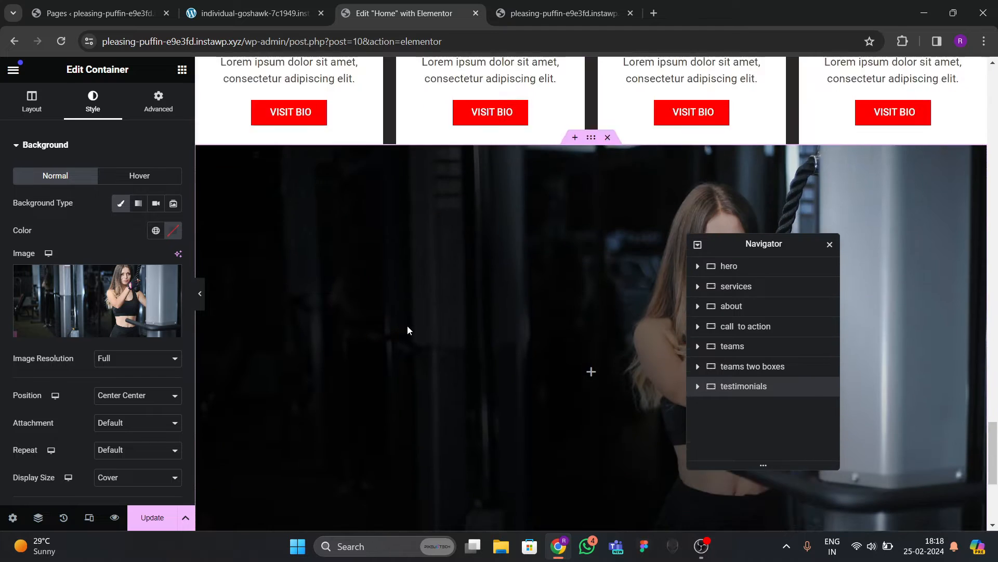
{"action": "scroll", "coordinate": [407, 325], "scroll_direction": "down", "scroll_amount": 5}
{"action": "left_click", "coordinate": [201, 294]}
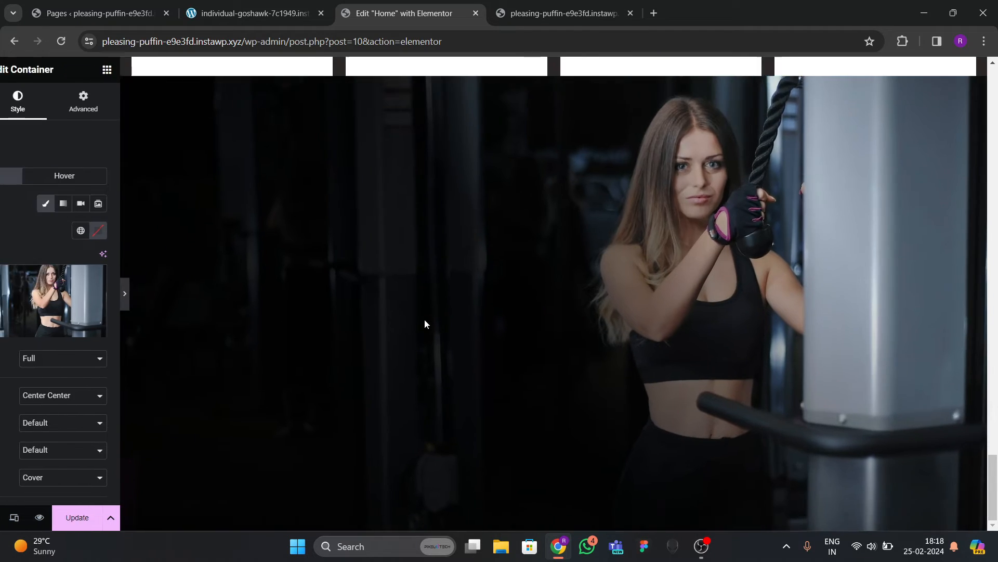
{"action": "scroll", "coordinate": [391, 331], "scroll_direction": "down", "scroll_amount": 2}
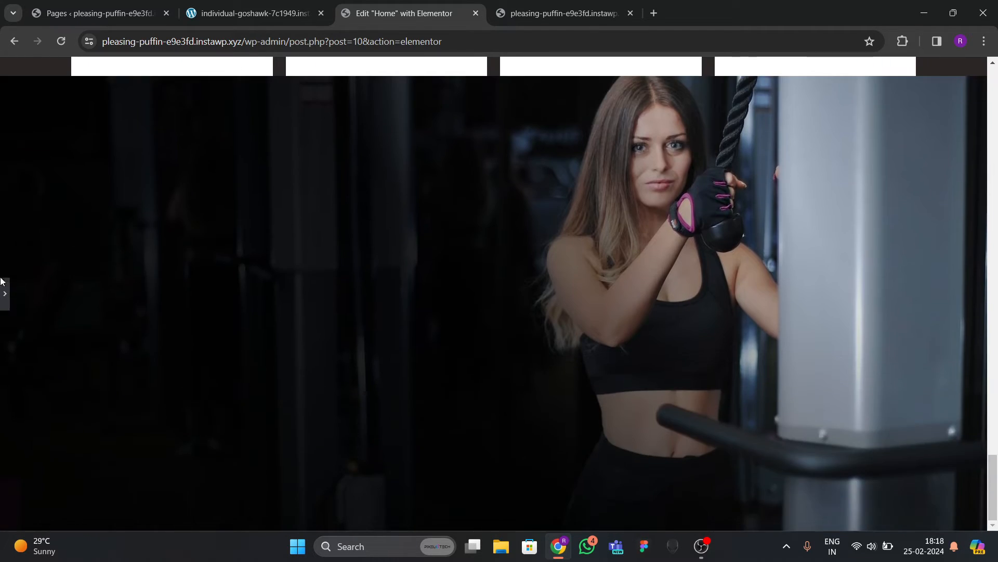
{"action": "key", "text": "ctrl+p"}
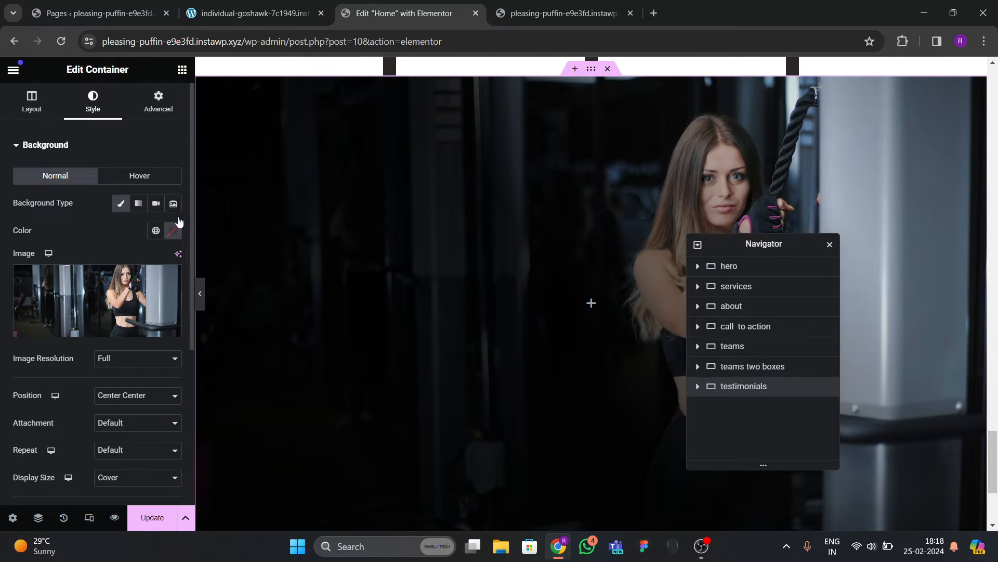
{"action": "scroll", "coordinate": [103, 261], "scroll_direction": "down", "scroll_amount": 5}
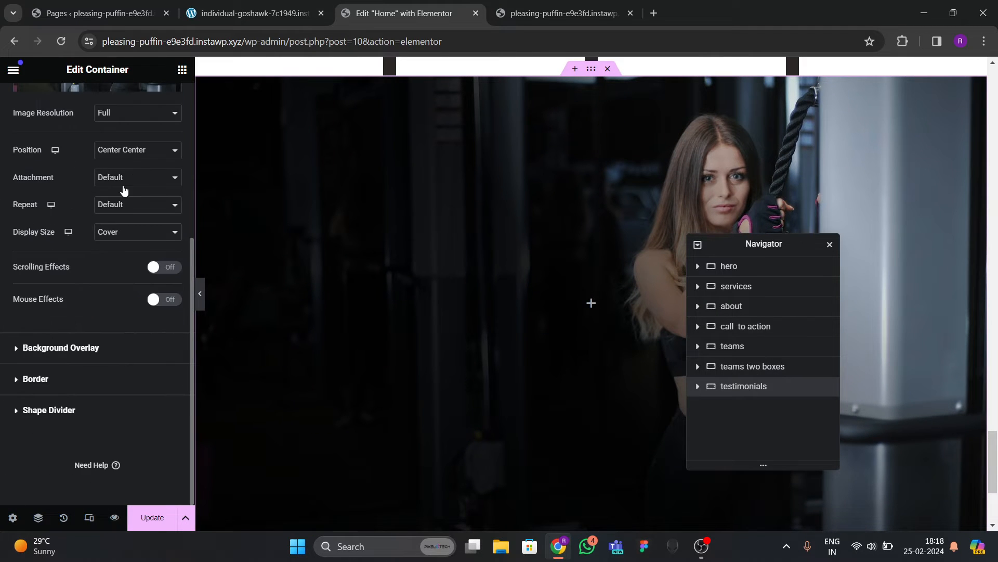
Set the background attachment to Fixed so the photo stays put while scrolling.
{"action": "left_click", "coordinate": [123, 179]}
{"action": "left_click", "coordinate": [117, 218]}
{"action": "scroll", "coordinate": [461, 279], "scroll_direction": "up", "scroll_amount": 1}
{"action": "scroll", "coordinate": [460, 291], "scroll_direction": "down", "scroll_amount": 4}
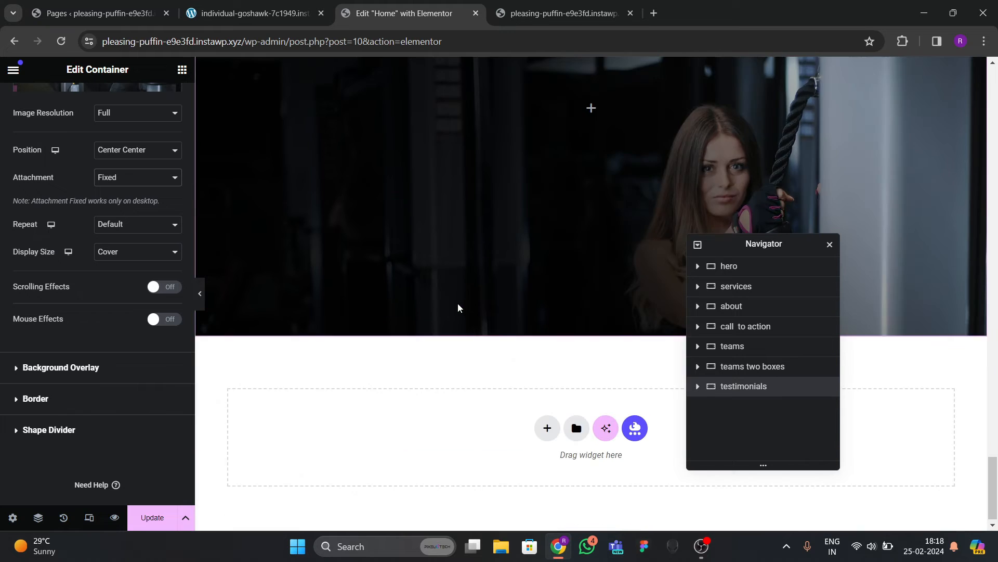
{"action": "scroll", "coordinate": [458, 301], "scroll_direction": "up", "scroll_amount": 2}
{"action": "scroll", "coordinate": [455, 293], "scroll_direction": "down", "scroll_amount": 2}
{"action": "scroll", "coordinate": [455, 292], "scroll_direction": "up", "scroll_amount": 4}
{"action": "left_click", "coordinate": [182, 69]}
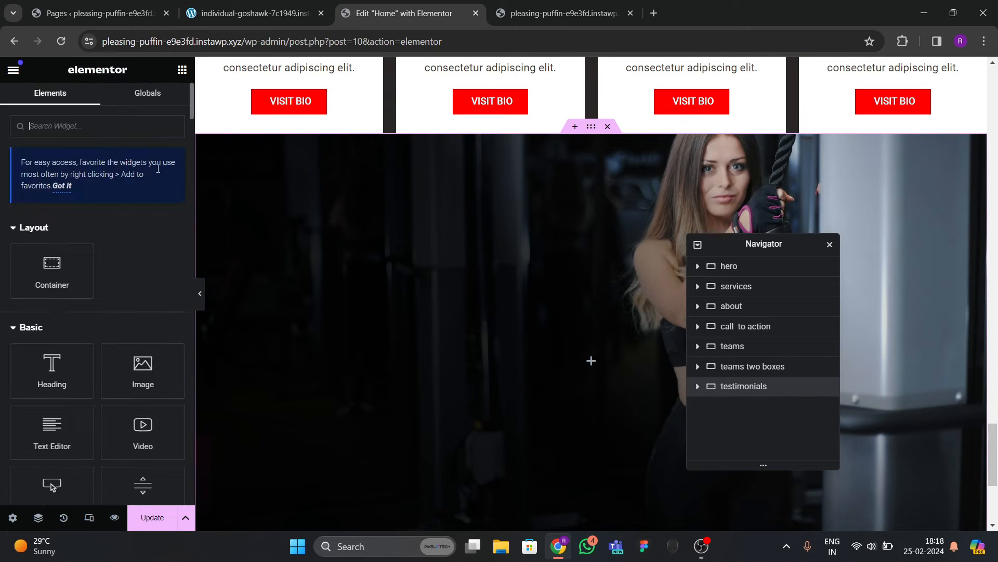
Add an Icon widget to the testimonials section.
{"action": "scroll", "coordinate": [99, 276], "scroll_direction": "down", "scroll_amount": 3}
{"action": "scroll", "coordinate": [88, 250], "scroll_direction": "up", "scroll_amount": 3}
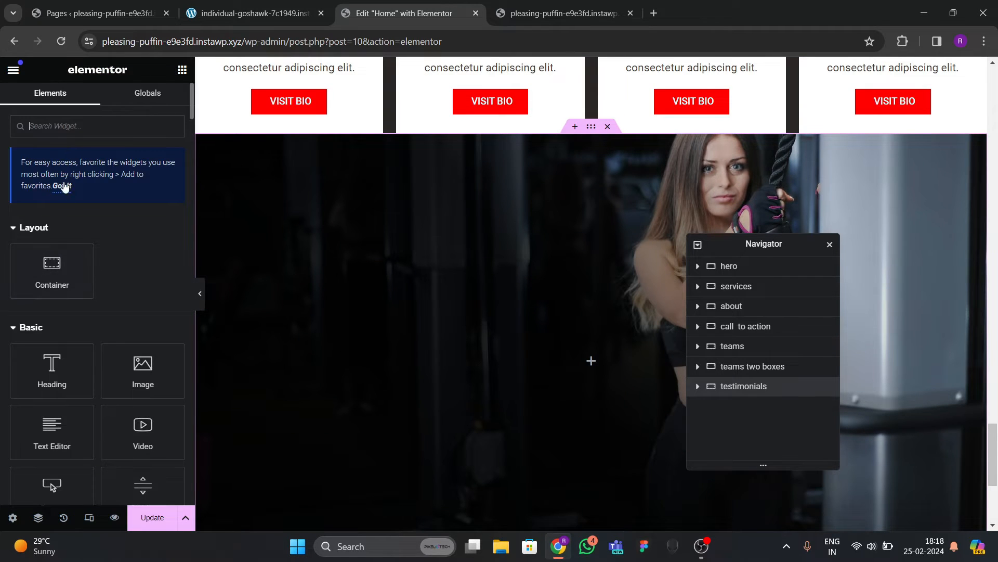
{"action": "left_click", "coordinate": [76, 127]}
{"action": "type", "text": "icon"}
{"action": "left_click_drag", "start_coordinate": [52, 238], "coordinate": [504, 302]}
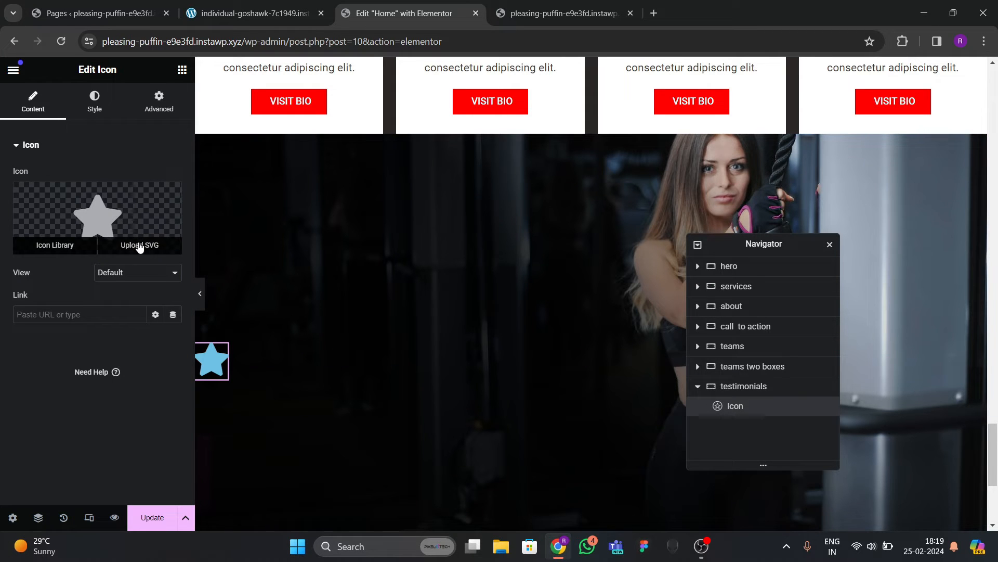
Upload the quote-open-editor-svgrepo-com SVG and use it as the icon.
{"action": "left_click", "coordinate": [140, 246]}
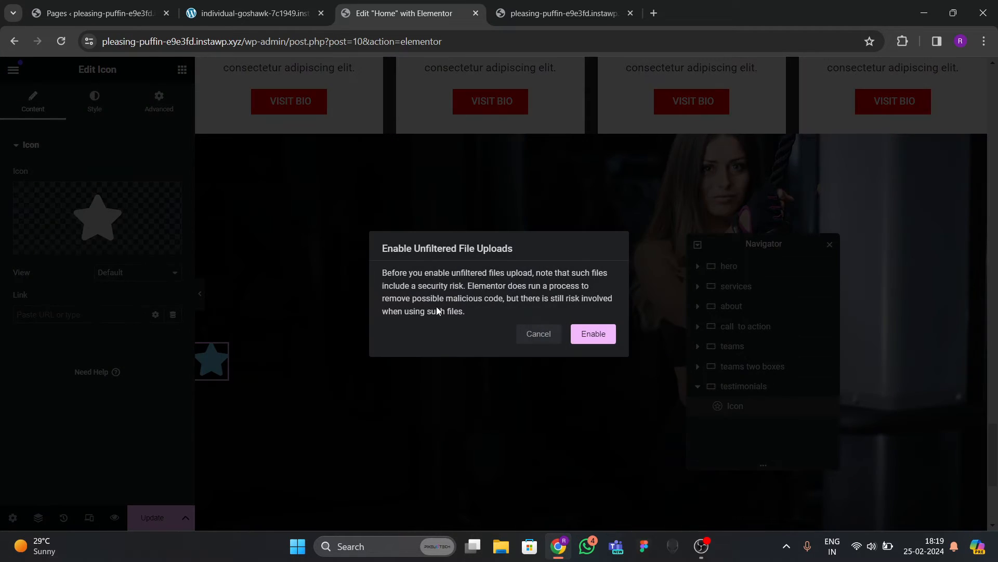
{"action": "left_click", "coordinate": [571, 337]}
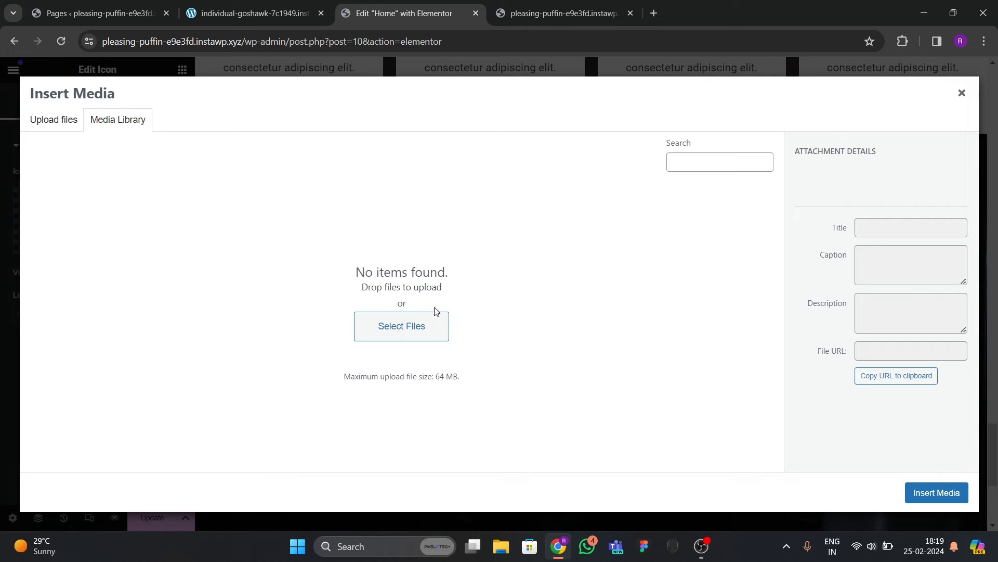
{"action": "left_click", "coordinate": [66, 130]}
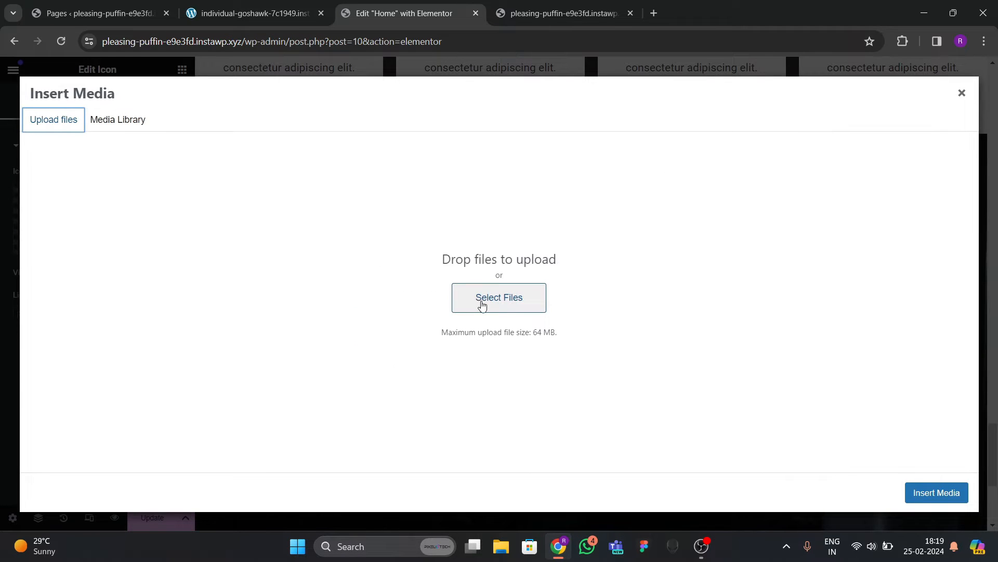
{"action": "left_click", "coordinate": [482, 305]}
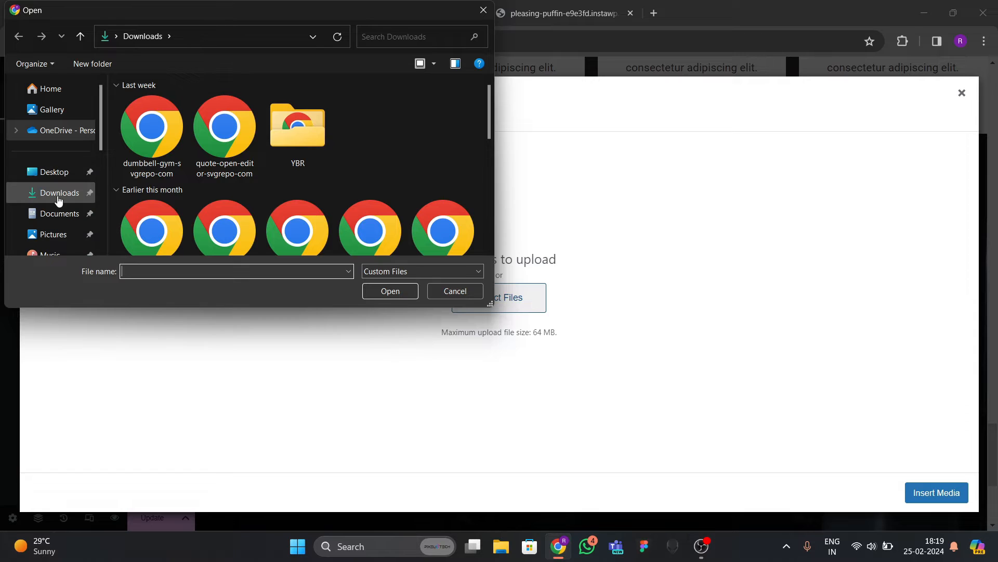
{"action": "scroll", "coordinate": [351, 217], "scroll_direction": "down", "scroll_amount": 3}
{"action": "scroll", "coordinate": [332, 205], "scroll_direction": "up", "scroll_amount": 3}
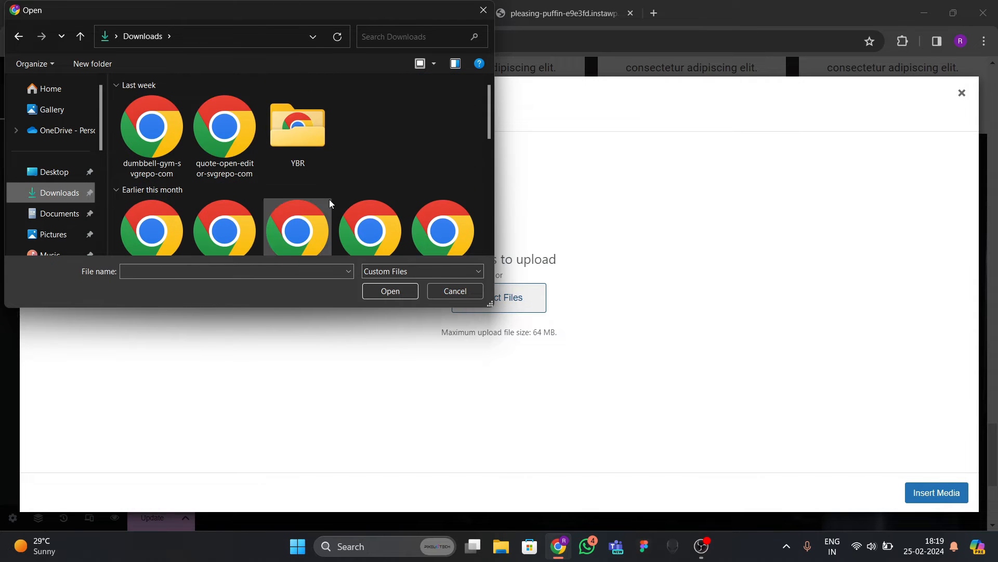
{"action": "scroll", "coordinate": [320, 213], "scroll_direction": "down", "scroll_amount": 3}
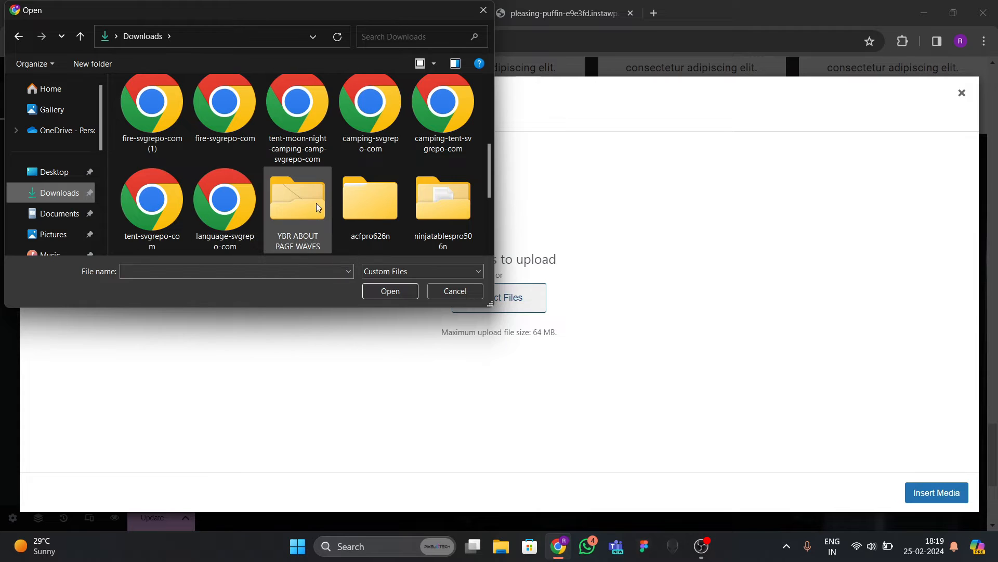
{"action": "scroll", "coordinate": [280, 199], "scroll_direction": "up", "scroll_amount": 1}
{"action": "scroll", "coordinate": [276, 200], "scroll_direction": "up", "scroll_amount": 2}
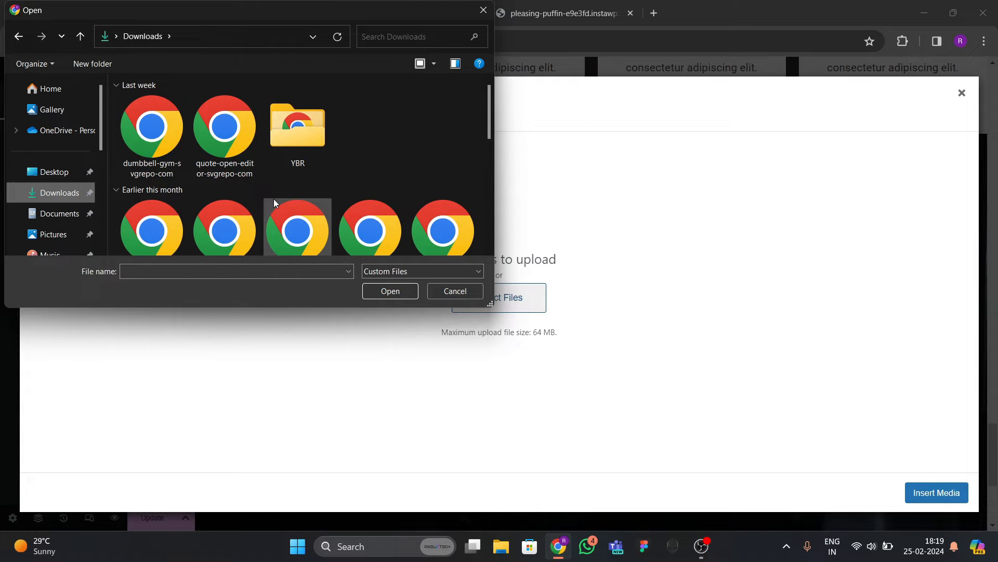
{"action": "left_click", "coordinate": [225, 133]}
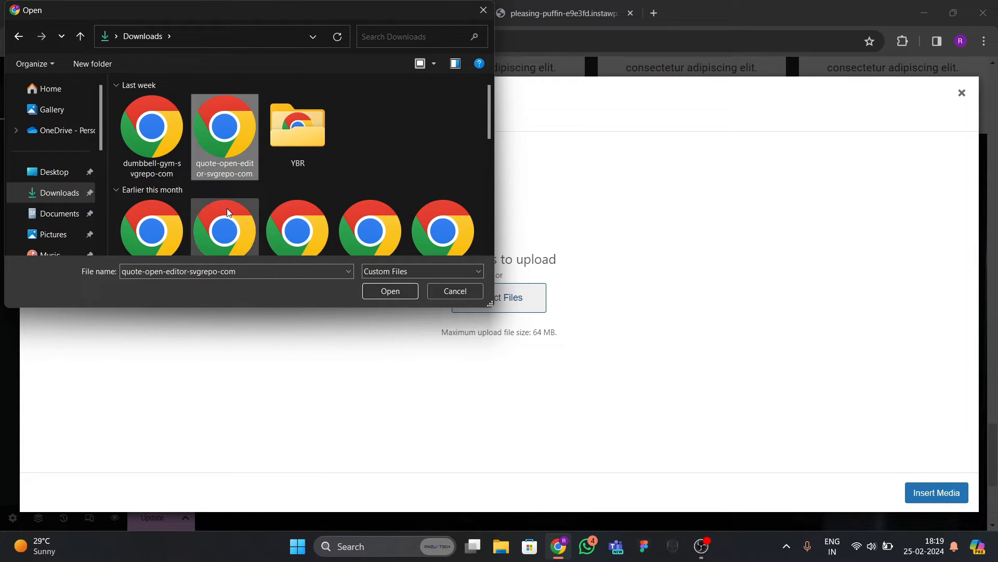
{"action": "left_click", "coordinate": [390, 291]}
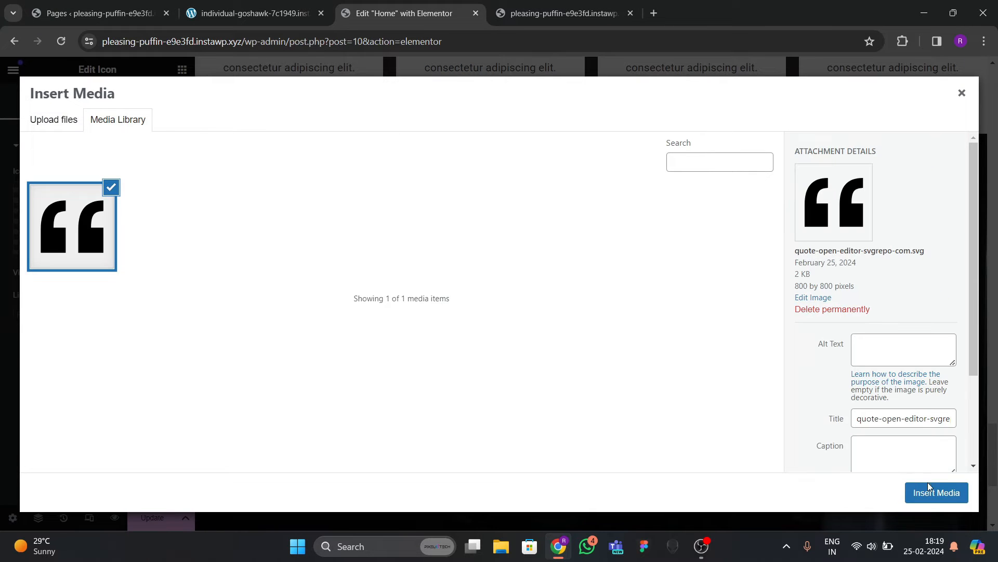
{"action": "left_click", "coordinate": [930, 486]}
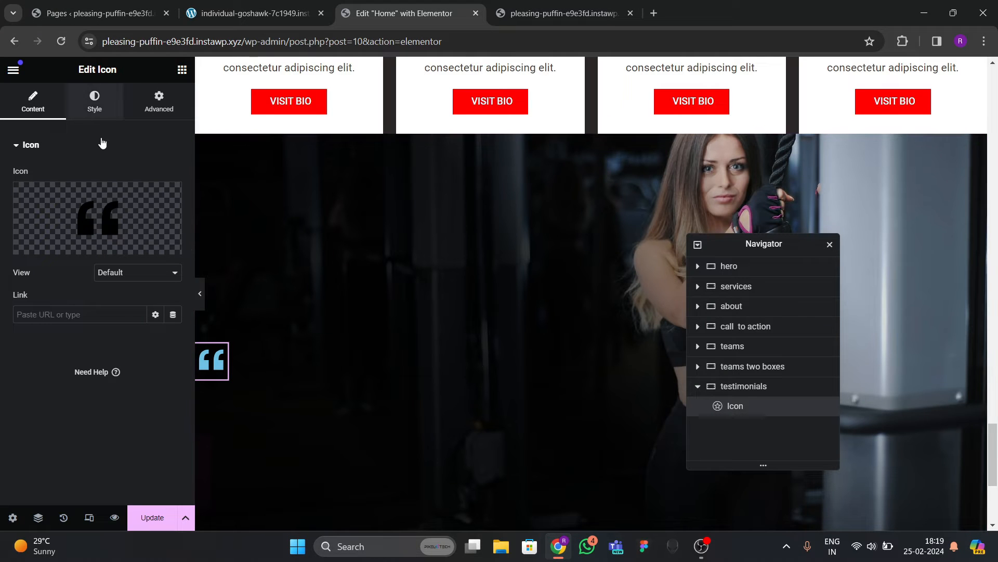
Make the quote icon white and 180 px in size.
{"action": "left_click", "coordinate": [94, 101]}
{"action": "left_click", "coordinate": [174, 230]}
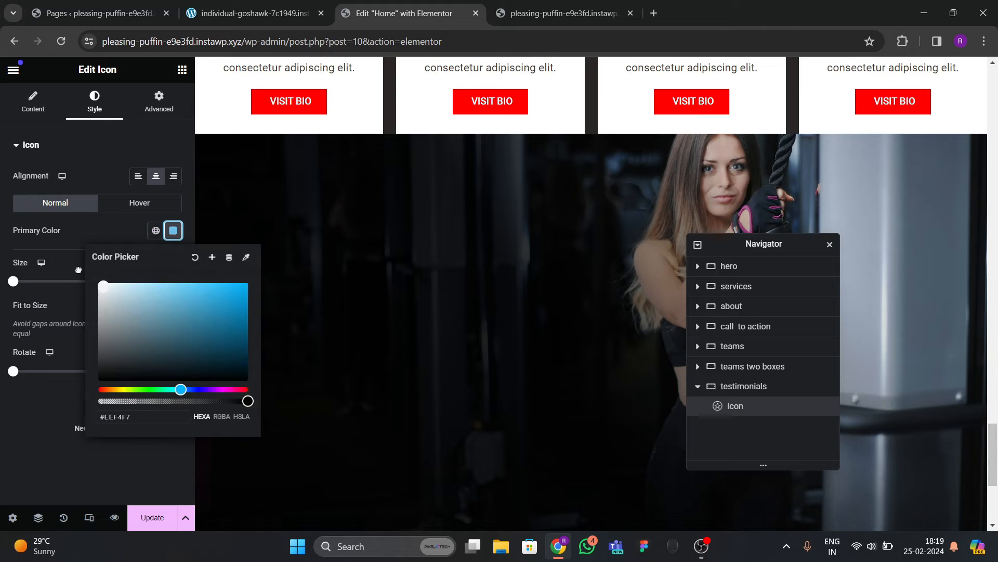
{"action": "left_click", "coordinate": [80, 238]}
{"action": "left_click", "coordinate": [174, 281]}
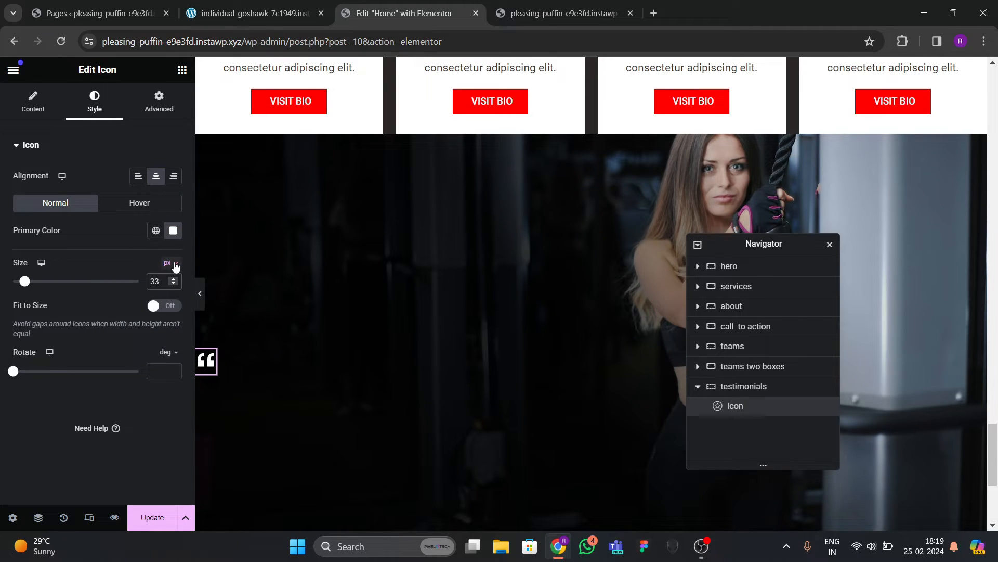
{"action": "type", "text": "200"}
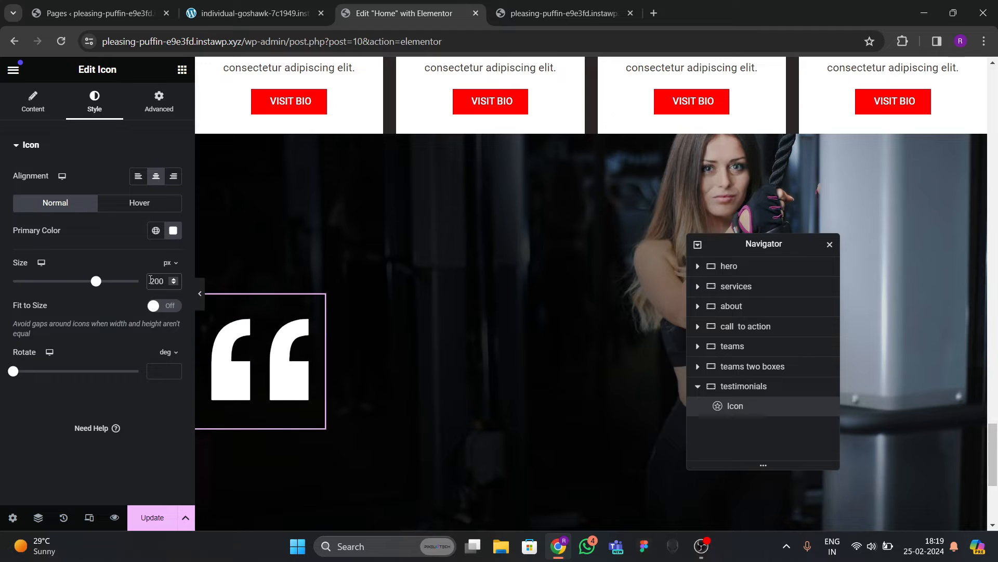
{"action": "key", "text": "BackSpace"}
{"action": "key", "text": "BackSpace"}
{"action": "key", "text": "BackSpace"}
{"action": "type", "text": "180"}
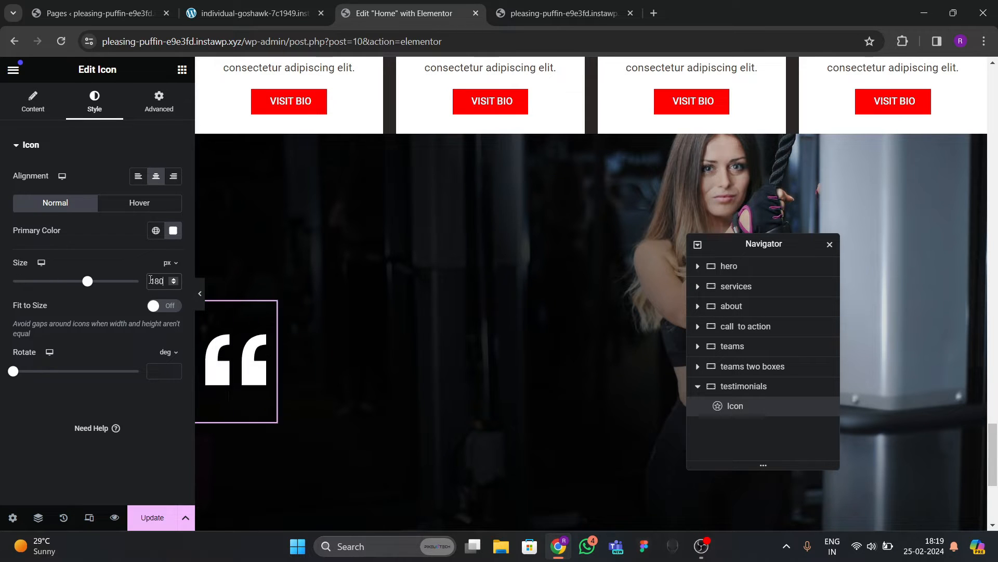
{"action": "scroll", "coordinate": [302, 292], "scroll_direction": "down", "scroll_amount": 5}
Copy the testimonial quote text from the live site.
{"action": "left_click", "coordinate": [253, 13]}
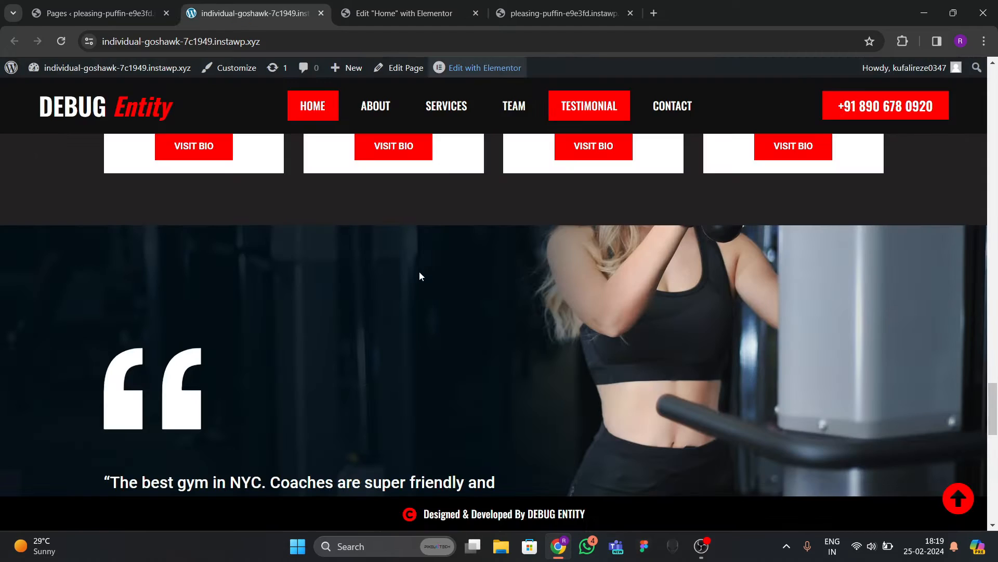
{"action": "scroll", "coordinate": [419, 276], "scroll_direction": "down", "scroll_amount": 5}
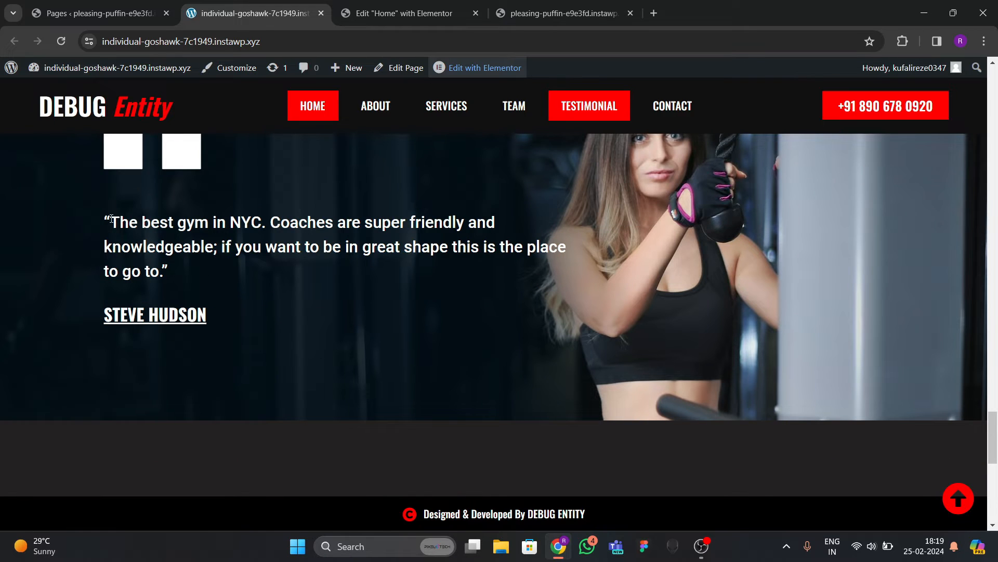
{"action": "left_click_drag", "start_coordinate": [106, 217], "coordinate": [174, 272]}
{"action": "key", "text": "ctrl+c"}
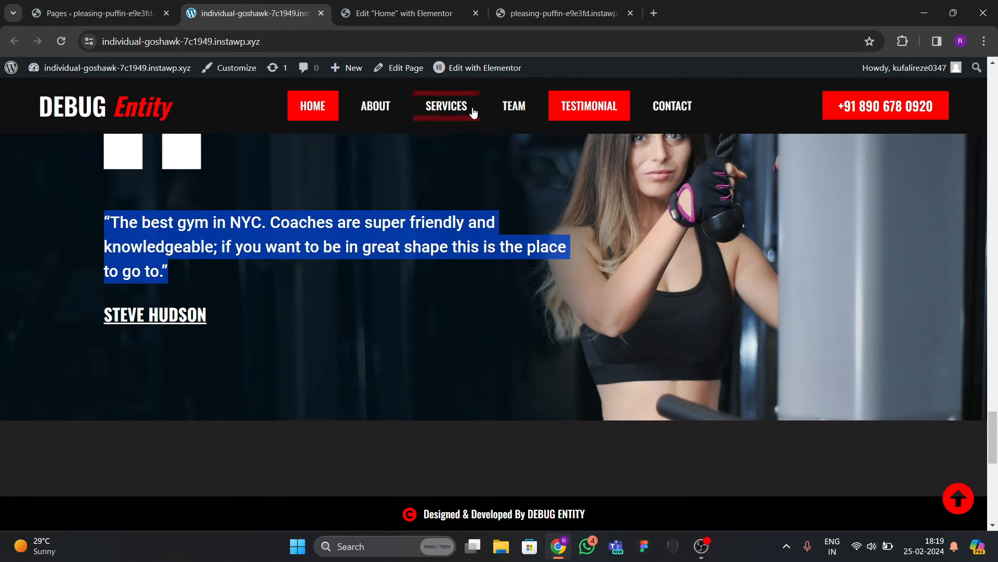
{"action": "left_click", "coordinate": [404, 13]}
{"action": "left_click", "coordinate": [182, 69]}
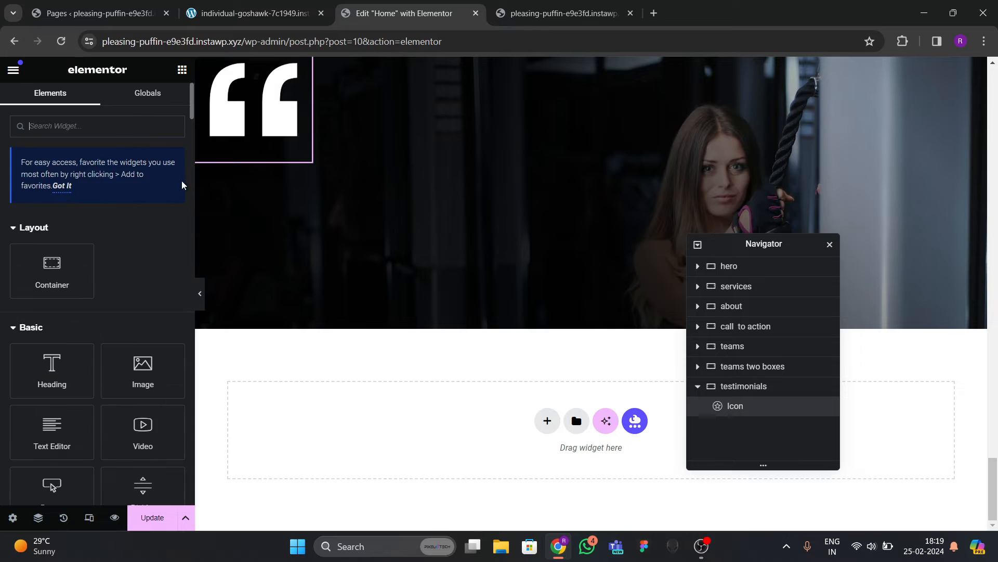
Add a Heading widget with the pasted testimonial quote in white.
{"action": "scroll", "coordinate": [182, 185], "scroll_direction": "down", "scroll_amount": 3}
{"action": "left_click_drag", "start_coordinate": [52, 240], "coordinate": [262, 153]}
{"action": "triple_click", "coordinate": [78, 192]}
{"action": "key", "text": "ctrl+v"}
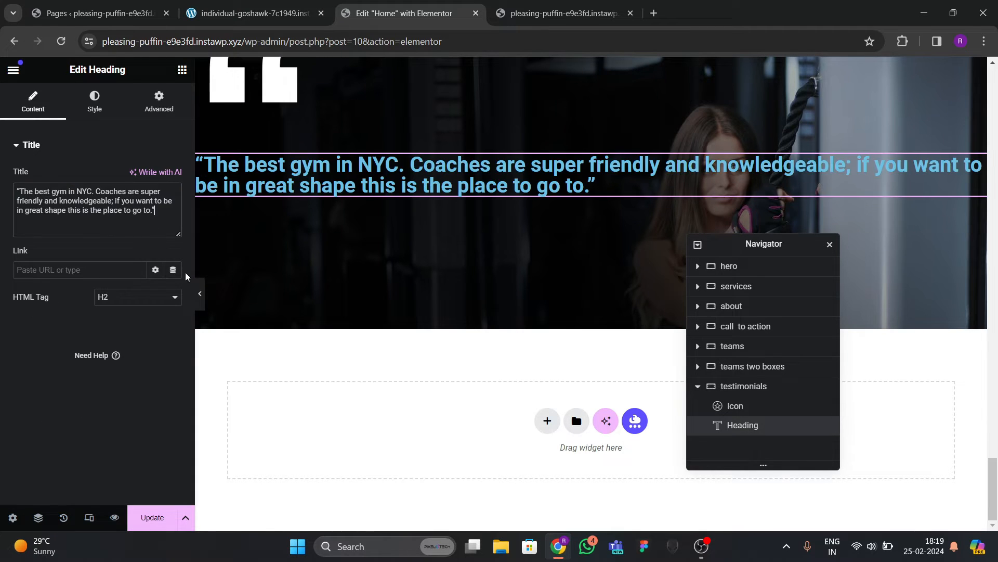
{"action": "left_click", "coordinate": [94, 101]}
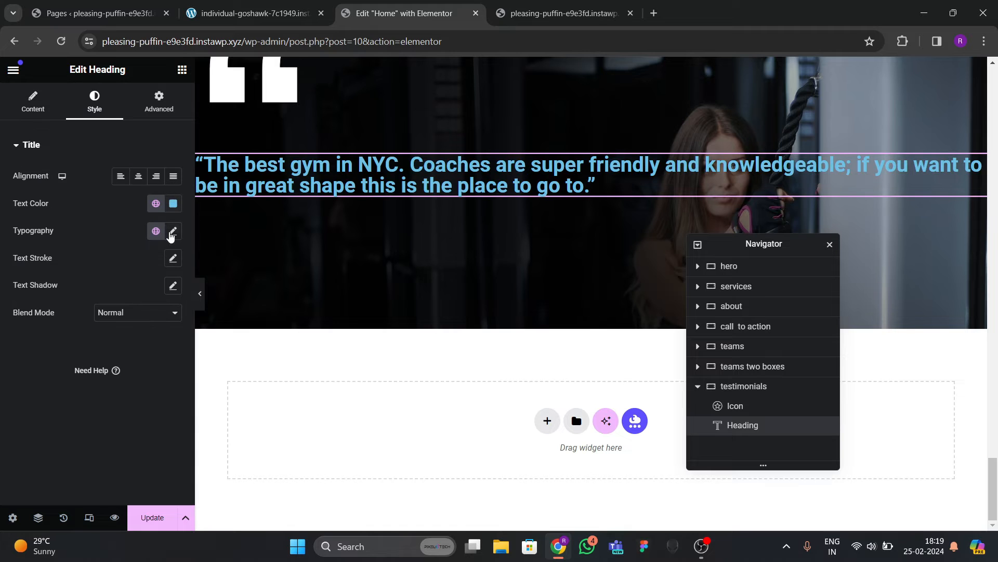
{"action": "left_click", "coordinate": [173, 203]}
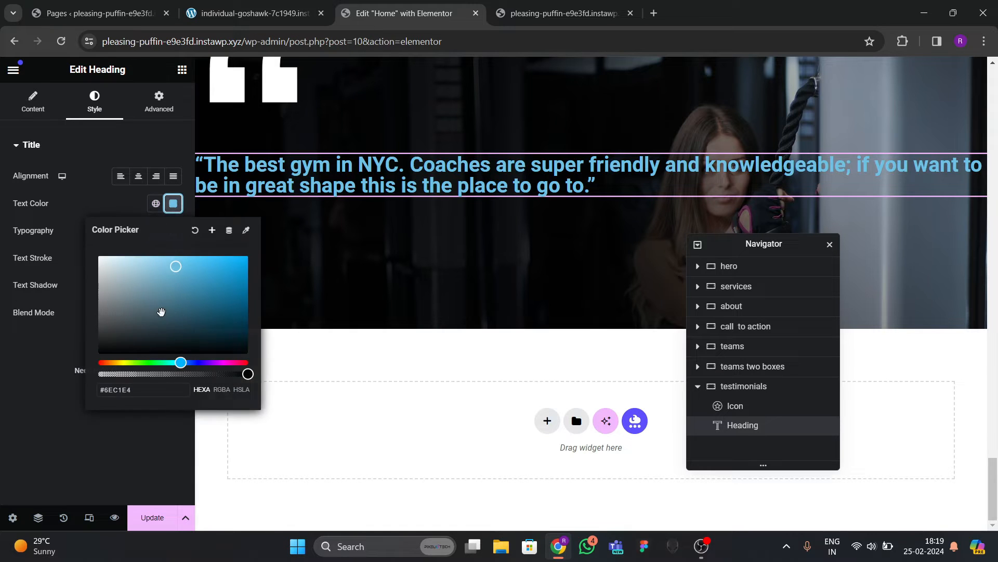
{"action": "left_click", "coordinate": [73, 344]}
Set the quote's typography to Oswald, 31 px, weight 500, line height 40.
{"action": "left_click", "coordinate": [174, 232]}
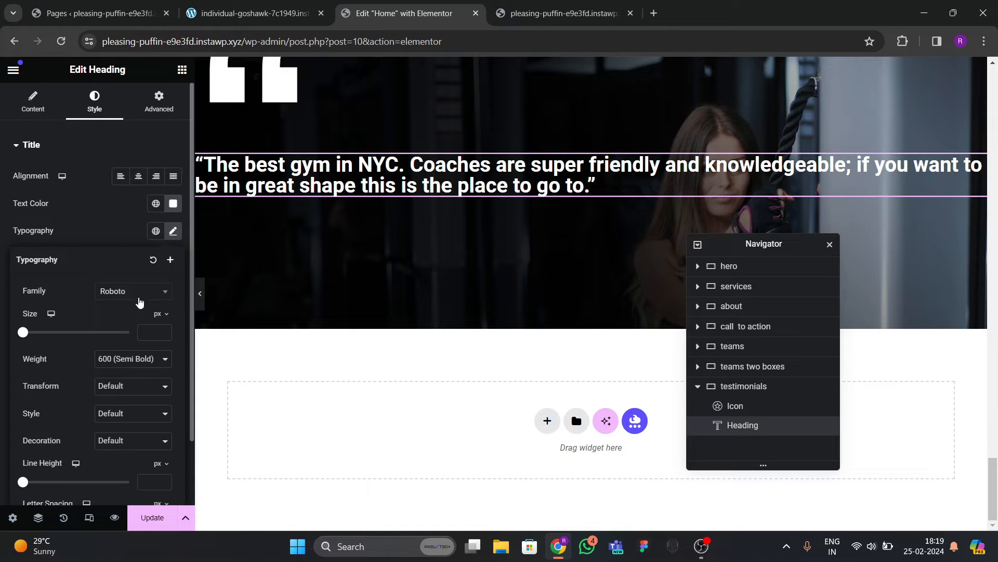
{"action": "left_click", "coordinate": [134, 292]}
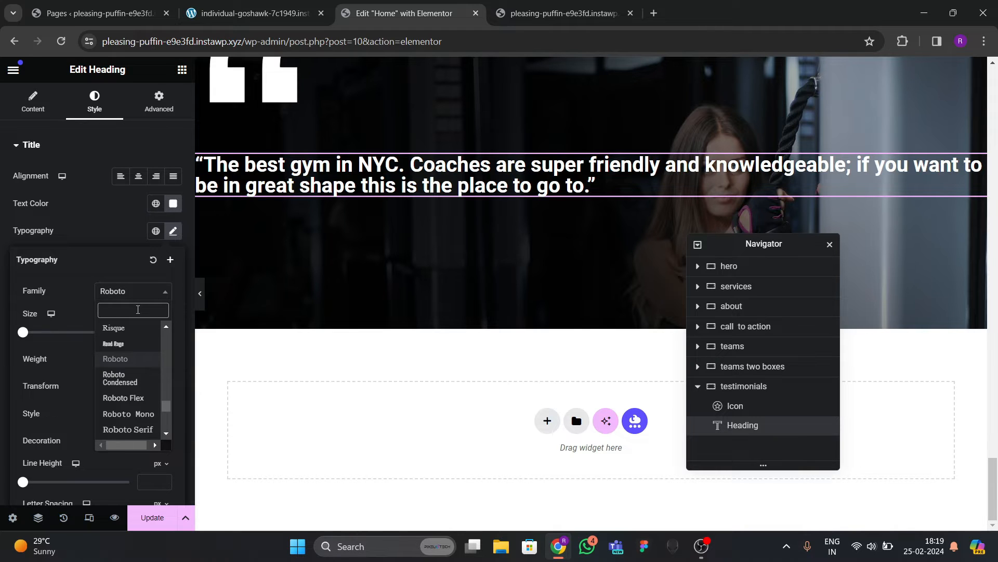
{"action": "type", "text": "oswald"}
{"action": "key", "text": "Return"}
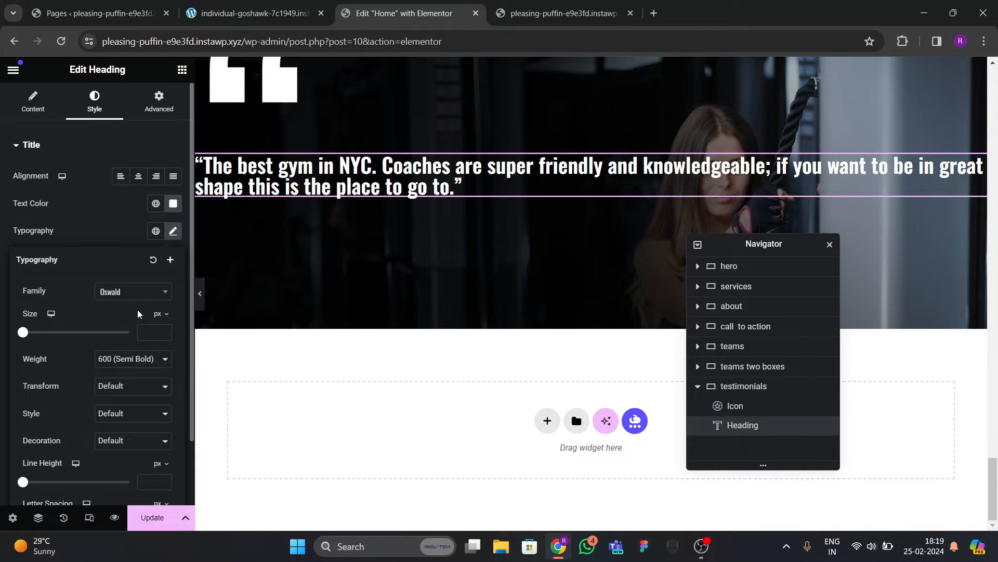
{"action": "left_click_drag", "start_coordinate": [160, 329], "coordinate": [164, 335]}
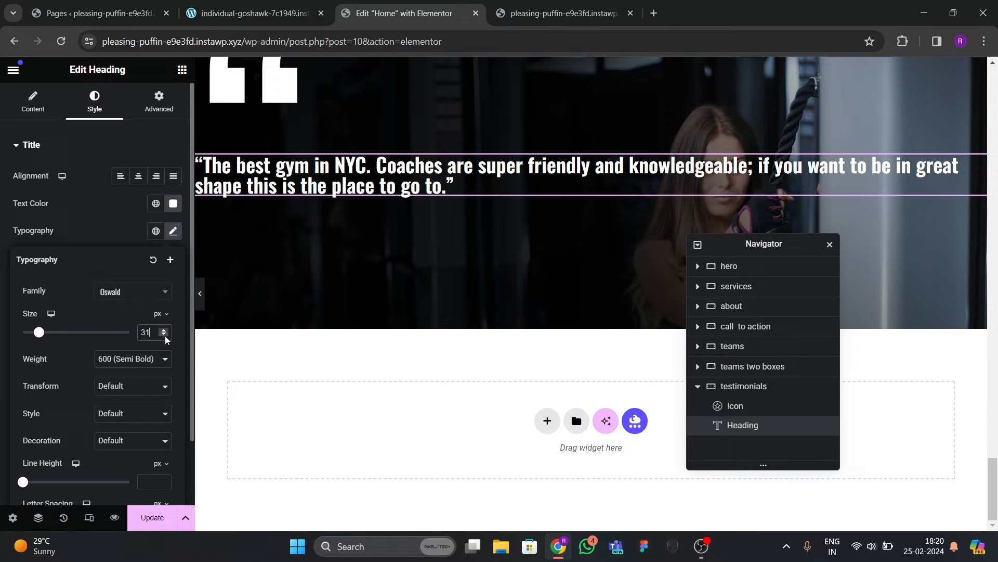
{"action": "left_click", "coordinate": [134, 366]}
{"action": "left_click", "coordinate": [120, 412]}
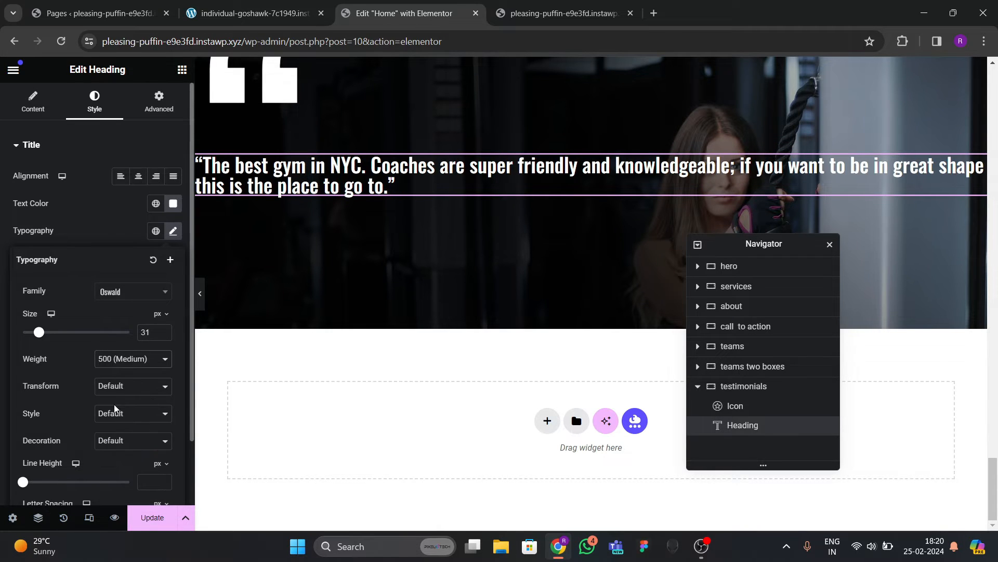
{"action": "scroll", "coordinate": [92, 382], "scroll_direction": "down", "scroll_amount": 2}
{"action": "left_click", "coordinate": [145, 405]}
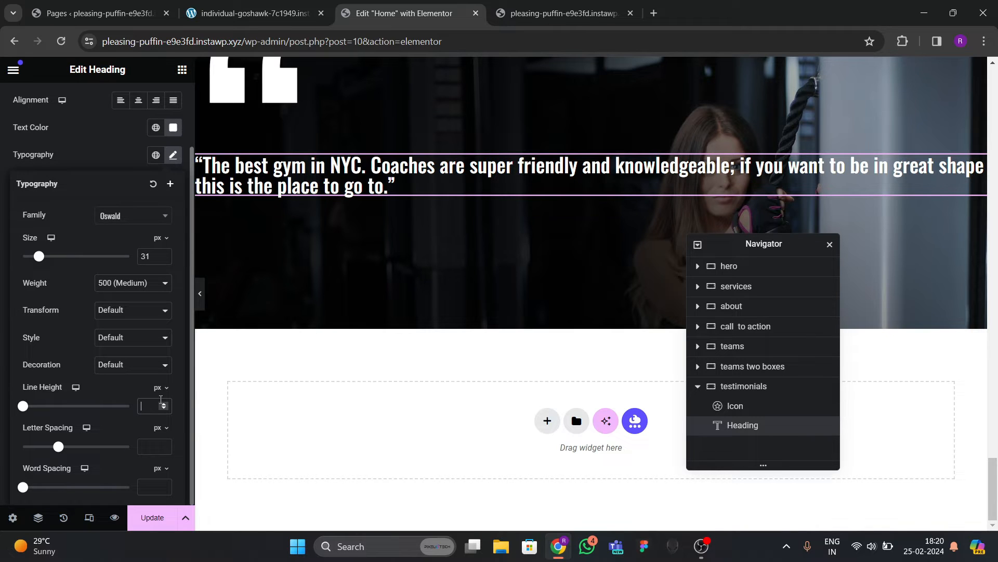
{"action": "type", "text": "70"}
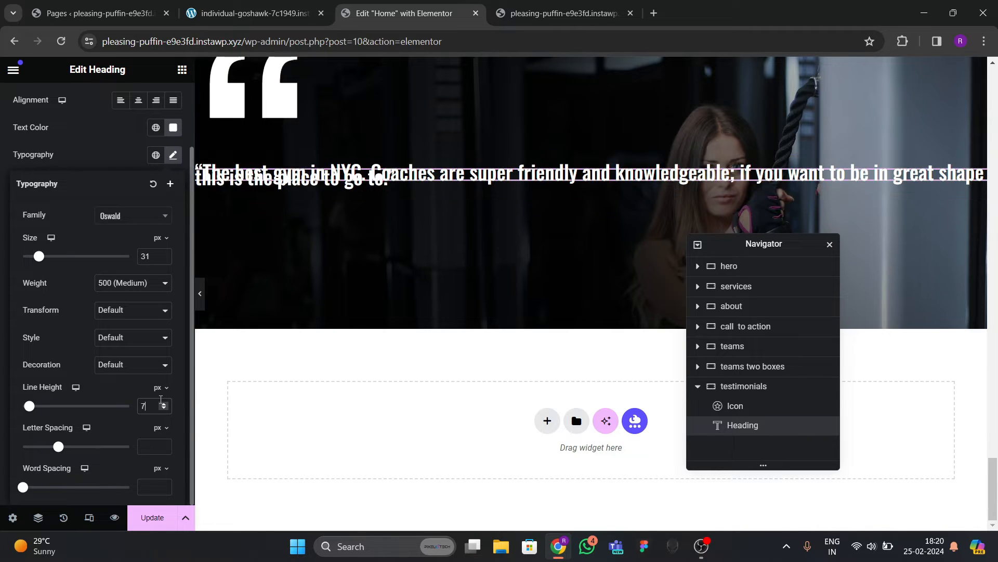
{"action": "key", "text": "BackSpace"}
{"action": "key", "text": "BackSpace"}
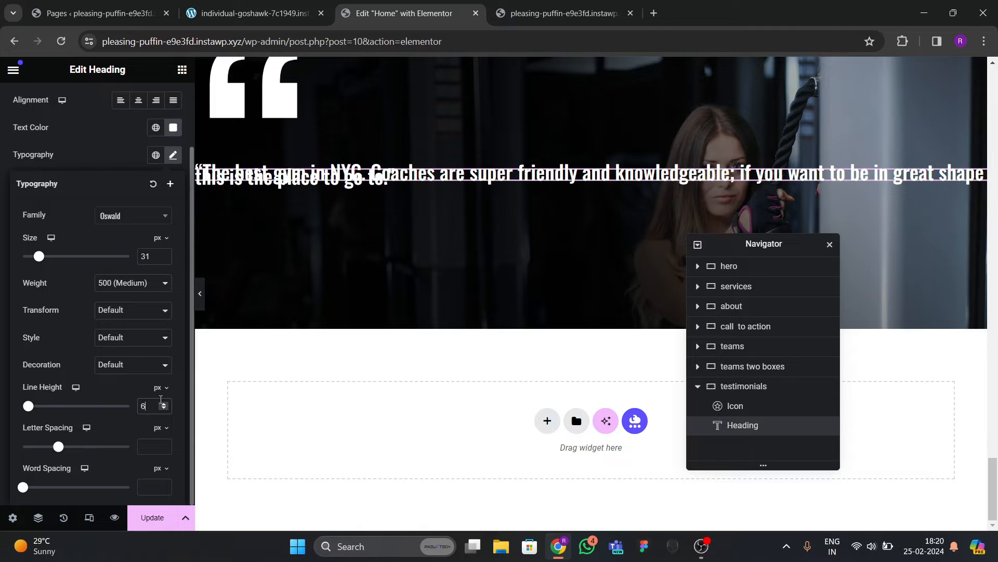
{"action": "type", "text": "30"}
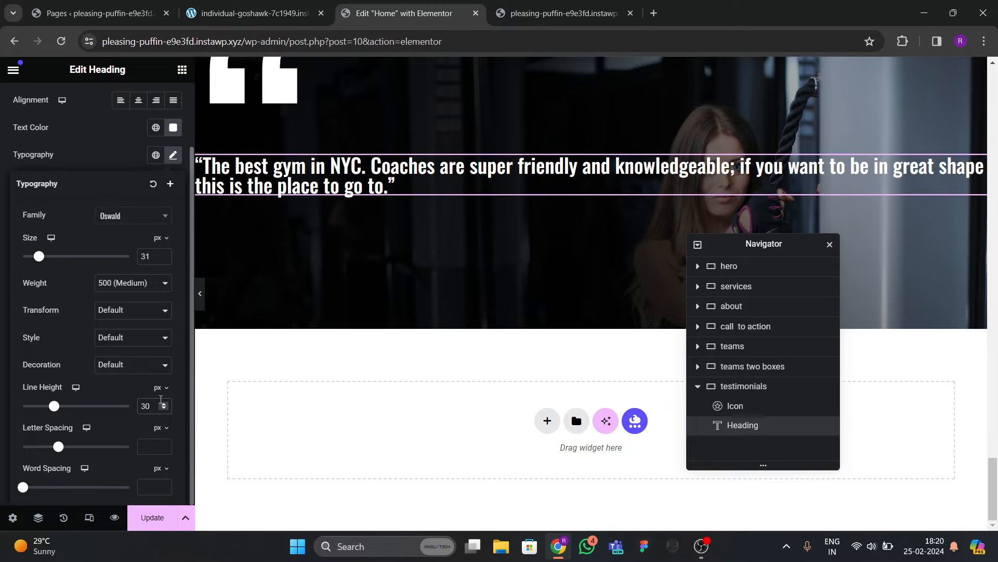
{"action": "key", "text": "BackSpace"}
{"action": "key", "text": "BackSpace"}
{"action": "type", "text": "40"}
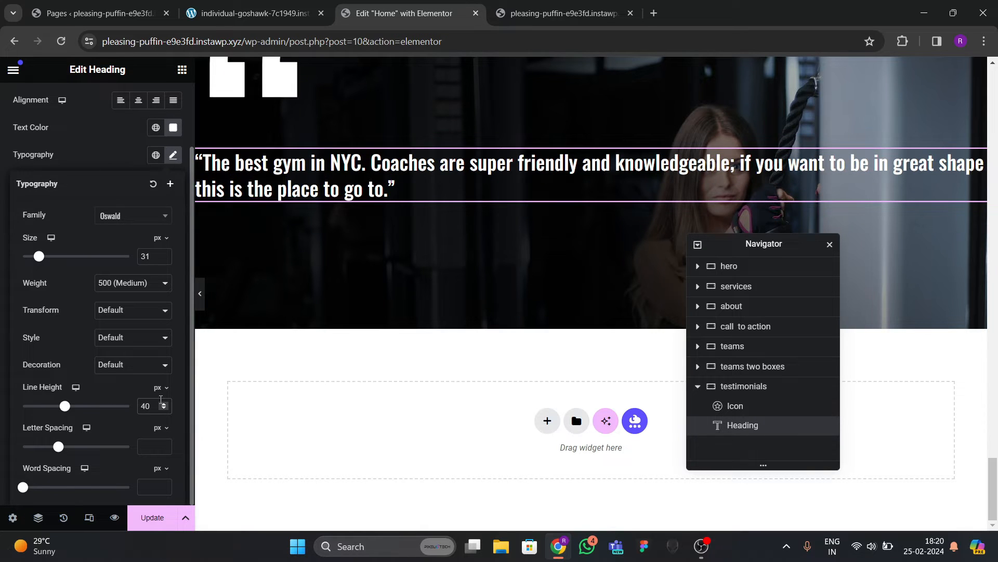
{"action": "left_click", "coordinate": [67, 156]}
Insert a <br> after 'if you' in the title and compare with the live site.
{"action": "scroll", "coordinate": [57, 137], "scroll_direction": "up", "scroll_amount": 2}
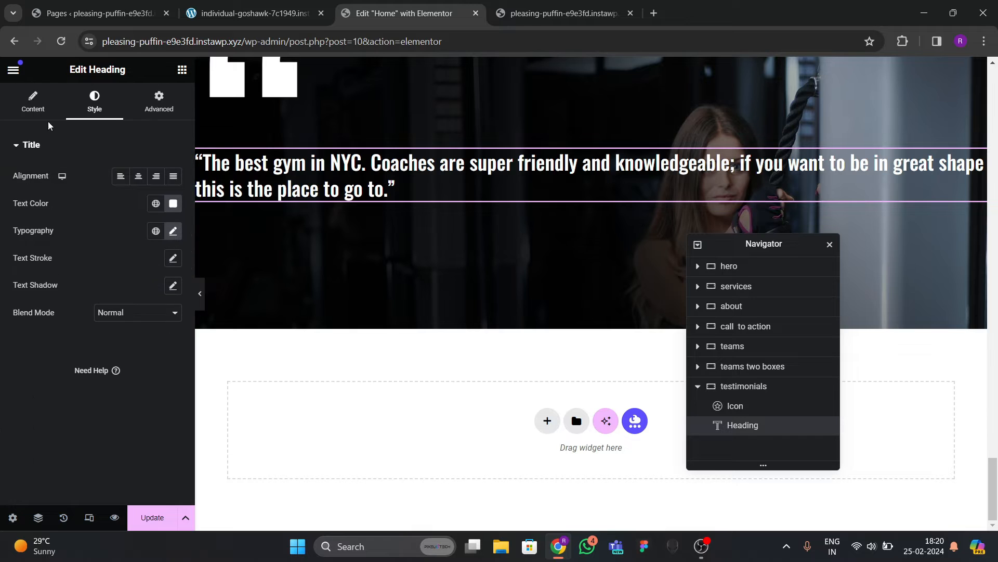
{"action": "left_click", "coordinate": [33, 102]}
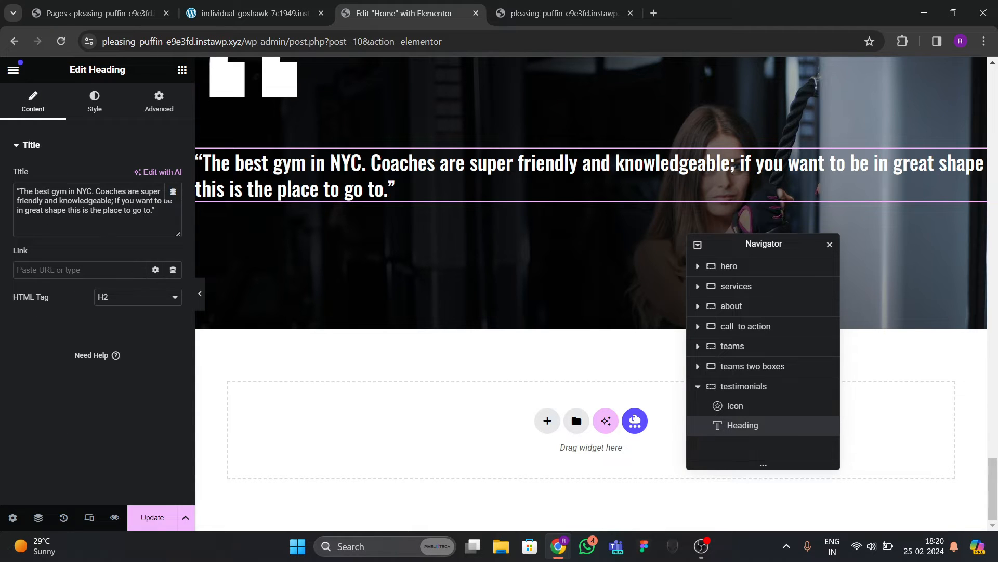
{"action": "type", "text": "<br"}
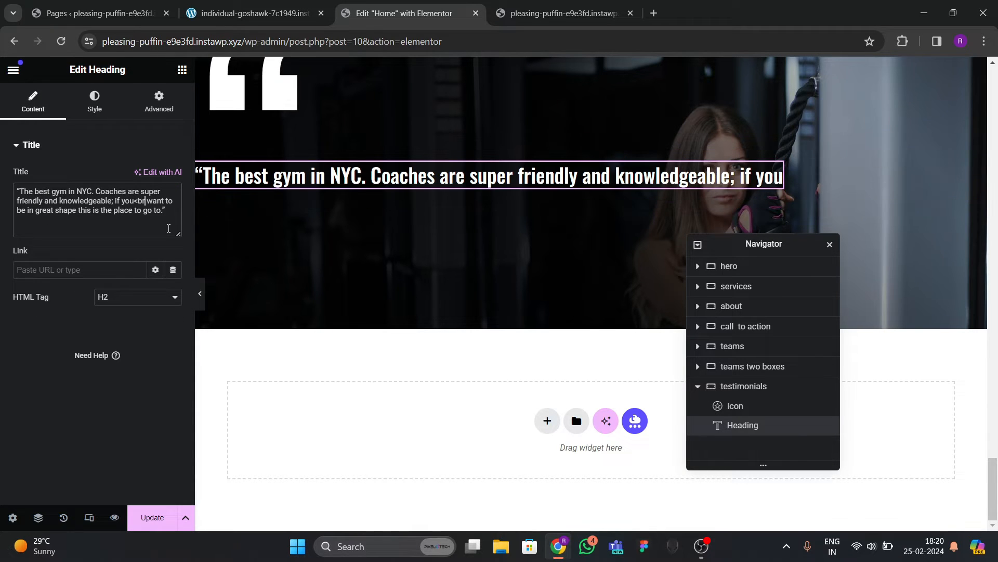
{"action": "type", "text": ">"}
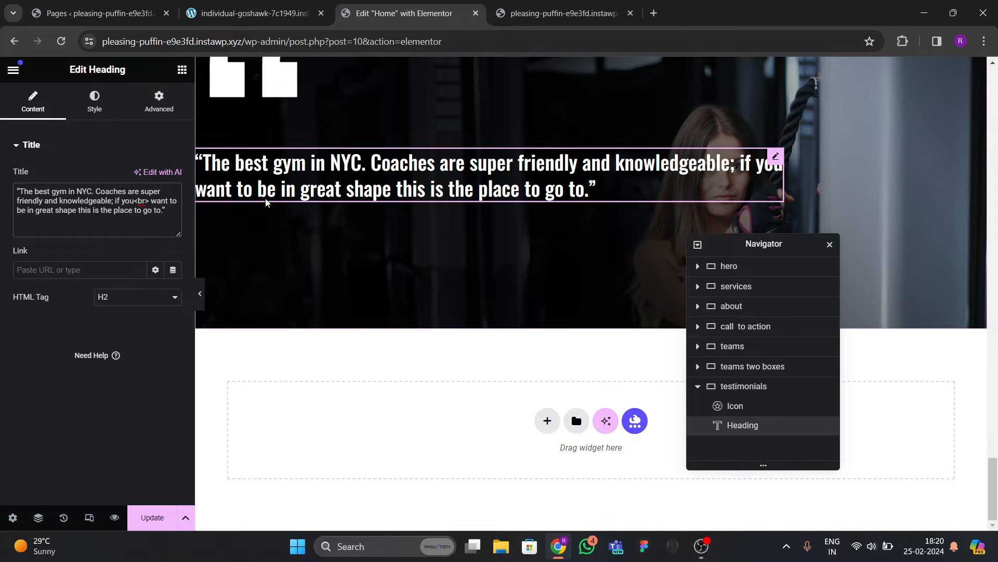
{"action": "scroll", "coordinate": [275, 172], "scroll_direction": "up", "scroll_amount": 3}
{"action": "scroll", "coordinate": [326, 272], "scroll_direction": "down", "scroll_amount": 2}
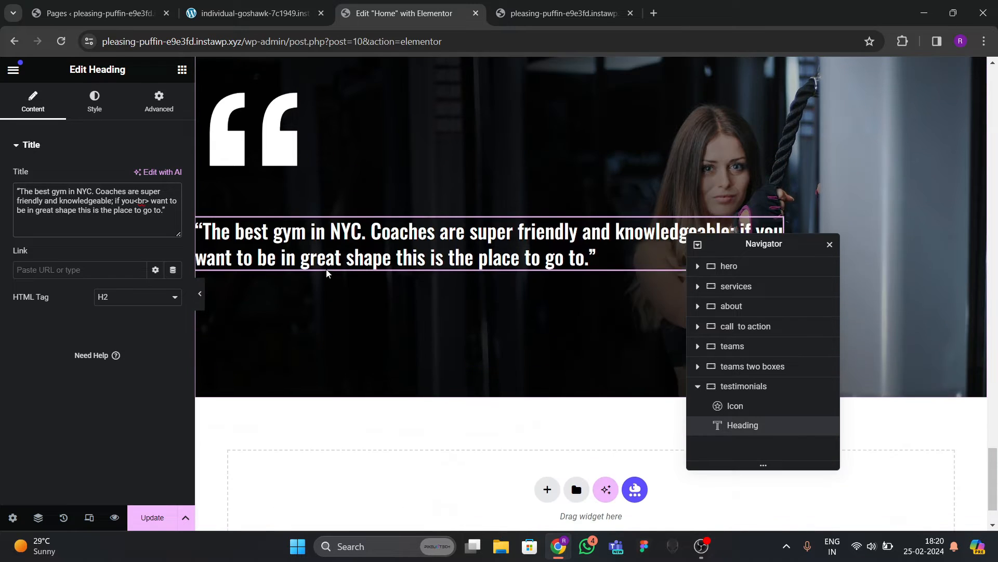
{"action": "scroll", "coordinate": [326, 272], "scroll_direction": "up", "scroll_amount": 2}
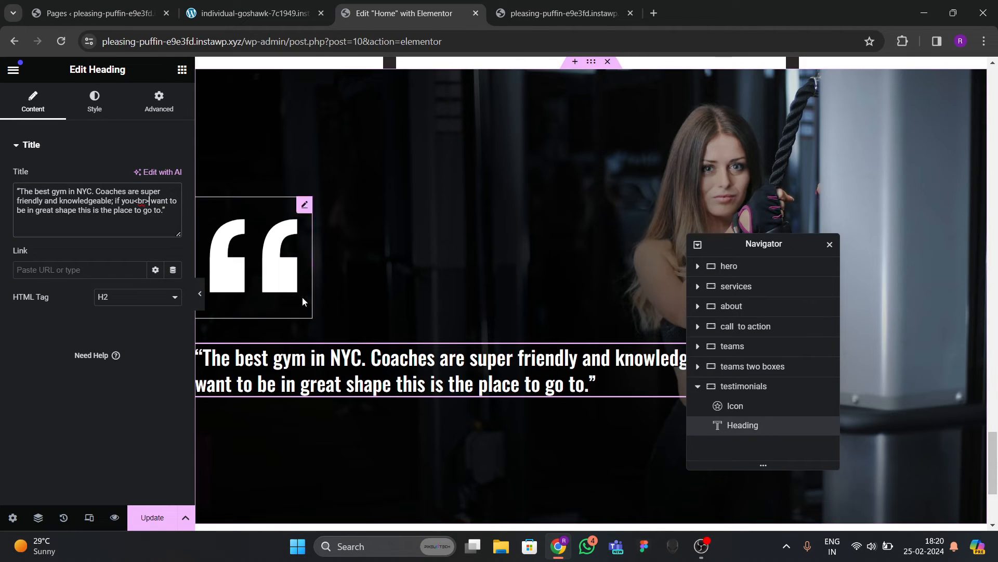
{"action": "left_click", "coordinate": [252, 18]}
{"action": "scroll", "coordinate": [327, 330], "scroll_direction": "up", "scroll_amount": 3}
{"action": "left_click", "coordinate": [332, 331]}
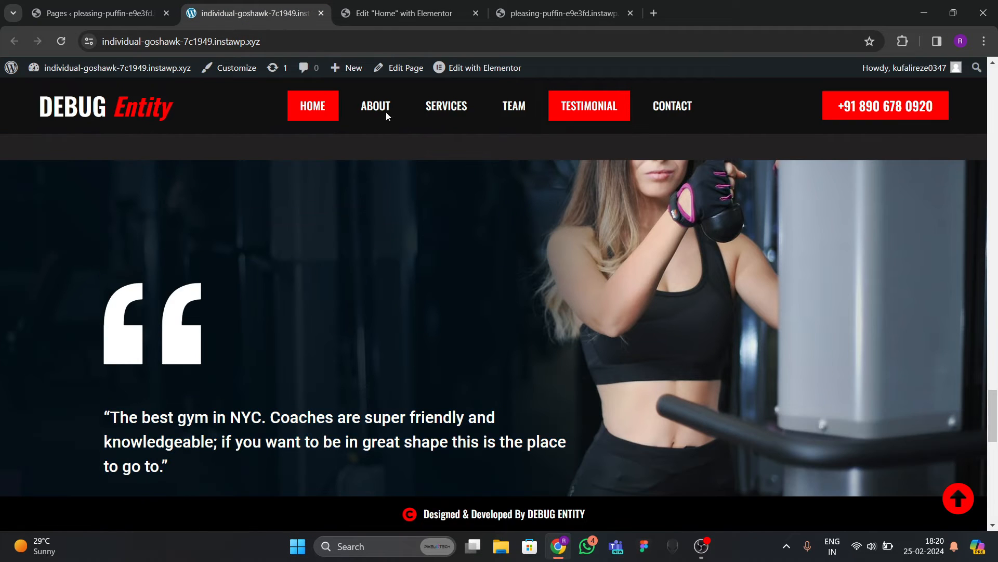
{"action": "left_click", "coordinate": [408, 14]}
{"action": "scroll", "coordinate": [531, 301], "scroll_direction": "up", "scroll_amount": 2}
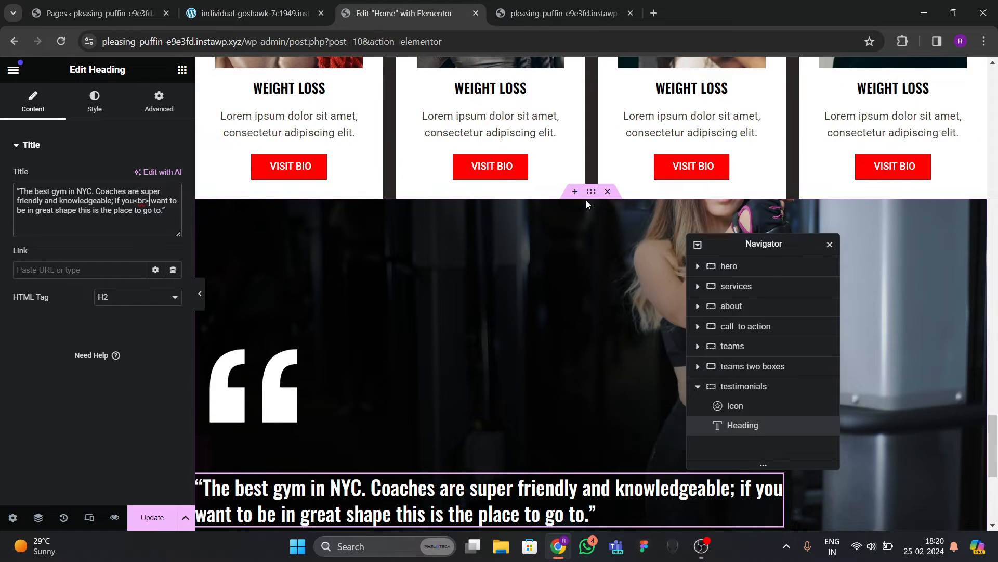
Set the testimonials container's minimum height to 600px and save the page.
{"action": "left_click", "coordinate": [524, 281]}
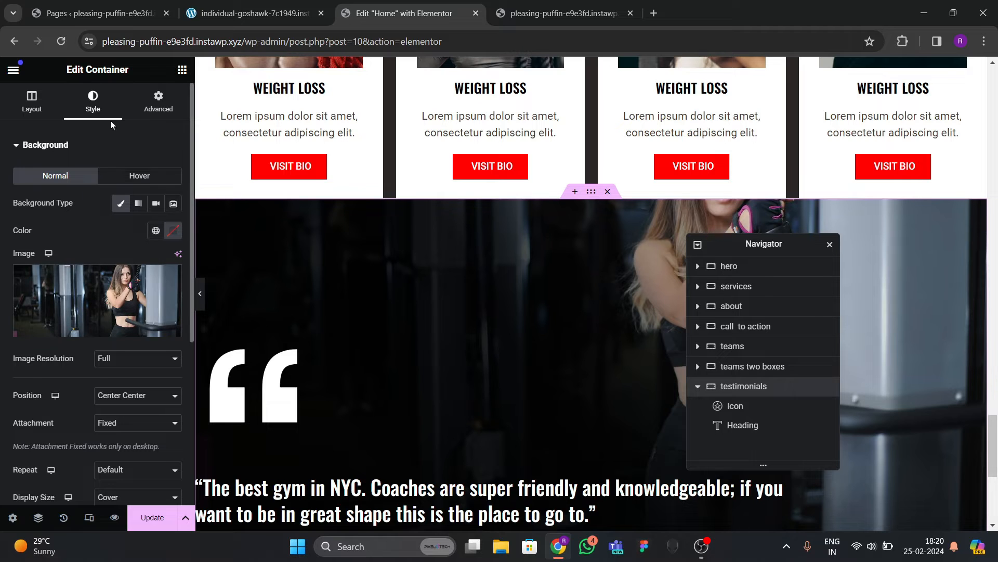
{"action": "left_click", "coordinate": [33, 104]}
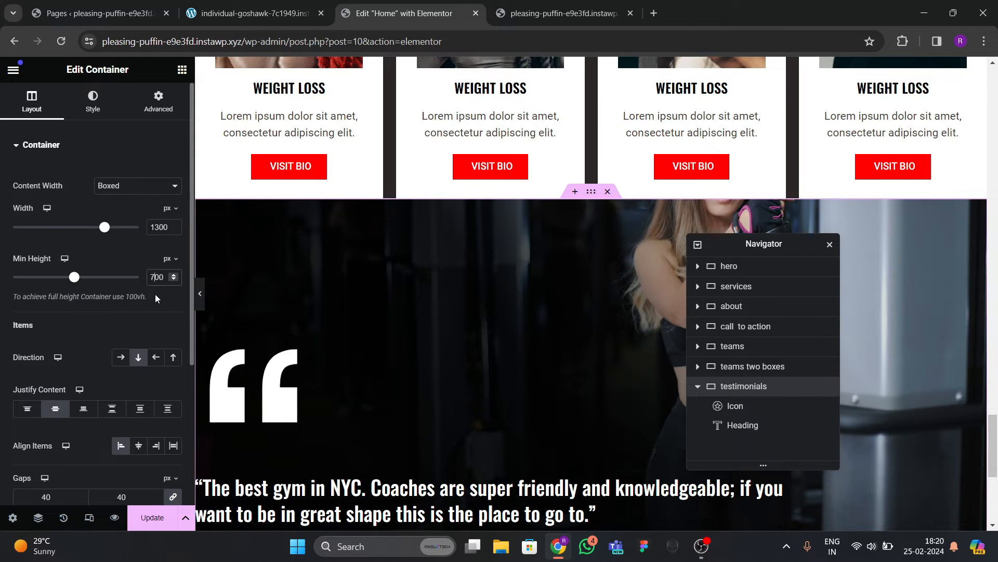
{"action": "key", "text": "BackSpace"}
{"action": "type", "text": "5"}
{"action": "scroll", "coordinate": [513, 350], "scroll_direction": "down", "scroll_amount": 5}
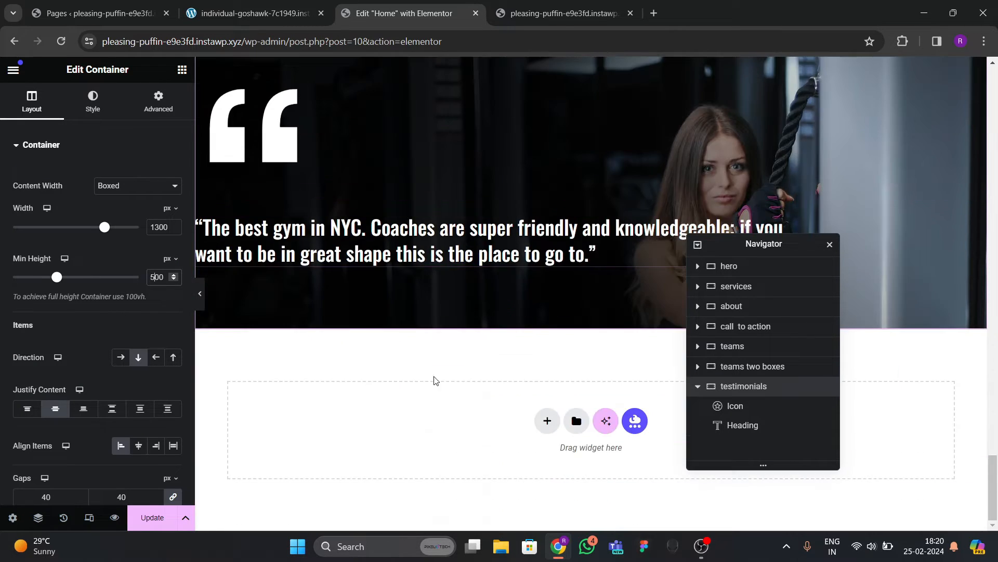
{"action": "scroll", "coordinate": [338, 358], "scroll_direction": "up", "scroll_amount": 3}
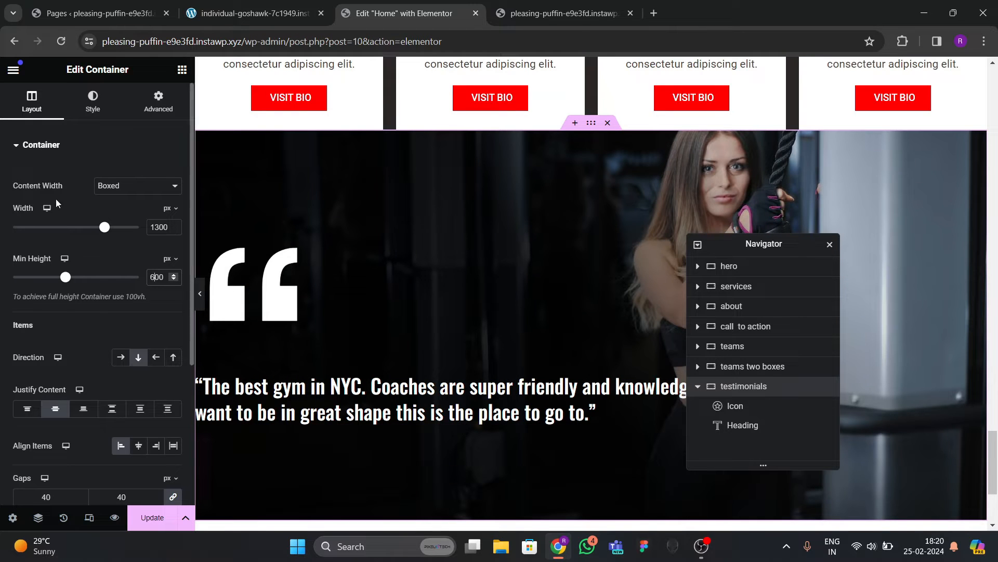
{"action": "key", "text": "BackSpace"}
{"action": "type", "text": "6"}
{"action": "scroll", "coordinate": [519, 326], "scroll_direction": "down", "scroll_amount": 3}
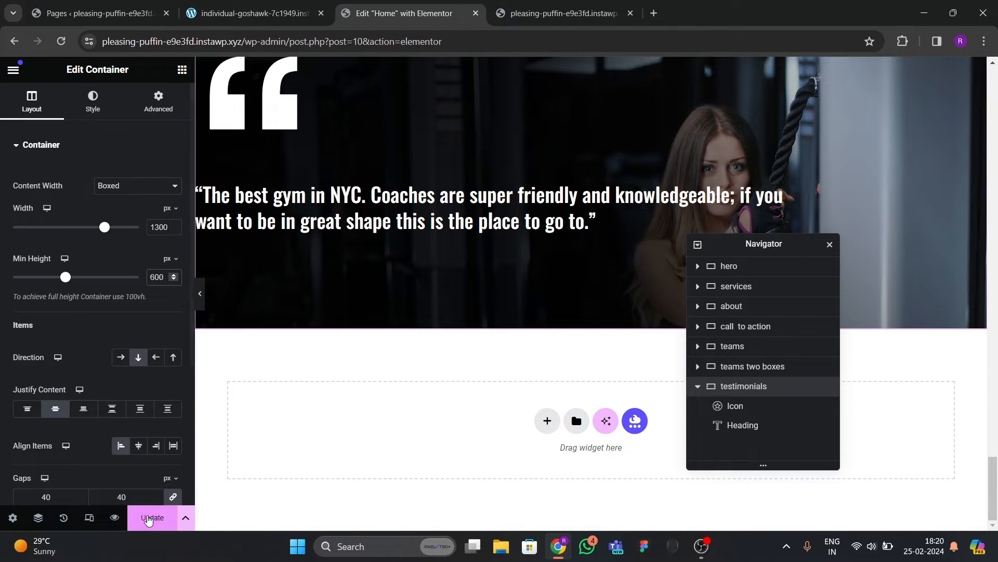
{"action": "left_click", "coordinate": [152, 517]}
Set the quote heading's typography size to 30px.
{"action": "scroll", "coordinate": [442, 328], "scroll_direction": "up", "scroll_amount": 2}
{"action": "left_click", "coordinate": [364, 291]}
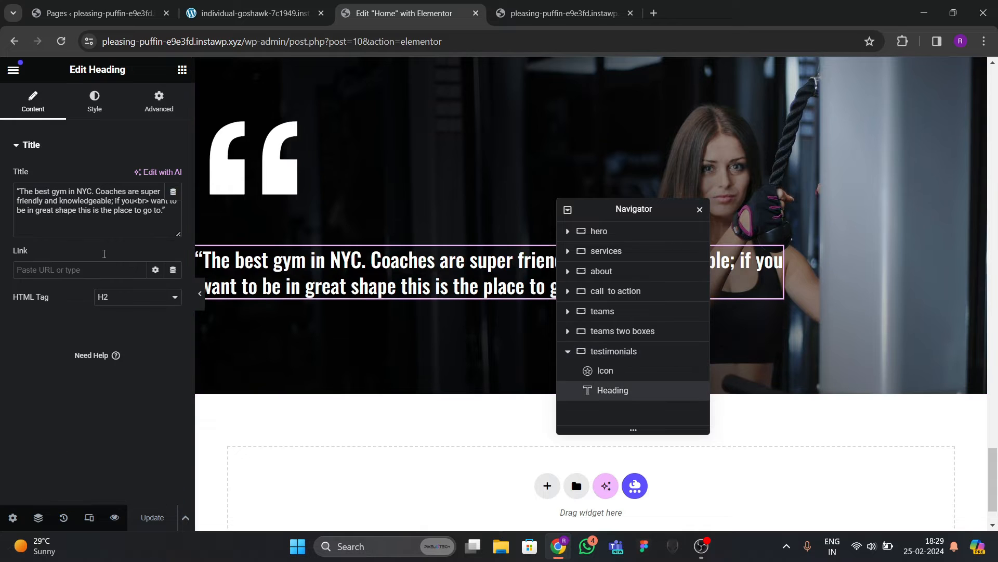
{"action": "left_click", "coordinate": [93, 115]}
{"action": "left_click", "coordinate": [173, 230]}
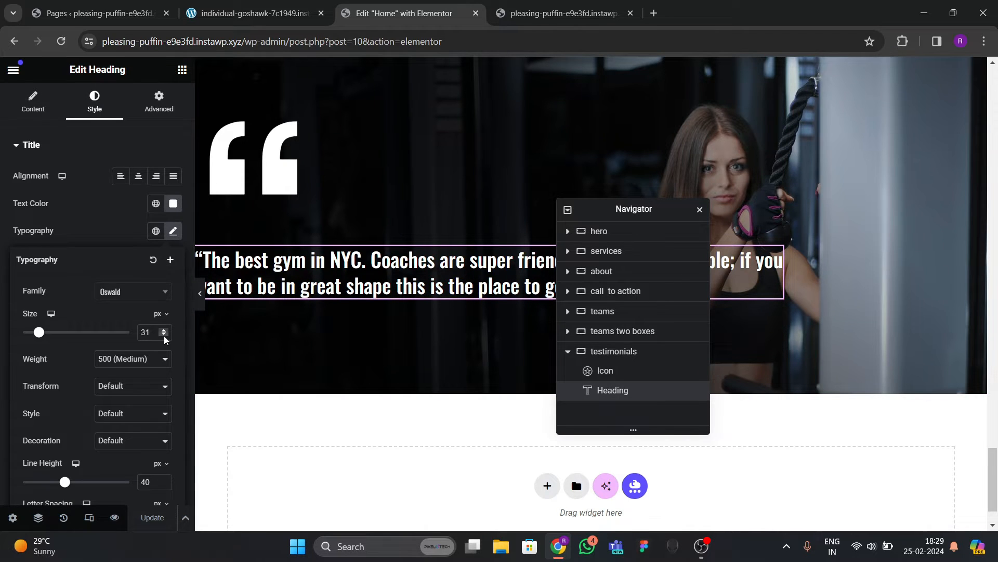
{"action": "left_click", "coordinate": [164, 335]}
{"action": "left_click", "coordinate": [165, 335]}
{"action": "left_click", "coordinate": [164, 335]}
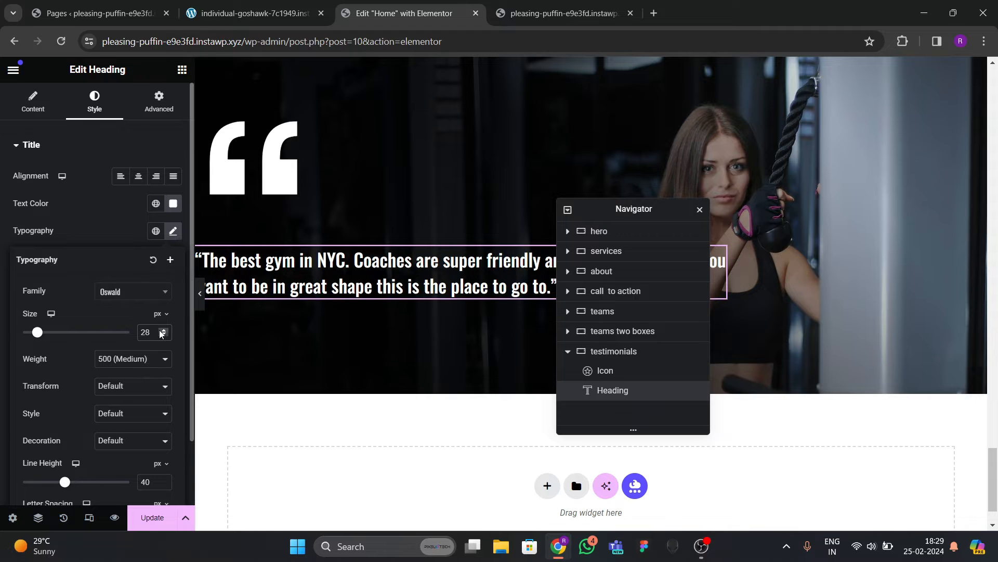
{"action": "left_click", "coordinate": [162, 330]}
{"action": "left_click", "coordinate": [163, 330]}
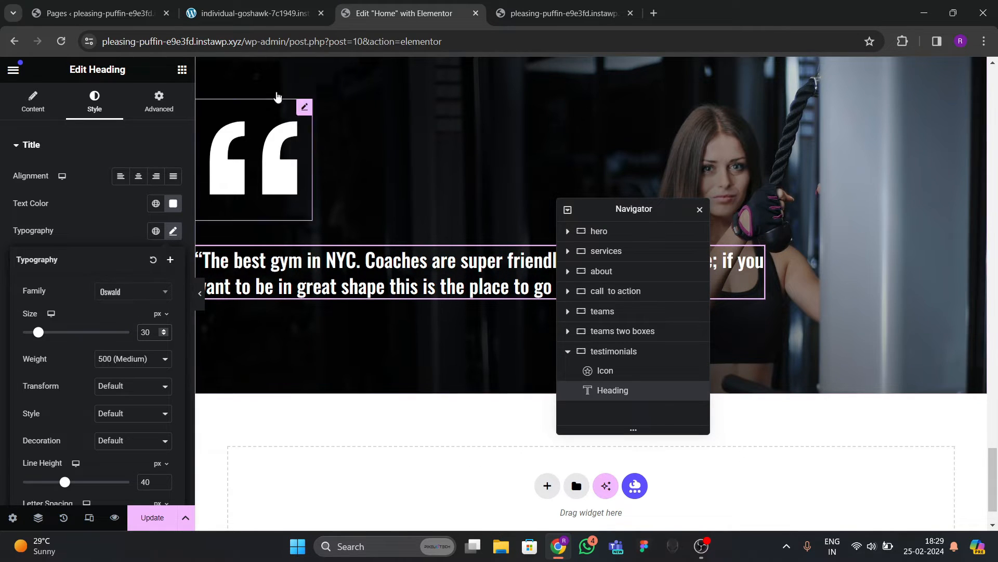
Check the quote on the live site, then return to editing the Home page.
{"action": "left_click", "coordinate": [243, 13]}
{"action": "left_click", "coordinate": [391, 15]}
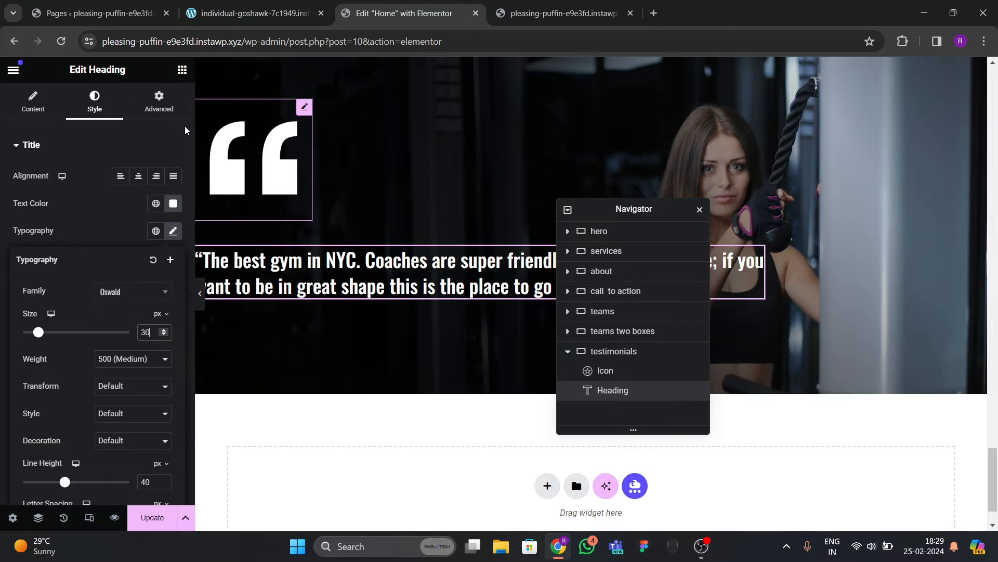
{"action": "scroll", "coordinate": [115, 223], "scroll_direction": "down", "scroll_amount": 3}
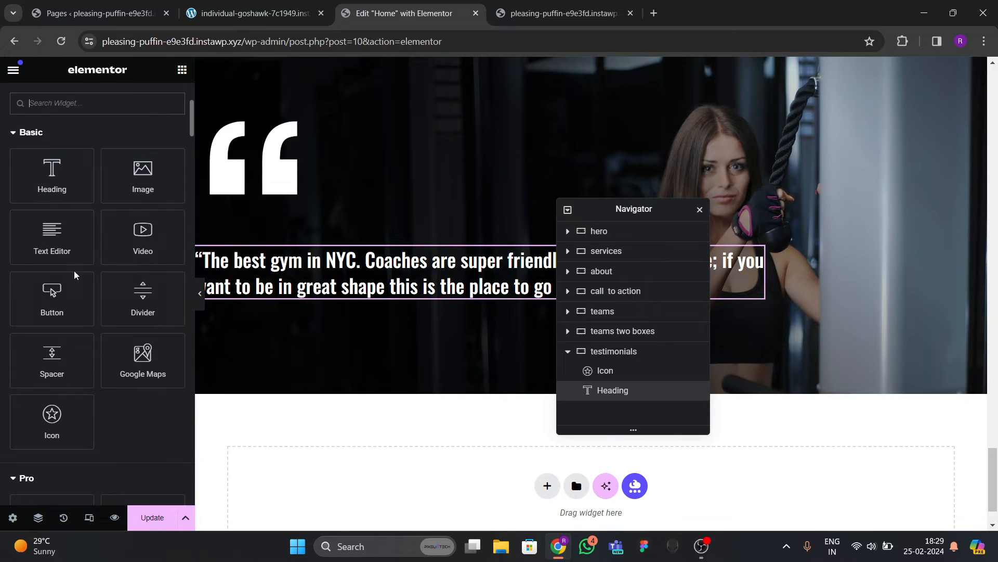
Add a heading below the quote holding the reviewer's name, and colour its text white.
{"action": "left_click_drag", "start_coordinate": [52, 180], "coordinate": [354, 320]}
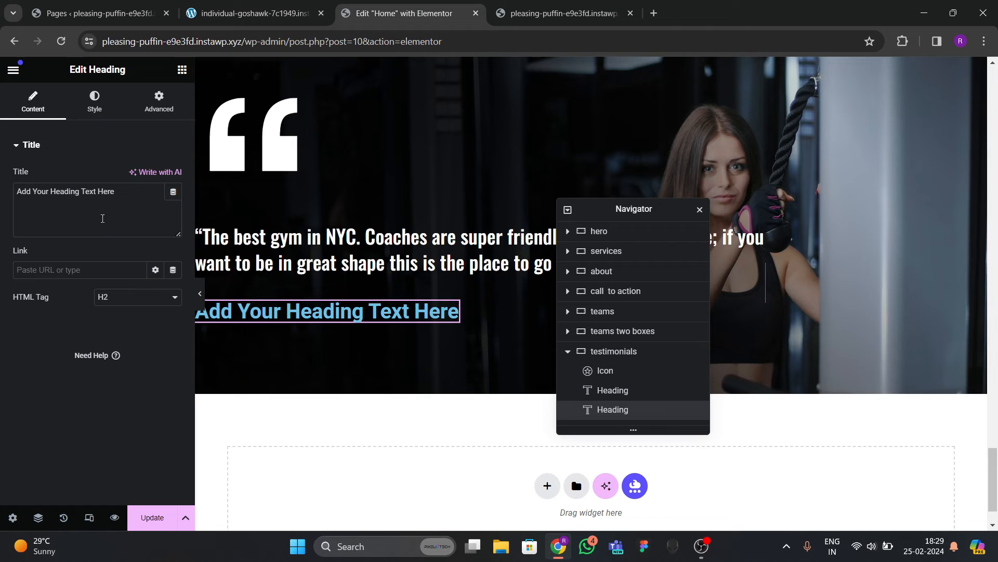
{"action": "left_click_drag", "start_coordinate": [118, 191], "coordinate": [1, 200]}
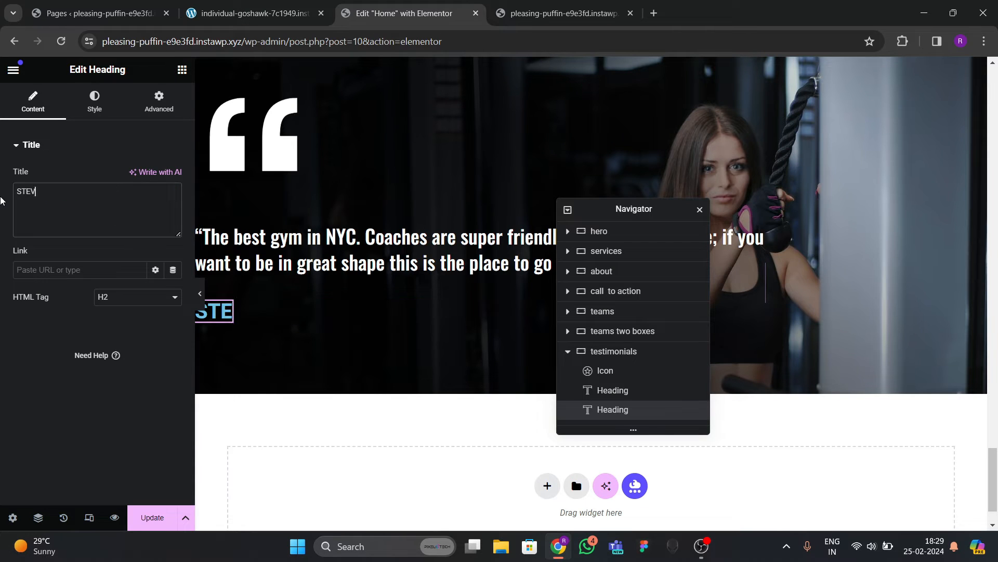
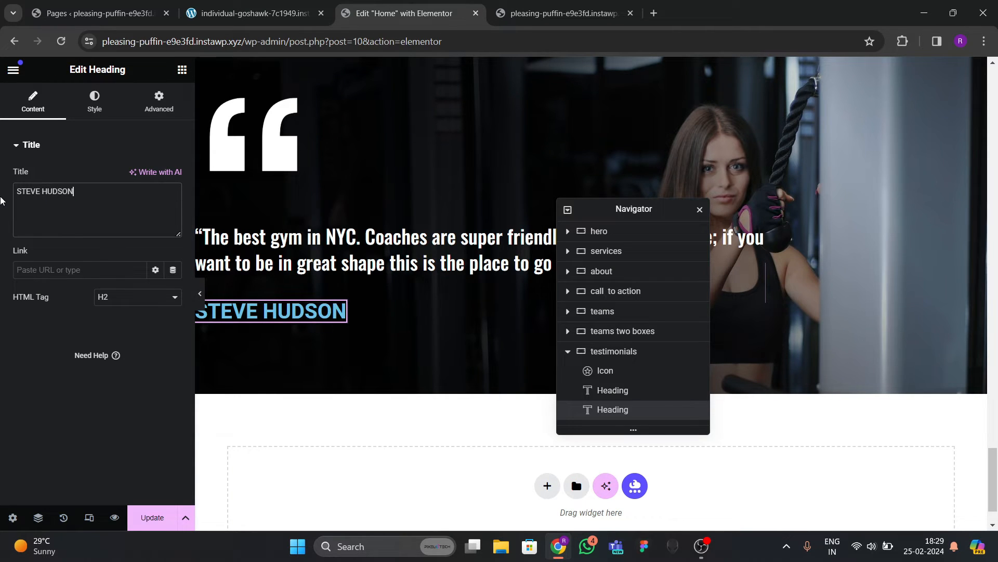
{"action": "left_click", "coordinate": [92, 110]}
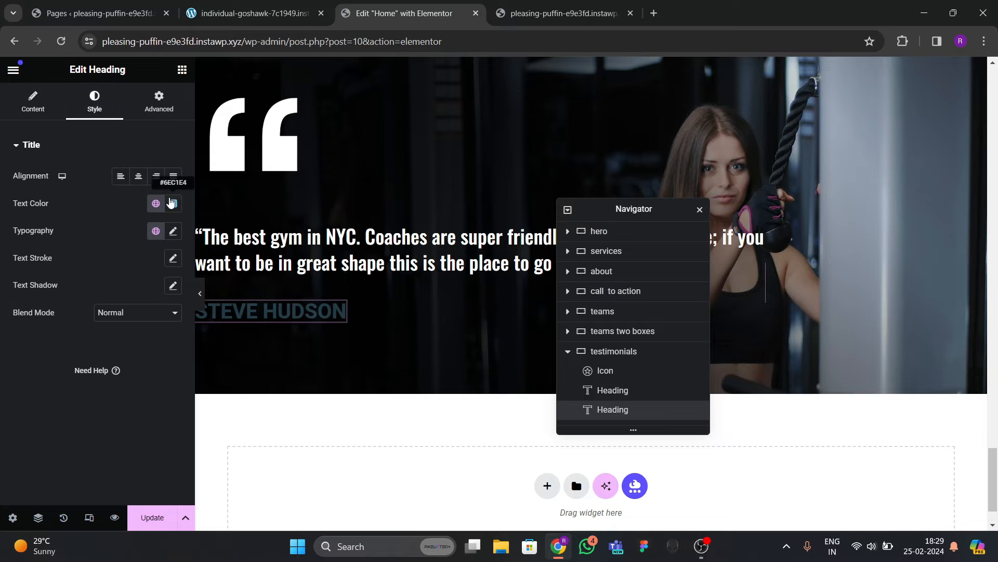
{"action": "left_click", "coordinate": [173, 204]}
Set the reviewer-name heading's font family to Oswald at 24 px.
{"action": "left_click", "coordinate": [49, 359]}
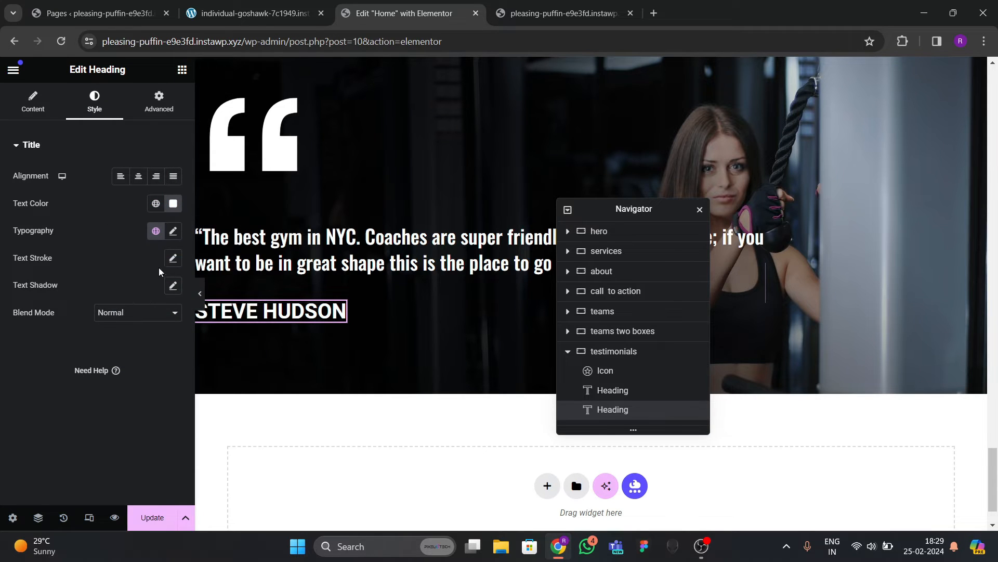
{"action": "left_click", "coordinate": [173, 232]}
{"action": "left_click", "coordinate": [136, 293]}
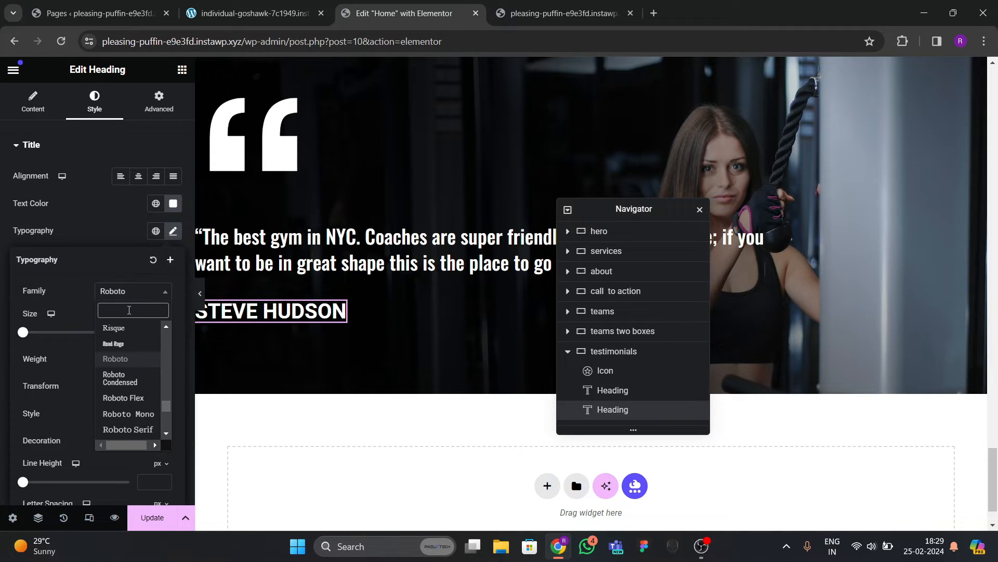
{"action": "type", "text": "oswlad"}
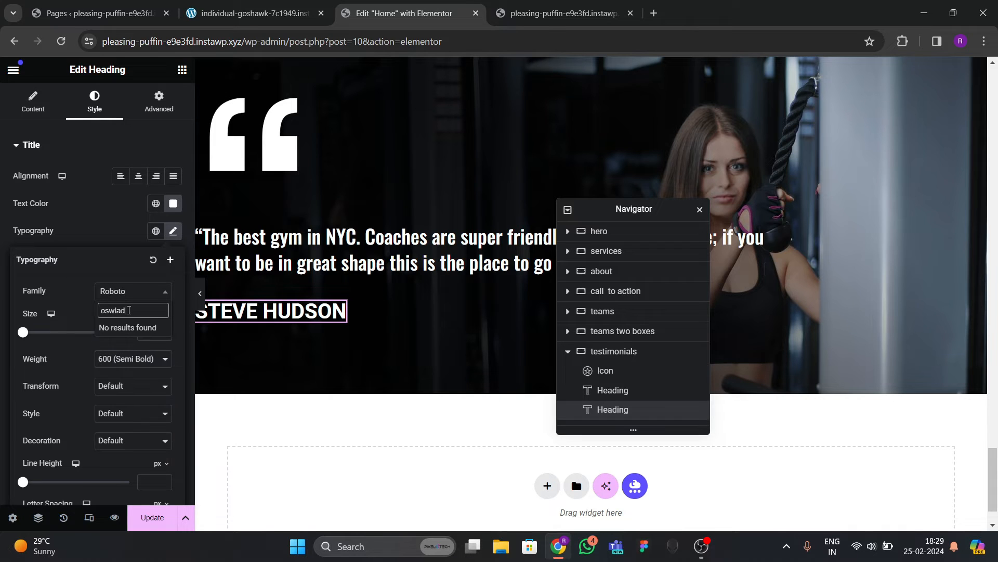
{"action": "key", "text": "BackSpace"}
{"action": "key", "text": "BackSpace"}
{"action": "key", "text": "BackSpace"}
{"action": "type", "text": "ss"}
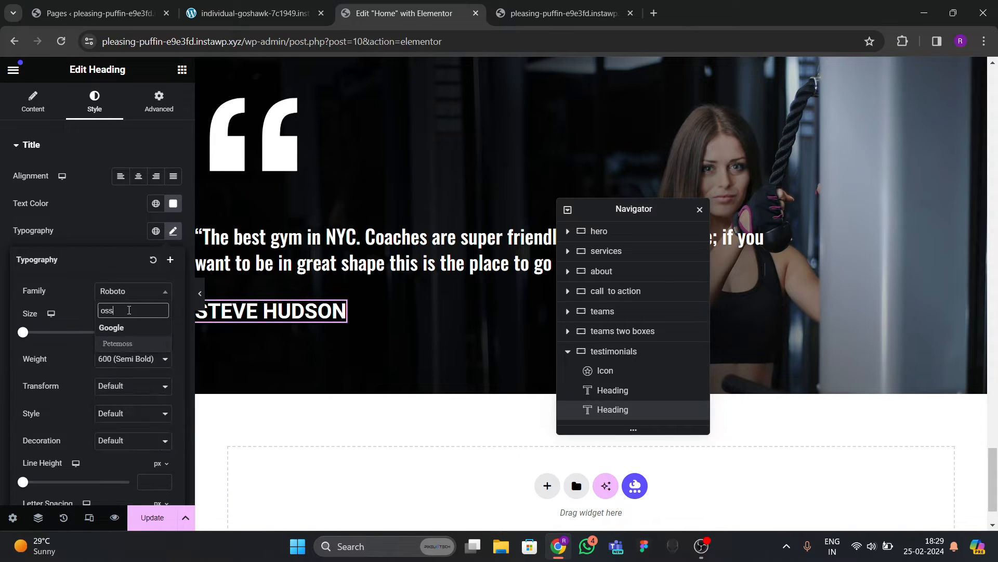
{"action": "key", "text": "Return"}
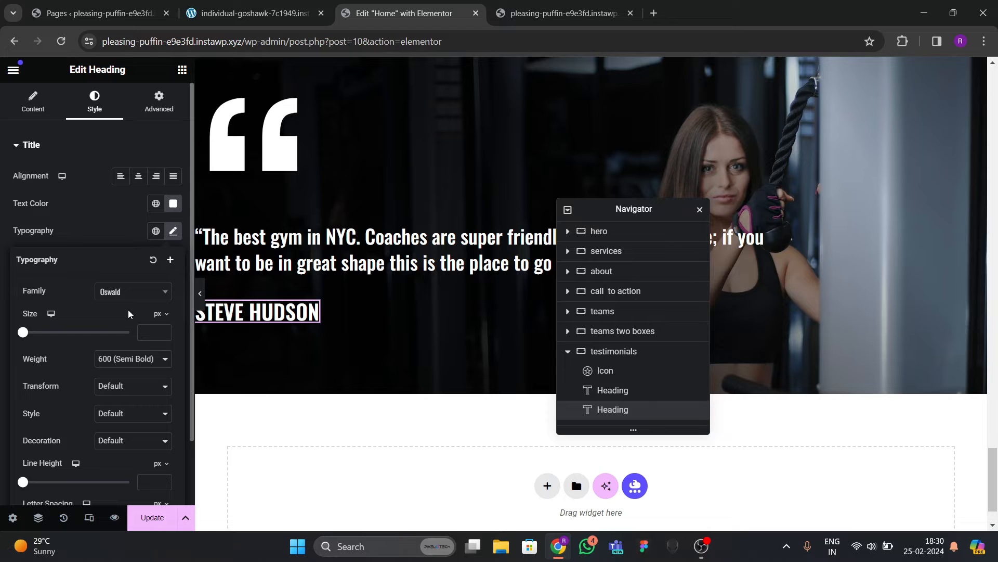
{"action": "double_click", "coordinate": [162, 332]}
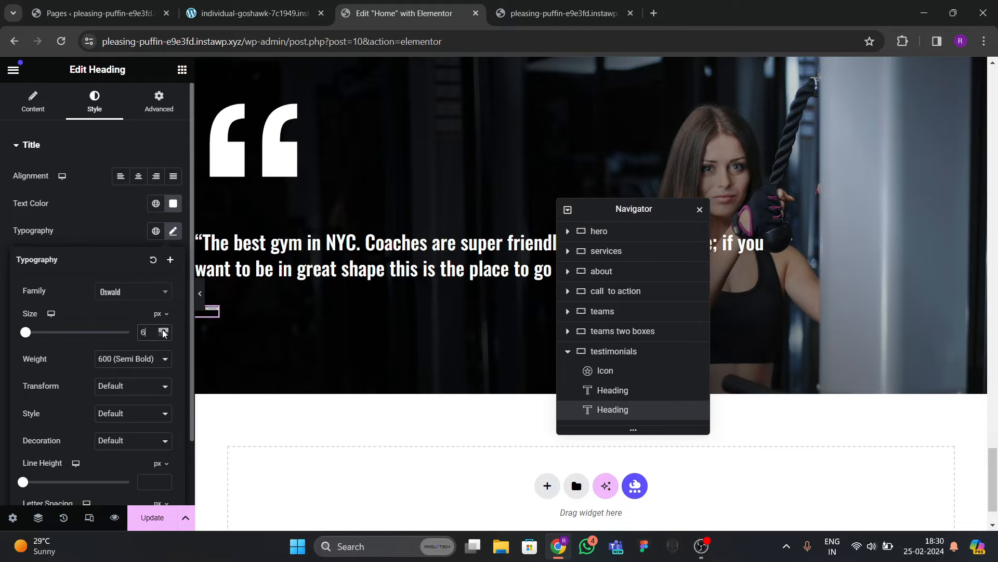
{"action": "left_click_drag", "start_coordinate": [163, 332], "coordinate": [163, 332]}
Give the heading Medium (500) weight and underline decoration, then preview the page.
{"action": "left_click", "coordinate": [140, 359]}
{"action": "left_click", "coordinate": [118, 414]}
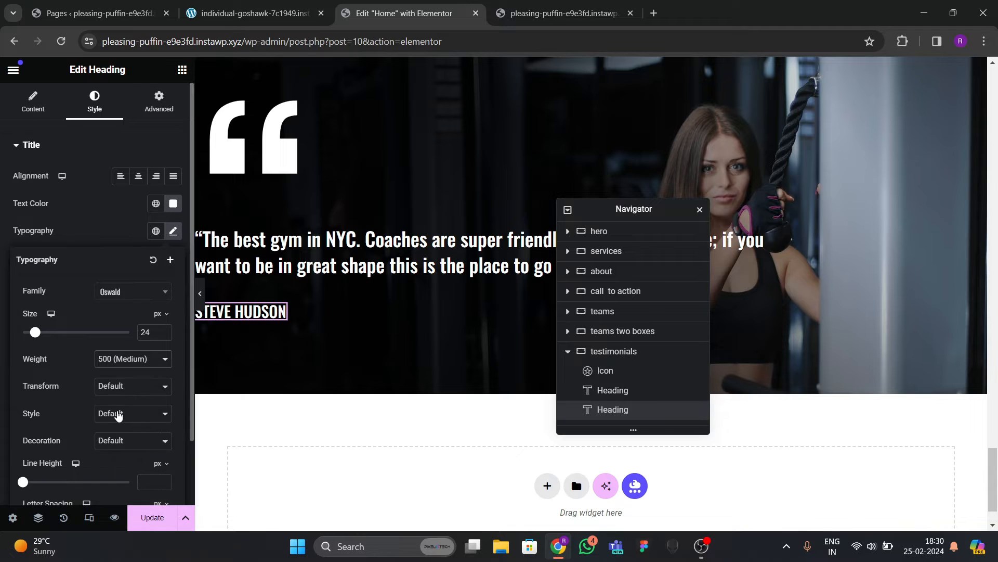
{"action": "left_click", "coordinate": [102, 384]}
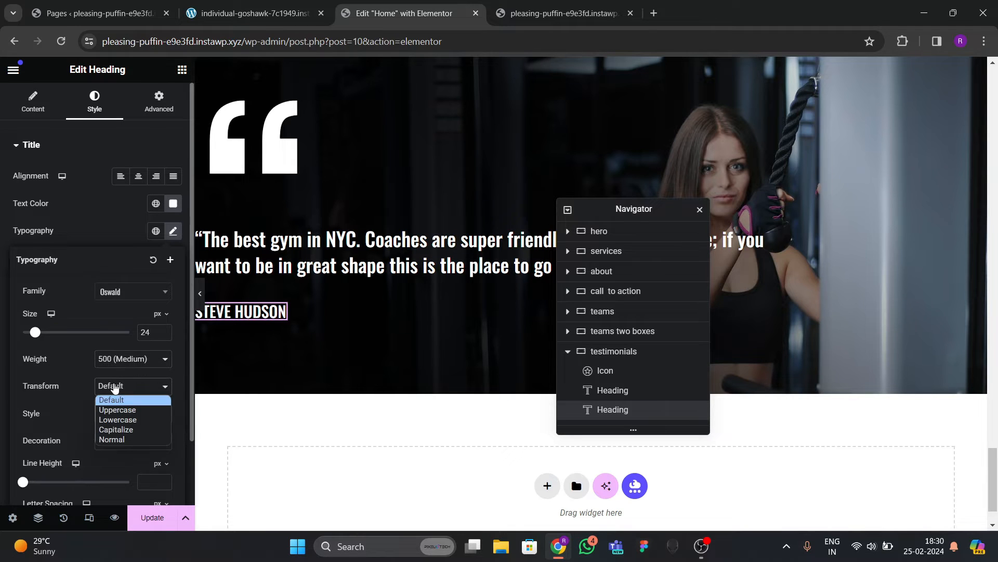
{"action": "left_click", "coordinate": [74, 408]}
{"action": "left_click", "coordinate": [110, 413]}
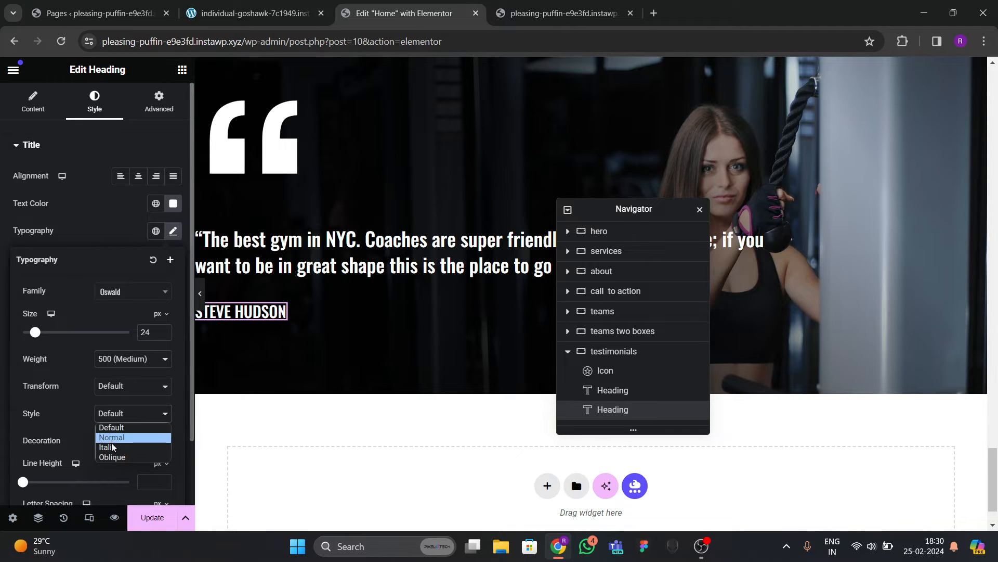
{"action": "left_click", "coordinate": [81, 425]}
{"action": "left_click", "coordinate": [125, 441]}
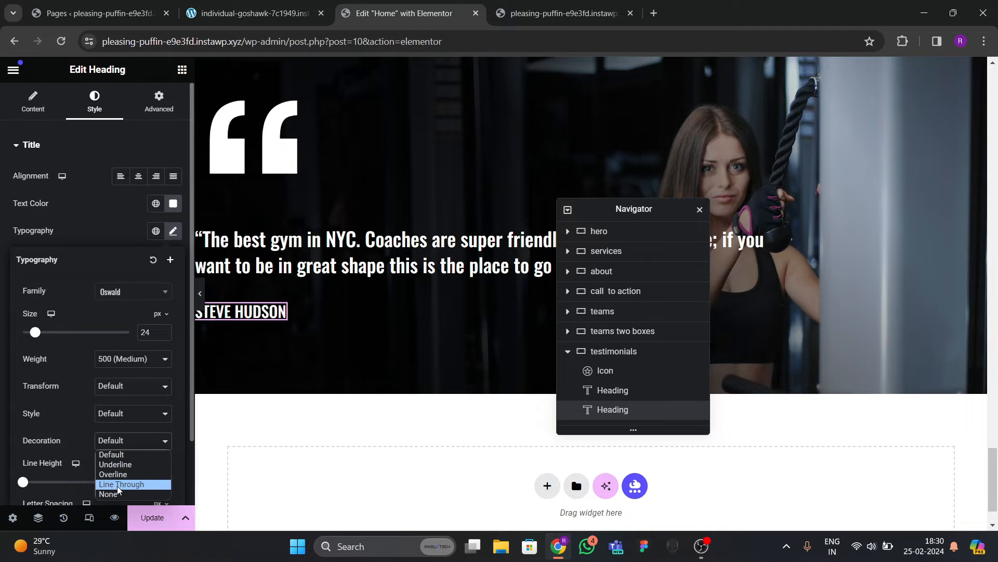
{"action": "left_click", "coordinate": [116, 465]}
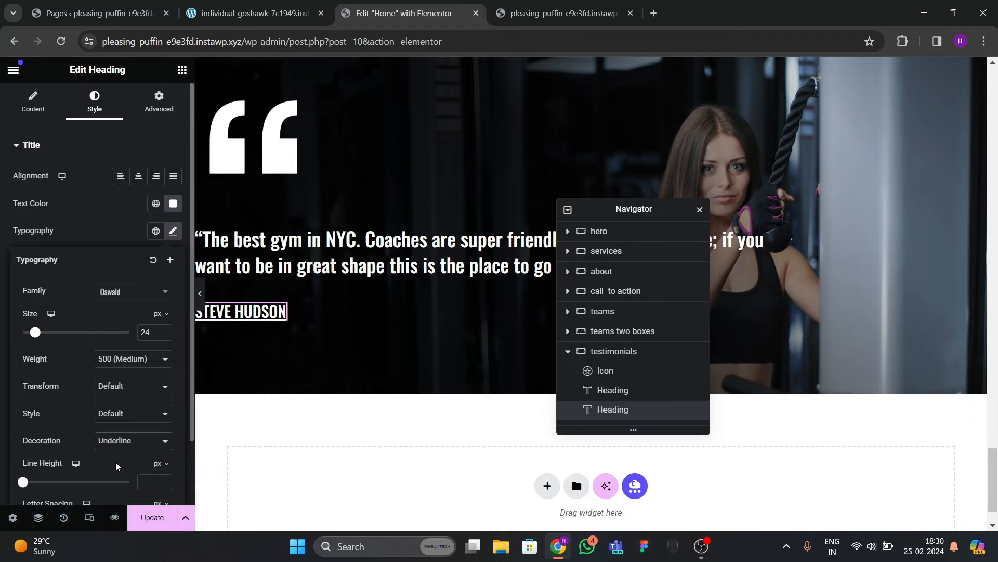
{"action": "left_click", "coordinate": [94, 253]}
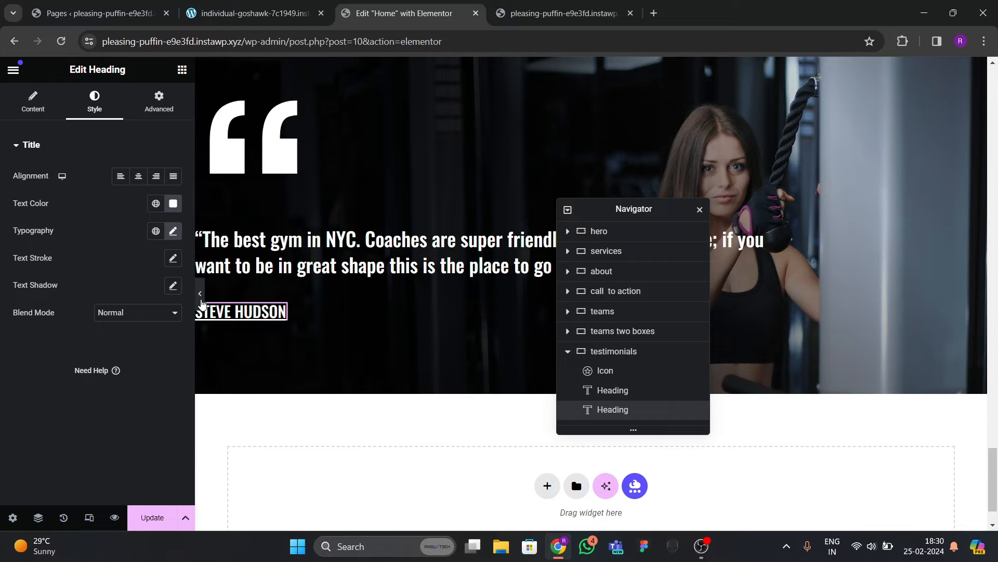
{"action": "left_click", "coordinate": [200, 293]}
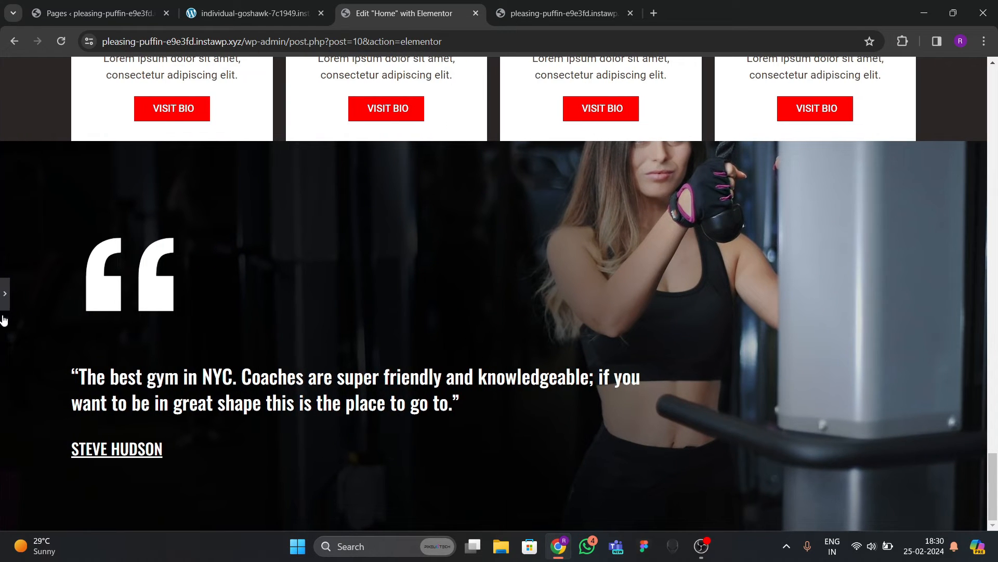
Resize the testimonial quote icon to 160 px.
{"action": "left_click", "coordinate": [4, 292]}
{"action": "scroll", "coordinate": [297, 327], "scroll_direction": "up", "scroll_amount": 2}
{"action": "left_click", "coordinate": [260, 267]}
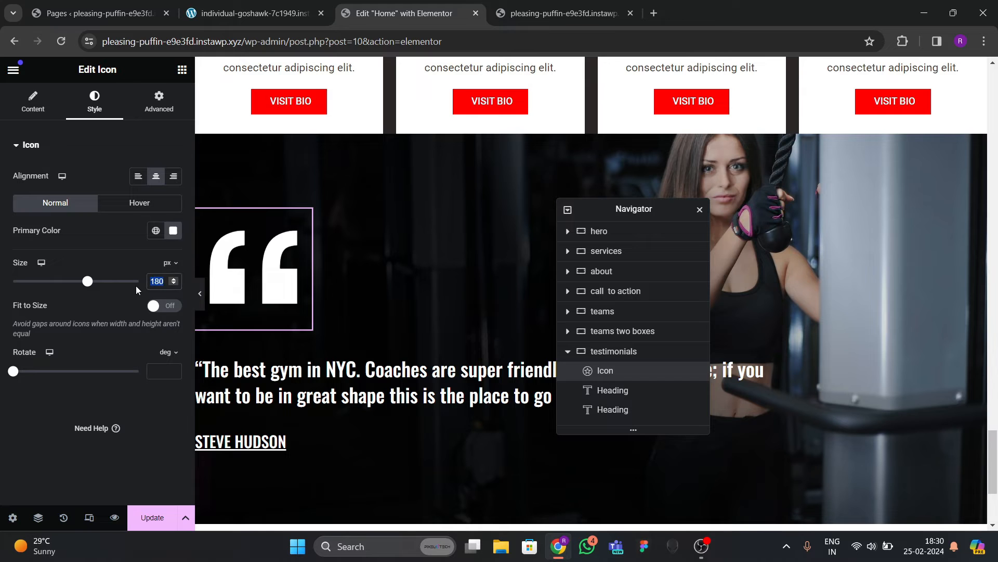
{"action": "type", "text": "160"}
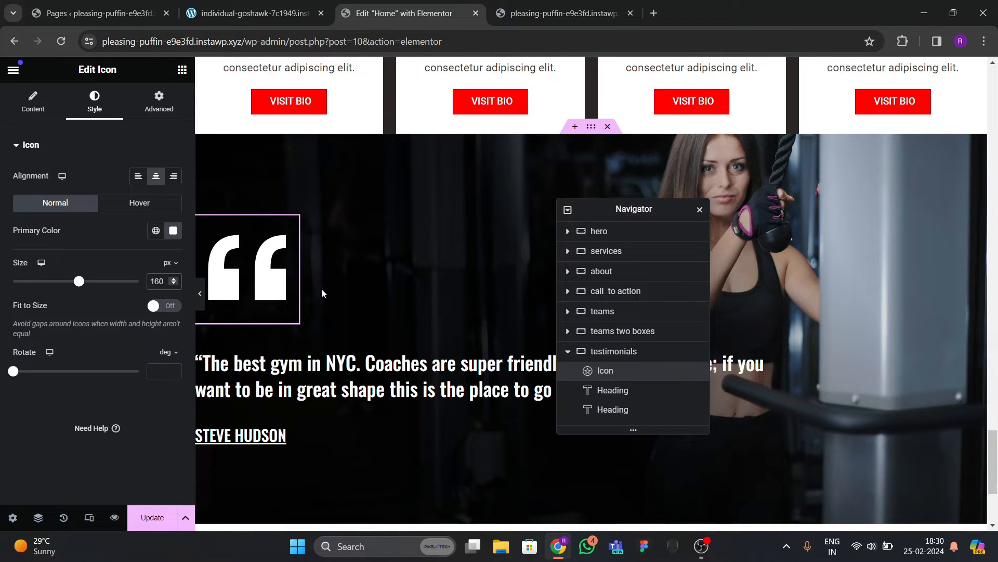
Set the testimonials container's row and column gaps to 30 px and preview.
{"action": "left_click", "coordinate": [614, 353]}
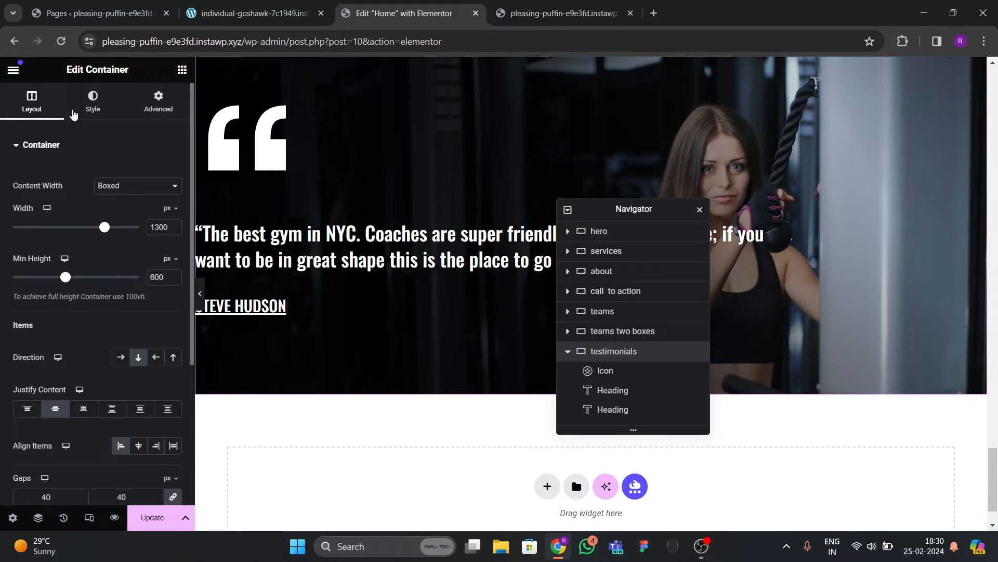
{"action": "left_click", "coordinate": [86, 106]}
{"action": "scroll", "coordinate": [108, 310], "scroll_direction": "down", "scroll_amount": 4}
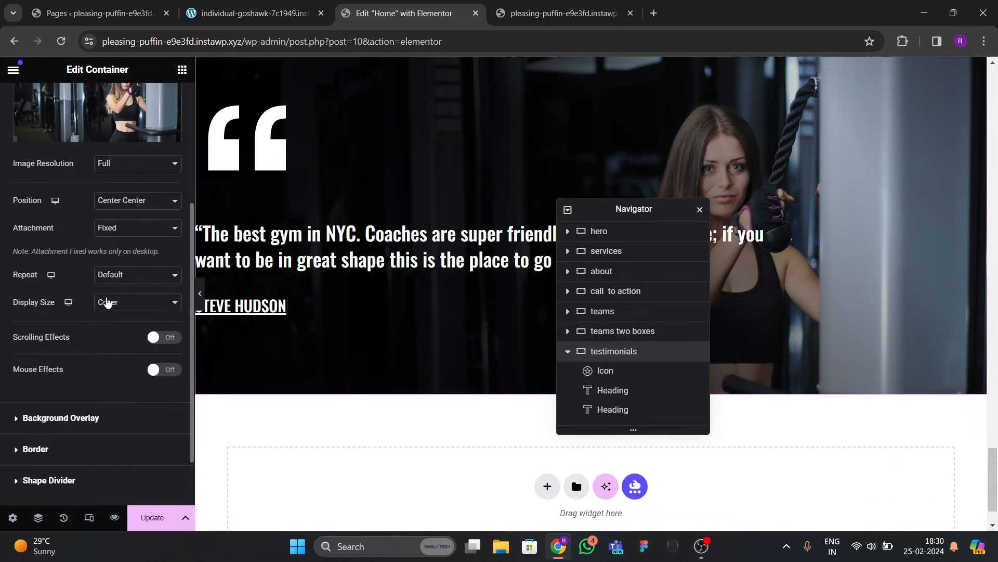
{"action": "scroll", "coordinate": [108, 303], "scroll_direction": "up", "scroll_amount": 4}
{"action": "left_click", "coordinate": [27, 108]}
{"action": "scroll", "coordinate": [130, 301], "scroll_direction": "down", "scroll_amount": 4}
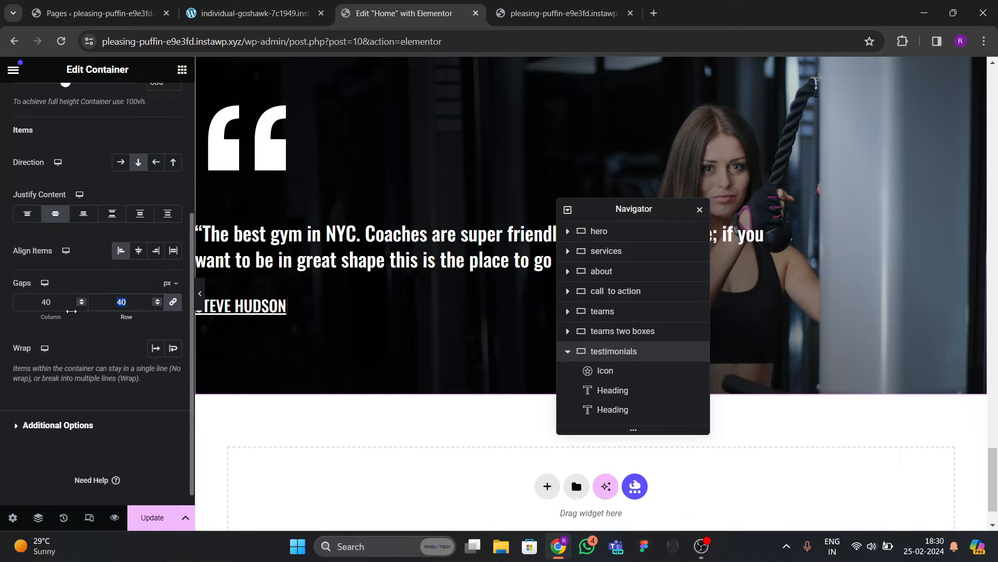
{"action": "type", "text": "30"}
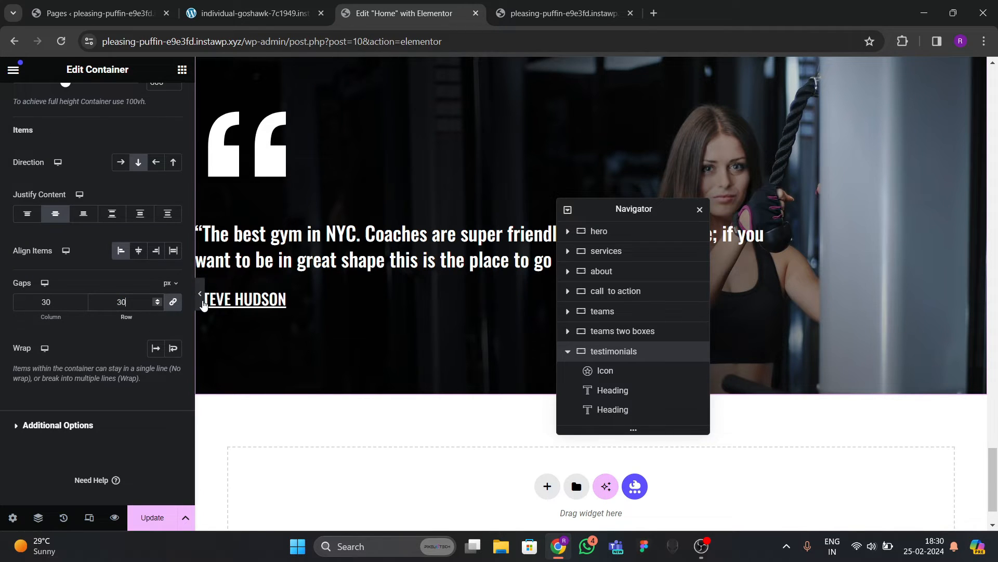
{"action": "left_click", "coordinate": [200, 294]}
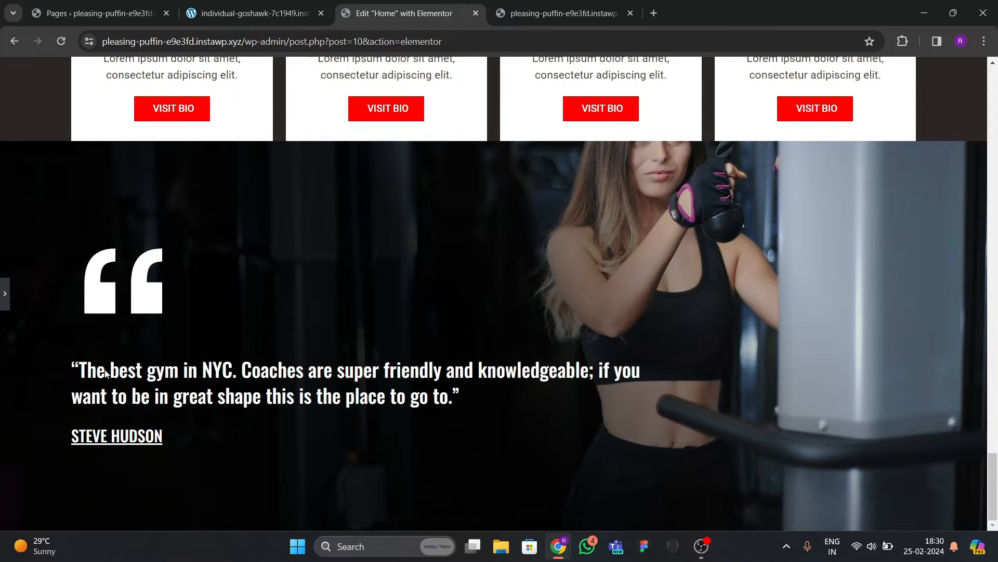
Position the testimonial background image at Top Center and preview the section.
{"action": "left_click", "coordinate": [2, 294]}
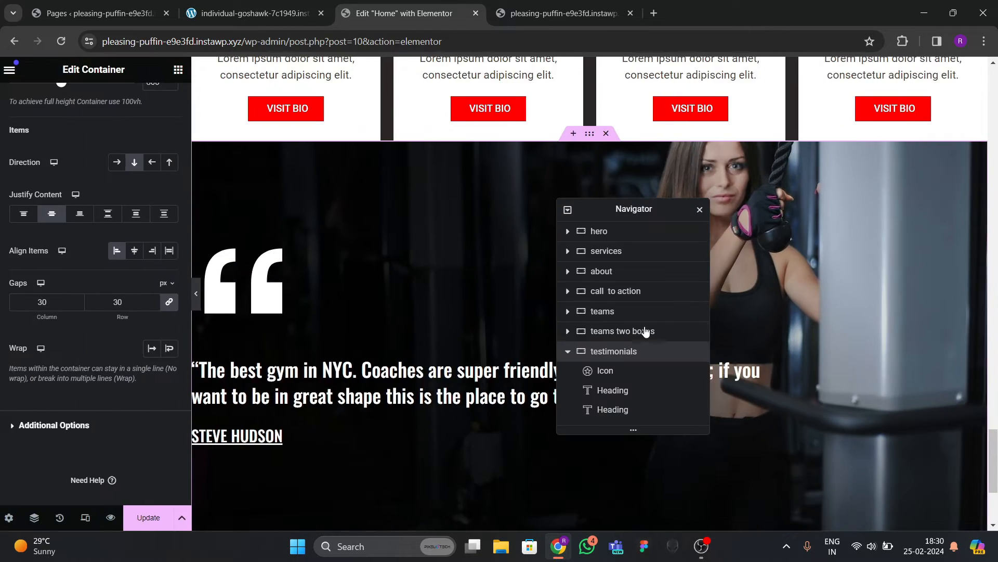
{"action": "left_click_drag", "start_coordinate": [608, 209], "coordinate": [373, 239]}
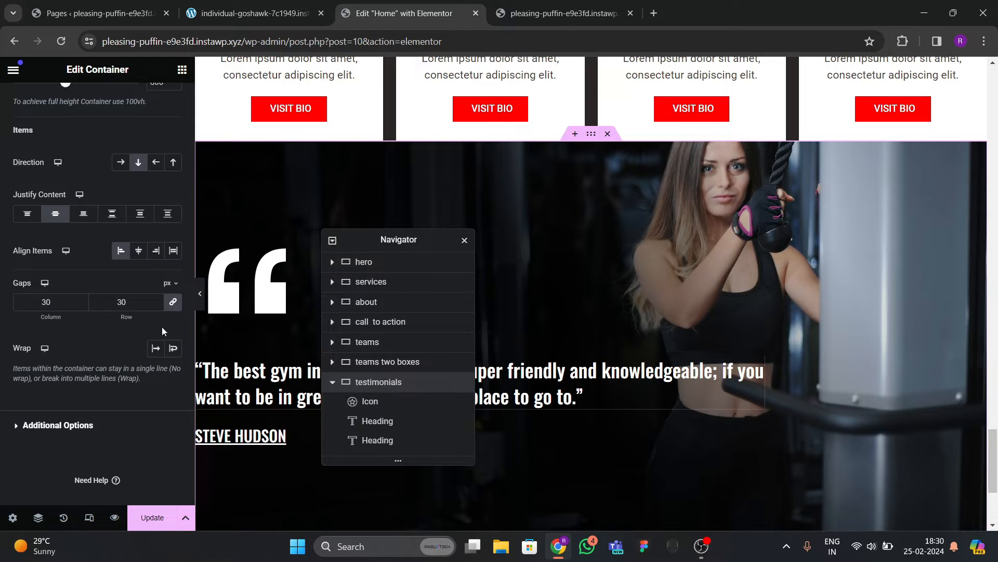
{"action": "scroll", "coordinate": [75, 135], "scroll_direction": "up", "scroll_amount": 4}
{"action": "left_click", "coordinate": [87, 110]}
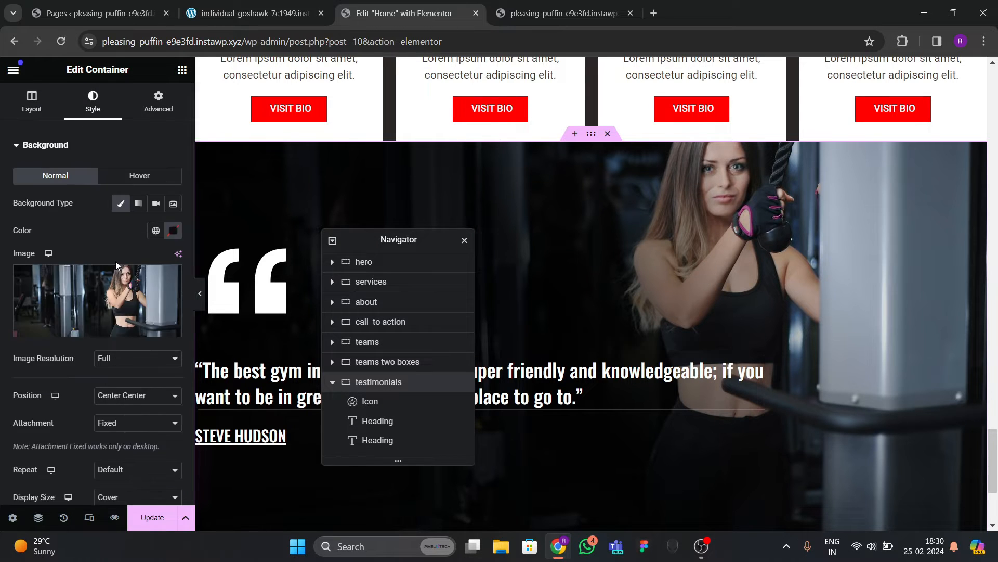
{"action": "scroll", "coordinate": [95, 238], "scroll_direction": "down", "scroll_amount": 5}
{"action": "scroll", "coordinate": [112, 131], "scroll_direction": "up", "scroll_amount": 1}
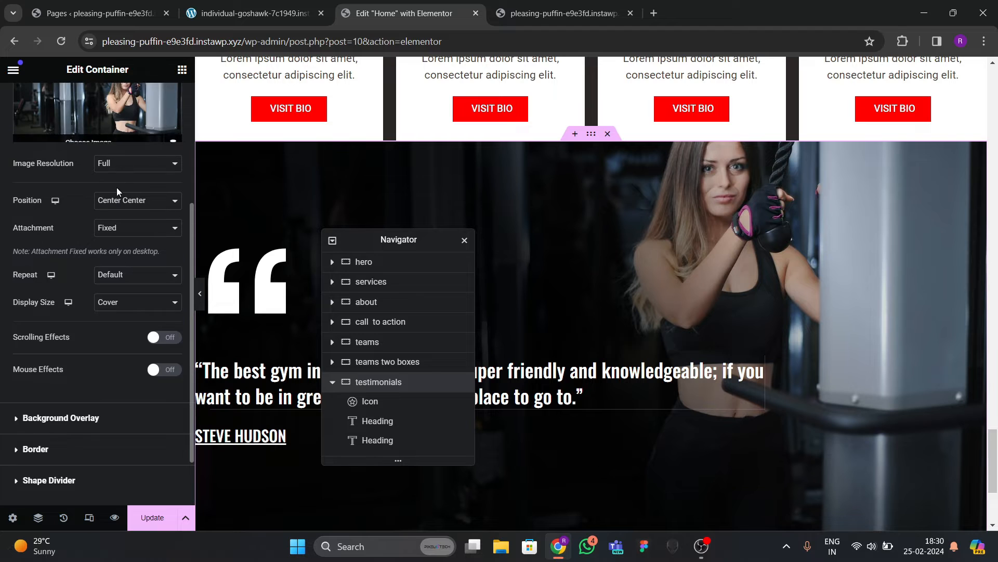
{"action": "left_click", "coordinate": [119, 202]}
{"action": "left_click", "coordinate": [119, 254]}
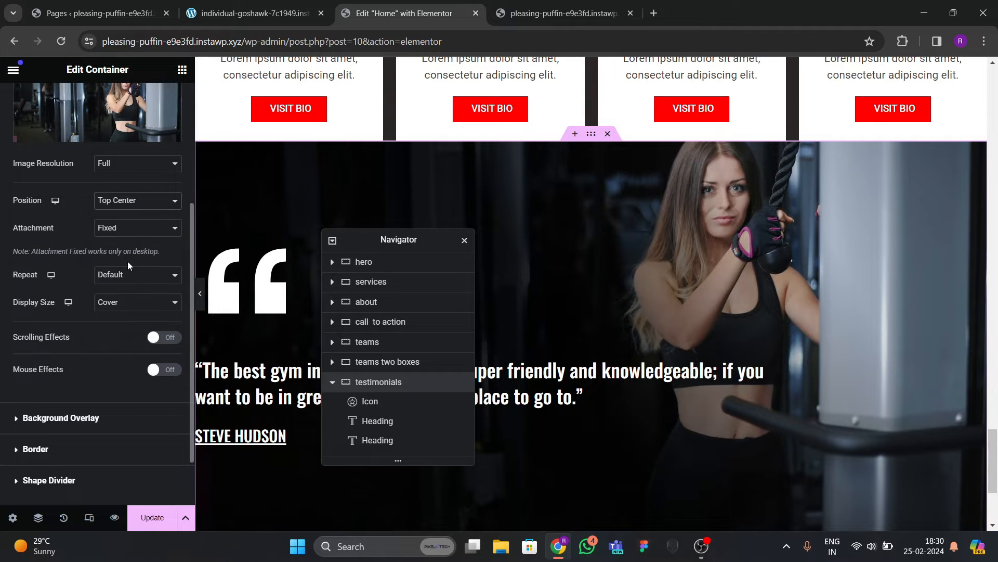
{"action": "left_click", "coordinate": [200, 294]}
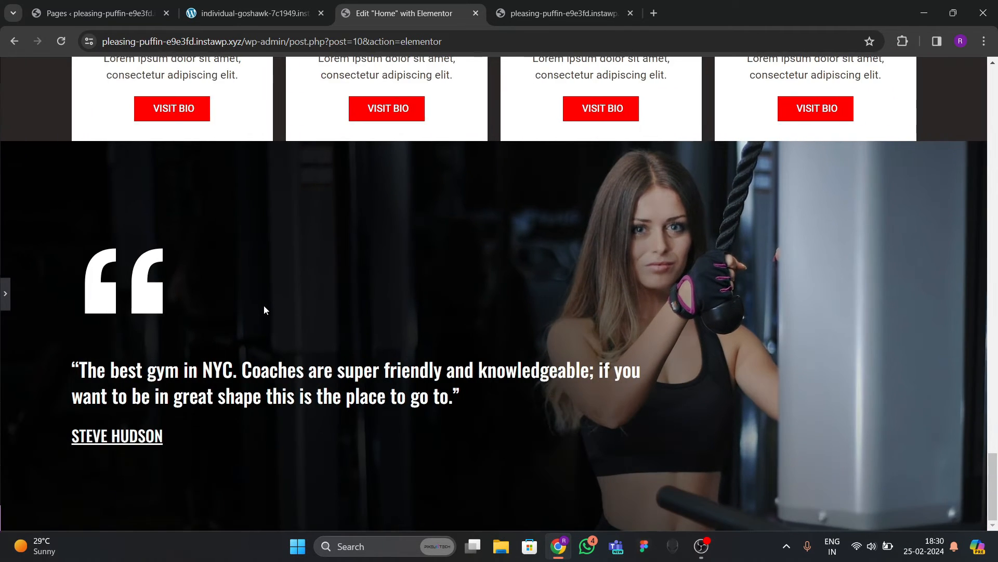
{"action": "scroll", "coordinate": [260, 315], "scroll_direction": "down", "scroll_amount": 1}
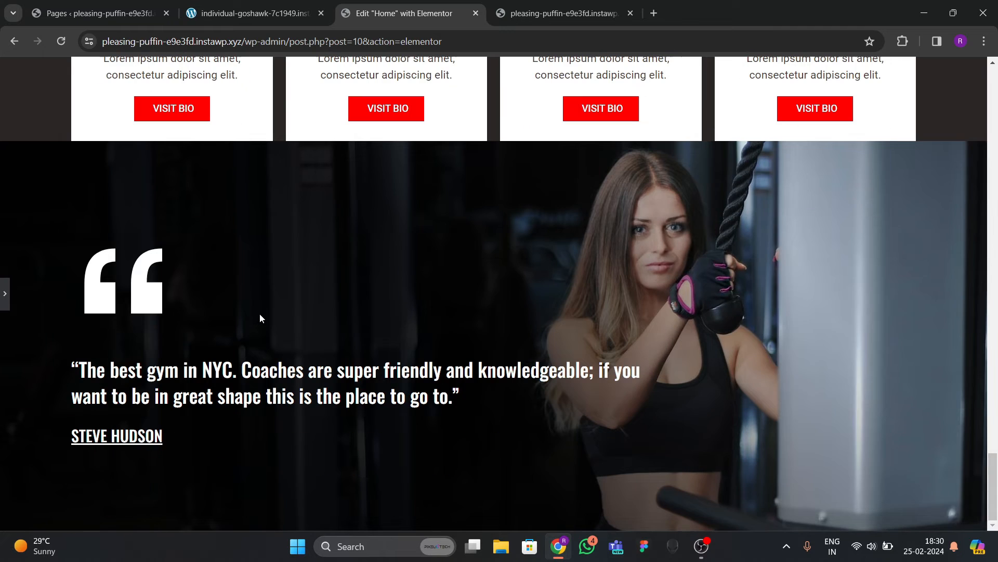
Save the page and reload the live site to see the testimonials section.
{"action": "left_click", "coordinate": [3, 294]}
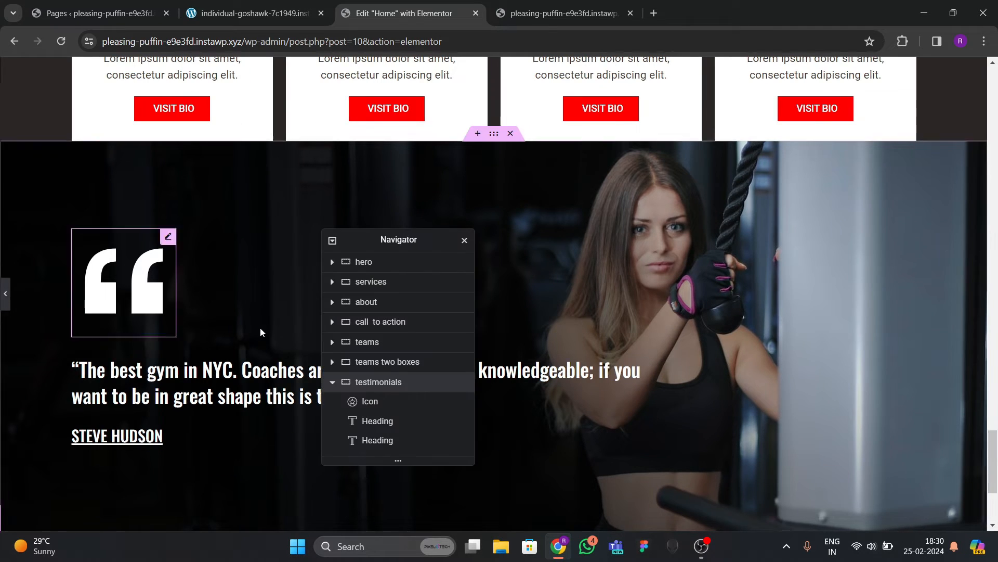
{"action": "left_click", "coordinate": [151, 520]}
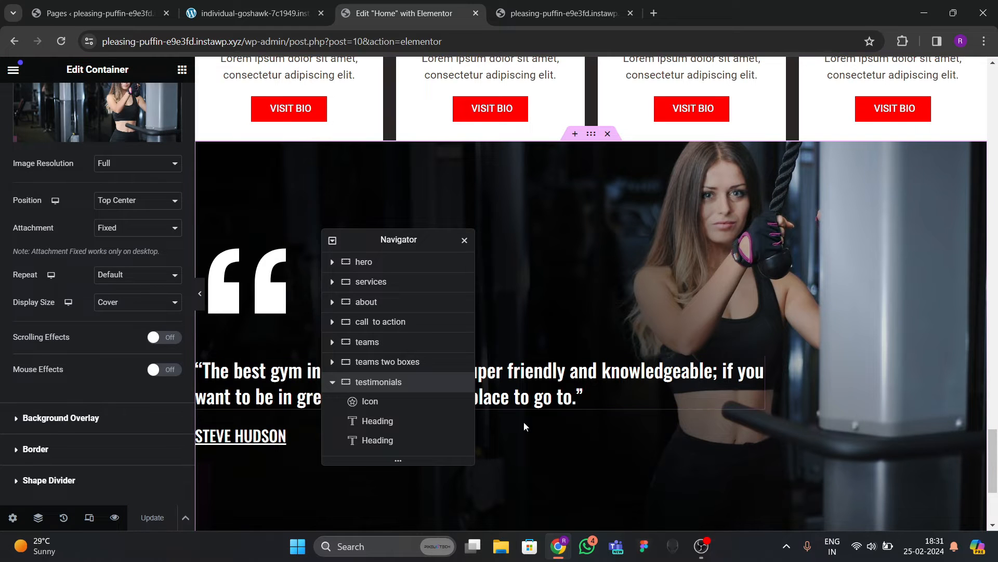
{"action": "left_click", "coordinate": [541, 14]}
{"action": "left_click", "coordinate": [61, 41]}
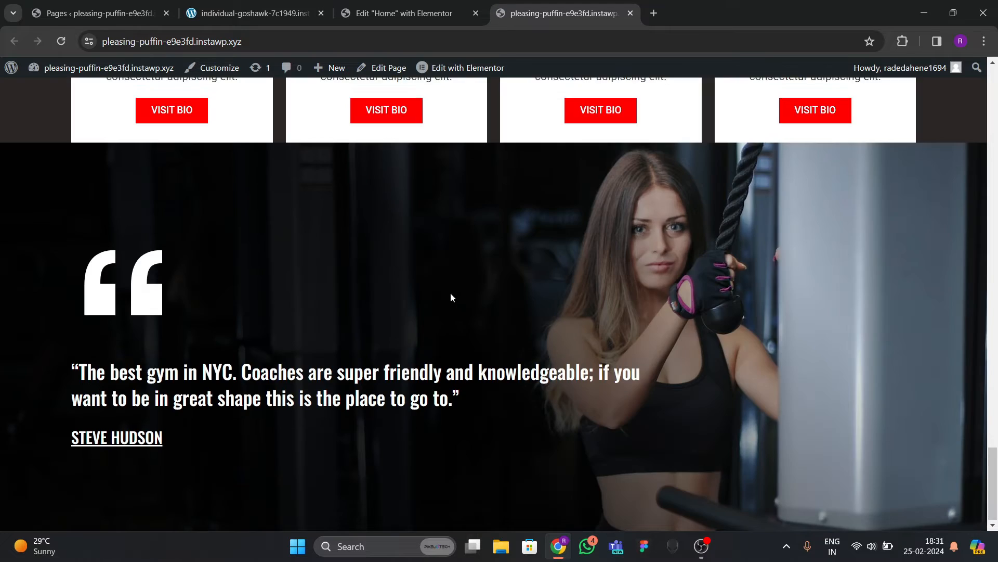
Scroll the live site to review the updated testimonials section.
{"action": "scroll", "coordinate": [467, 312], "scroll_direction": "up", "scroll_amount": 5}
{"action": "scroll", "coordinate": [467, 311], "scroll_direction": "down", "scroll_amount": 3}
{"action": "scroll", "coordinate": [466, 310], "scroll_direction": "up", "scroll_amount": 4}
{"action": "scroll", "coordinate": [466, 310], "scroll_direction": "down", "scroll_amount": 7}
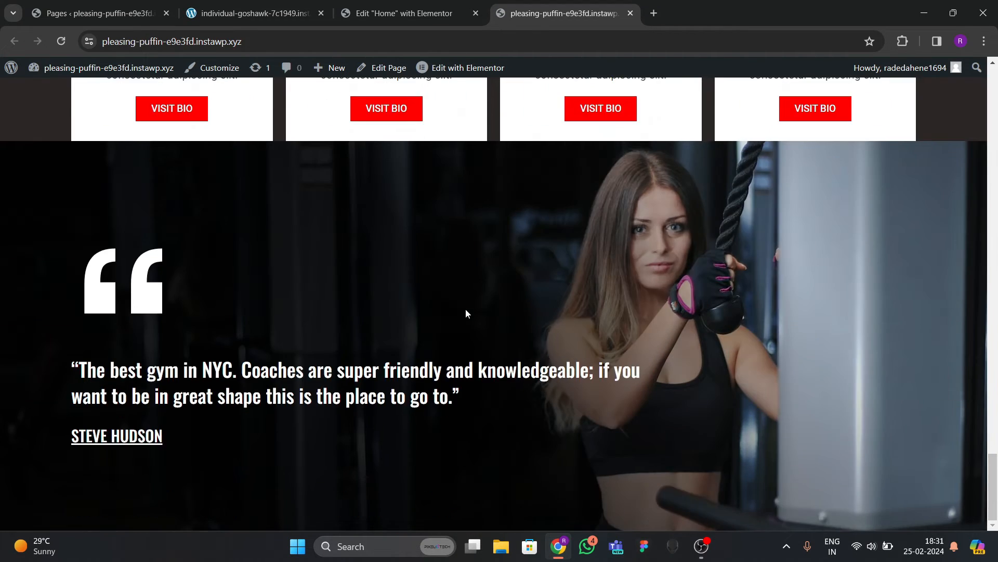
{"action": "scroll", "coordinate": [466, 310], "scroll_direction": "up", "scroll_amount": 7}
{"action": "scroll", "coordinate": [464, 318], "scroll_direction": "down", "scroll_amount": 7}
{"action": "scroll", "coordinate": [464, 323], "scroll_direction": "up", "scroll_amount": 1}
{"action": "scroll", "coordinate": [458, 234], "scroll_direction": "down", "scroll_amount": 1}
Review the reference site's four staggered gym photos, then return to the Elementor editor.
{"action": "left_click", "coordinate": [255, 16]}
{"action": "scroll", "coordinate": [364, 342], "scroll_direction": "down", "scroll_amount": 6}
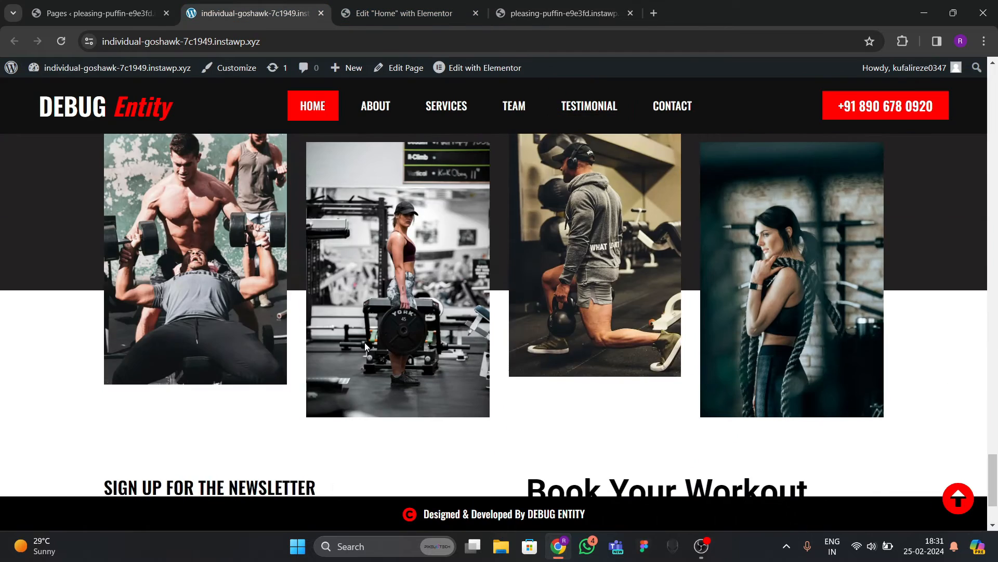
{"action": "scroll", "coordinate": [370, 348], "scroll_direction": "up", "scroll_amount": 3}
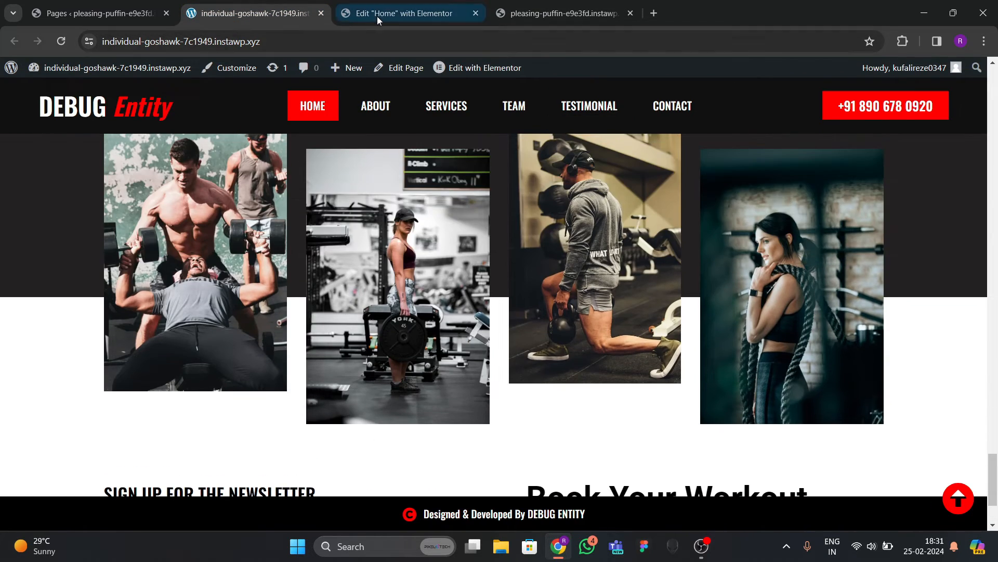
{"action": "left_click", "coordinate": [376, 16]}
{"action": "left_click", "coordinate": [276, 15]}
{"action": "scroll", "coordinate": [396, 320], "scroll_direction": "down", "scroll_amount": 3}
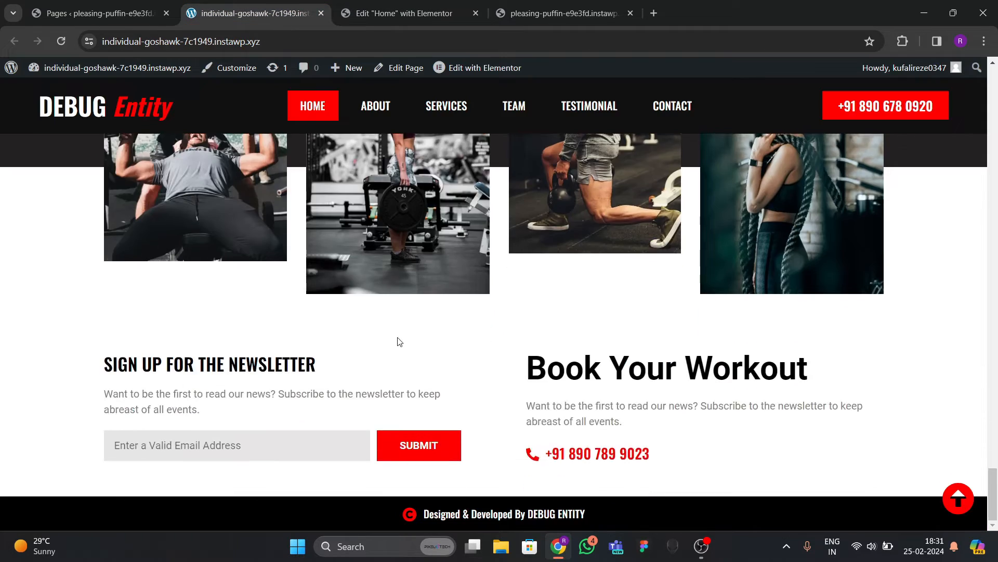
{"action": "scroll", "coordinate": [397, 337], "scroll_direction": "up", "scroll_amount": 6}
{"action": "scroll", "coordinate": [398, 337], "scroll_direction": "down", "scroll_amount": 4}
{"action": "scroll", "coordinate": [397, 343], "scroll_direction": "down", "scroll_amount": 4}
{"action": "scroll", "coordinate": [397, 339], "scroll_direction": "up", "scroll_amount": 4}
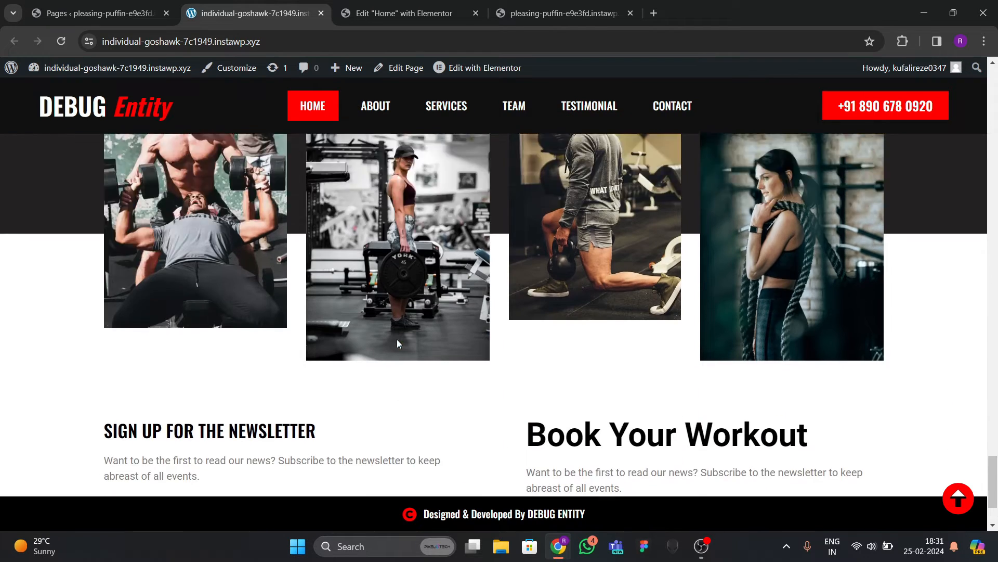
{"action": "scroll", "coordinate": [397, 339], "scroll_direction": "down", "scroll_amount": 4}
{"action": "scroll", "coordinate": [397, 339], "scroll_direction": "up", "scroll_amount": 4}
{"action": "scroll", "coordinate": [397, 339], "scroll_direction": "down", "scroll_amount": 3}
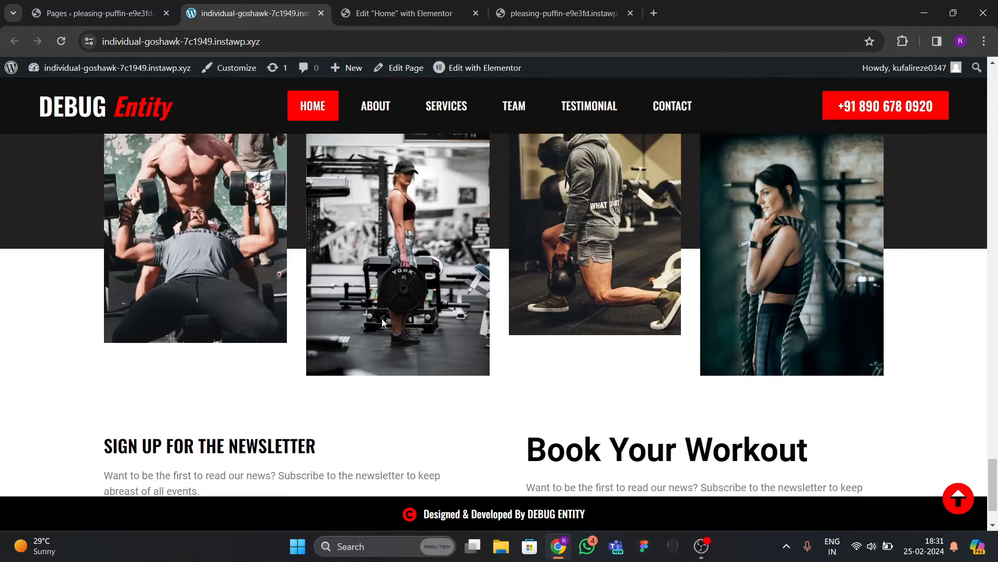
{"action": "scroll", "coordinate": [427, 330], "scroll_direction": "up", "scroll_amount": 5}
{"action": "left_click", "coordinate": [380, 5]}
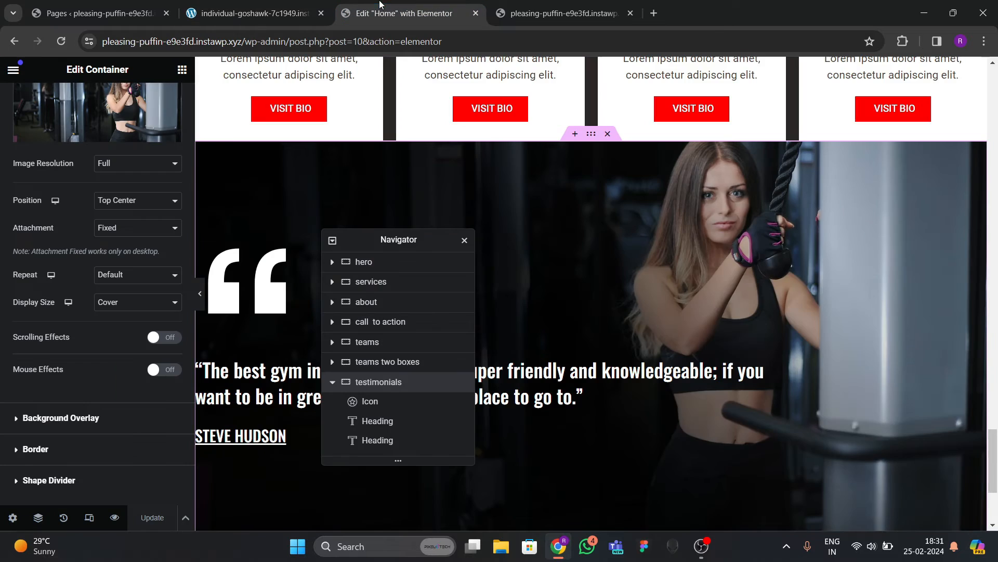
Insert a single-column container below the testimonials and set its width to 1300 px.
{"action": "scroll", "coordinate": [567, 304], "scroll_direction": "down", "scroll_amount": 4}
{"action": "left_click_drag", "start_coordinate": [416, 241], "coordinate": [690, 173]}
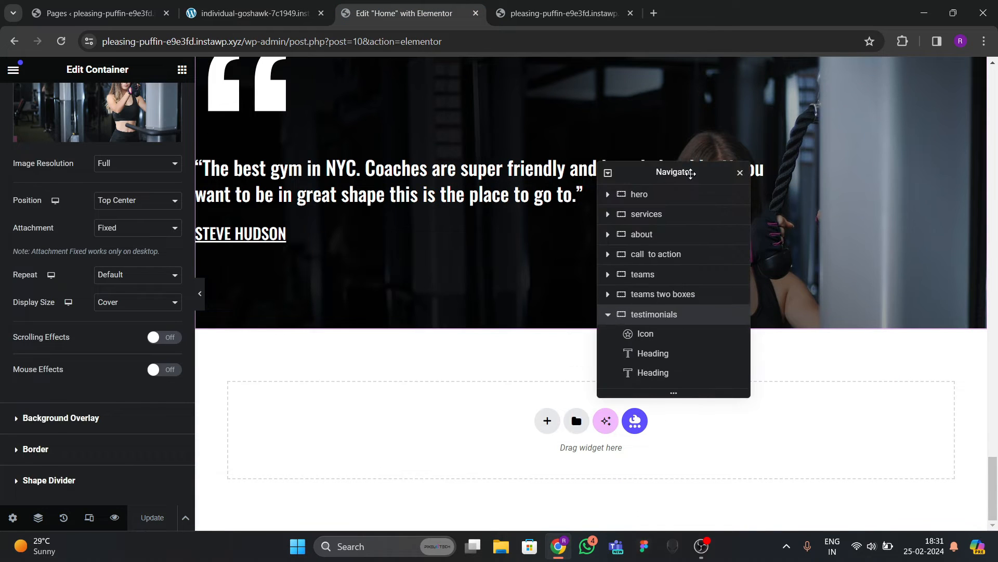
{"action": "left_click", "coordinate": [547, 420]}
{"action": "left_click", "coordinate": [460, 398]}
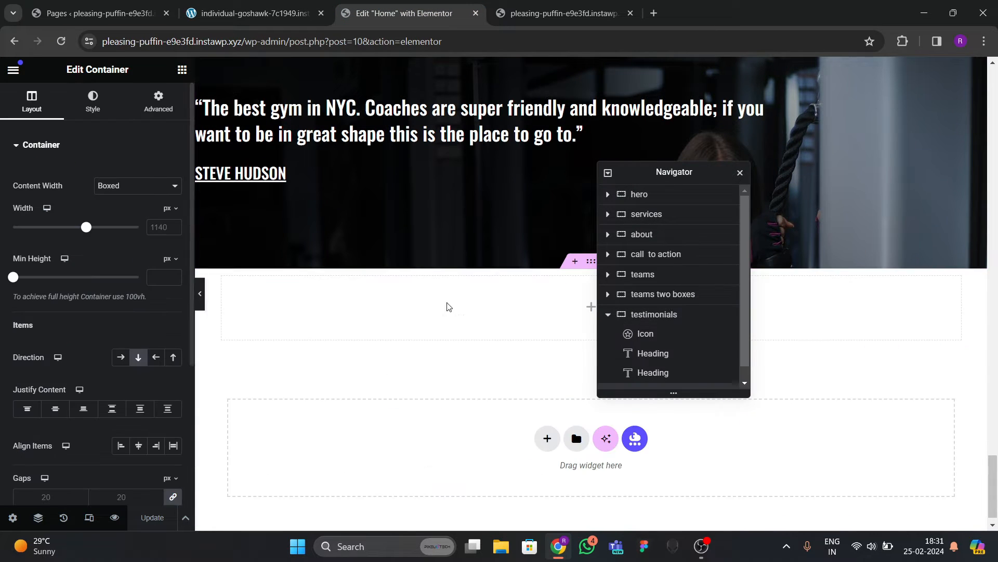
{"action": "left_click_drag", "start_coordinate": [647, 172], "coordinate": [762, 172]}
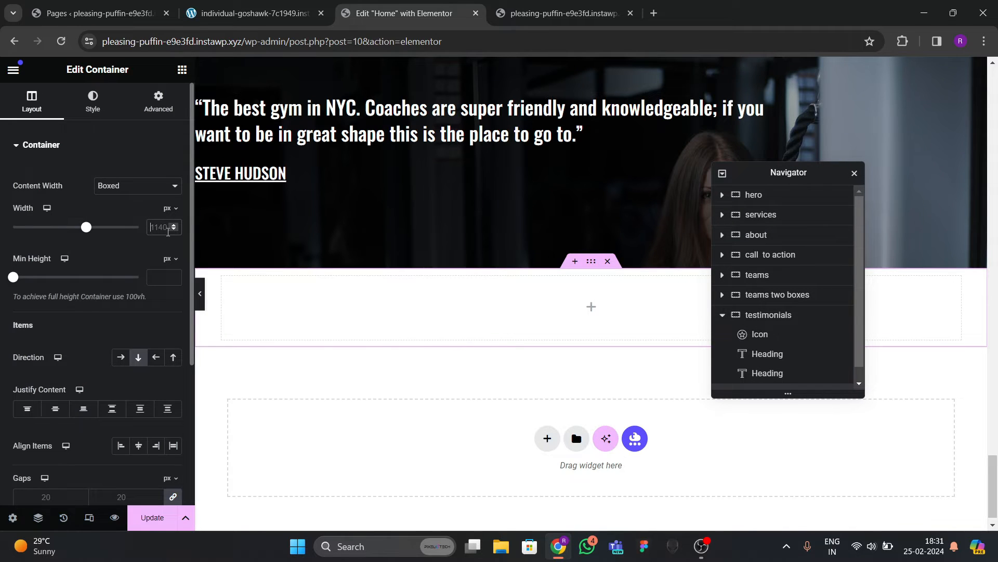
{"action": "type", "text": "15"}
{"action": "key", "text": "BackSpace"}
{"action": "key", "text": "BackSpace"}
{"action": "type", "text": "13"}
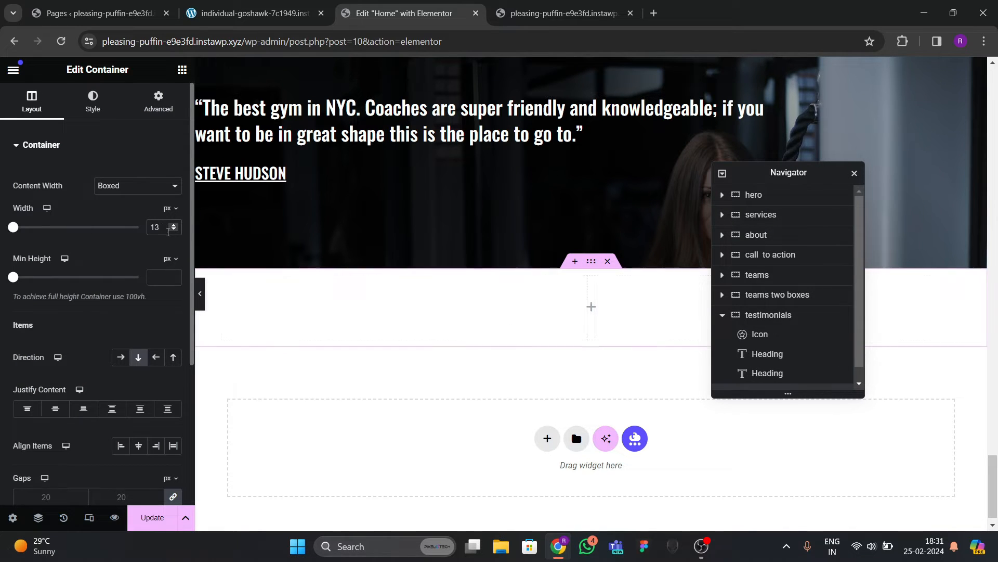
{"action": "key", "text": "BackSpace"}
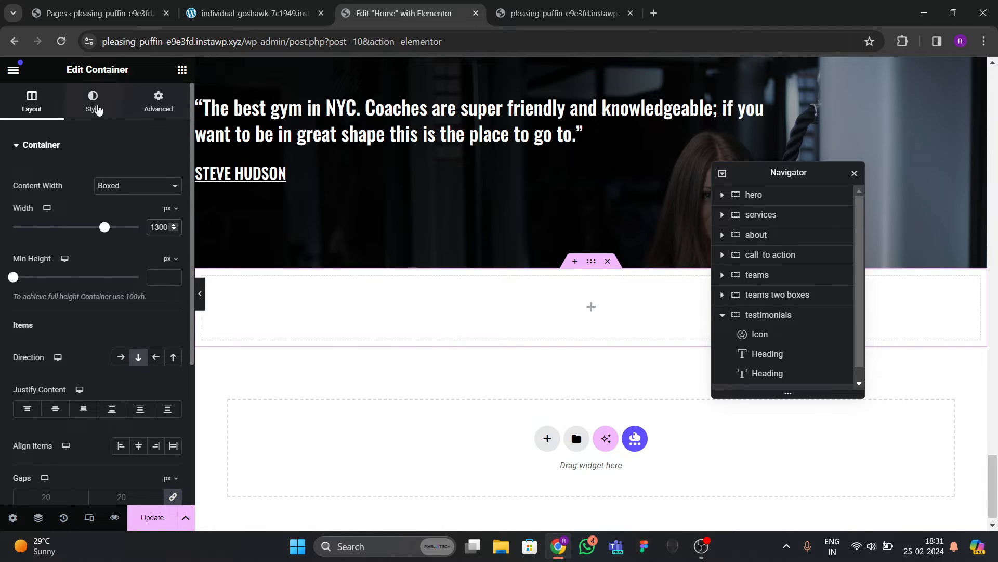
Give the container a Classic background colour of #292626, matching the reference dark band.
{"action": "left_click", "coordinate": [102, 105]}
{"action": "left_click", "coordinate": [121, 203]}
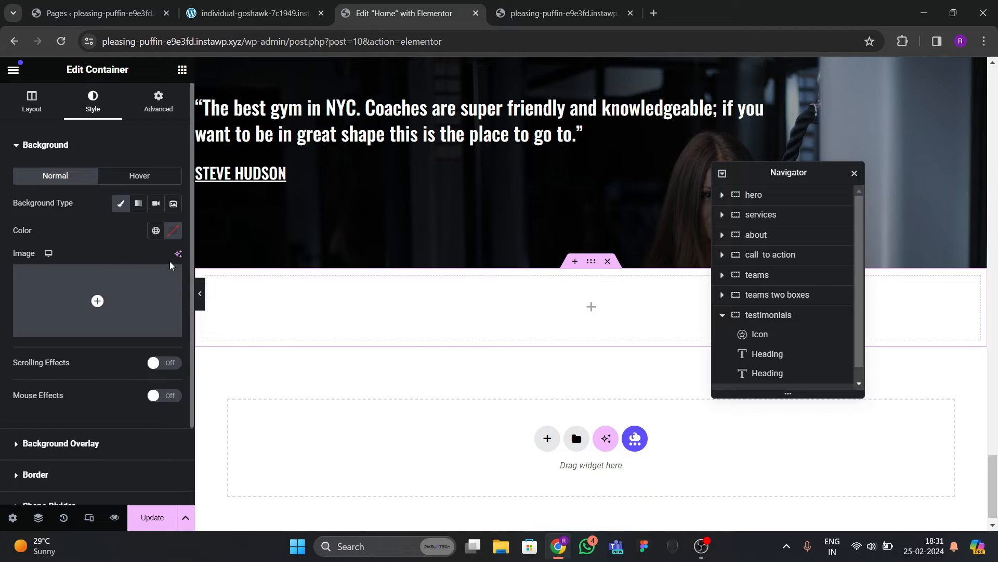
{"action": "scroll", "coordinate": [562, 258], "scroll_direction": "up", "scroll_amount": 10}
{"action": "scroll", "coordinate": [562, 262], "scroll_direction": "down", "scroll_amount": 10}
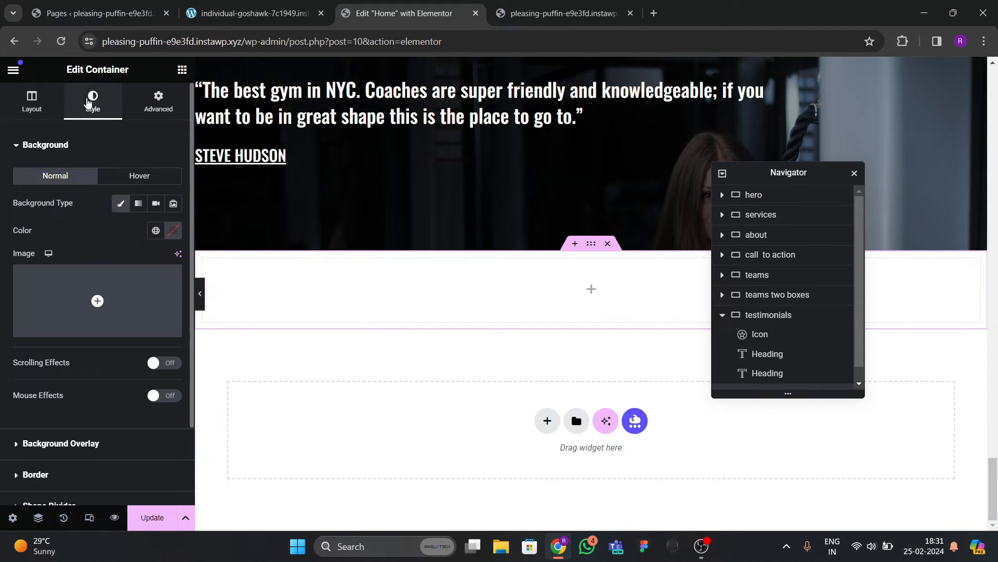
{"action": "left_click", "coordinate": [174, 230]}
{"action": "left_click_drag", "start_coordinate": [108, 343], "coordinate": [111, 367]}
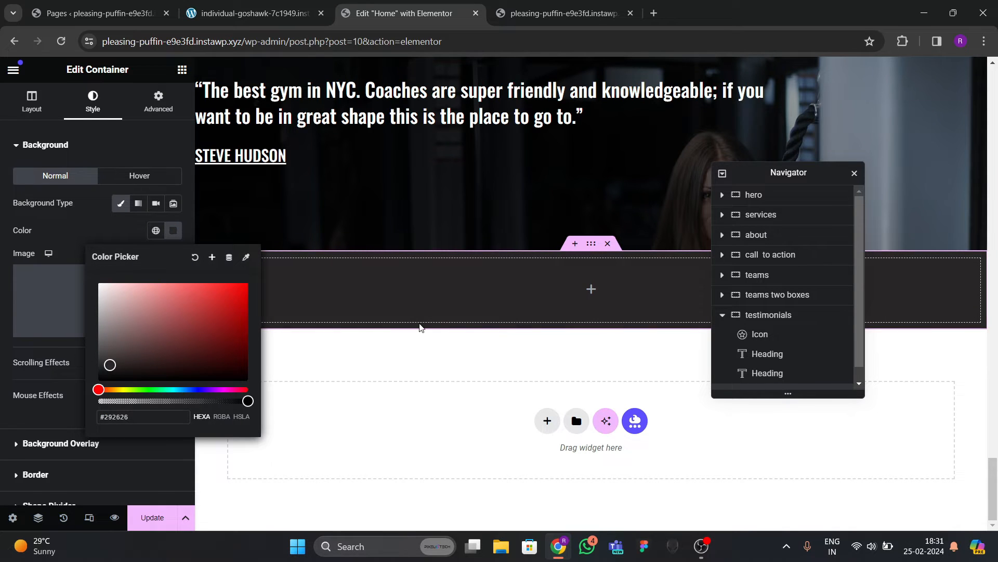
{"action": "left_click", "coordinate": [255, 14]}
{"action": "scroll", "coordinate": [333, 250], "scroll_direction": "down", "scroll_amount": 3}
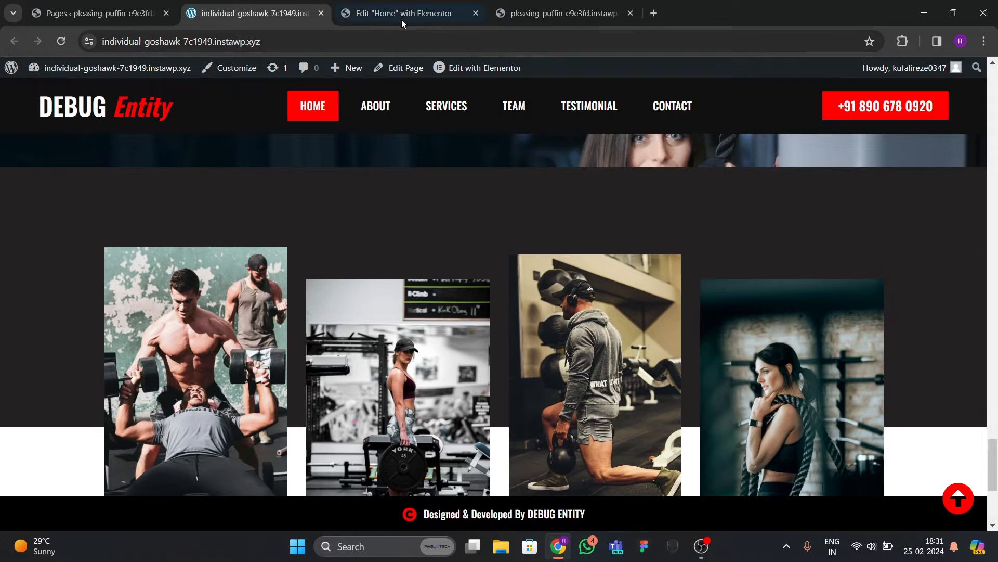
{"action": "left_click", "coordinate": [402, 15]}
Set the container's minimum height to 400 and save the page.
{"action": "left_click", "coordinate": [583, 257]}
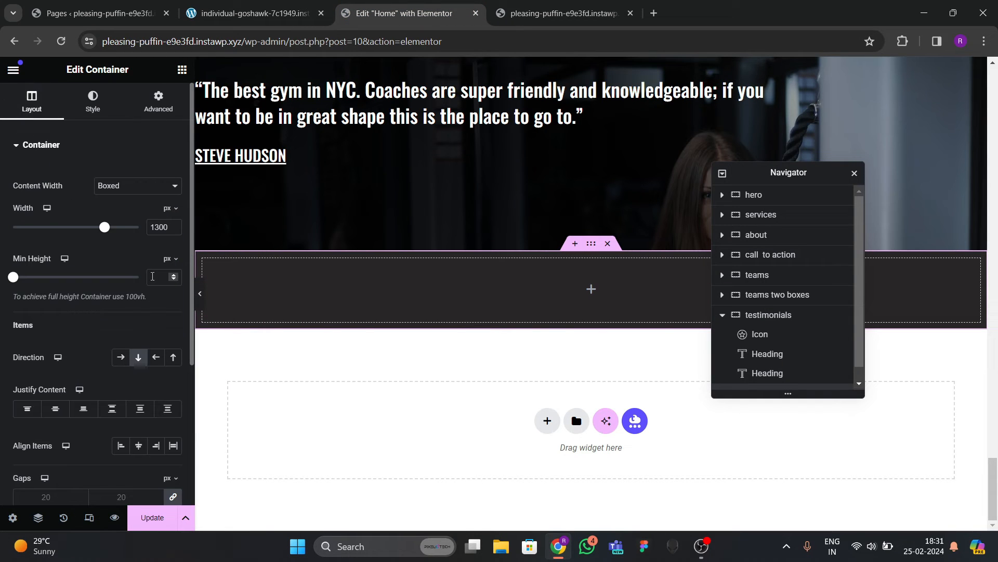
{"action": "left_click", "coordinate": [153, 276]}
{"action": "type", "text": "300"}
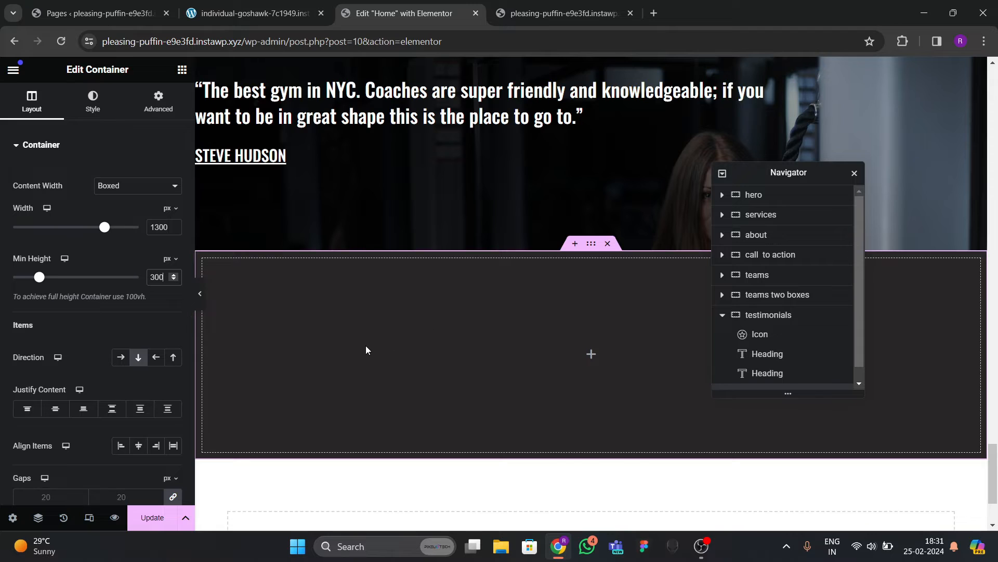
{"action": "key", "text": "BackSpace"}
{"action": "key", "text": "BackSpace"}
{"action": "key", "text": "BackSpace"}
{"action": "type", "text": "400"}
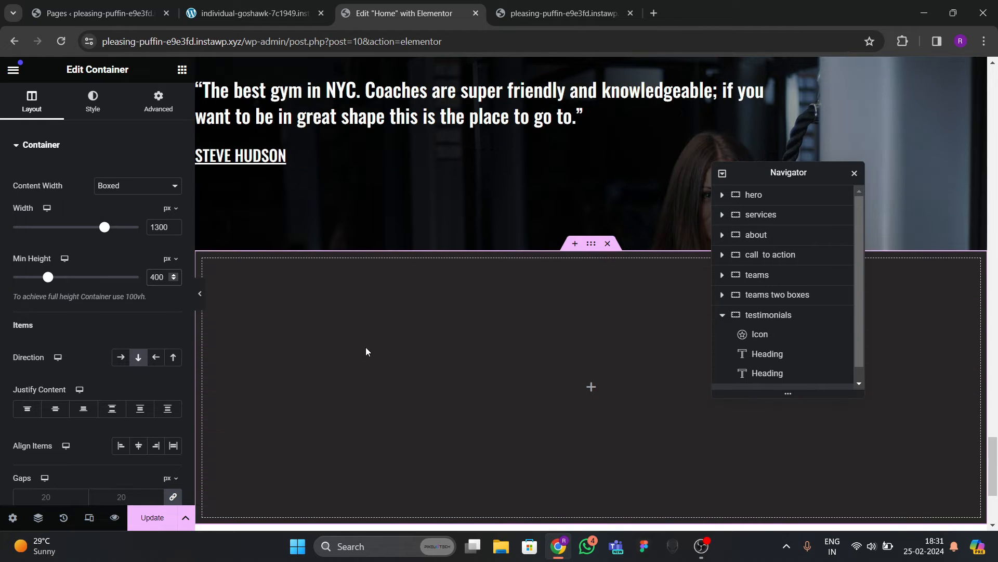
{"action": "scroll", "coordinate": [366, 347], "scroll_direction": "down", "scroll_amount": 3}
{"action": "left_click", "coordinate": [156, 520]}
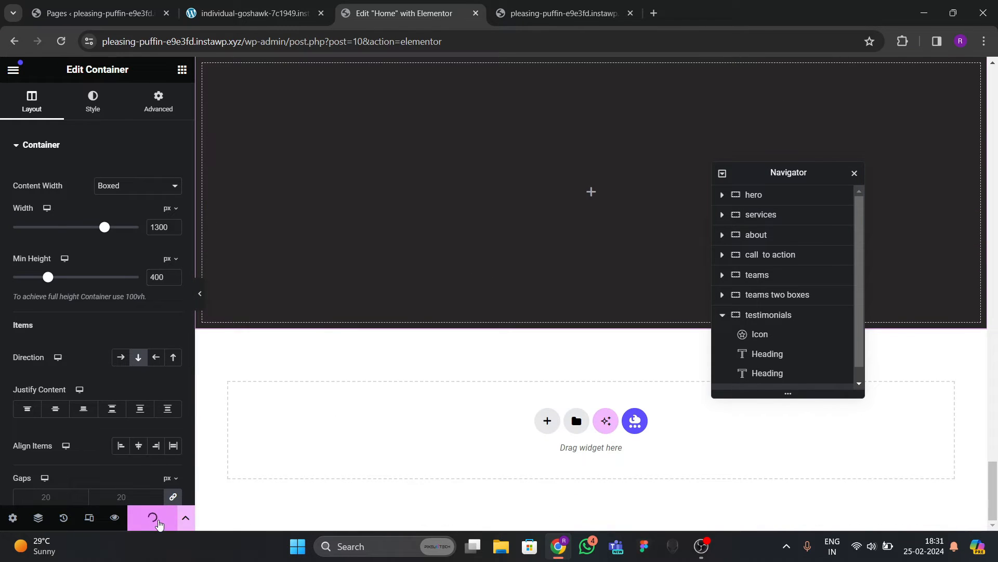
Add another empty single-column container below the dark band.
{"action": "left_click", "coordinate": [258, 16]}
{"action": "scroll", "coordinate": [402, 263], "scroll_direction": "down", "scroll_amount": 4}
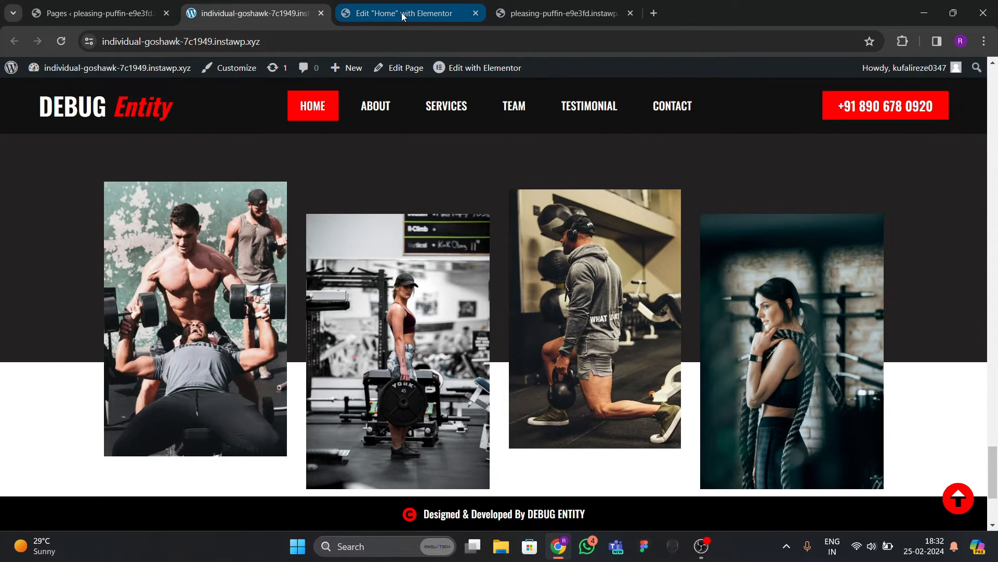
{"action": "left_click", "coordinate": [401, 13]}
{"action": "left_click", "coordinate": [547, 421]}
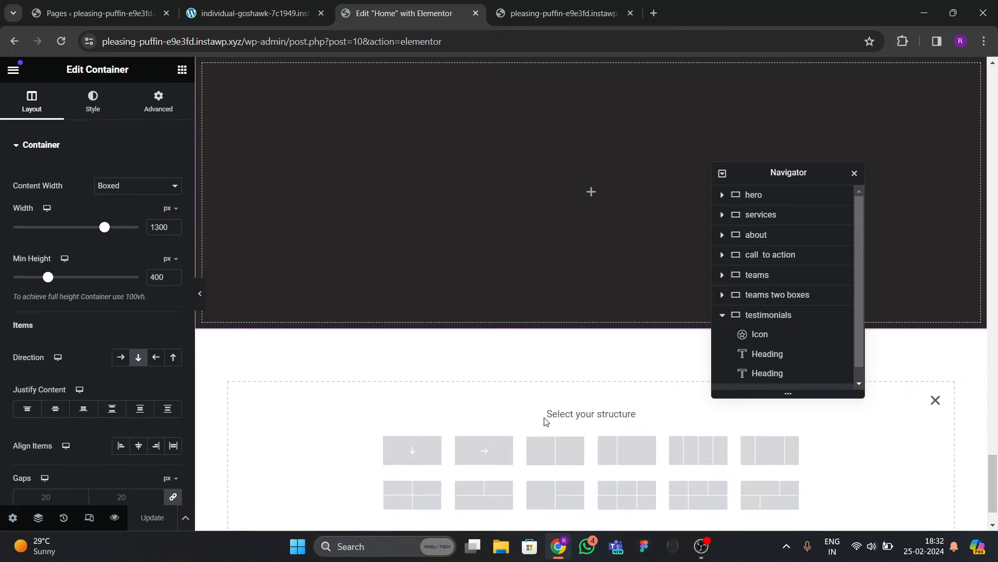
{"action": "left_click", "coordinate": [440, 400]}
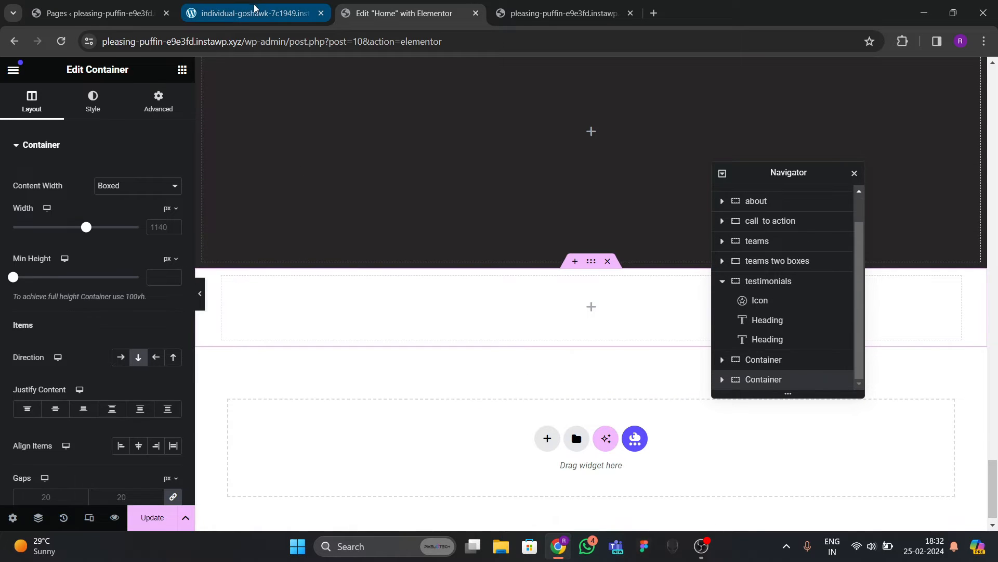
Set the dark container's width to 1300 px, comparing against the live contact section.
{"action": "left_click", "coordinate": [253, 12]}
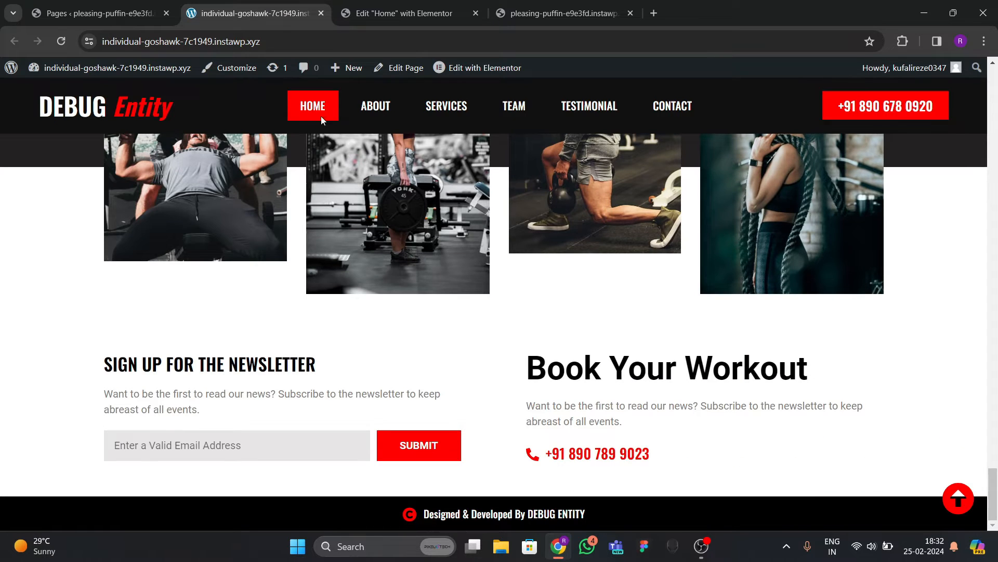
{"action": "left_click", "coordinate": [394, 16]}
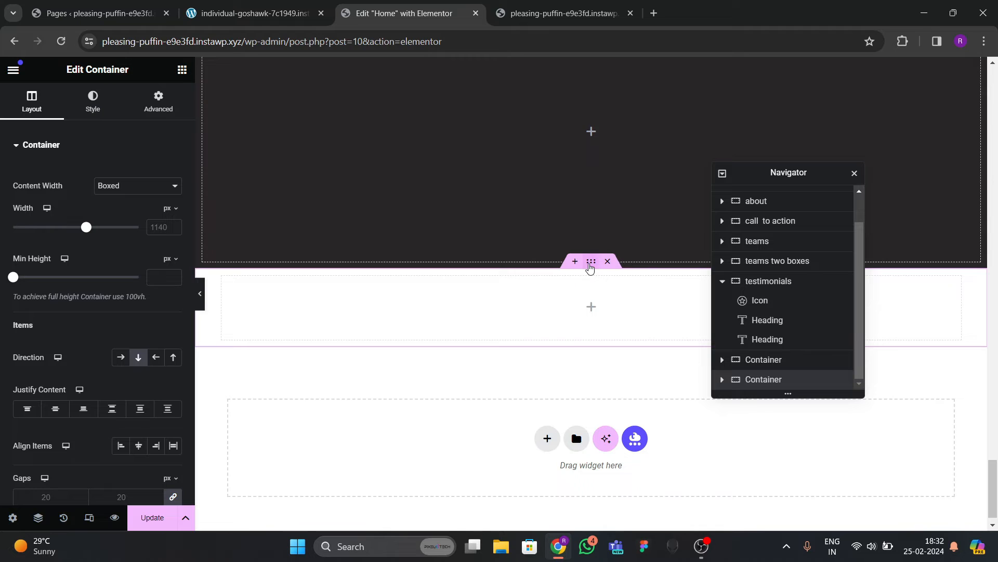
{"action": "left_click", "coordinate": [226, 15]}
{"action": "left_click", "coordinate": [412, 17]}
{"action": "left_click", "coordinate": [156, 230]}
{"action": "type", "text": "1300"}
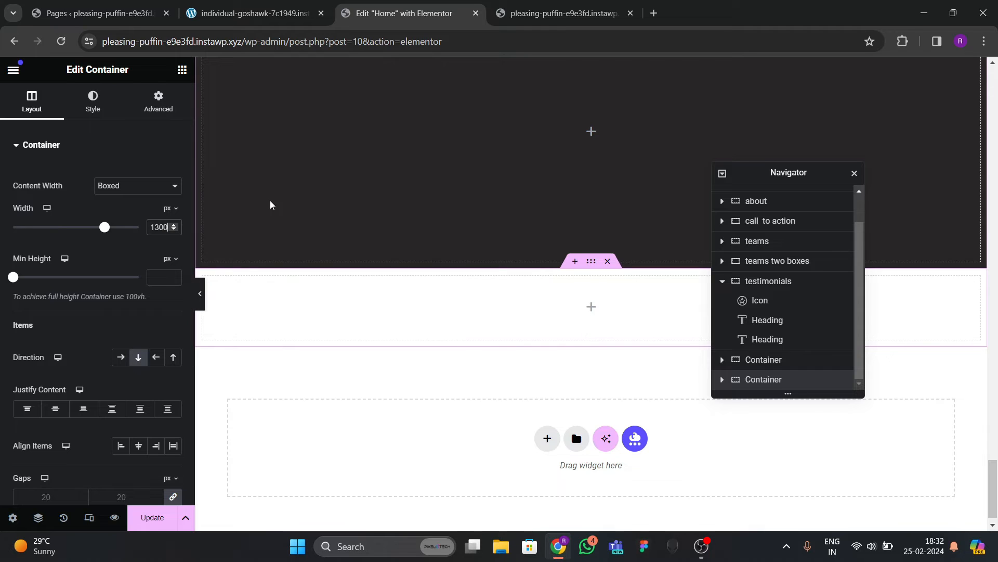
{"action": "left_click", "coordinate": [157, 102]}
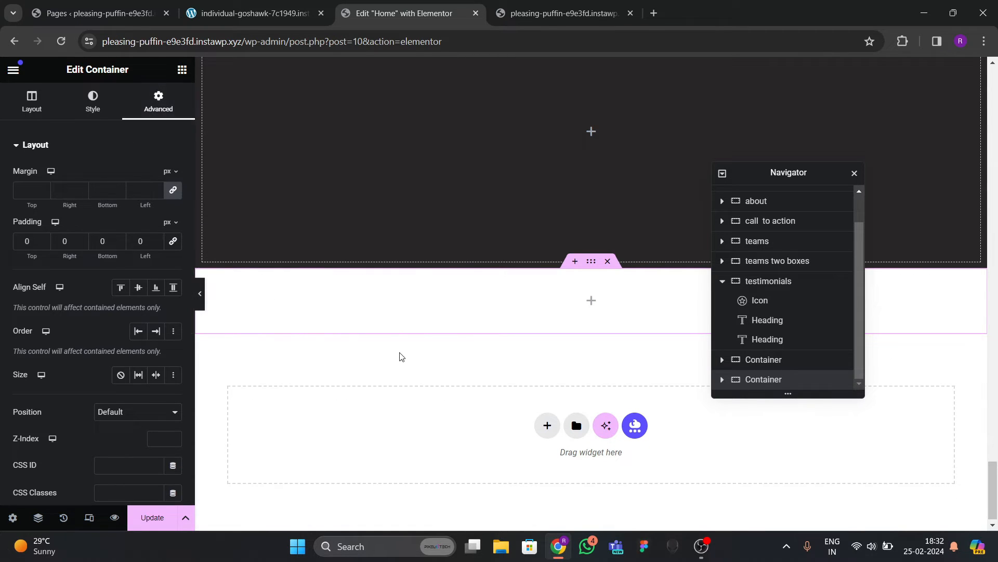
{"action": "left_click", "coordinate": [267, 12]}
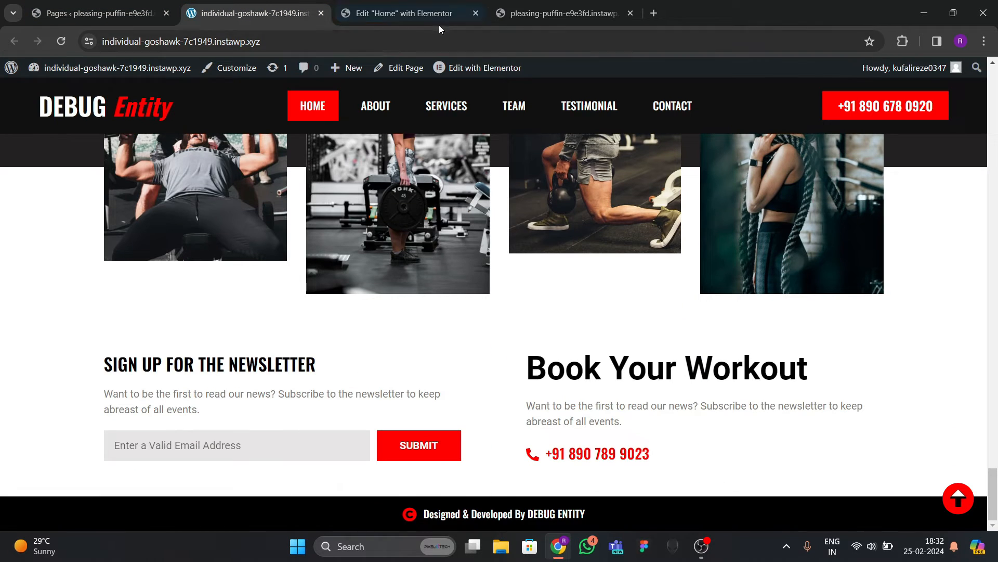
{"action": "left_click", "coordinate": [406, 13]}
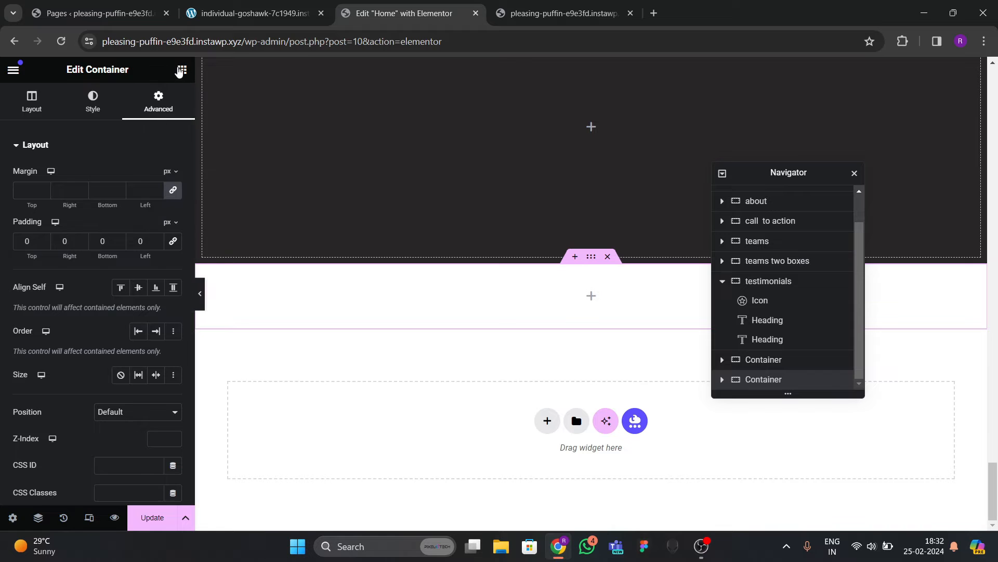
Drag a Container widget into the lower container to nest an inner container.
{"action": "left_click", "coordinate": [181, 70]}
{"action": "left_click_drag", "start_coordinate": [52, 273], "coordinate": [395, 302]}
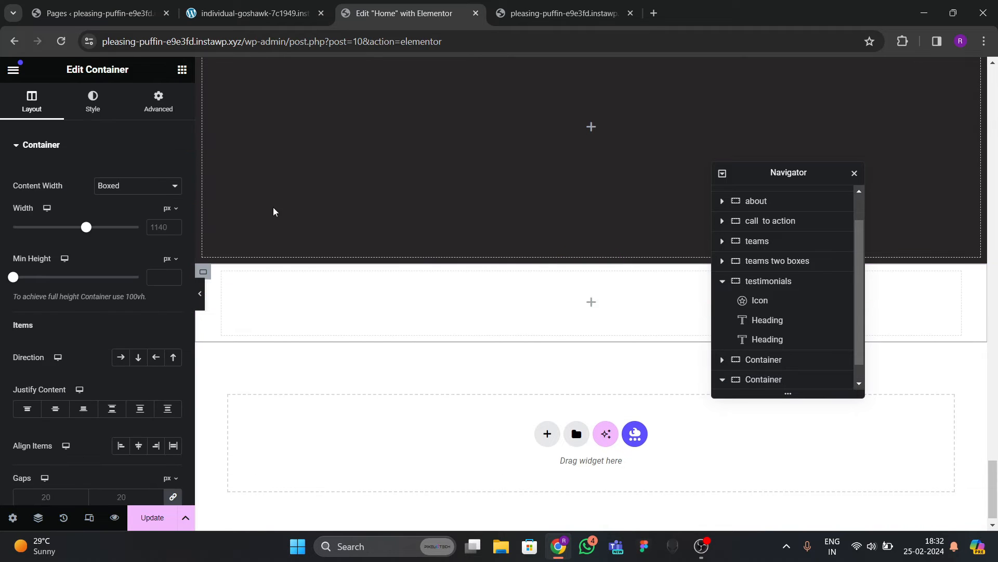
{"action": "left_click", "coordinate": [268, 14]}
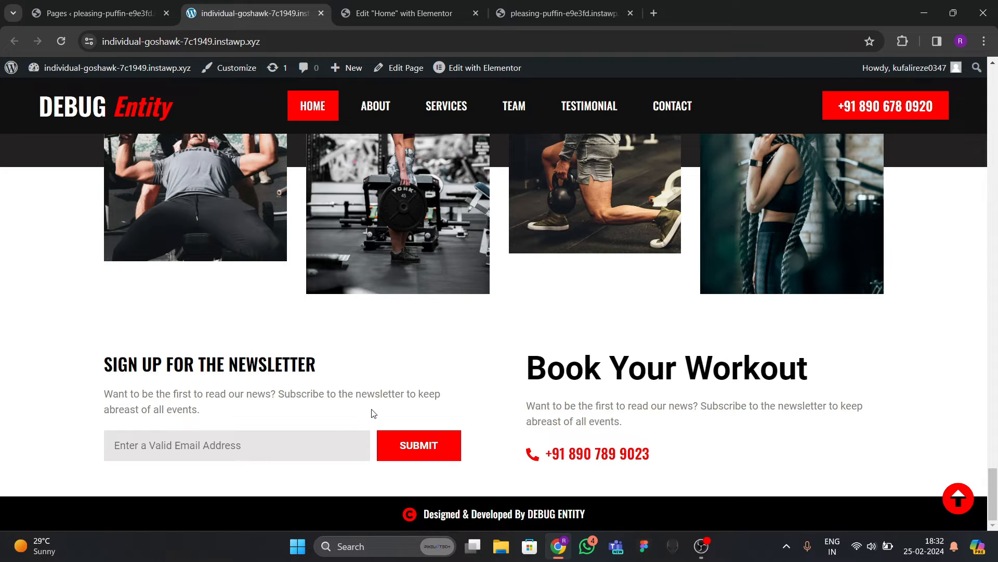
{"action": "left_click", "coordinate": [405, 13]}
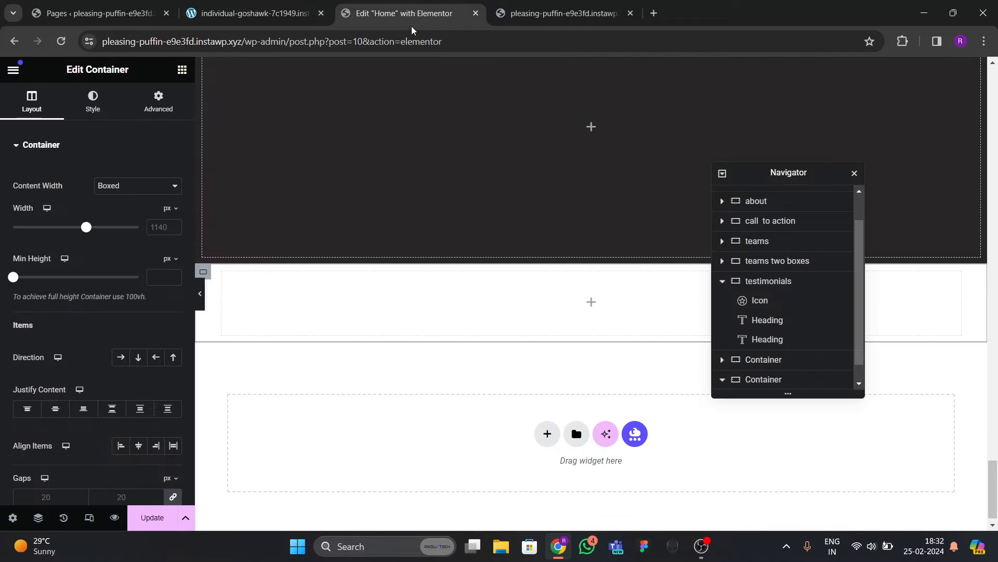
{"action": "scroll", "coordinate": [814, 342], "scroll_direction": "down", "scroll_amount": 1}
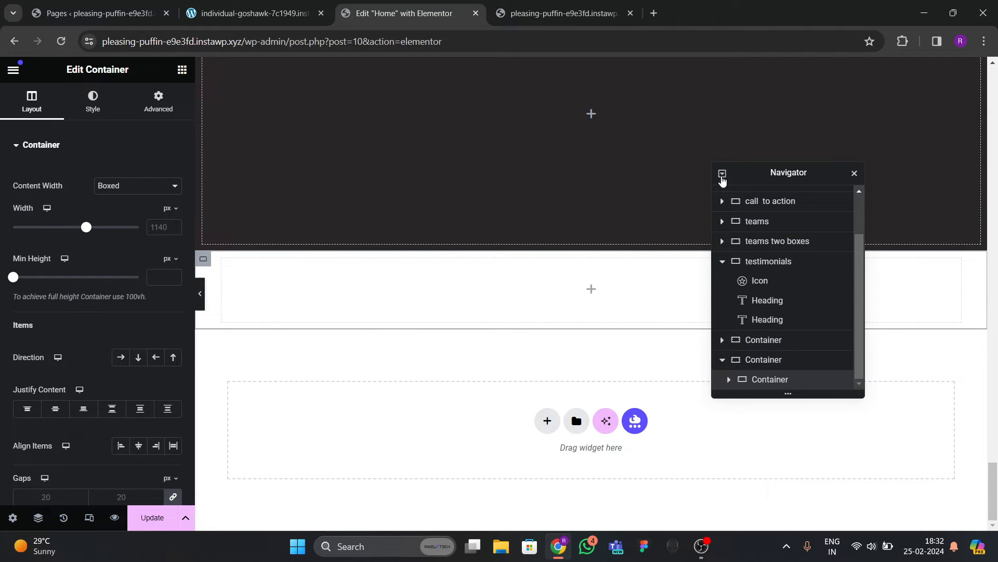
Collapse the Navigator and rename the first new dark container 'blank bg for contact'.
{"action": "left_click", "coordinate": [722, 175]}
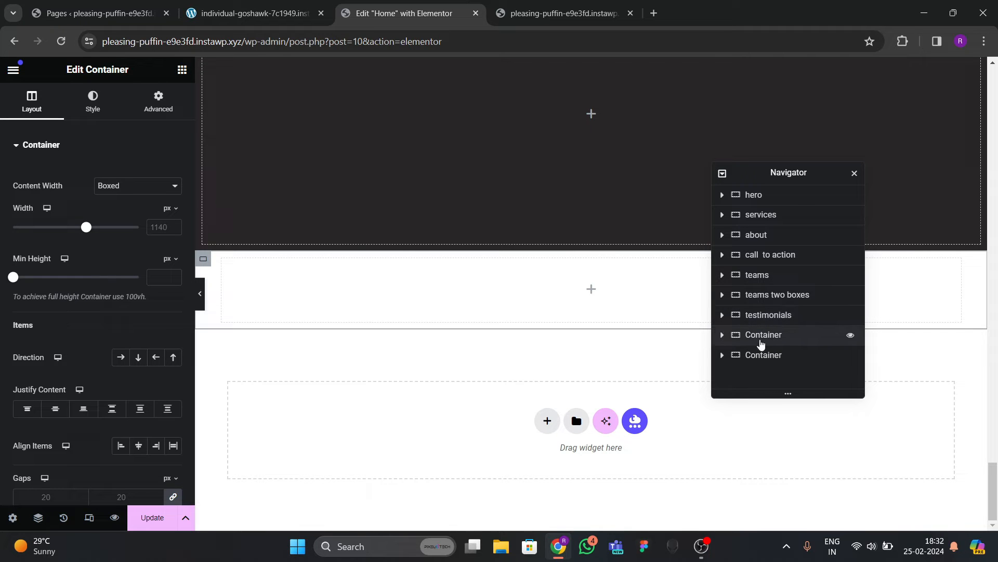
{"action": "left_click", "coordinate": [769, 336]}
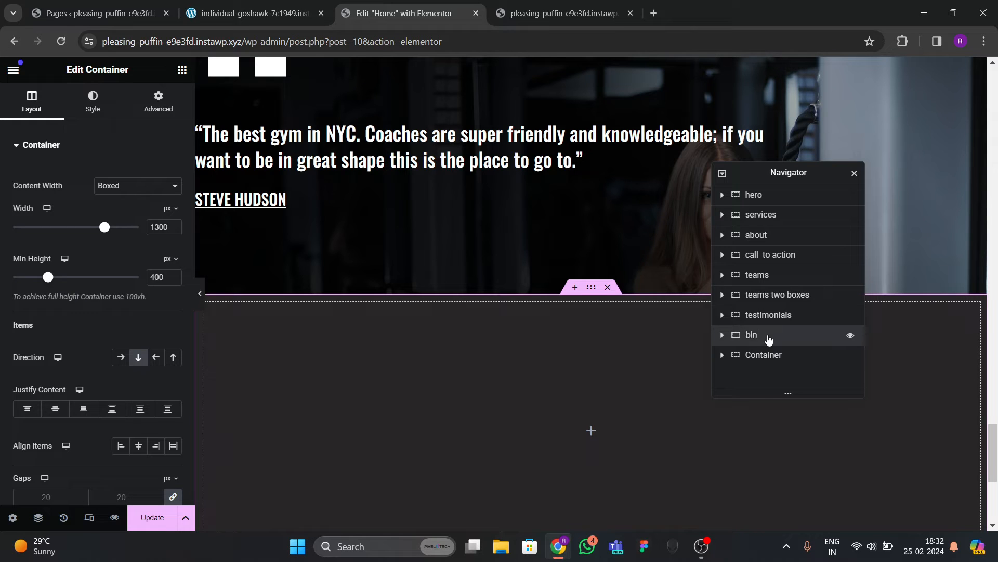
{"action": "type", "text": "blank bg for contact"}
{"action": "left_click", "coordinate": [722, 334]}
Rename the container below it 'contact main'.
{"action": "left_click", "coordinate": [763, 356]}
{"action": "double_click", "coordinate": [764, 356]}
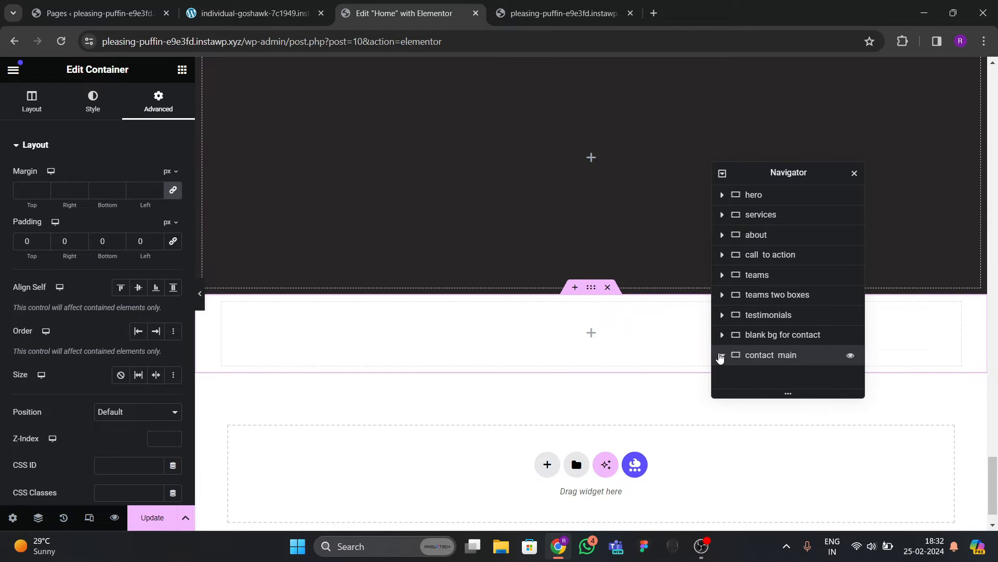
{"action": "left_click", "coordinate": [780, 377]}
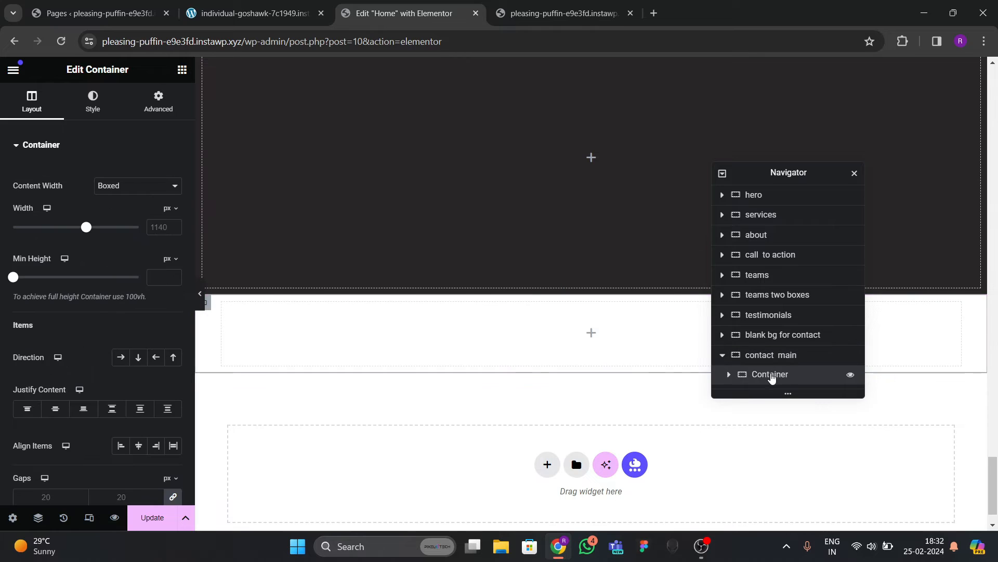
Make the inner container of contact main Full Width with 0 padding.
{"action": "left_click", "coordinate": [102, 192]}
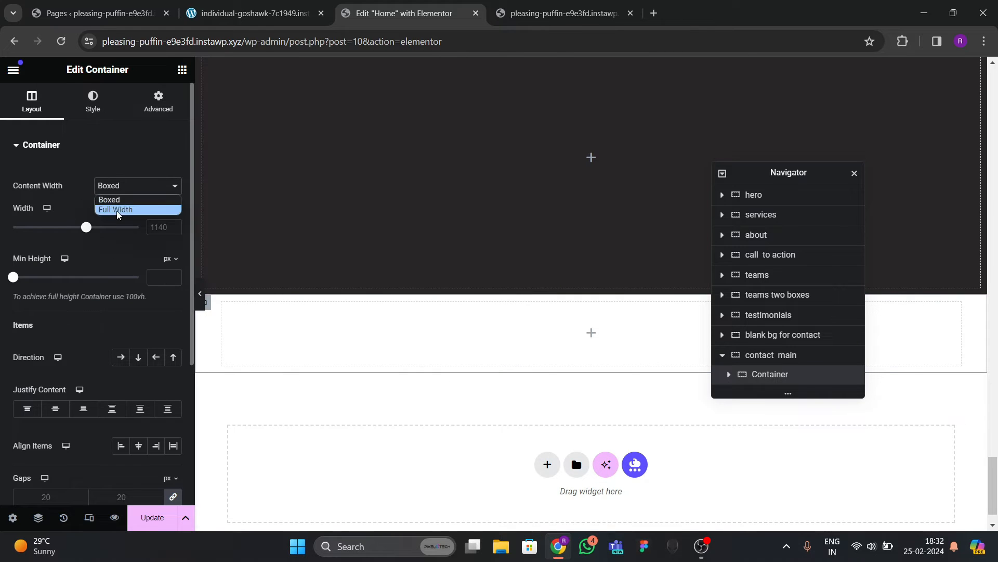
{"action": "left_click", "coordinate": [114, 208]}
{"action": "left_click", "coordinate": [161, 276]}
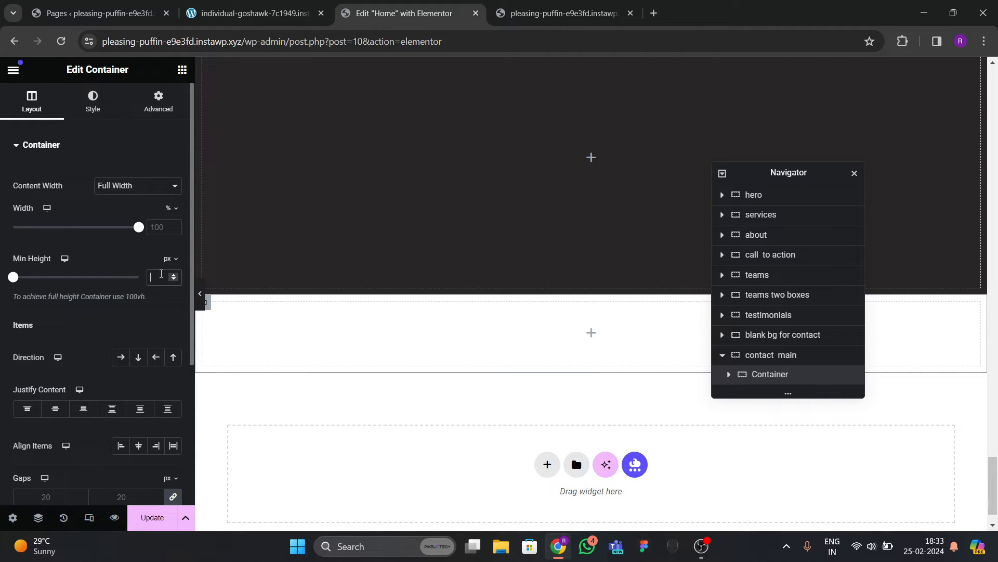
{"action": "left_click", "coordinate": [159, 102]}
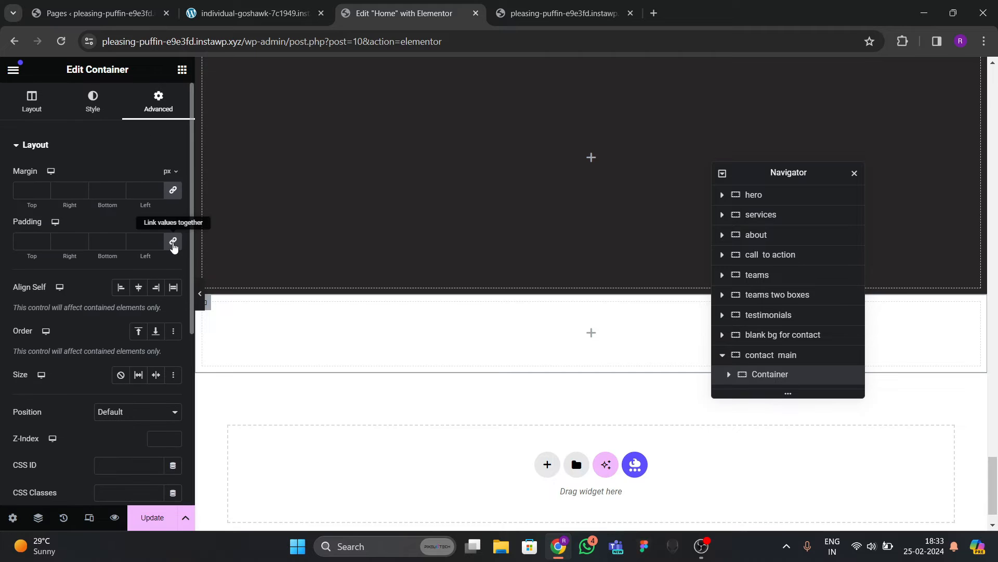
{"action": "left_click", "coordinate": [172, 241]}
Duplicate the inner container from the Navigator's right-click menu.
{"action": "right_click", "coordinate": [769, 378]}
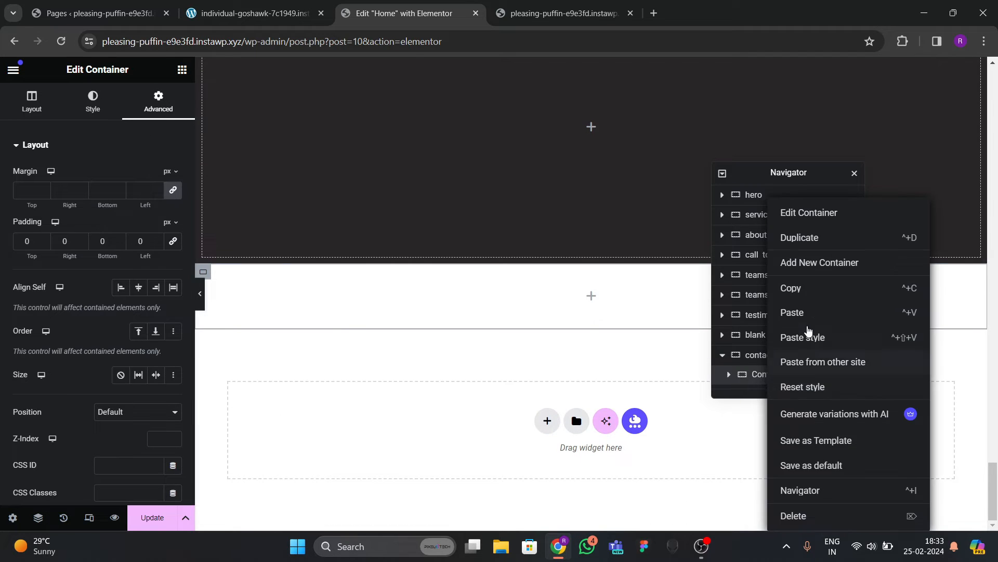
{"action": "left_click", "coordinate": [803, 218]}
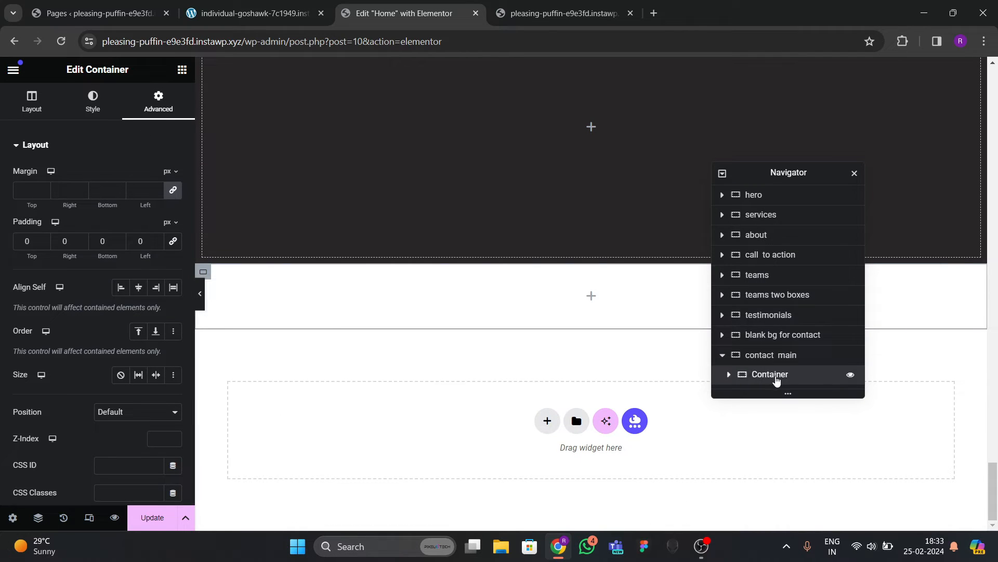
{"action": "right_click", "coordinate": [776, 381]}
{"action": "left_click", "coordinate": [803, 236]}
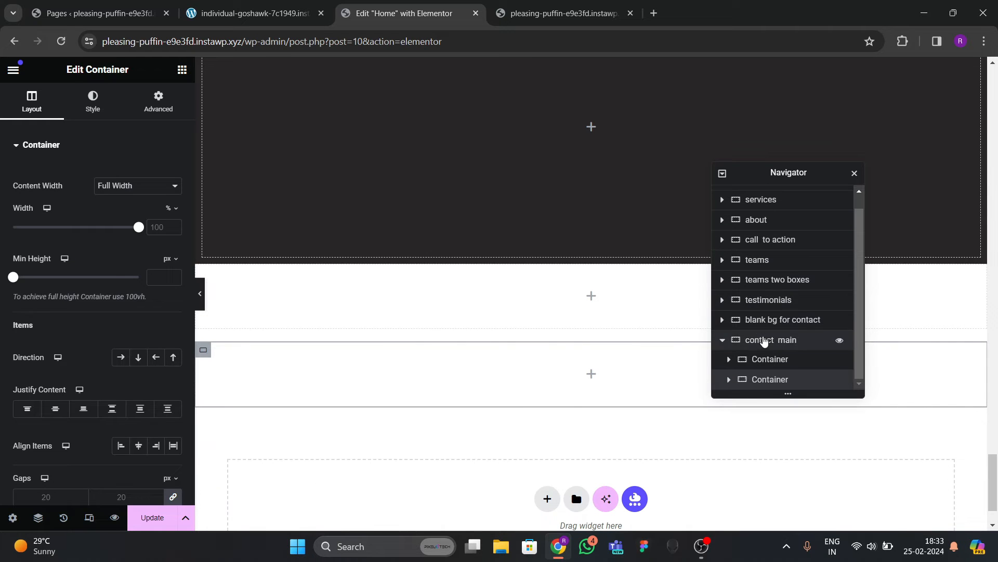
Set contact main's Justify Content and Align Items to Center.
{"action": "left_click", "coordinate": [765, 340]}
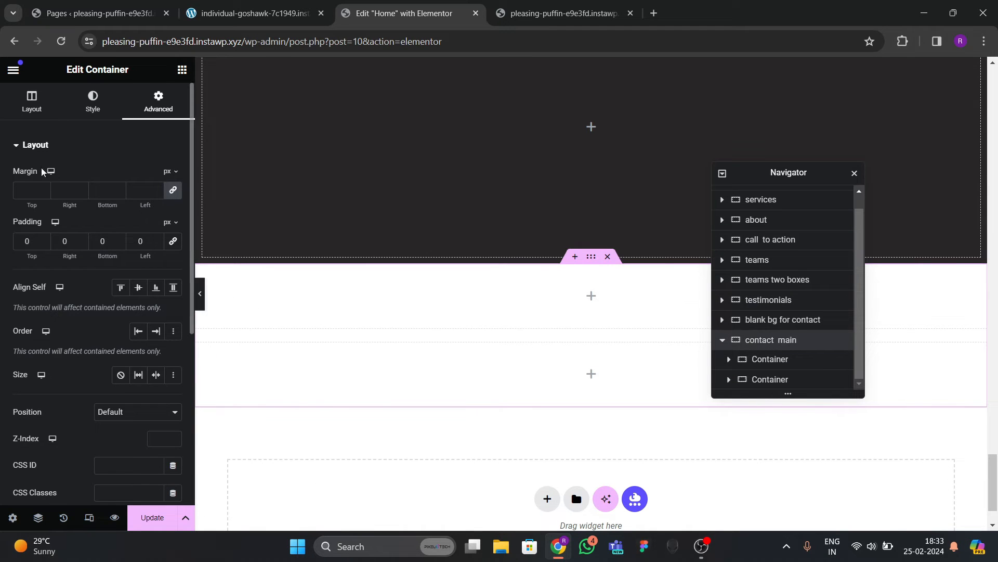
{"action": "left_click", "coordinate": [33, 104]}
{"action": "scroll", "coordinate": [67, 255], "scroll_direction": "down", "scroll_amount": 5}
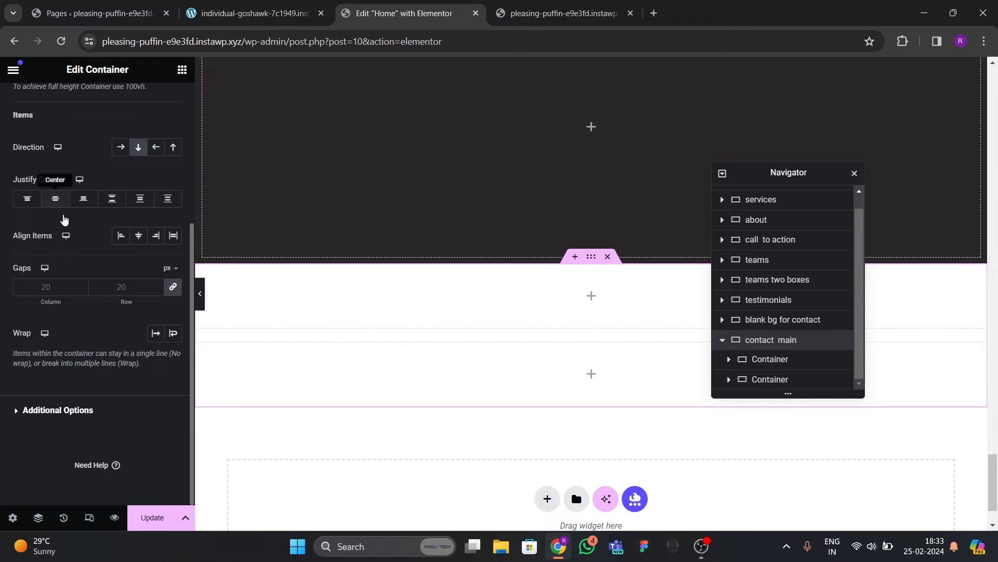
{"action": "left_click", "coordinate": [55, 199]}
{"action": "left_click", "coordinate": [139, 235]}
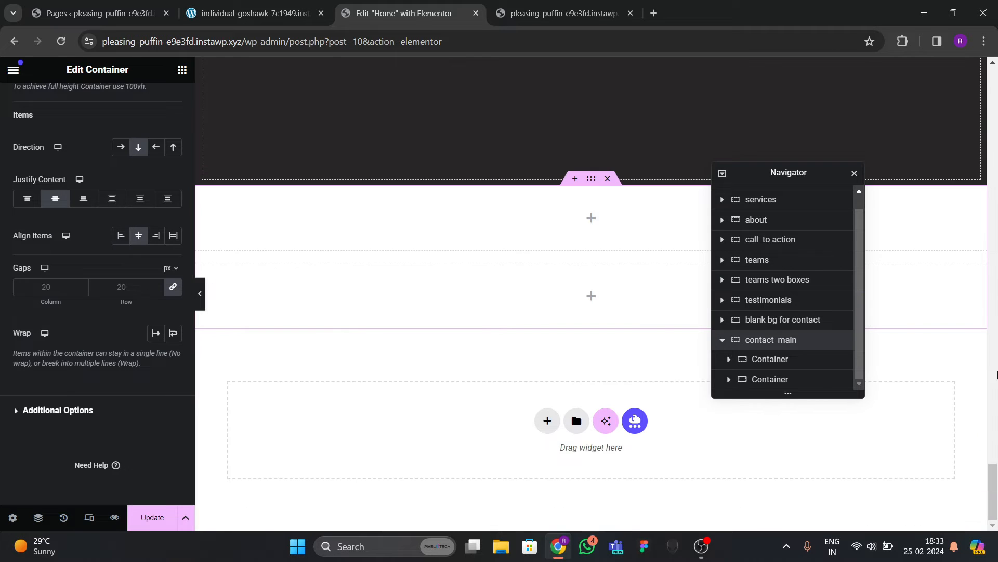
{"action": "left_click", "coordinate": [182, 69]}
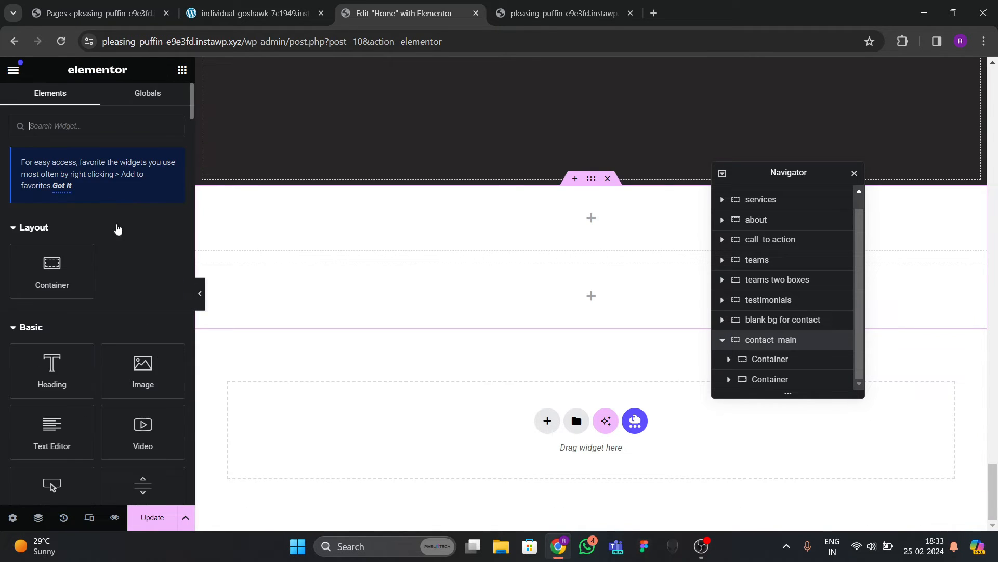
Add an Image widget to the first inner container and duplicate it into four images.
{"action": "scroll", "coordinate": [120, 250], "scroll_direction": "down", "scroll_amount": 3}
{"action": "left_click_drag", "start_coordinate": [132, 254], "coordinate": [404, 230]}
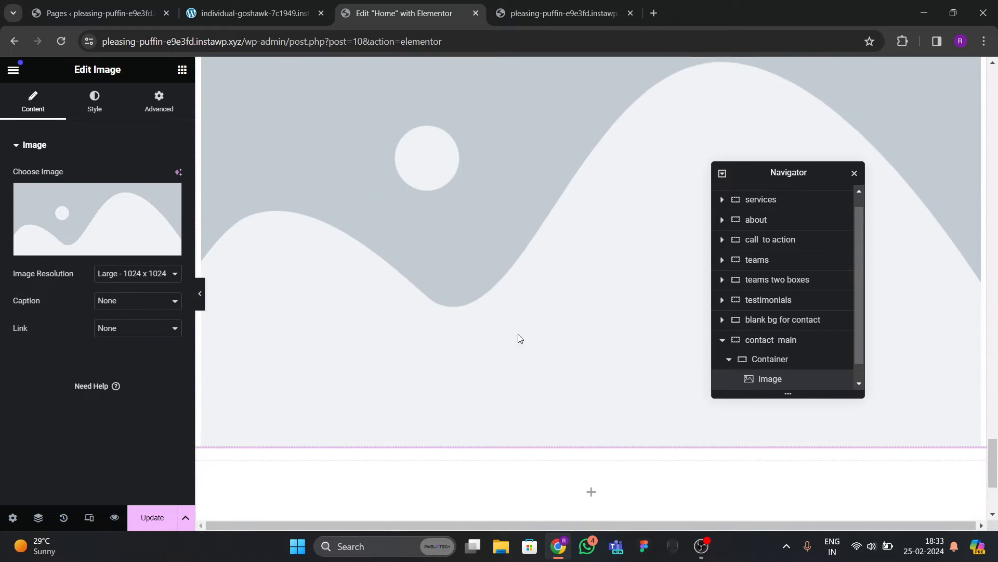
{"action": "scroll", "coordinate": [764, 377], "scroll_direction": "down", "scroll_amount": 1}
{"action": "right_click", "coordinate": [773, 360]}
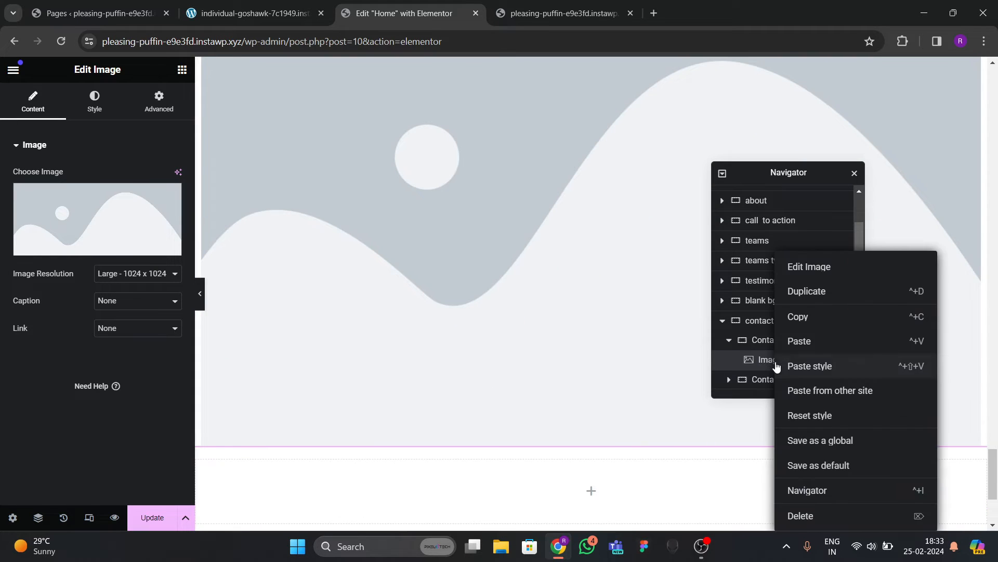
{"action": "left_click", "coordinate": [809, 291]}
{"action": "right_click", "coordinate": [770, 359]}
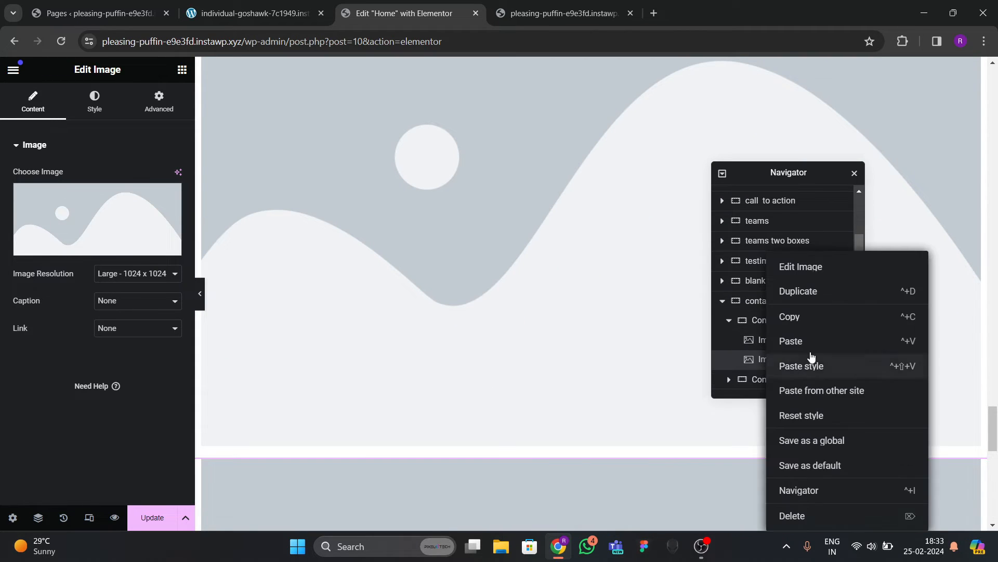
{"action": "left_click", "coordinate": [806, 291]}
{"action": "scroll", "coordinate": [769, 338], "scroll_direction": "down", "scroll_amount": 1}
{"action": "right_click", "coordinate": [767, 358]}
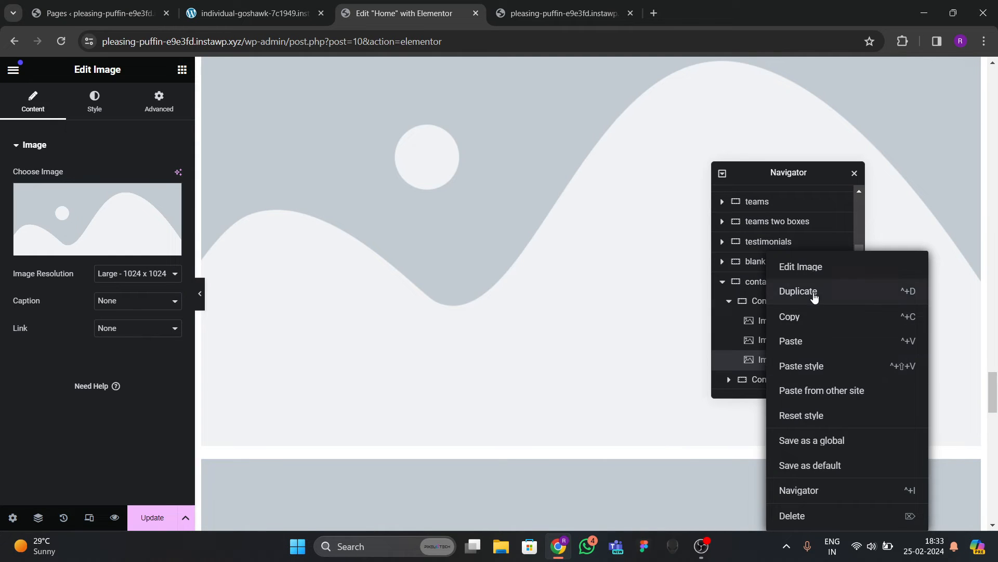
{"action": "left_click", "coordinate": [812, 291]}
Rename the inner container 'image container' in the Navigator.
{"action": "double_click", "coordinate": [778, 304]}
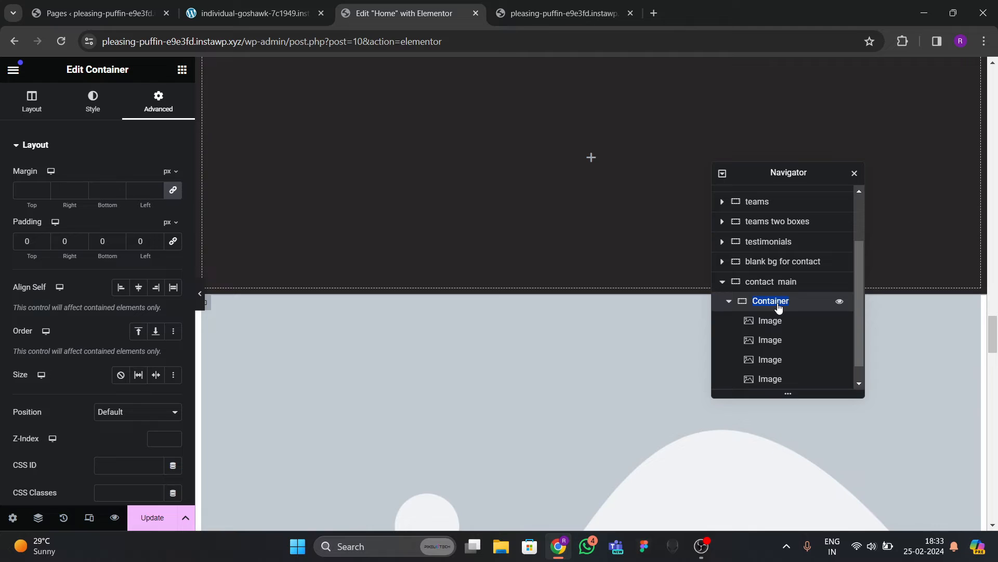
{"action": "type", "text": "image oc"}
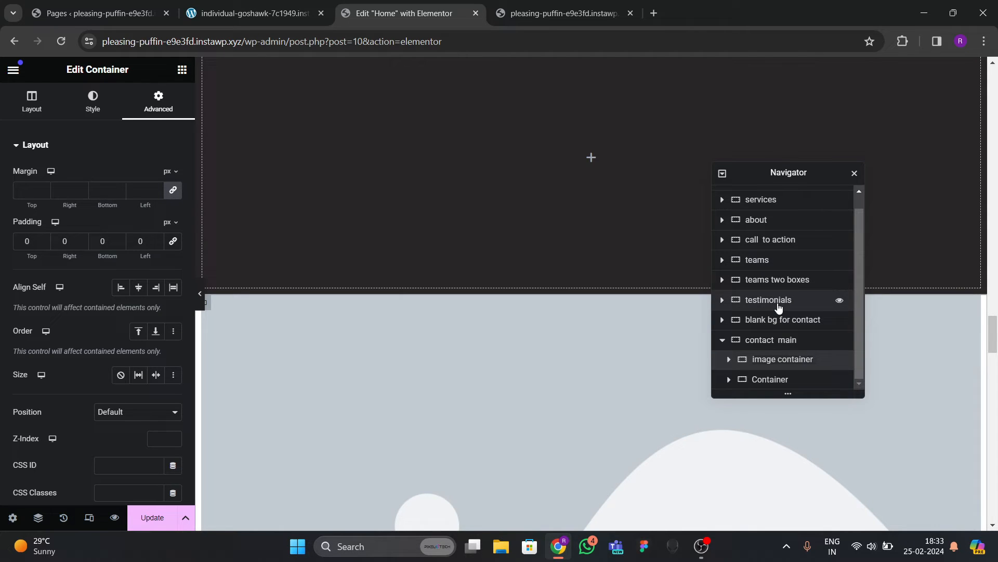
{"action": "left_click", "coordinate": [729, 358]}
Set the image container's Direction to Row - horizontal so the images sit side by side.
{"action": "scroll", "coordinate": [759, 338], "scroll_direction": "down", "scroll_amount": 1}
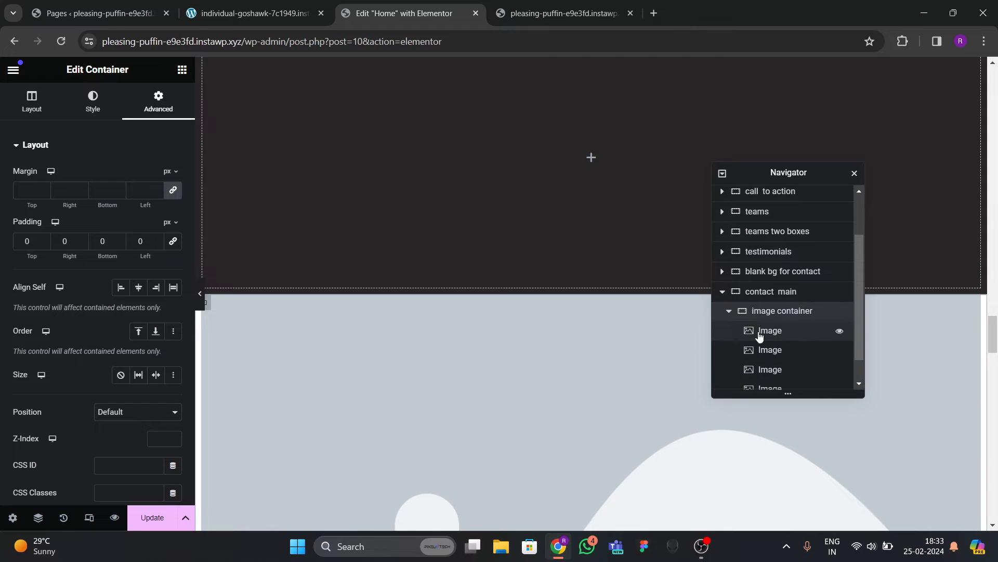
{"action": "left_click", "coordinate": [32, 101]}
{"action": "scroll", "coordinate": [103, 280], "scroll_direction": "down", "scroll_amount": 3}
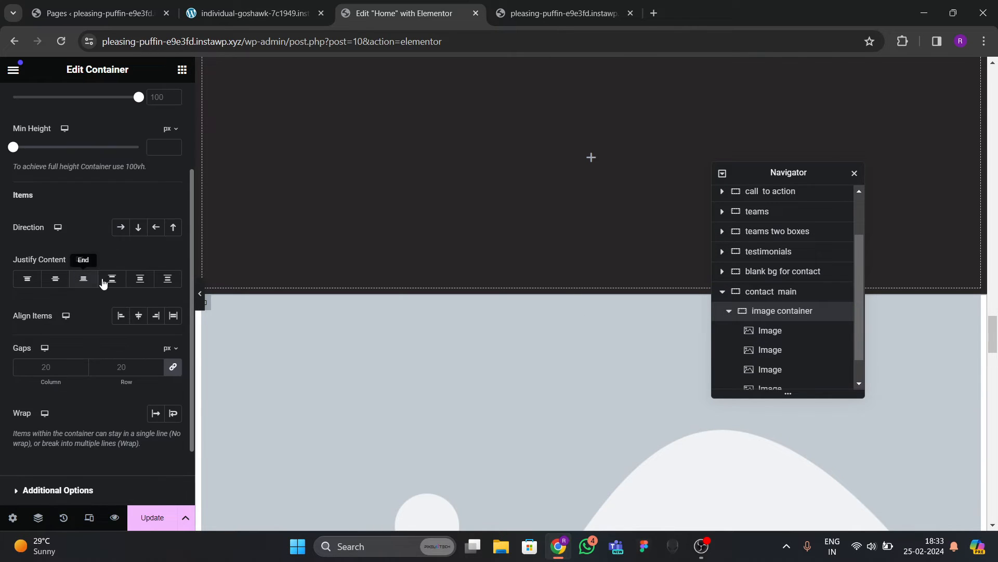
{"action": "left_click", "coordinate": [121, 234]}
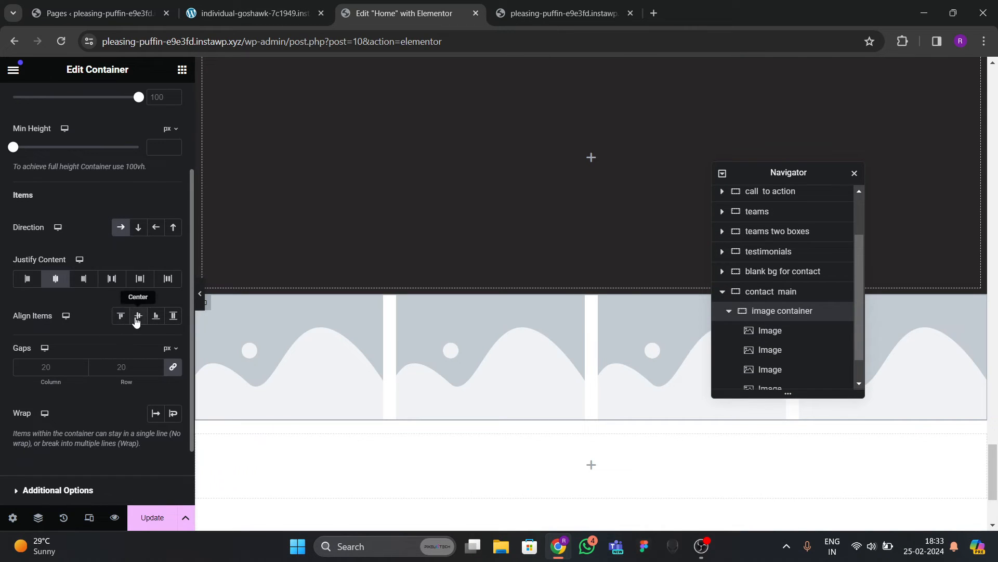
{"action": "scroll", "coordinate": [437, 371], "scroll_direction": "down", "scroll_amount": 3}
{"action": "left_click", "coordinate": [354, 234]}
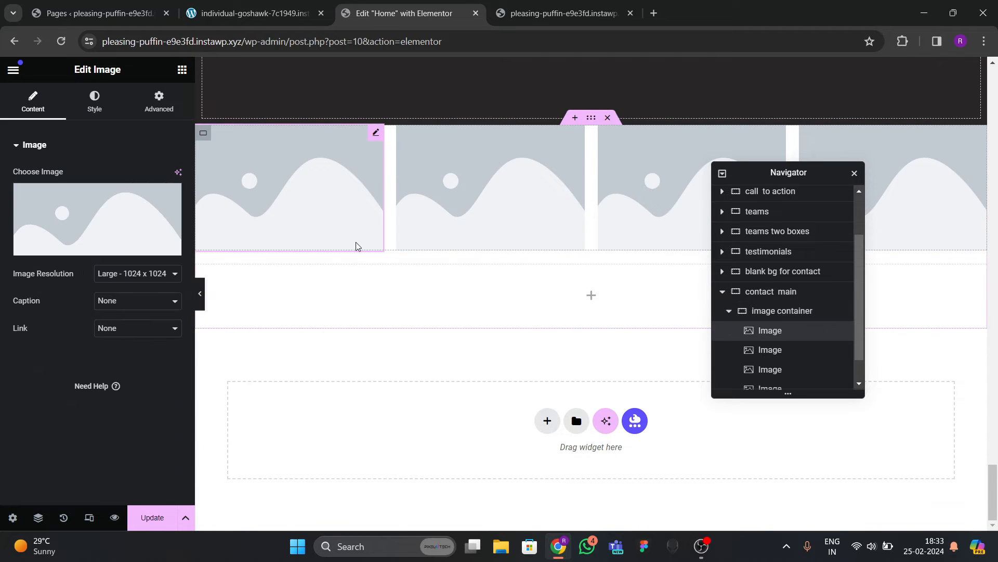
Fill the first two images with the hooded kettlebell man and the woman with battle ropes.
{"action": "left_click", "coordinate": [134, 217]}
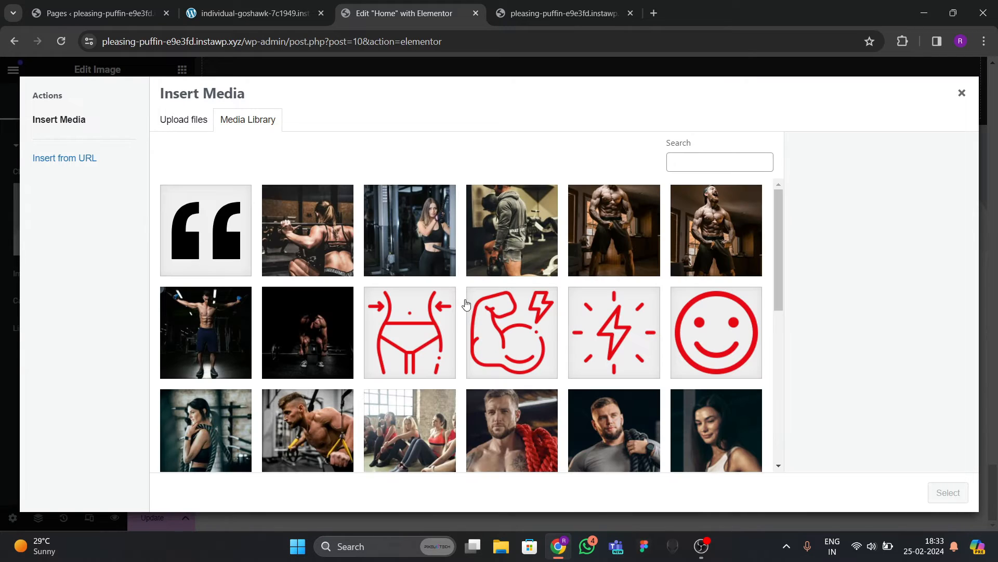
{"action": "left_click", "coordinate": [529, 257]}
{"action": "left_click", "coordinate": [967, 501]}
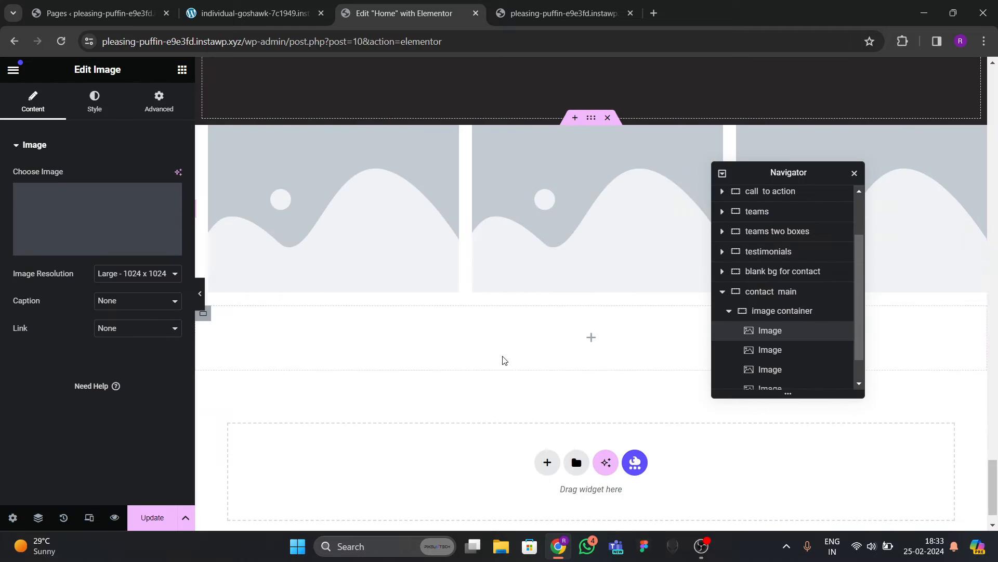
{"action": "left_click", "coordinate": [475, 315]}
{"action": "left_click", "coordinate": [164, 248]}
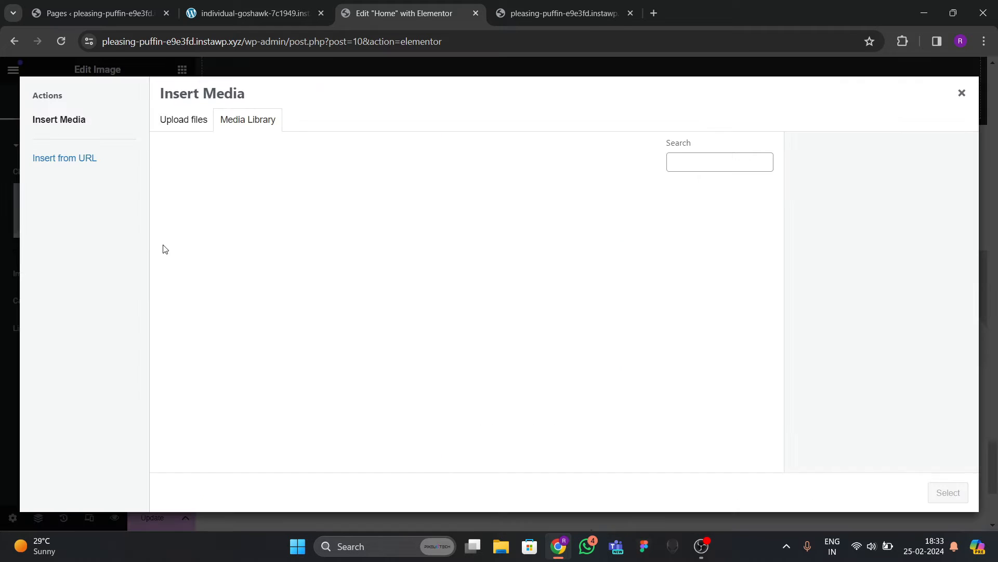
{"action": "scroll", "coordinate": [442, 312], "scroll_direction": "down", "scroll_amount": 4}
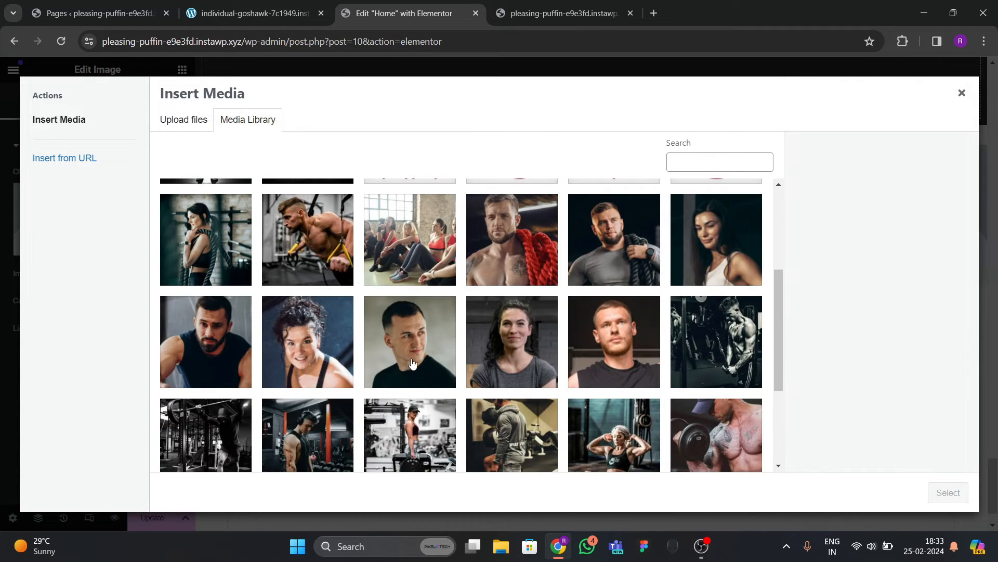
{"action": "scroll", "coordinate": [422, 361], "scroll_direction": "up", "scroll_amount": 3}
{"action": "left_click", "coordinate": [237, 382]}
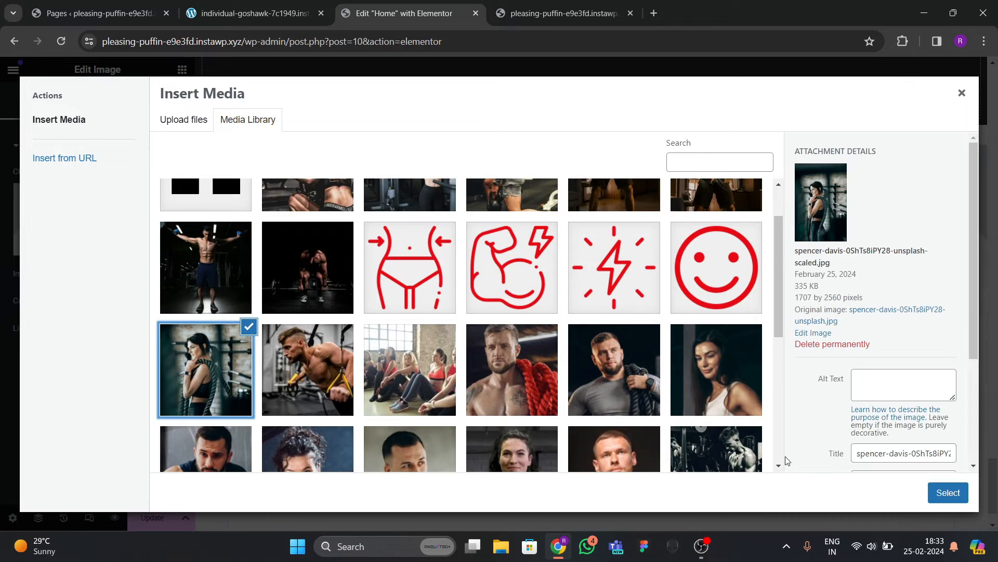
{"action": "left_click", "coordinate": [947, 494]}
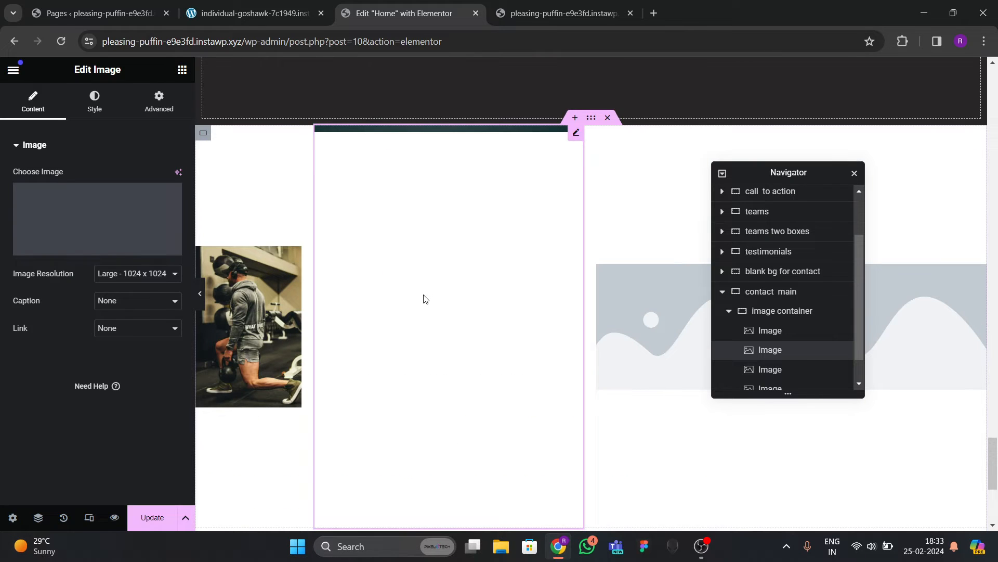
Fill the third and fourth images with the woman at a barbell and the woman doing sit-ups.
{"action": "left_click", "coordinate": [659, 309]}
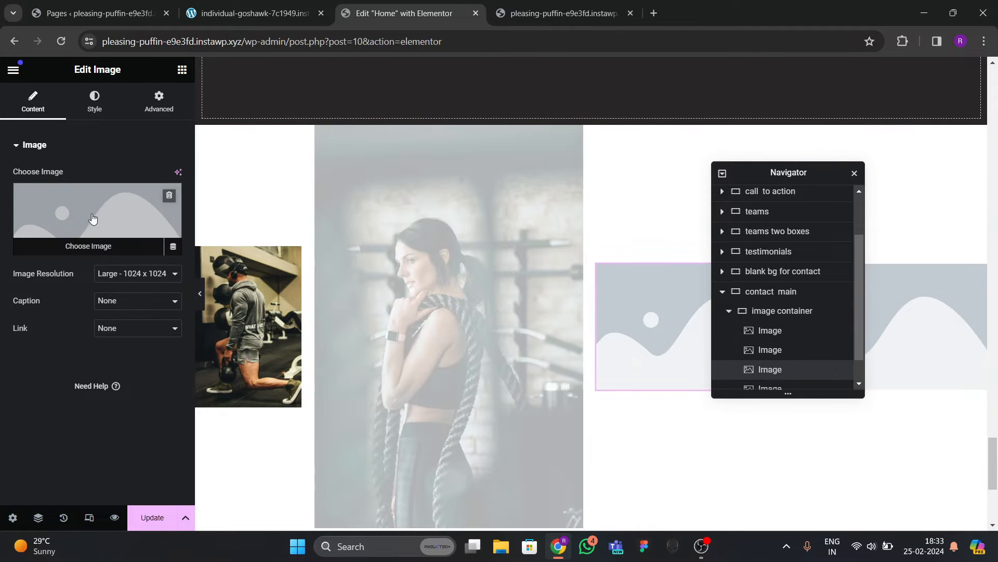
{"action": "scroll", "coordinate": [453, 366], "scroll_direction": "down", "scroll_amount": 5}
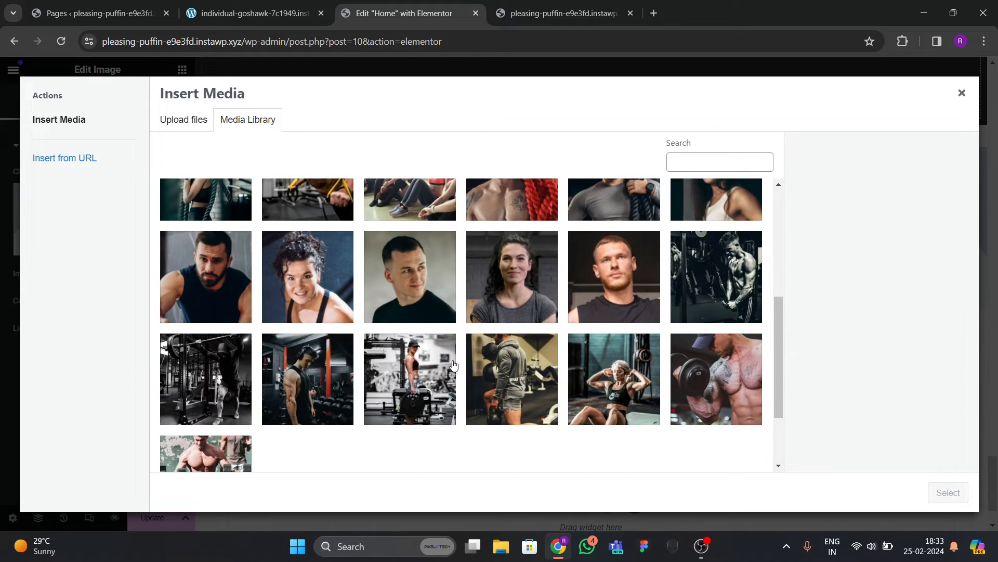
{"action": "left_click", "coordinate": [422, 385]}
{"action": "left_click", "coordinate": [933, 497]}
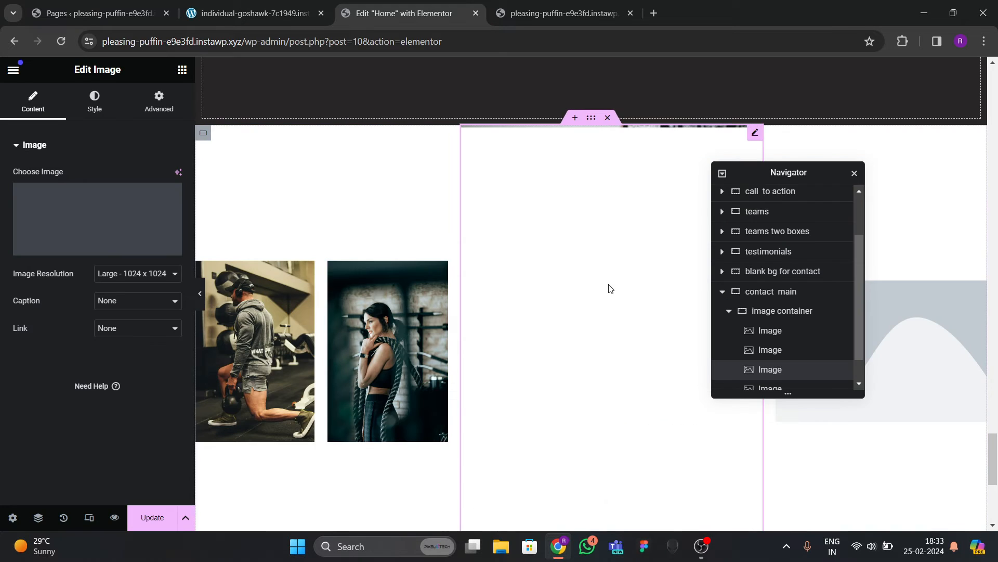
{"action": "left_click_drag", "start_coordinate": [787, 174], "coordinate": [565, 245]}
{"action": "left_click", "coordinate": [824, 327]}
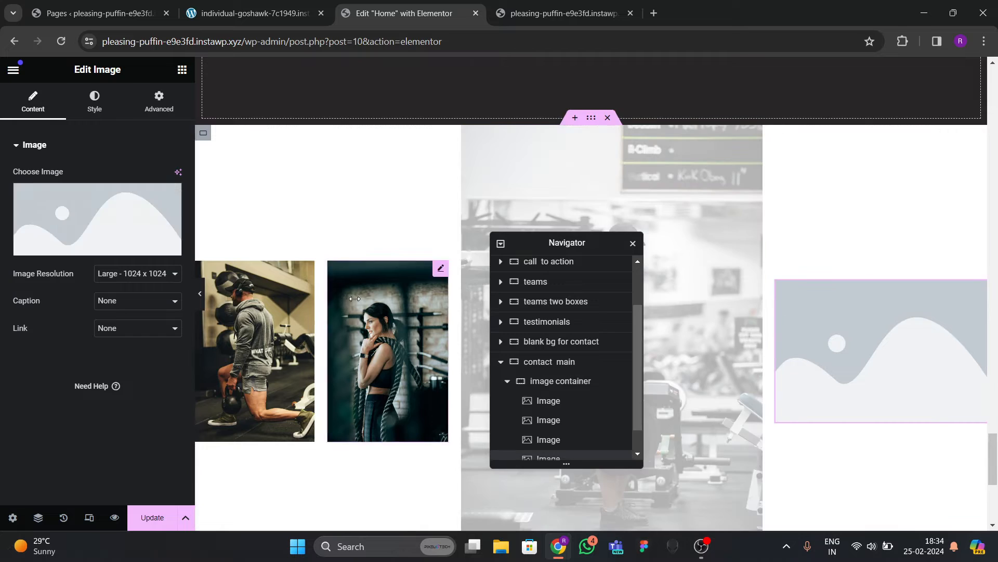
{"action": "left_click", "coordinate": [92, 207]}
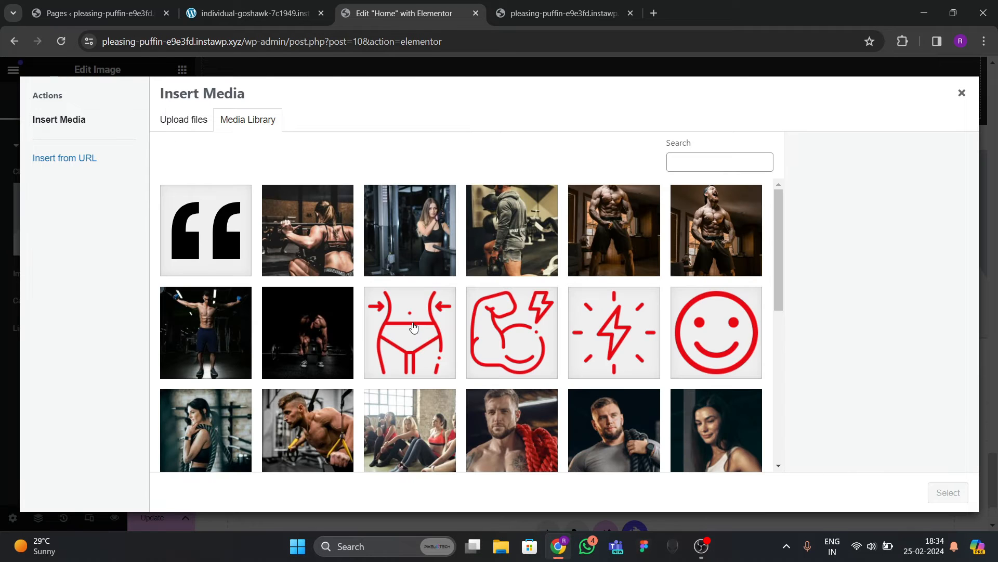
{"action": "scroll", "coordinate": [414, 326], "scroll_direction": "down", "scroll_amount": 7}
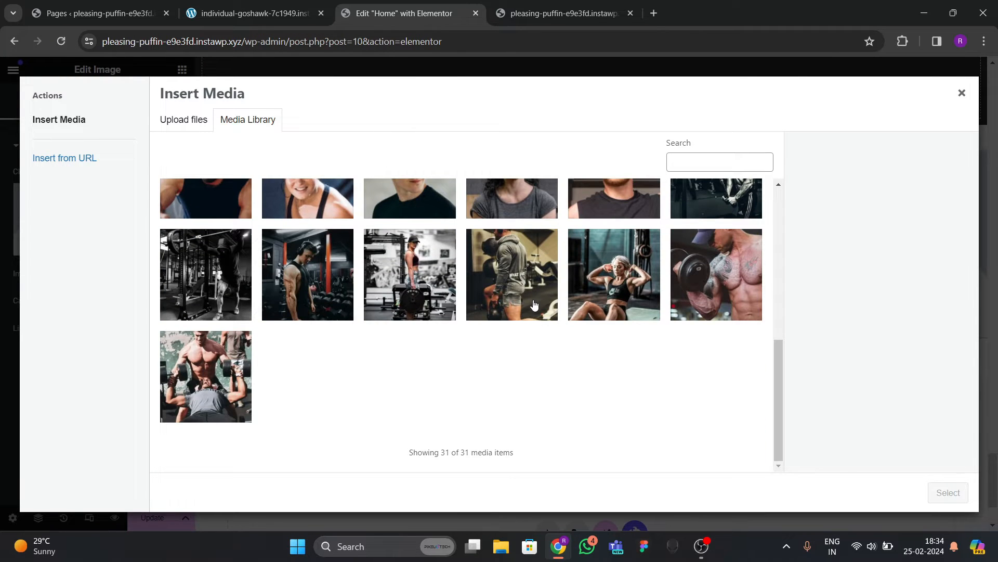
{"action": "left_click", "coordinate": [616, 291]}
{"action": "left_click", "coordinate": [742, 317]}
{"action": "left_click", "coordinate": [616, 291]}
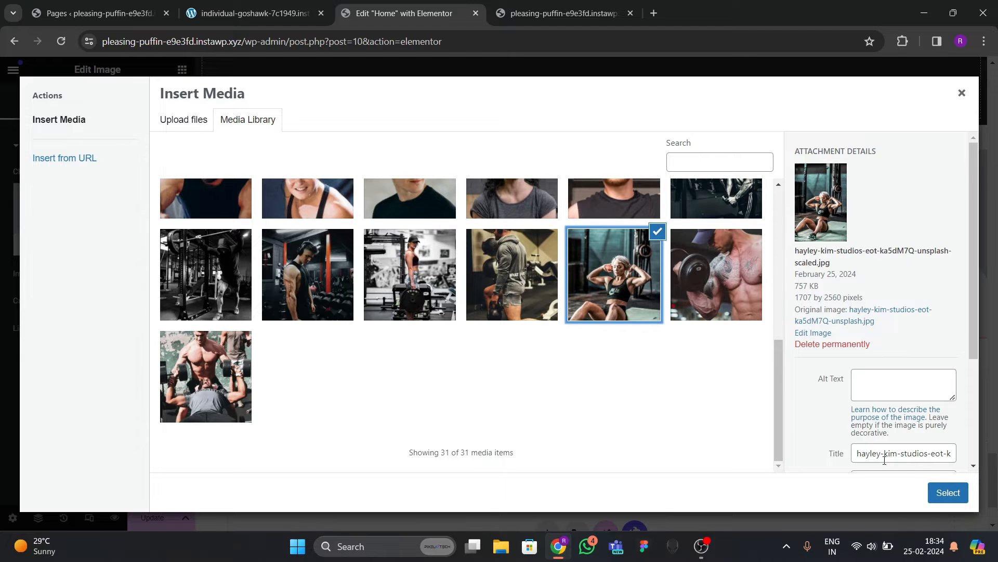
{"action": "left_click", "coordinate": [948, 492]}
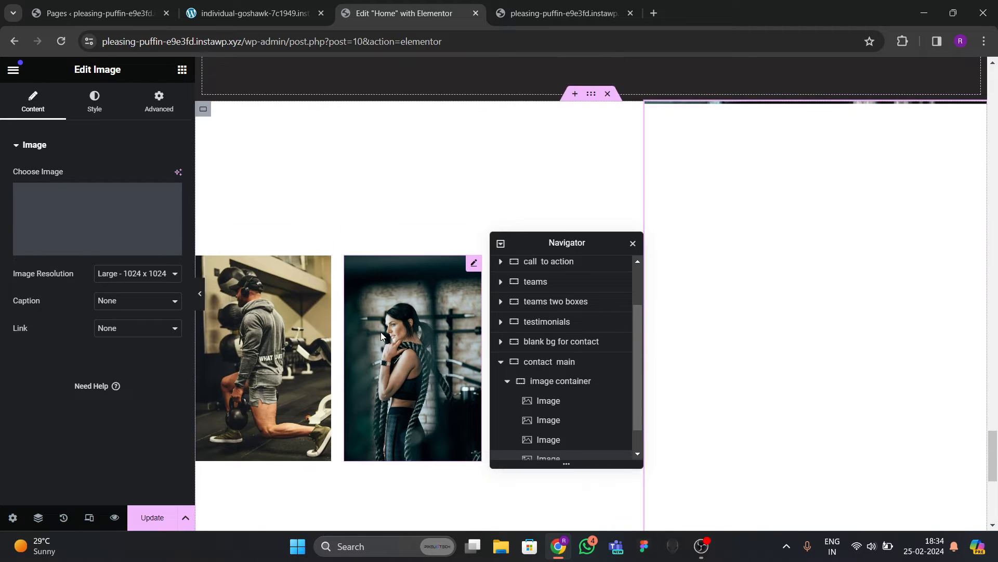
Check the four gym photos in the editor and on the live site tab.
{"action": "left_click_drag", "start_coordinate": [567, 243], "coordinate": [474, 245]}
{"action": "scroll", "coordinate": [751, 341], "scroll_direction": "down", "scroll_amount": 5}
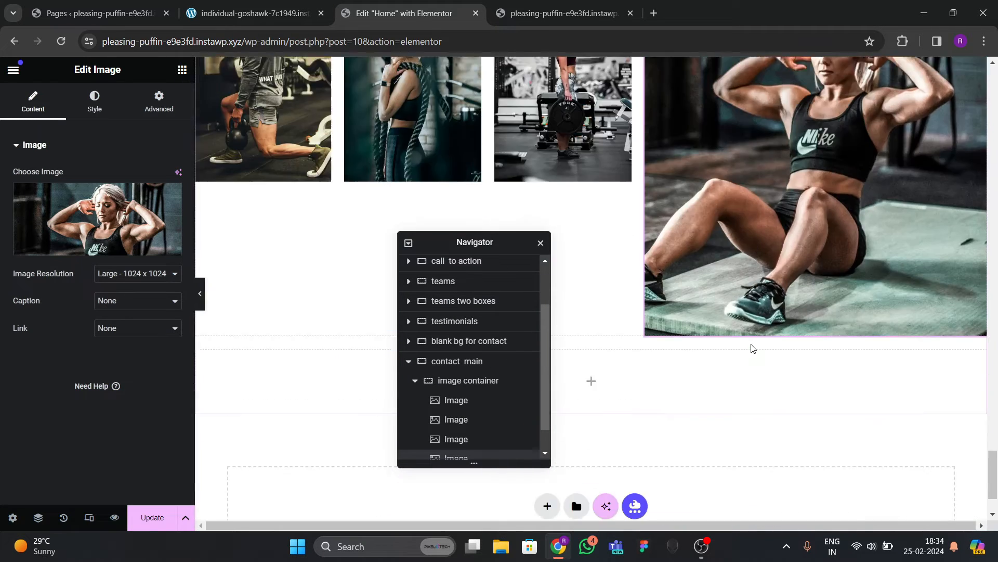
{"action": "scroll", "coordinate": [750, 344], "scroll_direction": "up", "scroll_amount": 6}
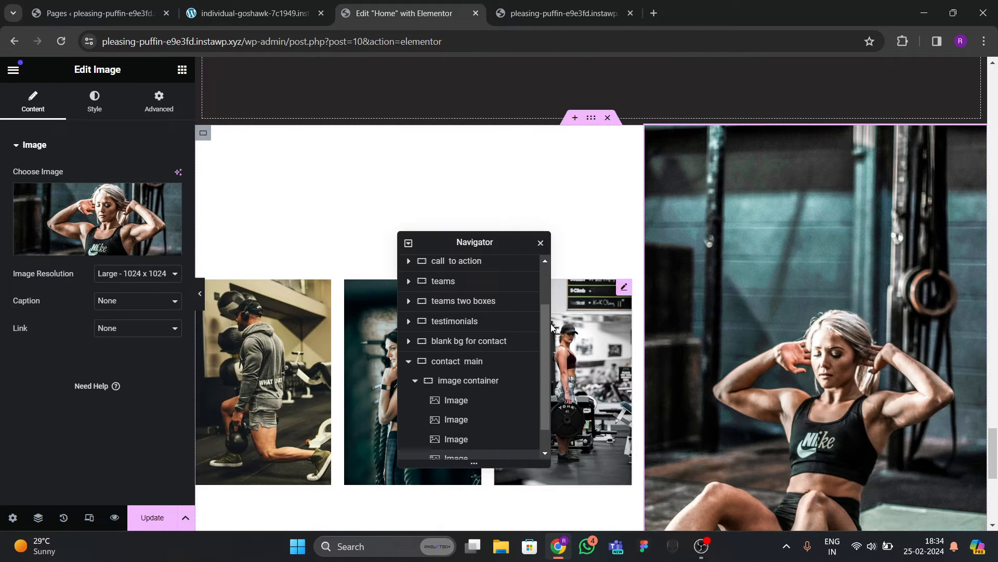
{"action": "left_click_drag", "start_coordinate": [472, 242], "coordinate": [689, 233]}
{"action": "scroll", "coordinate": [501, 306], "scroll_direction": "up", "scroll_amount": 1}
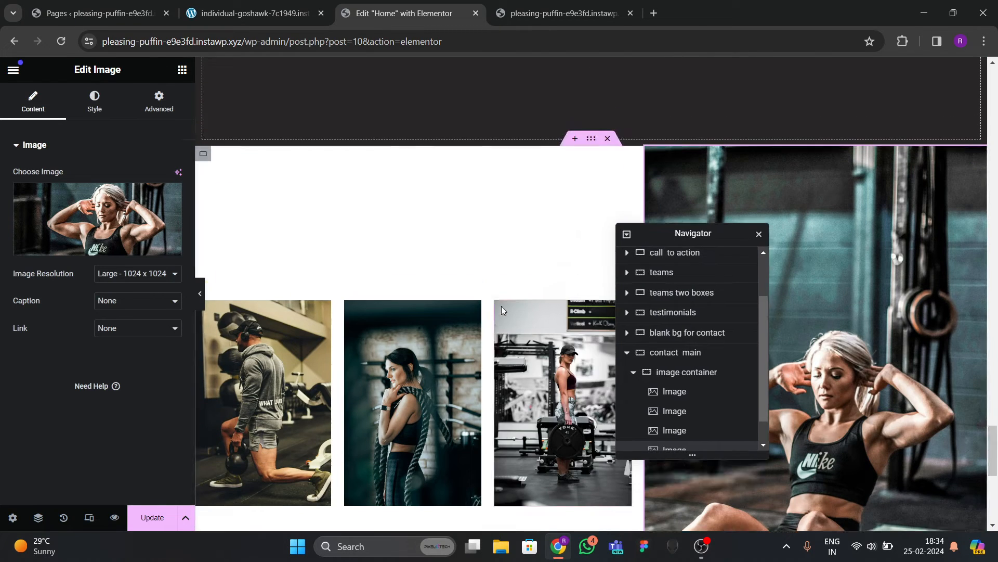
{"action": "left_click", "coordinate": [373, 247]}
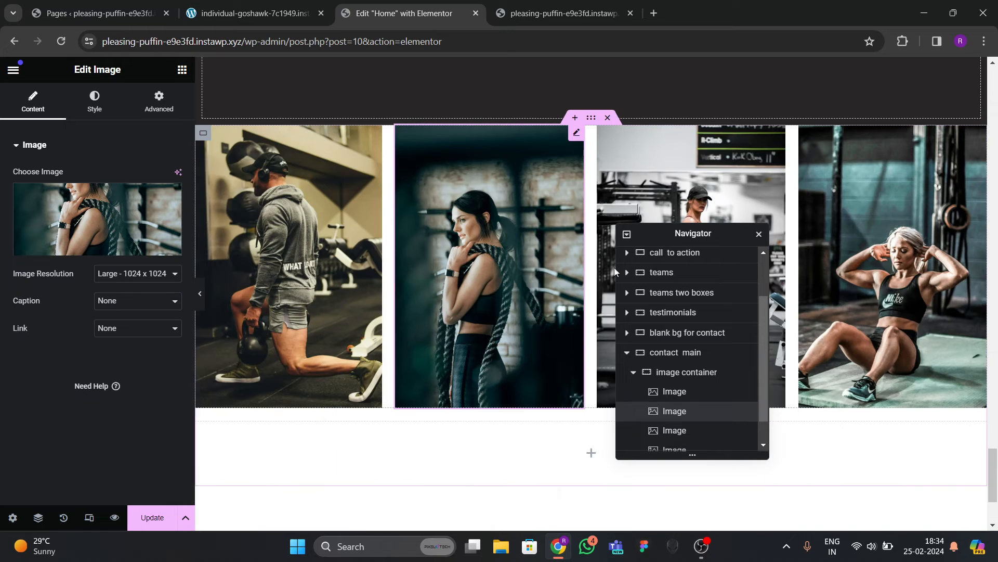
{"action": "left_click_drag", "start_coordinate": [716, 240], "coordinate": [716, 296]}
{"action": "scroll", "coordinate": [498, 275], "scroll_direction": "up", "scroll_amount": 4}
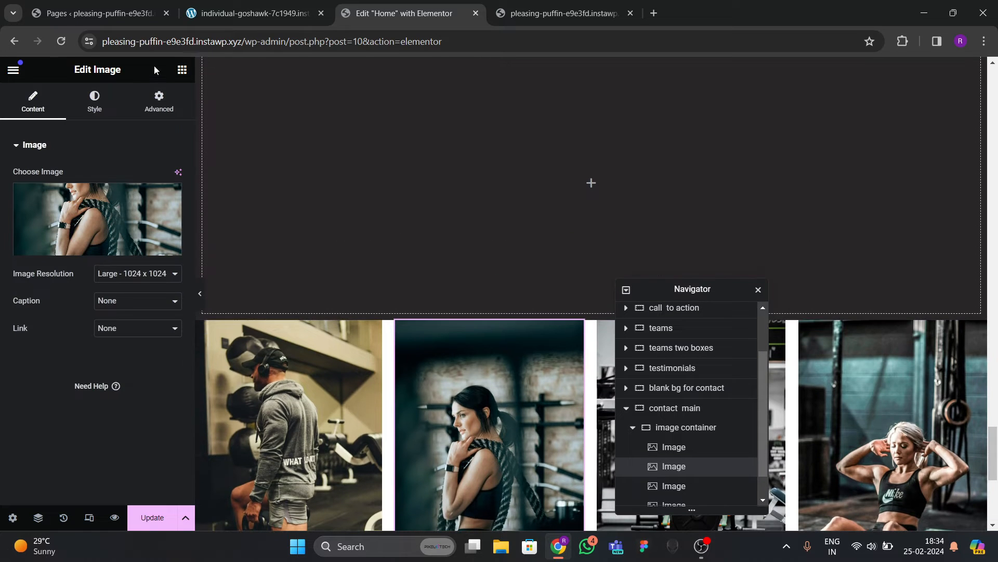
{"action": "left_click", "coordinate": [242, 20]}
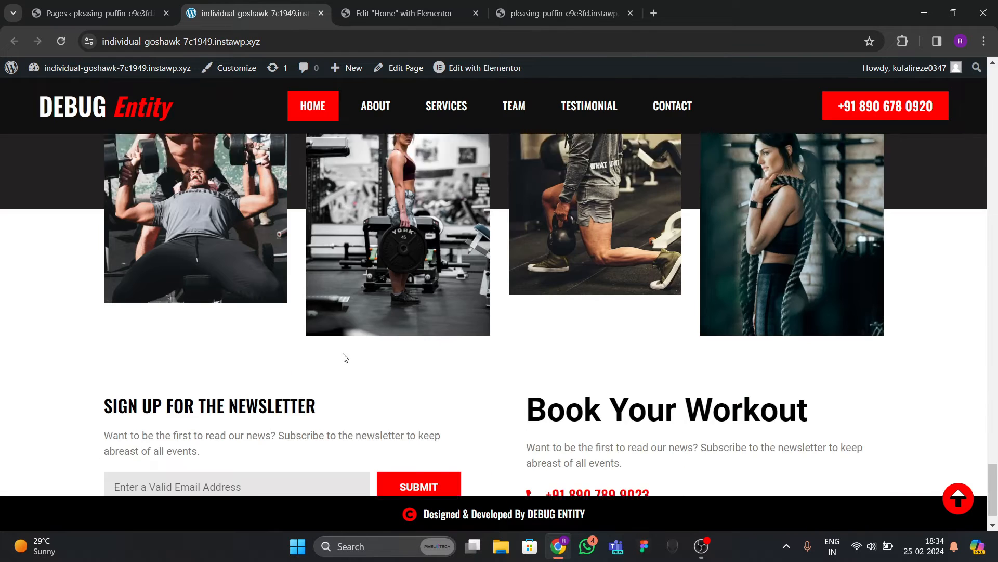
{"action": "scroll", "coordinate": [344, 357], "scroll_direction": "up", "scroll_amount": 4}
{"action": "left_click", "coordinate": [388, 14]}
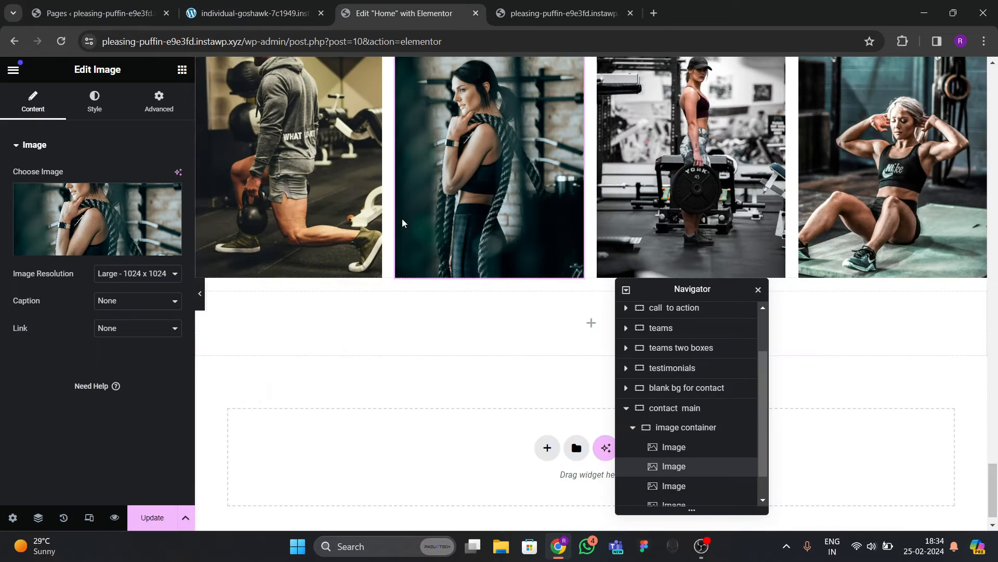
{"action": "scroll", "coordinate": [674, 348], "scroll_direction": "down", "scroll_amount": 1}
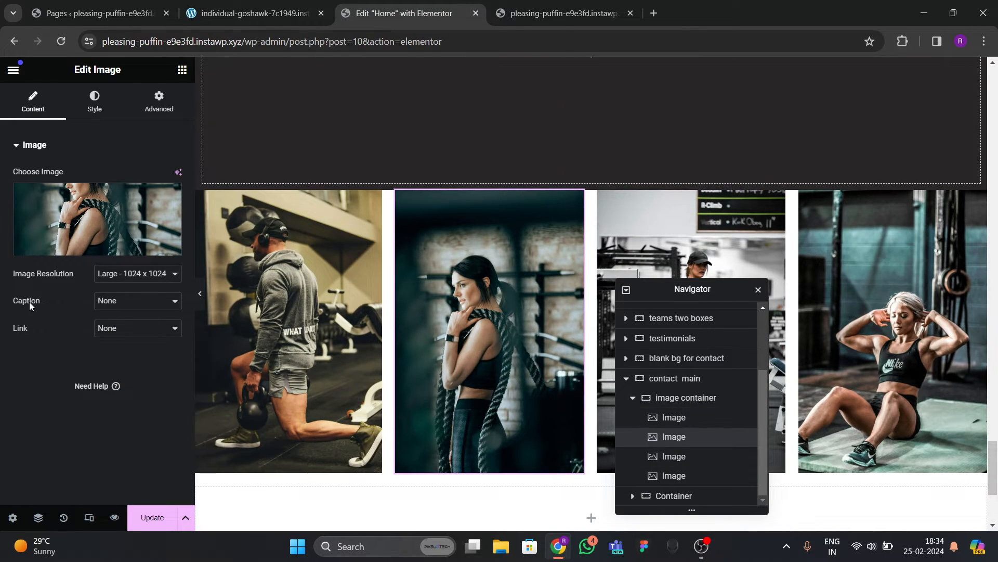
Clear the rope photo's right margin and padding and give it an 80 px top margin.
{"action": "left_click", "coordinate": [158, 102]}
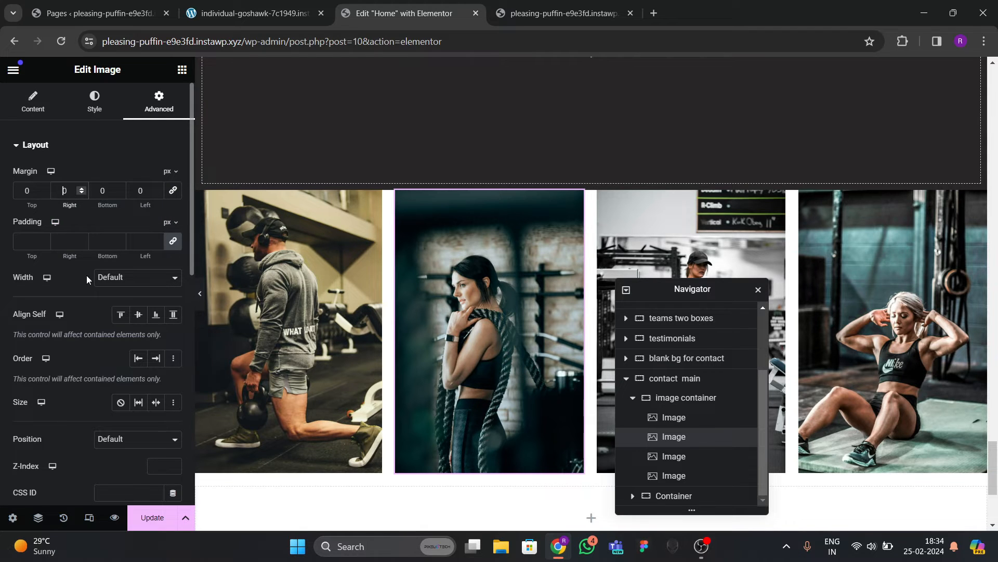
{"action": "type", "text": "4"}
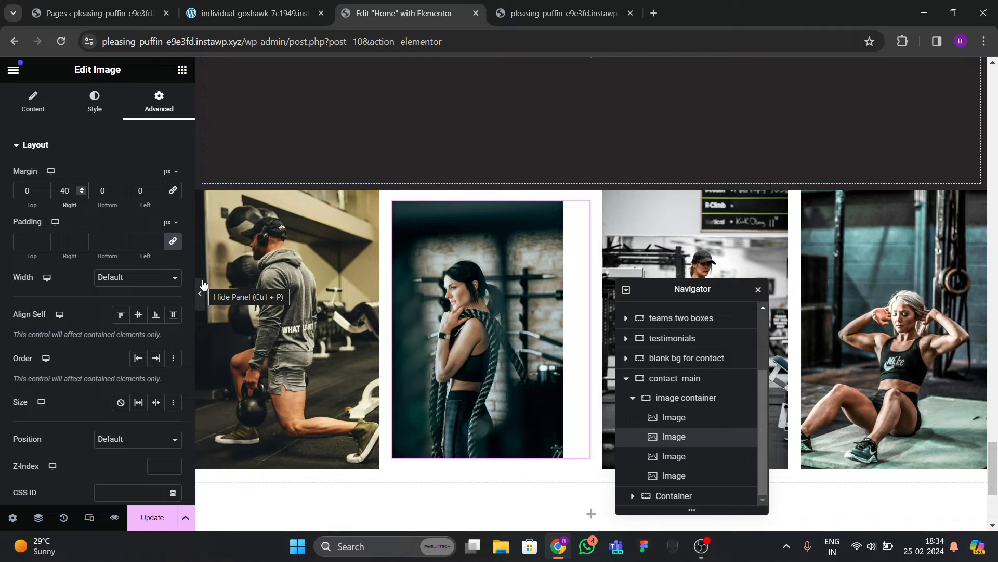
{"action": "key", "text": "BackSpace"}
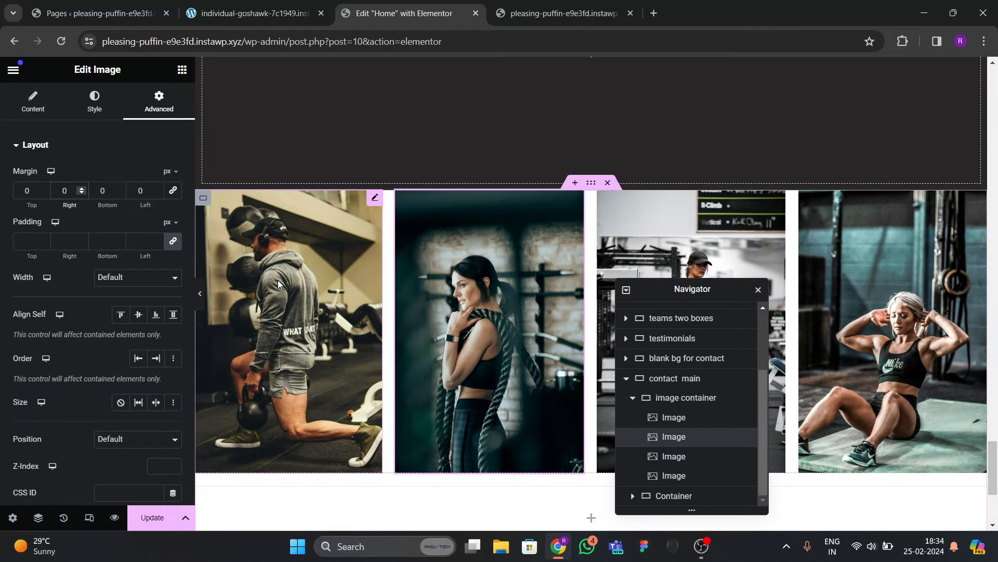
{"action": "left_click", "coordinate": [175, 243]}
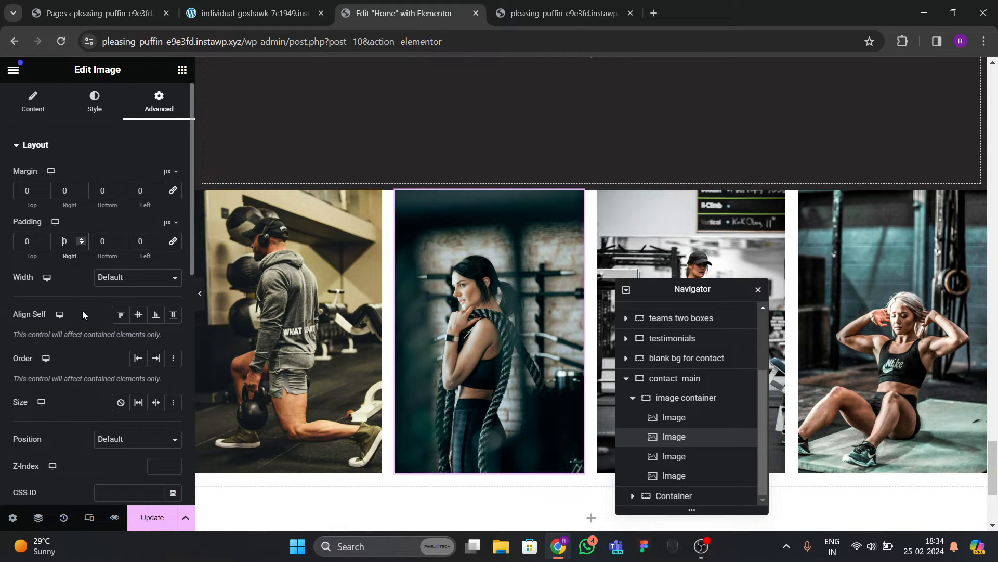
{"action": "type", "text": "4"}
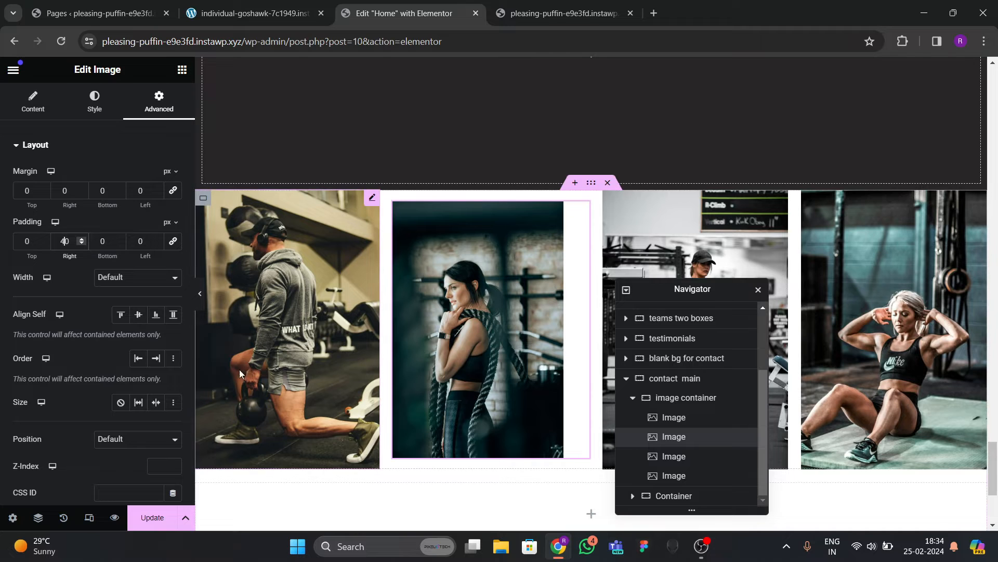
{"action": "key", "text": "BackSpace"}
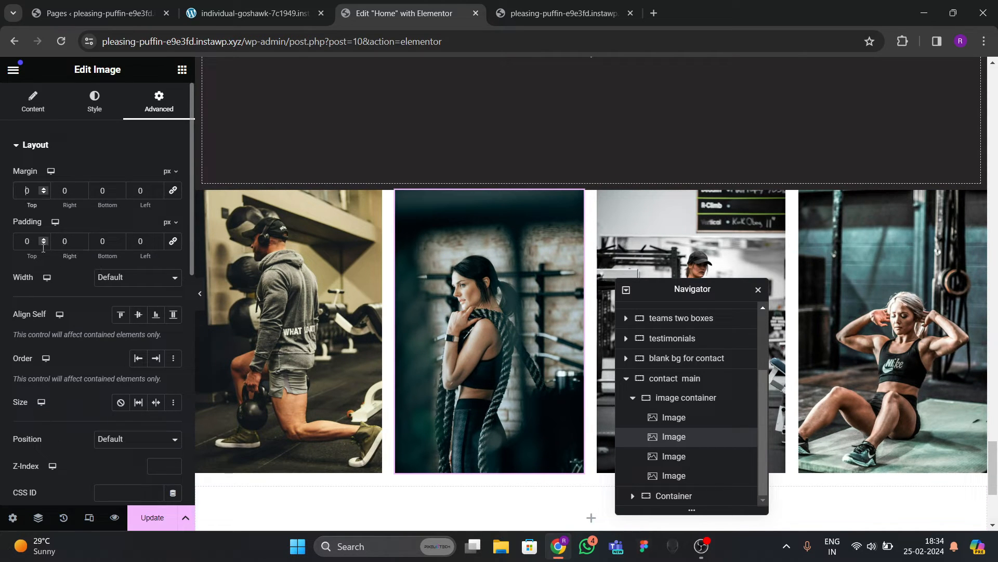
{"action": "type", "text": "4"}
{"action": "key", "text": "BackSpace"}
{"action": "type", "text": "5"}
{"action": "key", "text": "BackSpace"}
{"action": "type", "text": "8"}
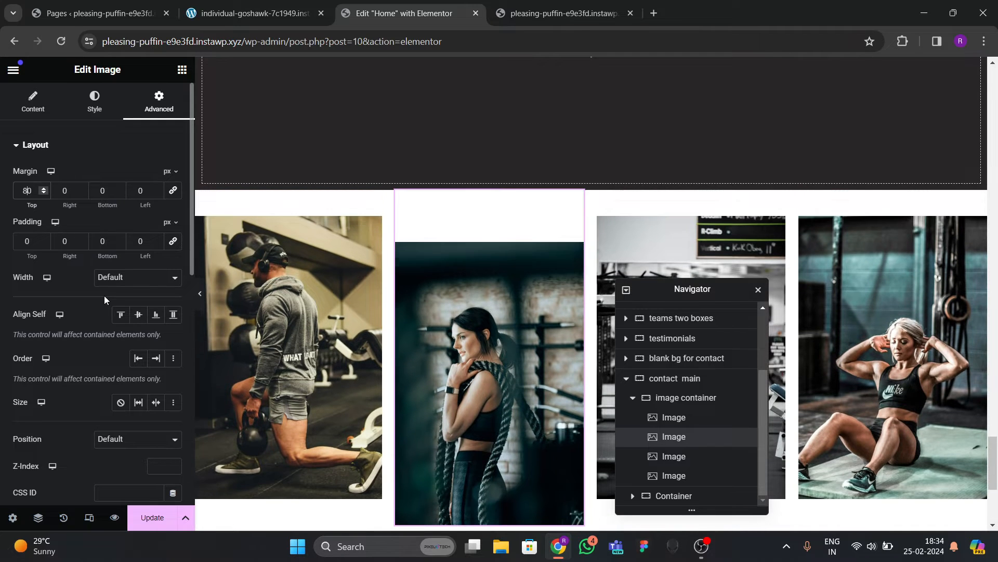
Give the rightmost sit-ups photo an 80 px top margin.
{"action": "left_click_drag", "start_coordinate": [676, 290], "coordinate": [508, 293]}
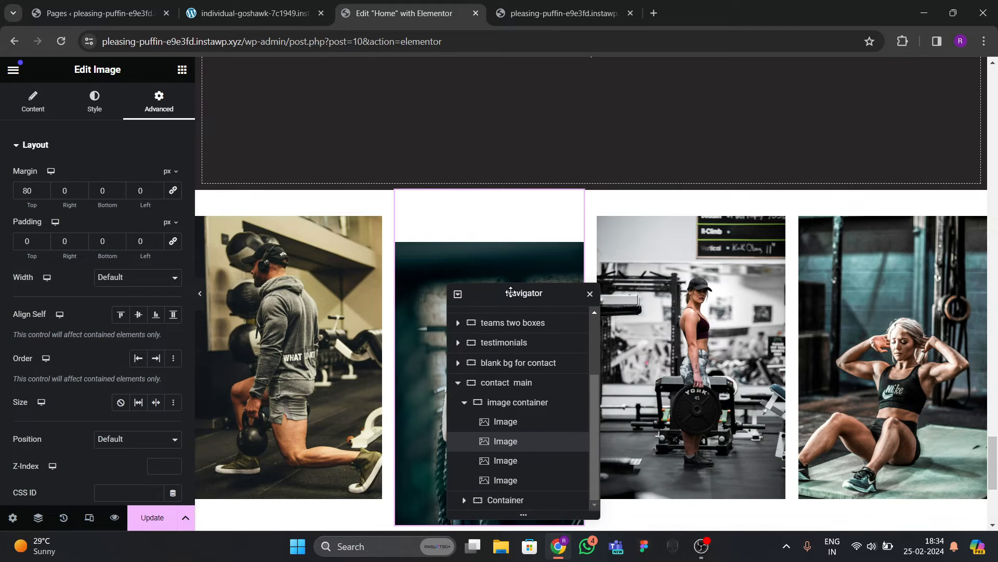
{"action": "left_click", "coordinate": [827, 343]}
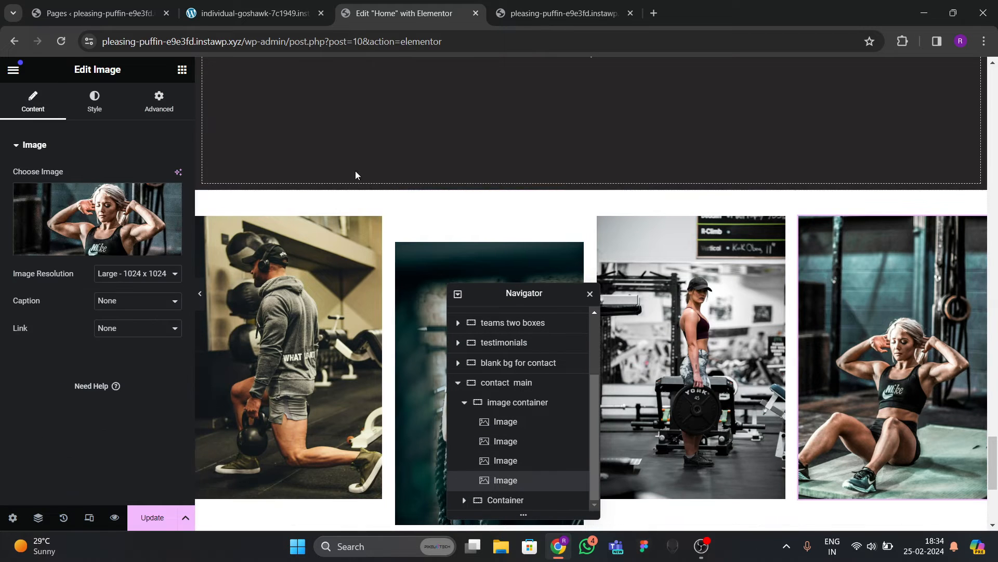
{"action": "left_click", "coordinate": [159, 101]}
{"action": "left_click", "coordinate": [170, 191]}
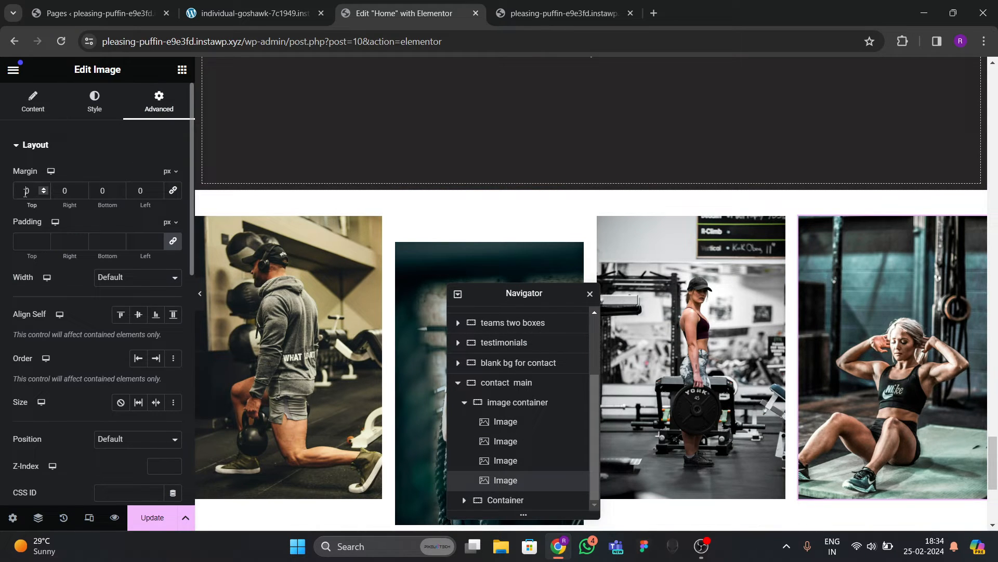
{"action": "type", "text": "8"}
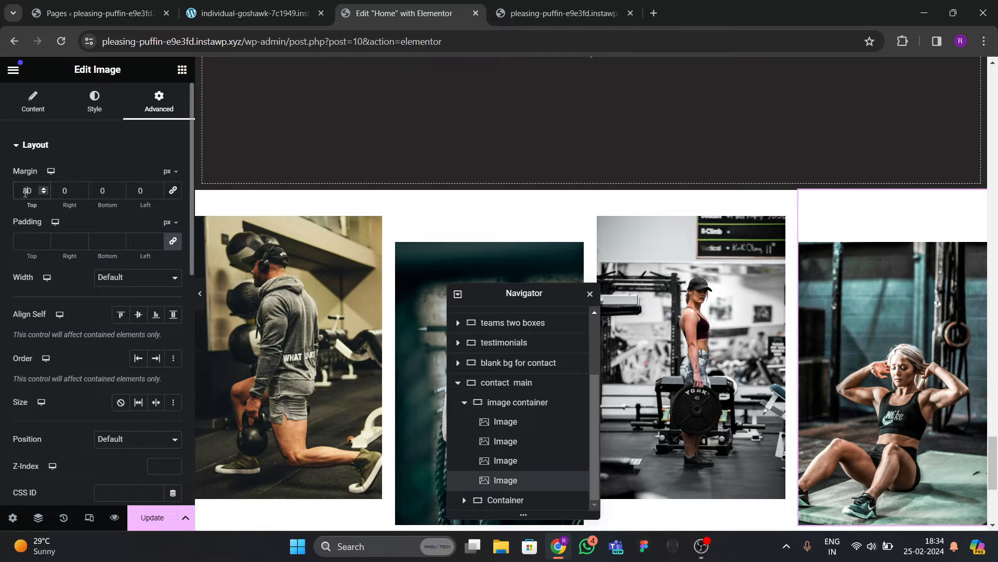
Preview the staggered gallery without panels and on the live site.
{"action": "left_click", "coordinate": [199, 293]}
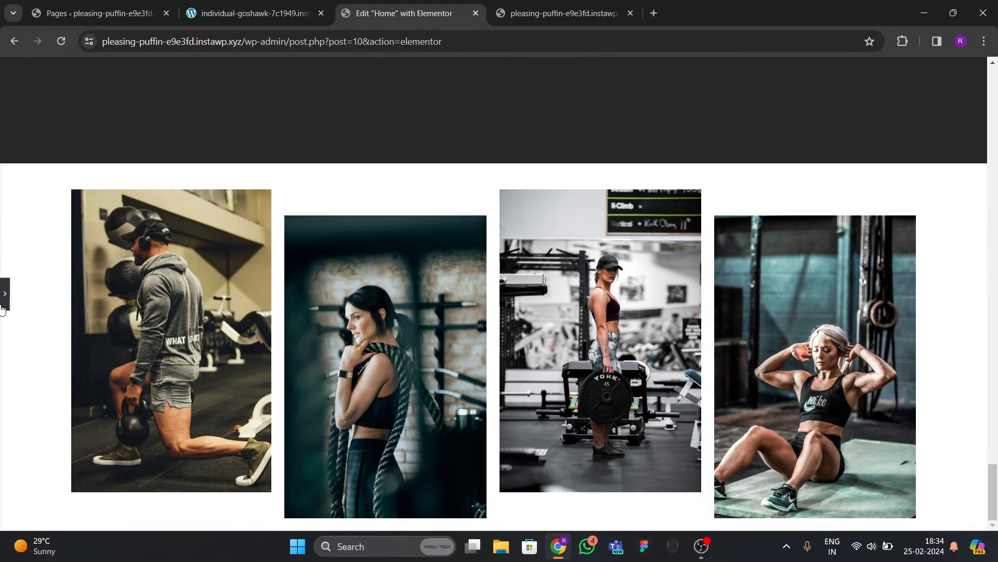
{"action": "left_click", "coordinate": [4, 304]}
{"action": "left_click", "coordinate": [251, 14]}
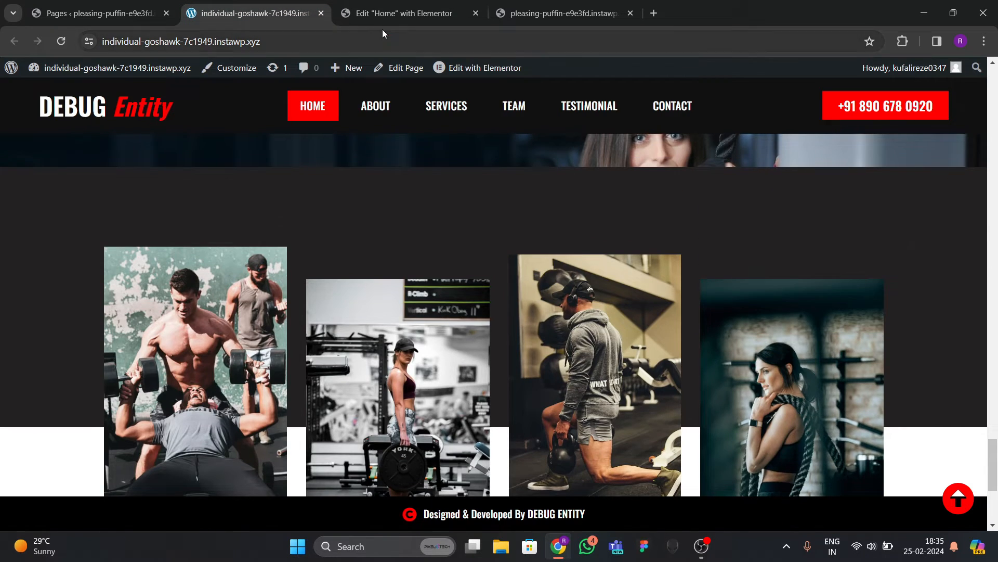
{"action": "left_click", "coordinate": [385, 14]}
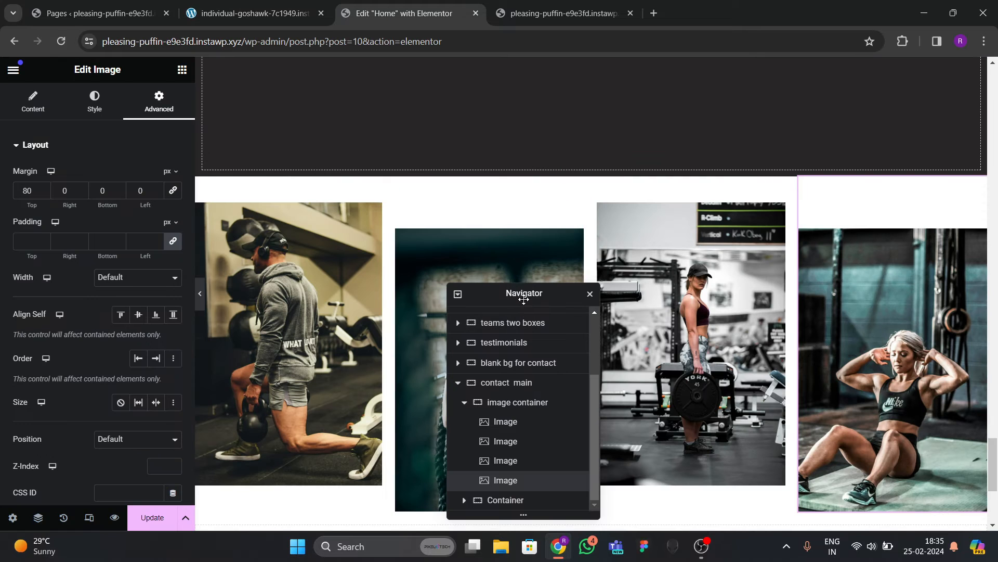
{"action": "scroll", "coordinate": [538, 253], "scroll_direction": "up", "scroll_amount": 4}
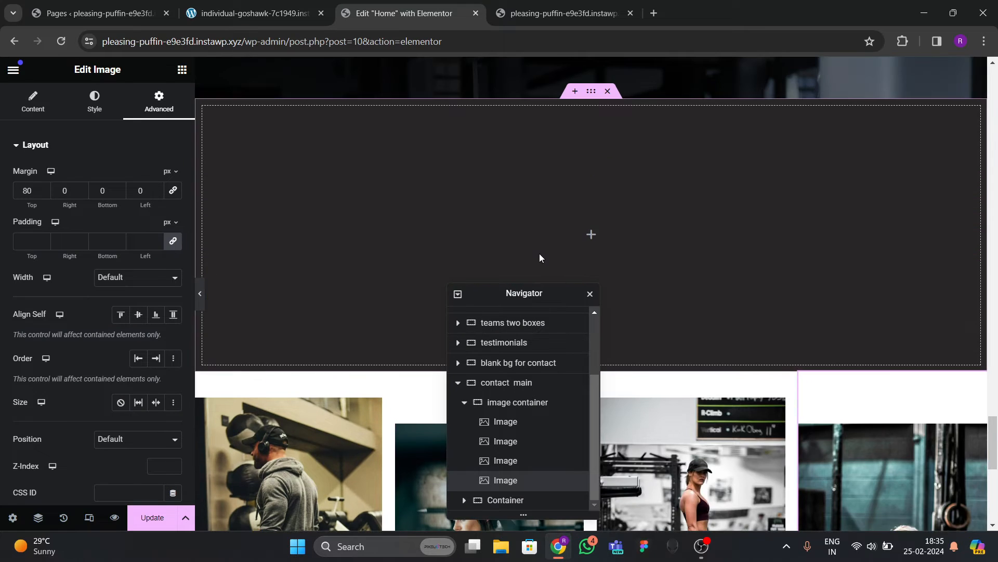
Give the dark 'blank bg for contact' band a -20 em bottom margin.
{"action": "left_click", "coordinate": [592, 93]}
{"action": "left_click", "coordinate": [159, 100]}
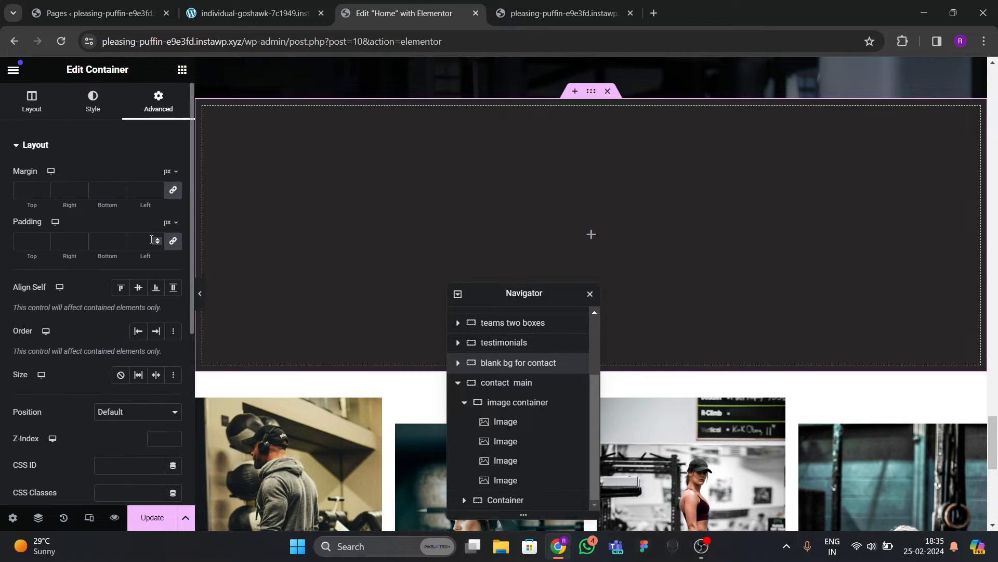
{"action": "left_click", "coordinate": [171, 172]}
{"action": "left_click", "coordinate": [167, 210]}
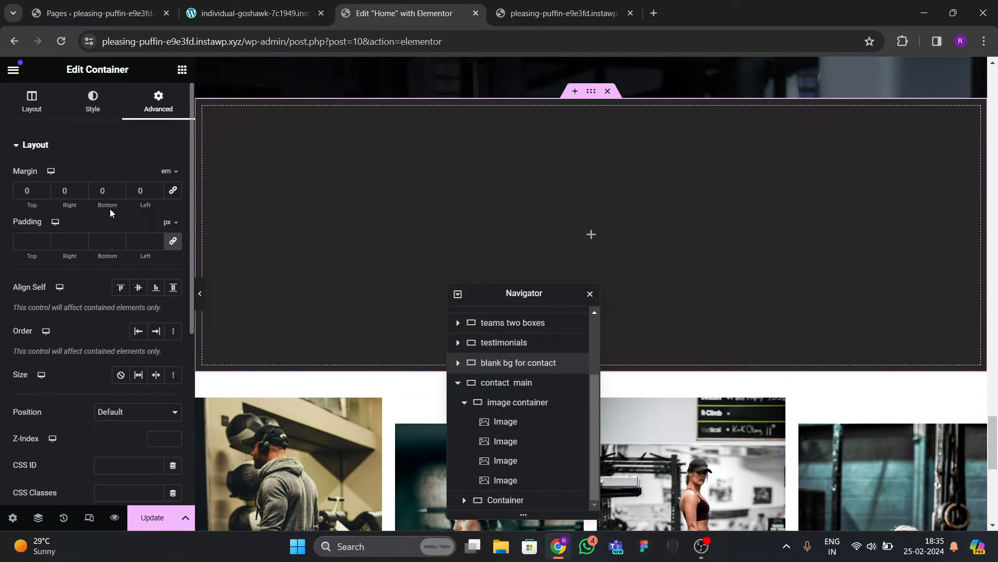
{"action": "left_click", "coordinate": [119, 193]}
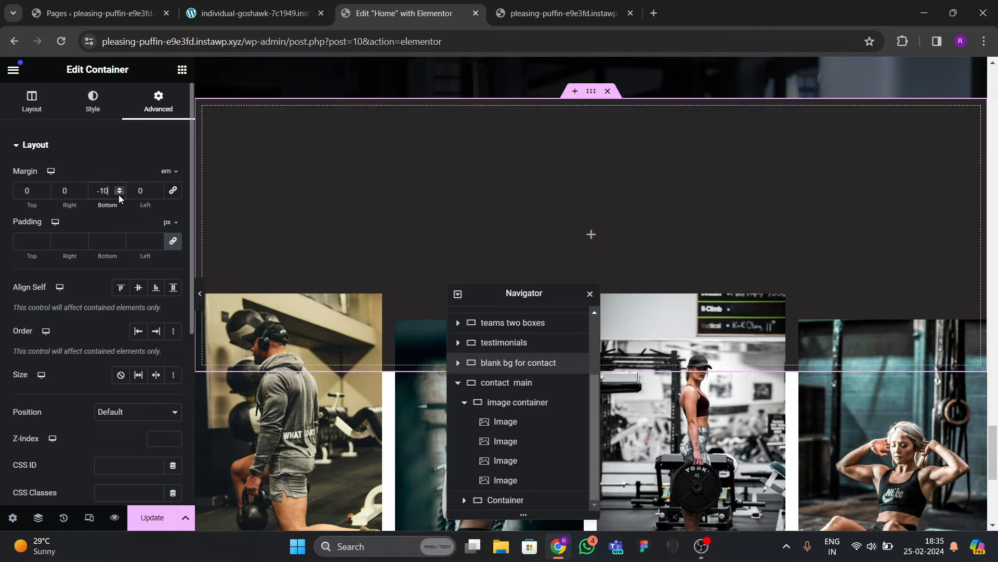
{"action": "left_click", "coordinate": [118, 194]}
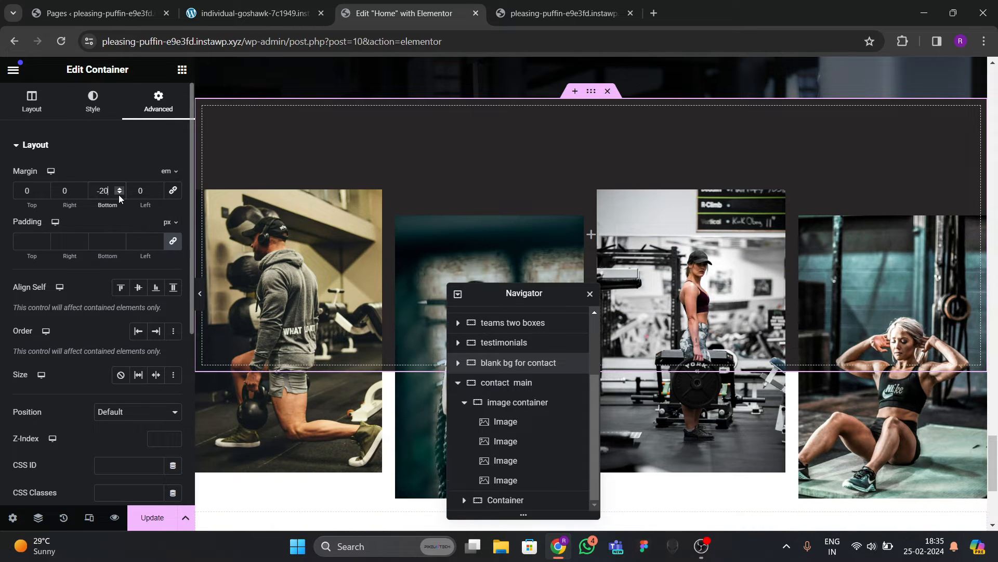
Check the photos overlapping the dark band in preview mode and on the live site.
{"action": "left_click", "coordinate": [253, 13]}
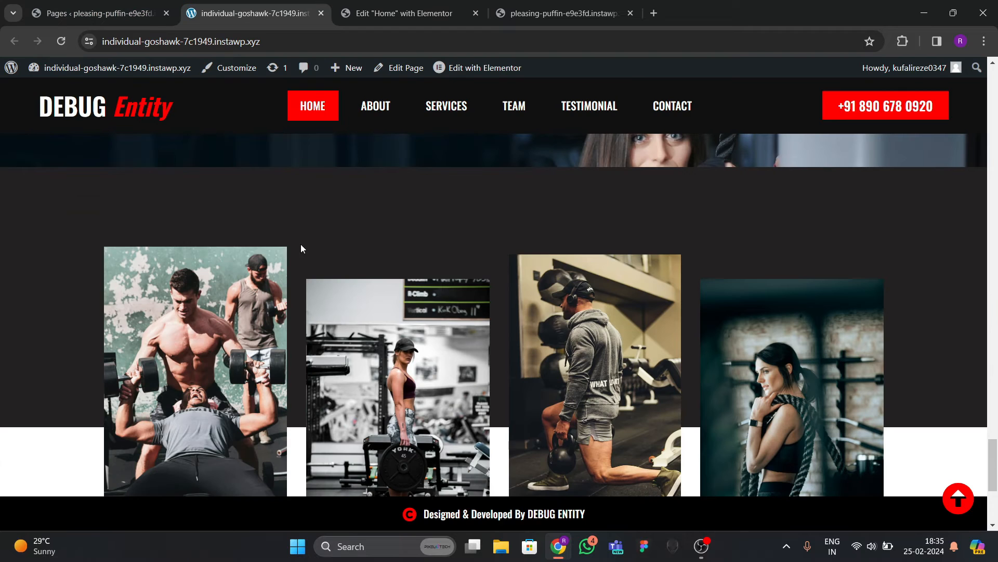
{"action": "left_click", "coordinate": [407, 20]}
{"action": "left_click", "coordinate": [199, 295]}
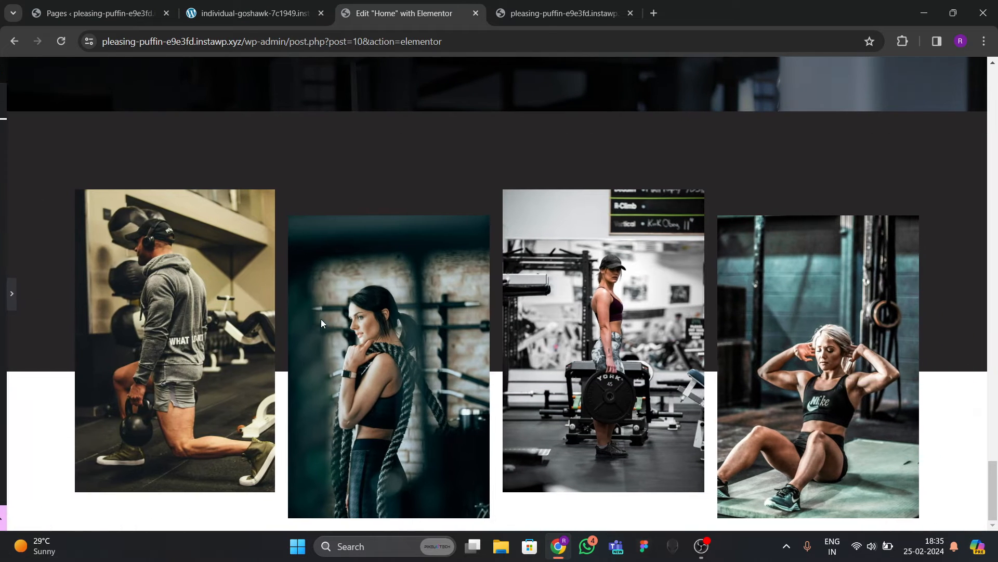
{"action": "scroll", "coordinate": [348, 353], "scroll_direction": "up", "scroll_amount": 3}
{"action": "scroll", "coordinate": [349, 353], "scroll_direction": "down", "scroll_amount": 3}
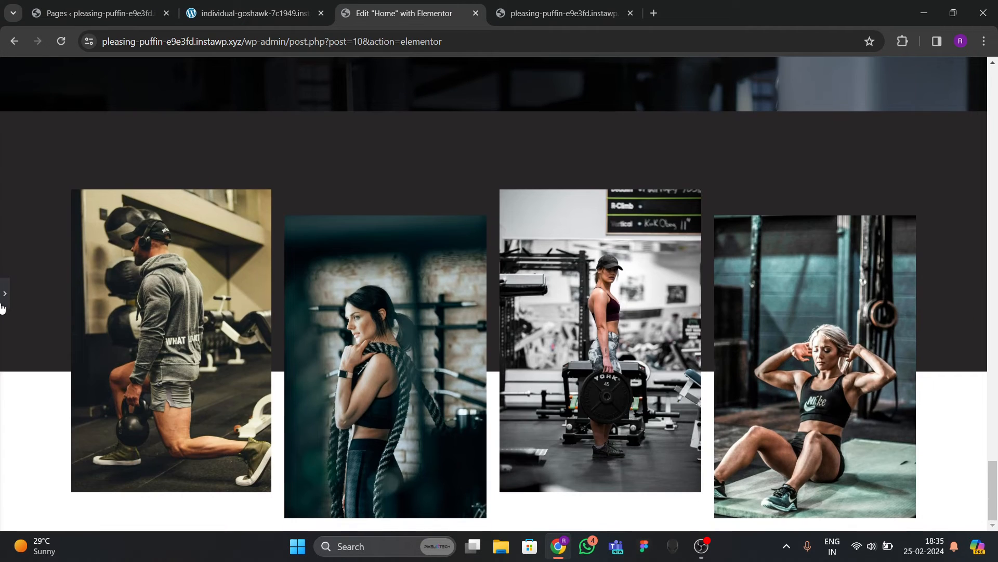
{"action": "left_click", "coordinate": [3, 307]}
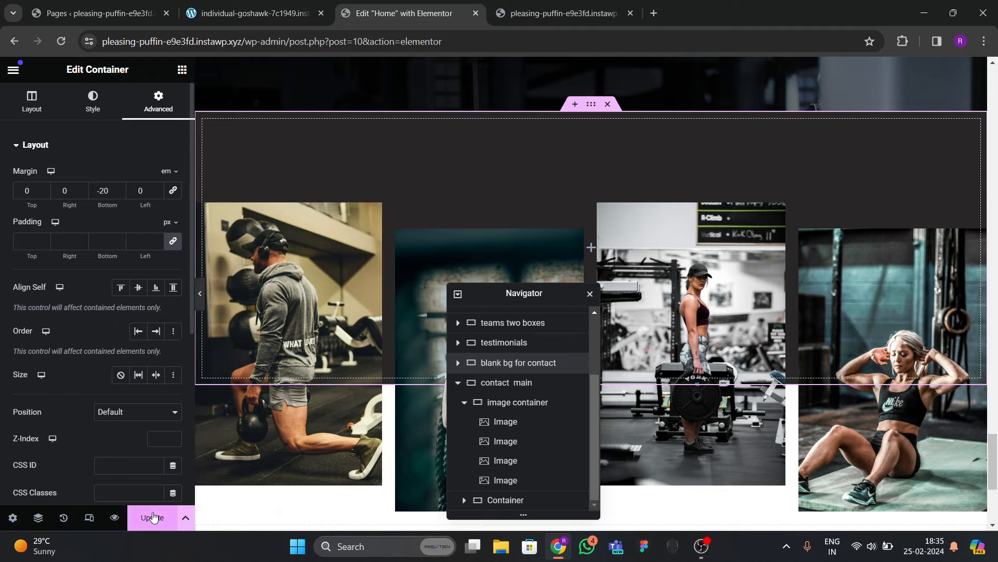
{"action": "left_click", "coordinate": [255, 13]}
{"action": "scroll", "coordinate": [331, 375], "scroll_direction": "down", "scroll_amount": 4}
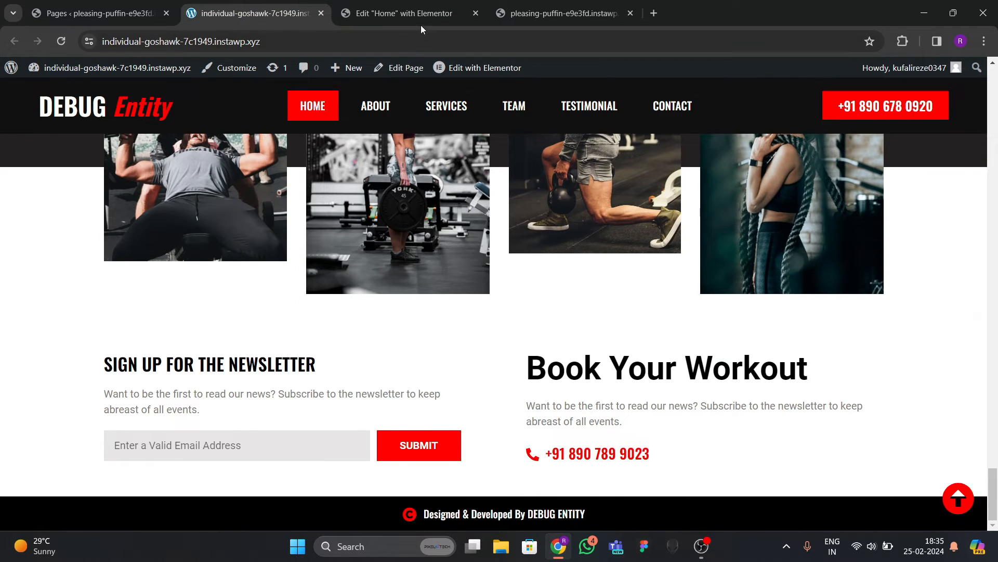
{"action": "left_click", "coordinate": [410, 13]}
Collapse the image container in the Navigator and begin renaming the container below it 'contact form'.
{"action": "left_click_drag", "start_coordinate": [494, 294], "coordinate": [580, 226]}
{"action": "scroll", "coordinate": [391, 374], "scroll_direction": "down", "scroll_amount": 5}
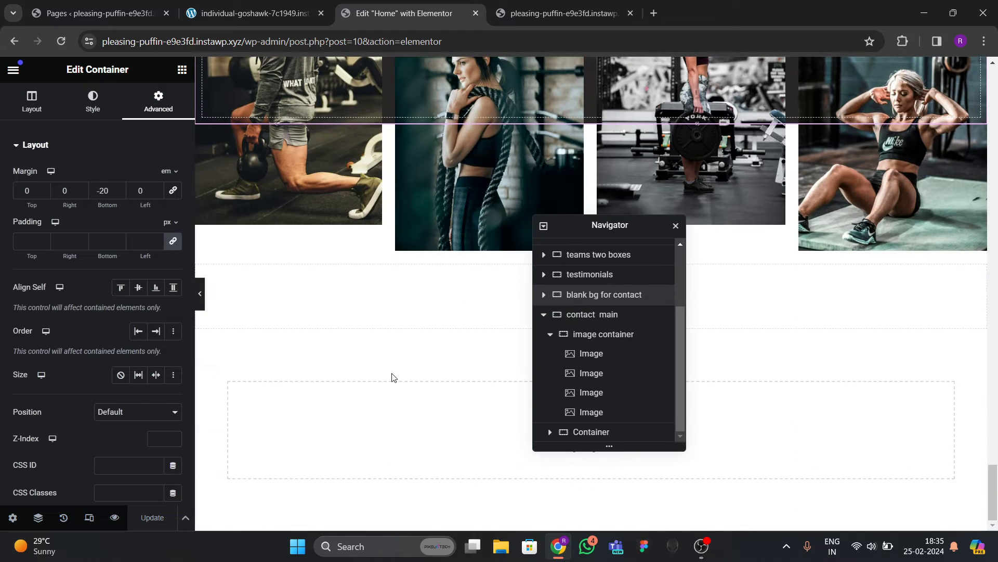
{"action": "scroll", "coordinate": [553, 334], "scroll_direction": "up", "scroll_amount": 3}
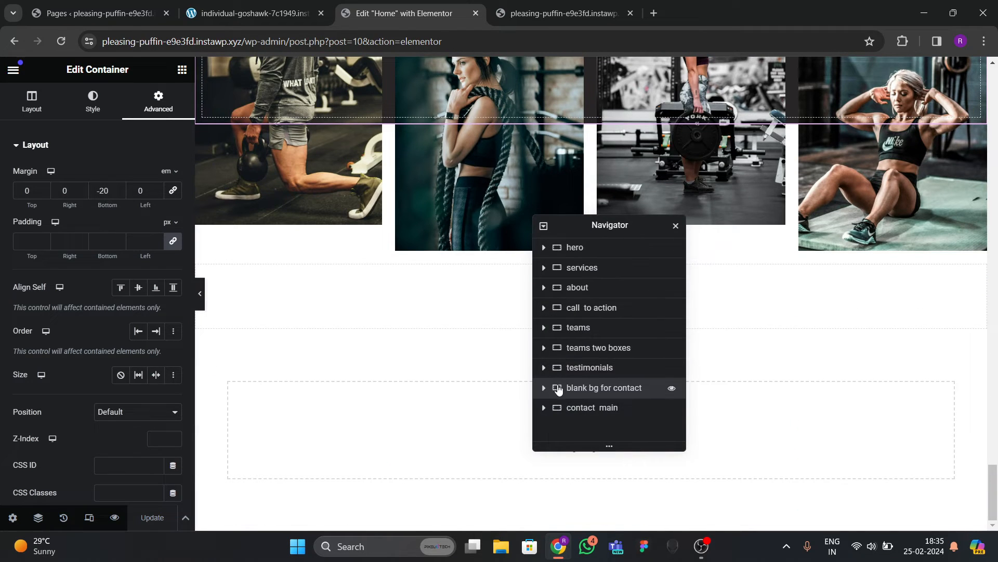
{"action": "scroll", "coordinate": [546, 407], "scroll_direction": "down", "scroll_amount": 2}
{"action": "left_click", "coordinate": [549, 353]}
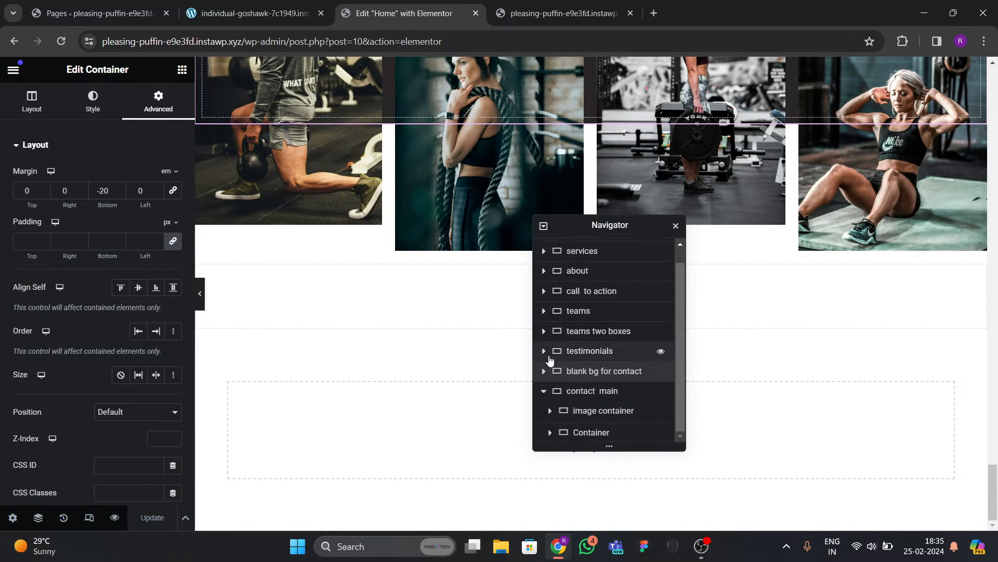
{"action": "left_click", "coordinate": [589, 433]}
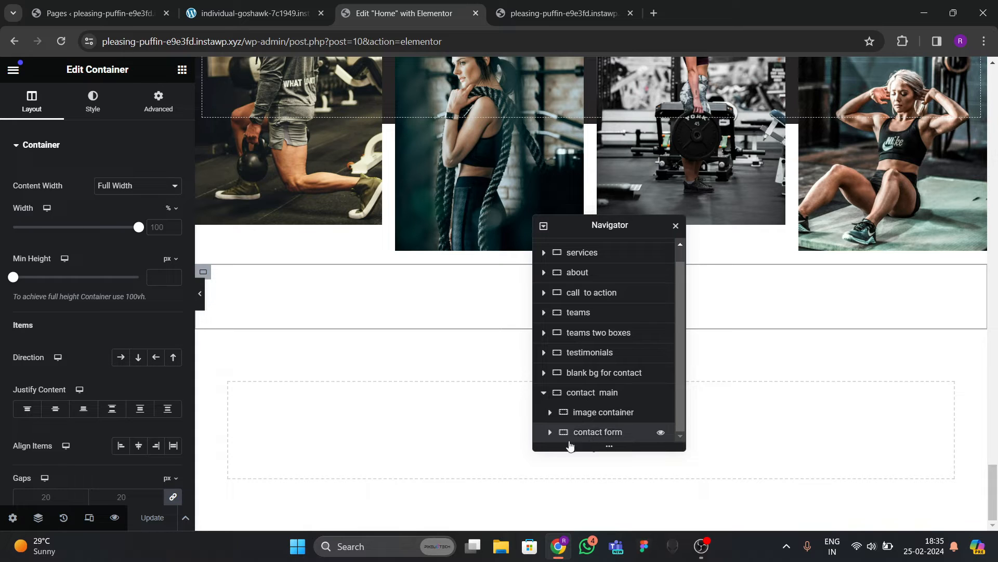
Finish naming the container 'contact form' and add two inner containers inside it.
{"action": "left_click", "coordinate": [550, 432]}
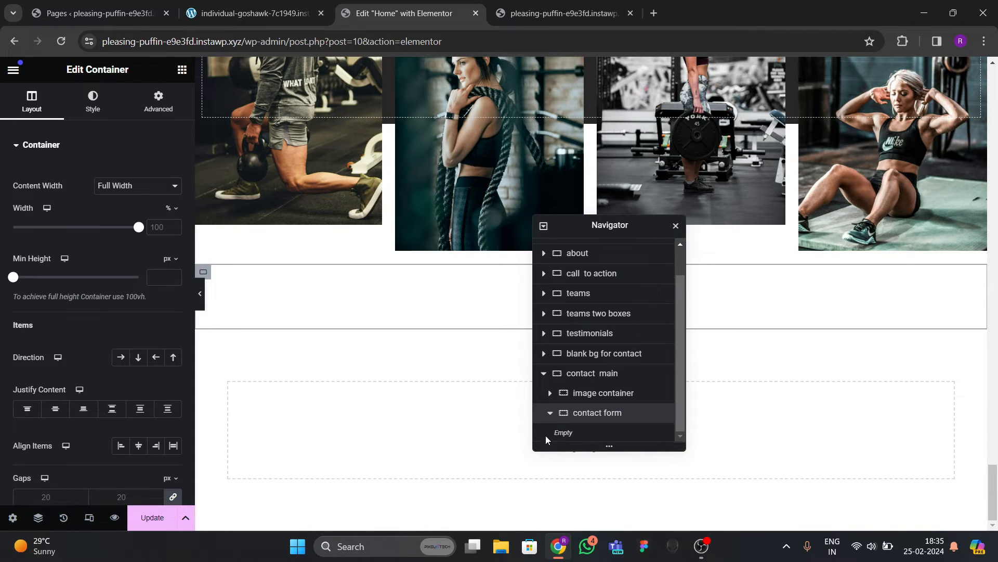
{"action": "left_click", "coordinate": [291, 14]}
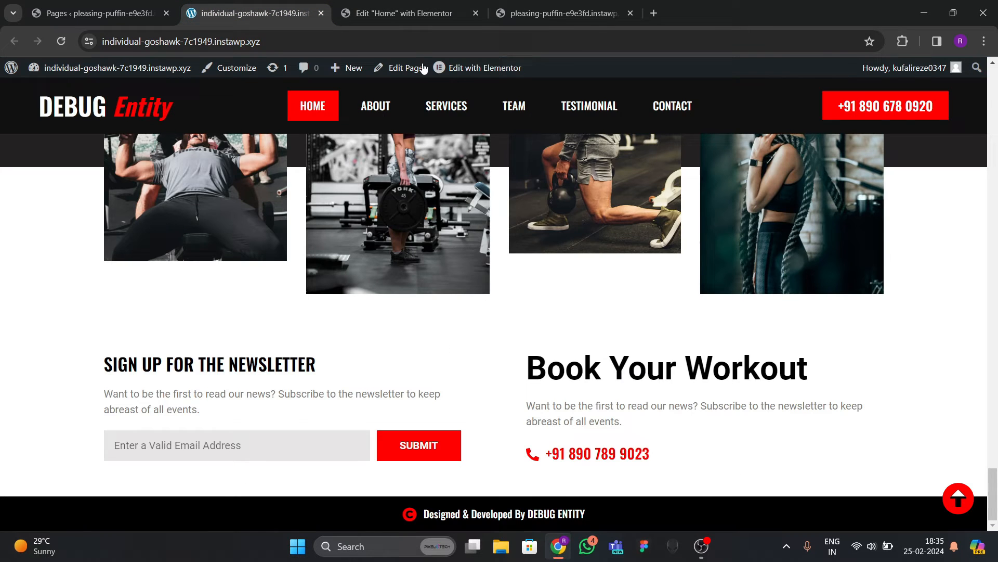
{"action": "left_click", "coordinate": [395, 13]}
{"action": "left_click", "coordinate": [181, 70]}
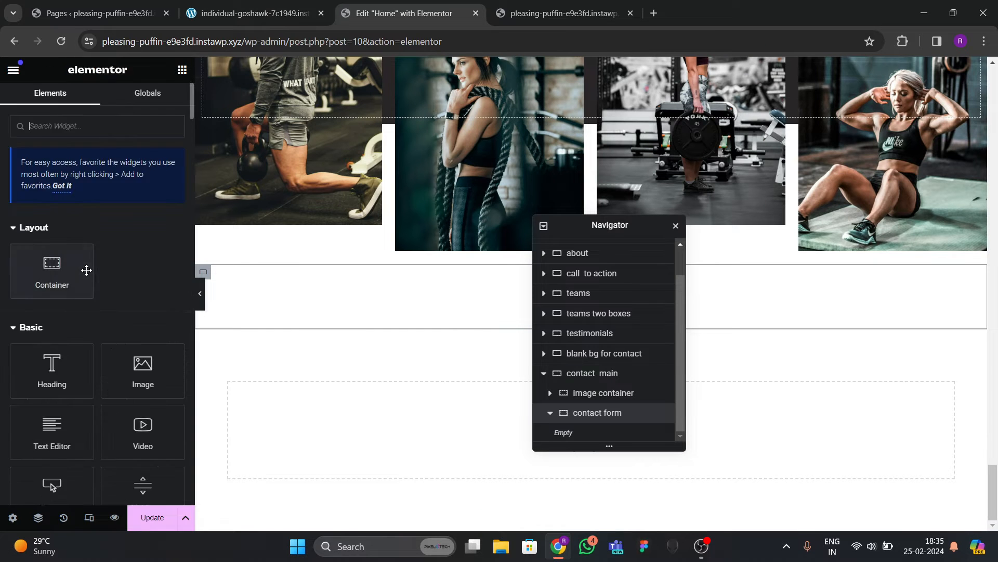
{"action": "left_click_drag", "start_coordinate": [49, 267], "coordinate": [297, 307]}
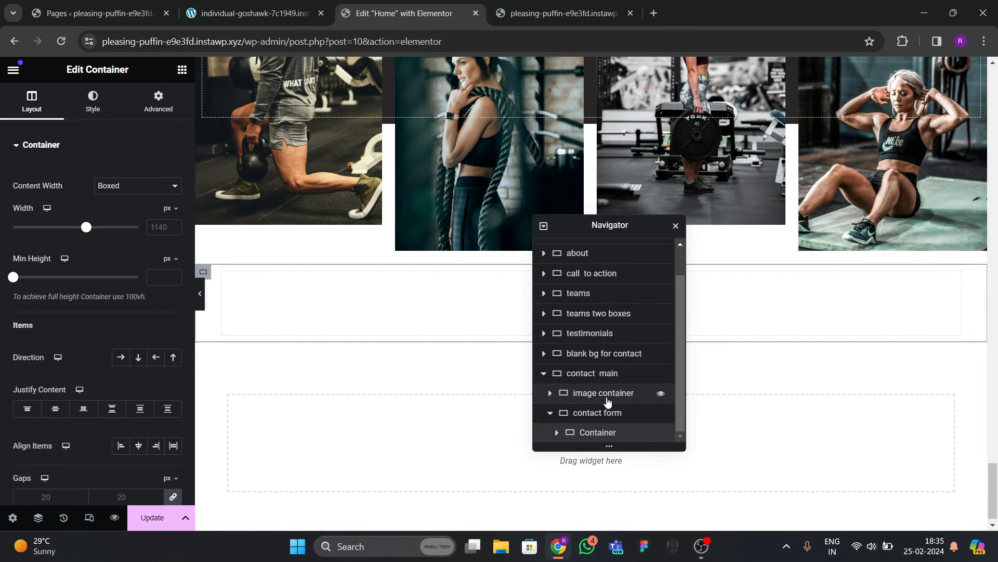
{"action": "right_click", "coordinate": [601, 436]}
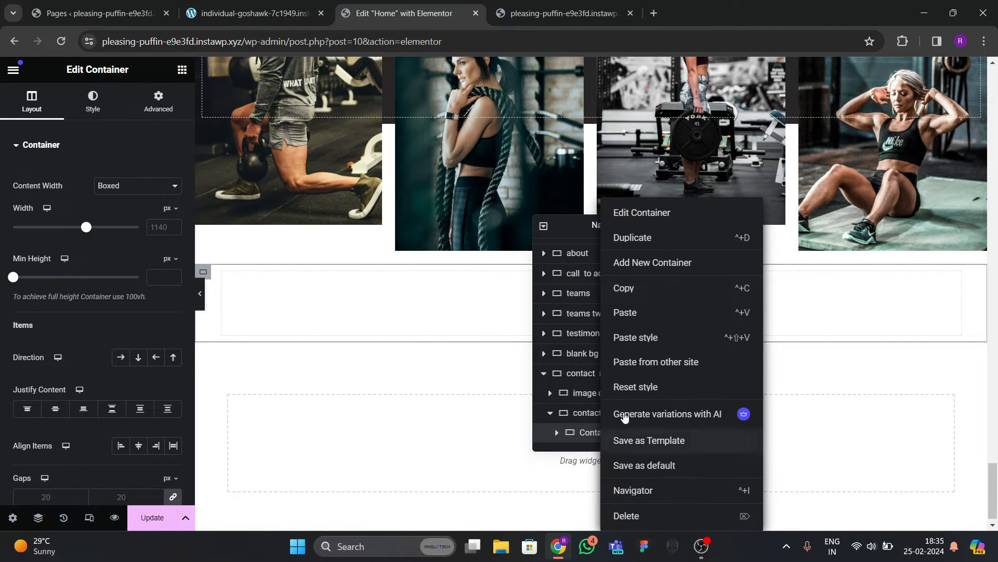
{"action": "left_click", "coordinate": [650, 260]}
Set contact form's direction to Row with content centred horizontally and vertically.
{"action": "left_click", "coordinate": [595, 397]}
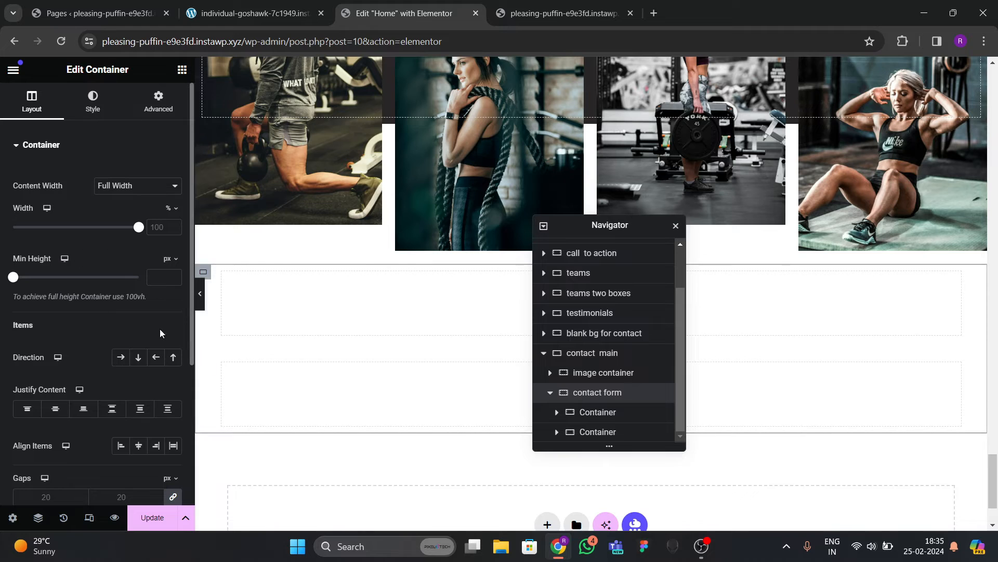
{"action": "left_click", "coordinate": [121, 357]}
{"action": "left_click", "coordinate": [55, 408]}
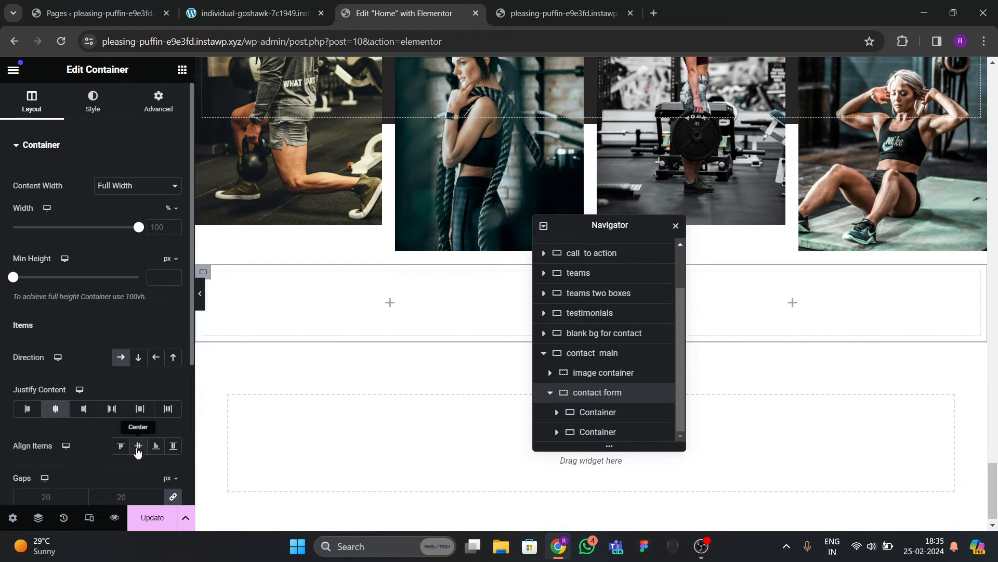
{"action": "left_click", "coordinate": [139, 445]}
Set both inner containers to Full Width content and check their padding.
{"action": "left_click", "coordinate": [598, 412]}
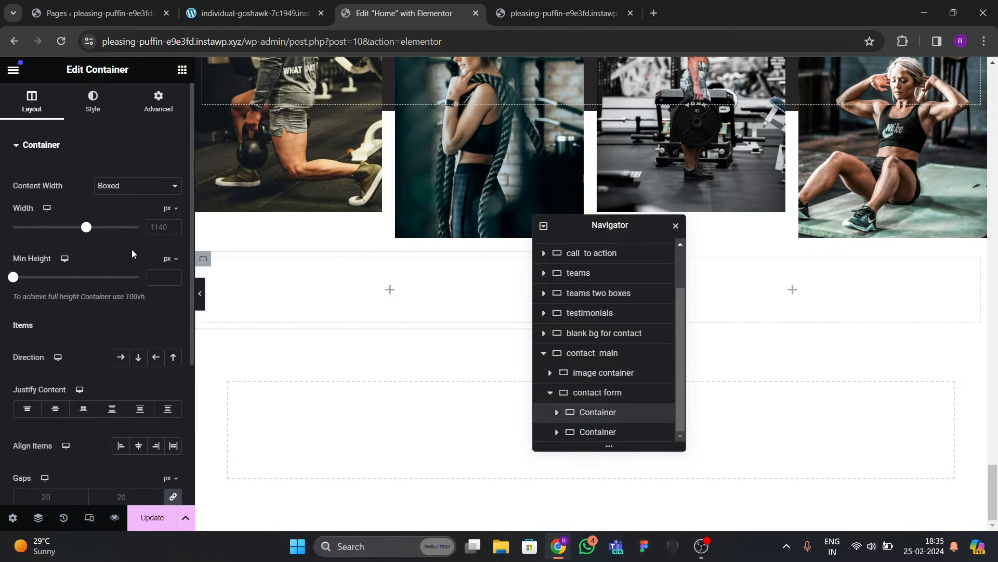
{"action": "left_click", "coordinate": [134, 186]}
{"action": "left_click", "coordinate": [125, 209]}
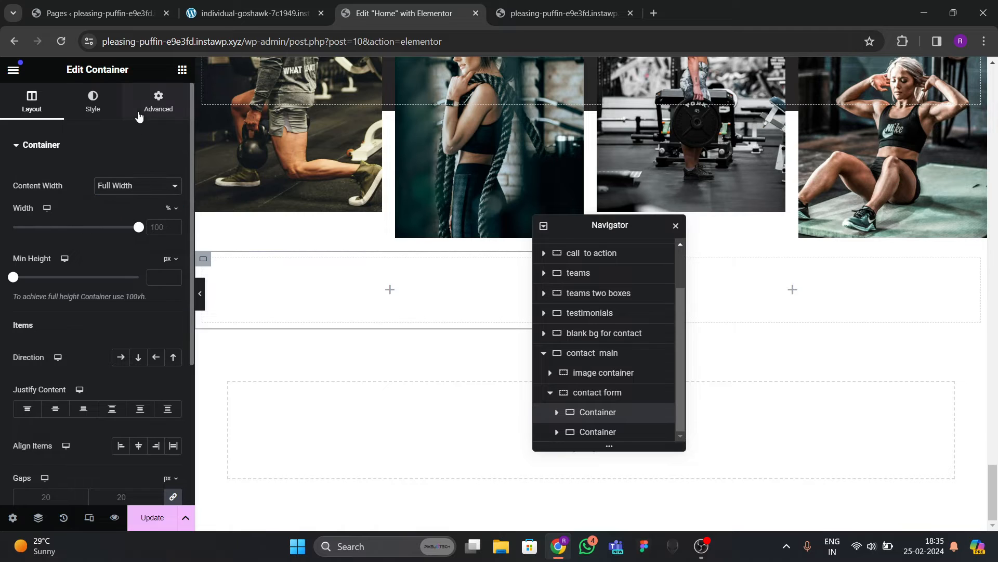
{"action": "left_click", "coordinate": [159, 100]}
{"action": "left_click", "coordinate": [593, 431]}
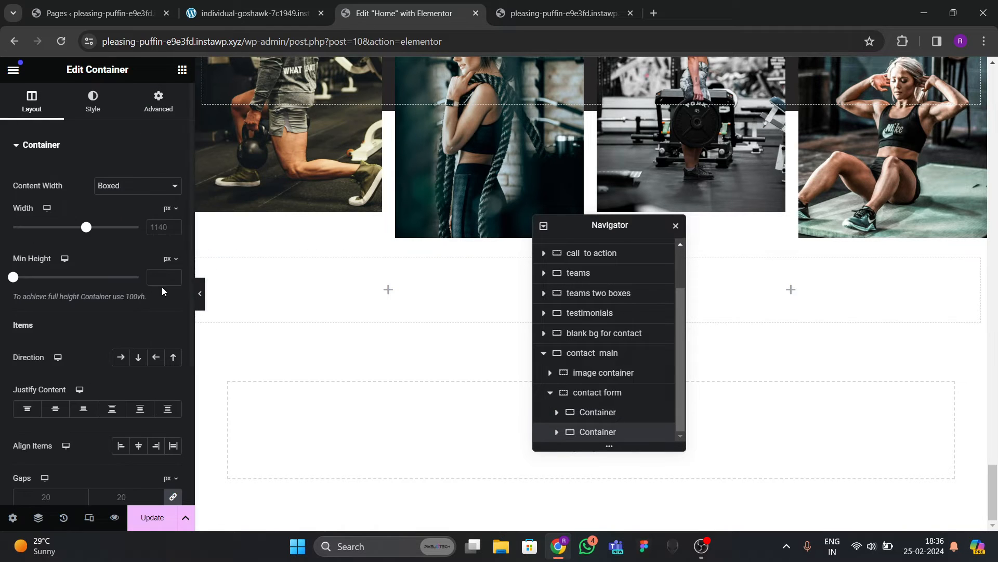
{"action": "left_click", "coordinate": [120, 194]}
{"action": "left_click", "coordinate": [118, 209]}
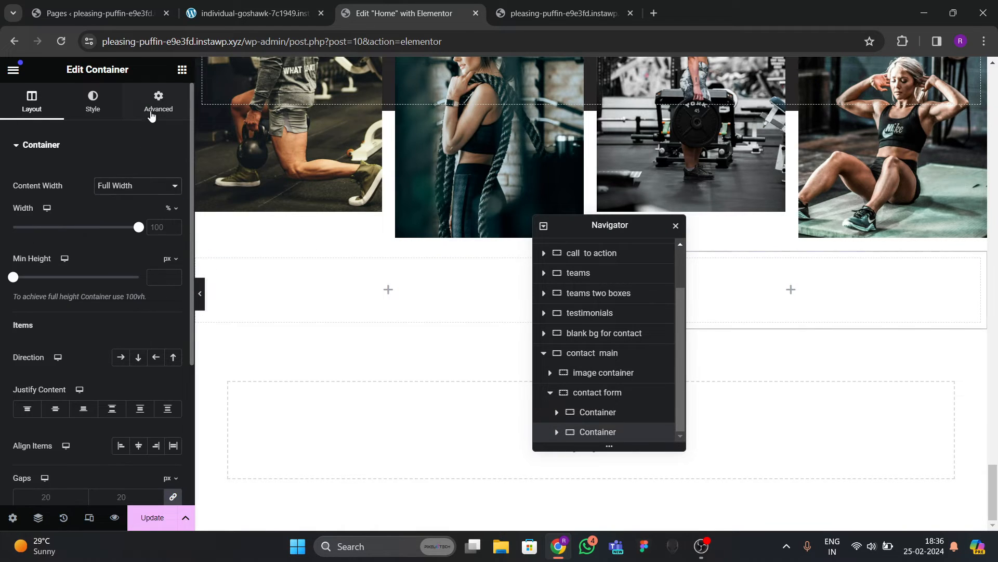
{"action": "left_click", "coordinate": [158, 100]}
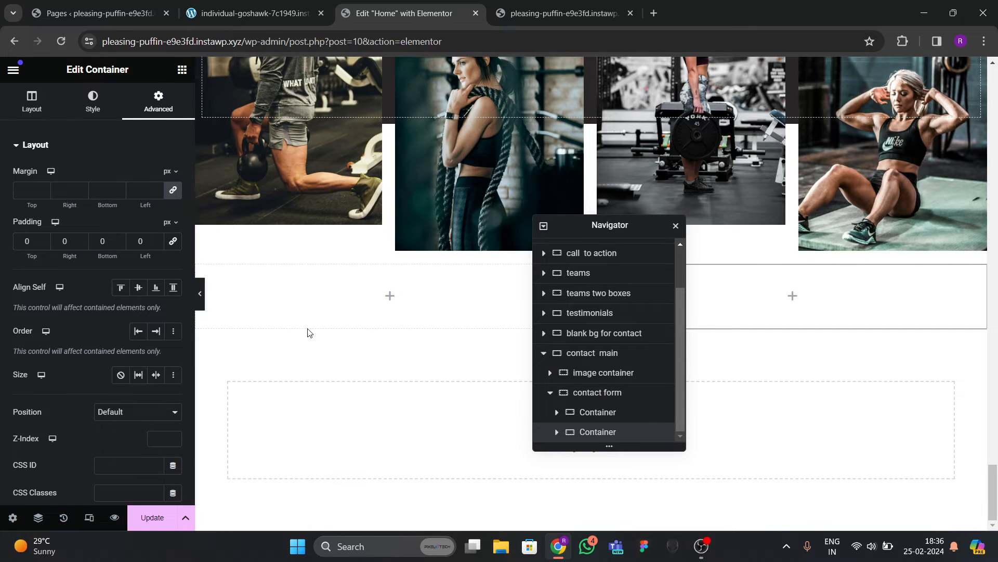
Compare the two-column layout with the live reference site.
{"action": "left_click", "coordinate": [245, 13]}
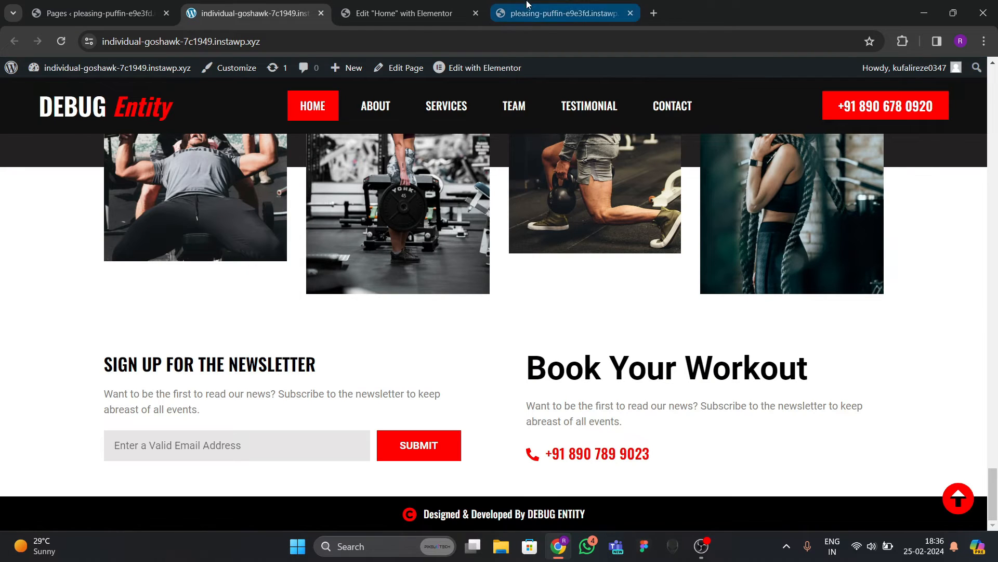
{"action": "left_click", "coordinate": [379, 13]}
{"action": "left_click", "coordinate": [183, 72]}
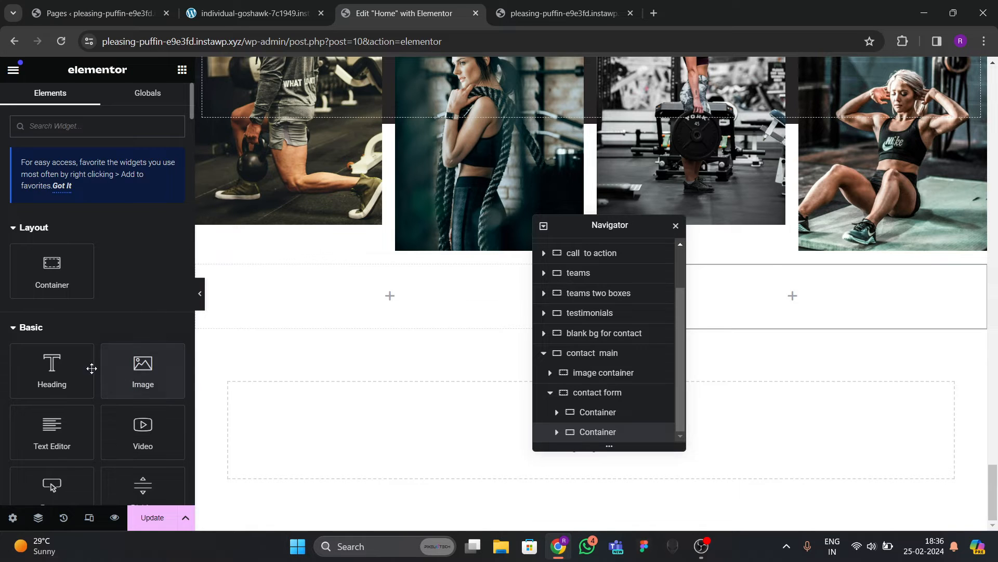
Add a heading to the left inner container reading 'SIGN UP FOR THE NEWSLETTER', copied from the live site.
{"action": "left_click_drag", "start_coordinate": [92, 368], "coordinate": [448, 319]}
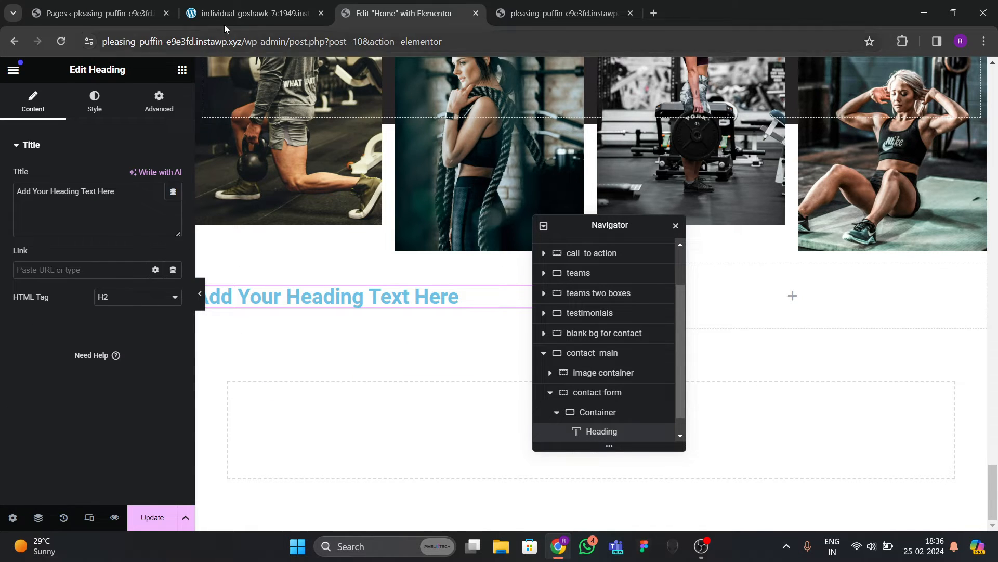
{"action": "left_click", "coordinate": [244, 13]}
{"action": "triple_click", "coordinate": [117, 365]}
{"action": "key", "text": "ctrl+c"}
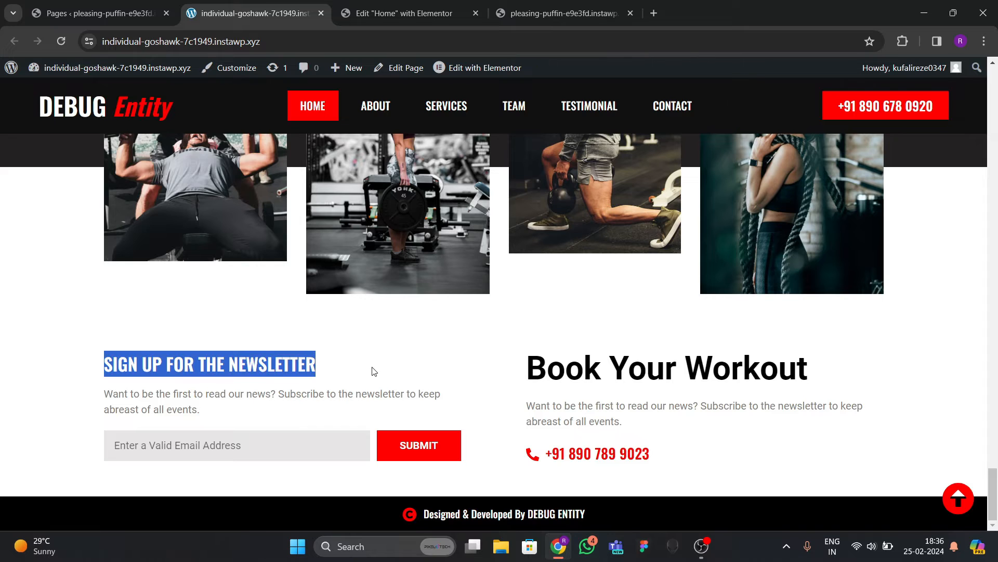
{"action": "key", "text": "ctrl+Tab"}
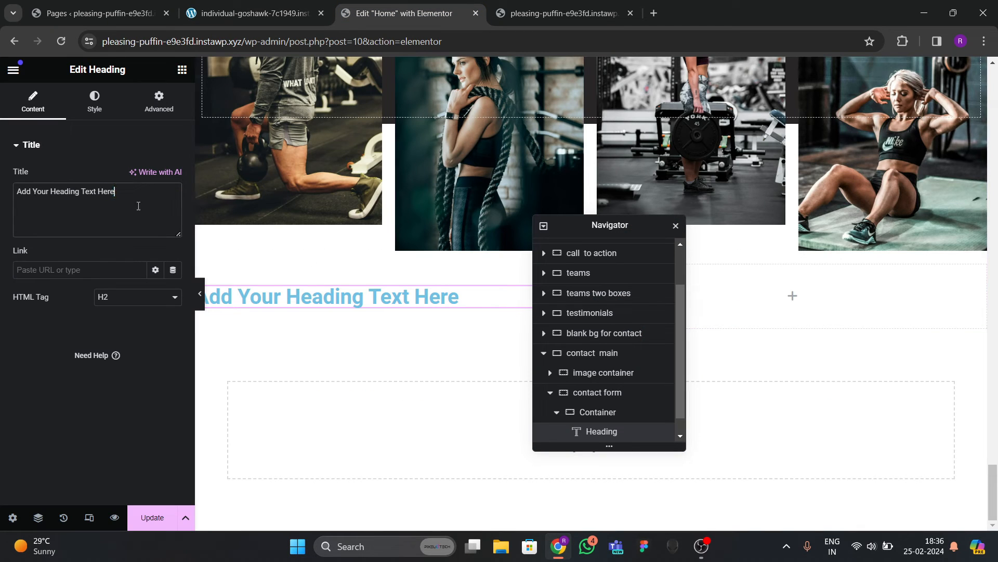
{"action": "triple_click", "coordinate": [171, 192]}
{"action": "key", "text": "ctrl+v"}
Make the newsletter heading text black.
{"action": "left_click", "coordinate": [94, 101]}
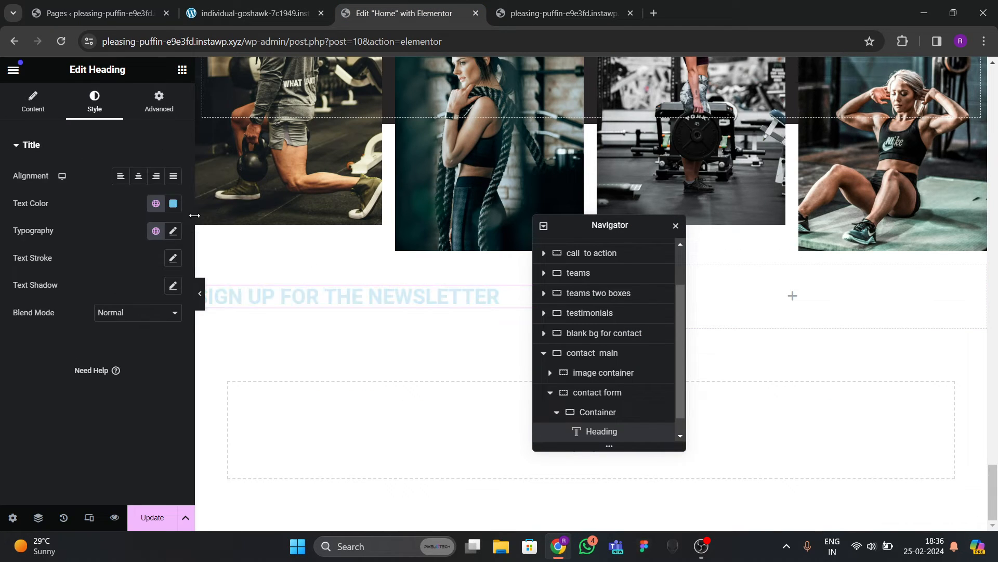
{"action": "left_click", "coordinate": [173, 204]}
{"action": "left_click_drag", "start_coordinate": [104, 343], "coordinate": [48, 373]}
{"action": "left_click", "coordinate": [137, 289]}
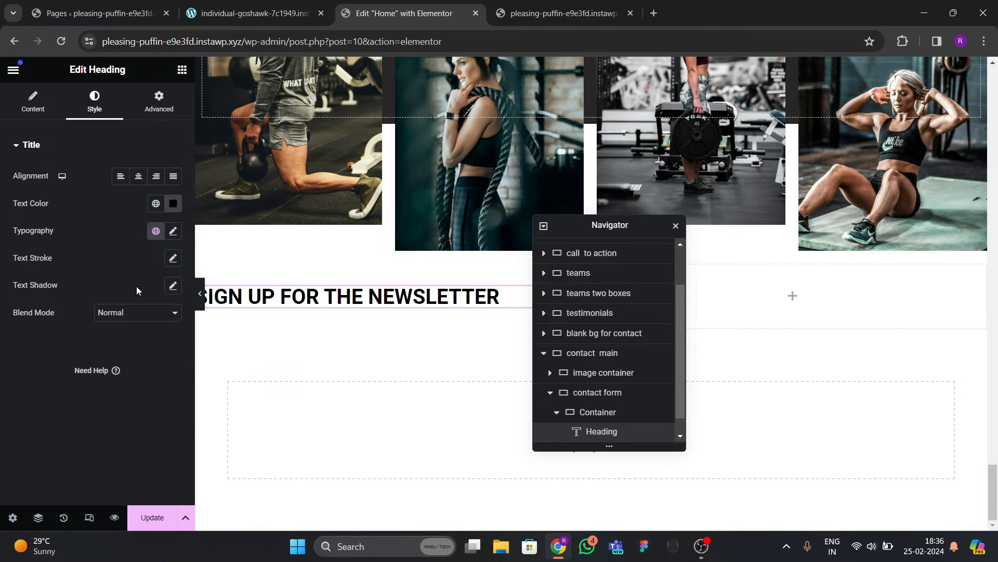
Set the heading typography to Oswald, 25 px, weight 600 (Semi Bold).
{"action": "left_click", "coordinate": [172, 231]}
{"action": "left_click", "coordinate": [131, 292]}
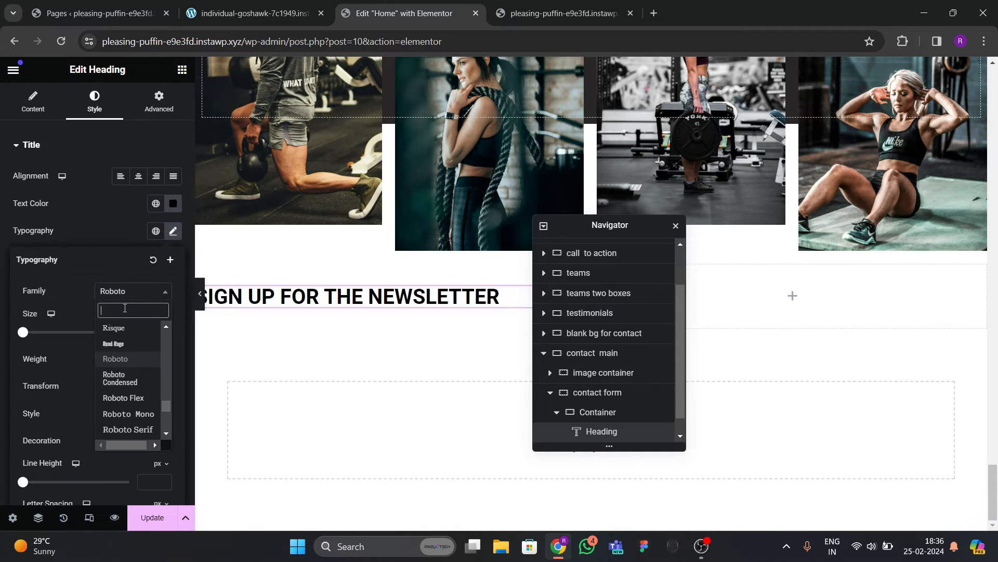
{"action": "type", "text": "oswald"}
{"action": "key", "text": "Return"}
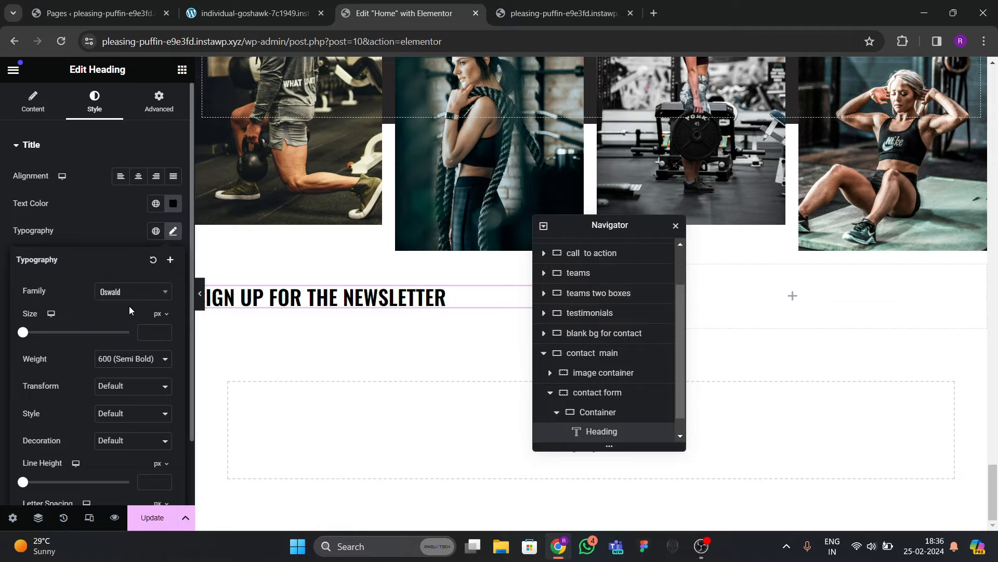
{"action": "left_click", "coordinate": [164, 331]}
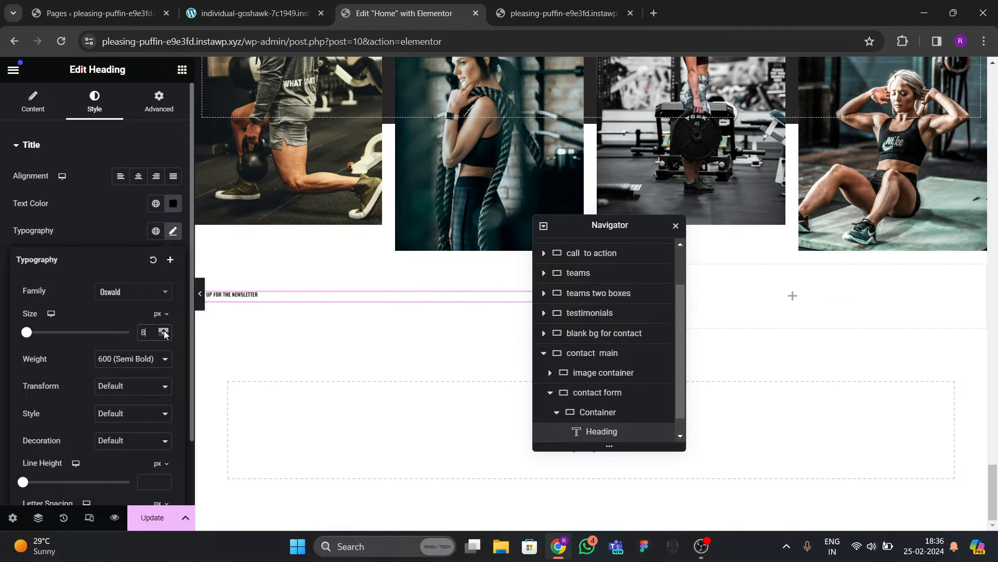
{"action": "left_click", "coordinate": [164, 331]}
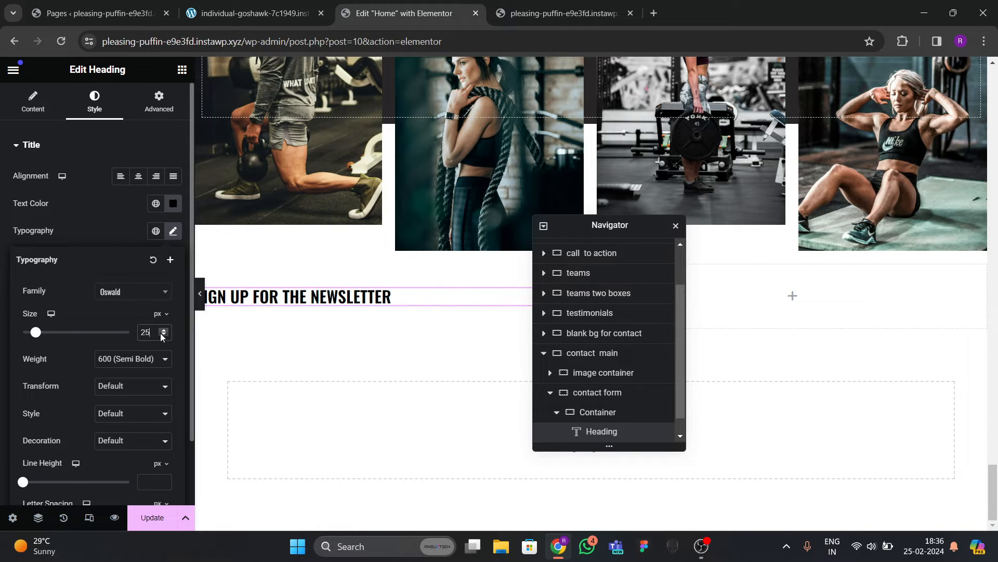
{"action": "left_click", "coordinate": [134, 364]}
{"action": "left_click", "coordinate": [113, 419]}
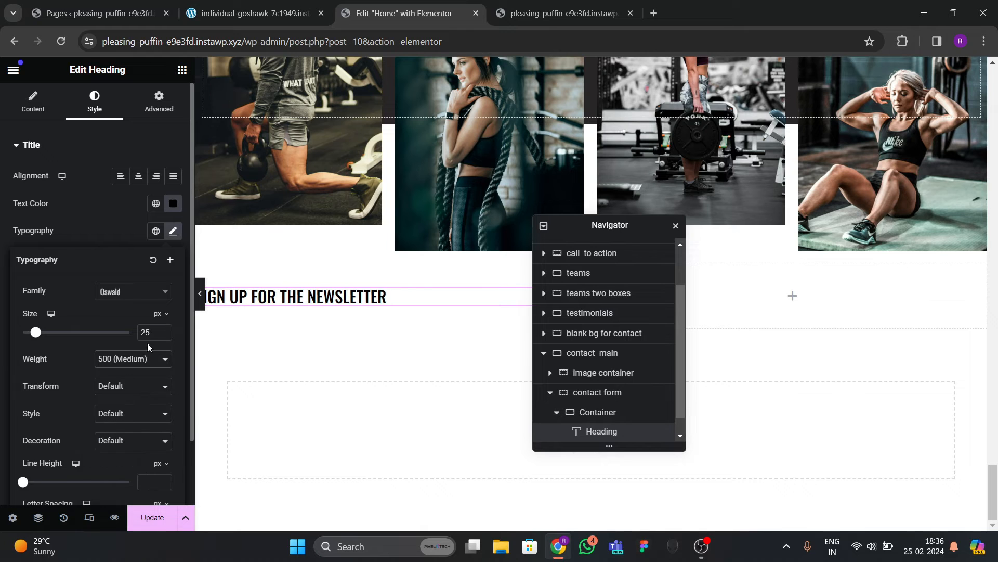
{"action": "left_click", "coordinate": [132, 368]}
{"action": "left_click", "coordinate": [116, 421]}
Compare the styled heading with the live site.
{"action": "left_click", "coordinate": [227, 15]}
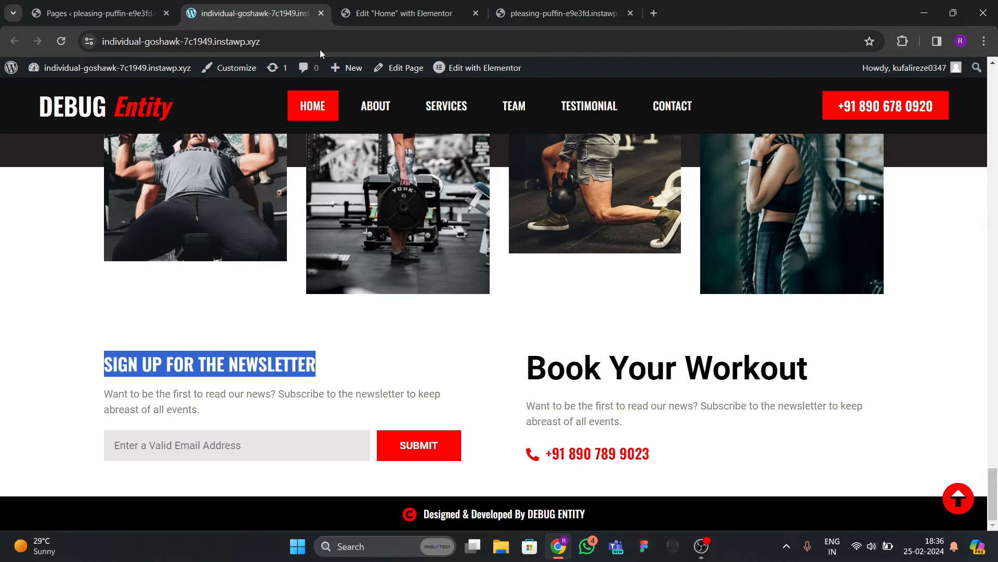
{"action": "key", "text": "ctrl+Tab"}
{"action": "scroll", "coordinate": [331, 222], "scroll_direction": "up", "scroll_amount": 15}
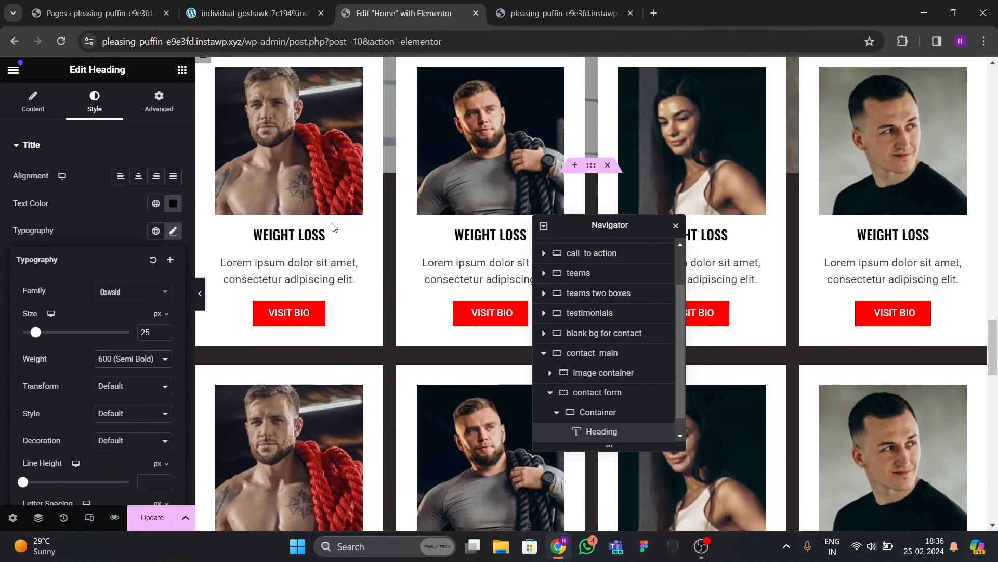
{"action": "scroll", "coordinate": [332, 223], "scroll_direction": "down", "scroll_amount": 12}
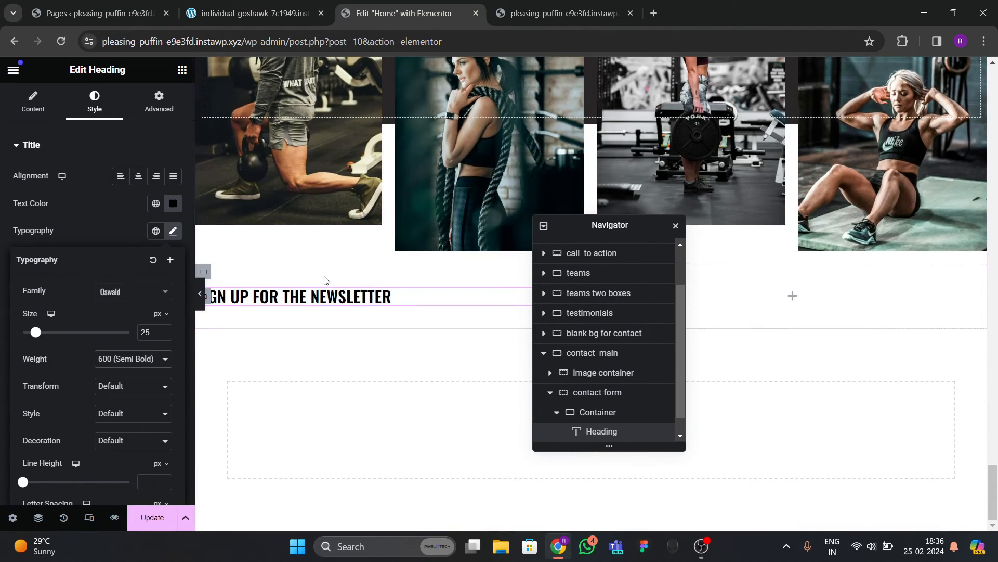
Add a text block below the heading and give it a dark text colour.
{"action": "left_click", "coordinate": [182, 69]}
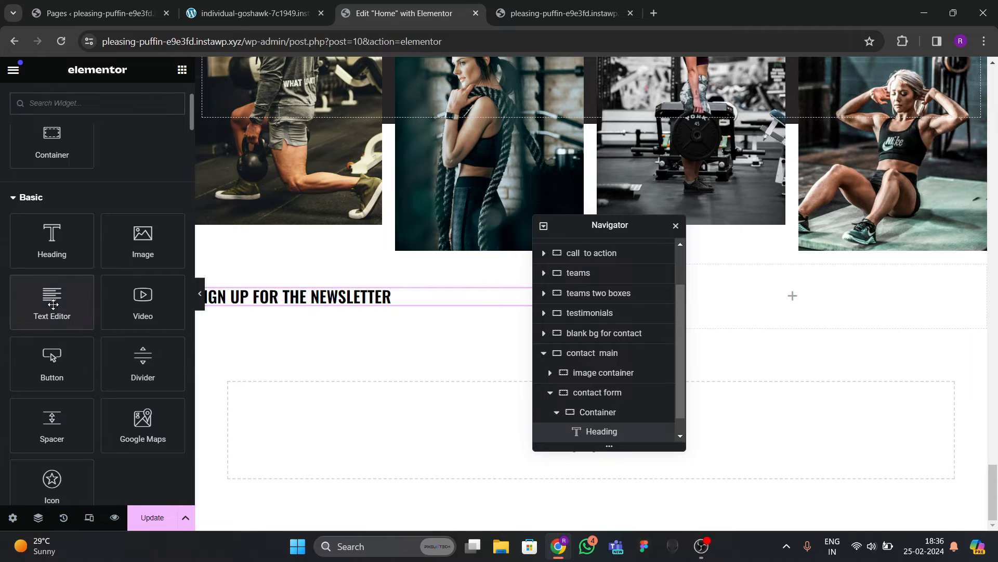
{"action": "left_click_drag", "start_coordinate": [53, 304], "coordinate": [304, 307]}
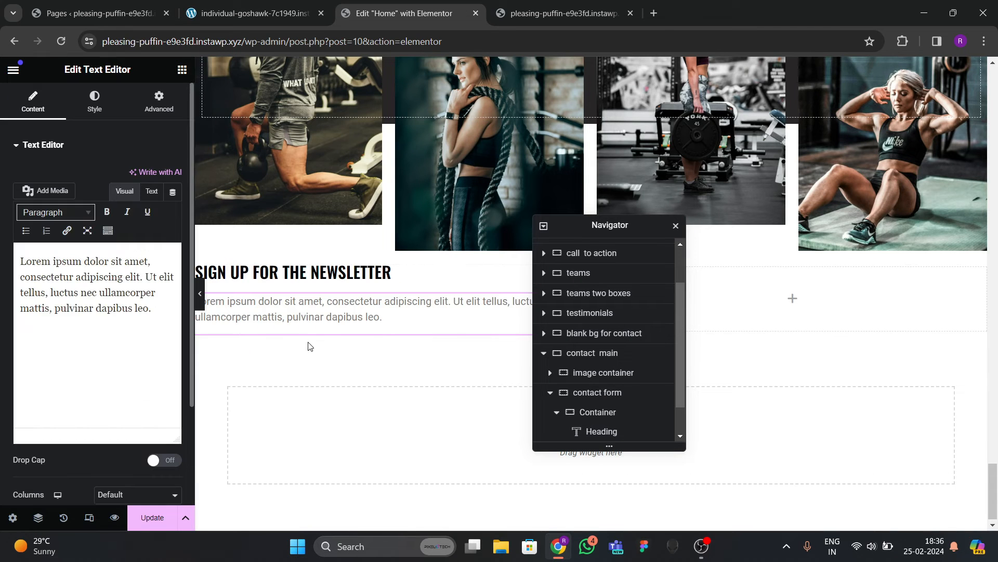
{"action": "left_click", "coordinate": [101, 114]}
{"action": "left_click", "coordinate": [173, 203]}
{"action": "left_click", "coordinate": [119, 339]}
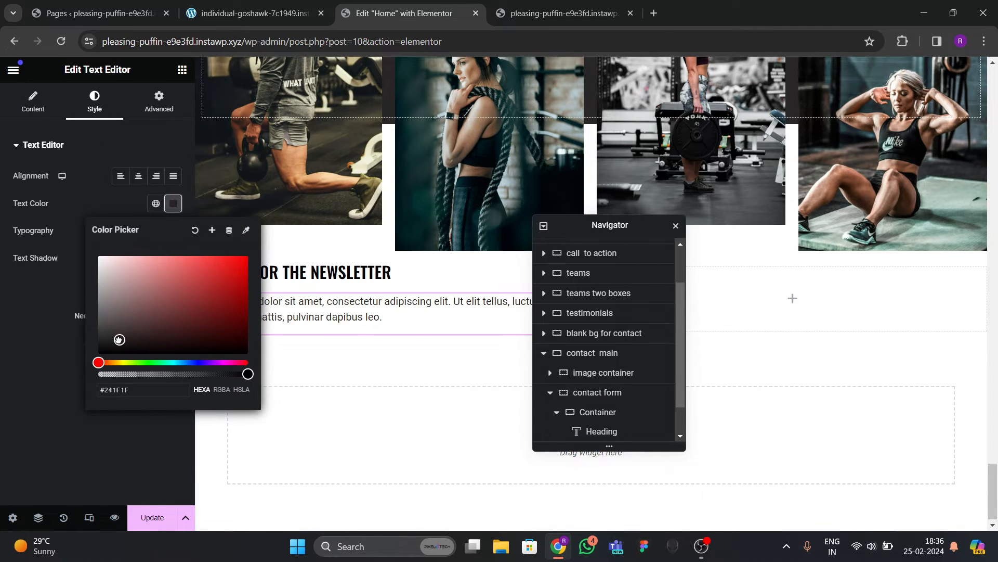
{"action": "left_click_drag", "start_coordinate": [119, 340], "coordinate": [110, 328]}
{"action": "left_click", "coordinate": [27, 362]}
Set the paragraph font size to 20 px.
{"action": "left_click", "coordinate": [173, 230]}
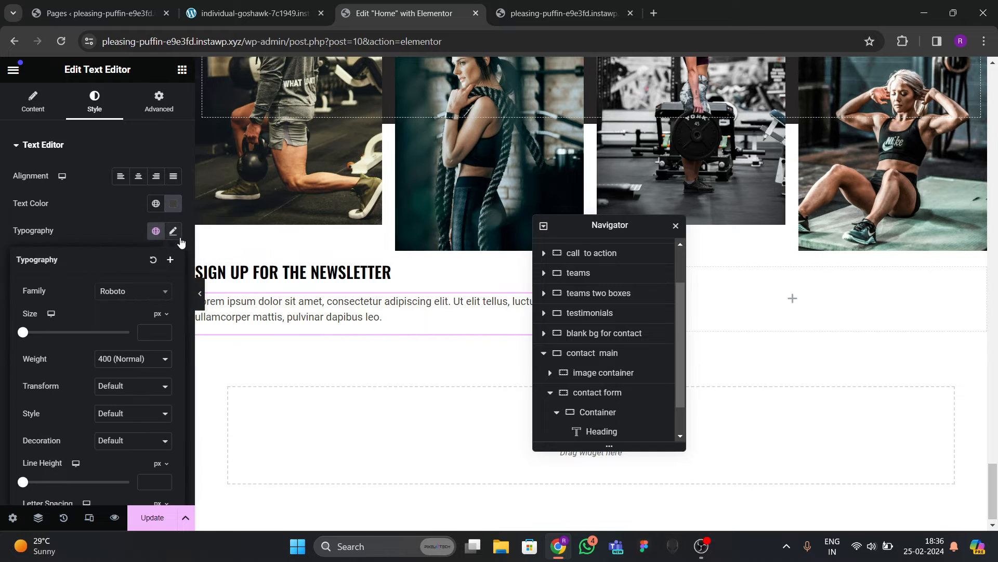
{"action": "left_click", "coordinate": [163, 333]}
{"action": "type", "text": "17"}
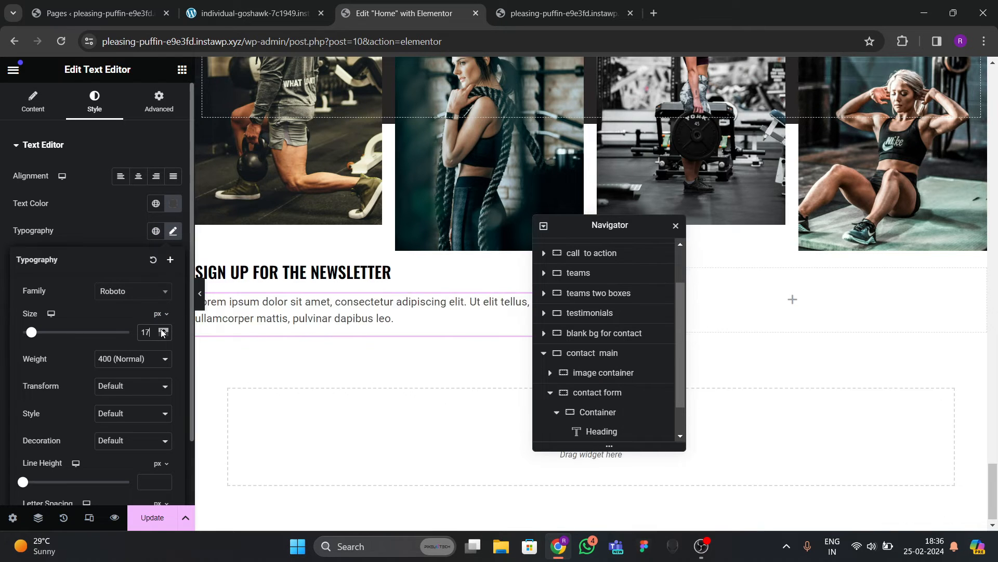
{"action": "left_click", "coordinate": [161, 329]}
{"action": "left_click", "coordinate": [161, 329]}
{"action": "left_click", "coordinate": [161, 330]}
Check the live site again and move the Navigator out of the way.
{"action": "left_click", "coordinate": [255, 13]}
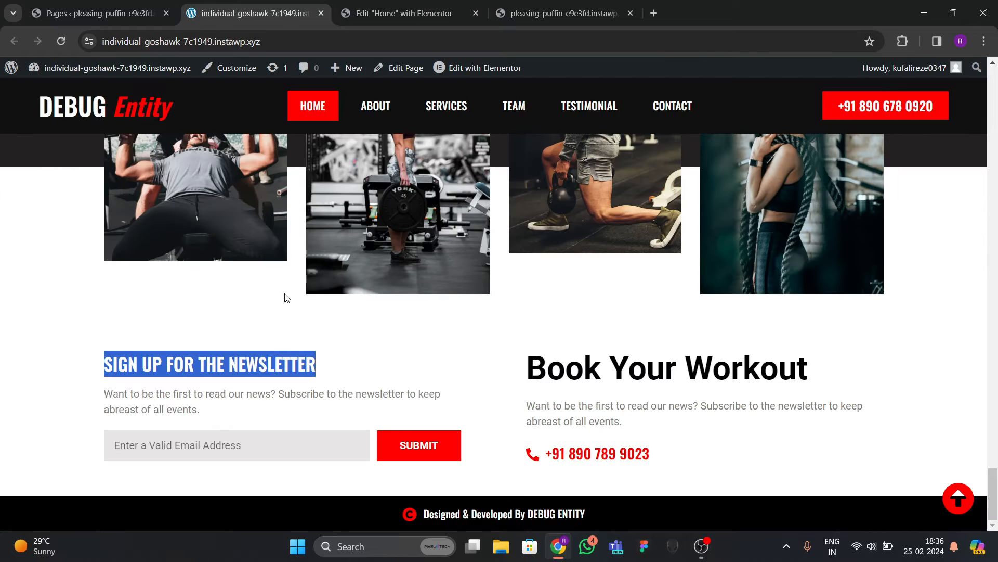
{"action": "left_click", "coordinate": [383, 398]}
{"action": "left_click", "coordinate": [397, 13]}
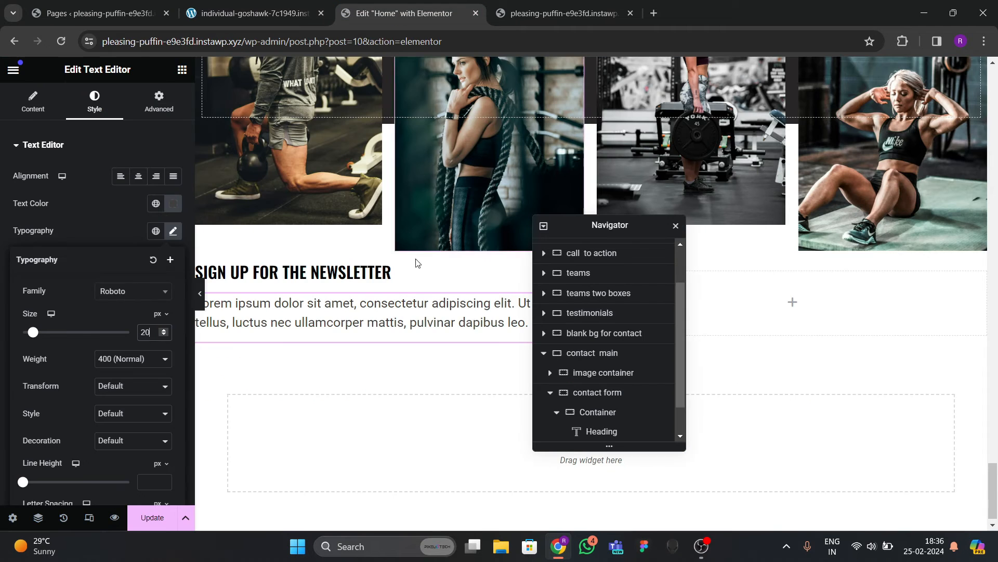
{"action": "left_click_drag", "start_coordinate": [611, 225], "coordinate": [696, 272]}
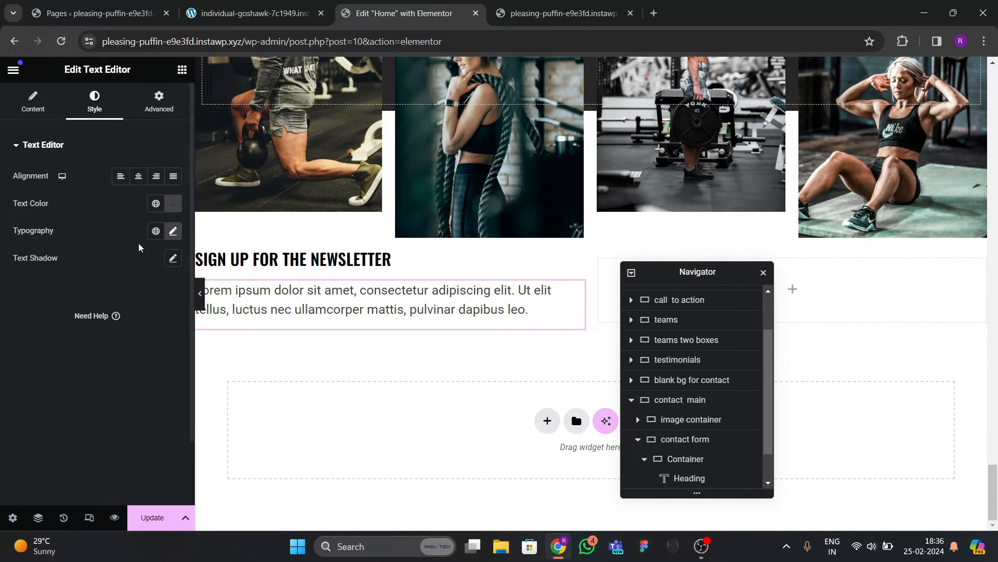
{"action": "left_click", "coordinate": [182, 70]}
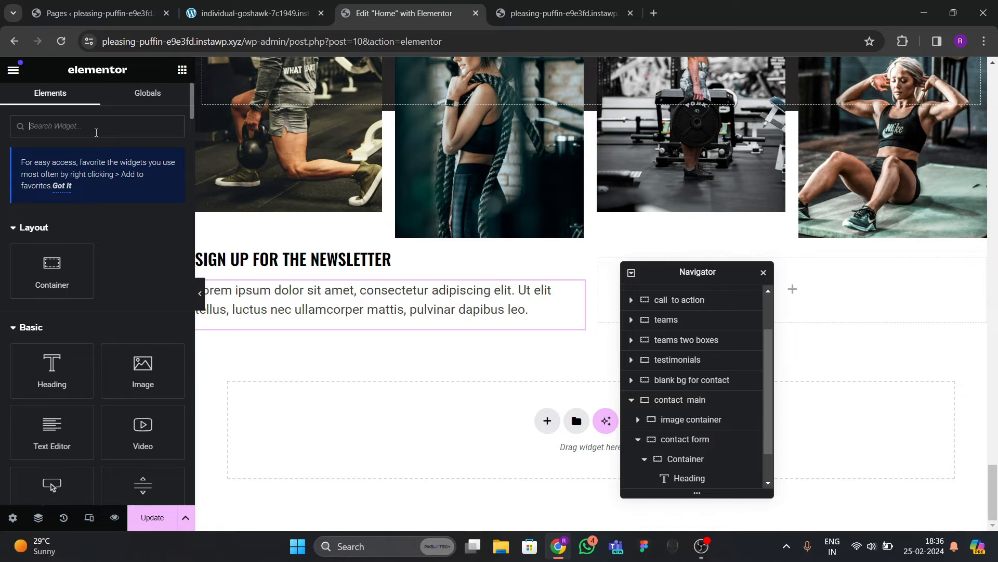
Search for the Form widget and drop it below the newsletter text.
{"action": "type", "text": "input"}
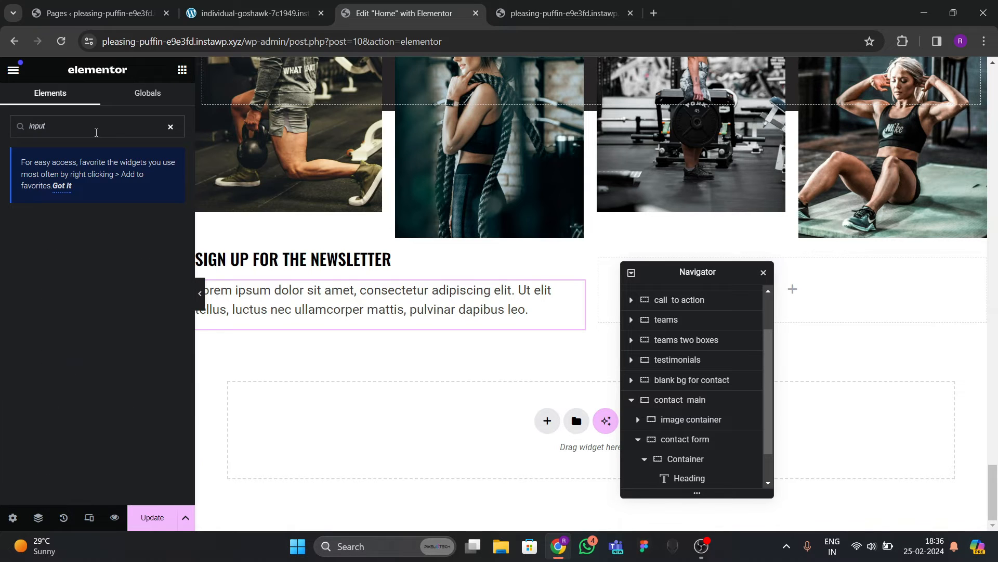
{"action": "key", "text": "BackSpace"}
{"action": "type", "text": "form"}
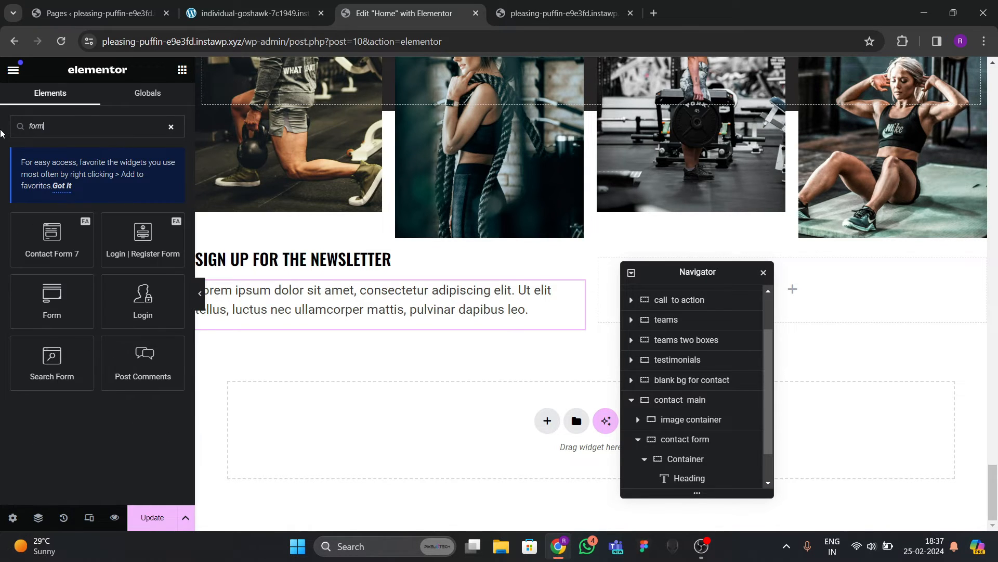
{"action": "left_click_drag", "start_coordinate": [52, 301], "coordinate": [288, 379]}
Delete the Name and Message fields and make the Email field 75% wide.
{"action": "left_click", "coordinate": [168, 222]}
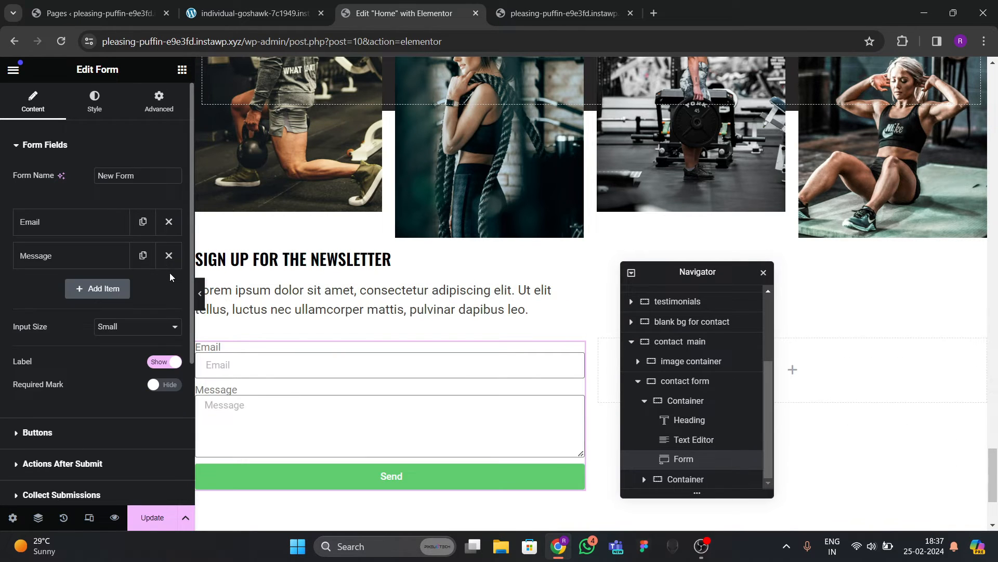
{"action": "left_click", "coordinate": [169, 254]}
{"action": "left_click", "coordinate": [100, 232]}
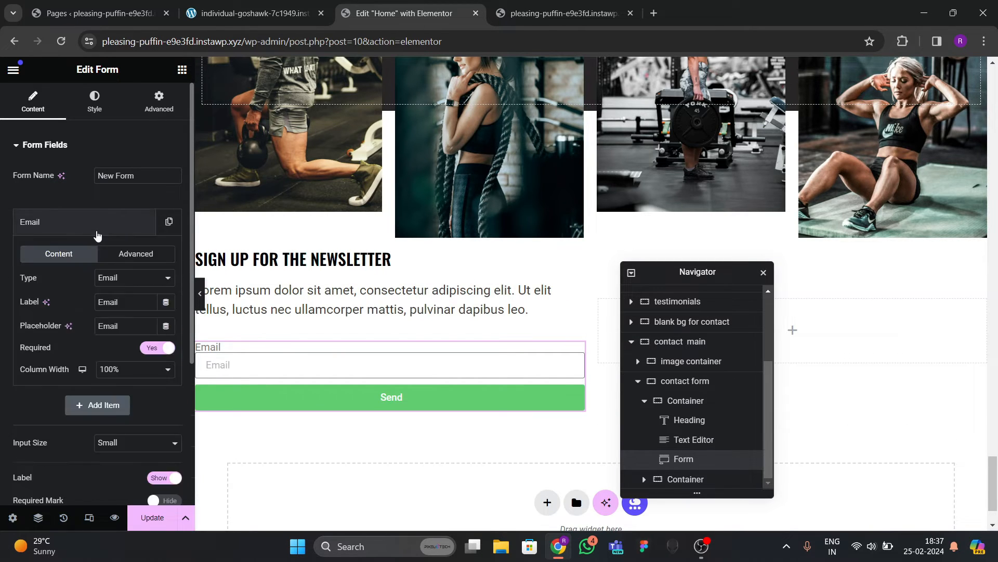
{"action": "left_click", "coordinate": [119, 372]}
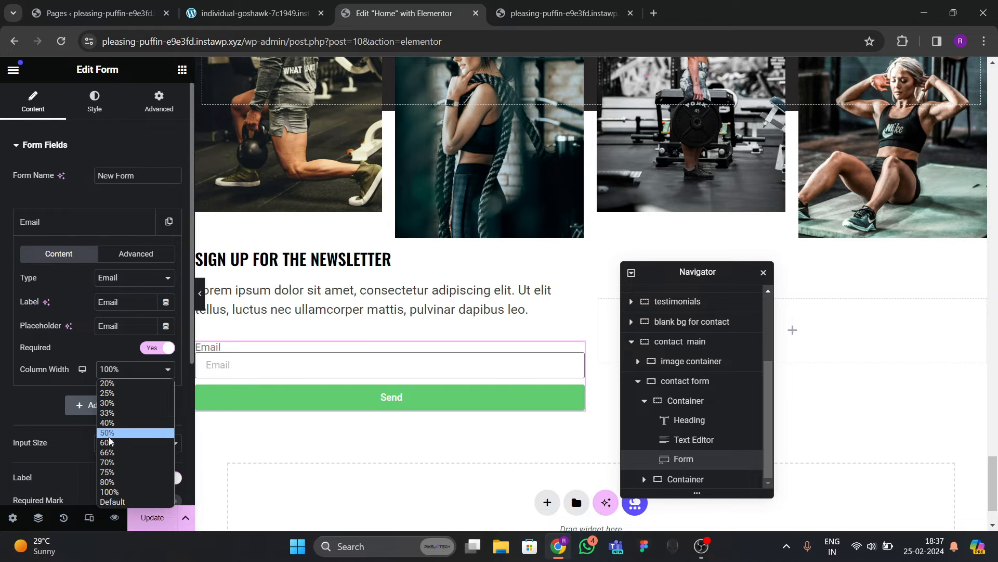
{"action": "left_click", "coordinate": [112, 472]}
{"action": "left_click", "coordinate": [89, 231]}
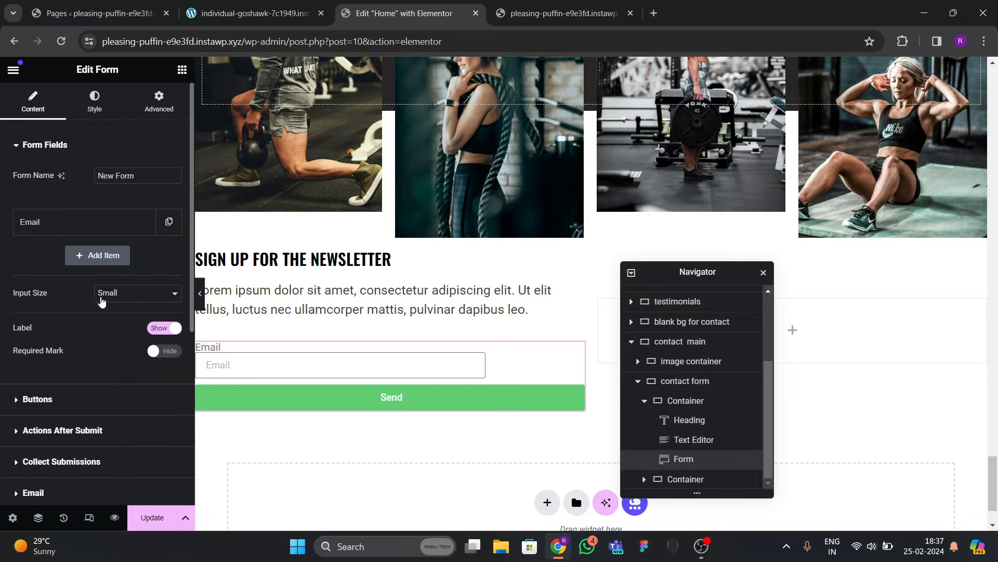
Use Medium inputs, hide labels, and set the email placeholder 'Enter your valid email here'.
{"action": "left_click", "coordinate": [116, 295]}
{"action": "left_click", "coordinate": [107, 321]}
{"action": "scroll", "coordinate": [93, 320], "scroll_direction": "down", "scroll_amount": 3}
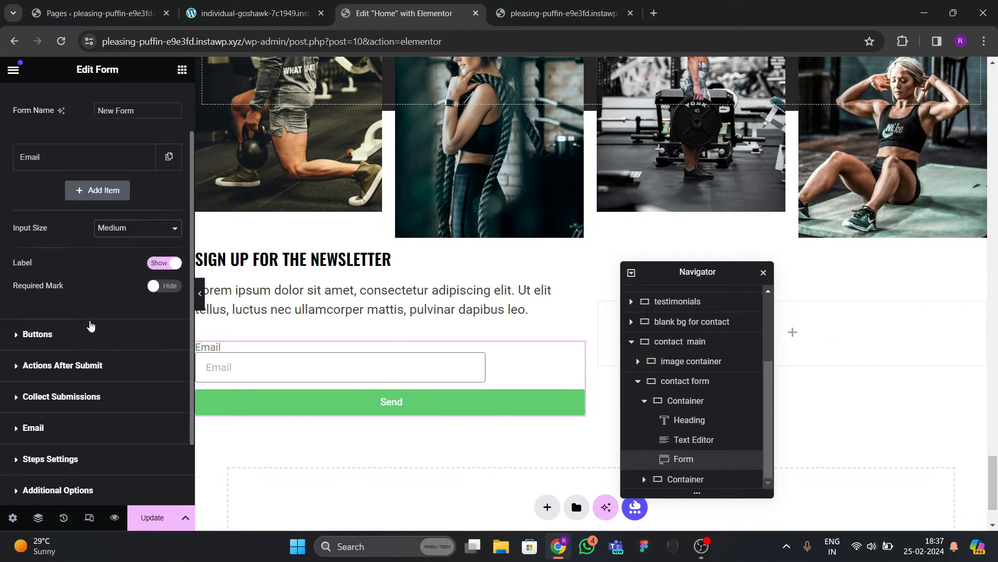
{"action": "left_click", "coordinate": [159, 184]}
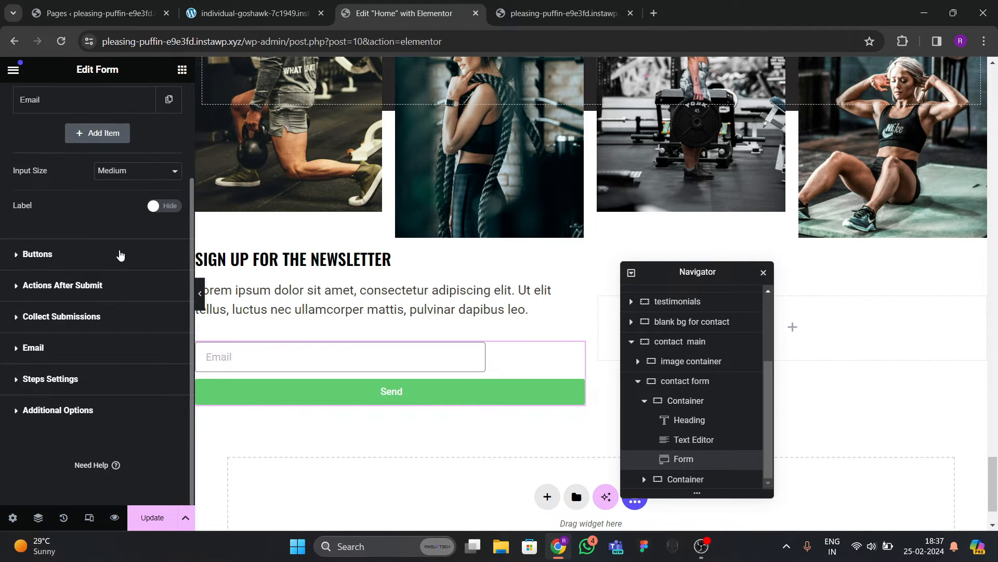
{"action": "scroll", "coordinate": [138, 191], "scroll_direction": "up", "scroll_amount": 3}
{"action": "left_click", "coordinate": [104, 222]}
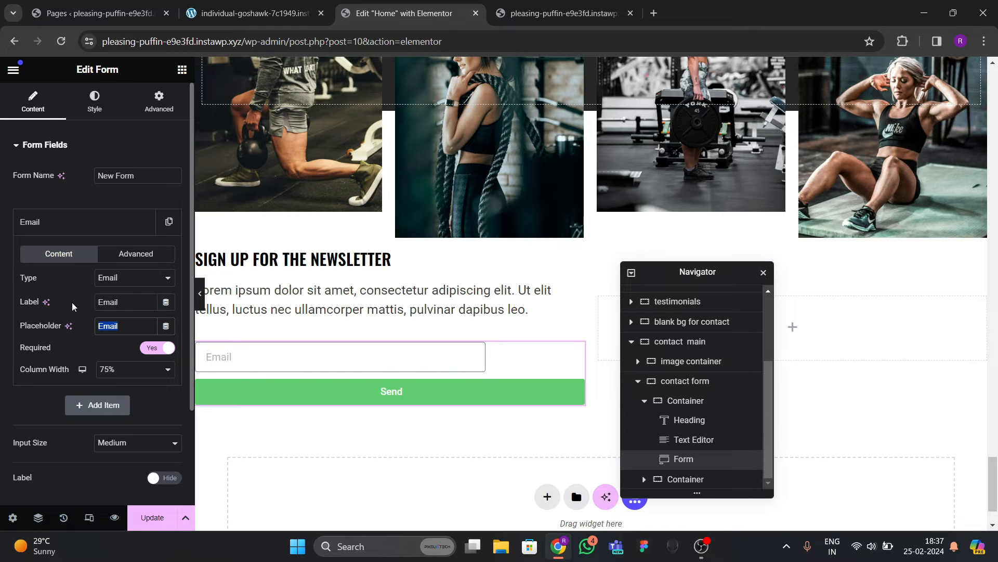
{"action": "type", "text": "Enter your v"}
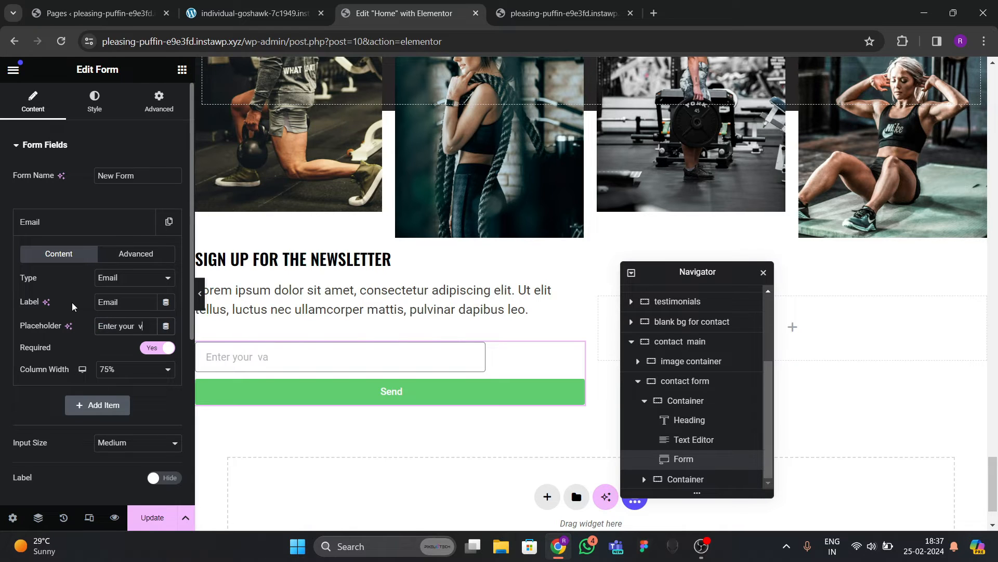
{"action": "type", "text": "alid email here"}
{"action": "left_click", "coordinate": [101, 229]}
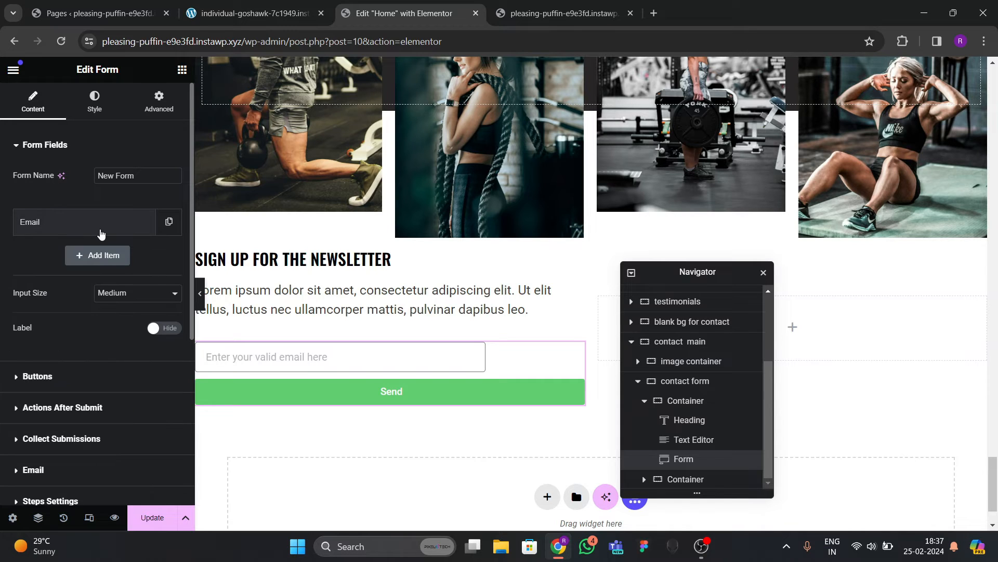
Make the submit button 25% wide, Medium size, with the text SUBMIT.
{"action": "left_click", "coordinate": [37, 376]}
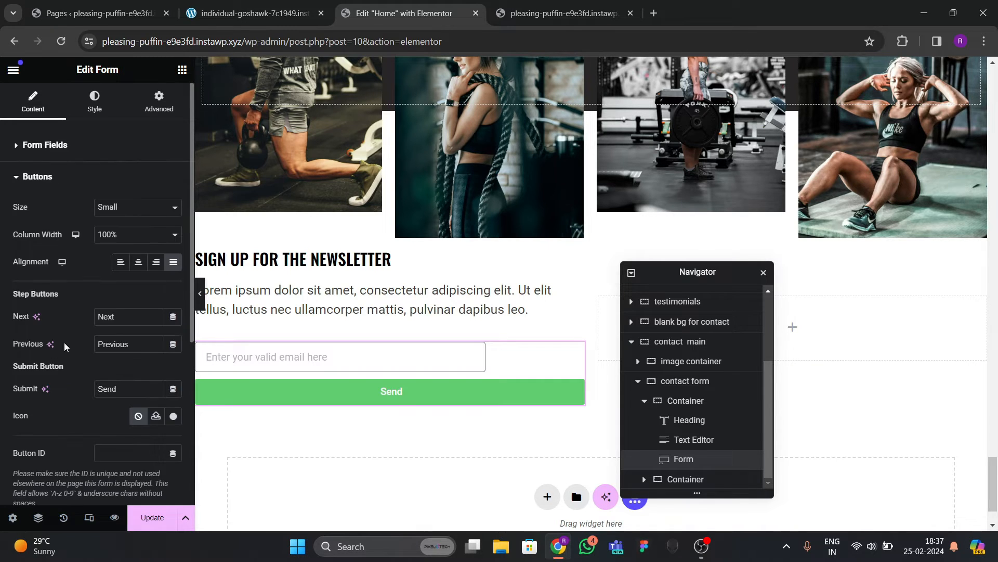
{"action": "left_click", "coordinate": [133, 237]}
{"action": "left_click", "coordinate": [120, 259]}
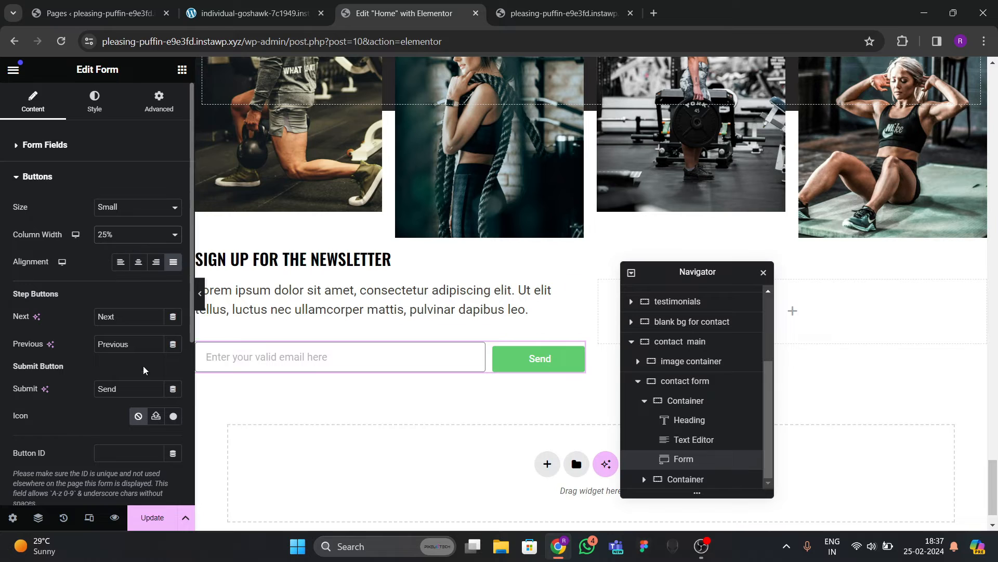
{"action": "left_click", "coordinate": [122, 232]}
{"action": "left_click", "coordinate": [125, 209]}
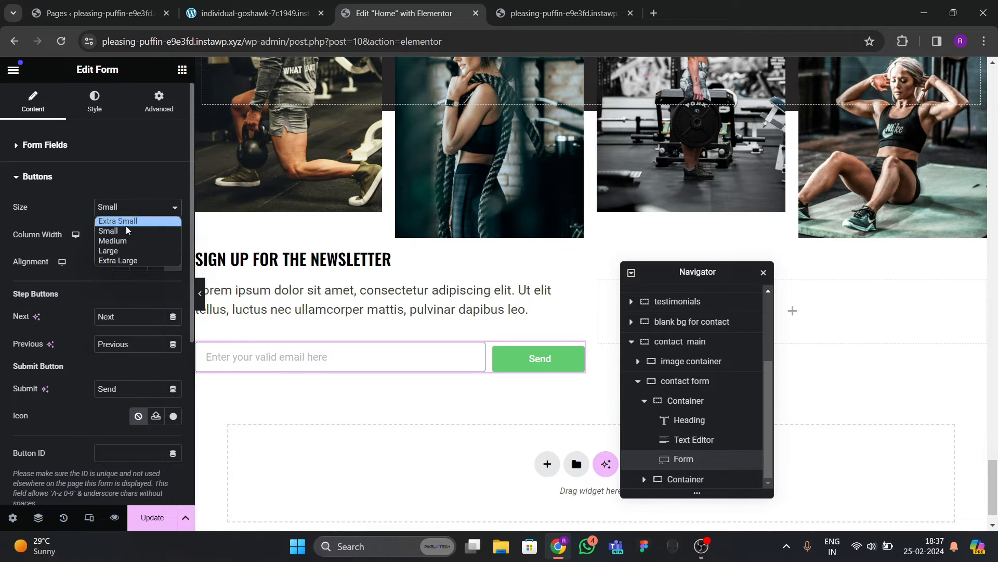
{"action": "left_click", "coordinate": [112, 240]}
{"action": "scroll", "coordinate": [136, 269], "scroll_direction": "down", "scroll_amount": 4}
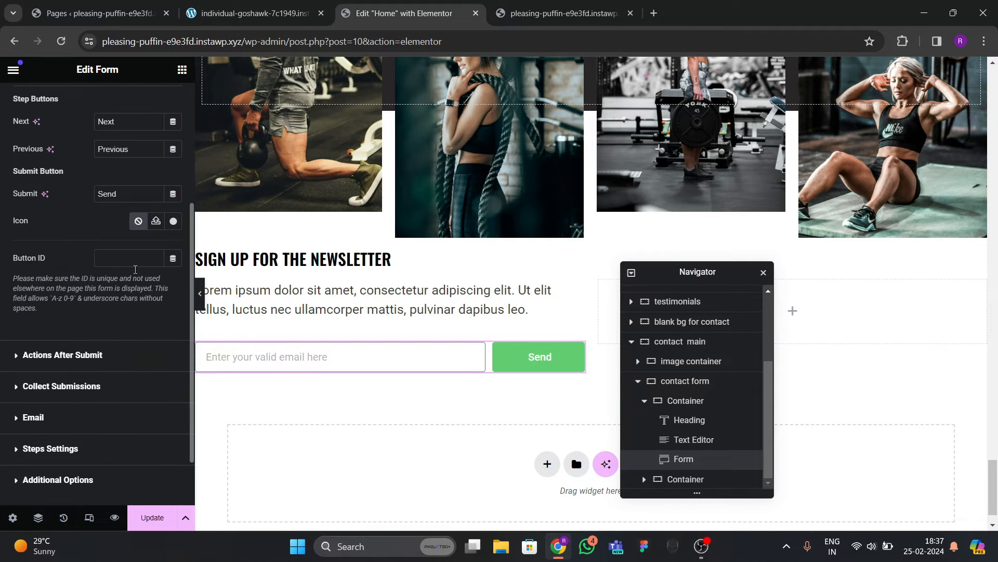
{"action": "type", "text": "SUBMIT"}
{"action": "scroll", "coordinate": [59, 210], "scroll_direction": "up", "scroll_amount": 4}
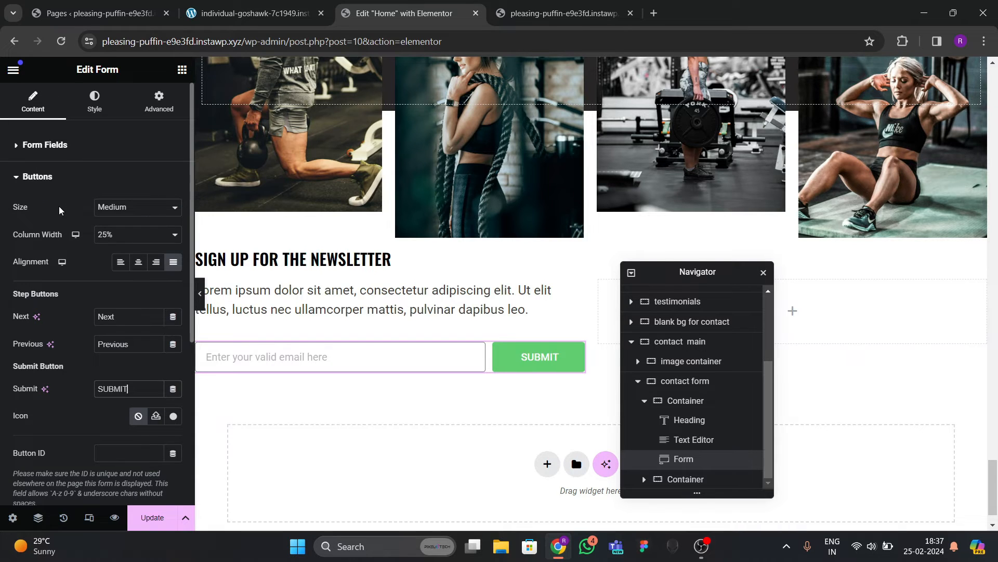
{"action": "left_click", "coordinate": [82, 106]}
{"action": "scroll", "coordinate": [78, 265], "scroll_direction": "down", "scroll_amount": 5}
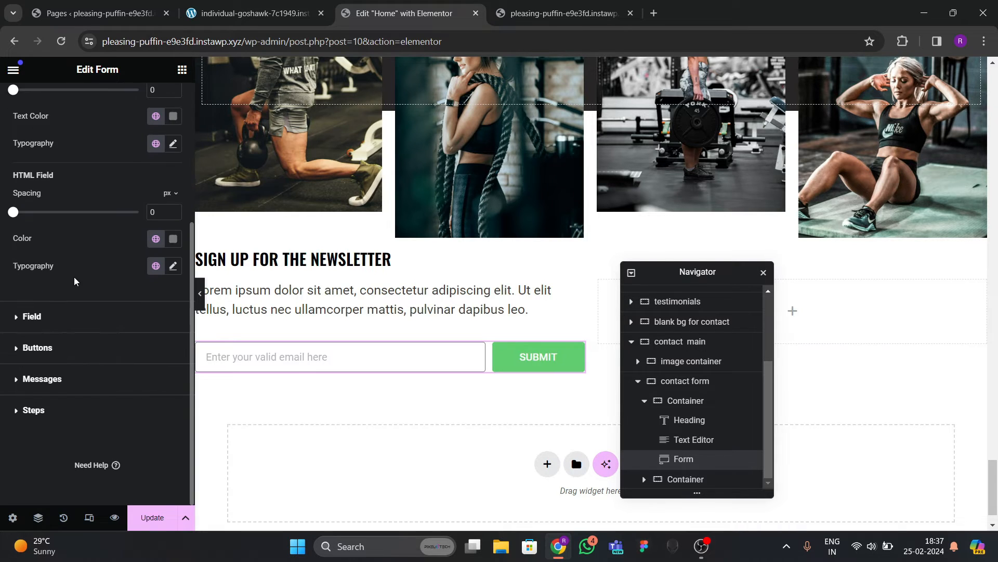
Give the SUBMIT button the red global background colour and Oswald font.
{"action": "left_click", "coordinate": [38, 347]}
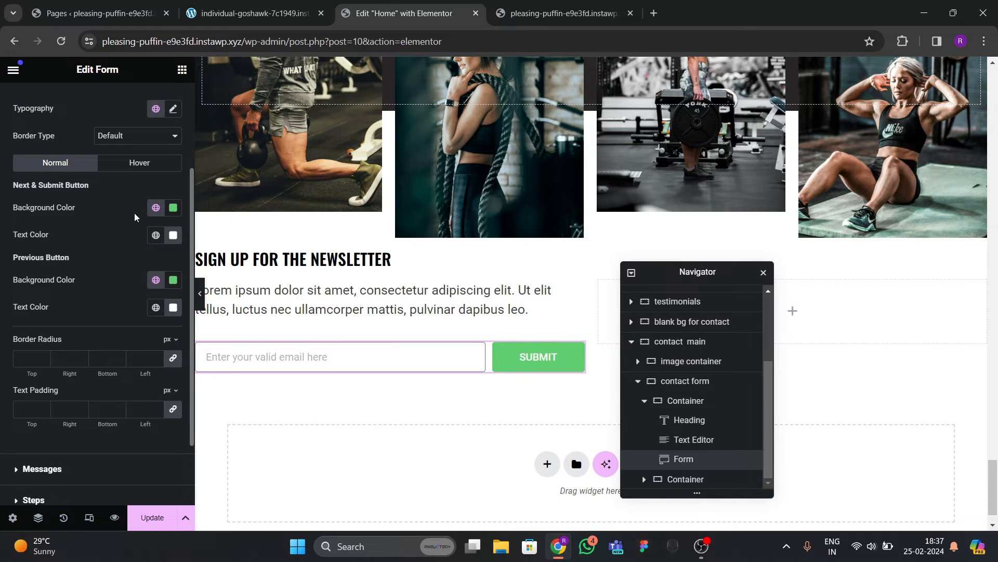
{"action": "left_click", "coordinate": [156, 208]}
{"action": "left_click", "coordinate": [64, 367]}
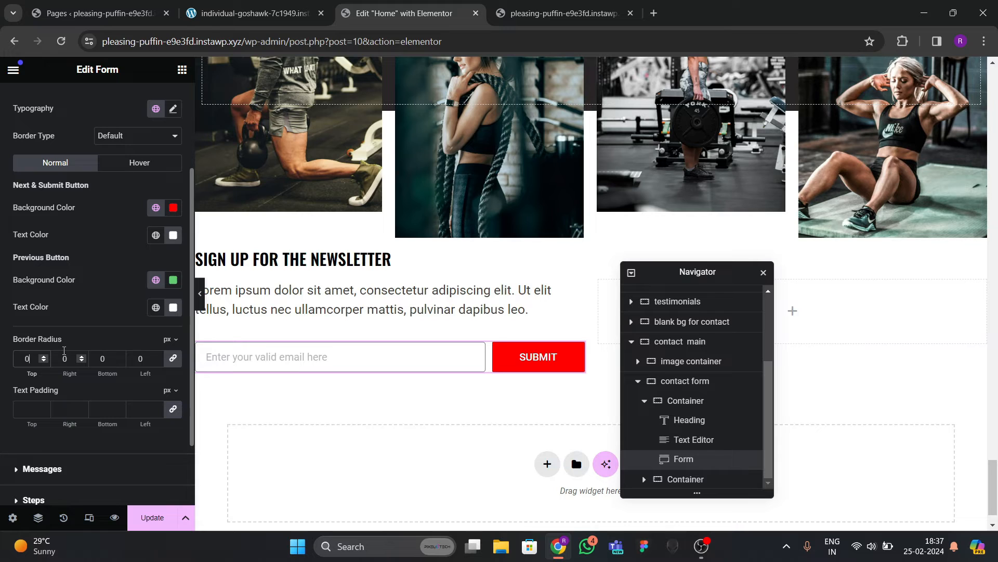
{"action": "scroll", "coordinate": [64, 350], "scroll_direction": "up", "scroll_amount": 3}
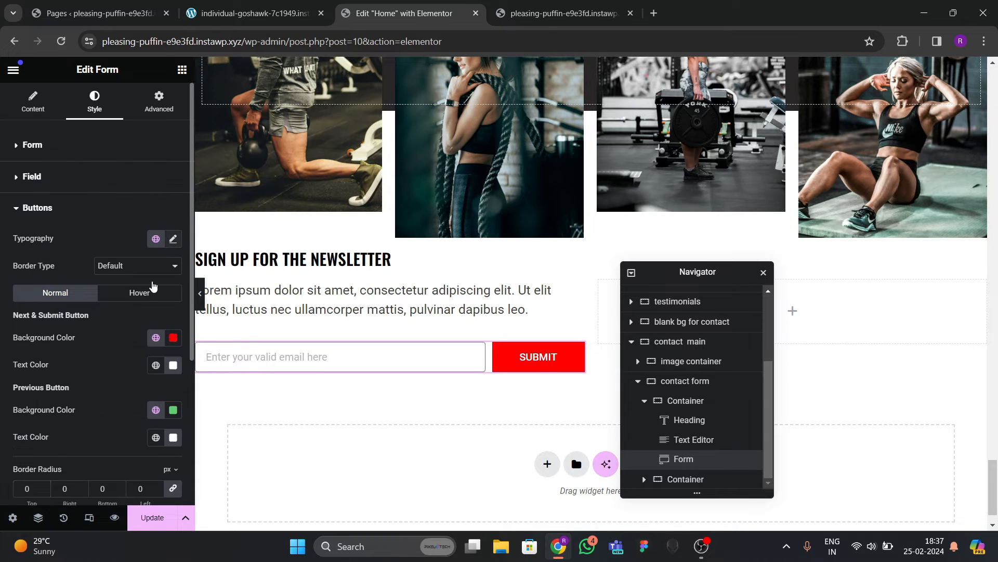
{"action": "left_click", "coordinate": [173, 239]}
{"action": "left_click", "coordinate": [132, 301]}
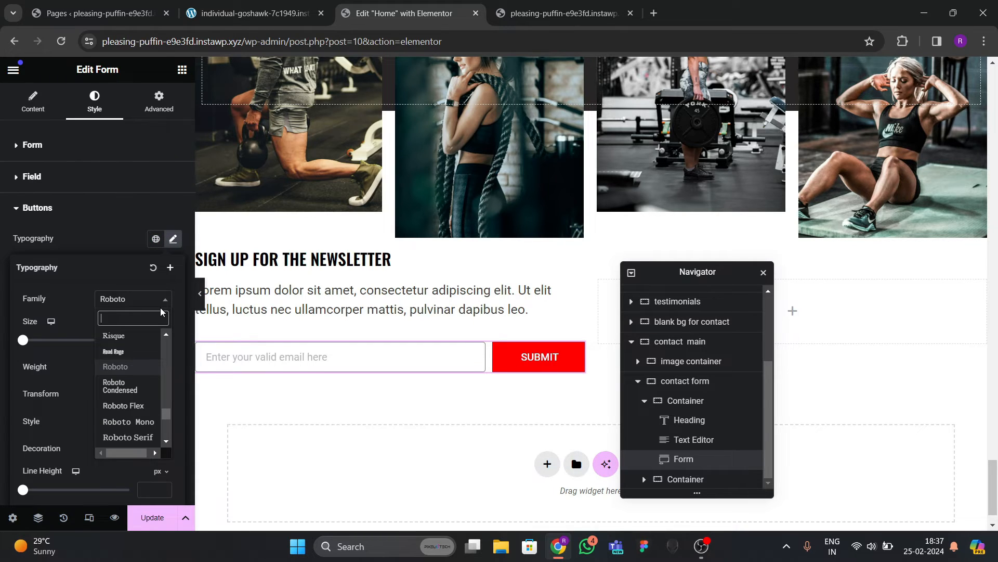
{"action": "type", "text": "oswld"}
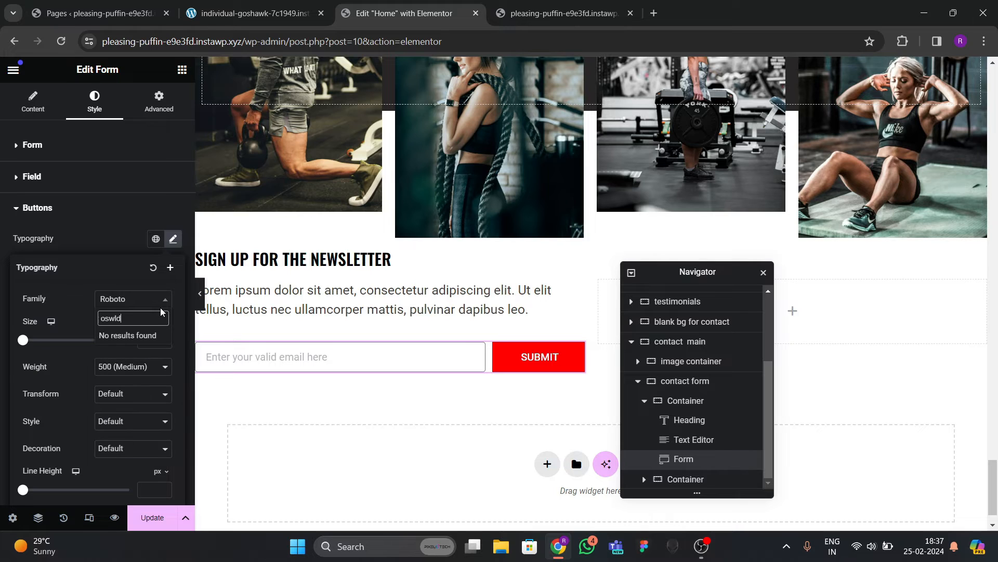
{"action": "key", "text": "BackSpace"}
{"action": "key", "text": "BackSpace"}
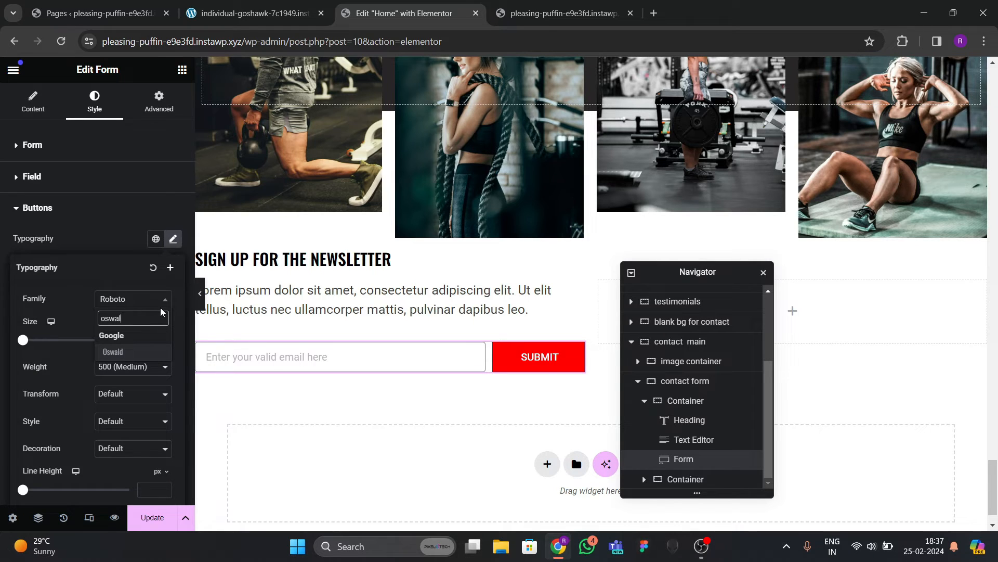
{"action": "key", "text": "Return"}
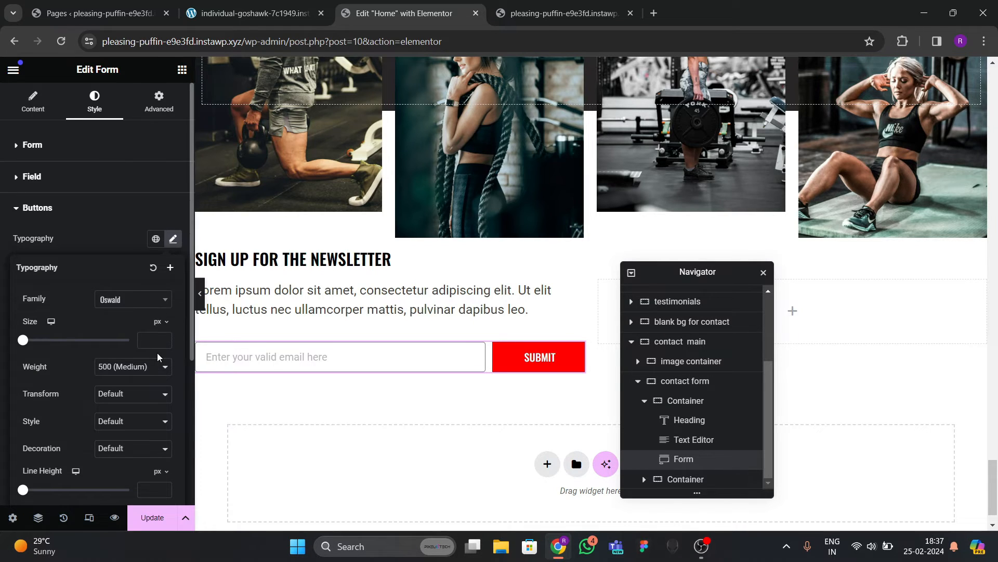
{"action": "left_click", "coordinate": [113, 237]}
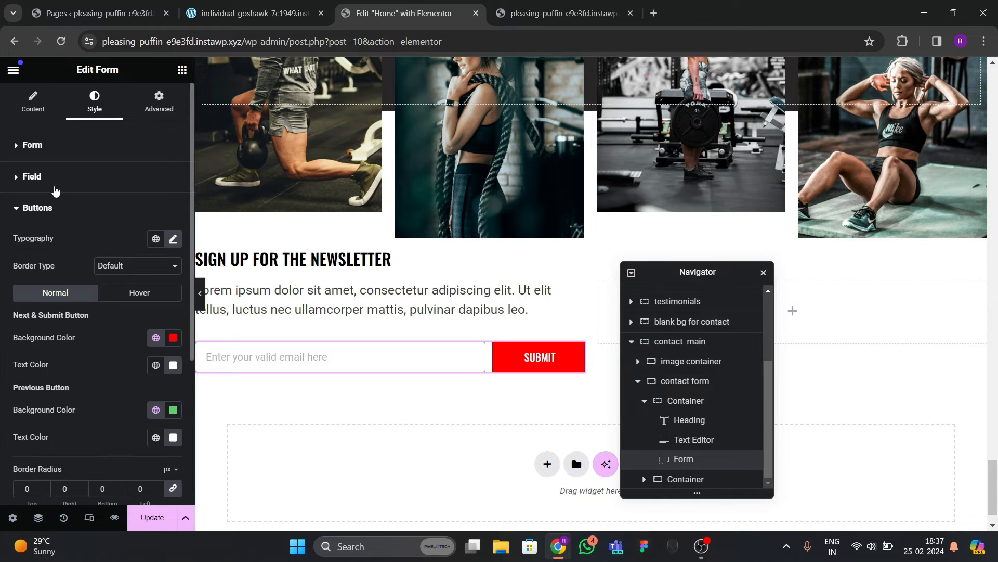
Expand the field style settings and view the live site's newsletter section.
{"action": "left_click", "coordinate": [54, 189]}
{"action": "scroll", "coordinate": [73, 249], "scroll_direction": "down", "scroll_amount": 3}
{"action": "left_click", "coordinate": [240, 15]}
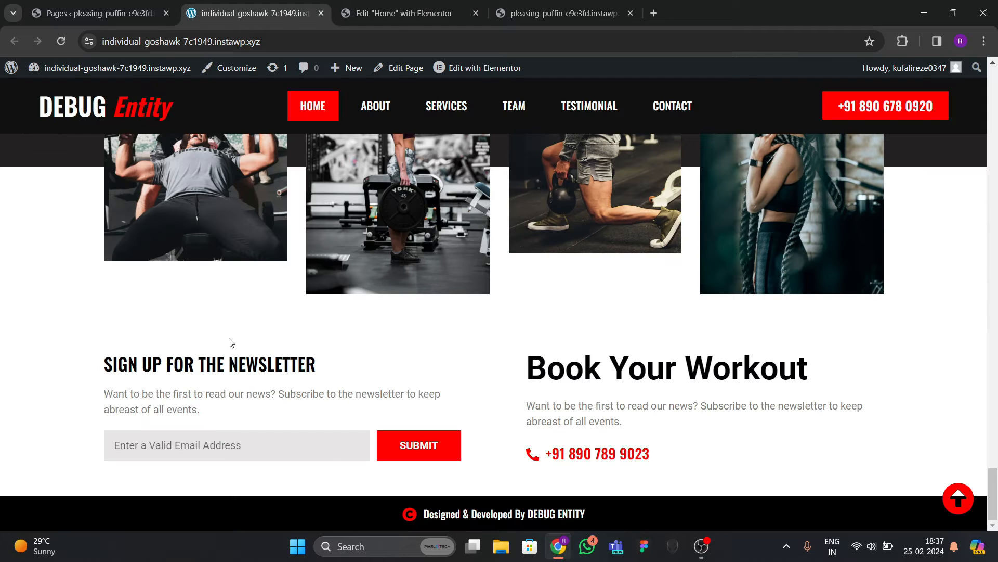
Give the email field a light grey background and near-black text colour.
{"action": "left_click", "coordinate": [391, 14]}
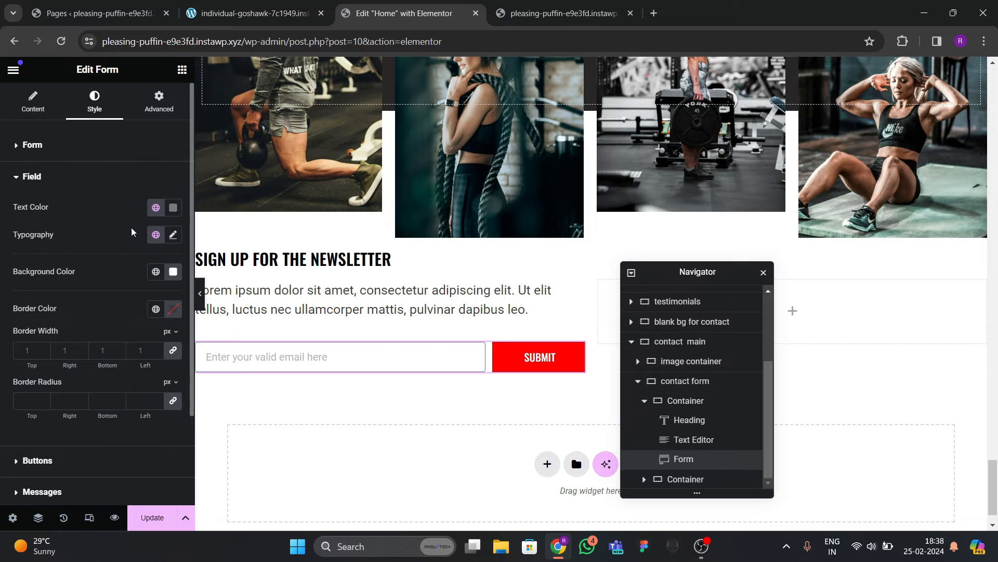
{"action": "scroll", "coordinate": [114, 275], "scroll_direction": "down", "scroll_amount": 2}
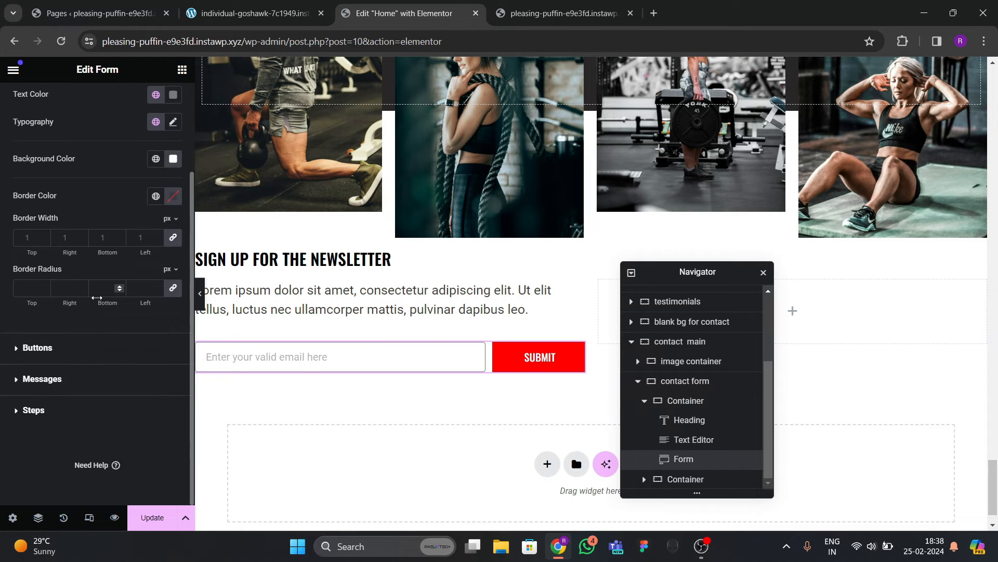
{"action": "scroll", "coordinate": [74, 283], "scroll_direction": "up", "scroll_amount": 1}
{"action": "left_click", "coordinate": [171, 226]}
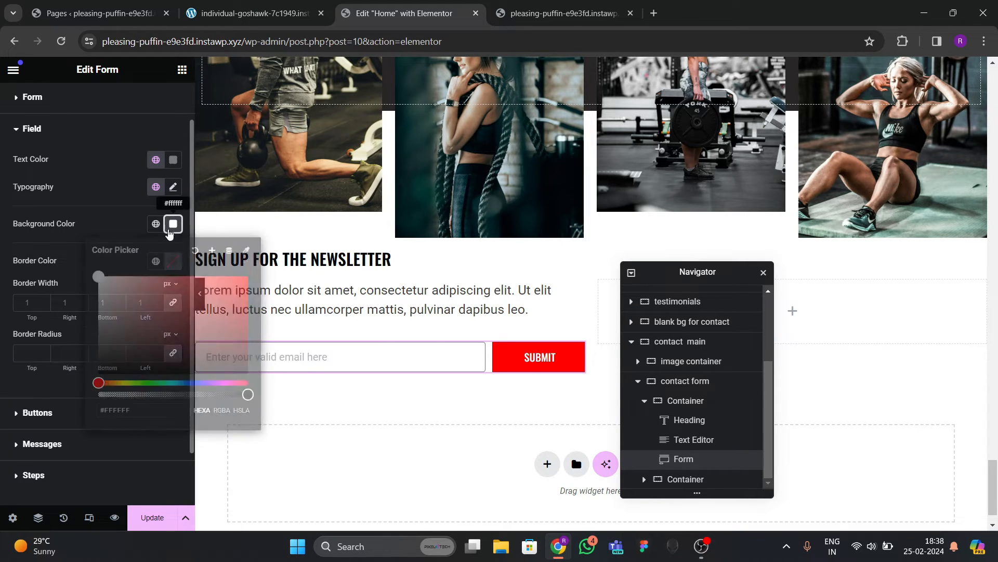
{"action": "left_click_drag", "start_coordinate": [183, 352], "coordinate": [93, 287]}
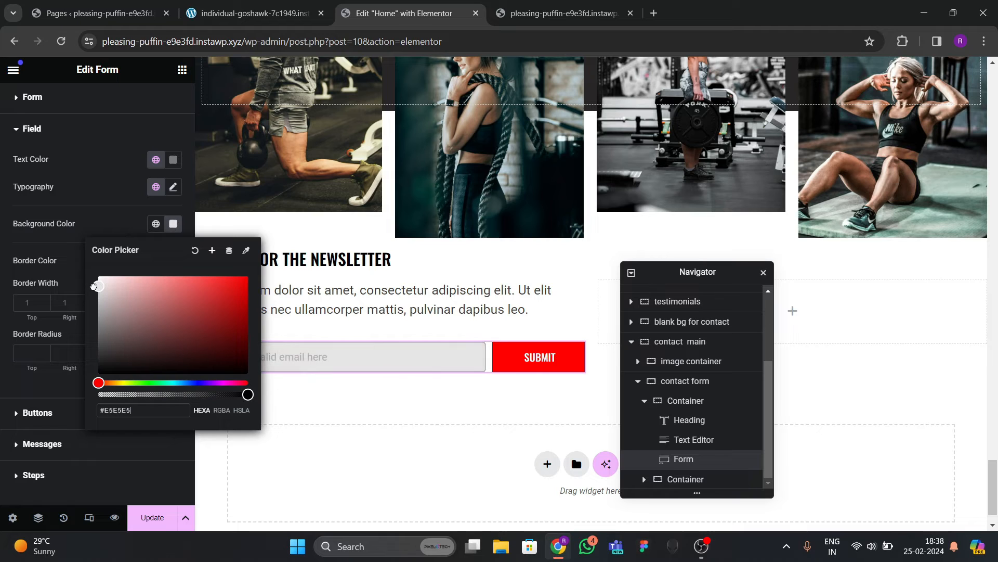
{"action": "left_click", "coordinate": [117, 211]}
{"action": "left_click", "coordinate": [172, 160]}
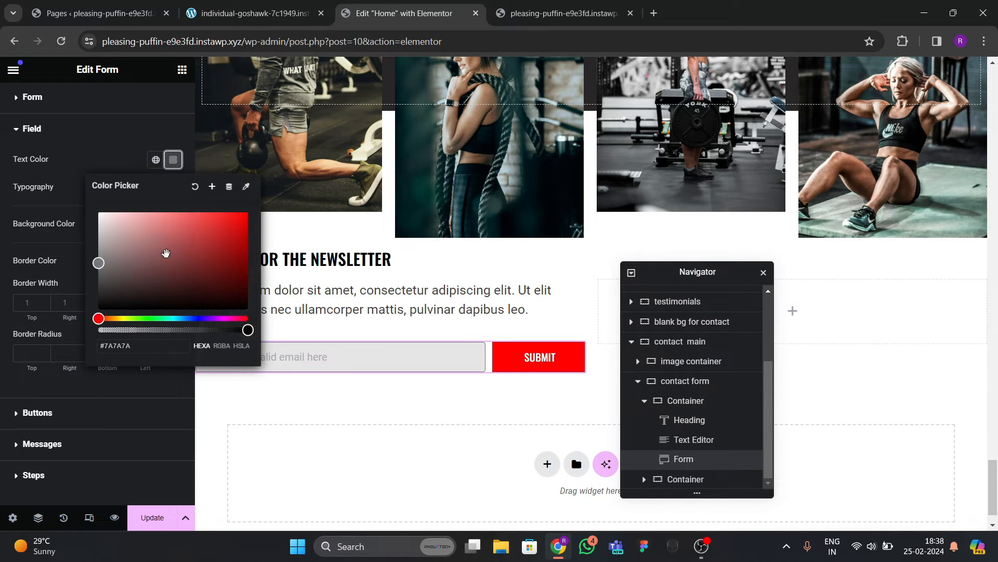
{"action": "left_click_drag", "start_coordinate": [162, 269], "coordinate": [97, 321]}
{"action": "left_click", "coordinate": [81, 262]}
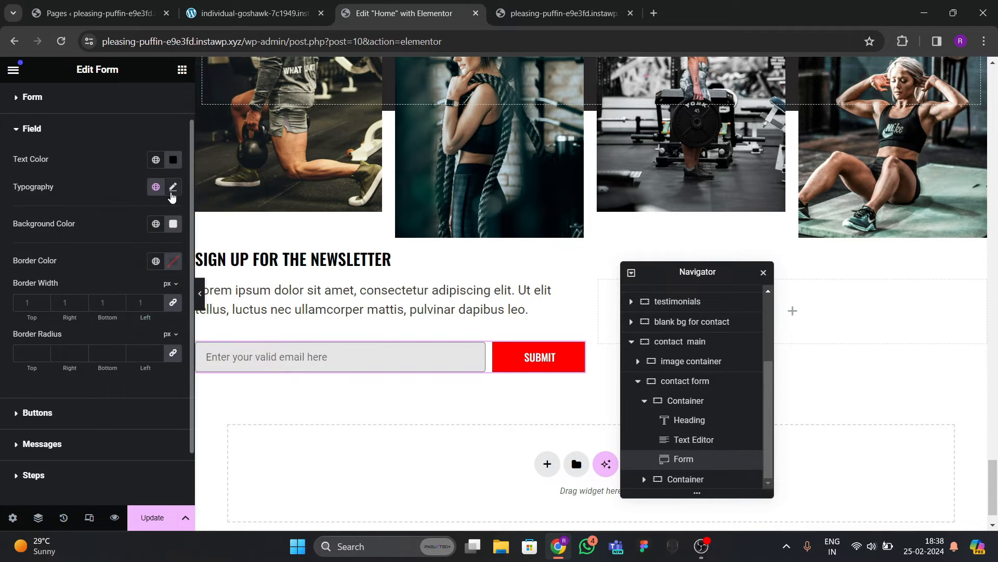
Set the field text to 17 px with Normal (400) weight.
{"action": "left_click", "coordinate": [173, 187]}
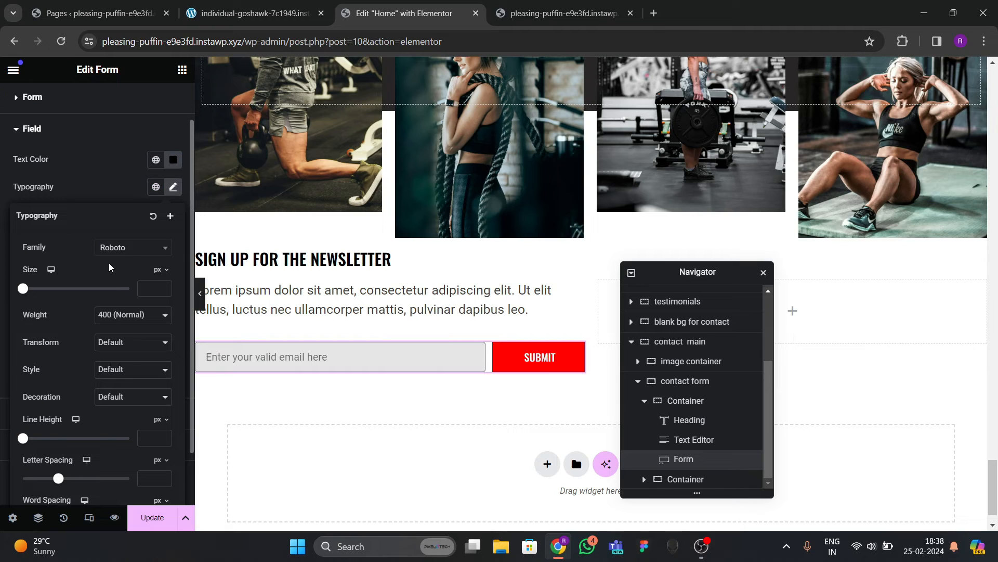
{"action": "left_click", "coordinate": [162, 287]}
{"action": "type", "text": "2"}
{"action": "left_click", "coordinate": [160, 285]}
{"action": "left_click", "coordinate": [160, 284]}
{"action": "left_click", "coordinate": [161, 284]}
{"action": "left_click", "coordinate": [161, 284]}
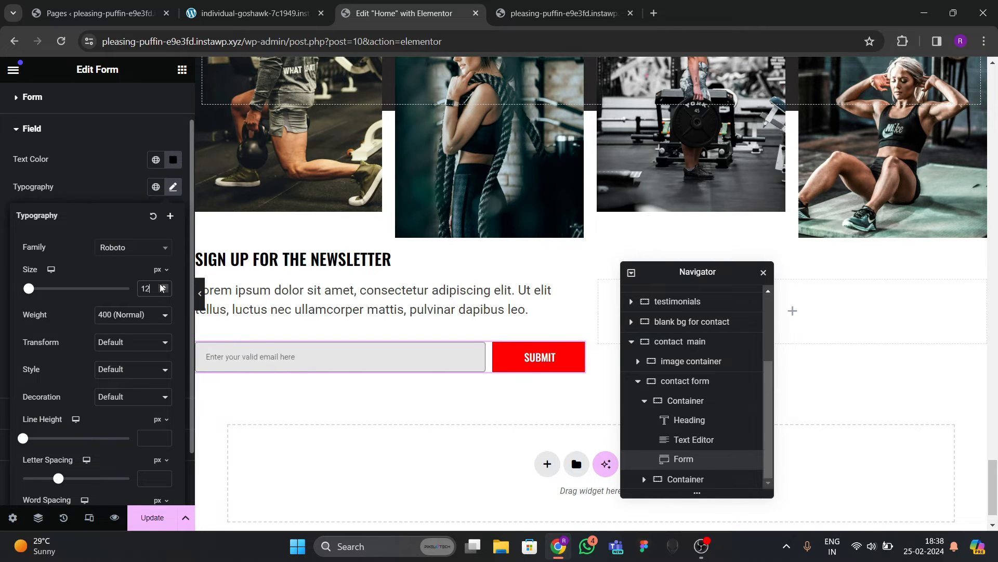
{"action": "left_click", "coordinate": [161, 284]}
{"action": "left_click", "coordinate": [161, 285]}
{"action": "left_click", "coordinate": [162, 285]}
{"action": "left_click", "coordinate": [163, 285]}
{"action": "left_click", "coordinate": [137, 322]}
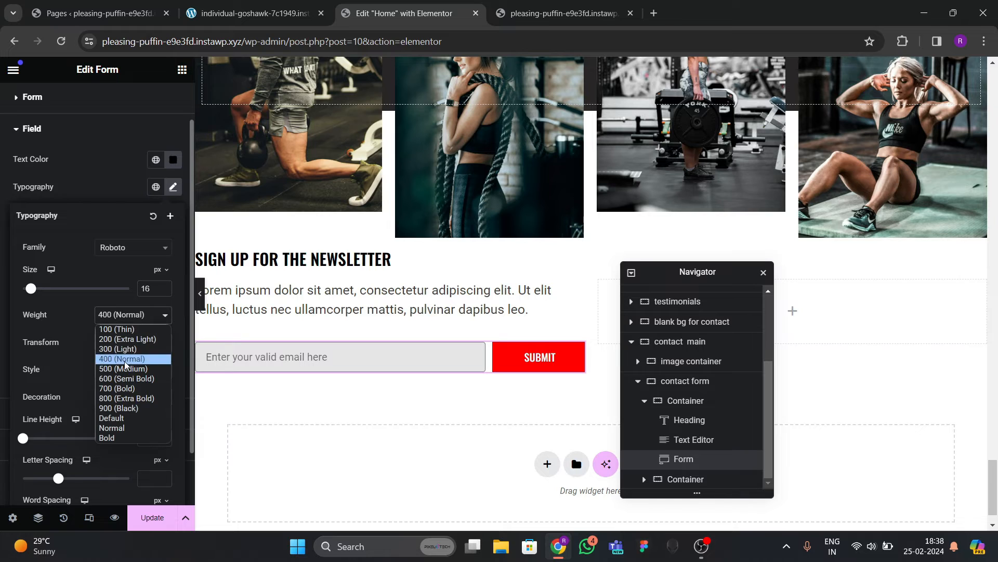
{"action": "left_click", "coordinate": [126, 374]}
{"action": "left_click", "coordinate": [135, 319]}
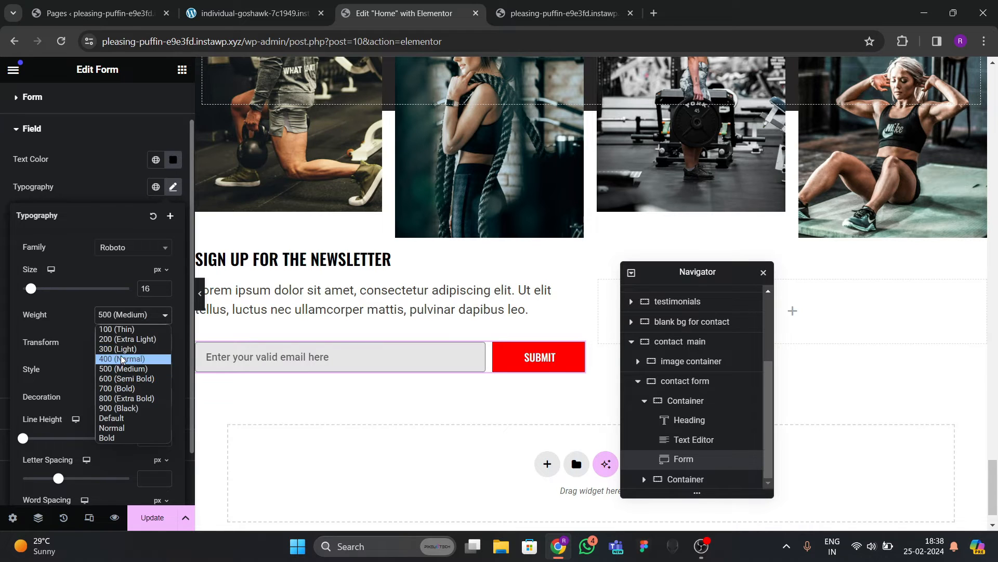
{"action": "left_click", "coordinate": [124, 360]}
{"action": "left_click", "coordinate": [163, 286]}
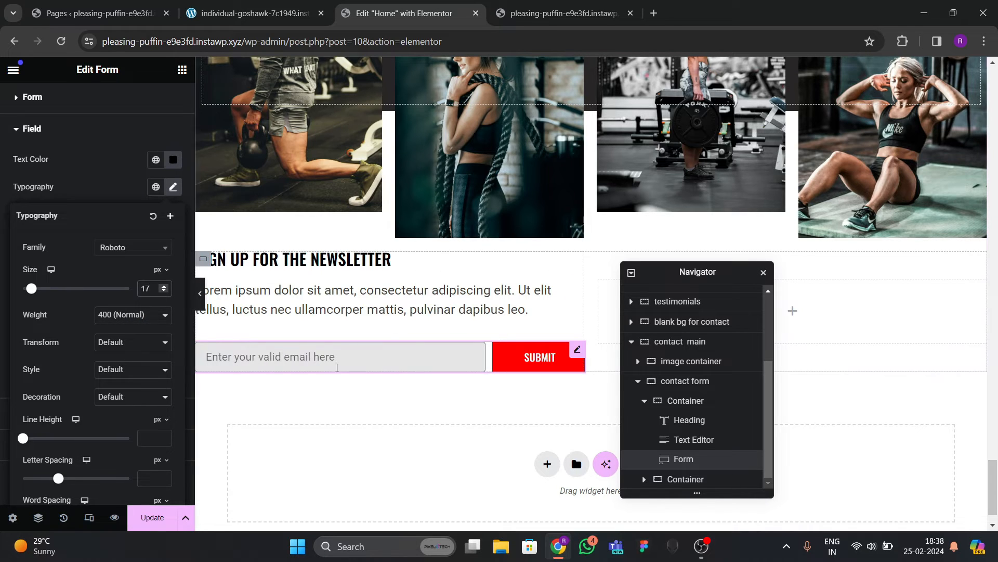
{"action": "left_click", "coordinate": [89, 194]}
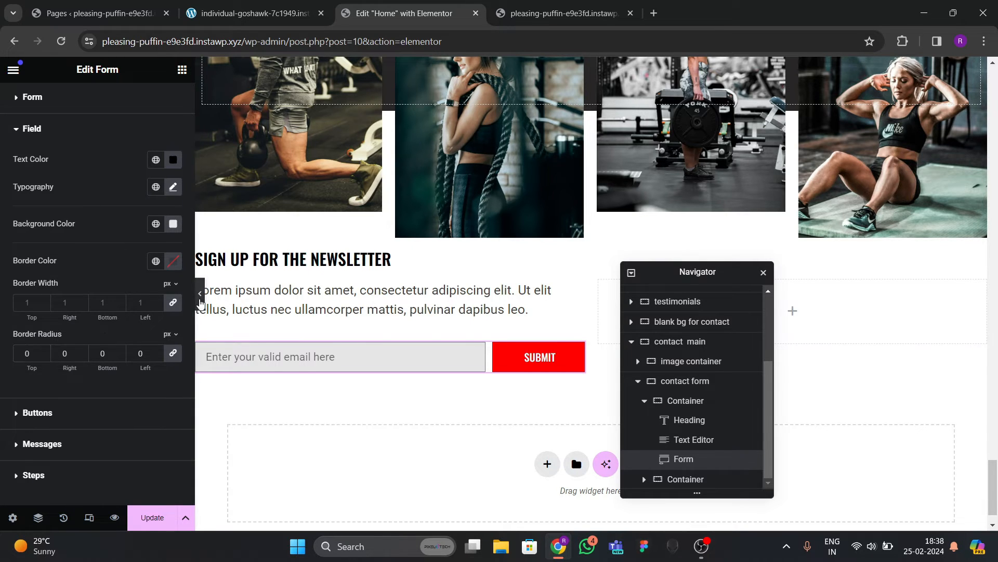
Set the email field border width to 0 and preview the form.
{"action": "left_click", "coordinate": [200, 293]}
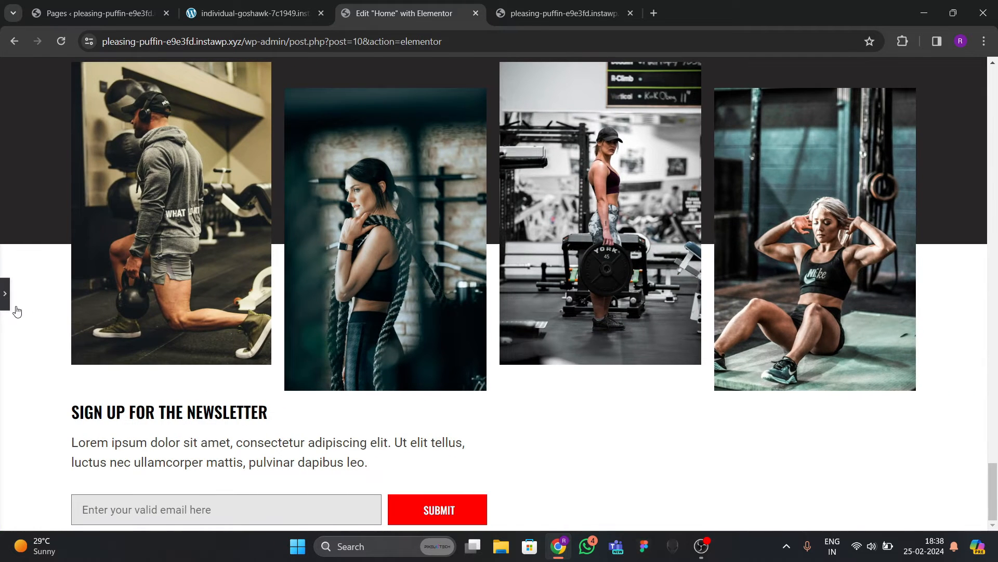
{"action": "left_click", "coordinate": [5, 293]}
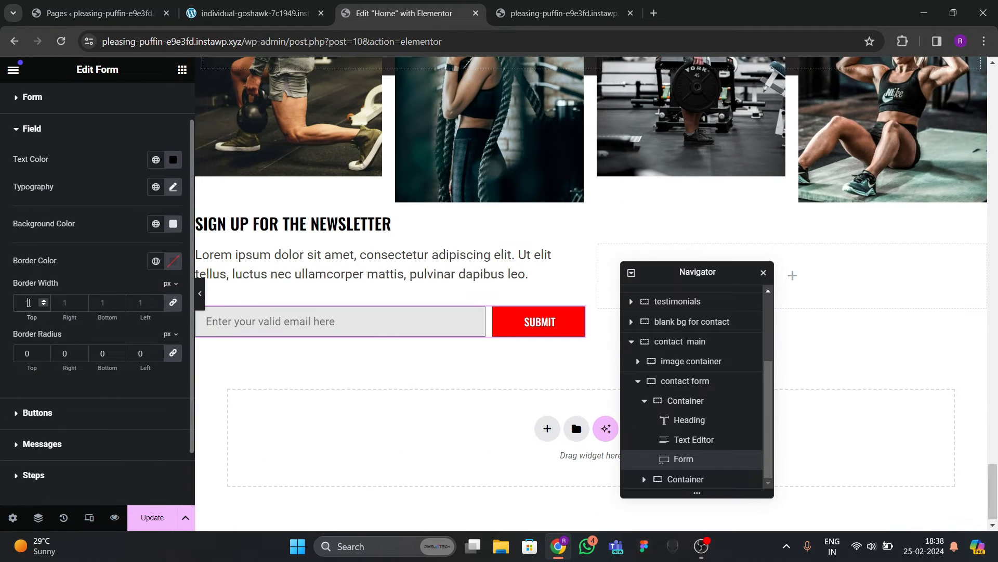
{"action": "left_click", "coordinate": [29, 302]}
{"action": "type", "text": "0"}
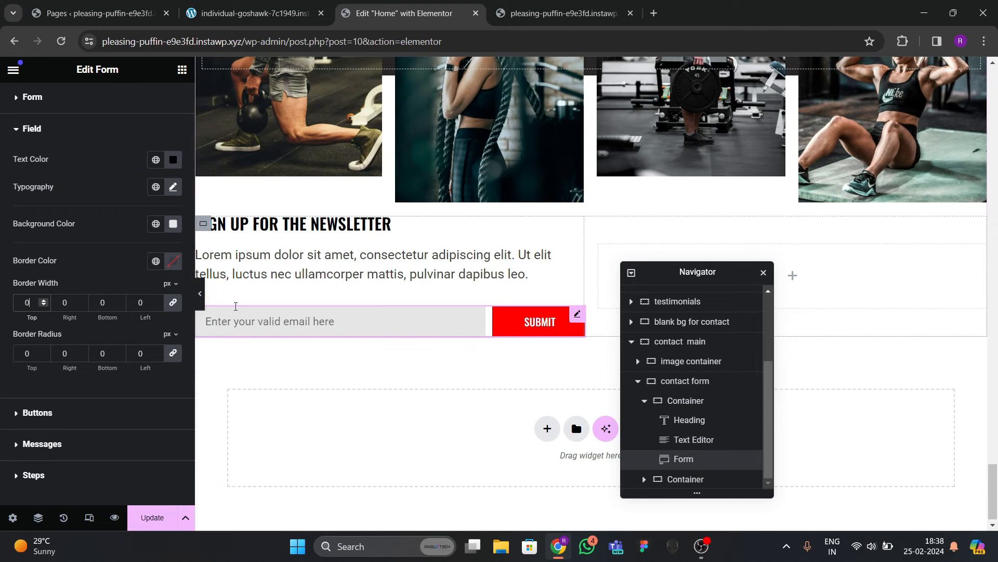
{"action": "left_click", "coordinate": [201, 305]}
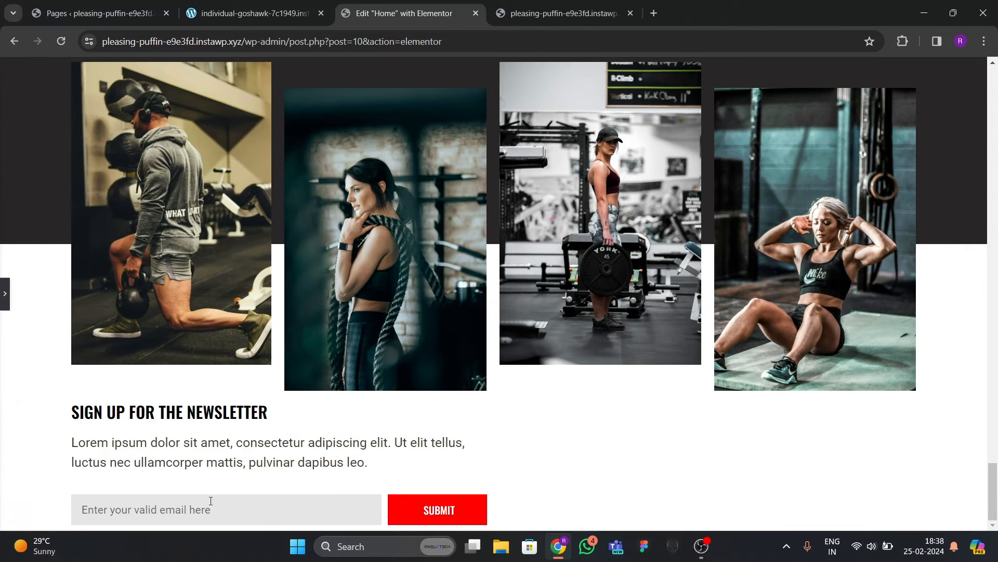
{"action": "left_click", "coordinate": [4, 306]}
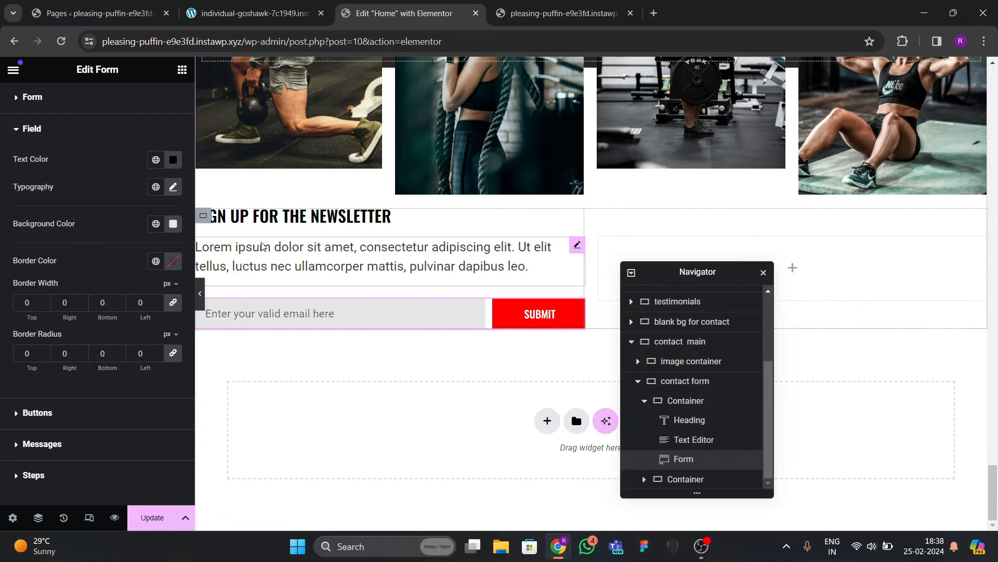
{"action": "left_click", "coordinate": [203, 216]}
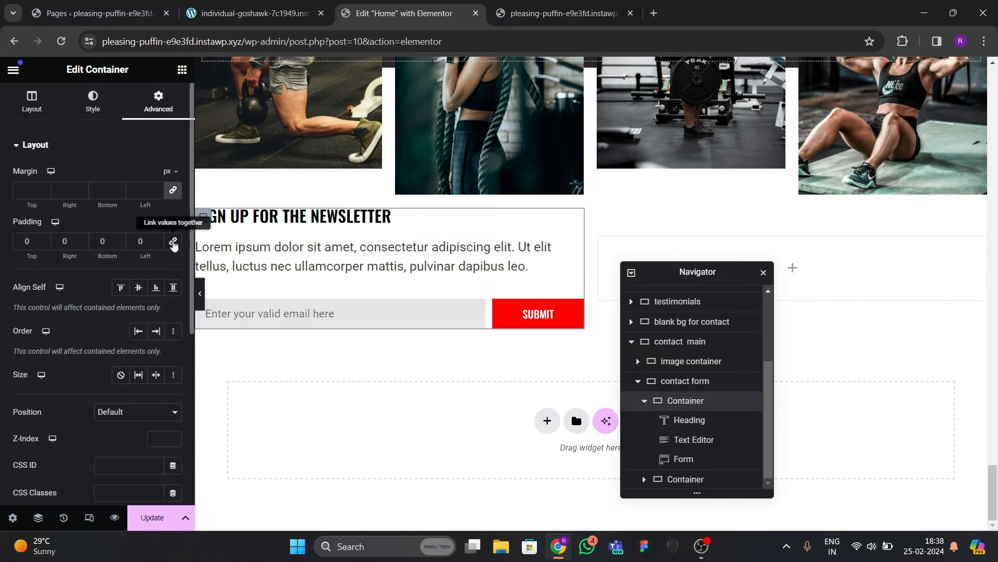
Adjust the padding around the newsletter content.
{"action": "left_click", "coordinate": [25, 241]}
{"action": "type", "text": "2"}
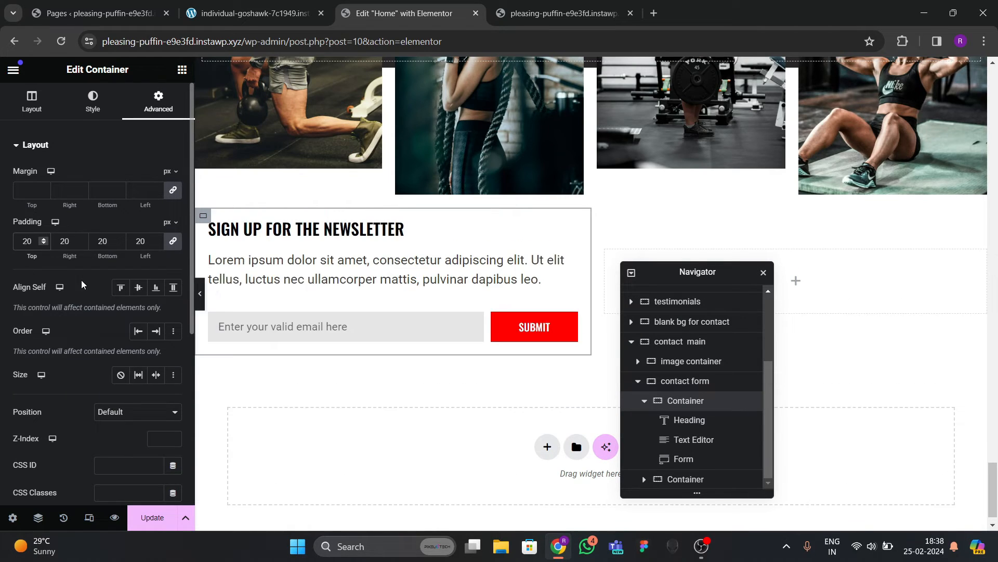
{"action": "key", "text": "BackSpace"}
{"action": "type", "text": "3"}
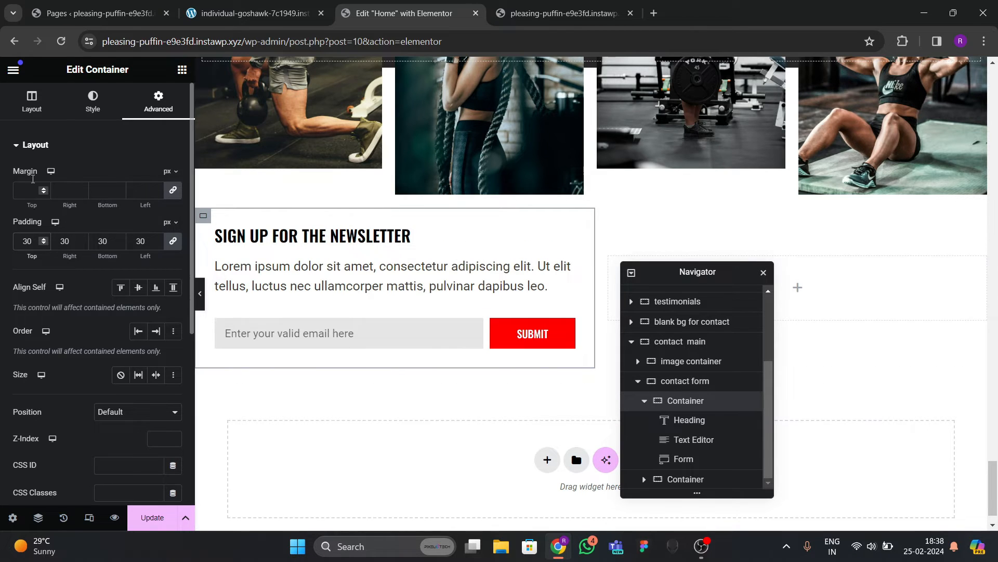
Set the newsletter container's gap to 15 and remove its left padding.
{"action": "left_click", "coordinate": [32, 101]}
{"action": "scroll", "coordinate": [99, 261], "scroll_direction": "down", "scroll_amount": 4}
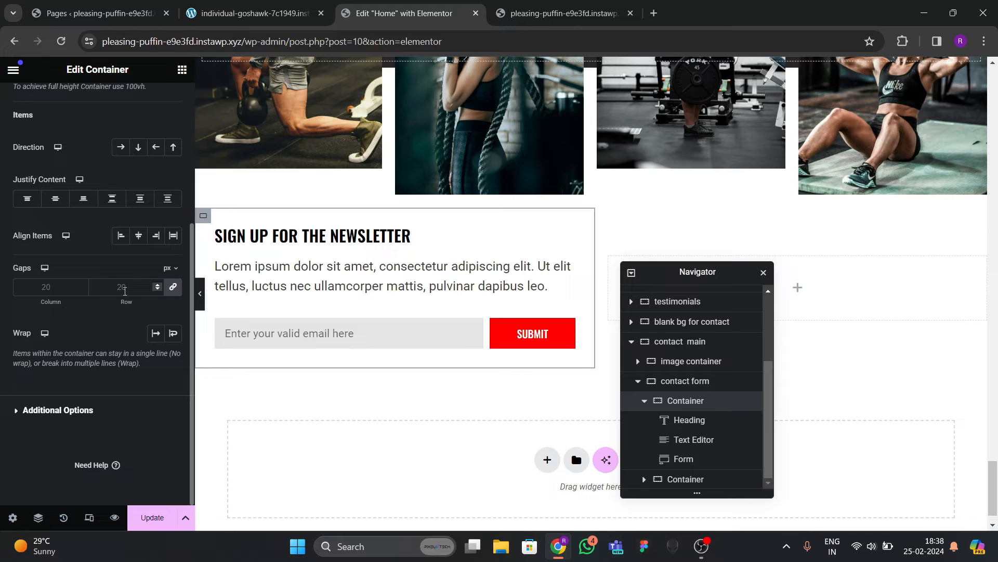
{"action": "type", "text": "10"}
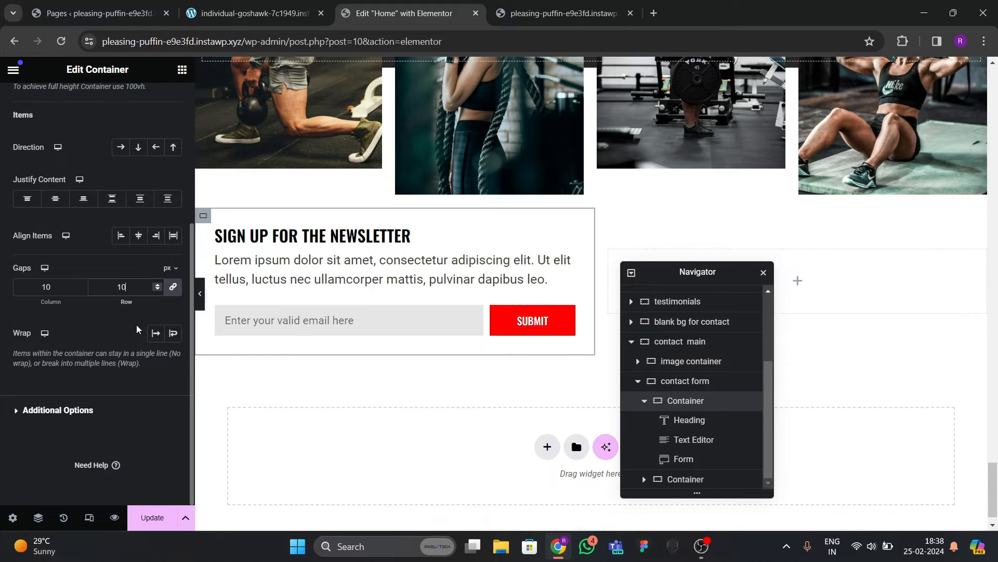
{"action": "key", "text": "BackSpace"}
{"action": "key", "text": "BackSpace"}
{"action": "type", "text": "15"}
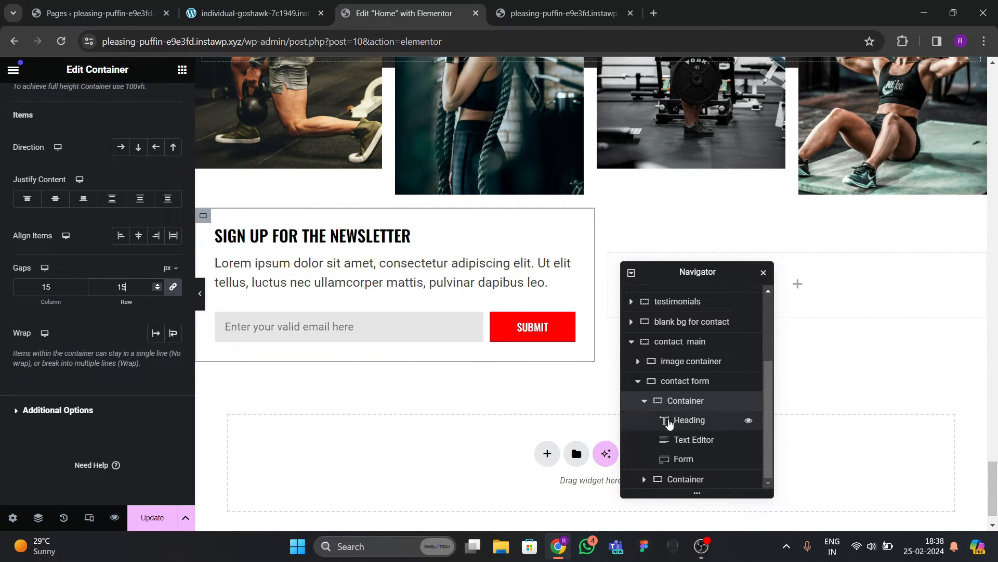
{"action": "scroll", "coordinate": [146, 121], "scroll_direction": "up", "scroll_amount": 5}
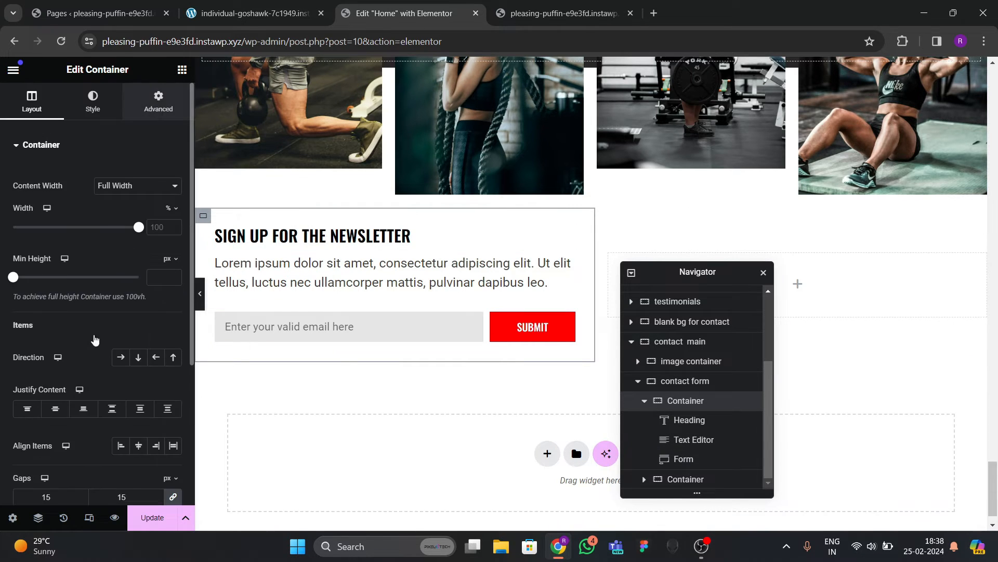
{"action": "left_click", "coordinate": [158, 101]}
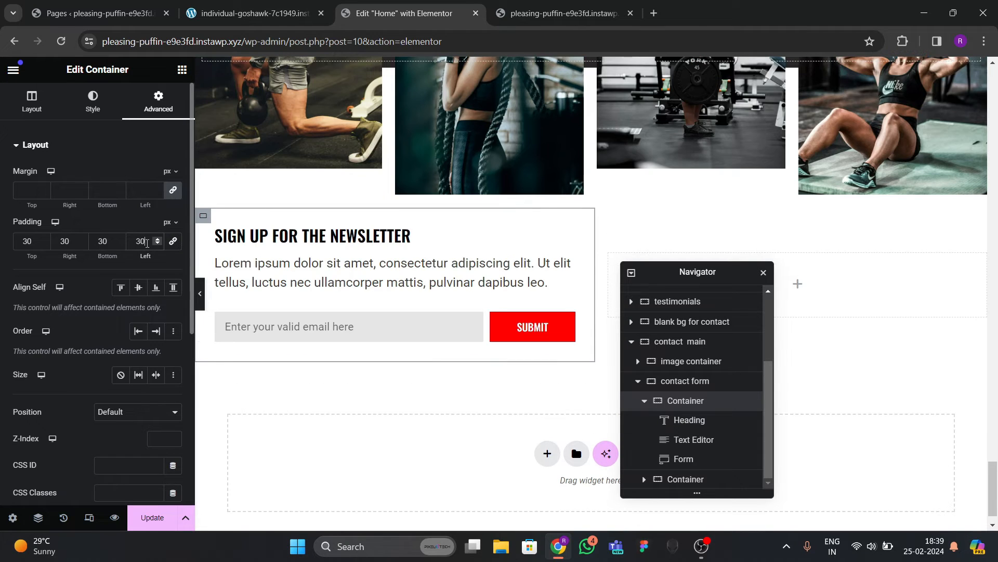
{"action": "key", "text": "BackSpace"}
{"action": "key", "text": "BackSpace"}
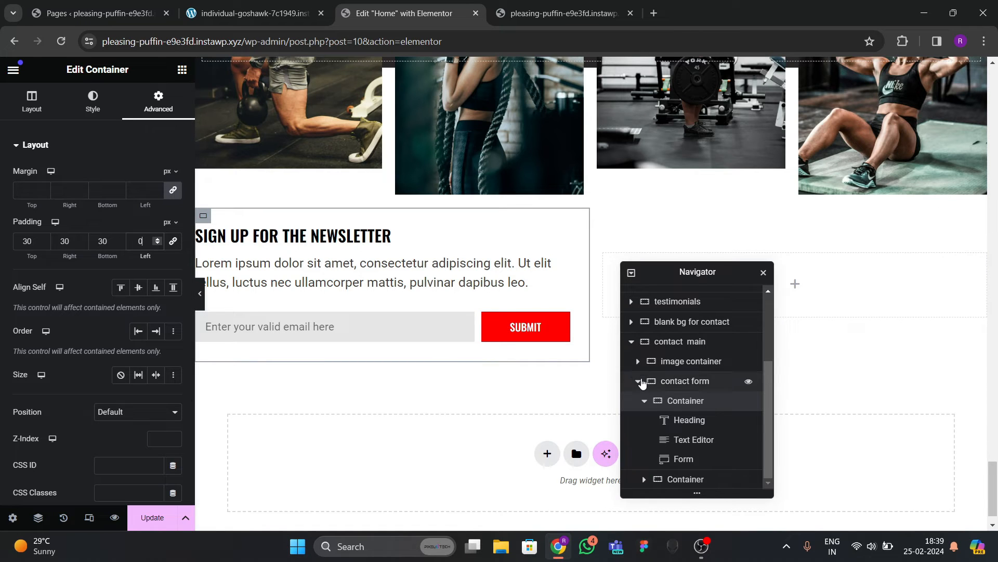
Select the contact main container and set its row and column gaps to 50 px.
{"action": "left_click", "coordinate": [639, 382]}
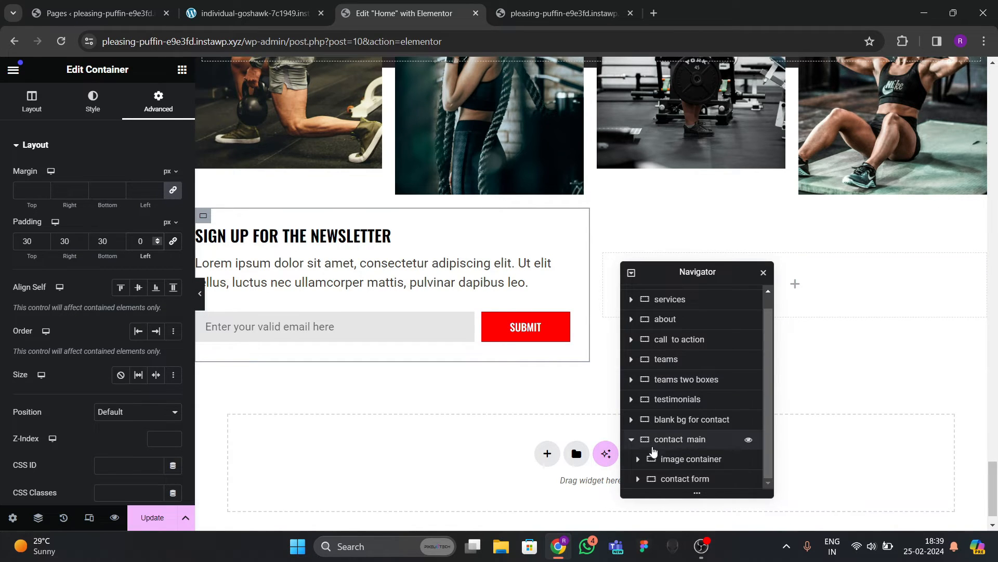
{"action": "left_click", "coordinate": [665, 441]}
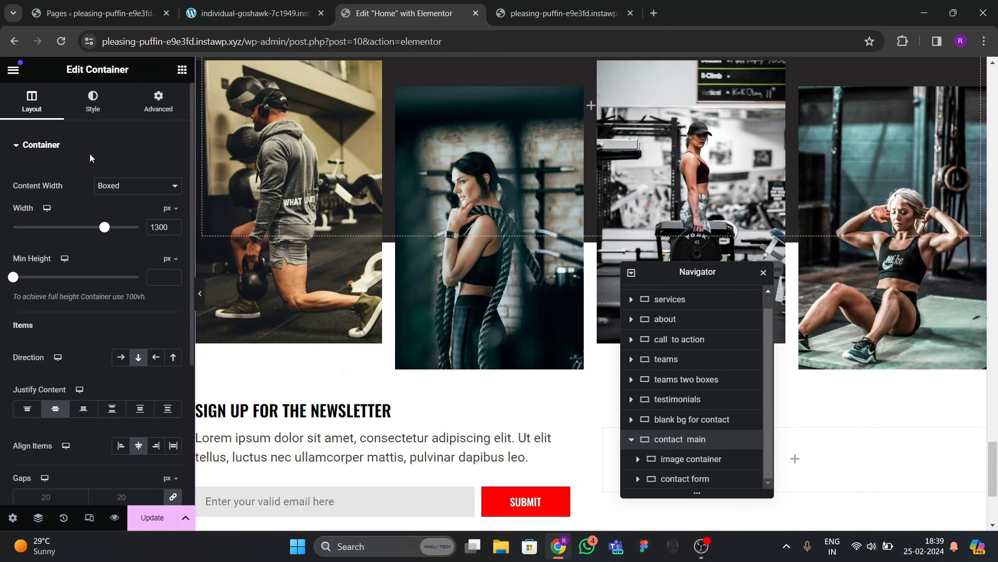
{"action": "scroll", "coordinate": [383, 208], "scroll_direction": "down", "scroll_amount": 4}
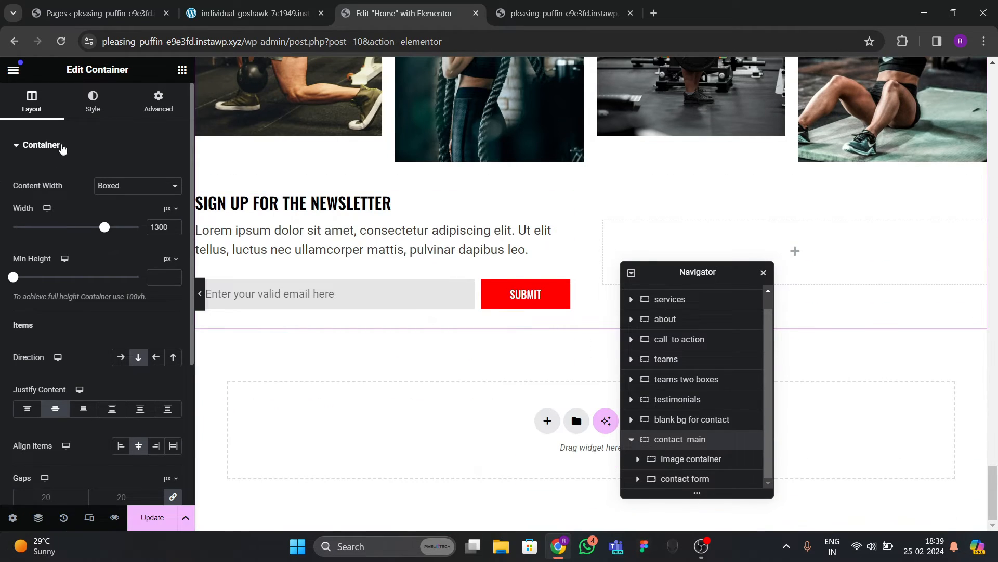
{"action": "scroll", "coordinate": [80, 334], "scroll_direction": "down", "scroll_amount": 2}
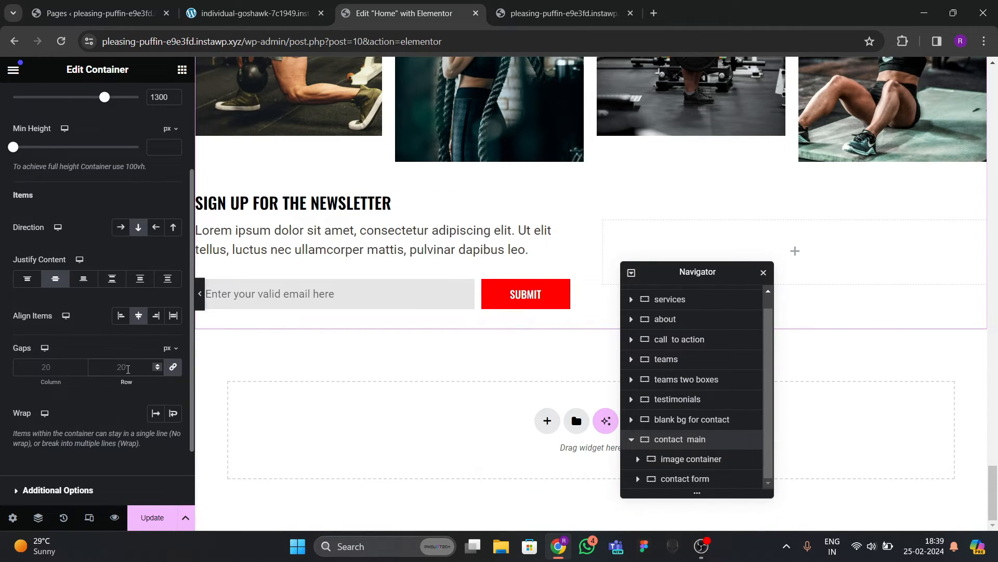
{"action": "left_click", "coordinate": [128, 367]}
{"action": "type", "text": "40"}
{"action": "key", "text": "BackSpace"}
{"action": "key", "text": "BackSpace"}
{"action": "type", "text": "50"}
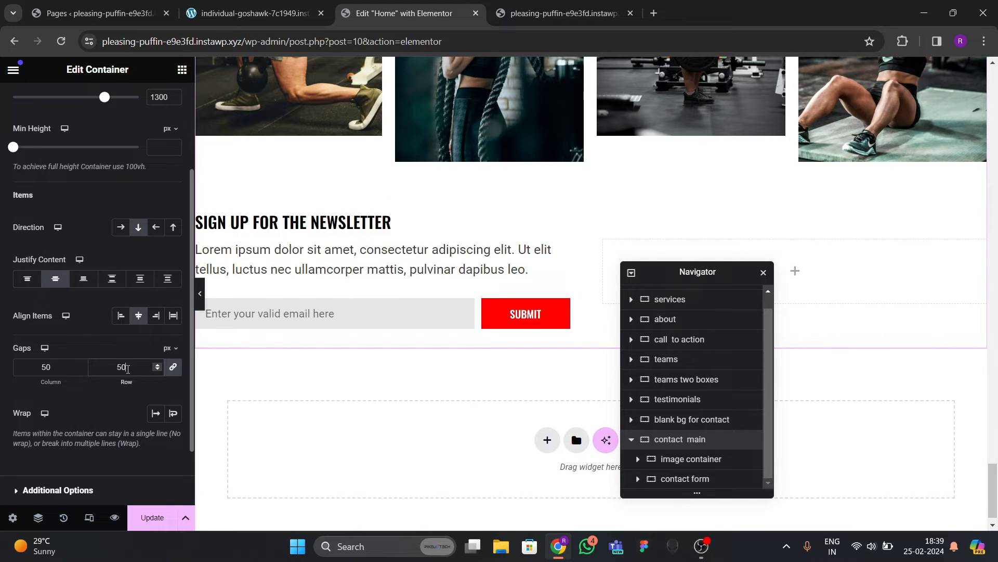
Update the page and compare the newsletter section on the live and reference sites.
{"action": "left_click", "coordinate": [152, 517]}
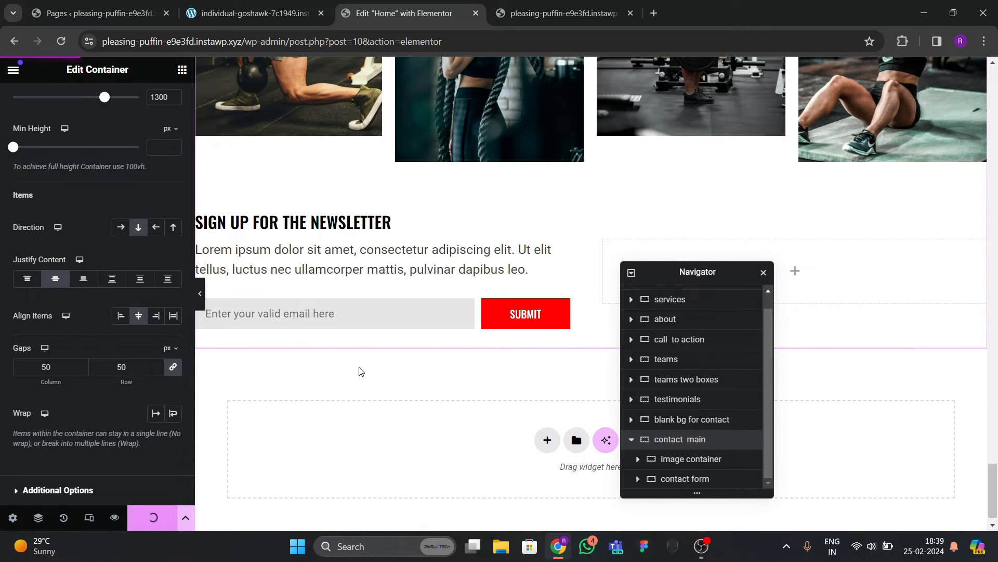
{"action": "scroll", "coordinate": [321, 353], "scroll_direction": "down", "scroll_amount": 1}
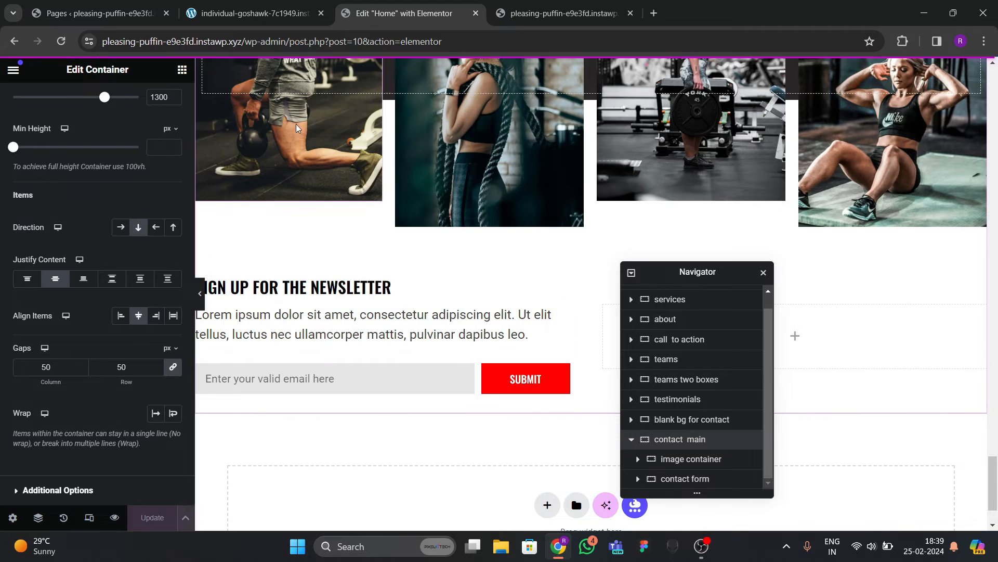
{"action": "left_click", "coordinate": [561, 13]}
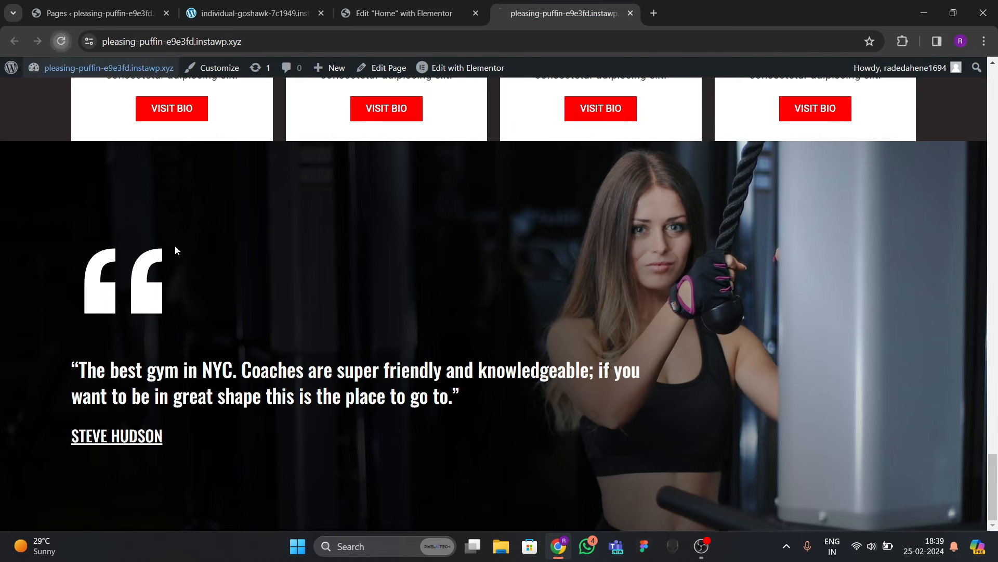
{"action": "left_click", "coordinate": [61, 41]}
{"action": "scroll", "coordinate": [390, 353], "scroll_direction": "down", "scroll_amount": 10}
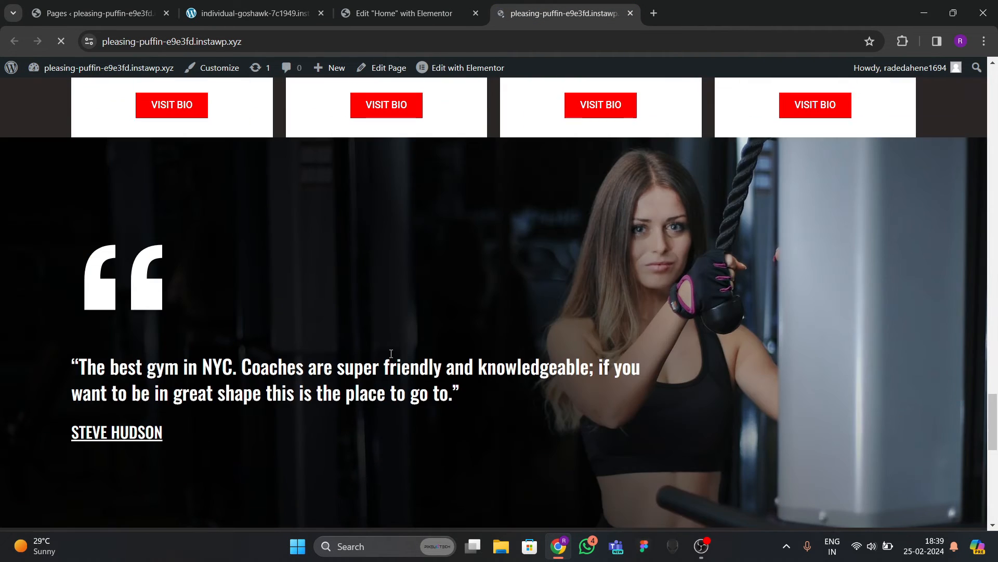
{"action": "scroll", "coordinate": [400, 355], "scroll_direction": "down", "scroll_amount": 1}
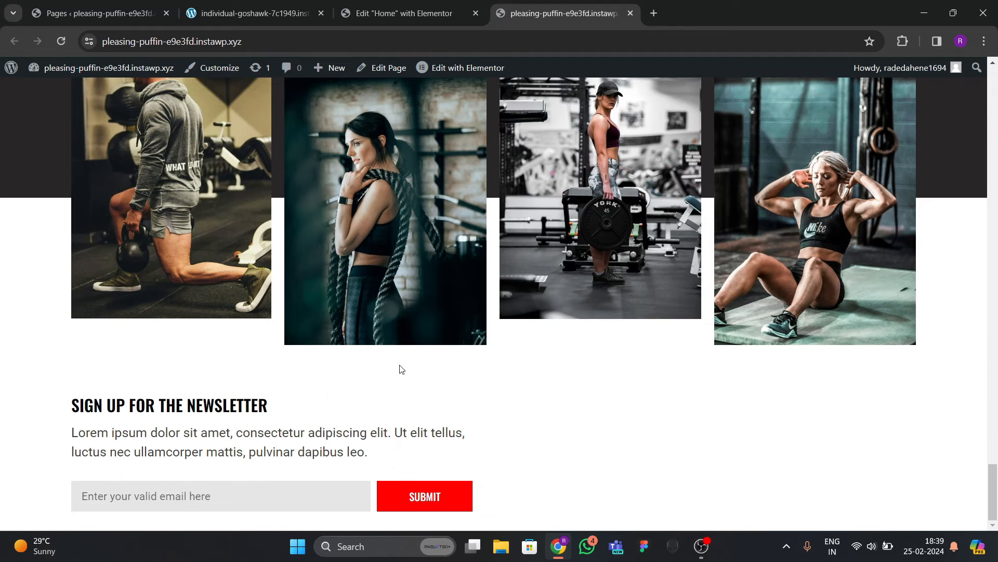
{"action": "left_click", "coordinate": [277, 20]}
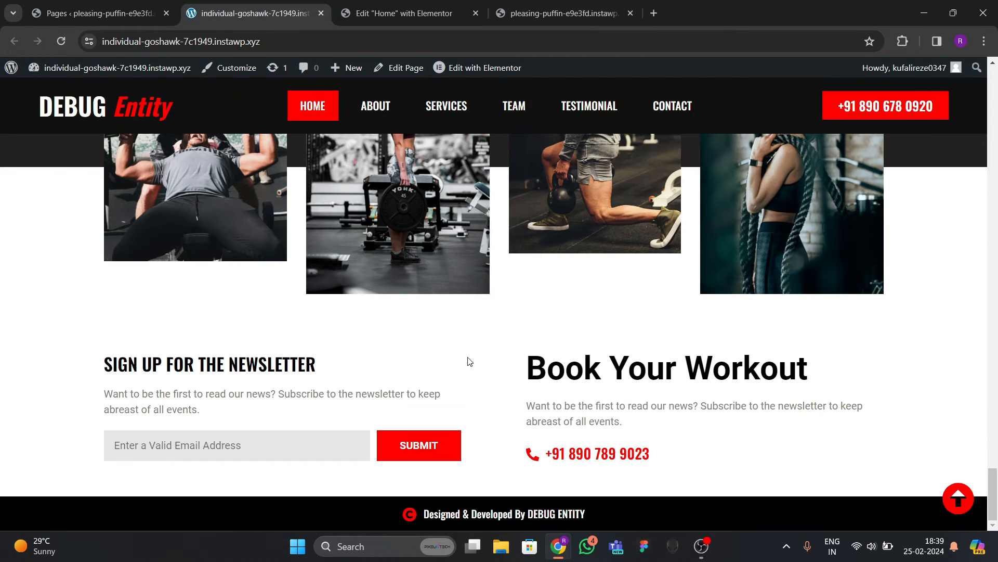
Back in the editor, move the Navigator to the canvas's left and show the widget library.
{"action": "left_click", "coordinate": [406, 13]}
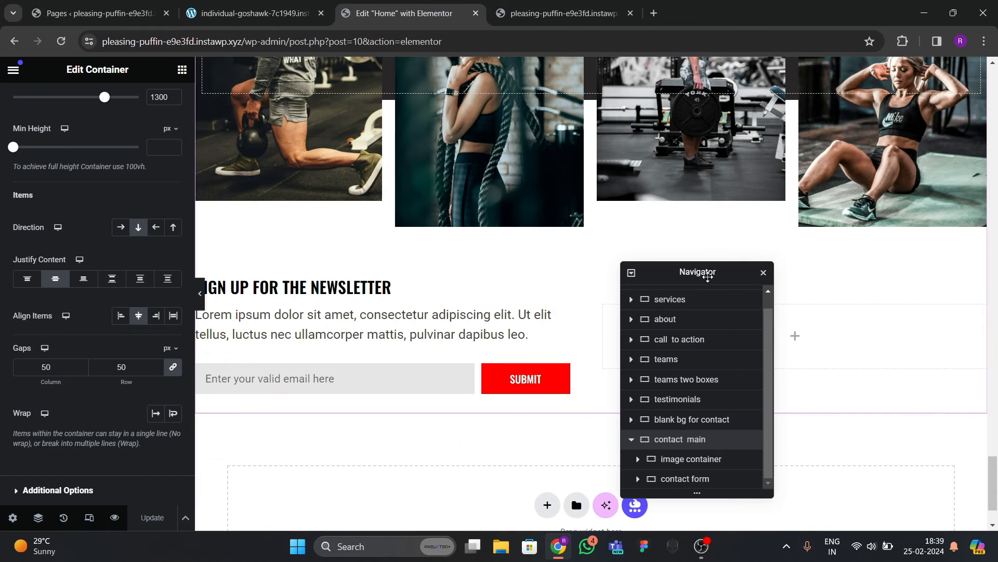
{"action": "left_click_drag", "start_coordinate": [707, 276], "coordinate": [300, 281]}
{"action": "left_click", "coordinate": [182, 69]}
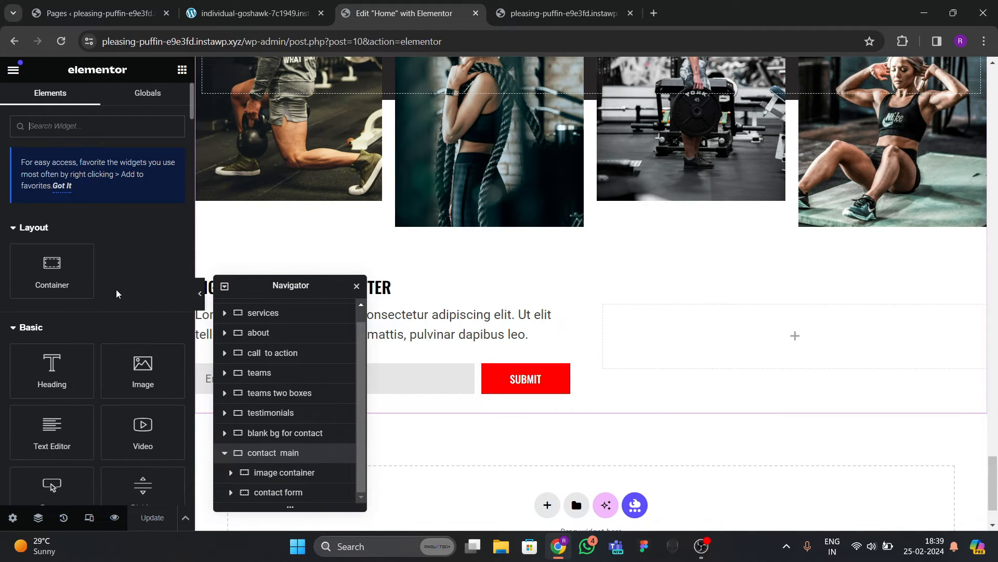
Add a Heading titled 'Book Your Workout' to the empty right container.
{"action": "left_click_drag", "start_coordinate": [57, 363], "coordinate": [673, 356]}
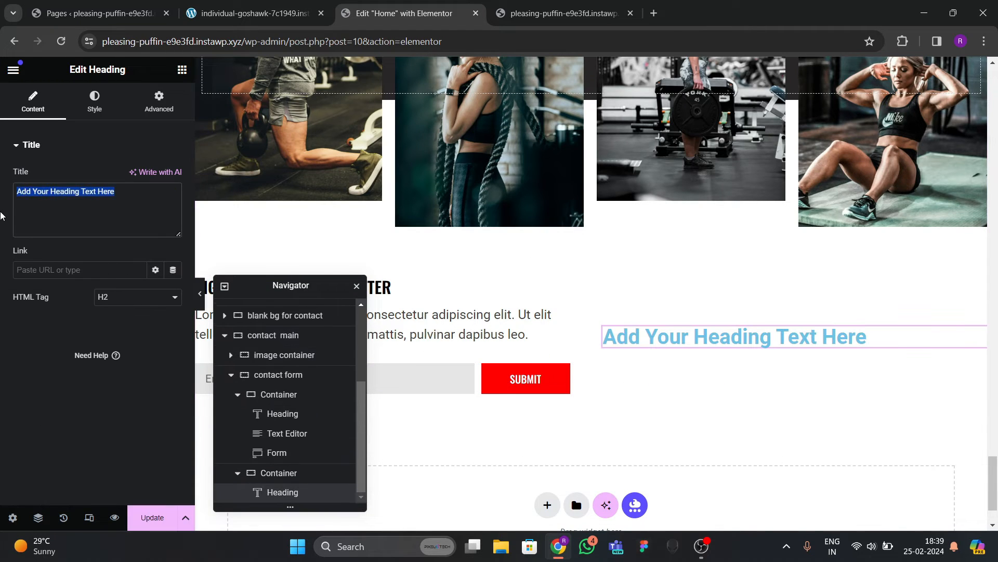
{"action": "type", "text": "Boo"}
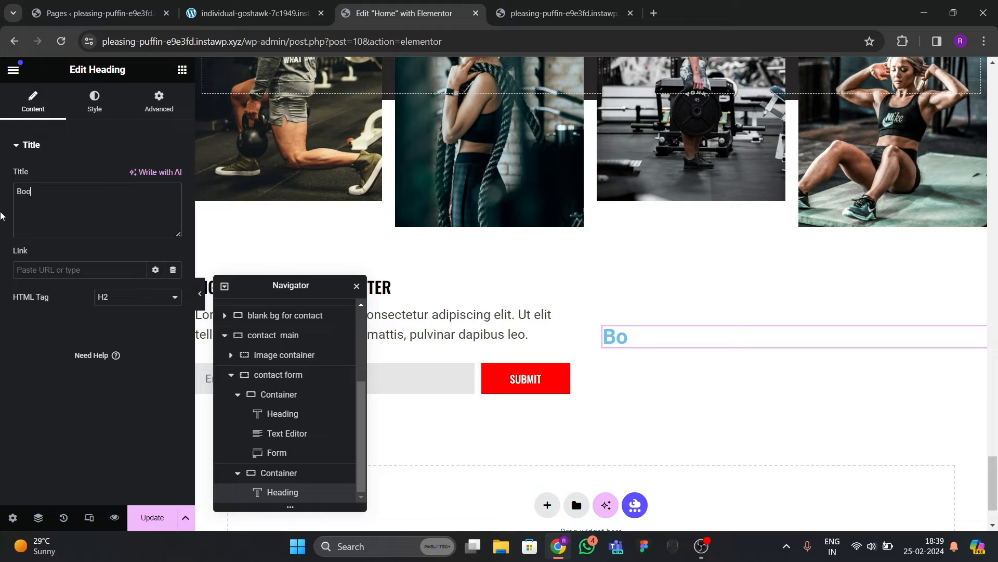
{"action": "type", "text": "k Yopur Slot !"}
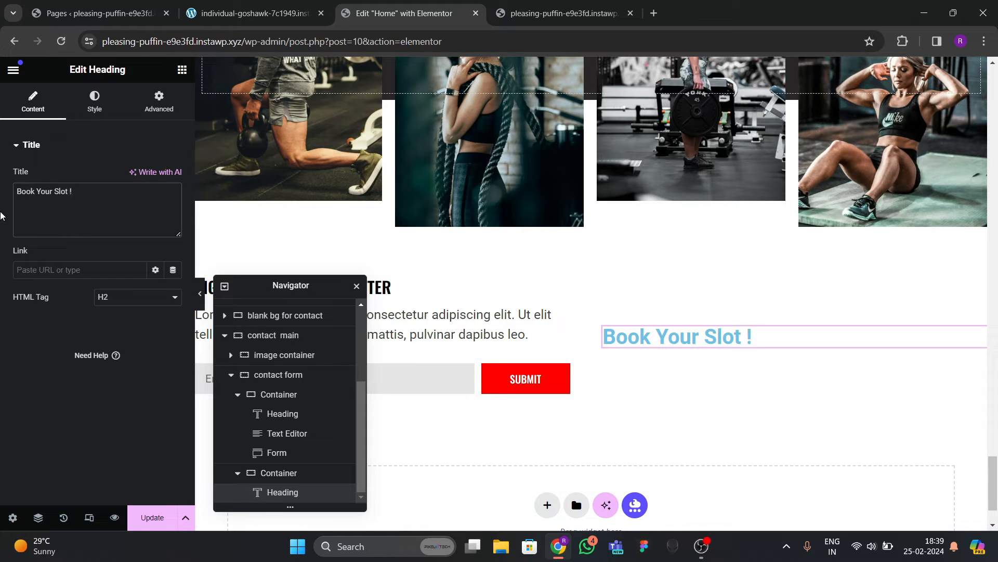
{"action": "left_click", "coordinate": [255, 13]}
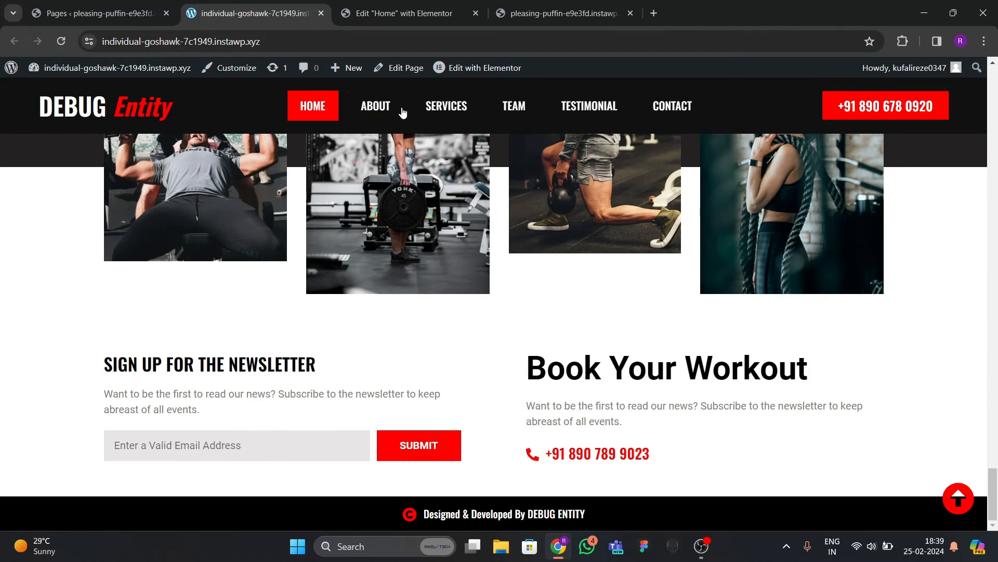
{"action": "left_click", "coordinate": [429, 16]}
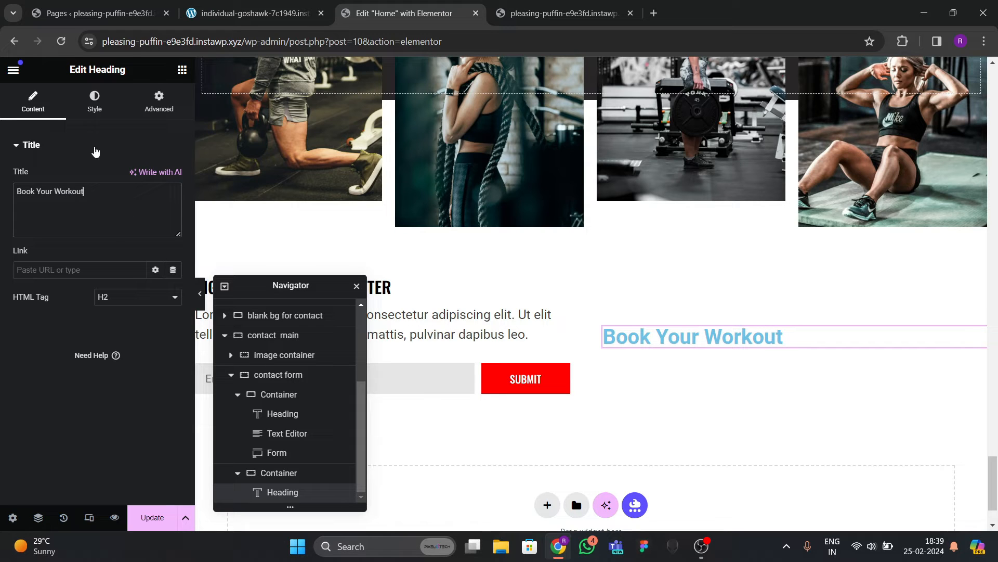
Style the heading black (#000000) with a 45 px typography size.
{"action": "left_click", "coordinate": [94, 101]}
{"action": "left_click", "coordinate": [173, 204]}
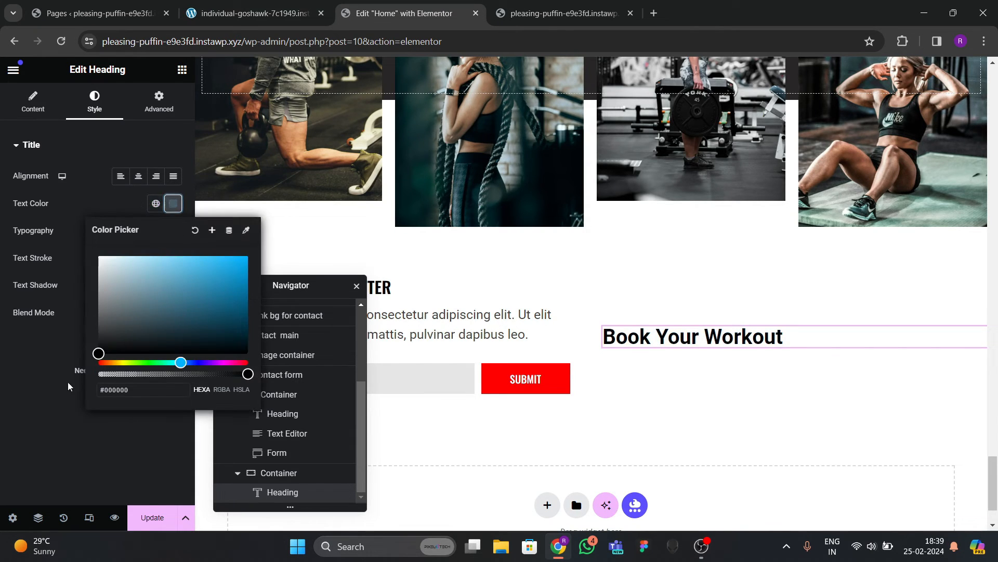
{"action": "left_click", "coordinate": [77, 298]}
{"action": "left_click", "coordinate": [174, 231]}
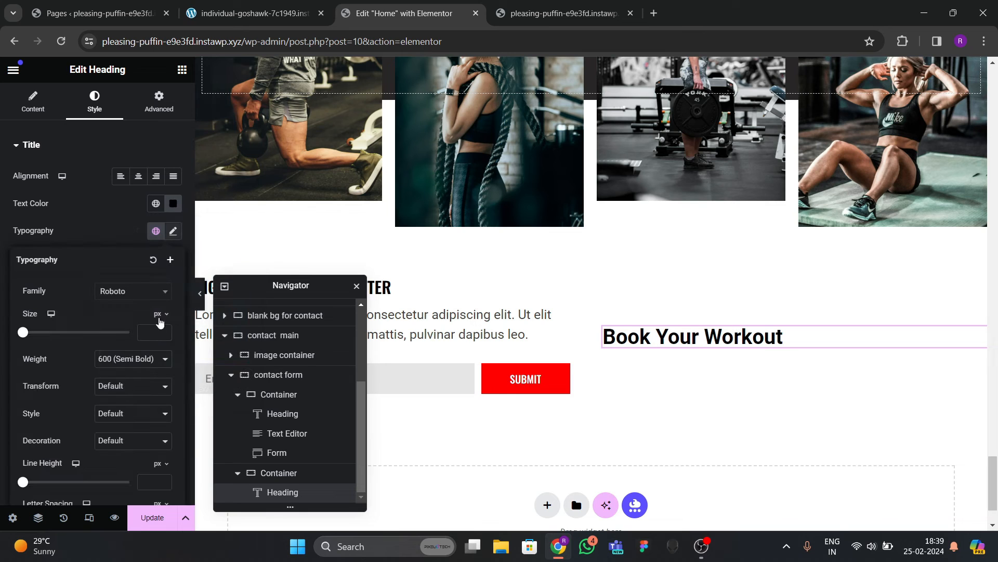
{"action": "left_click_drag", "start_coordinate": [163, 331], "coordinate": [167, 334]}
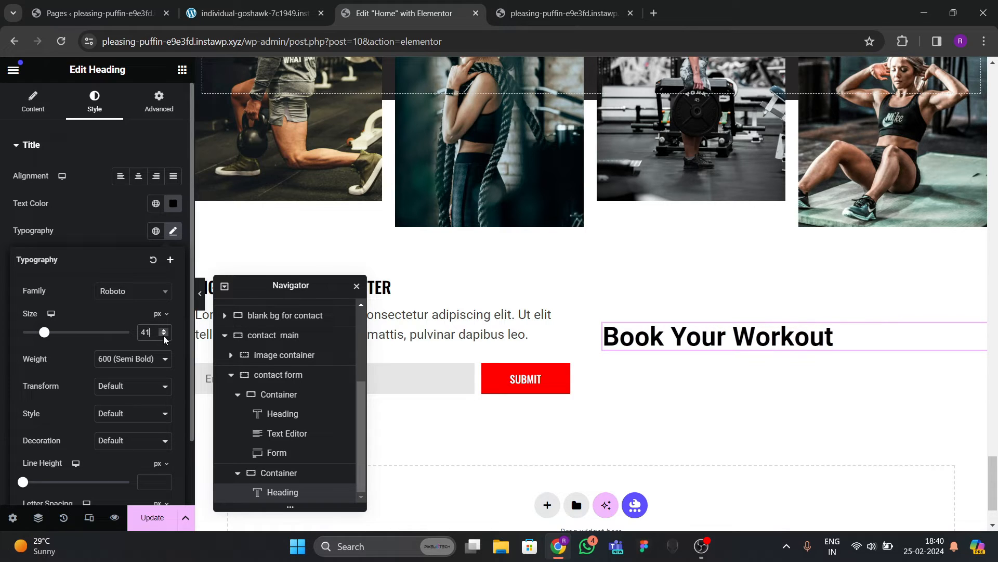
{"action": "left_click", "coordinate": [164, 337]}
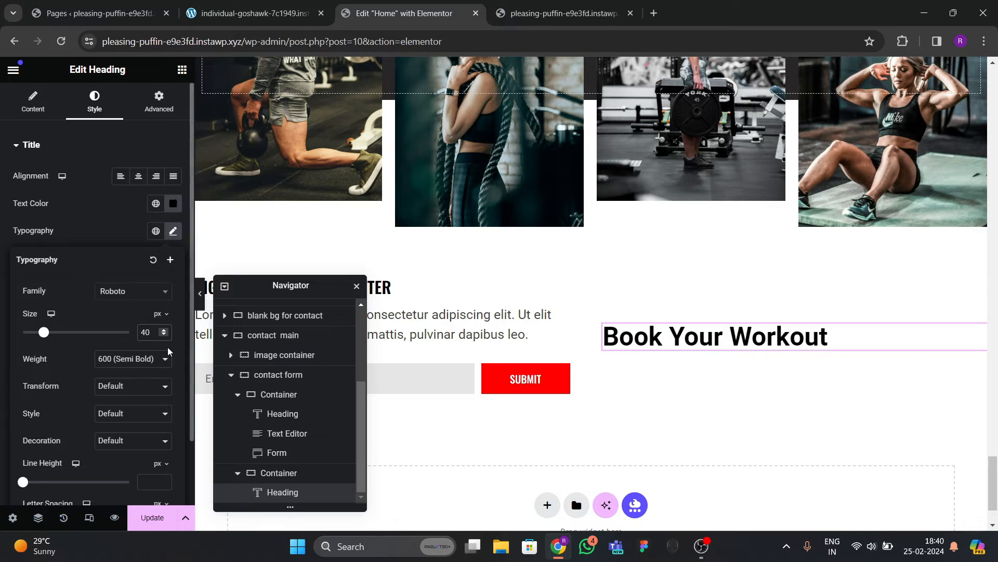
{"action": "key", "text": "BackSpace"}
{"action": "key", "text": "BackSpace"}
{"action": "type", "text": "45"}
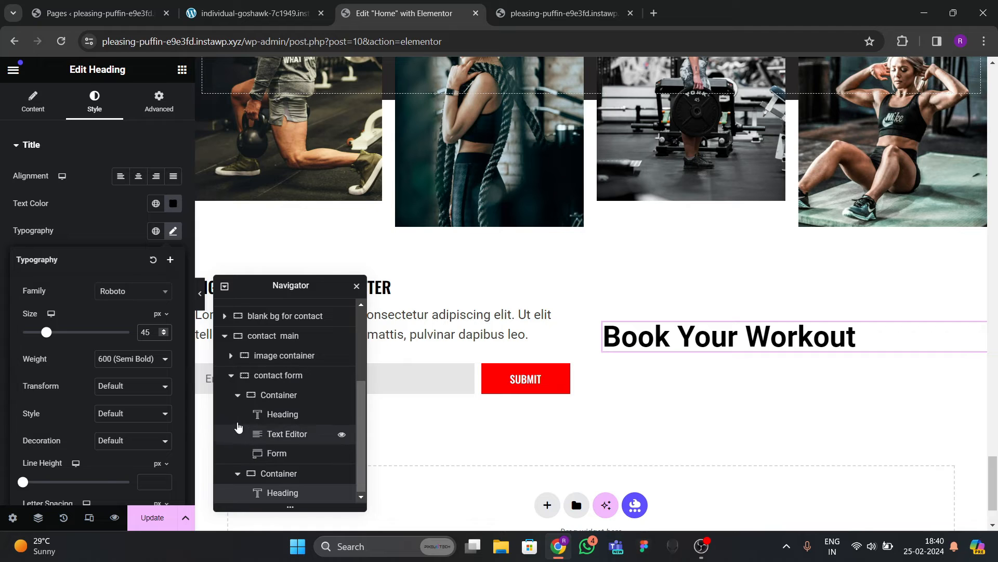
{"action": "left_click", "coordinate": [232, 375]}
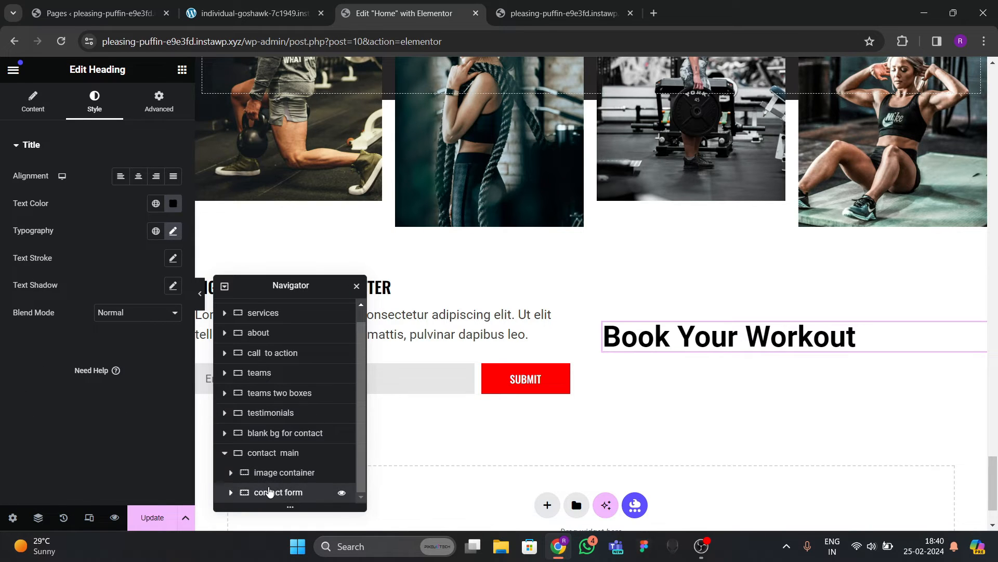
{"action": "left_click", "coordinate": [267, 493]}
Set the contact row's Align Items to Start so items sit at the top.
{"action": "scroll", "coordinate": [128, 398], "scroll_direction": "down", "scroll_amount": 1}
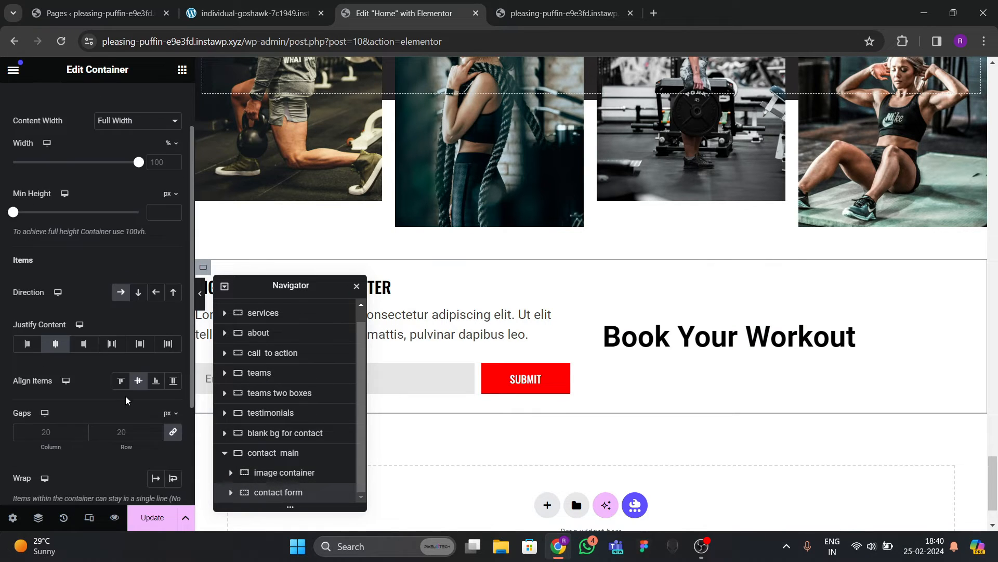
{"action": "left_click", "coordinate": [125, 389]}
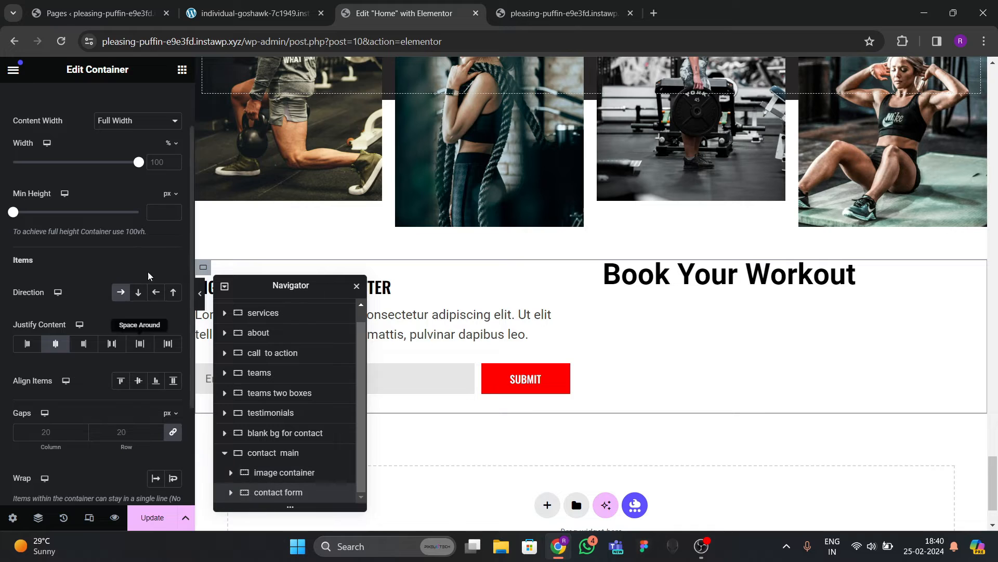
{"action": "scroll", "coordinate": [155, 151], "scroll_direction": "up", "scroll_amount": 1}
{"action": "left_click", "coordinate": [158, 101]}
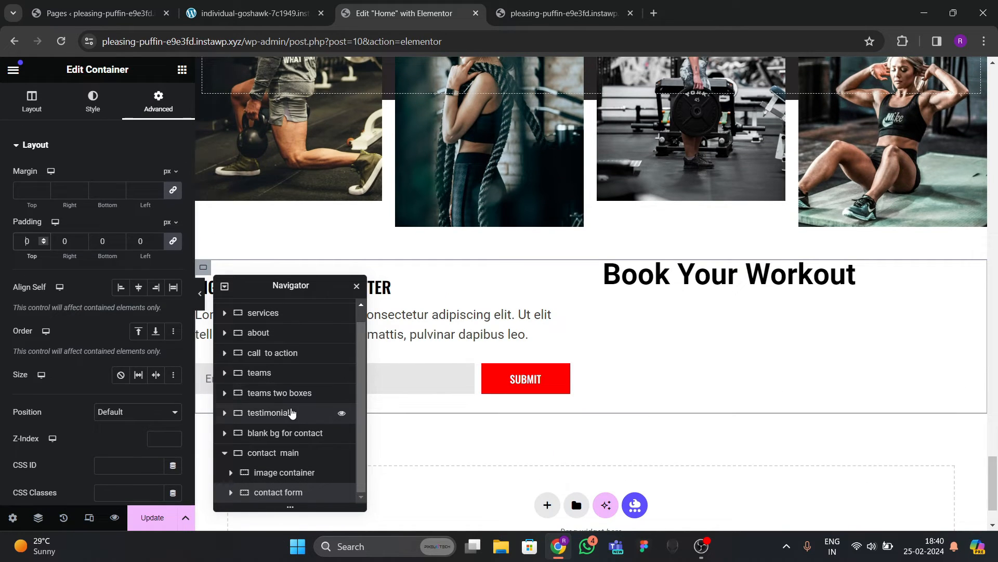
Give the 'Book Your Workout' container 30 px padding on all sides and compare with the reference.
{"action": "left_click", "coordinate": [612, 269]}
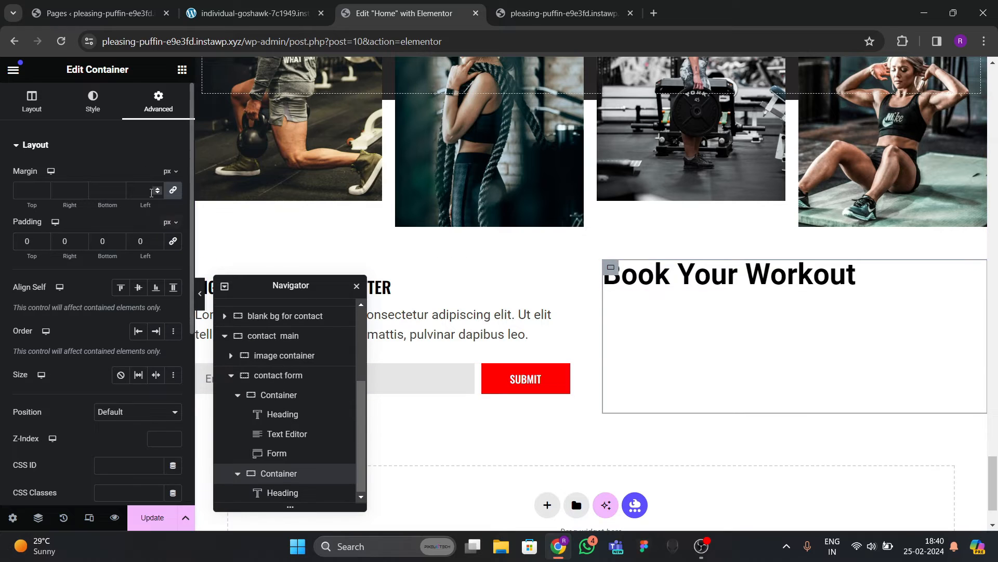
{"action": "left_click", "coordinate": [27, 240]}
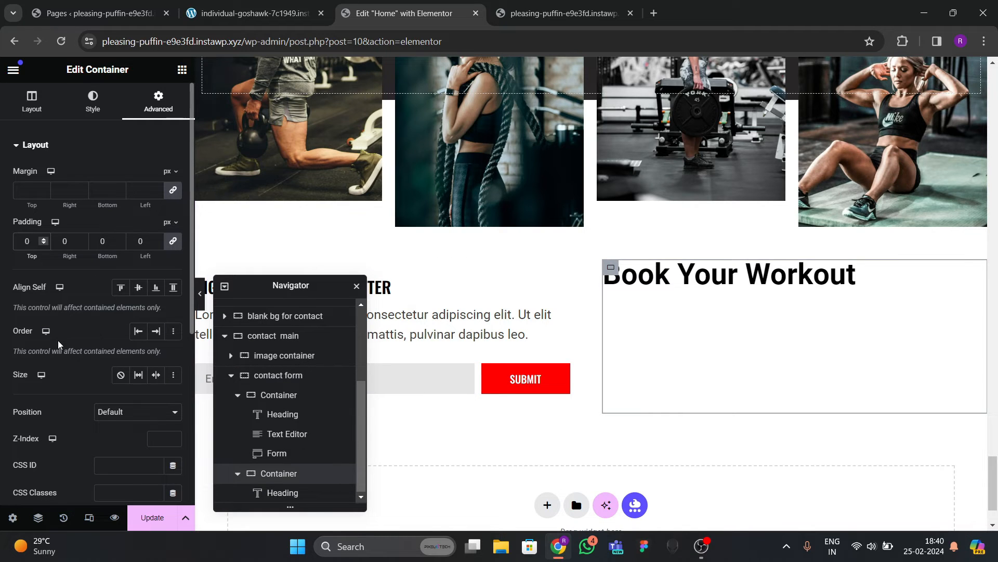
{"action": "type", "text": "30"}
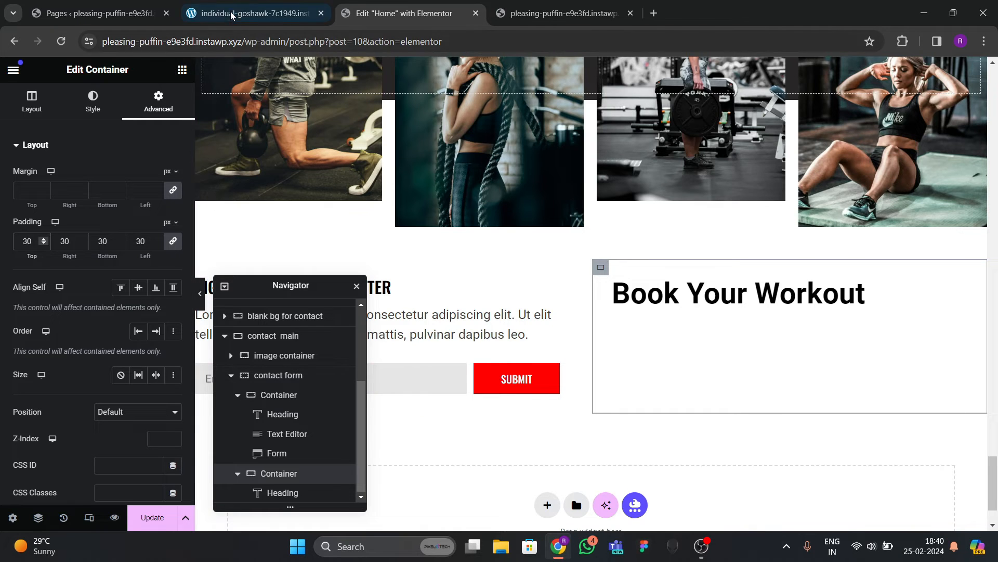
{"action": "left_click", "coordinate": [252, 13]}
{"action": "left_click", "coordinate": [431, 16]}
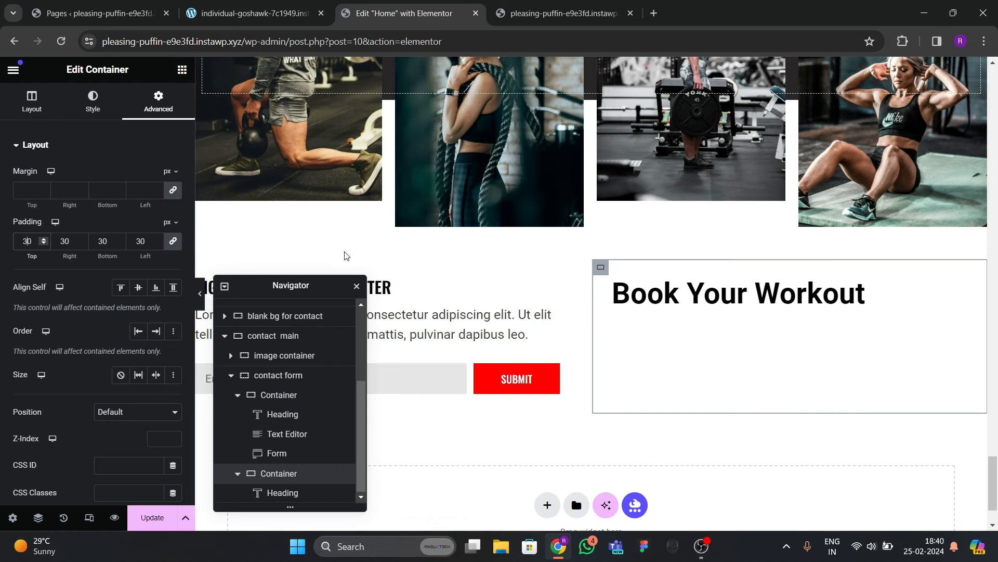
Copy the newsletter paragraph and paste it below the 'Book Your Workout' heading.
{"action": "left_click", "coordinate": [406, 319]}
{"action": "right_click", "coordinate": [405, 320]}
{"action": "left_click", "coordinate": [428, 316]}
{"action": "right_click", "coordinate": [713, 294]}
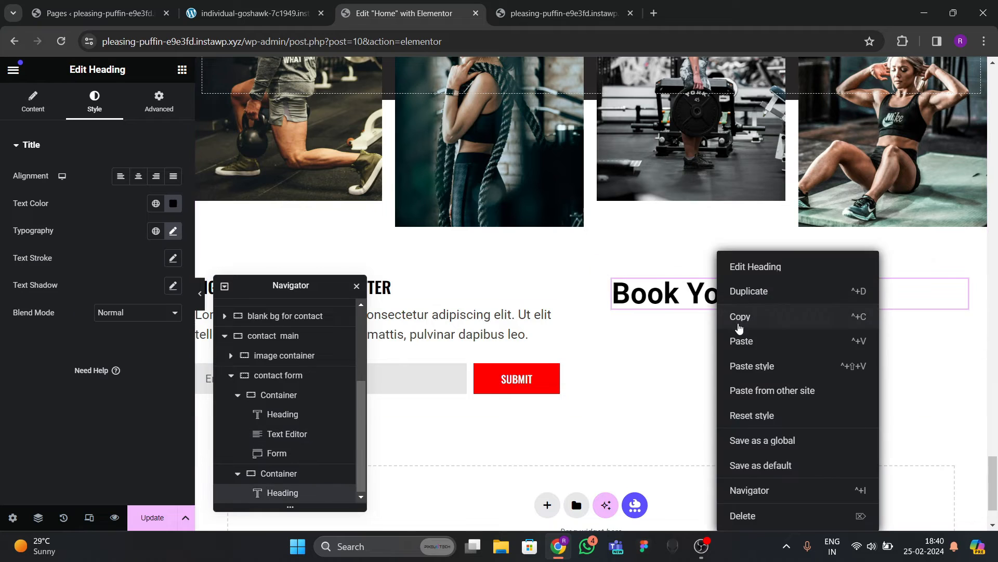
{"action": "left_click", "coordinate": [715, 340]}
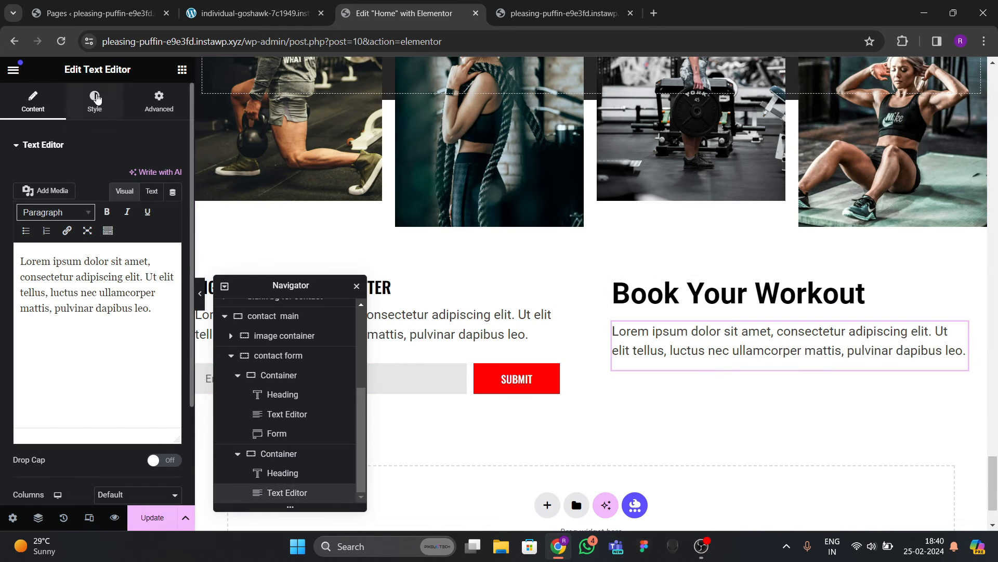
Set the pasted paragraph's font size to 18 and check it against the reference.
{"action": "left_click", "coordinate": [94, 102]}
{"action": "left_click", "coordinate": [174, 232]}
{"action": "left_click_drag", "start_coordinate": [151, 333], "coordinate": [137, 338]}
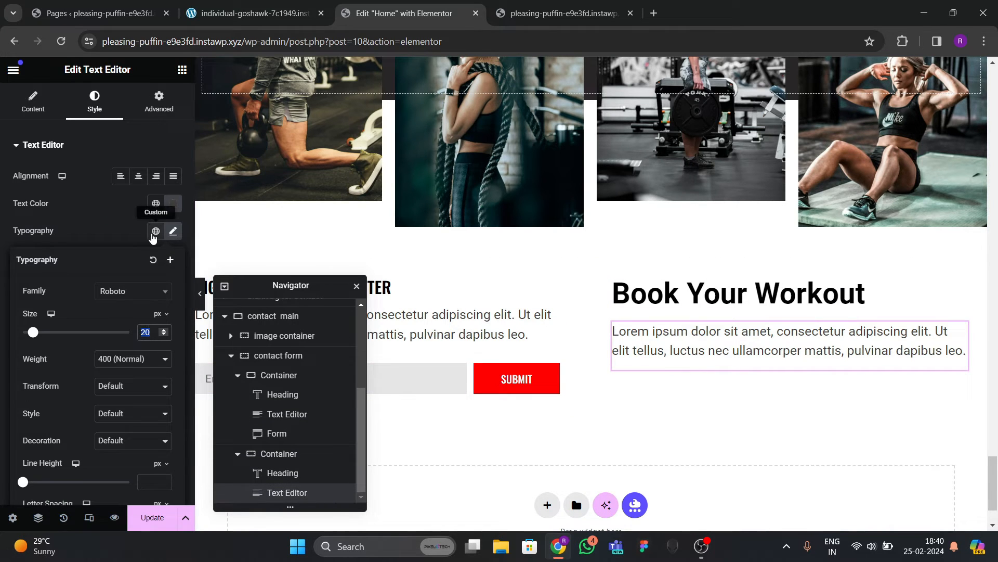
{"action": "type", "text": "18"}
{"action": "left_click", "coordinate": [255, 13]}
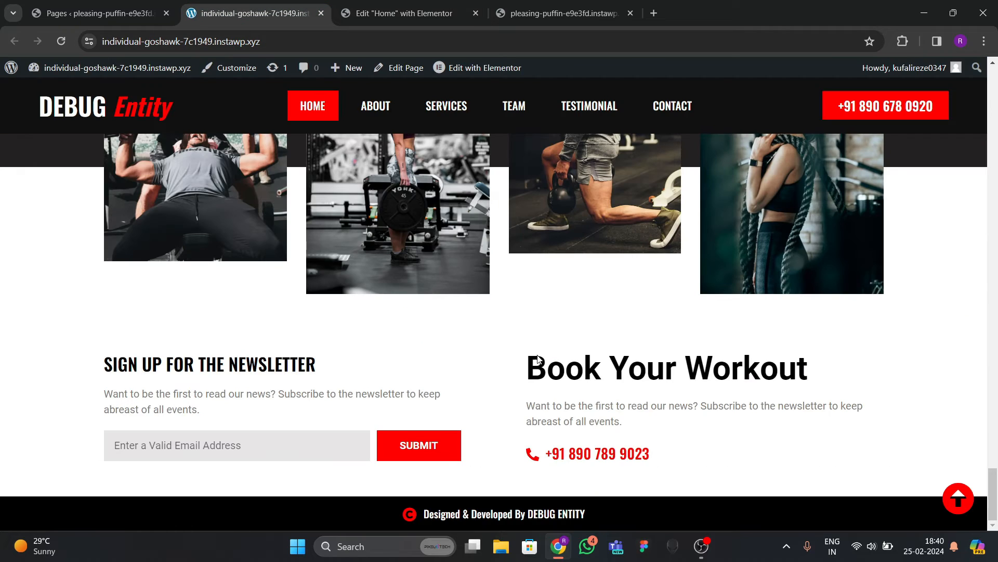
{"action": "left_click", "coordinate": [411, 13]}
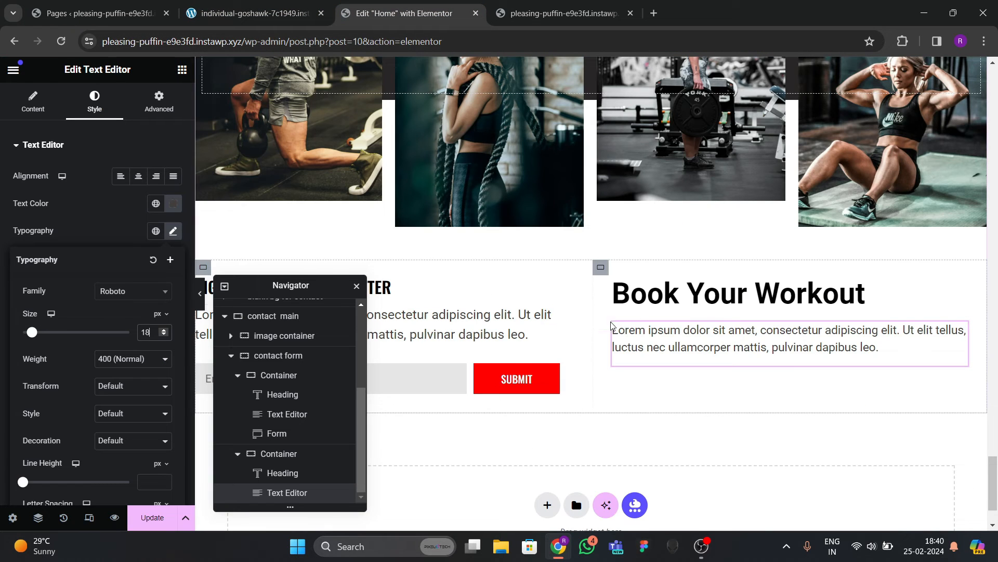
Paste a copy of the newsletter heading below the paragraph and replace its text with the phone number.
{"action": "mouse_move", "coordinate": [310, 285]}
{"action": "left_mouse_down"}
{"action": "mouse_move", "coordinate": [564, 247]}
{"action": "mouse_move", "coordinate": [311, 267]}
{"action": "left_mouse_up"}
{"action": "right_click", "coordinate": [351, 287]}
{"action": "left_click", "coordinate": [370, 295]}
{"action": "right_click", "coordinate": [666, 338]}
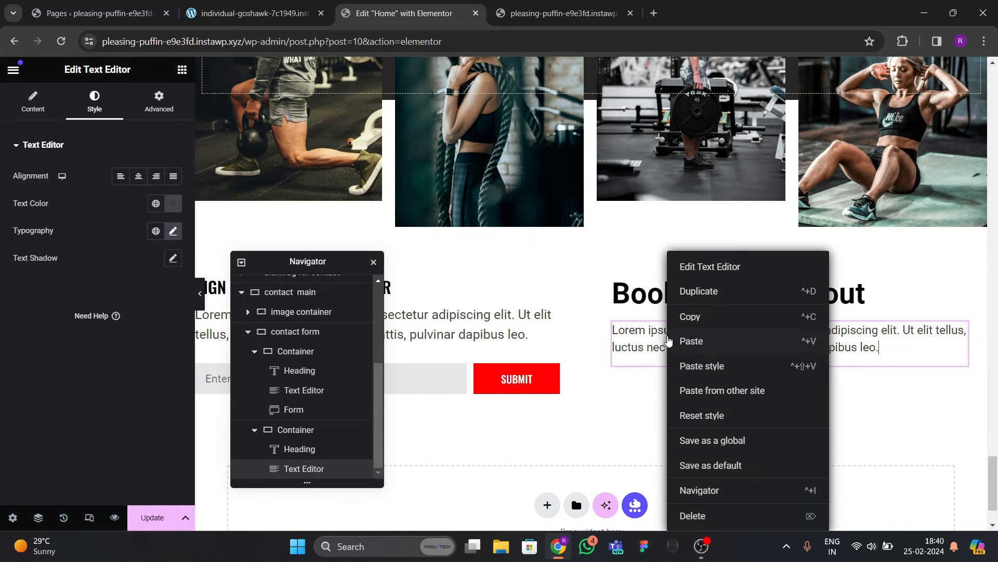
{"action": "left_click", "coordinate": [687, 341]}
{"action": "left_click_drag", "start_coordinate": [133, 191], "coordinate": [1, 182]}
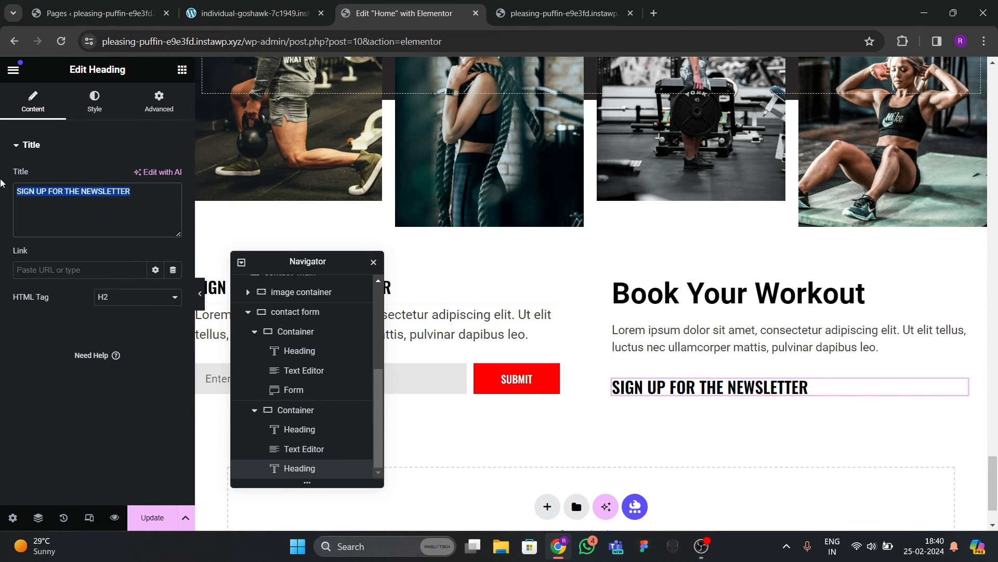
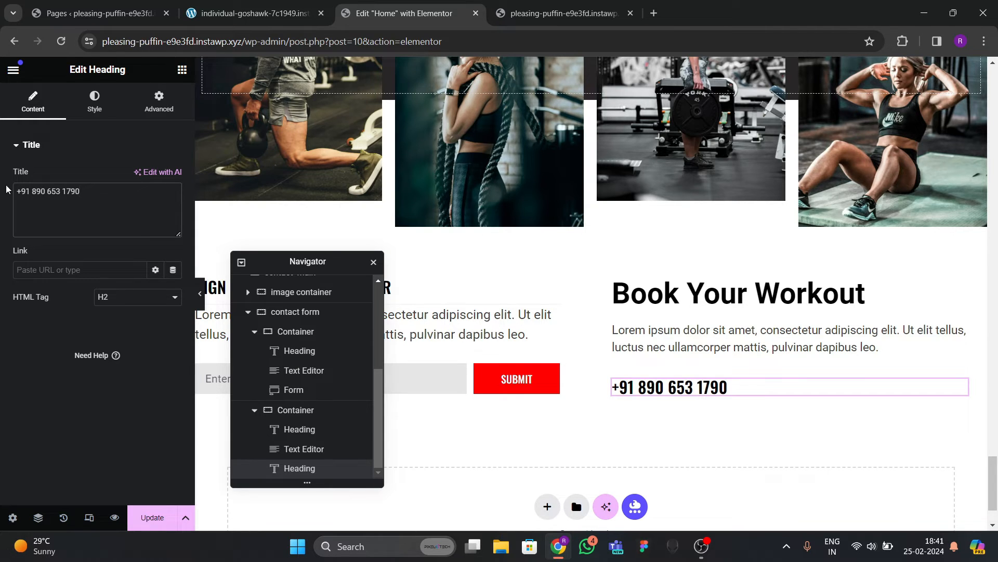
Make the phone heading global red at 23 px and preview the page.
{"action": "left_click", "coordinate": [94, 102]}
{"action": "left_click", "coordinate": [156, 203]}
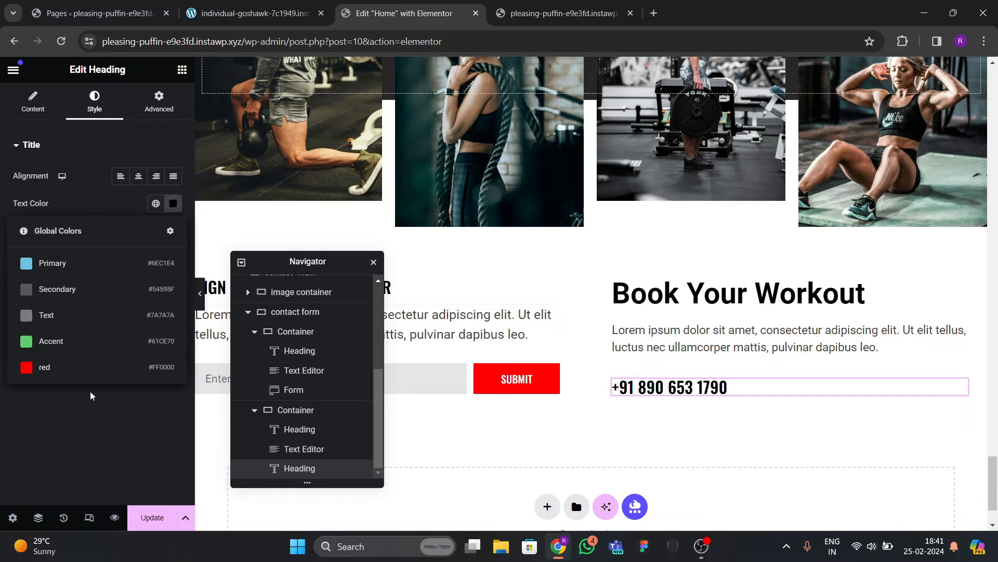
{"action": "left_click", "coordinate": [91, 366]}
{"action": "left_click", "coordinate": [173, 230]}
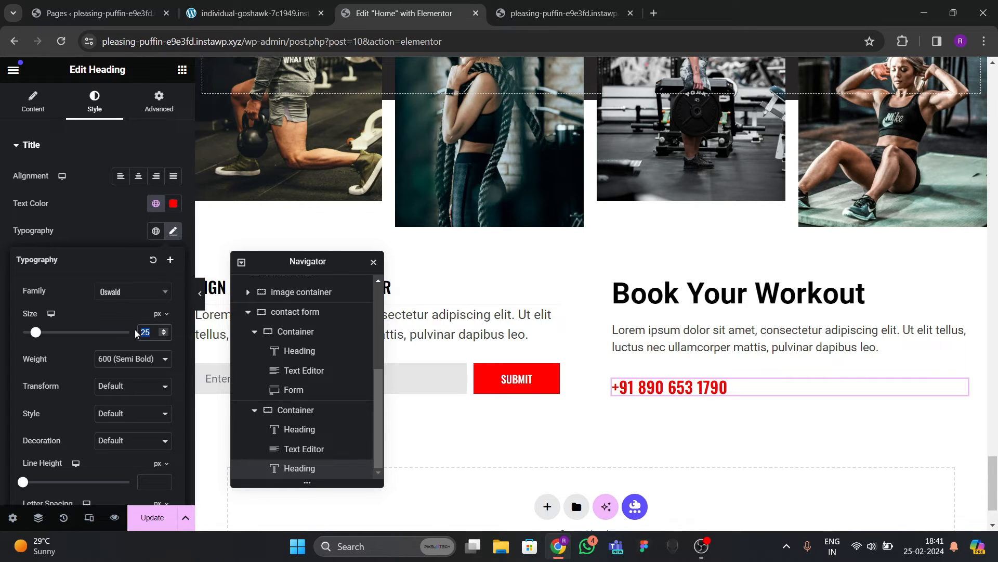
{"action": "type", "text": "23"}
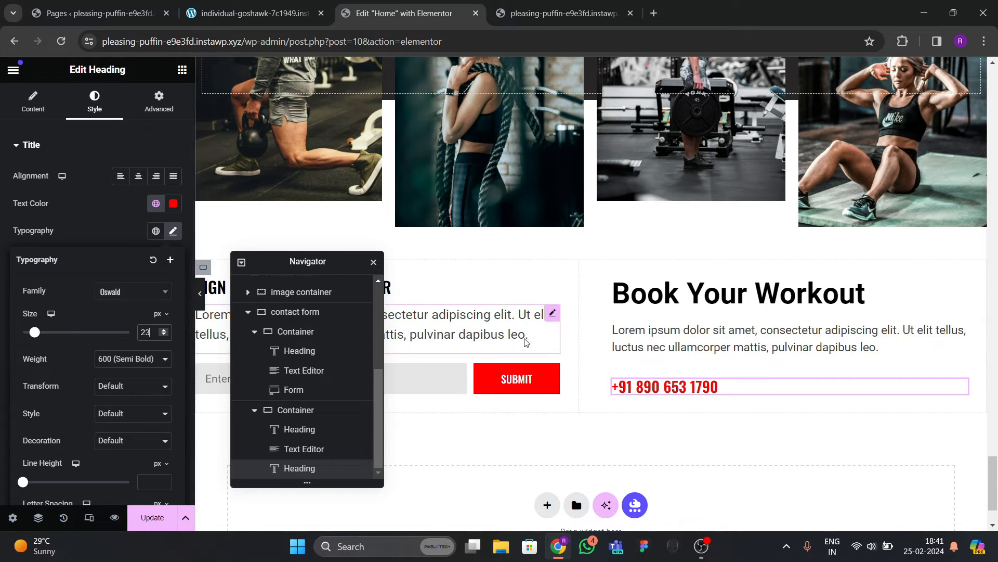
{"action": "left_click", "coordinate": [201, 306]}
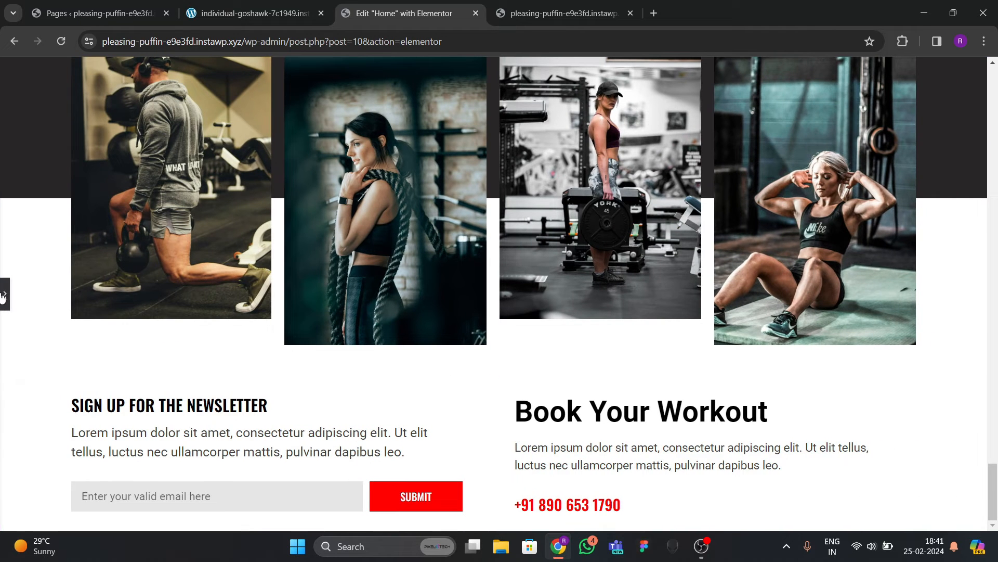
{"action": "left_click", "coordinate": [3, 296]}
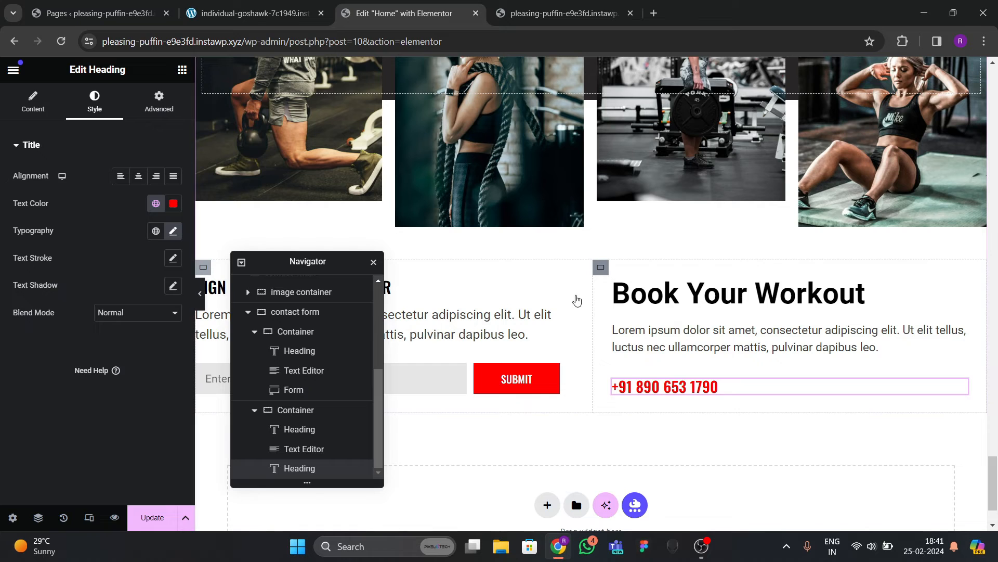
Try a 15 px gap on the Book Your Workout container, then revert it to 20.
{"action": "left_click", "coordinate": [576, 301]}
{"action": "left_click", "coordinate": [34, 102]}
{"action": "scroll", "coordinate": [66, 309], "scroll_direction": "down", "scroll_amount": 3}
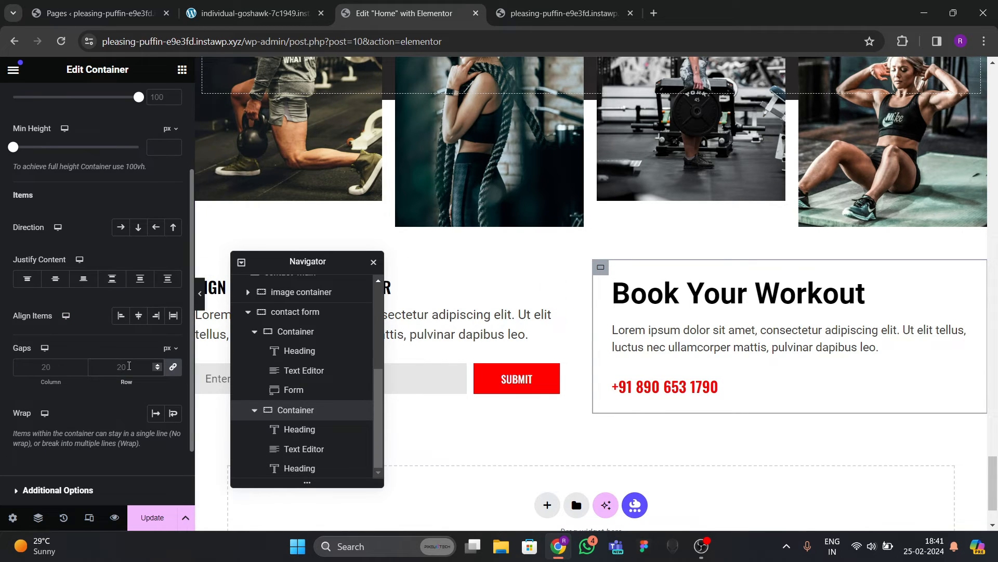
{"action": "left_click", "coordinate": [129, 366]}
{"action": "type", "text": "15"}
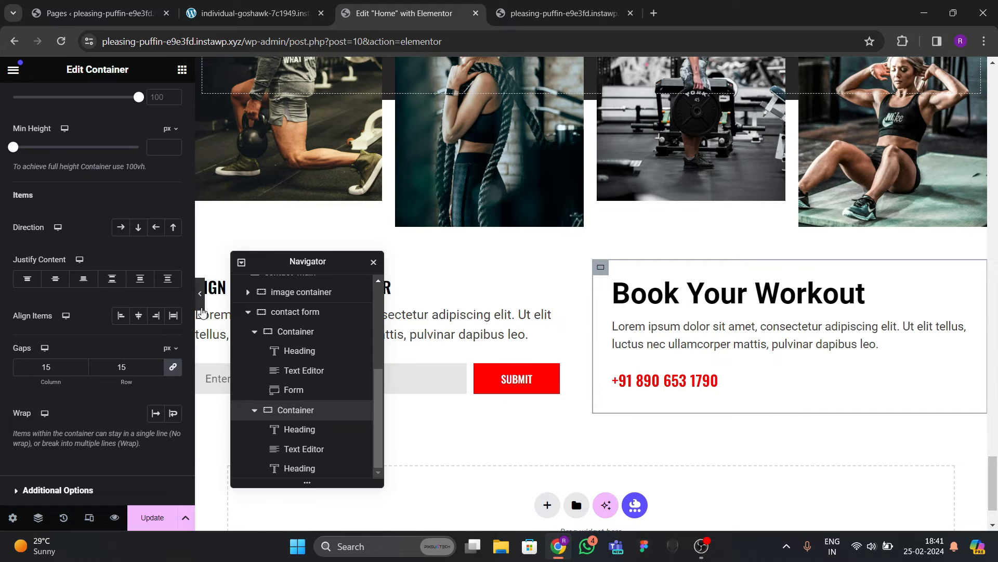
{"action": "left_click", "coordinate": [200, 293]}
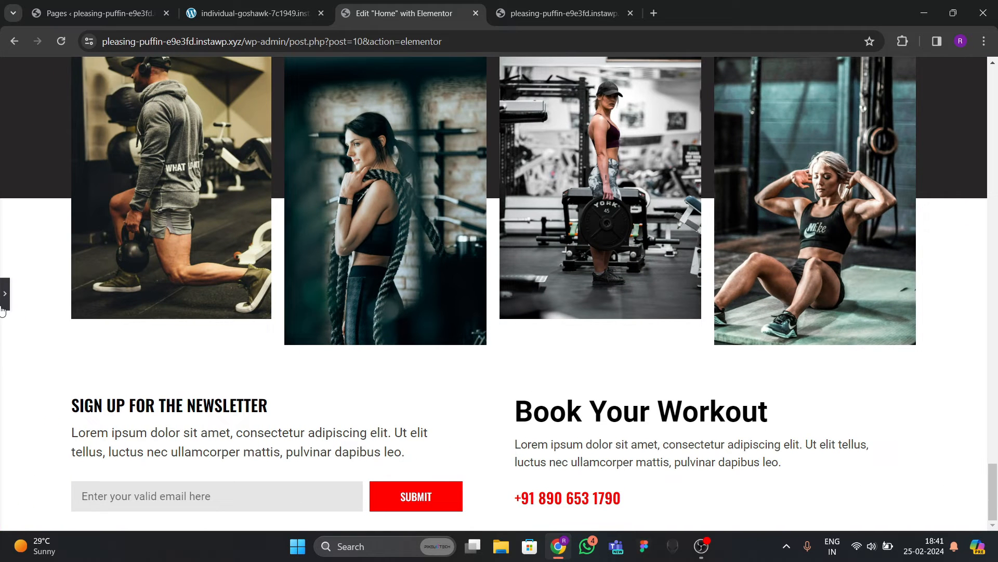
{"action": "left_click", "coordinate": [3, 306]}
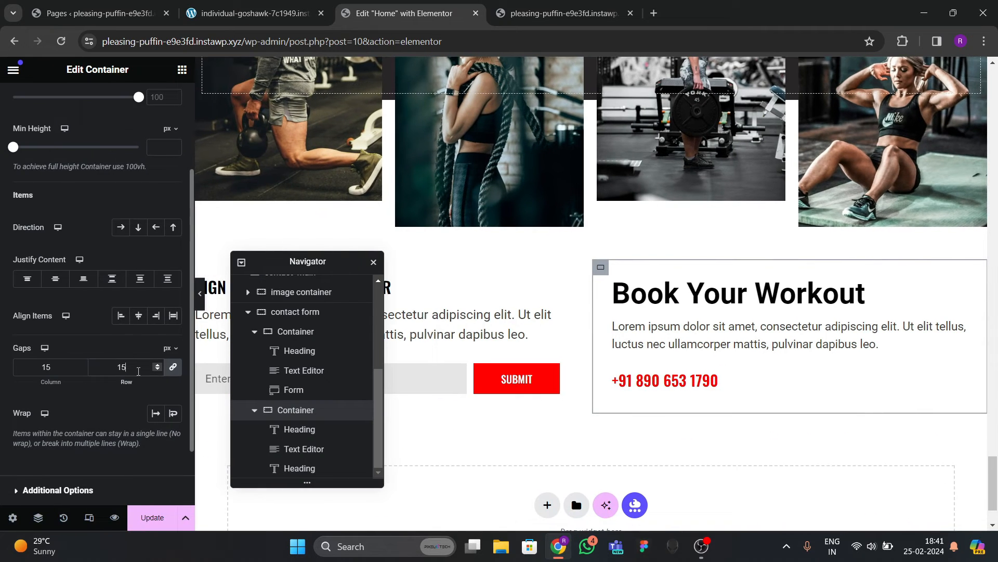
{"action": "key", "text": "BackSpace"}
{"action": "key", "text": "BackSpace"}
Update the page and check the Book Your Workout phone number on the live and reference sites.
{"action": "left_click", "coordinate": [152, 517]}
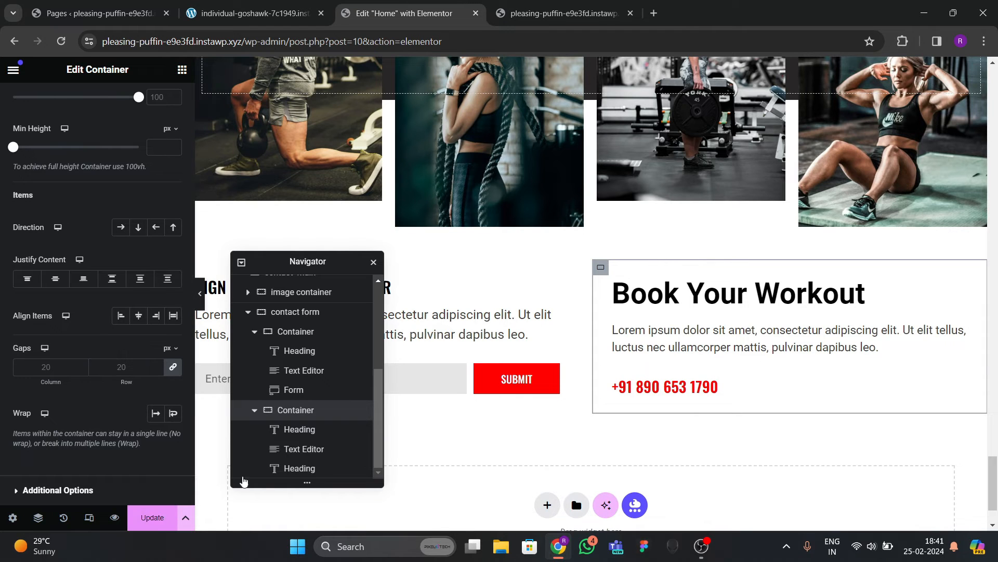
{"action": "scroll", "coordinate": [541, 354], "scroll_direction": "down", "scroll_amount": 2}
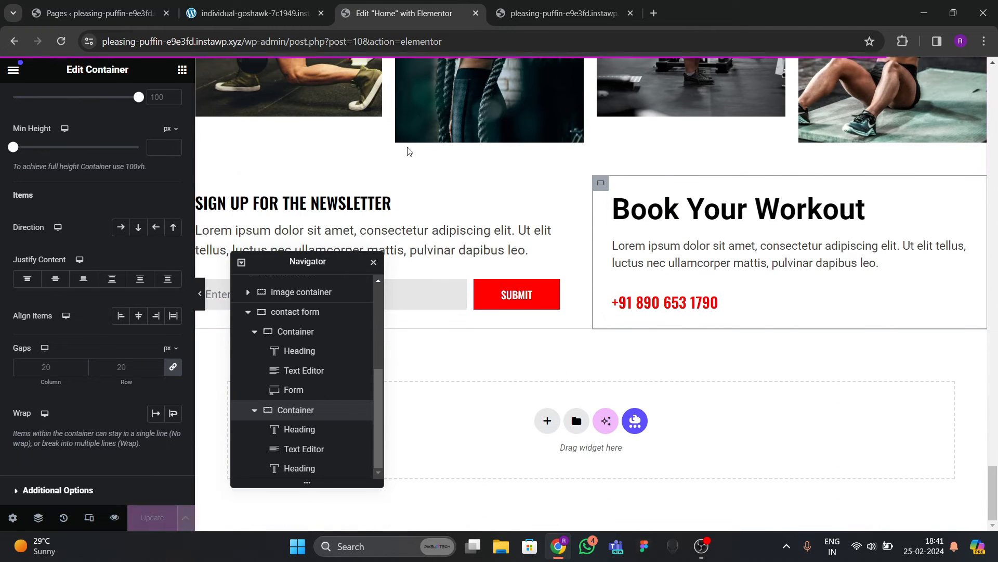
{"action": "left_click", "coordinate": [255, 13]}
{"action": "left_click", "coordinate": [548, 17]}
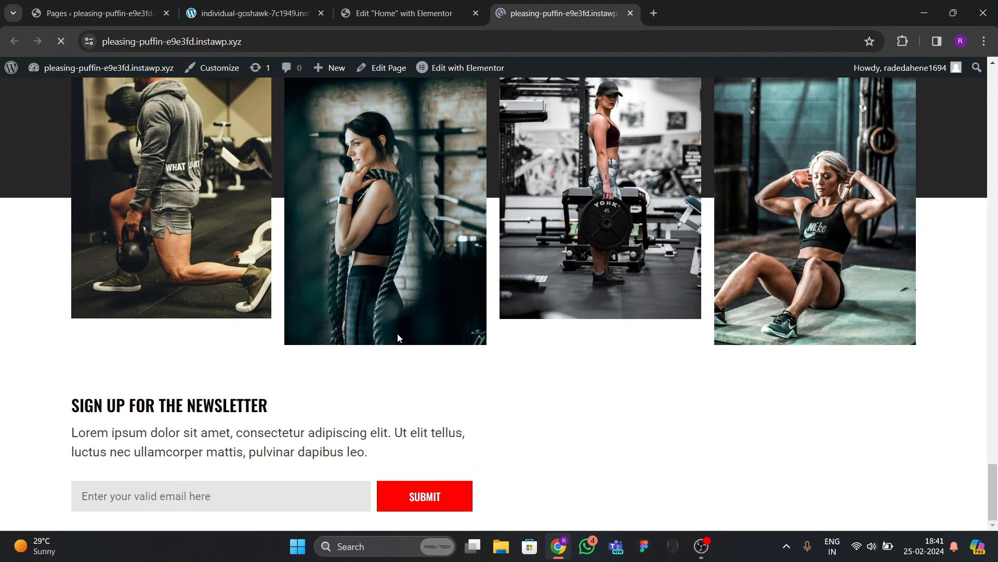
{"action": "scroll", "coordinate": [451, 329], "scroll_direction": "up", "scroll_amount": 20}
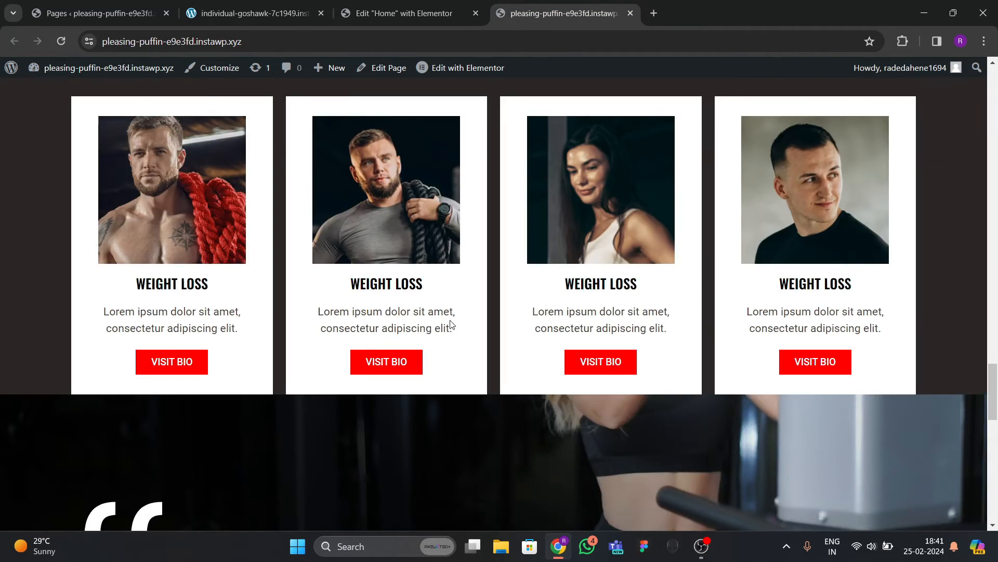
{"action": "scroll", "coordinate": [432, 260], "scroll_direction": "up", "scroll_amount": 3}
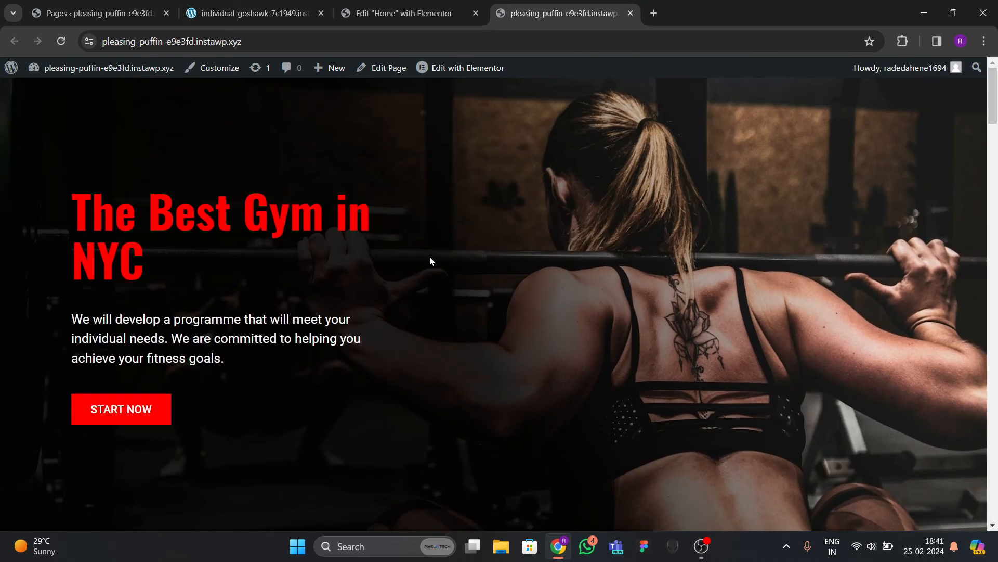
{"action": "scroll", "coordinate": [432, 260], "scroll_direction": "down", "scroll_amount": 20}
{"action": "scroll", "coordinate": [437, 282], "scroll_direction": "down", "scroll_amount": 10}
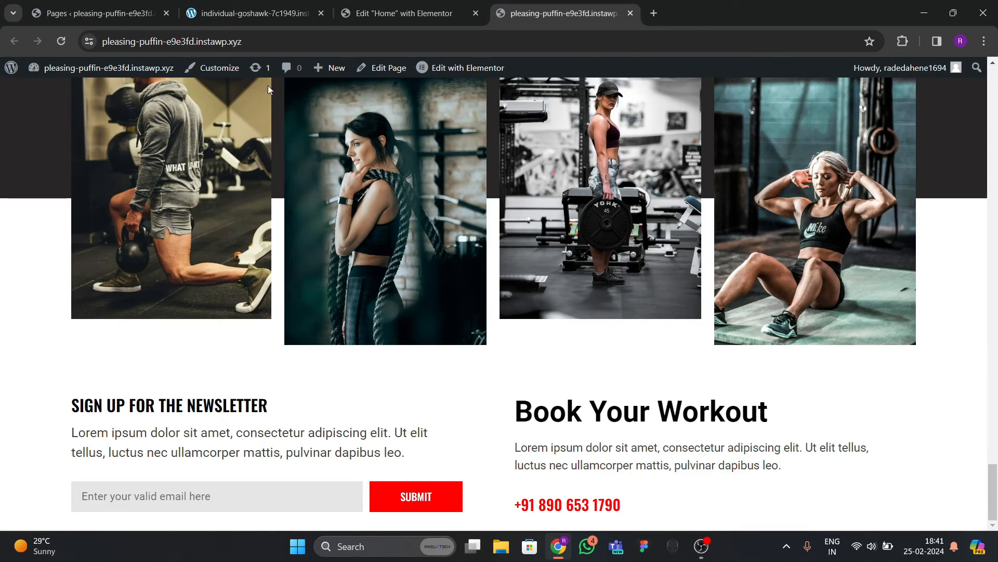
{"action": "left_click", "coordinate": [265, 16]}
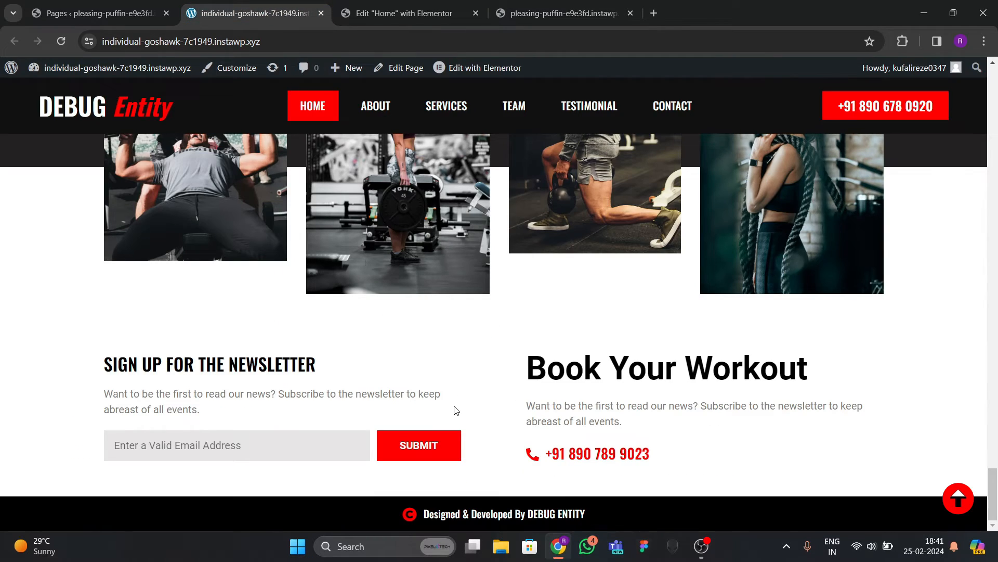
Open the reference site's Dashboard in a new tab and go to Appearance > Menus.
{"action": "scroll", "coordinate": [404, 283], "scroll_direction": "up", "scroll_amount": 20}
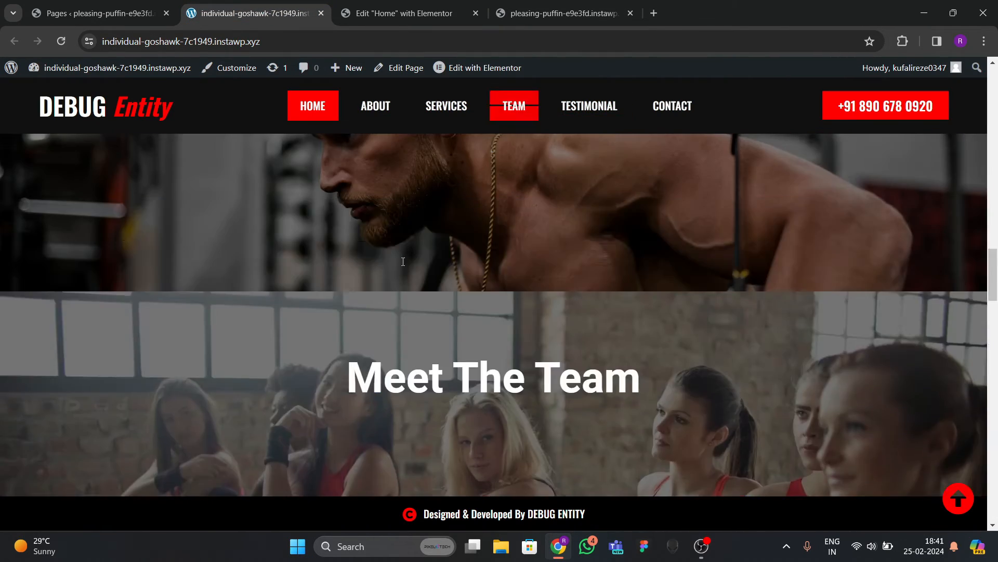
{"action": "scroll", "coordinate": [400, 258], "scroll_direction": "up", "scroll_amount": 7}
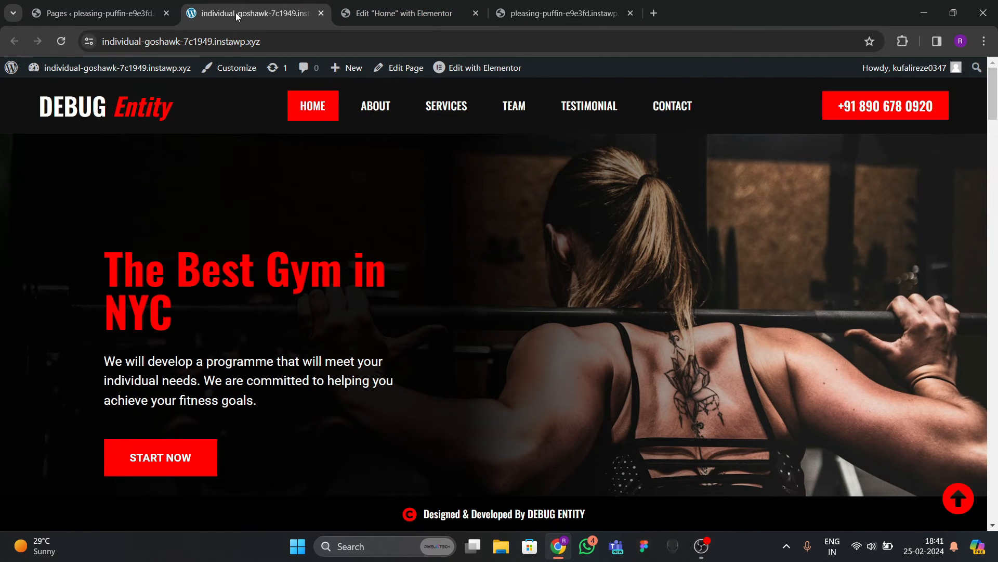
{"action": "mouse_move", "coordinate": [83, 70]}
{"action": "right_click", "coordinate": [64, 94]}
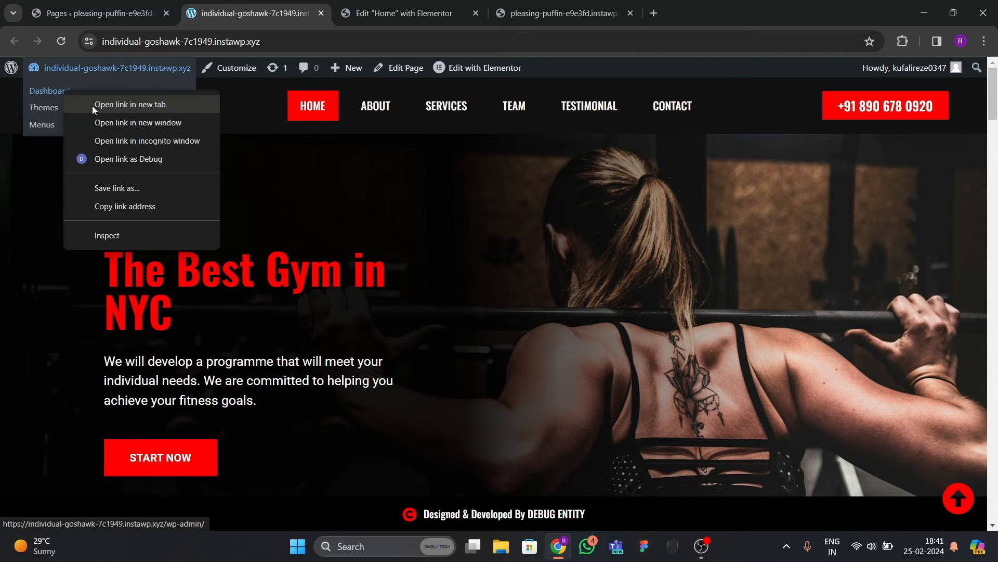
{"action": "left_click", "coordinate": [92, 104]}
{"action": "left_click_drag", "start_coordinate": [404, 21], "coordinate": [286, 15]}
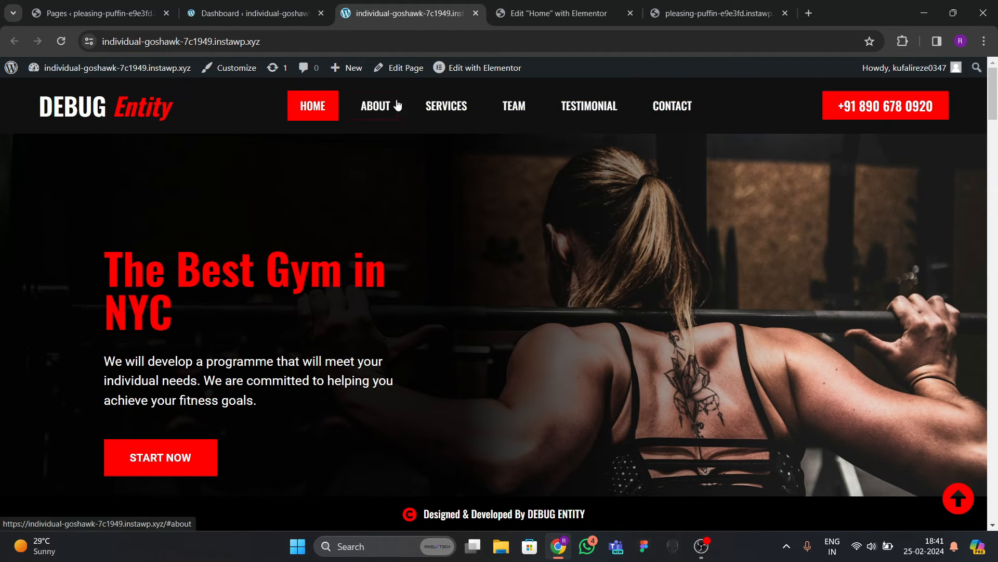
{"action": "left_click", "coordinate": [273, 15]}
{"action": "mouse_move", "coordinate": [29, 297]}
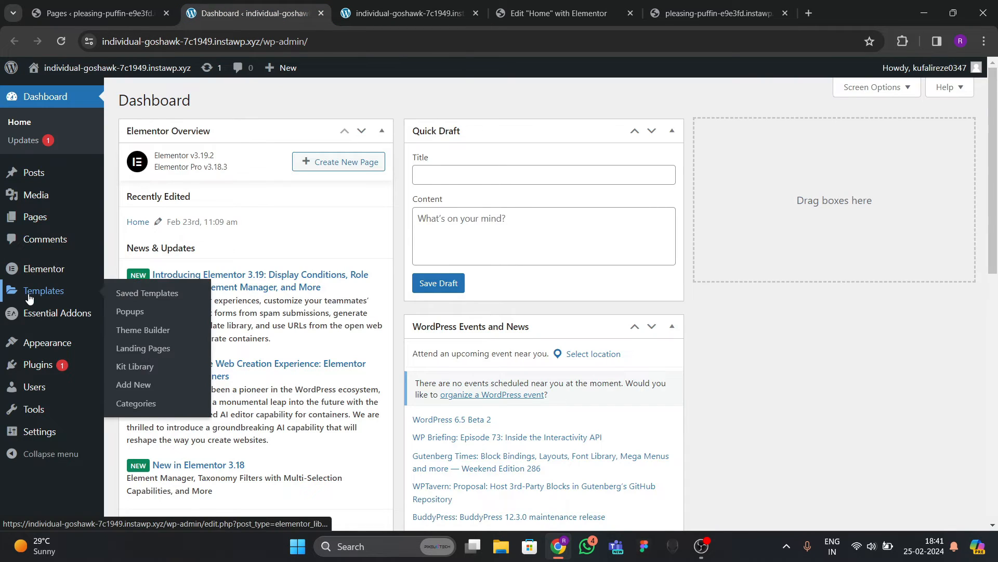
{"action": "mouse_move", "coordinate": [40, 349]}
{"action": "left_click", "coordinate": [128, 382]}
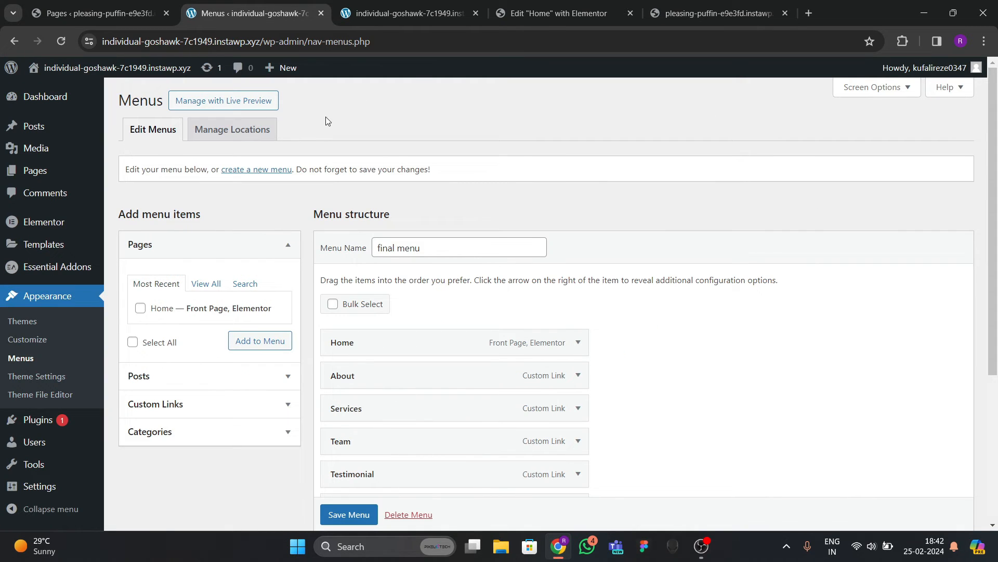
Glance at the live gym site, then close the reference Menus and home page tabs.
{"action": "left_click", "coordinate": [717, 13]}
{"action": "scroll", "coordinate": [358, 240], "scroll_direction": "up", "scroll_amount": 1}
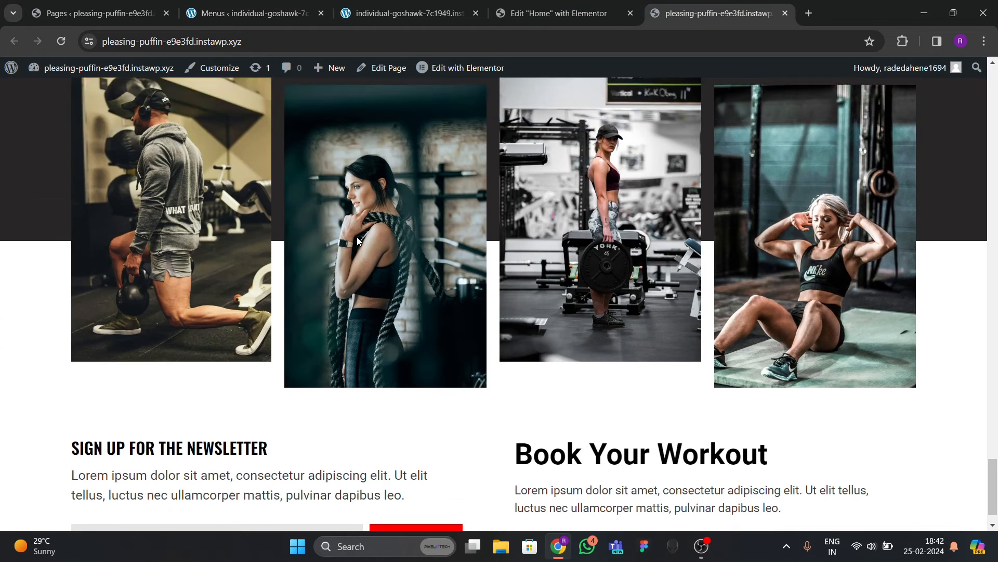
{"action": "scroll", "coordinate": [338, 208], "scroll_direction": "up", "scroll_amount": 5}
{"action": "left_click", "coordinate": [310, 15]}
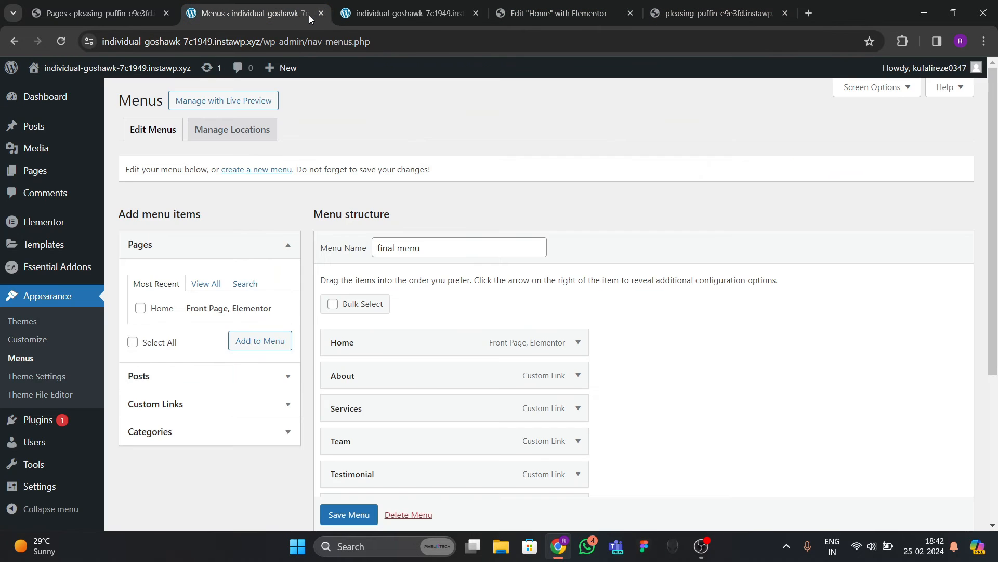
{"action": "left_click", "coordinate": [320, 14]}
{"action": "left_click", "coordinate": [320, 14]}
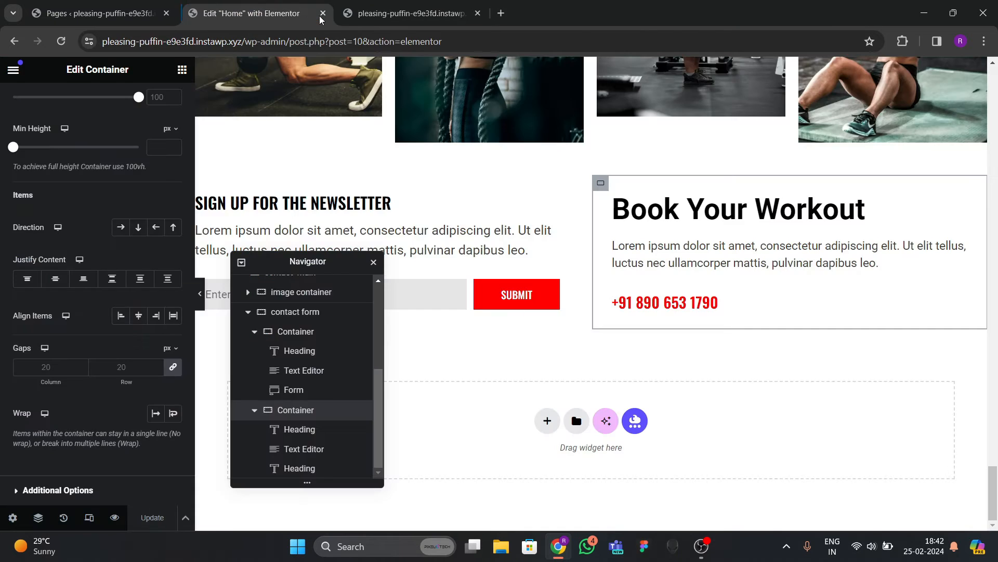
Compare the live gym site with the Home page editor.
{"action": "left_click", "coordinate": [363, 15]}
{"action": "left_click", "coordinate": [260, 13]}
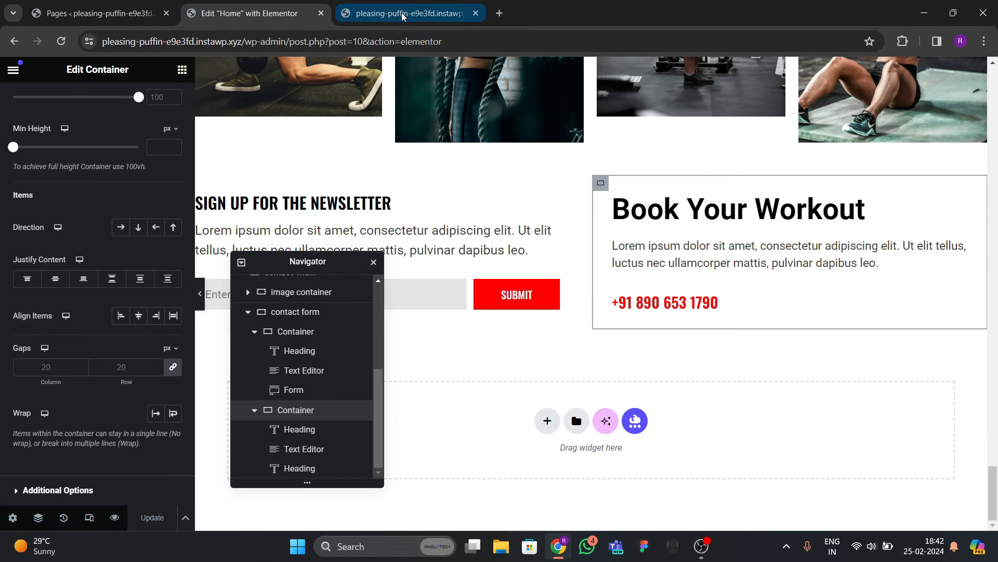
{"action": "left_click", "coordinate": [403, 15]}
{"action": "left_click", "coordinate": [265, 15]}
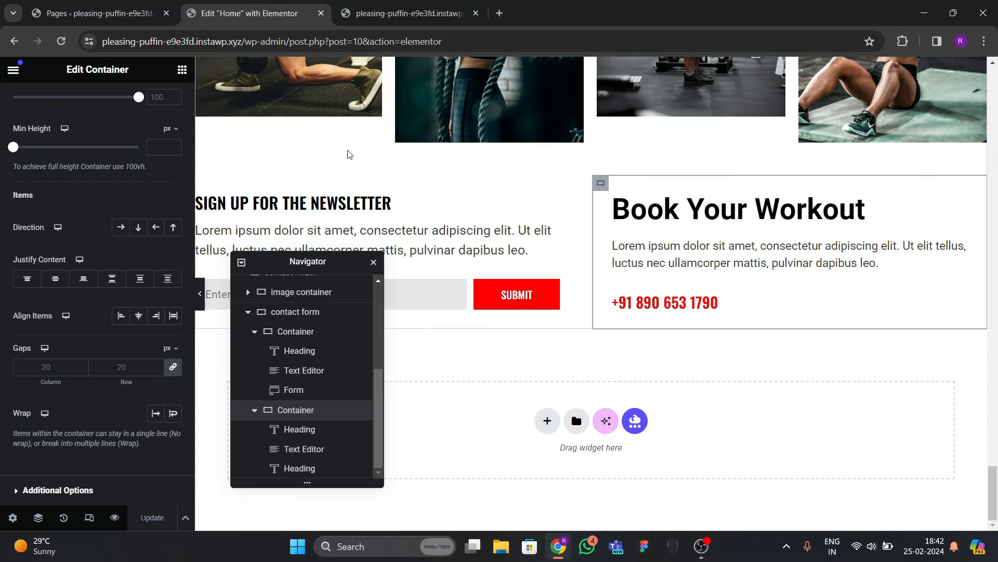
{"action": "scroll", "coordinate": [399, 207], "scroll_direction": "up", "scroll_amount": 8}
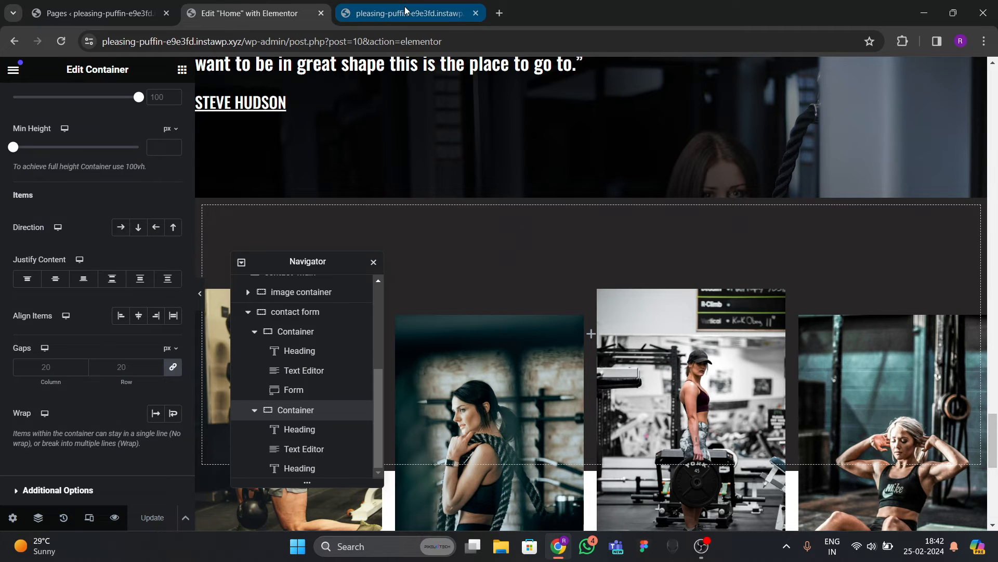
{"action": "left_click", "coordinate": [397, 11]}
Reopen the closed DEBUG Entity reference site from Recent tabs and place it second.
{"action": "left_click", "coordinate": [500, 13]}
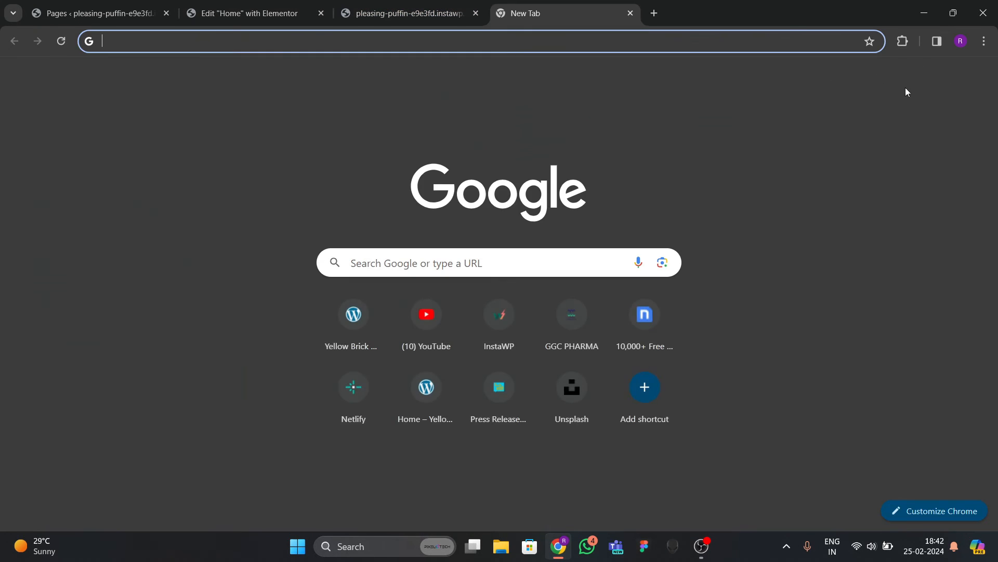
{"action": "left_click", "coordinate": [984, 44]}
{"action": "mouse_move", "coordinate": [829, 182]}
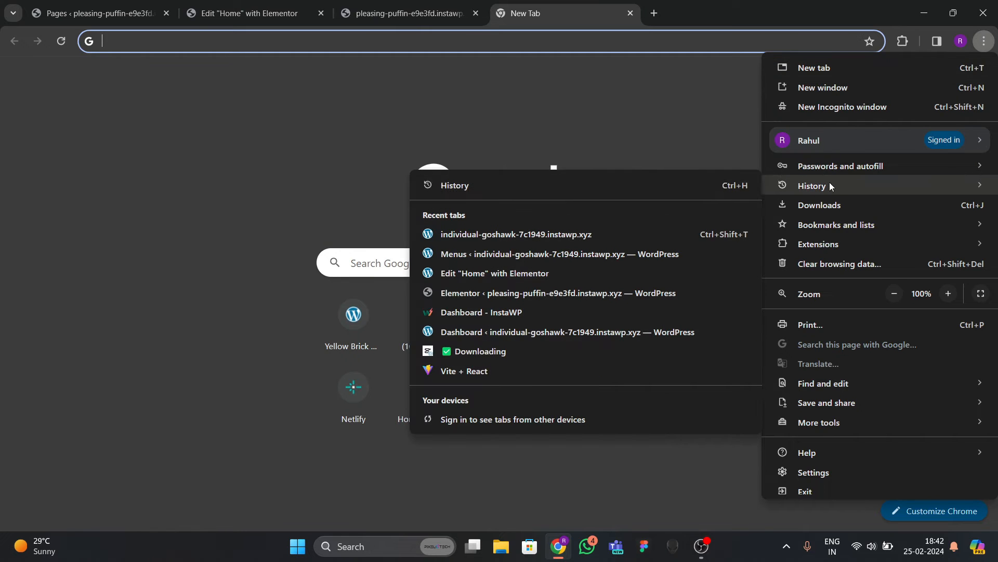
{"action": "left_click", "coordinate": [517, 234]}
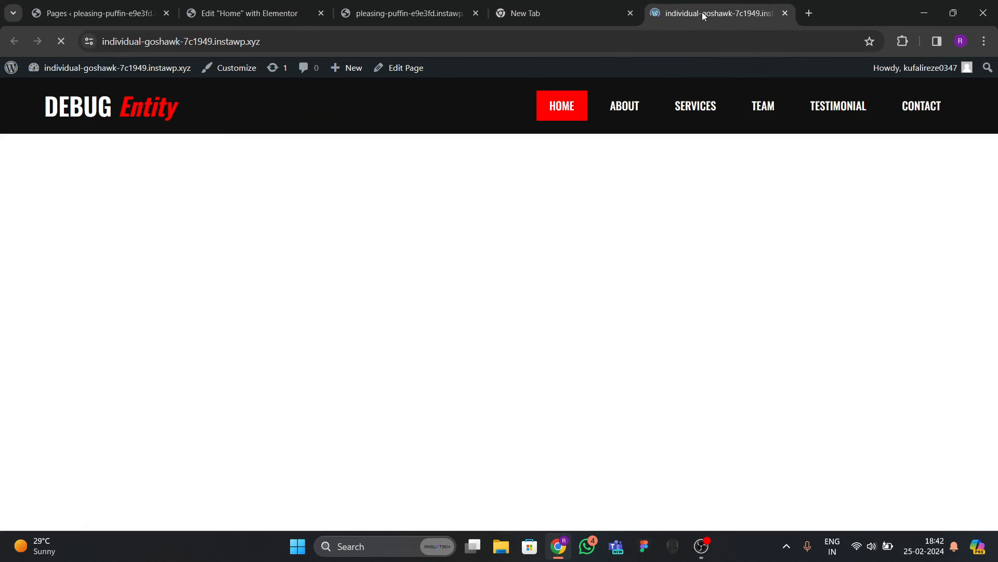
{"action": "left_click_drag", "start_coordinate": [704, 13], "coordinate": [206, 19]}
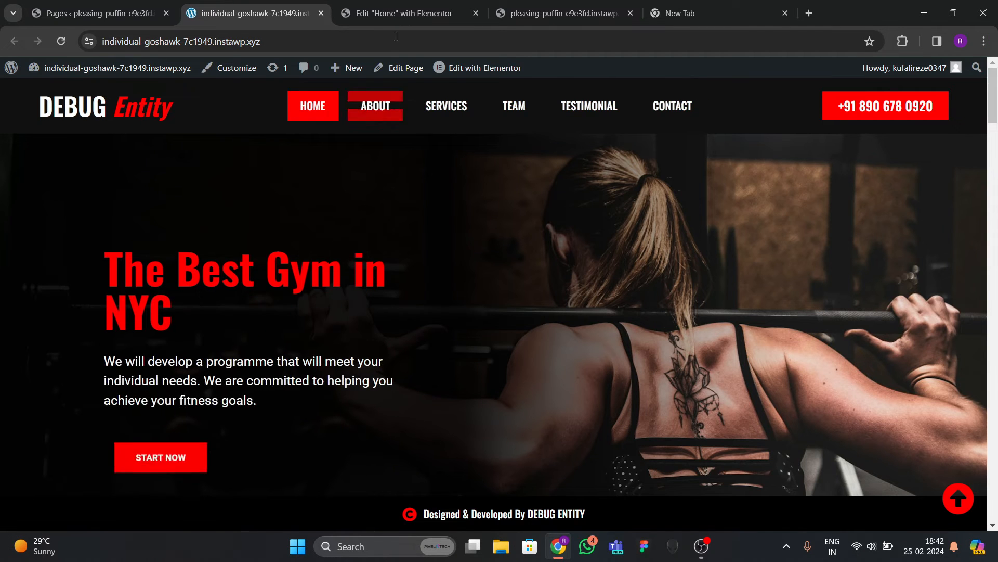
{"action": "left_click", "coordinate": [404, 21]}
Move the live pleasing-puffin tab to third place and open its Themes admin page in a new tab.
{"action": "left_click", "coordinate": [494, 15]}
{"action": "left_click_drag", "start_coordinate": [494, 15], "coordinate": [384, 20]}
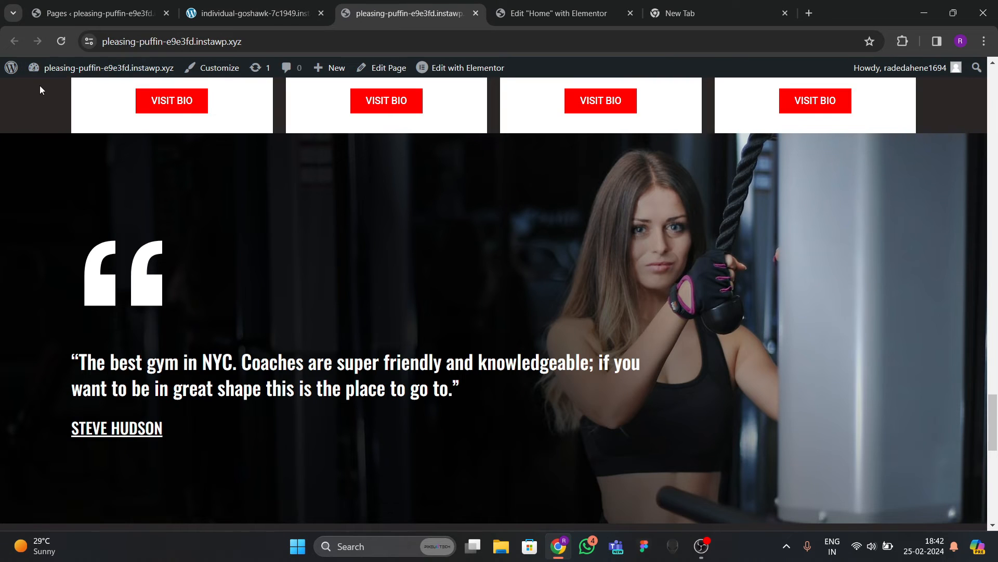
{"action": "mouse_move", "coordinate": [46, 69]}
{"action": "middle_click", "coordinate": [80, 109]}
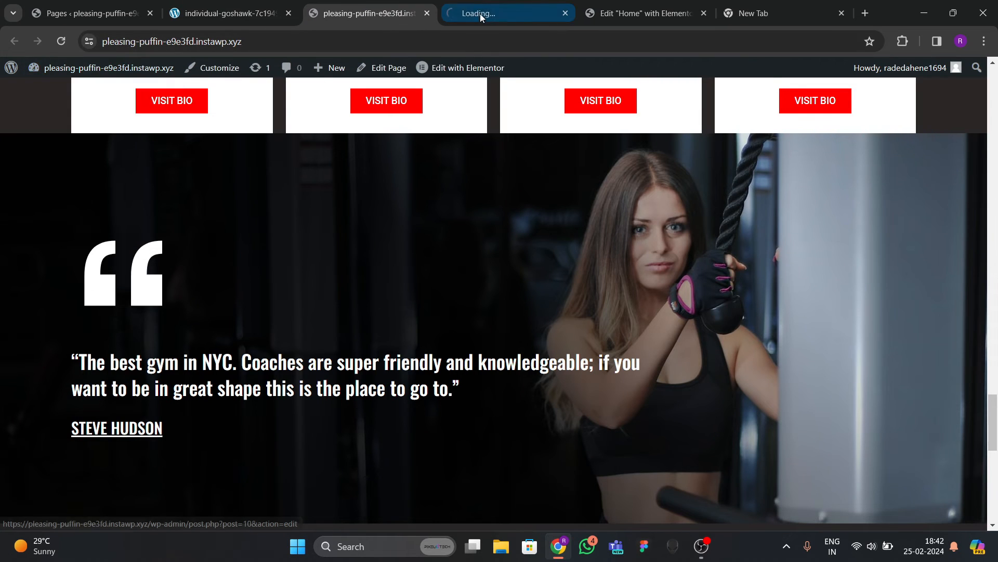
{"action": "left_click", "coordinate": [479, 13]}
Under Appearance > Menus, create 'final menu' with the Header display location ticked.
{"action": "left_click", "coordinate": [426, 14]}
{"action": "mouse_move", "coordinate": [3, 334]}
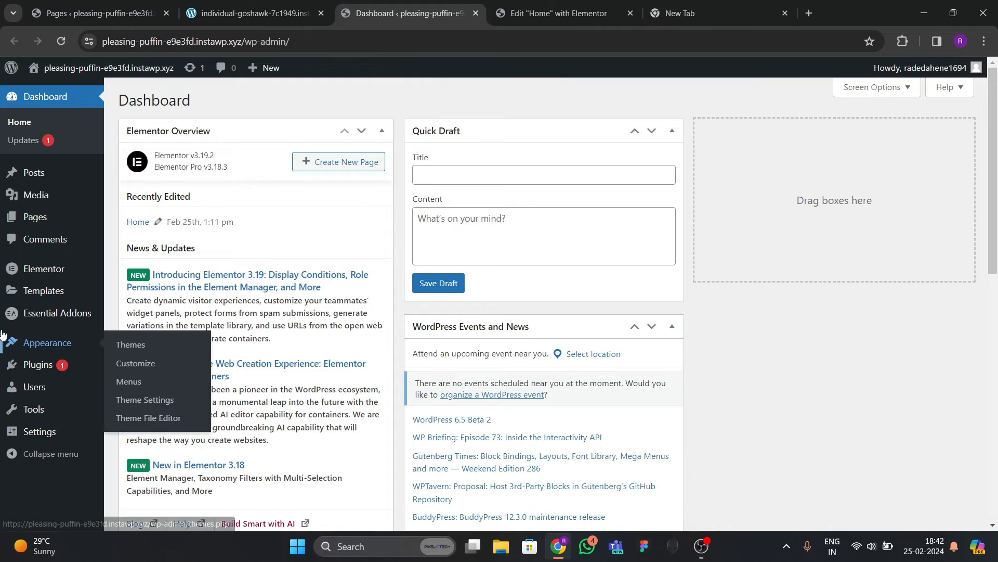
{"action": "left_click", "coordinate": [129, 381]}
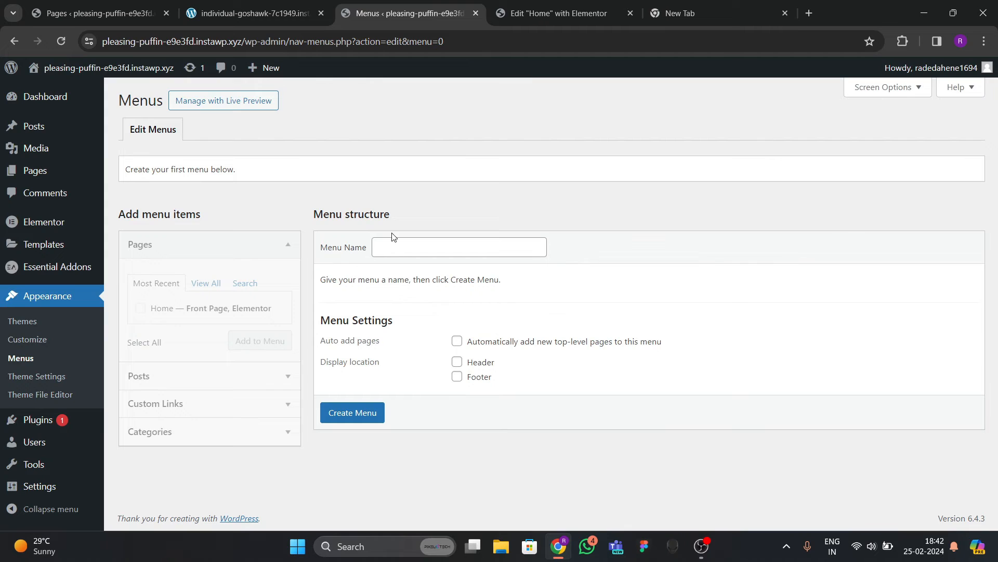
{"action": "left_click", "coordinate": [394, 240]}
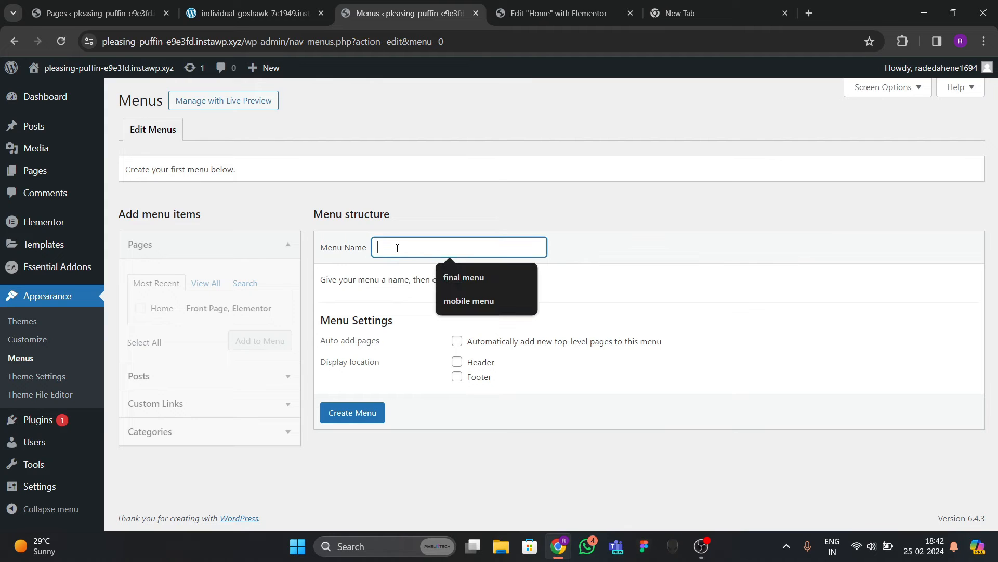
{"action": "left_click", "coordinate": [443, 270]}
{"action": "left_click", "coordinate": [457, 363]}
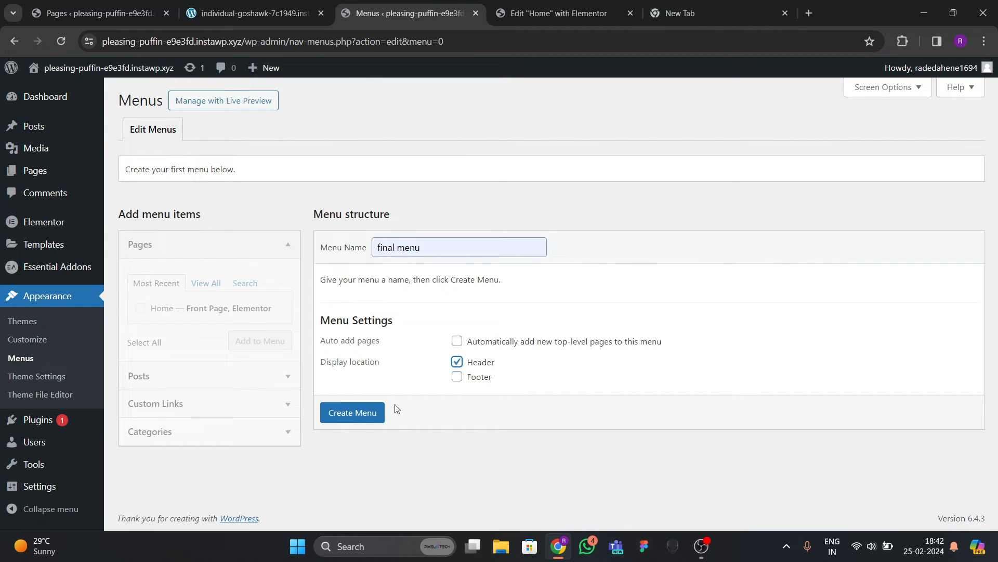
{"action": "left_click", "coordinate": [373, 420]}
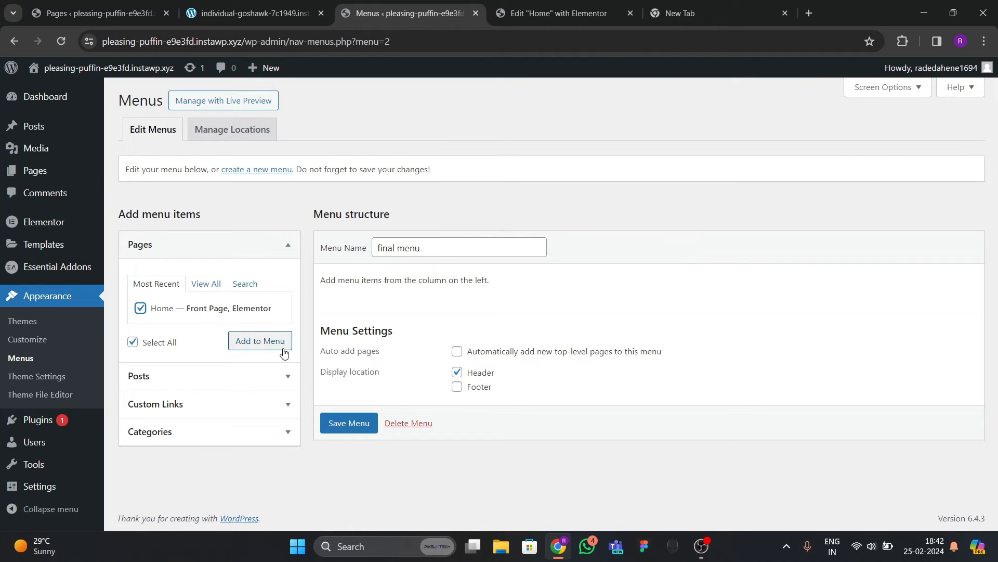
Add the Home page to the final menu and enter the #about custom link URL.
{"action": "left_click", "coordinate": [260, 341]}
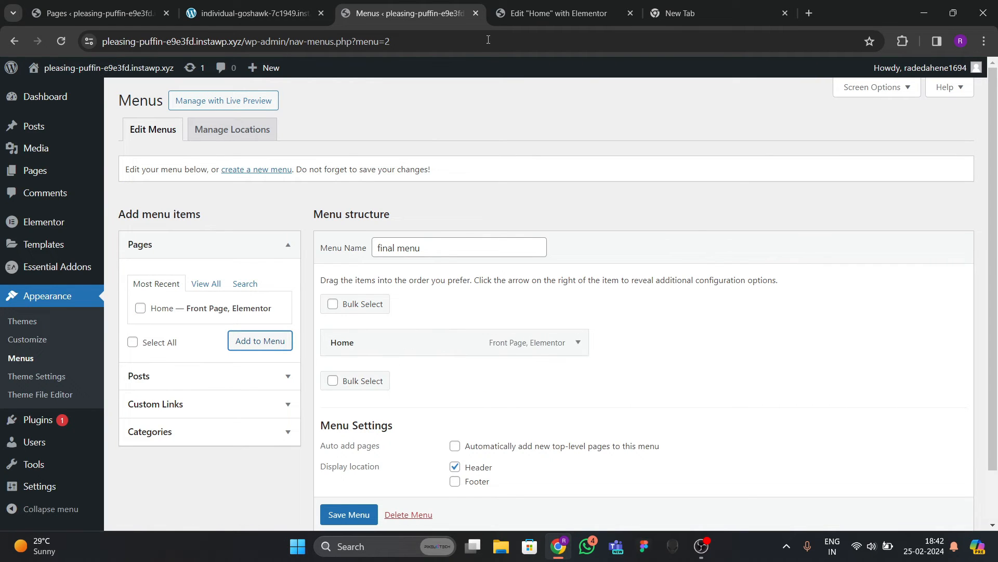
{"action": "left_click", "coordinate": [255, 13]}
{"action": "left_click", "coordinate": [416, 13]}
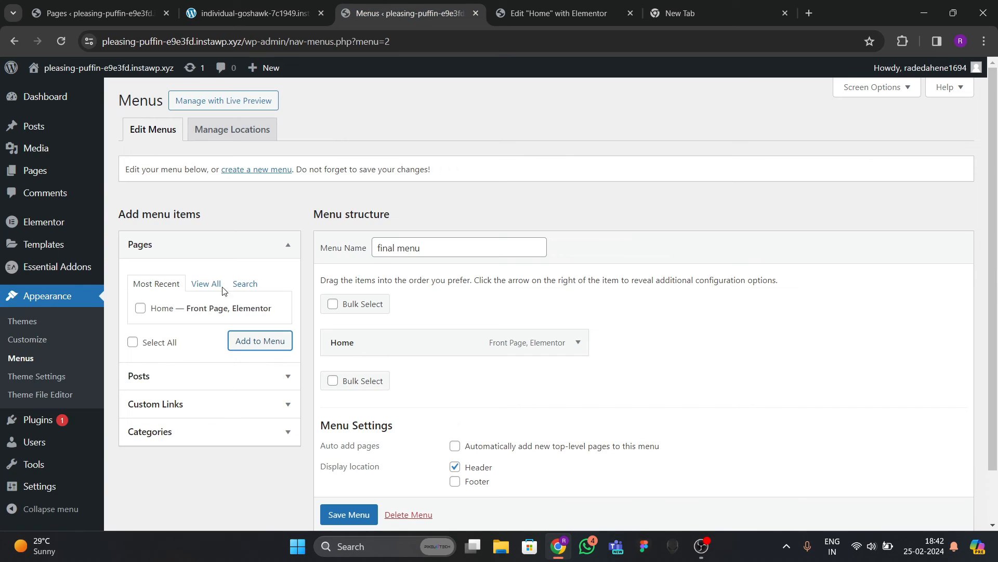
{"action": "left_click", "coordinate": [168, 404]}
{"action": "scroll", "coordinate": [192, 327], "scroll_direction": "down", "scroll_amount": 1}
{"action": "left_click", "coordinate": [201, 281]}
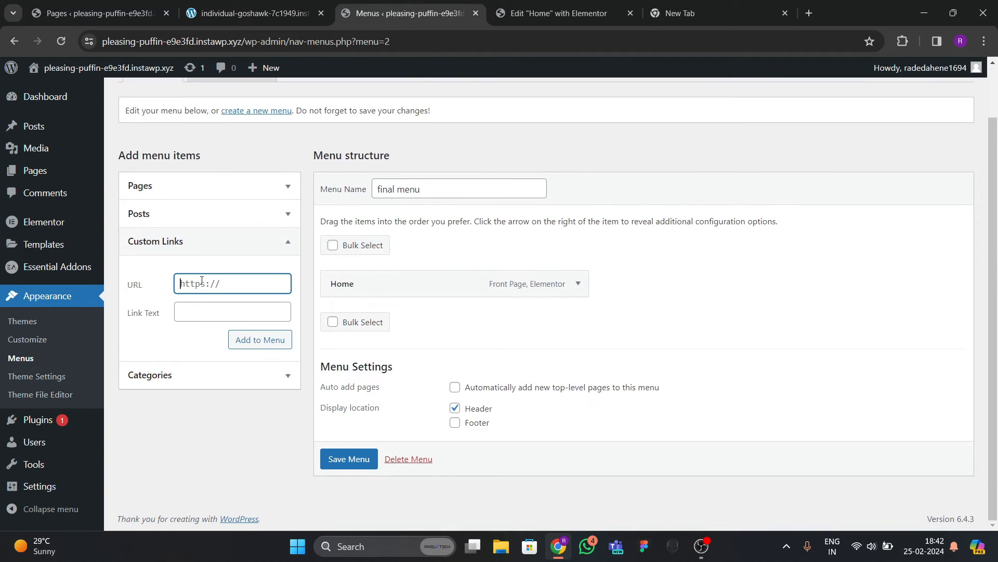
{"action": "type", "text": "#about"}
{"action": "key", "text": "Tab"}
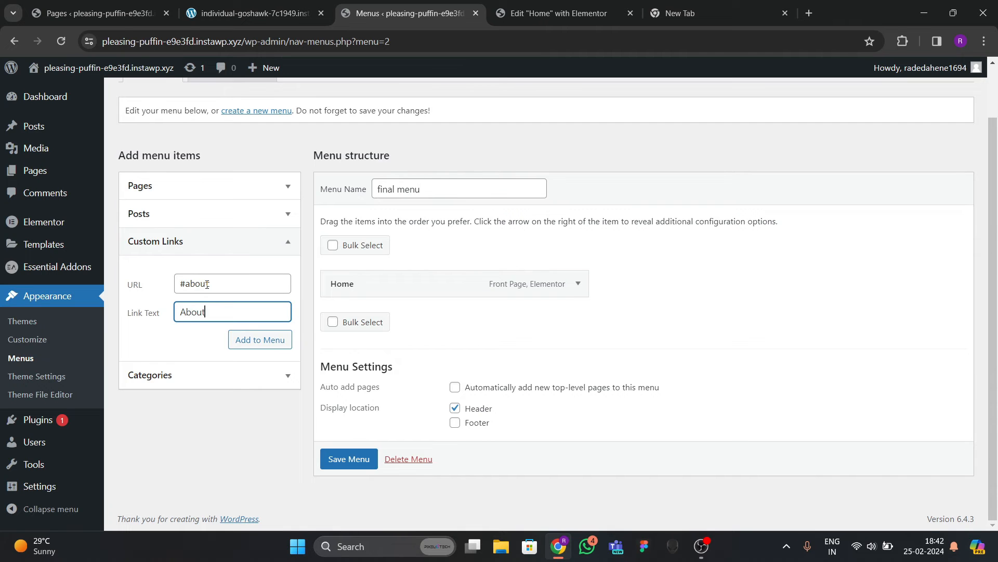
Check the reference site's About, Services and Team anchors, then add the About link.
{"action": "left_click", "coordinate": [252, 13]}
{"action": "left_click", "coordinate": [382, 112]}
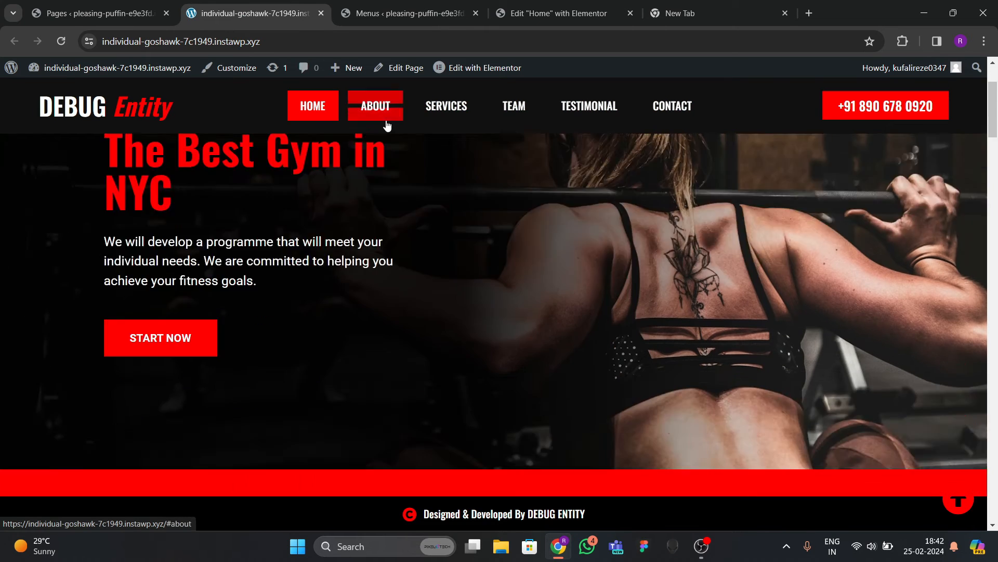
{"action": "left_click", "coordinate": [450, 111]}
{"action": "left_click", "coordinate": [514, 117]}
{"action": "left_click", "coordinate": [393, 112]}
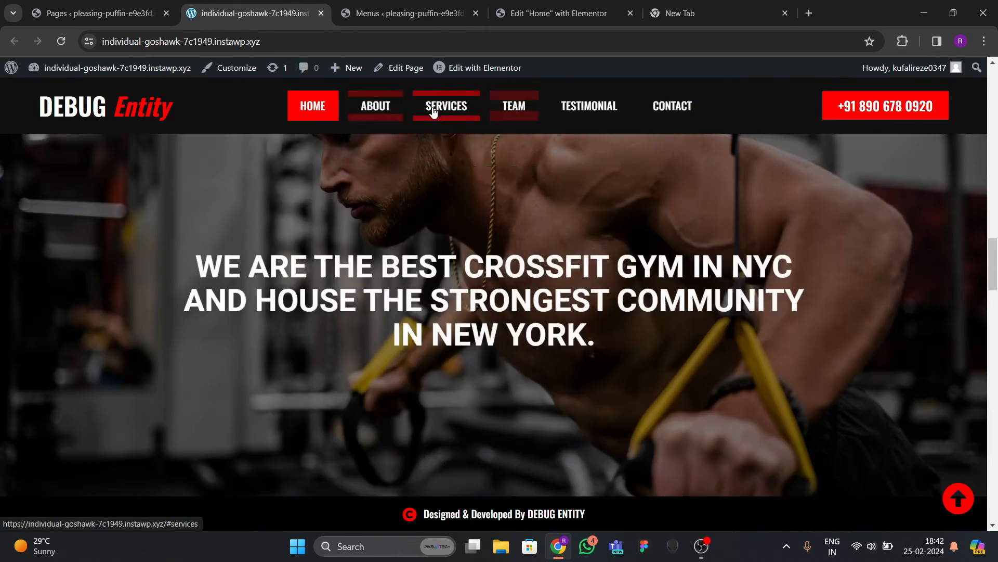
{"action": "left_click", "coordinate": [434, 111]}
{"action": "scroll", "coordinate": [424, 263], "scroll_direction": "up", "scroll_amount": 15}
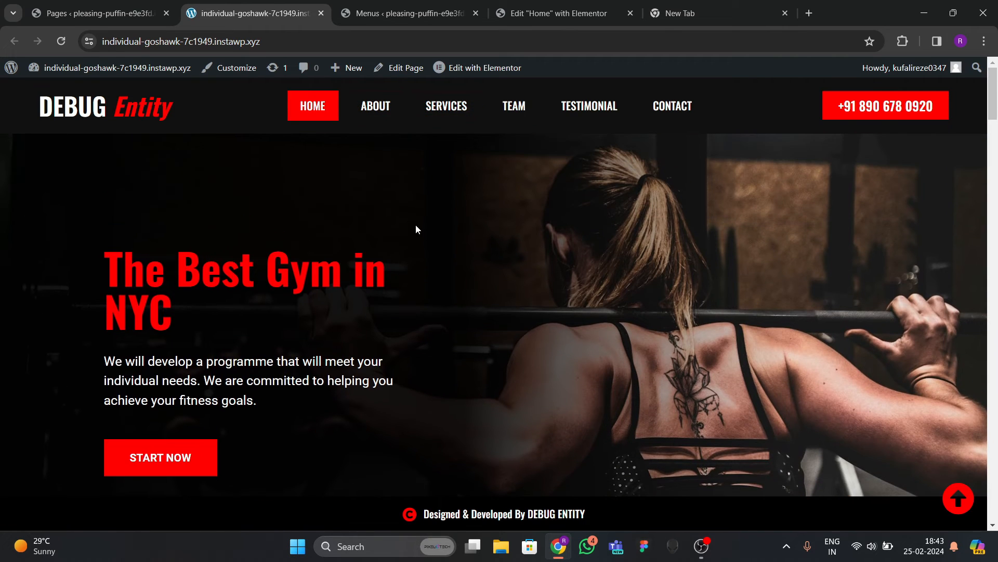
{"action": "left_click", "coordinate": [420, 14]}
{"action": "left_click", "coordinate": [255, 339]}
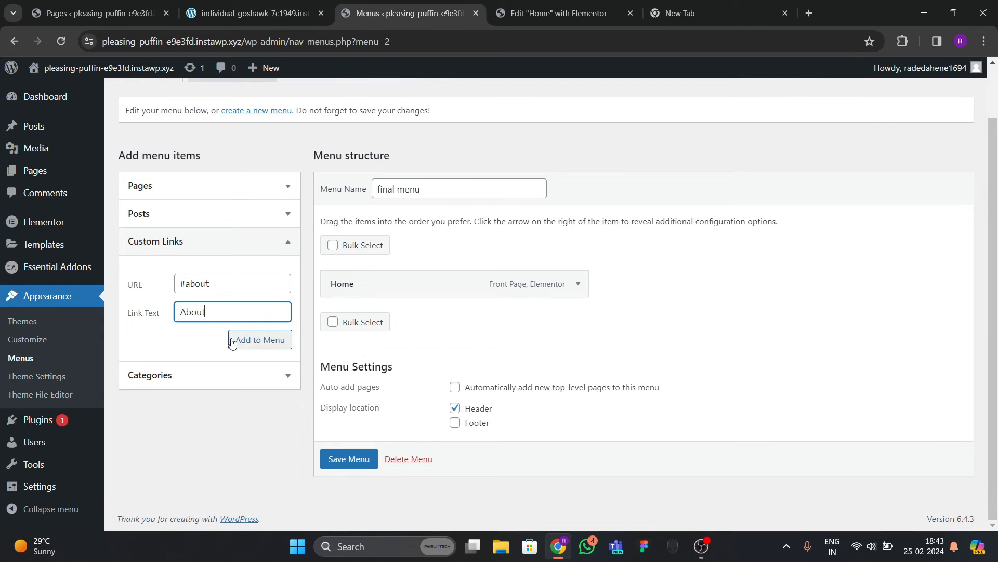
Add Services (#services) and Team (#team) custom links to the menu.
{"action": "left_click", "coordinate": [255, 14]}
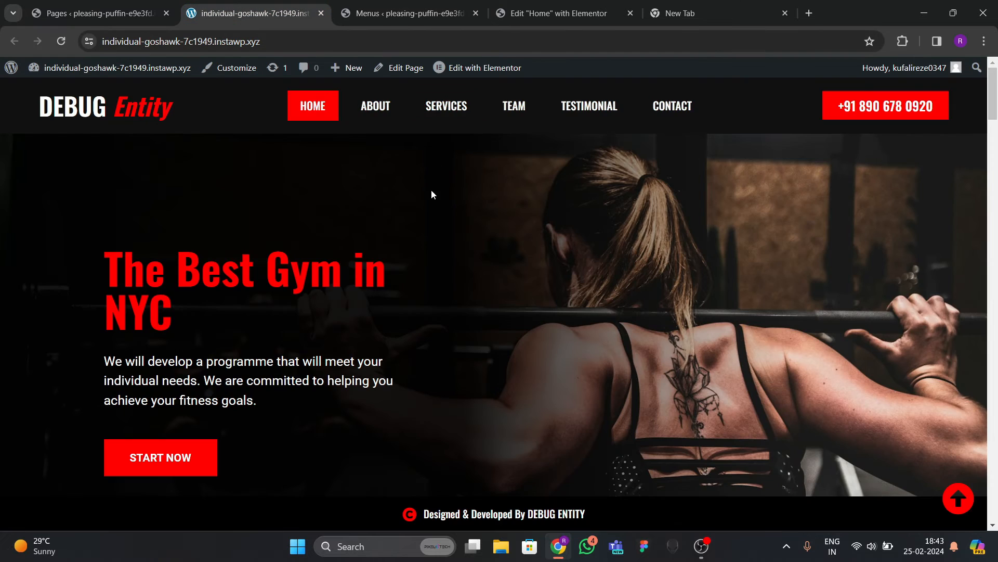
{"action": "left_click", "coordinate": [411, 13]}
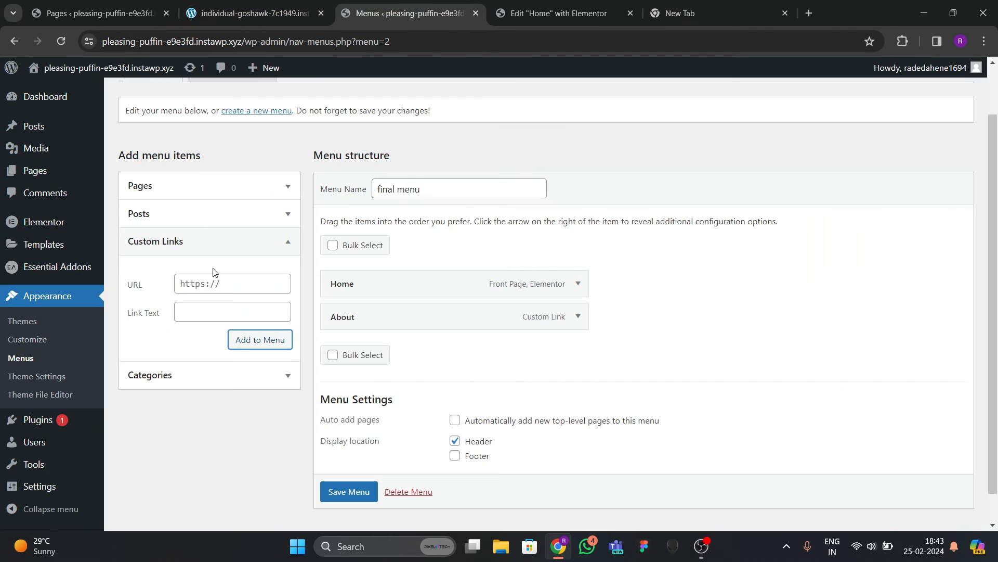
{"action": "left_click", "coordinate": [214, 281]}
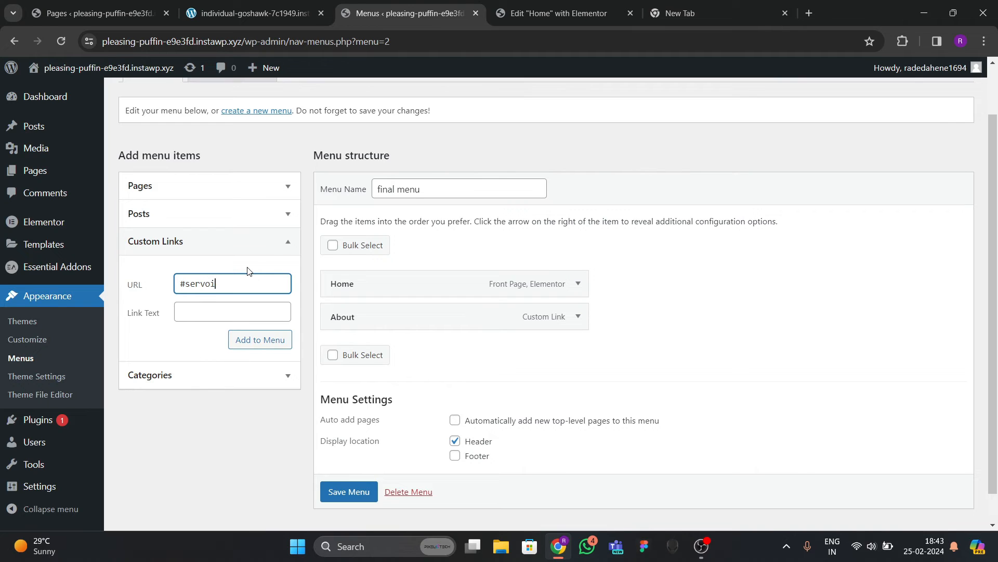
{"action": "type", "text": "#services"}
{"action": "key", "text": "Tab"}
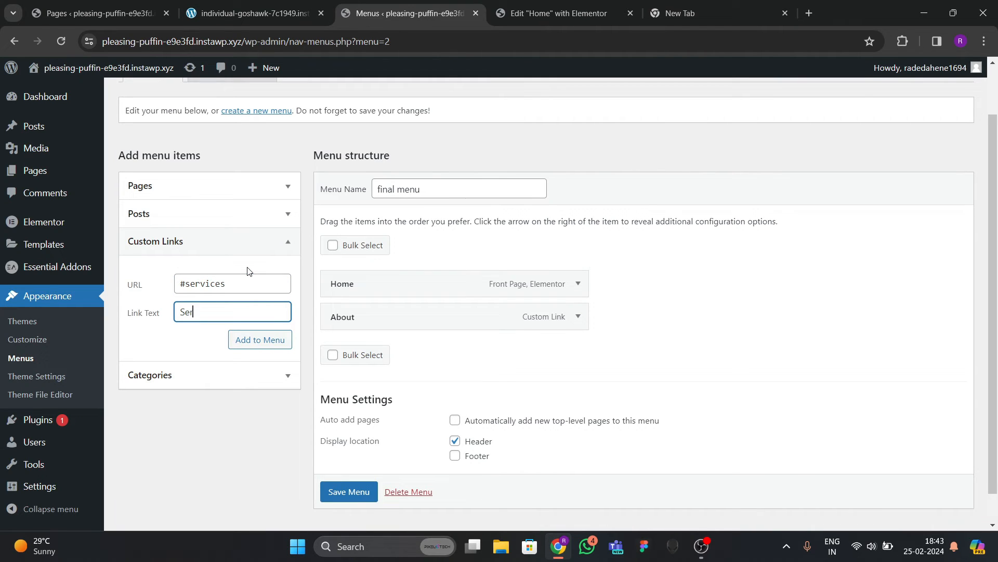
{"action": "left_click", "coordinate": [251, 343]}
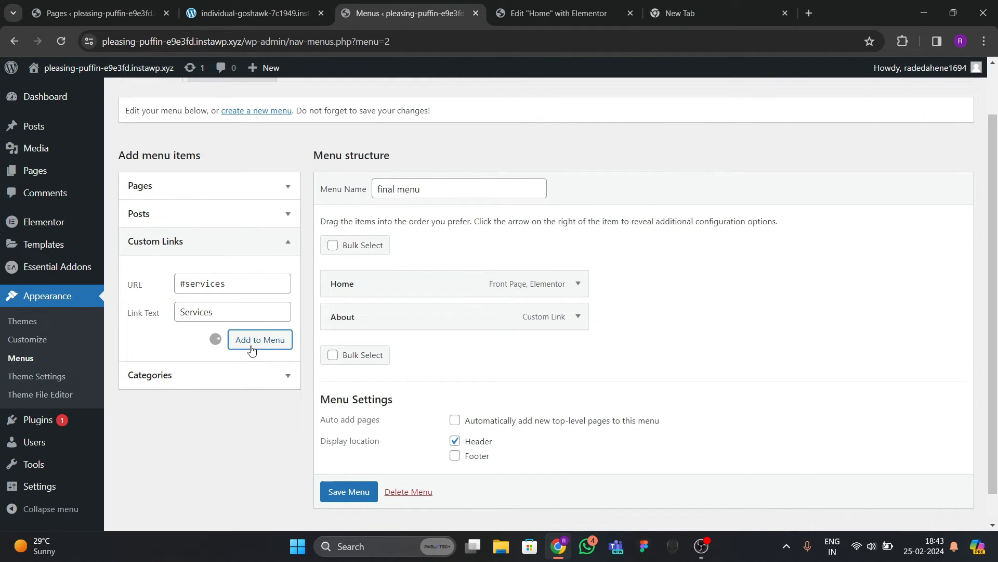
{"action": "left_click", "coordinate": [287, 288]}
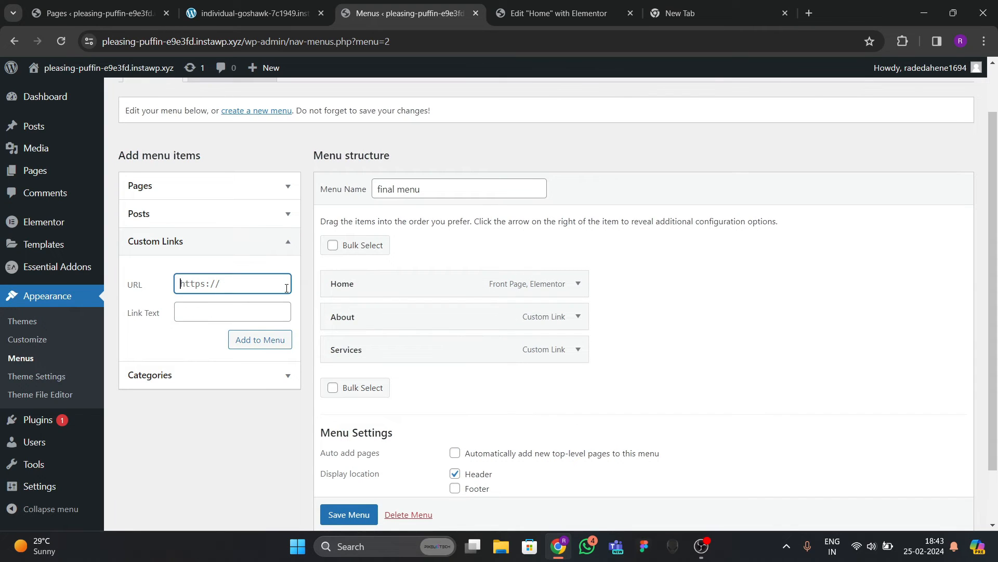
{"action": "type", "text": "#team"}
{"action": "key", "text": "Tab"}
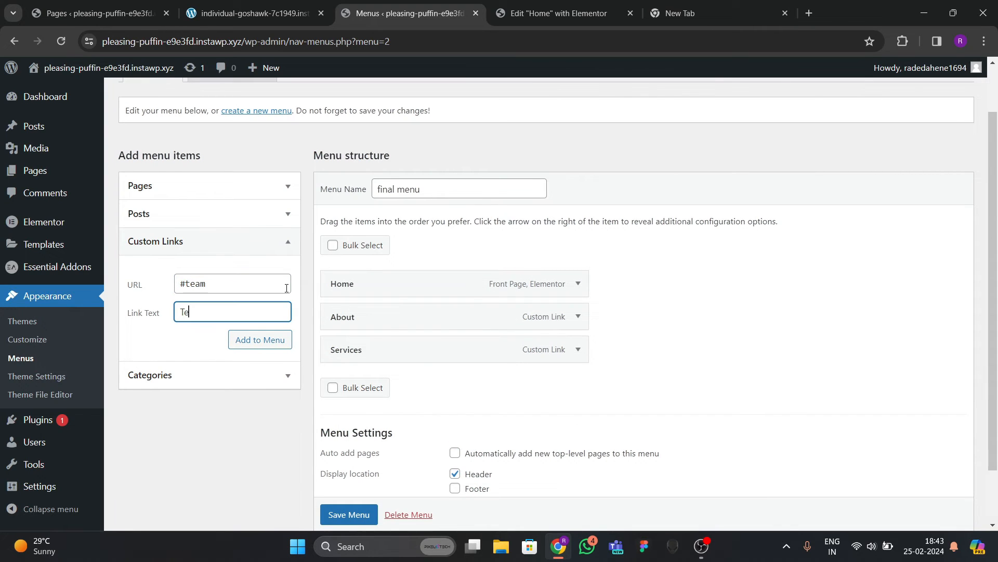
{"action": "type", "text": "Team"}
{"action": "left_click", "coordinate": [251, 339]}
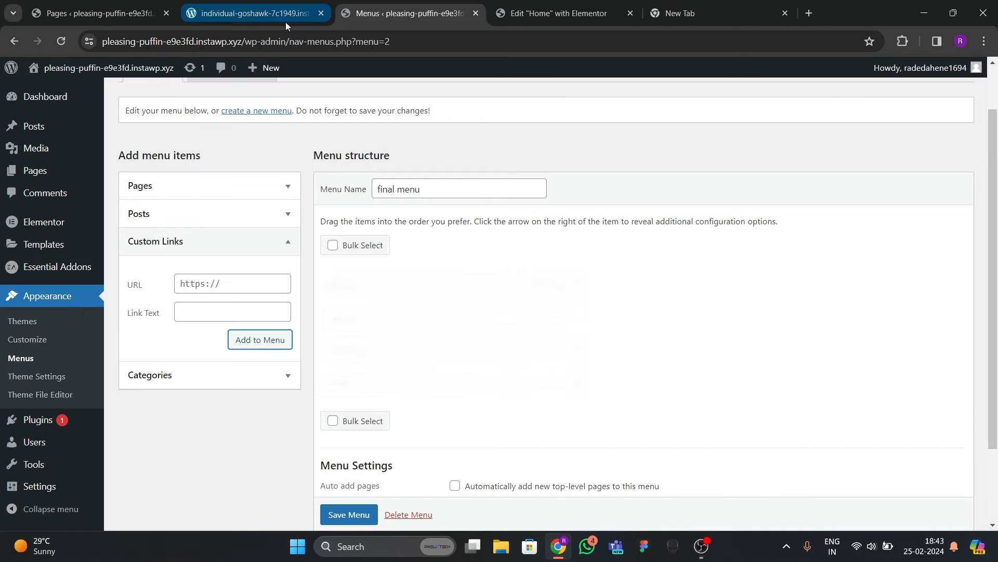
Add Testimonial and Contact (#contact) custom links and save the menu.
{"action": "left_click", "coordinate": [286, 20]}
{"action": "left_click", "coordinate": [409, 13]}
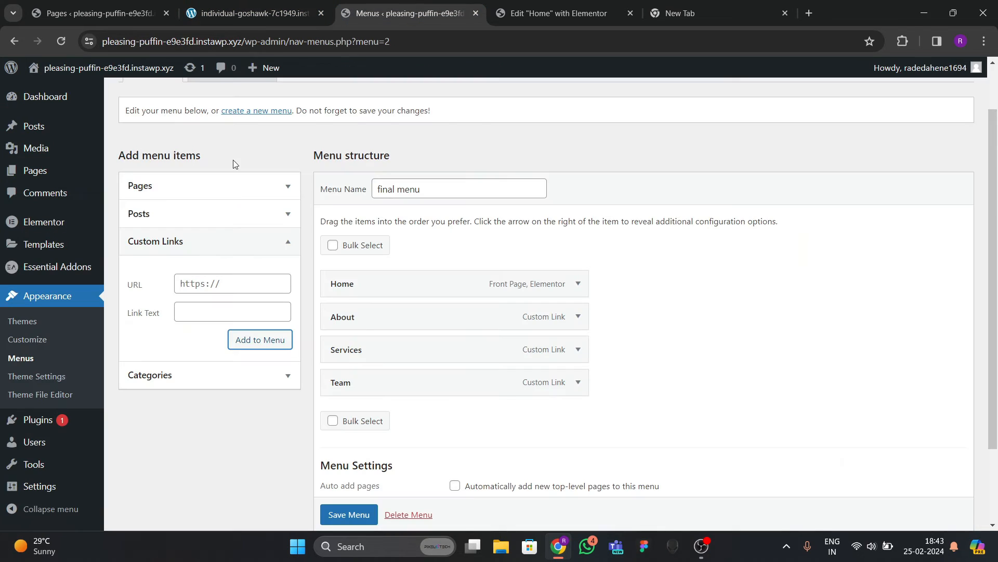
{"action": "left_click", "coordinate": [210, 281]}
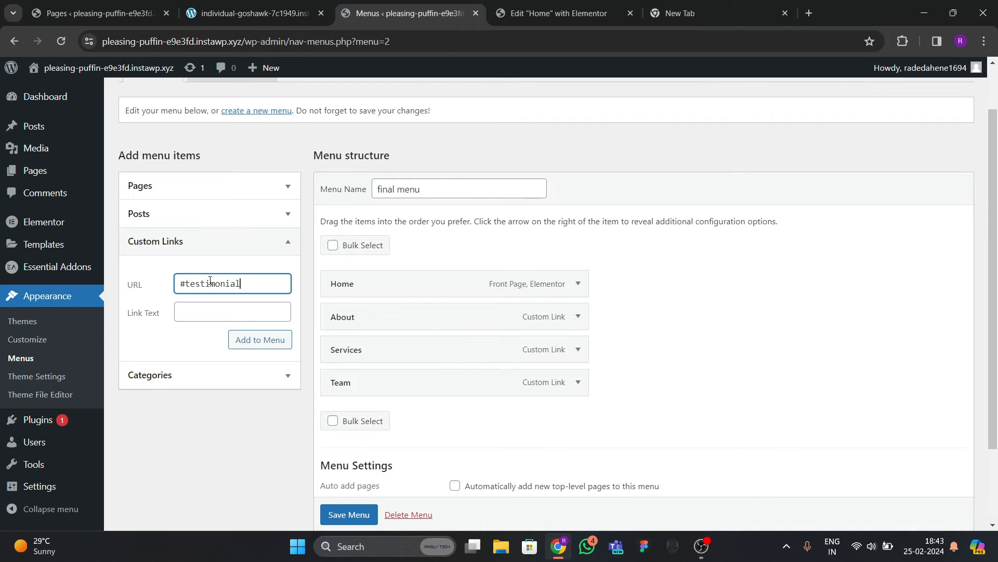
{"action": "key", "text": "Tab"}
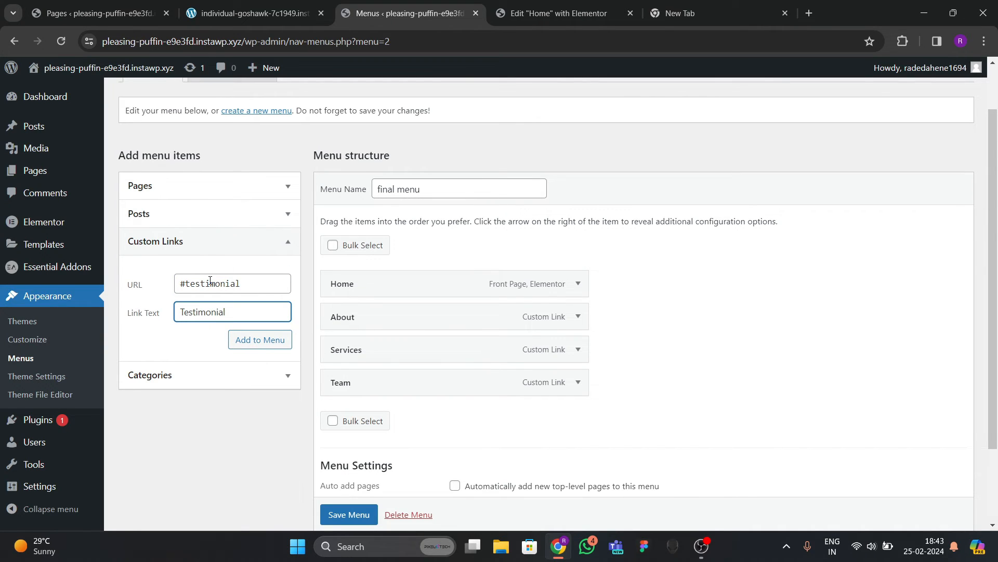
{"action": "left_click", "coordinate": [285, 338]}
{"action": "left_click", "coordinate": [218, 287]}
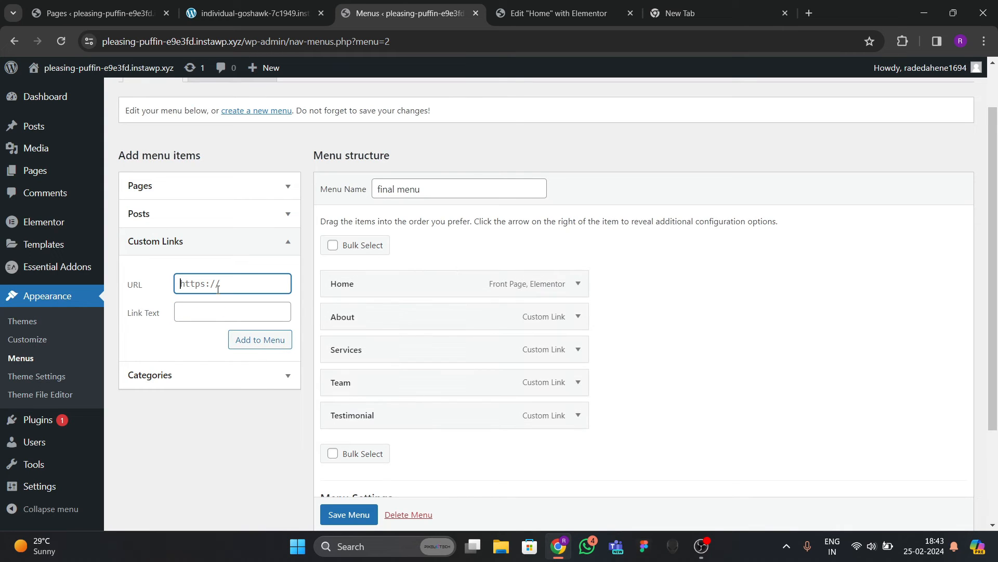
{"action": "type", "text": "#contact"}
{"action": "key", "text": "Tab"}
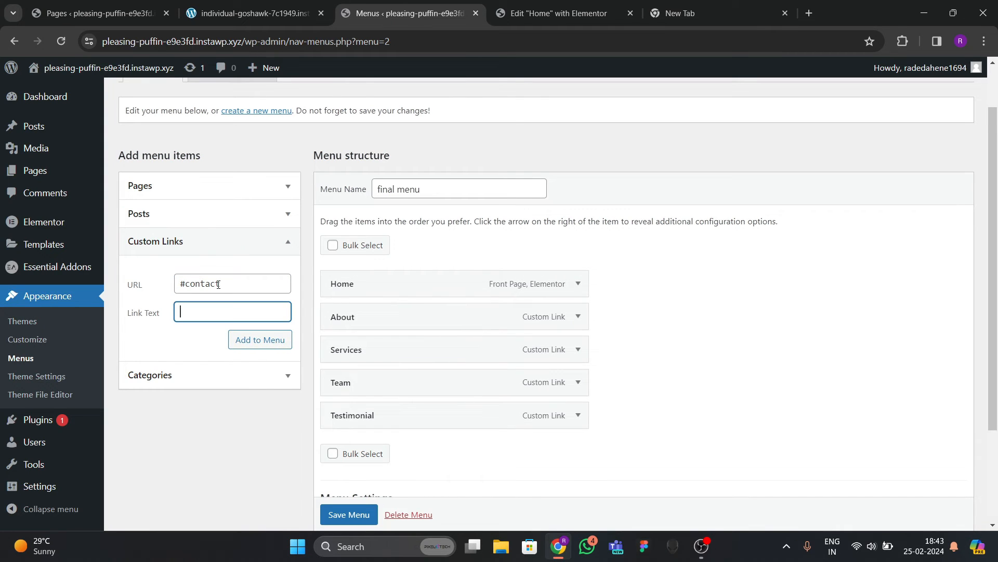
{"action": "left_click", "coordinate": [254, 339]}
{"action": "scroll", "coordinate": [395, 354], "scroll_direction": "down", "scroll_amount": 3}
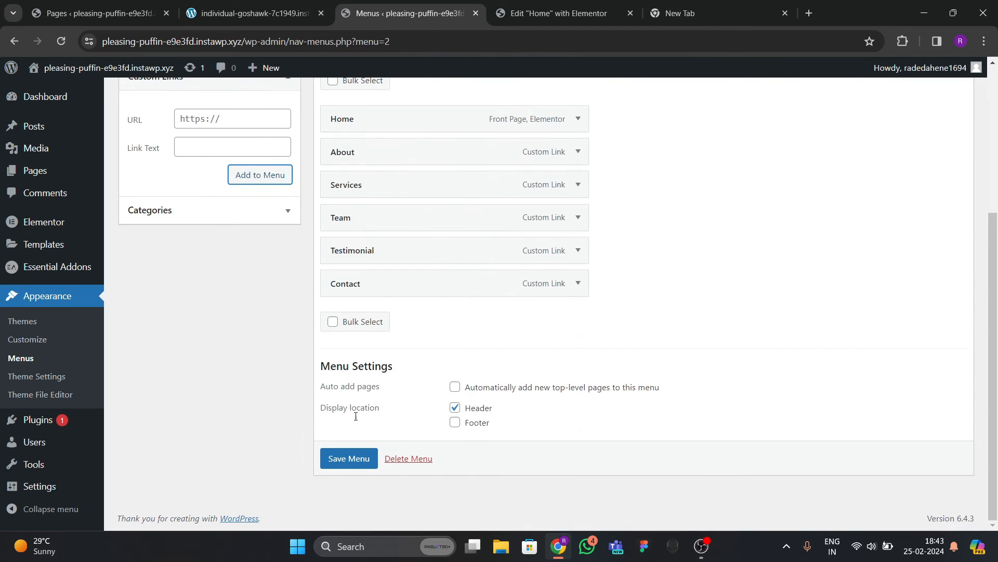
{"action": "left_click", "coordinate": [350, 456]}
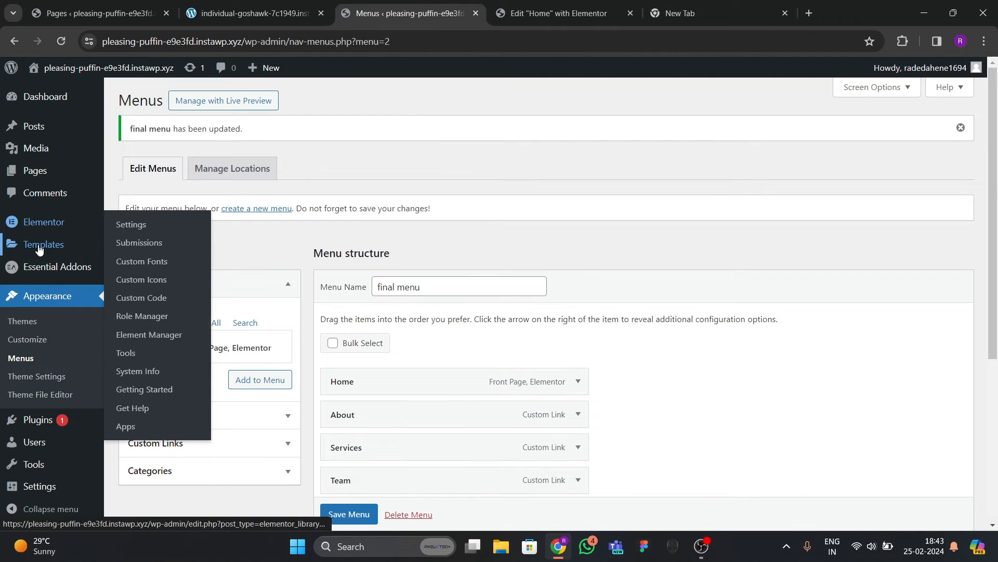
Open Templates > Theme Builder in a new tab and create a new header template.
{"action": "mouse_move", "coordinate": [44, 245]}
{"action": "right_click", "coordinate": [138, 283]}
{"action": "left_click", "coordinate": [156, 286]}
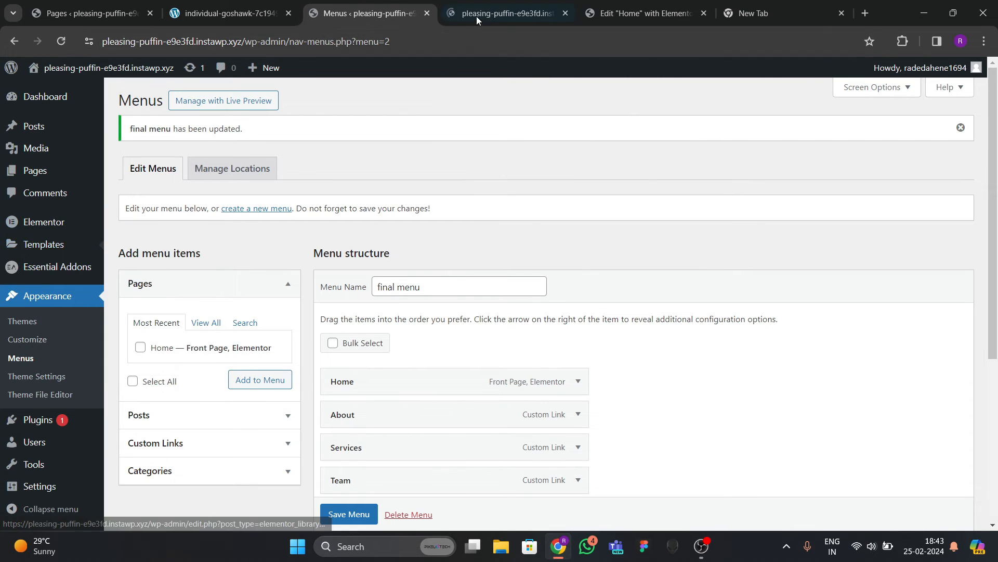
{"action": "left_click", "coordinate": [477, 15]}
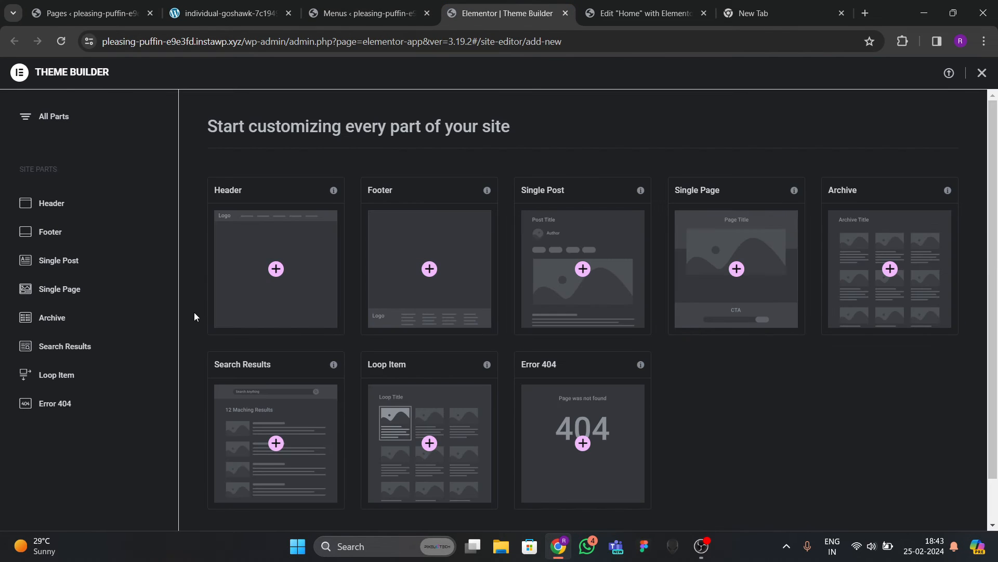
{"action": "left_click", "coordinate": [276, 310]}
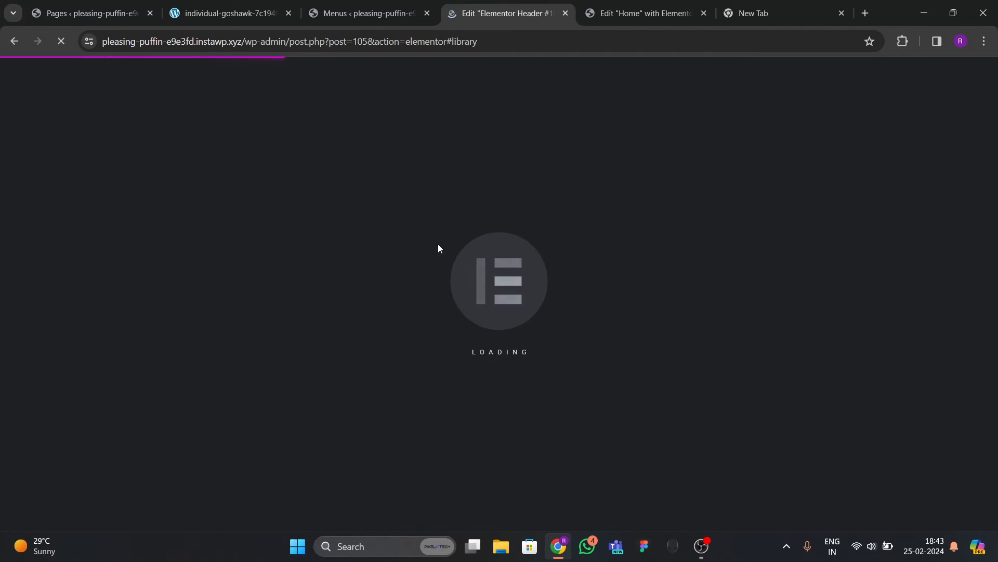
Close the blank new browser tab.
{"action": "left_click", "coordinate": [645, 13]}
{"action": "scroll", "coordinate": [525, 224], "scroll_direction": "up", "scroll_amount": 5}
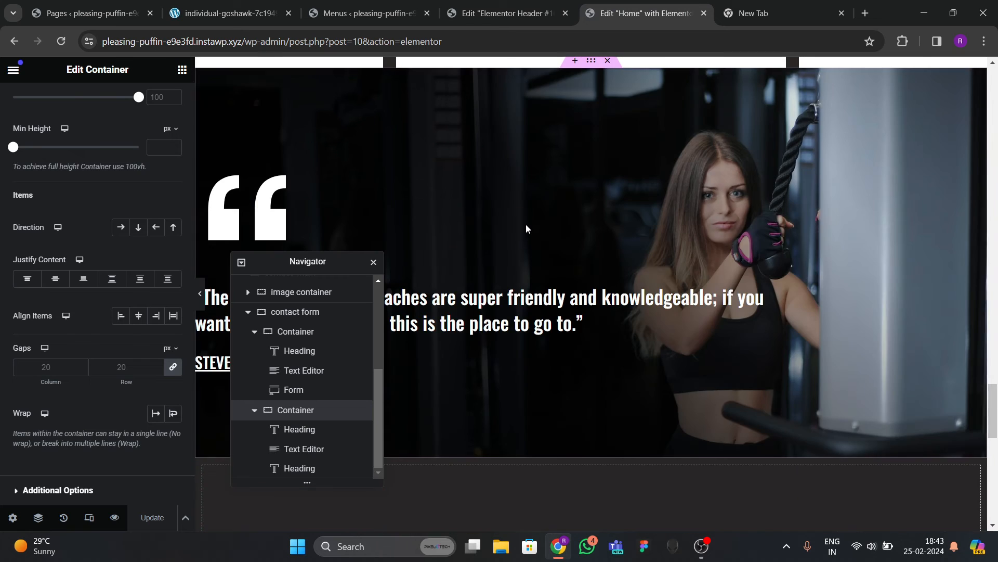
{"action": "scroll", "coordinate": [525, 226], "scroll_direction": "up", "scroll_amount": 5}
{"action": "left_click", "coordinate": [815, 20]}
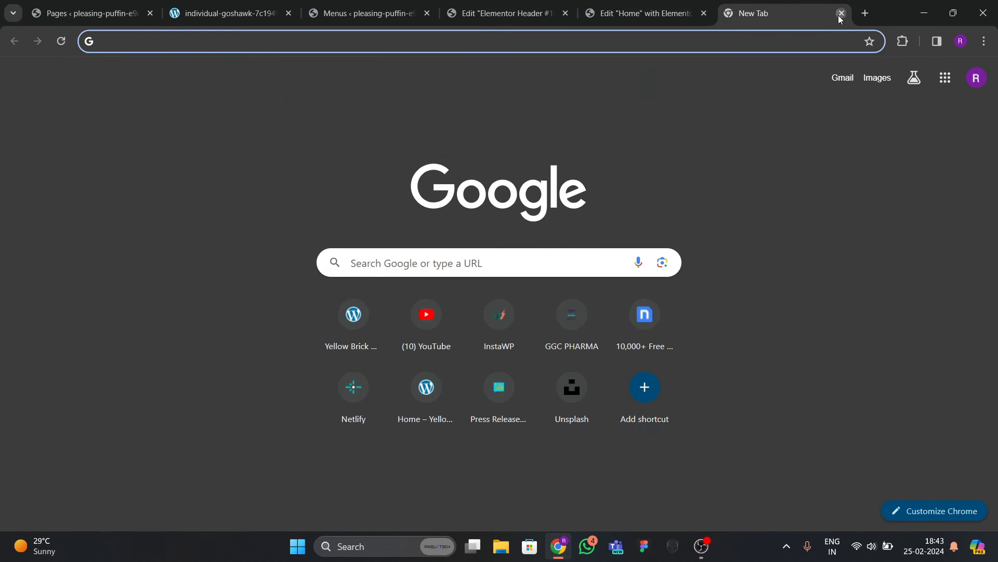
{"action": "left_click", "coordinate": [841, 14]}
Dismiss the template library so Elementor Header #105 starts from an empty canvas.
{"action": "left_click", "coordinate": [250, 13]}
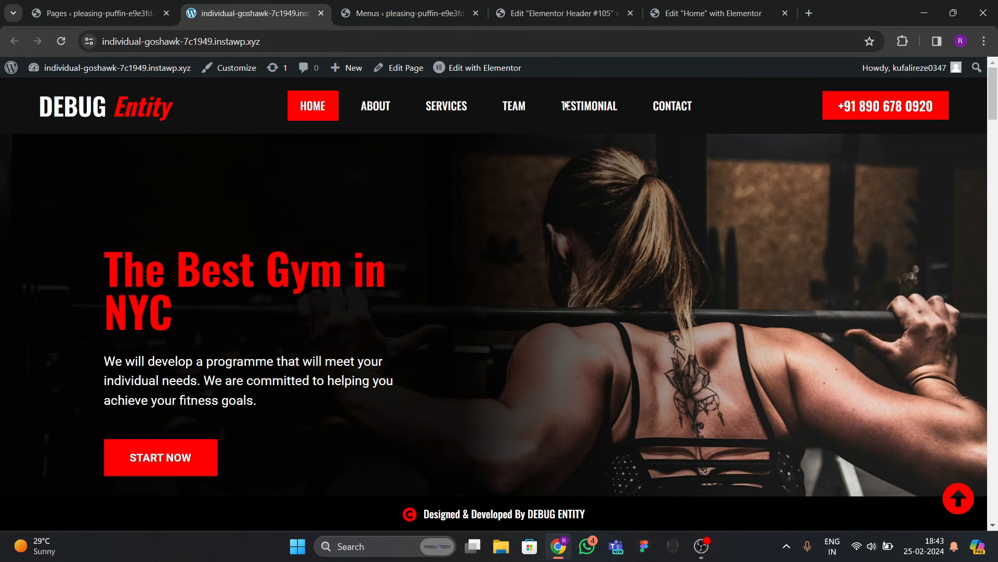
{"action": "left_click", "coordinate": [520, 15]}
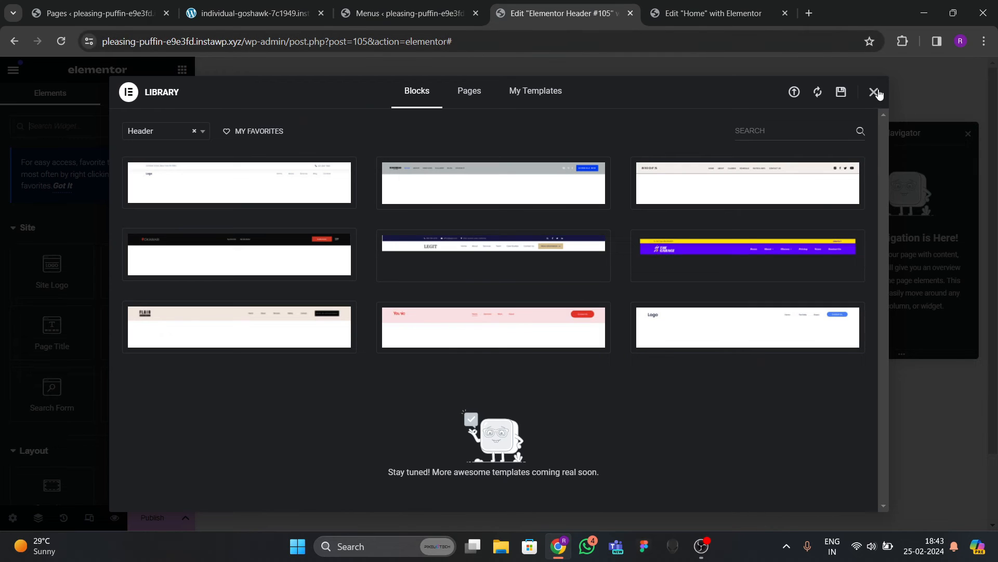
{"action": "left_click", "coordinate": [874, 92]}
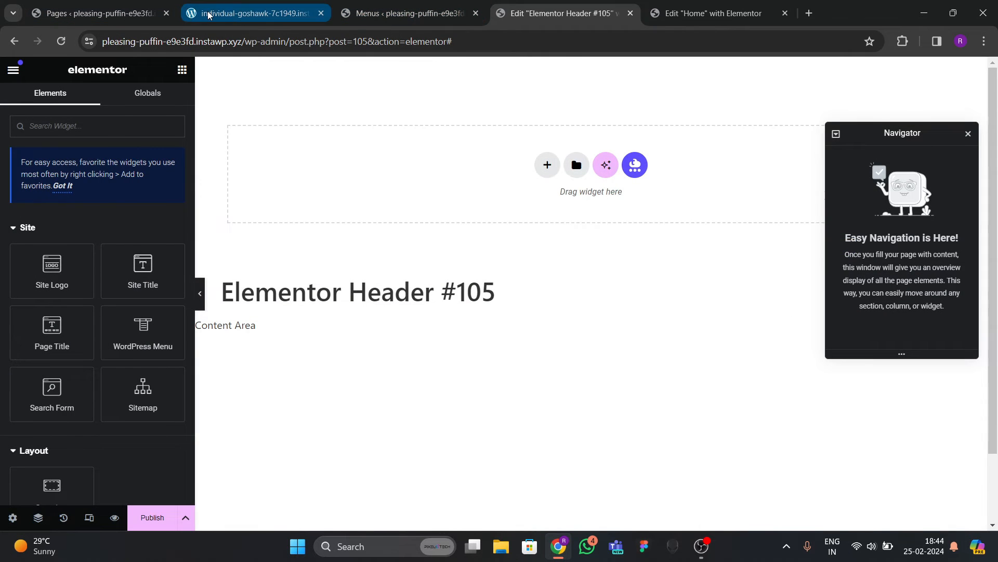
{"action": "left_click", "coordinate": [210, 16]}
{"action": "left_click", "coordinate": [437, 15]}
{"action": "left_click", "coordinate": [543, 16]}
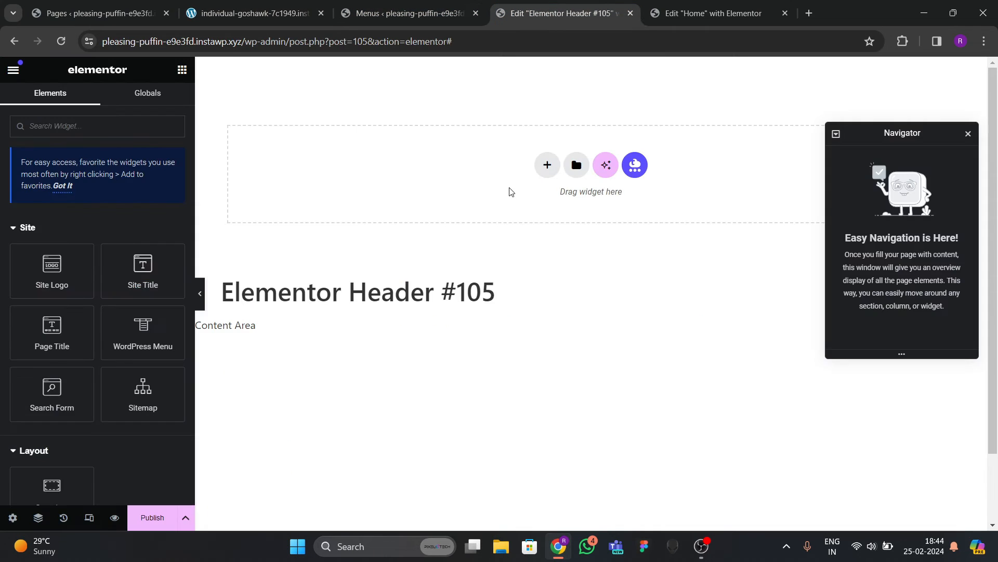
Add a one-column container to the header with a pure black classic background.
{"action": "left_click", "coordinate": [548, 164]}
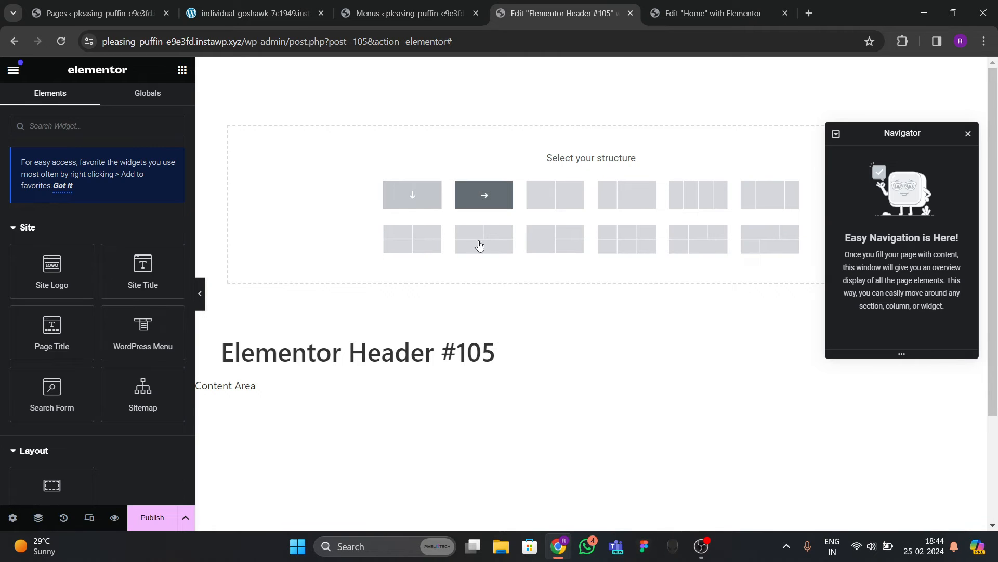
{"action": "left_click", "coordinate": [481, 195]}
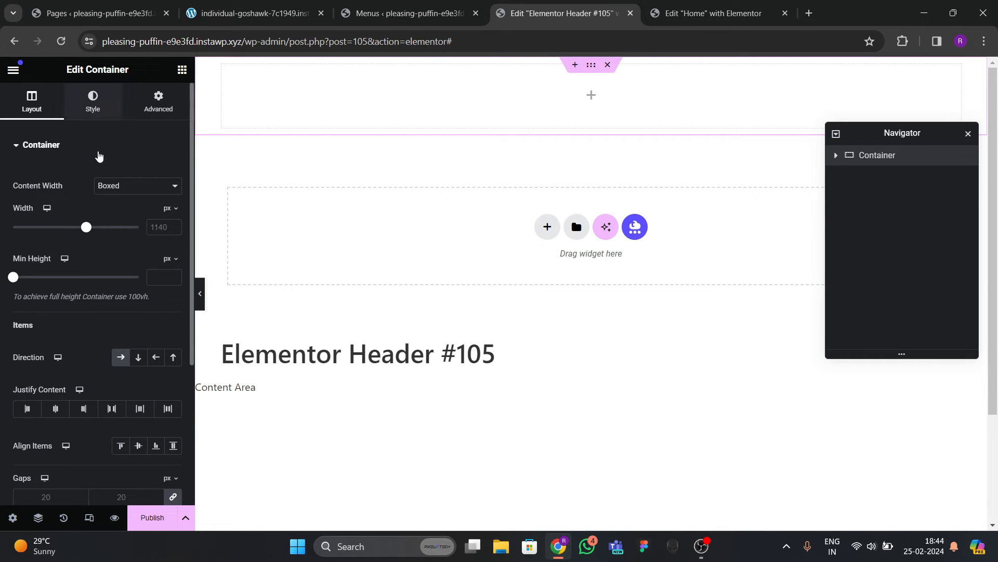
{"action": "left_click", "coordinate": [93, 101]}
{"action": "left_click", "coordinate": [123, 204]}
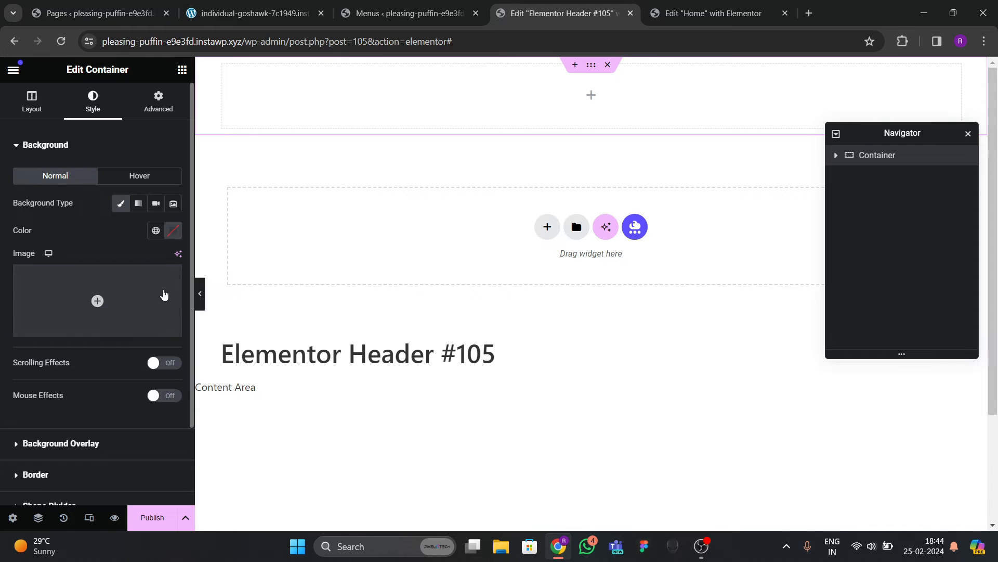
{"action": "left_click", "coordinate": [173, 230]}
{"action": "left_click_drag", "start_coordinate": [112, 372], "coordinate": [102, 372]}
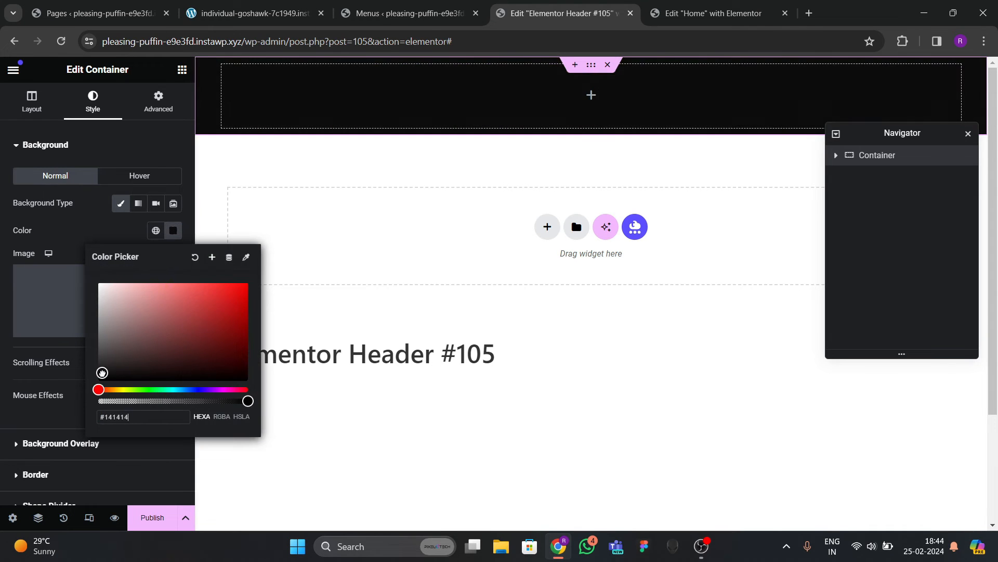
{"action": "left_click", "coordinate": [78, 227]}
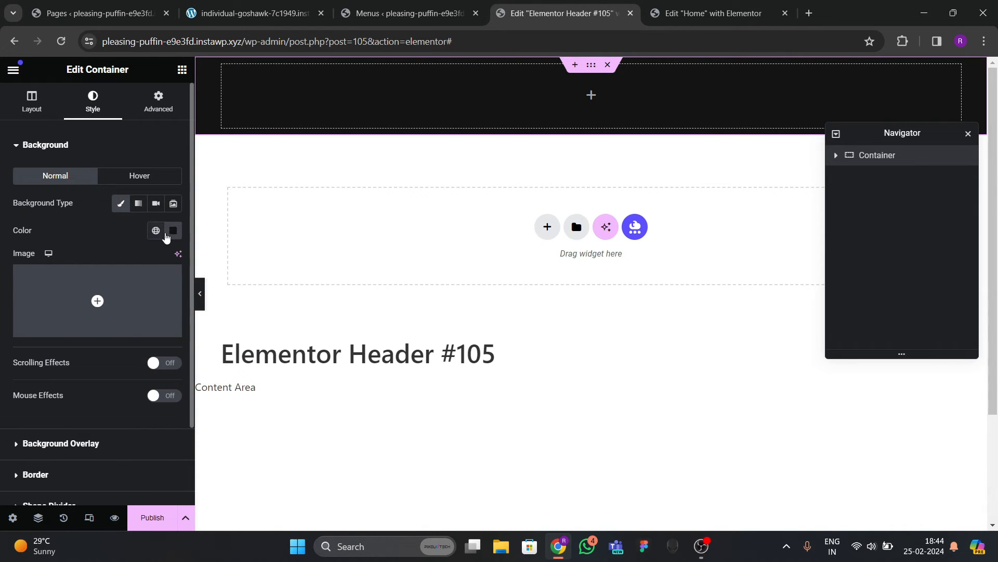
{"action": "left_click", "coordinate": [171, 233]}
{"action": "left_click_drag", "start_coordinate": [156, 324], "coordinate": [61, 392]}
{"action": "left_click", "coordinate": [50, 236]}
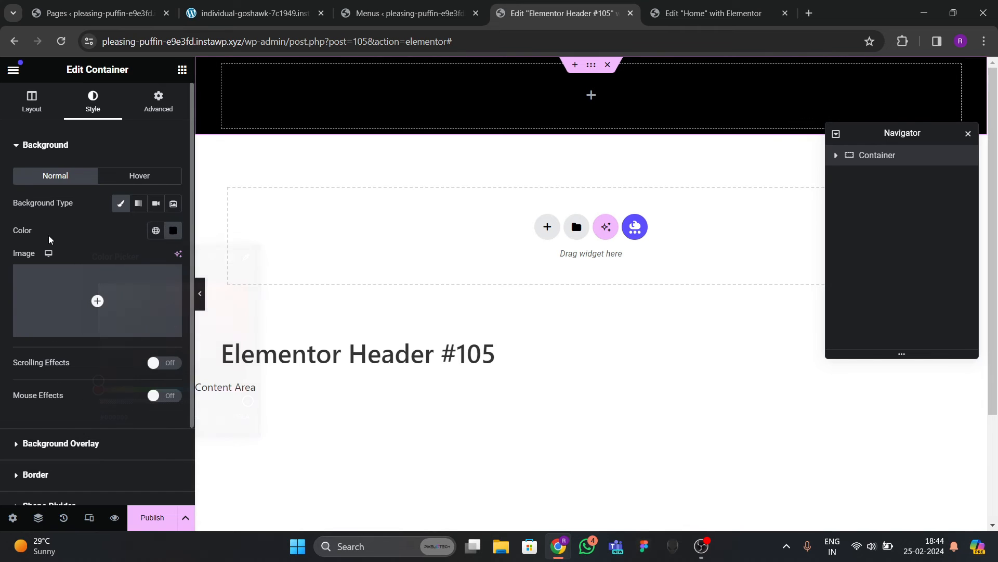
Set the container width to 1400 px and all its padding to 0.
{"action": "left_click", "coordinate": [31, 102]}
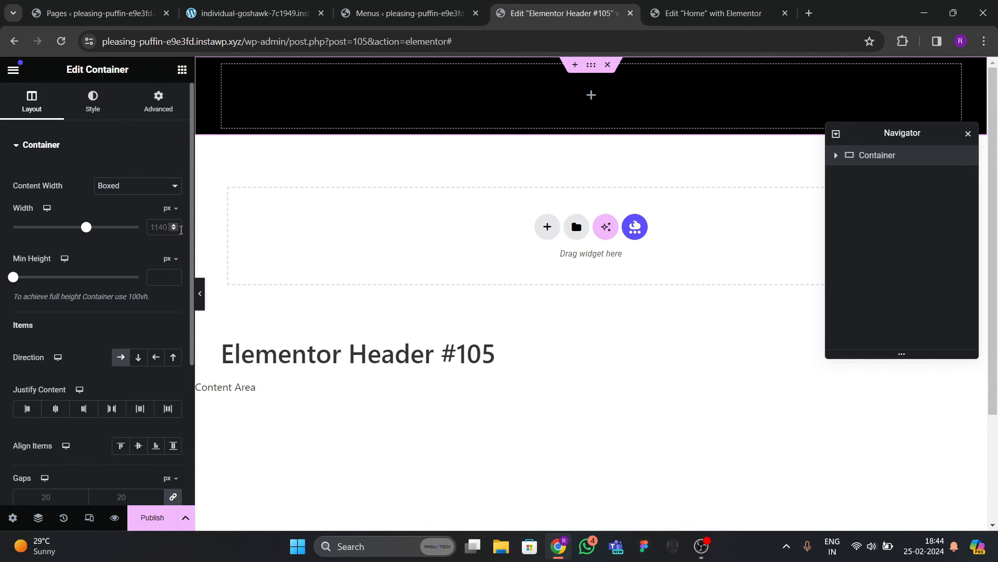
{"action": "type", "text": "1"}
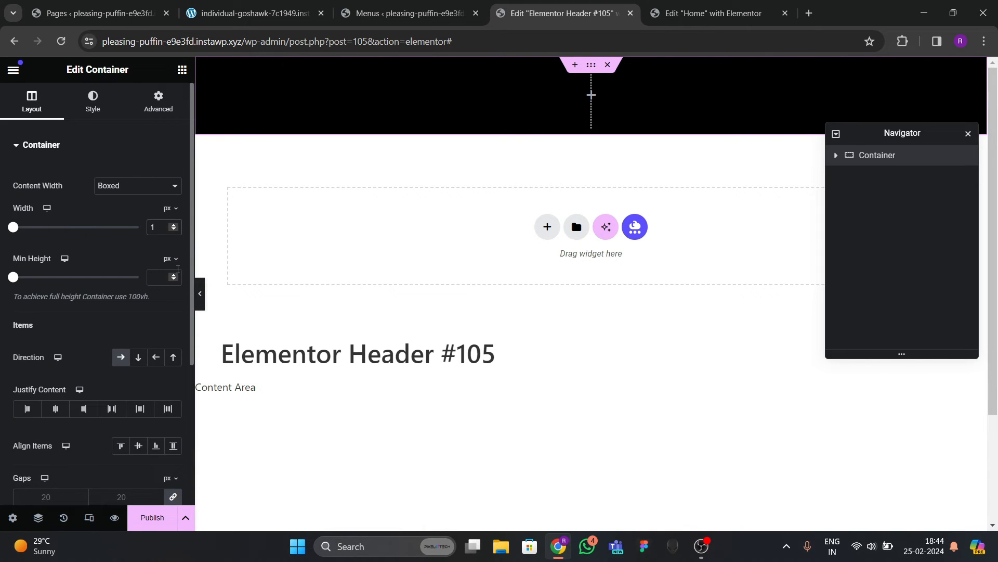
{"action": "type", "text": "300"}
{"action": "key", "text": "BackSpace"}
{"action": "key", "text": "BackSpace"}
{"action": "key", "text": "BackSpace"}
{"action": "type", "text": "1"}
{"action": "key", "text": "BackSpace"}
{"action": "type", "text": "400"}
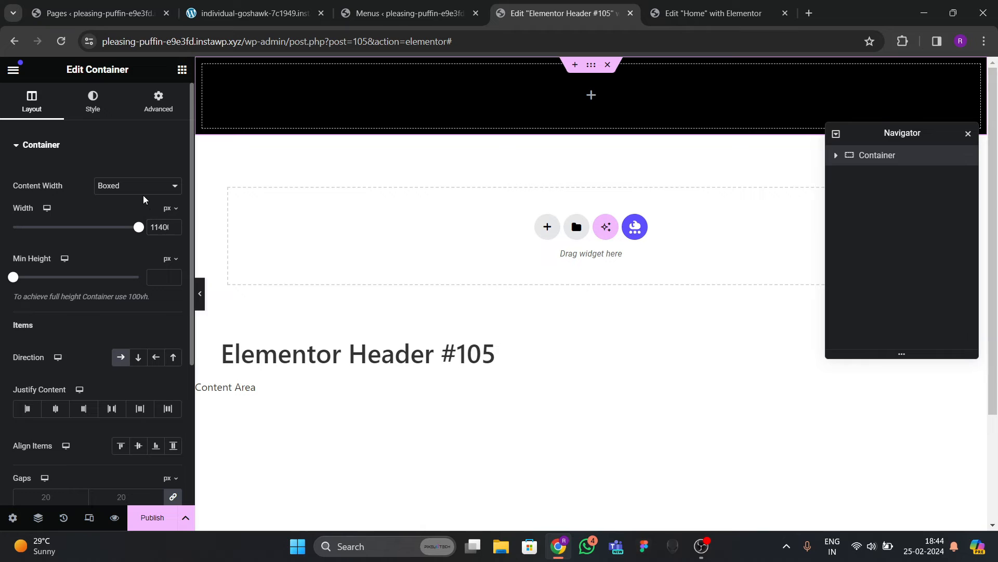
{"action": "left_click", "coordinate": [150, 116]}
{"action": "left_click", "coordinate": [169, 240]}
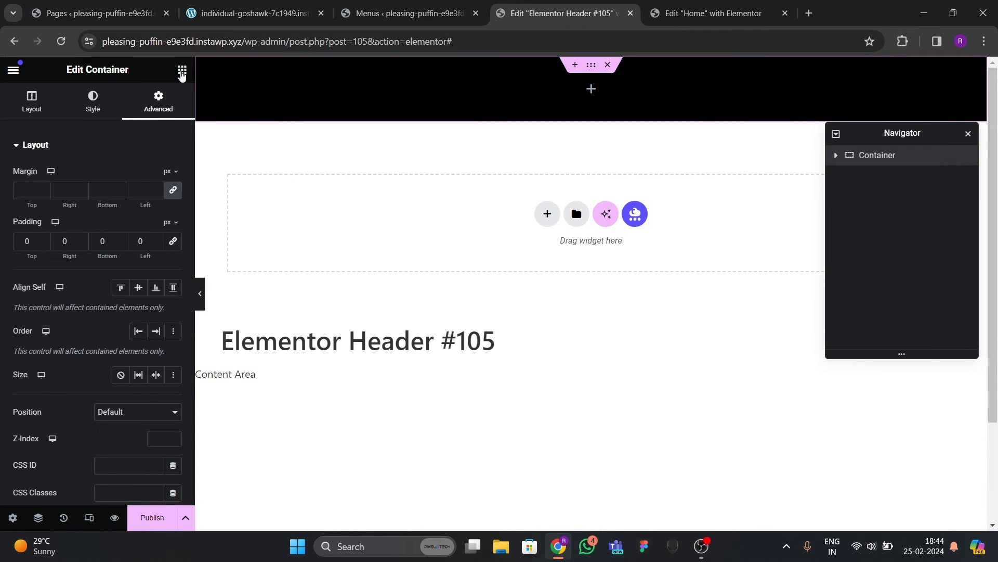
Place a Heading widget in the black header and start its title with 'Debug'.
{"action": "left_click", "coordinate": [182, 69]}
{"action": "scroll", "coordinate": [78, 312], "scroll_direction": "down", "scroll_amount": 4}
{"action": "left_click_drag", "start_coordinate": [58, 453], "coordinate": [302, 101]}
{"action": "left_click_drag", "start_coordinate": [133, 207], "coordinate": [38, 135]}
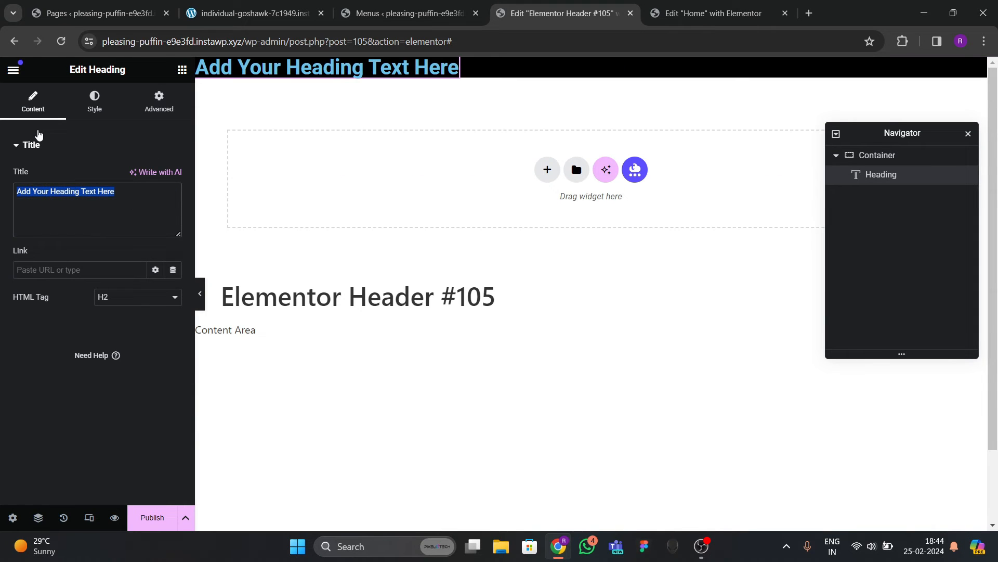
{"action": "type", "text": "Debug E"}
Wrap 'Entity' in a span styled color:red; font-style:italic in the heading title.
{"action": "key", "text": "BackSpace"}
{"action": "key", "text": "BackSpace"}
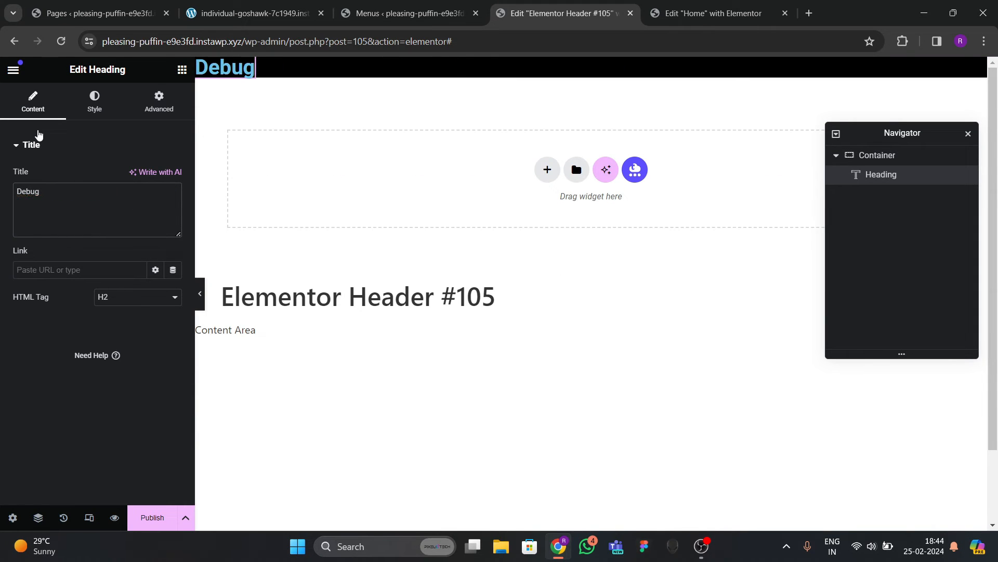
{"action": "type", "text": "Entity"}
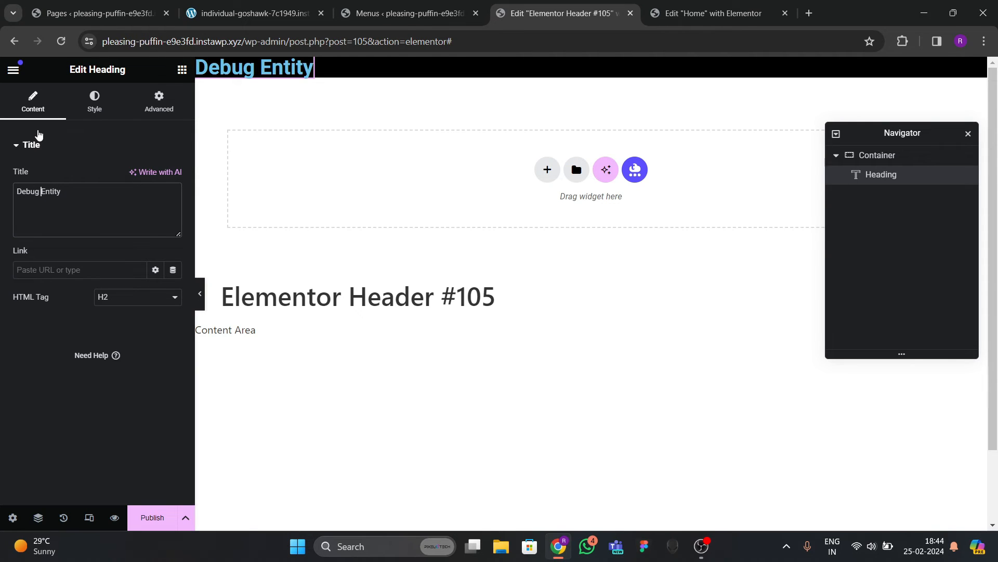
{"action": "type", "text": "<span>"}
{"action": "type", "text": "style=\""}
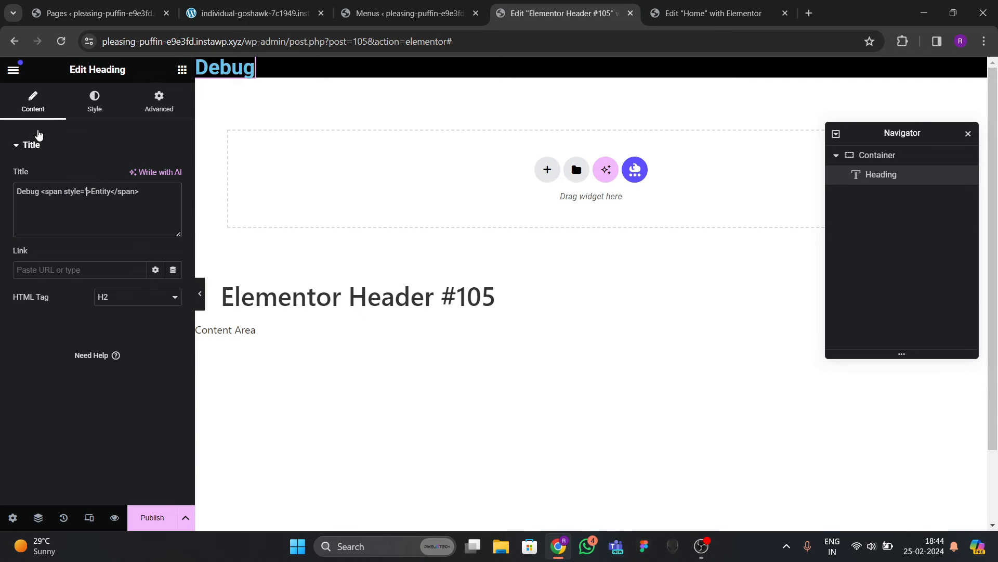
{"action": "type", "text": "\""}
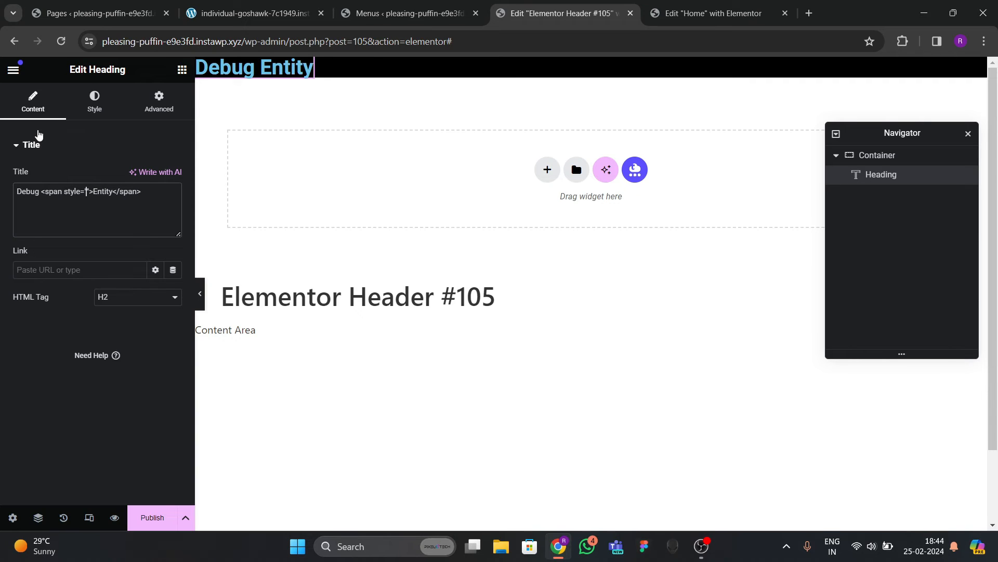
{"action": "type", "text": "color:red; italic;"}
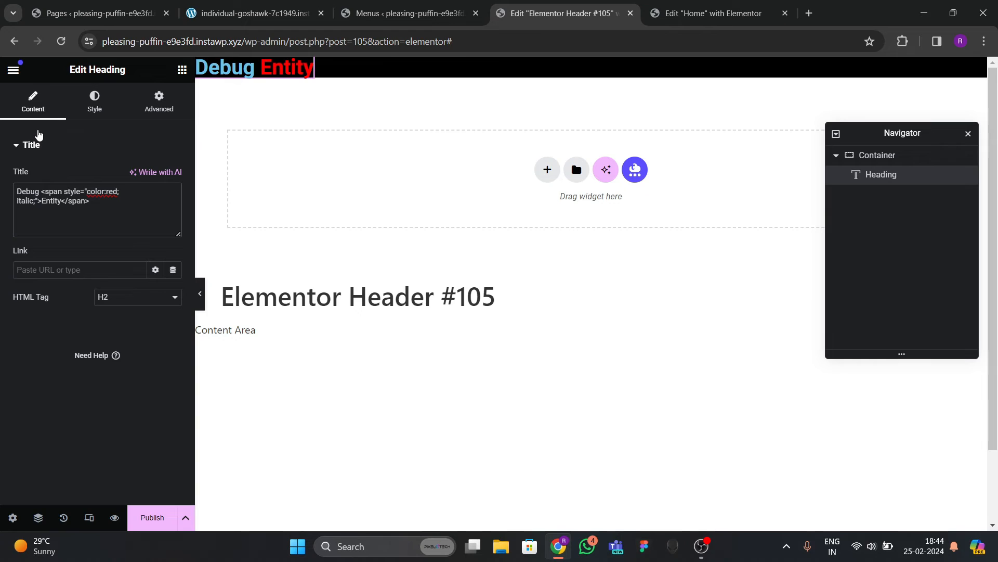
{"action": "key", "text": "BackSpace"}
{"action": "key", "text": "BackSpace"}
{"action": "key", "text": "BackSpace"}
{"action": "key", "text": "BackSpace"}
{"action": "key", "text": "BackSpace"}
{"action": "key", "text": "BackSpace"}
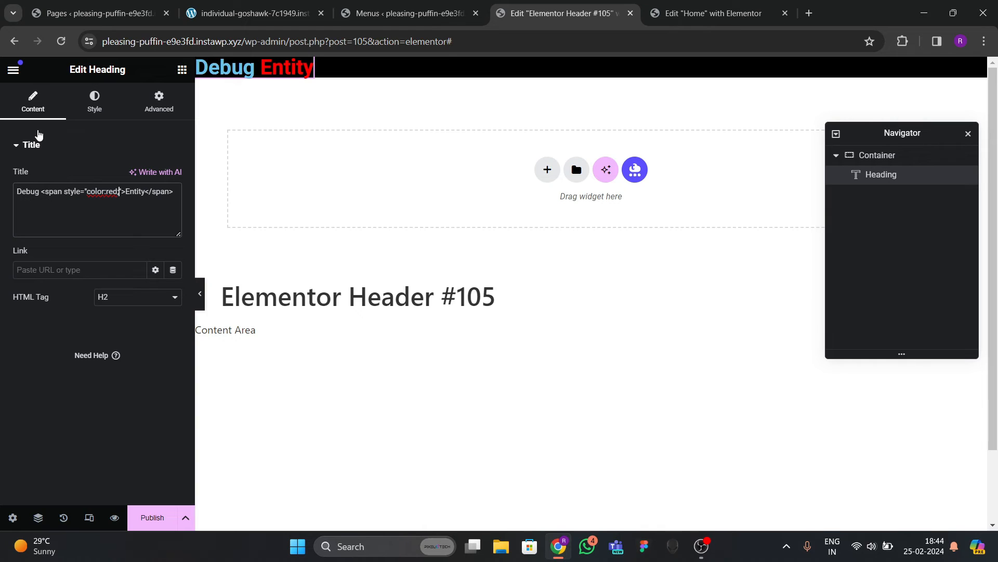
{"action": "type", "text": "font"}
{"action": "type", "text": "-style"}
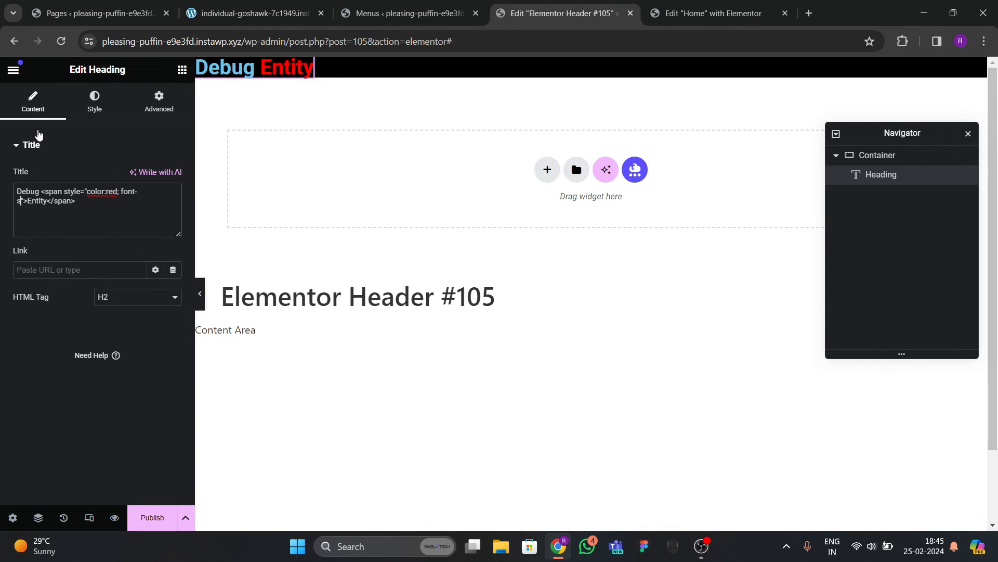
{"action": "type", "text": ":italic;"}
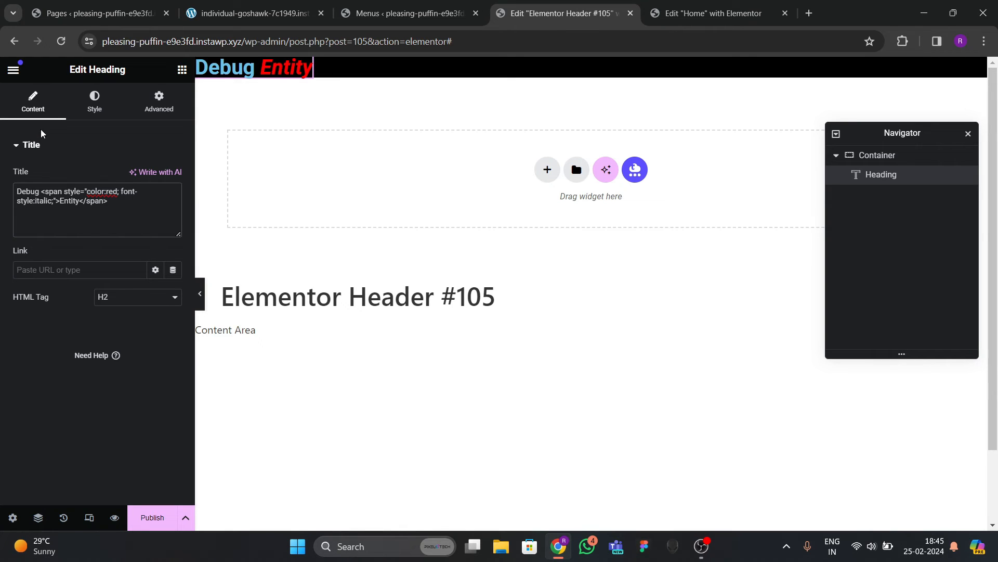
{"action": "left_click", "coordinate": [94, 104]}
{"action": "left_click", "coordinate": [173, 203]}
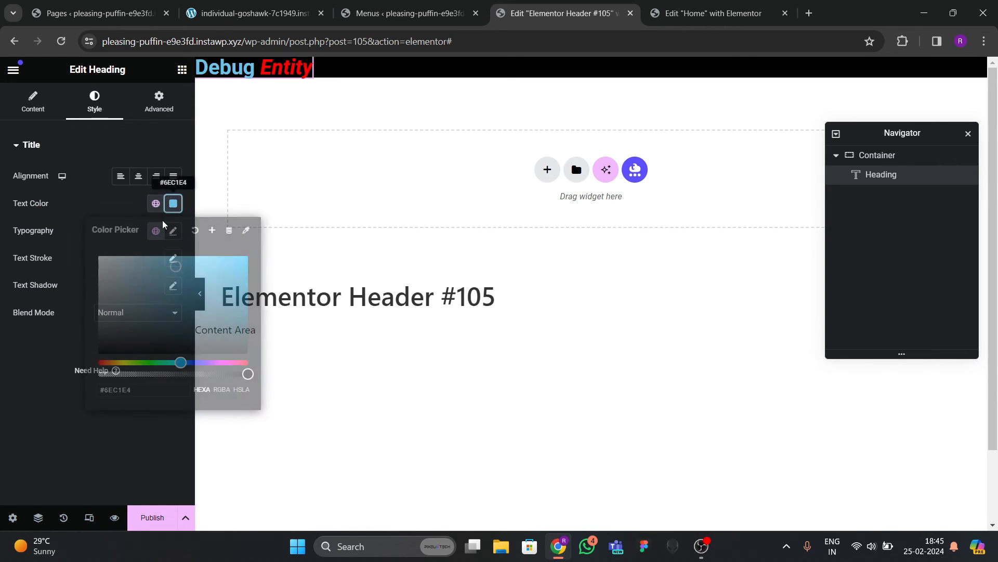
Make the heading text white and set its font family to Oswald.
{"action": "left_click", "coordinate": [97, 254]}
{"action": "left_click", "coordinate": [65, 315]}
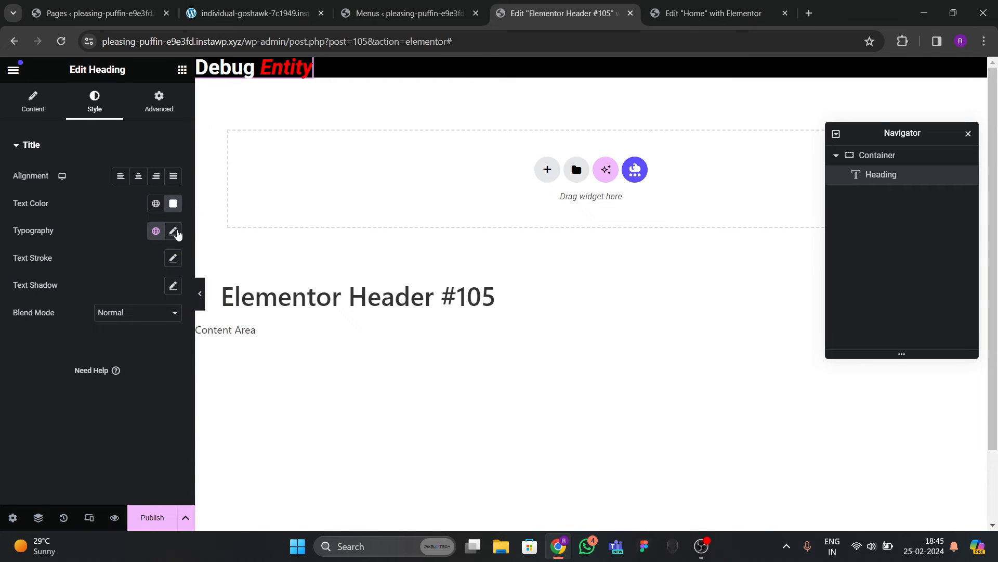
{"action": "left_click", "coordinate": [173, 231]}
{"action": "left_click", "coordinate": [133, 291]}
{"action": "type", "text": "os"}
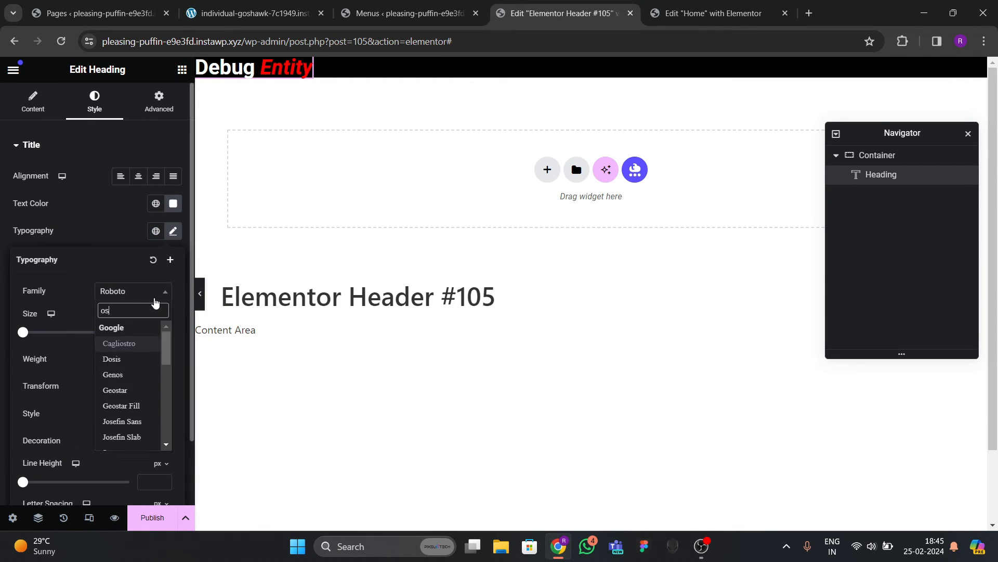
{"action": "type", "text": "wald"}
{"action": "key", "text": "Return"}
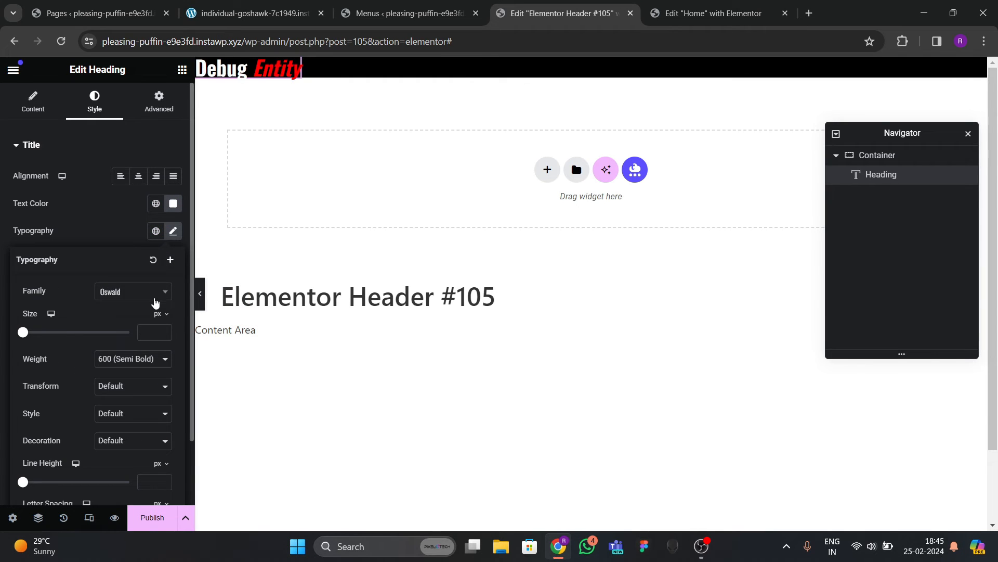
Set the heading font size to 42 px.
{"action": "left_click", "coordinate": [165, 331]}
{"action": "left_click_drag", "start_coordinate": [165, 333], "coordinate": [166, 334]}
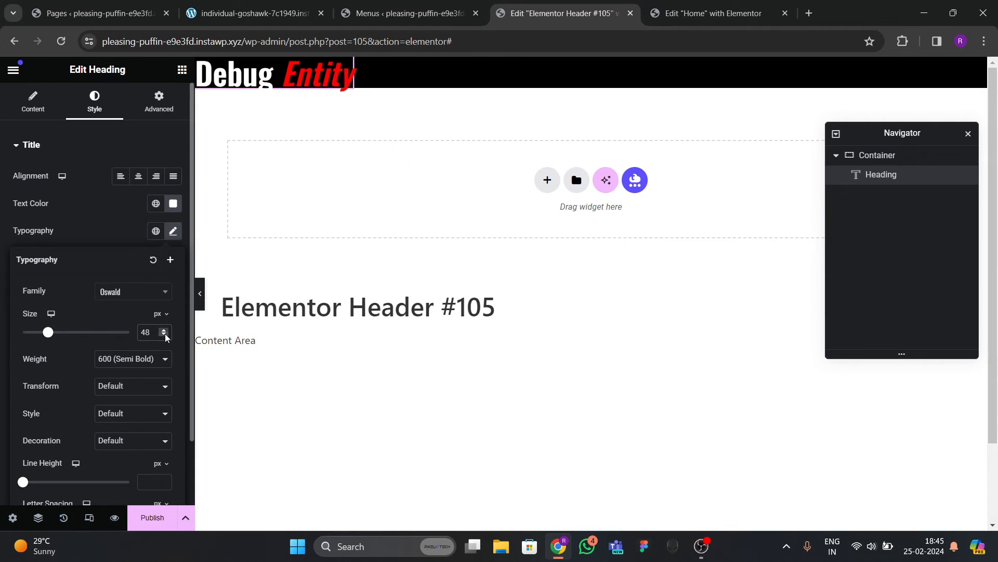
{"action": "left_click", "coordinate": [166, 337]}
{"action": "left_click", "coordinate": [166, 337]}
{"action": "left_click", "coordinate": [166, 337]}
{"action": "left_click", "coordinate": [165, 337]}
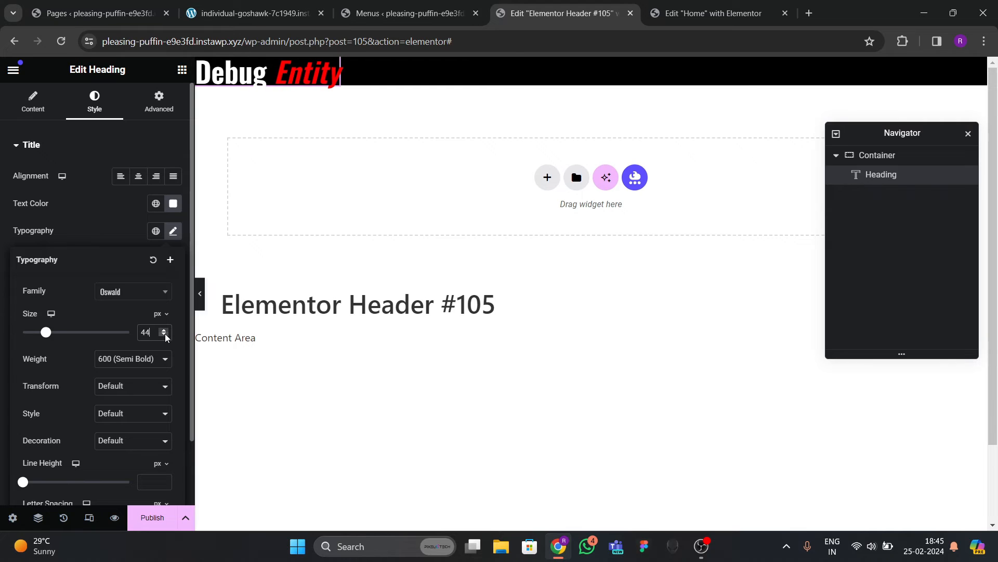
{"action": "left_click", "coordinate": [166, 336]}
{"action": "left_click", "coordinate": [166, 337]}
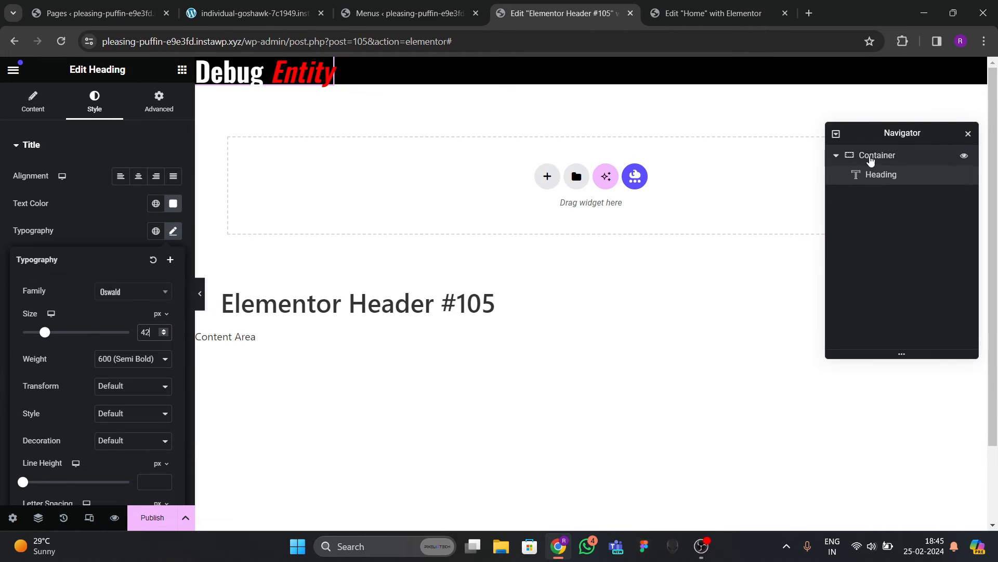
Give the black header container 30 px padding on every side.
{"action": "left_click", "coordinate": [872, 156]}
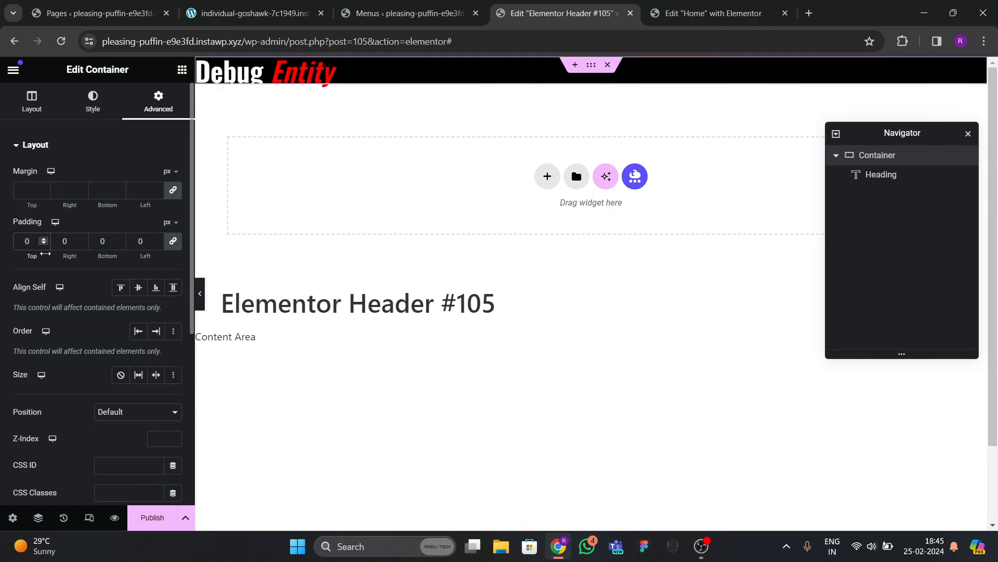
{"action": "type", "text": "3"}
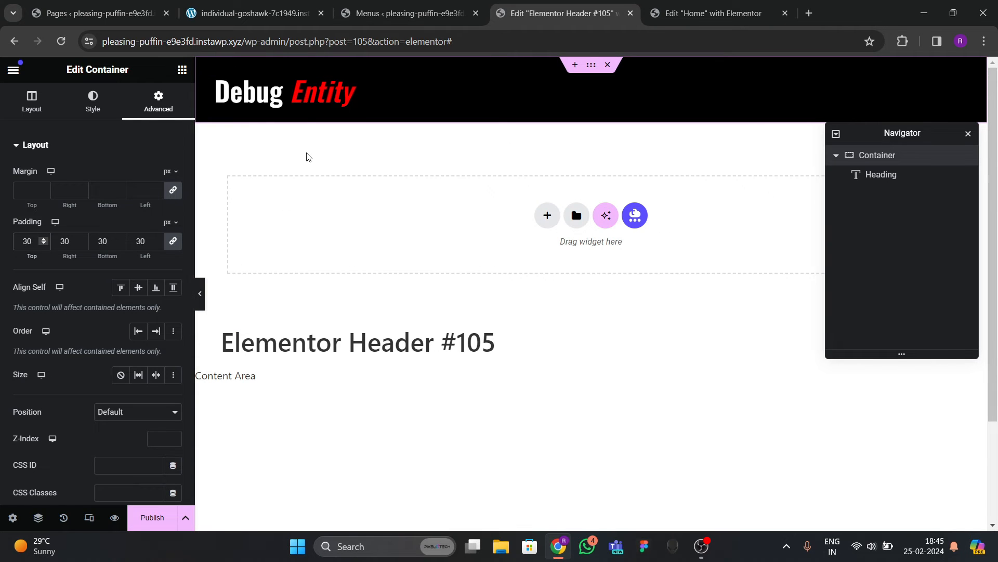
{"action": "left_click", "coordinate": [253, 13]}
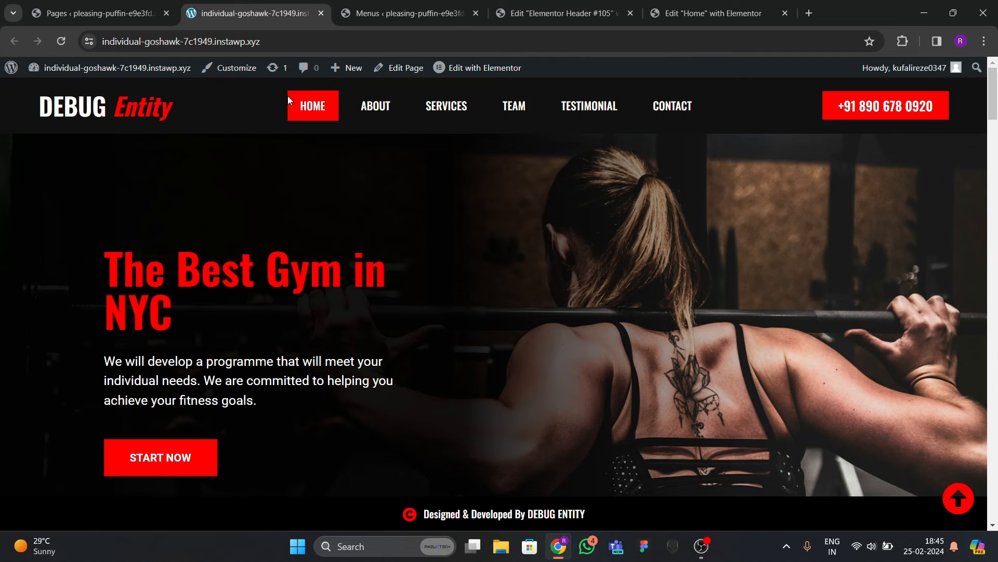
{"action": "left_click", "coordinate": [411, 14]}
{"action": "left_click", "coordinate": [559, 13]}
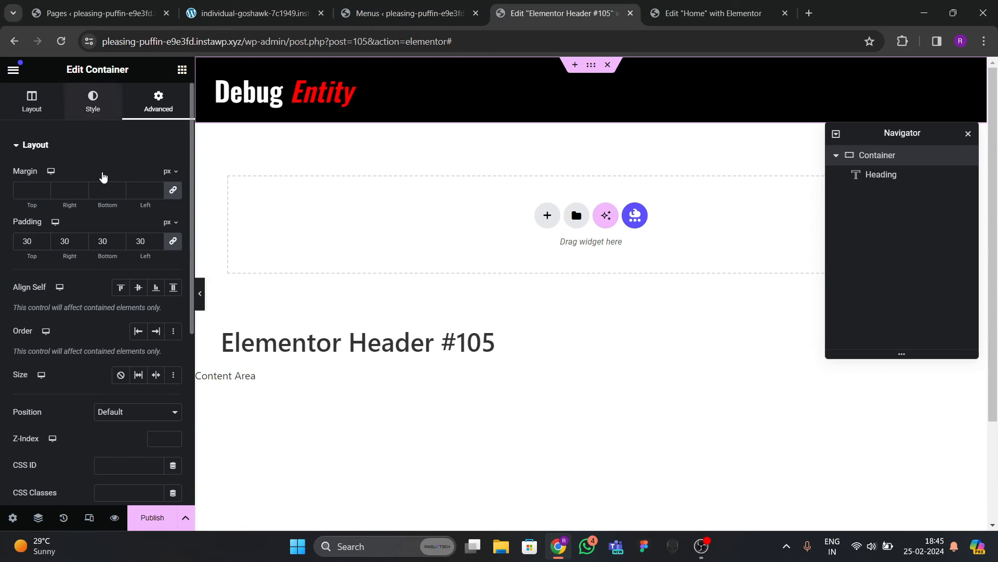
{"action": "left_click", "coordinate": [93, 102]}
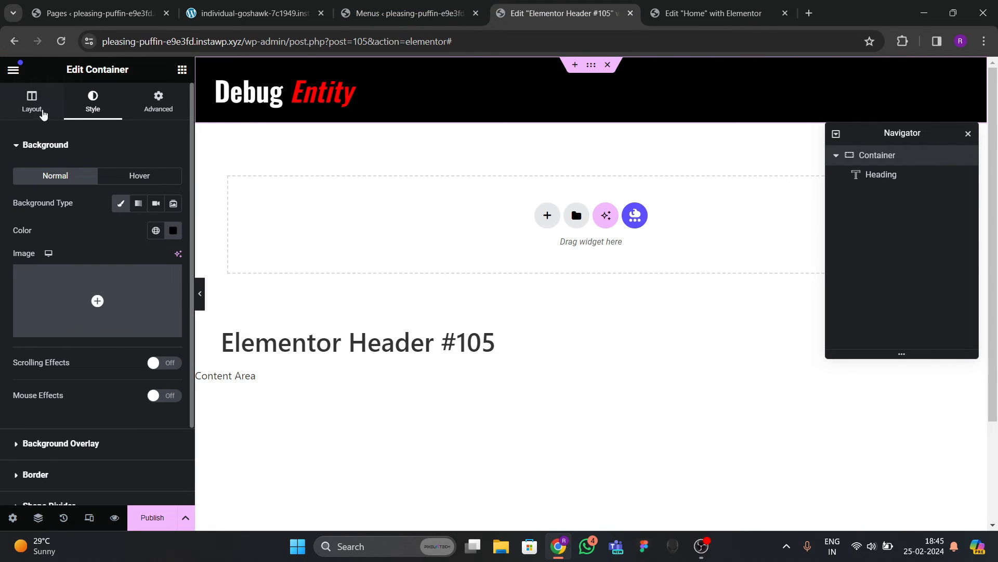
{"action": "left_click", "coordinate": [265, 106]}
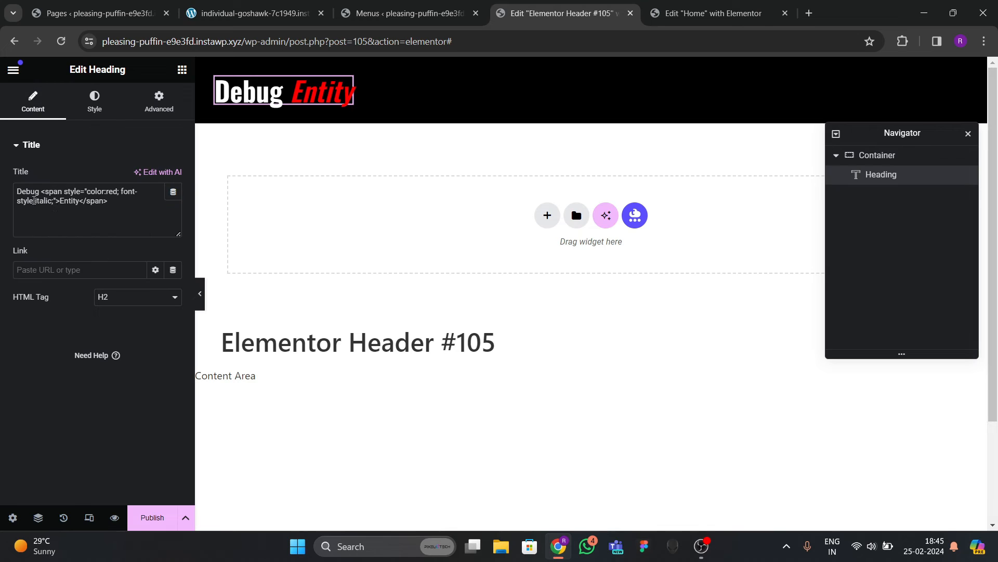
Change the title to 'DEBUG' and publish the header with an Include Entire Site condition.
{"action": "key", "text": "BackSpace"}
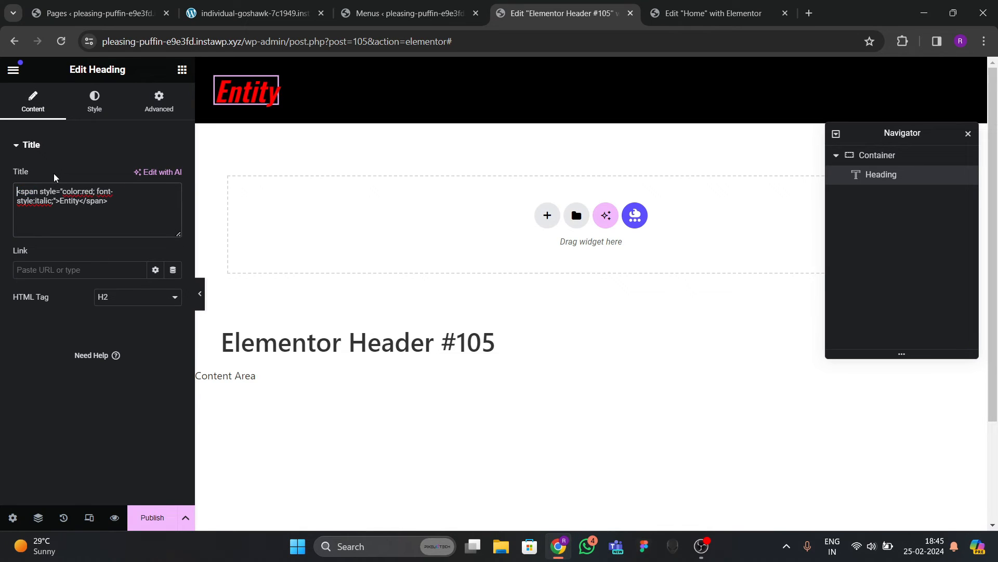
{"action": "type", "text": "DEBUG"}
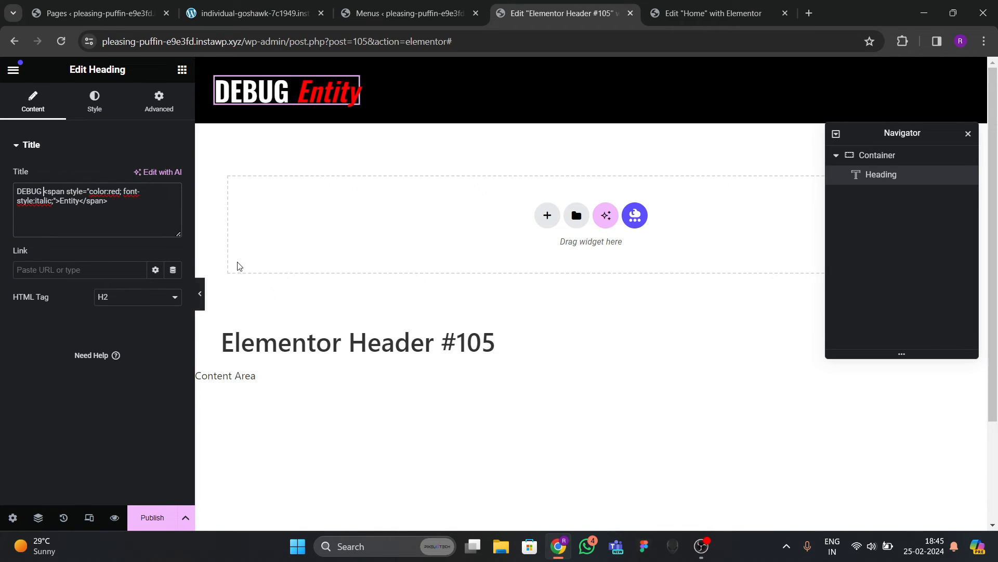
{"action": "left_click", "coordinate": [149, 518]}
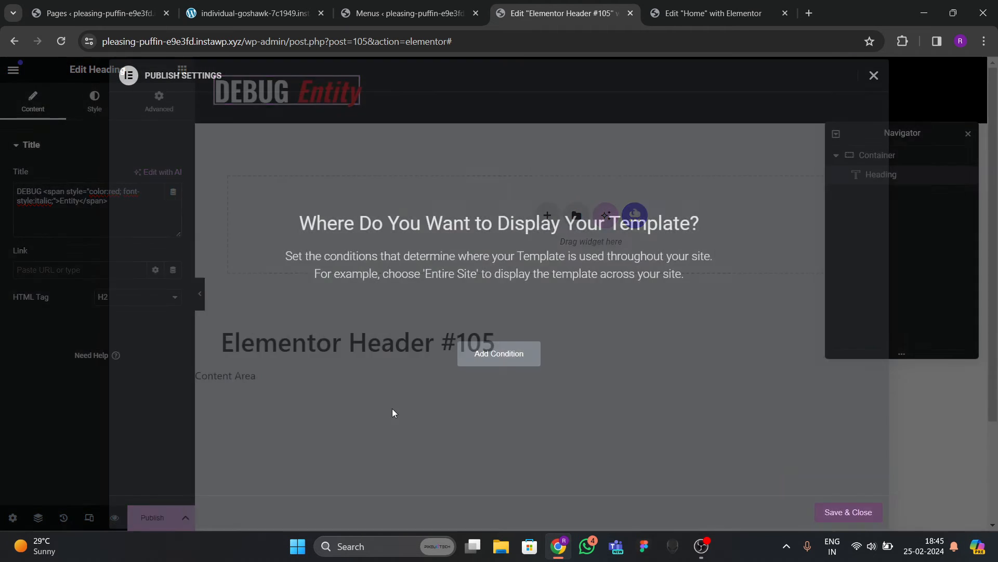
{"action": "left_click", "coordinate": [478, 367]}
{"action": "left_click", "coordinate": [848, 512]}
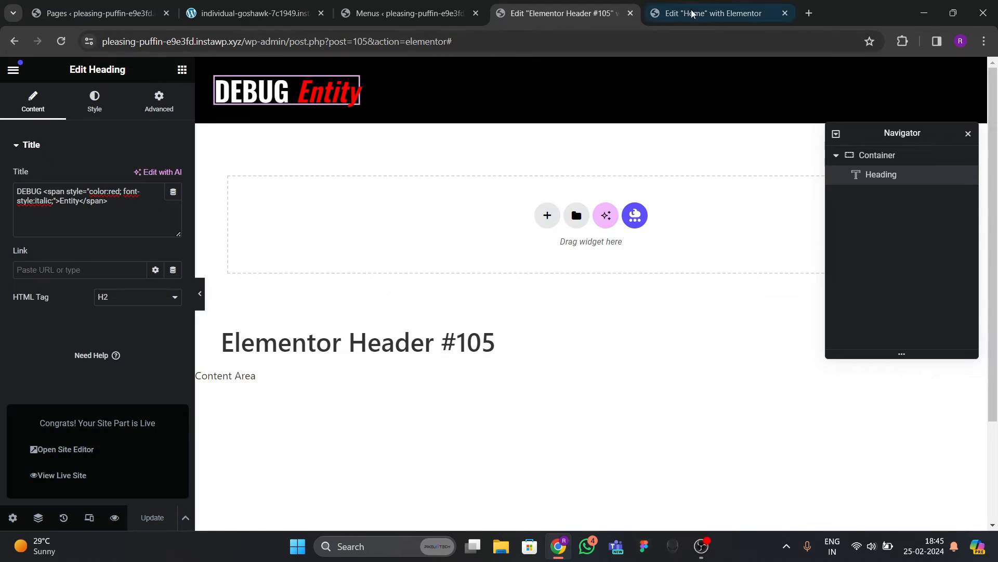
Review the Home page editor and WordPress menus page, then return to the header template.
{"action": "left_click", "coordinate": [713, 13]}
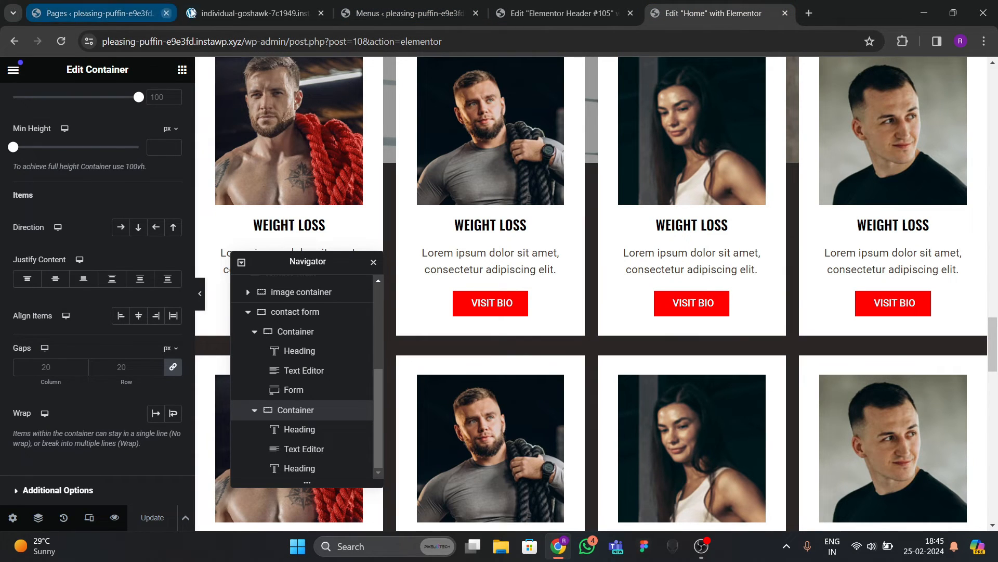
{"action": "left_click", "coordinate": [401, 16]}
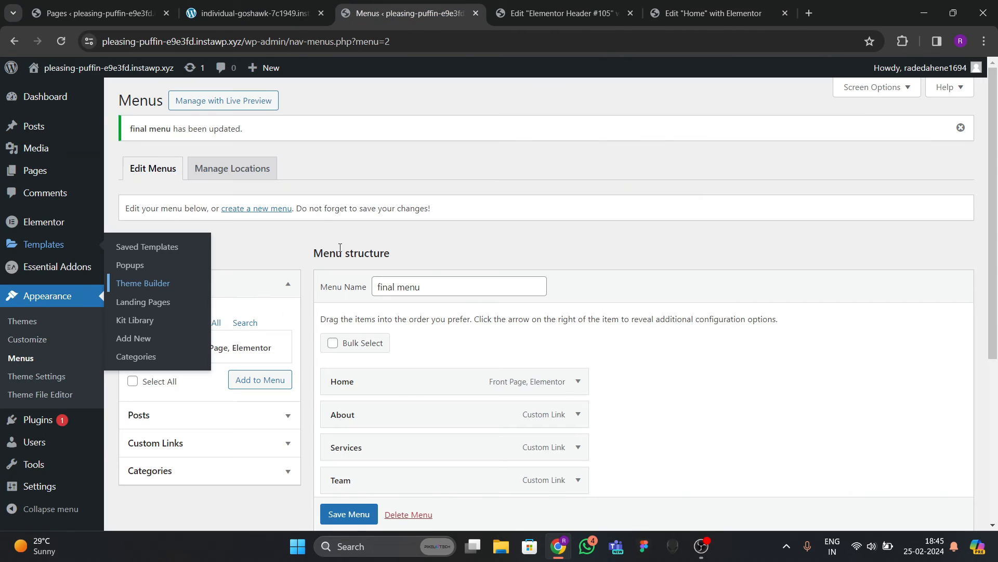
{"action": "left_click", "coordinate": [559, 13]}
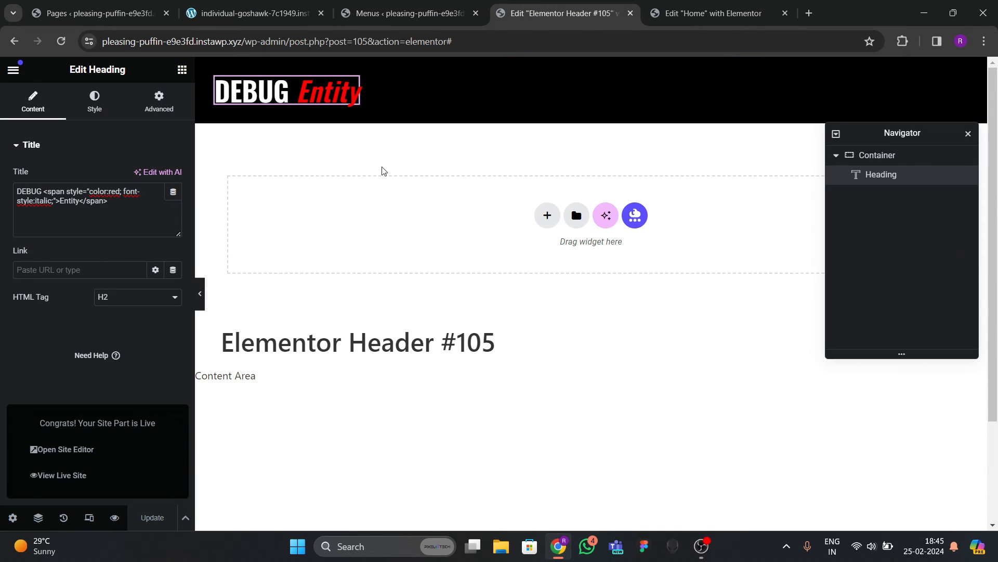
{"action": "left_click", "coordinate": [182, 69]}
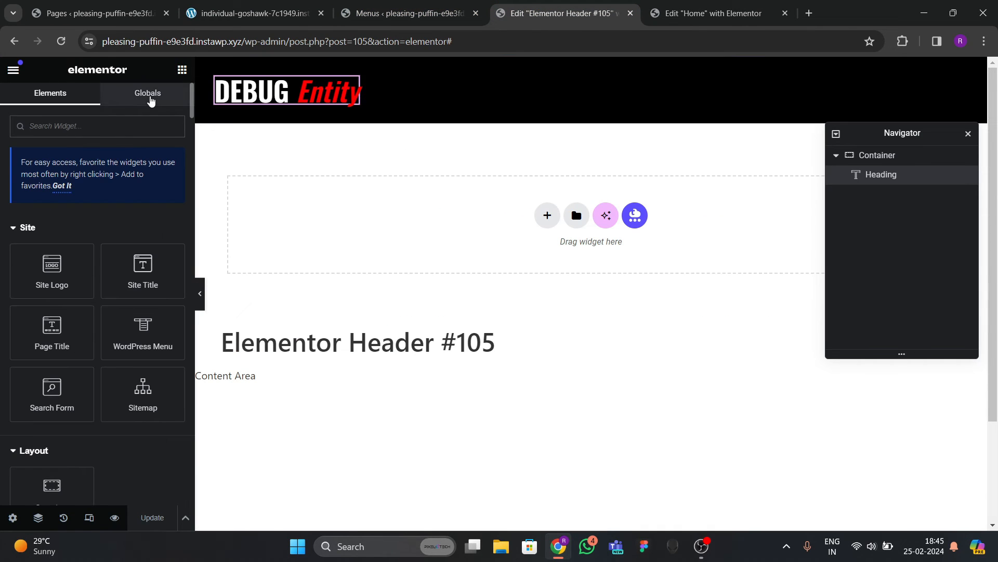
Search 'menu' and drop the WordPress Menu widget into the header beside the logo.
{"action": "type", "text": "menju"}
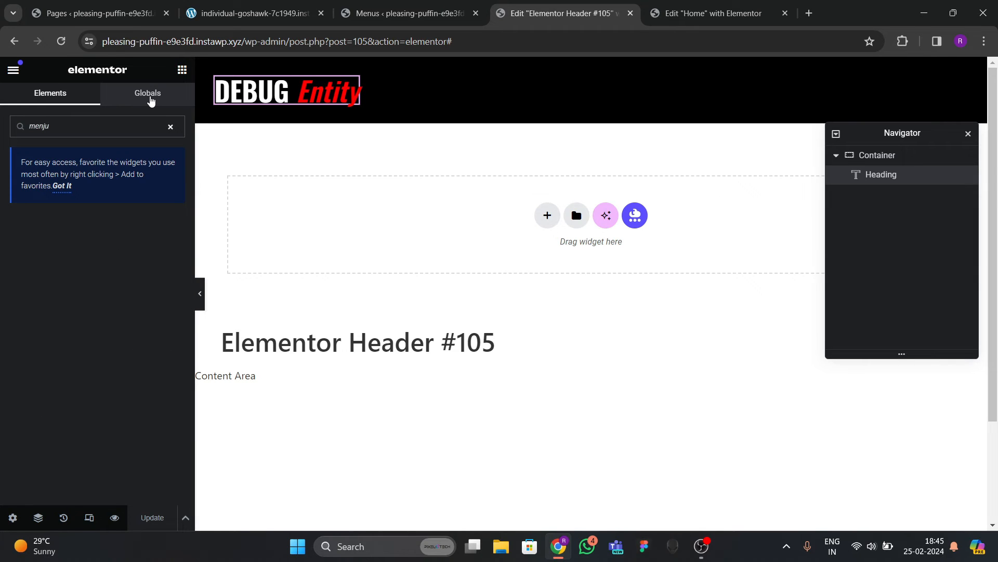
{"action": "key", "text": "BackSpace"}
{"action": "key", "text": "BackSpace"}
{"action": "type", "text": "u"}
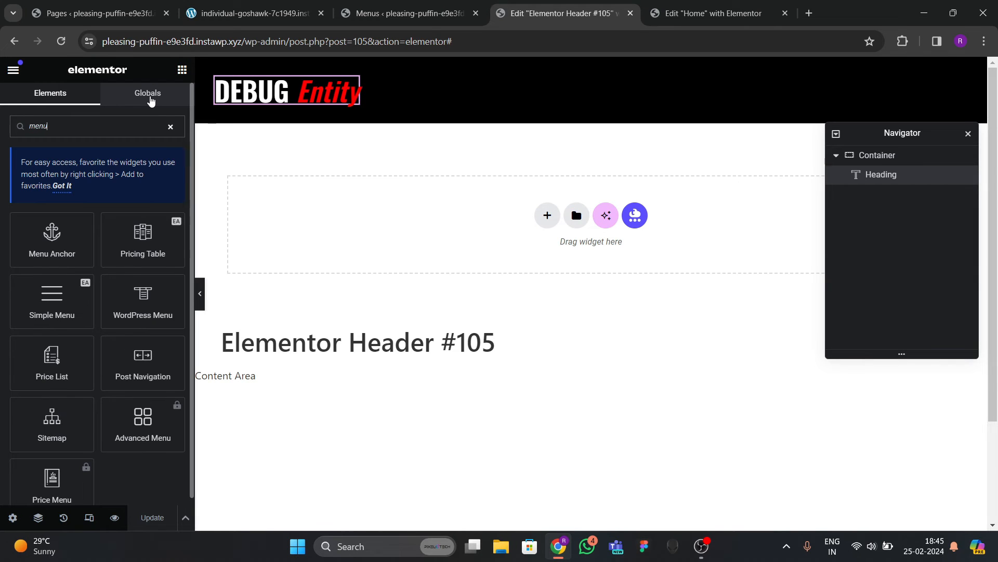
{"action": "left_click_drag", "start_coordinate": [156, 300], "coordinate": [309, 105]}
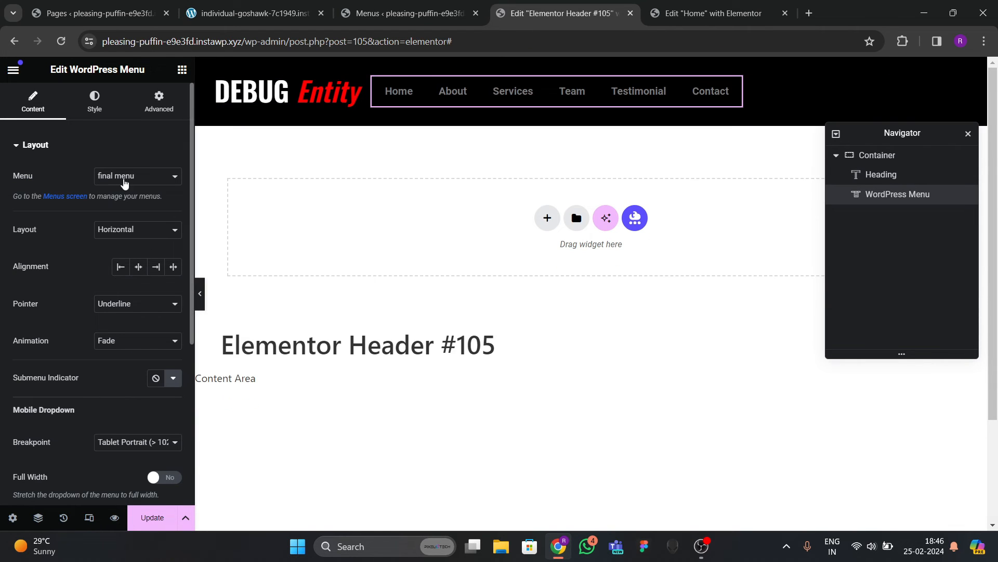
{"action": "left_click", "coordinate": [100, 105]}
Set the header container to Justify Content Space Between and Align Items Center.
{"action": "left_click", "coordinate": [879, 155]}
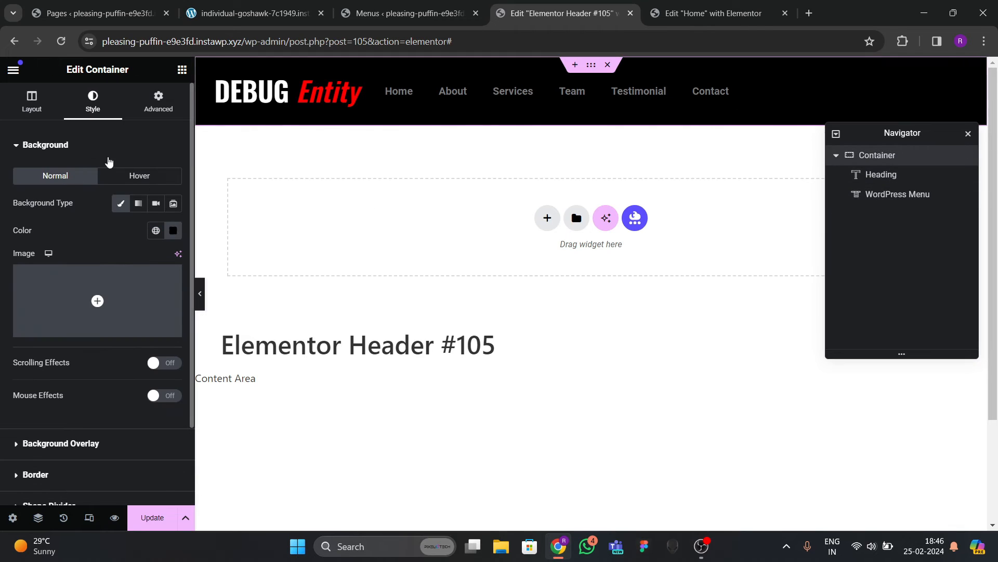
{"action": "left_click", "coordinate": [49, 109]}
{"action": "scroll", "coordinate": [92, 223], "scroll_direction": "down", "scroll_amount": 4}
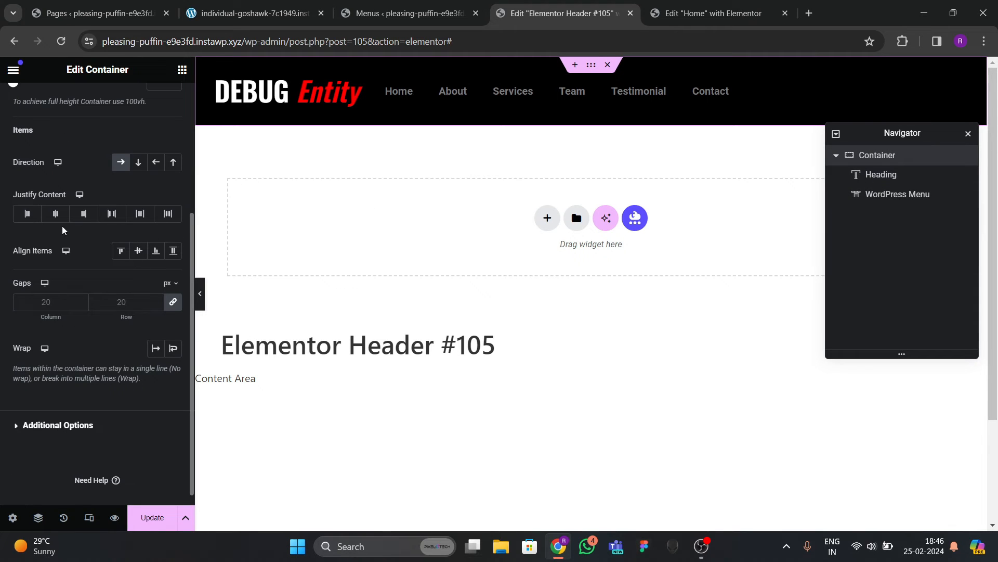
{"action": "left_click", "coordinate": [111, 213]}
{"action": "left_click", "coordinate": [138, 250]}
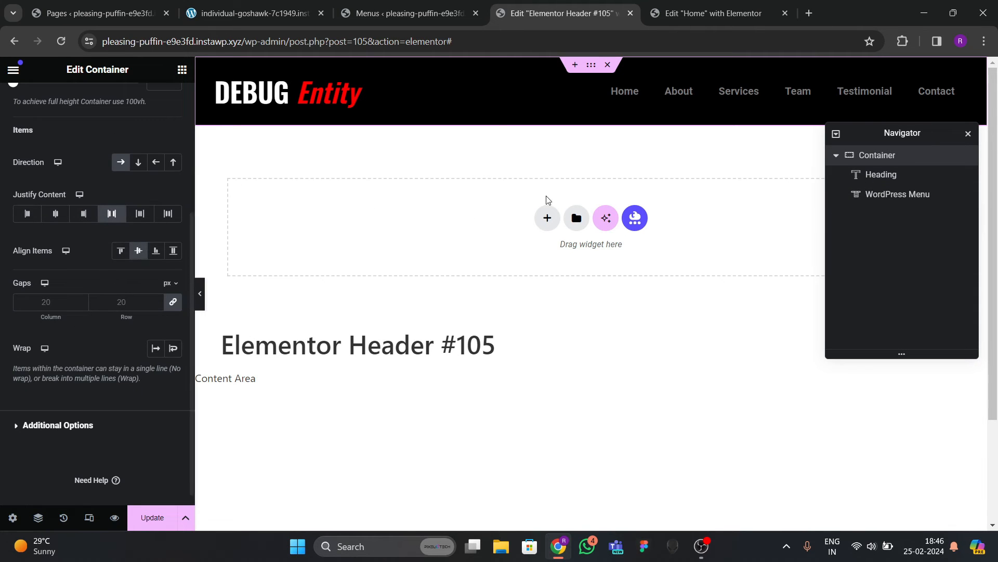
{"action": "left_click", "coordinate": [681, 94]}
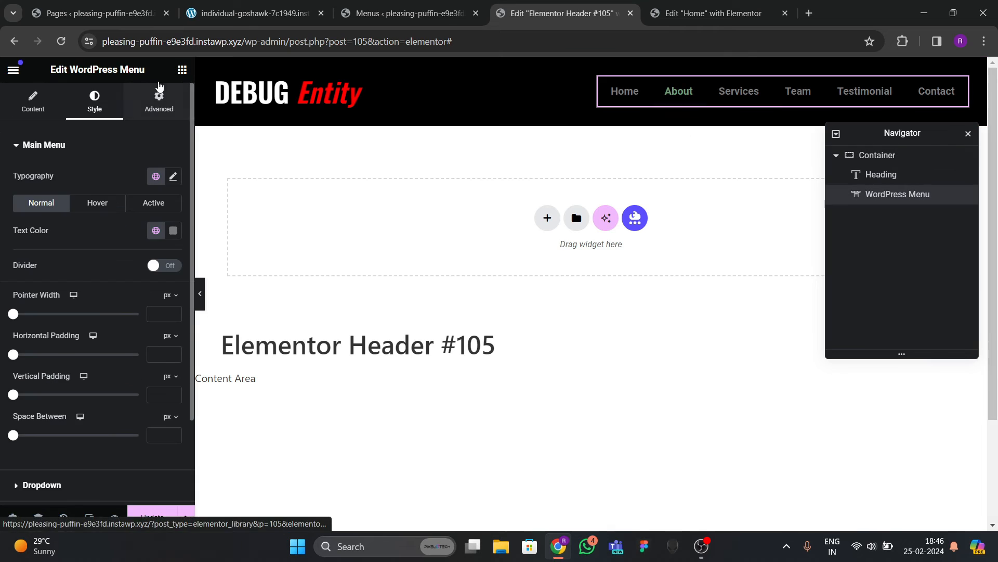
Set the menu items' font family to Oswald.
{"action": "left_click", "coordinate": [173, 177]}
{"action": "left_click", "coordinate": [117, 236]}
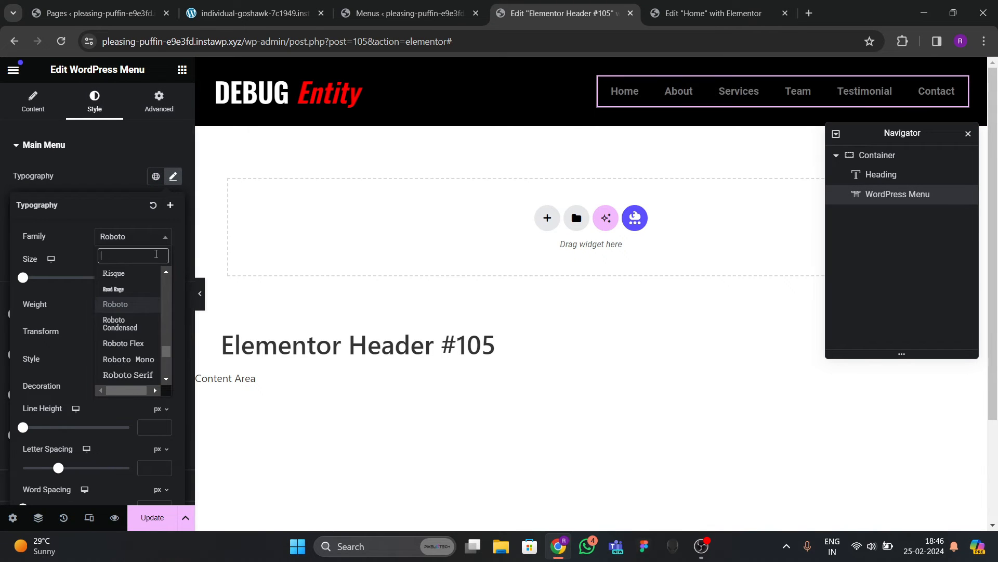
{"action": "type", "text": "POPPINS"}
{"action": "key", "text": "BackSpace"}
{"action": "key", "text": "BackSpace"}
{"action": "key", "text": "BackSpace"}
{"action": "key", "text": "BackSpace"}
{"action": "key", "text": "BackSpace"}
{"action": "key", "text": "BackSpace"}
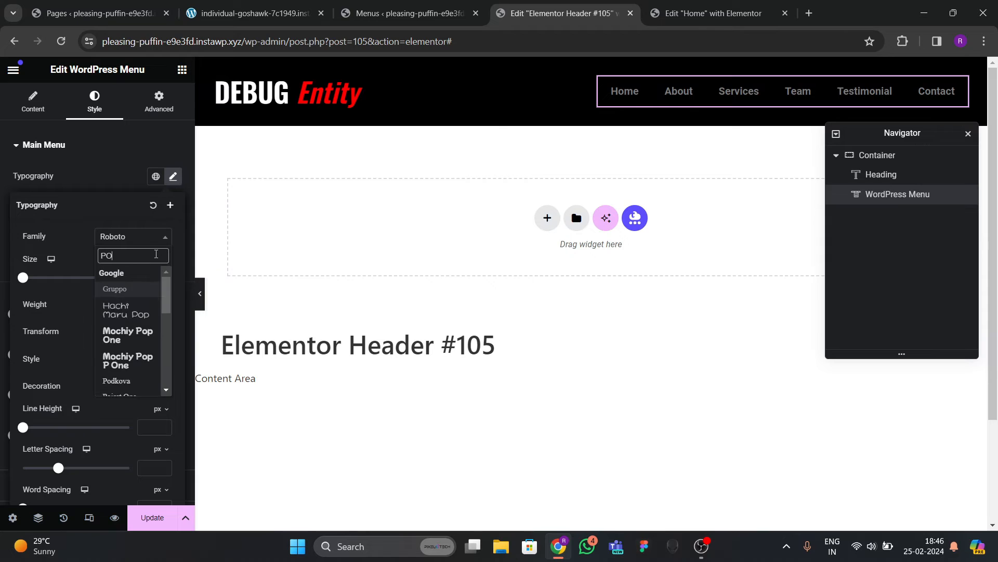
{"action": "type", "text": "oswald"}
{"action": "key", "text": "Return"}
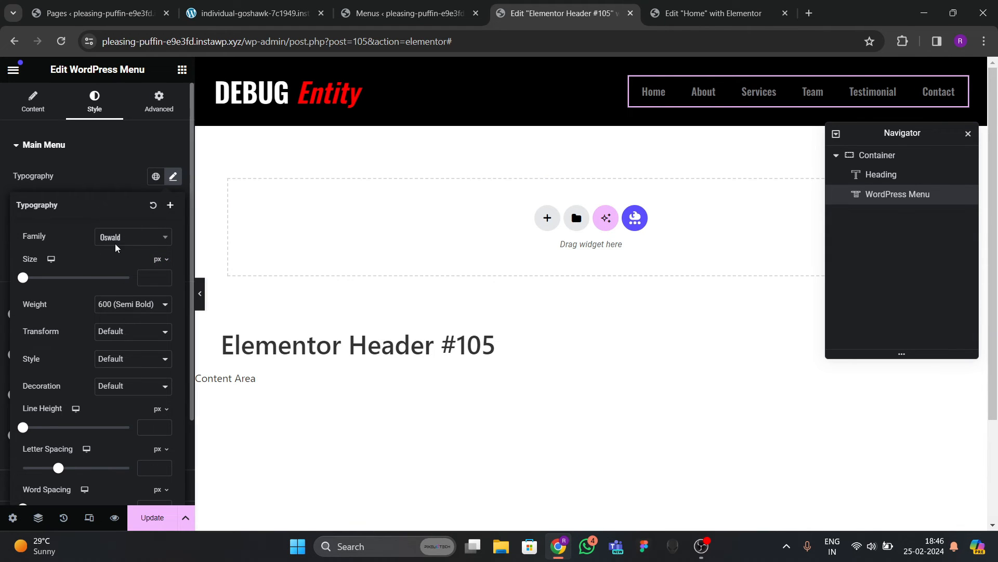
Make the menu items uppercase, adjust their size to 15, and color them white.
{"action": "left_click", "coordinate": [124, 328]}
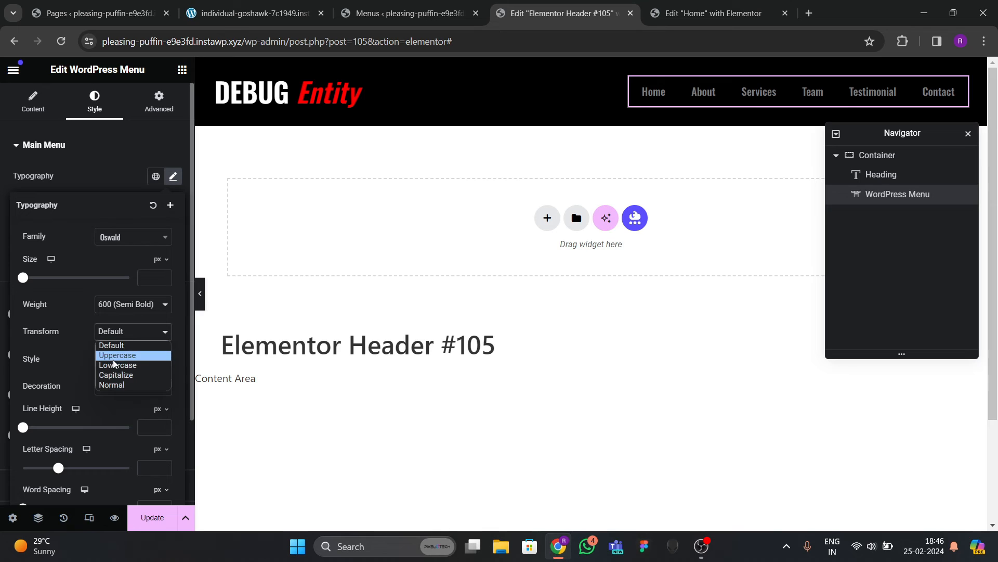
{"action": "left_click", "coordinate": [114, 359]}
{"action": "left_click", "coordinate": [163, 276]}
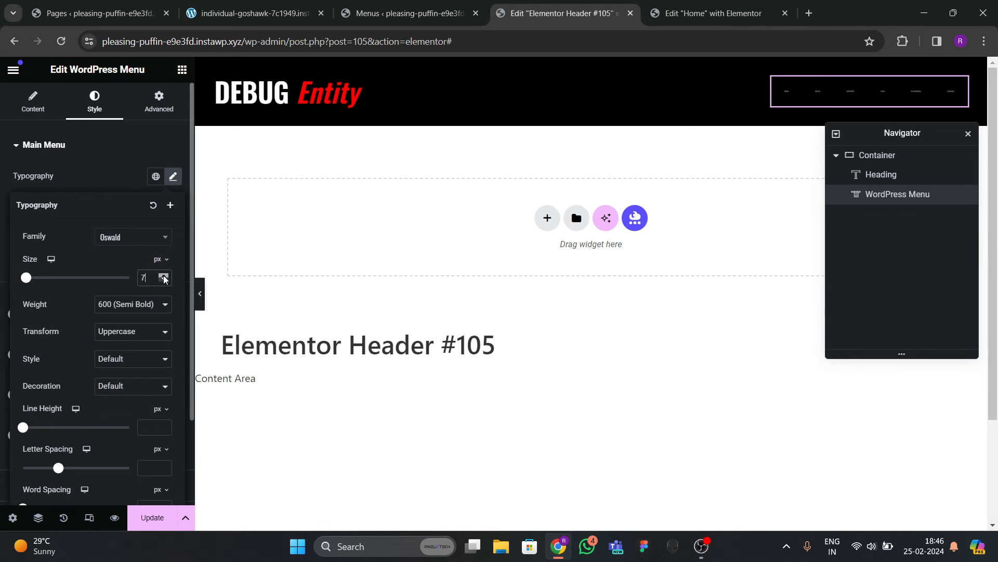
{"action": "left_click", "coordinate": [163, 280]}
{"action": "left_click", "coordinate": [163, 280]}
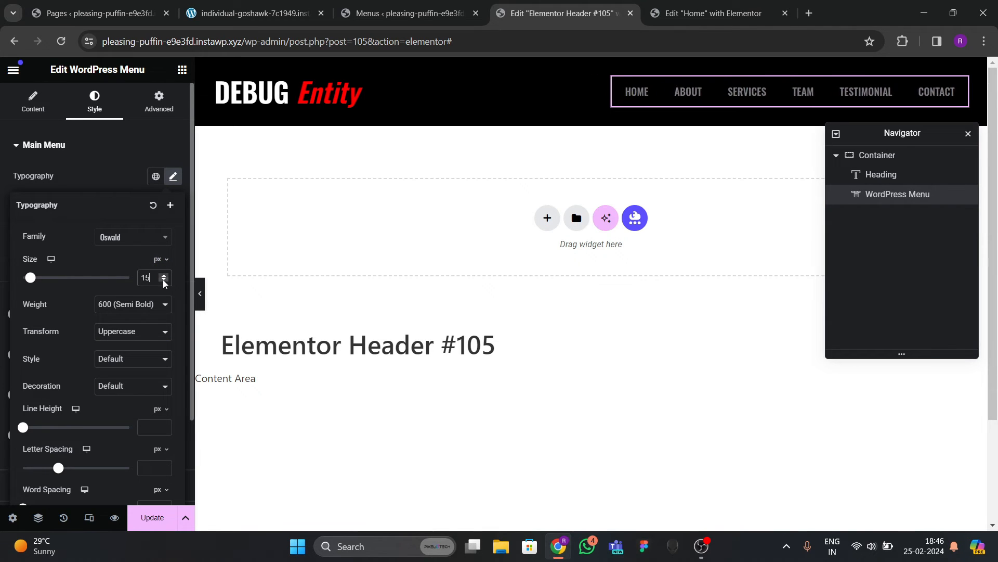
{"action": "left_click", "coordinate": [173, 175]}
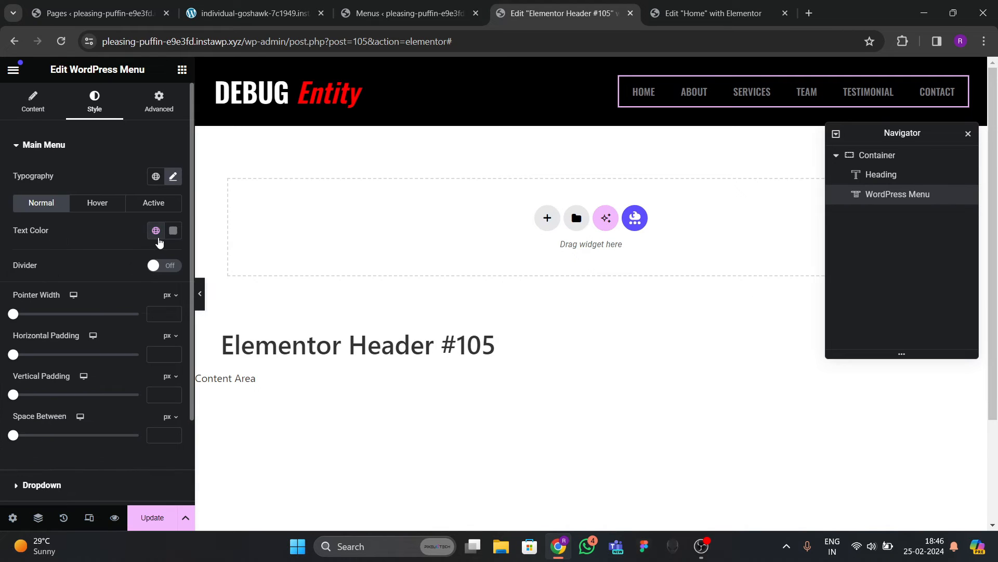
{"action": "left_click", "coordinate": [173, 230]}
{"action": "left_click", "coordinate": [104, 232]}
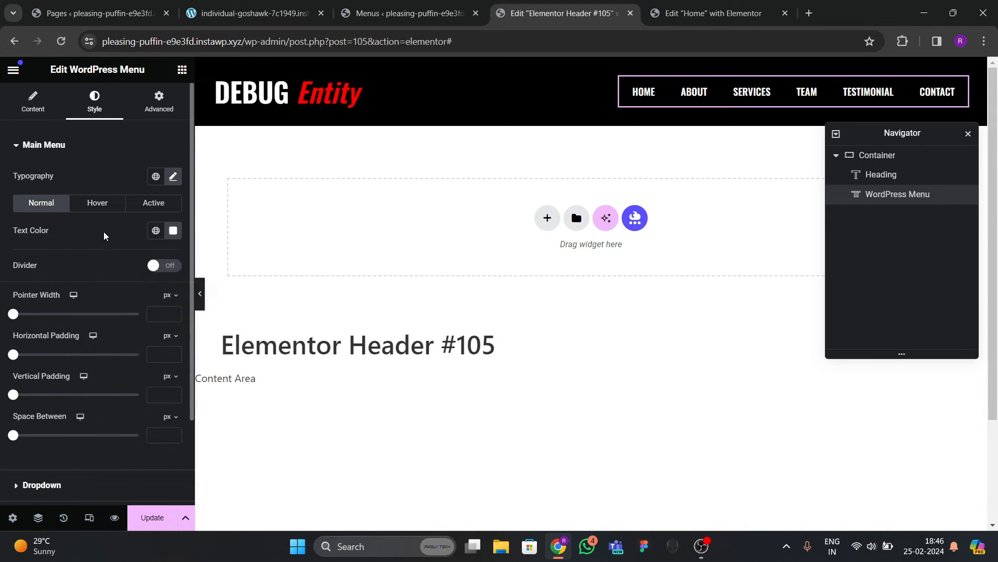
Raise the menu text size to 17 px and set weight to 500 (Medium).
{"action": "left_click", "coordinate": [172, 177]}
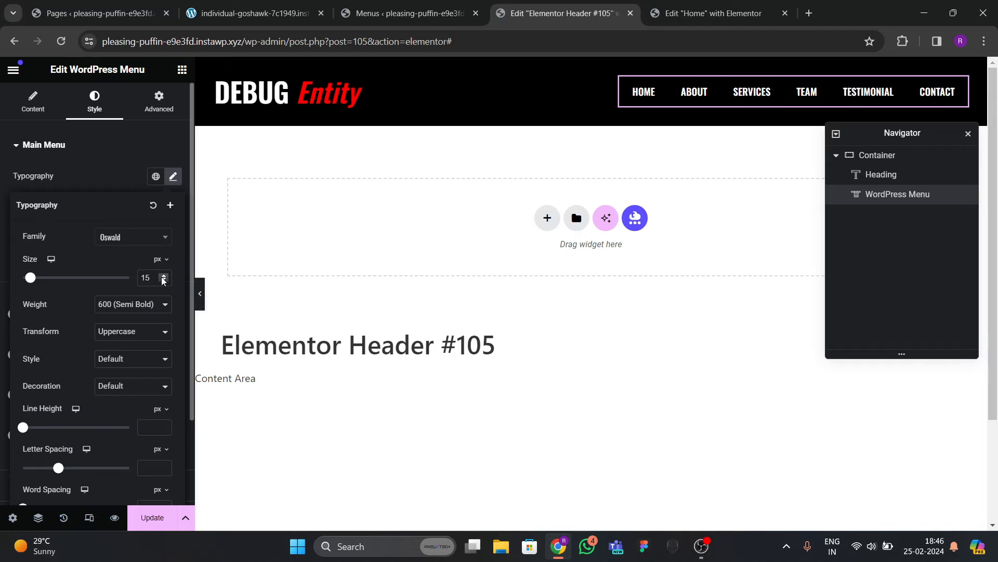
{"action": "left_click", "coordinate": [163, 276]}
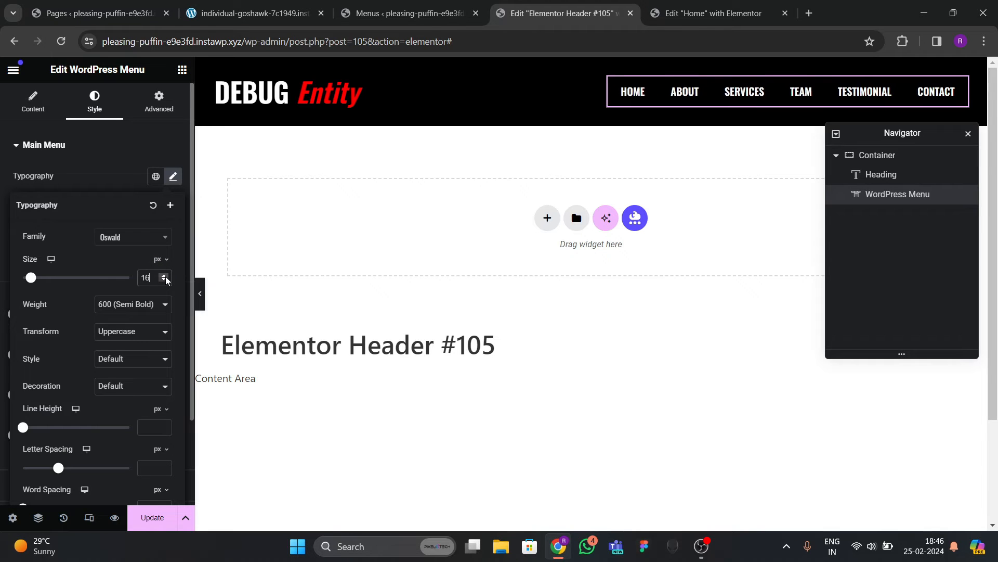
{"action": "left_click", "coordinate": [163, 276]}
{"action": "left_click", "coordinate": [156, 305]}
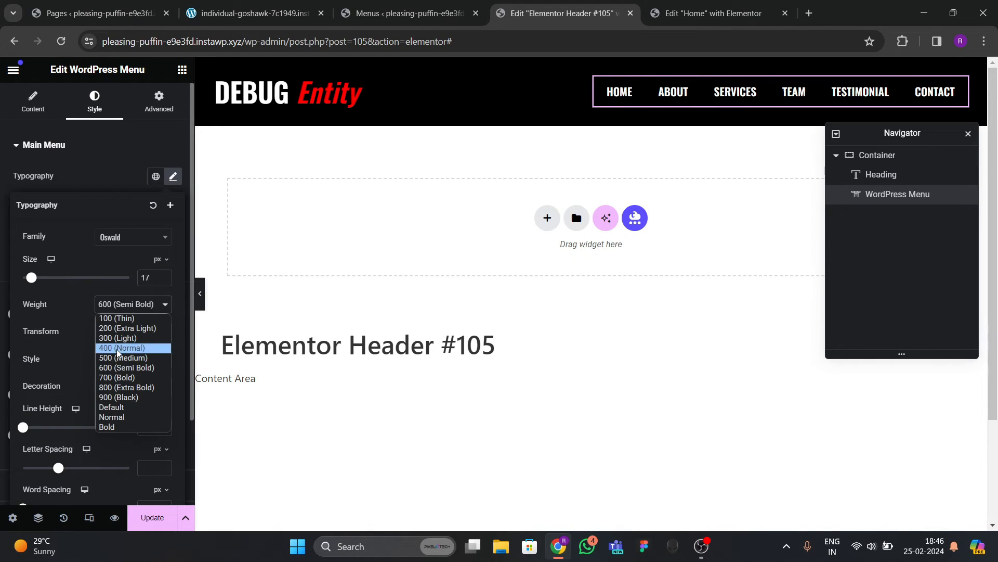
{"action": "left_click", "coordinate": [119, 357]}
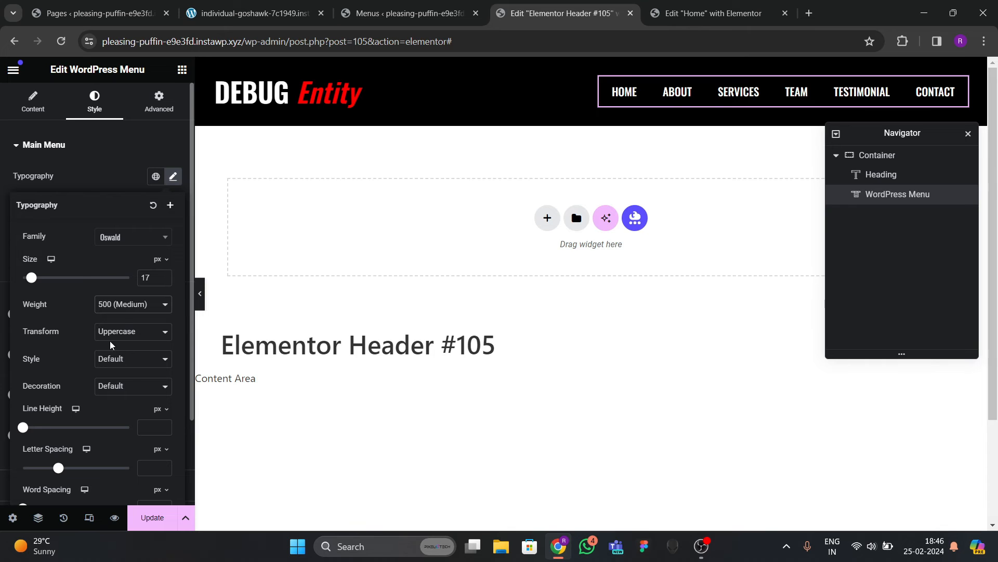
{"action": "left_click", "coordinate": [91, 191]}
Compare with the live gym site header, then return to the editor's widget list.
{"action": "left_click", "coordinate": [236, 16]}
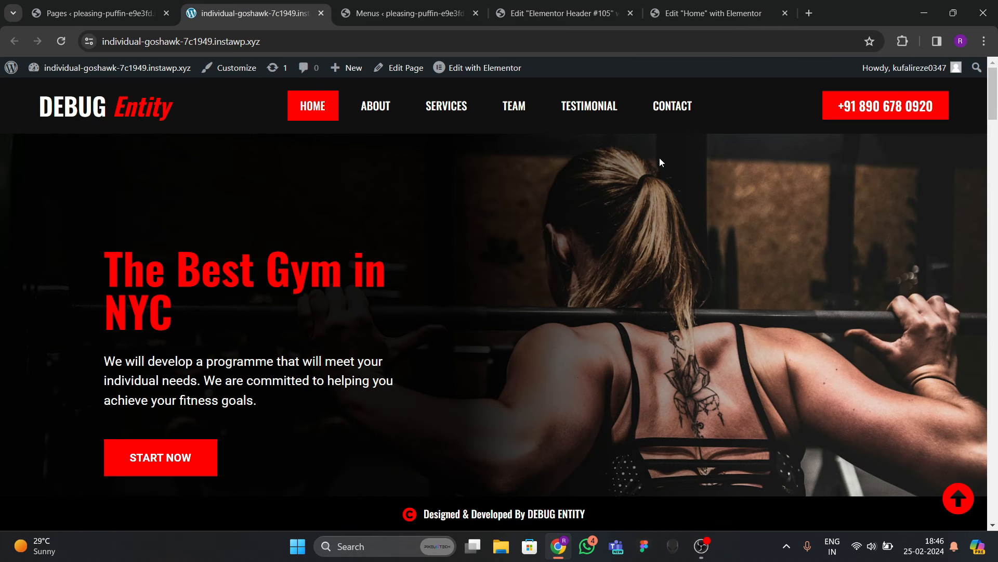
{"action": "left_click", "coordinate": [476, 5]}
{"action": "left_click", "coordinate": [544, 18]}
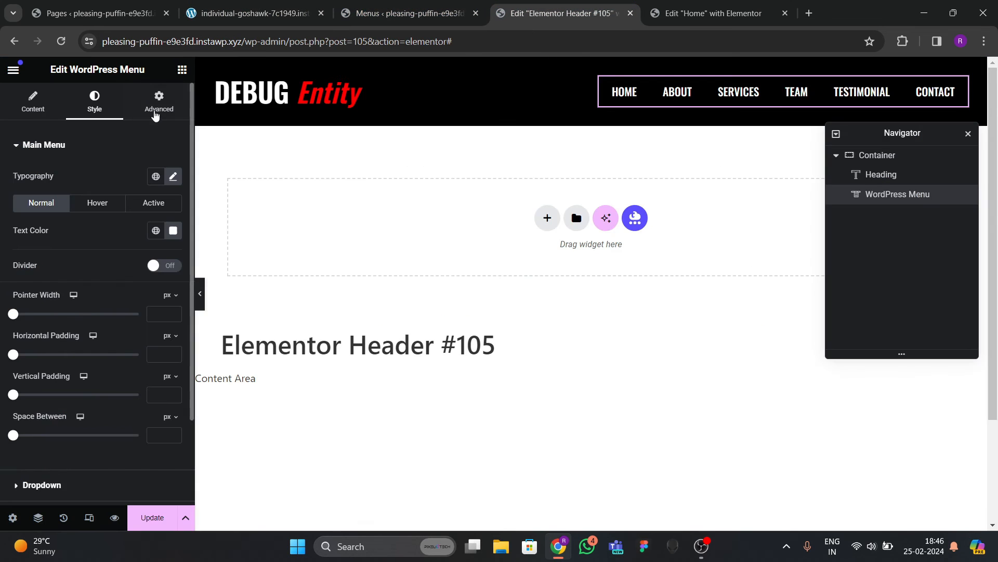
{"action": "left_click", "coordinate": [182, 70]}
{"action": "scroll", "coordinate": [99, 284], "scroll_direction": "down", "scroll_amount": 7}
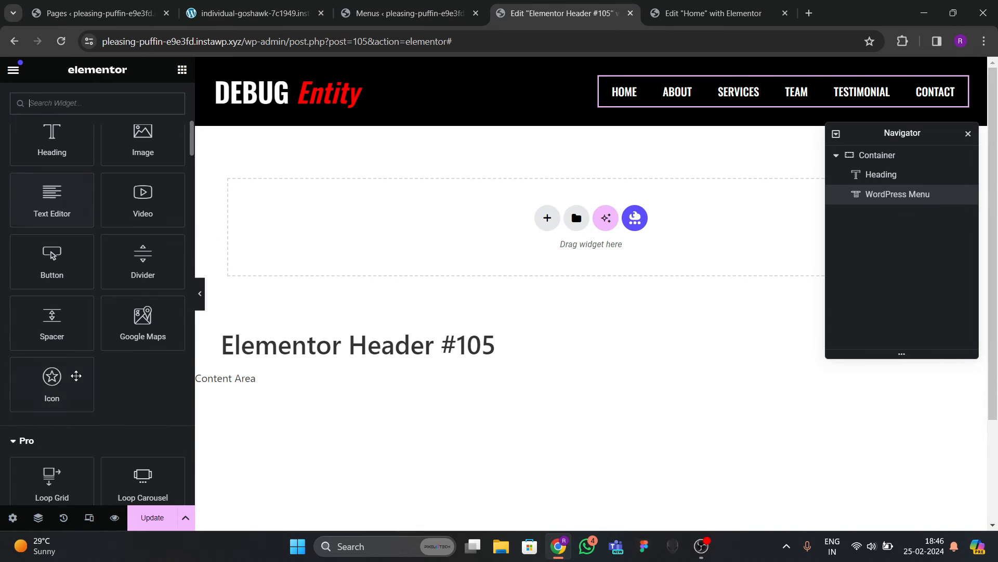
Add a Button widget right of the menu and enter the phone number as its text.
{"action": "left_click_drag", "start_coordinate": [52, 284], "coordinate": [733, 104]}
{"action": "left_click_drag", "start_coordinate": [884, 194], "coordinate": [884, 219]}
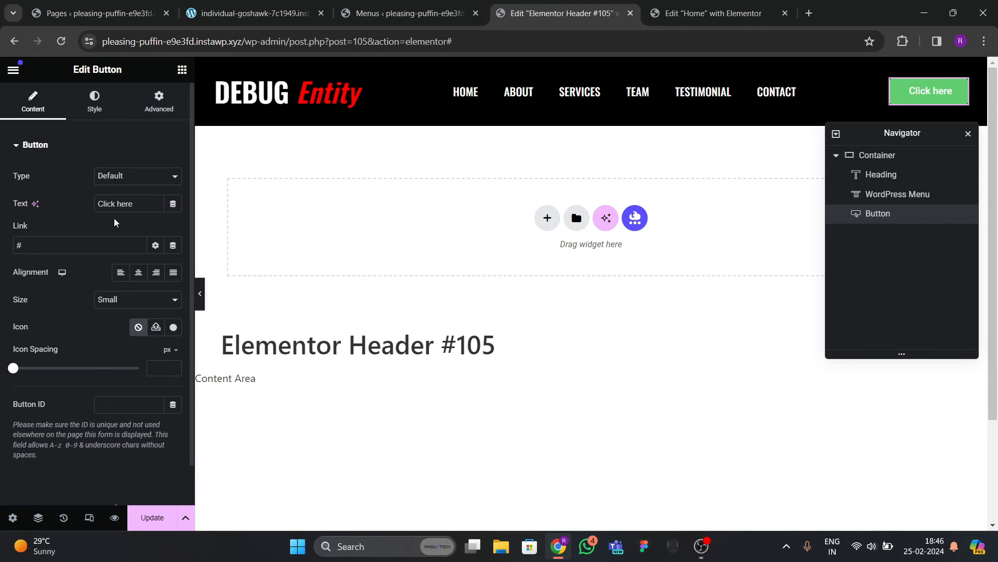
{"action": "left_click", "coordinate": [123, 203]}
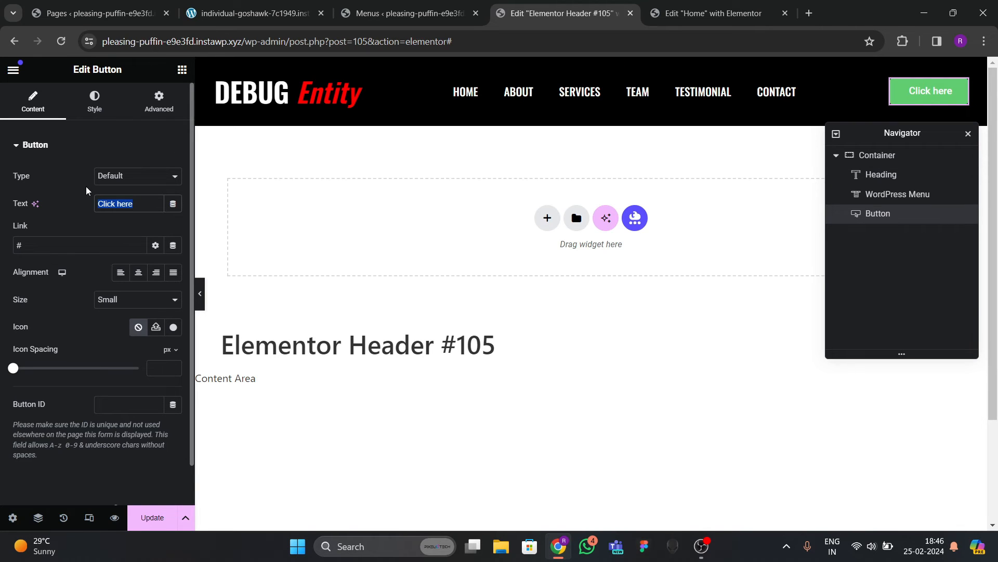
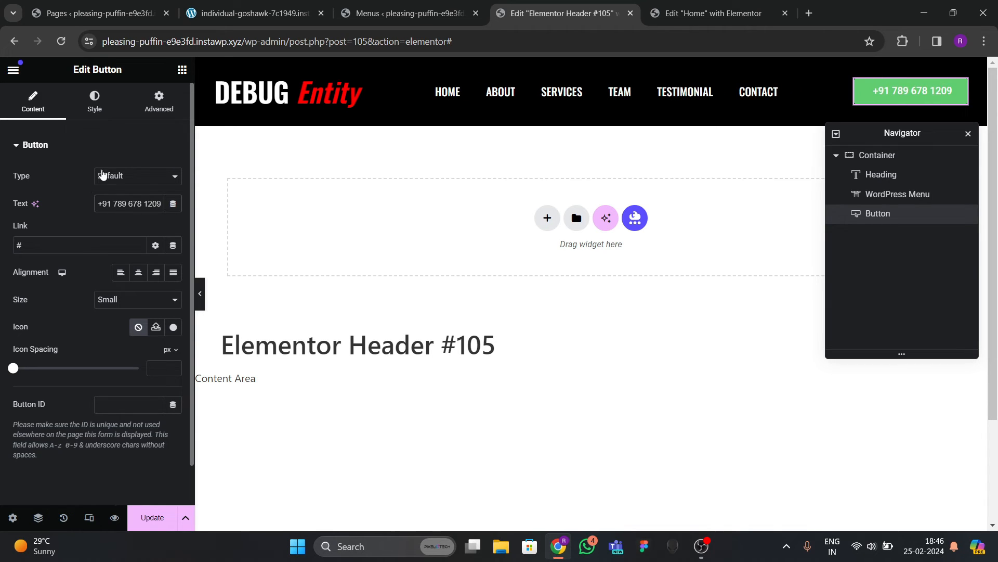
Set the button size to Medium.
{"action": "left_click", "coordinate": [94, 102]}
{"action": "left_click", "coordinate": [33, 102]}
{"action": "left_click", "coordinate": [121, 299]}
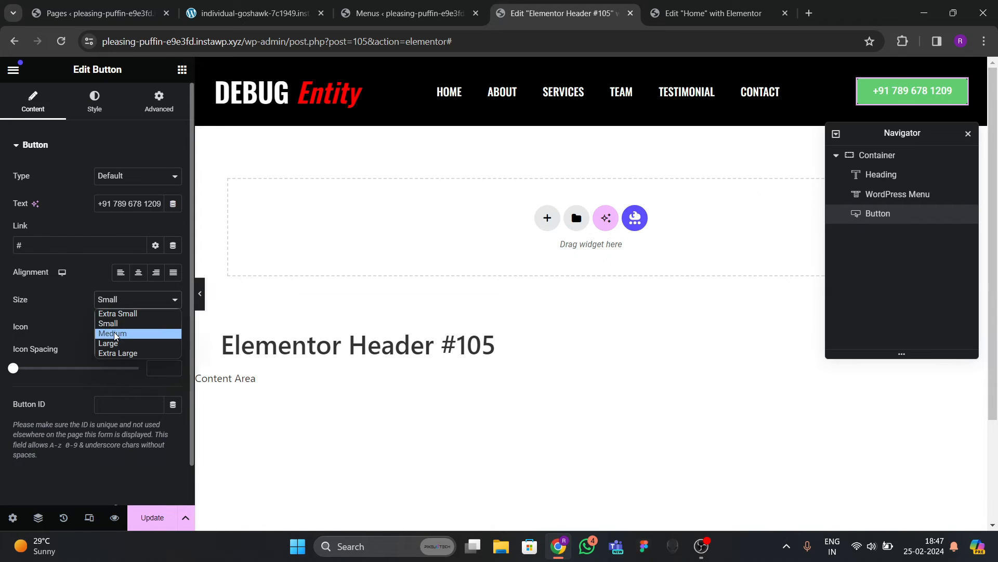
{"action": "left_click", "coordinate": [112, 331]}
Give the button a red background with white text.
{"action": "left_click", "coordinate": [94, 102]}
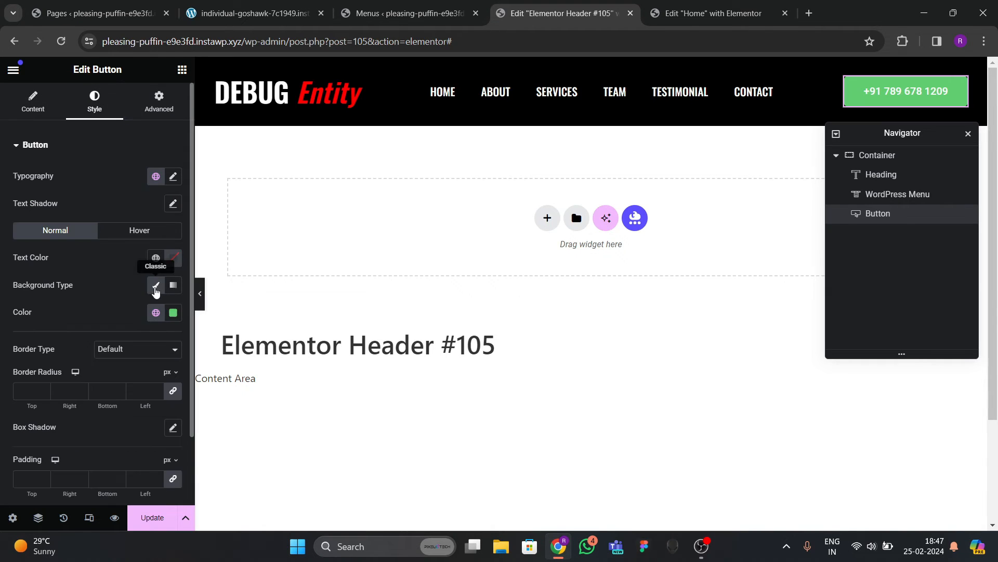
{"action": "left_click", "coordinate": [155, 312]}
{"action": "left_click", "coordinate": [52, 473]}
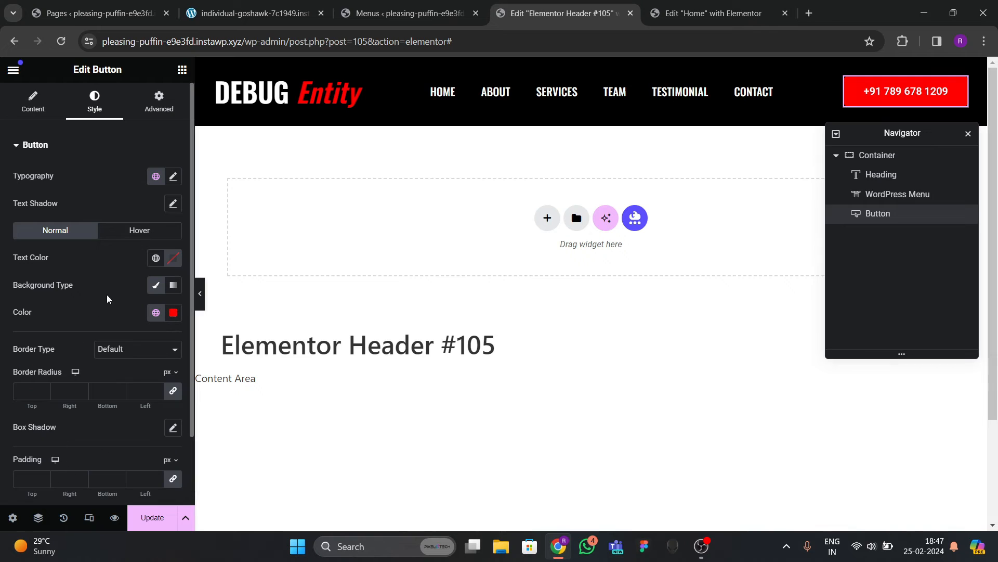
{"action": "left_click", "coordinate": [173, 258]}
{"action": "left_click", "coordinate": [99, 311]}
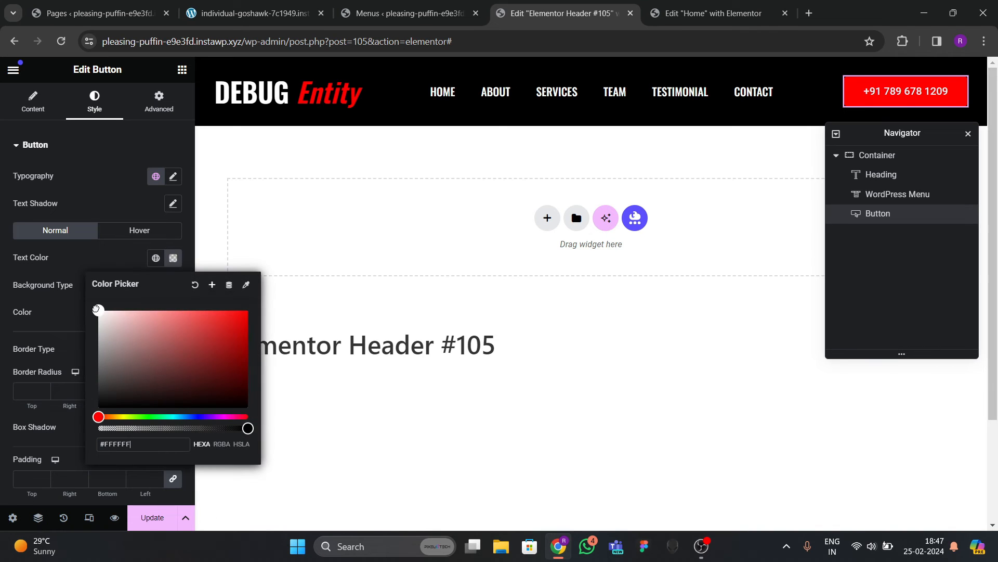
{"action": "left_click", "coordinate": [85, 267]}
Set the button text to Oswald, weight 600 (Semi Bold), and increase its size.
{"action": "left_click", "coordinate": [172, 177]}
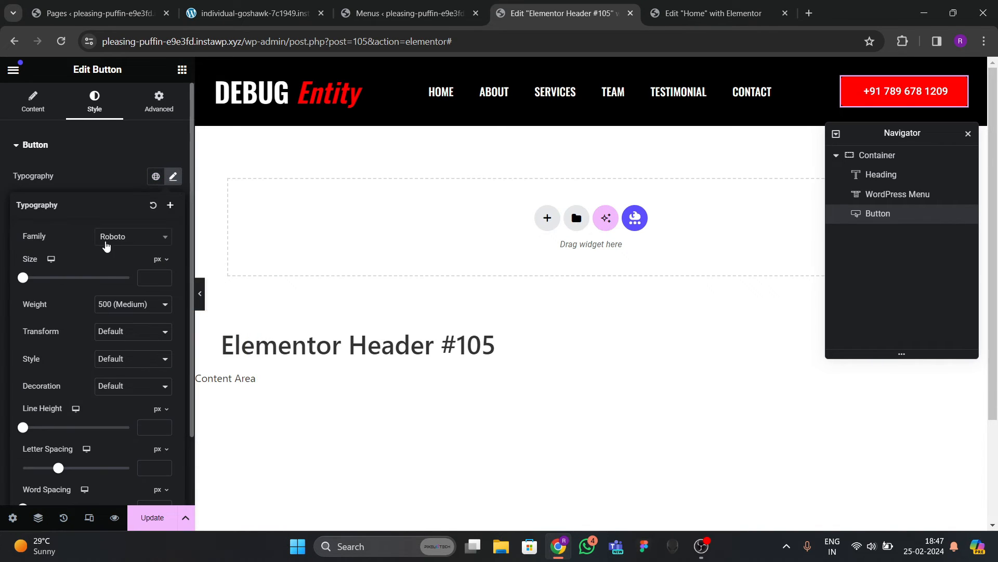
{"action": "left_click", "coordinate": [121, 237]}
{"action": "type", "text": "oswald"}
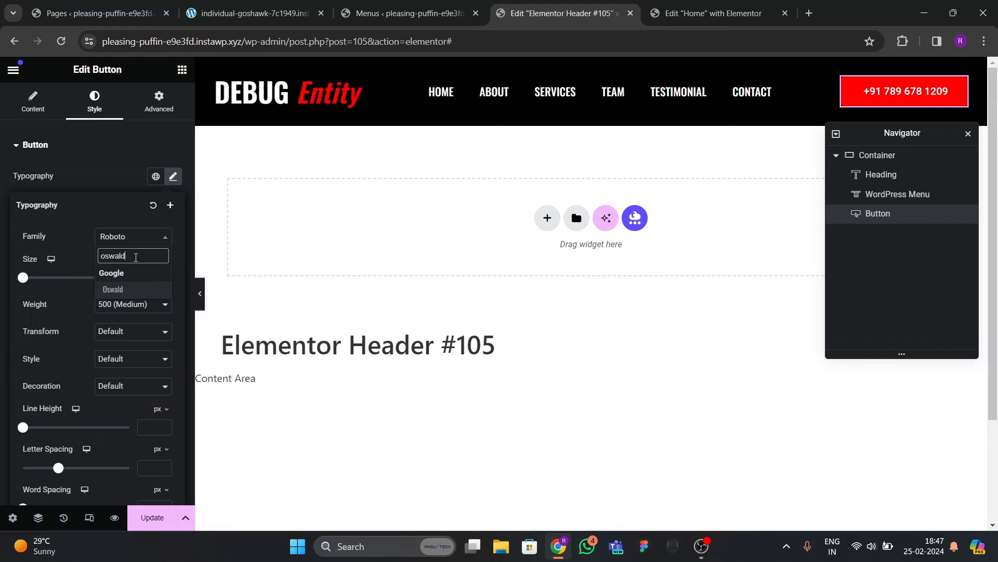
{"action": "key", "text": "Return"}
{"action": "left_click", "coordinate": [134, 303]}
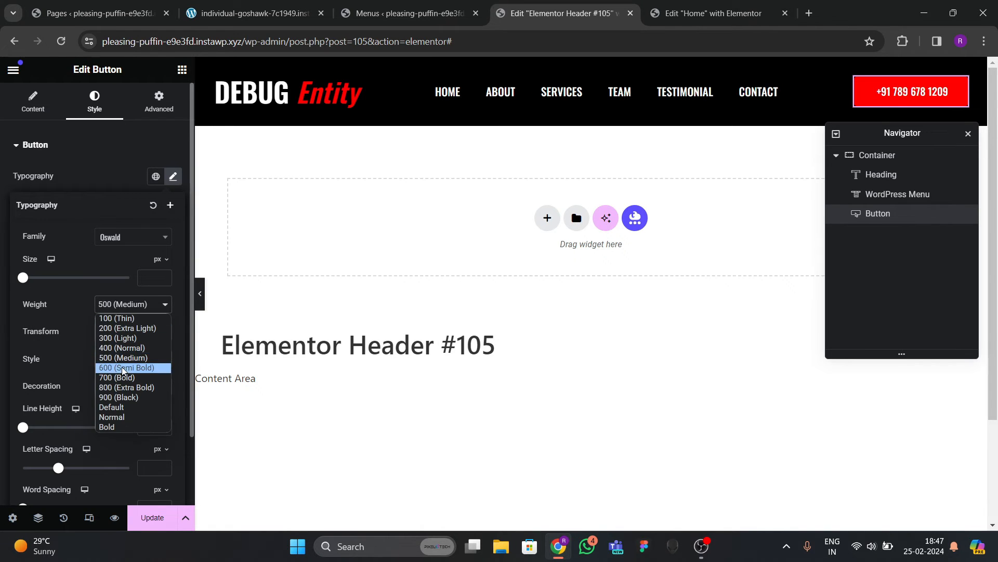
{"action": "left_click", "coordinate": [156, 364]}
{"action": "left_click", "coordinate": [165, 277]}
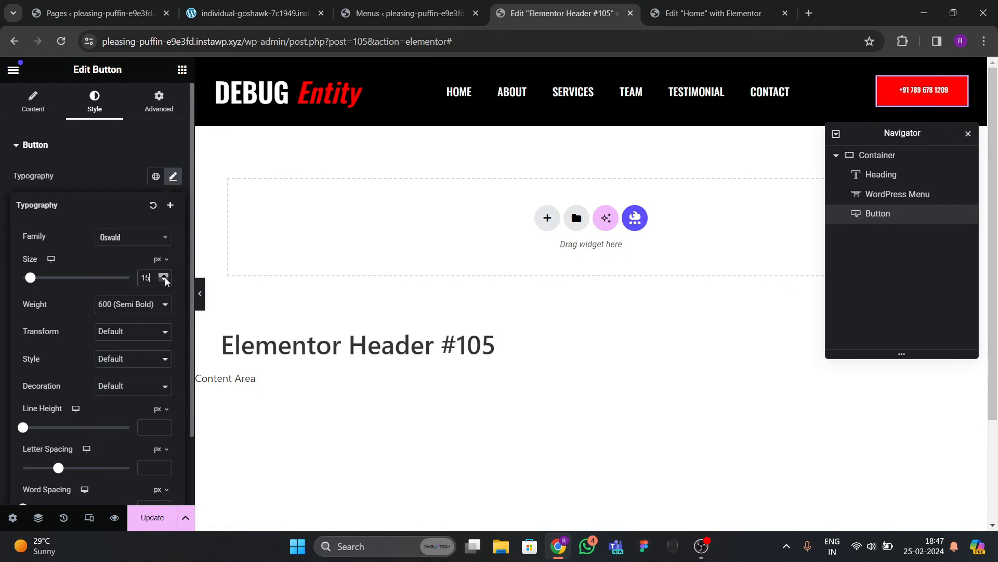
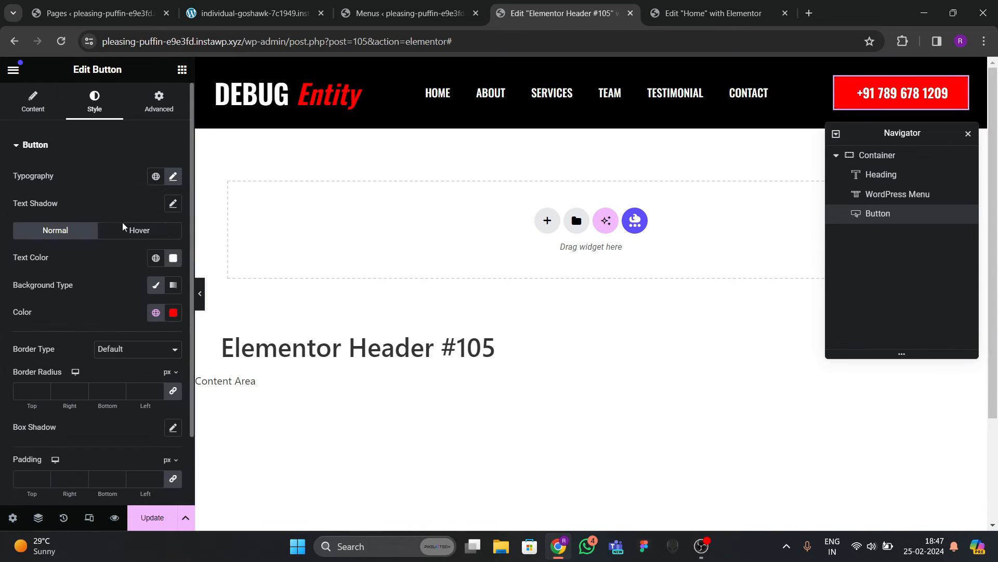
Give the phone button black text on a white background on hover.
{"action": "left_click", "coordinate": [136, 229]}
{"action": "left_click", "coordinate": [172, 312]}
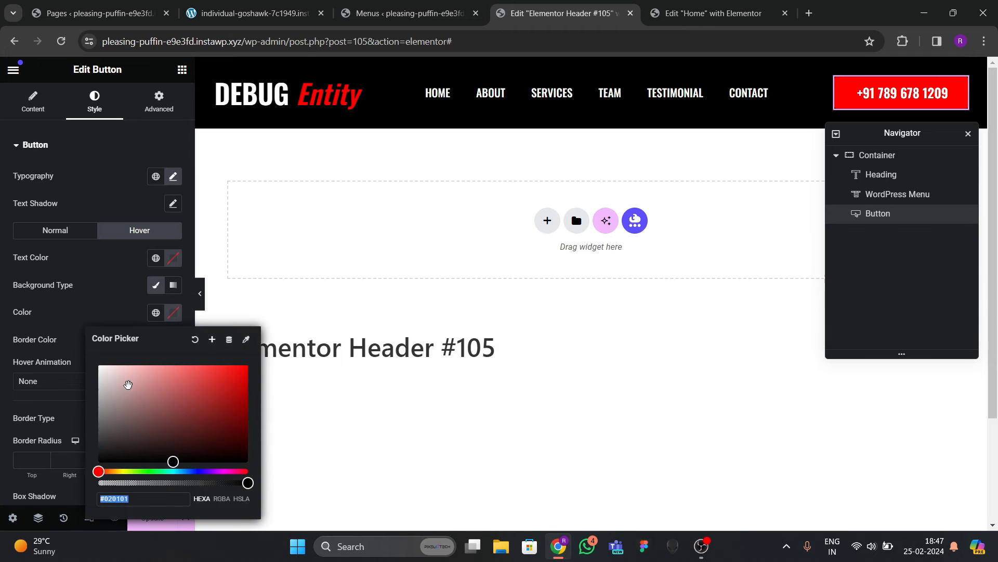
{"action": "left_click", "coordinate": [122, 292]}
{"action": "left_click", "coordinate": [175, 262]}
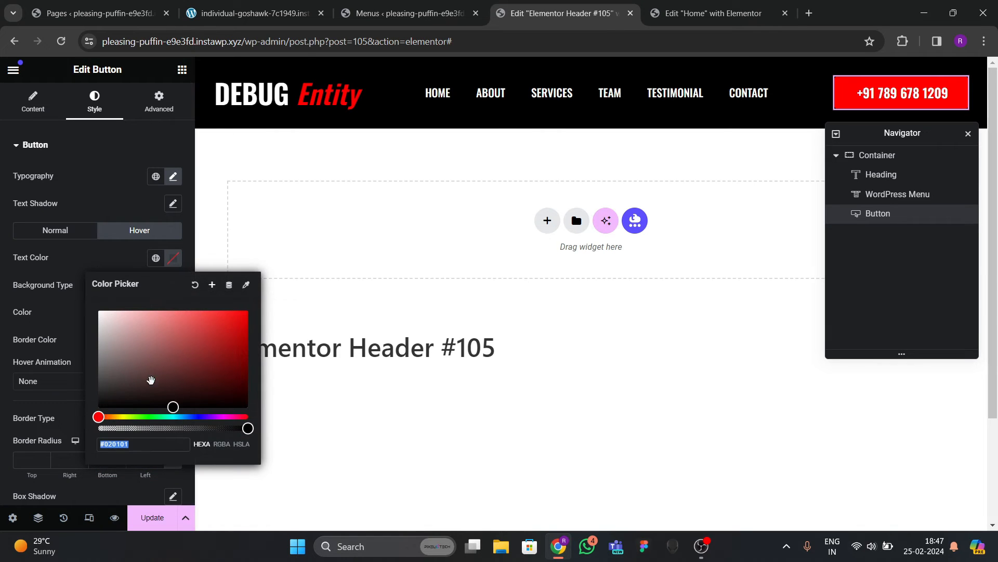
{"action": "left_click", "coordinate": [78, 304]}
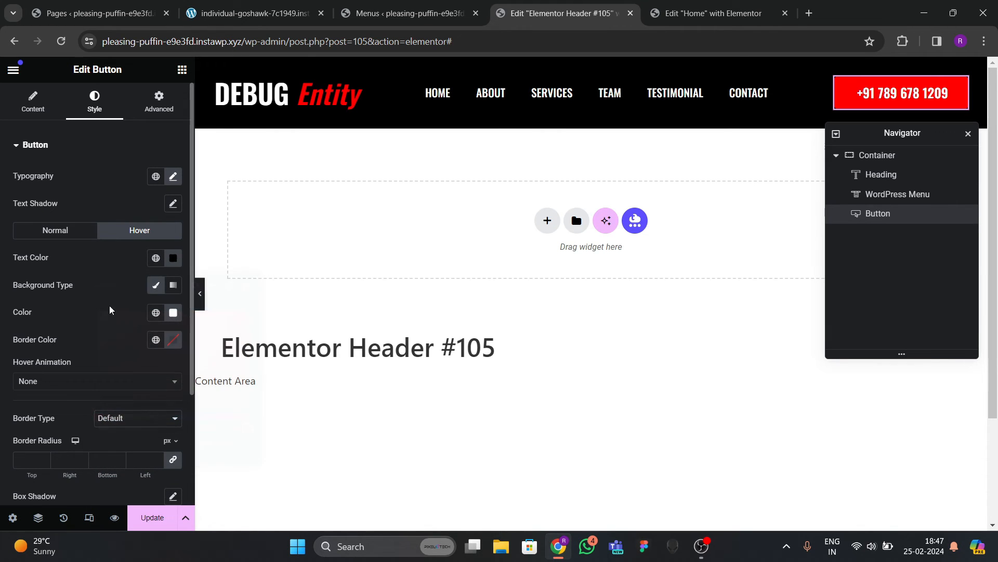
Apply the Bob hover animation to the phone button and save the header.
{"action": "left_click", "coordinate": [52, 382]}
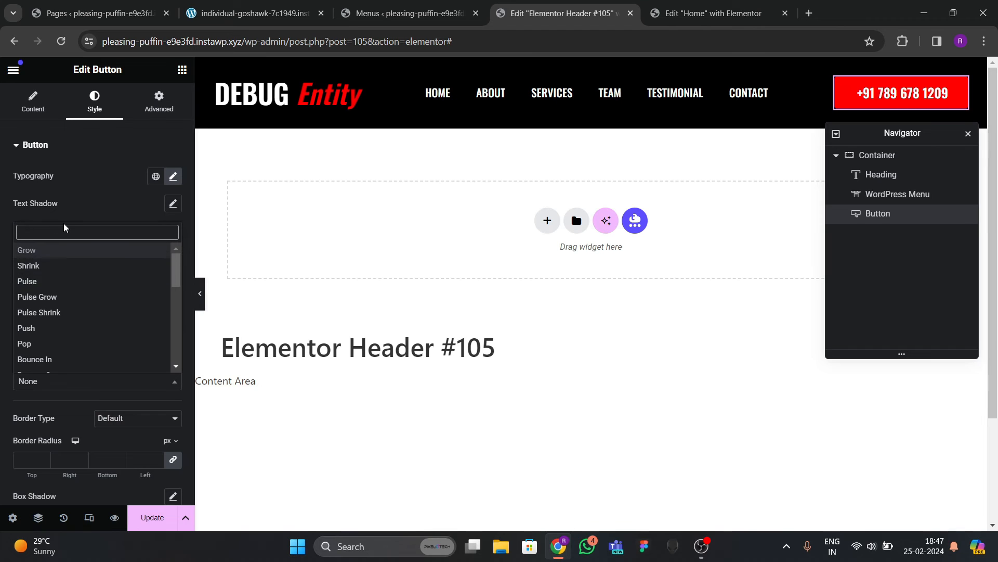
{"action": "type", "text": "bob"}
{"action": "key", "text": "Return"}
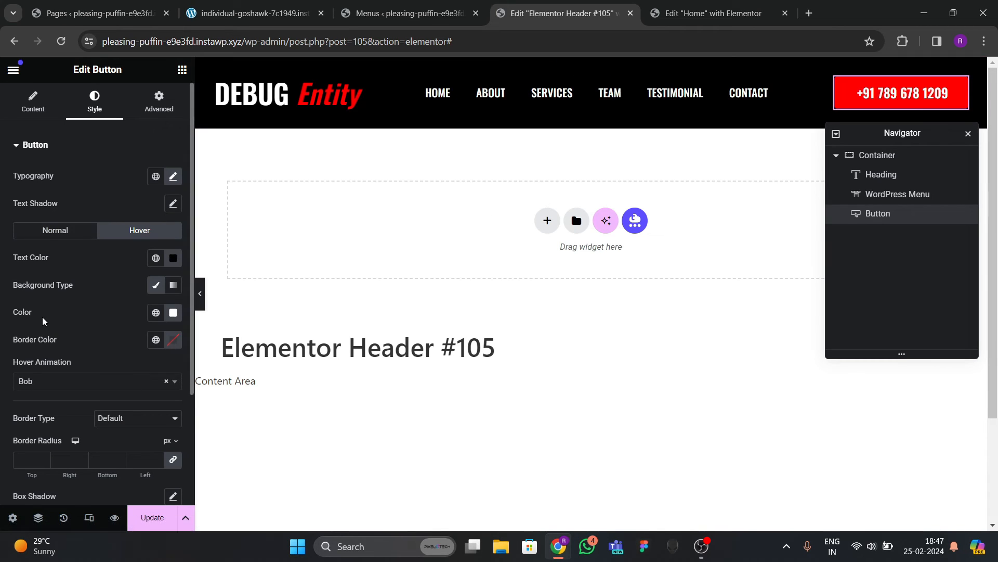
{"action": "scroll", "coordinate": [71, 312], "scroll_direction": "down", "scroll_amount": 1}
{"action": "scroll", "coordinate": [41, 352], "scroll_direction": "down", "scroll_amount": 2}
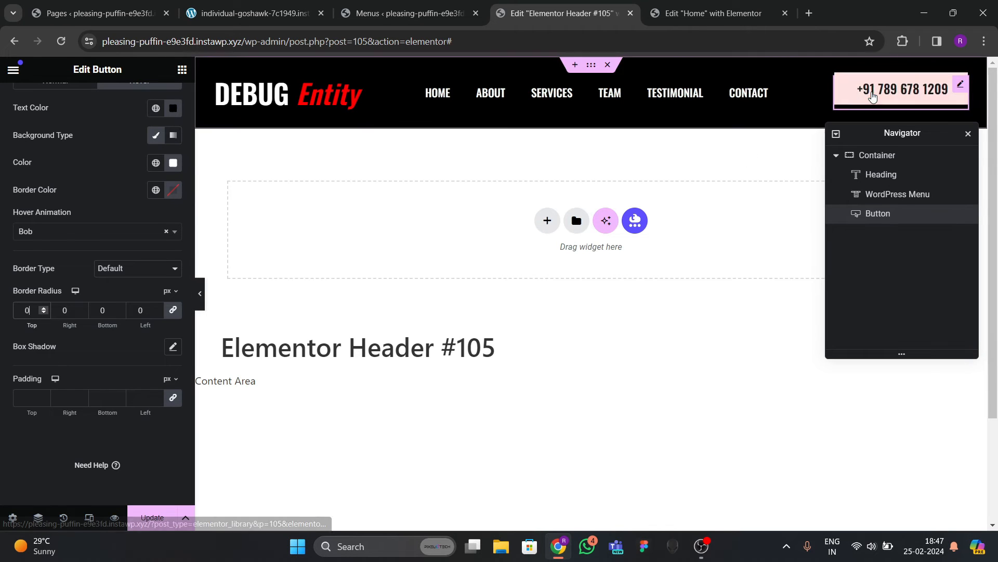
{"action": "left_click", "coordinate": [160, 518]}
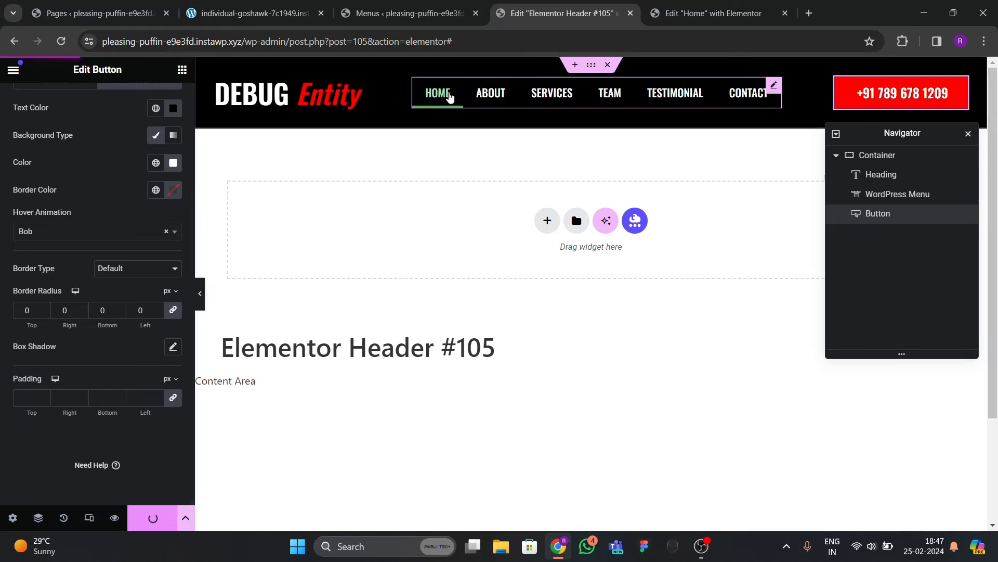
Check the header on the live site, then return and select the navigation menu.
{"action": "left_click", "coordinate": [289, 16]}
{"action": "left_click", "coordinate": [519, 21]}
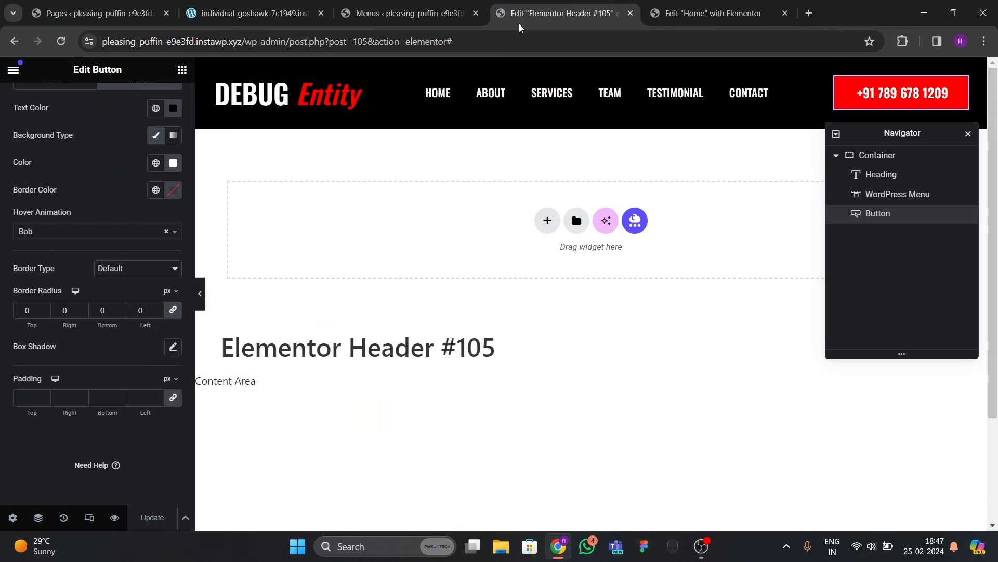
{"action": "left_click", "coordinate": [491, 94]}
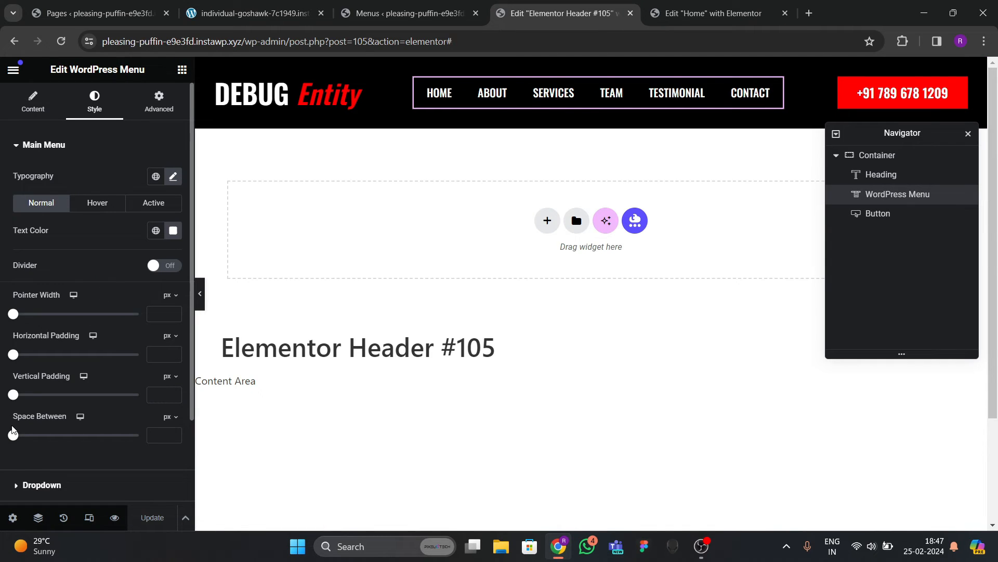
Set the menu item spacing to 15 px, previewing the header at full width.
{"action": "left_click_drag", "start_coordinate": [13, 435], "coordinate": [38, 435]}
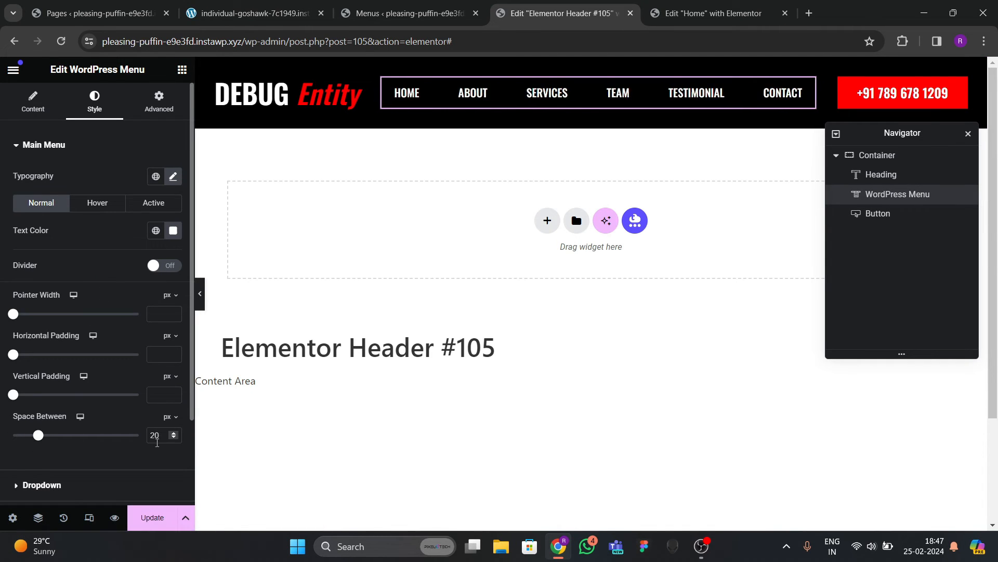
{"action": "key", "text": "Down"}
{"action": "key", "text": "Down"}
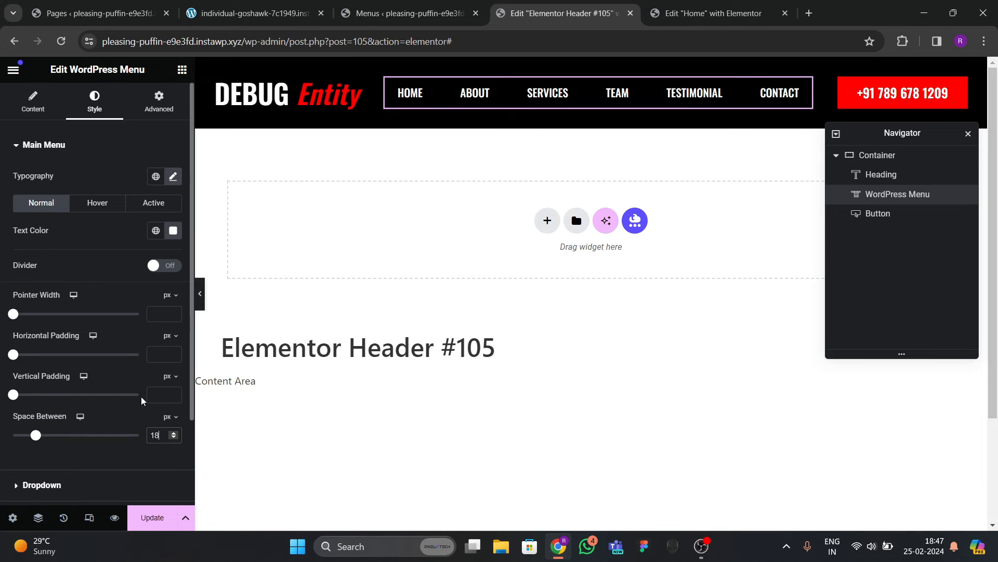
{"action": "left_click", "coordinate": [200, 295]}
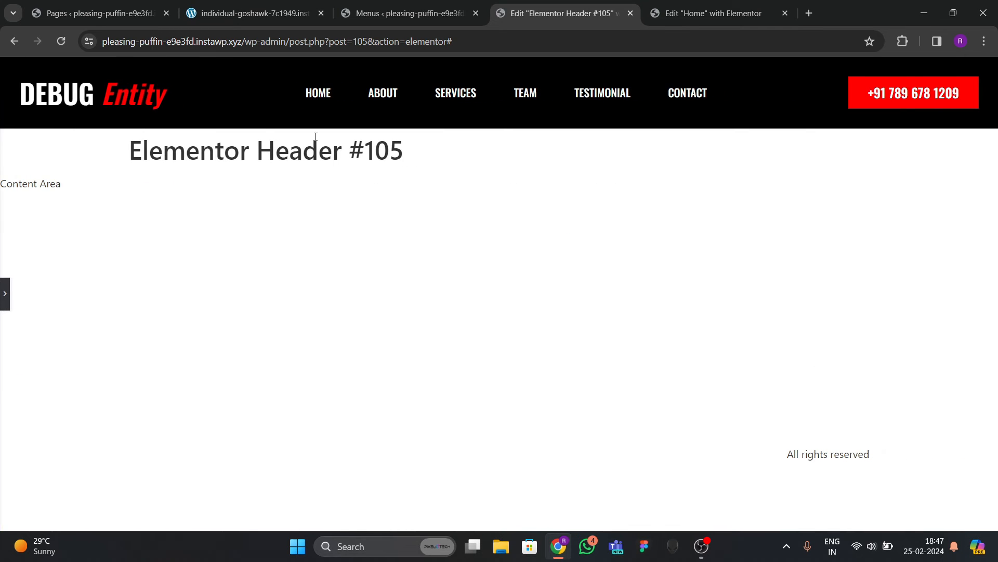
{"action": "left_click", "coordinate": [3, 304]}
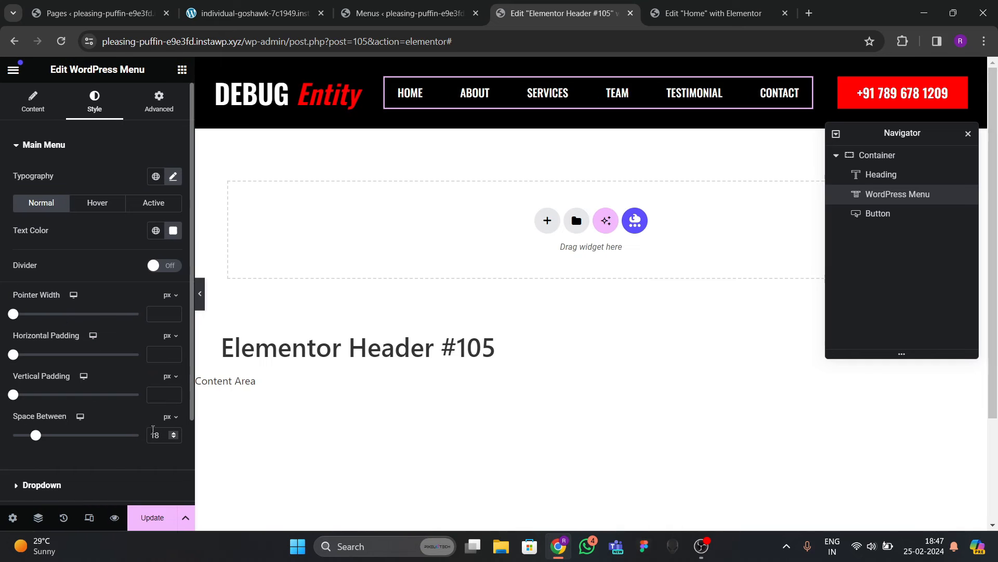
{"action": "type", "text": "15"}
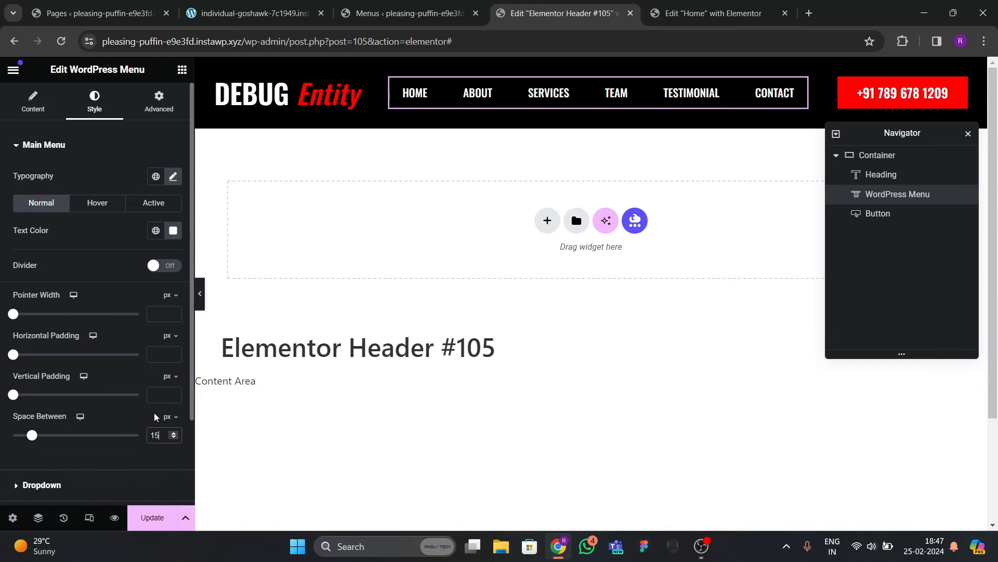
{"action": "left_click", "coordinate": [202, 302]}
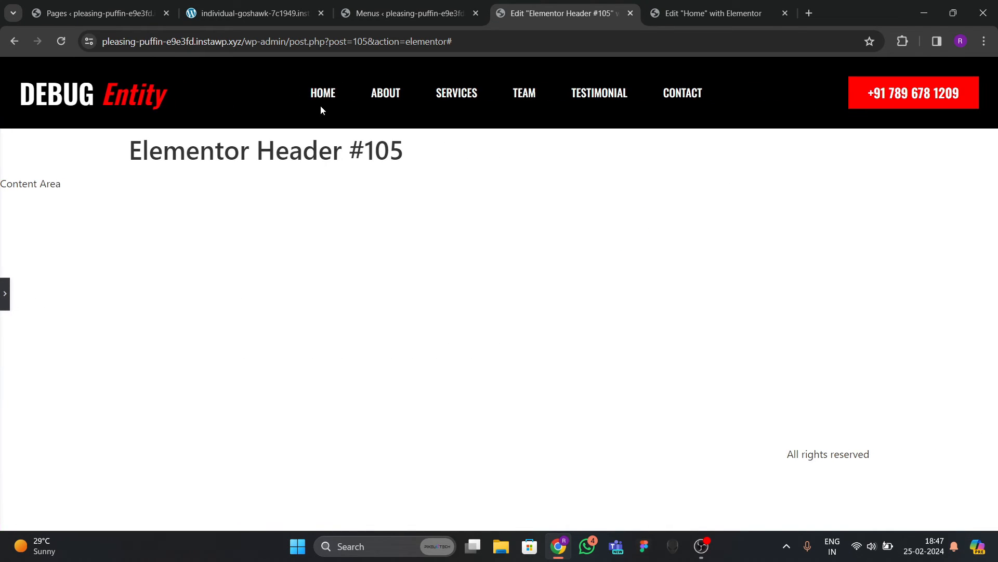
{"action": "left_click", "coordinate": [4, 283]}
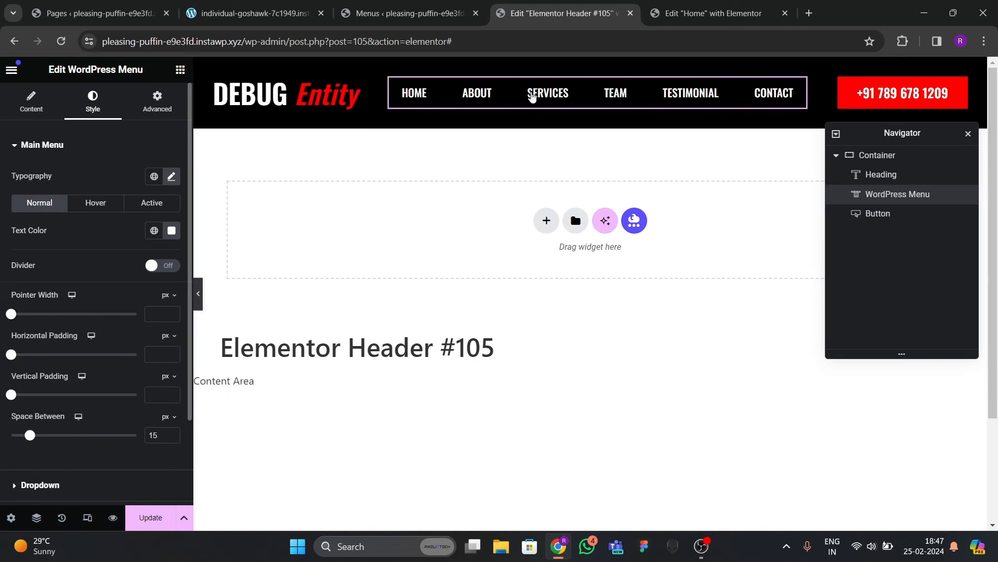
Make the menu pointer a Background with Shutter Out Vertical animation.
{"action": "left_click", "coordinate": [35, 104]}
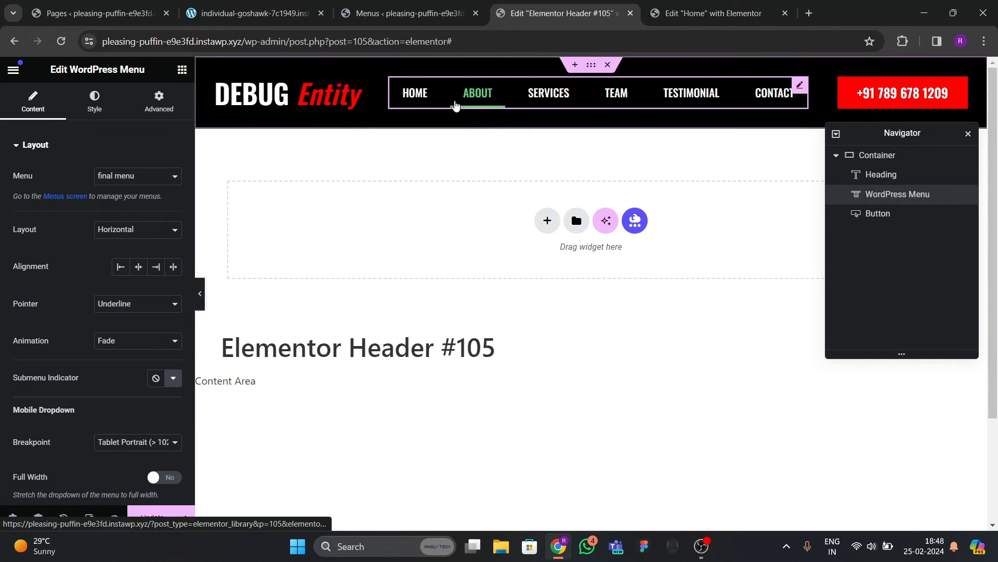
{"action": "left_click", "coordinate": [123, 304]}
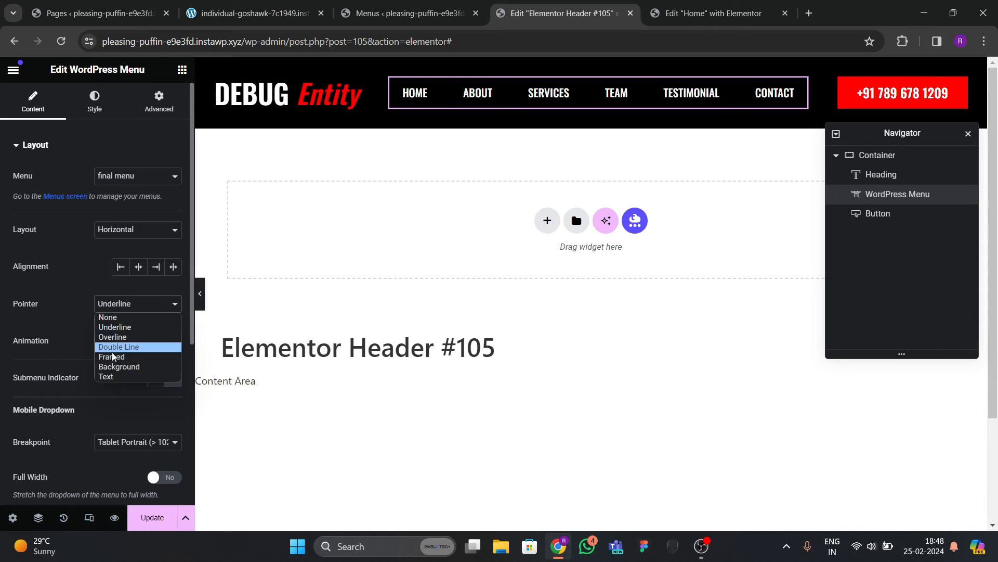
{"action": "left_click", "coordinate": [112, 364]}
{"action": "left_click", "coordinate": [111, 342]}
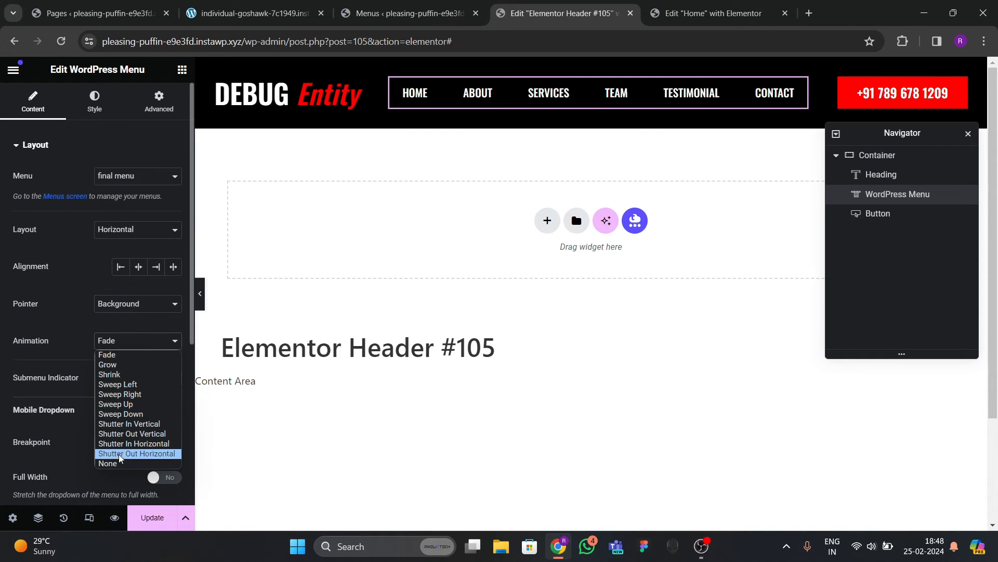
{"action": "left_click", "coordinate": [121, 425]}
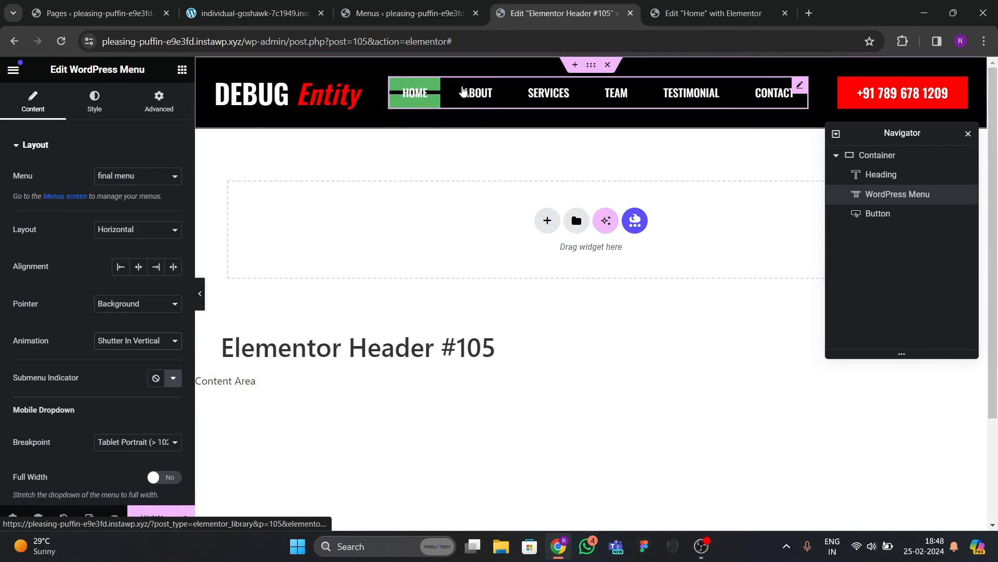
{"action": "left_click", "coordinate": [94, 102]}
{"action": "left_click", "coordinate": [57, 119]}
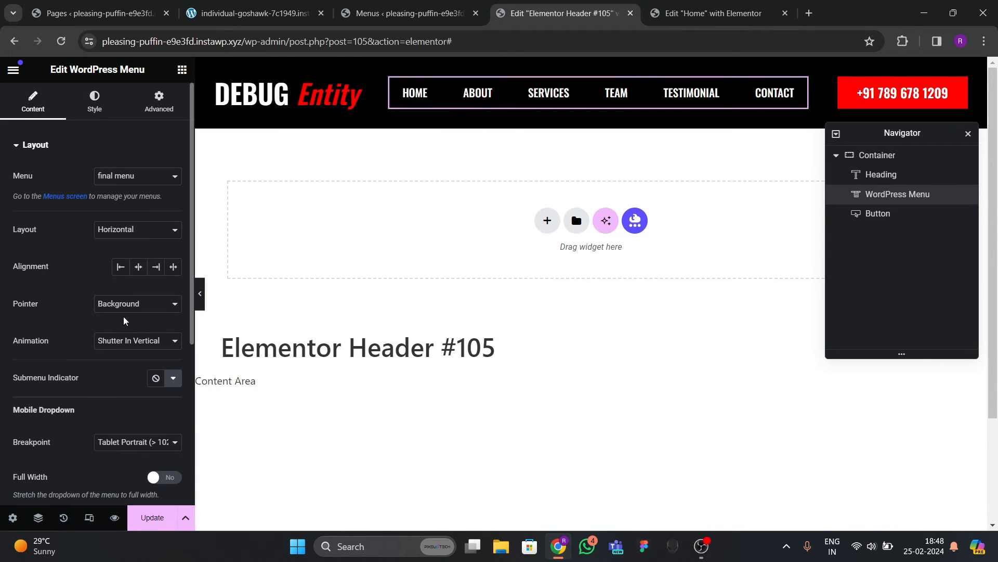
{"action": "left_click", "coordinate": [122, 340]}
{"action": "left_click", "coordinate": [136, 404]}
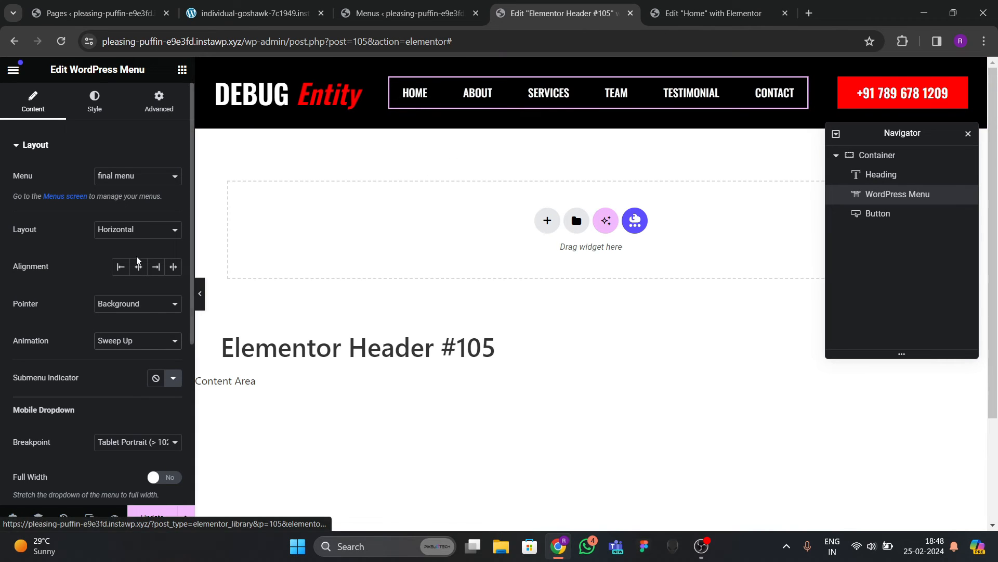
{"action": "left_click", "coordinate": [132, 352]}
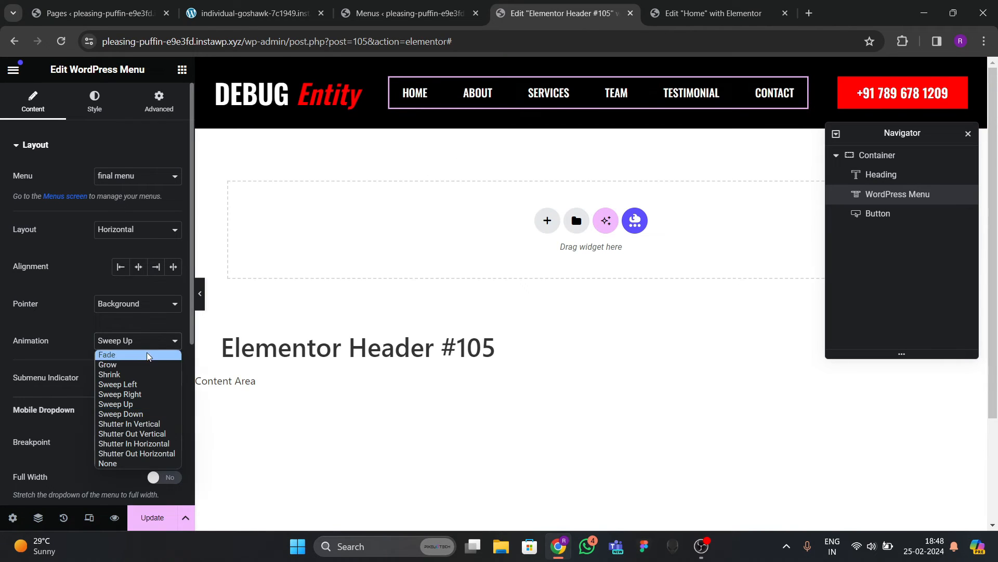
{"action": "left_click", "coordinate": [133, 433]}
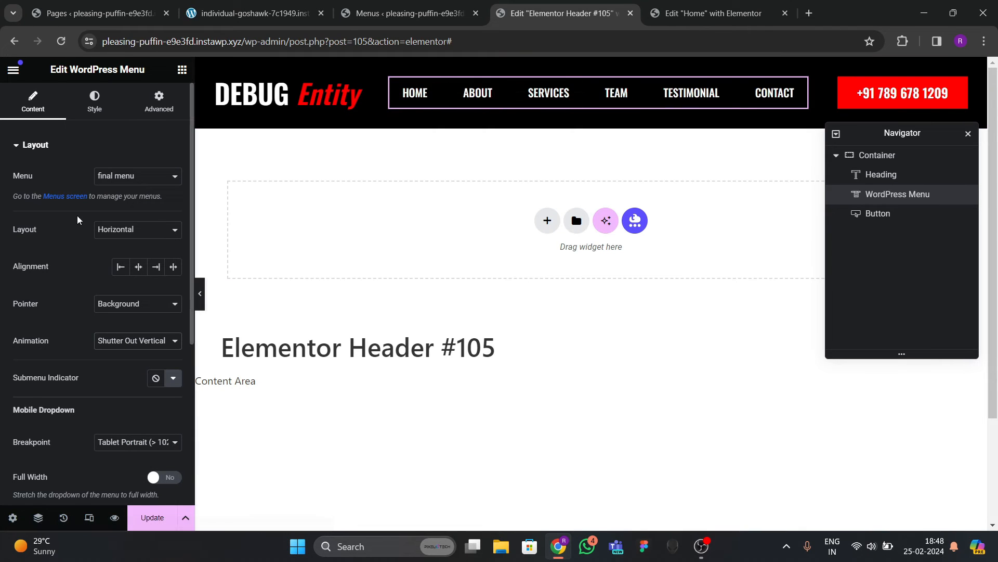
Set the hover pointer colour to green and the active pointer colour to global Red.
{"action": "left_click", "coordinate": [95, 102]}
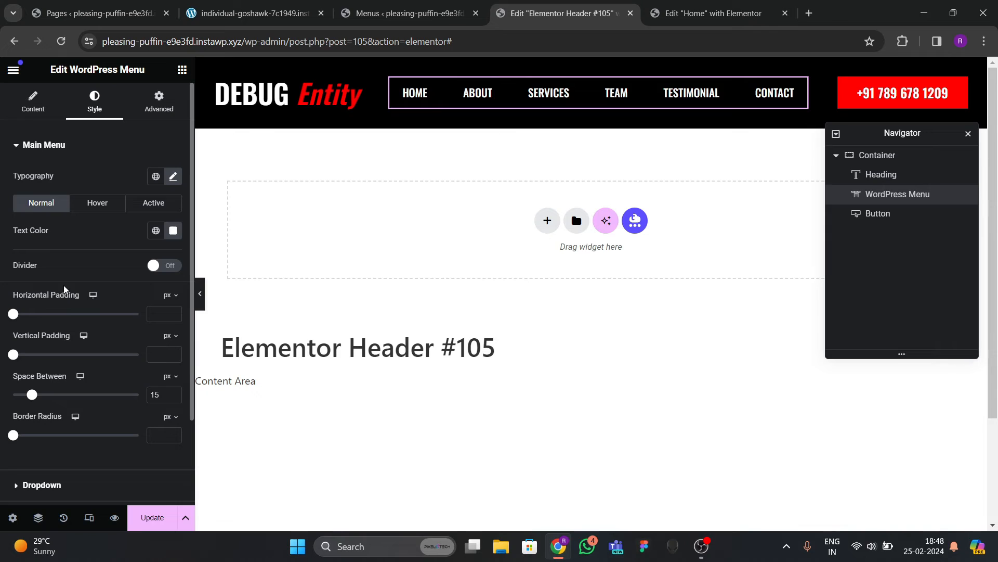
{"action": "left_click", "coordinate": [99, 205]}
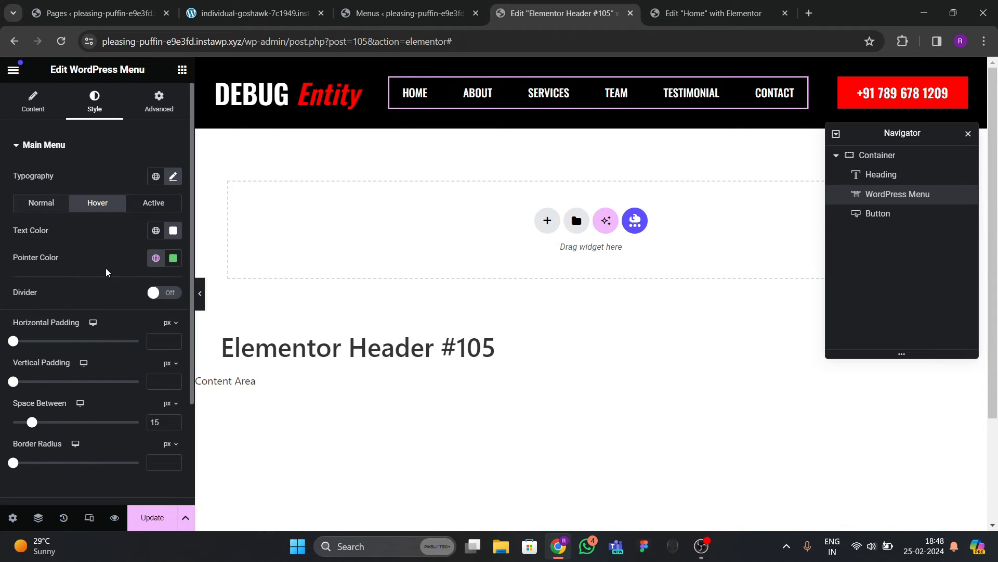
{"action": "left_click", "coordinate": [155, 263]}
{"action": "left_click", "coordinate": [41, 417]}
{"action": "left_click", "coordinate": [152, 203]}
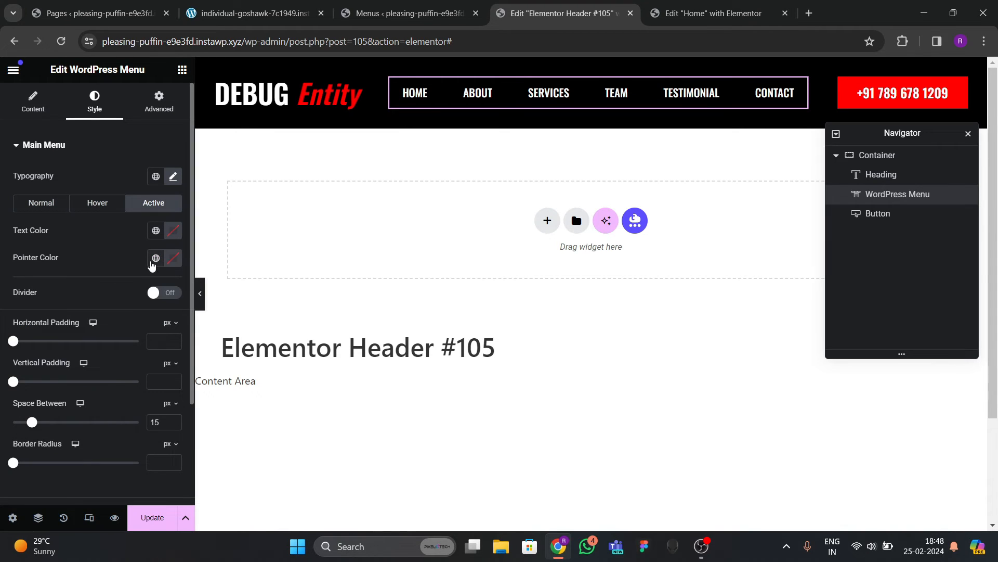
{"action": "left_click", "coordinate": [154, 260]}
{"action": "left_click", "coordinate": [41, 419]}
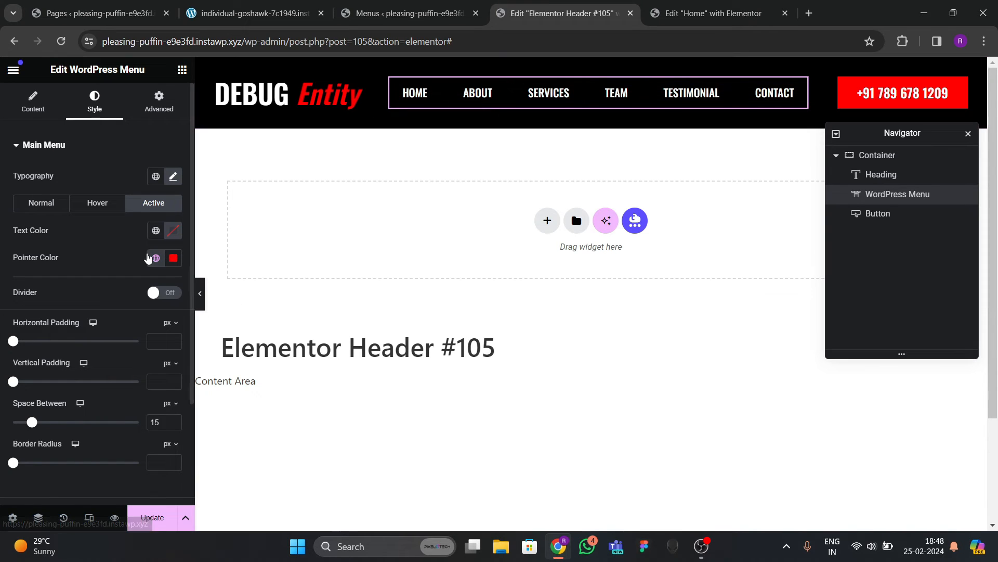
{"action": "scroll", "coordinate": [109, 311], "scroll_direction": "down", "scroll_amount": 3}
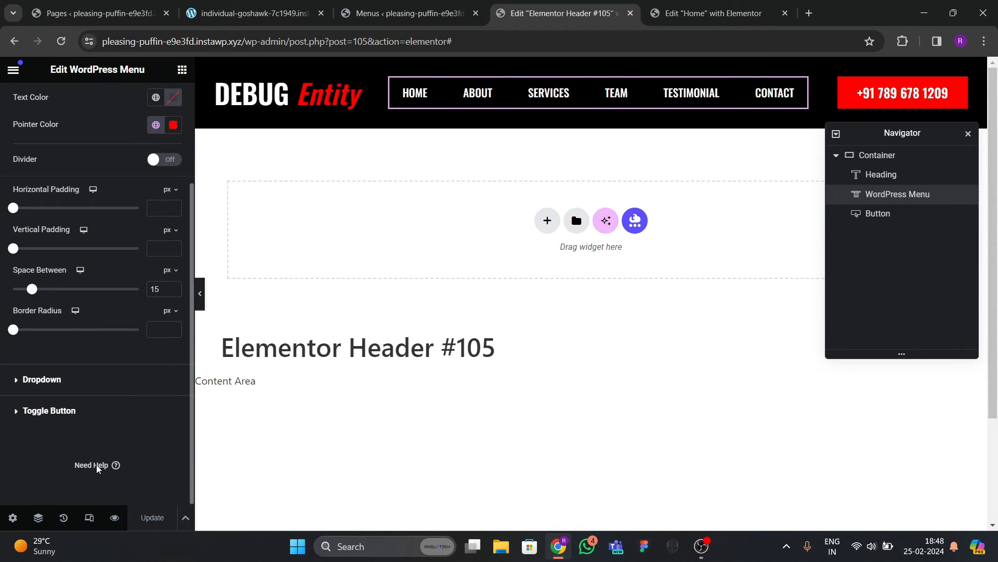
{"action": "left_click", "coordinate": [88, 517]}
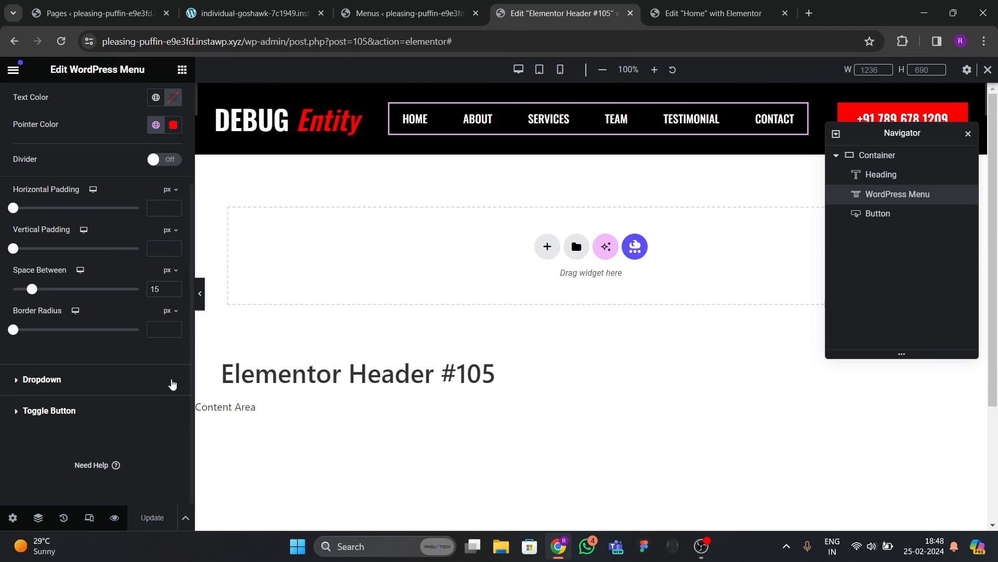
In mobile preview, hide the phone-number button on mobile portrait.
{"action": "left_click", "coordinate": [560, 70]}
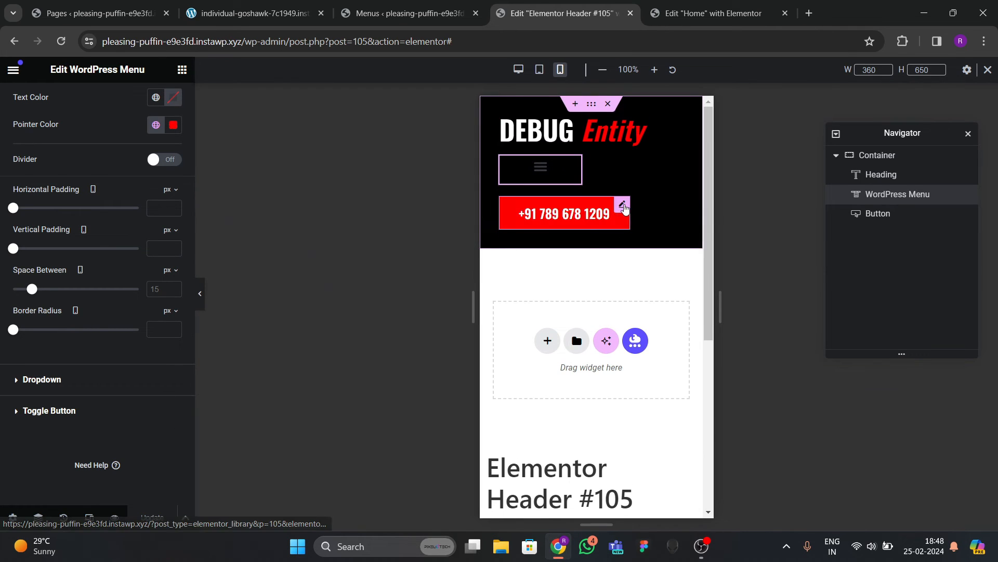
{"action": "left_click", "coordinate": [625, 208]}
{"action": "left_click", "coordinate": [158, 101]}
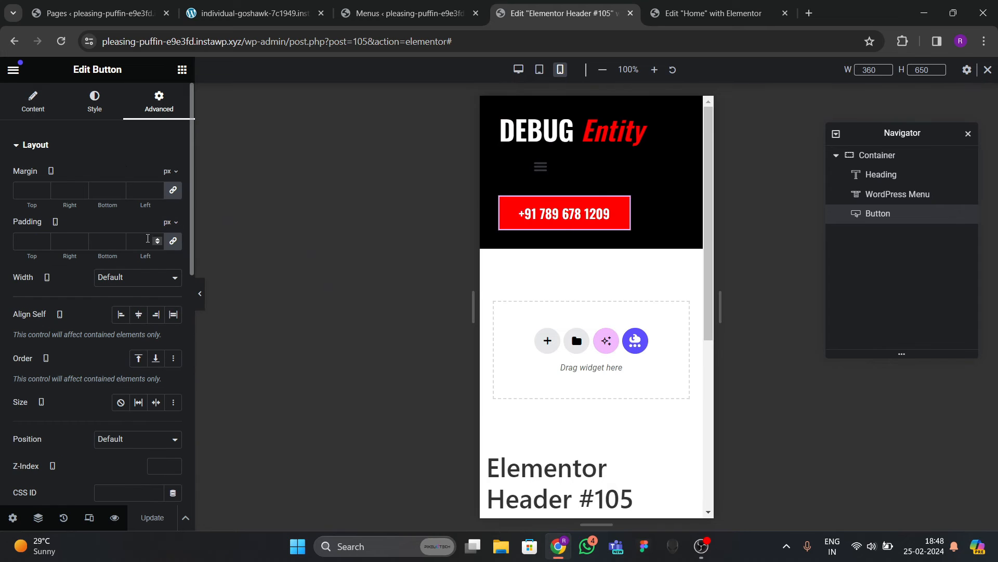
{"action": "scroll", "coordinate": [84, 328], "scroll_direction": "down", "scroll_amount": 8}
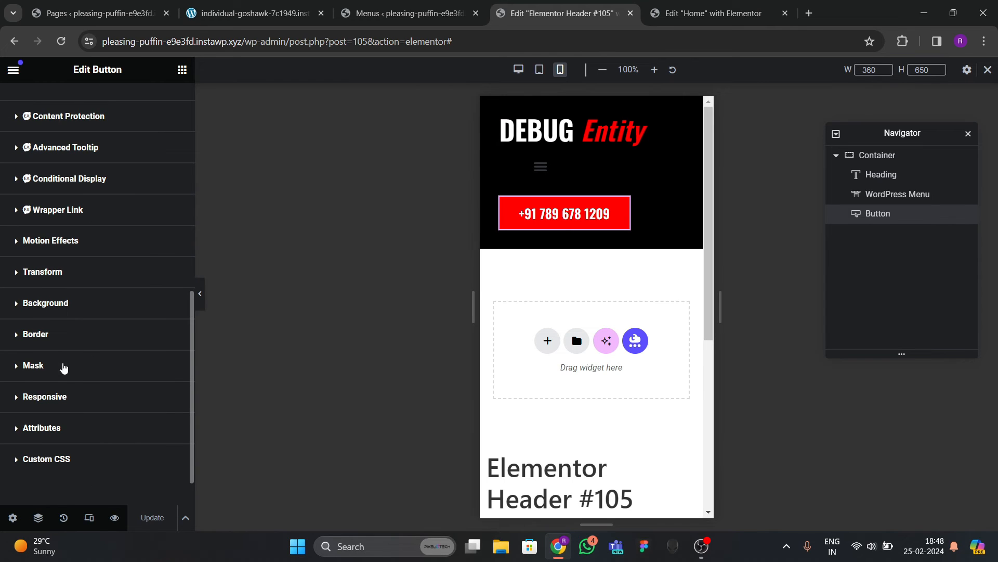
{"action": "left_click", "coordinate": [66, 397]}
{"action": "left_click", "coordinate": [160, 366]}
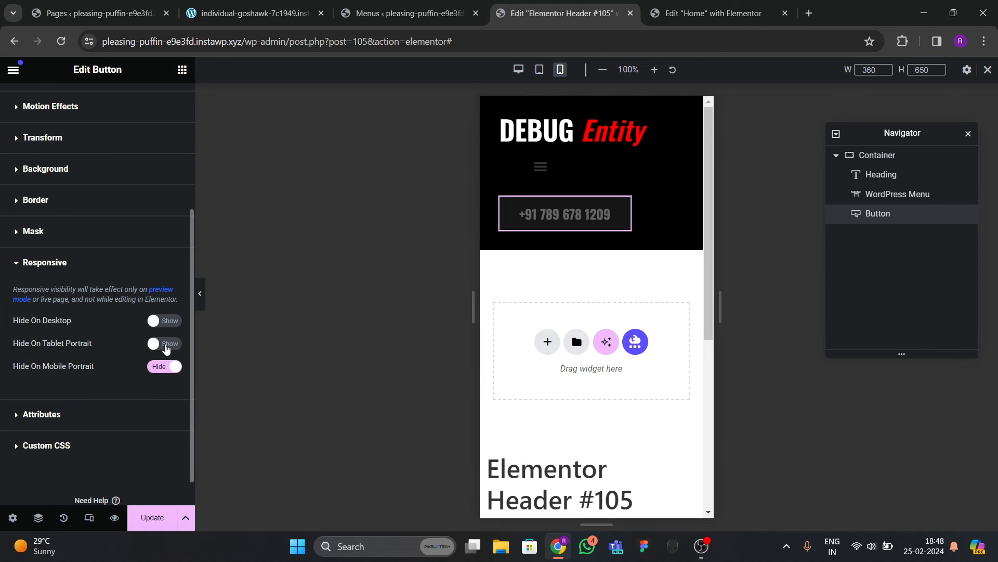
{"action": "left_click", "coordinate": [530, 179]}
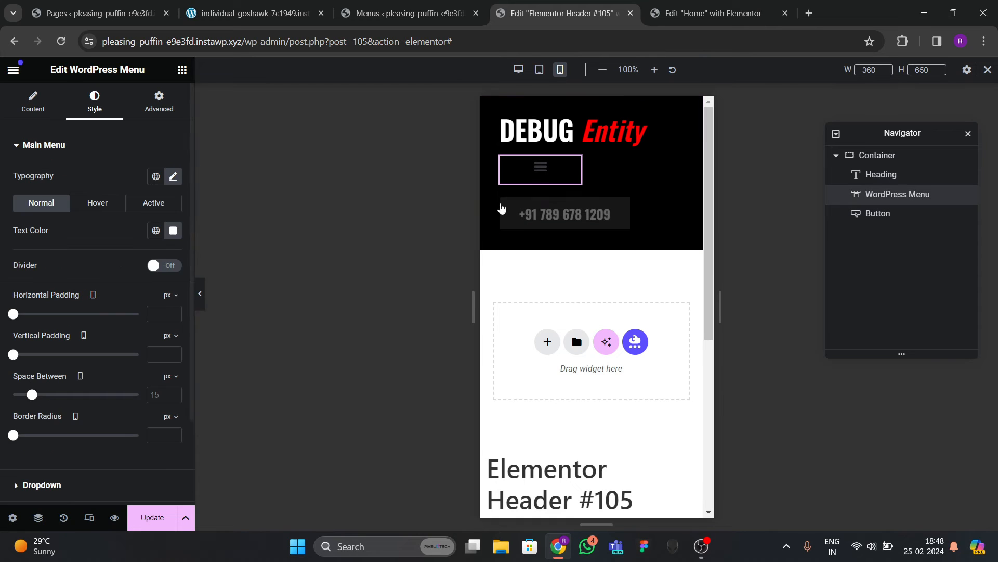
{"action": "left_click", "coordinate": [538, 171]}
{"action": "left_click", "coordinate": [537, 171]}
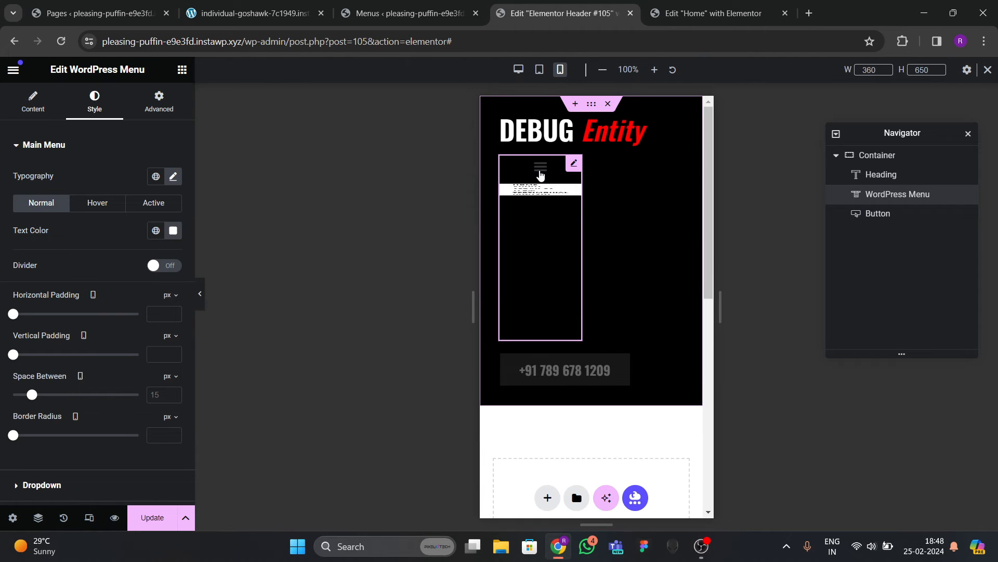
Set the DEBUG Entity heading's typography size to 25.
{"action": "left_click", "coordinate": [551, 131]}
{"action": "left_click", "coordinate": [94, 102]}
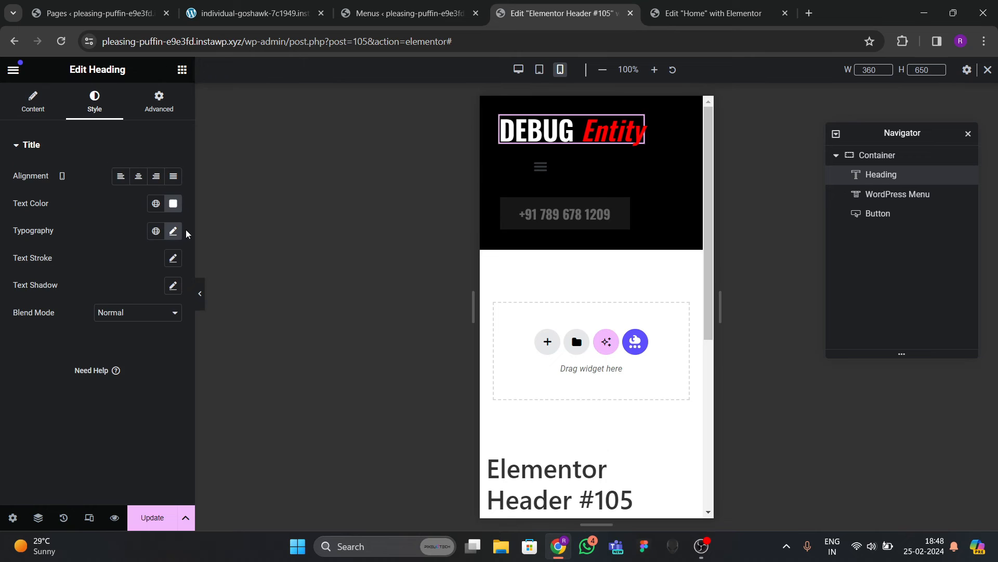
{"action": "left_click", "coordinate": [174, 232]}
{"action": "type", "text": "3"}
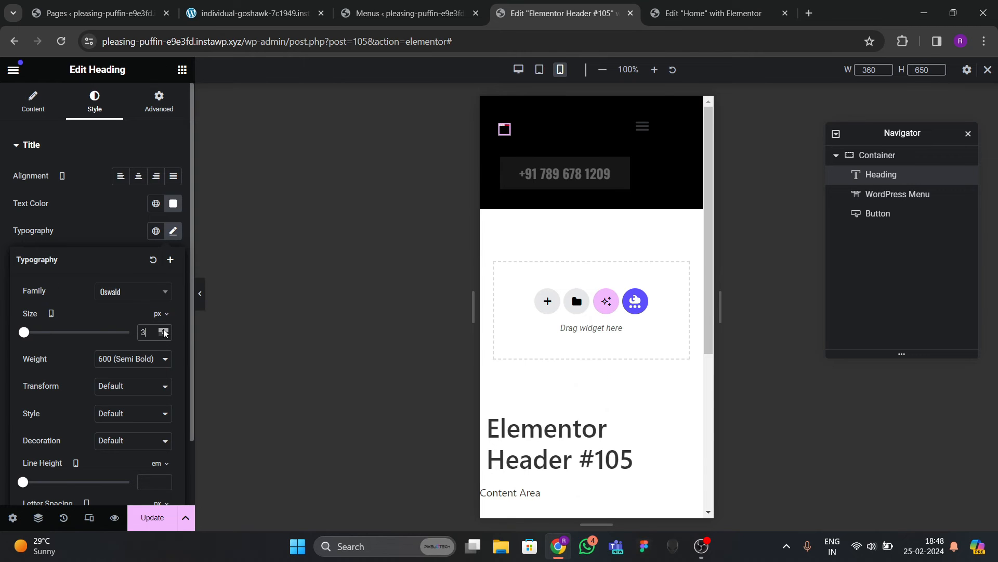
{"action": "left_click_drag", "start_coordinate": [163, 331], "coordinate": [164, 331]}
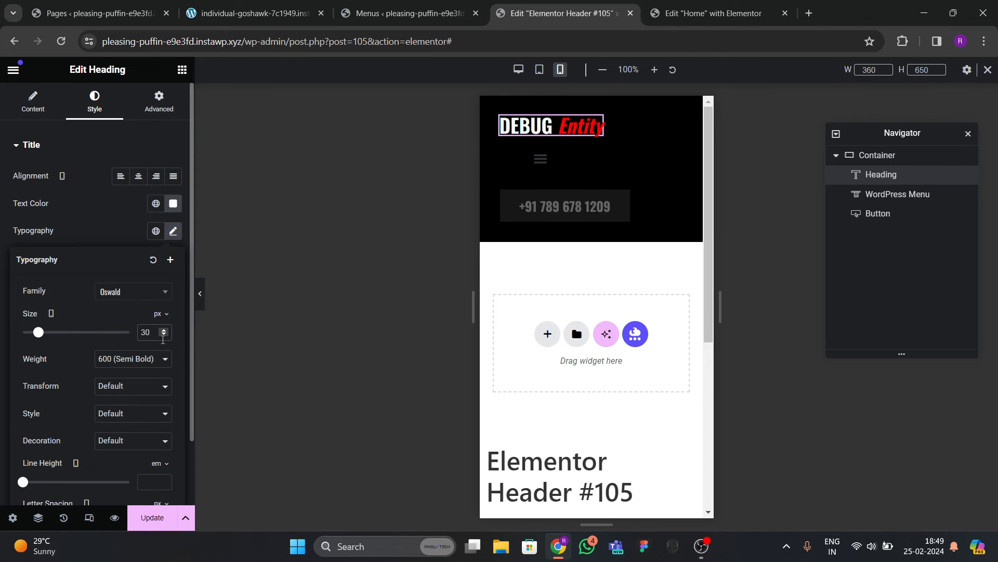
{"action": "left_click", "coordinate": [164, 335]}
{"action": "left_click", "coordinate": [163, 335]}
{"action": "left_click", "coordinate": [164, 335]}
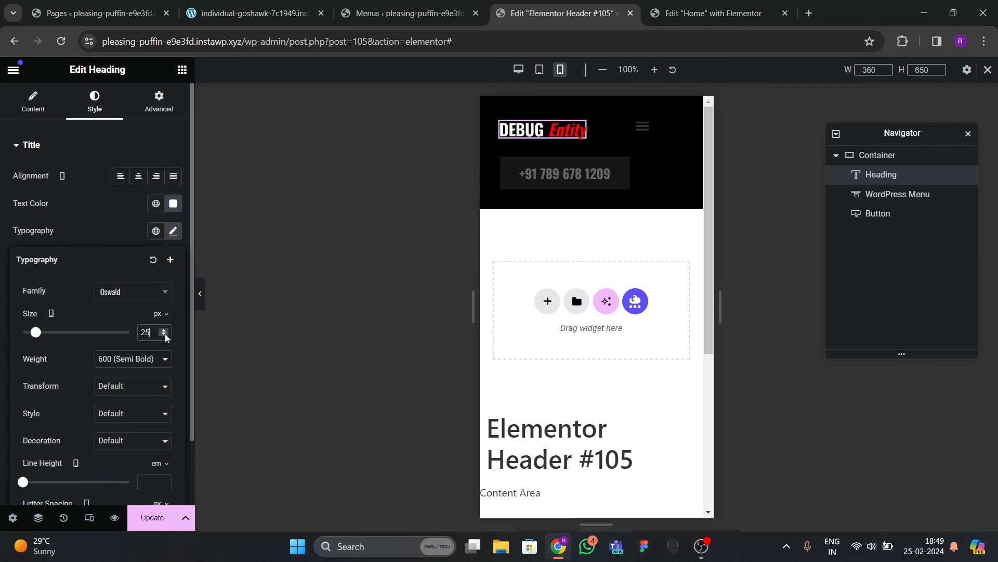
Make the mobile dropdown menu full width with centred text.
{"action": "left_click", "coordinate": [643, 126]}
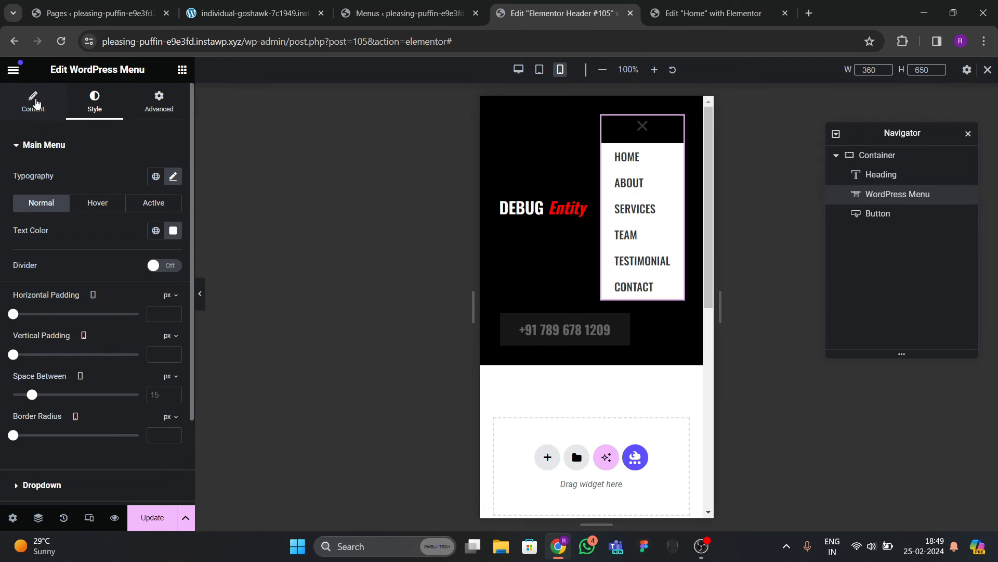
{"action": "left_click", "coordinate": [33, 102]}
{"action": "scroll", "coordinate": [77, 304], "scroll_direction": "down", "scroll_amount": 3}
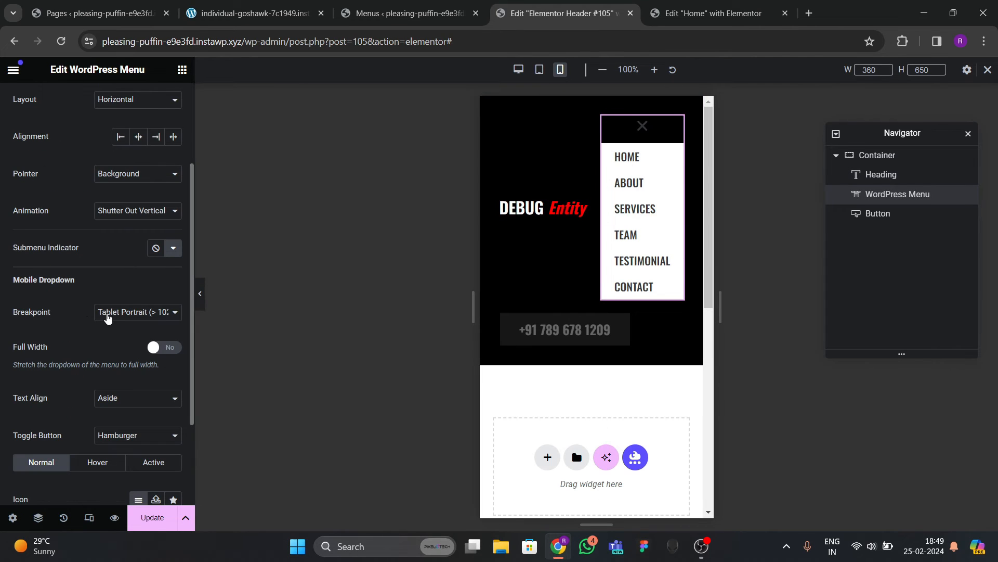
{"action": "scroll", "coordinate": [142, 269], "scroll_direction": "down", "scroll_amount": 3}
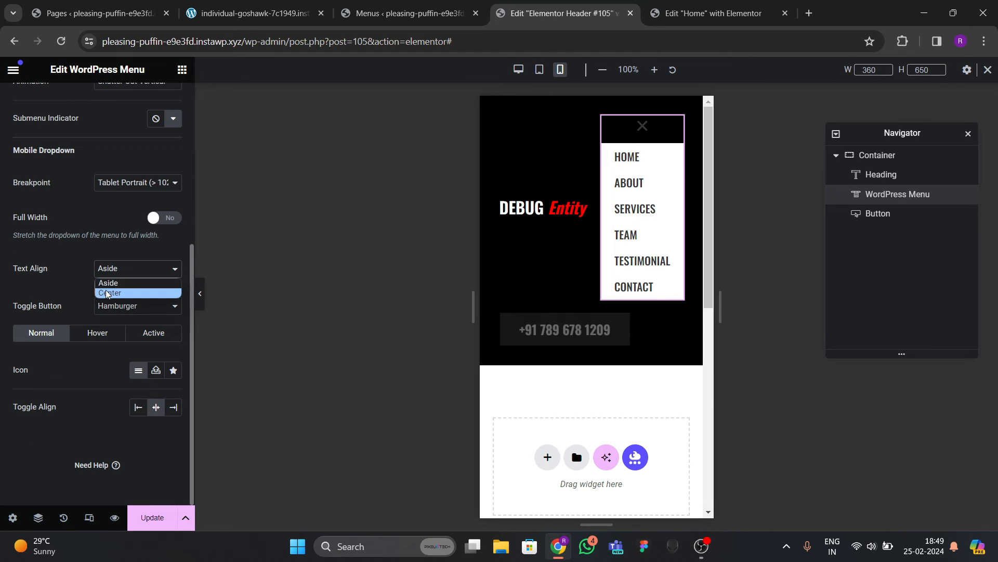
{"action": "left_click", "coordinate": [107, 293]}
{"action": "left_click", "coordinate": [165, 217]}
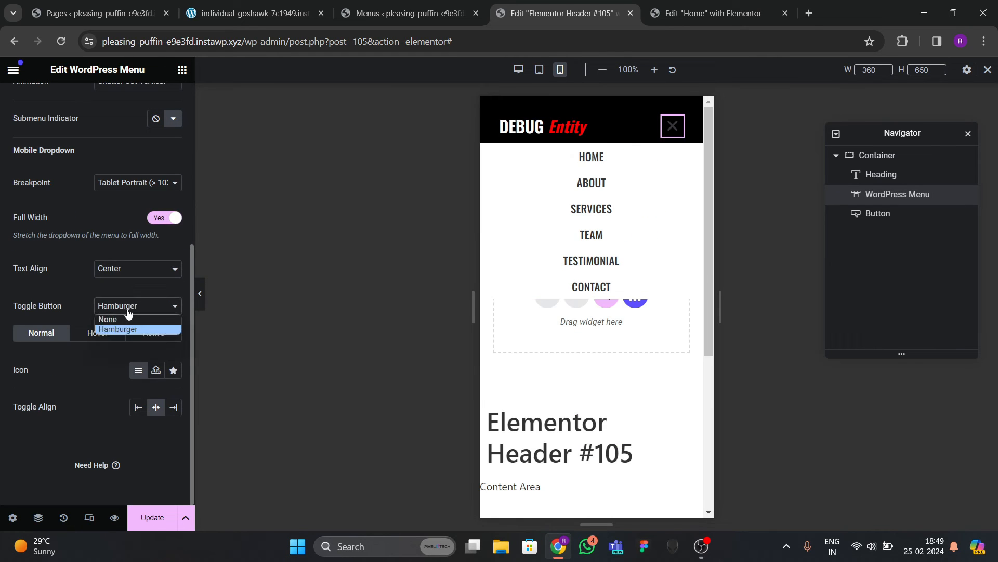
{"action": "scroll", "coordinate": [72, 269], "scroll_direction": "up", "scroll_amount": 5}
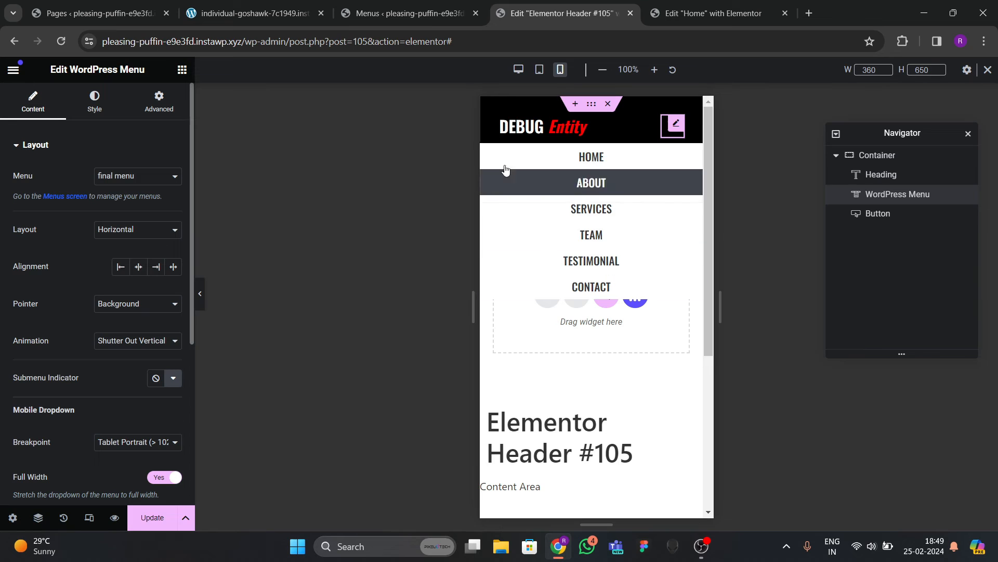
{"action": "left_click", "coordinate": [665, 138]}
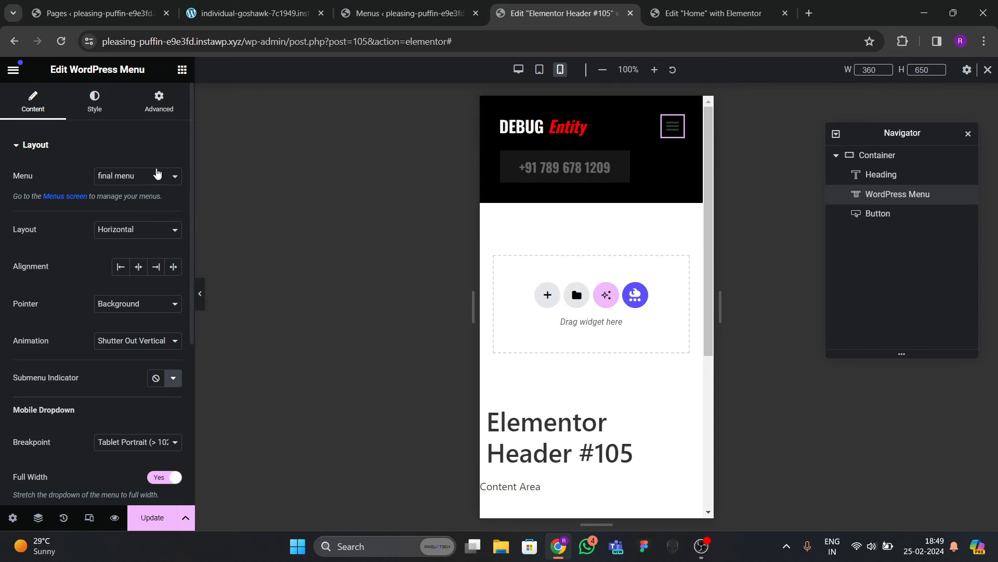
Colour the menu toggle icon white, turning global red on hover.
{"action": "left_click", "coordinate": [95, 103]}
{"action": "scroll", "coordinate": [82, 293], "scroll_direction": "down", "scroll_amount": 3}
{"action": "left_click", "coordinate": [58, 418]}
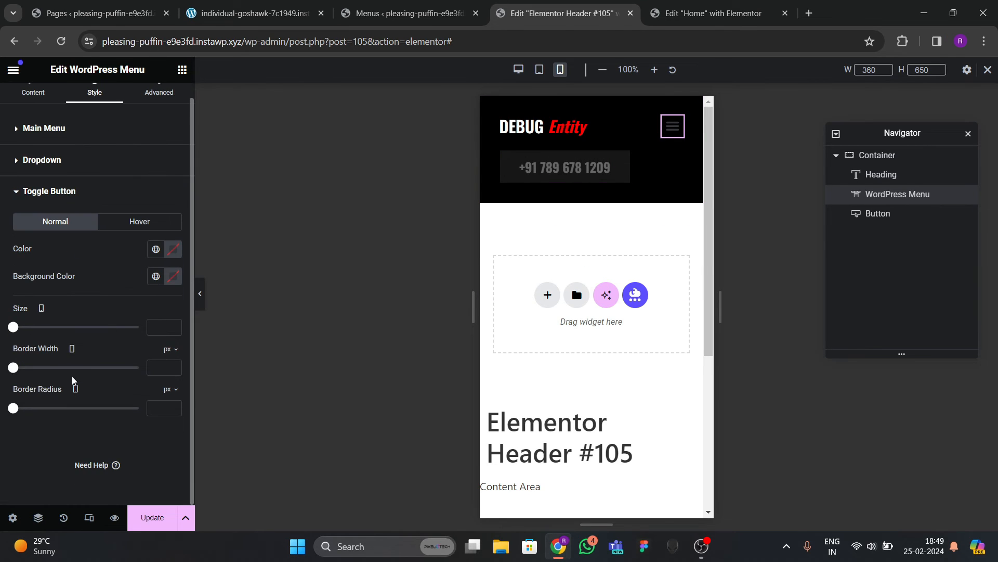
{"action": "left_click", "coordinate": [172, 249]}
{"action": "left_click", "coordinate": [97, 297]}
{"action": "left_click", "coordinate": [130, 283]}
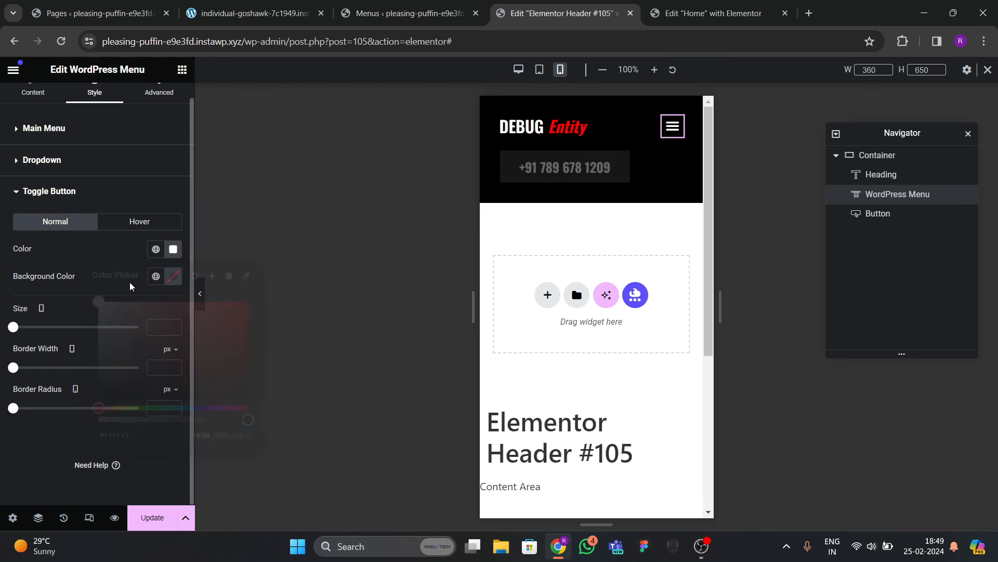
{"action": "left_click", "coordinate": [150, 228]}
{"action": "left_click", "coordinate": [173, 252]}
{"action": "left_click", "coordinate": [156, 250]}
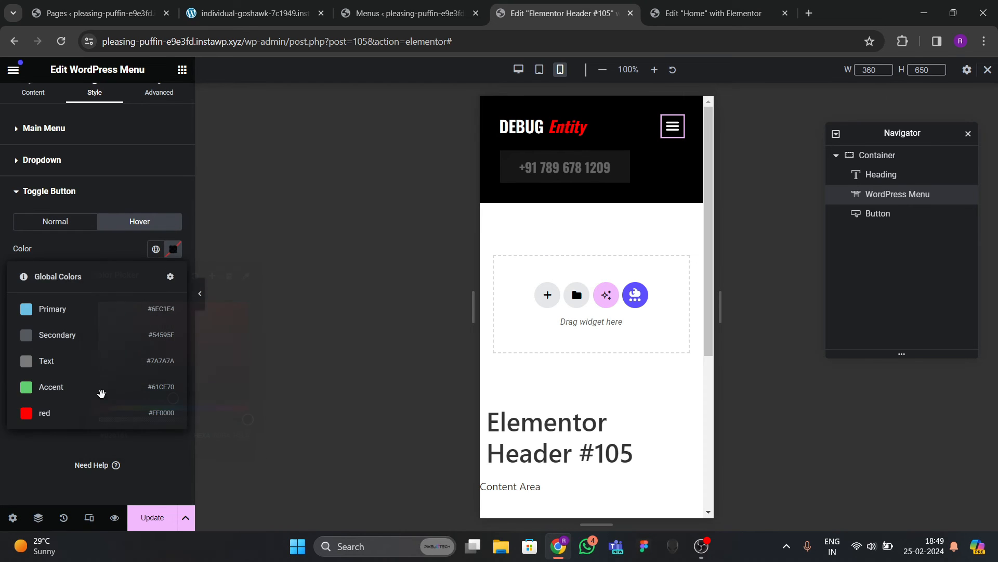
{"action": "left_click", "coordinate": [99, 416]}
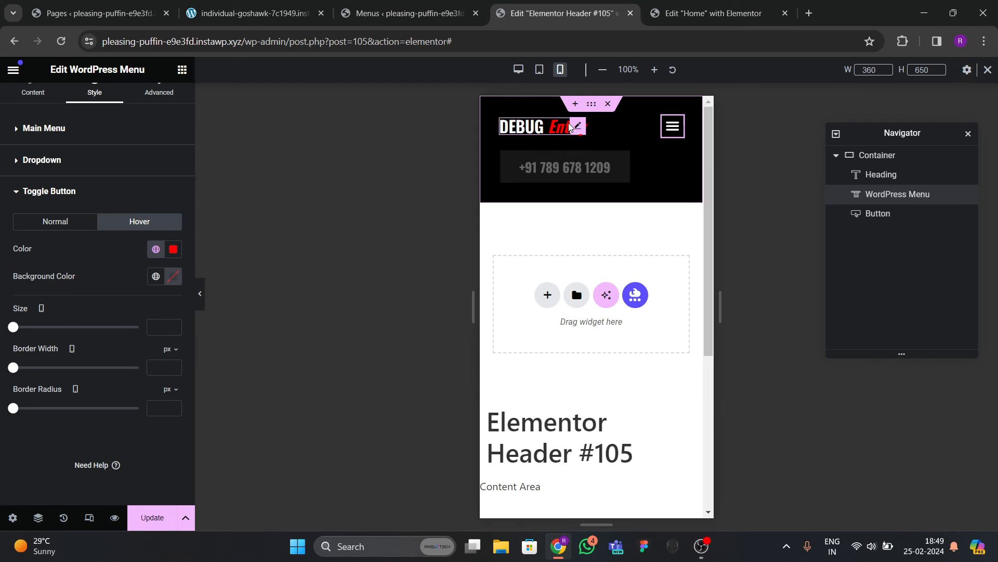
Set the header container's gaps to 0.
{"action": "left_click", "coordinate": [866, 155]}
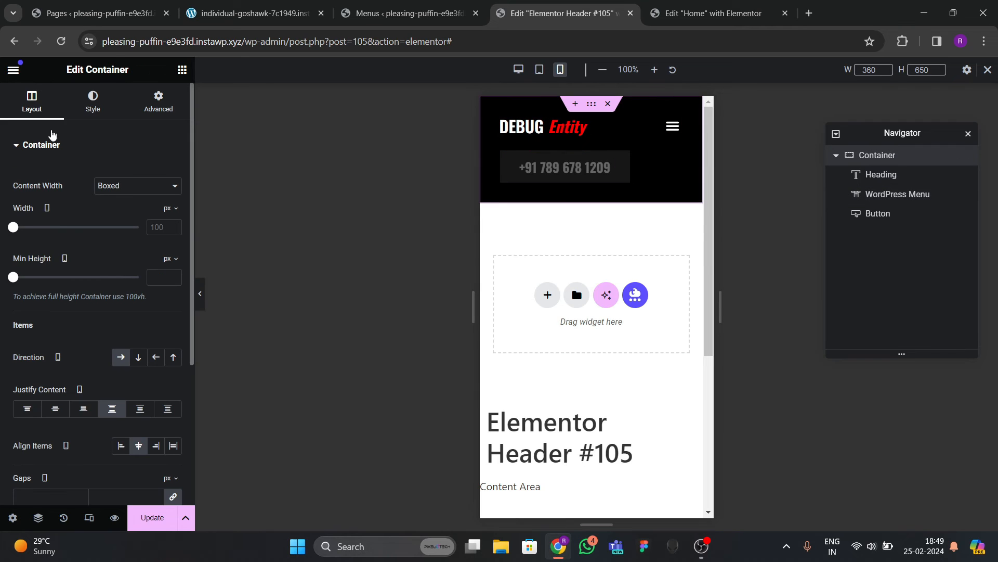
{"action": "scroll", "coordinate": [119, 339], "scroll_direction": "down", "scroll_amount": 1}
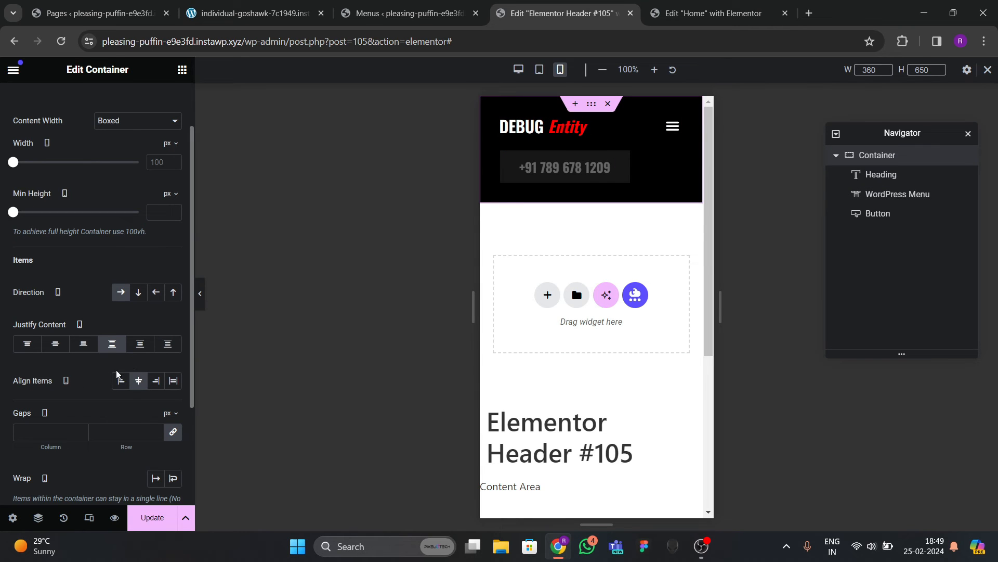
{"action": "type", "text": "0"}
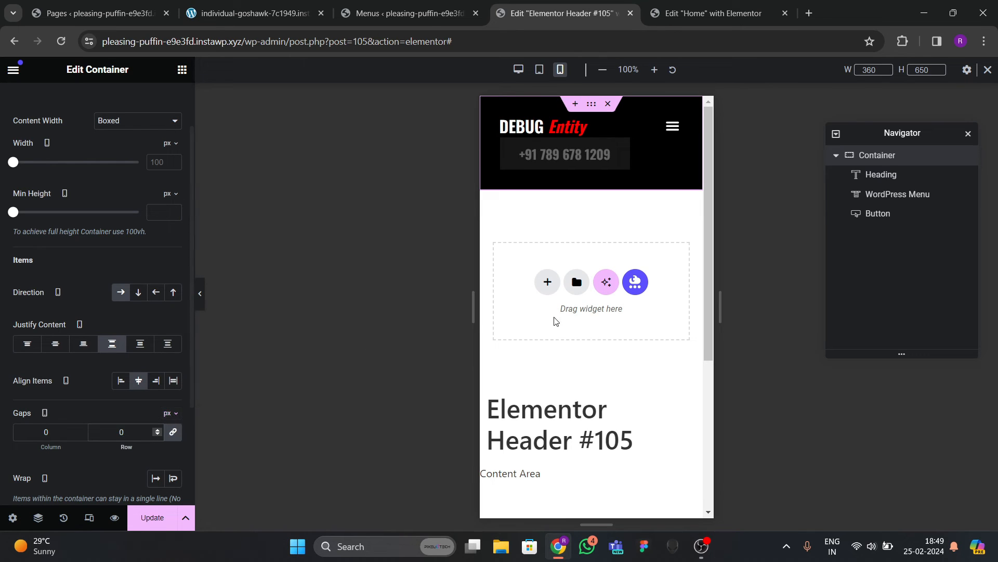
Raise the DEBUG Entity heading's typography size to 32.
{"action": "left_click", "coordinate": [551, 127]}
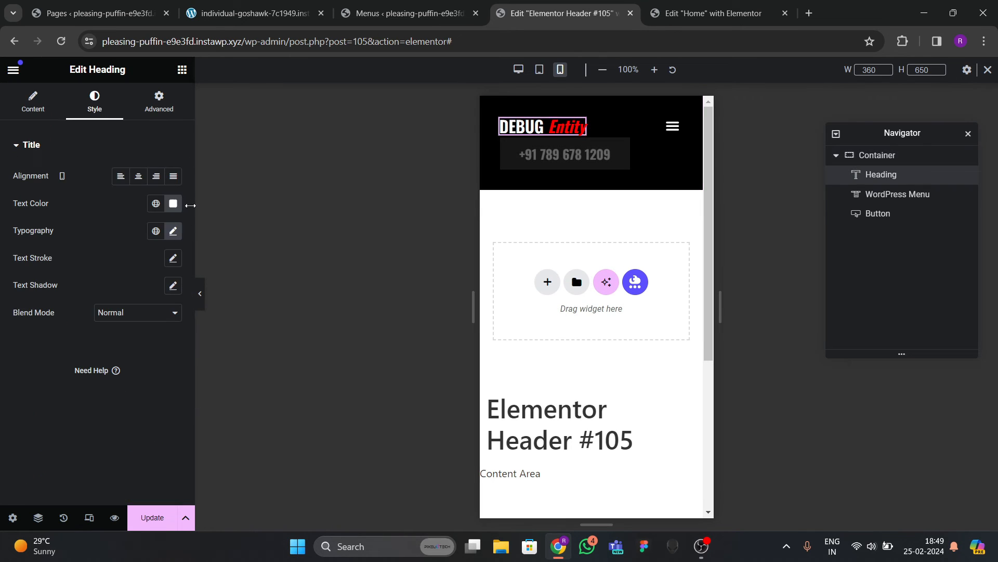
{"action": "left_click", "coordinate": [173, 231]}
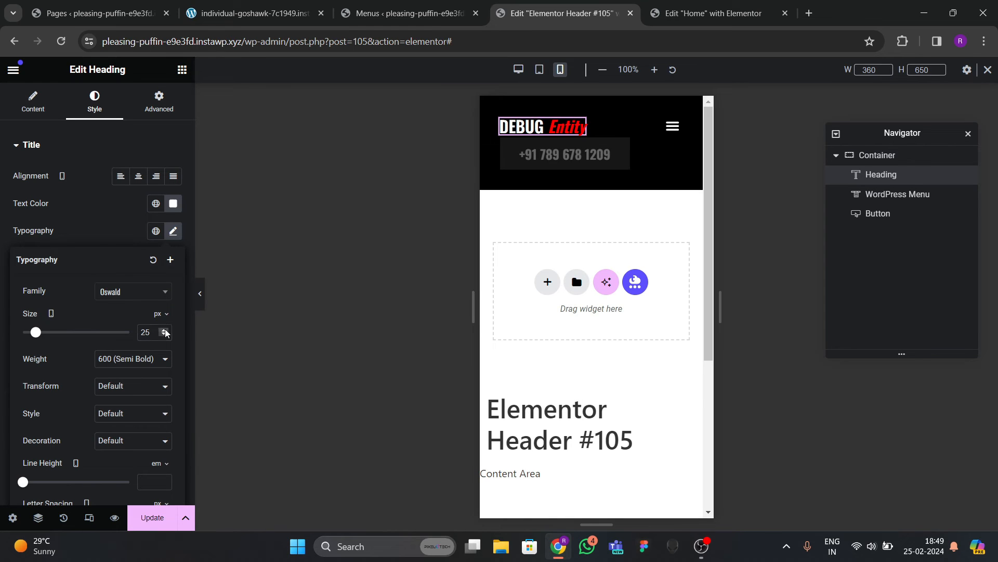
{"action": "left_click", "coordinate": [165, 330]}
{"action": "left_click", "coordinate": [165, 330]}
{"action": "left_click", "coordinate": [164, 330]}
{"action": "left_click", "coordinate": [164, 330]}
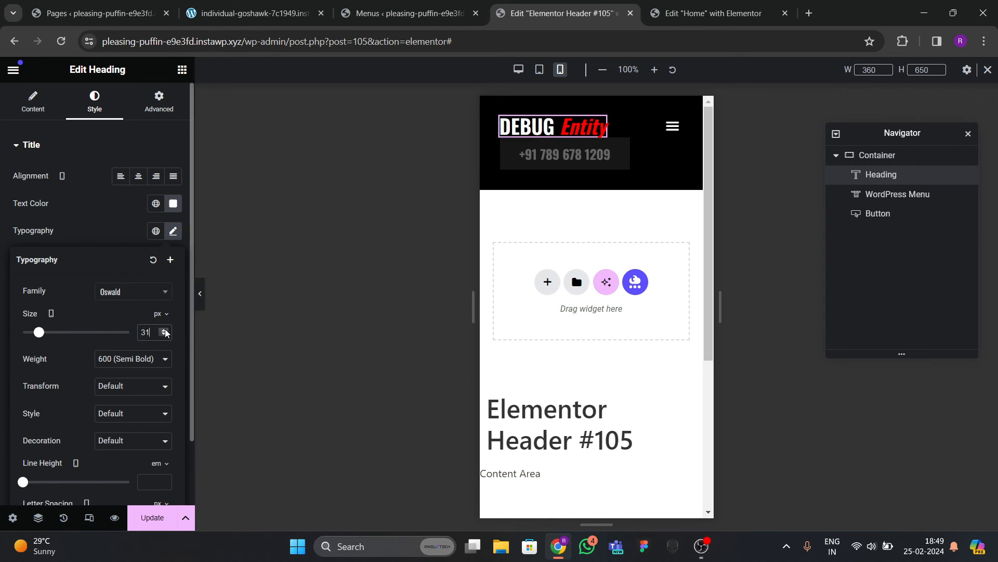
{"action": "left_click", "coordinate": [165, 330]}
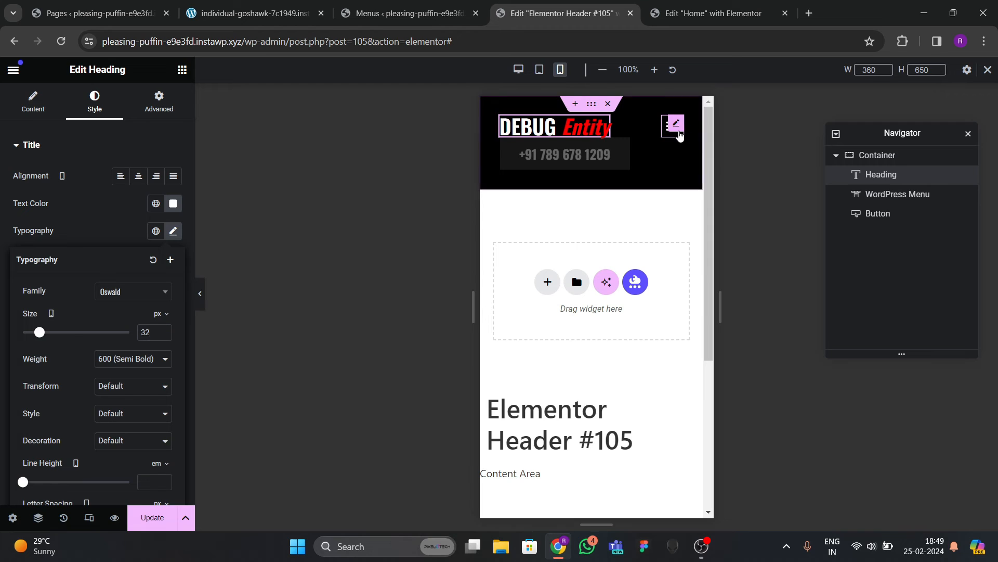
{"action": "left_click", "coordinate": [679, 133]}
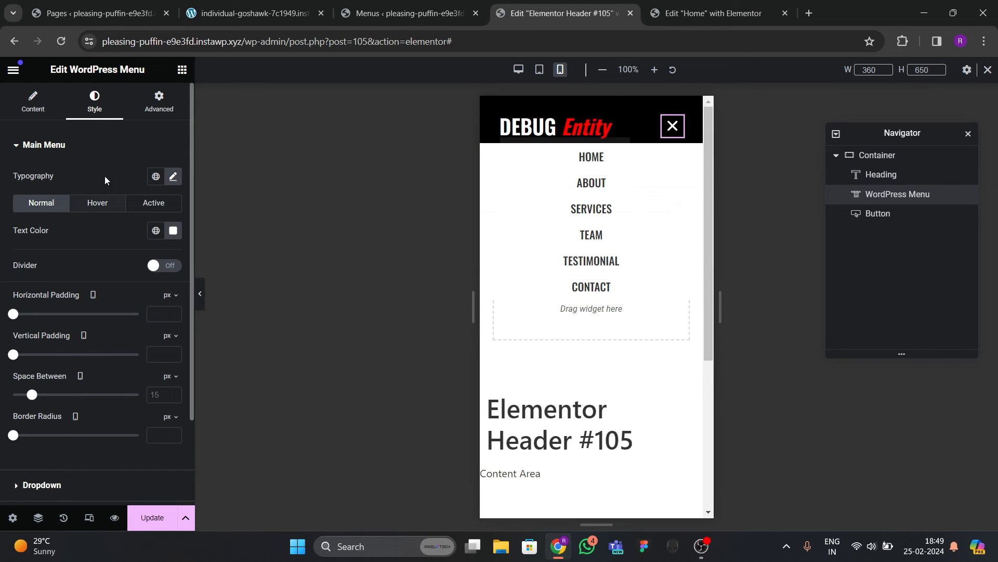
Set the dropdown menu typography to Oswald at size 15.
{"action": "scroll", "coordinate": [105, 176], "scroll_direction": "down", "scroll_amount": 2}
{"action": "left_click", "coordinate": [42, 379]}
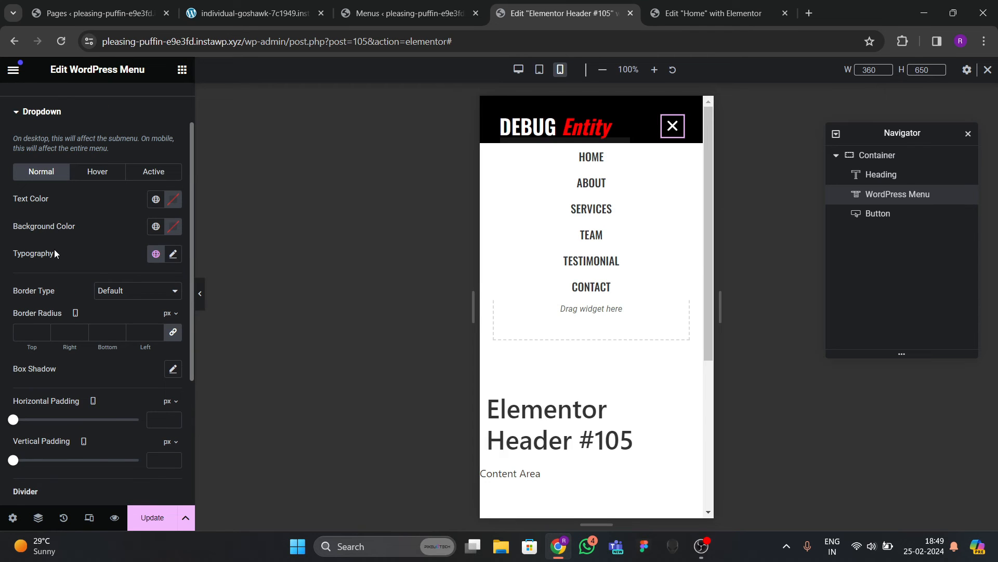
{"action": "left_click", "coordinate": [171, 254]}
{"action": "left_click", "coordinate": [122, 325]}
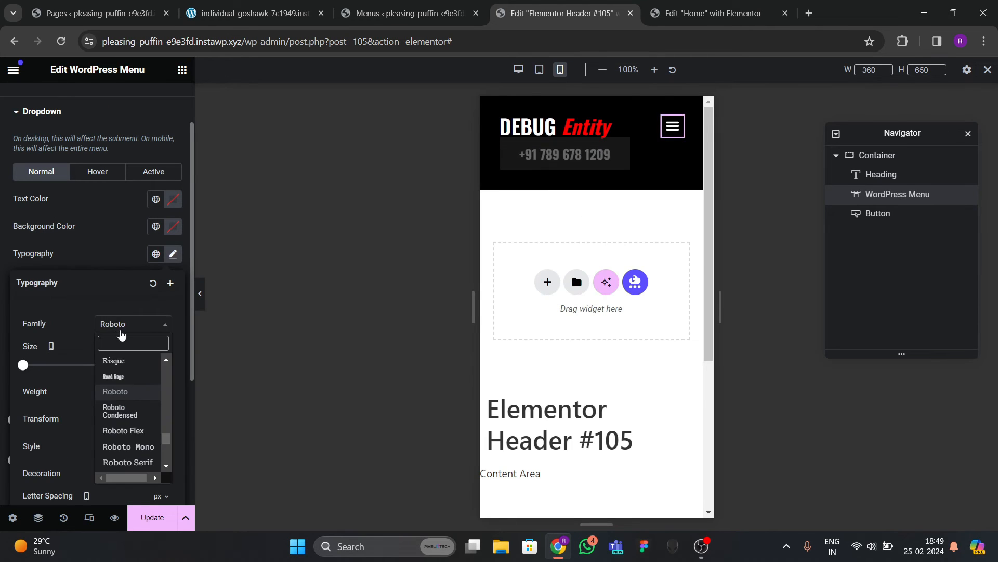
{"action": "type", "text": "OSWALD"}
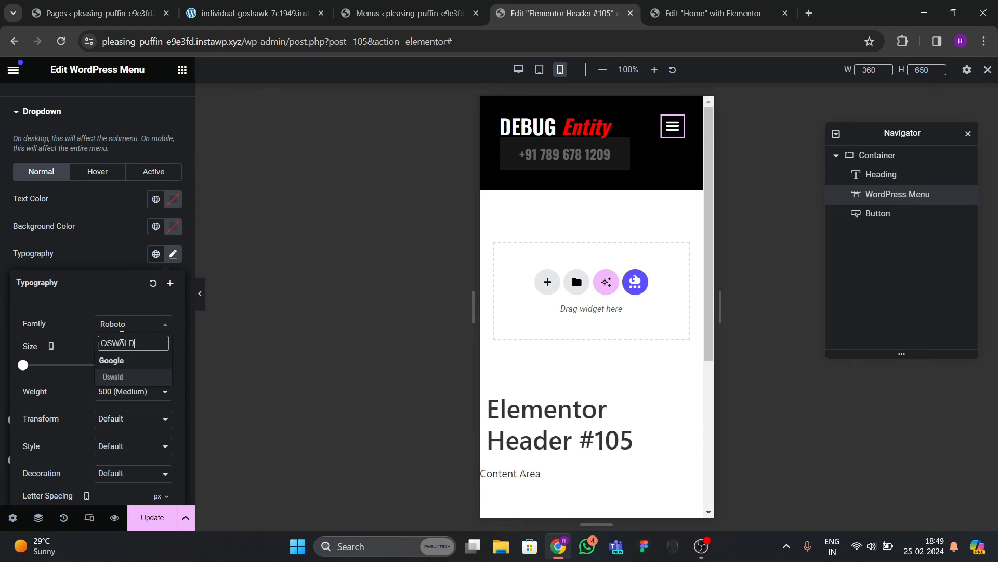
{"action": "key", "text": "Return"}
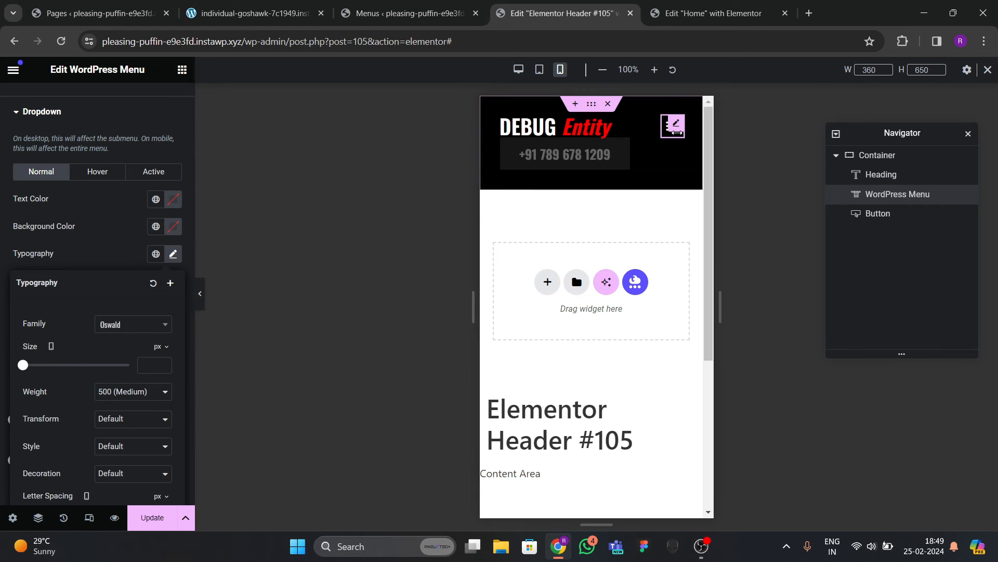
{"action": "left_click", "coordinate": [674, 137]}
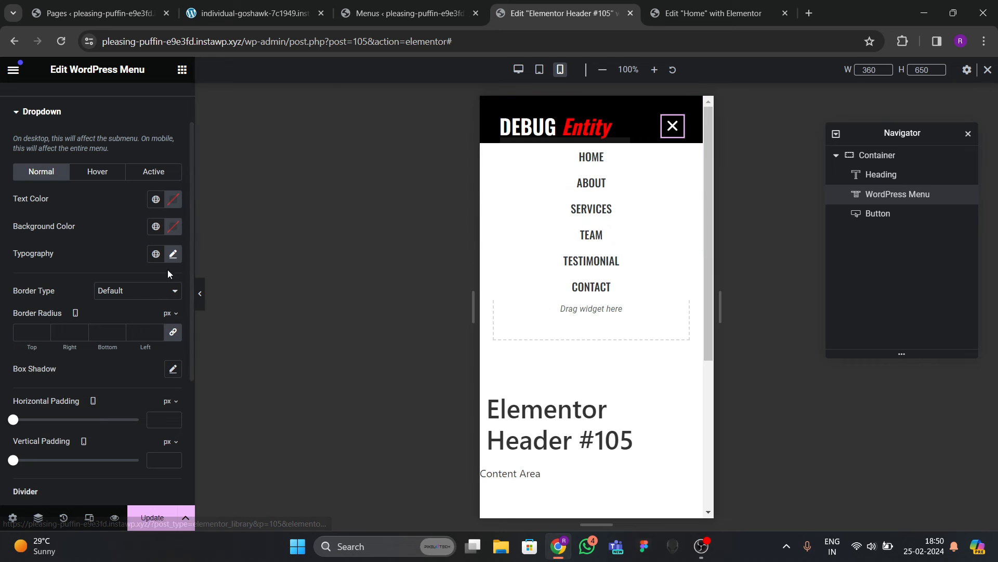
{"action": "left_click", "coordinate": [174, 254]}
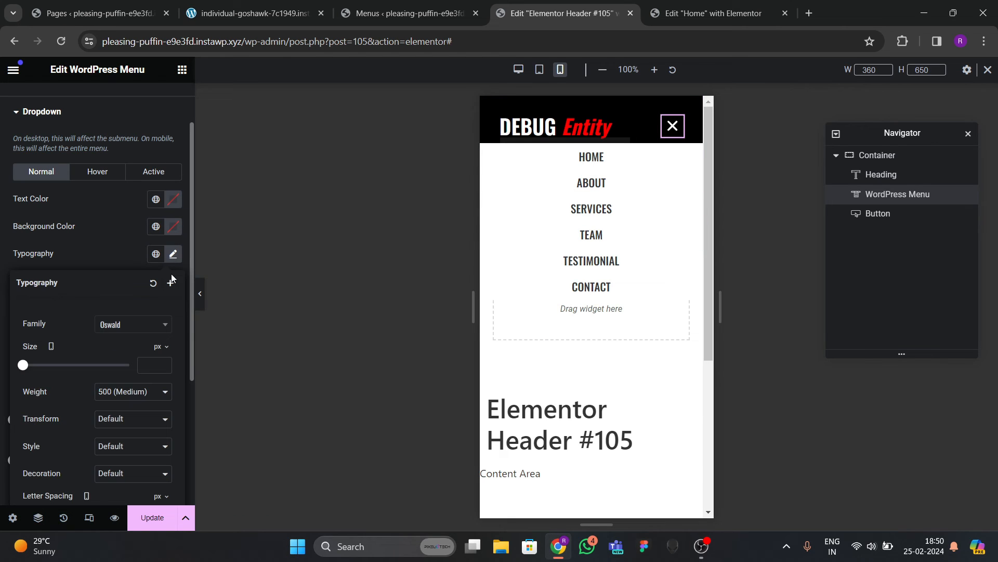
{"action": "left_click", "coordinate": [164, 362]}
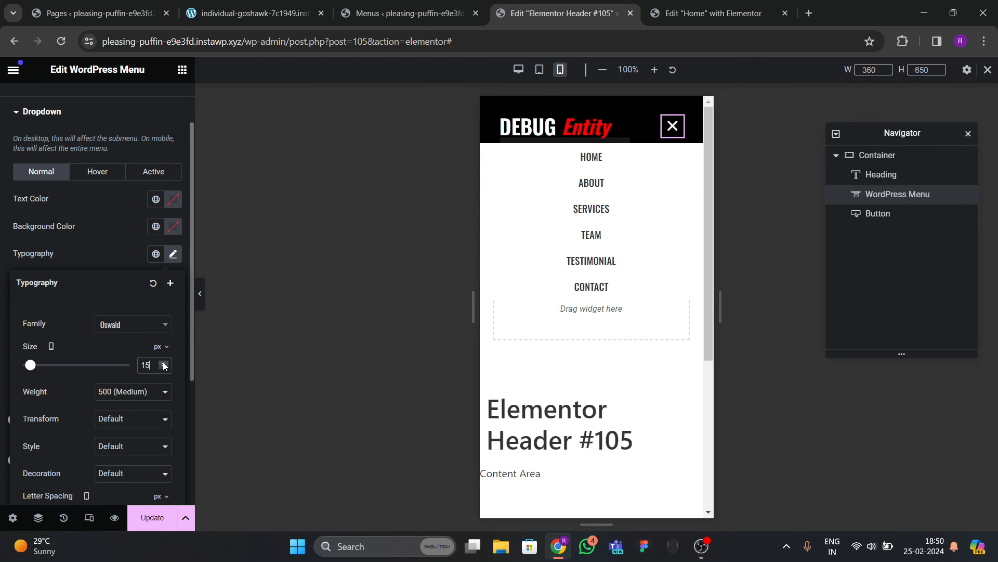
{"action": "left_click", "coordinate": [112, 240]}
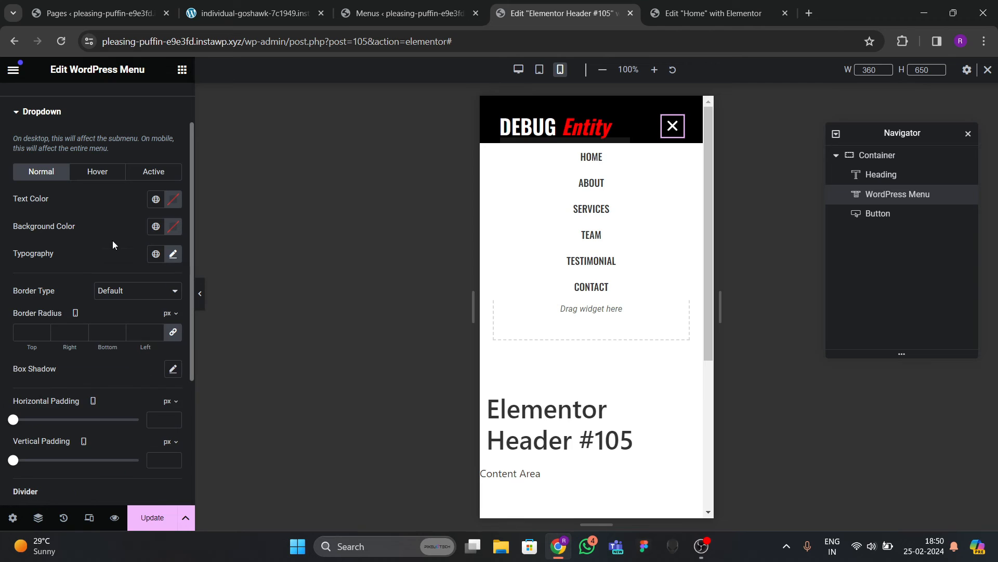
Give normal dropdown items a white background and nearly black text.
{"action": "left_click", "coordinate": [155, 227]}
{"action": "left_click", "coordinate": [47, 390]}
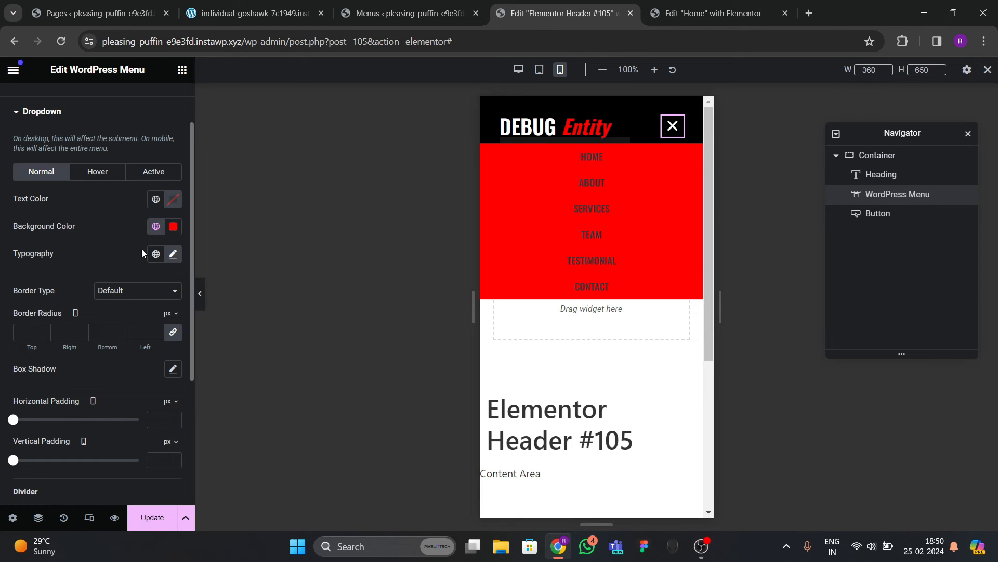
{"action": "left_click", "coordinate": [173, 227]}
{"action": "left_click_drag", "start_coordinate": [163, 308], "coordinate": [94, 232]}
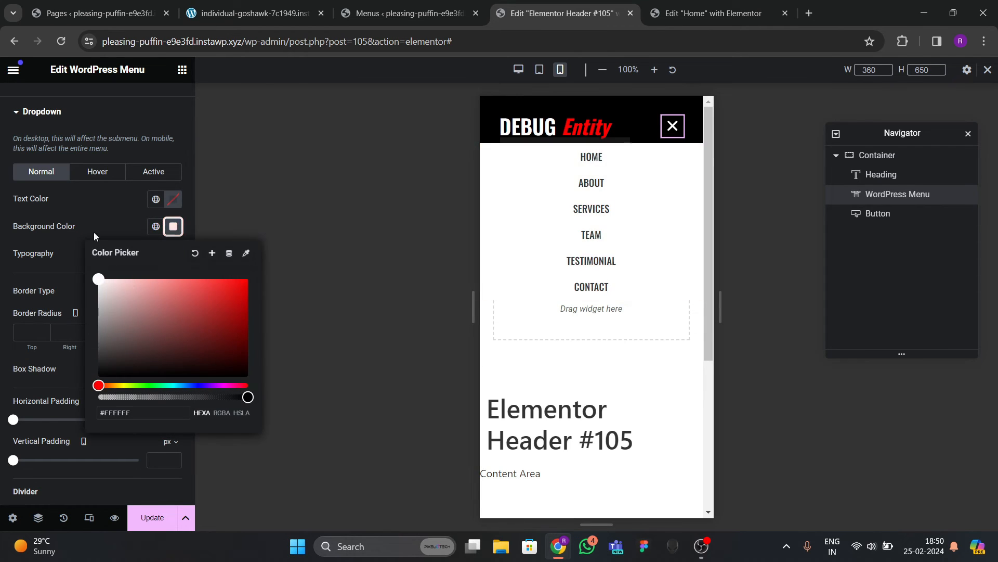
{"action": "left_click", "coordinate": [94, 230]}
{"action": "left_click", "coordinate": [174, 200]}
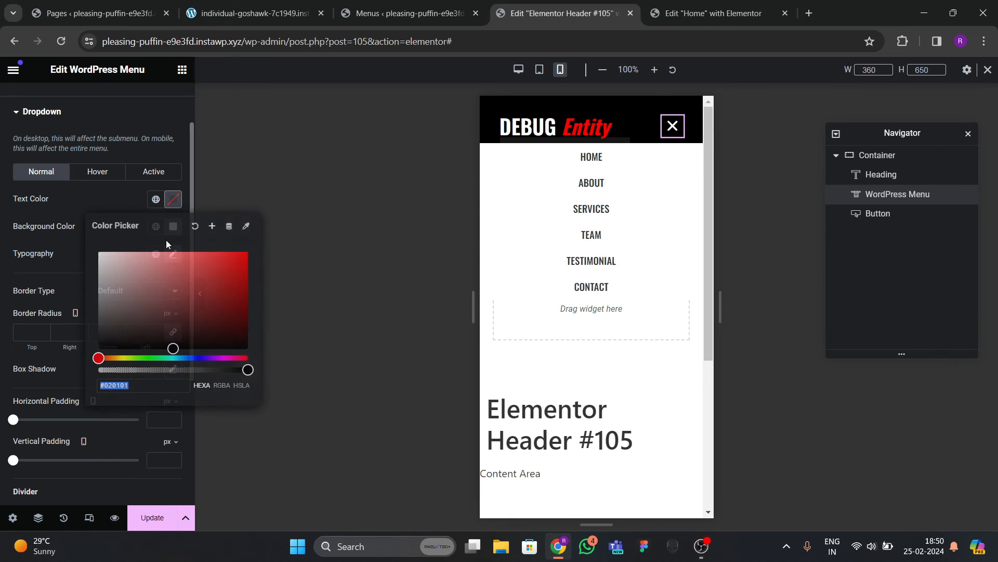
{"action": "left_click", "coordinate": [111, 324]}
Make hover and active dropdown items white text on global red, then save.
{"action": "left_click", "coordinate": [118, 177]}
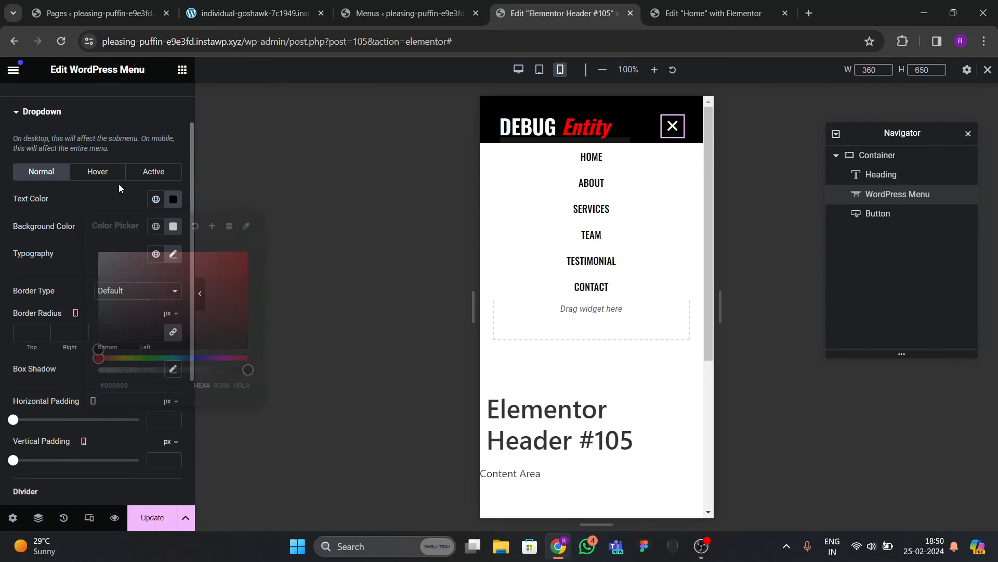
{"action": "left_click", "coordinate": [156, 228]}
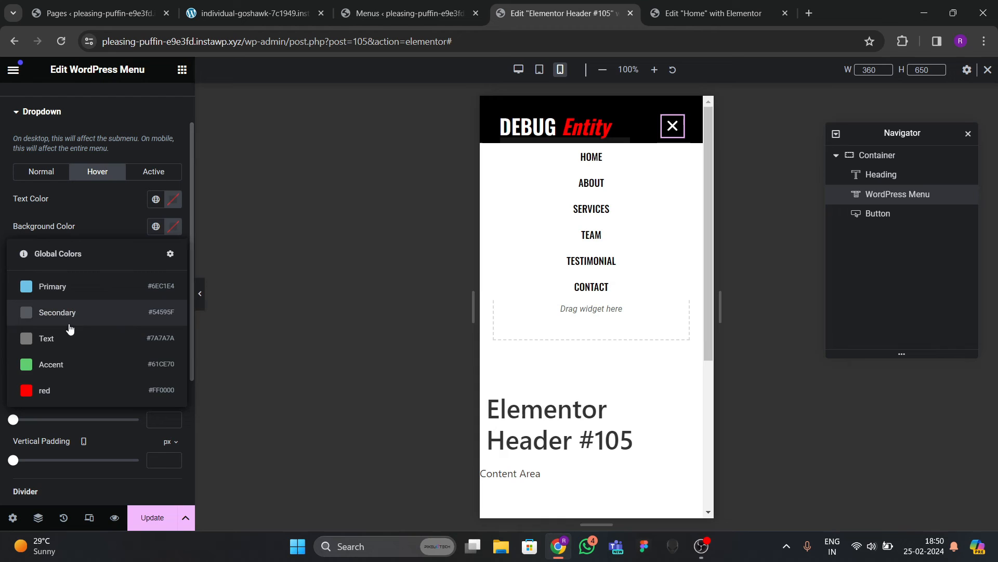
{"action": "left_click", "coordinate": [52, 388]}
{"action": "left_click", "coordinate": [173, 199]}
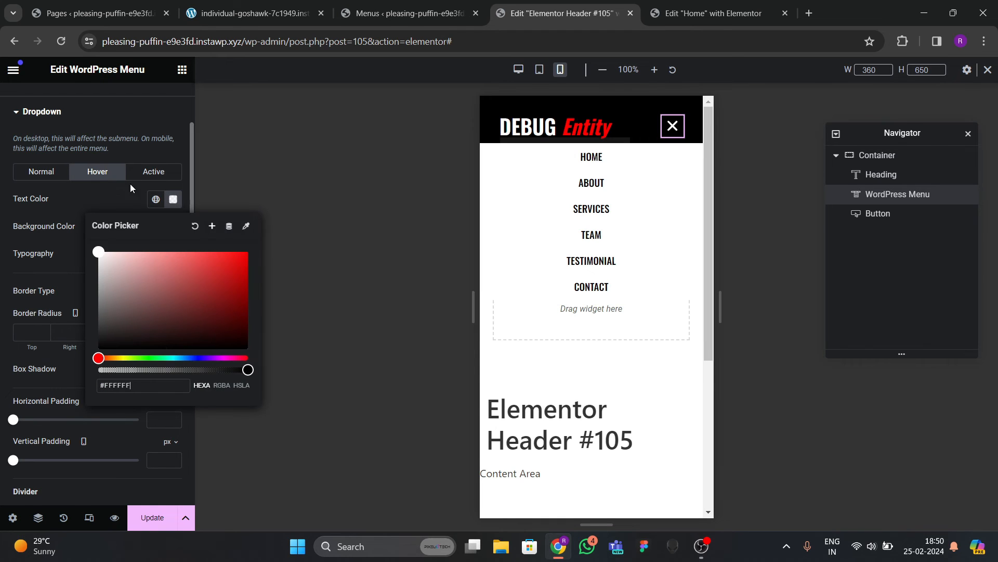
{"action": "left_click", "coordinate": [144, 175]}
{"action": "left_click", "coordinate": [173, 200]}
{"action": "left_click_drag", "start_coordinate": [159, 272], "coordinate": [51, 212]}
{"action": "left_click", "coordinate": [51, 212]}
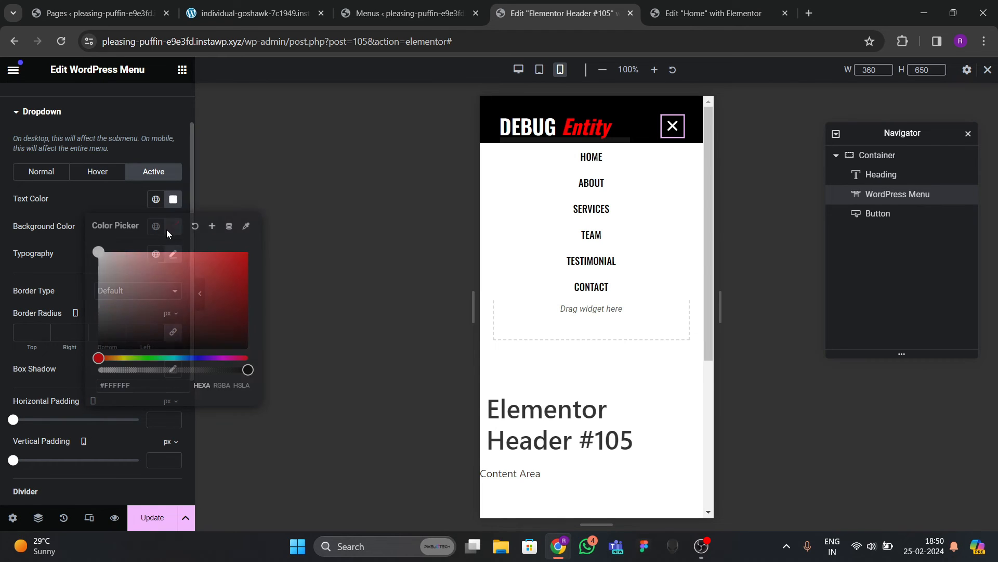
{"action": "left_click", "coordinate": [156, 226]}
{"action": "left_click", "coordinate": [52, 389]}
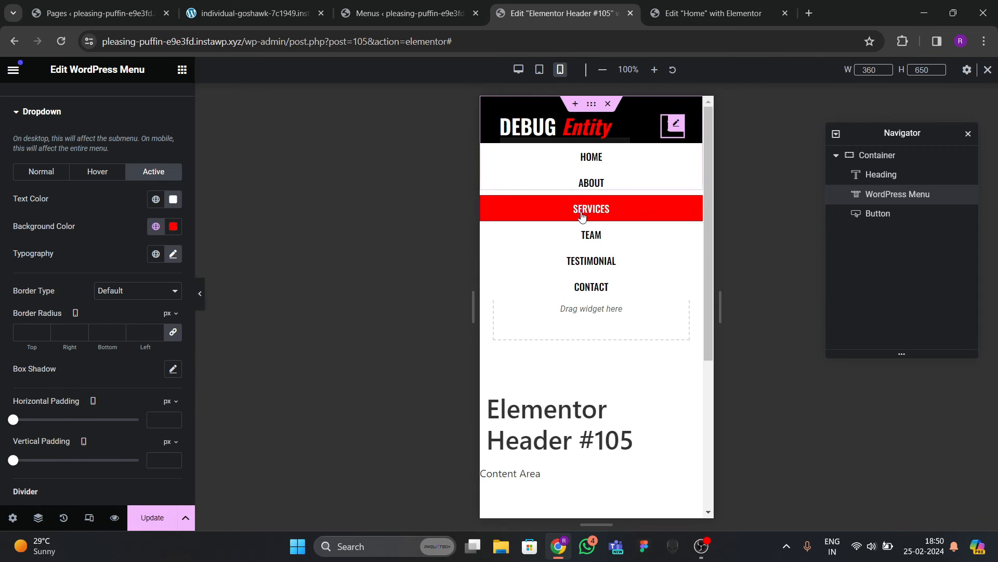
{"action": "left_click", "coordinate": [665, 134]}
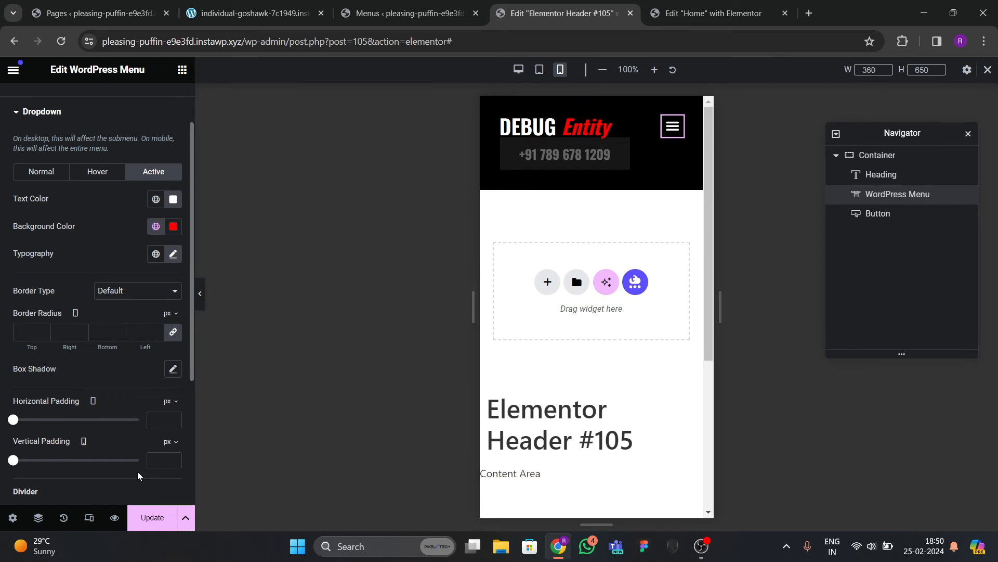
{"action": "left_click", "coordinate": [139, 504]}
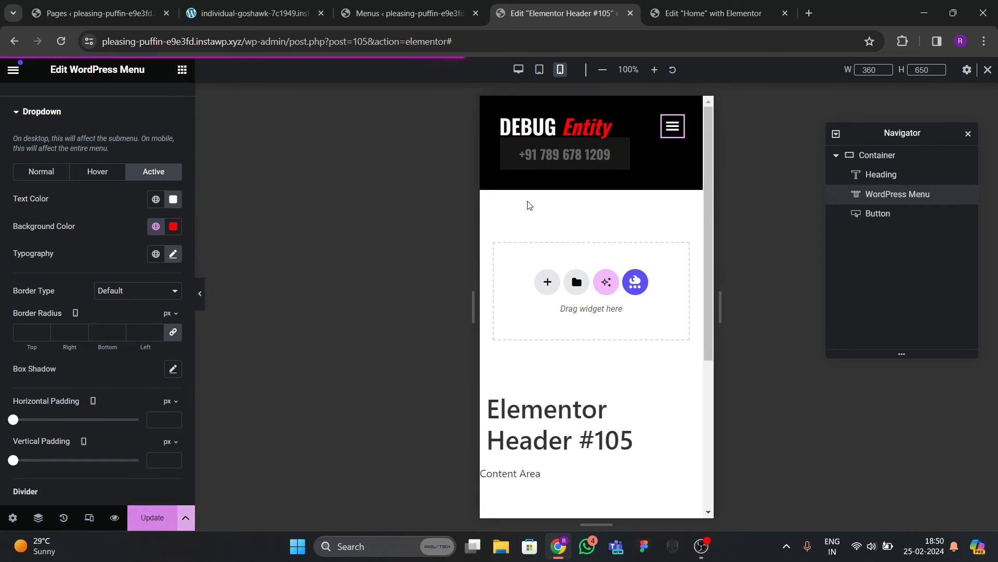
Set the Home page layout to Elementor Full Width, save, and go to WordPress Menus.
{"action": "left_click", "coordinate": [713, 13]}
{"action": "scroll", "coordinate": [479, 108], "scroll_direction": "up", "scroll_amount": 4}
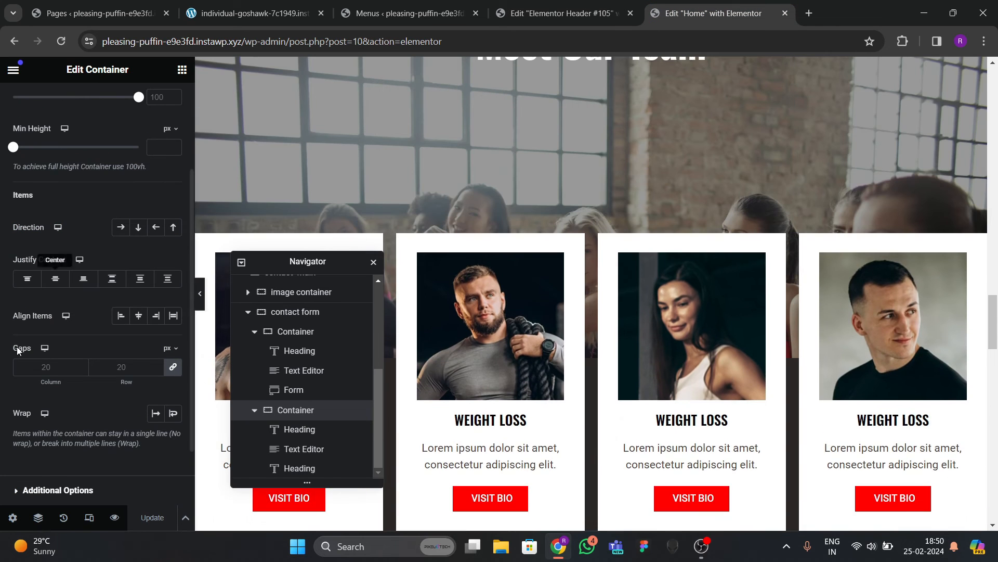
{"action": "left_click", "coordinate": [12, 518]}
{"action": "scroll", "coordinate": [98, 357], "scroll_direction": "down", "scroll_amount": 5}
{"action": "left_click", "coordinate": [98, 357]}
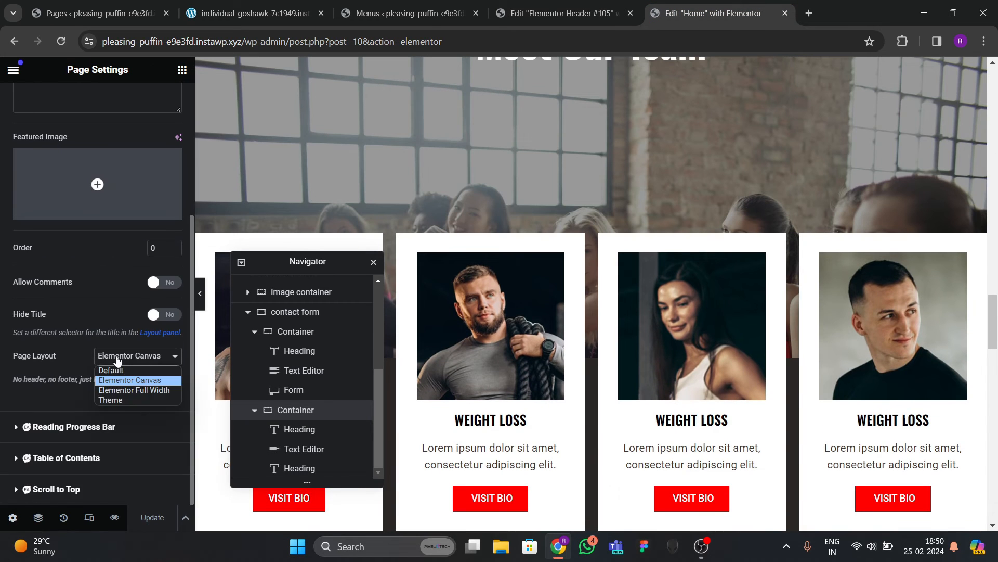
{"action": "left_click", "coordinate": [122, 393]}
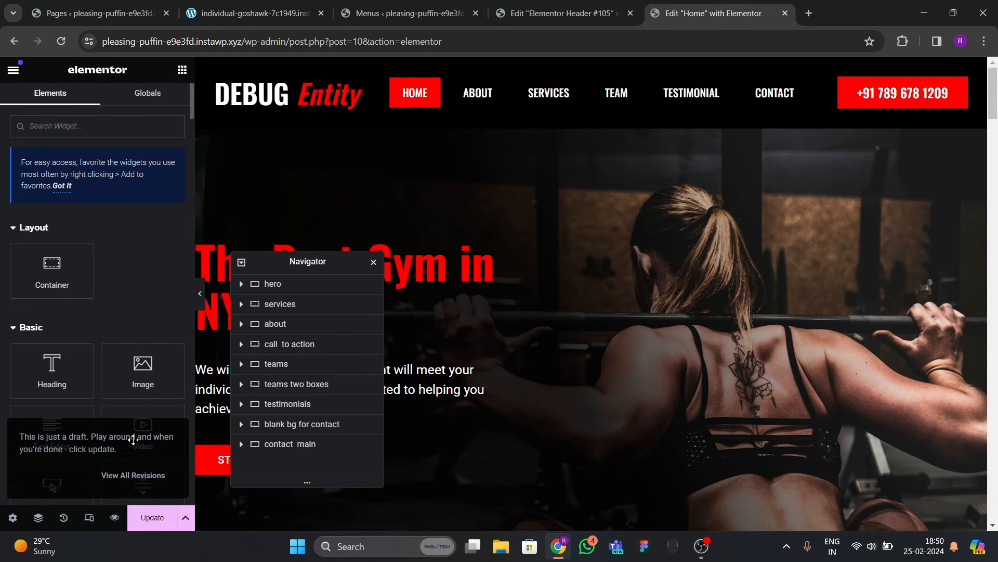
{"action": "left_click", "coordinate": [139, 515]}
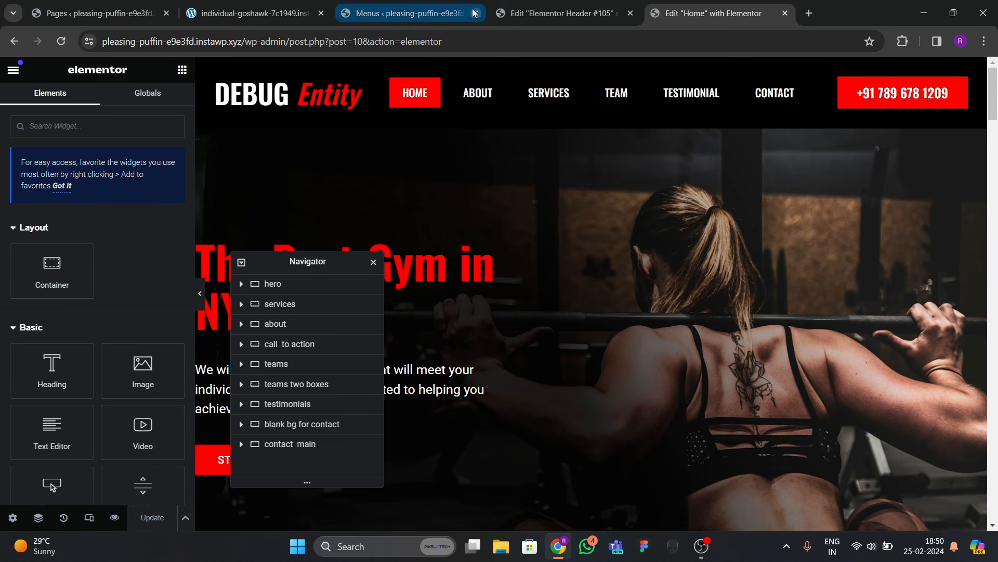
{"action": "left_click", "coordinate": [410, 13]}
{"action": "right_click", "coordinate": [44, 92]}
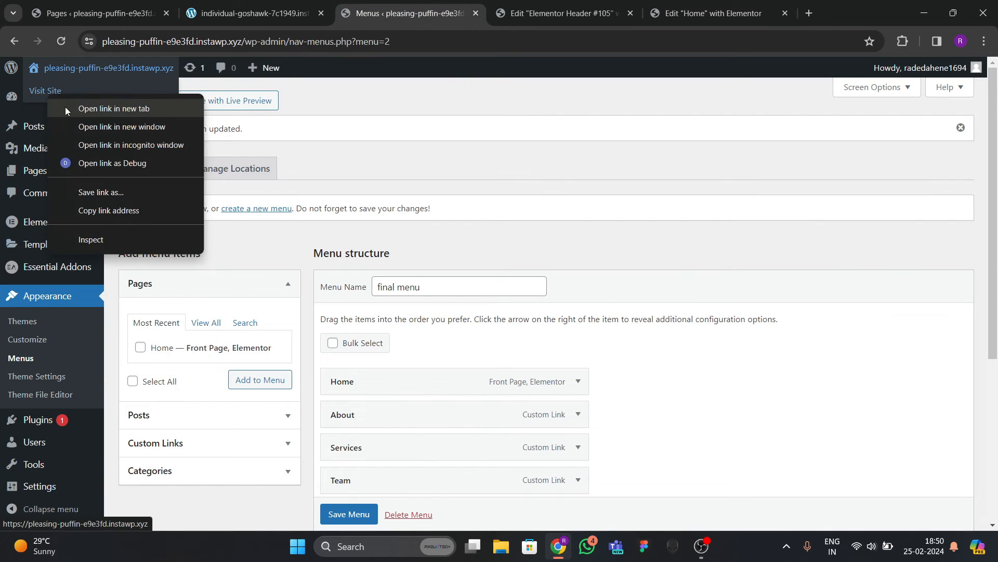
Open the live gym site in a new tab and test its About and Services menu links.
{"action": "left_click", "coordinate": [78, 104]}
{"action": "left_click_drag", "start_coordinate": [470, 13], "coordinate": [762, 4]}
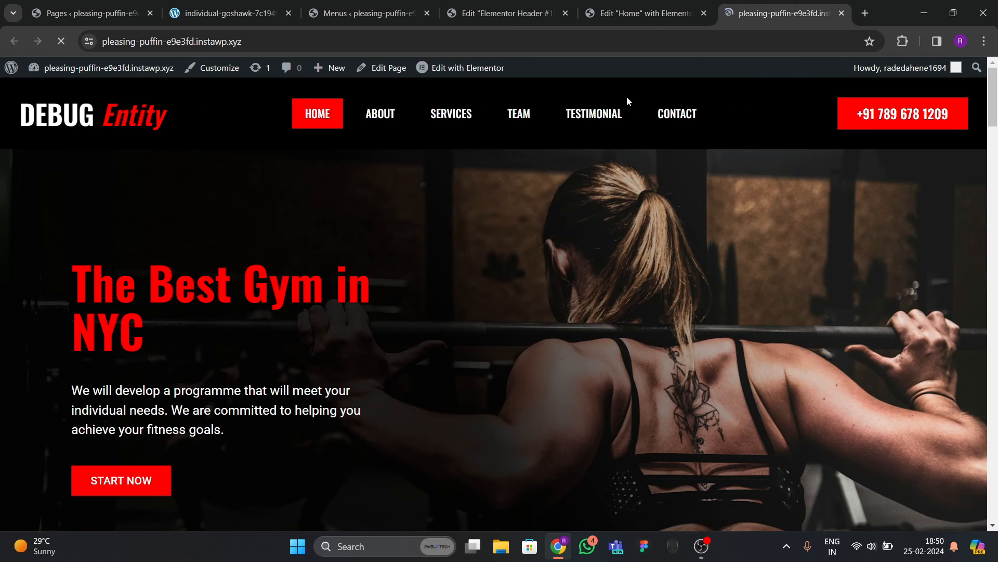
{"action": "scroll", "coordinate": [280, 251], "scroll_direction": "down", "scroll_amount": 1}
{"action": "scroll", "coordinate": [312, 257], "scroll_direction": "down", "scroll_amount": 5}
{"action": "scroll", "coordinate": [339, 251], "scroll_direction": "up", "scroll_amount": 6}
{"action": "scroll", "coordinate": [307, 265], "scroll_direction": "down", "scroll_amount": 4}
{"action": "scroll", "coordinate": [304, 264], "scroll_direction": "up", "scroll_amount": 4}
{"action": "left_click", "coordinate": [379, 115]}
{"action": "left_click", "coordinate": [449, 115]}
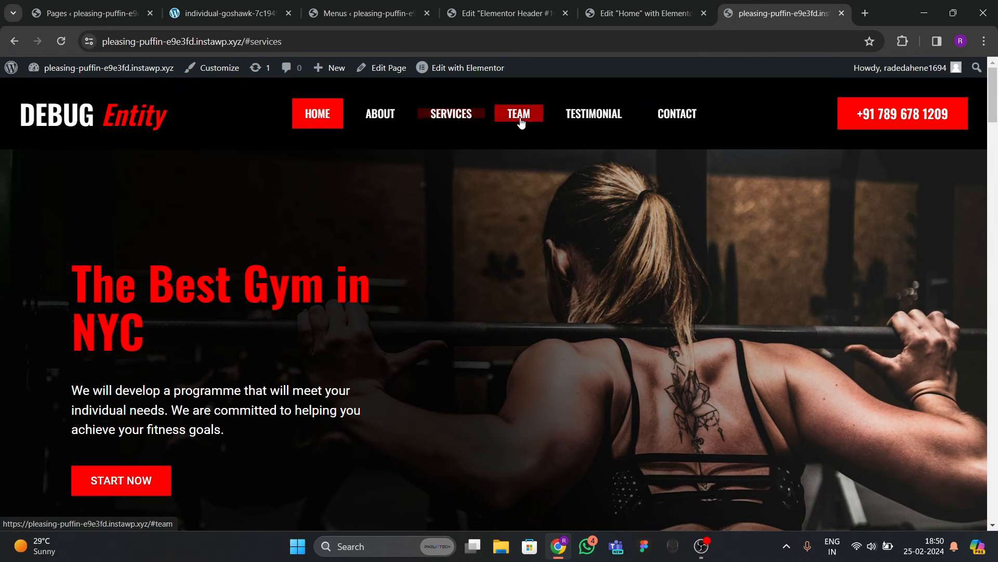
{"action": "scroll", "coordinate": [471, 297], "scroll_direction": "down", "scroll_amount": 3}
{"action": "scroll", "coordinate": [471, 294], "scroll_direction": "up", "scroll_amount": 3}
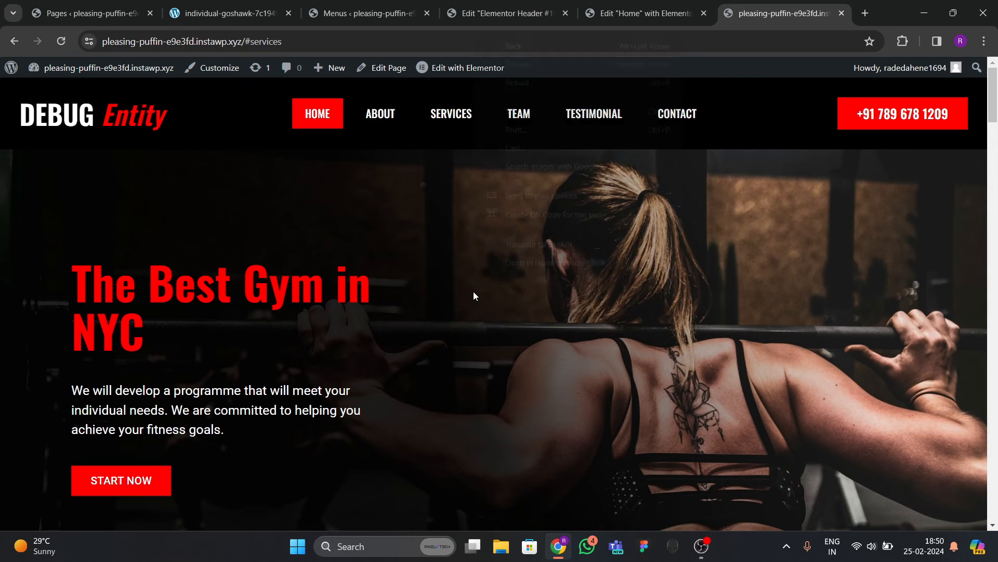
Inspect the page in responsive mode and test the mobile hamburger menu's About link.
{"action": "right_click", "coordinate": [473, 291]}
{"action": "left_click", "coordinate": [523, 277]}
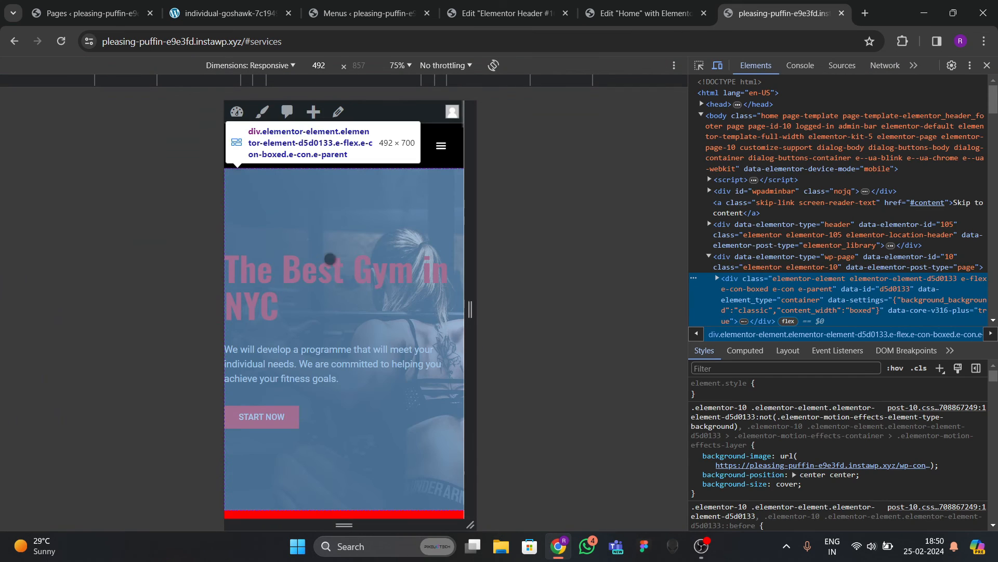
{"action": "scroll", "coordinate": [363, 298], "scroll_direction": "down", "scroll_amount": 10}
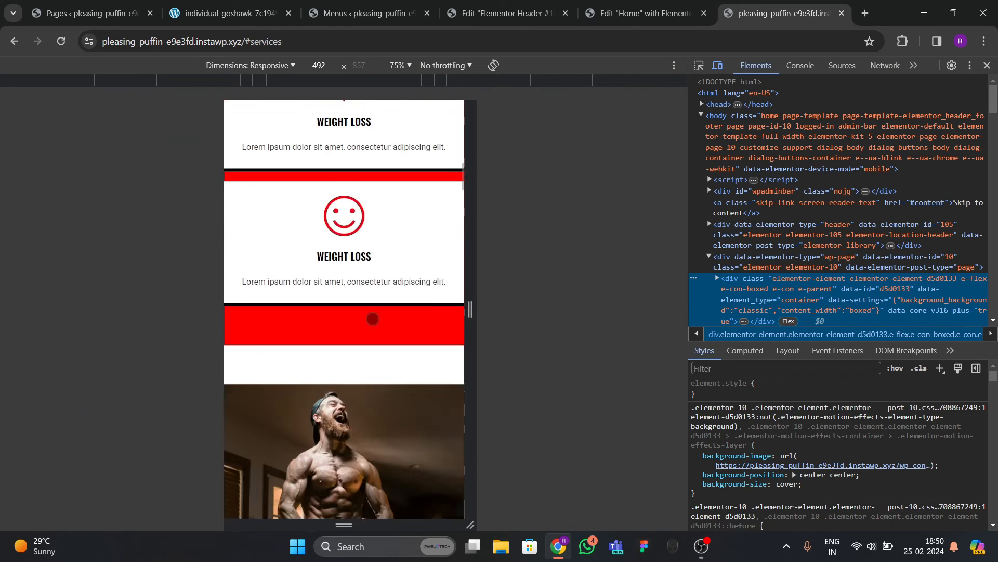
{"action": "scroll", "coordinate": [378, 350], "scroll_direction": "up", "scroll_amount": 10}
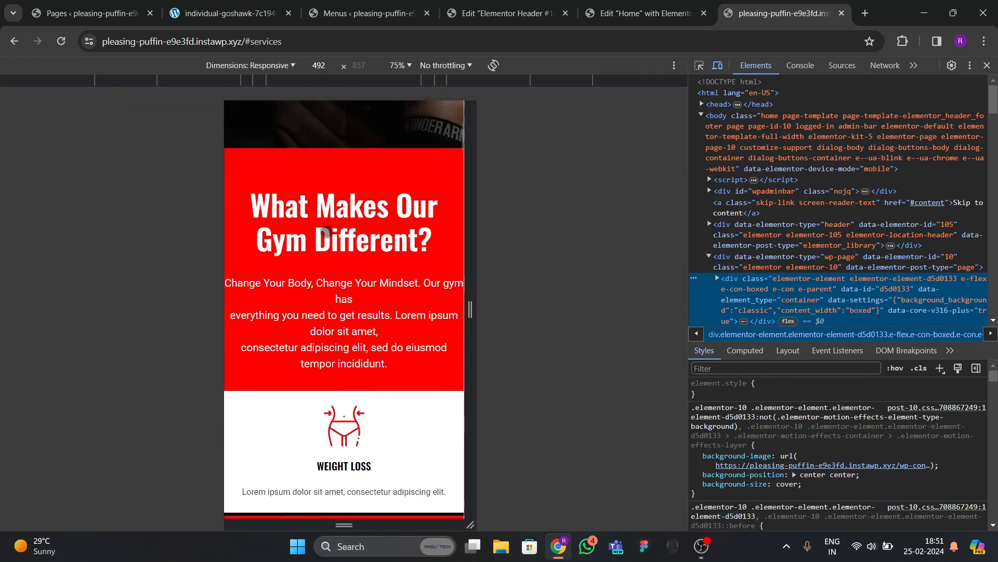
{"action": "scroll", "coordinate": [458, 147], "scroll_direction": "up", "scroll_amount": 1}
{"action": "left_click", "coordinate": [444, 148]}
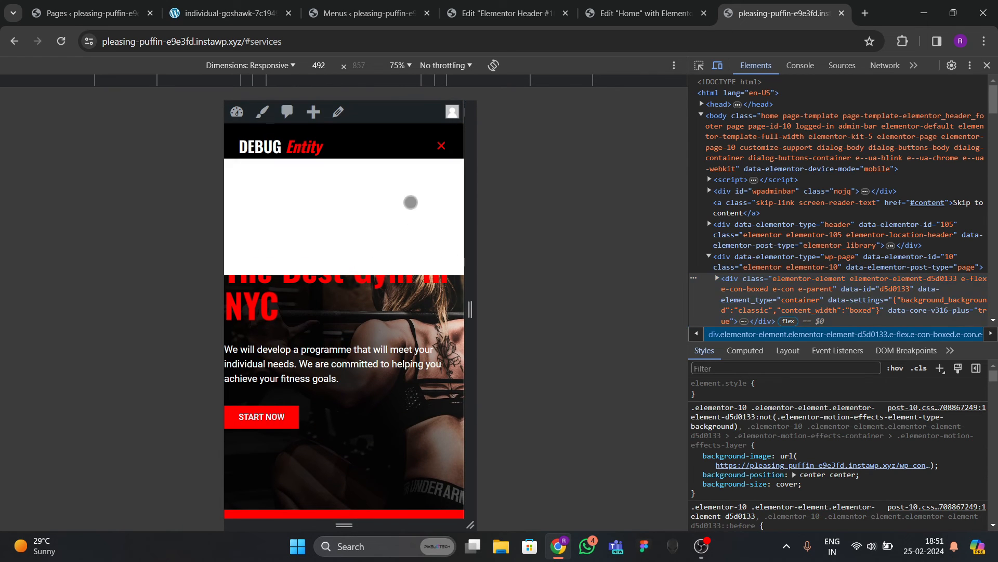
{"action": "left_click", "coordinate": [337, 197]}
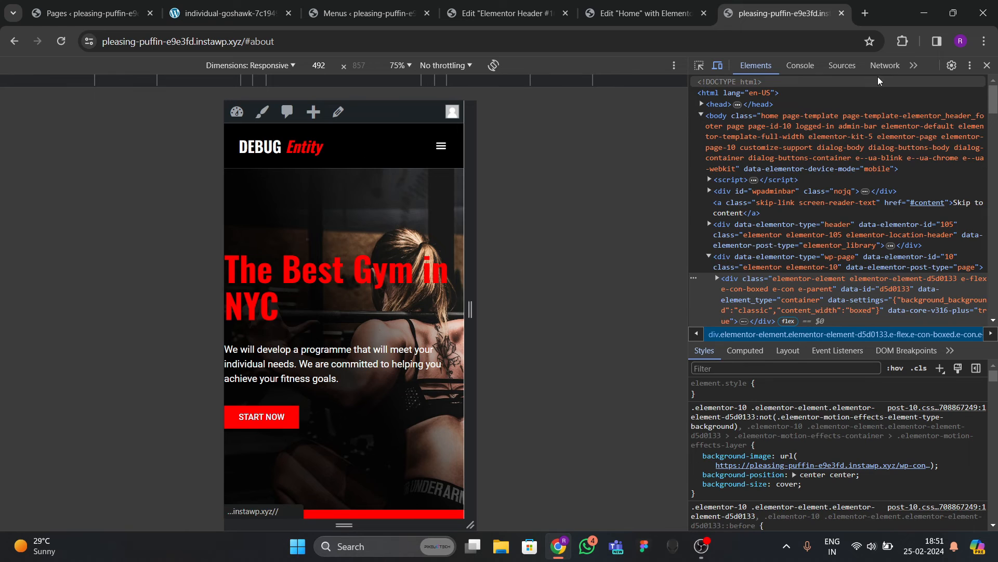
Close DevTools and go back to the Elementor editors and the WordPress Menus page.
{"action": "left_click", "coordinate": [987, 65]}
{"action": "scroll", "coordinate": [419, 235], "scroll_direction": "down", "scroll_amount": 5}
{"action": "scroll", "coordinate": [419, 235], "scroll_direction": "up", "scroll_amount": 5}
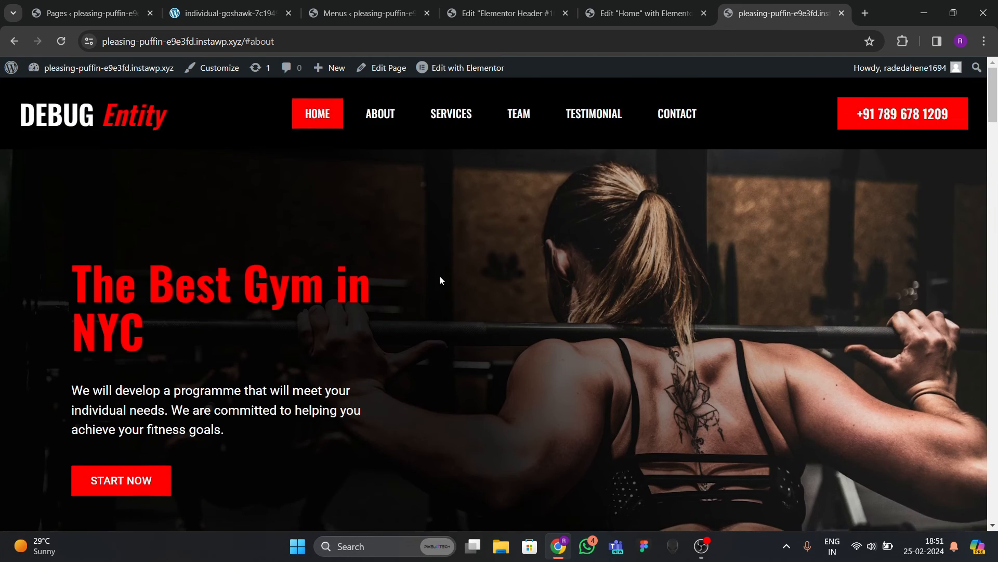
{"action": "left_click", "coordinate": [461, 68]}
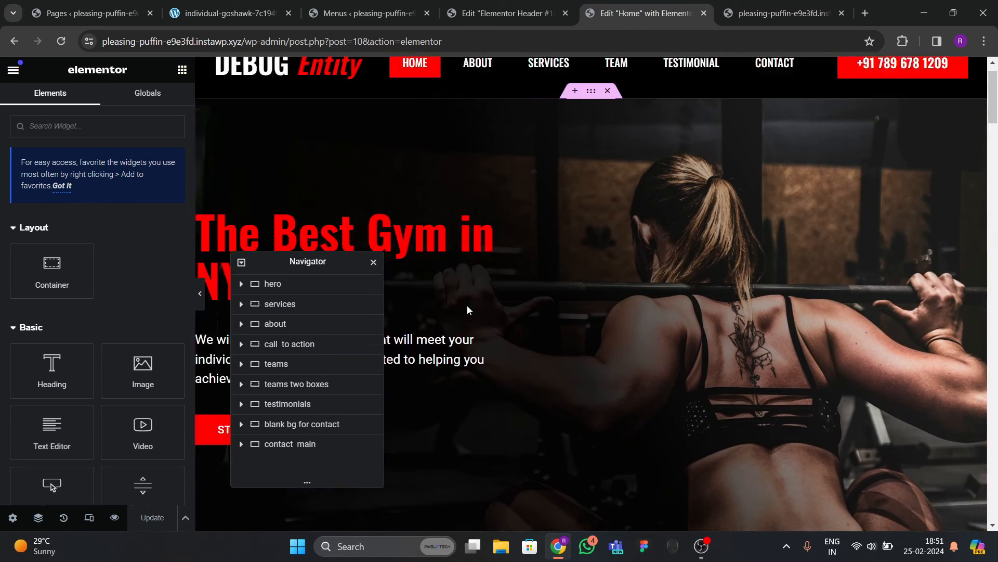
{"action": "left_click", "coordinate": [504, 9]}
{"action": "left_click", "coordinate": [381, 20]}
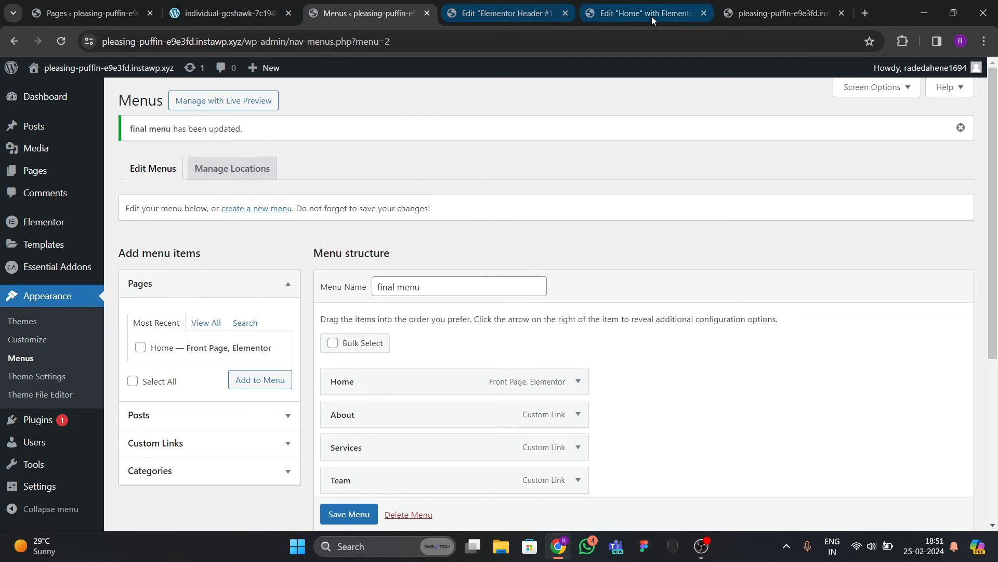
Compare the reference gym site with the live site, then open the header template editor at desktop width.
{"action": "left_click", "coordinate": [651, 16]}
{"action": "left_click", "coordinate": [227, 17]}
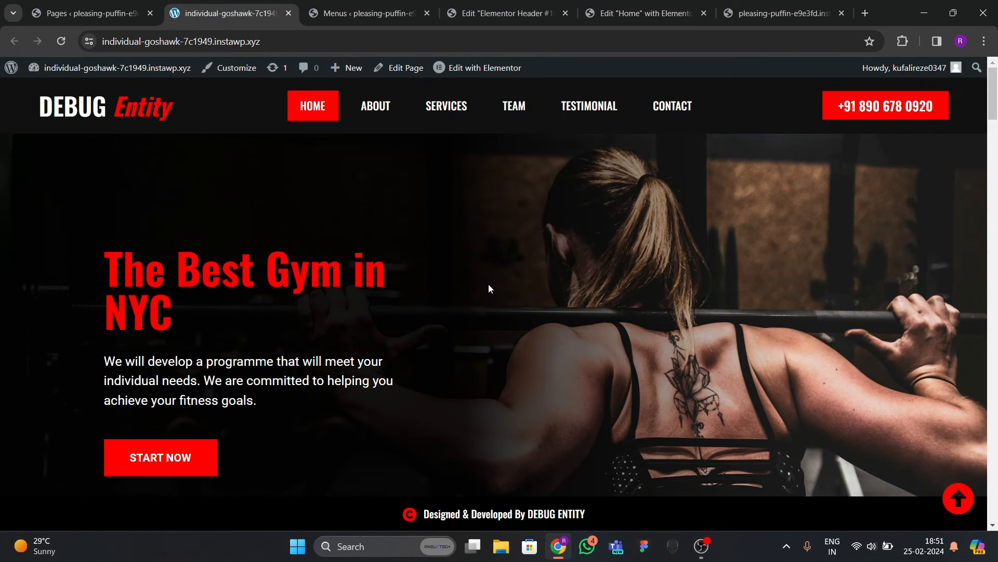
{"action": "scroll", "coordinate": [489, 284], "scroll_direction": "down", "scroll_amount": 10}
{"action": "left_click", "coordinate": [752, 14]}
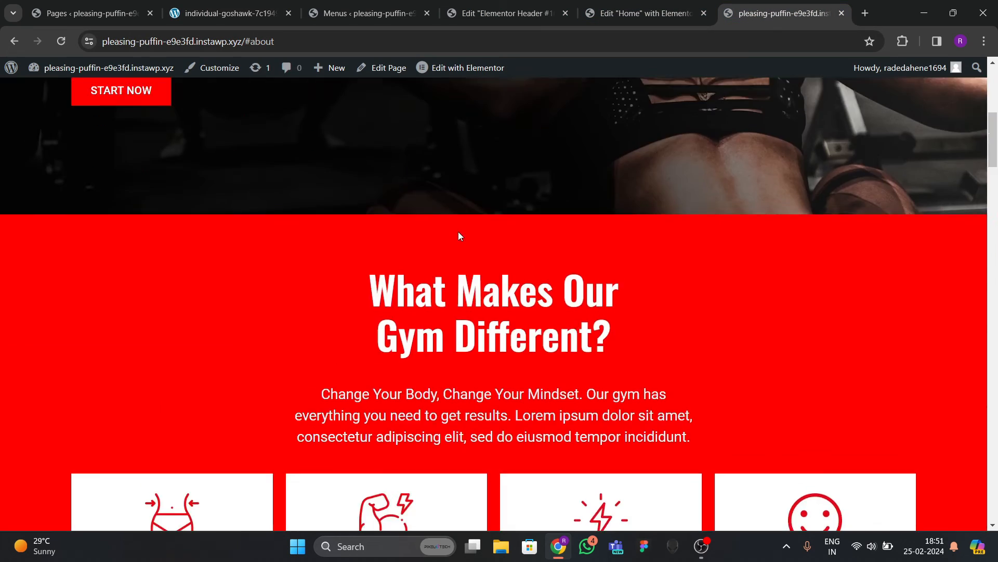
{"action": "scroll", "coordinate": [455, 224], "scroll_direction": "up", "scroll_amount": 5}
{"action": "left_click", "coordinate": [645, 14]}
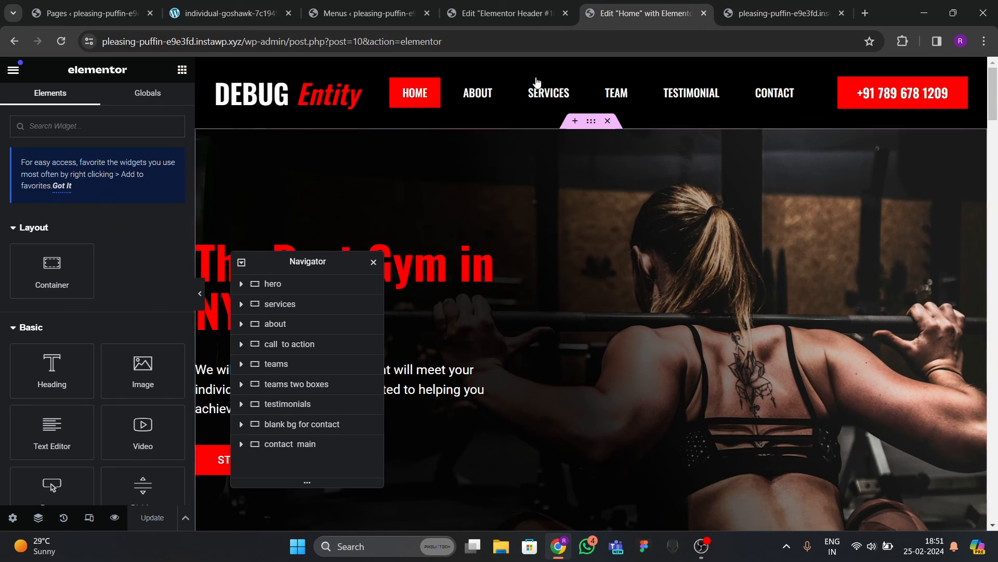
{"action": "left_click", "coordinate": [512, 13]}
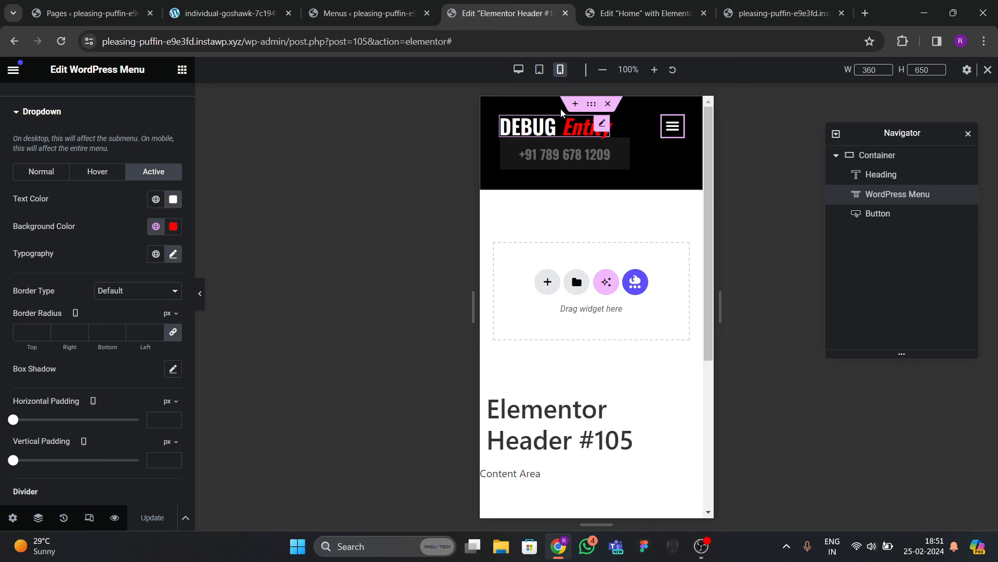
{"action": "left_click", "coordinate": [519, 69]}
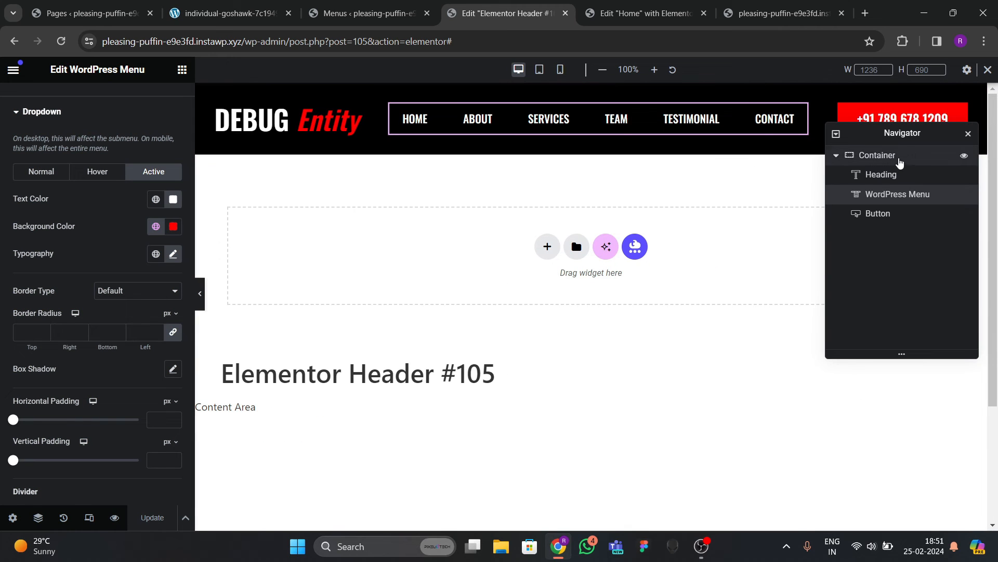
Set the header's main container Motion Effects Sticky to Top and update the header.
{"action": "left_click", "coordinate": [899, 156]}
{"action": "left_click", "coordinate": [157, 102]}
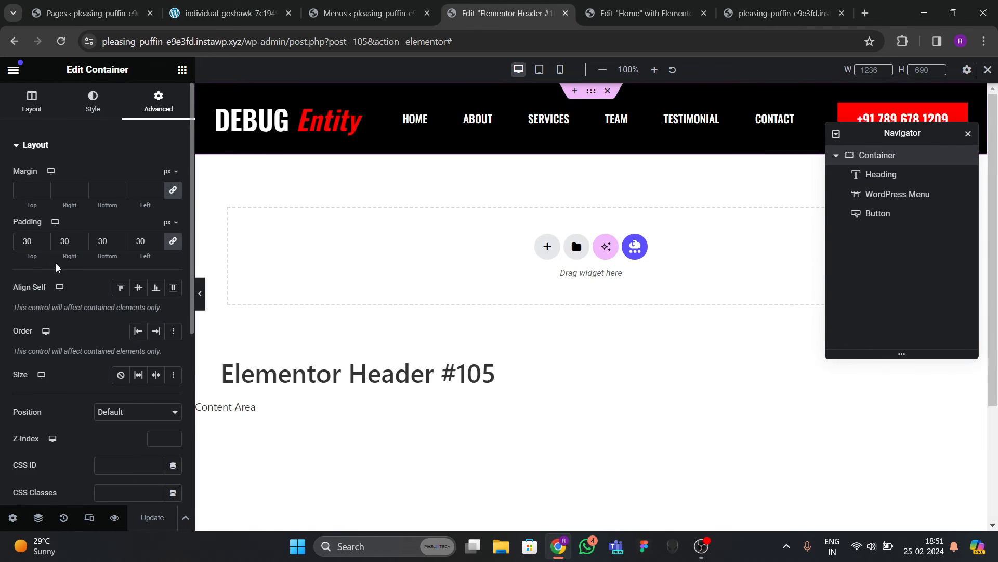
{"action": "scroll", "coordinate": [85, 285], "scroll_direction": "down", "scroll_amount": 5}
{"action": "left_click", "coordinate": [55, 312]}
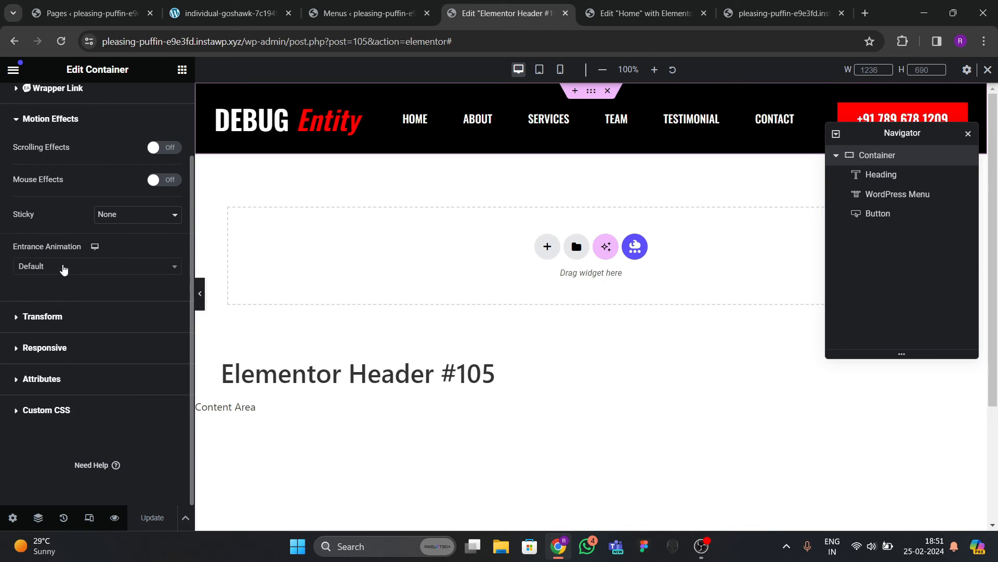
{"action": "left_click", "coordinate": [110, 221]}
{"action": "left_click", "coordinate": [108, 230]}
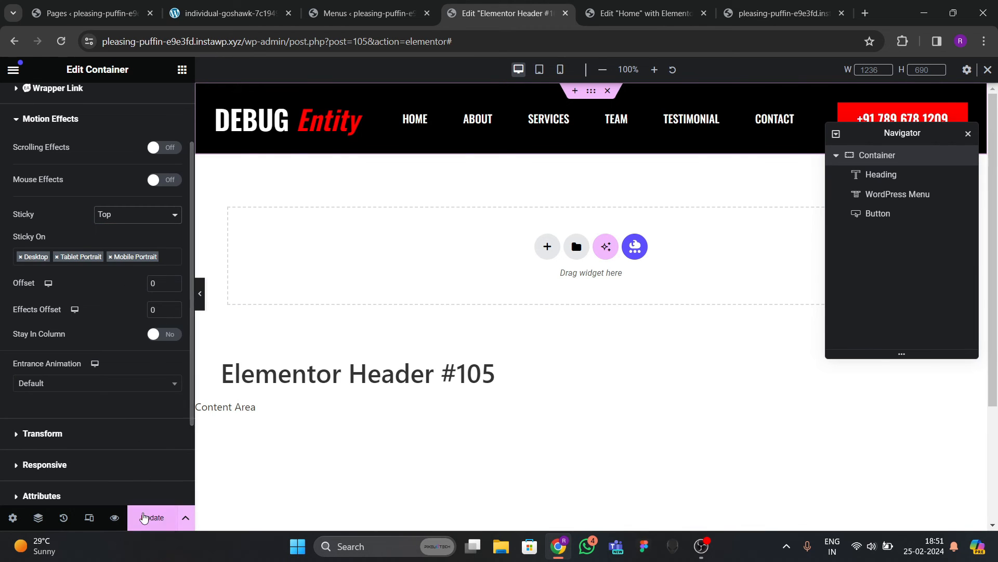
{"action": "left_click", "coordinate": [145, 517]}
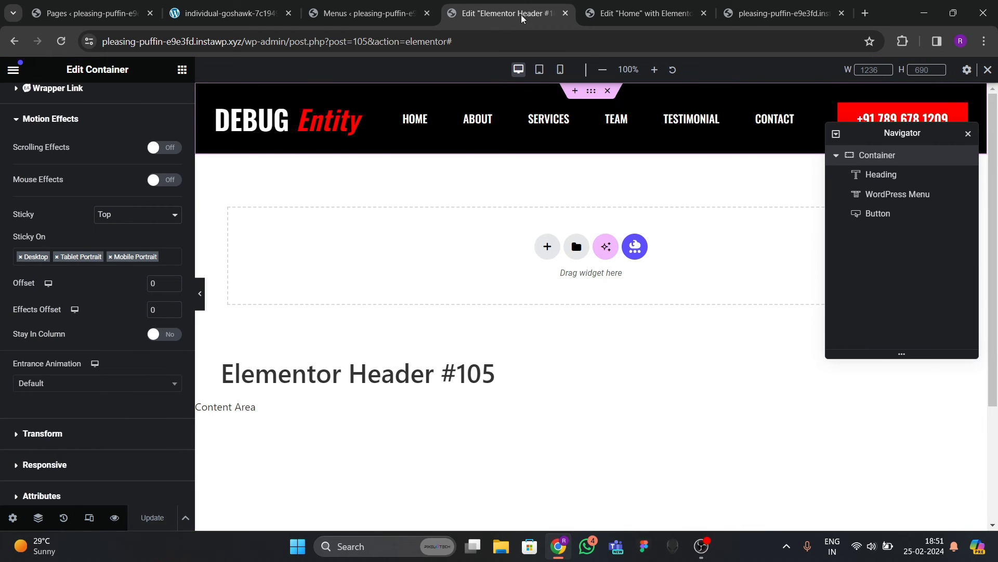
{"action": "left_click", "coordinate": [764, 13]}
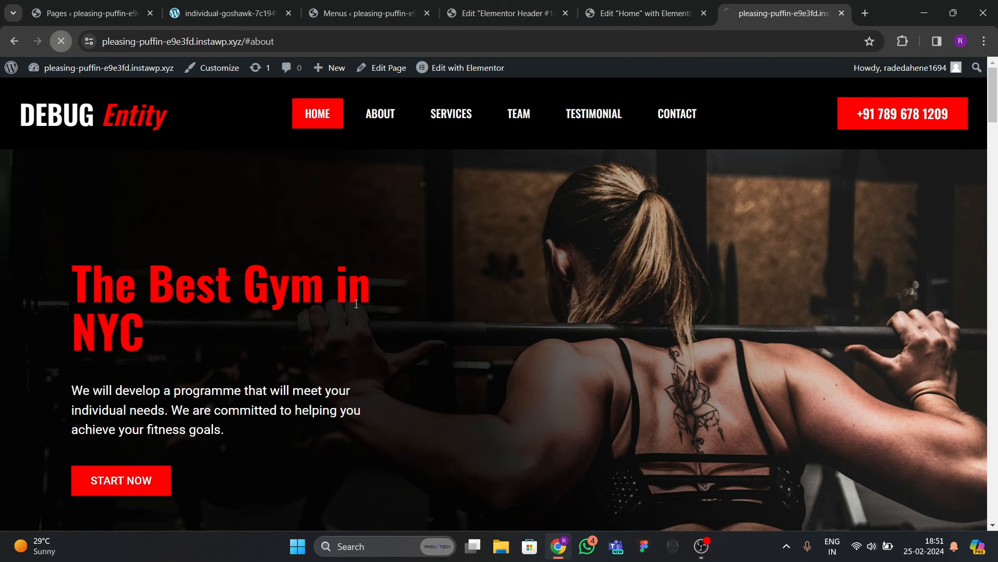
Scroll the live site to confirm the header stays pinned, and compare with the reference site.
{"action": "scroll", "coordinate": [473, 363], "scroll_direction": "down", "scroll_amount": 20}
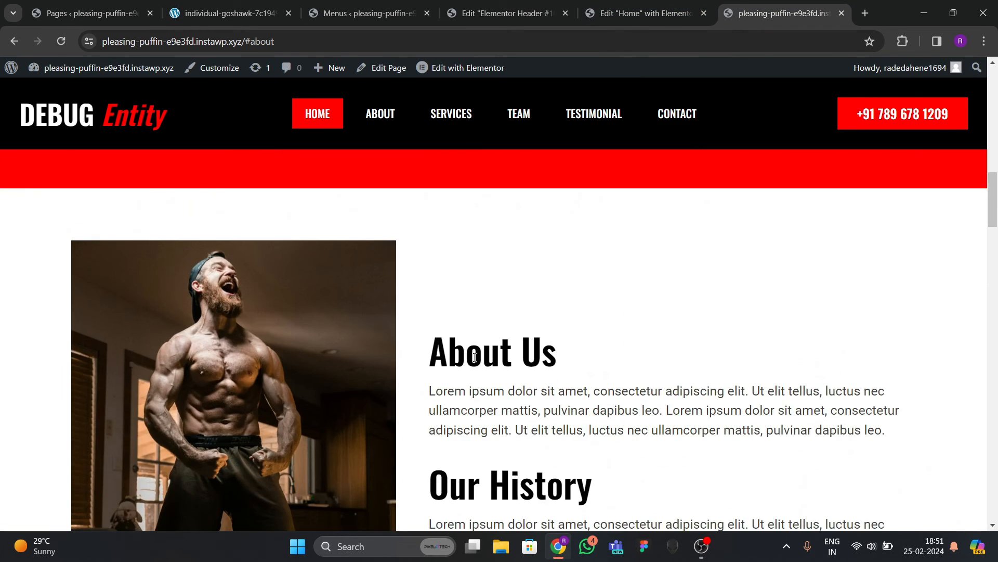
{"action": "scroll", "coordinate": [475, 366], "scroll_direction": "down", "scroll_amount": 15}
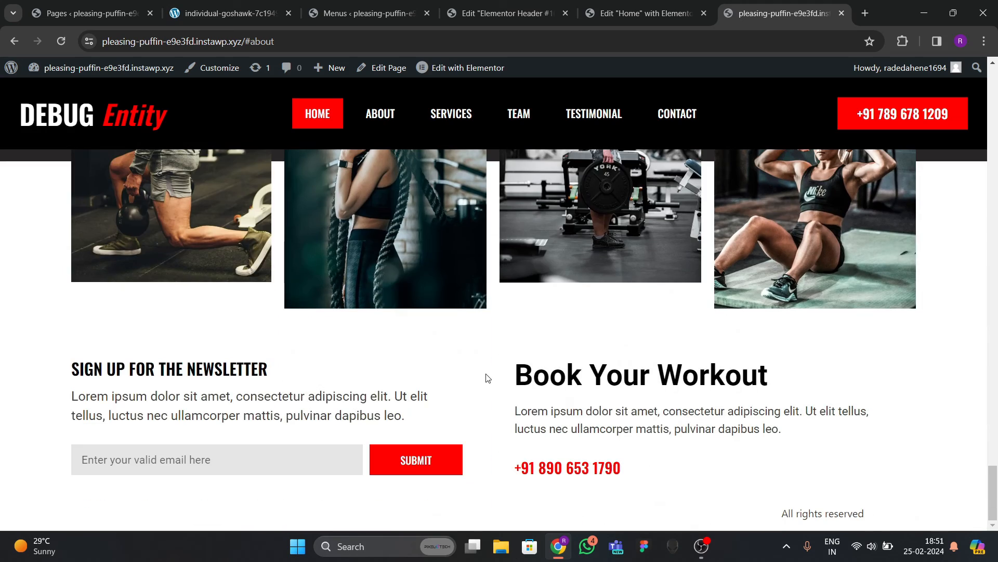
{"action": "scroll", "coordinate": [497, 344], "scroll_direction": "up", "scroll_amount": 5}
{"action": "scroll", "coordinate": [497, 343], "scroll_direction": "up", "scroll_amount": 20}
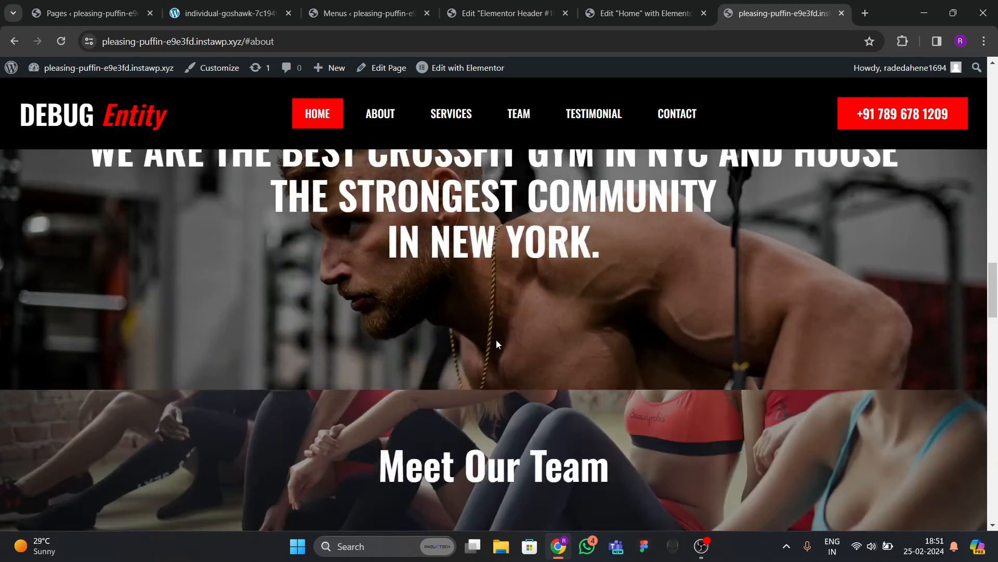
{"action": "scroll", "coordinate": [496, 344], "scroll_direction": "up", "scroll_amount": 5}
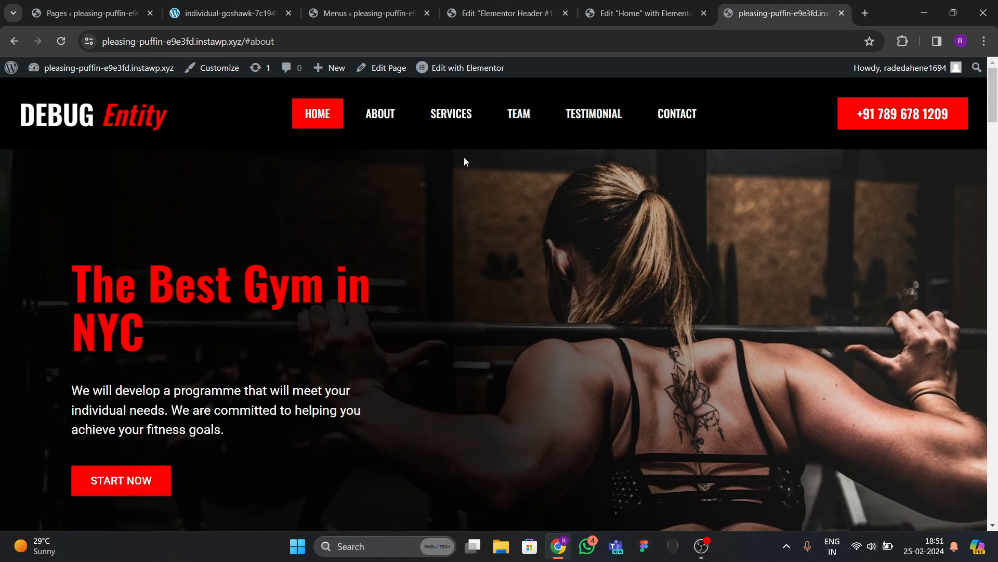
{"action": "left_click", "coordinate": [203, 14]}
{"action": "scroll", "coordinate": [436, 297], "scroll_direction": "down", "scroll_amount": 20}
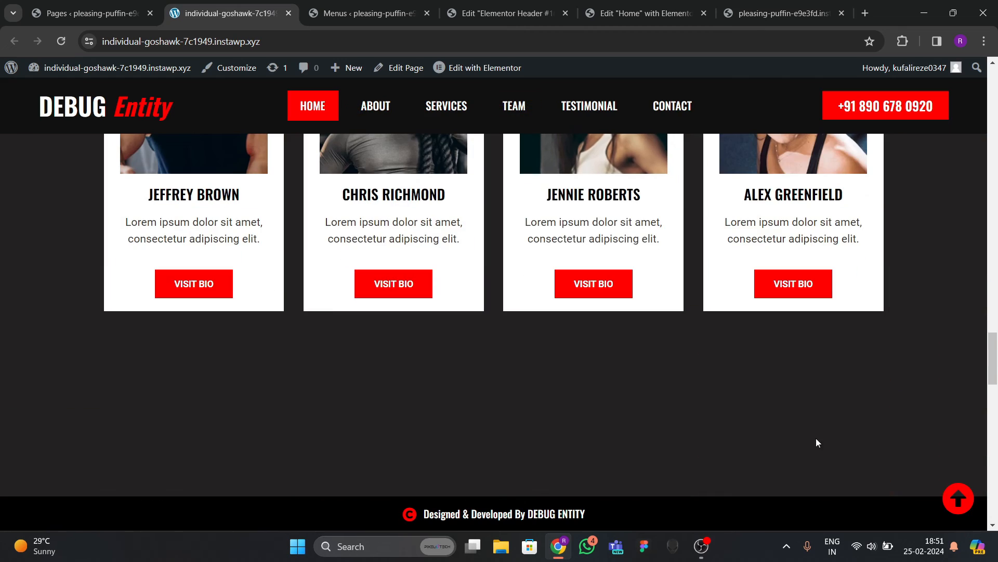
{"action": "scroll", "coordinate": [762, 395], "scroll_direction": "up", "scroll_amount": 20}
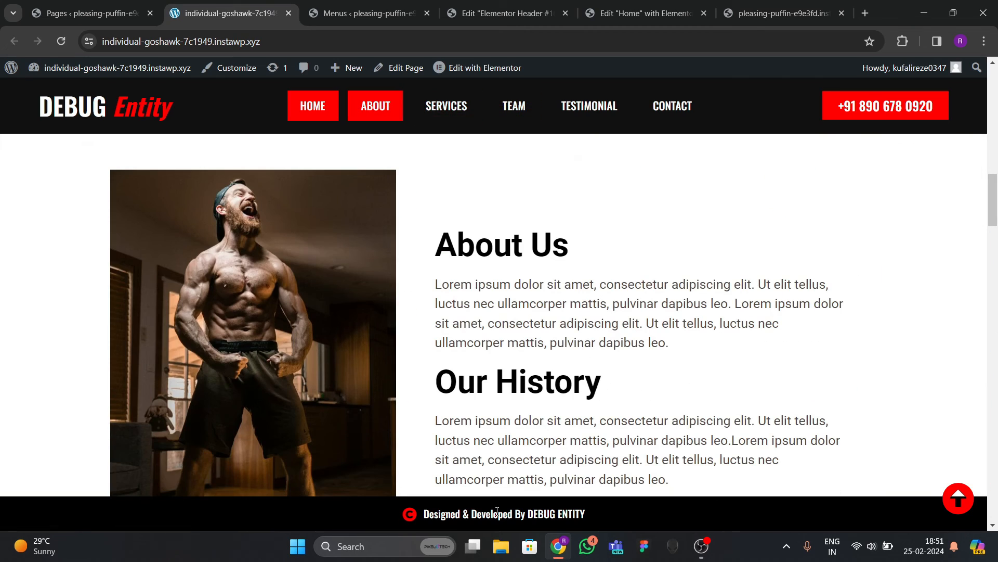
Close the header editor tab and try the reference site's About, Services, Team and Testimonial links.
{"action": "left_click", "coordinate": [532, 19]}
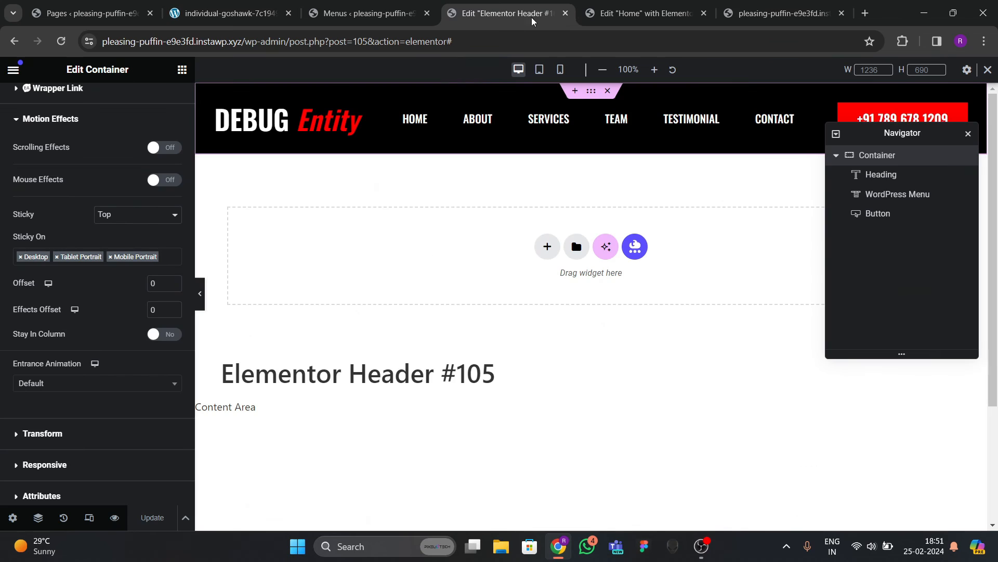
{"action": "left_click", "coordinate": [564, 15]}
{"action": "left_click", "coordinate": [411, 14]}
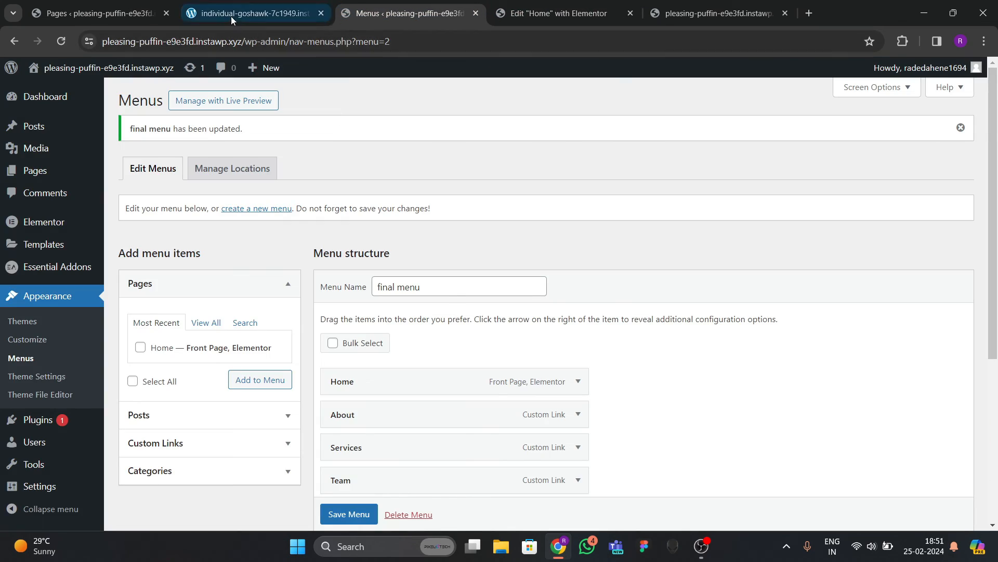
{"action": "left_click", "coordinate": [231, 19]}
{"action": "scroll", "coordinate": [267, 143], "scroll_direction": "up", "scroll_amount": 7}
{"action": "left_click", "coordinate": [373, 110]}
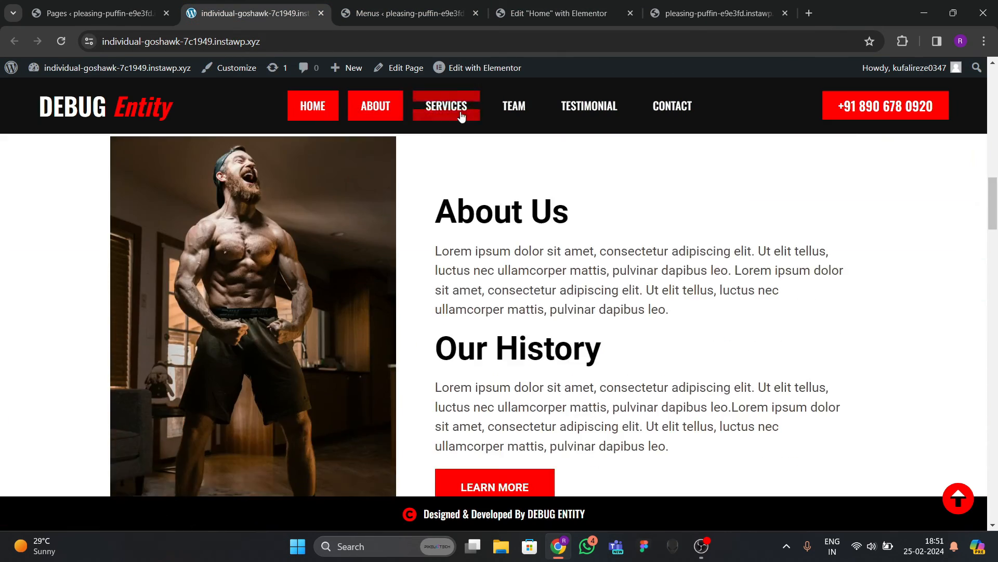
{"action": "left_click", "coordinate": [460, 117]}
{"action": "left_click", "coordinate": [524, 116]}
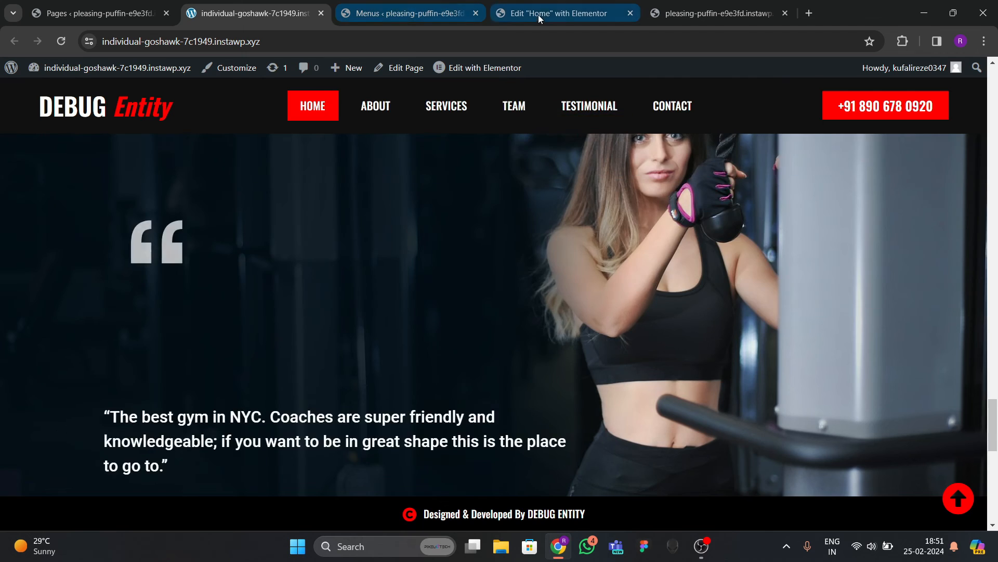
{"action": "left_click", "coordinate": [538, 13]}
{"action": "left_click", "coordinate": [732, 15]}
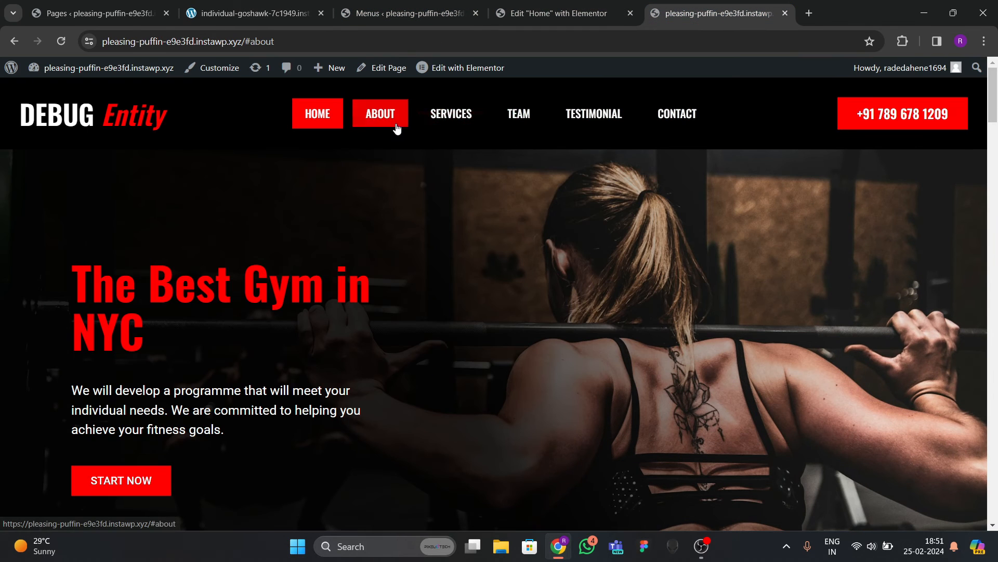
Test the live site's About and Services links, then return to the Home page editor.
{"action": "left_click", "coordinate": [459, 120]}
{"action": "left_click", "coordinate": [514, 120]}
{"action": "left_click", "coordinate": [538, 14]}
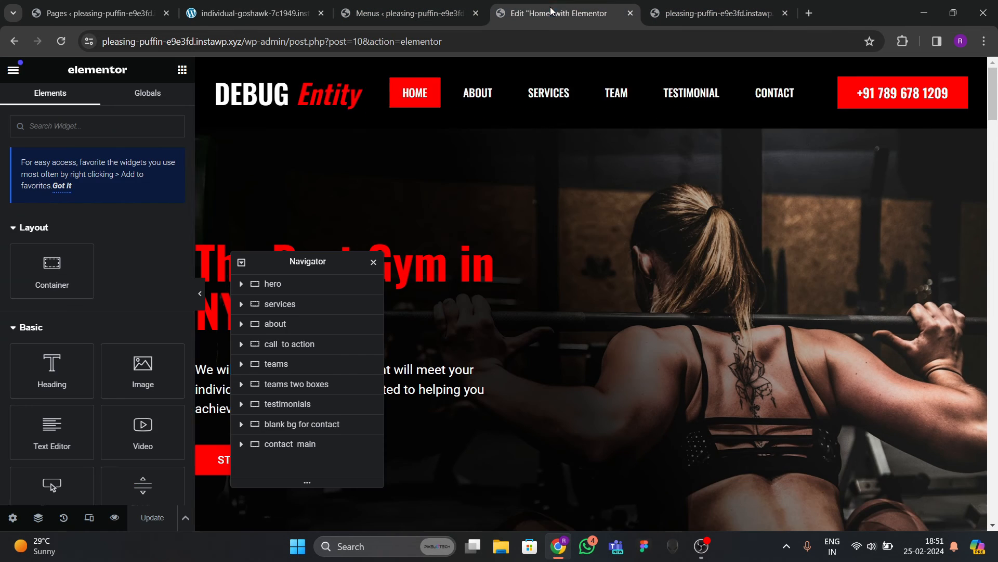
{"action": "scroll", "coordinate": [494, 248], "scroll_direction": "down", "scroll_amount": 5}
{"action": "scroll", "coordinate": [494, 253], "scroll_direction": "up", "scroll_amount": 5}
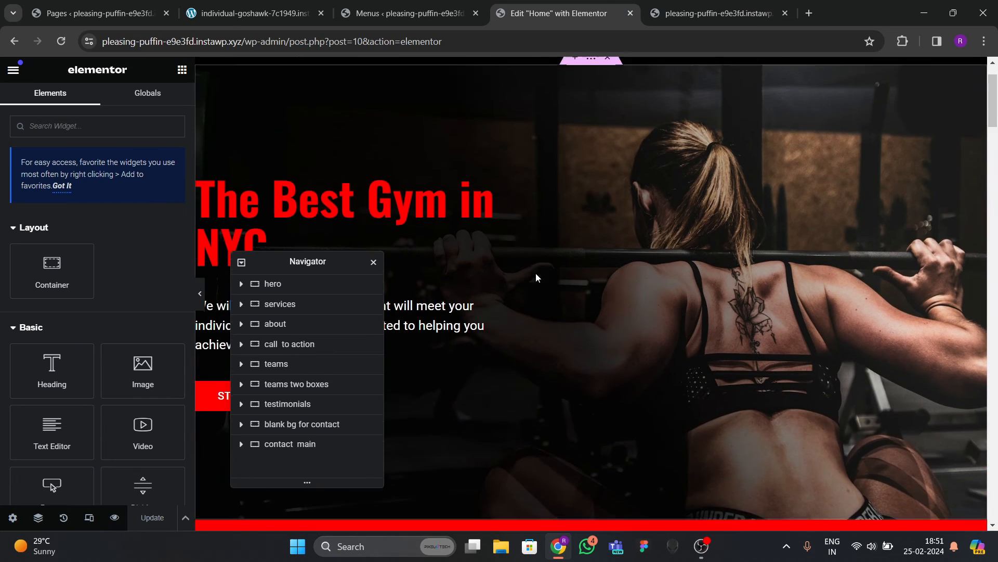
Give the hero container the CSS ID hero.
{"action": "left_click", "coordinate": [562, 153]}
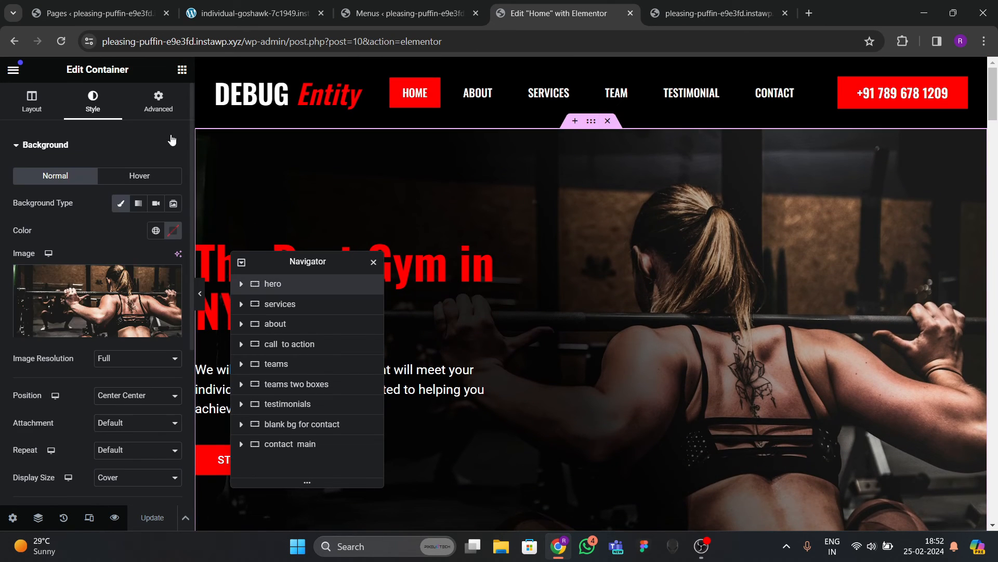
{"action": "left_click", "coordinate": [158, 108]}
{"action": "scroll", "coordinate": [99, 357], "scroll_direction": "down", "scroll_amount": 3}
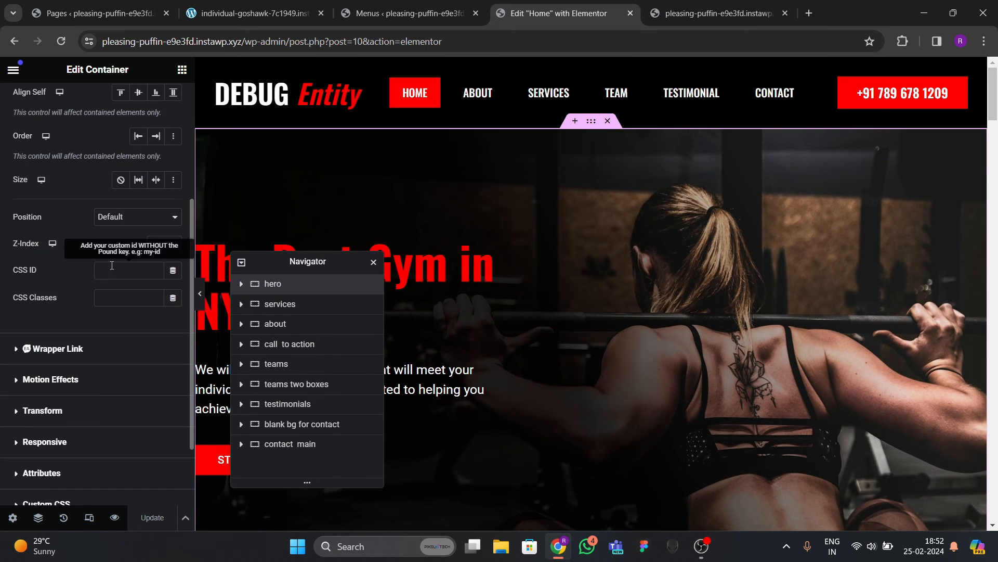
{"action": "type", "text": "hero"}
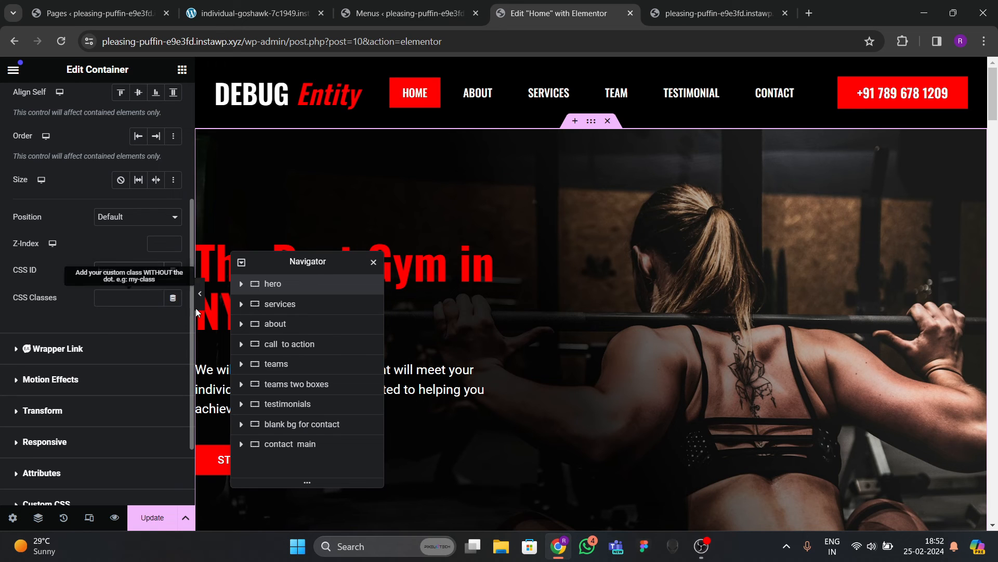
{"action": "left_click_drag", "start_coordinate": [271, 263], "coordinate": [565, 214]}
{"action": "scroll", "coordinate": [362, 284], "scroll_direction": "down", "scroll_amount": 8}
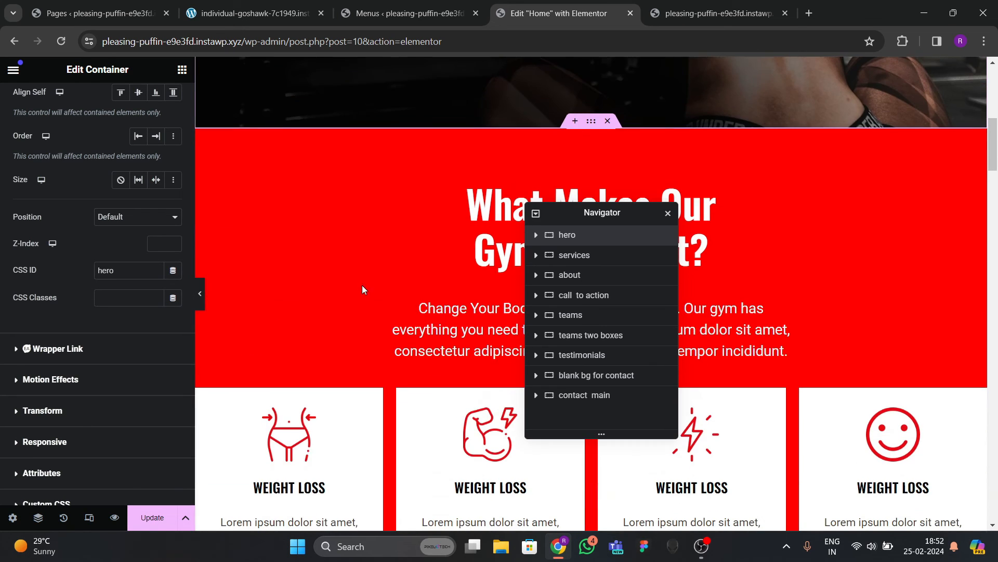
Set the services container's Advanced CSS ID to services.
{"action": "left_click", "coordinate": [574, 254]}
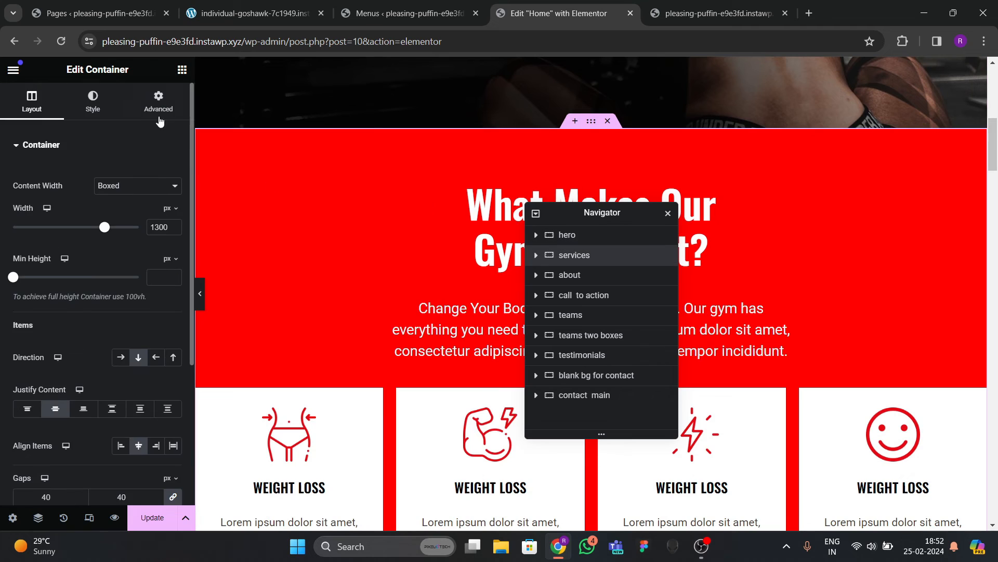
{"action": "left_click", "coordinate": [161, 101]}
{"action": "scroll", "coordinate": [87, 258], "scroll_direction": "down", "scroll_amount": 5}
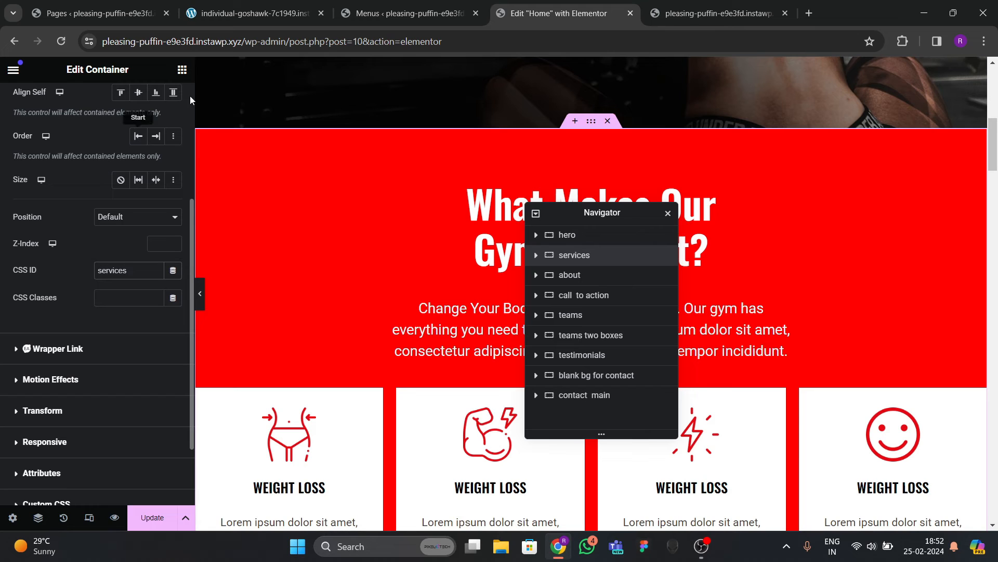
Check the About menu item's link settings on the Menus page, then return to the Home editor.
{"action": "left_click", "coordinate": [384, 19]}
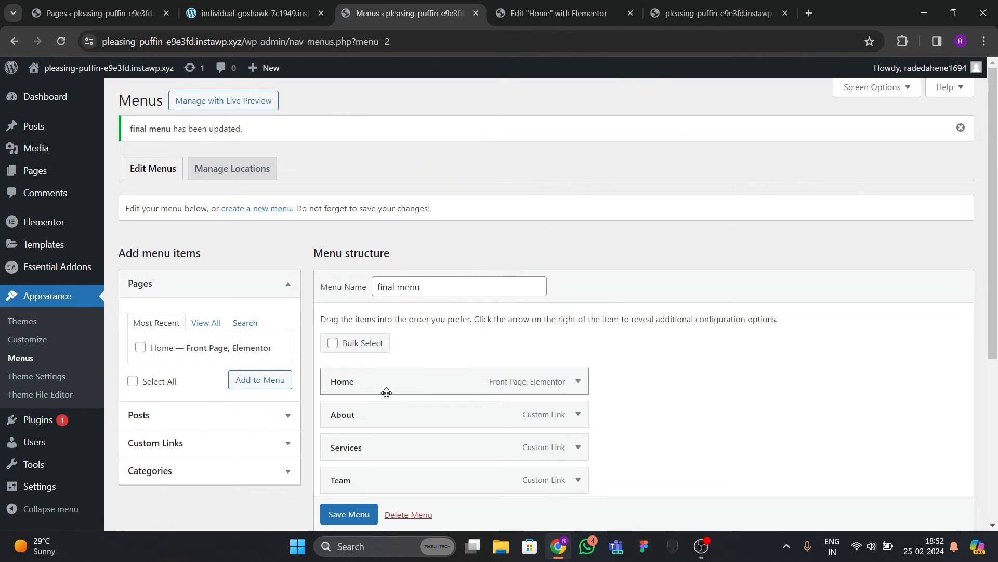
{"action": "left_click", "coordinate": [577, 414]}
{"action": "scroll", "coordinate": [390, 289], "scroll_direction": "down", "scroll_amount": 3}
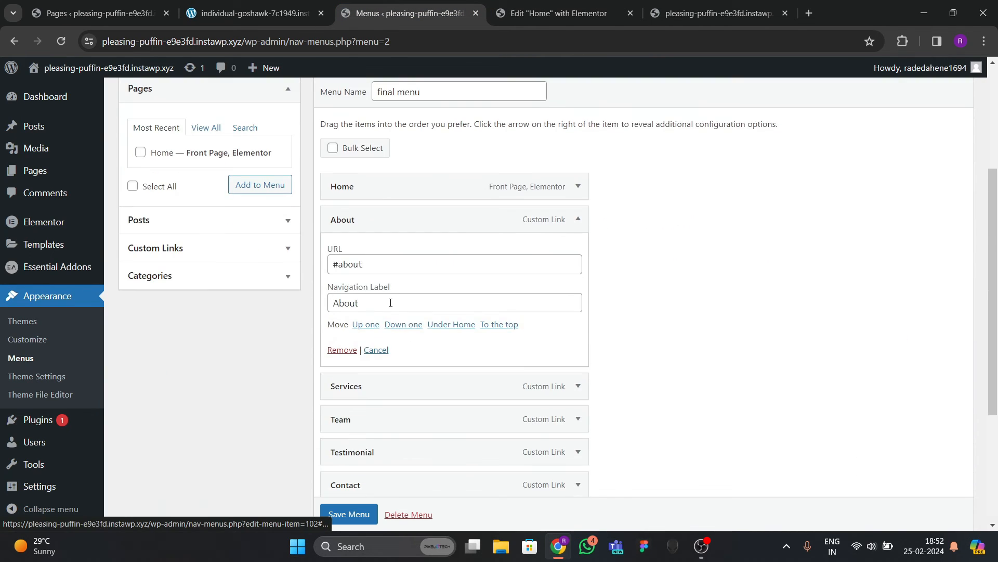
{"action": "left_click", "coordinate": [660, 15]}
{"action": "left_click", "coordinate": [513, 13]}
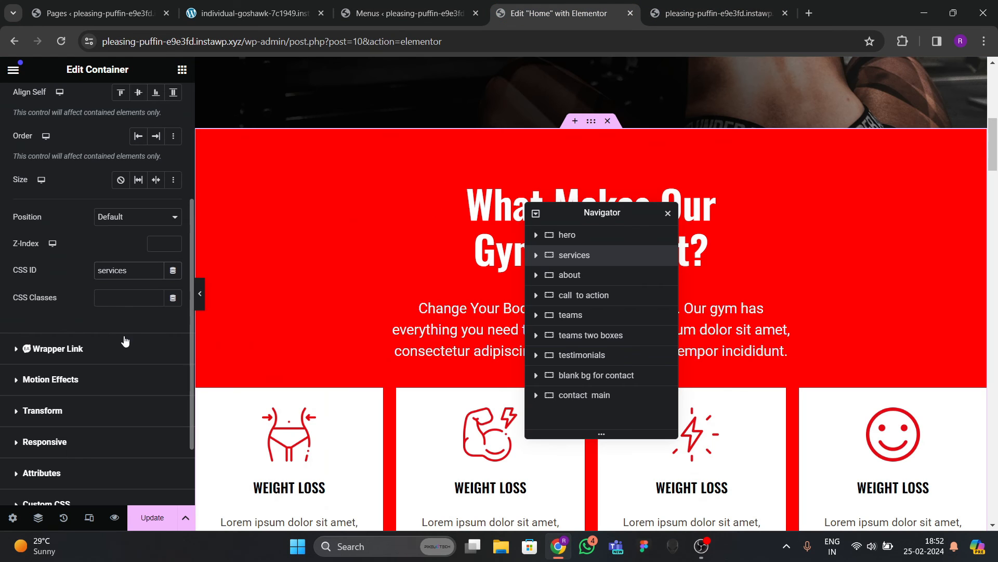
{"action": "scroll", "coordinate": [455, 309], "scroll_direction": "down", "scroll_amount": 9}
{"action": "scroll", "coordinate": [428, 315], "scroll_direction": "down", "scroll_amount": 2}
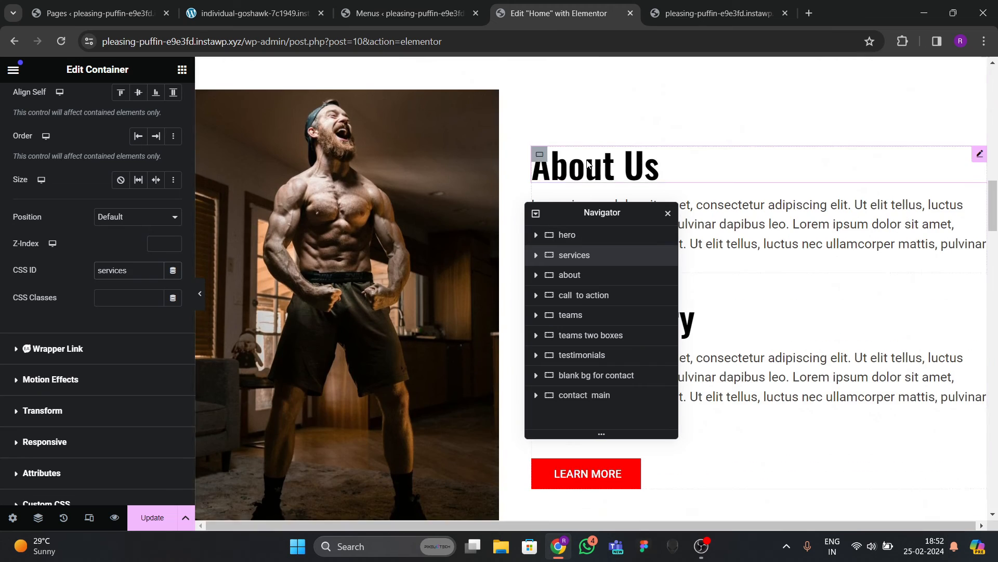
Enter a CSS ID for the about section container, typed as 'aboyut'.
{"action": "scroll", "coordinate": [564, 183], "scroll_direction": "up", "scroll_amount": 2}
{"action": "left_click", "coordinate": [594, 164]}
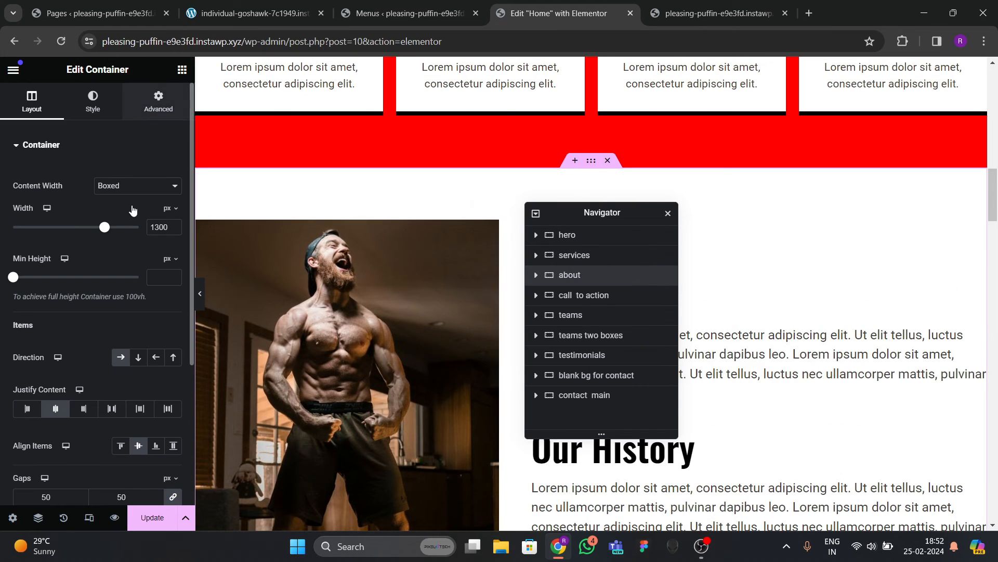
{"action": "left_click", "coordinate": [162, 112]}
{"action": "scroll", "coordinate": [132, 296], "scroll_direction": "down", "scroll_amount": 2}
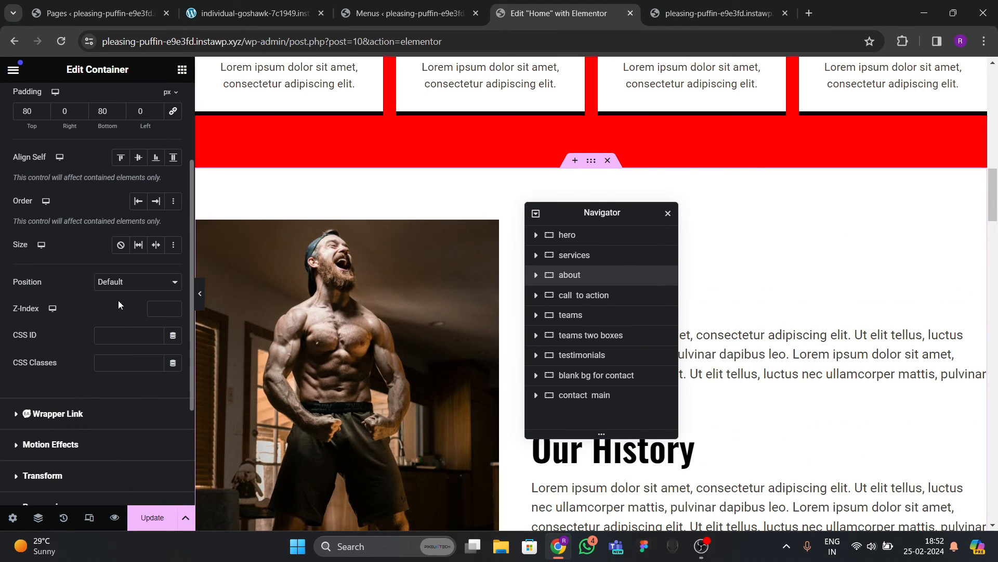
{"action": "left_click", "coordinate": [126, 334]}
{"action": "type", "text": "aboyut"}
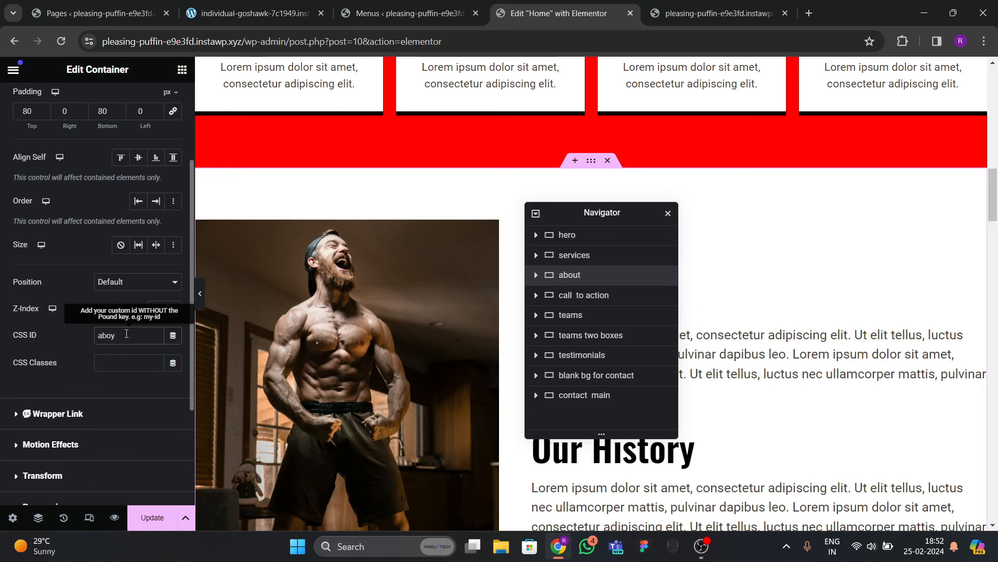
{"action": "scroll", "coordinate": [312, 336], "scroll_direction": "down", "scroll_amount": 10}
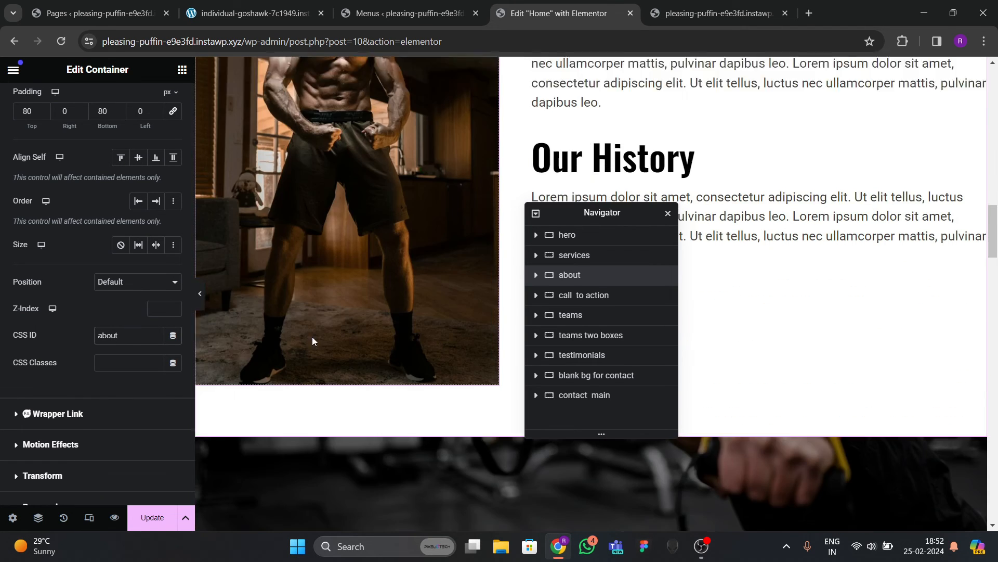
{"action": "scroll", "coordinate": [450, 236], "scroll_direction": "down", "scroll_amount": 8}
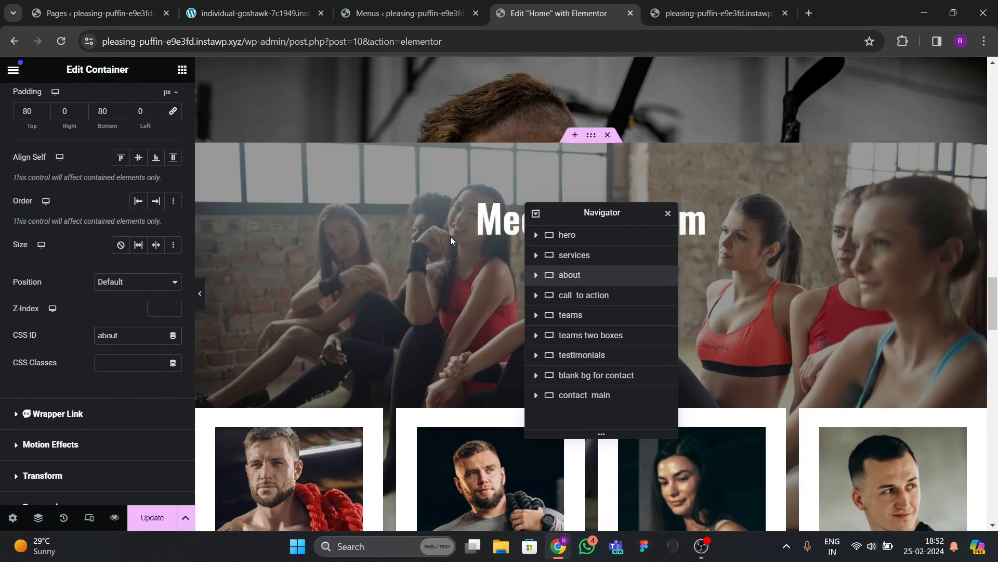
{"action": "scroll", "coordinate": [450, 236], "scroll_direction": "up", "scroll_amount": 3}
Give the teams and testimonials containers the CSS IDs team and testimonial.
{"action": "left_click_drag", "start_coordinate": [602, 219], "coordinate": [715, 283]}
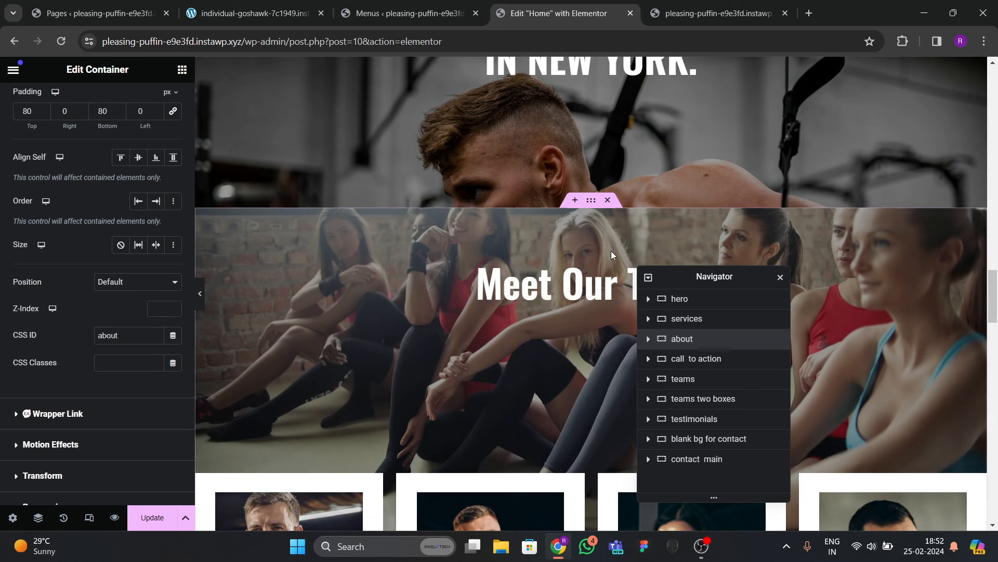
{"action": "left_click", "coordinate": [590, 205]}
{"action": "scroll", "coordinate": [72, 281], "scroll_direction": "down", "scroll_amount": 4}
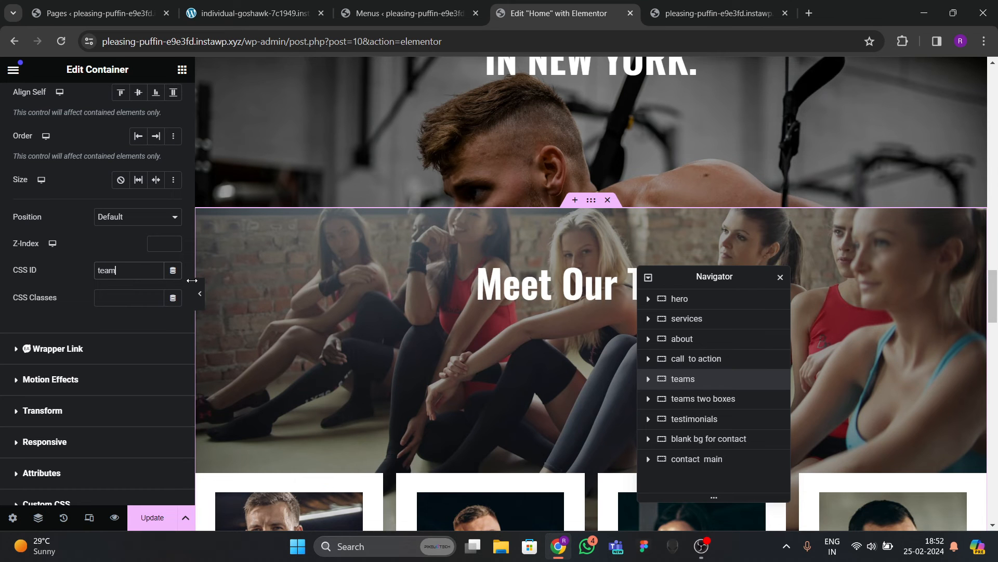
{"action": "scroll", "coordinate": [524, 354], "scroll_direction": "down", "scroll_amount": 12}
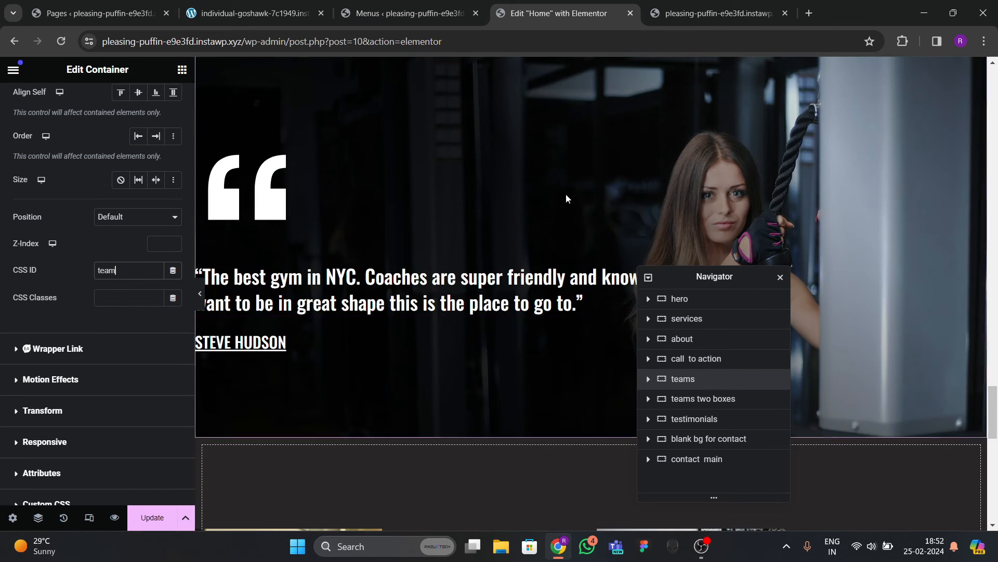
{"action": "scroll", "coordinate": [585, 187], "scroll_direction": "up", "scroll_amount": 2}
{"action": "left_click", "coordinate": [592, 177]}
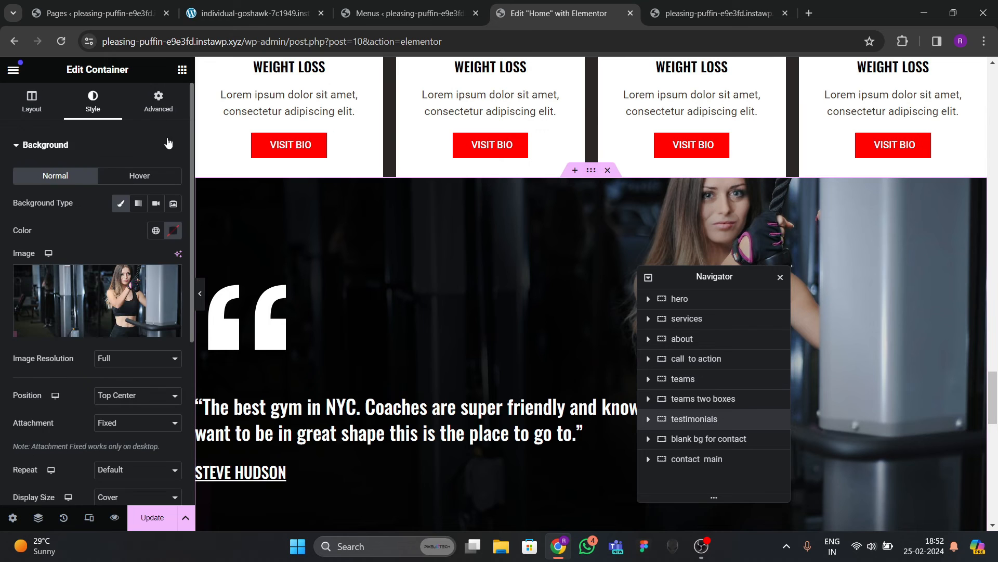
{"action": "left_click", "coordinate": [158, 101]}
{"action": "scroll", "coordinate": [116, 268], "scroll_direction": "down", "scroll_amount": 4}
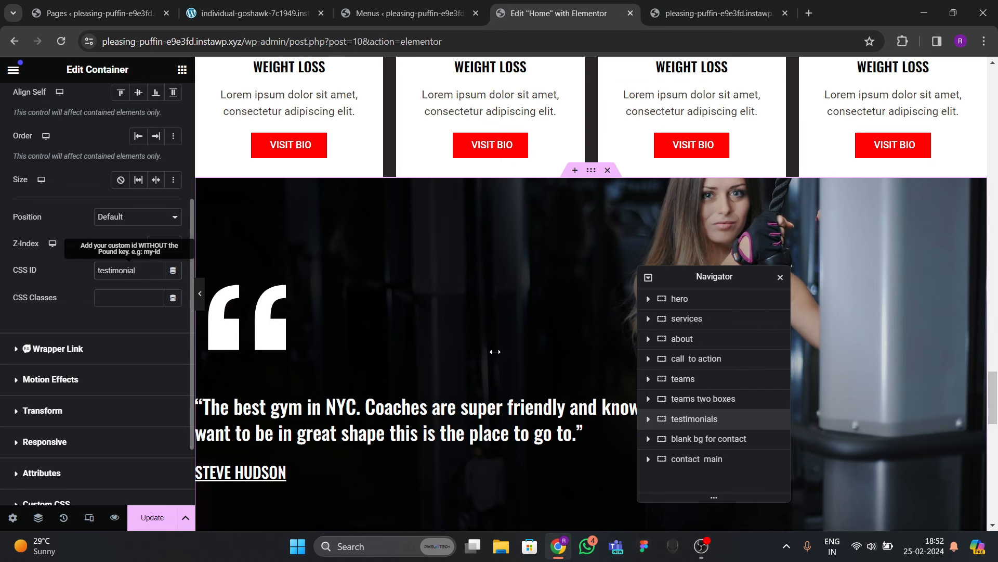
{"action": "scroll", "coordinate": [495, 351], "scroll_direction": "down", "scroll_amount": 15}
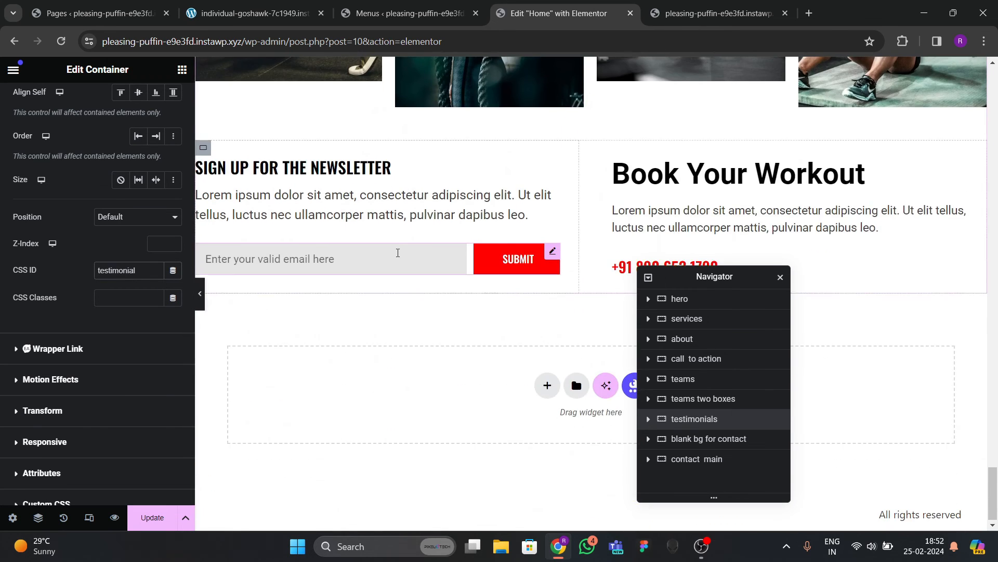
{"action": "scroll", "coordinate": [449, 218], "scroll_direction": "up", "scroll_amount": 7}
Give the contact background container the CSS ID contact and update the page.
{"action": "left_click", "coordinate": [591, 91]}
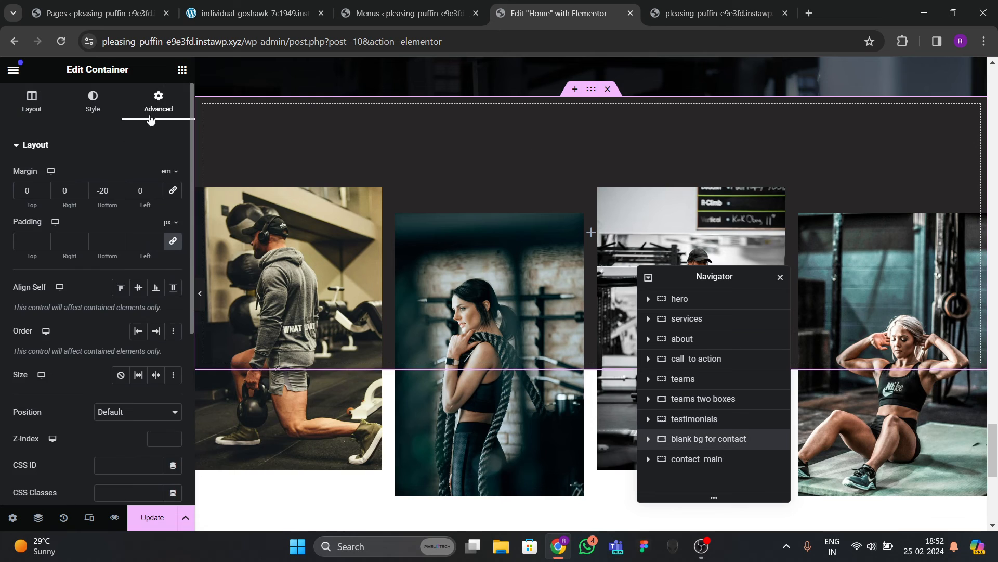
{"action": "scroll", "coordinate": [122, 250], "scroll_direction": "down", "scroll_amount": 10}
{"action": "left_click", "coordinate": [126, 203]}
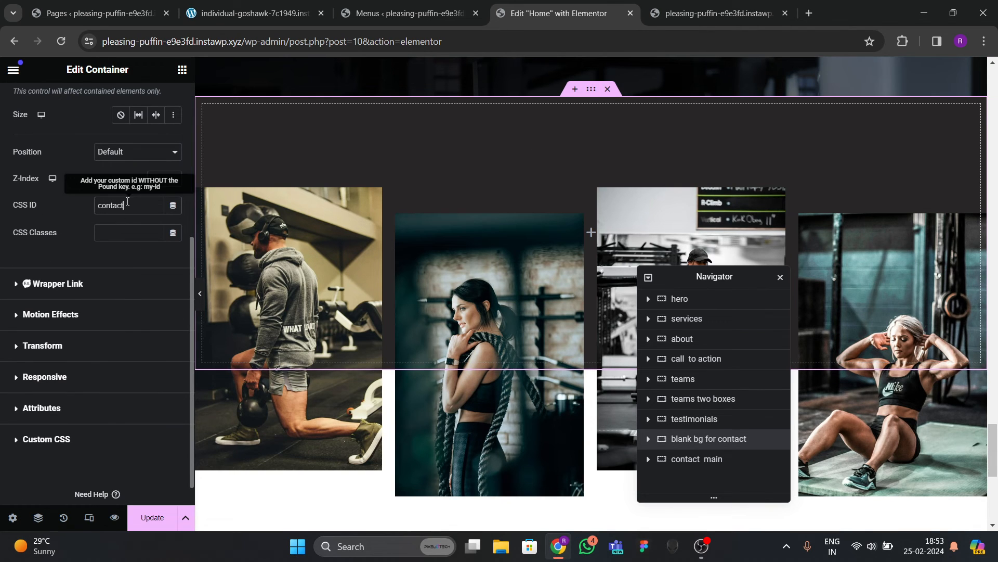
{"action": "left_click", "coordinate": [165, 516]}
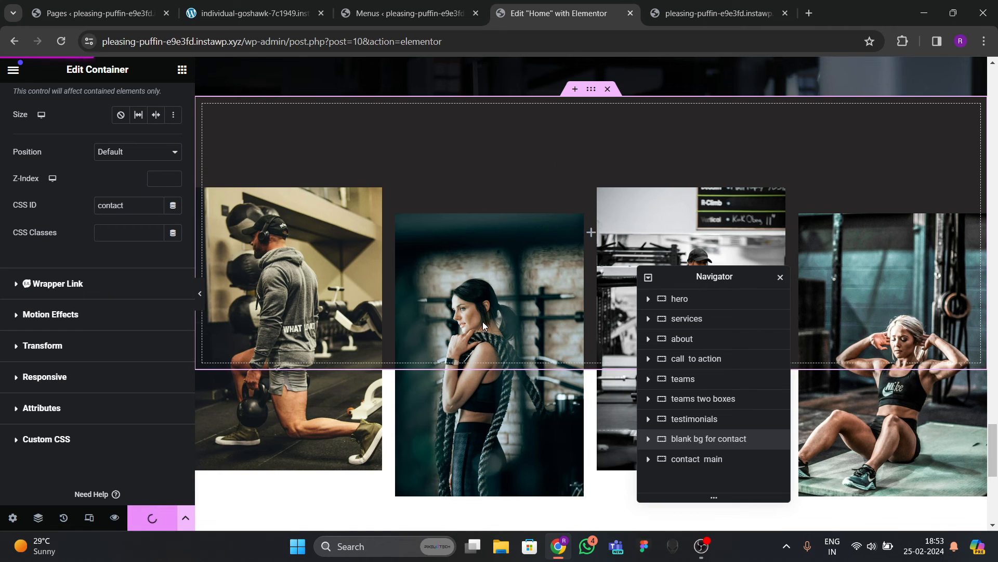
Test the live ABOUT, SERVICES, TEAM, TESTIMONIAL and CONTACT anchors, then return to the Menus page.
{"action": "left_click", "coordinate": [656, 13]}
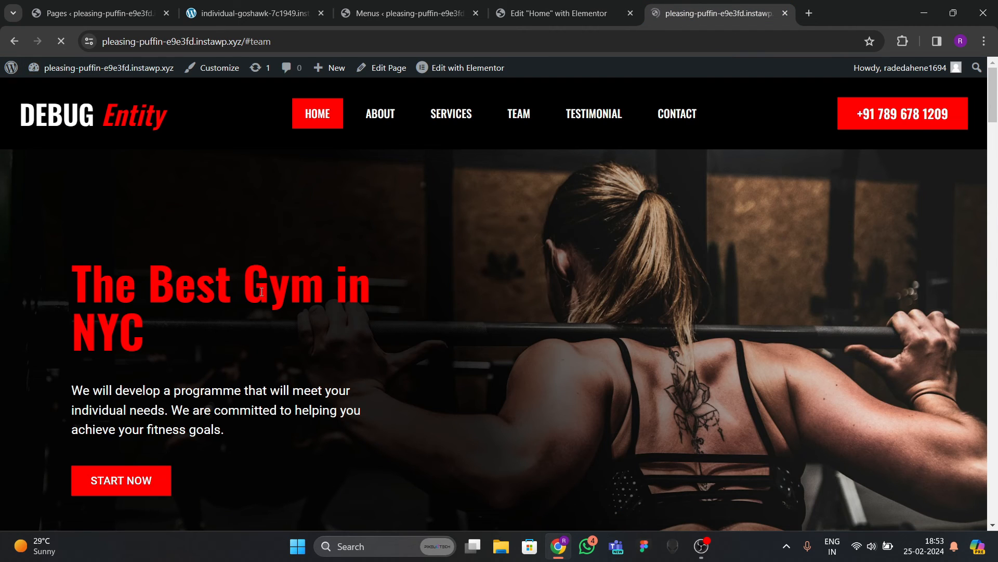
{"action": "scroll", "coordinate": [315, 315], "scroll_direction": "down", "scroll_amount": 2}
{"action": "scroll", "coordinate": [315, 314], "scroll_direction": "up", "scroll_amount": 2}
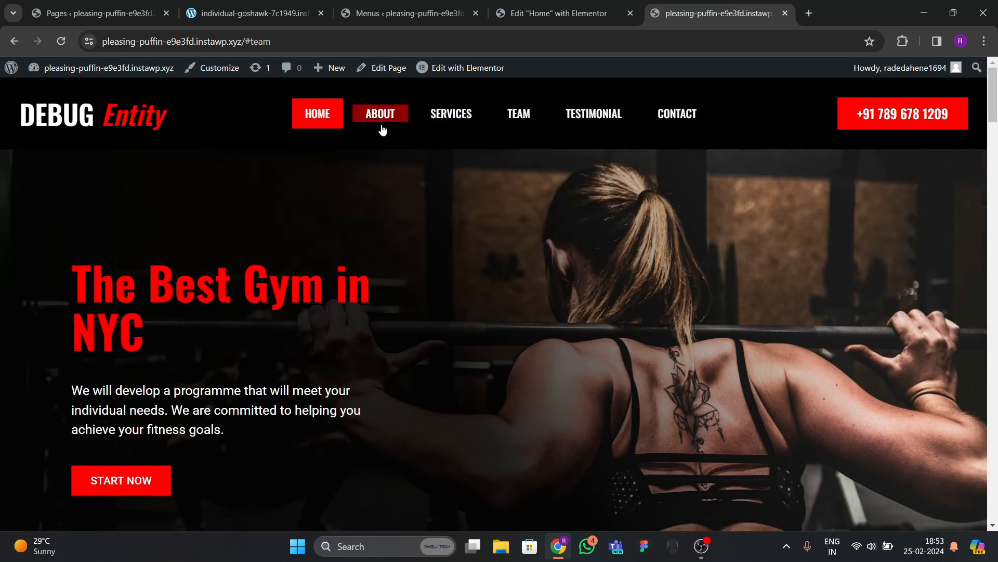
{"action": "left_click", "coordinate": [382, 122]}
{"action": "left_click", "coordinate": [466, 122]}
{"action": "left_click", "coordinate": [532, 123]}
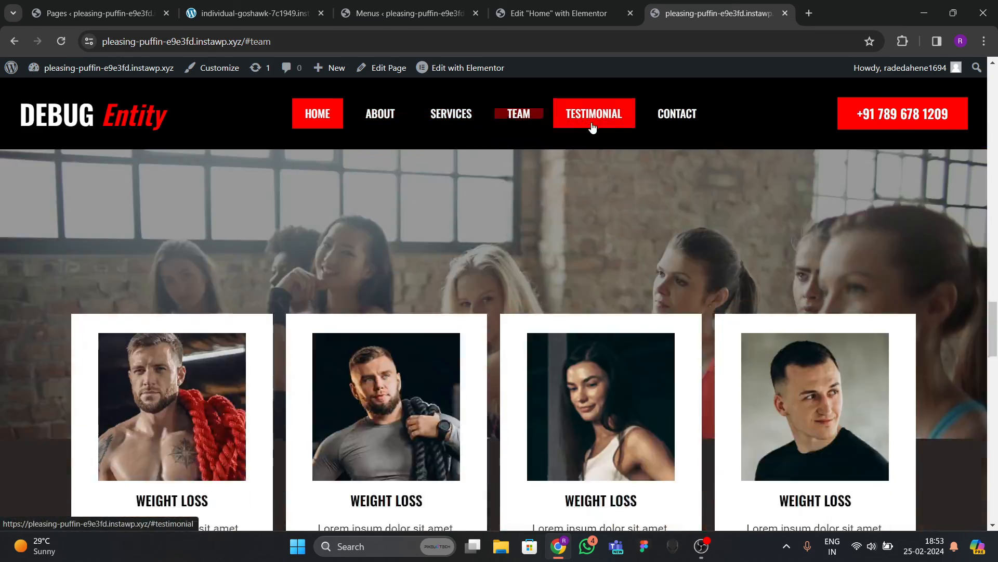
{"action": "left_click", "coordinate": [592, 123]}
{"action": "left_click", "coordinate": [656, 121]}
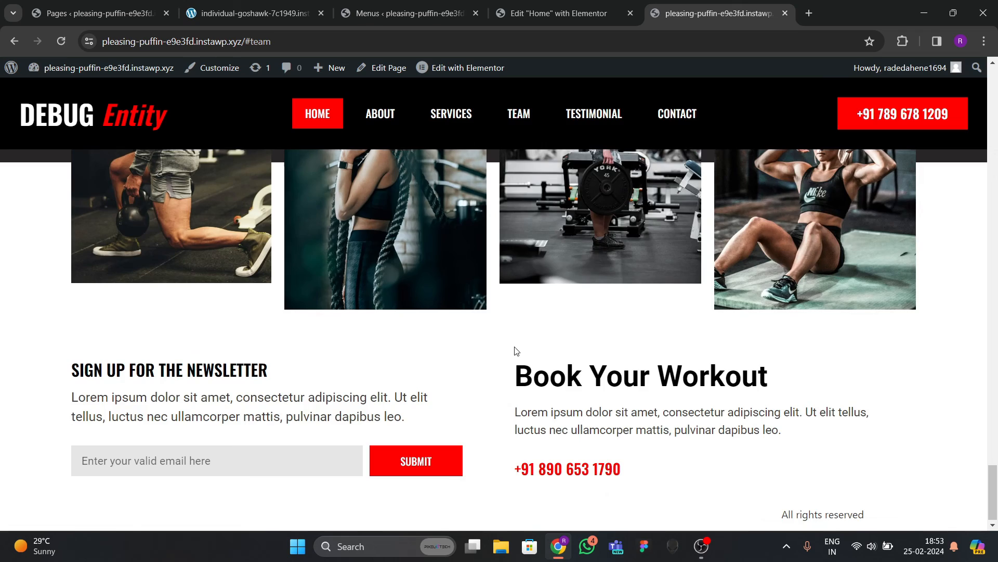
{"action": "scroll", "coordinate": [515, 346], "scroll_direction": "up", "scroll_amount": 5}
{"action": "scroll", "coordinate": [514, 346], "scroll_direction": "up", "scroll_amount": 20}
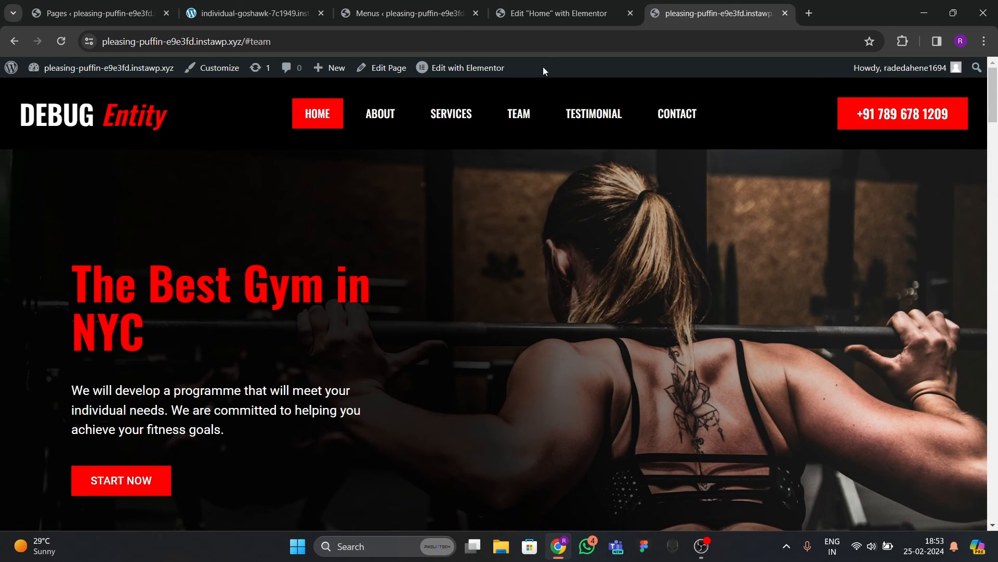
{"action": "left_click", "coordinate": [404, 10]}
{"action": "scroll", "coordinate": [124, 267], "scroll_direction": "up", "scroll_amount": 3}
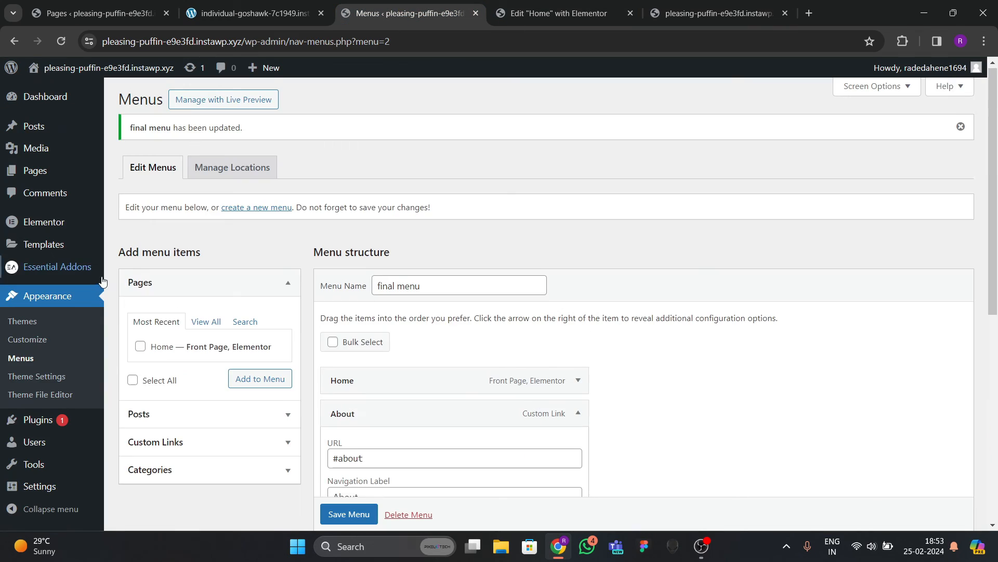
Add a new Footer template from Templates > Theme Builder.
{"action": "mouse_move", "coordinate": [93, 244]}
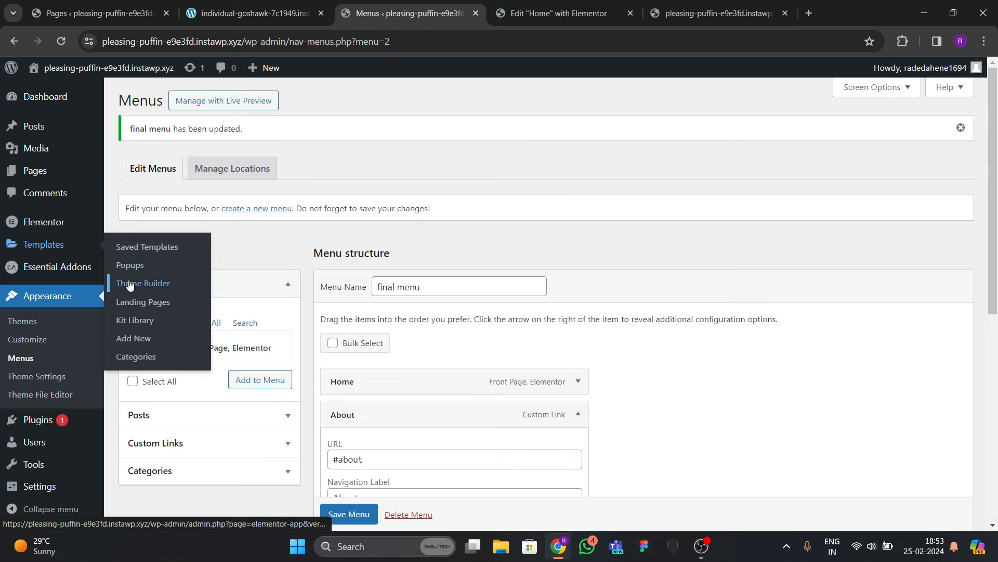
{"action": "left_click", "coordinate": [177, 297]}
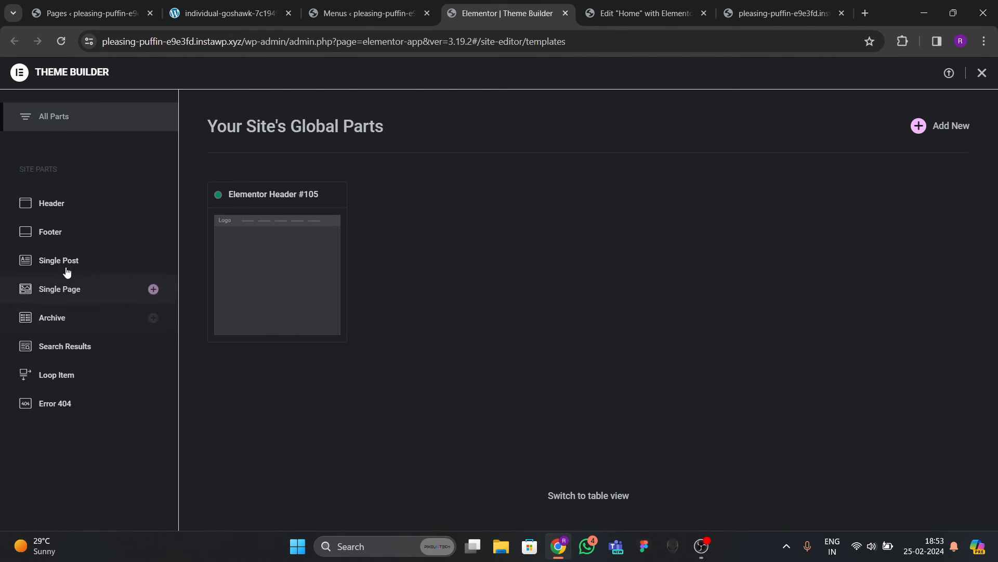
{"action": "left_click", "coordinate": [66, 236]}
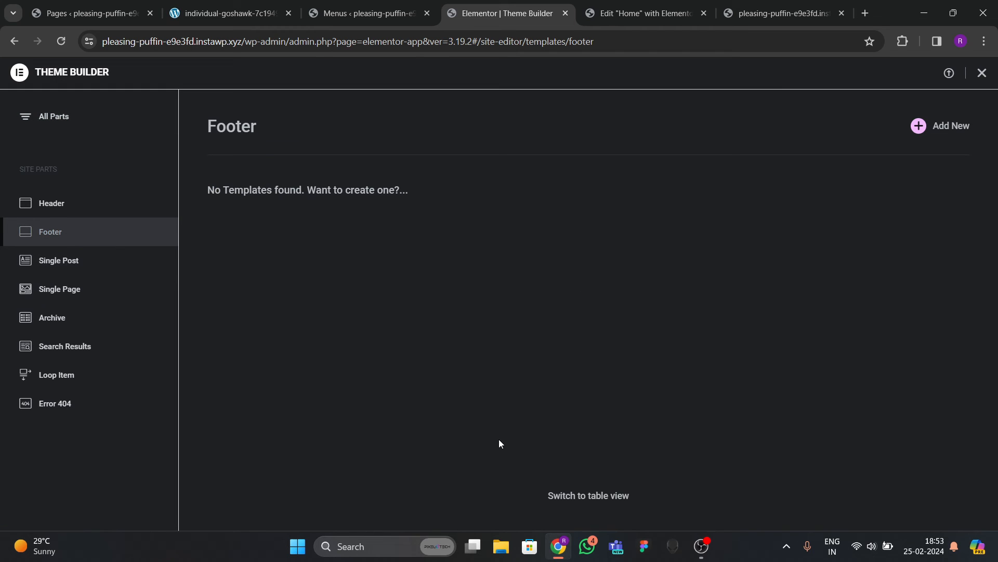
{"action": "left_click", "coordinate": [918, 125]}
Compare against the reference site's footer, then close the template library in the footer editor.
{"action": "left_click", "coordinate": [258, 19]}
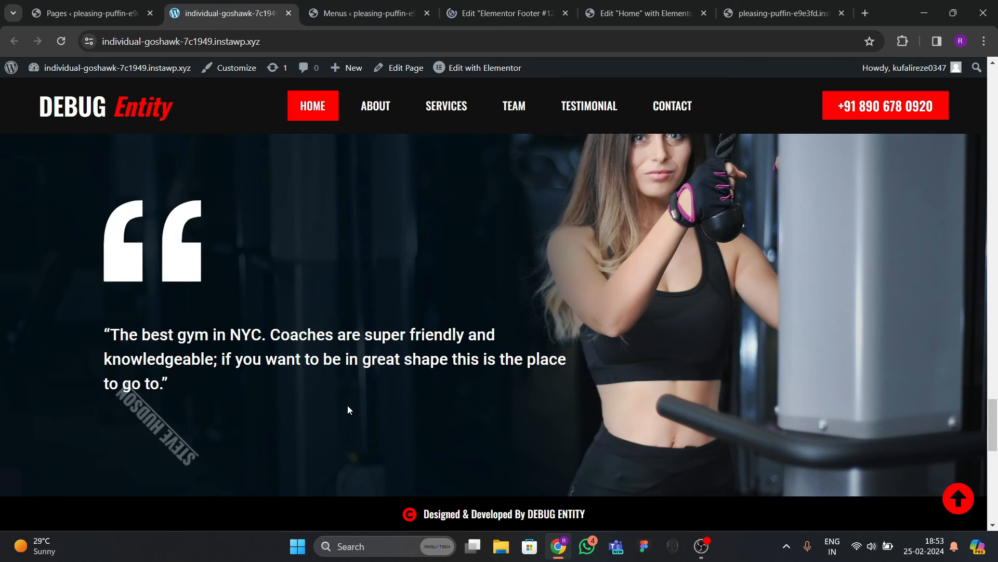
{"action": "scroll", "coordinate": [364, 442], "scroll_direction": "down", "scroll_amount": 5}
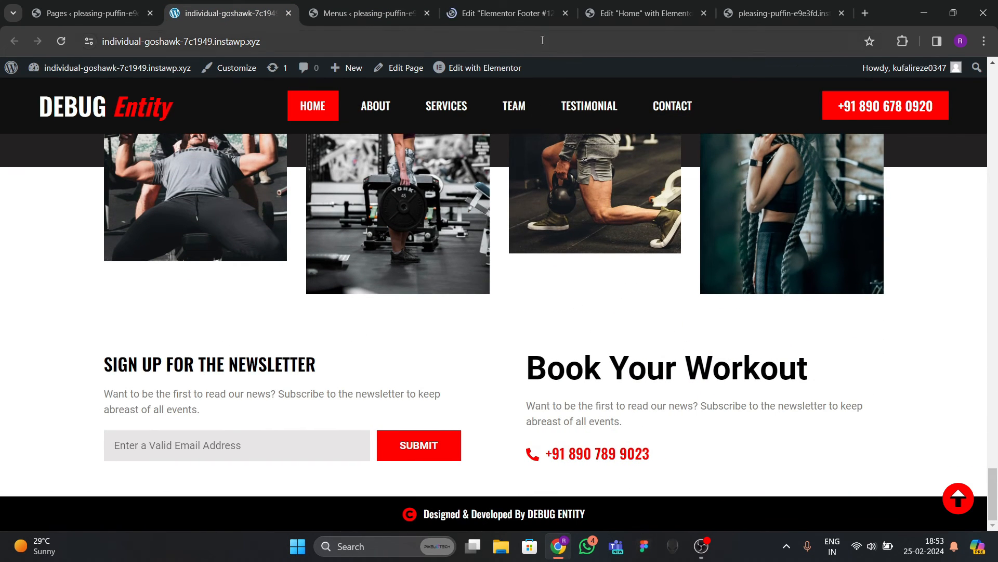
{"action": "left_click", "coordinate": [501, 13]}
{"action": "left_click", "coordinate": [247, 13]}
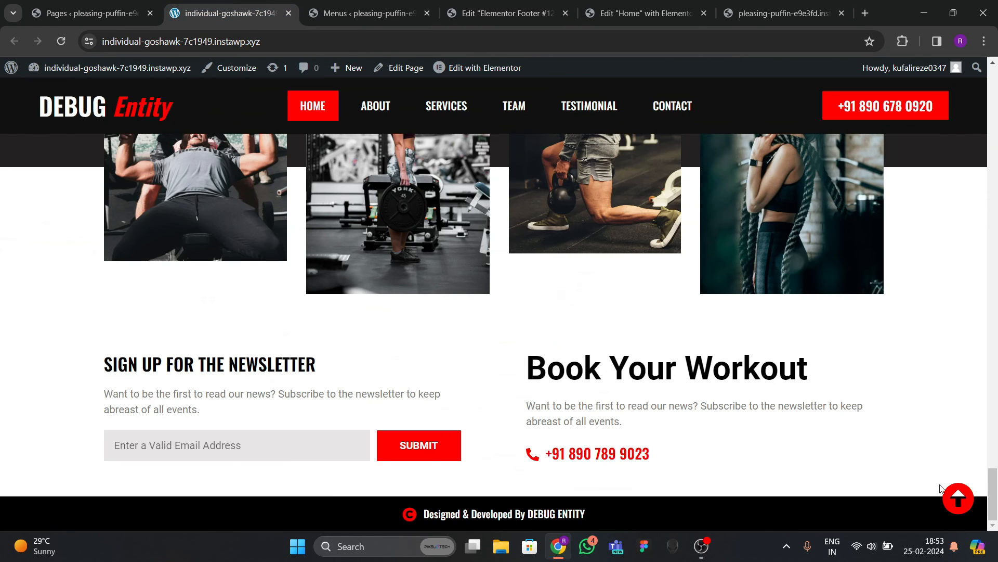
{"action": "left_click", "coordinate": [380, 16]}
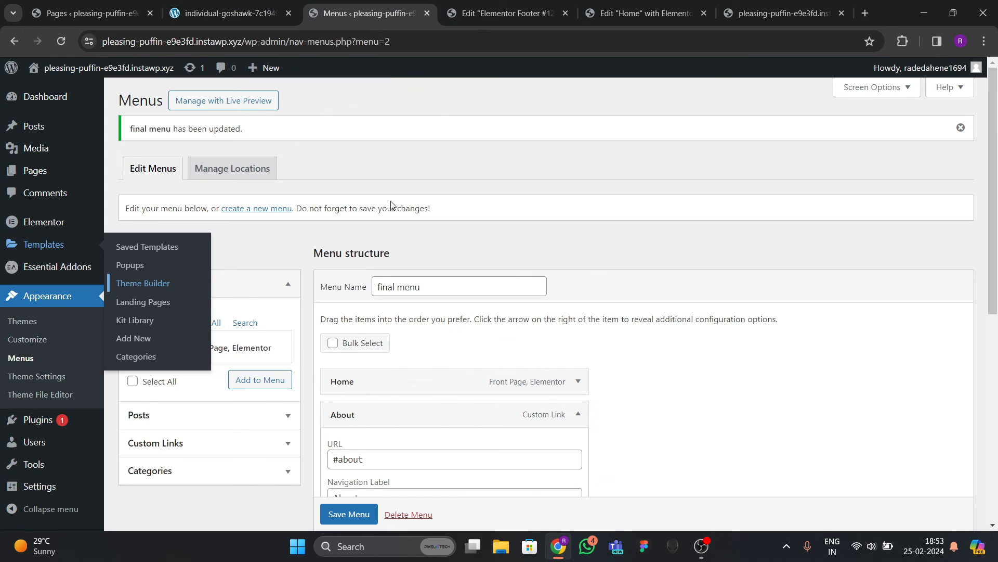
{"action": "left_click", "coordinate": [502, 13]}
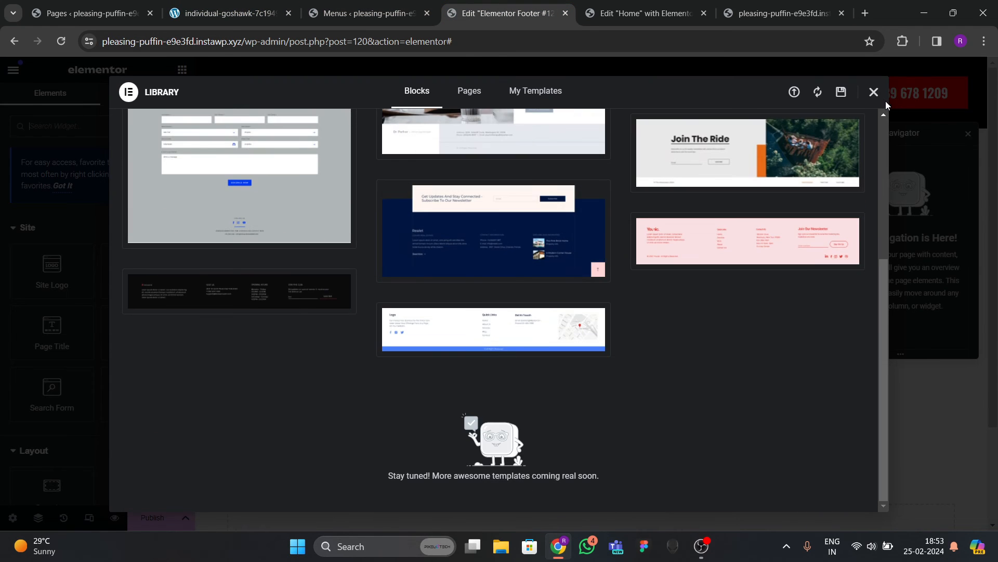
{"action": "left_click", "coordinate": [874, 92]}
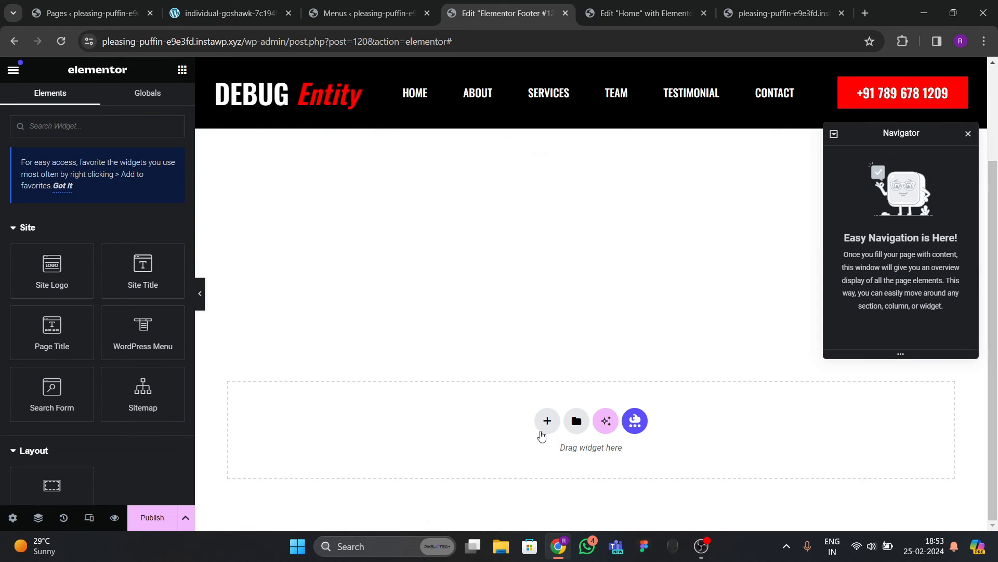
Add a footer container with a Classic black background.
{"action": "left_click", "coordinate": [547, 421]}
{"action": "left_click", "coordinate": [491, 447]}
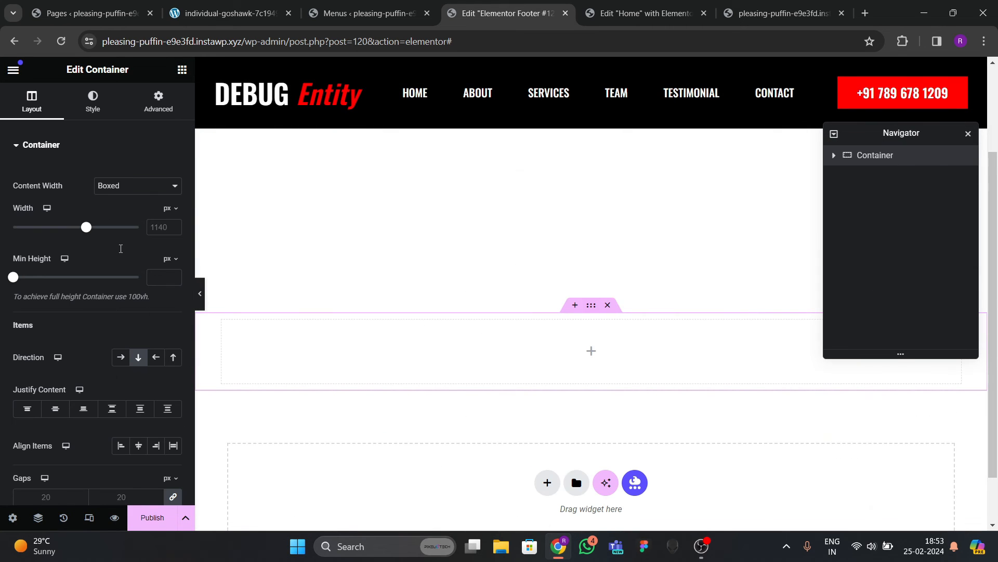
{"action": "left_click", "coordinate": [92, 101]}
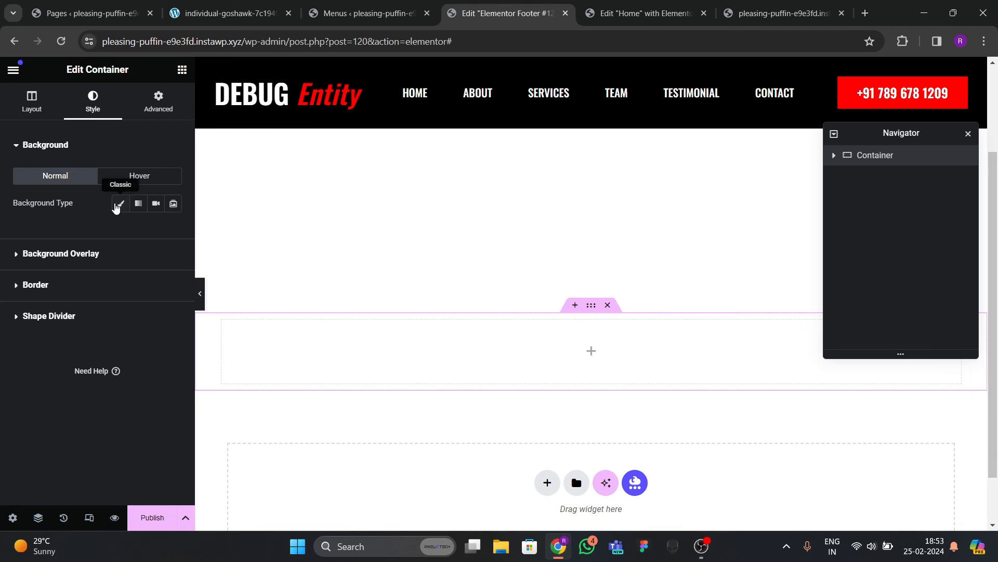
{"action": "left_click", "coordinate": [116, 207]}
{"action": "left_click", "coordinate": [174, 231]}
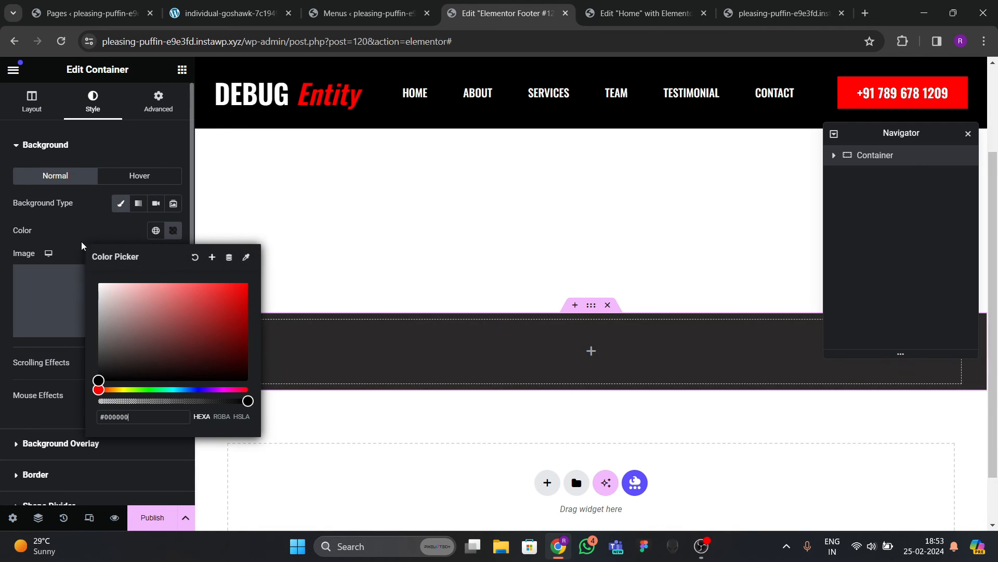
{"action": "left_click", "coordinate": [124, 164]}
Set the footer container's boxed width to 1300 px.
{"action": "left_click", "coordinate": [159, 99]}
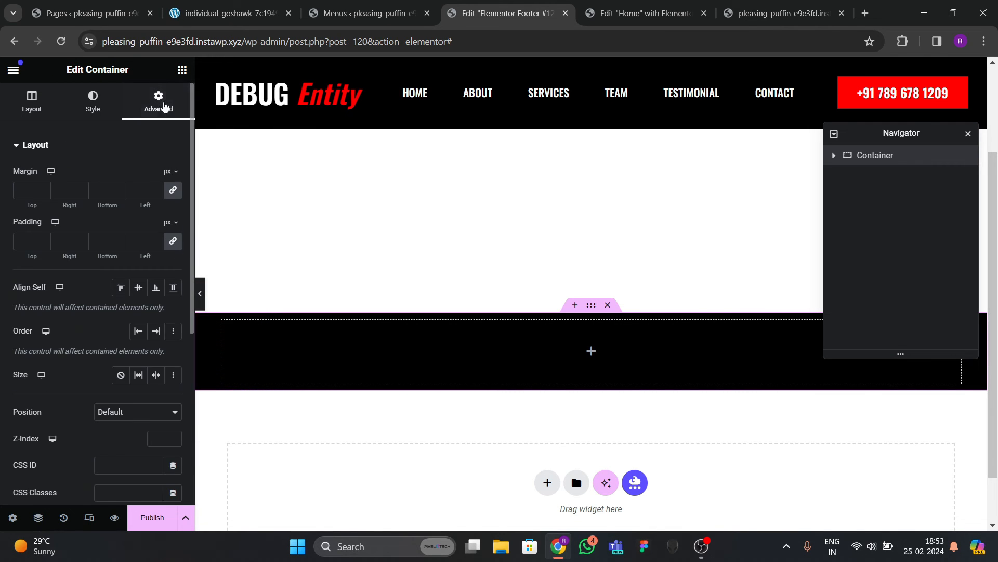
{"action": "left_click", "coordinate": [32, 100]}
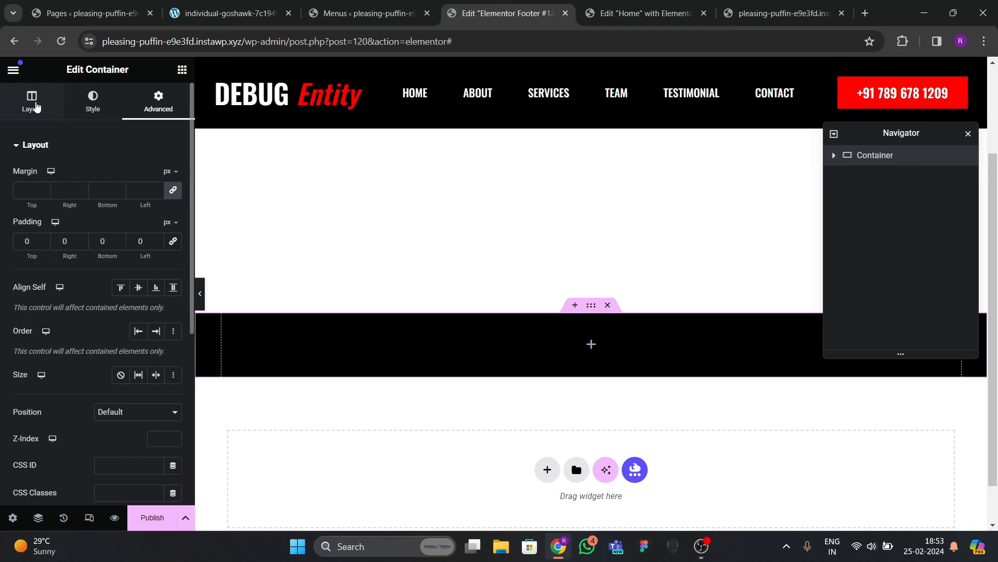
{"action": "type", "text": "1300"}
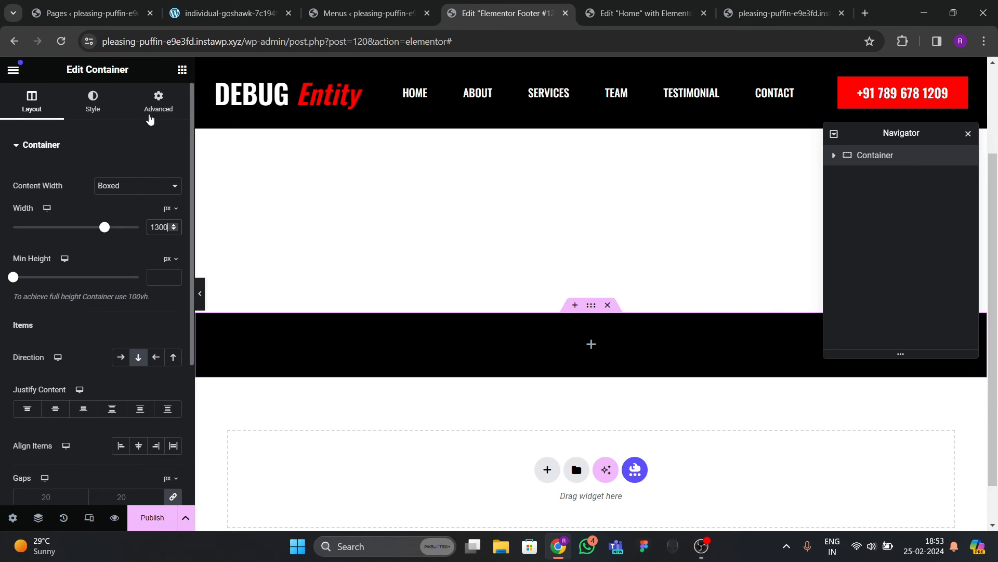
{"action": "left_click", "coordinate": [152, 115]}
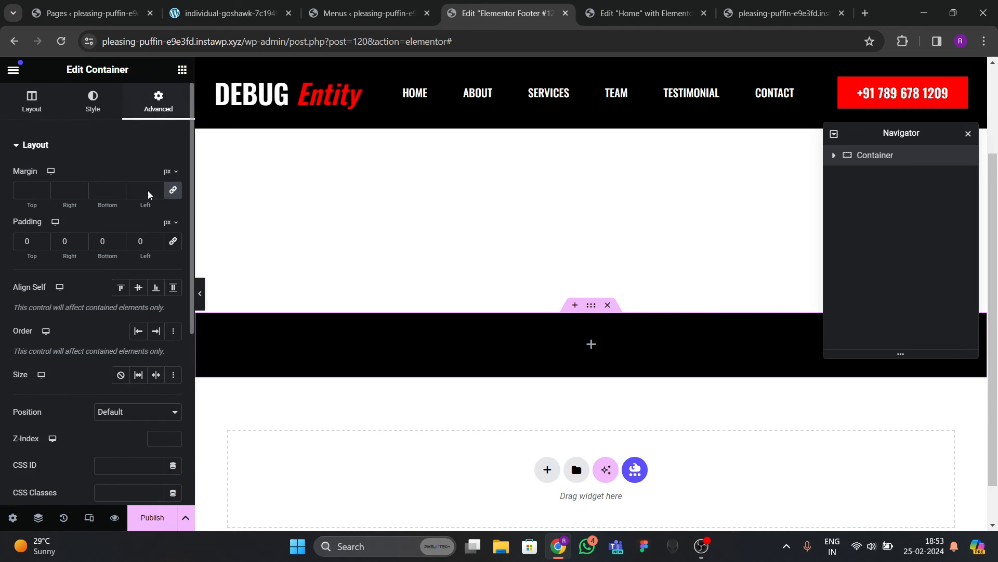
Drag an Icon List into the black container and delete its second and third items.
{"action": "left_click", "coordinate": [182, 69]}
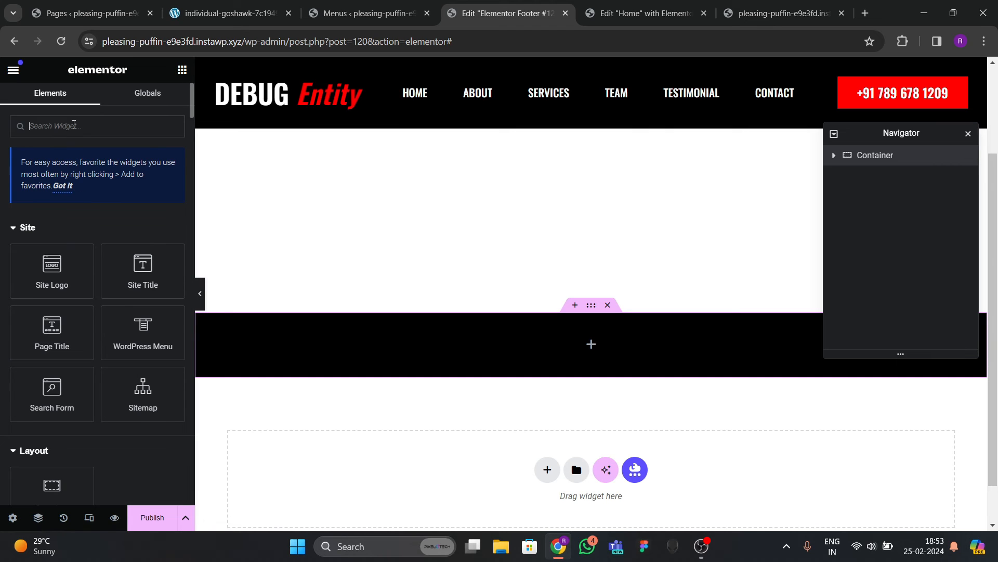
{"action": "type", "text": "list"}
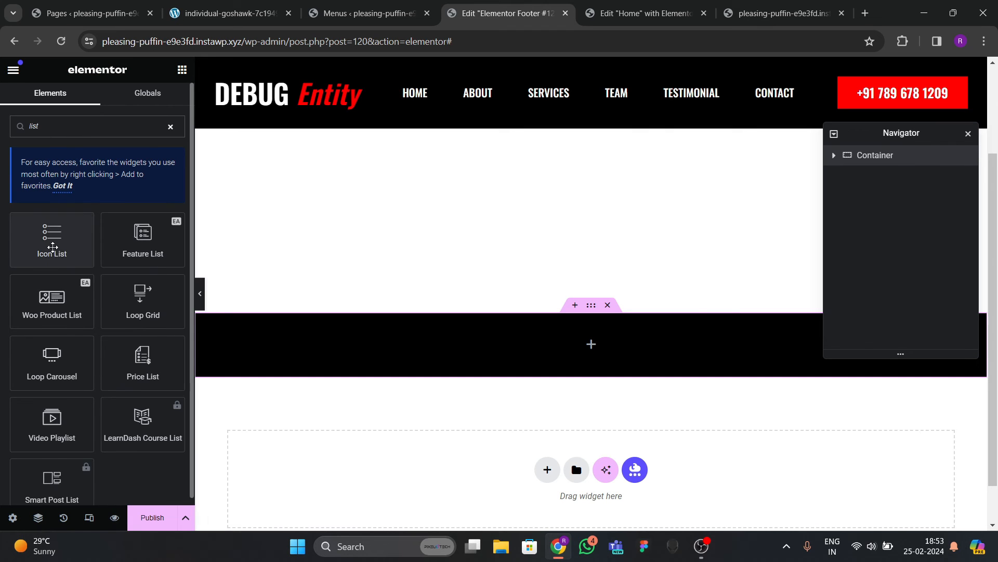
{"action": "left_click_drag", "start_coordinate": [52, 247], "coordinate": [520, 344]}
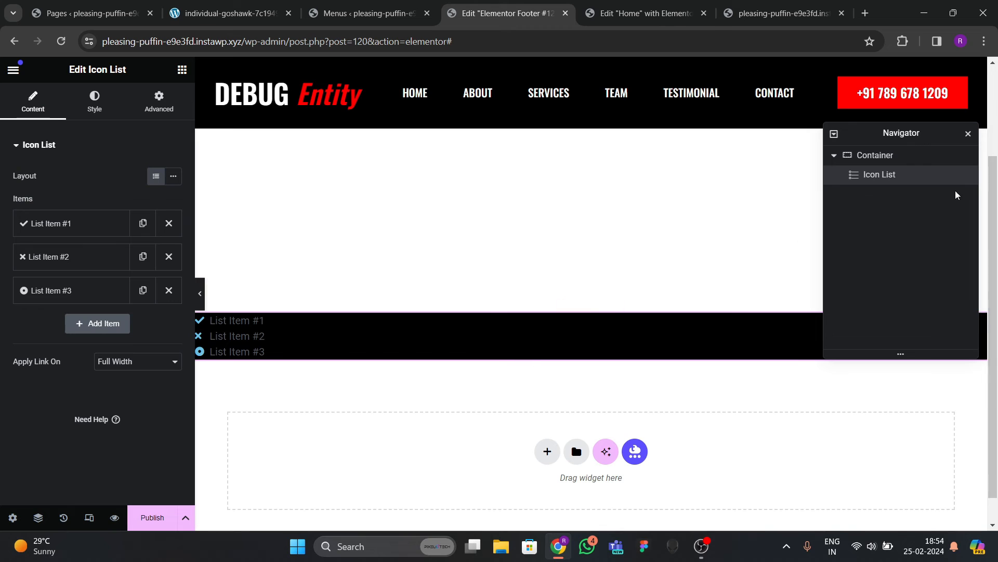
{"action": "left_click", "coordinate": [168, 290]}
{"action": "left_click", "coordinate": [168, 256]}
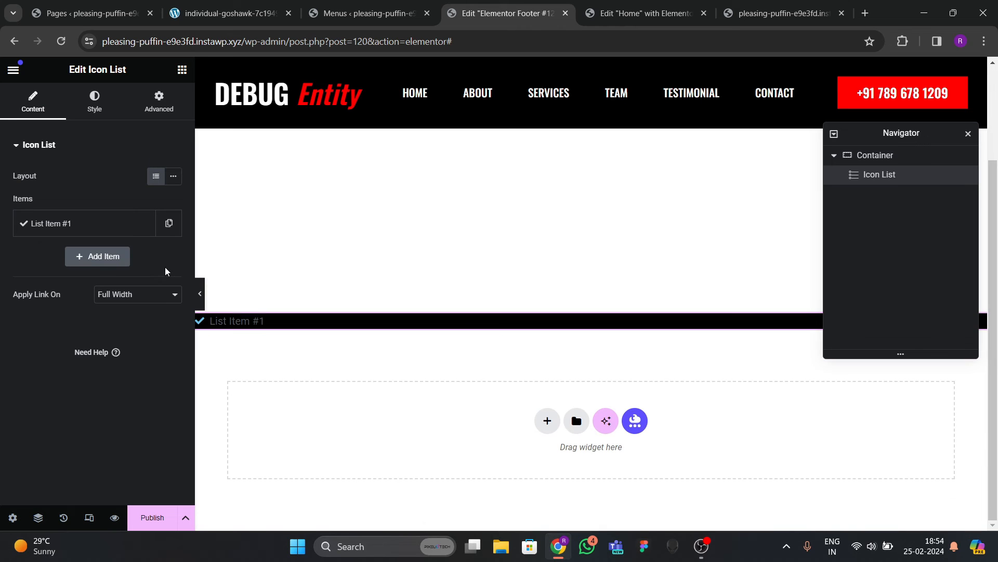
Centre the list item on both axes and give the container 20 px padding.
{"action": "left_click", "coordinate": [892, 156]}
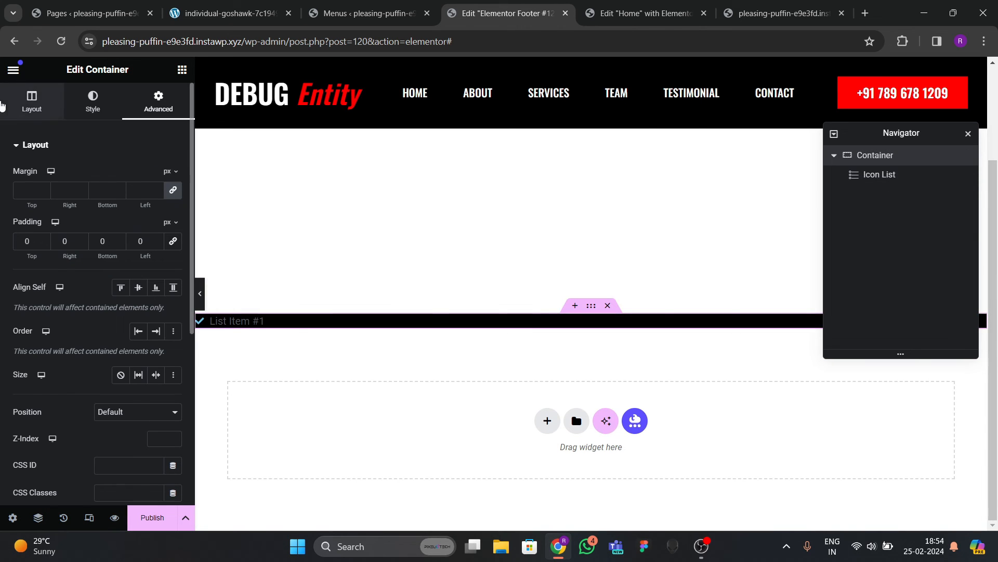
{"action": "left_click", "coordinate": [32, 101]}
{"action": "scroll", "coordinate": [70, 249], "scroll_direction": "down", "scroll_amount": 4}
{"action": "left_click", "coordinate": [55, 213]}
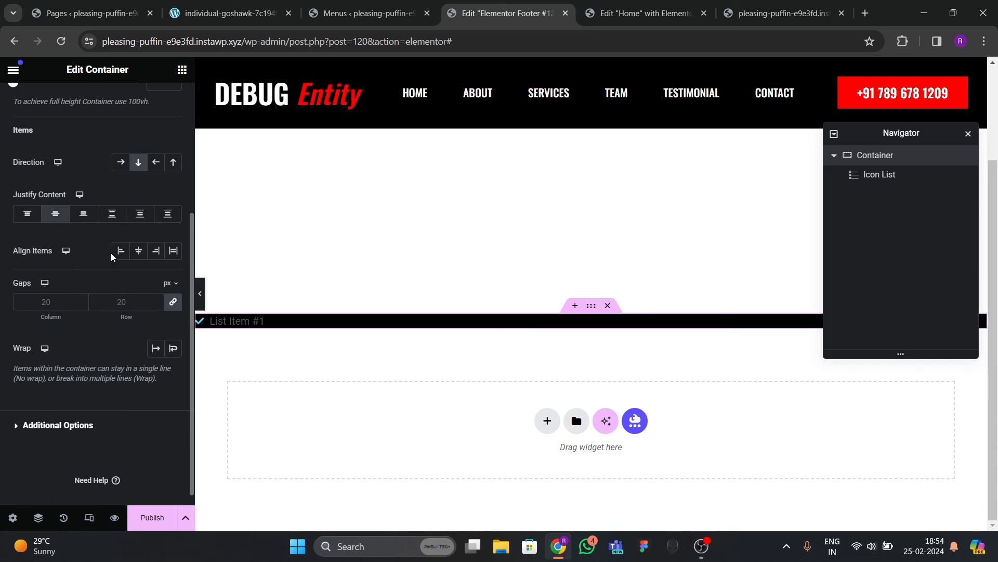
{"action": "left_click", "coordinate": [138, 250]}
{"action": "scroll", "coordinate": [176, 179], "scroll_direction": "up", "scroll_amount": 4}
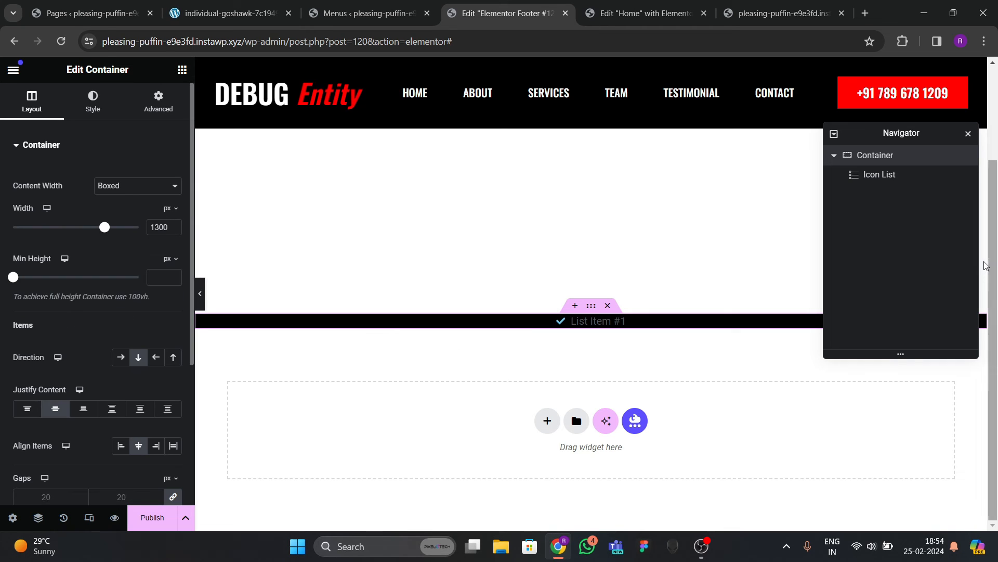
{"action": "left_click", "coordinate": [158, 101]}
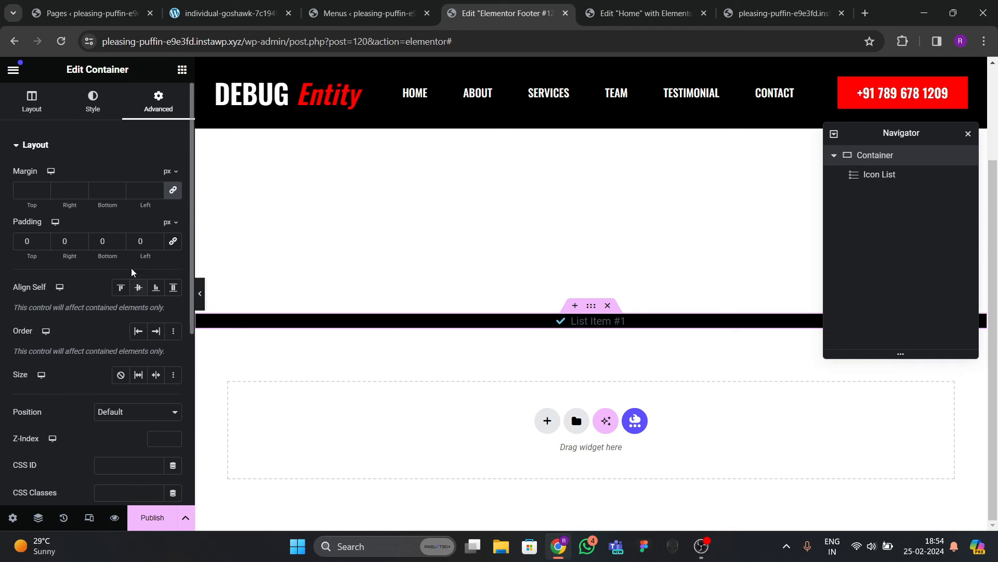
{"action": "left_click", "coordinate": [27, 241]}
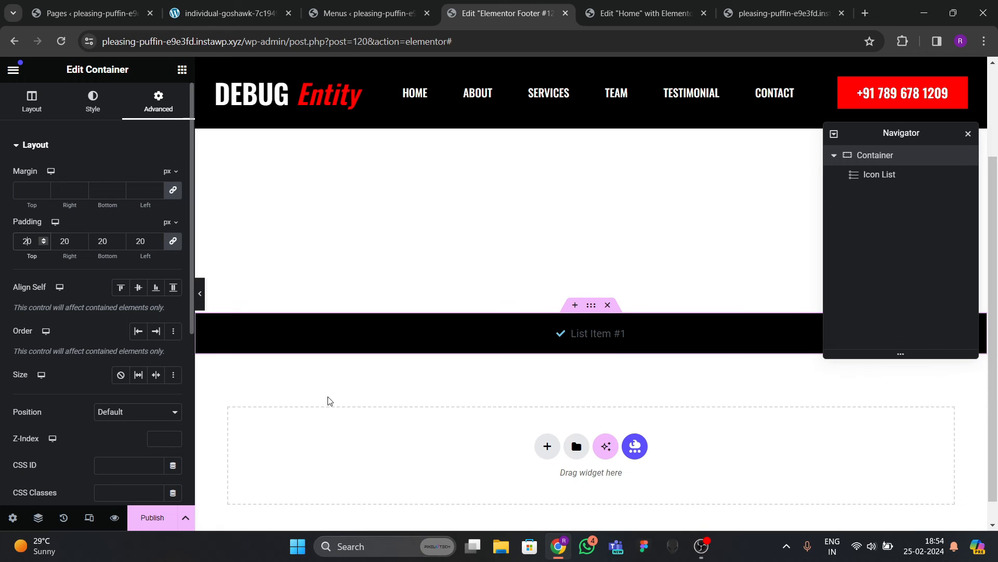
{"action": "left_click", "coordinate": [617, 334]}
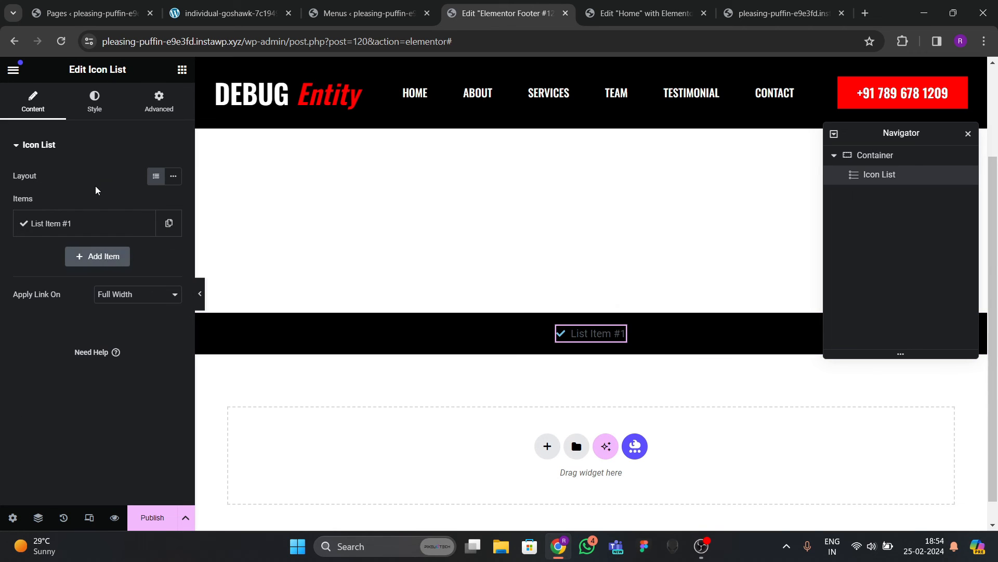
Replace List Item #1's icon with the solid Copyright icon from the Icon Library.
{"action": "left_click", "coordinate": [78, 224]}
{"action": "left_click", "coordinate": [58, 354]}
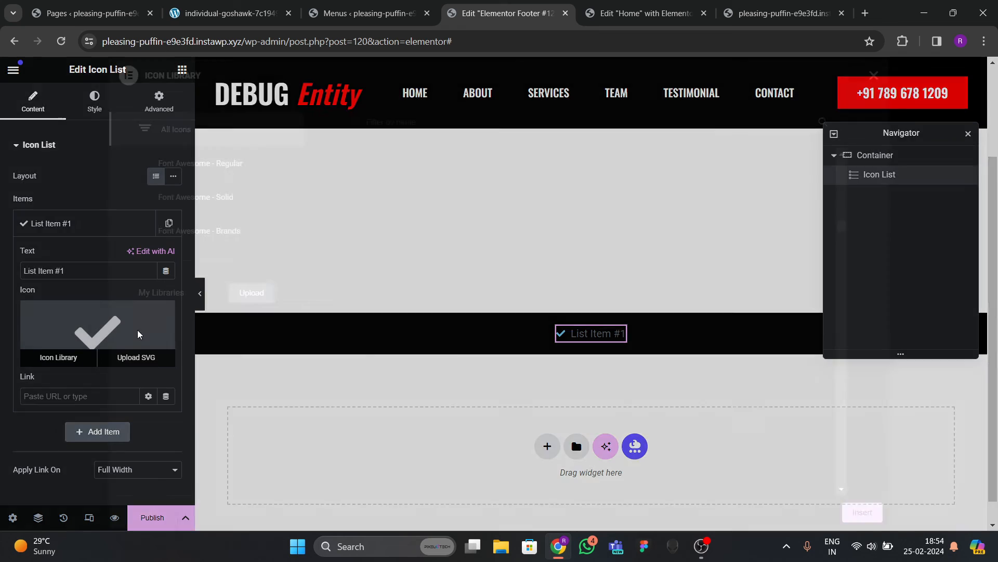
{"action": "left_click", "coordinate": [456, 113]}
{"action": "type", "text": "copy"}
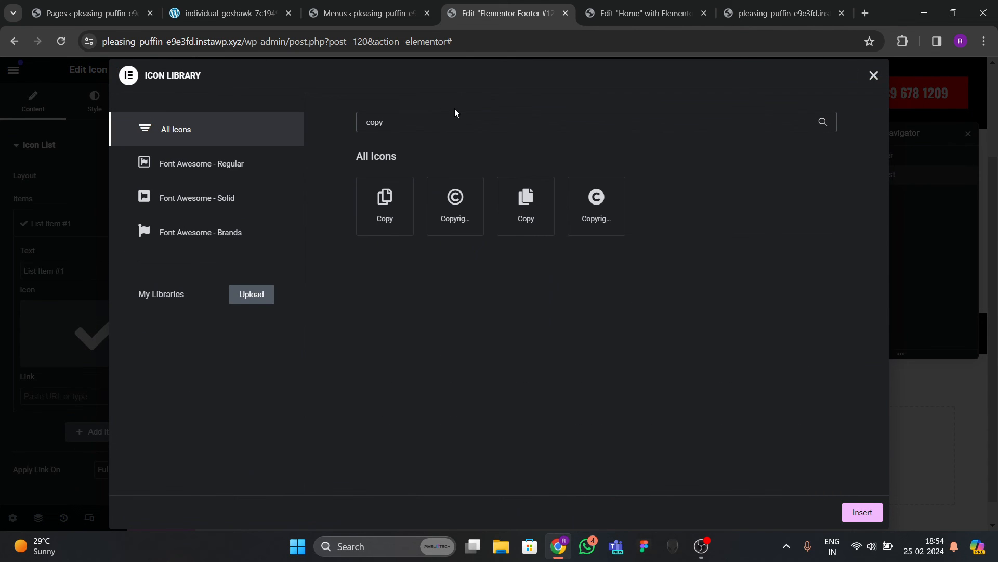
{"action": "left_click", "coordinate": [596, 203]}
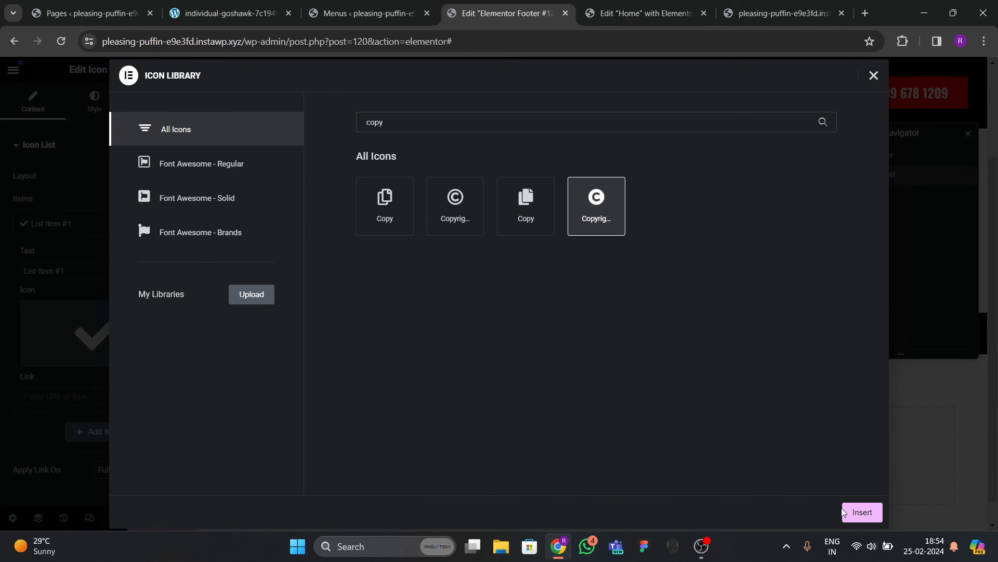
{"action": "left_click", "coordinate": [862, 512]}
Change the item text to 'All Right Reserved 2024, DEBUG ENTITY Copyright'.
{"action": "left_click", "coordinate": [94, 102]}
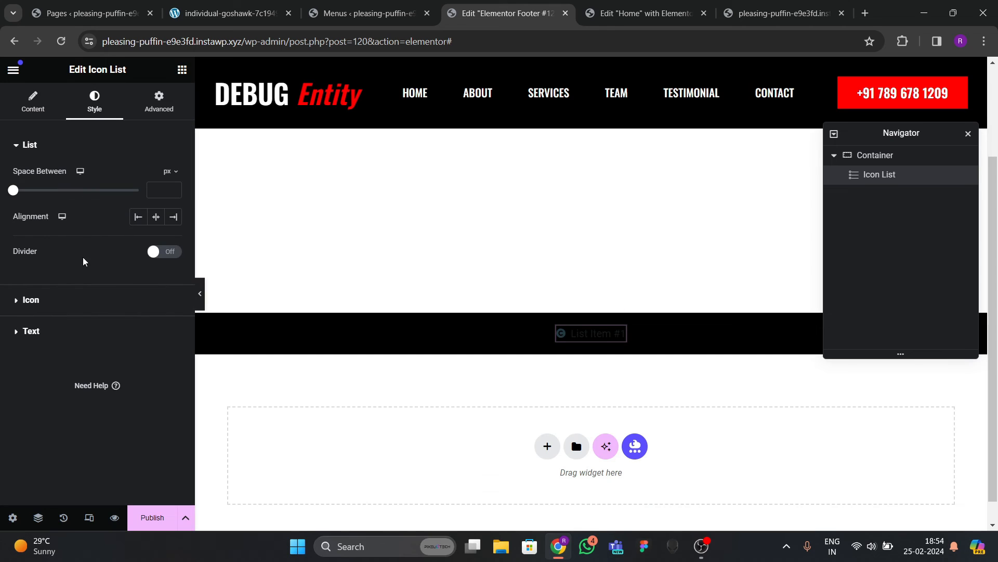
{"action": "left_click", "coordinate": [33, 101]}
{"action": "left_click", "coordinate": [73, 223]}
{"action": "left_click_drag", "start_coordinate": [65, 271], "coordinate": [1, 269]}
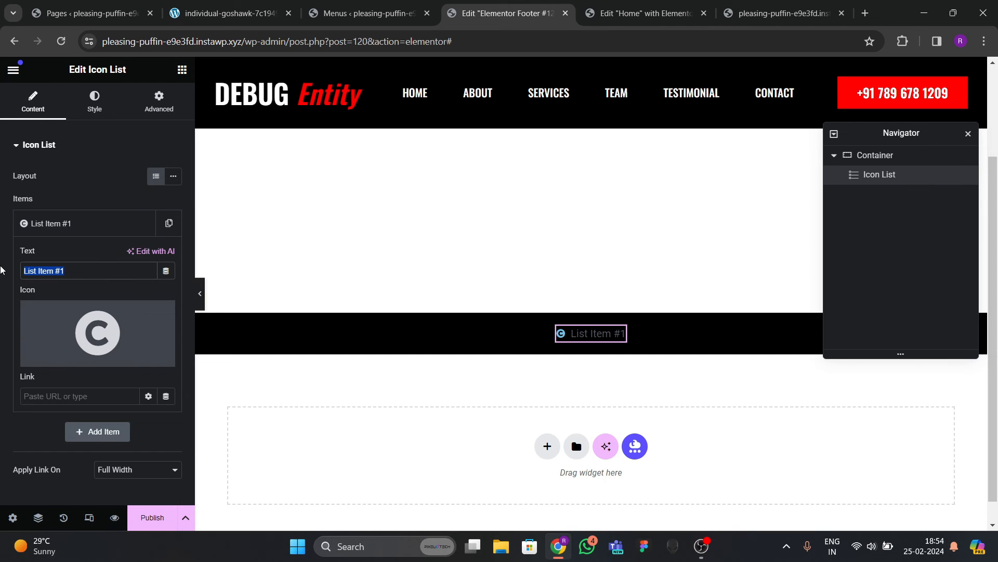
{"action": "type", "text": "All Righ"}
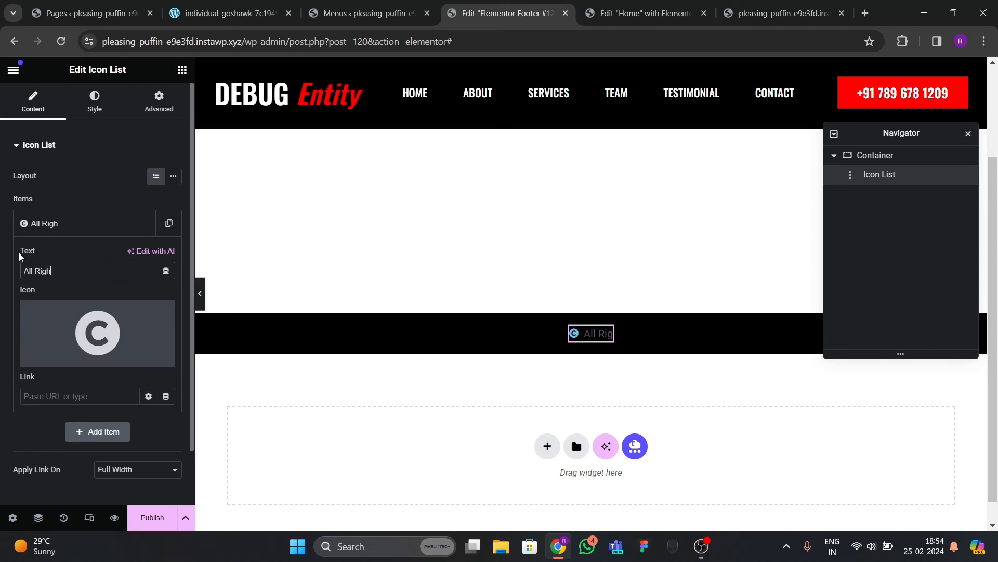
{"action": "type", "text": "t Re"}
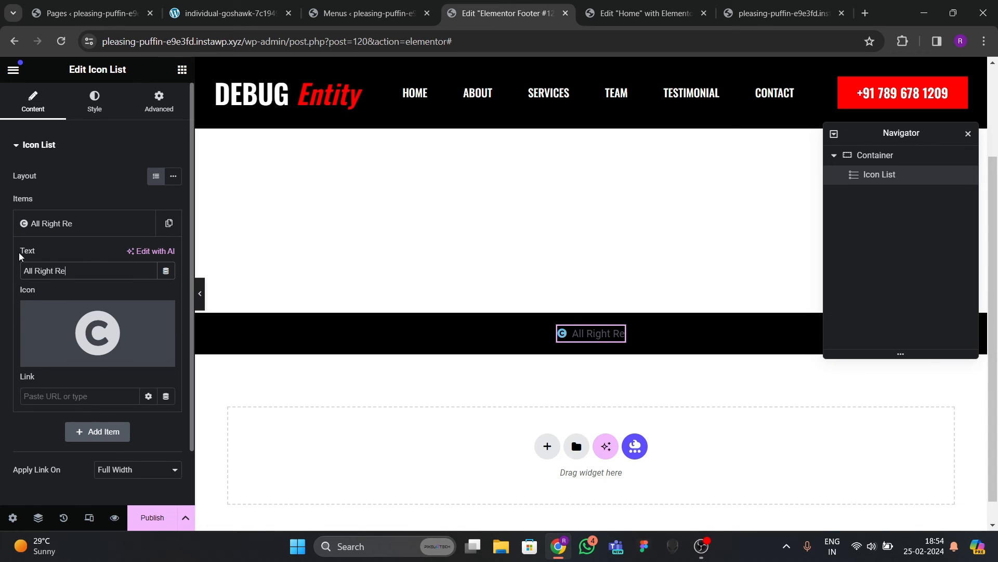
{"action": "type", "text": "served 2024"}
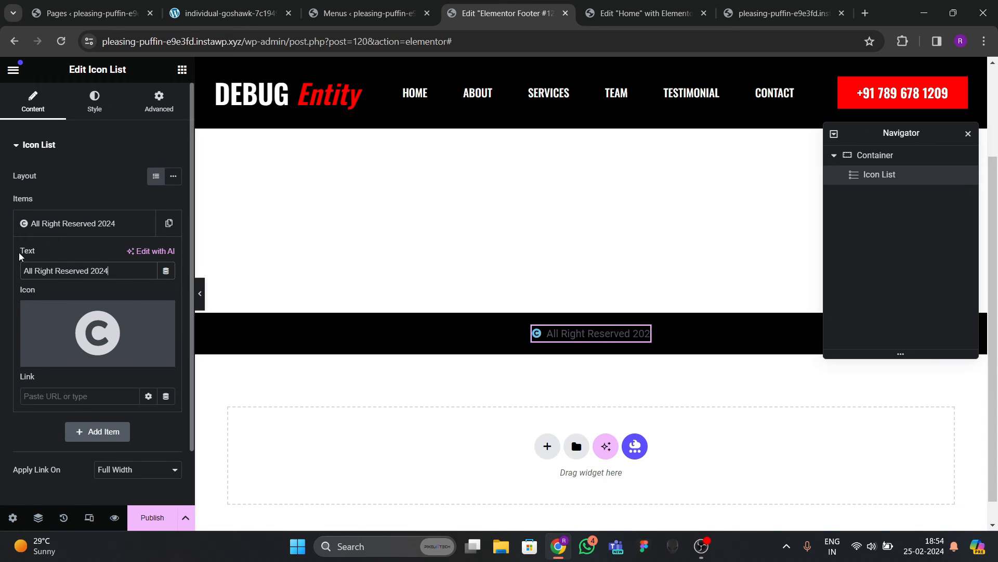
{"action": "type", "text": ", DEBUG C"}
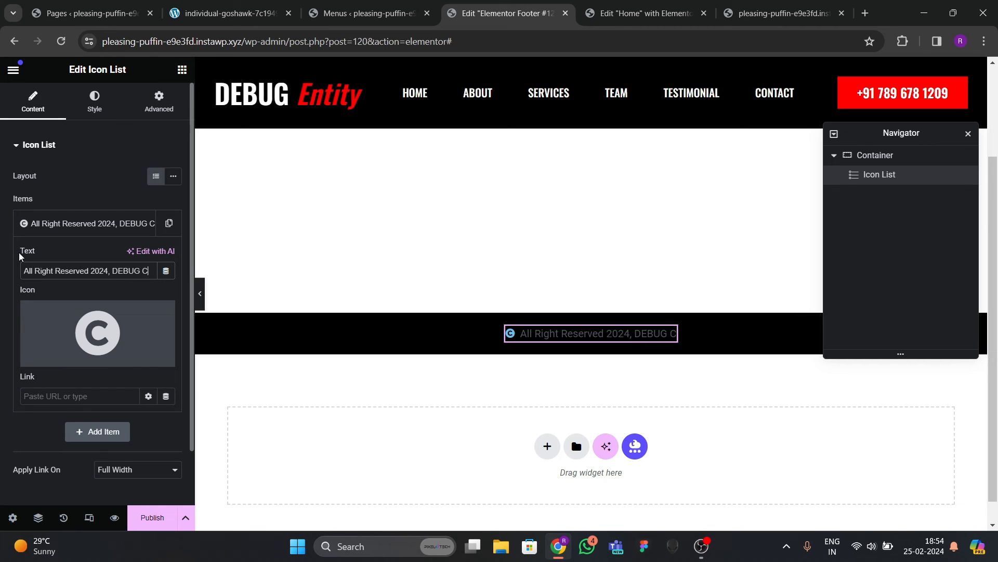
{"action": "key", "text": "BackSpace"}
{"action": "type", "text": "ENTI"}
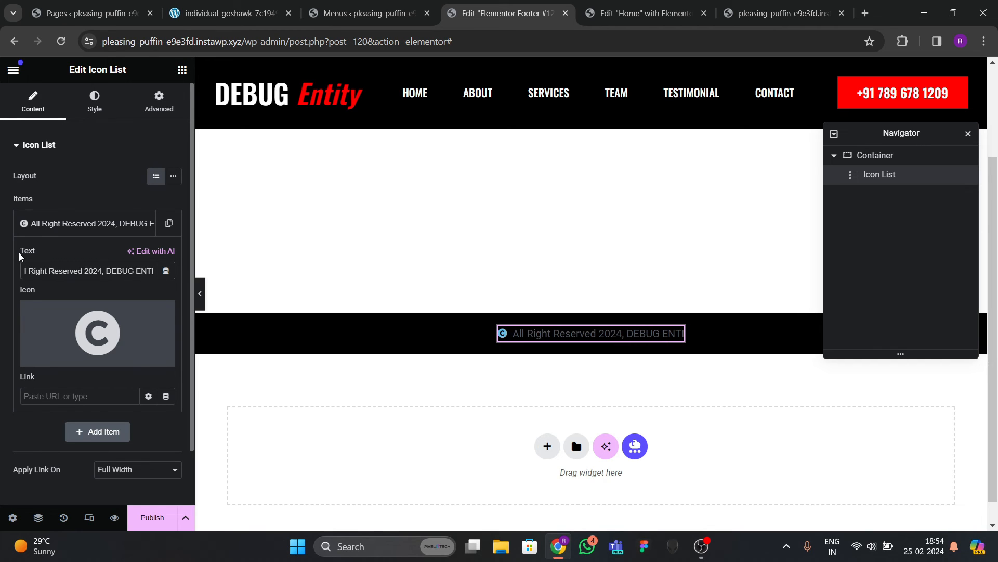
{"action": "type", "text": "TY"}
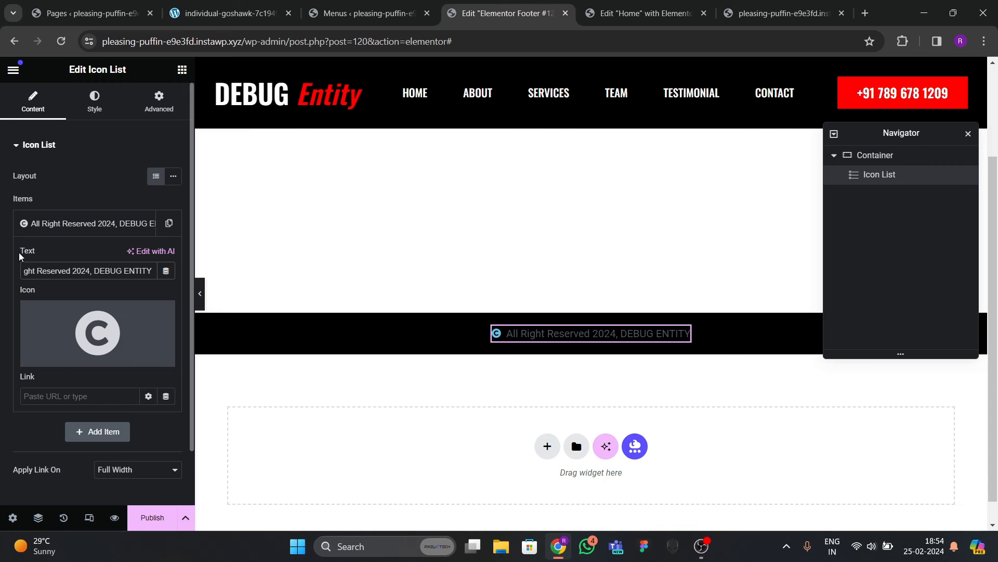
{"action": "type", "text": " Copyrihgt"}
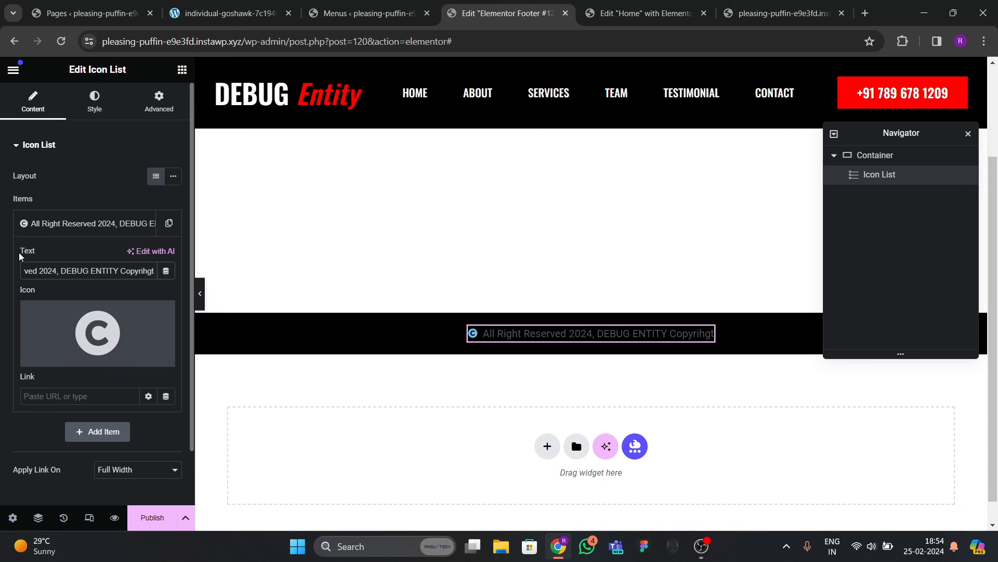
{"action": "key", "text": "BackSpace"}
{"action": "key", "text": "BackSpace"}
{"action": "key", "text": "BackSpace"}
{"action": "key", "text": "BackSpace"}
{"action": "type", "text": "ght"}
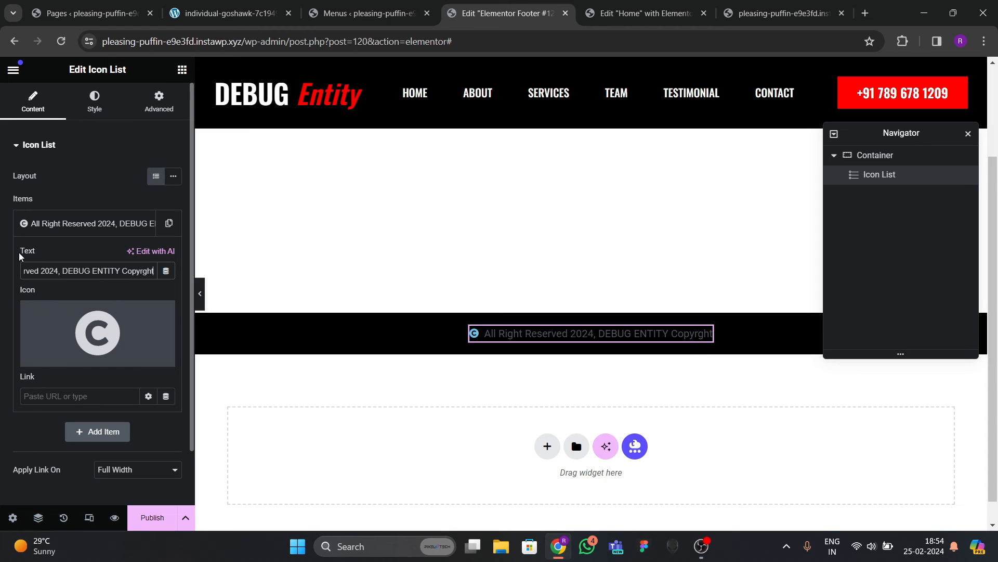
{"action": "key", "text": "BackSpace"}
{"action": "key", "text": "BackSpace"}
{"action": "key", "text": "BackSpace"}
{"action": "key", "text": "BackSpace"}
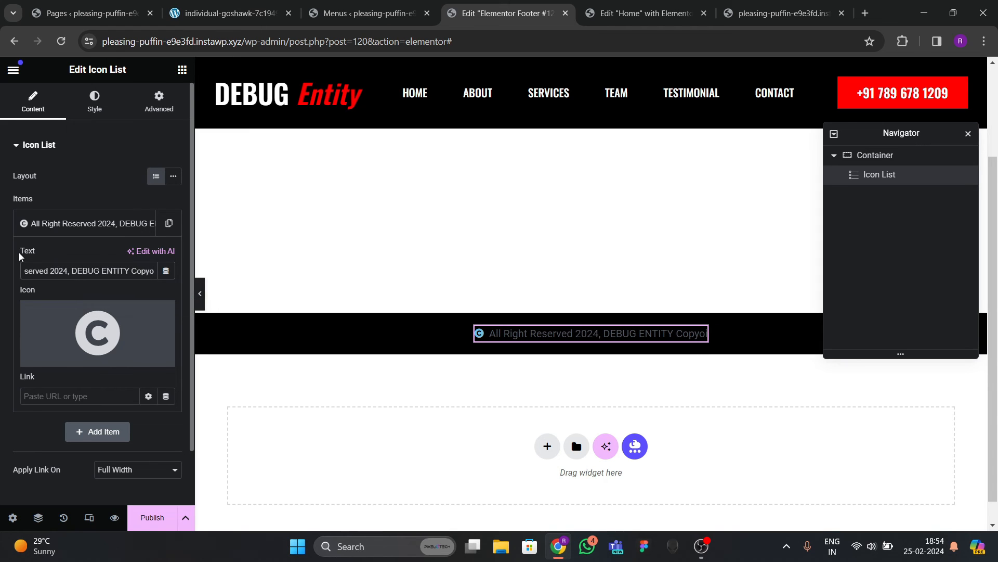
Finish the 'Copyright' wording and make the icon the red global colour at 25 px.
{"action": "type", "text": "right"}
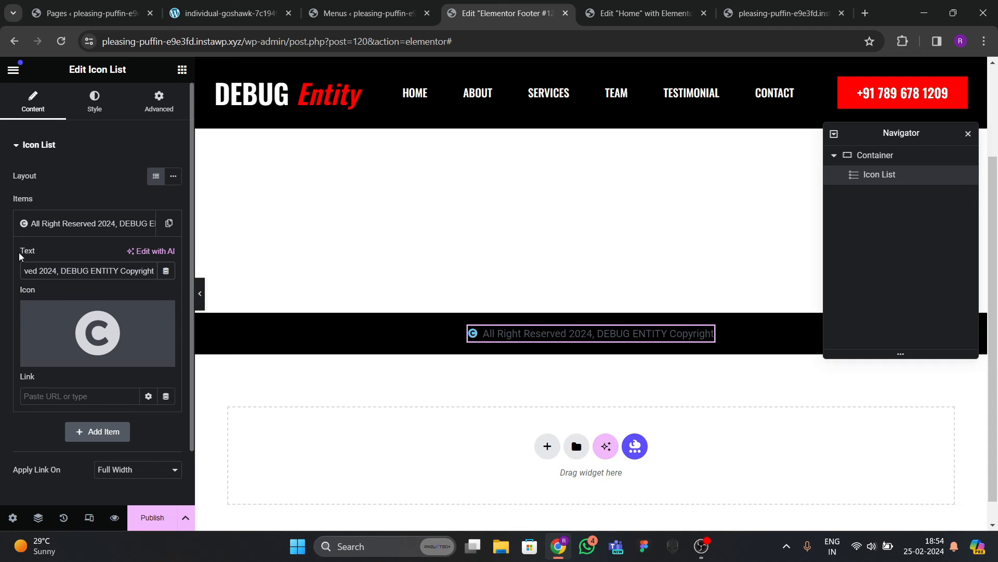
{"action": "left_click", "coordinate": [111, 118]}
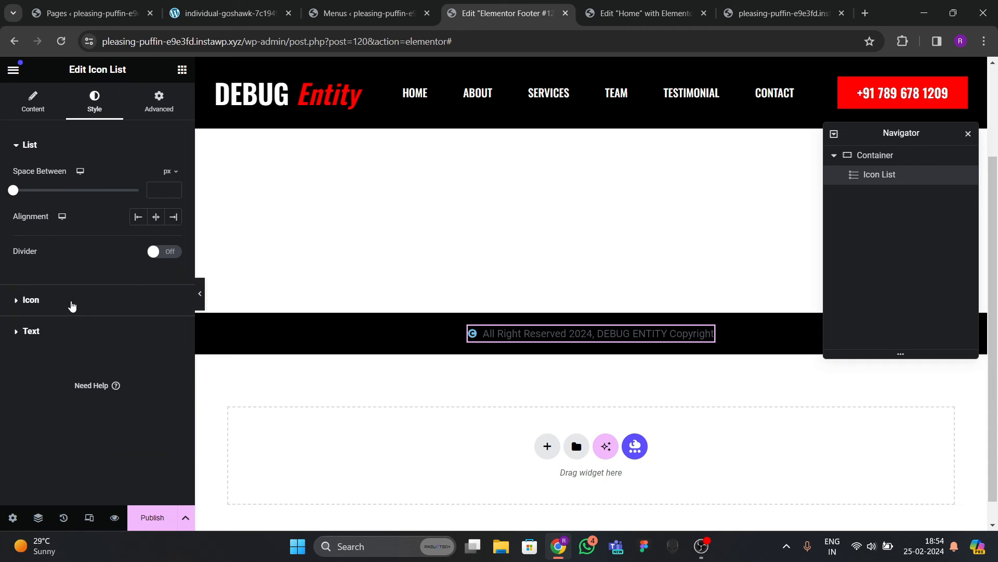
{"action": "left_click", "coordinate": [70, 305]}
{"action": "left_click", "coordinate": [157, 235]}
{"action": "left_click", "coordinate": [82, 398]}
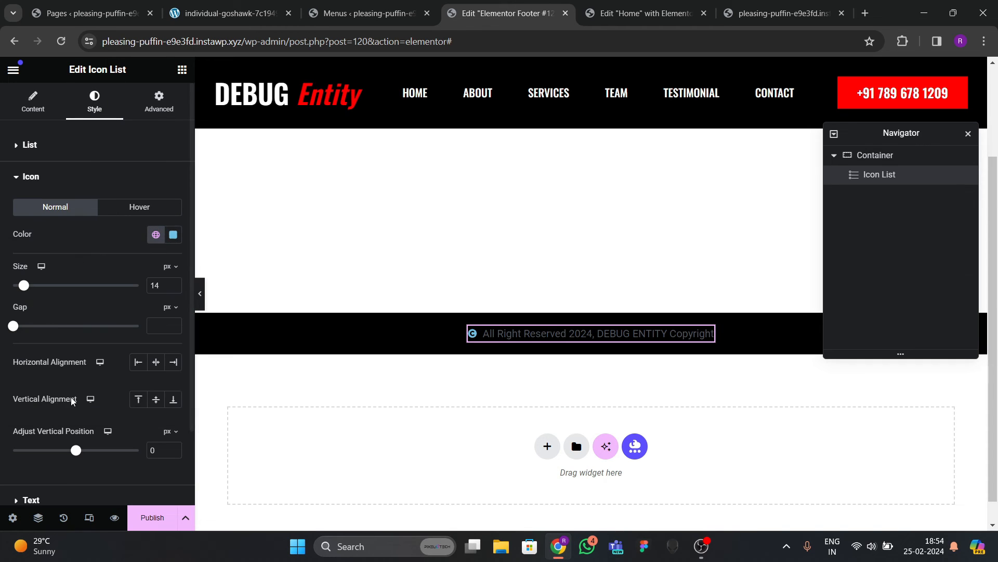
{"action": "left_click", "coordinate": [173, 284]}
{"action": "left_click", "coordinate": [173, 284]}
{"action": "left_click", "coordinate": [174, 284]}
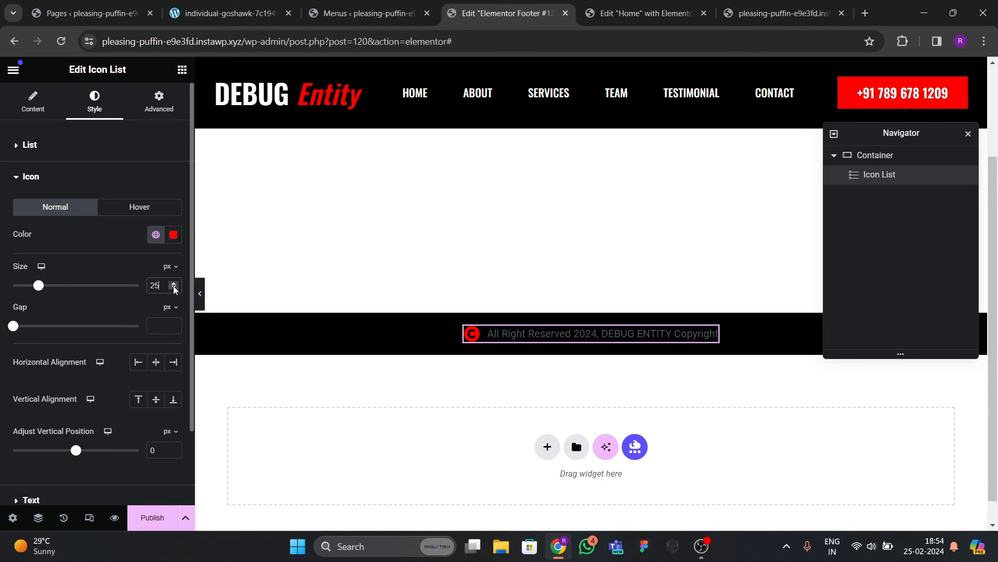
{"action": "left_click", "coordinate": [174, 284]}
{"action": "left_click", "coordinate": [173, 283]}
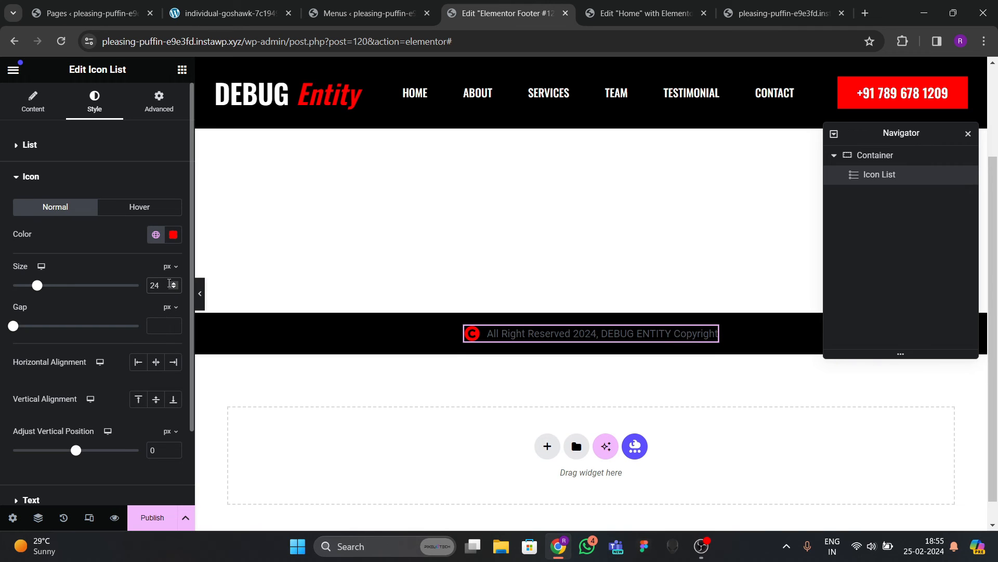
{"action": "left_click", "coordinate": [173, 284]}
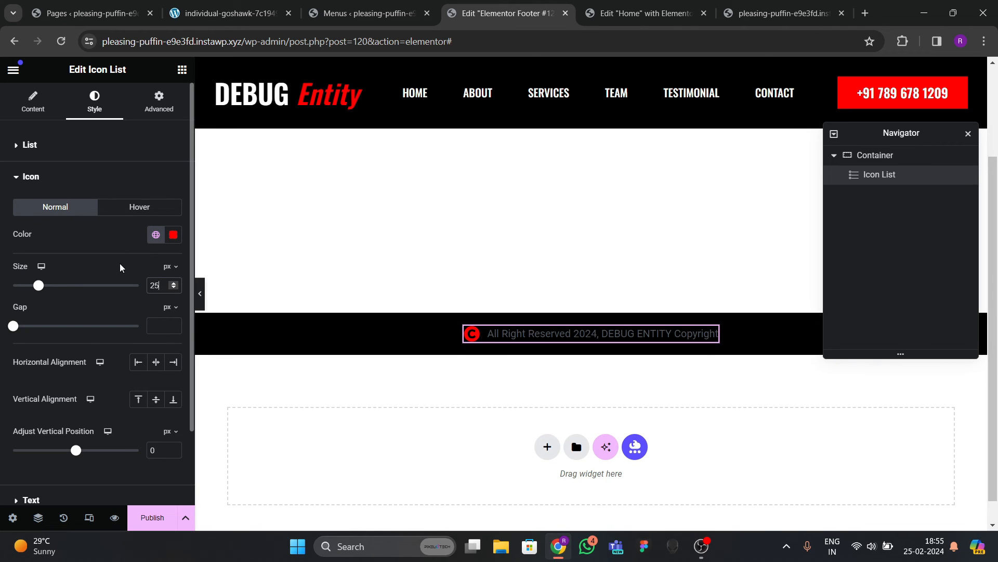
Lighten the footer text colour and set its font family to Oswald.
{"action": "scroll", "coordinate": [86, 374], "scroll_direction": "down", "scroll_amount": 2}
{"action": "left_click", "coordinate": [141, 410]}
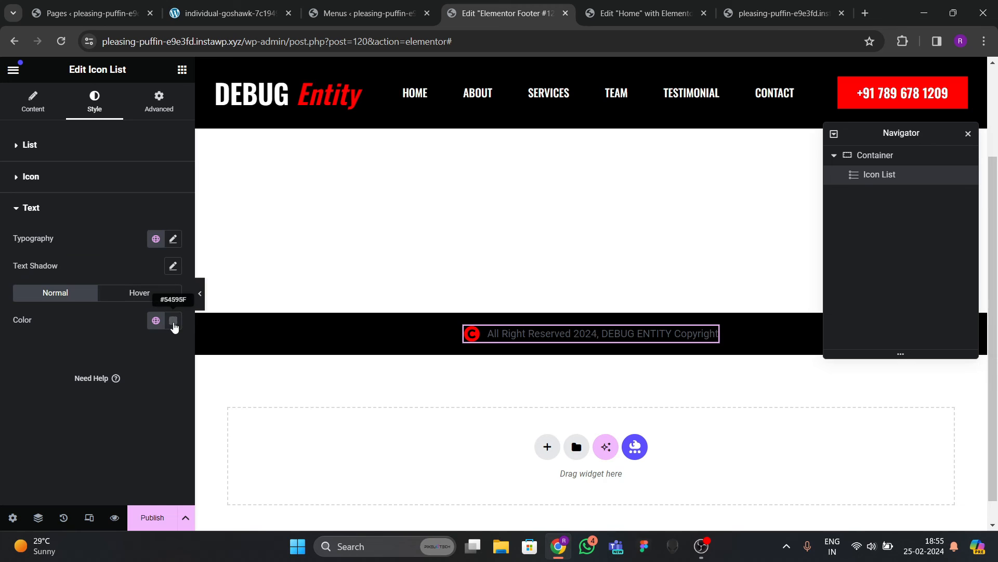
{"action": "left_click", "coordinate": [173, 324]}
{"action": "left_click_drag", "start_coordinate": [174, 418], "coordinate": [61, 363]}
{"action": "left_click", "coordinate": [61, 363]}
{"action": "left_click", "coordinate": [172, 242]}
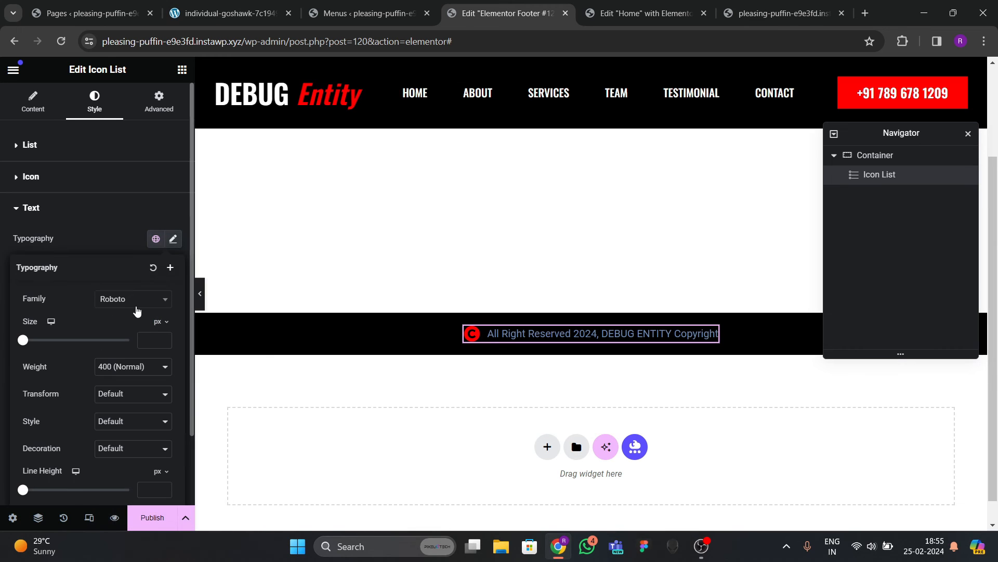
{"action": "left_click", "coordinate": [133, 300]}
{"action": "type", "text": "po"}
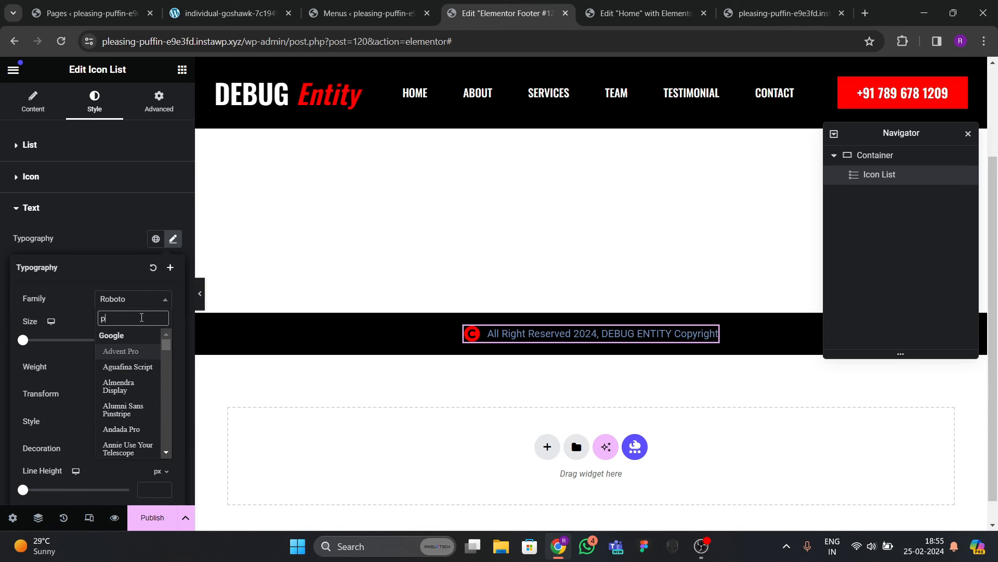
{"action": "key", "text": "BackSpace"}
{"action": "key", "text": "BackSpace"}
{"action": "type", "text": "oswad"}
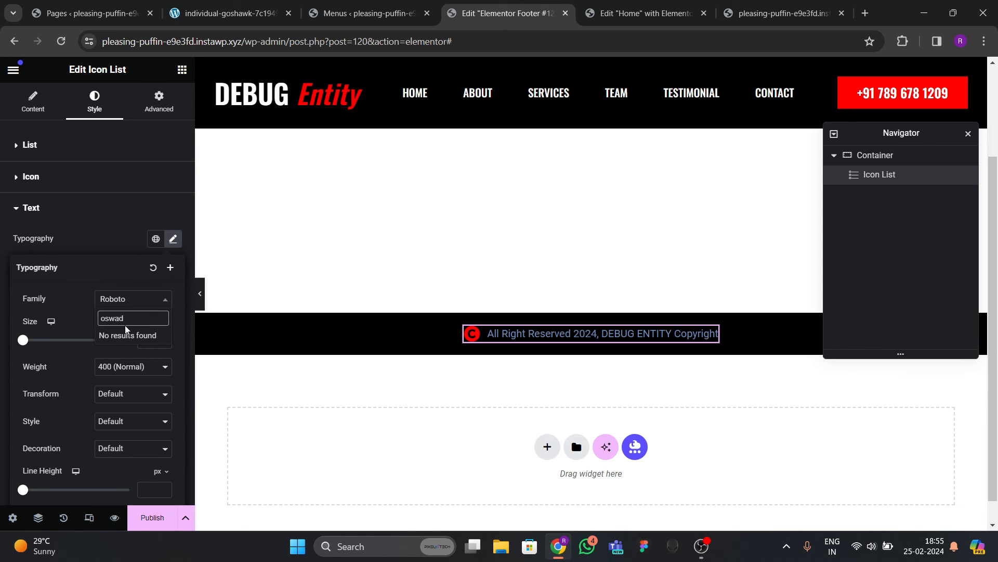
{"action": "key", "text": "BackSpace"}
{"action": "key", "text": "BackSpace"}
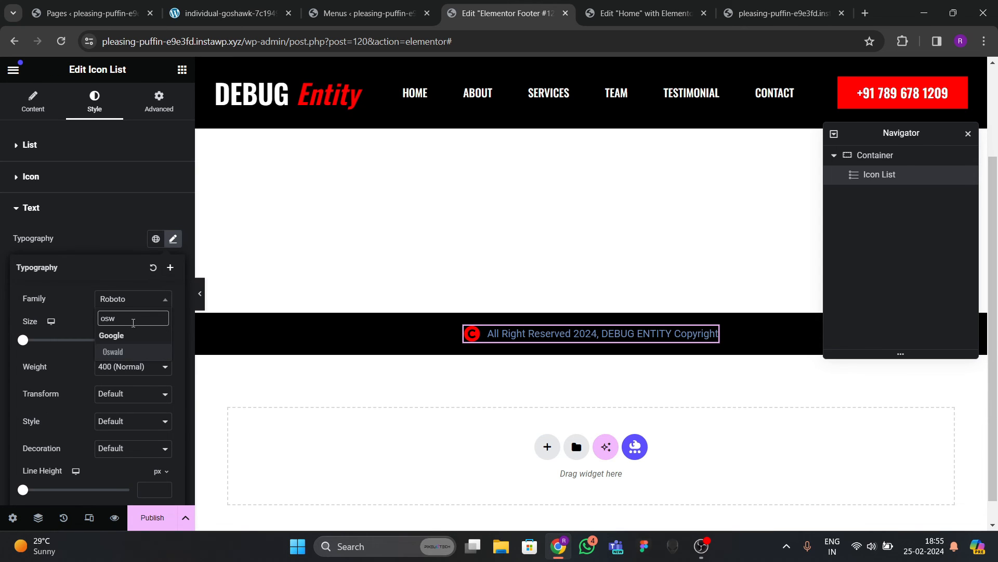
{"action": "key", "text": "Return"}
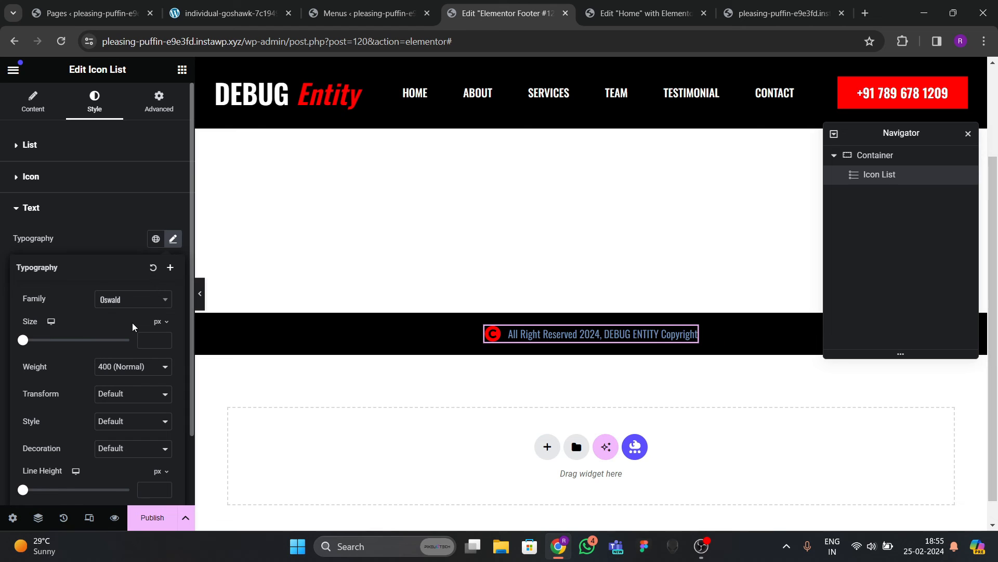
{"action": "left_click", "coordinate": [111, 256]}
Make the footer text white (#FFFFFF), 18 px, weight 500 (Medium).
{"action": "left_click", "coordinate": [173, 325]}
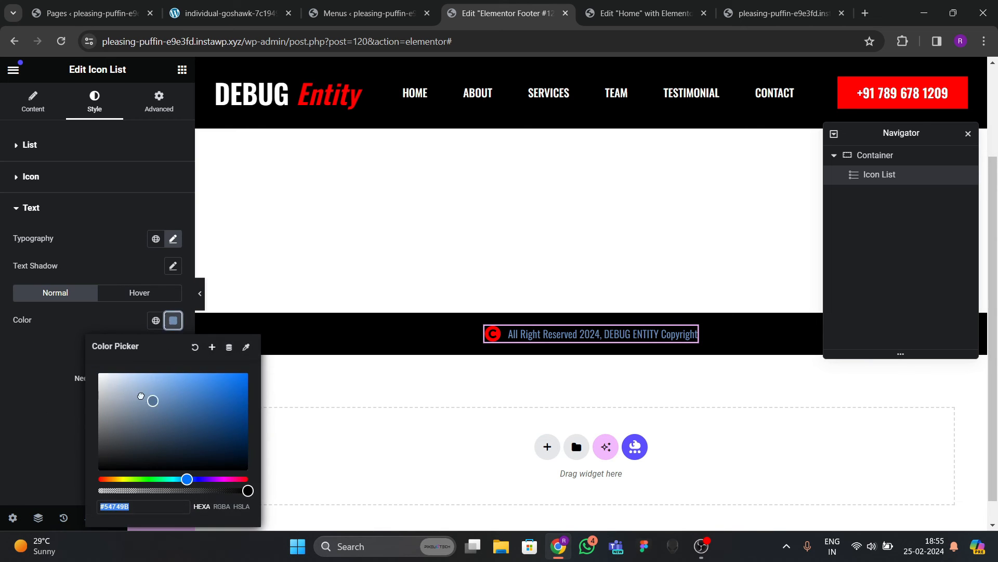
{"action": "left_click_drag", "start_coordinate": [140, 396], "coordinate": [74, 363]}
{"action": "left_click", "coordinate": [43, 378]}
{"action": "left_click", "coordinate": [178, 326]}
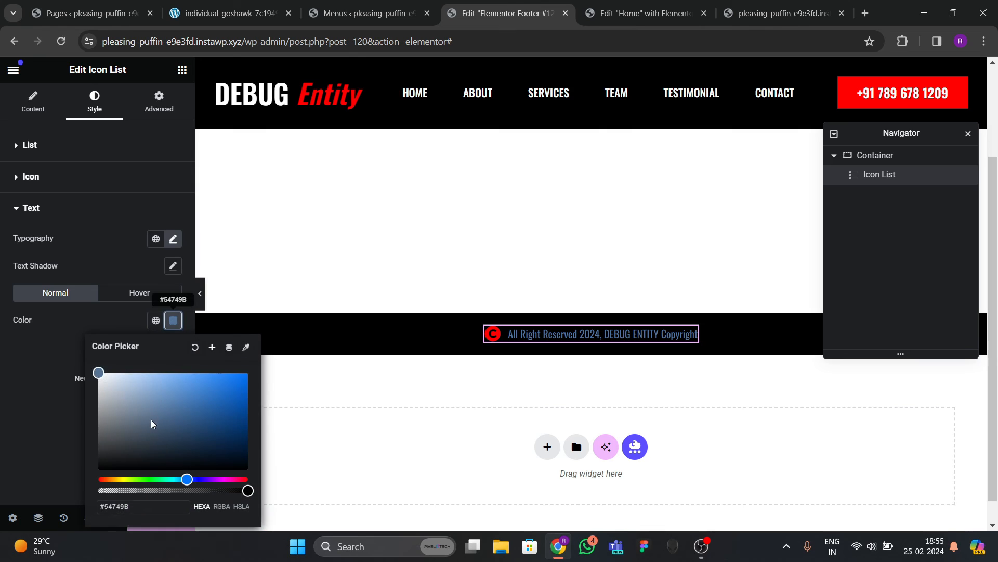
{"action": "left_click", "coordinate": [98, 373]}
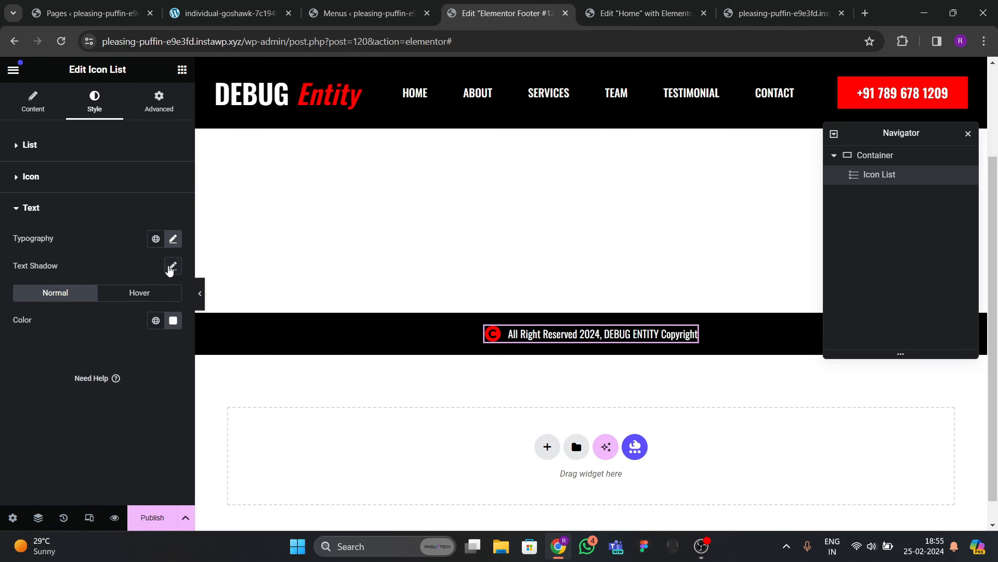
{"action": "left_click", "coordinate": [173, 239]}
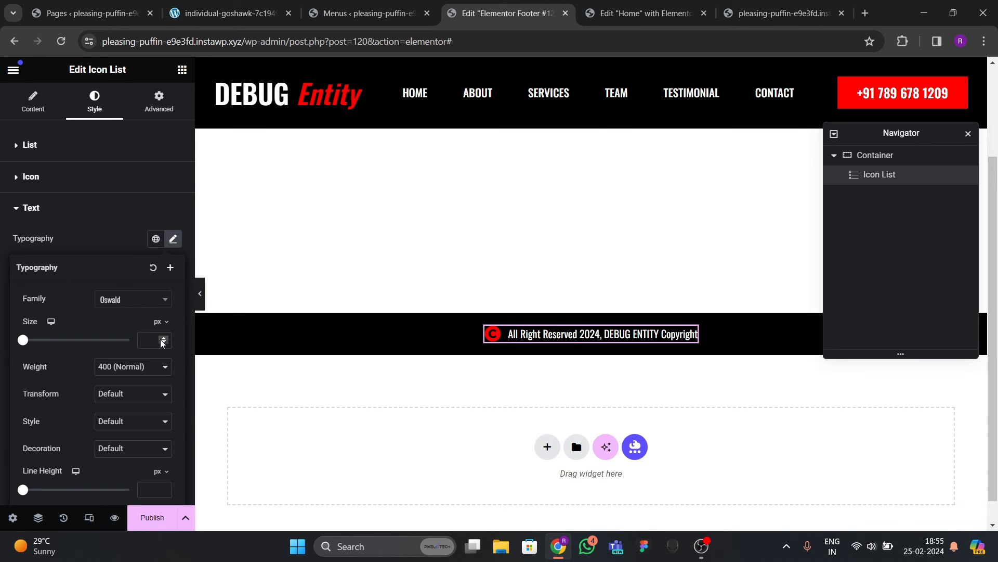
{"action": "left_click", "coordinate": [163, 339]}
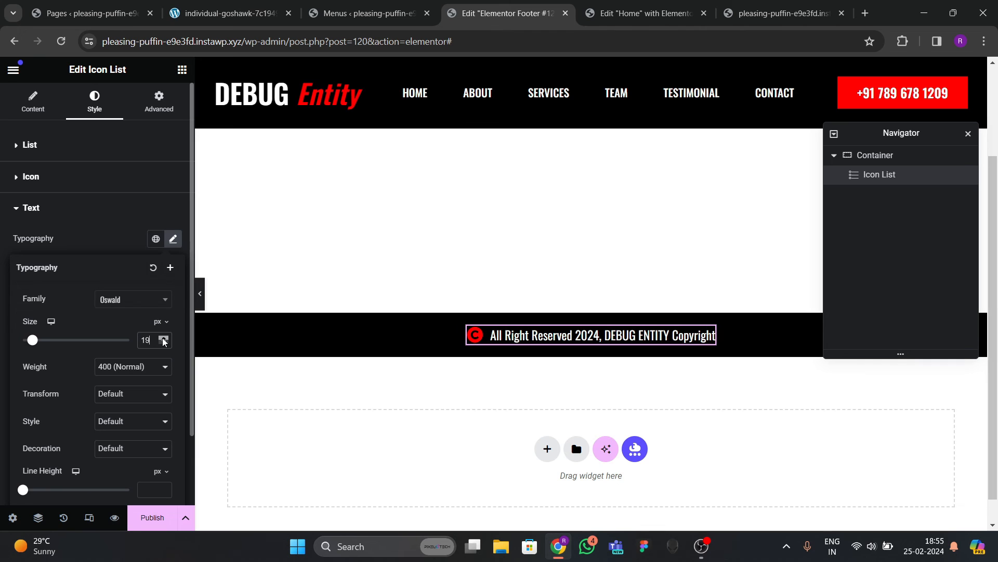
{"action": "left_click", "coordinate": [163, 343]}
{"action": "left_click", "coordinate": [136, 367]}
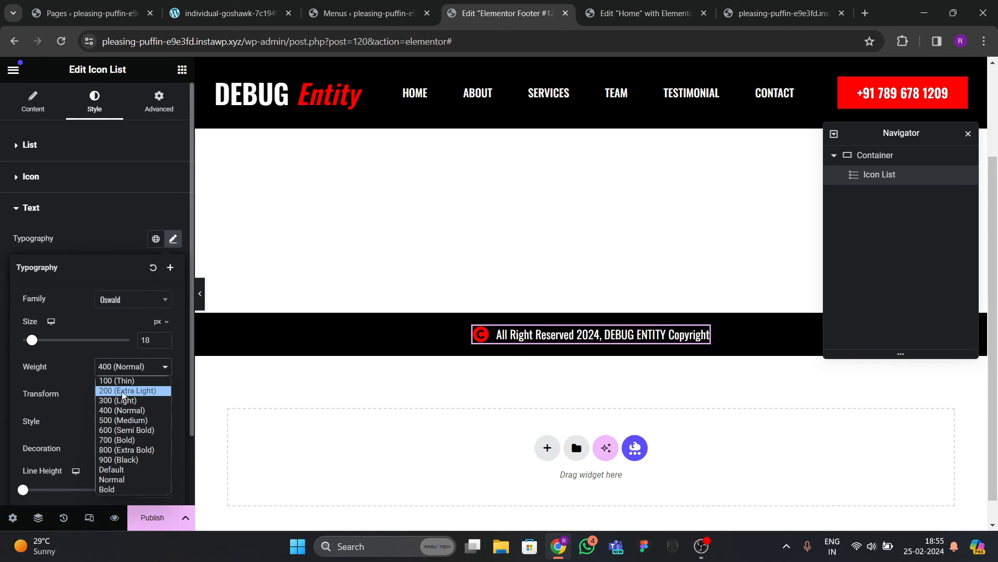
{"action": "left_click", "coordinate": [121, 418]}
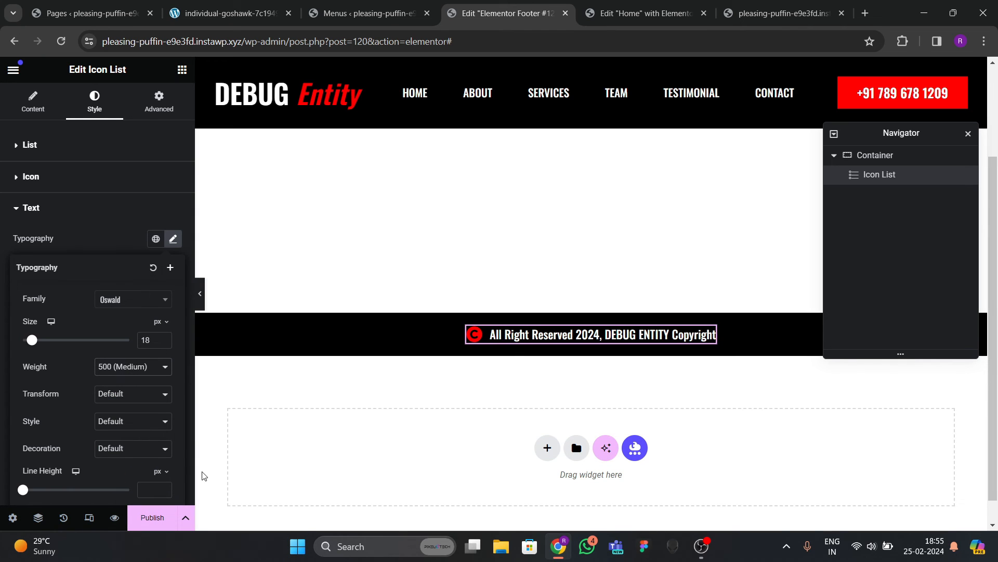
{"action": "left_click", "coordinate": [152, 517]}
Publish the footer with an Include > Entire Site condition and check it on the live homepage.
{"action": "left_click", "coordinate": [479, 373]}
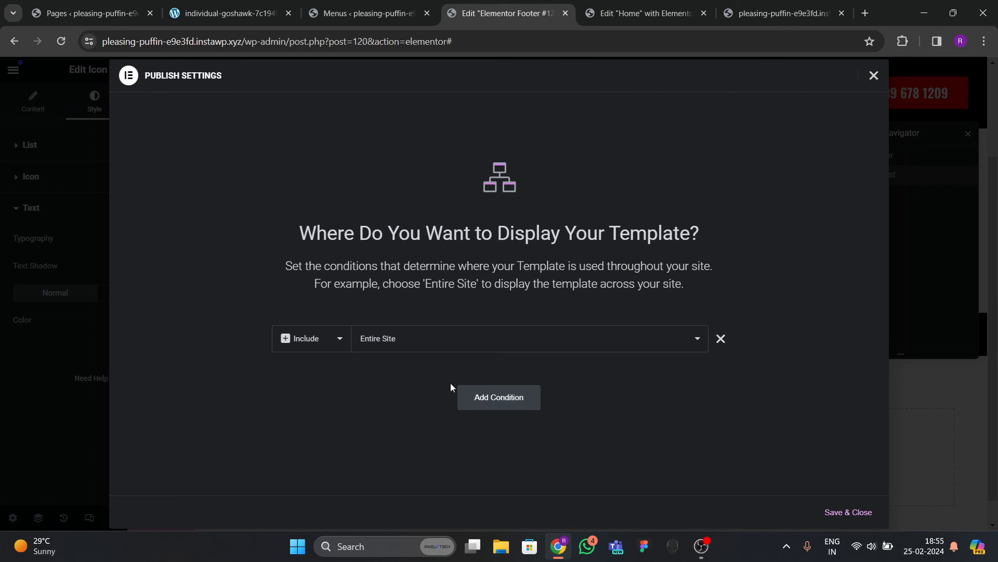
{"action": "left_click", "coordinate": [849, 512]}
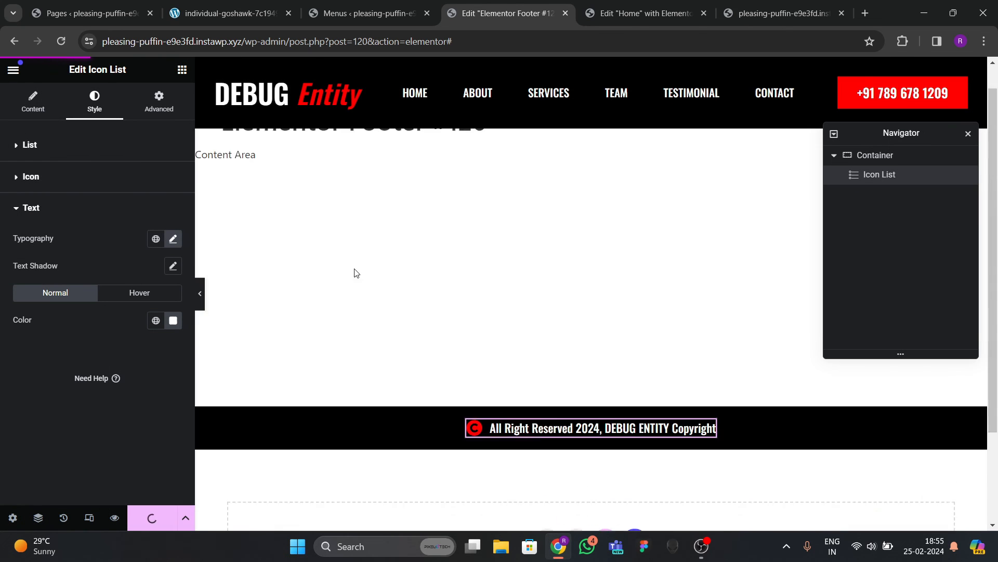
{"action": "left_click", "coordinate": [784, 13]}
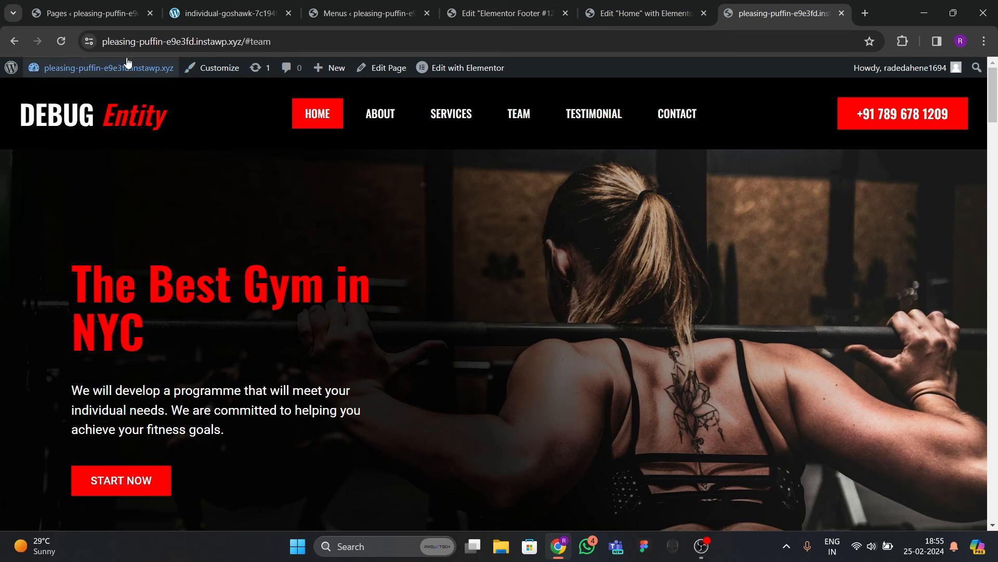
{"action": "scroll", "coordinate": [363, 330], "scroll_direction": "down", "scroll_amount": 7}
{"action": "scroll", "coordinate": [365, 329], "scroll_direction": "up", "scroll_amount": 6}
{"action": "scroll", "coordinate": [382, 354], "scroll_direction": "down", "scroll_amount": 13}
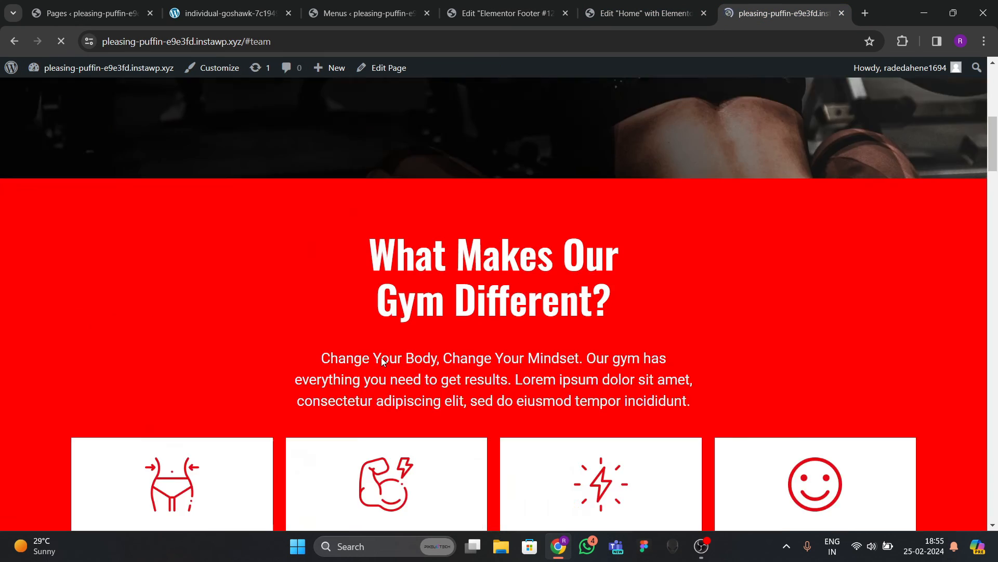
{"action": "scroll", "coordinate": [413, 366], "scroll_direction": "down", "scroll_amount": 15}
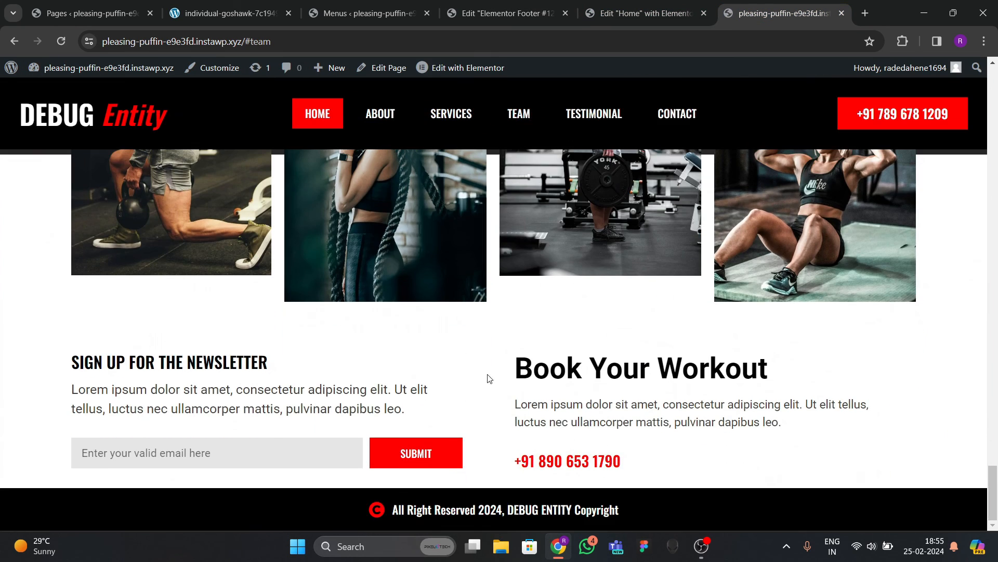
{"action": "scroll", "coordinate": [612, 359], "scroll_direction": "up", "scroll_amount": 1}
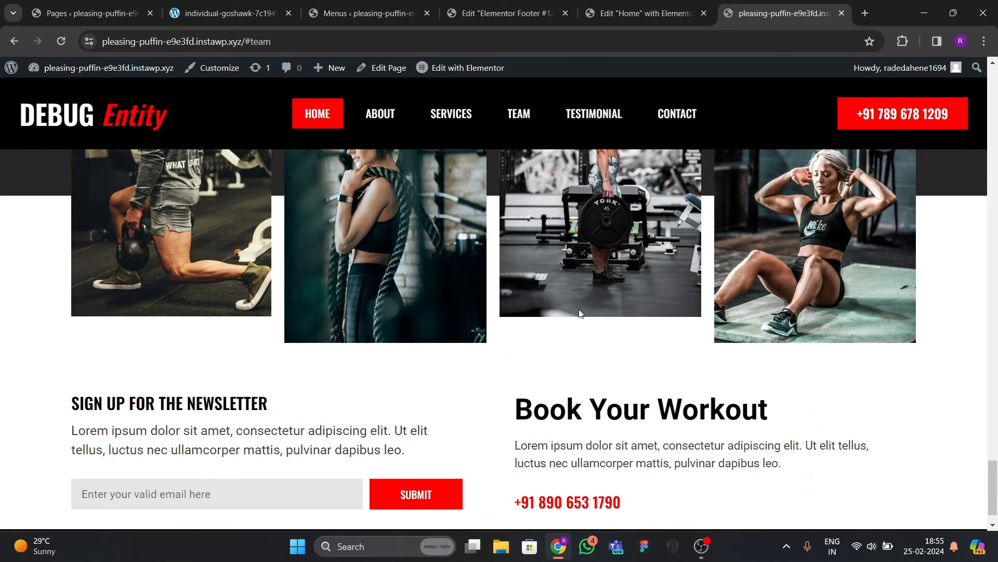
{"action": "scroll", "coordinate": [550, 246], "scroll_direction": "down", "scroll_amount": 1}
{"action": "left_click", "coordinate": [625, 15]}
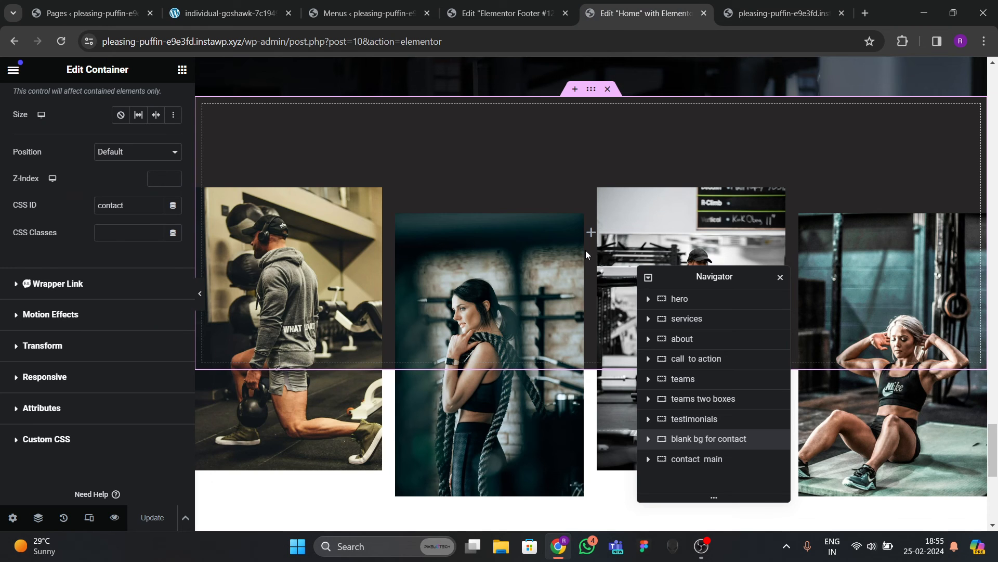
Give the footer container 15 px padding and make it sticky to the bottom.
{"action": "left_click", "coordinate": [507, 13]}
{"action": "left_click", "coordinate": [595, 284]}
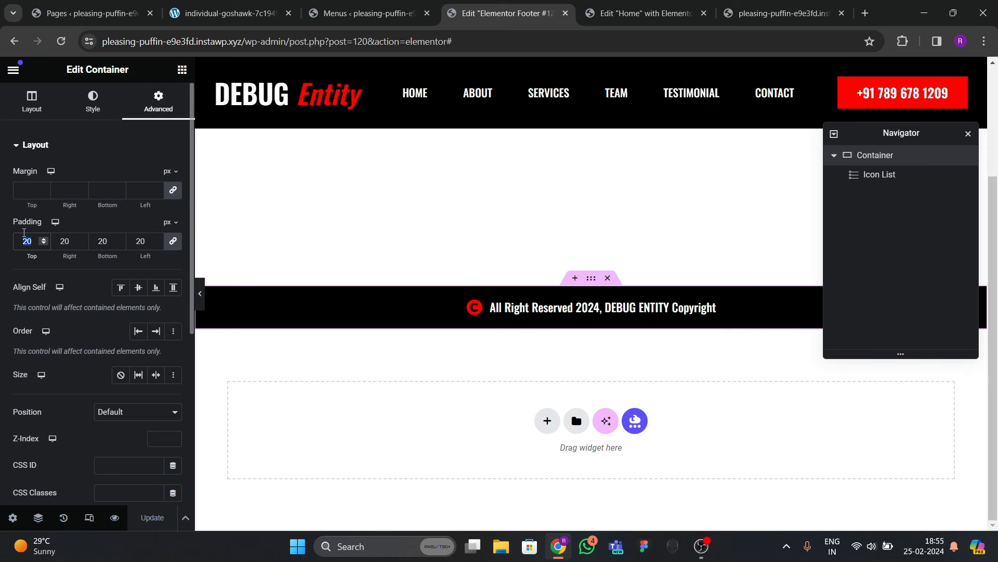
{"action": "type", "text": "15"}
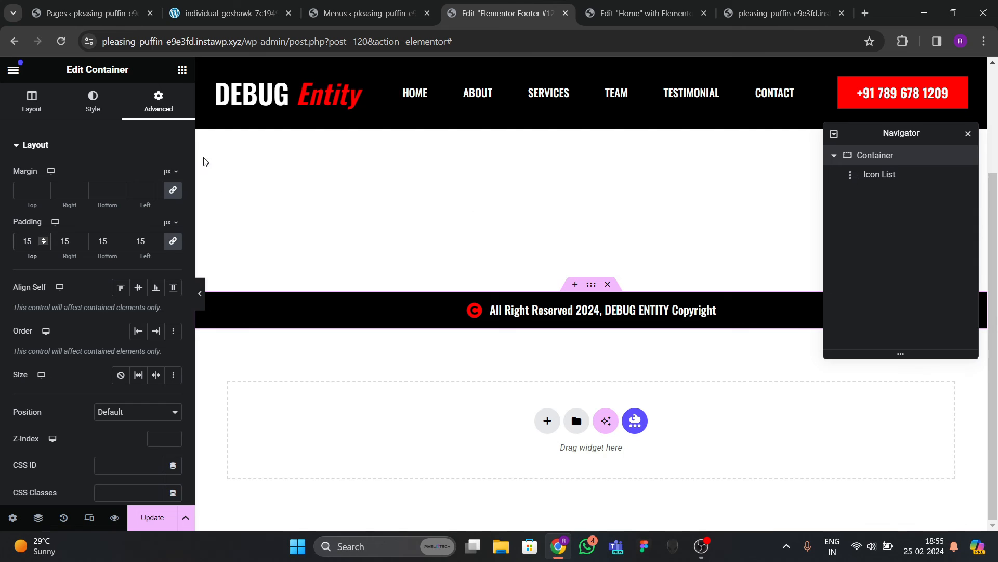
{"action": "scroll", "coordinate": [37, 339], "scroll_direction": "down", "scroll_amount": 5}
{"action": "left_click", "coordinate": [43, 299]}
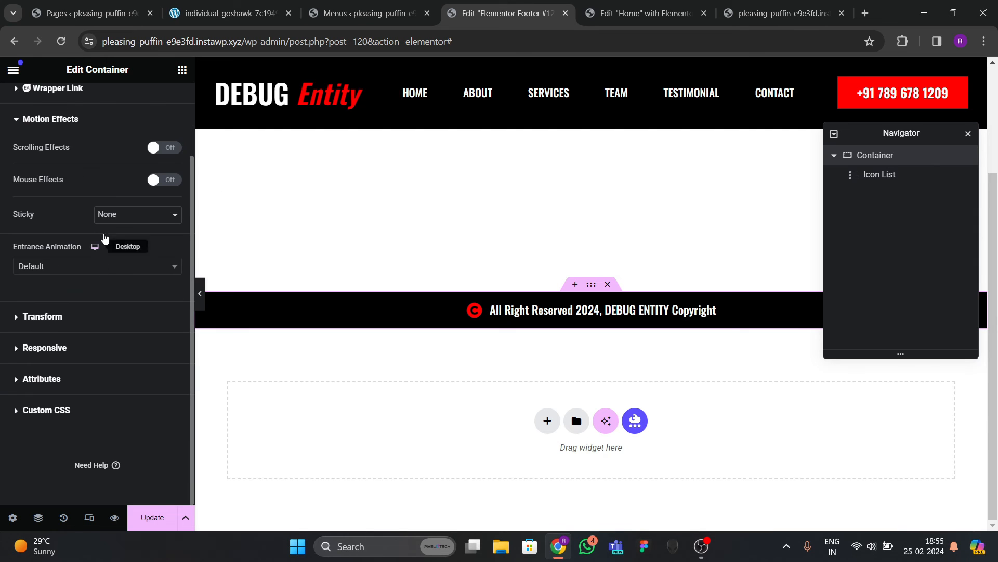
{"action": "left_click", "coordinate": [122, 221]}
{"action": "left_click", "coordinate": [117, 248]}
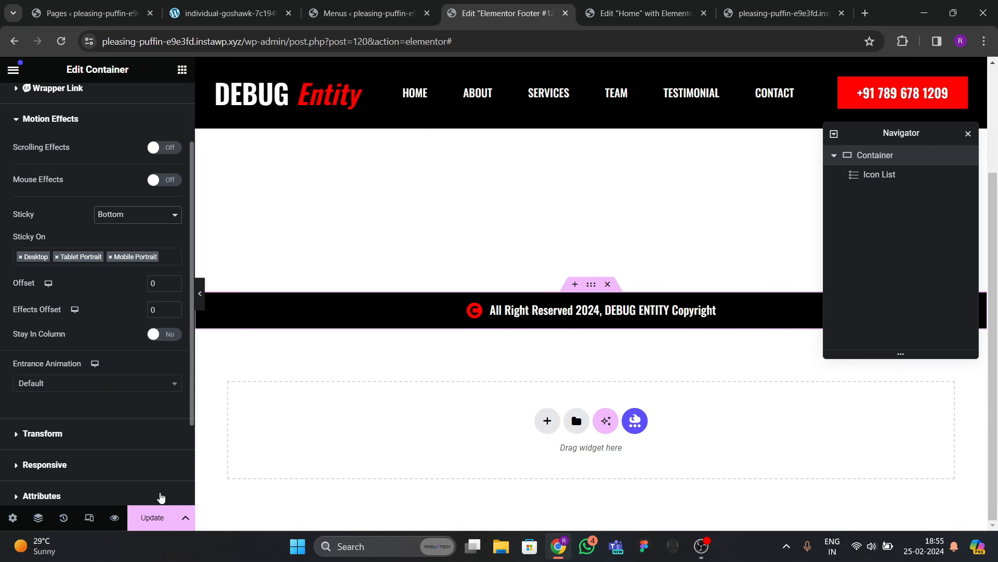
Look over the Home editor, live site and reference site tabs, then return to the footer editor.
{"action": "left_click", "coordinate": [645, 14]}
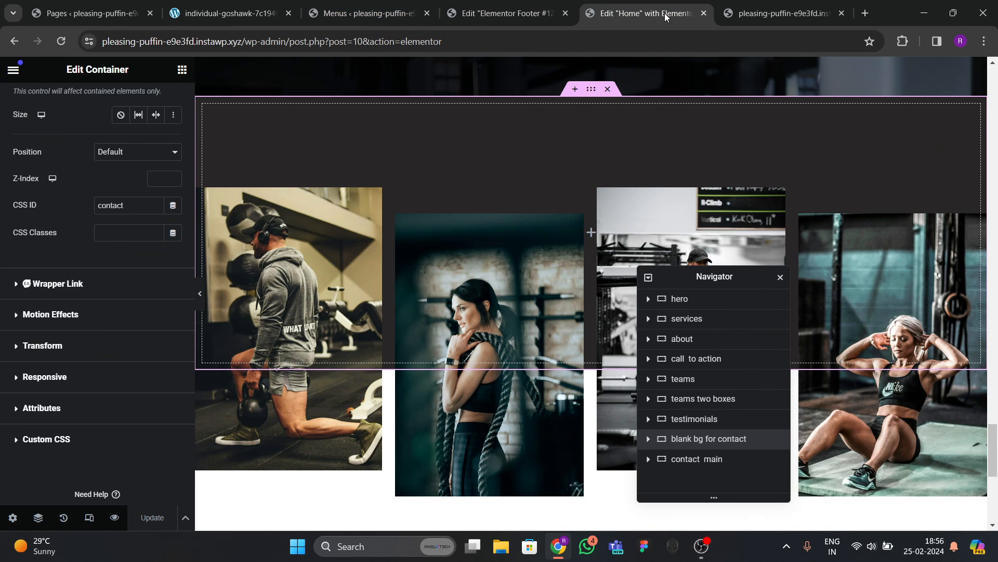
{"action": "left_click", "coordinate": [758, 18]}
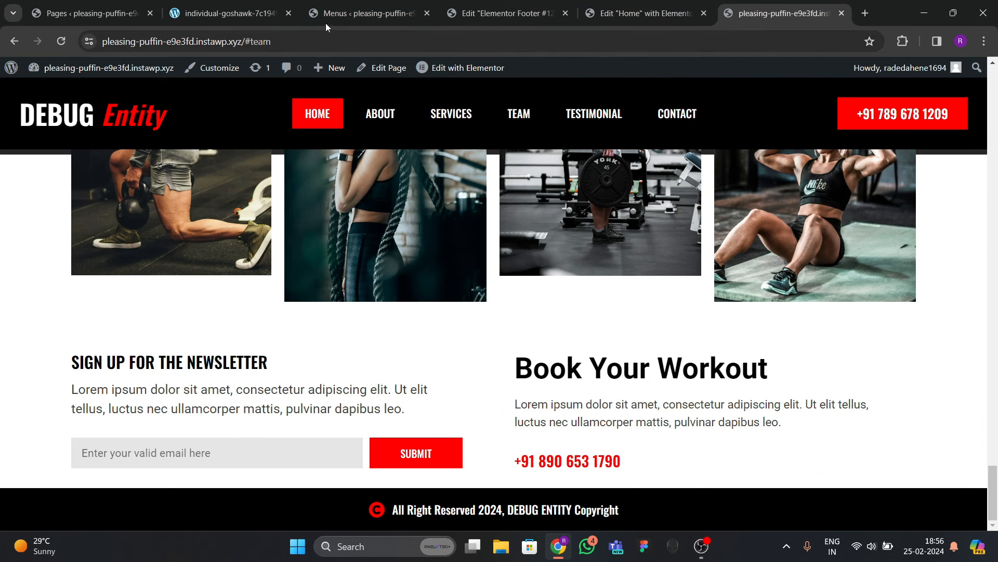
{"action": "left_click", "coordinate": [229, 14]}
{"action": "left_click", "coordinate": [494, 31]}
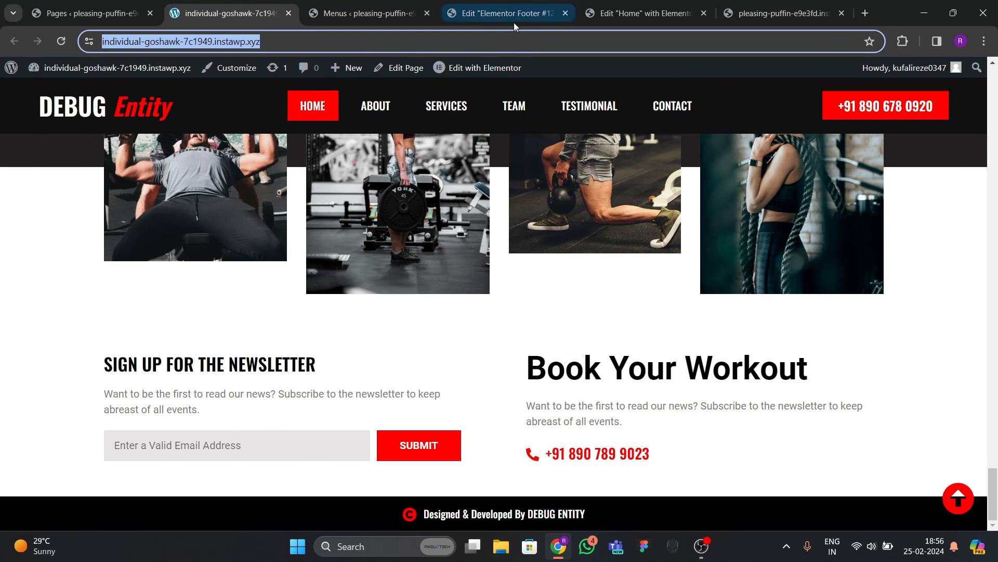
{"action": "left_click", "coordinate": [513, 14]}
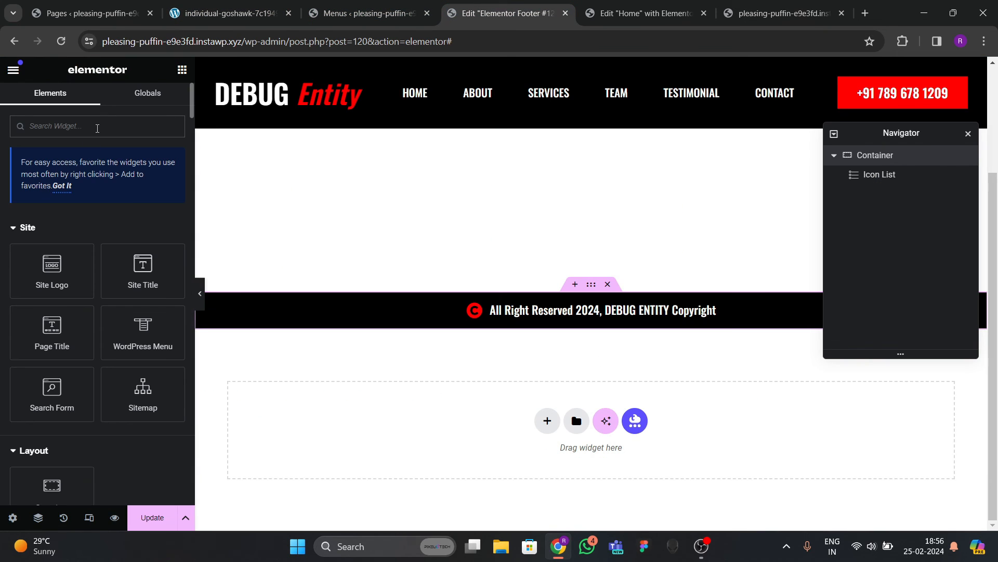
Add an Icon widget below the copyright line showing the circled up-arrow icon.
{"action": "left_click", "coordinate": [97, 129]}
{"action": "type", "text": "icon"}
{"action": "left_click_drag", "start_coordinate": [61, 256], "coordinate": [628, 323]}
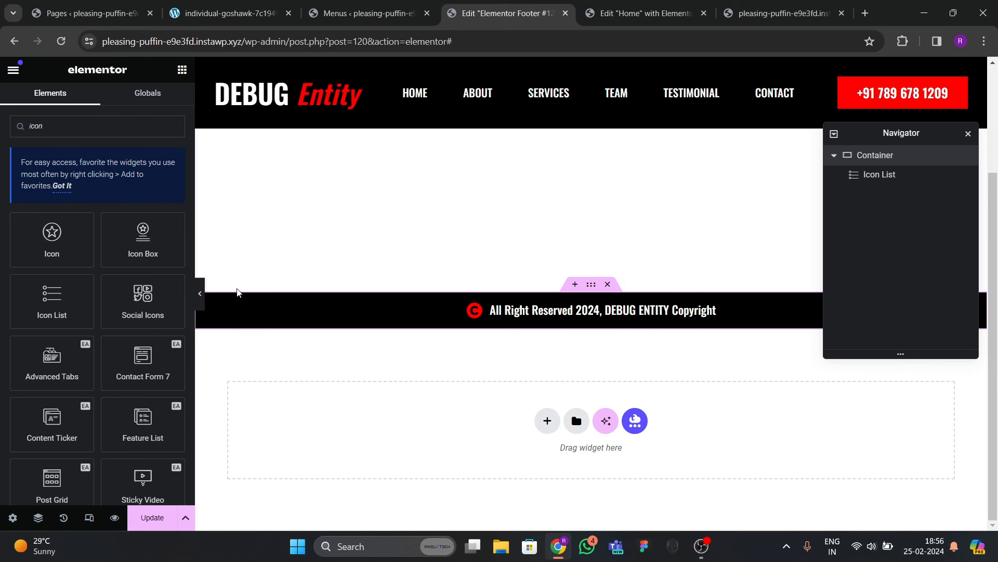
{"action": "left_click_drag", "start_coordinate": [52, 239], "coordinate": [591, 335]}
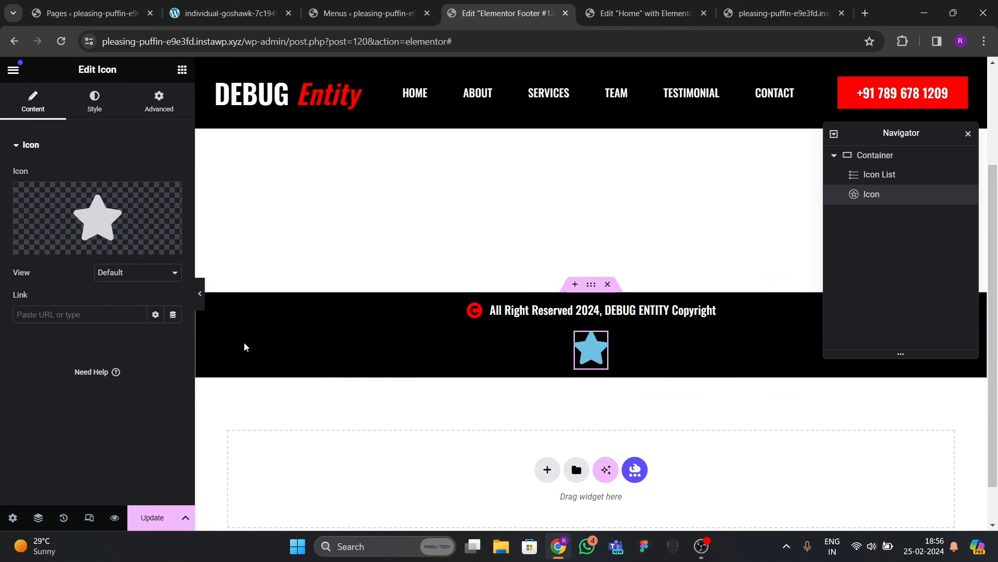
{"action": "left_click", "coordinate": [61, 242]}
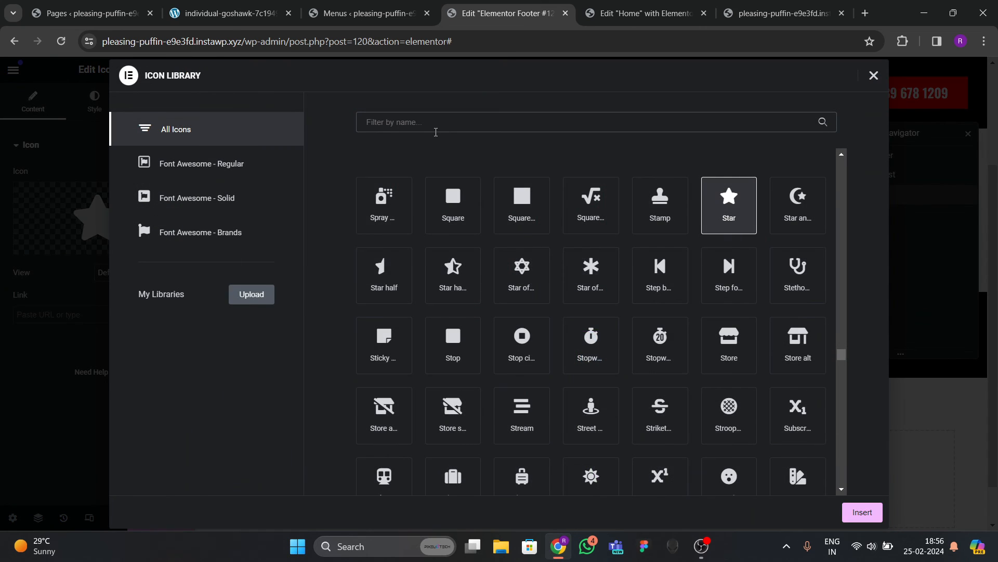
{"action": "type", "text": "arrow"}
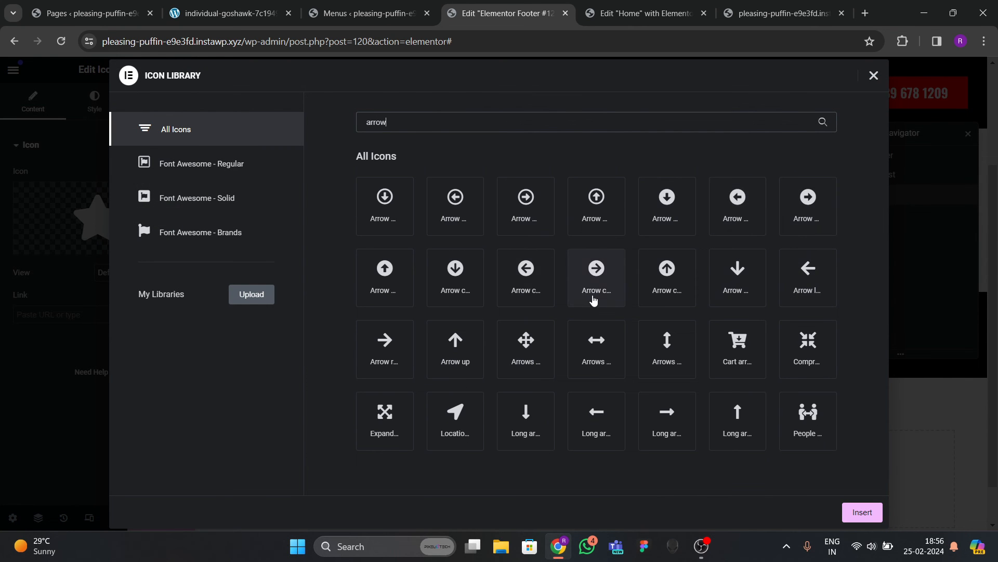
{"action": "left_click", "coordinate": [657, 301]}
{"action": "left_click", "coordinate": [855, 513]}
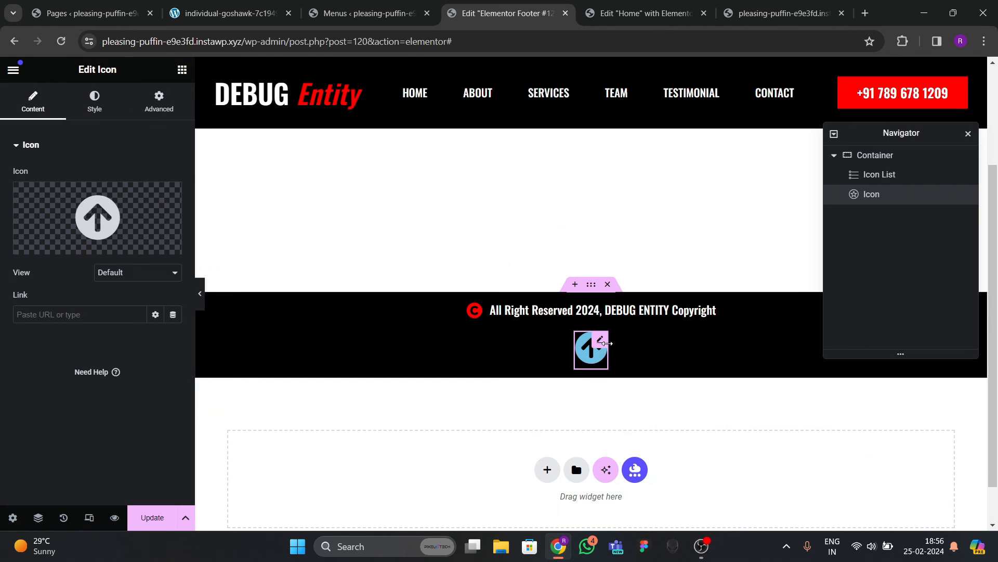
Confirm the hero section's CSS ID on the Home page so the arrow links to #hero.
{"action": "left_click", "coordinate": [111, 94]}
{"action": "left_click", "coordinate": [33, 102]}
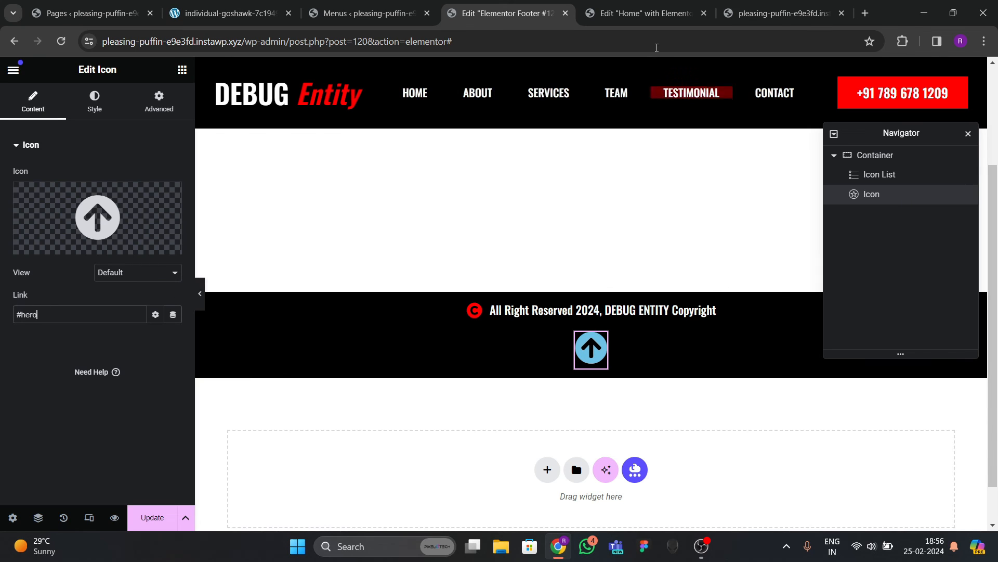
{"action": "left_click", "coordinate": [645, 13]}
{"action": "scroll", "coordinate": [479, 171], "scroll_direction": "up", "scroll_amount": 15}
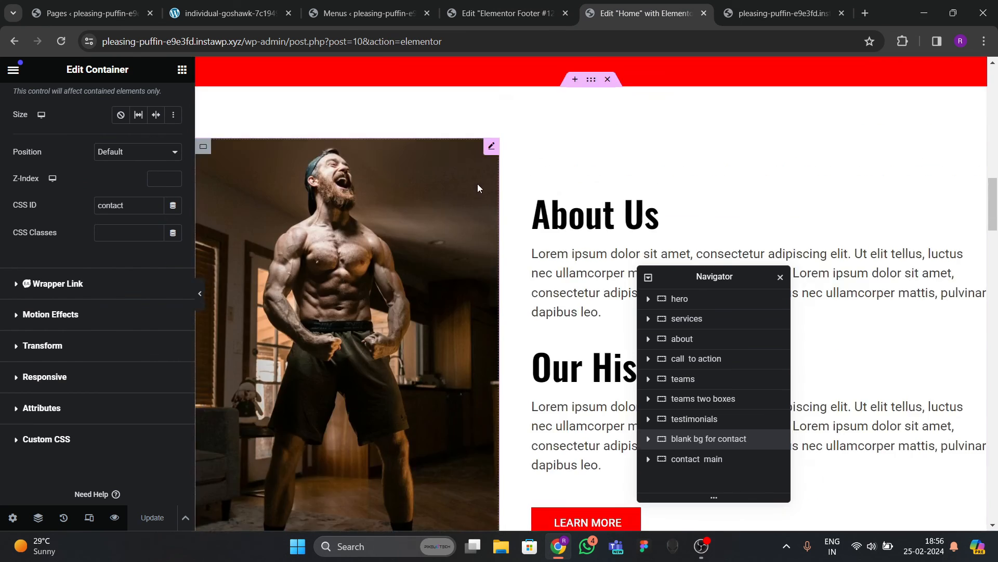
{"action": "scroll", "coordinate": [494, 245], "scroll_direction": "up", "scroll_amount": 2}
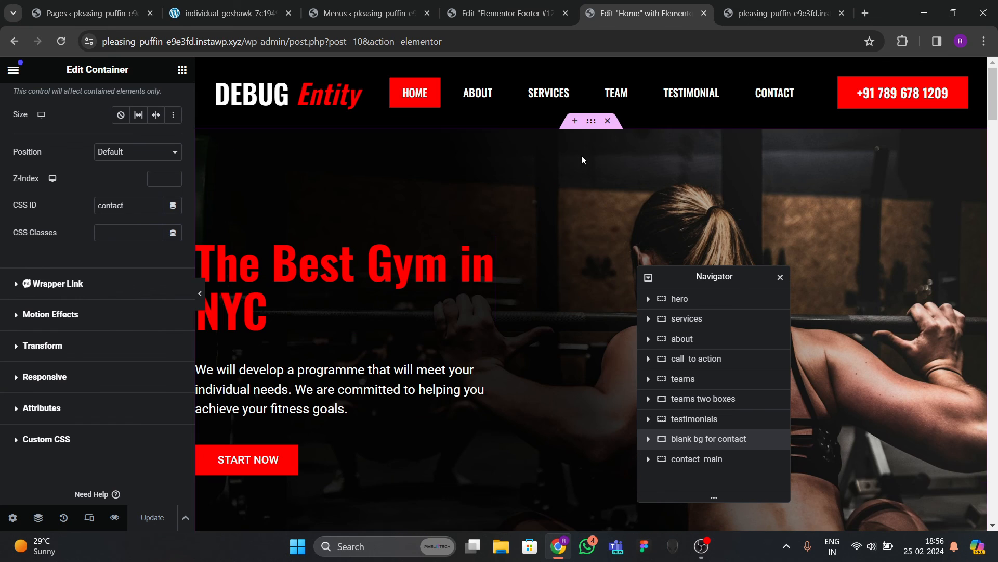
{"action": "left_click", "coordinate": [151, 112]}
{"action": "scroll", "coordinate": [60, 311], "scroll_direction": "down", "scroll_amount": 5}
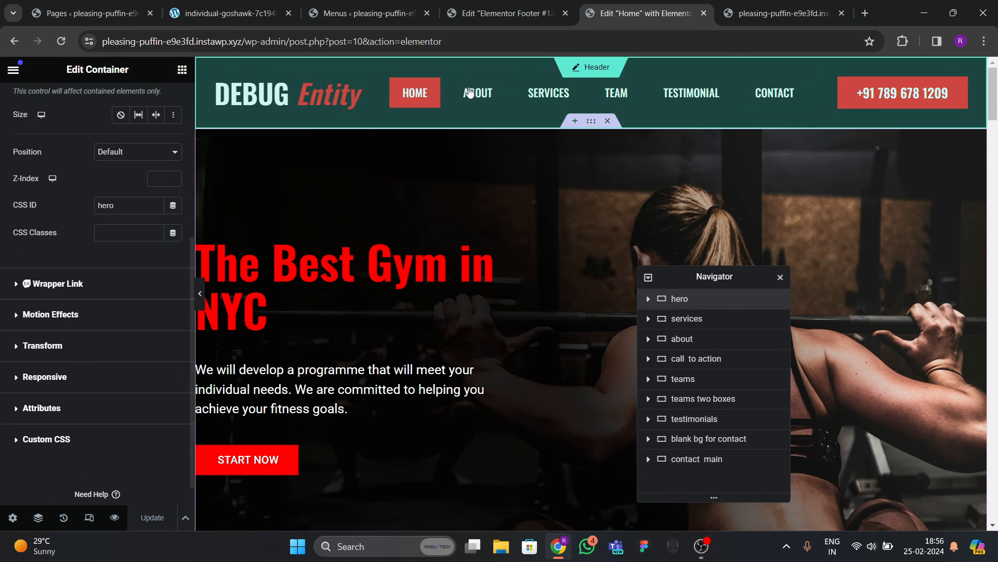
{"action": "left_click", "coordinate": [504, 16]}
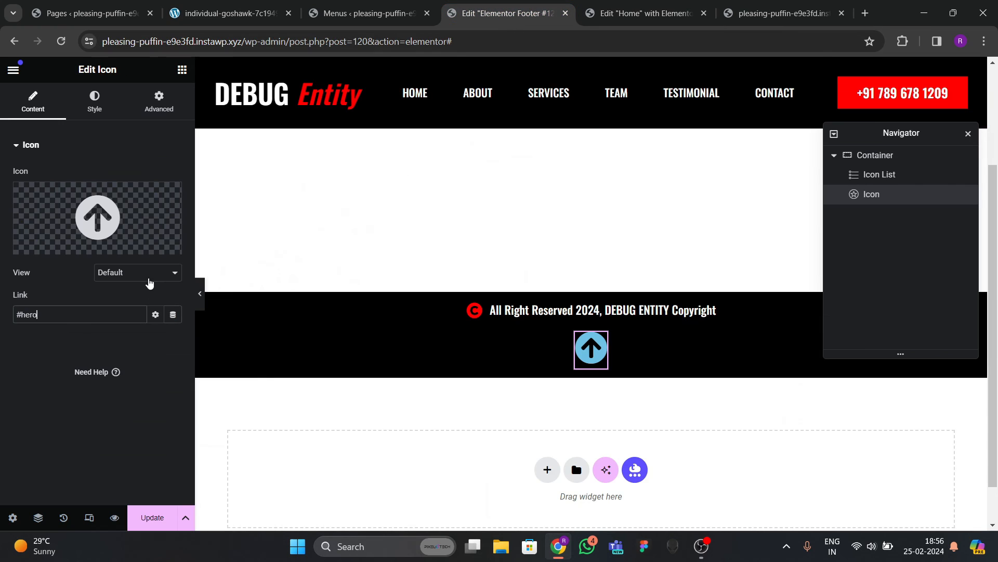
Set the arrow icon's primary colour to the global red.
{"action": "left_click", "coordinate": [106, 119]}
{"action": "left_click", "coordinate": [155, 231]}
{"action": "left_click", "coordinate": [80, 395]}
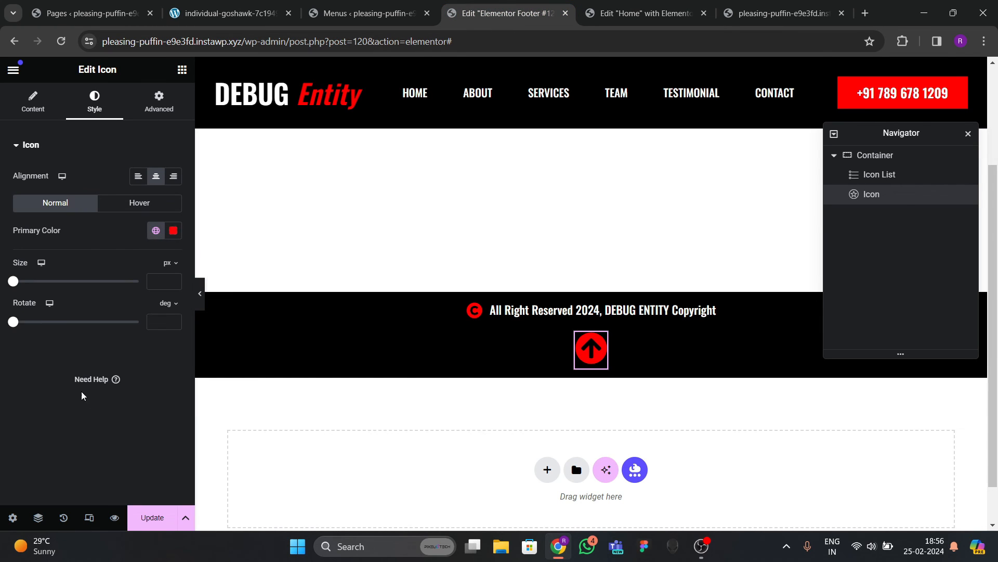
{"action": "left_click", "coordinate": [152, 115]}
{"action": "scroll", "coordinate": [81, 289], "scroll_direction": "down", "scroll_amount": 10}
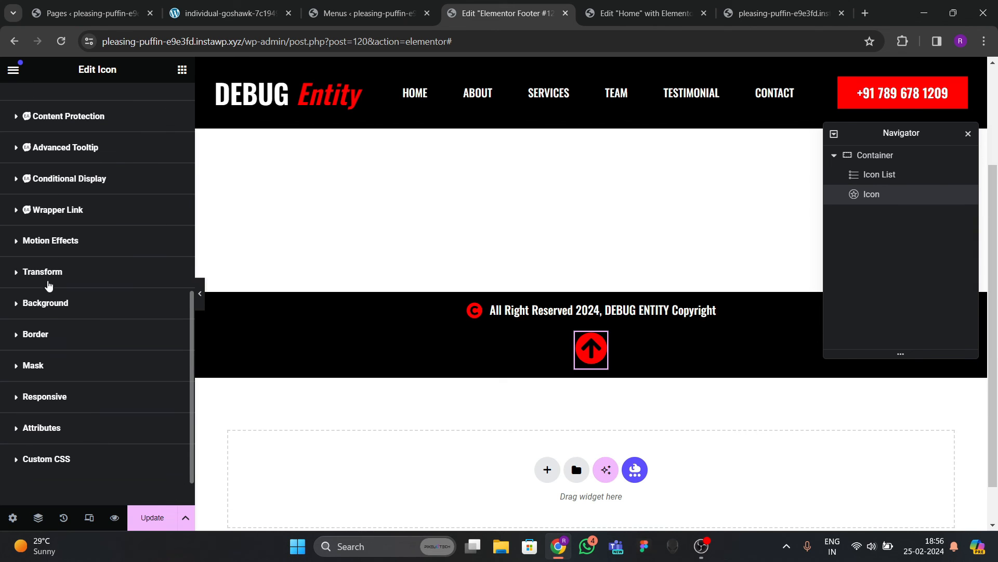
Fix the arrow to the bottom-right corner with 20 px offsets and update the footer.
{"action": "scroll", "coordinate": [41, 367], "scroll_direction": "up", "scroll_amount": 6}
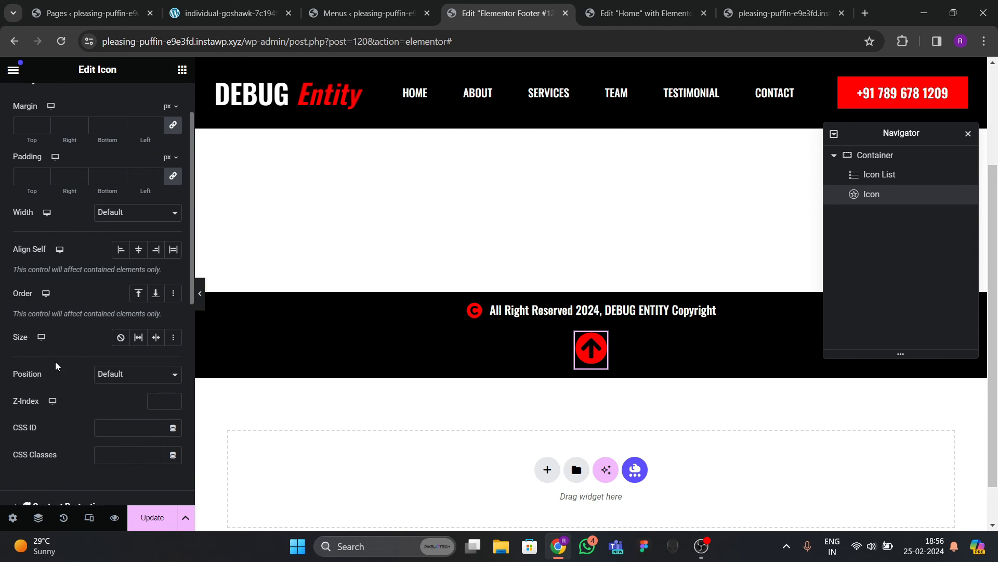
{"action": "left_click", "coordinate": [112, 384]}
{"action": "left_click", "coordinate": [113, 408]}
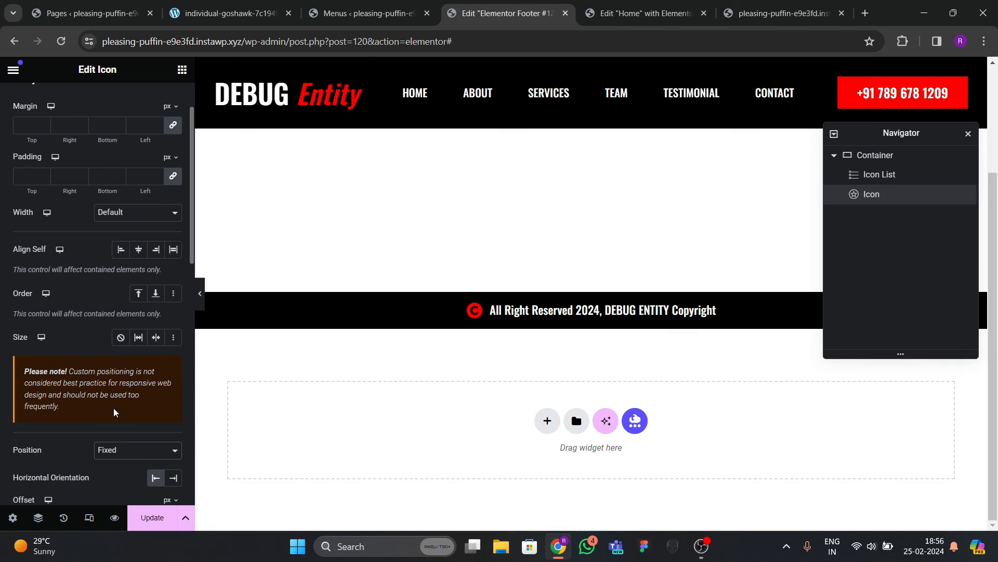
{"action": "scroll", "coordinate": [128, 367], "scroll_direction": "down", "scroll_amount": 4}
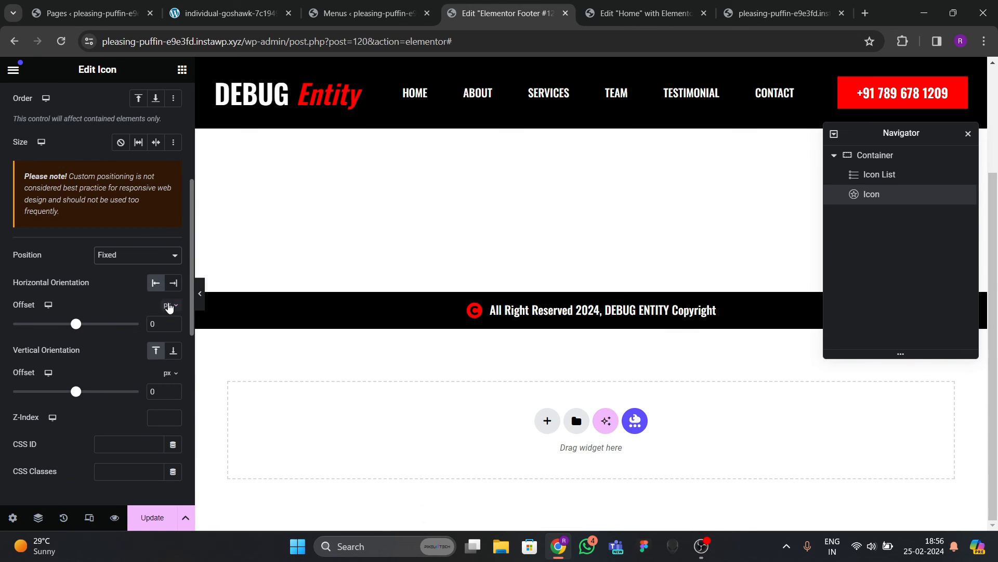
{"action": "left_click", "coordinate": [173, 350]}
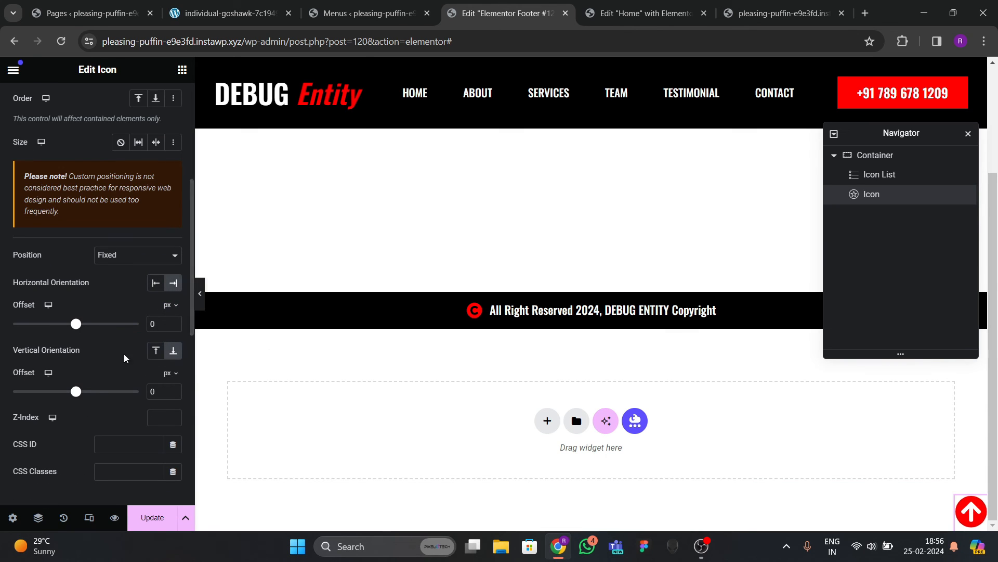
{"action": "type", "text": "2"}
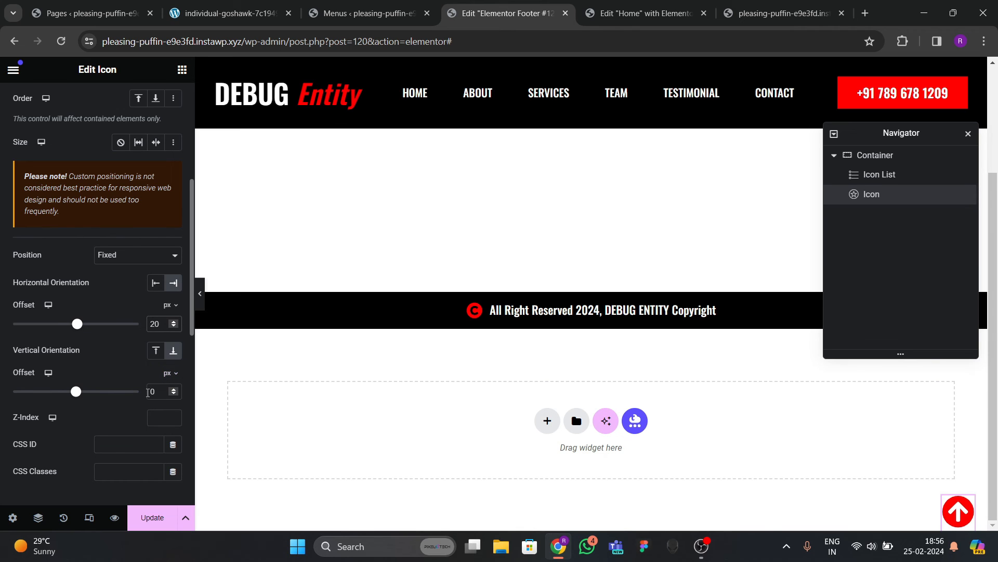
{"action": "type", "text": "2"}
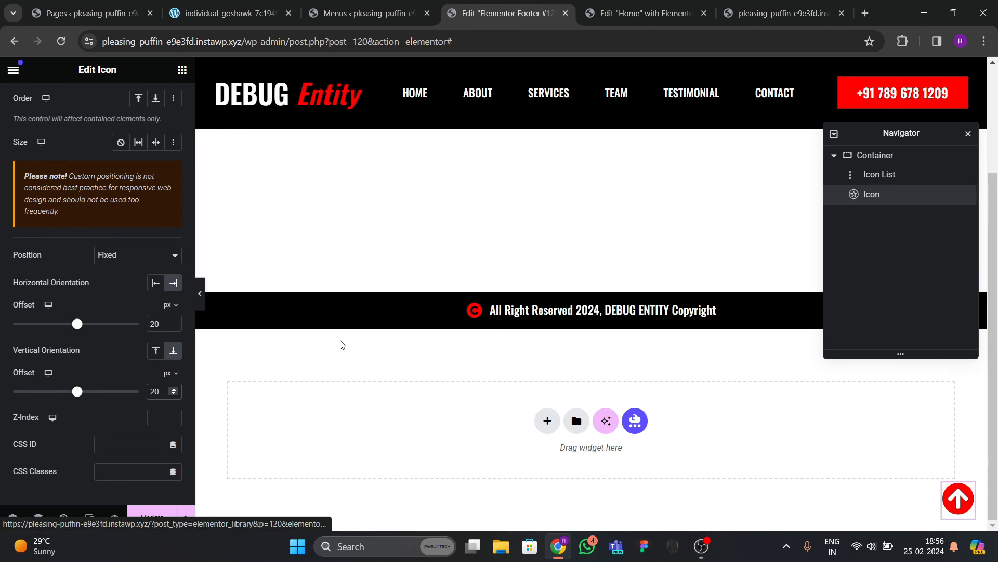
{"action": "scroll", "coordinate": [98, 244], "scroll_direction": "up", "scroll_amount": 5}
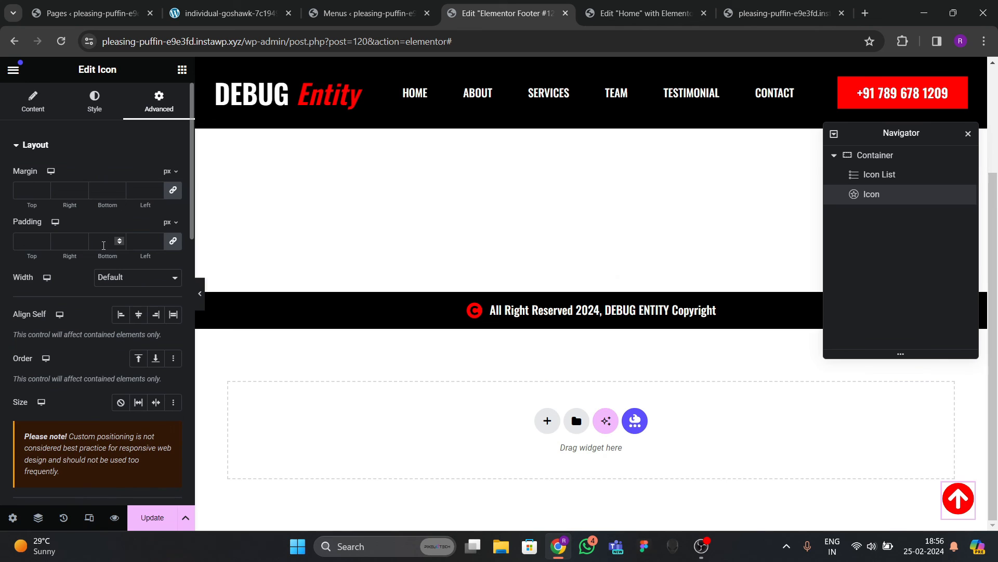
{"action": "left_click", "coordinate": [94, 101]}
{"action": "left_click", "coordinate": [138, 517]}
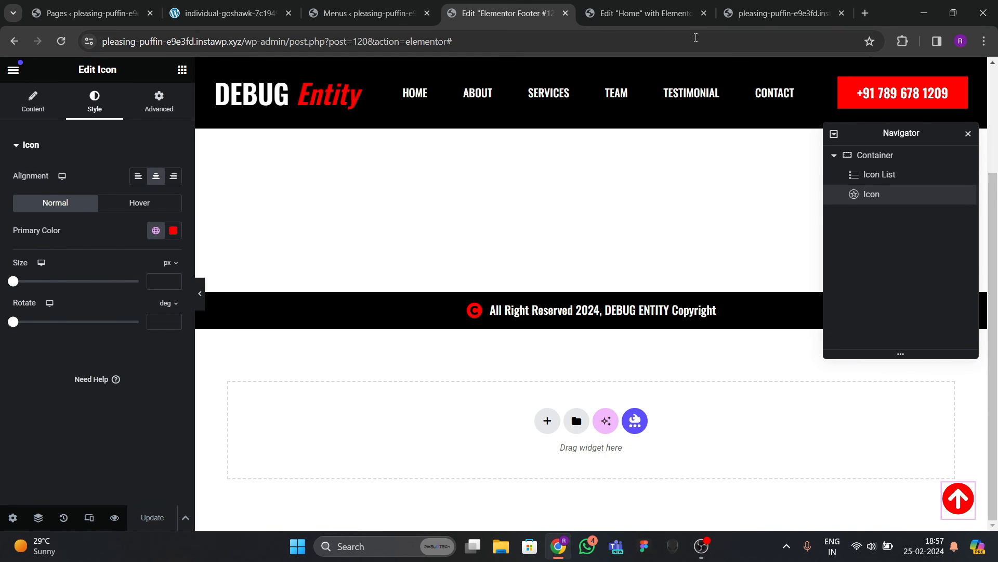
{"action": "left_click", "coordinate": [780, 13]}
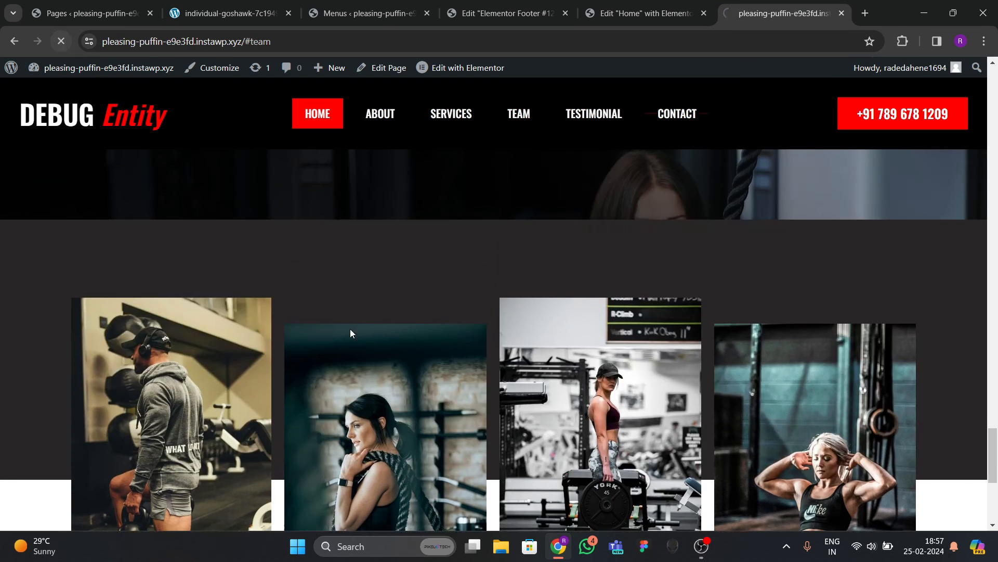
On the live site, scroll down and use the red up-arrow to confirm it jumps to the hero.
{"action": "scroll", "coordinate": [338, 302], "scroll_direction": "down", "scroll_amount": 16}
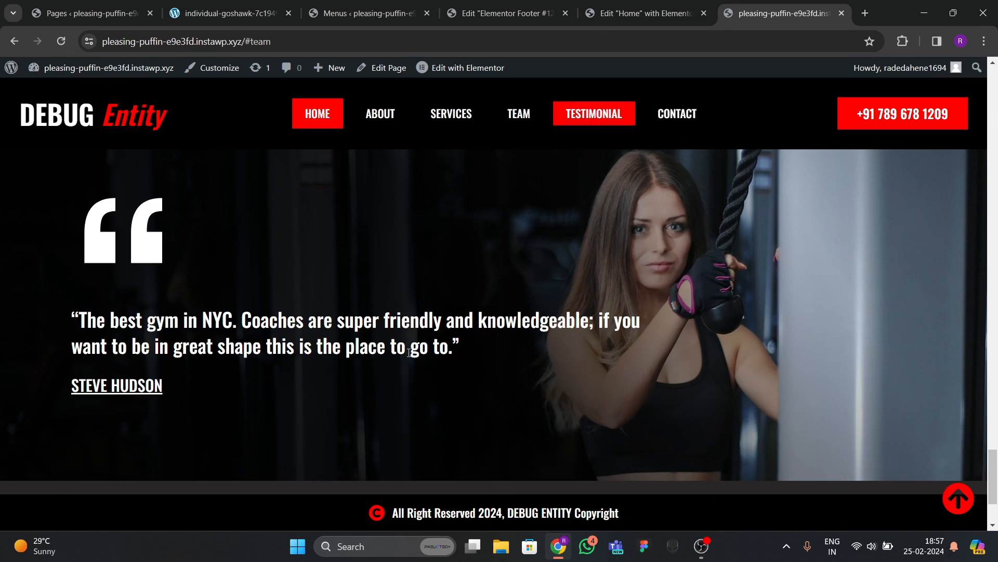
{"action": "scroll", "coordinate": [439, 390], "scroll_direction": "up", "scroll_amount": 7}
{"action": "scroll", "coordinate": [425, 341], "scroll_direction": "down", "scroll_amount": 5}
{"action": "scroll", "coordinate": [435, 384], "scroll_direction": "down", "scroll_amount": 3}
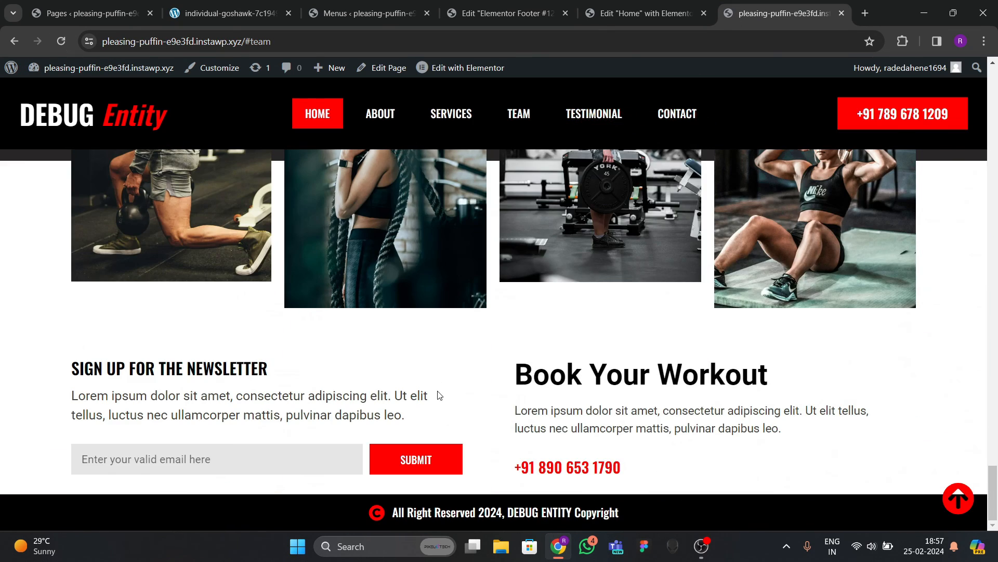
{"action": "scroll", "coordinate": [427, 364], "scroll_direction": "up", "scroll_amount": 15}
{"action": "scroll", "coordinate": [416, 323], "scroll_direction": "up", "scroll_amount": 10}
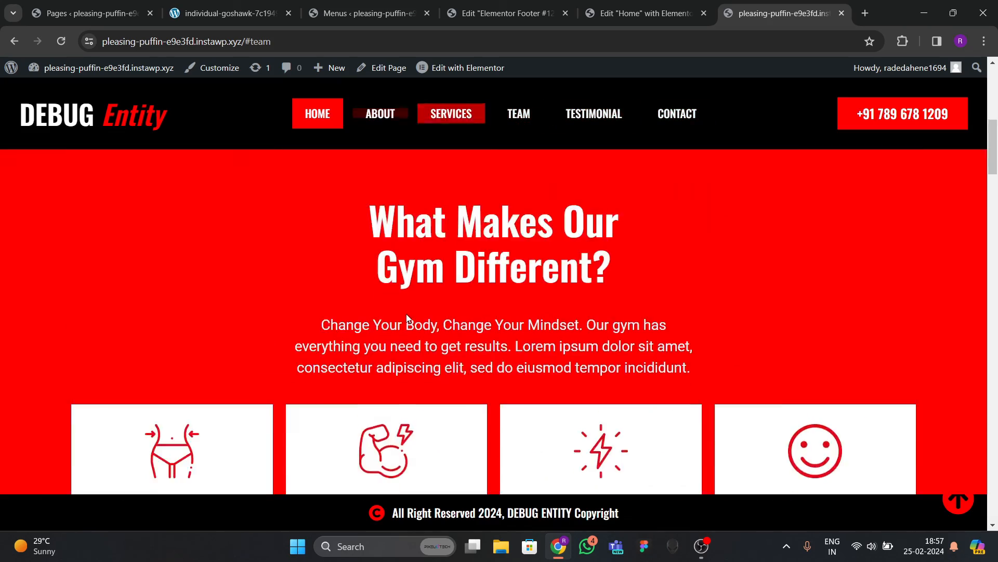
{"action": "scroll", "coordinate": [419, 312], "scroll_direction": "down", "scroll_amount": 10}
{"action": "scroll", "coordinate": [431, 364], "scroll_direction": "down", "scroll_amount": 15}
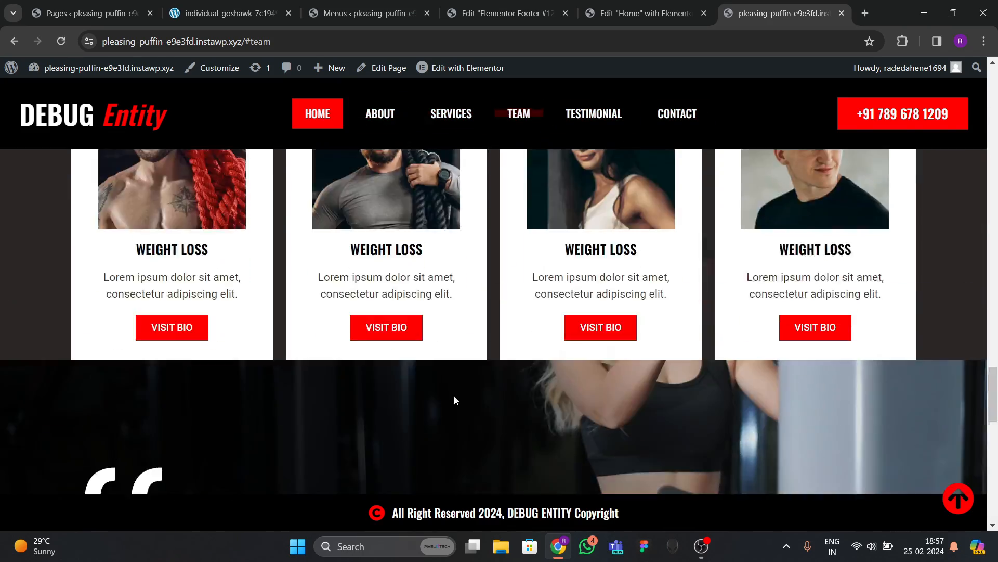
{"action": "left_click", "coordinate": [959, 503]}
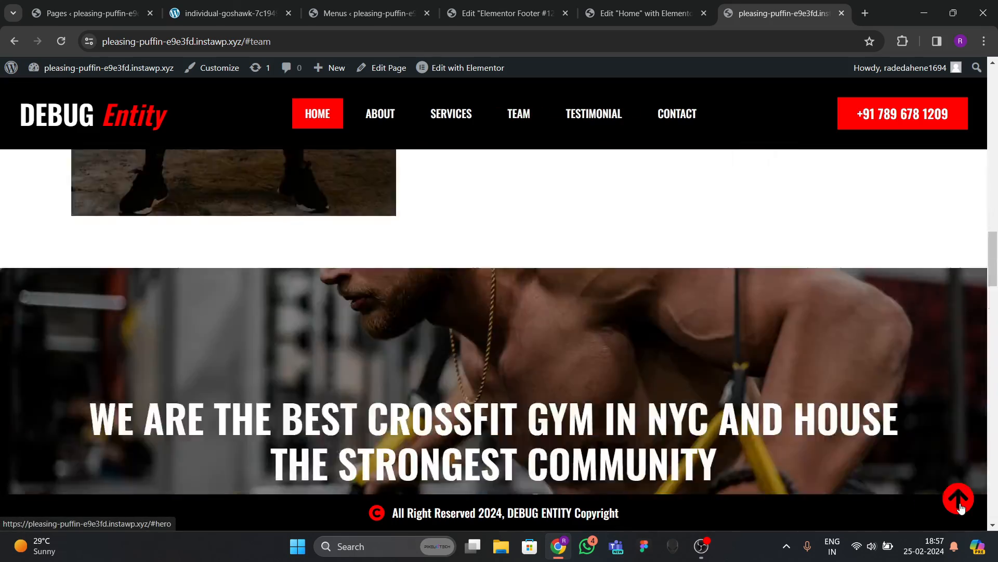
Test the up-arrow jump to the hero once more, then return to the Home page editor.
{"action": "scroll", "coordinate": [728, 312], "scroll_direction": "down", "scroll_amount": 7}
{"action": "scroll", "coordinate": [442, 122], "scroll_direction": "up", "scroll_amount": 6}
{"action": "scroll", "coordinate": [411, 120], "scroll_direction": "down", "scroll_amount": 20}
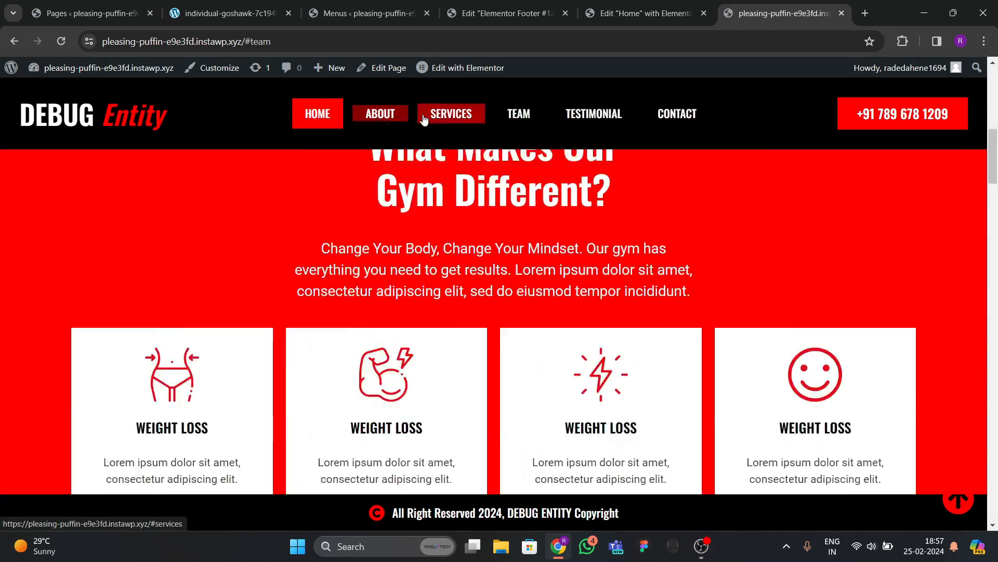
{"action": "scroll", "coordinate": [455, 366], "scroll_direction": "down", "scroll_amount": 14}
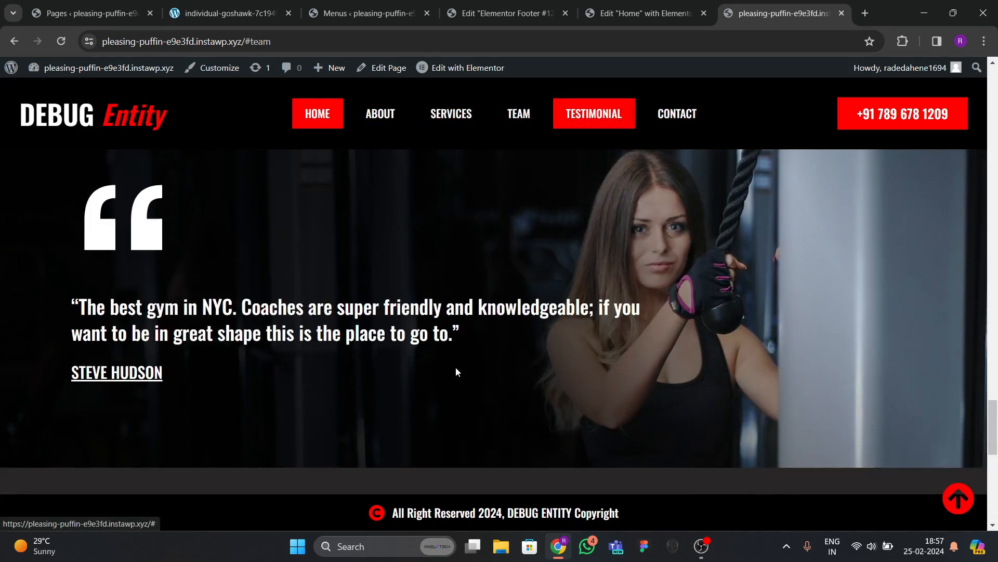
{"action": "scroll", "coordinate": [454, 283], "scroll_direction": "up", "scroll_amount": 4}
{"action": "left_click", "coordinate": [950, 504]}
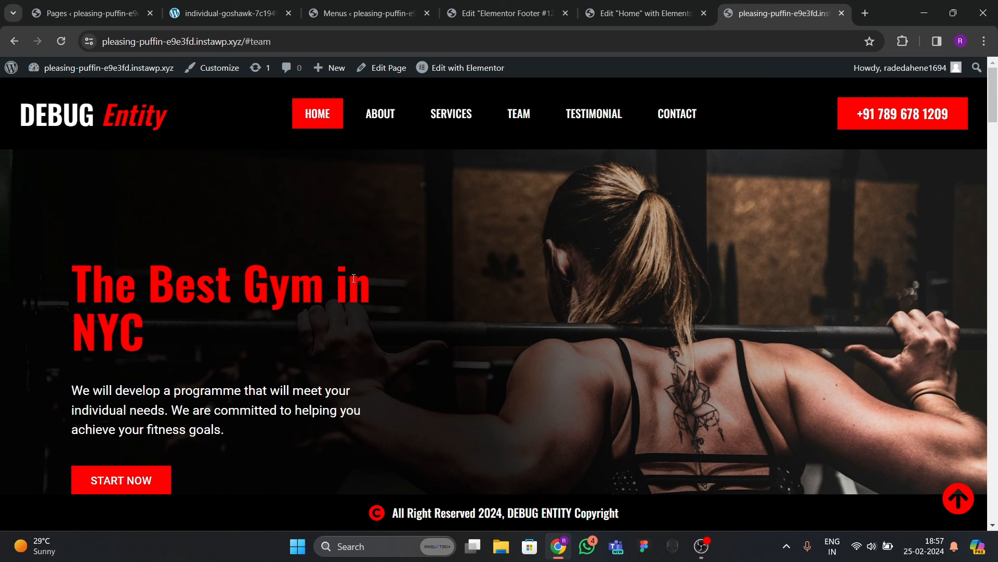
{"action": "left_click", "coordinate": [633, 16]}
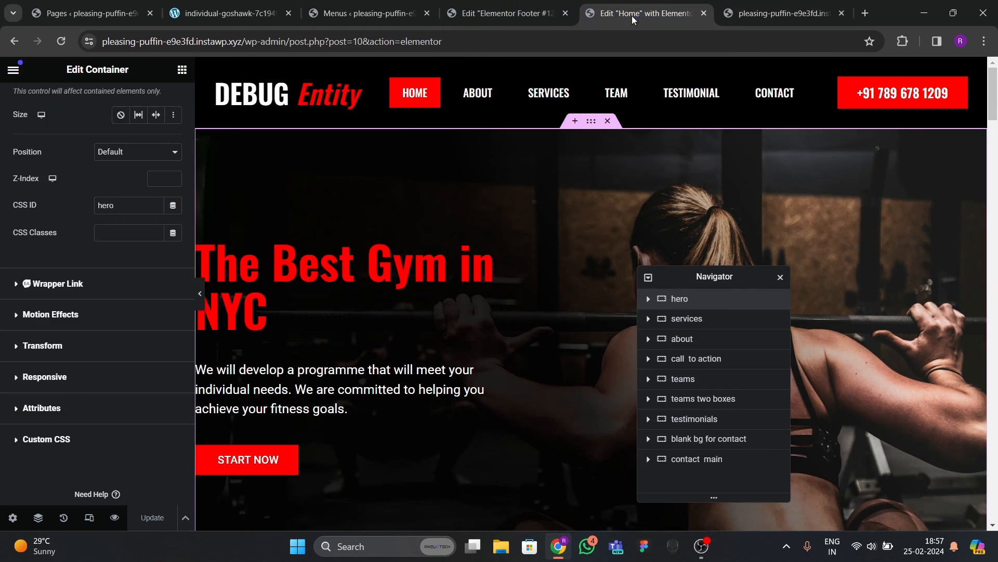
Select the hero heading 'The Best Gym in NYC' in the editor.
{"action": "scroll", "coordinate": [466, 211], "scroll_direction": "down", "scroll_amount": 6}
{"action": "scroll", "coordinate": [451, 284], "scroll_direction": "up", "scroll_amount": 6}
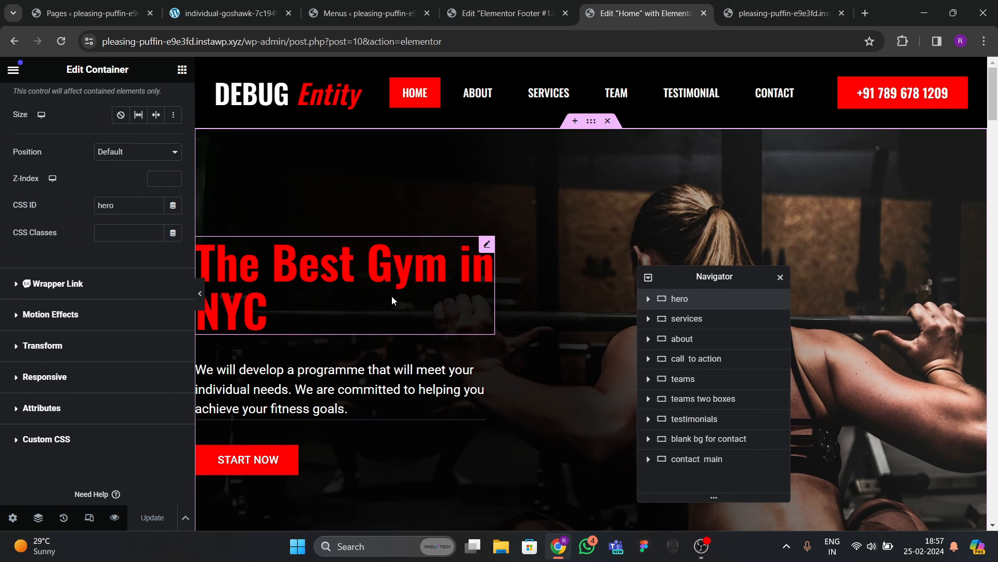
{"action": "left_click", "coordinate": [409, 285]}
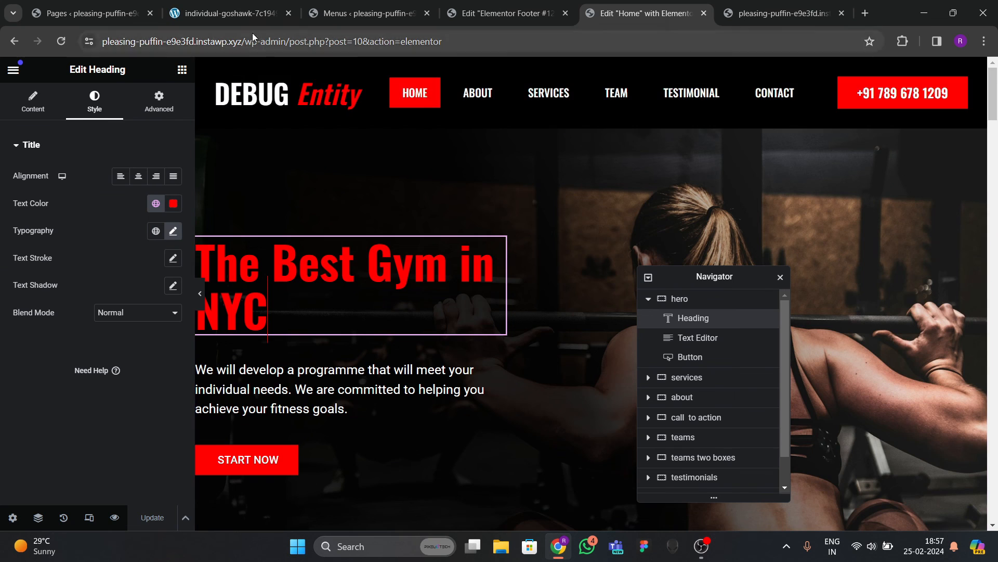
Recheck the live site's up-arrow jump after reloading, then go back to the Home editor.
{"action": "left_click", "coordinate": [245, 14]}
{"action": "scroll", "coordinate": [837, 483], "scroll_direction": "up", "scroll_amount": 8}
{"action": "left_click", "coordinate": [958, 498]}
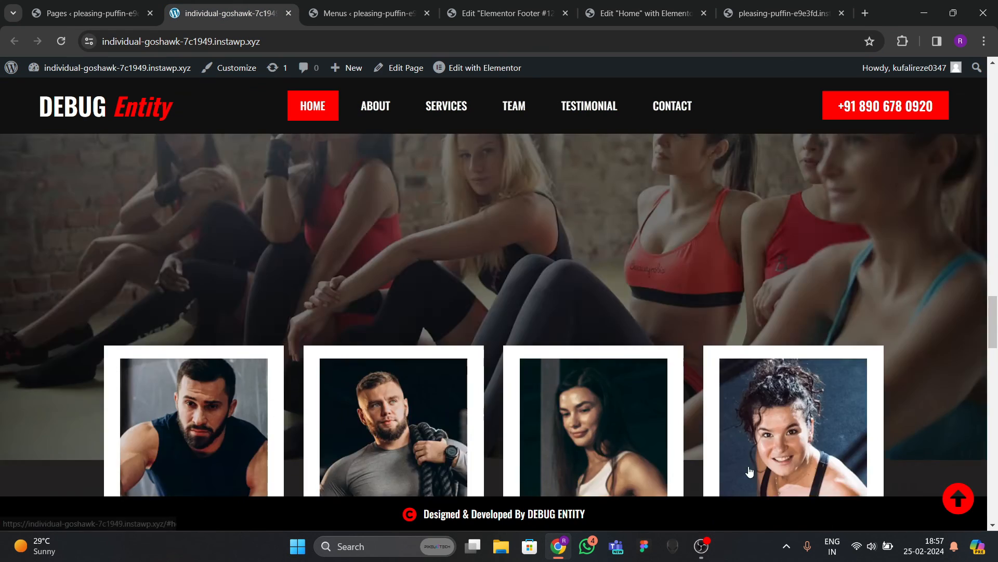
{"action": "left_click", "coordinate": [86, 67]}
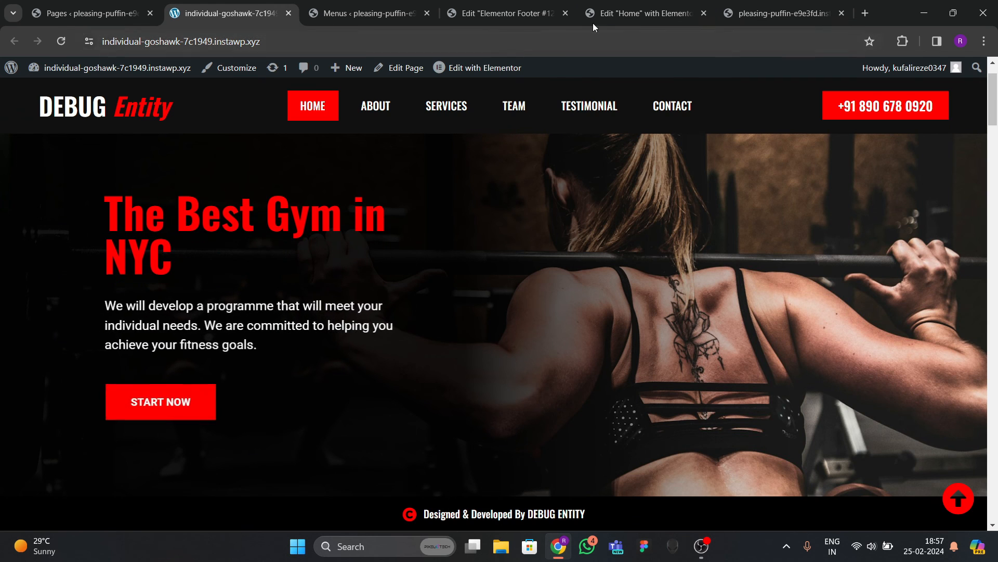
{"action": "left_click", "coordinate": [656, 16]}
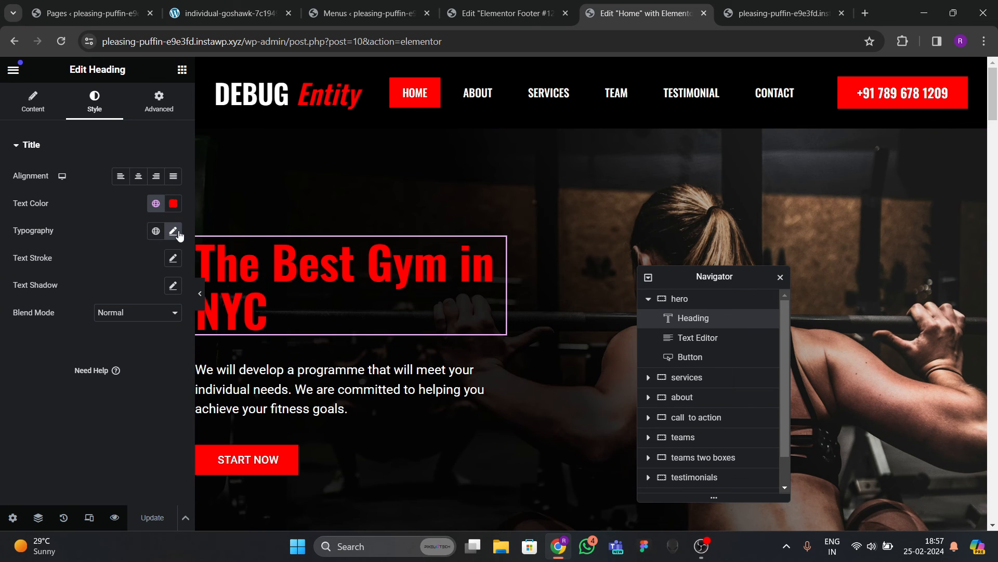
Give the hero heading a Zoom In entrance animation with a 200 ms delay.
{"action": "left_click", "coordinate": [148, 111]}
{"action": "scroll", "coordinate": [70, 295], "scroll_direction": "down", "scroll_amount": 5}
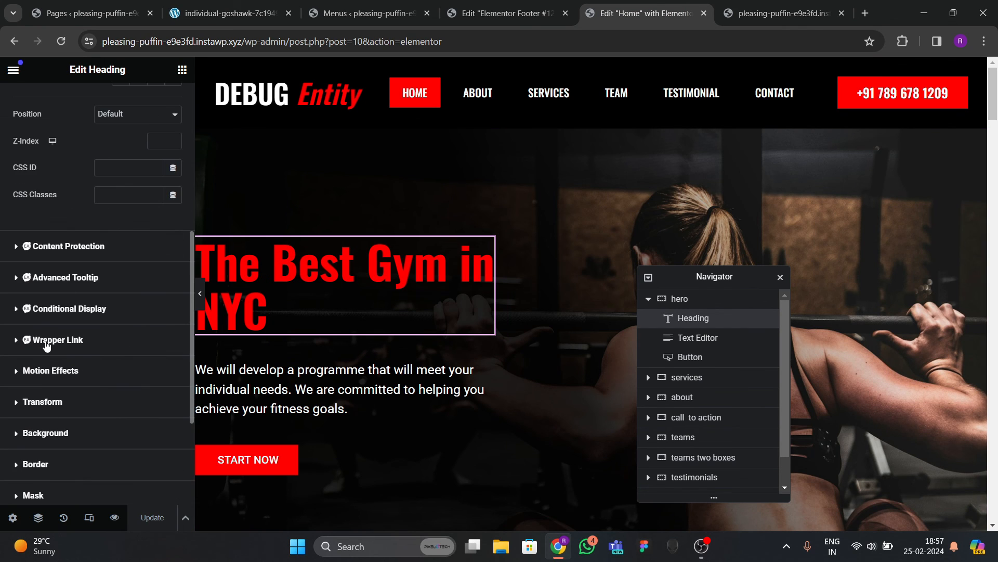
{"action": "scroll", "coordinate": [47, 345], "scroll_direction": "down", "scroll_amount": 3}
{"action": "left_click", "coordinate": [44, 254]}
{"action": "scroll", "coordinate": [62, 260], "scroll_direction": "down", "scroll_amount": 2}
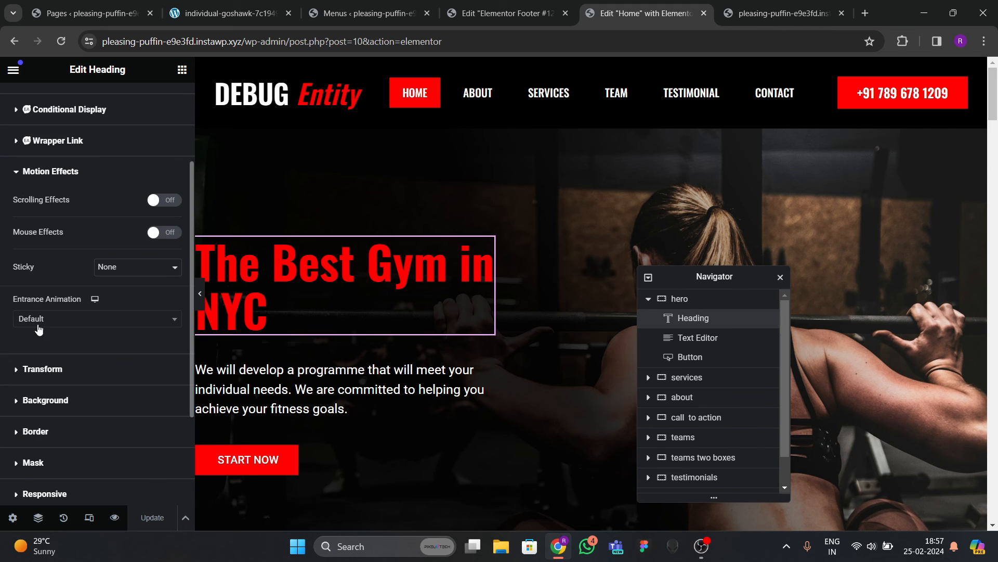
{"action": "left_click", "coordinate": [80, 319]}
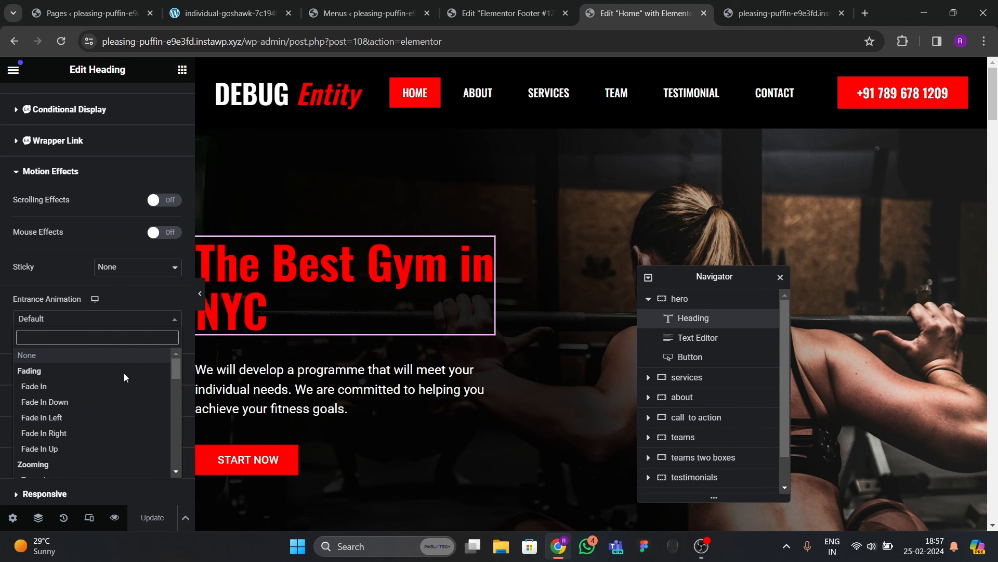
{"action": "scroll", "coordinate": [78, 406], "scroll_direction": "down", "scroll_amount": 15}
{"action": "scroll", "coordinate": [76, 407], "scroll_direction": "up", "scroll_amount": 3}
{"action": "scroll", "coordinate": [74, 411], "scroll_direction": "down", "scroll_amount": 3}
{"action": "scroll", "coordinate": [73, 411], "scroll_direction": "up", "scroll_amount": 15}
{"action": "type", "text": "zoom"}
{"action": "key", "text": "Return"}
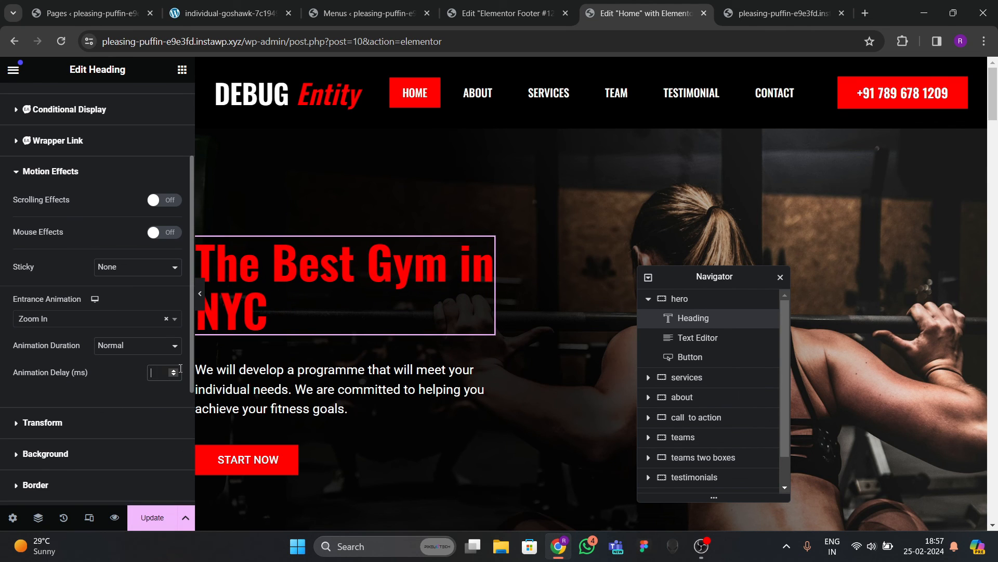
{"action": "type", "text": "200"}
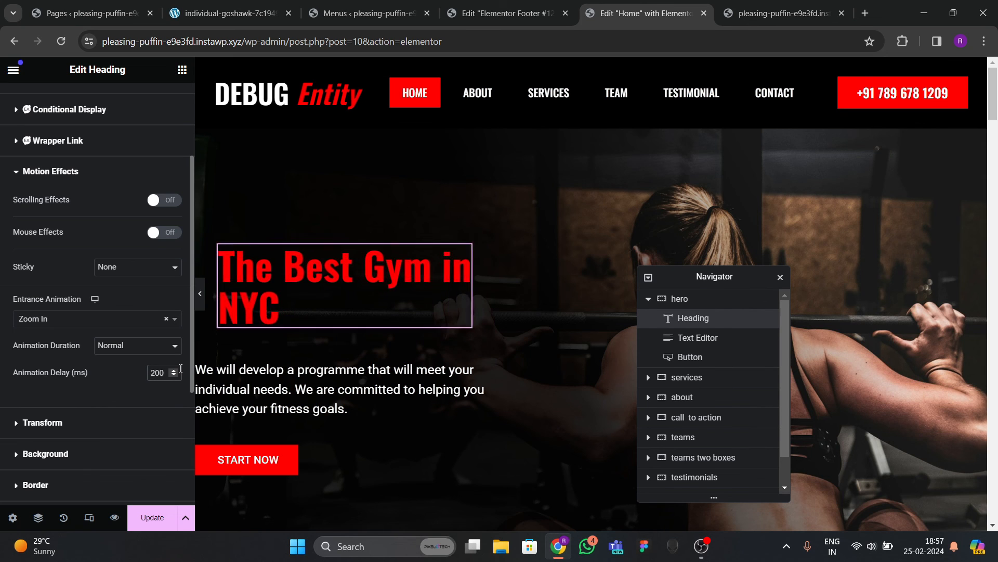
{"action": "left_click", "coordinate": [279, 389]}
Give the hero paragraph a Slide In Up entrance animation with a 400 ms delay.
{"action": "left_click", "coordinate": [167, 101]}
{"action": "scroll", "coordinate": [88, 296], "scroll_direction": "down", "scroll_amount": 6}
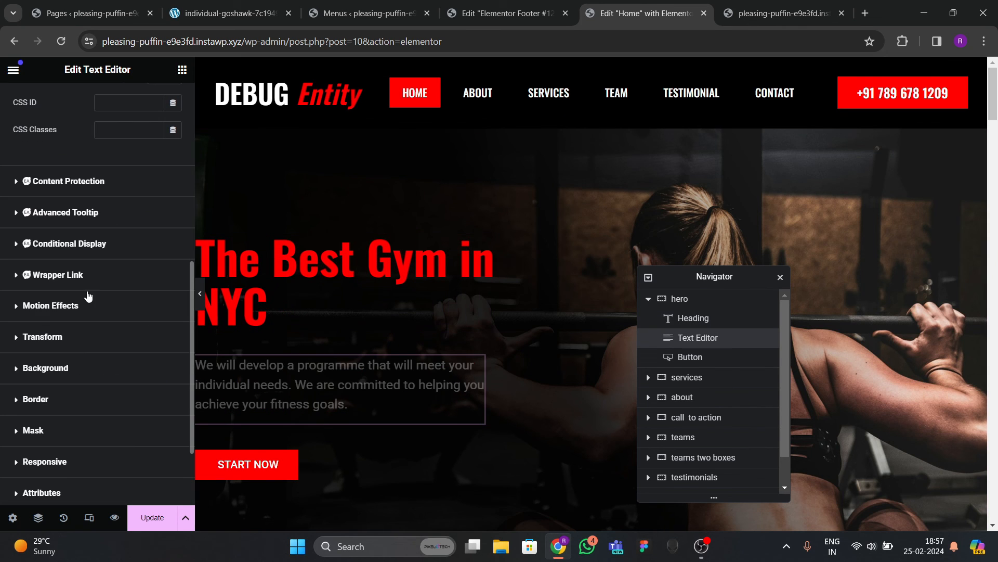
{"action": "scroll", "coordinate": [82, 310], "scroll_direction": "down", "scroll_amount": 3}
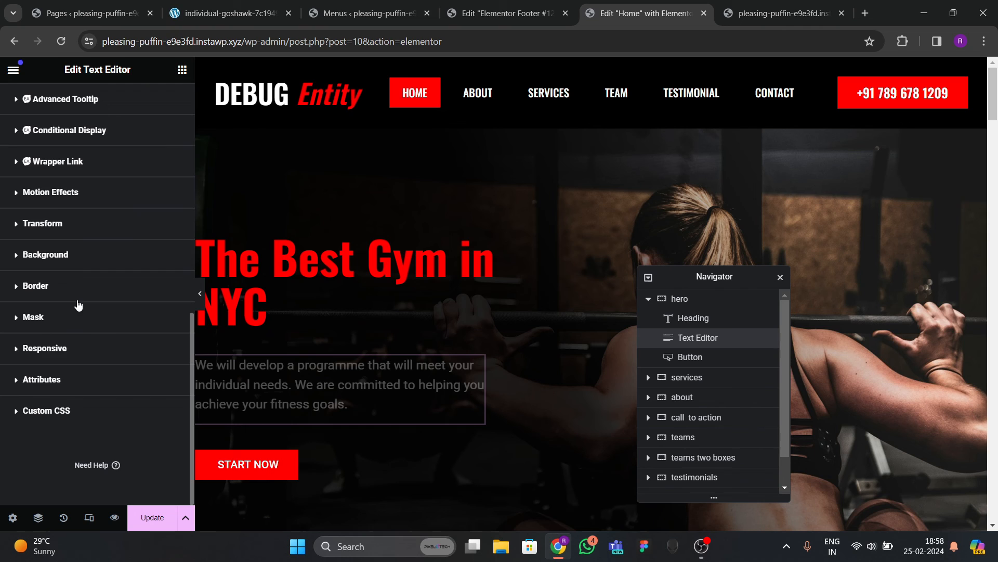
{"action": "left_click", "coordinate": [55, 193]}
{"action": "left_click", "coordinate": [56, 255]}
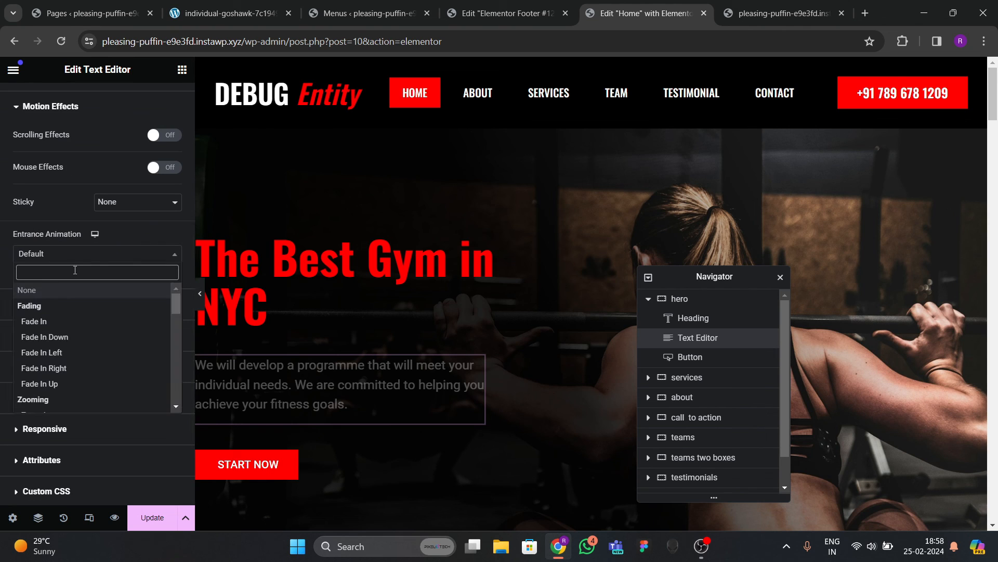
{"action": "type", "text": "slide"}
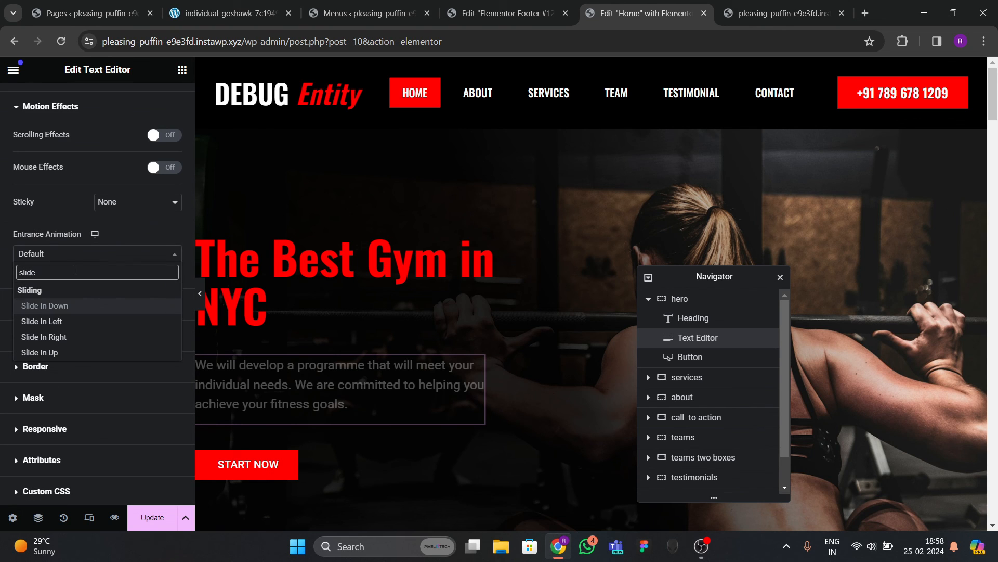
{"action": "key", "text": "Down"}
{"action": "key", "text": "Down"}
{"action": "key", "text": "Down"}
{"action": "key", "text": "Return"}
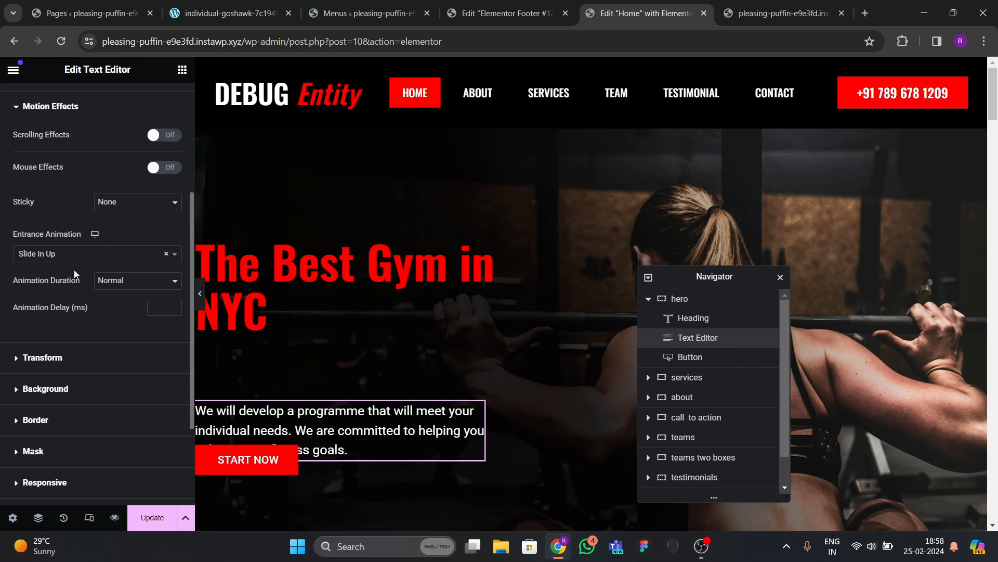
{"action": "left_click", "coordinate": [162, 306]}
{"action": "type", "text": "400"}
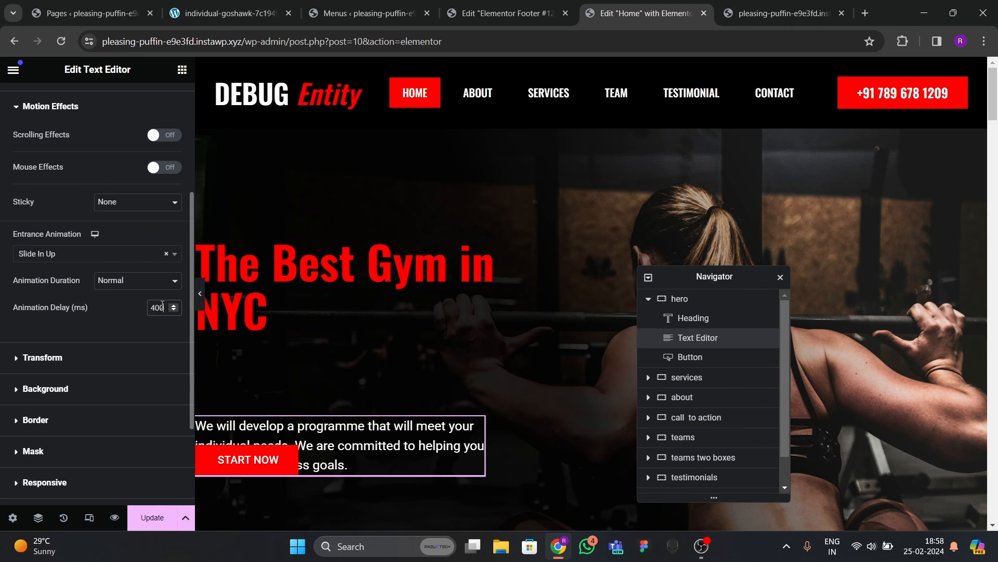
{"action": "scroll", "coordinate": [291, 330], "scroll_direction": "down", "scroll_amount": 3}
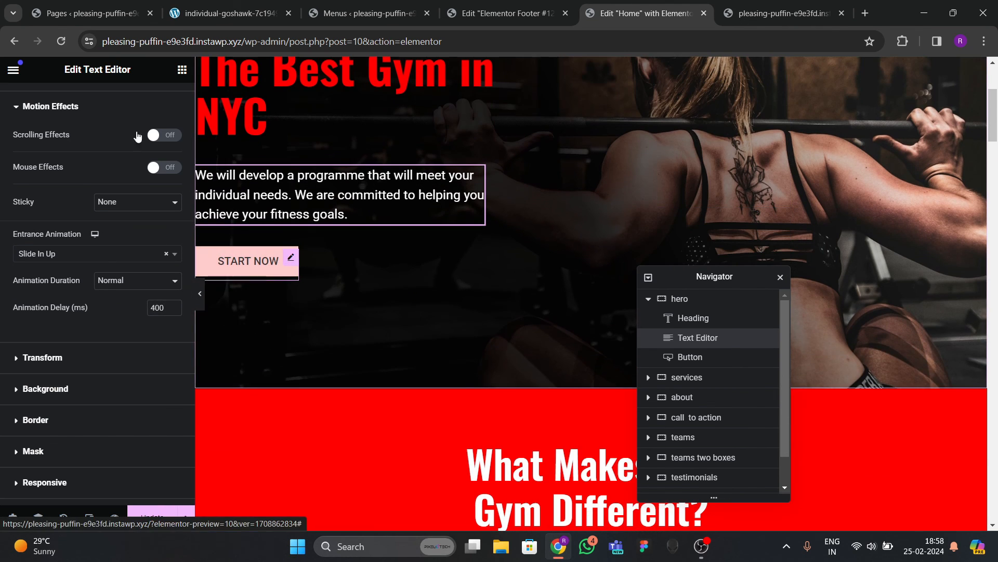
Give the START NOW button a Rotate In Down Left entrance with 600 ms delay, then update the page.
{"action": "left_click", "coordinate": [260, 274]}
{"action": "left_click", "coordinate": [156, 104]}
{"action": "scroll", "coordinate": [93, 265], "scroll_direction": "down", "scroll_amount": 5}
{"action": "scroll", "coordinate": [93, 266], "scroll_direction": "down", "scroll_amount": 1}
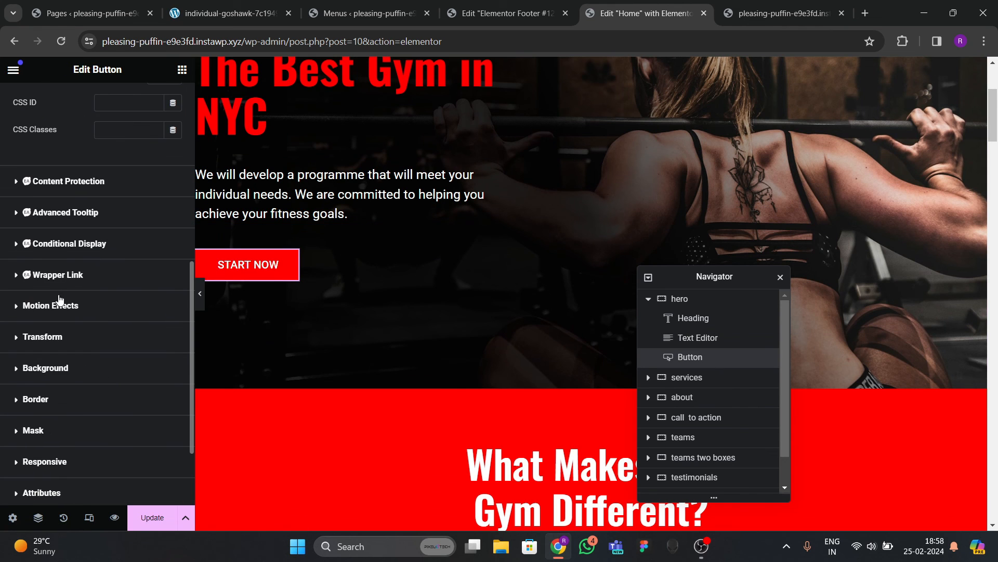
{"action": "left_click", "coordinate": [58, 301]}
{"action": "left_click", "coordinate": [51, 319]}
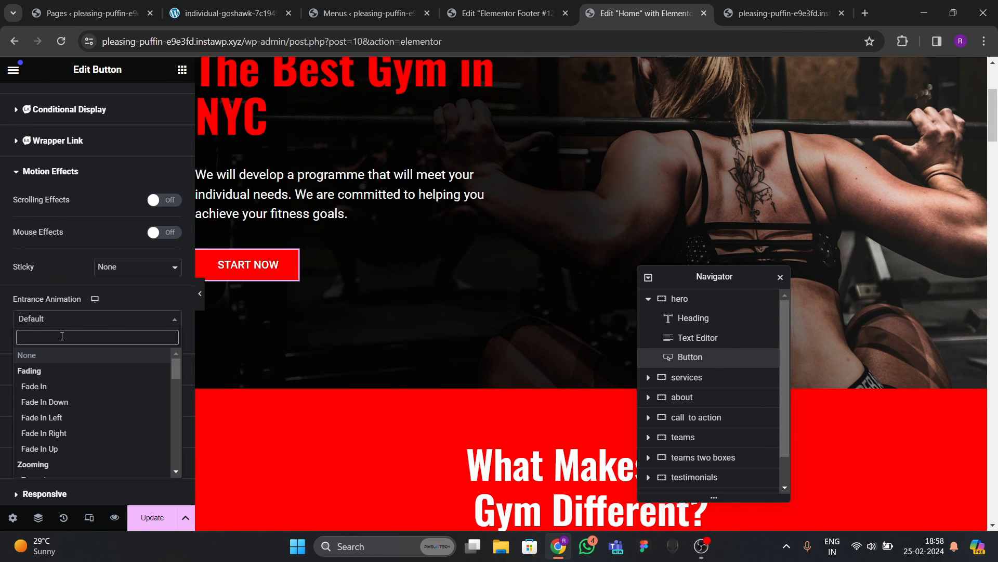
{"action": "type", "text": "z"}
{"action": "key", "text": "BackSpace"}
{"action": "type", "text": "ro"}
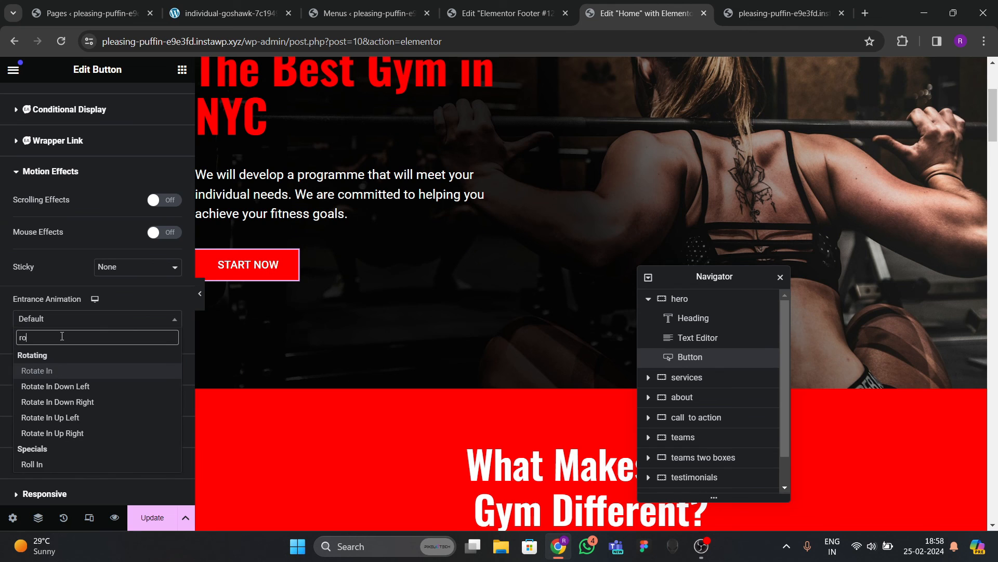
{"action": "key", "text": "BackSpace"}
{"action": "key", "text": "BackSpace"}
{"action": "type", "text": "ro"}
{"action": "key", "text": "BackSpace"}
{"action": "key", "text": "BackSpace"}
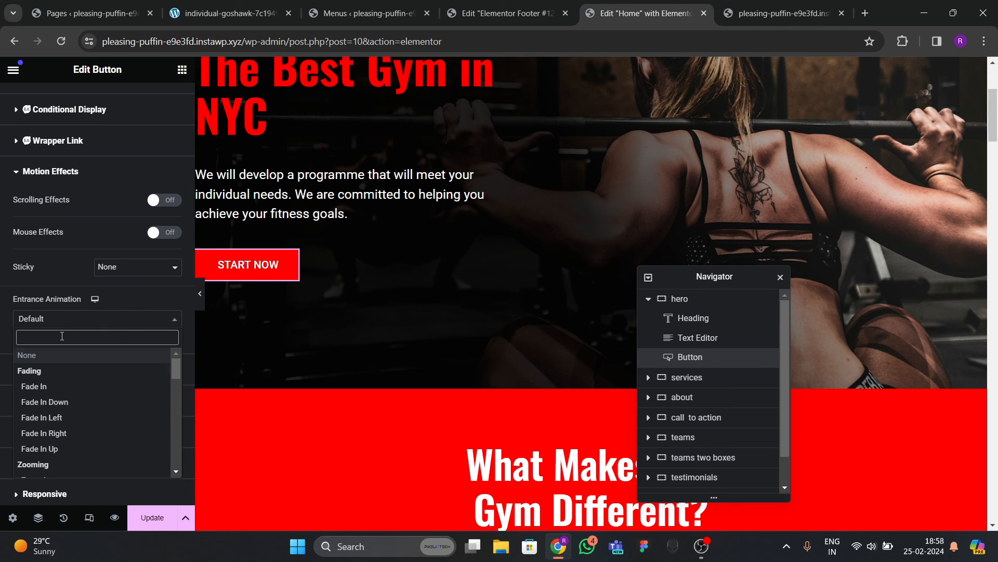
{"action": "type", "text": "rop"}
{"action": "key", "text": "BackSpace"}
{"action": "key", "text": "BackSpace"}
{"action": "key", "text": "BackSpace"}
{"action": "type", "text": "ro"}
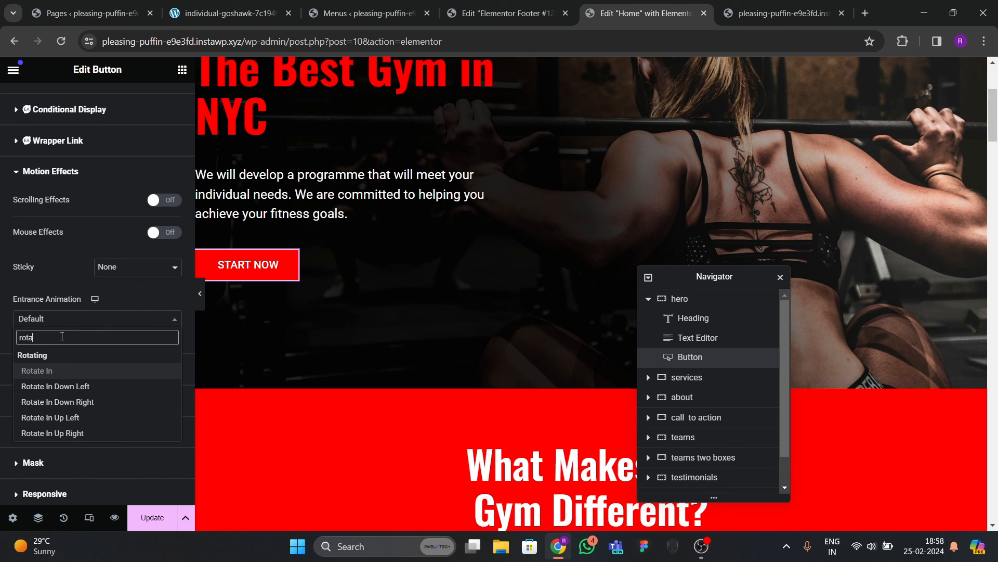
{"action": "type", "text": "ta"}
{"action": "key", "text": "Down"}
{"action": "key", "text": "Return"}
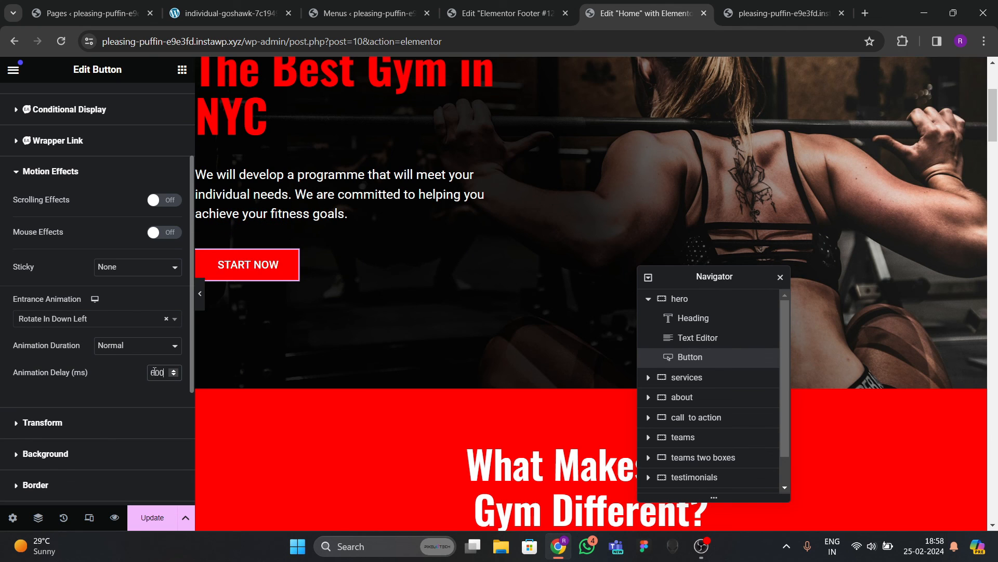
{"action": "left_click", "coordinate": [151, 518]}
{"action": "scroll", "coordinate": [511, 318], "scroll_direction": "up", "scroll_amount": 4}
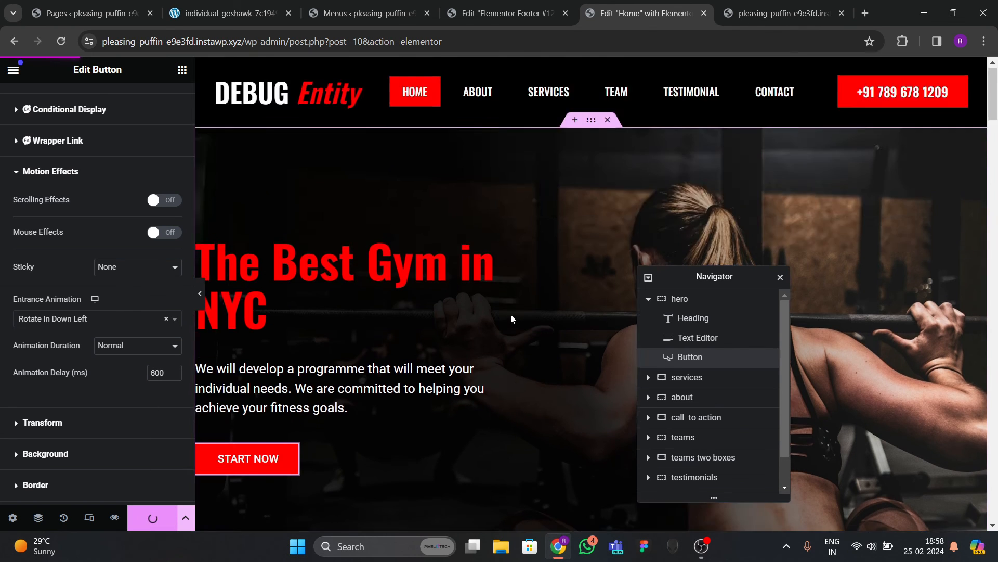
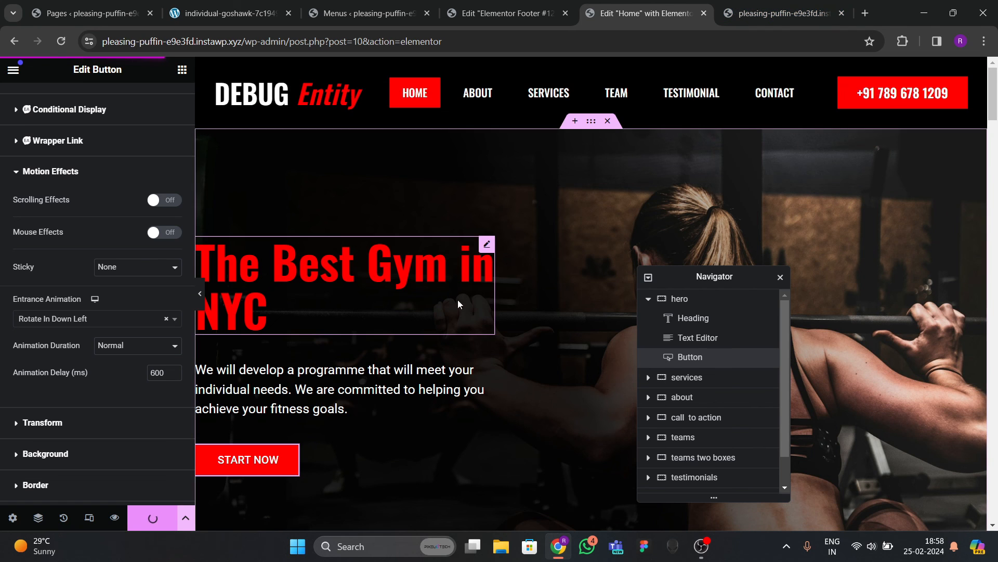
Switch to the live site tab and reload the home page to replay the hero animations.
{"action": "scroll", "coordinate": [459, 315], "scroll_direction": "down", "scroll_amount": 3}
{"action": "scroll", "coordinate": [460, 315], "scroll_direction": "up", "scroll_amount": 3}
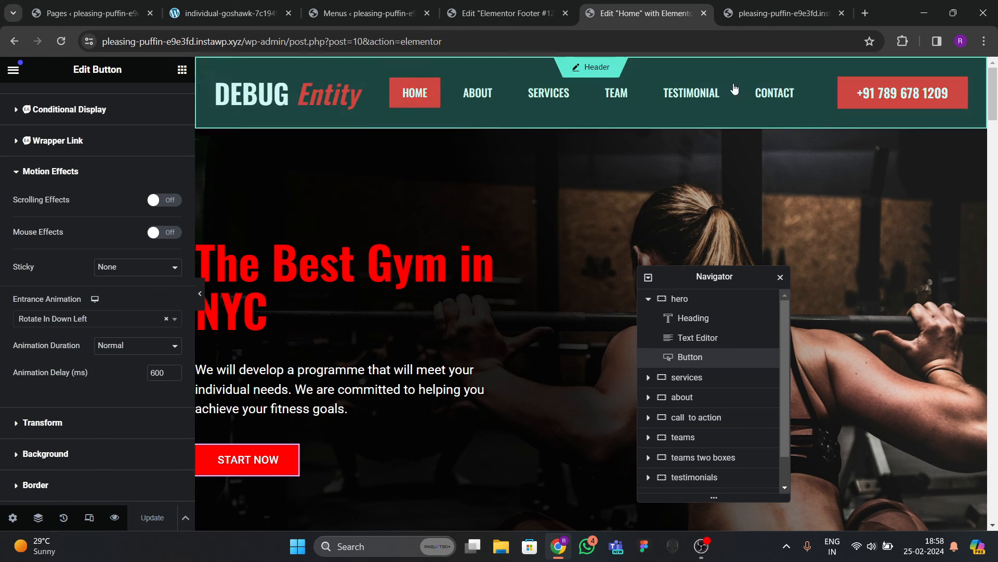
{"action": "left_click", "coordinate": [771, 21]}
{"action": "left_click", "coordinate": [61, 41]}
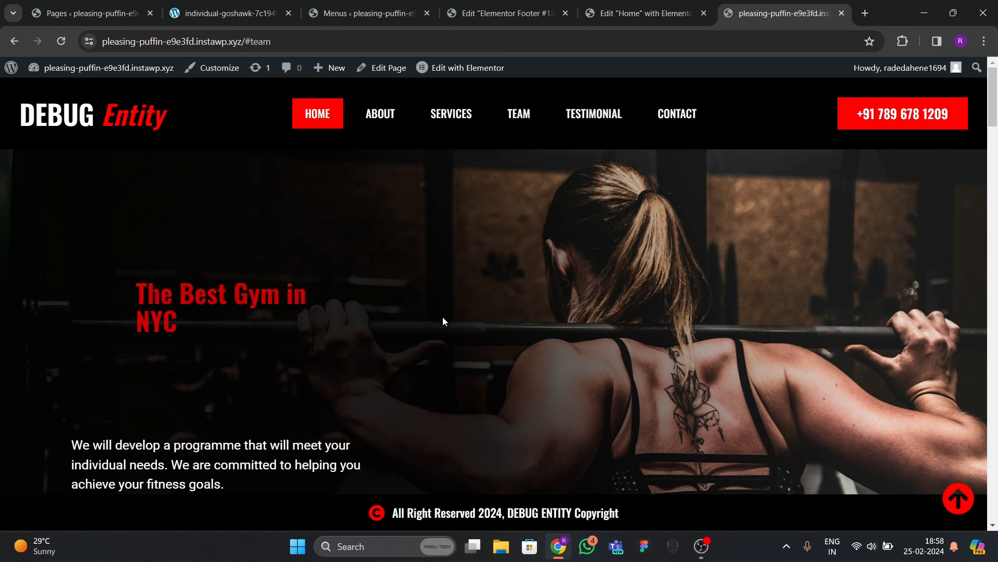
Reload the live page, watch the hero entrance animations while scrolling, then return to the Home editor.
{"action": "scroll", "coordinate": [265, 345], "scroll_direction": "down", "scroll_amount": 2}
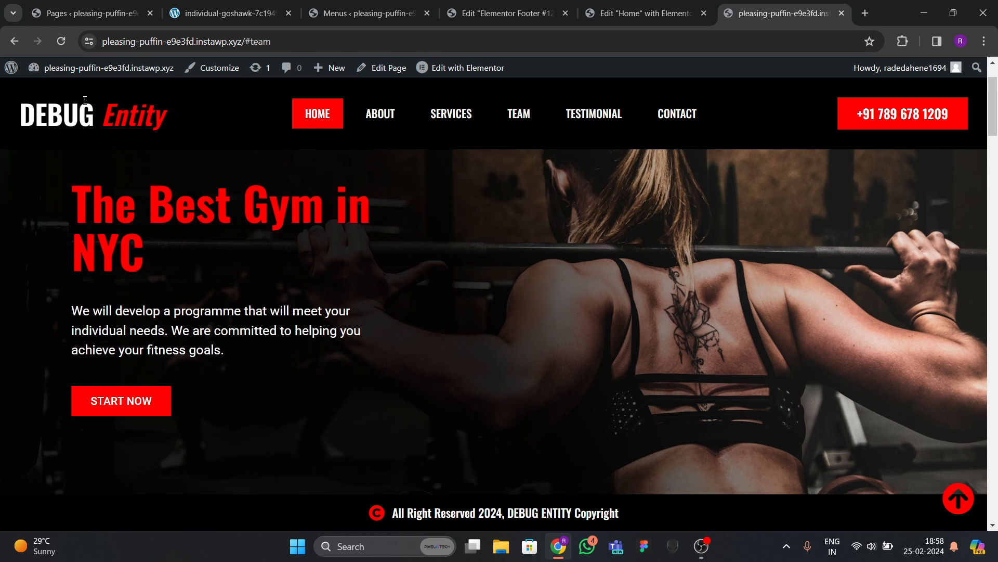
{"action": "left_click", "coordinate": [66, 45]}
{"action": "scroll", "coordinate": [217, 346], "scroll_direction": "down", "scroll_amount": 4}
{"action": "scroll", "coordinate": [272, 286], "scroll_direction": "up", "scroll_amount": 5}
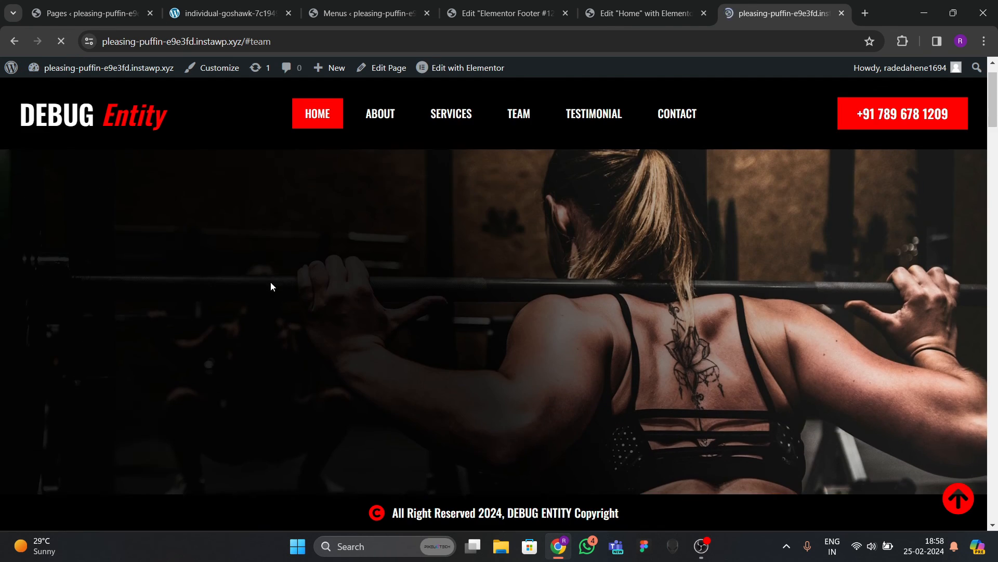
{"action": "scroll", "coordinate": [163, 432], "scroll_direction": "down", "scroll_amount": 4}
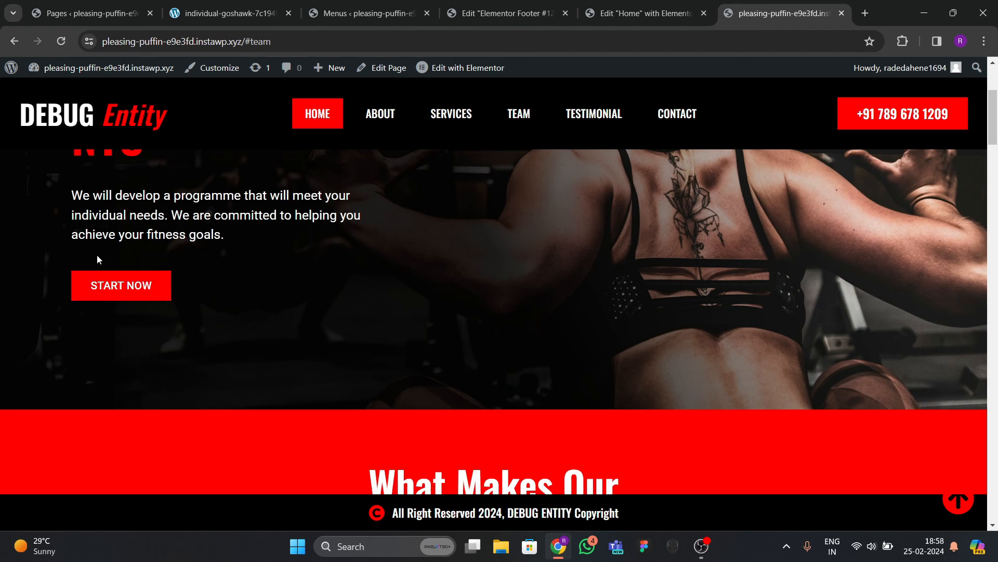
{"action": "scroll", "coordinate": [99, 261], "scroll_direction": "down", "scroll_amount": 5}
{"action": "scroll", "coordinate": [572, 340], "scroll_direction": "up", "scroll_amount": 3}
{"action": "scroll", "coordinate": [586, 377], "scroll_direction": "down", "scroll_amount": 8}
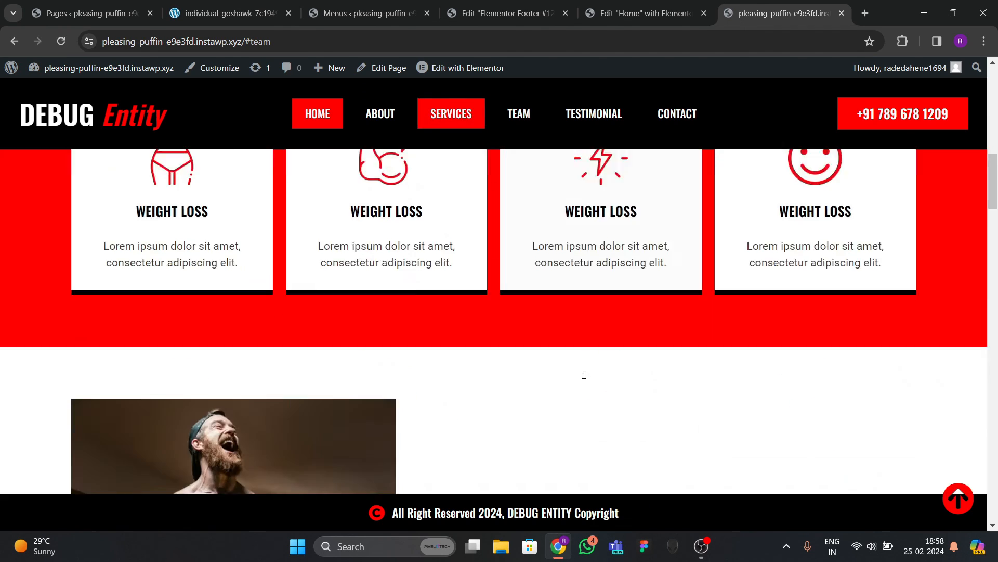
{"action": "scroll", "coordinate": [586, 372], "scroll_direction": "up", "scroll_amount": 7}
{"action": "scroll", "coordinate": [578, 363], "scroll_direction": "up", "scroll_amount": 6}
{"action": "left_click", "coordinate": [632, 15]}
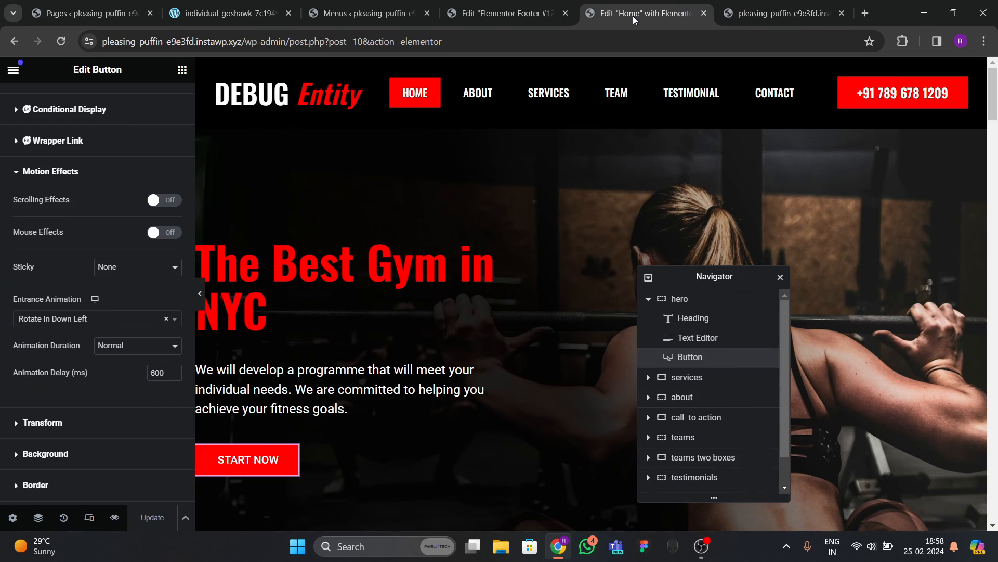
Turn on the responsive device preview and dock the Navigator beside the narrow preview.
{"action": "scroll", "coordinate": [528, 269], "scroll_direction": "down", "scroll_amount": 4}
{"action": "scroll", "coordinate": [508, 279], "scroll_direction": "up", "scroll_amount": 4}
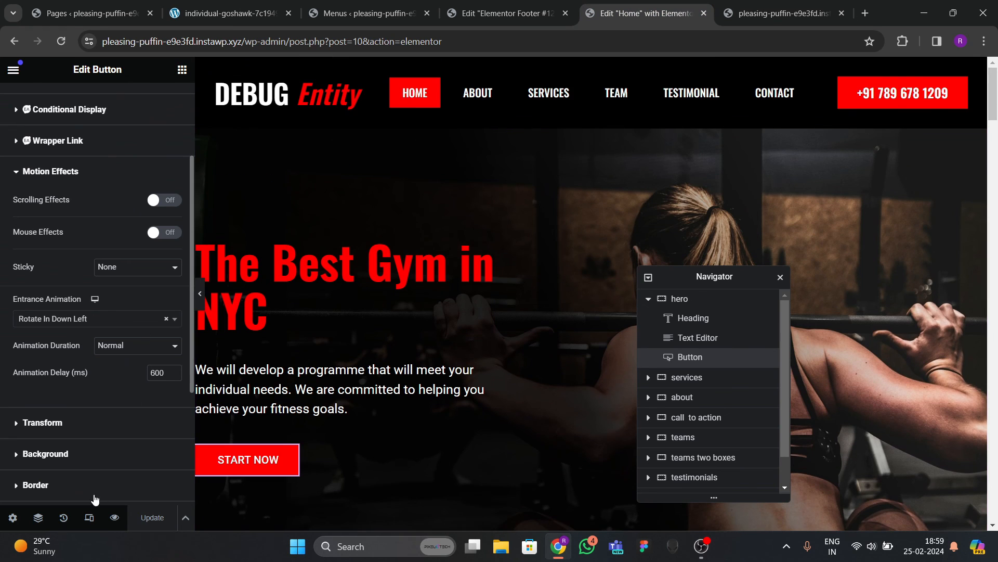
{"action": "left_click", "coordinate": [89, 517]}
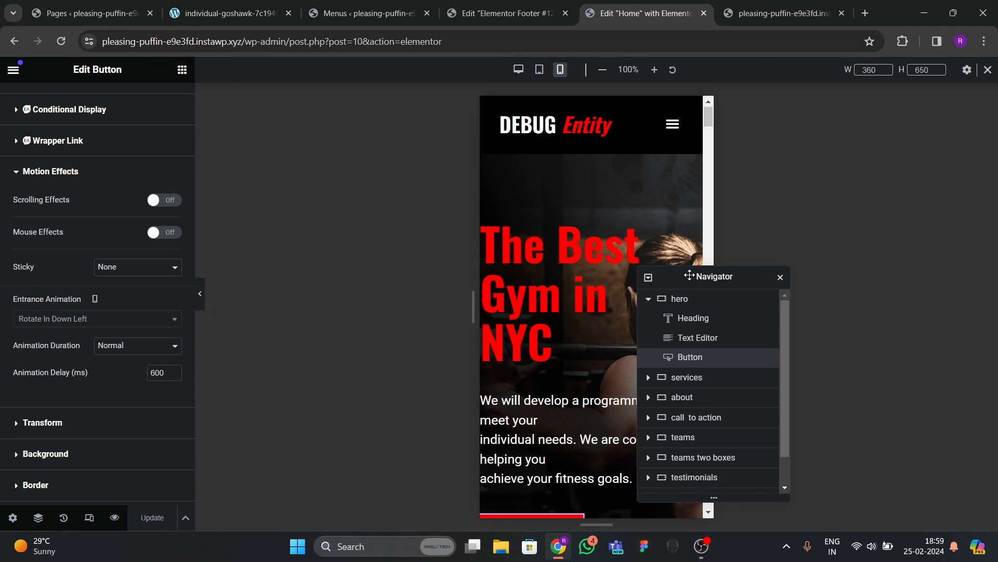
{"action": "left_click_drag", "start_coordinate": [688, 276], "coordinate": [293, 230]}
{"action": "scroll", "coordinate": [589, 278], "scroll_direction": "up", "scroll_amount": 5}
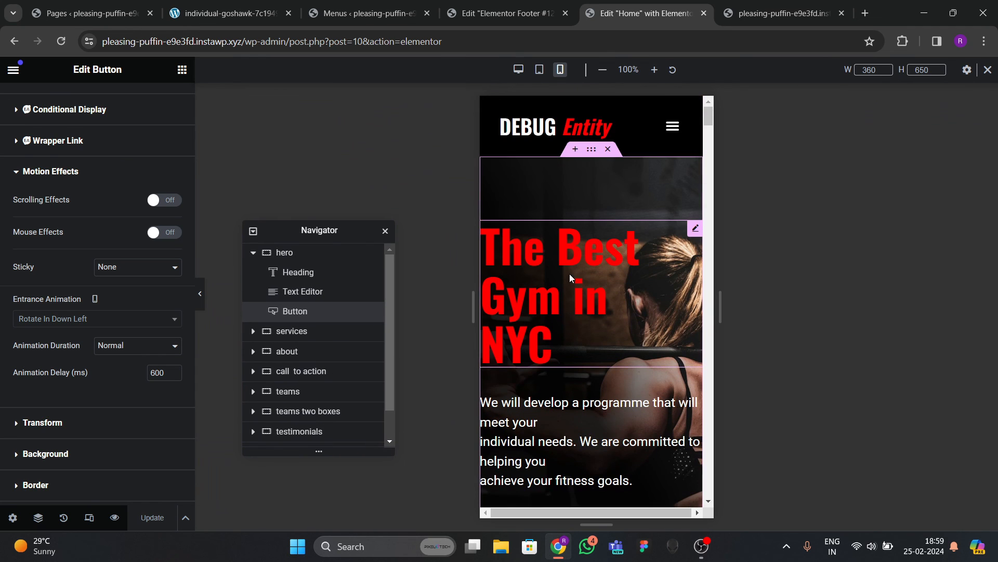
Preview the page at tablet, then mobile portrait width, and select 'The Best Gym in NYC' heading.
{"action": "left_click", "coordinate": [540, 69]}
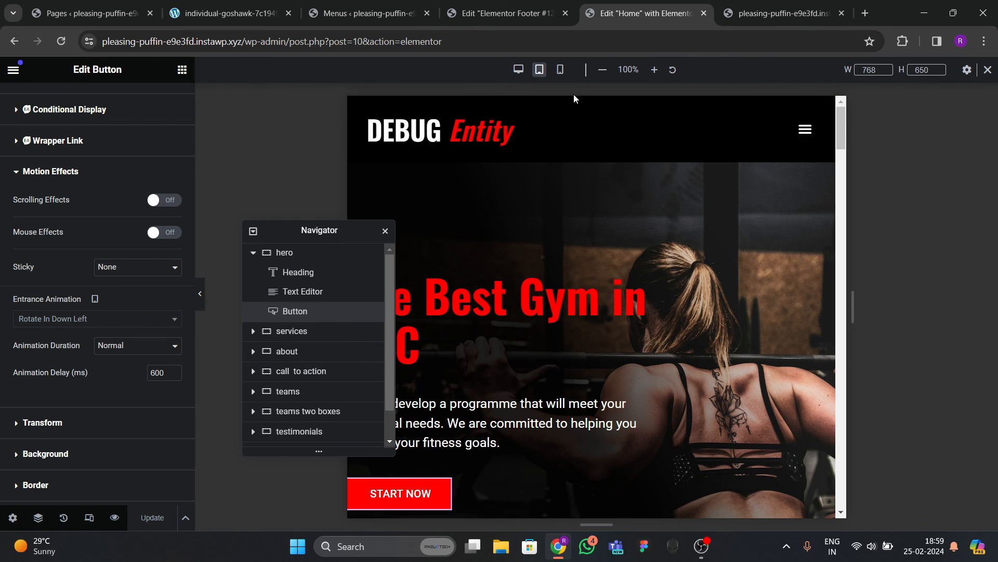
{"action": "left_click", "coordinate": [561, 70]}
{"action": "scroll", "coordinate": [595, 300], "scroll_direction": "down", "scroll_amount": 3}
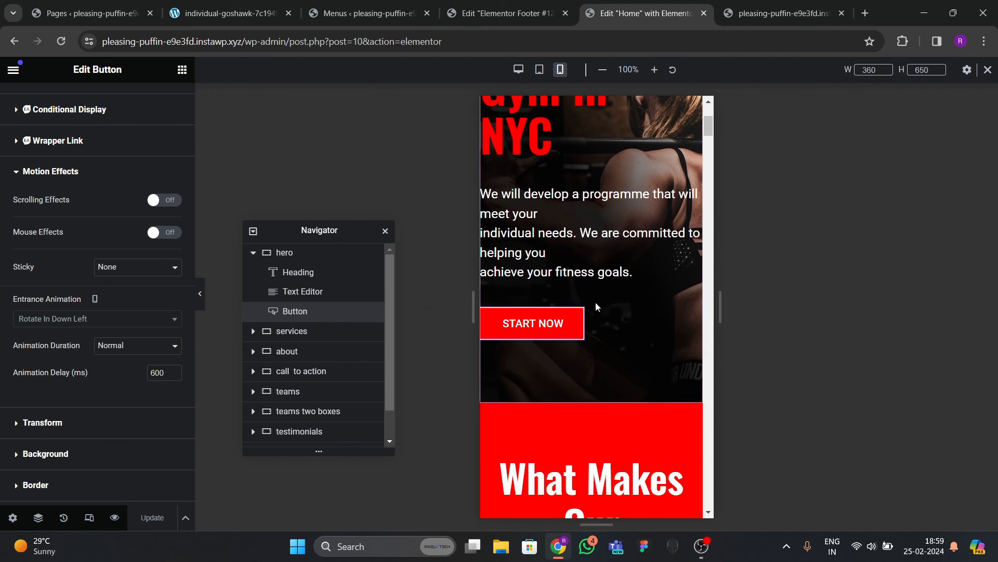
{"action": "scroll", "coordinate": [595, 300], "scroll_direction": "up", "scroll_amount": 1}
{"action": "scroll", "coordinate": [592, 295], "scroll_direction": "up", "scroll_amount": 2}
{"action": "scroll", "coordinate": [598, 286], "scroll_direction": "down", "scroll_amount": 2}
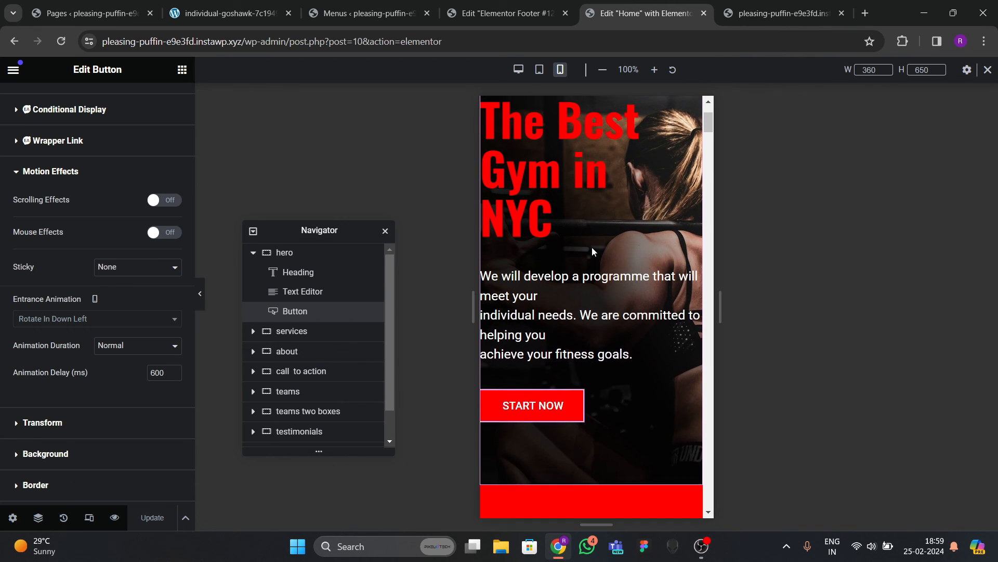
{"action": "scroll", "coordinate": [591, 286], "scroll_direction": "up", "scroll_amount": 2}
{"action": "left_click", "coordinate": [590, 286]}
Set the hero heading's mobile font size to 50 px with a 1.1 line height.
{"action": "left_click", "coordinate": [94, 101]}
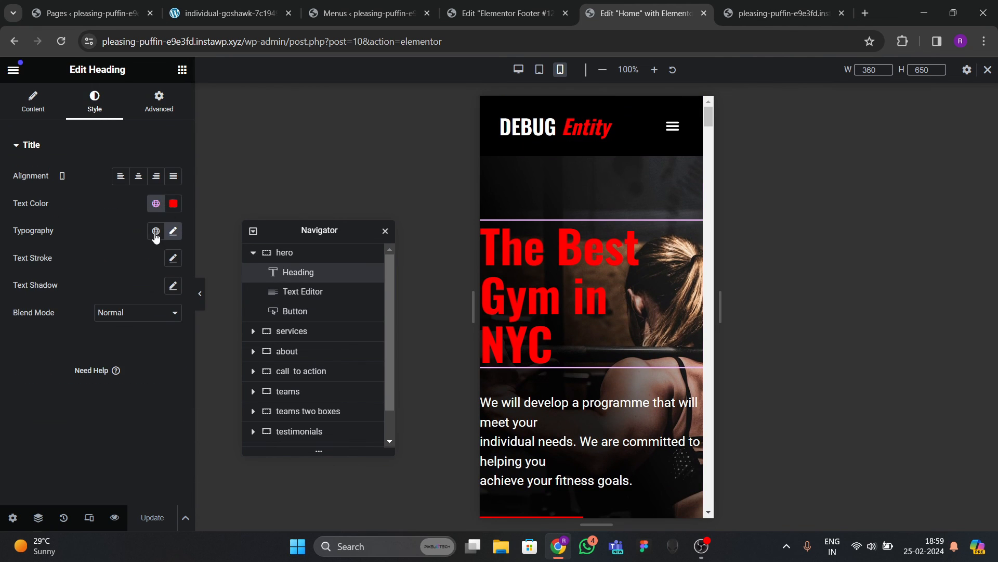
{"action": "left_click", "coordinate": [173, 230]}
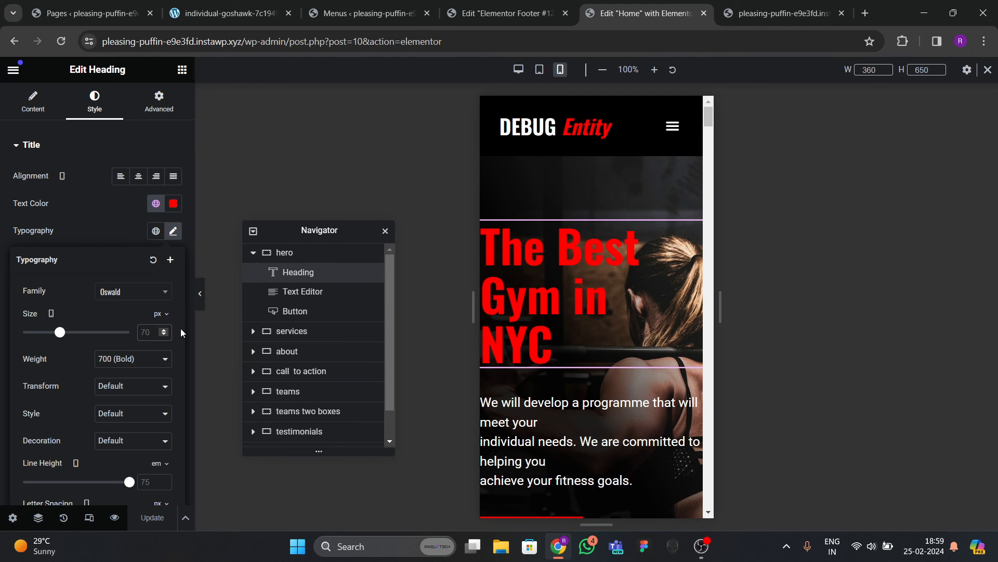
{"action": "type", "text": "40"}
{"action": "key", "text": "BackSpace"}
{"action": "key", "text": "BackSpace"}
{"action": "type", "text": "50"}
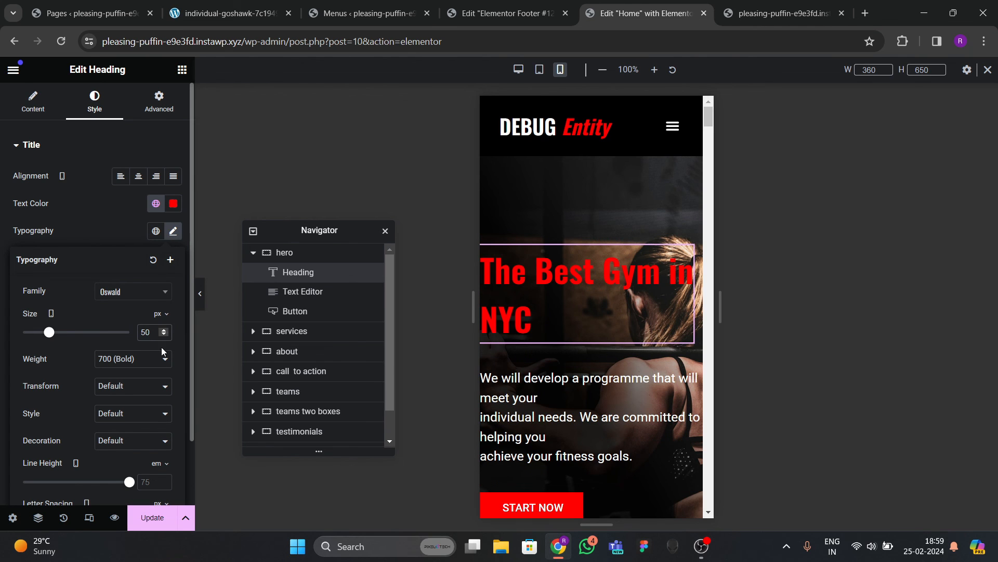
{"action": "scroll", "coordinate": [147, 417], "scroll_direction": "down", "scroll_amount": 2}
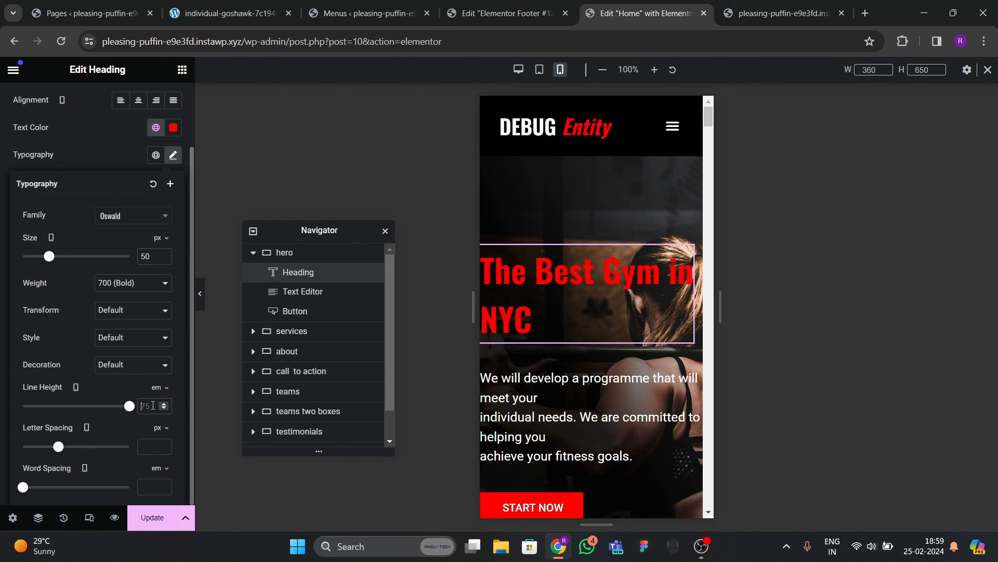
{"action": "type", "text": "2"}
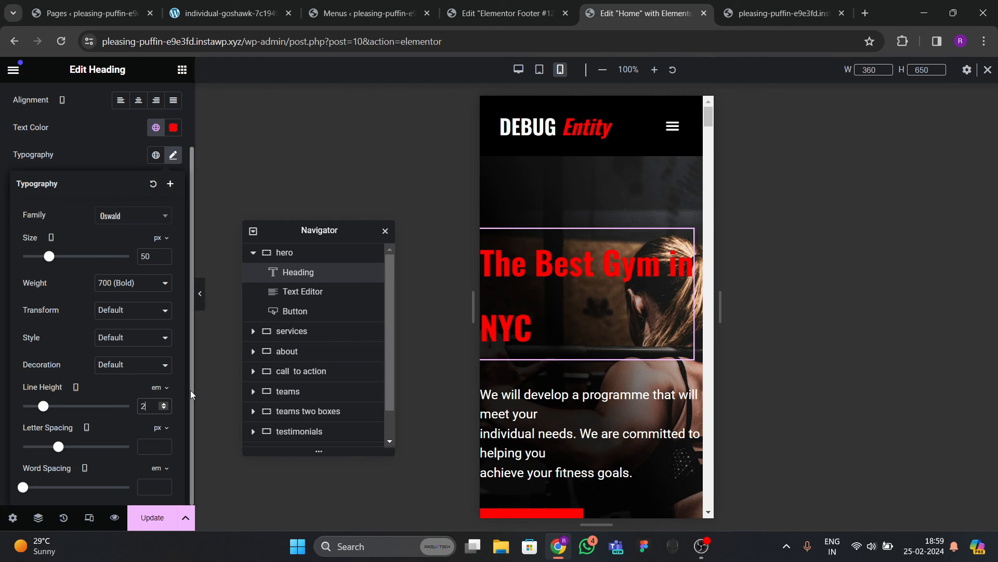
{"action": "key", "text": "BackSpace"}
{"action": "type", "text": "1"}
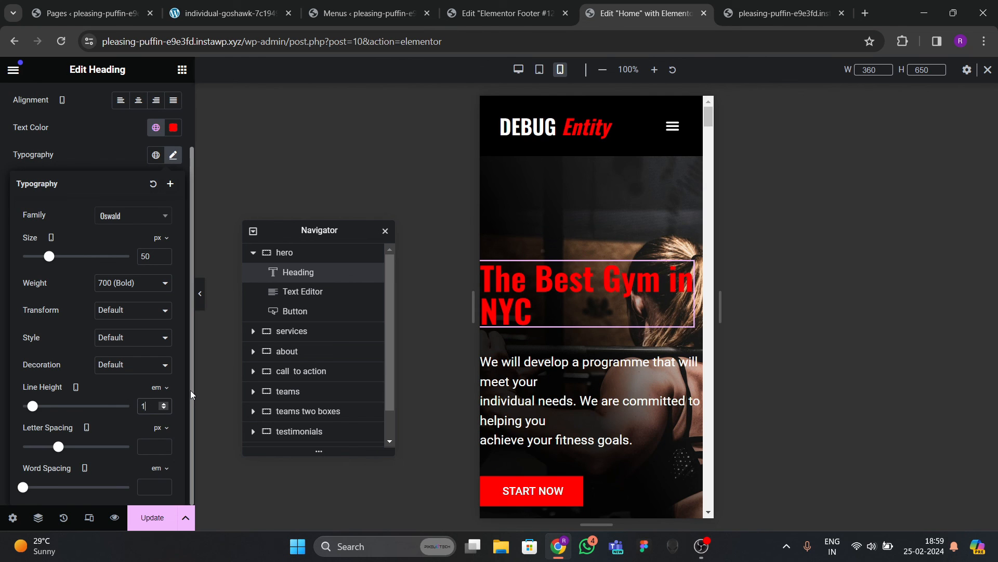
{"action": "type", "text": ".1"}
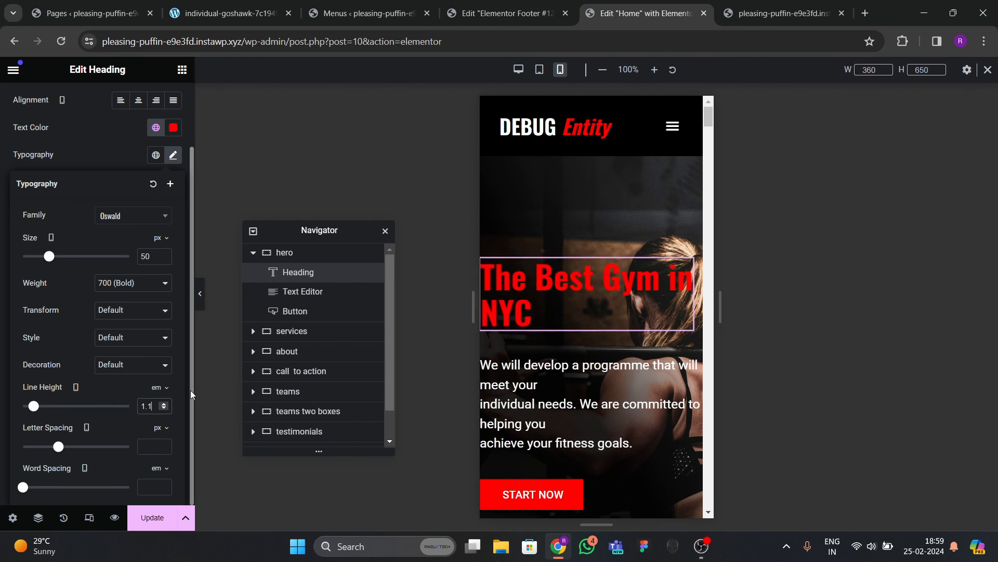
Give the hero section a linked 20 px mobile padding on every side.
{"action": "left_click", "coordinate": [596, 160]}
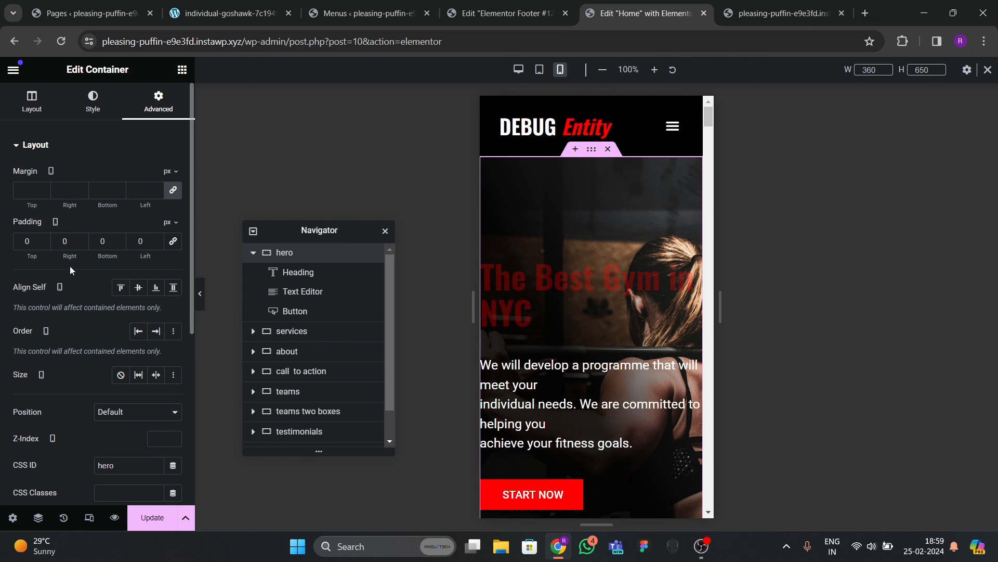
{"action": "left_click", "coordinate": [170, 243]}
{"action": "left_click", "coordinate": [25, 242]}
{"action": "type", "text": "10"}
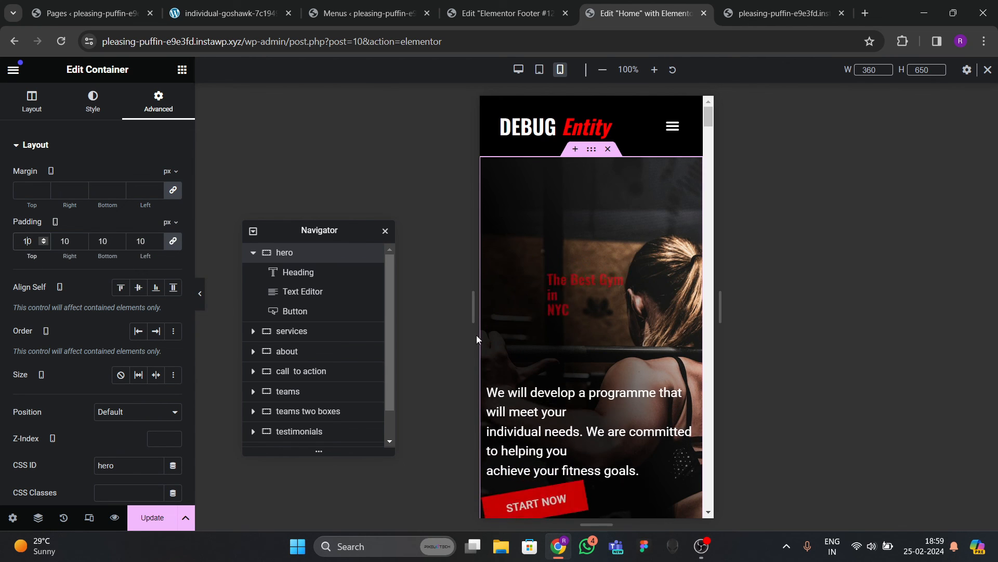
{"action": "key", "text": "BackSpace"}
{"action": "type", "text": "200"}
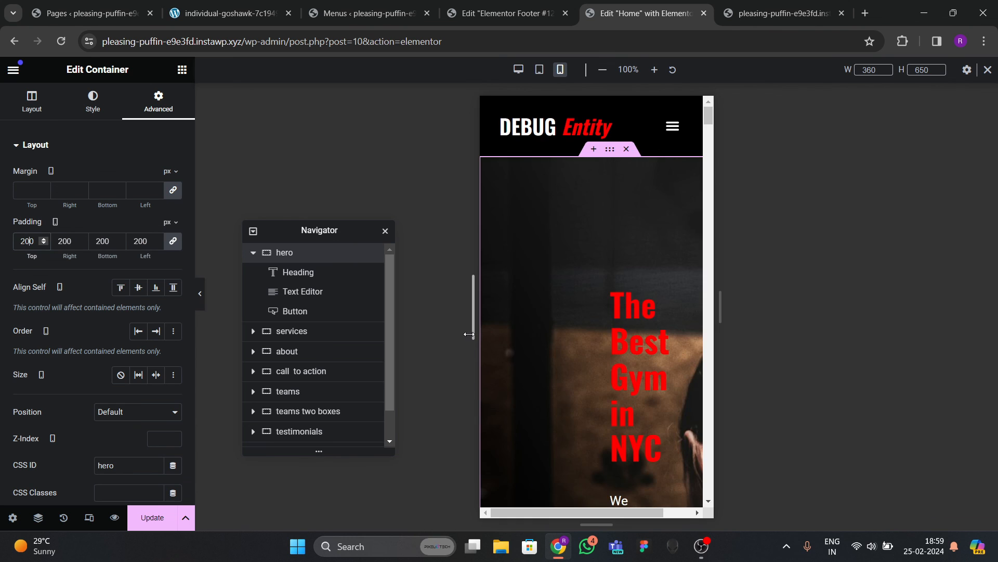
{"action": "key", "text": "Delete"}
{"action": "scroll", "coordinate": [645, 347], "scroll_direction": "down", "scroll_amount": 5}
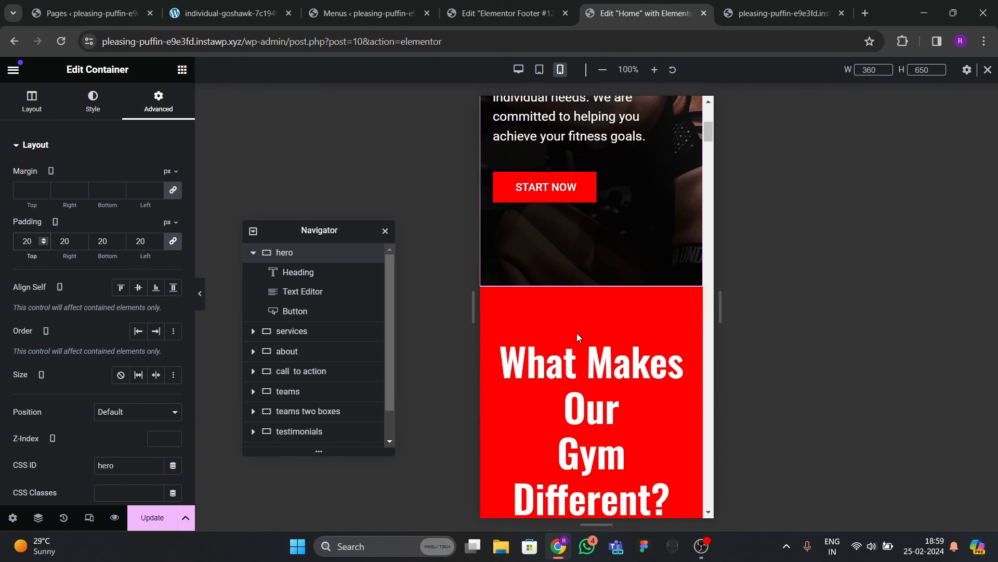
{"action": "scroll", "coordinate": [577, 335], "scroll_direction": "up", "scroll_amount": 3}
{"action": "scroll", "coordinate": [577, 335], "scroll_direction": "down", "scroll_amount": 3}
Set the 'What Makes Our Gym Different?' heading to 40 px with 1.1 line height on mobile.
{"action": "scroll", "coordinate": [577, 336], "scroll_direction": "down", "scroll_amount": 1}
{"action": "left_click", "coordinate": [577, 336]}
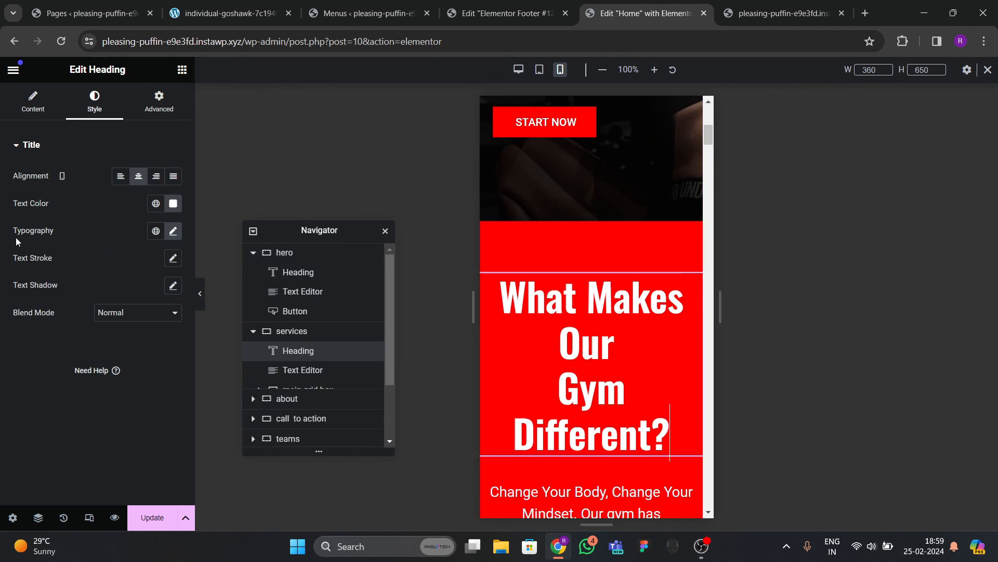
{"action": "left_click", "coordinate": [166, 237]}
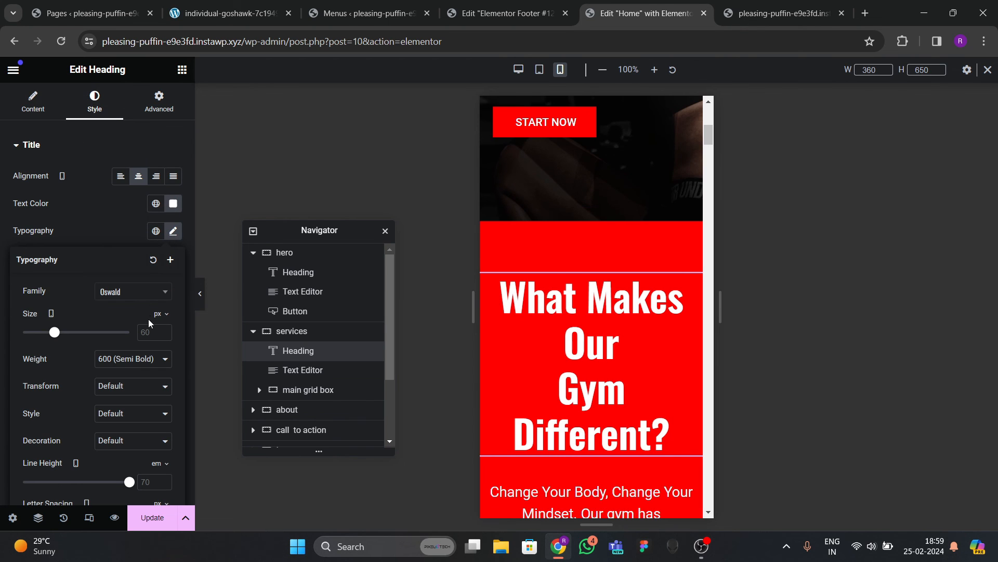
{"action": "left_click", "coordinate": [151, 332]}
{"action": "type", "text": "50"}
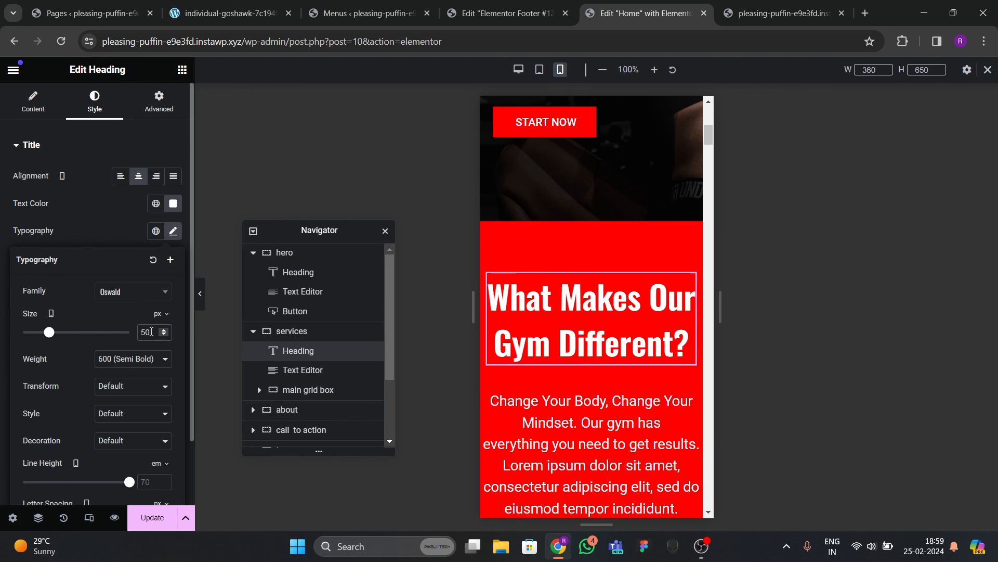
{"action": "key", "text": "BackSpace"}
{"action": "key", "text": "BackSpace"}
{"action": "type", "text": "40"}
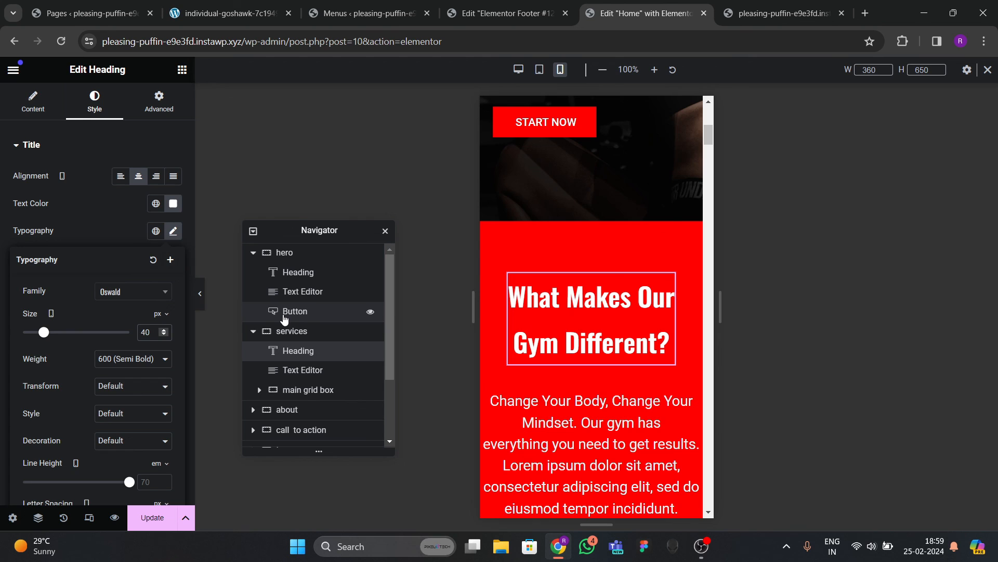
{"action": "scroll", "coordinate": [135, 412], "scroll_direction": "down", "scroll_amount": 2}
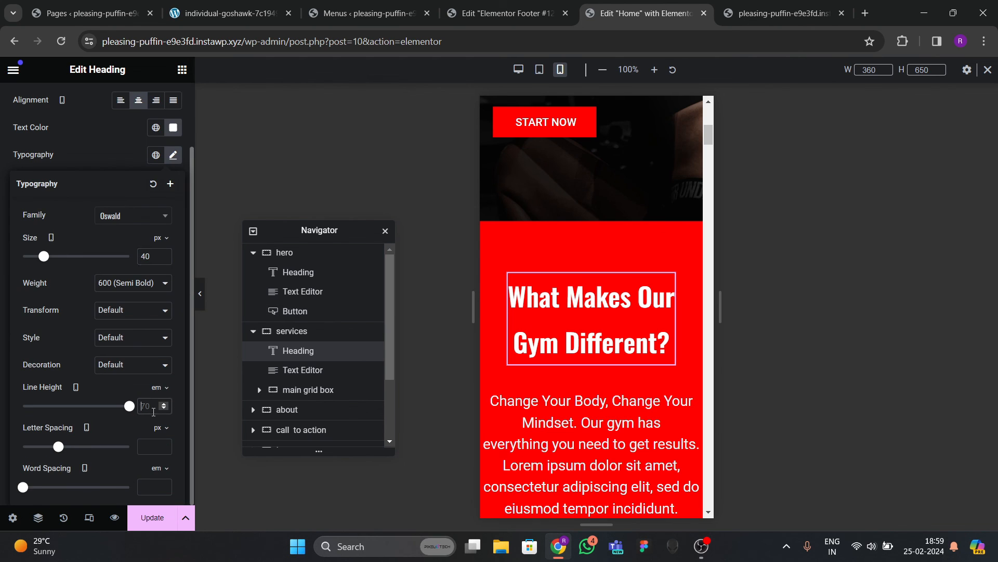
{"action": "type", "text": "1.1"}
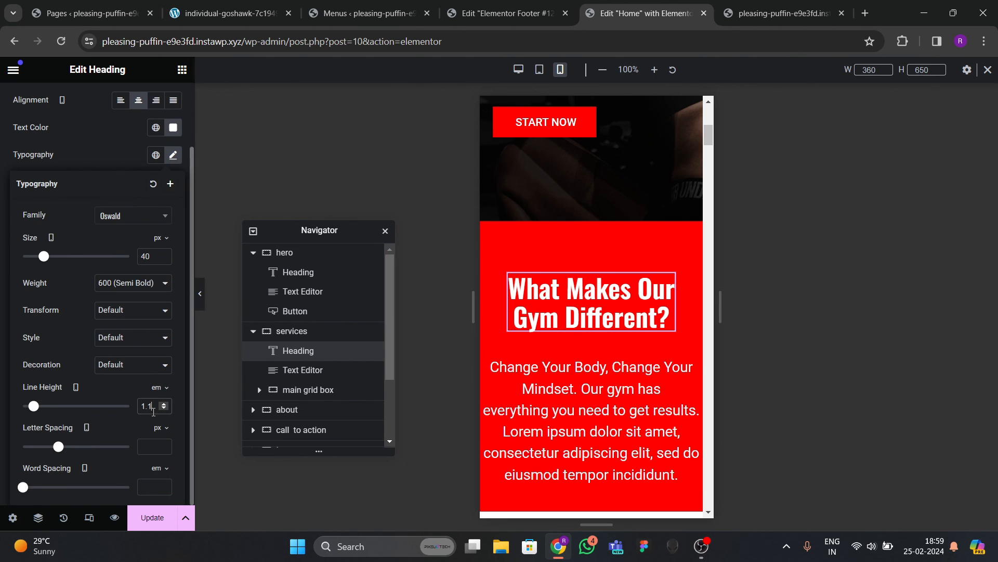
{"action": "scroll", "coordinate": [576, 328], "scroll_direction": "down", "scroll_amount": 2}
{"action": "scroll", "coordinate": [576, 328], "scroll_direction": "up", "scroll_amount": 1}
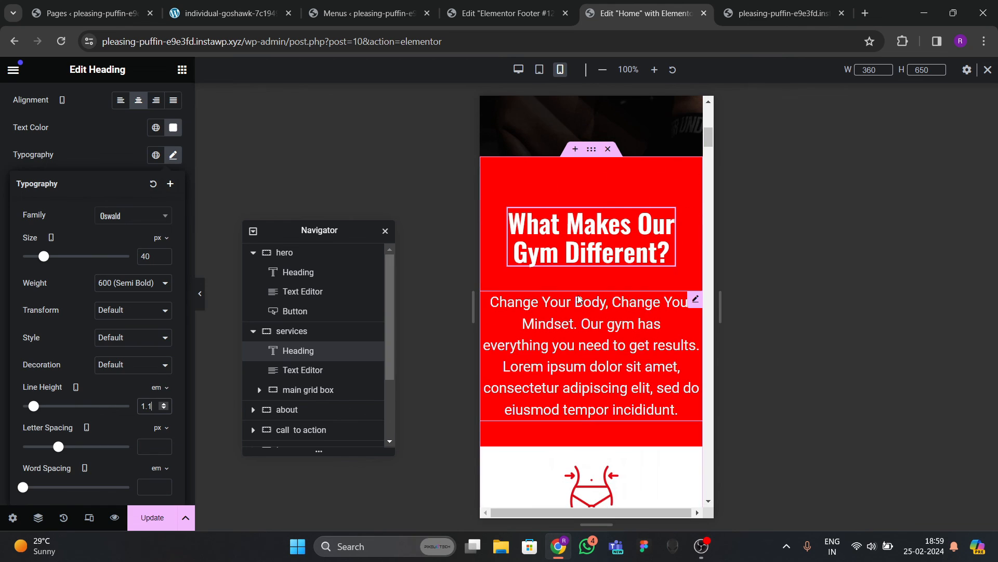
Set the services paragraph's mobile font size to 20 px.
{"action": "left_click", "coordinate": [571, 352]}
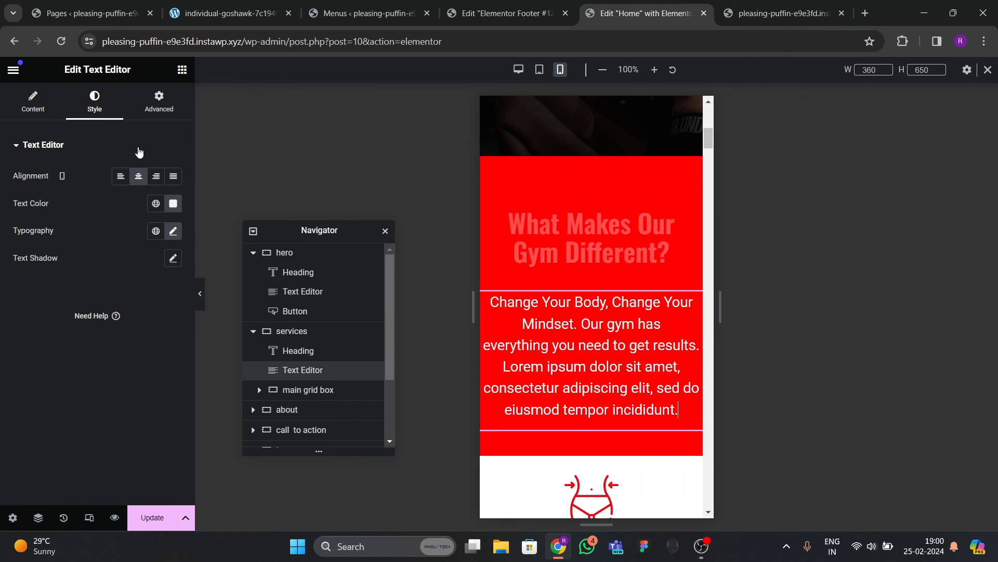
{"action": "left_click", "coordinate": [173, 231]}
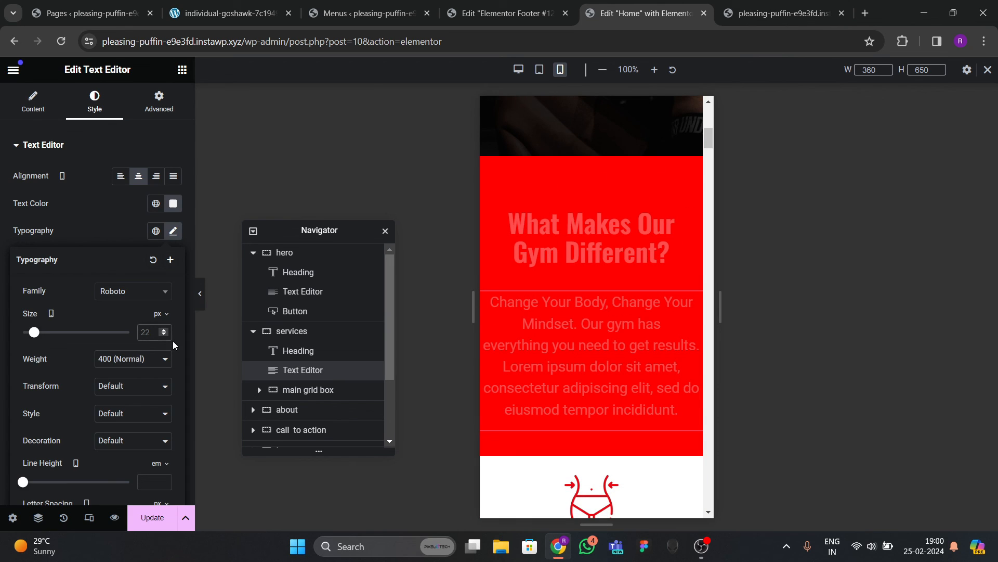
{"action": "type", "text": "20"}
{"action": "scroll", "coordinate": [601, 267], "scroll_direction": "up", "scroll_amount": 2}
{"action": "scroll", "coordinate": [601, 267], "scroll_direction": "up", "scroll_amount": 1}
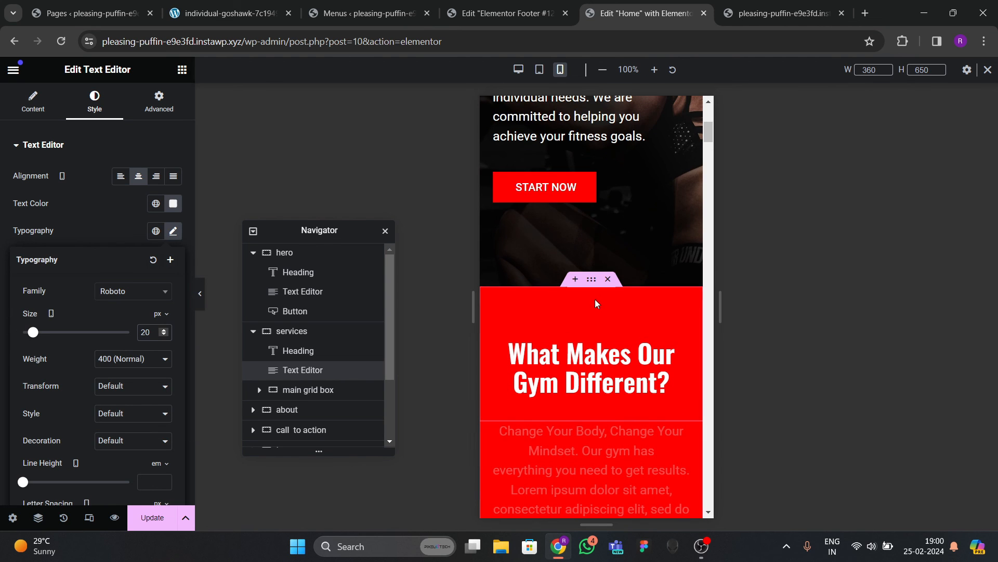
Give the services section mobile padding of 80 px top/bottom and 20 px left/right.
{"action": "left_click", "coordinate": [592, 279]}
{"action": "scroll", "coordinate": [540, 456], "scroll_direction": "down", "scroll_amount": 2}
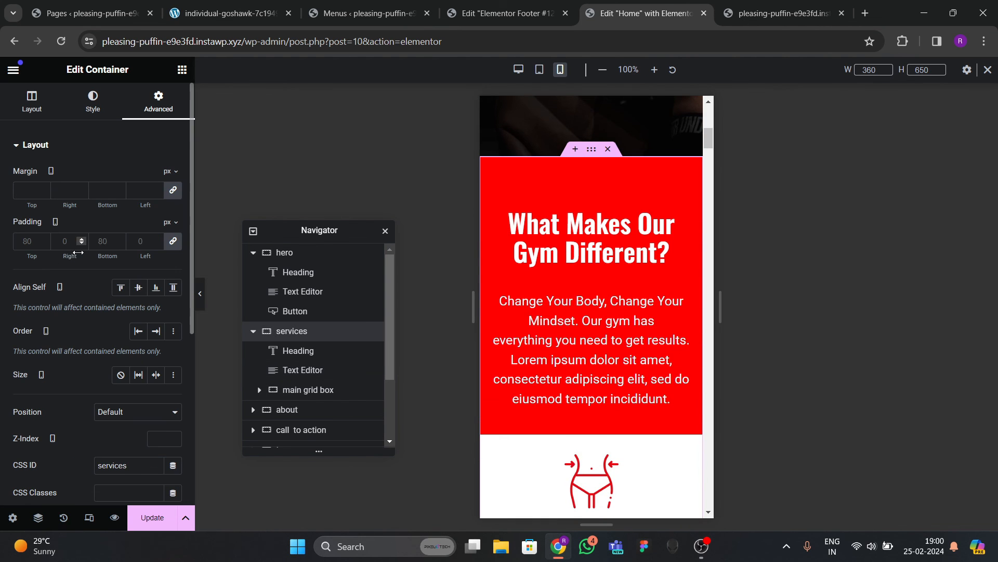
{"action": "left_click", "coordinate": [22, 242]}
{"action": "type", "text": "0"}
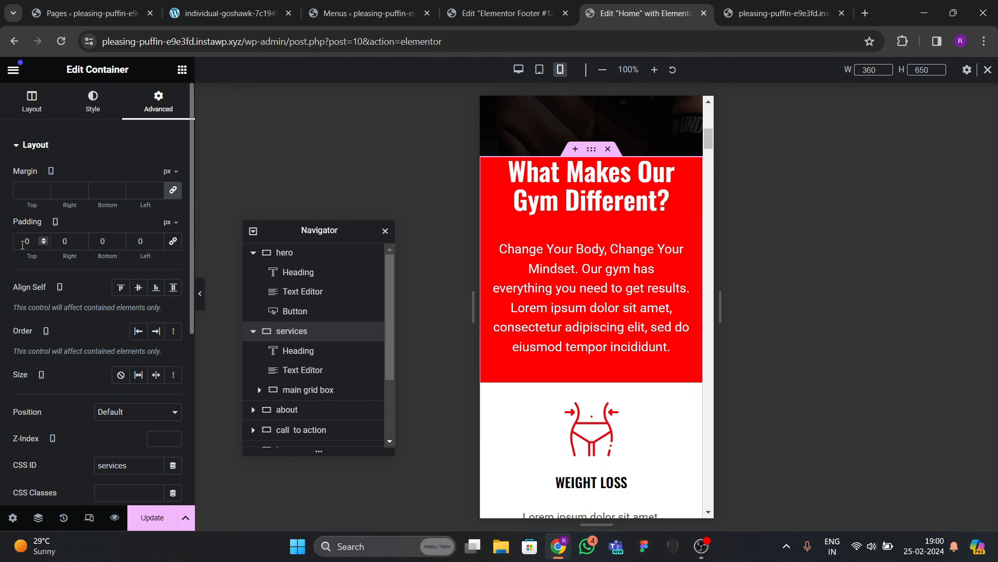
{"action": "key", "text": "BackSpace"}
{"action": "type", "text": "80"}
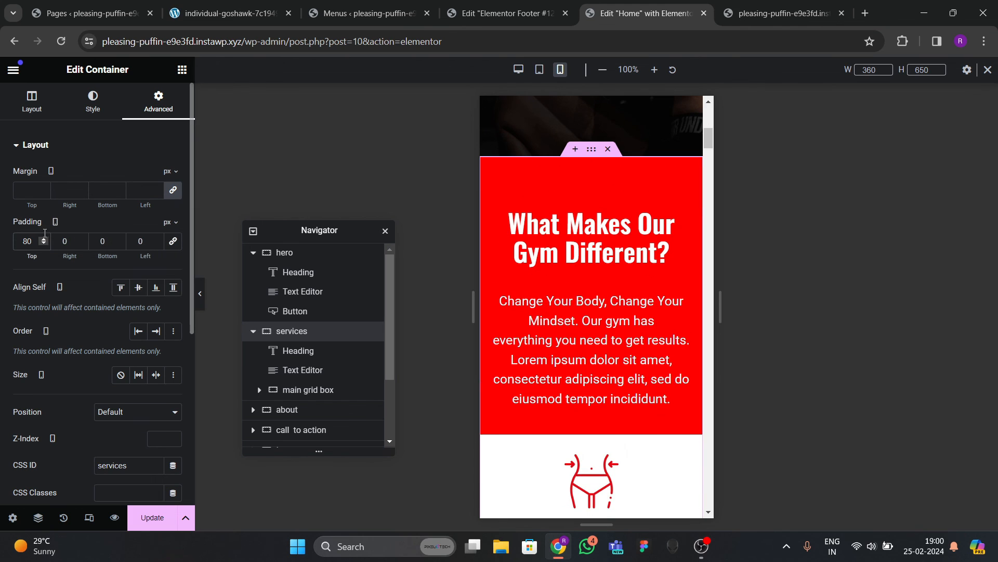
{"action": "type", "text": "2"}
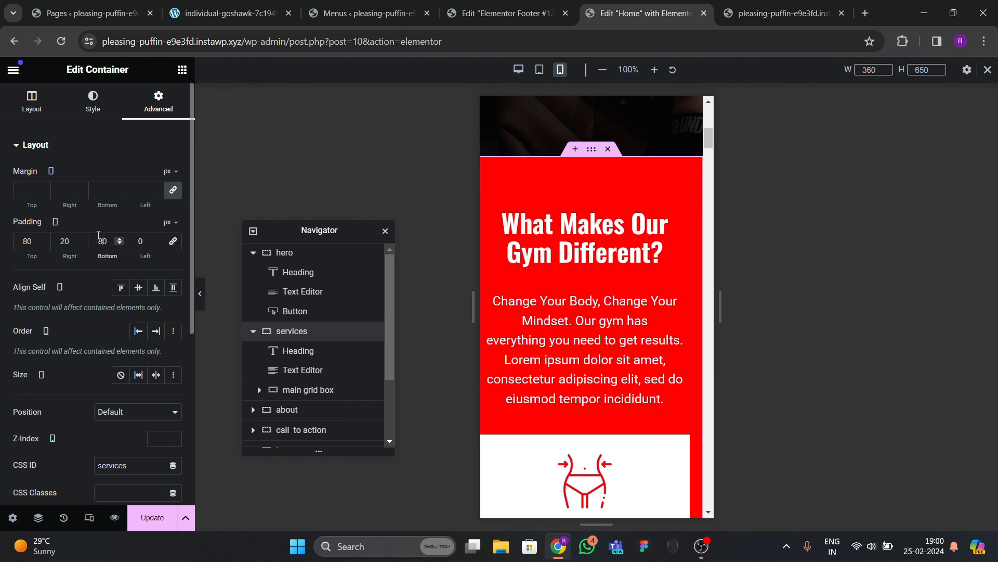
{"action": "type", "text": "2"}
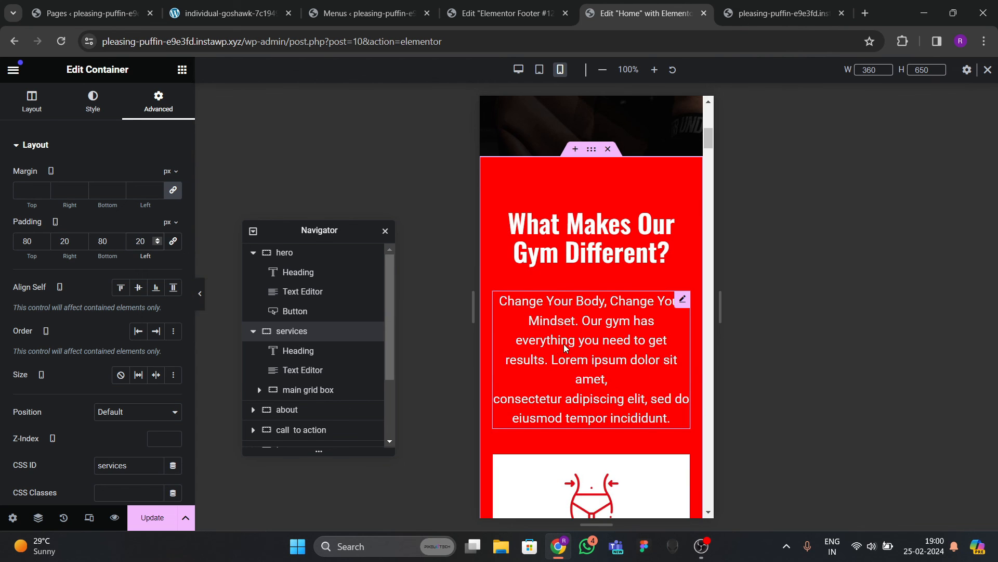
{"action": "scroll", "coordinate": [566, 348], "scroll_direction": "down", "scroll_amount": 10}
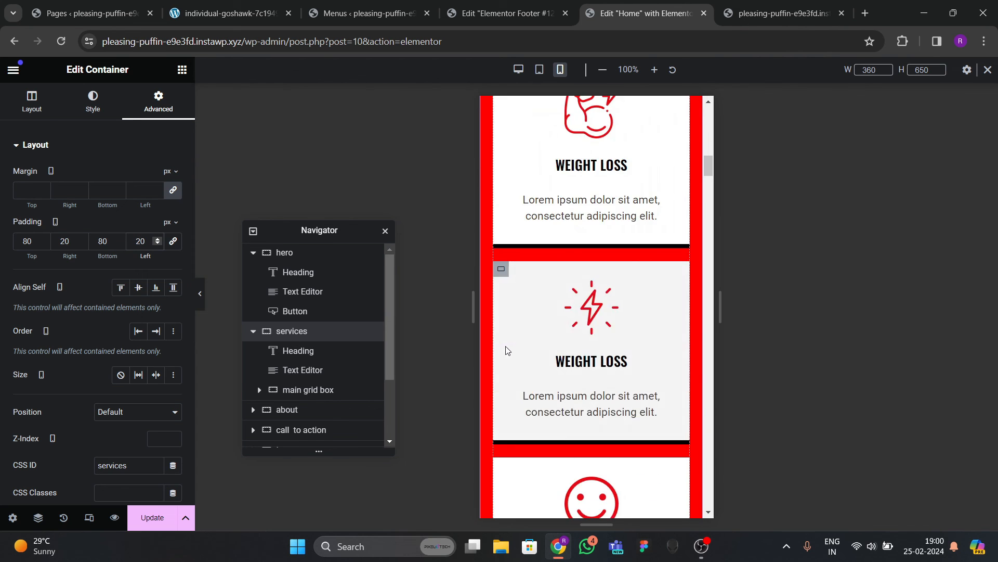
{"action": "scroll", "coordinate": [507, 350], "scroll_direction": "down", "scroll_amount": 15}
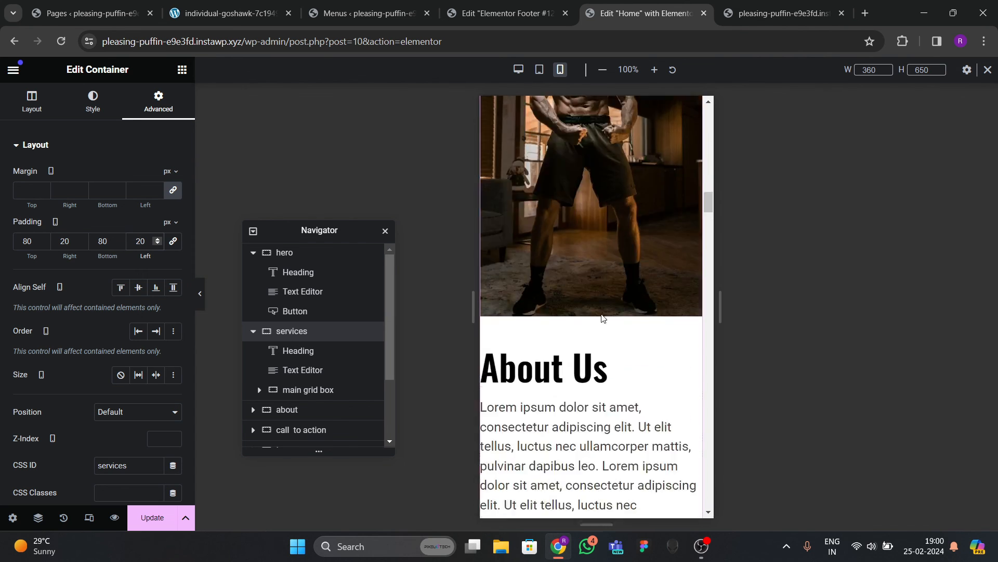
{"action": "scroll", "coordinate": [603, 322], "scroll_direction": "up", "scroll_amount": 3}
{"action": "scroll", "coordinate": [604, 327], "scroll_direction": "down", "scroll_amount": 10}
{"action": "scroll", "coordinate": [605, 329], "scroll_direction": "up", "scroll_amount": 9}
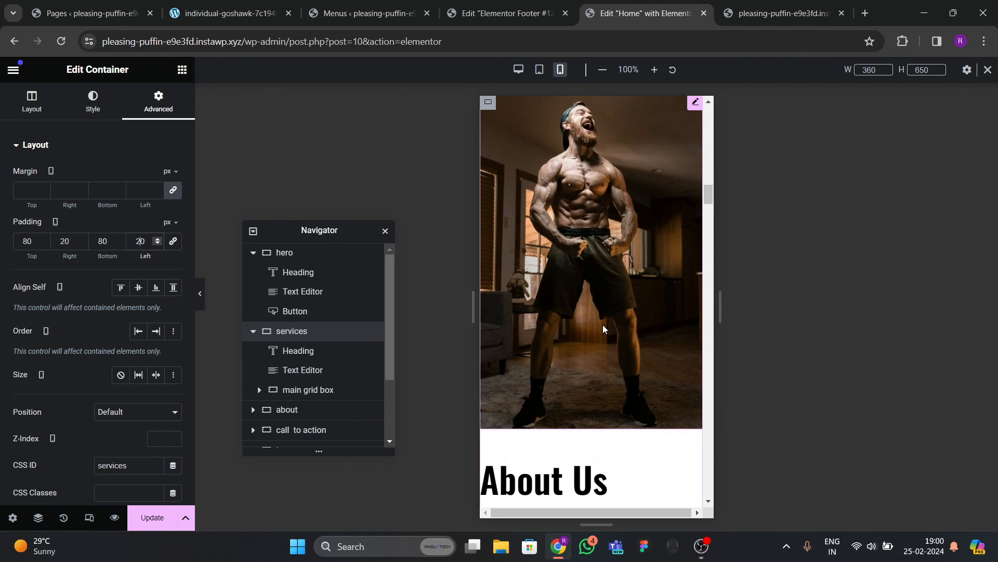
{"action": "scroll", "coordinate": [603, 325], "scroll_direction": "up", "scroll_amount": 5}
{"action": "scroll", "coordinate": [598, 320], "scroll_direction": "down", "scroll_amount": 10}
{"action": "scroll", "coordinate": [593, 317], "scroll_direction": "up", "scroll_amount": 15}
{"action": "scroll", "coordinate": [587, 312], "scroll_direction": "down", "scroll_amount": 10}
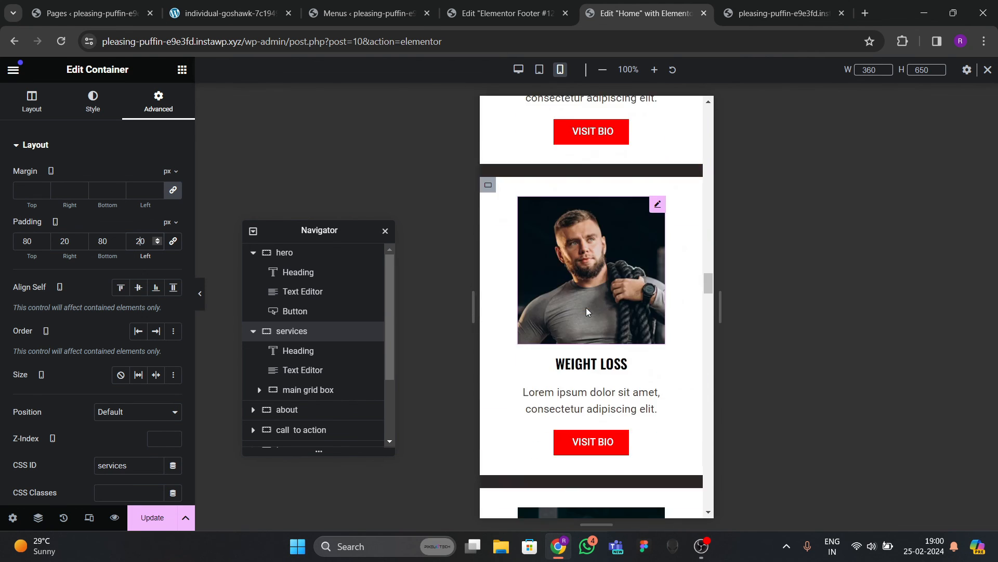
{"action": "scroll", "coordinate": [588, 317], "scroll_direction": "down", "scroll_amount": 2}
{"action": "scroll", "coordinate": [582, 333], "scroll_direction": "up", "scroll_amount": 6}
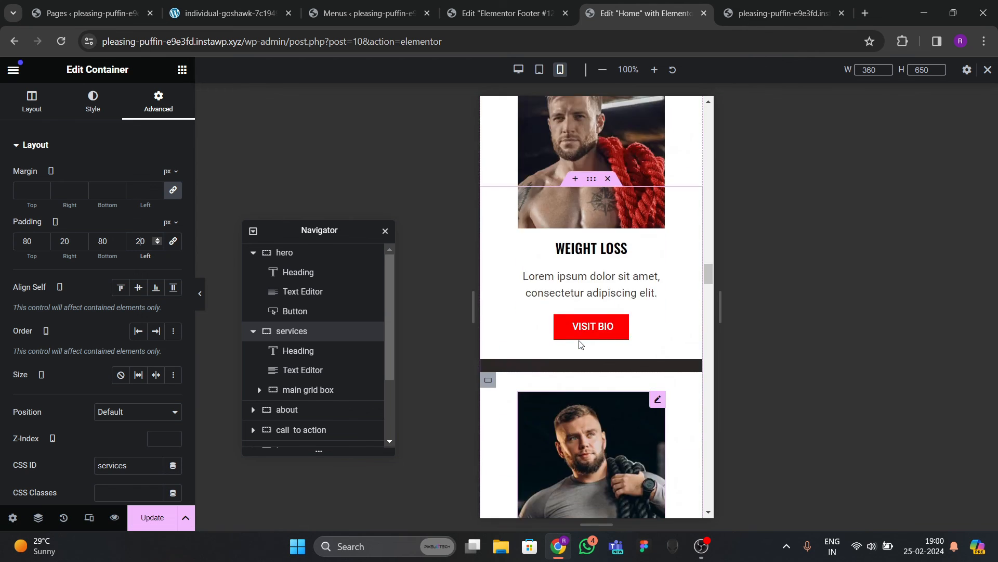
{"action": "scroll", "coordinate": [578, 338], "scroll_direction": "up", "scroll_amount": 3}
{"action": "scroll", "coordinate": [578, 338], "scroll_direction": "down", "scroll_amount": 12}
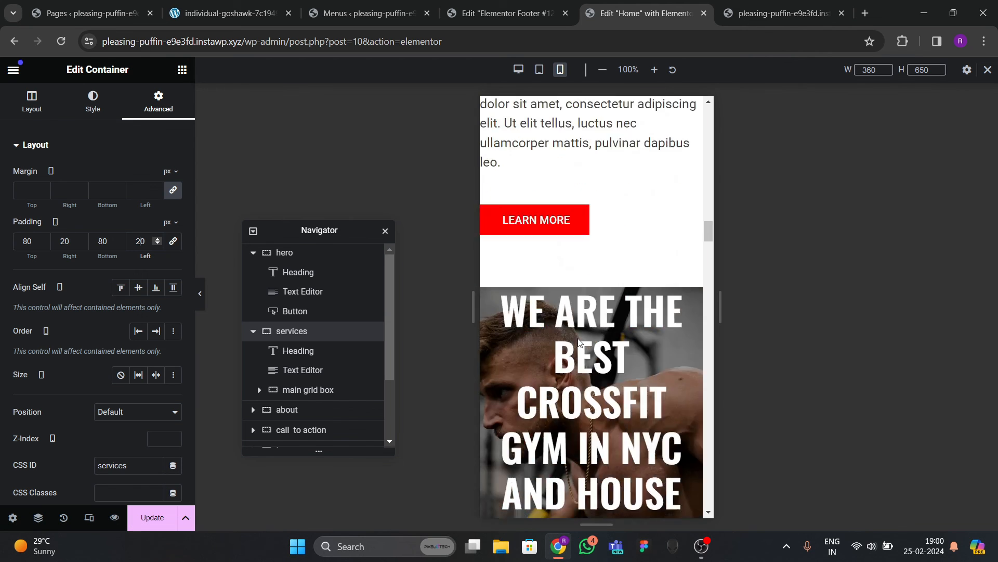
{"action": "scroll", "coordinate": [578, 340], "scroll_direction": "down", "scroll_amount": 10}
{"action": "scroll", "coordinate": [576, 343], "scroll_direction": "up", "scroll_amount": 4}
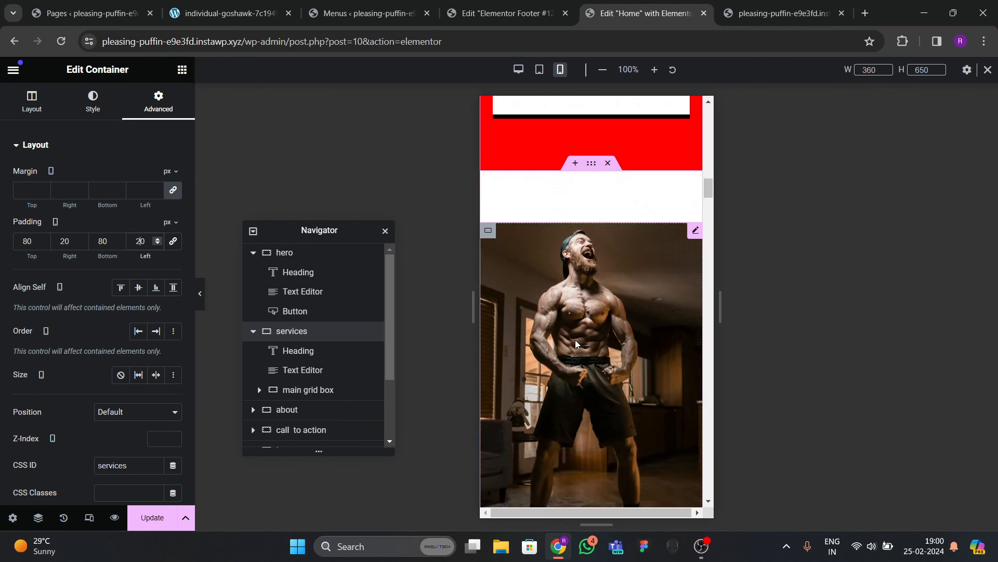
{"action": "scroll", "coordinate": [575, 344], "scroll_direction": "down", "scroll_amount": 15}
Set the call-to-action heading to 30 px with 1.1 line height on mobile.
{"action": "scroll", "coordinate": [575, 344], "scroll_direction": "up", "scroll_amount": 2}
{"action": "left_click", "coordinate": [576, 345]}
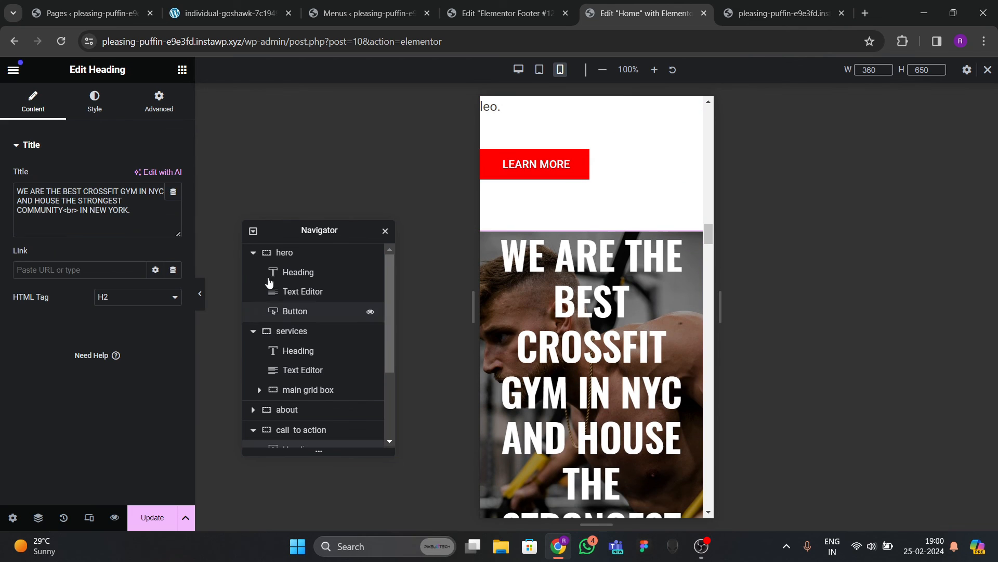
{"action": "left_click", "coordinate": [100, 108]}
{"action": "left_click", "coordinate": [173, 231]}
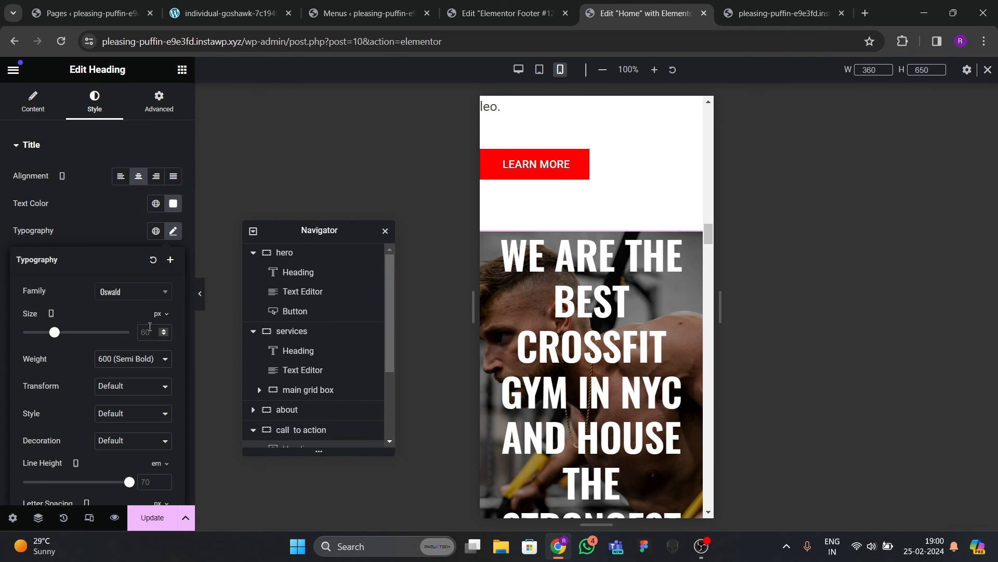
{"action": "left_click", "coordinate": [151, 332]}
{"action": "type", "text": "30"}
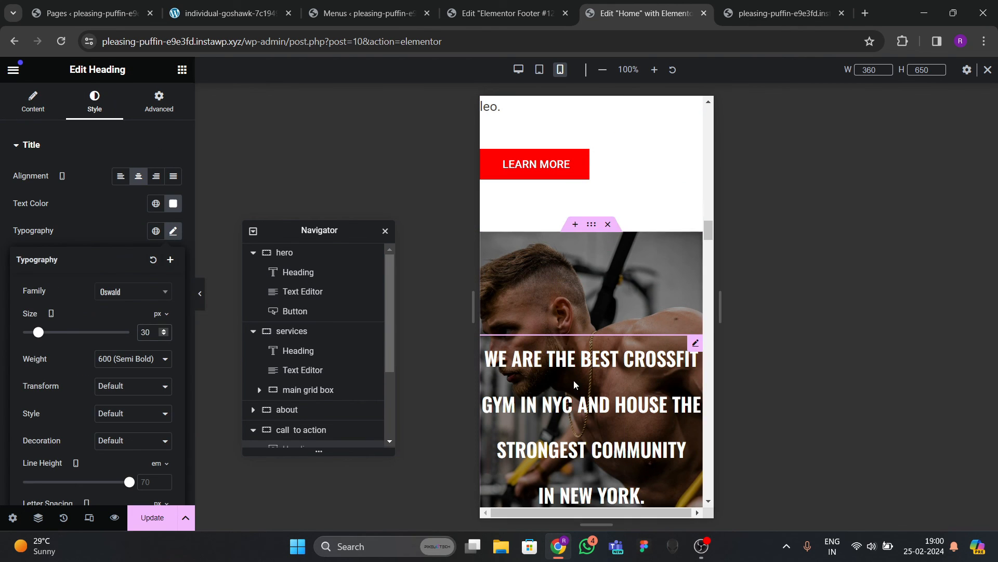
{"action": "scroll", "coordinate": [157, 413], "scroll_direction": "down", "scroll_amount": 2}
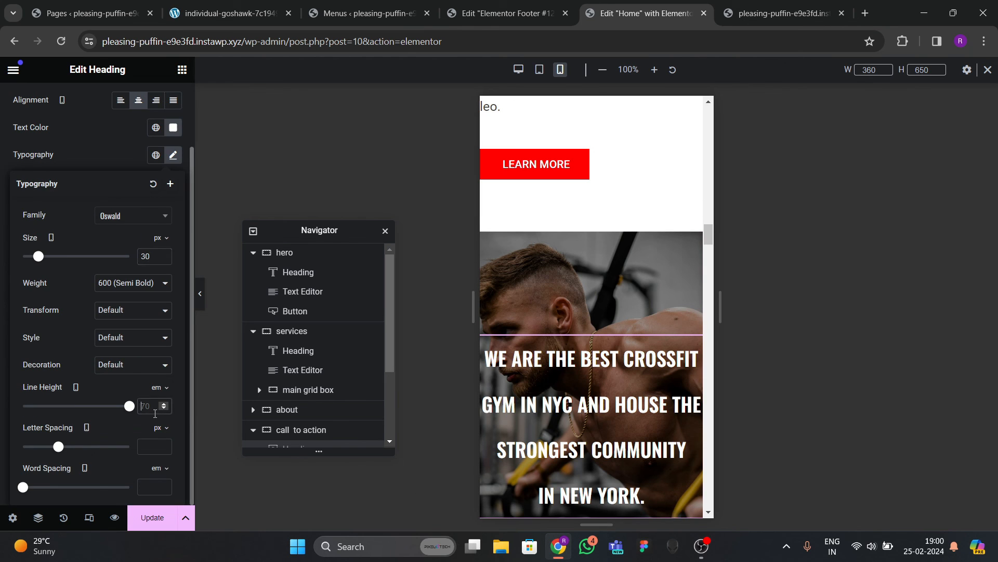
{"action": "left_click", "coordinate": [154, 414]}
{"action": "type", "text": "1.1"}
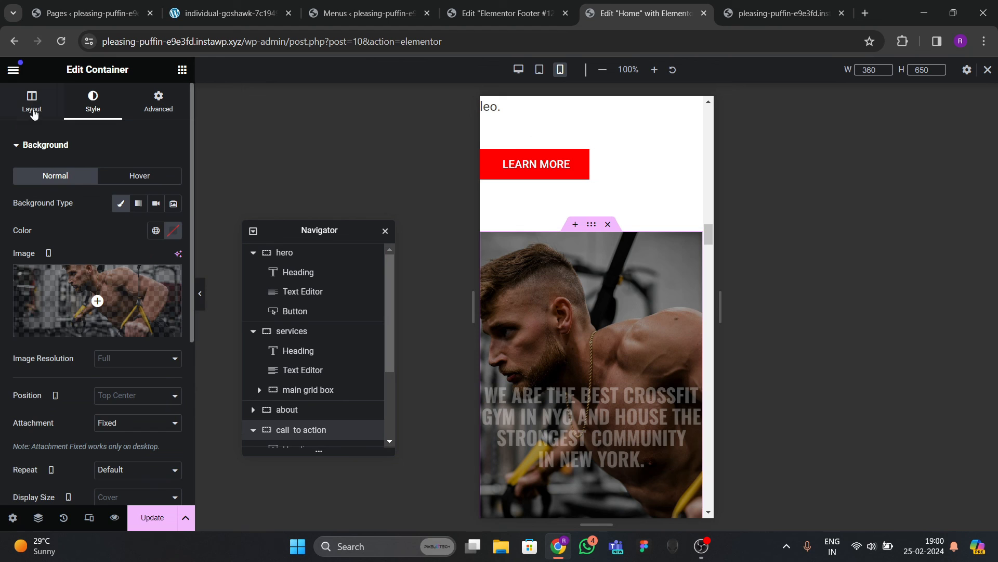
Give the call-to-action container a 400 px minimum height on mobile.
{"action": "left_click", "coordinate": [31, 100]}
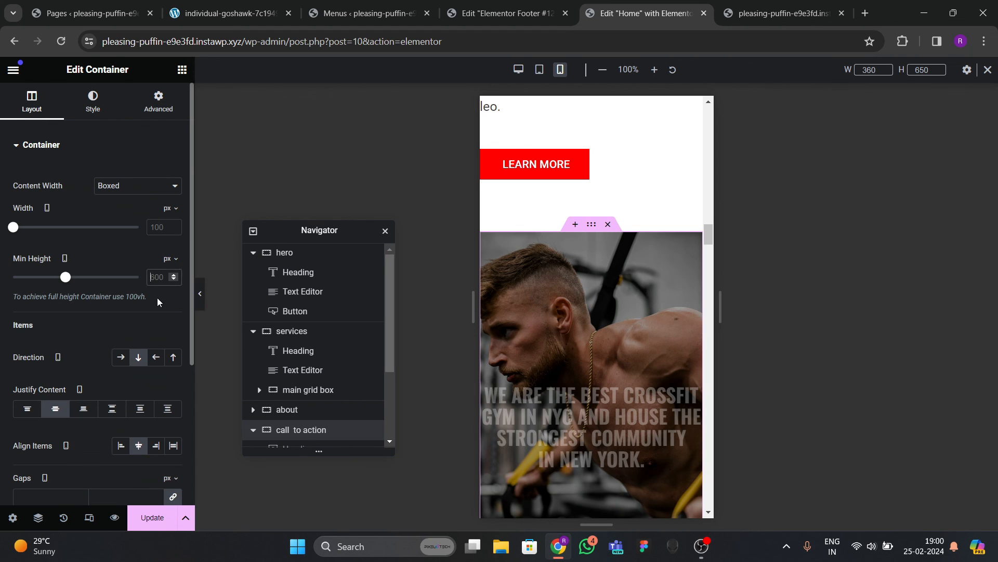
{"action": "type", "text": "400"}
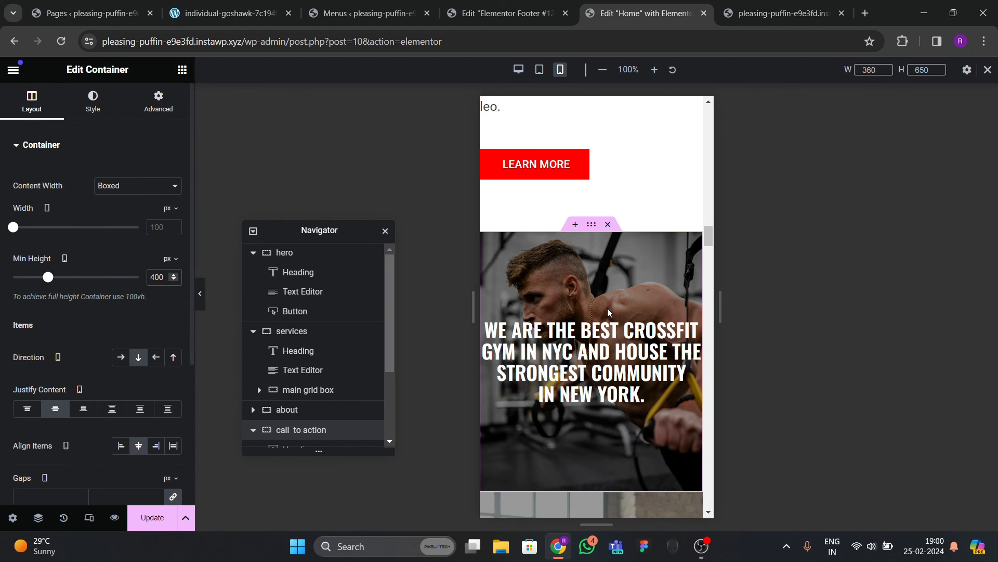
{"action": "scroll", "coordinate": [607, 311], "scroll_direction": "down", "scroll_amount": 8}
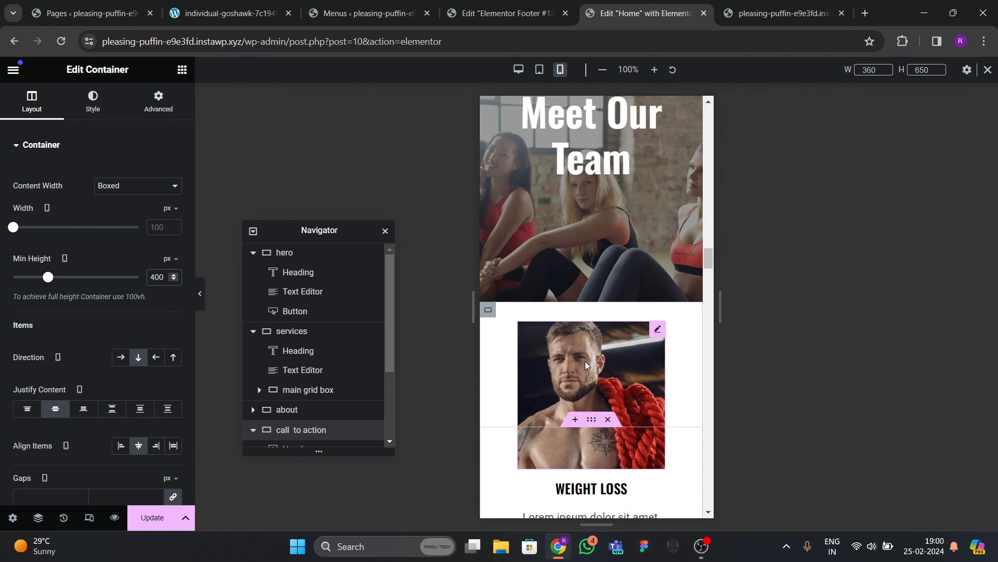
{"action": "scroll", "coordinate": [586, 364], "scroll_direction": "down", "scroll_amount": 4}
{"action": "scroll", "coordinate": [541, 260], "scroll_direction": "up", "scroll_amount": 6}
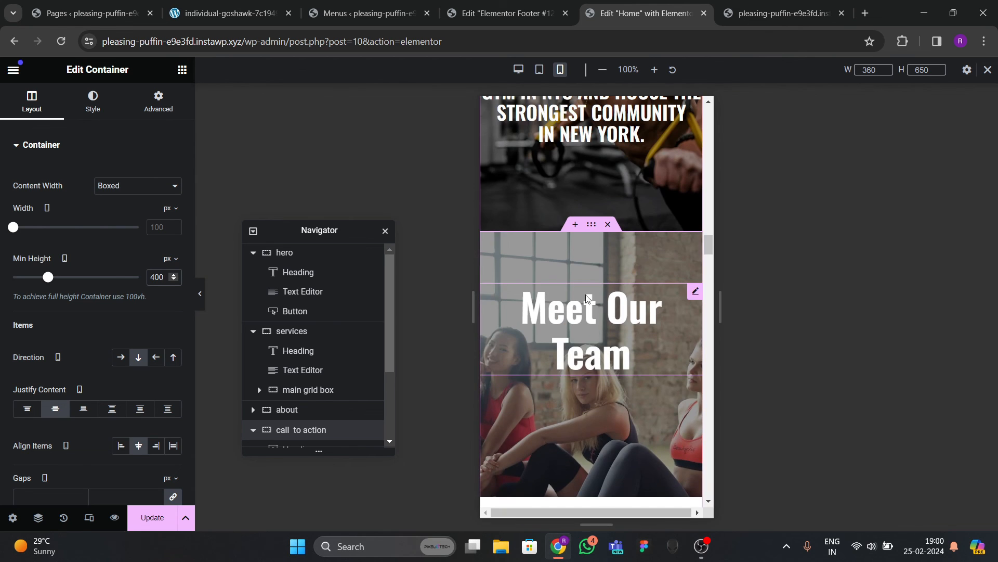
Give the 'teams two boxes' container 20 px mobile padding on all sides and update the page.
{"action": "left_click", "coordinate": [159, 102]}
{"action": "scroll", "coordinate": [272, 398], "scroll_direction": "down", "scroll_amount": 3}
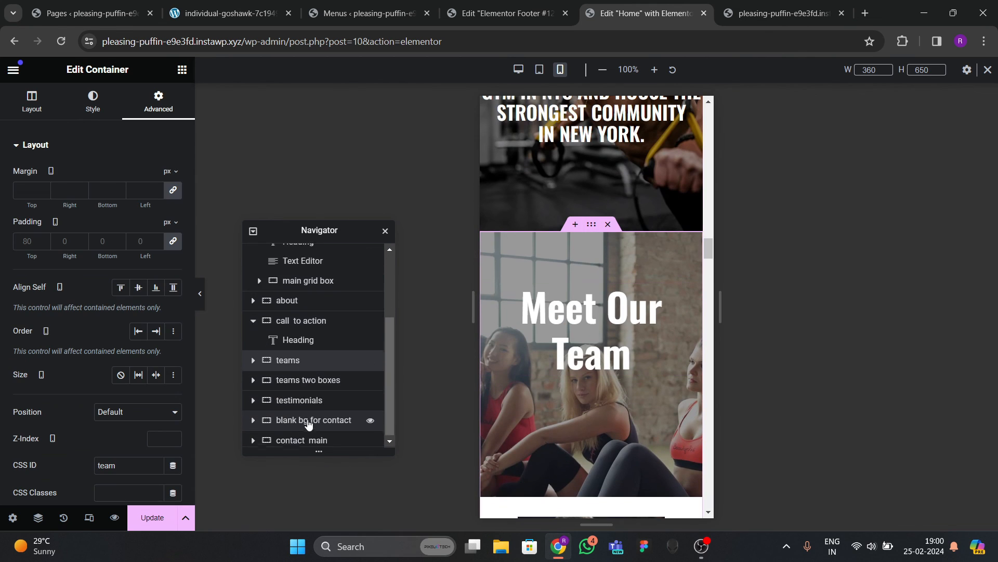
{"action": "left_click", "coordinate": [309, 383]}
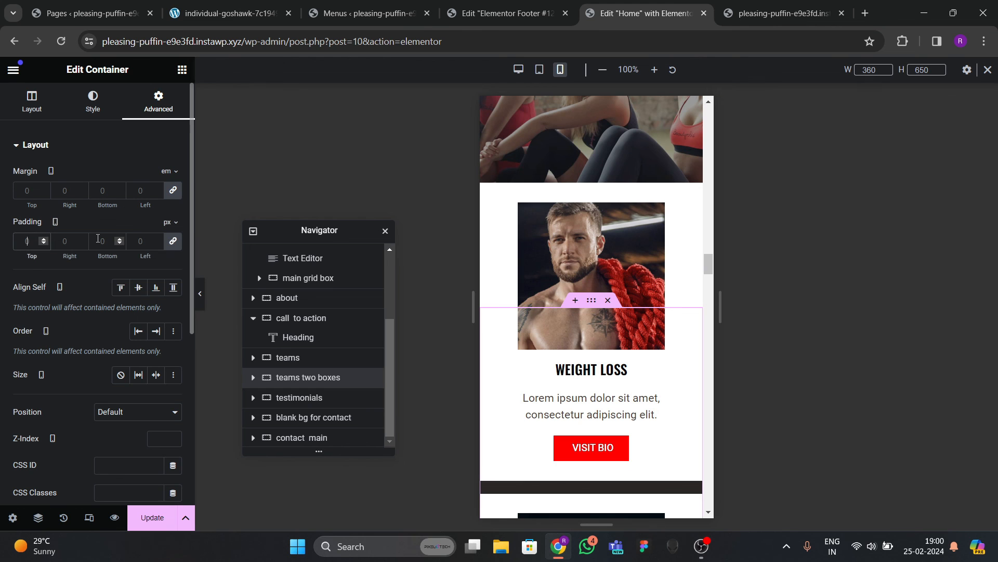
{"action": "type", "text": "20"}
{"action": "scroll", "coordinate": [575, 330], "scroll_direction": "down", "scroll_amount": 2}
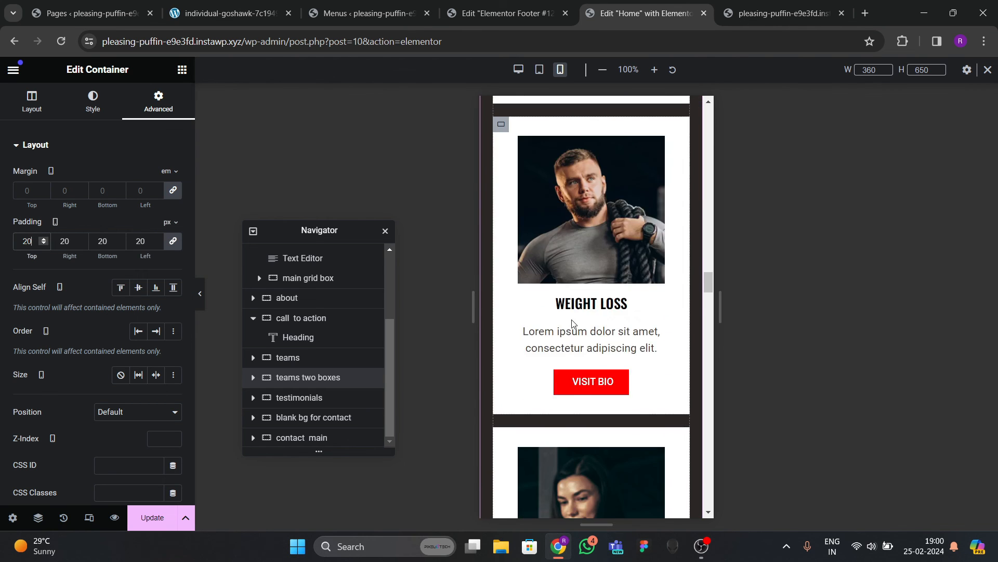
{"action": "scroll", "coordinate": [595, 346], "scroll_direction": "down", "scroll_amount": 8}
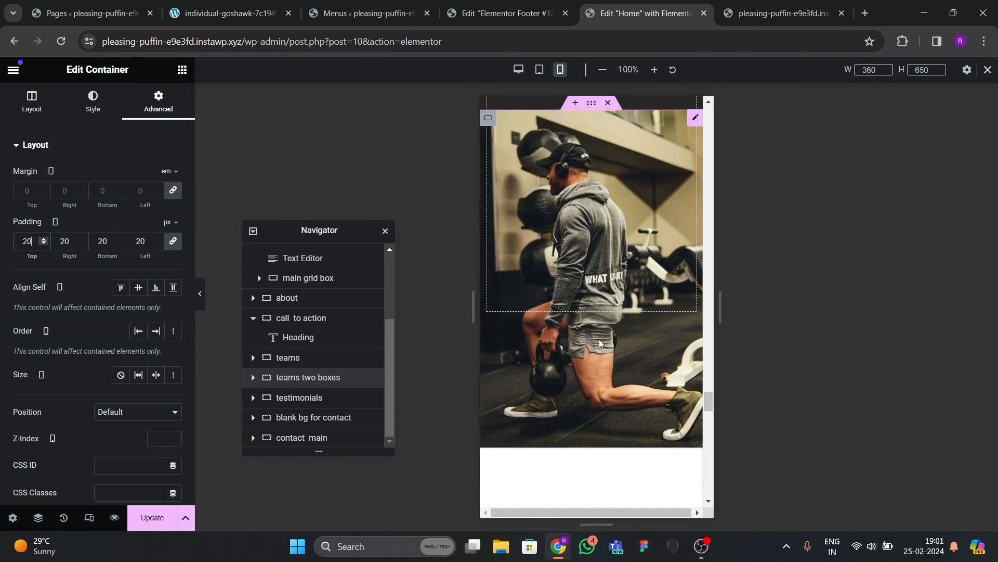
{"action": "scroll", "coordinate": [599, 359], "scroll_direction": "down", "scroll_amount": 10}
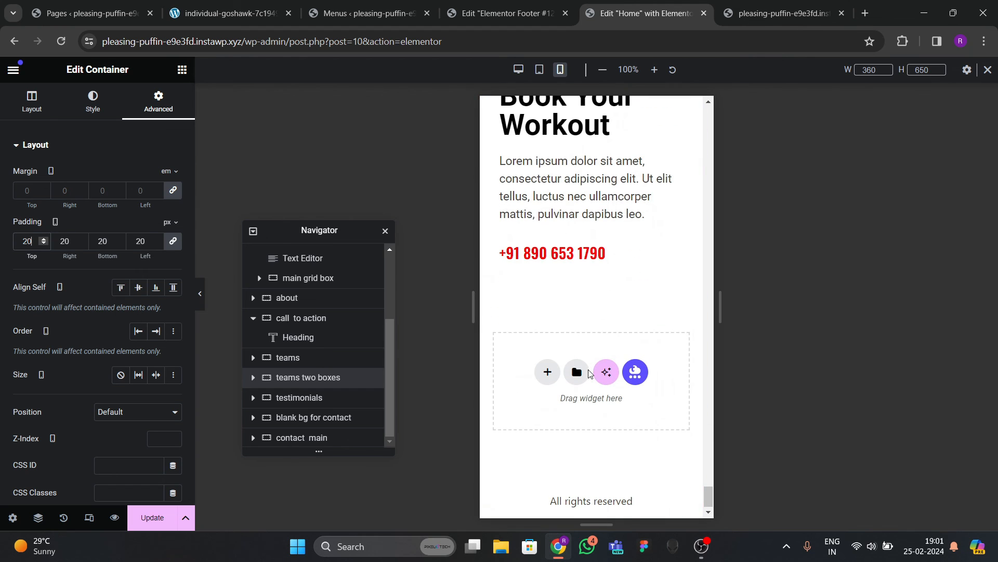
{"action": "scroll", "coordinate": [530, 327], "scroll_direction": "up", "scroll_amount": 12}
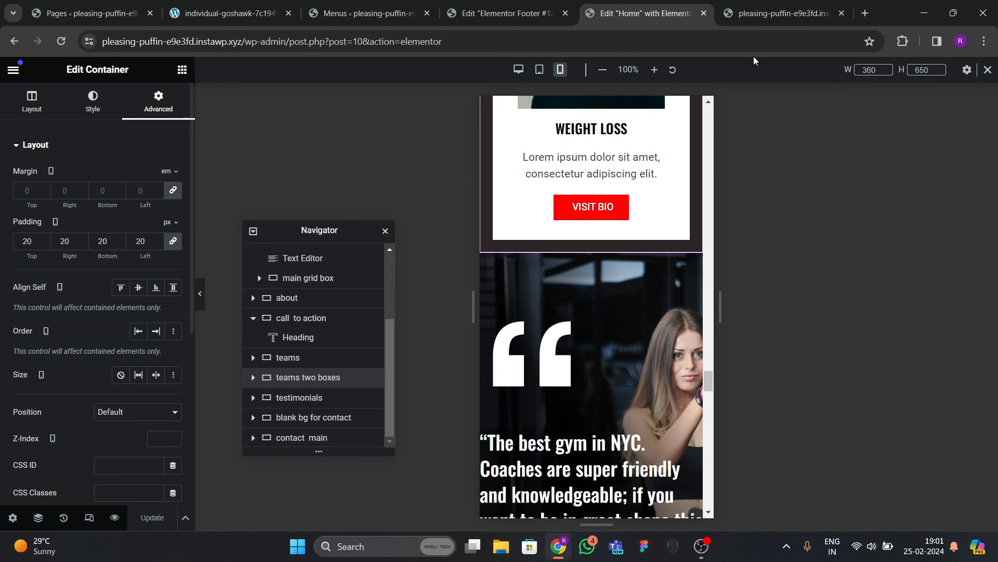
{"action": "left_click", "coordinate": [758, 15]}
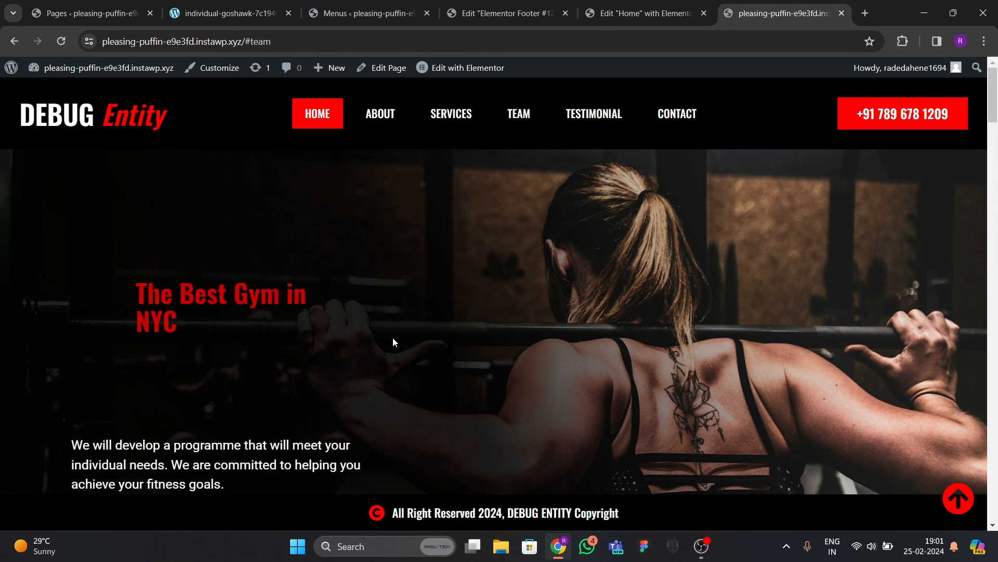
{"action": "scroll", "coordinate": [395, 330], "scroll_direction": "down", "scroll_amount": 5}
{"action": "scroll", "coordinate": [411, 325], "scroll_direction": "up", "scroll_amount": 5}
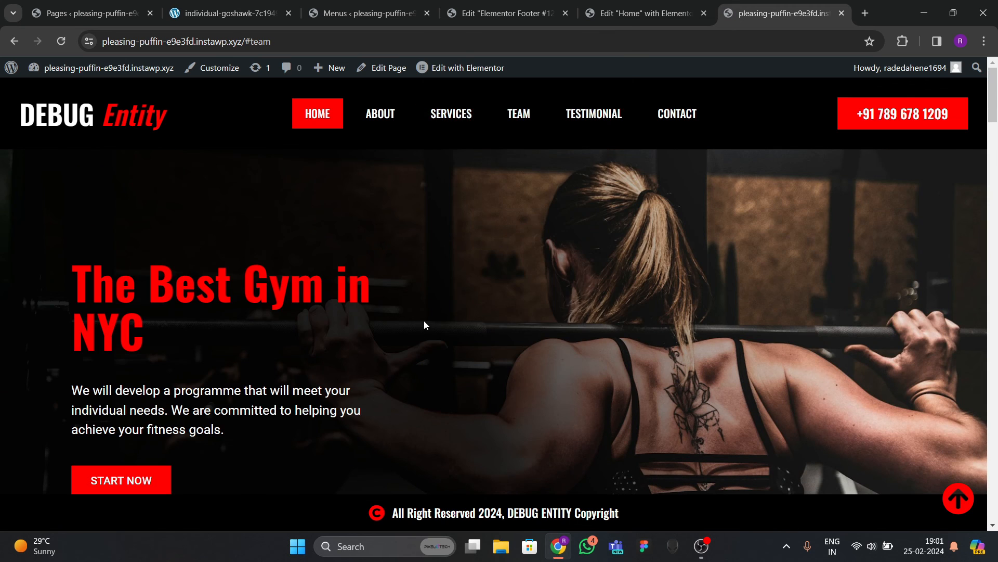
{"action": "right_click", "coordinate": [423, 320]}
{"action": "scroll", "coordinate": [517, 279], "scroll_direction": "down", "scroll_amount": 2}
{"action": "left_click", "coordinate": [498, 311]}
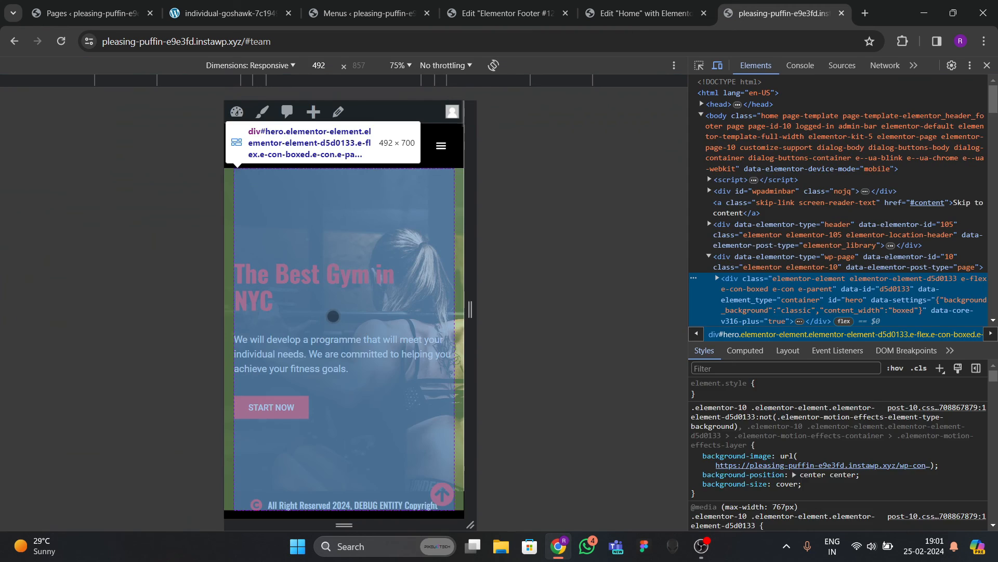
{"action": "scroll", "coordinate": [362, 334], "scroll_direction": "down", "scroll_amount": 10}
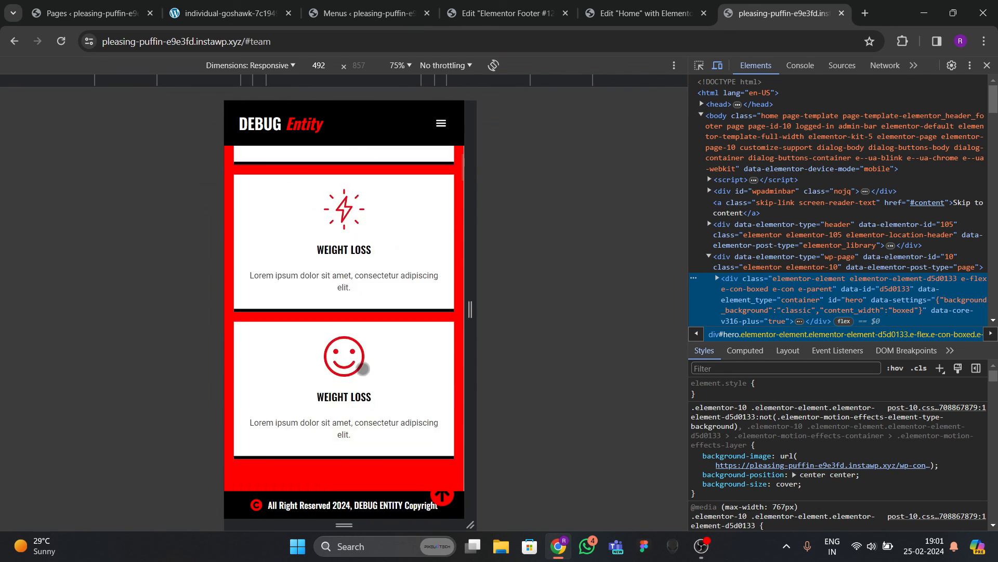
{"action": "scroll", "coordinate": [366, 378], "scroll_direction": "down", "scroll_amount": 10}
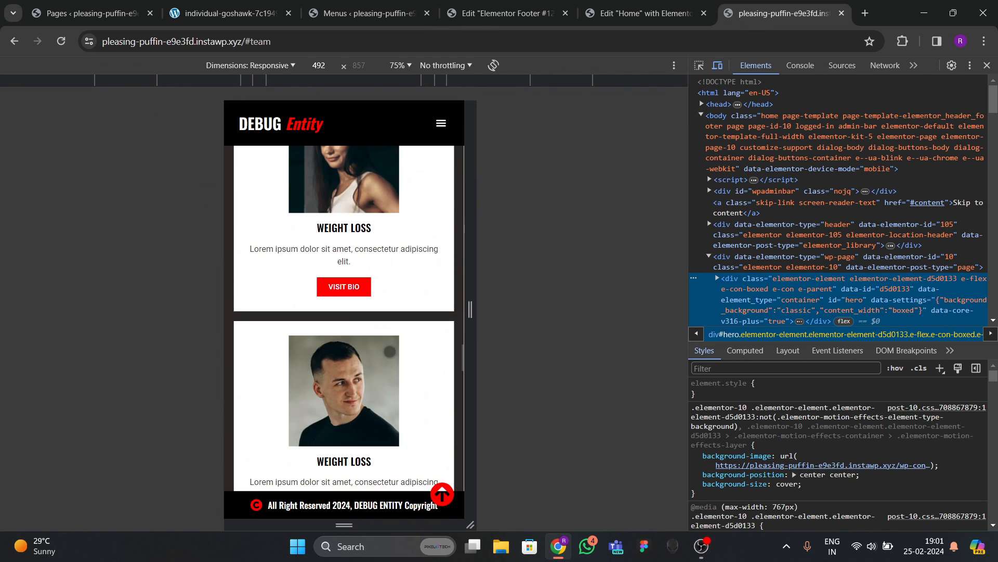
{"action": "scroll", "coordinate": [350, 373], "scroll_direction": "down", "scroll_amount": 8}
{"action": "left_click", "coordinate": [441, 123]}
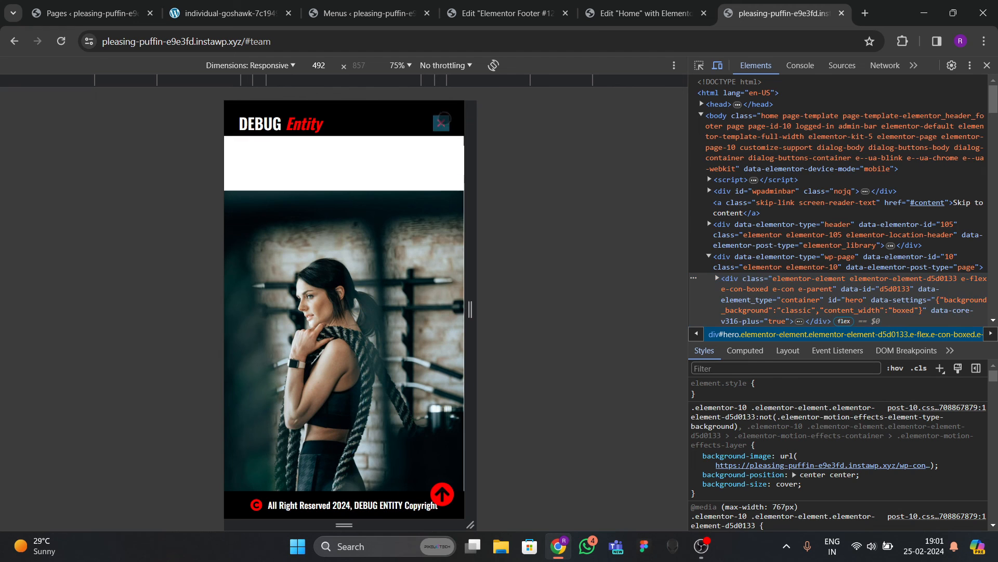
{"action": "left_click", "coordinate": [354, 185]}
{"action": "left_click", "coordinate": [441, 124]}
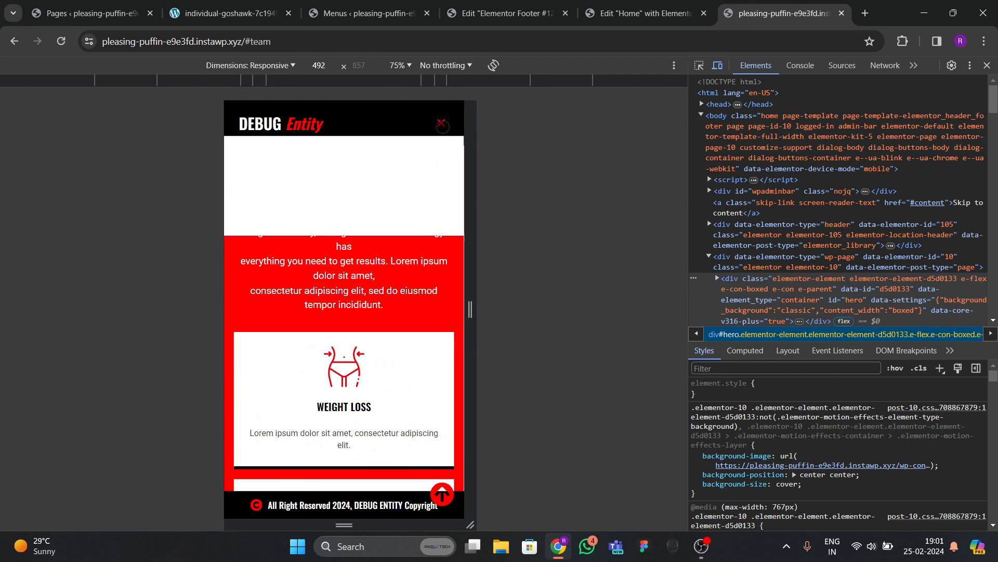
{"action": "left_click", "coordinate": [351, 222]}
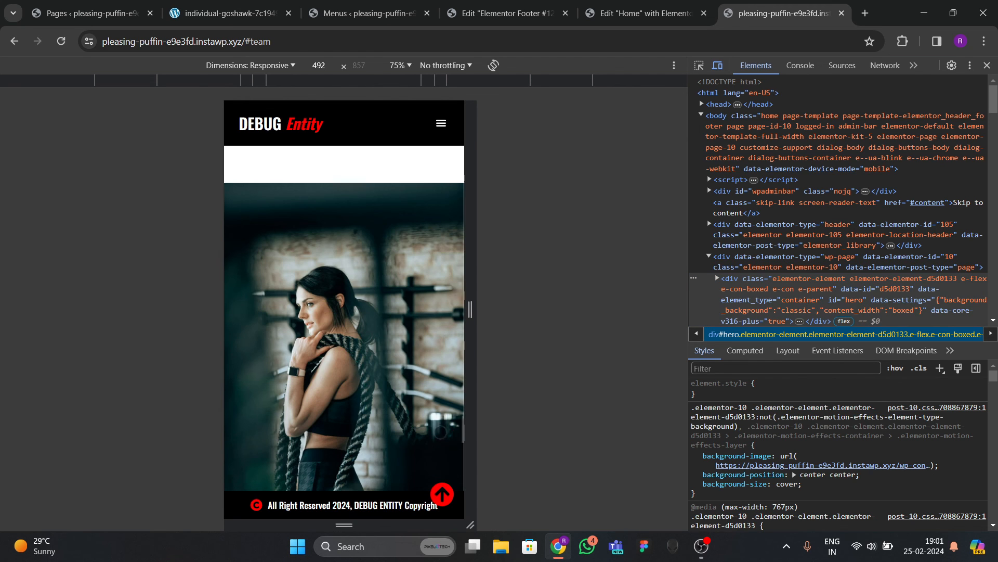
{"action": "left_click", "coordinate": [432, 491]}
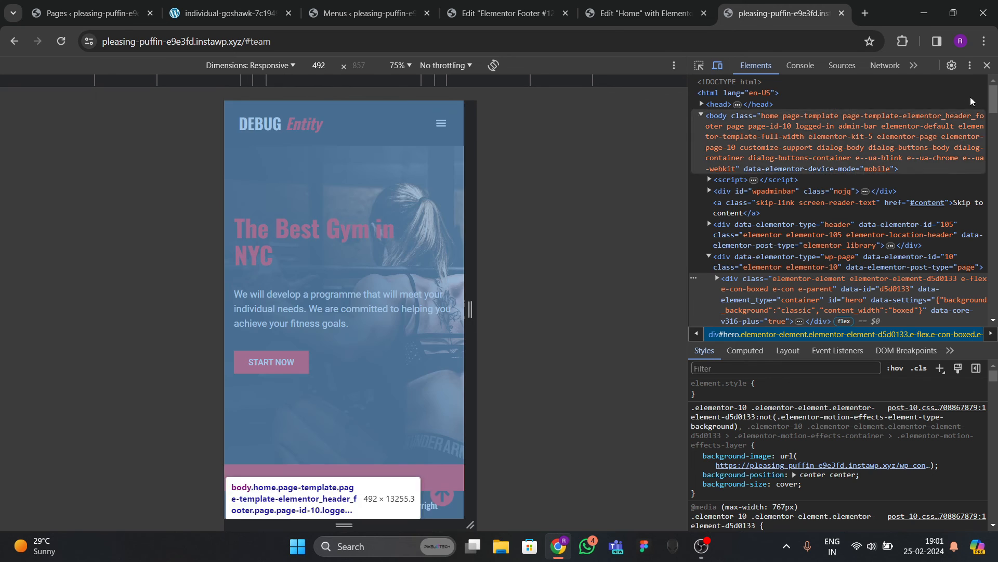
{"action": "left_click", "coordinate": [988, 65]}
{"action": "right_click", "coordinate": [482, 235]}
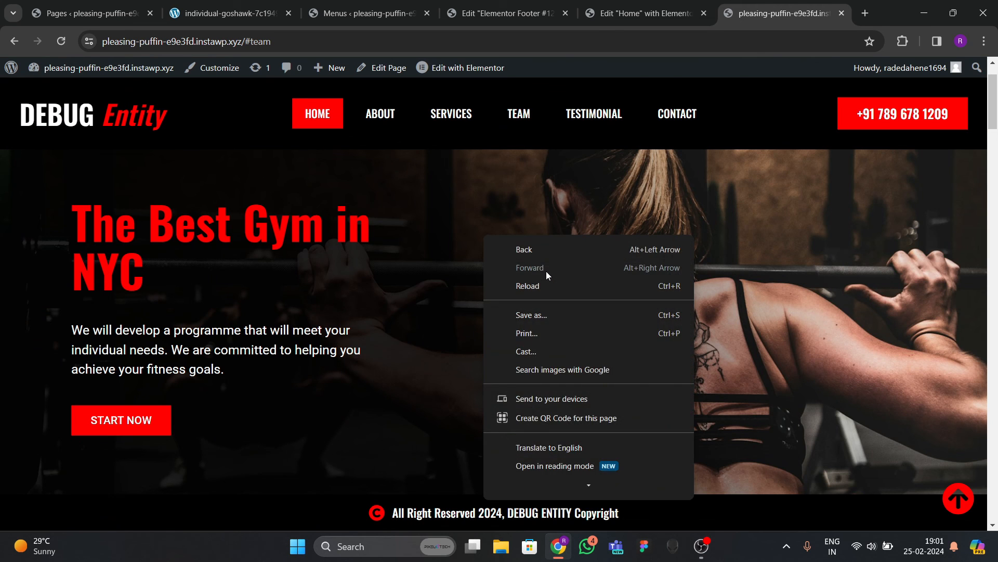
{"action": "left_click", "coordinate": [385, 328]}
{"action": "scroll", "coordinate": [384, 314], "scroll_direction": "down", "scroll_amount": 20}
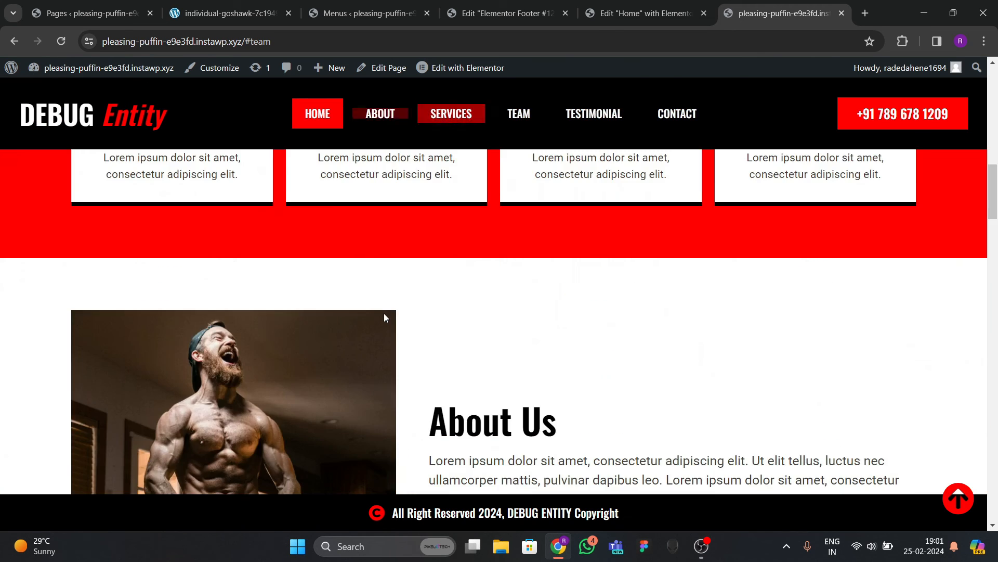
{"action": "scroll", "coordinate": [384, 309], "scroll_direction": "down", "scroll_amount": 15}
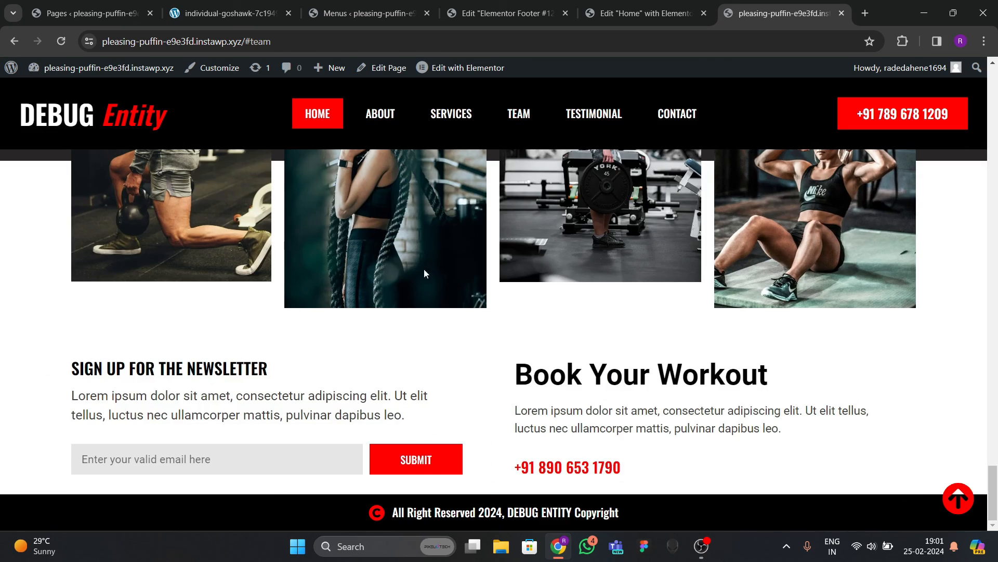
{"action": "scroll", "coordinate": [411, 296], "scroll_direction": "up", "scroll_amount": 20}
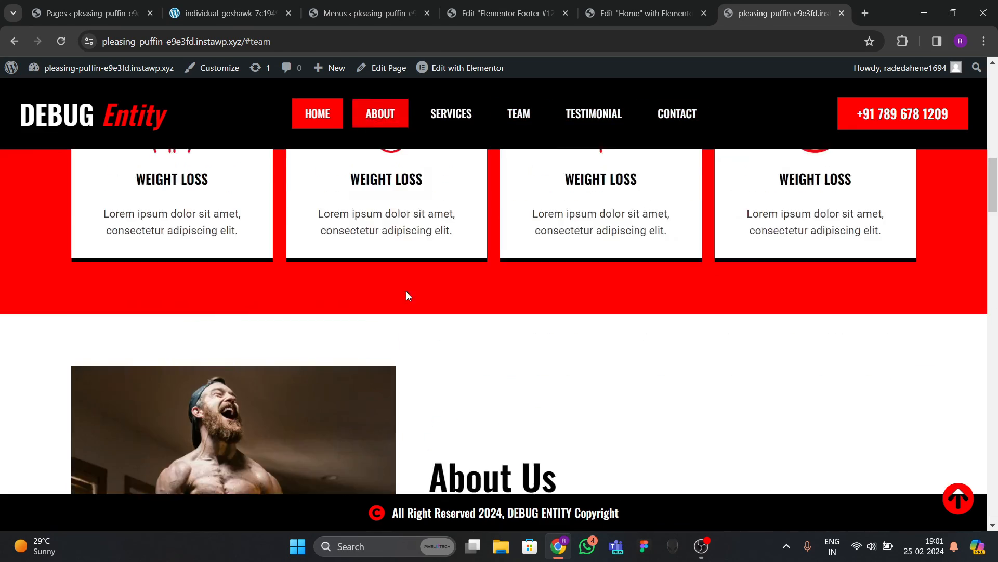
{"action": "scroll", "coordinate": [406, 295], "scroll_direction": "up", "scroll_amount": 10}
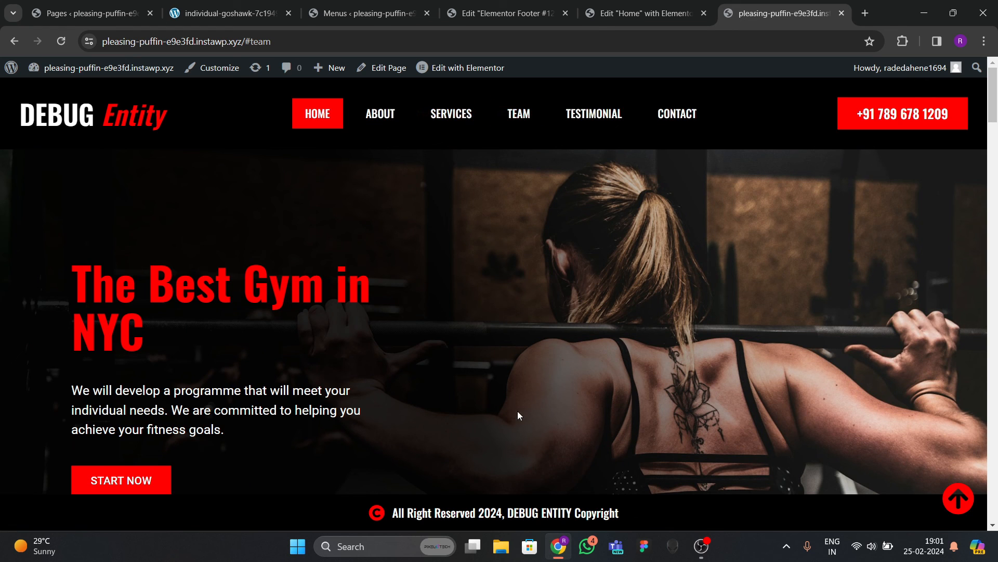
{"action": "scroll", "coordinate": [554, 326], "scroll_direction": "down", "scroll_amount": 5}
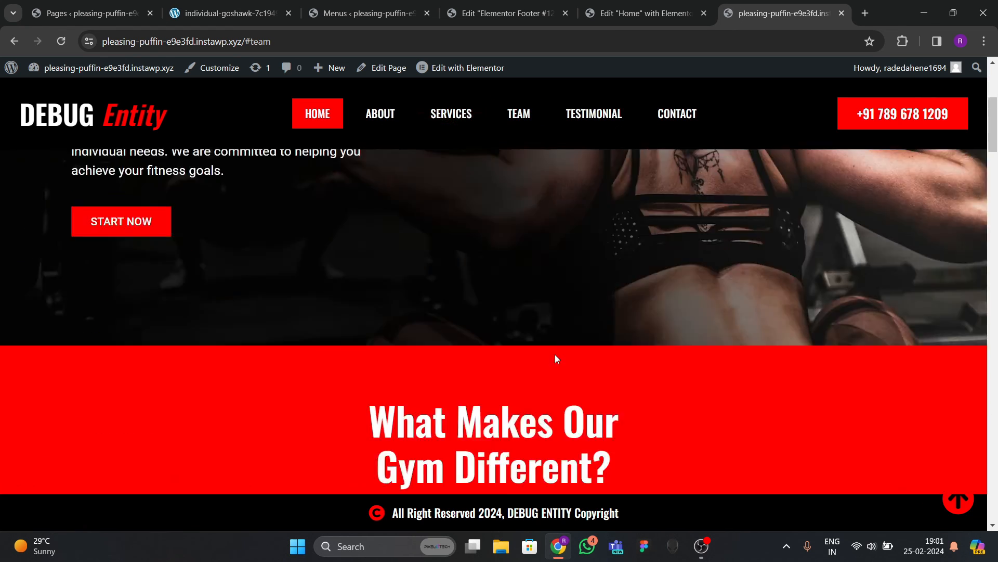